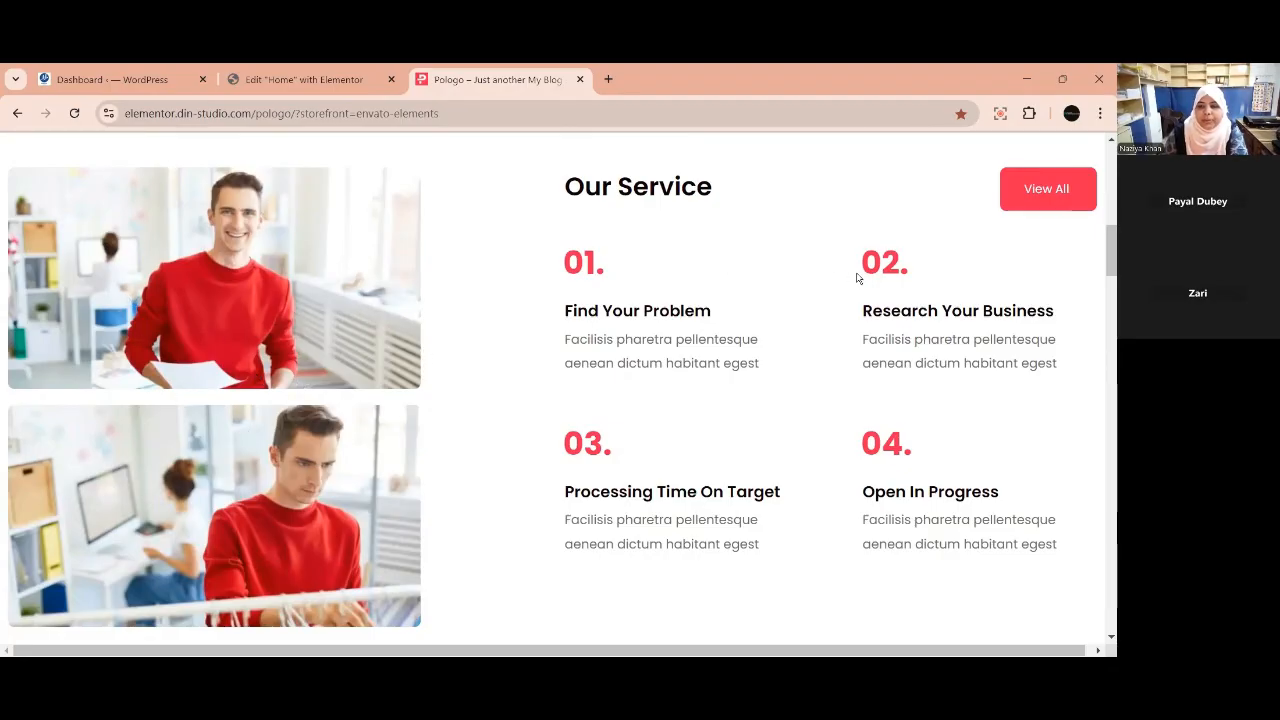
Add an Image widget to the empty left column of the two-column container below the hero section.
scroll(629, 451, "up", 1)
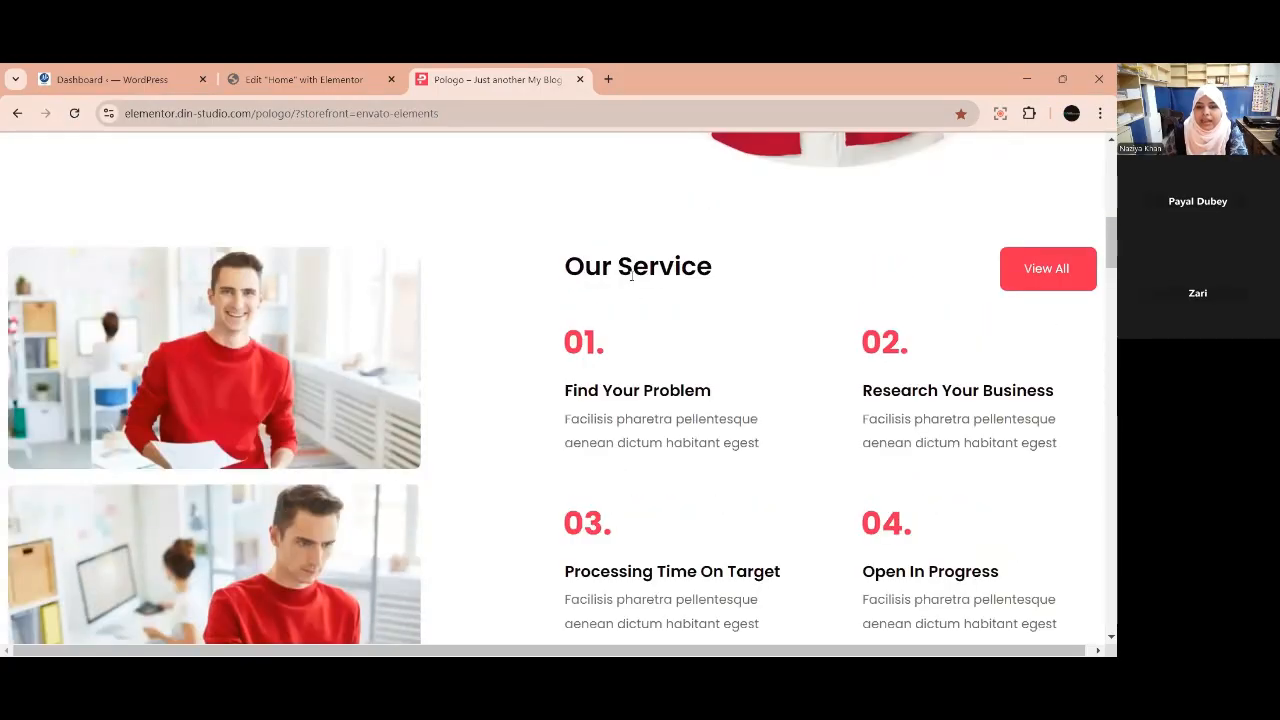
left_click(310, 79)
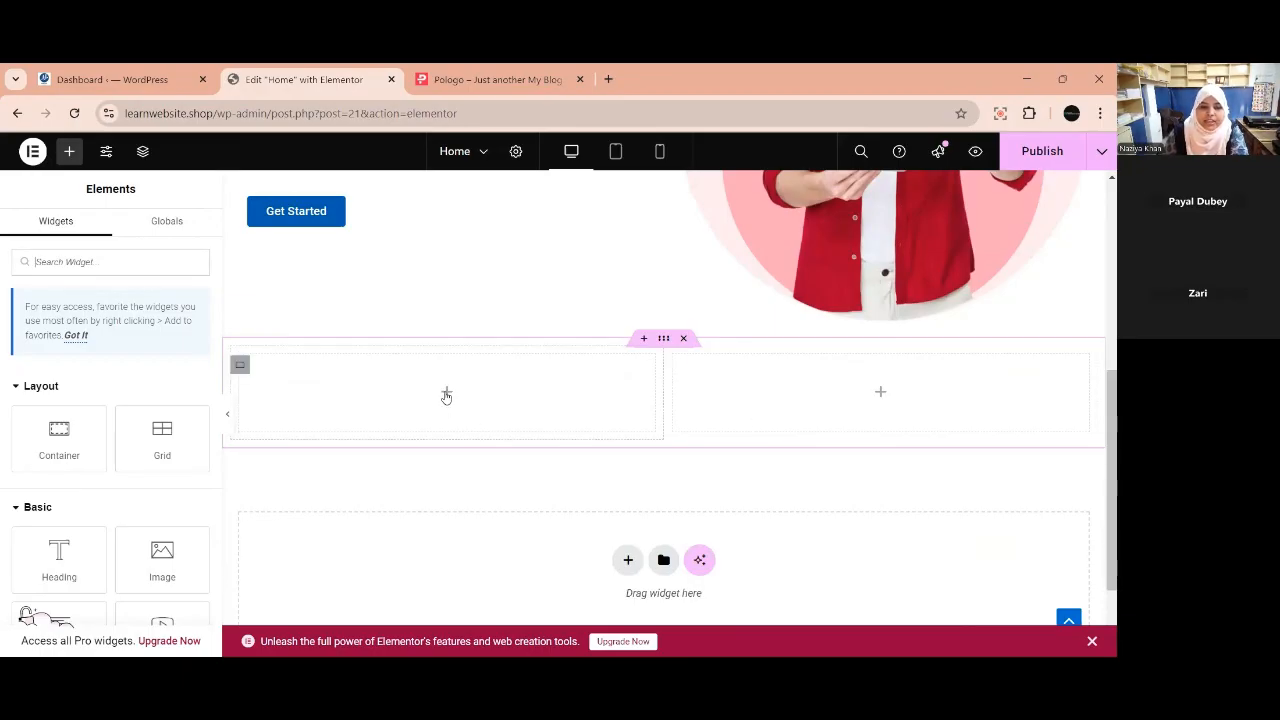
scroll(182, 548, "down", 1)
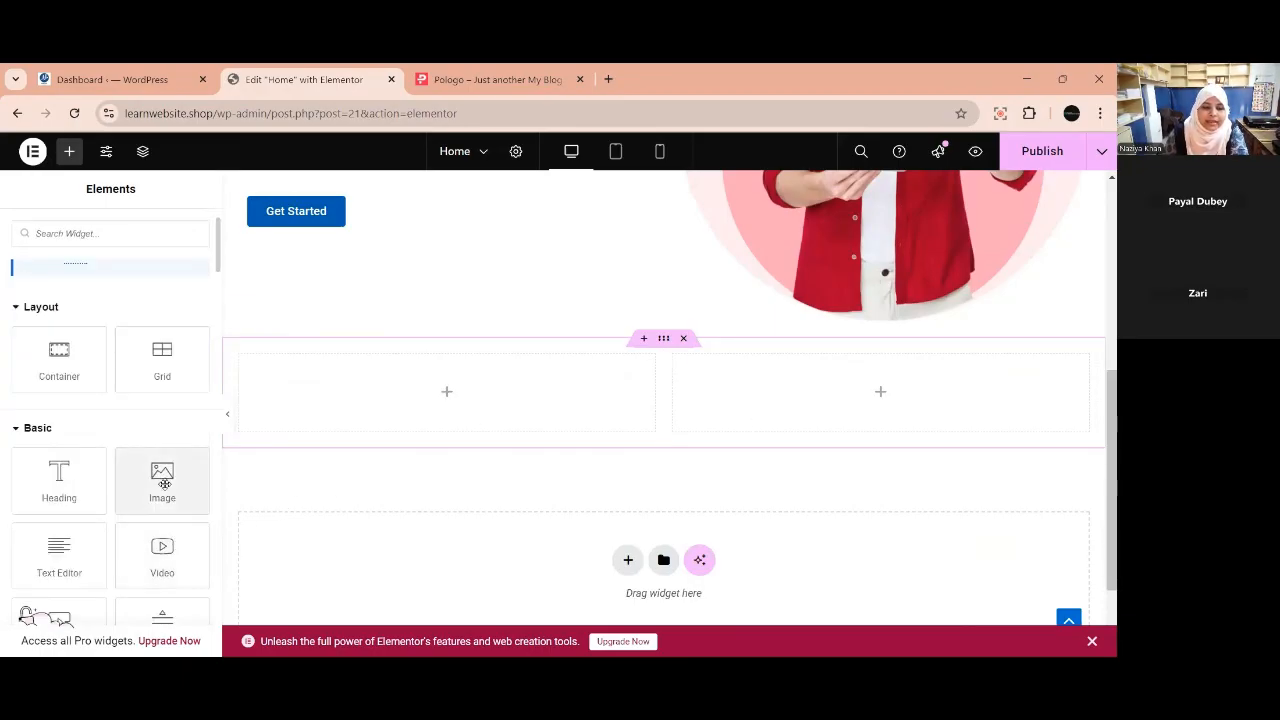
left_click_drag(164, 484, 451, 409)
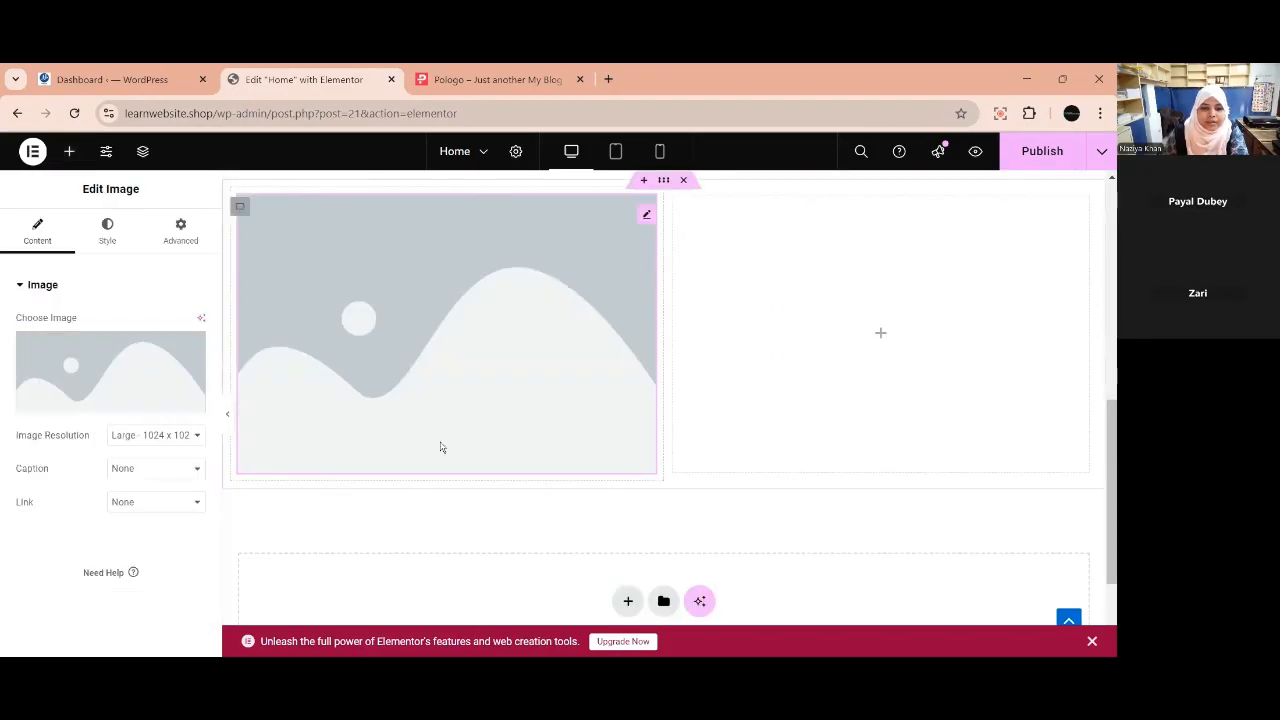
right_click(462, 354)
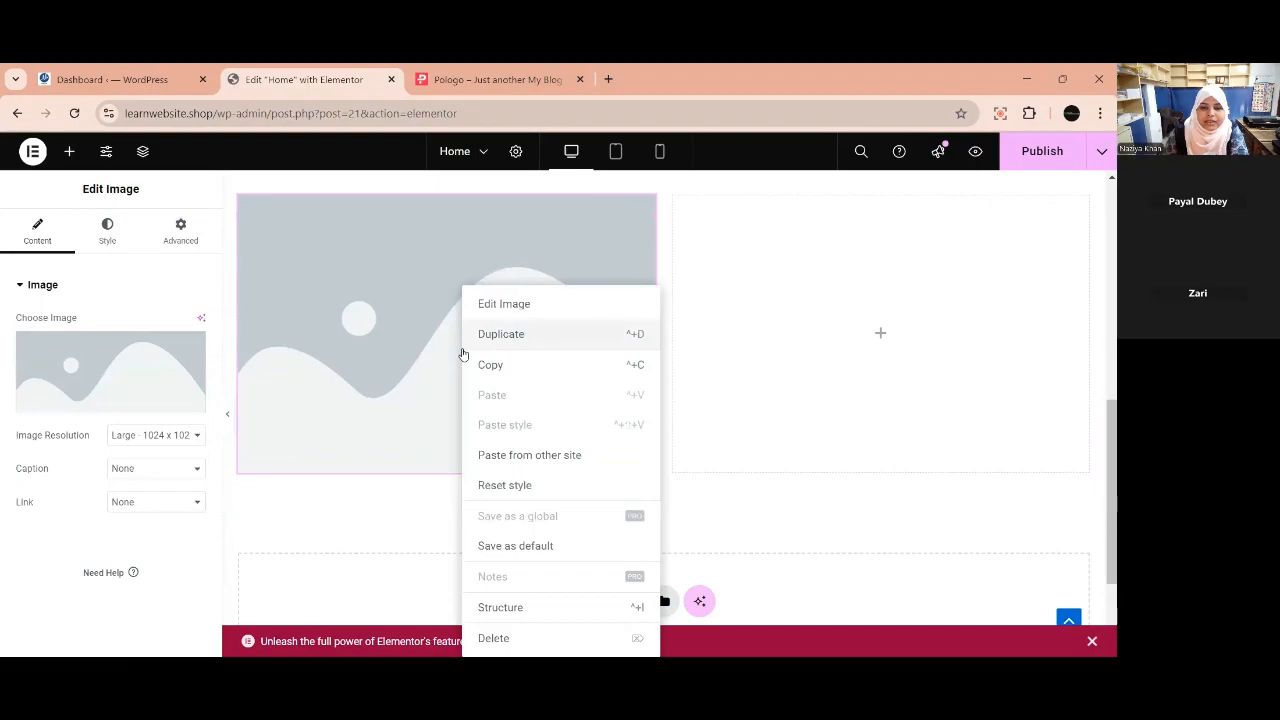
Upload the guy-choosing-clothes and guy-in-office images from the Downloads subfolder "web developemnt class work" to the media library.
left_click(110, 378)
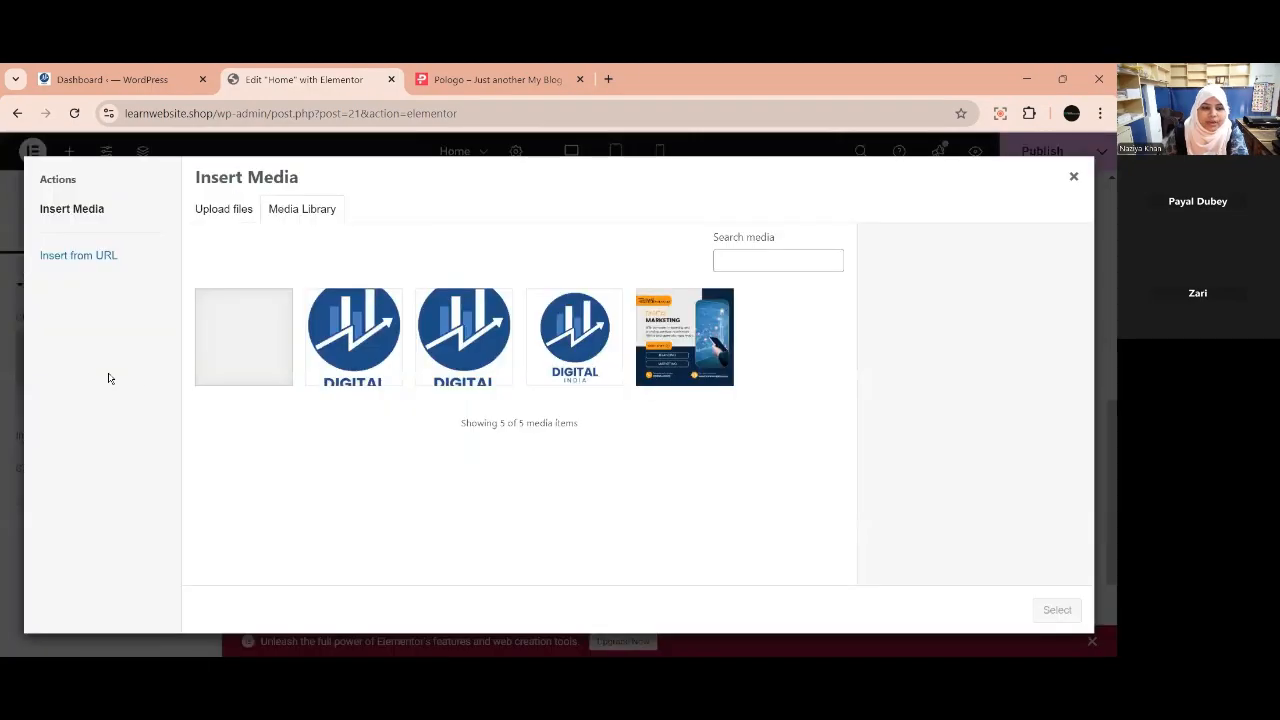
left_click(221, 214)
left_click(632, 396)
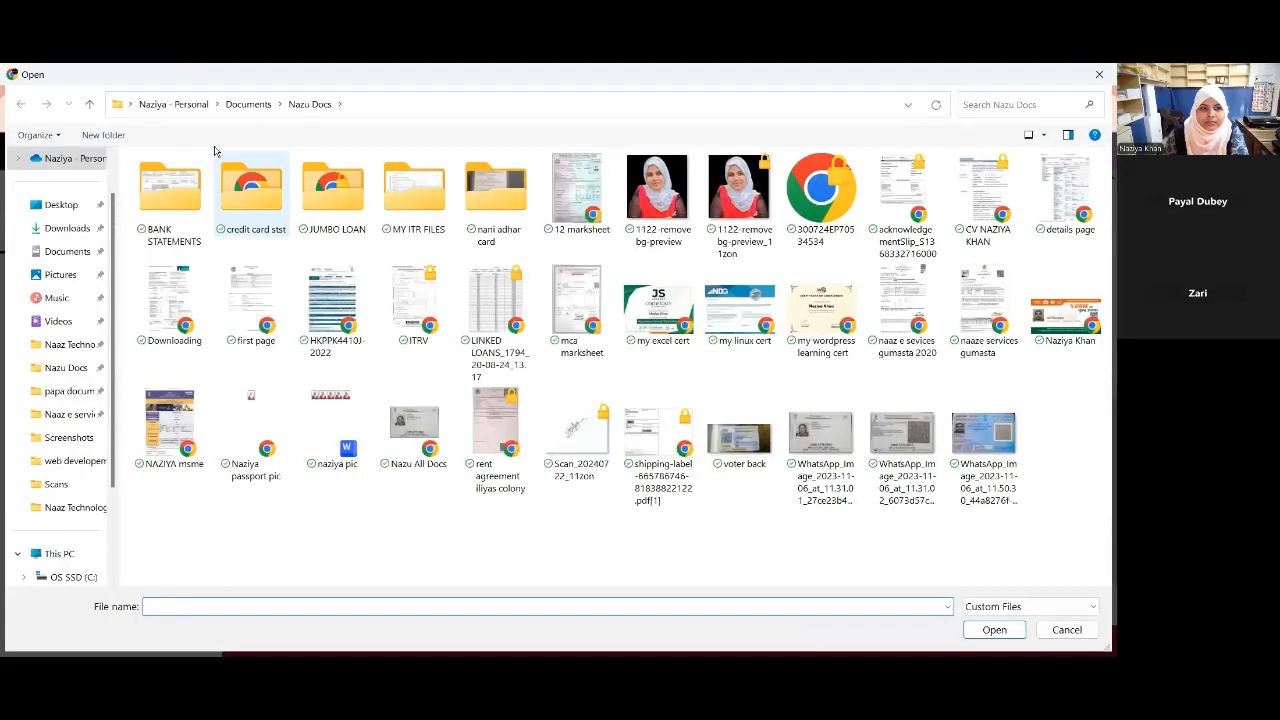
left_click(242, 106)
left_click(62, 228)
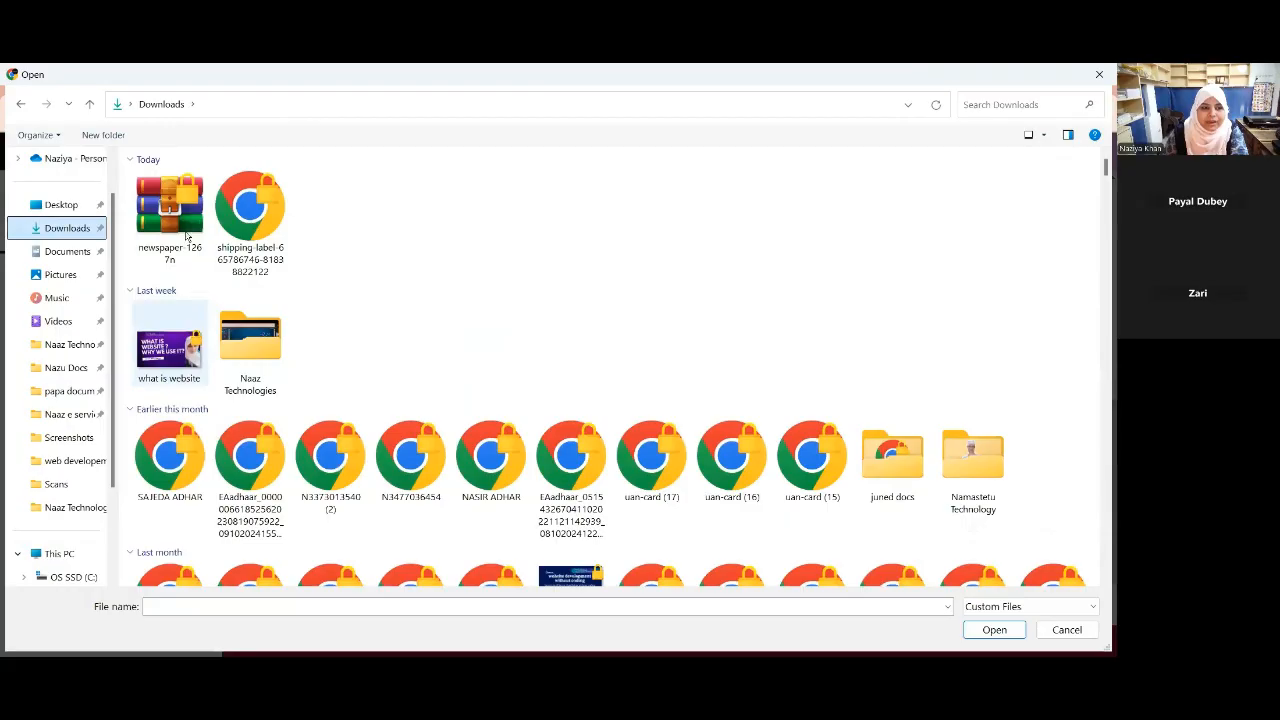
double_click(258, 378)
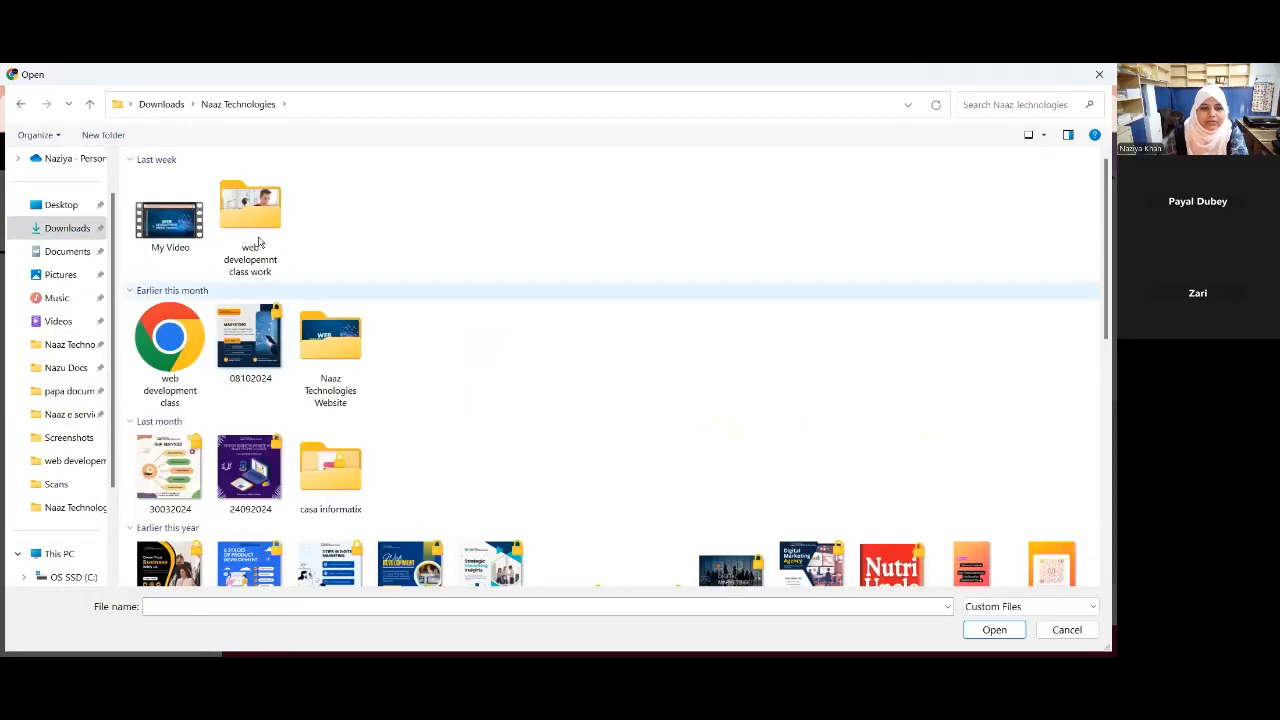
double_click(257, 240)
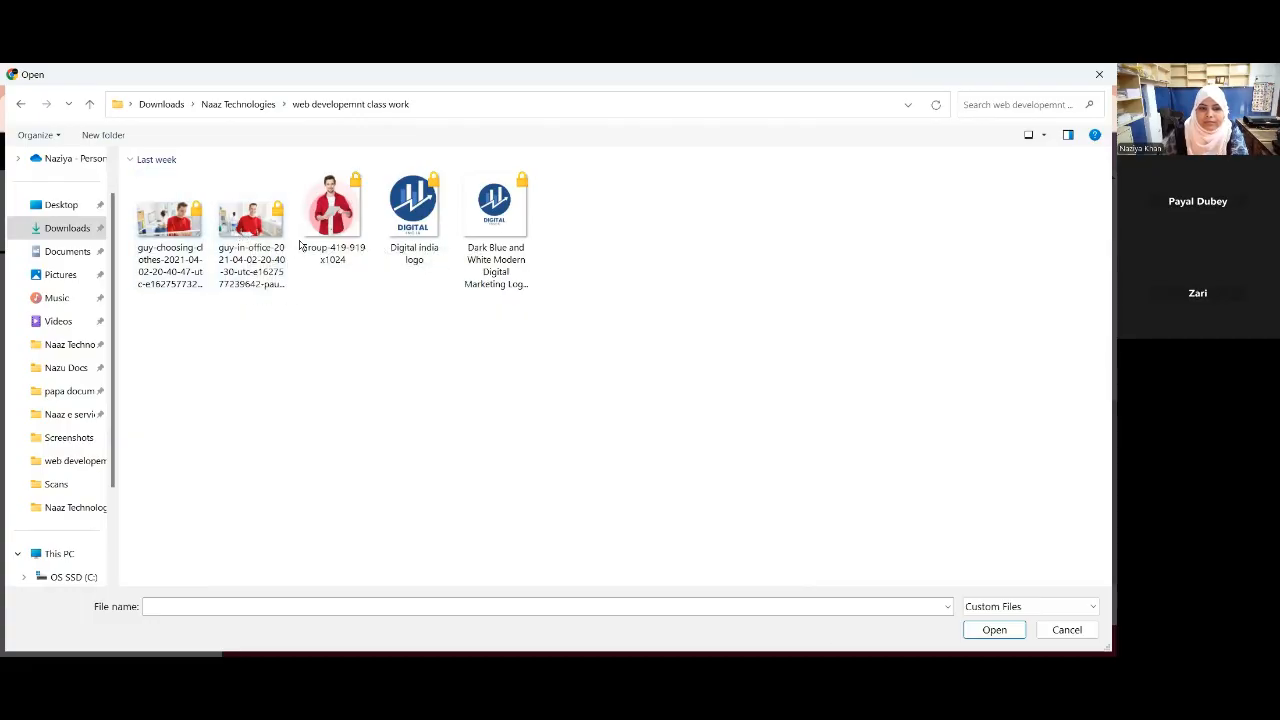
left_click(258, 232)
left_click(143, 240)
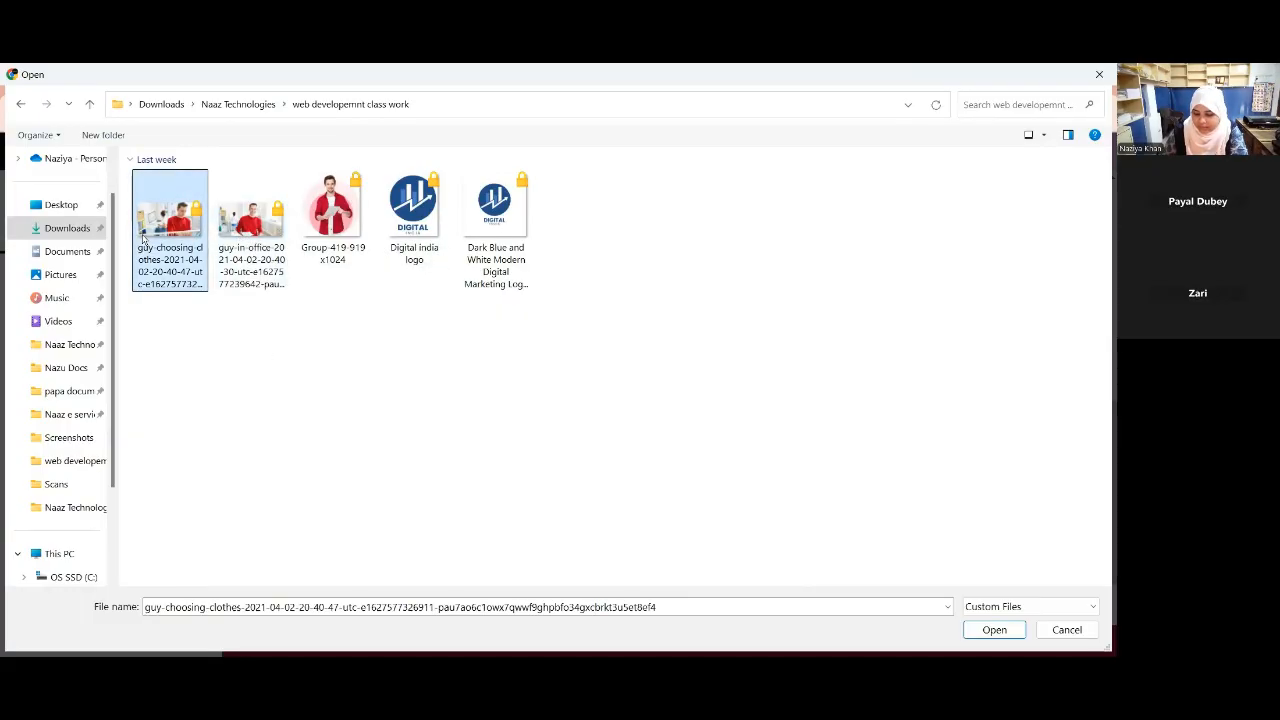
key("shift+Right")
left_click(994, 630)
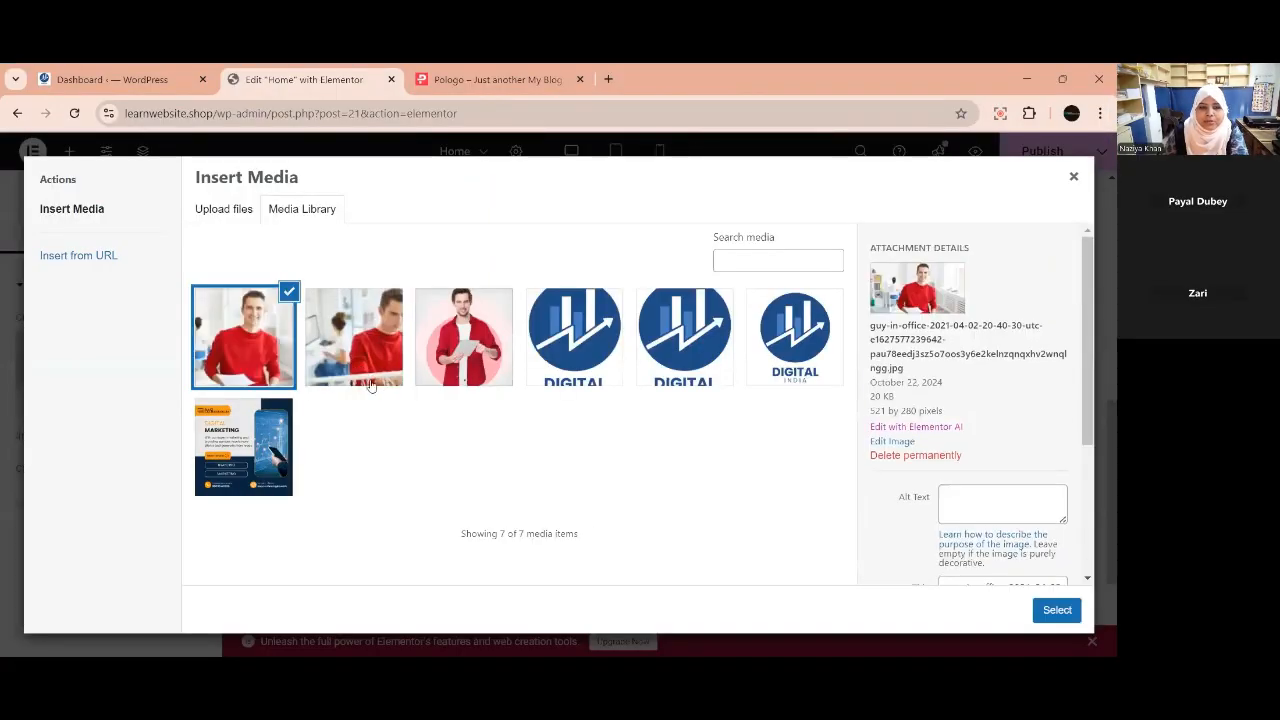
Insert the guy-in-office photo from the media library into the new image widget.
left_click(428, 81)
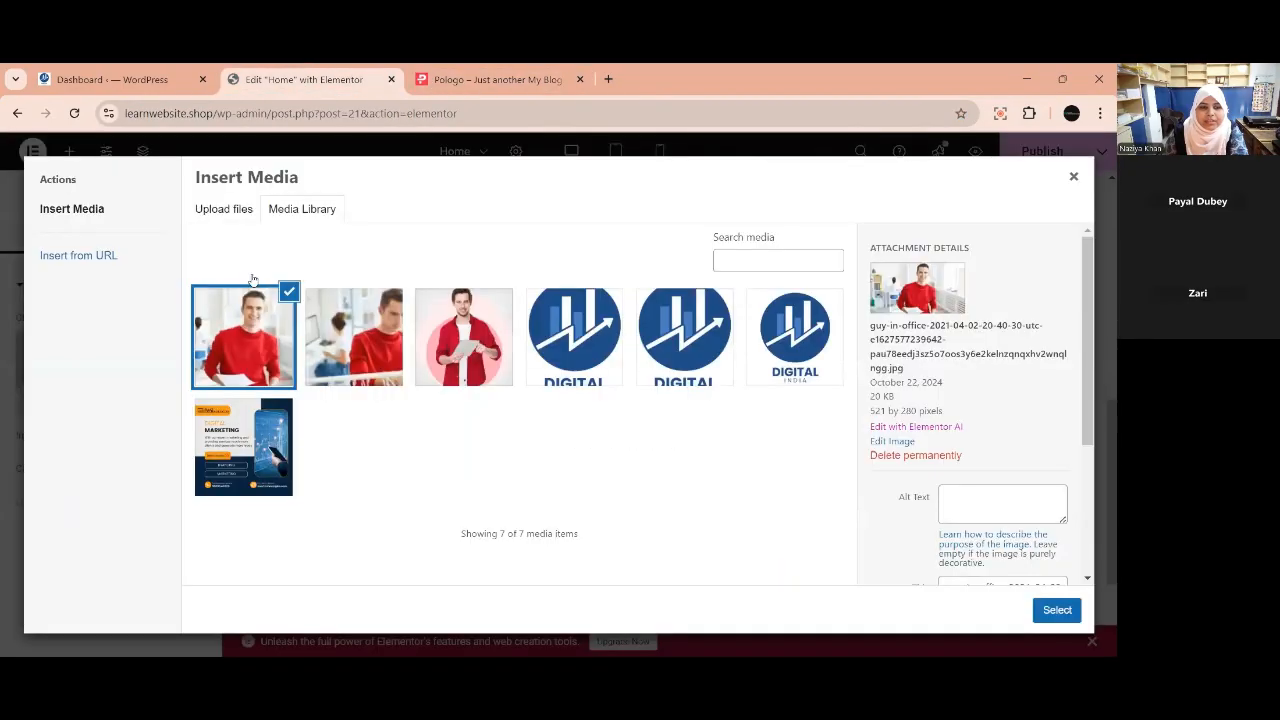
left_click(303, 79)
left_click(1040, 618)
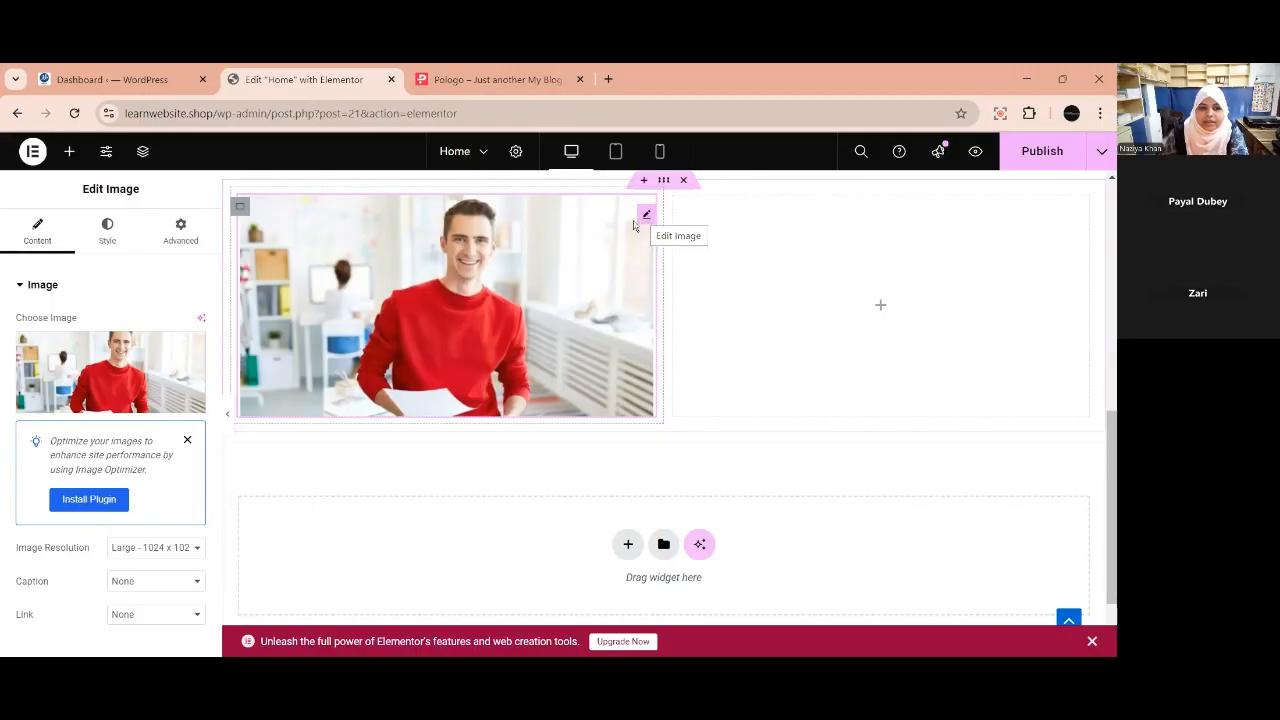
Duplicate the guy-in-office image widget within the left column.
scroll(552, 364, "up", 1)
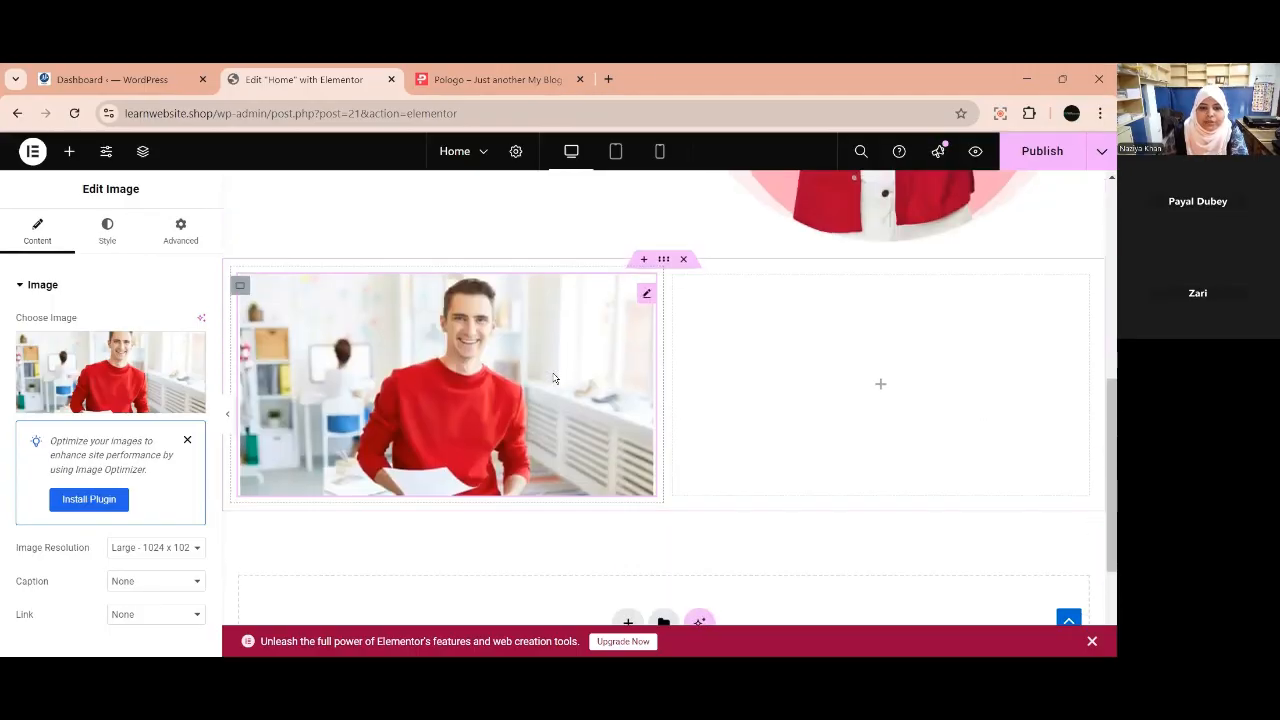
scroll(553, 373, "down", 1)
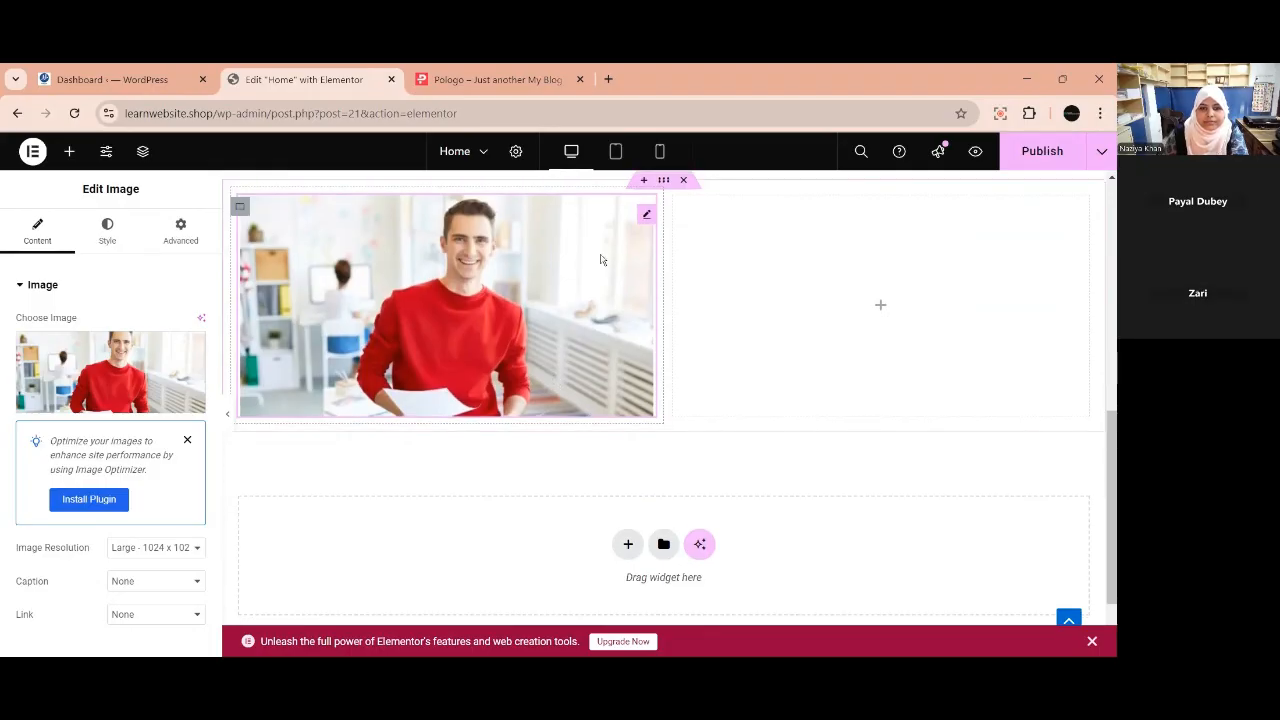
right_click(645, 220)
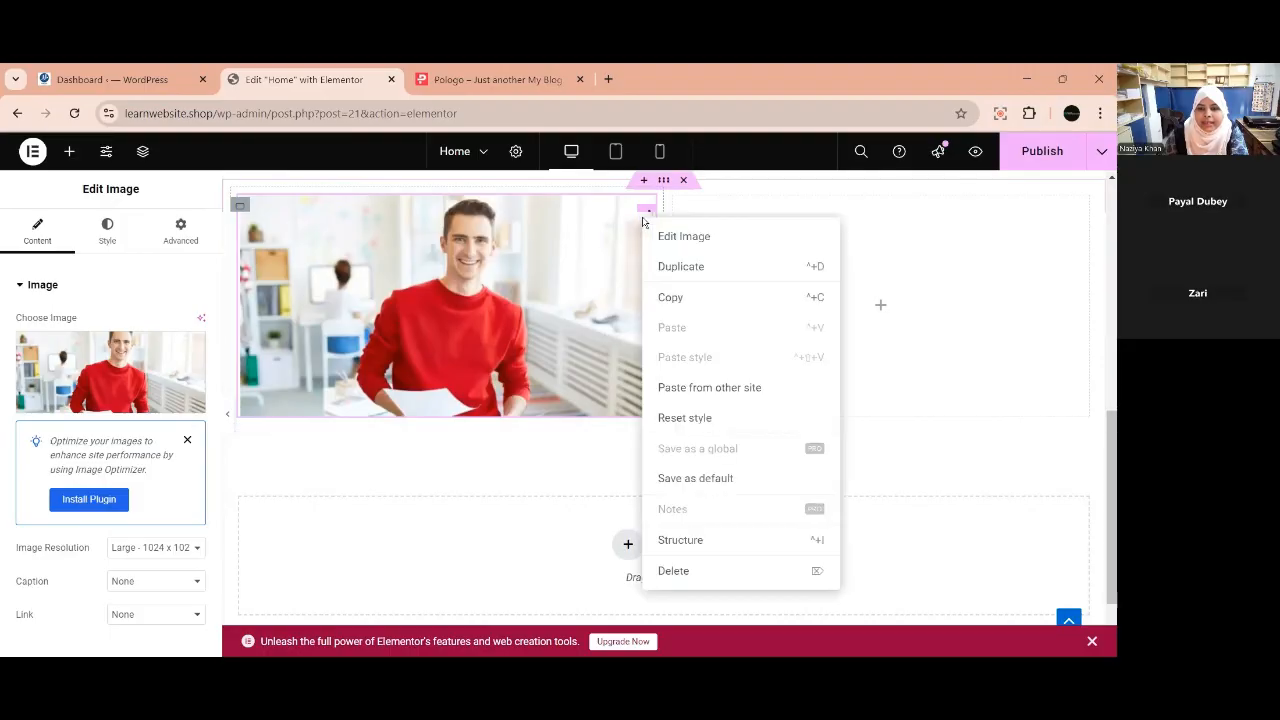
left_click(677, 268)
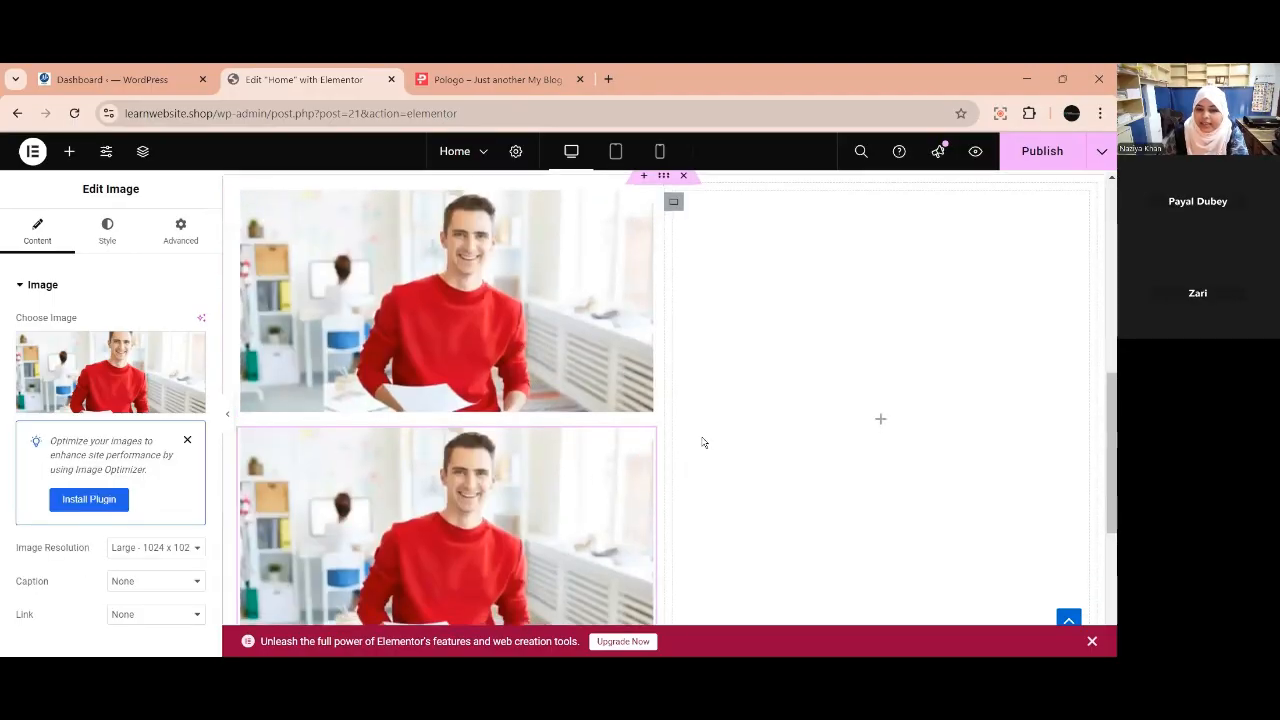
Replace the duplicated lower image with the guy-choosing-clothes photo from the media library.
scroll(700, 437, "down", 1)
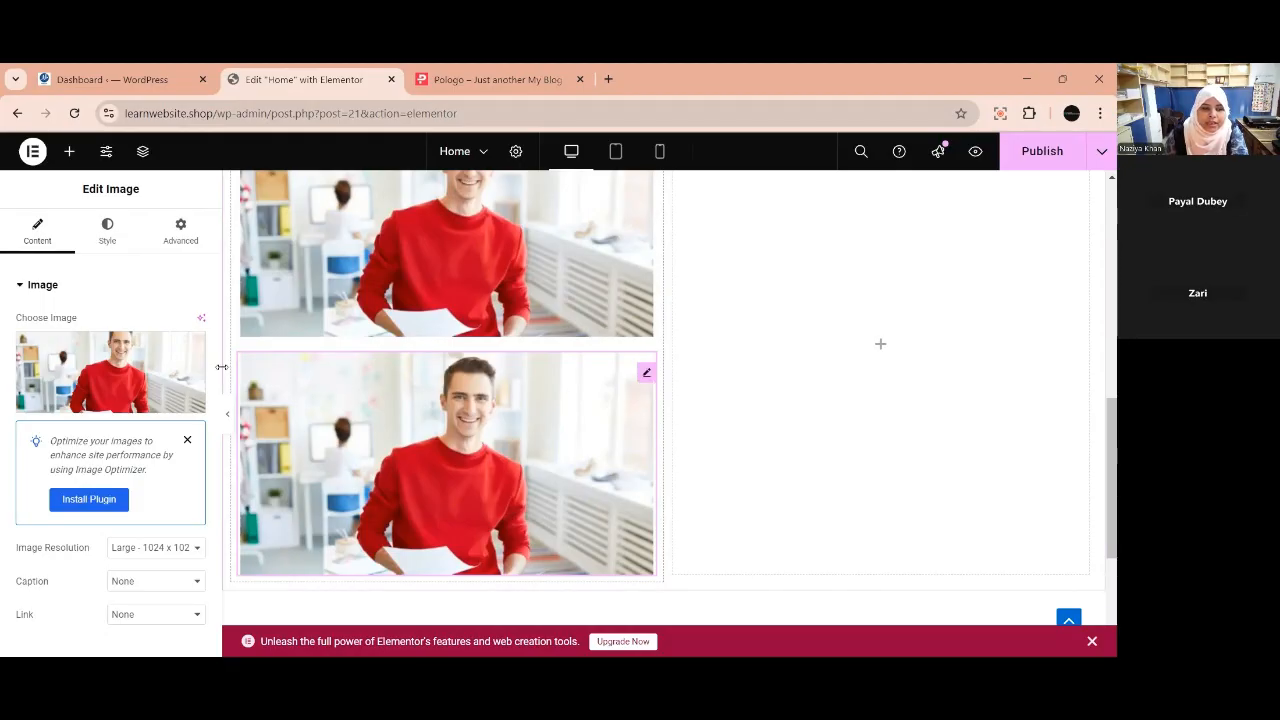
mouse_move(166, 384)
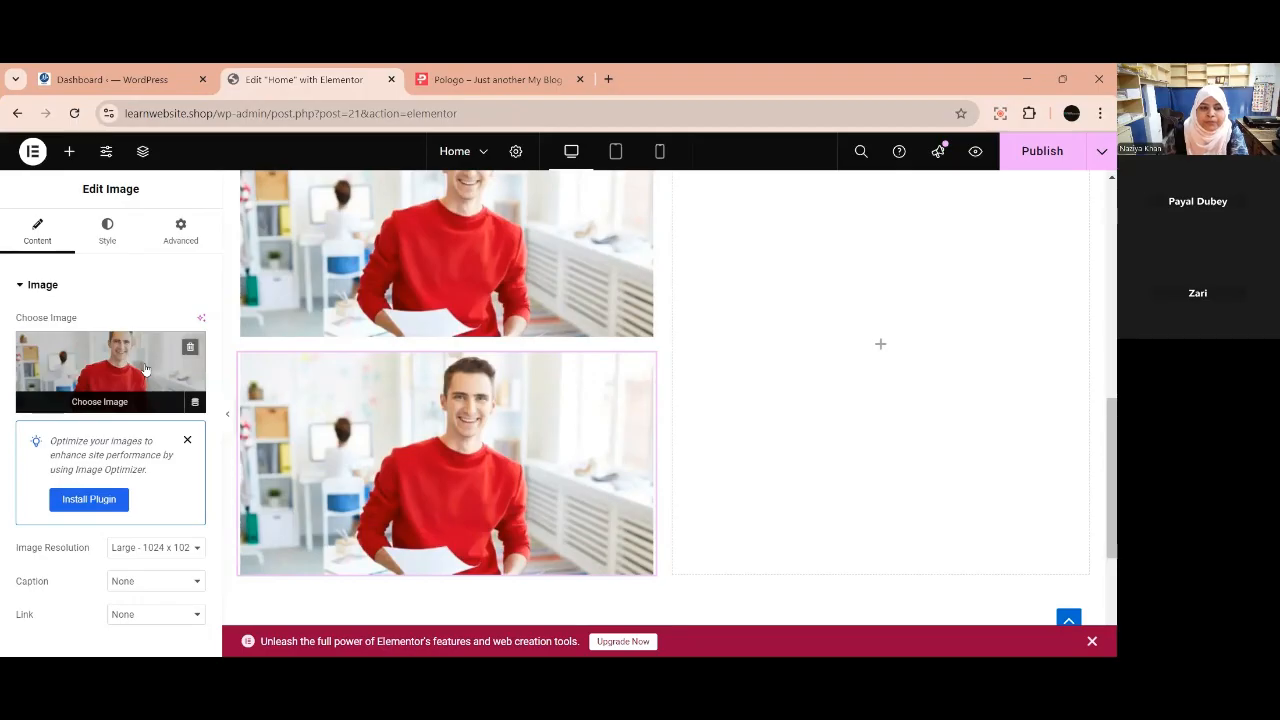
left_click(145, 369)
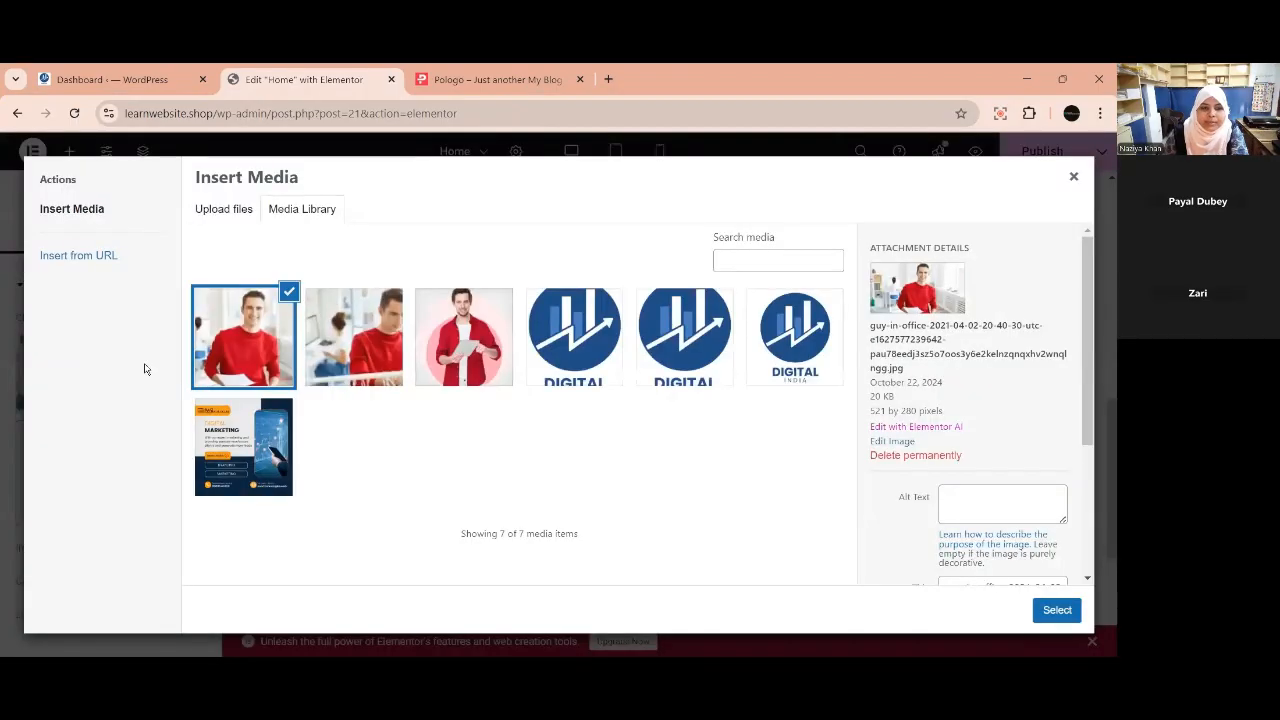
left_click(348, 350)
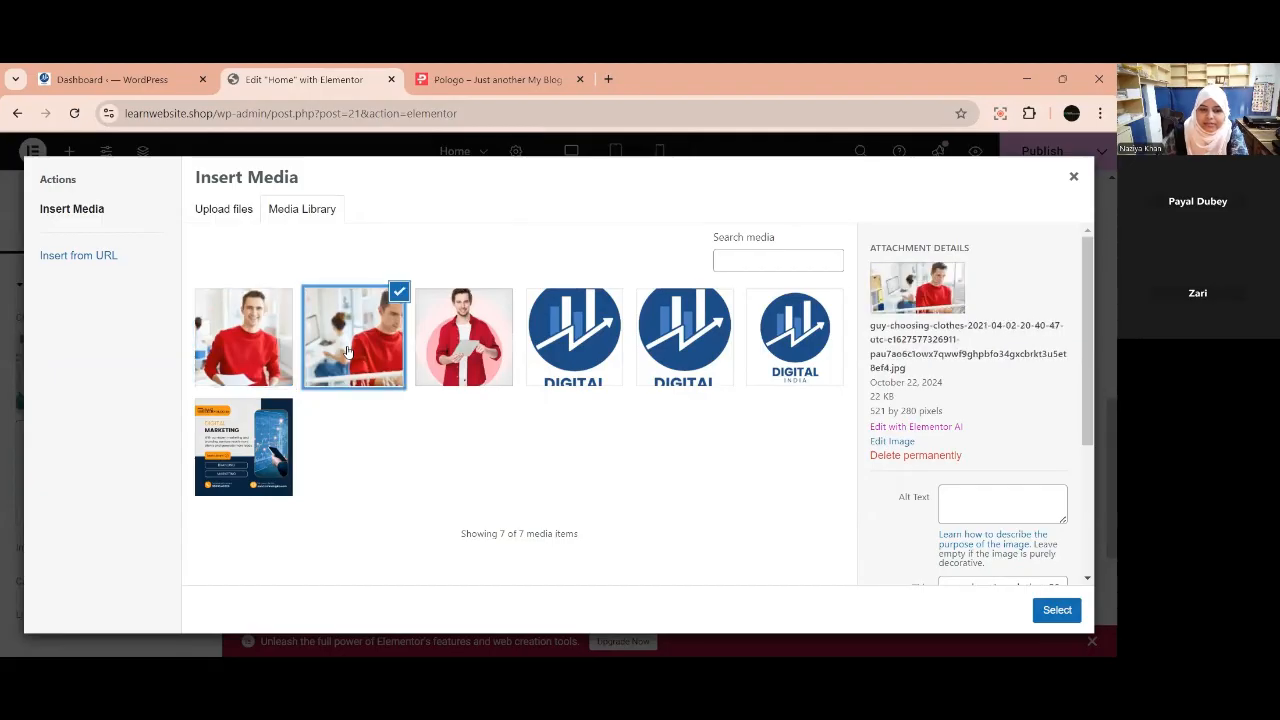
left_click(1057, 611)
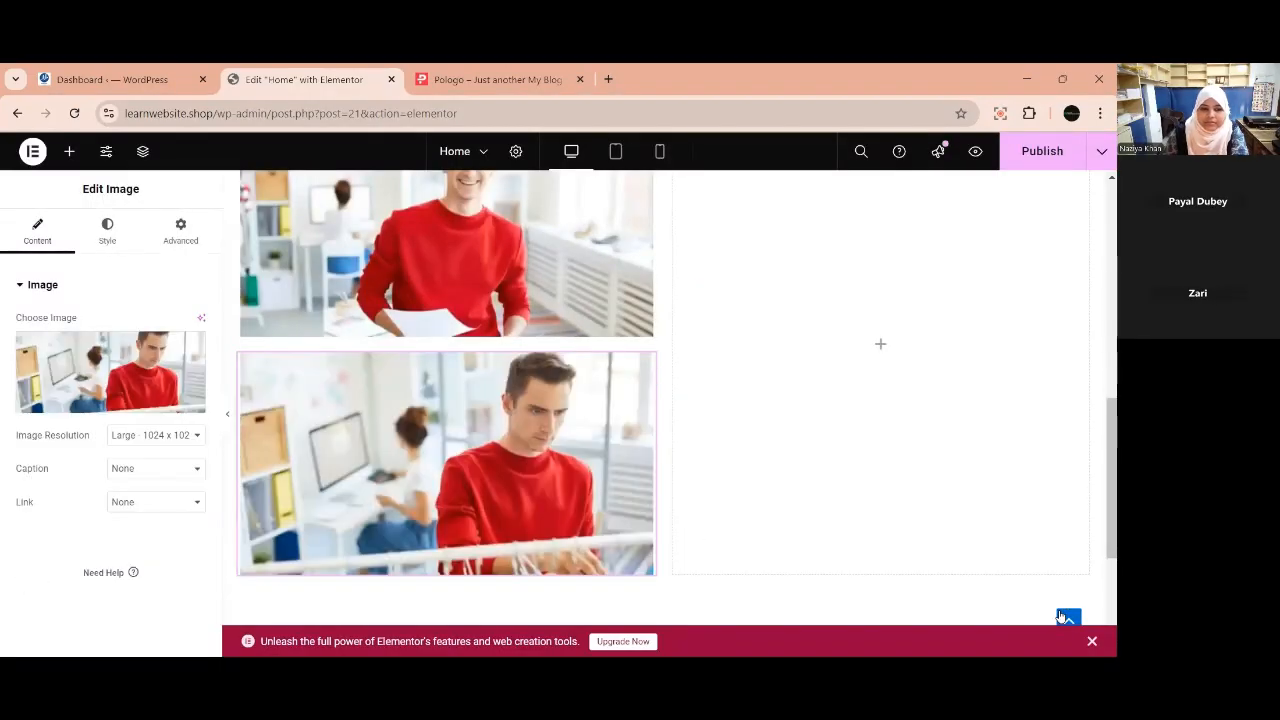
Check the image corners on the Pologo reference page and set the upper image's border radius to 10 px on all corners.
scroll(640, 494, "up", 1)
scroll(640, 494, "up", 1)
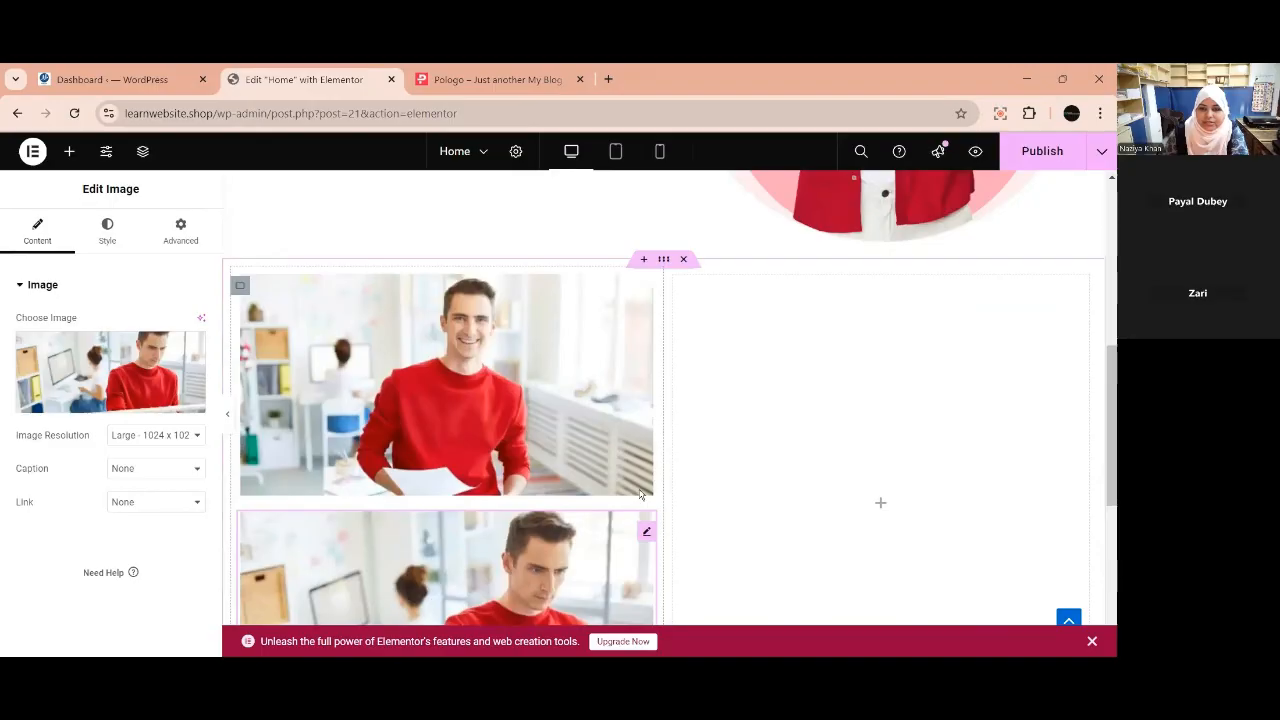
left_click(490, 79)
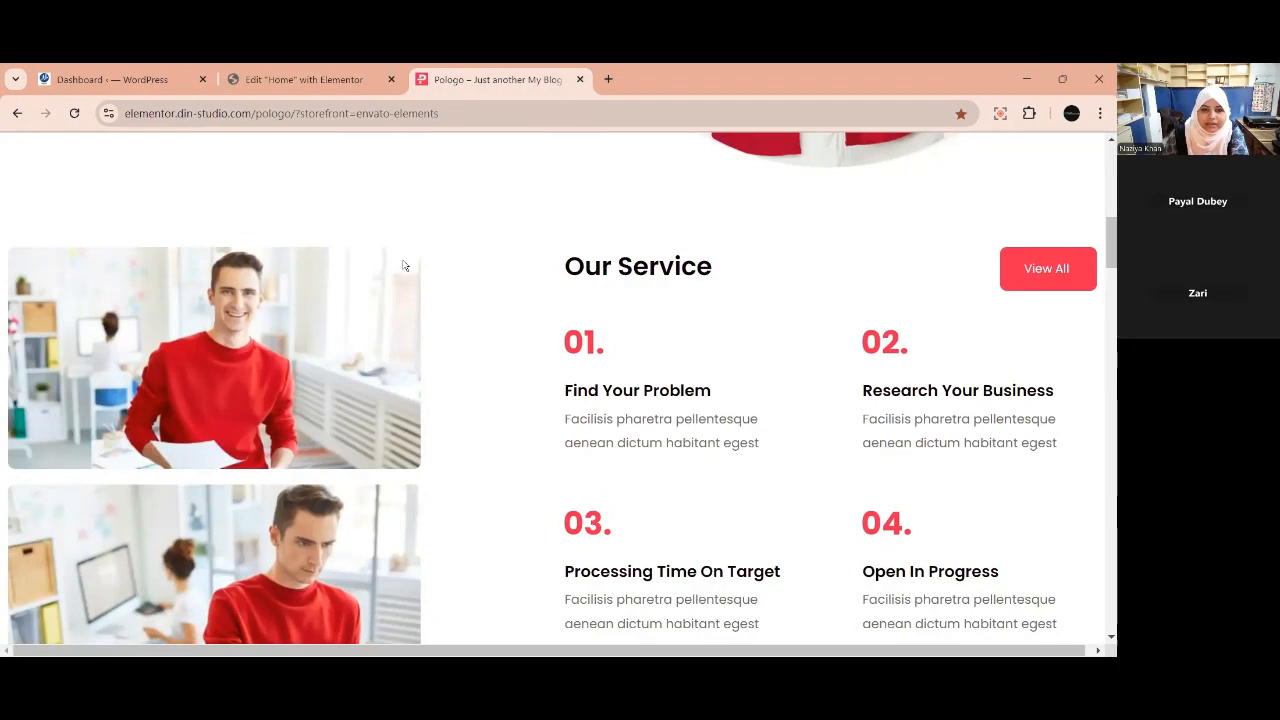
scroll(392, 457, "down", 2)
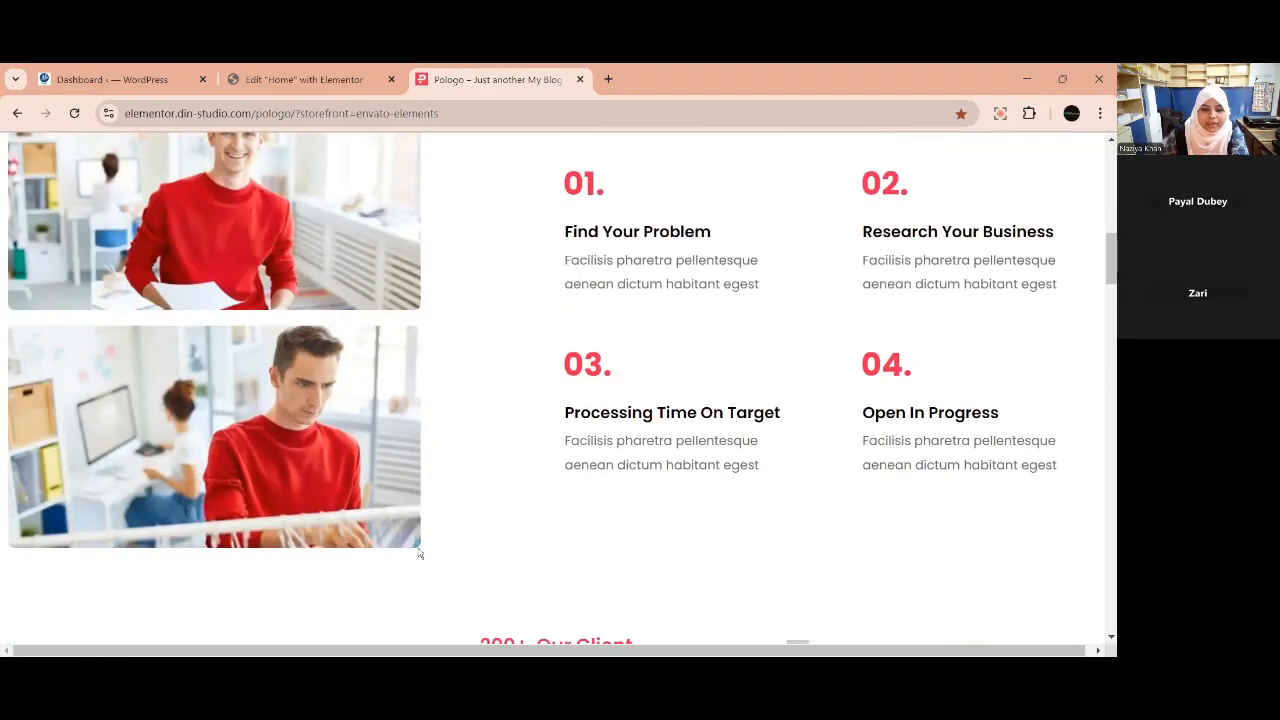
left_click(310, 79)
left_click(646, 295)
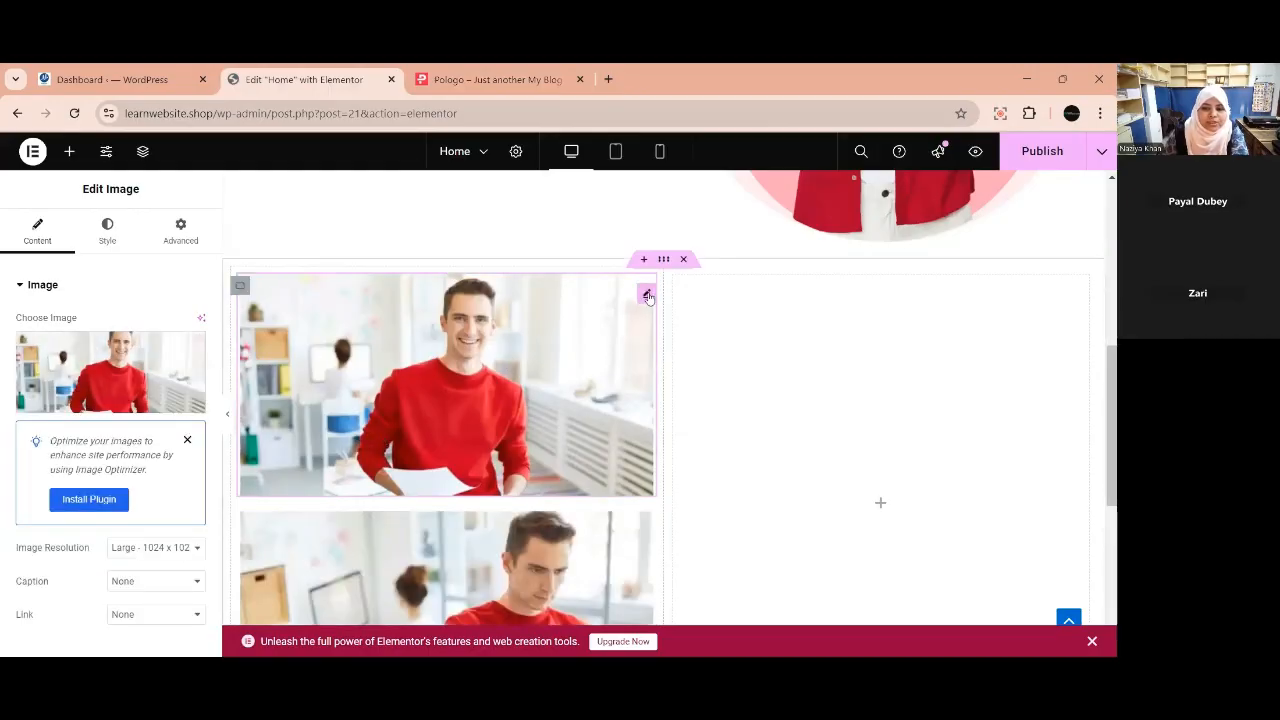
left_click(107, 233)
scroll(108, 455, "down", 1)
scroll(108, 456, "down", 2)
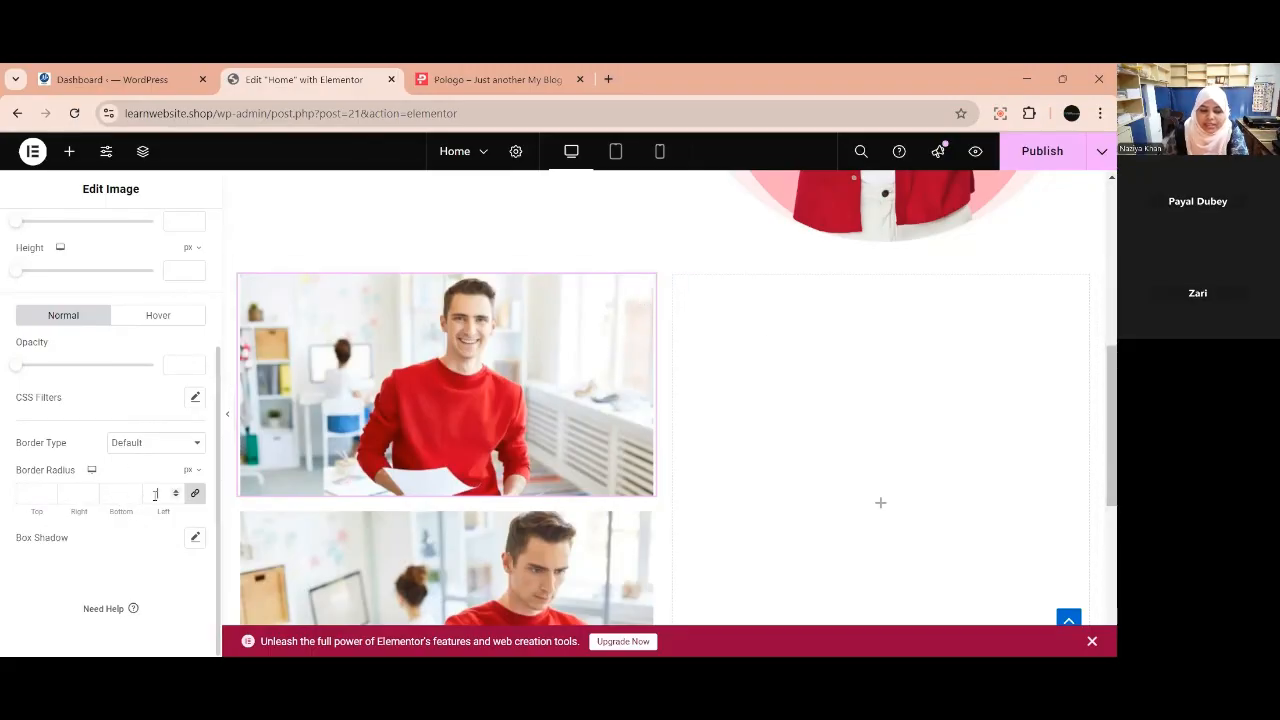
type("10")
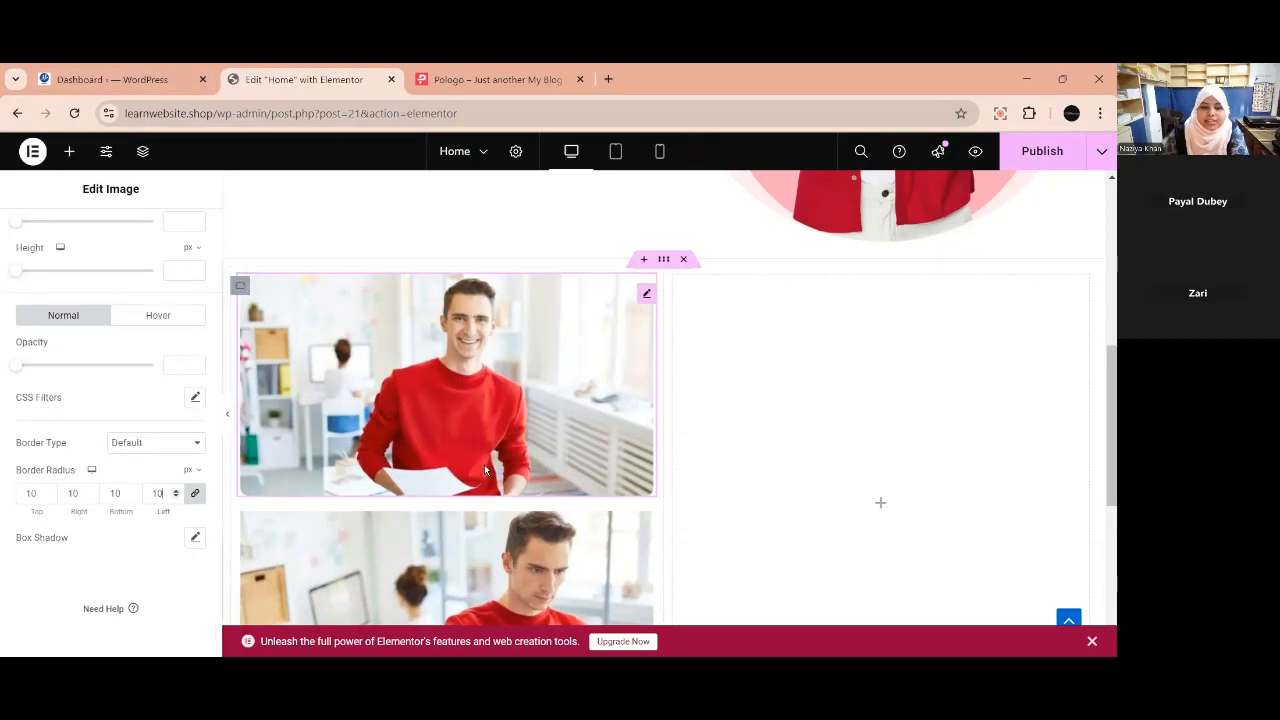
Set the lower guy-choosing-clothes image's border radius to 10 px on all corners.
scroll(484, 466, "down", 1)
scroll(484, 470, "down", 1)
left_click(646, 370)
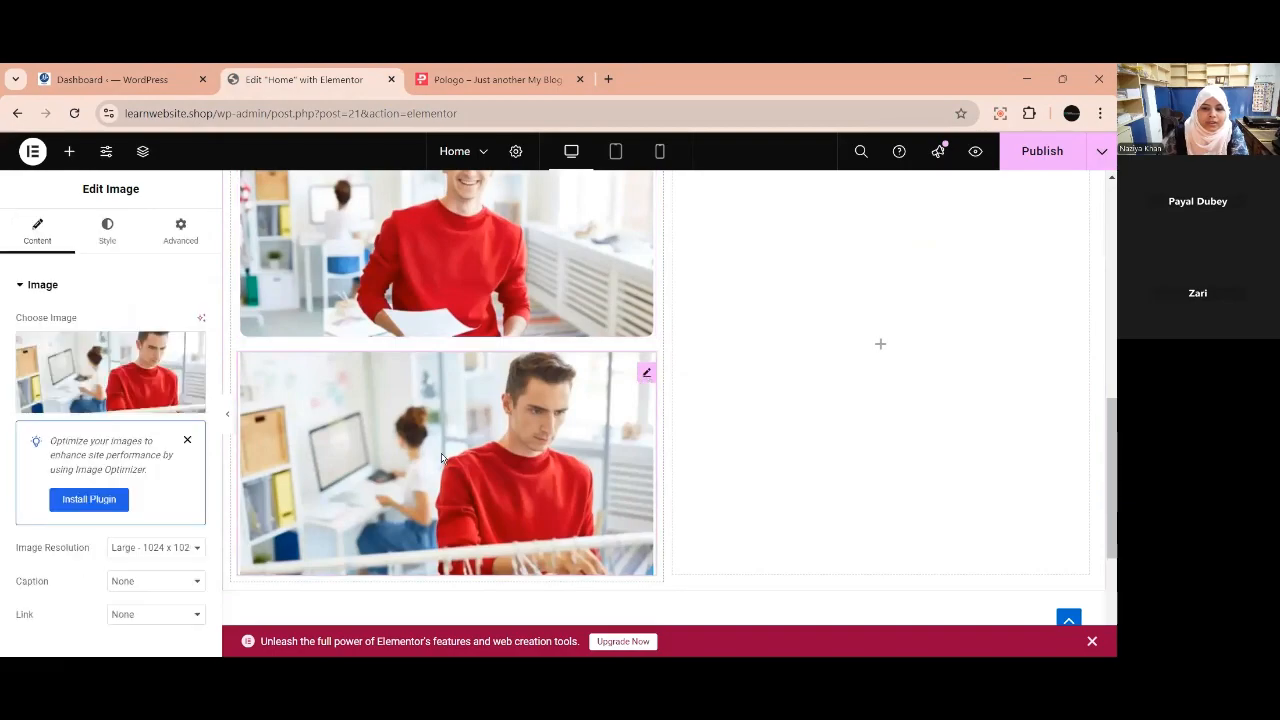
scroll(606, 360, "up", 1)
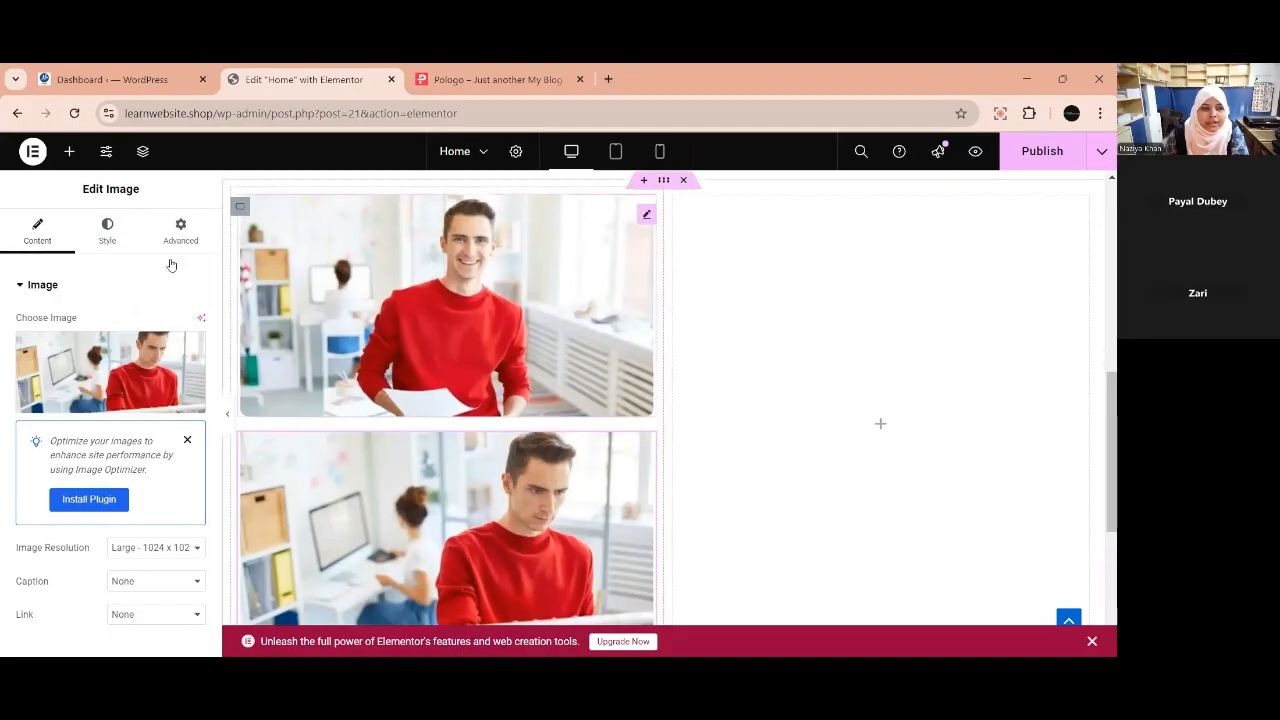
left_click(120, 229)
scroll(130, 400, "down", 2)
scroll(140, 467, "down", 1)
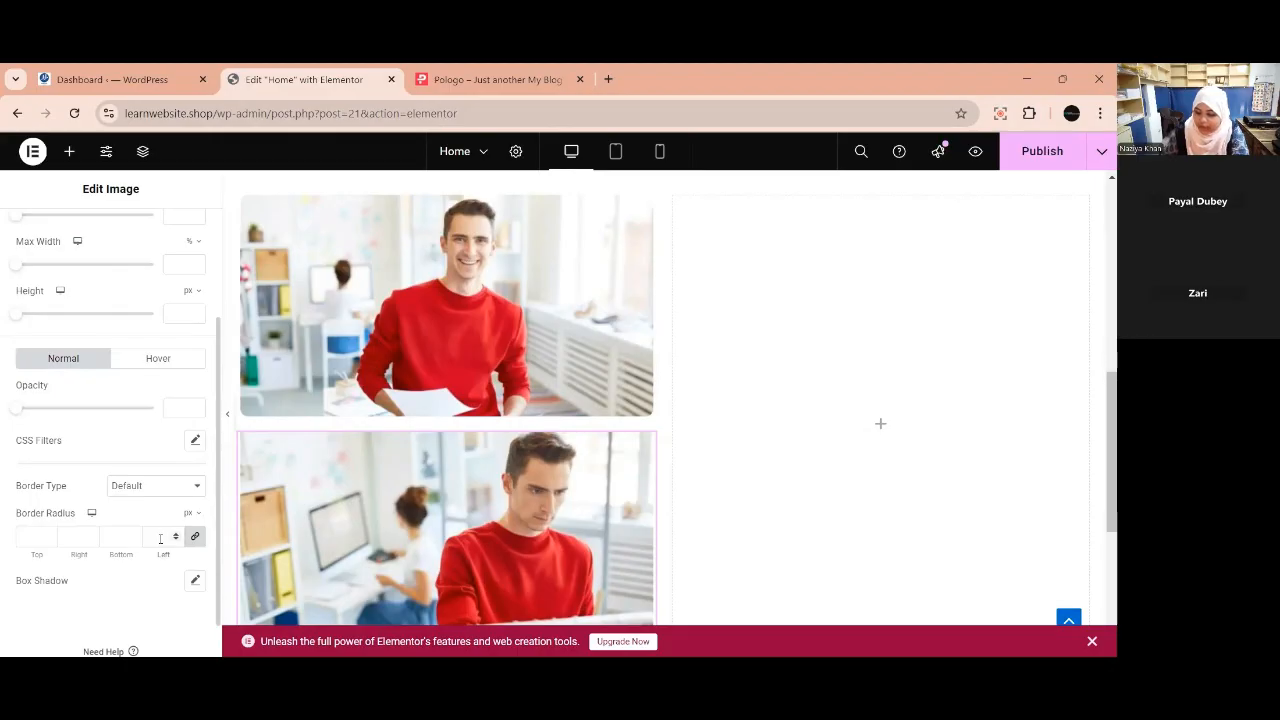
type("0")
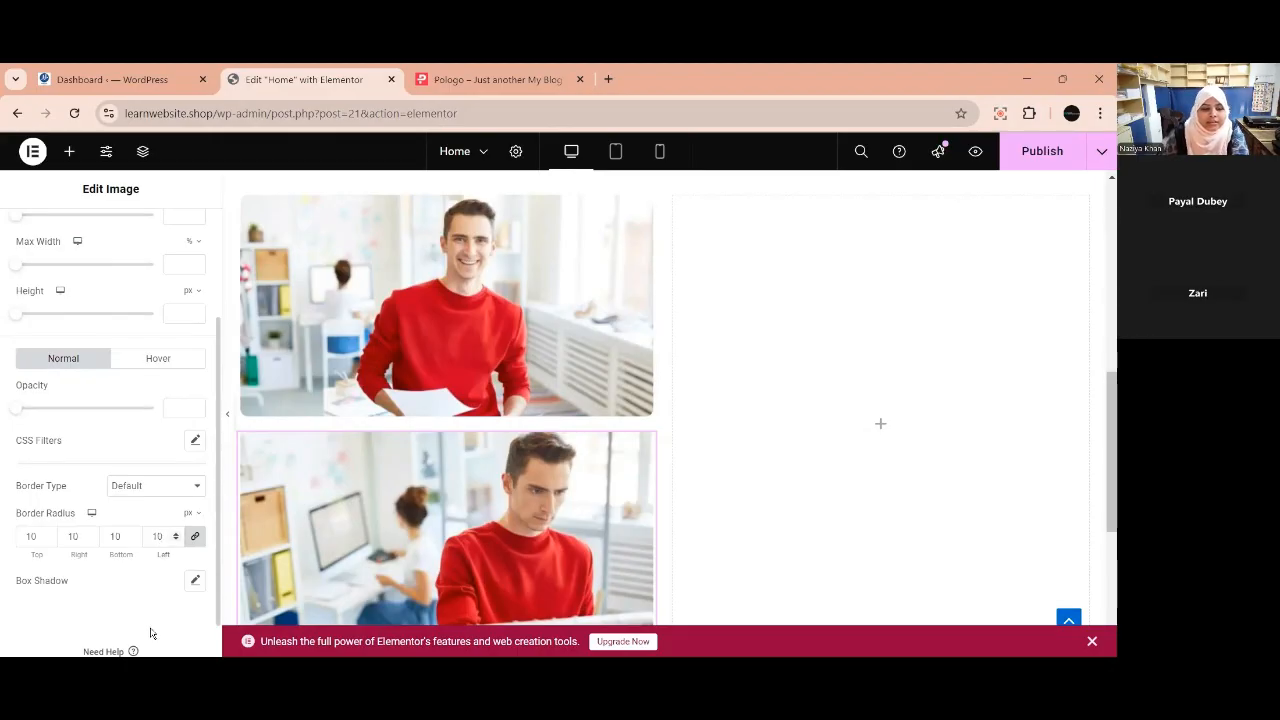
Publish the Home page changes and open a preview of the page.
left_click(1042, 151)
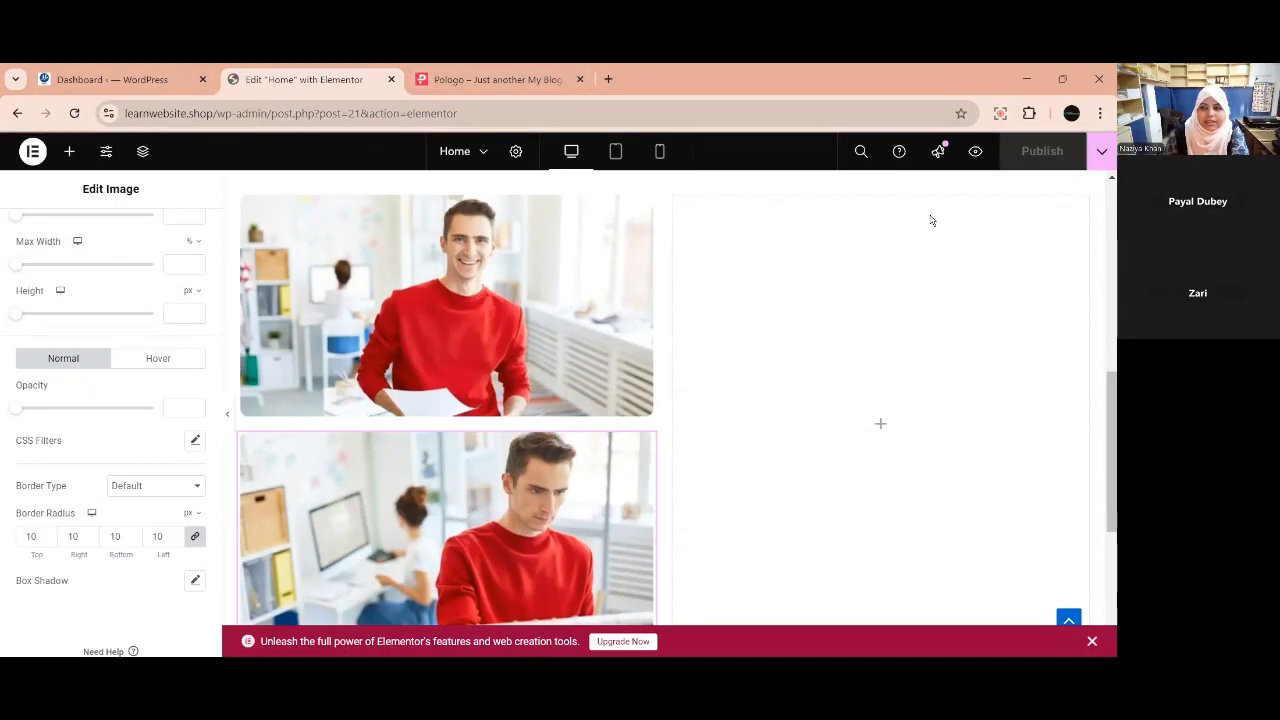
left_click(975, 151)
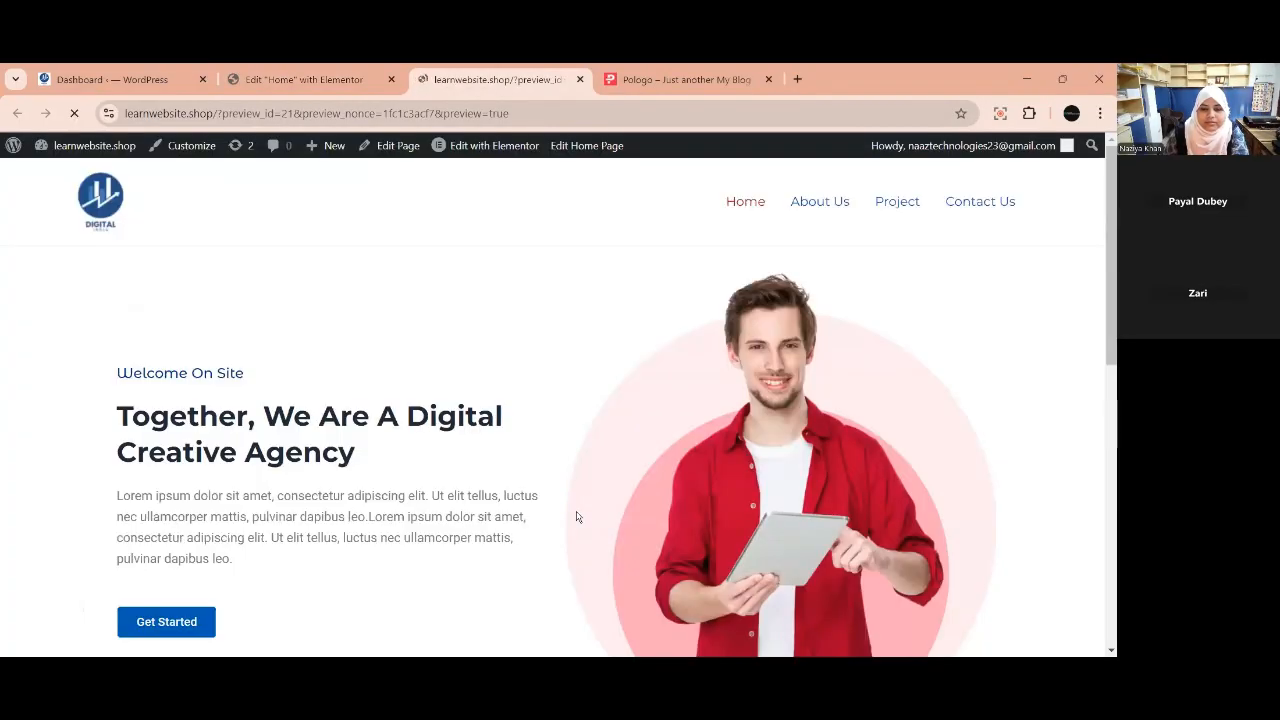
Compare the Home page preview, from the hero section to the stacked images, with the Pologo reference page.
scroll(576, 516, "down", 8)
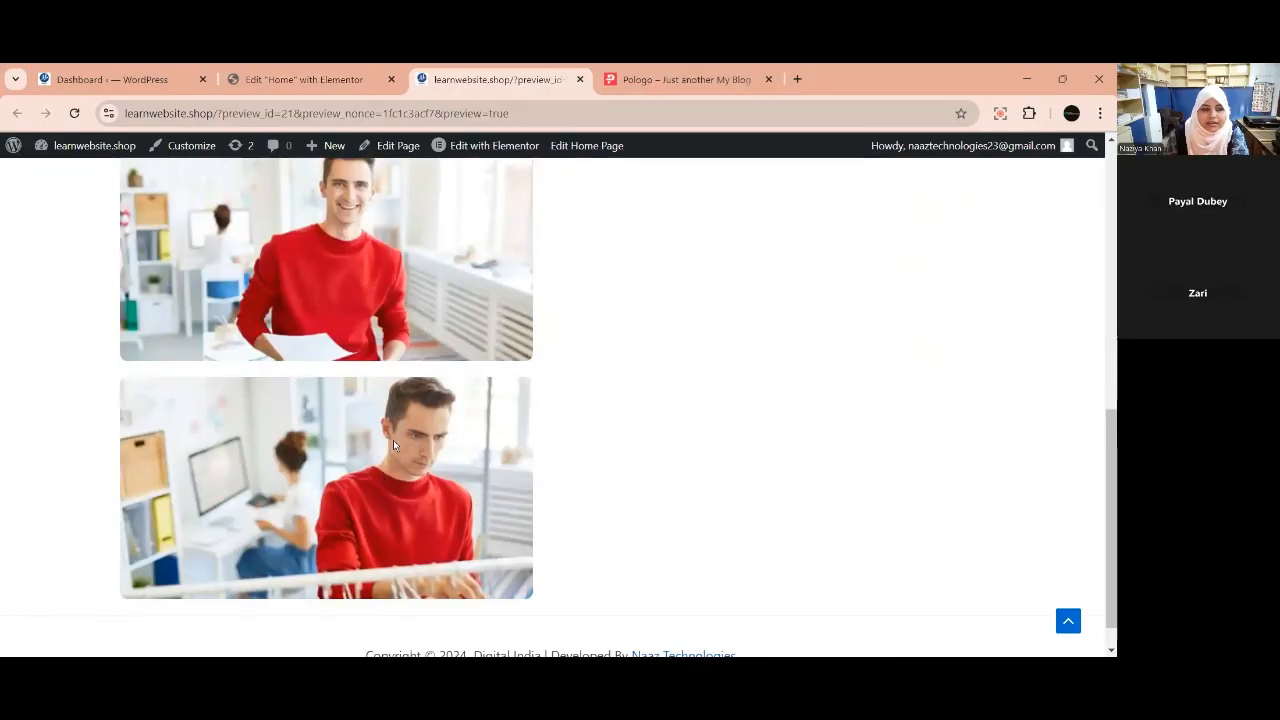
key("ctrl+Tab")
left_click(440, 76)
scroll(583, 546, "up", 2)
scroll(587, 540, "up", 4)
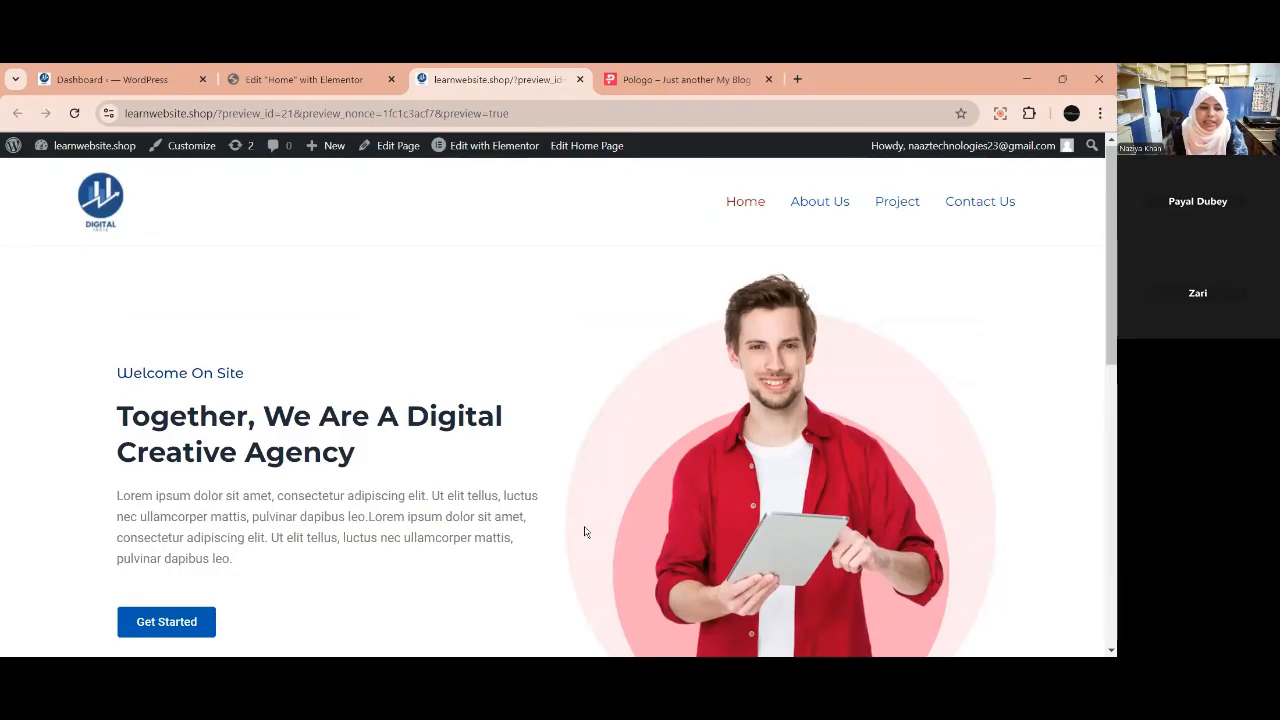
scroll(350, 346, "down", 1)
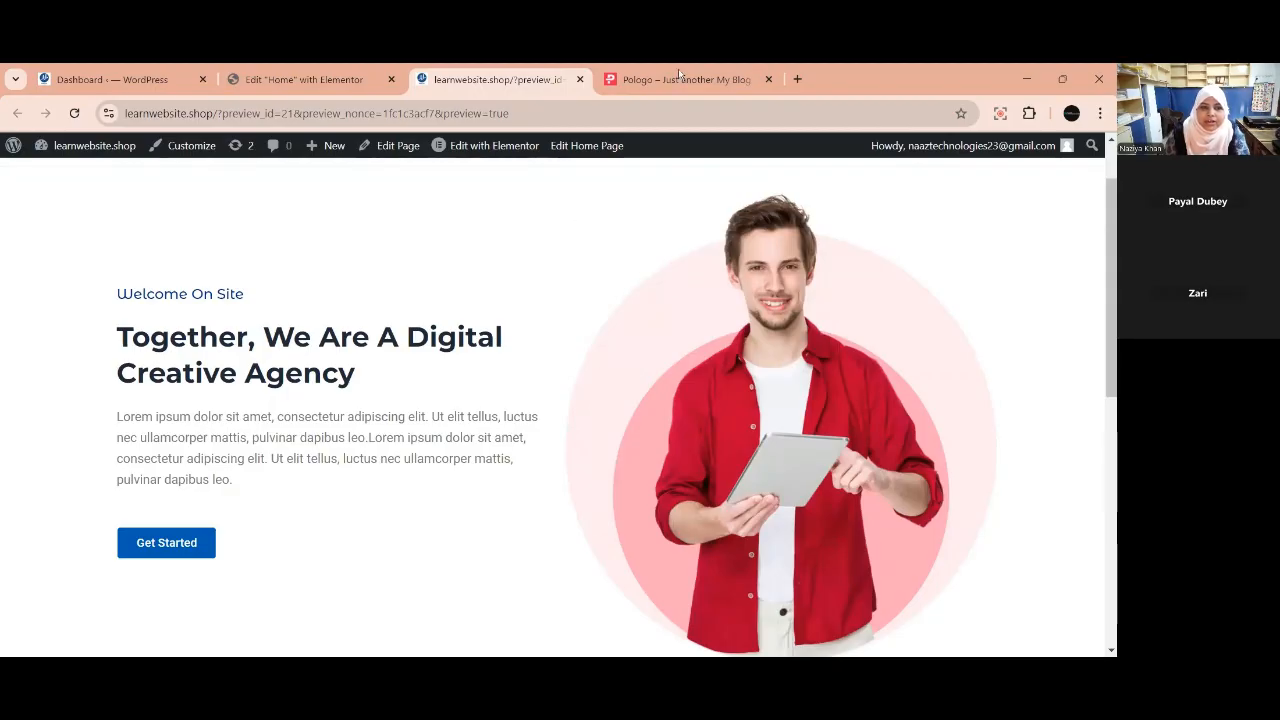
key("ctrl+Tab")
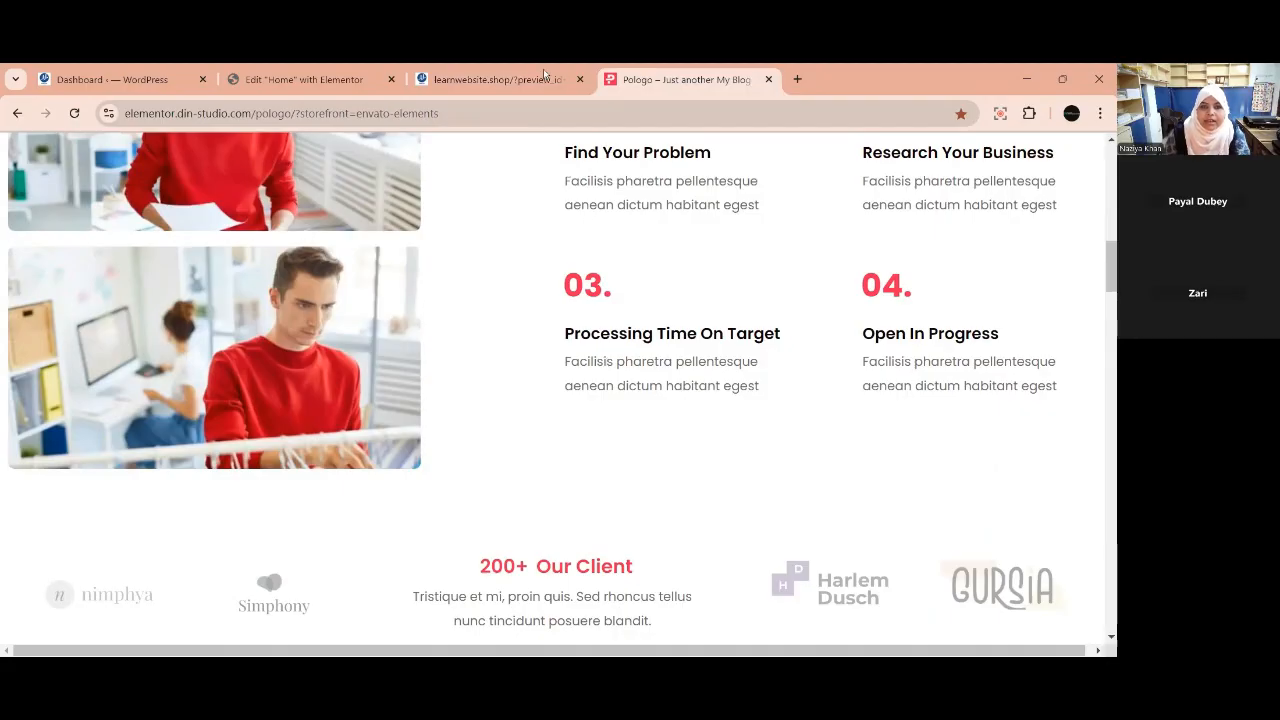
key("ctrl+shift+Tab")
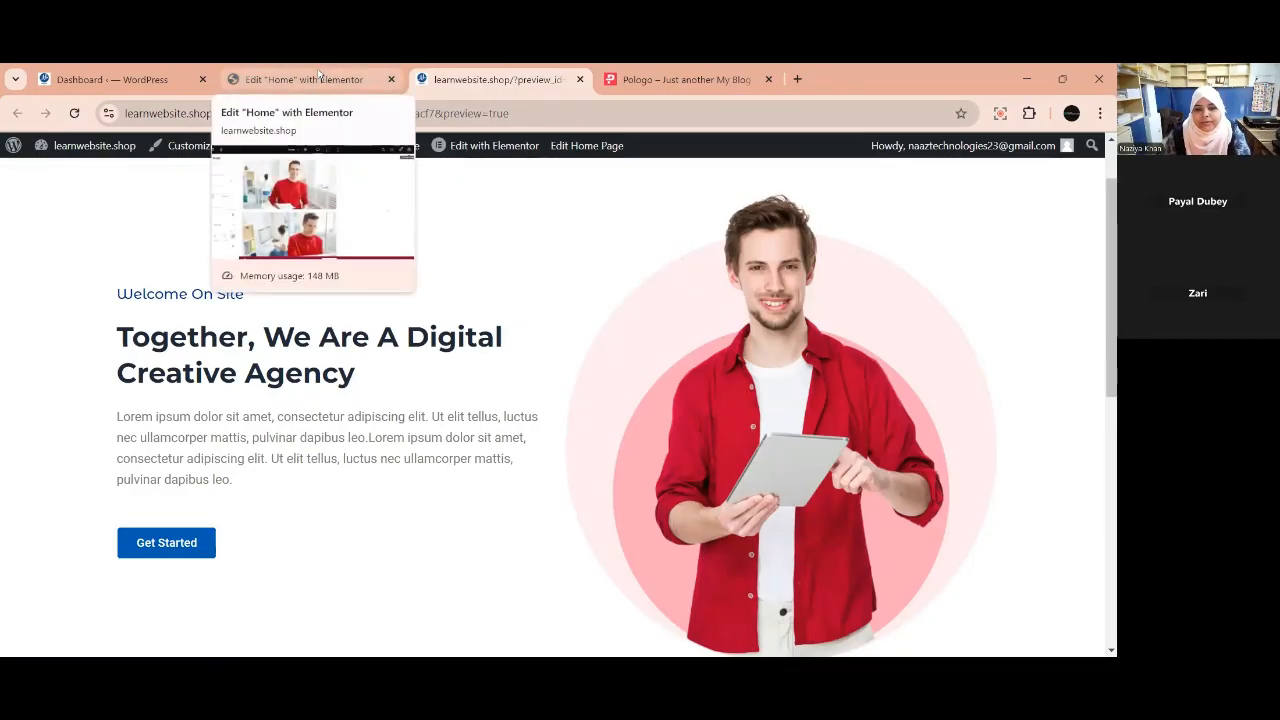
Go back to the Elementor editor and review the Home page from the stacked images up to the header.
left_click(320, 75)
scroll(610, 488, "up", 2)
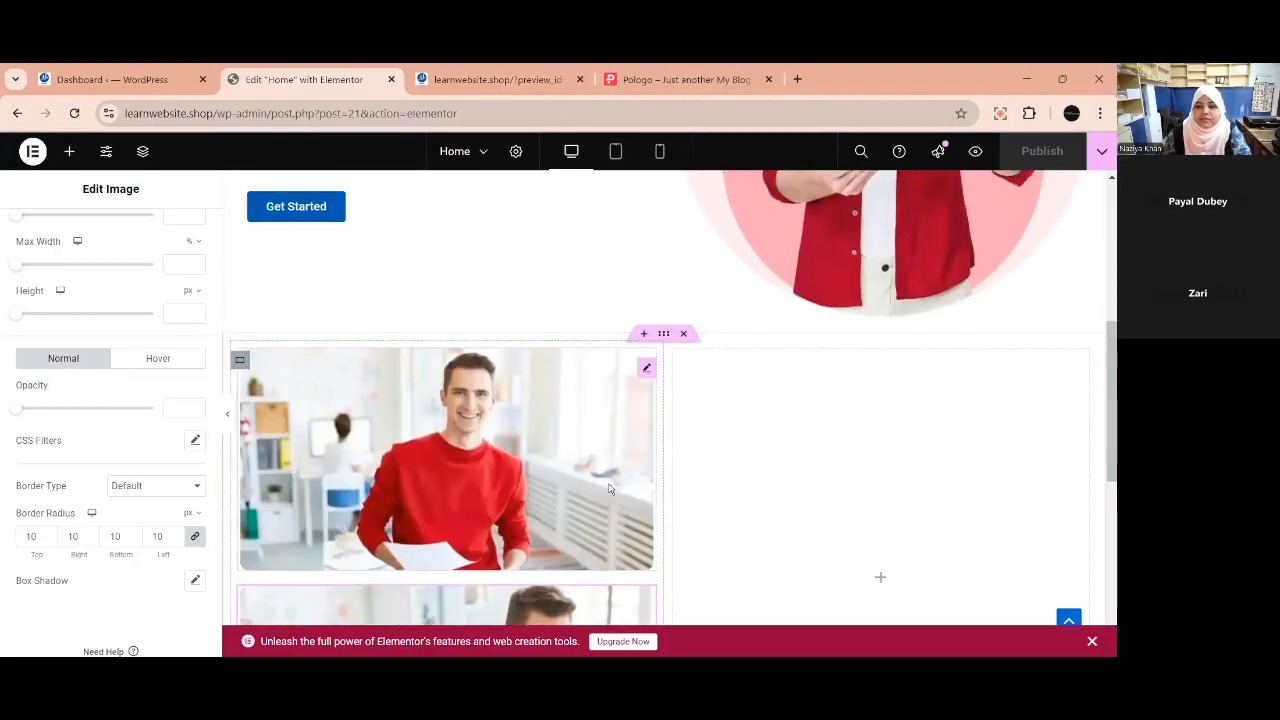
scroll(610, 488, "down", 2)
scroll(612, 492, "up", 4)
scroll(613, 494, "down", 10)
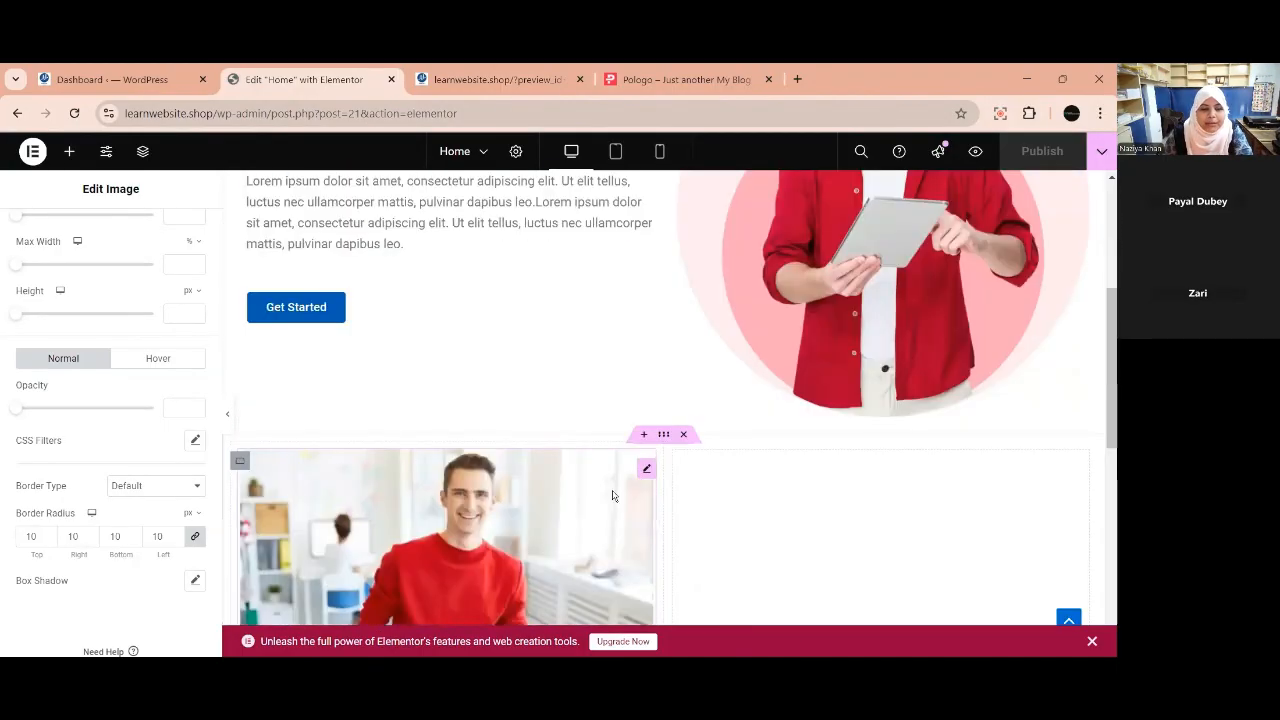
scroll(645, 481, "up", 5)
scroll(645, 485, "up", 6)
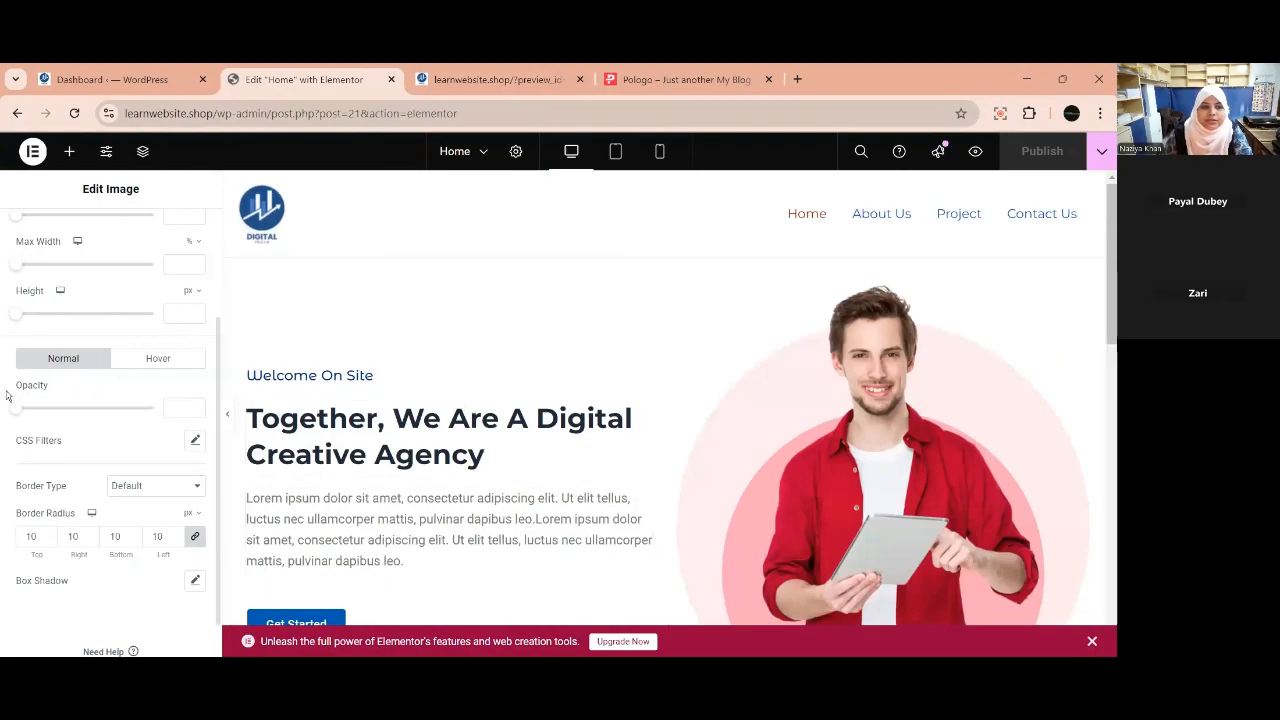
scroll(40, 385, "up", 3)
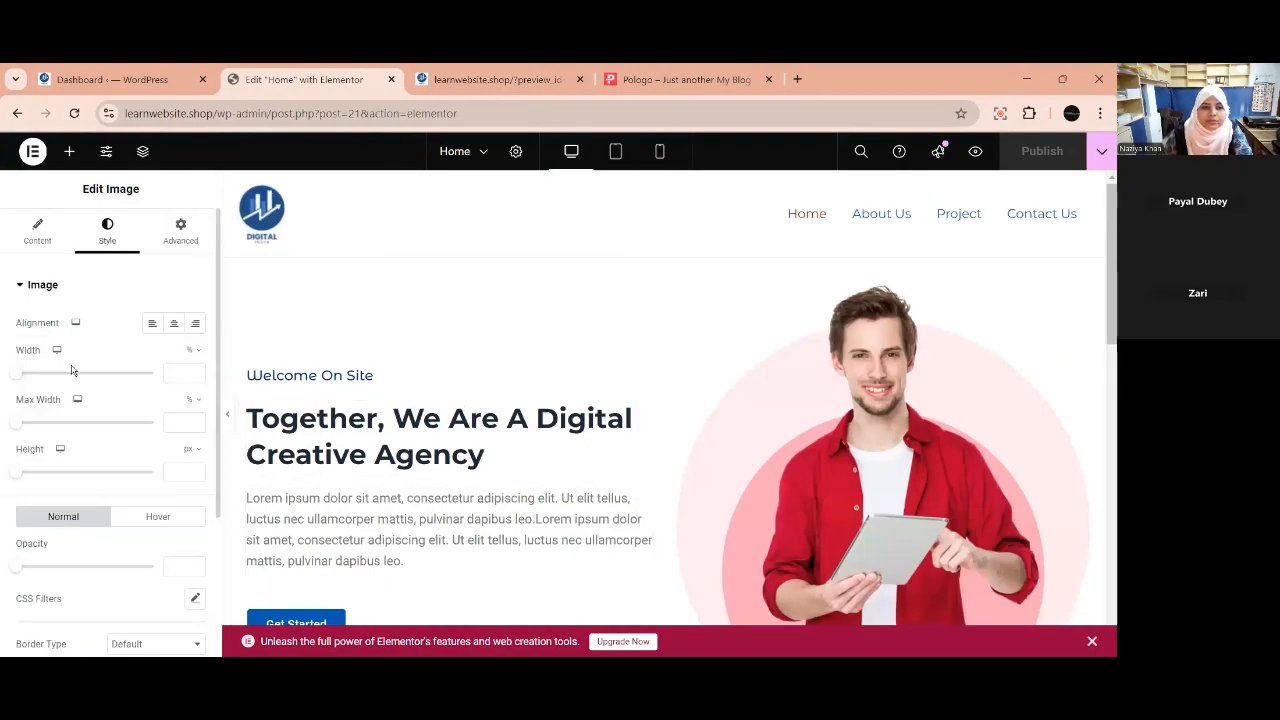
Look through the Site Settings categories and the Additional Settings page for a page layout option, and close them.
left_click(106, 154)
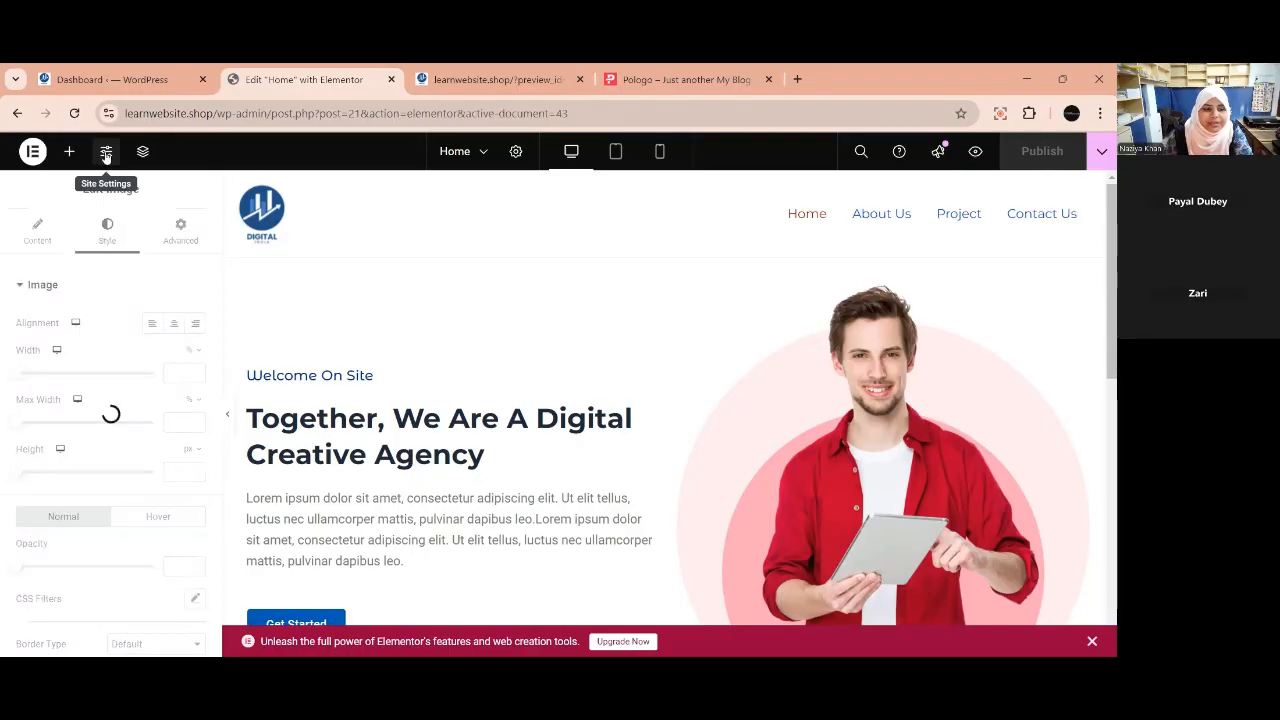
scroll(117, 440, "down", 5)
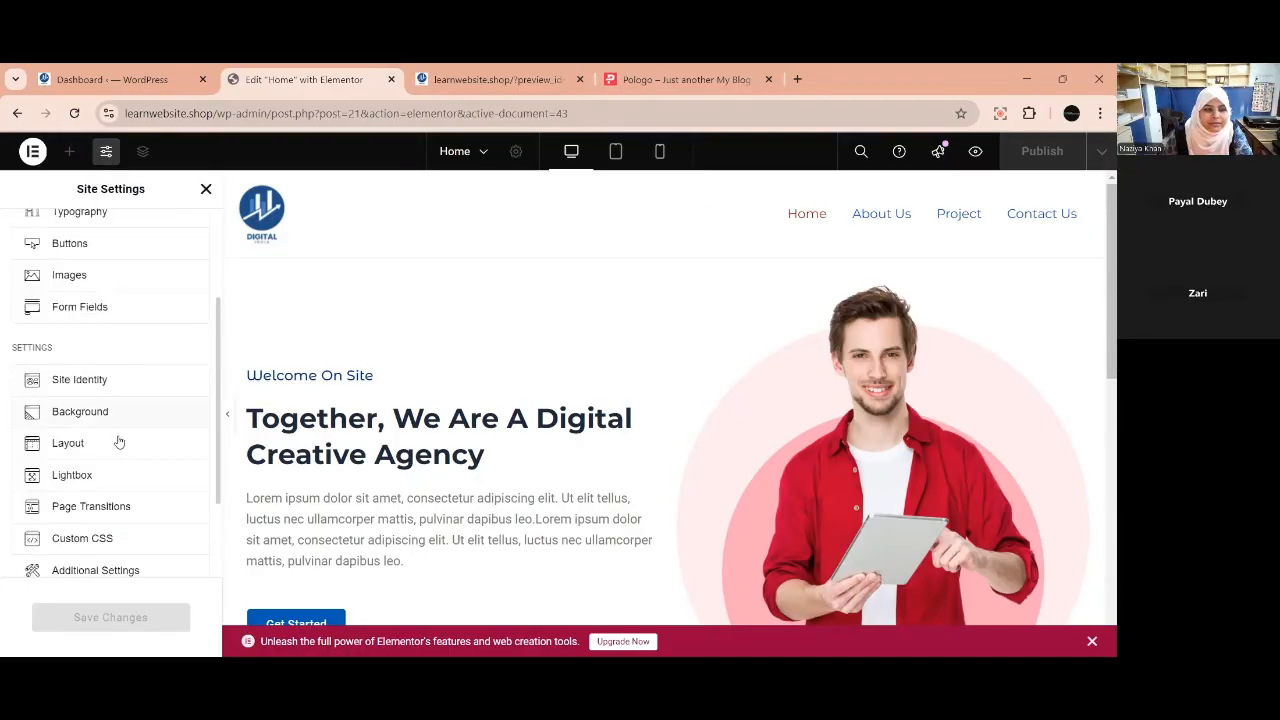
scroll(117, 449, "up", 3)
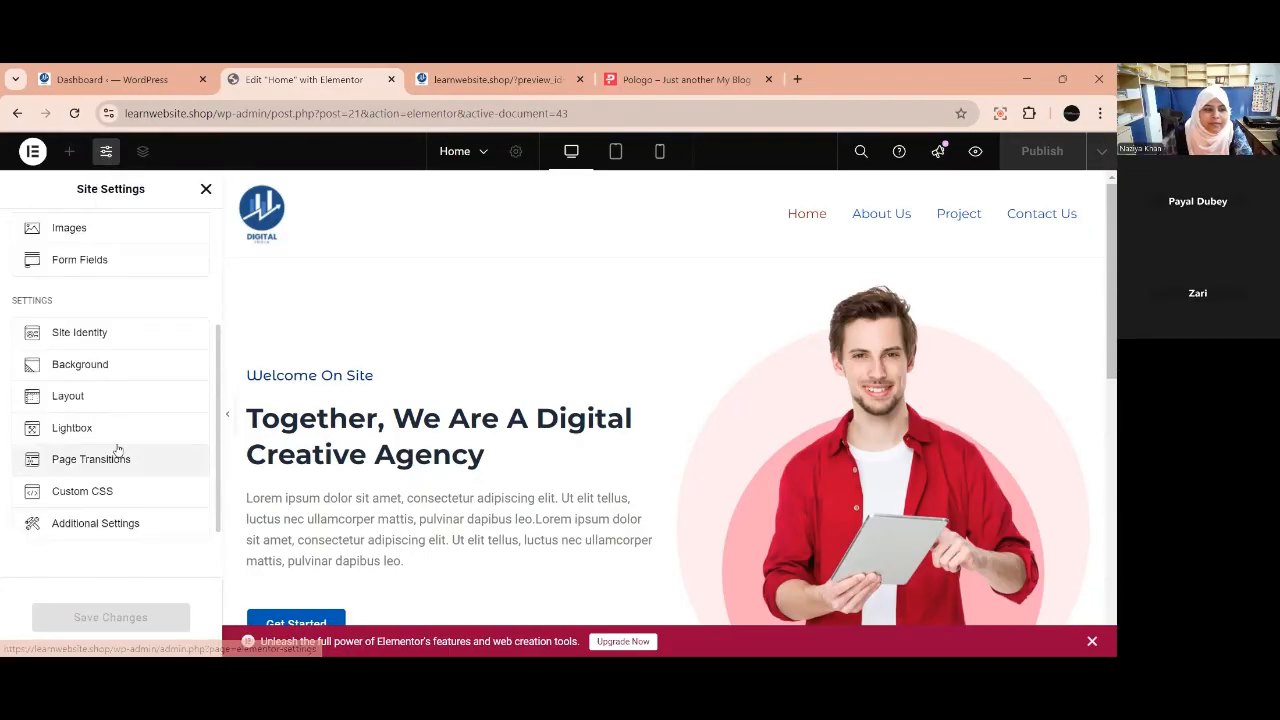
scroll(117, 449, "up", 1)
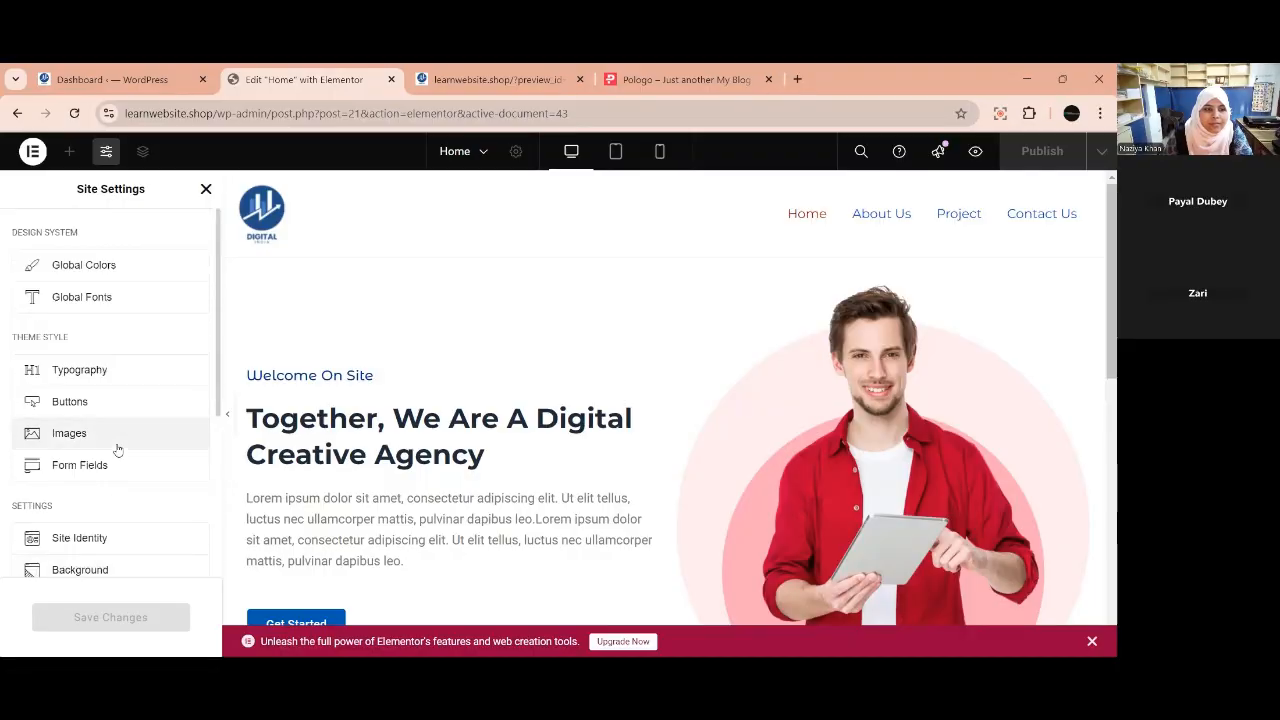
scroll(117, 449, "down", 5)
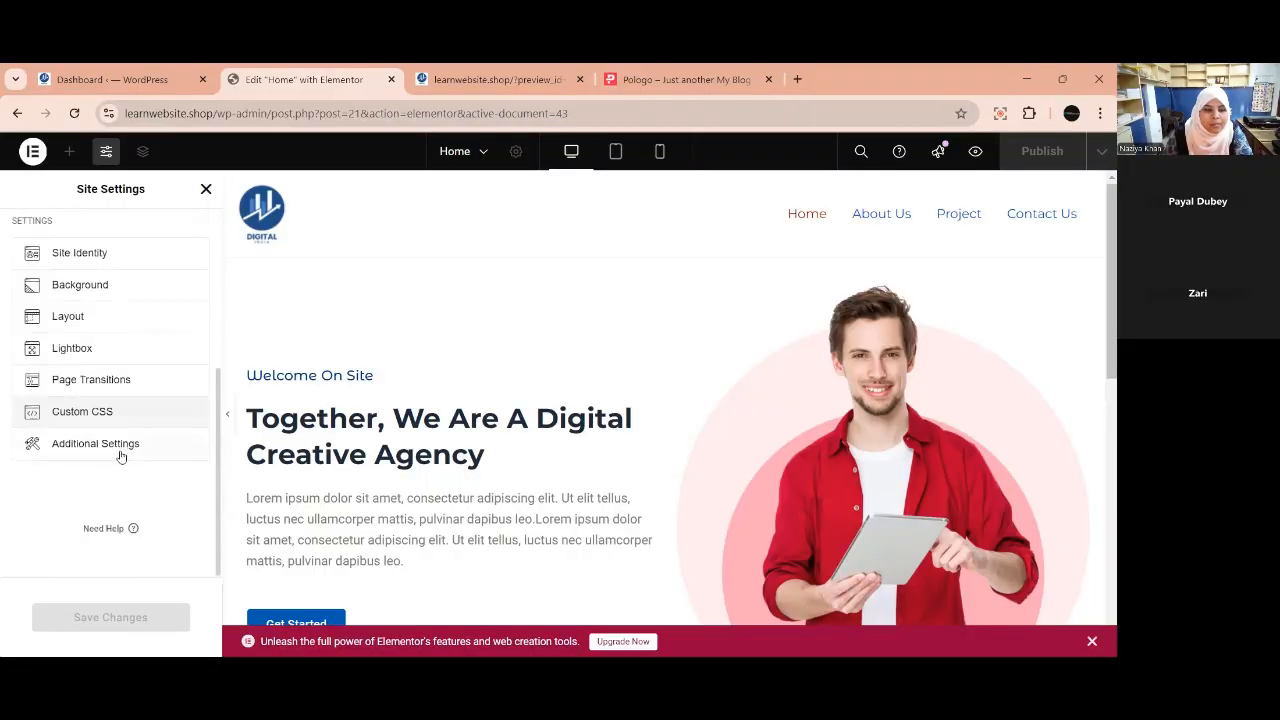
left_click(118, 458)
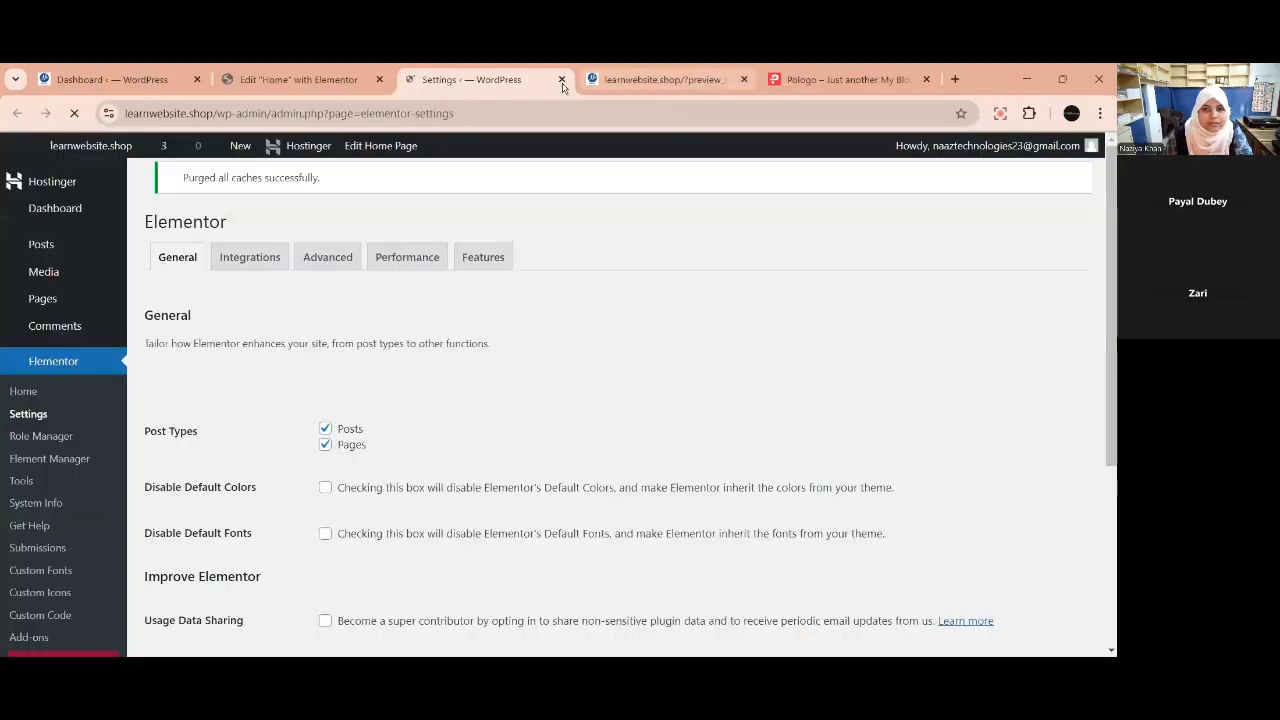
left_click(561, 80)
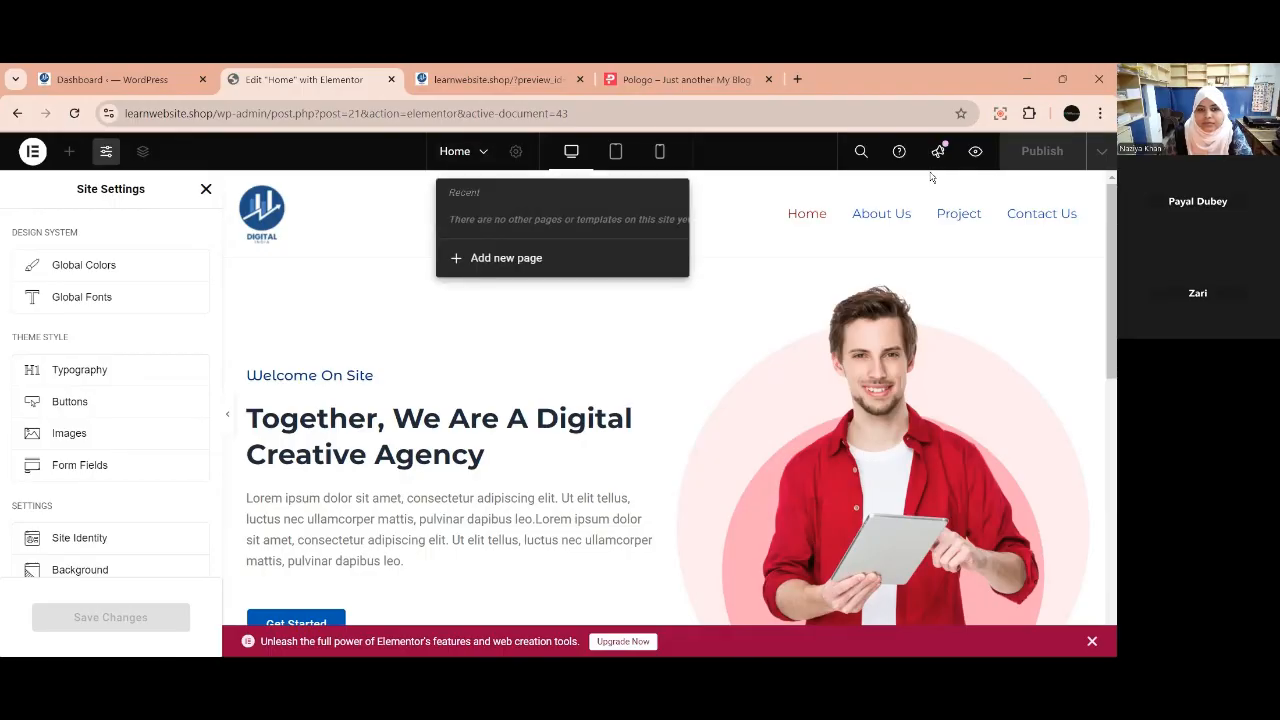
left_click(932, 177)
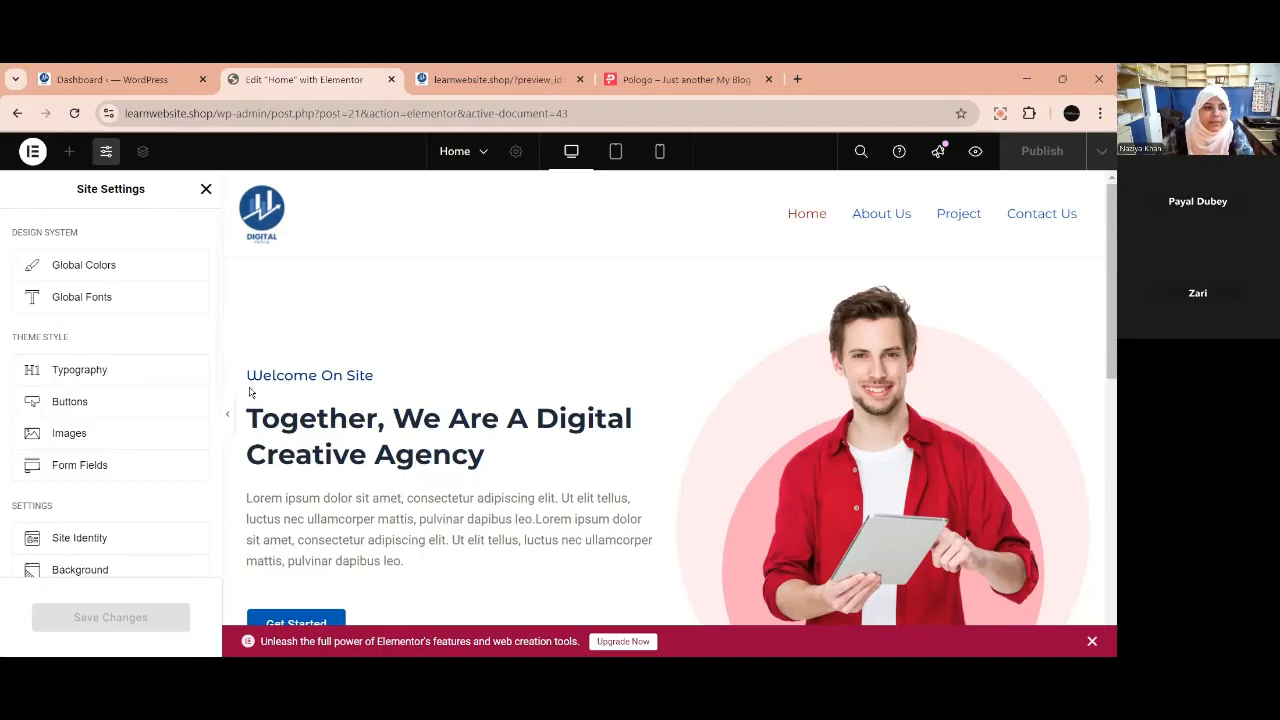
left_click(206, 189)
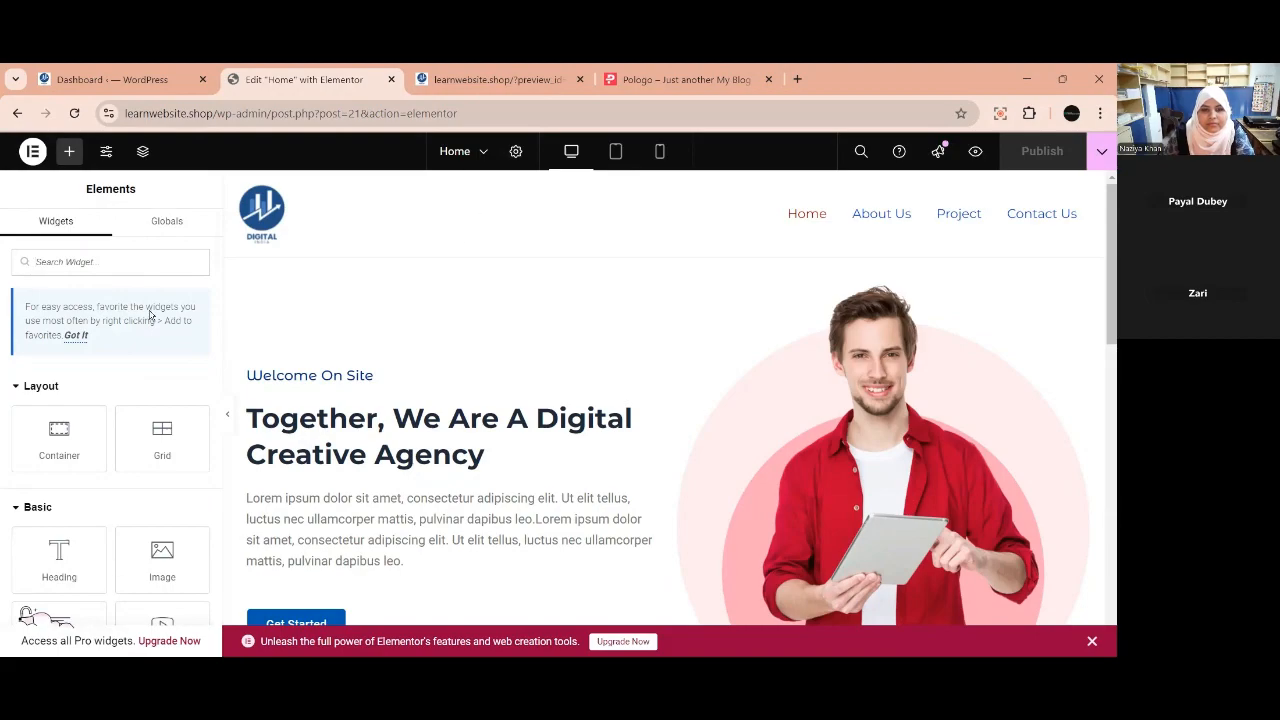
Set the Home page's Page Layout to Elementor Full Width in its page settings.
left_click(455, 152)
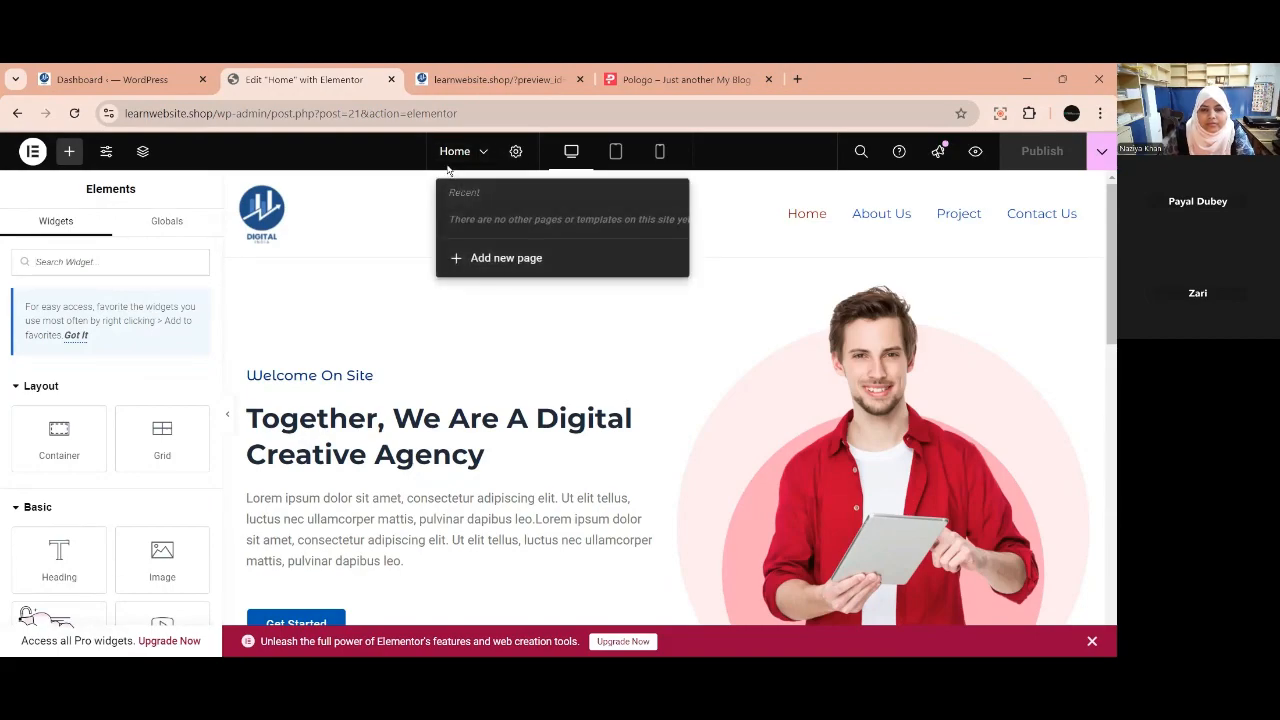
left_click(449, 167)
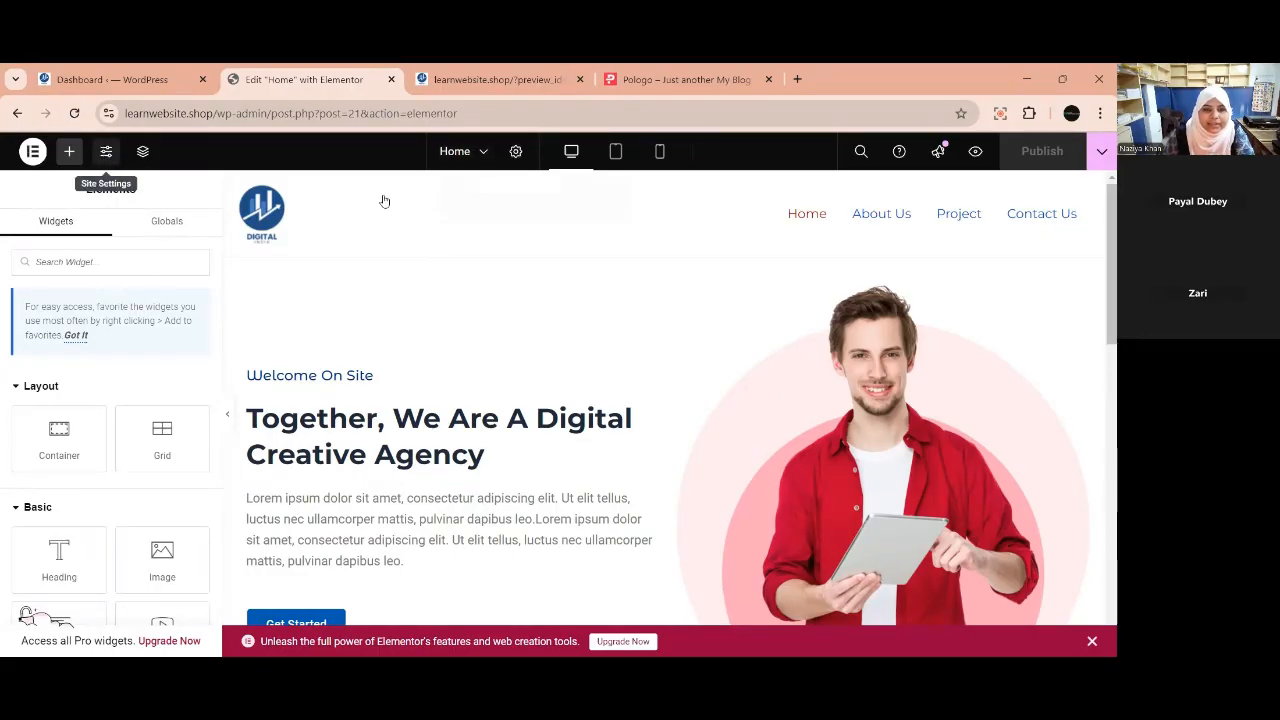
left_click(516, 152)
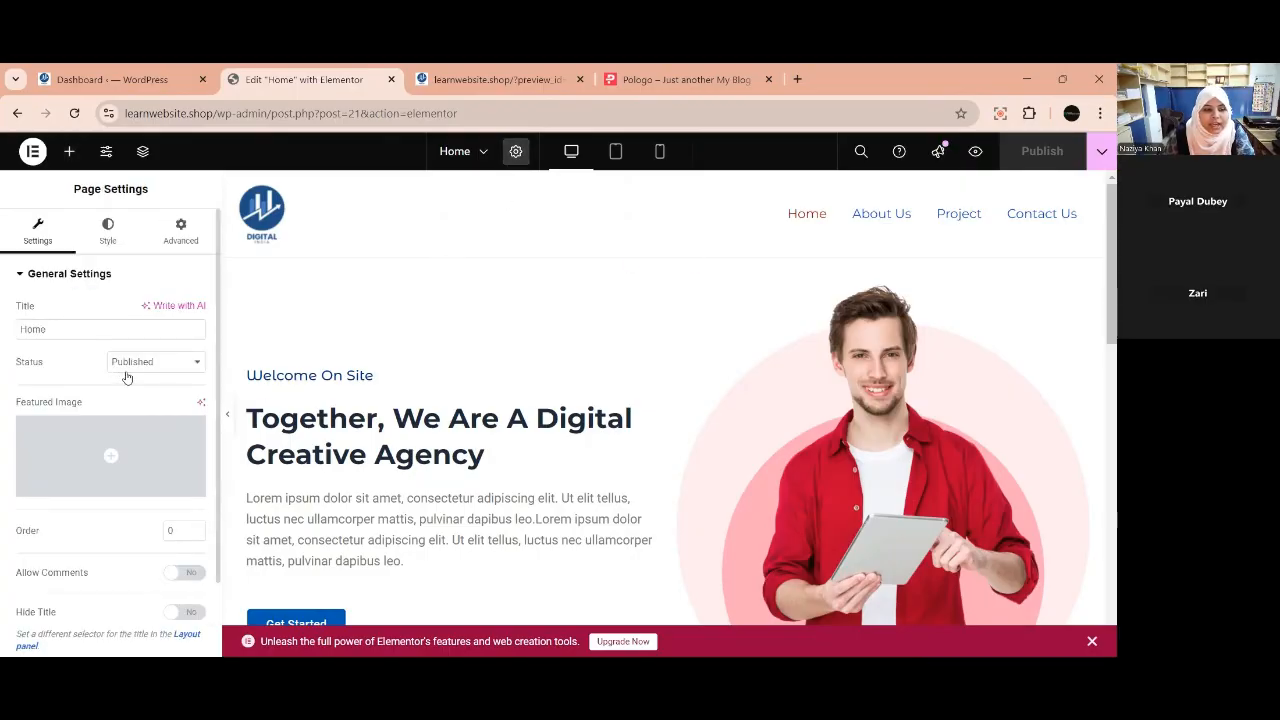
scroll(130, 385, "down", 2)
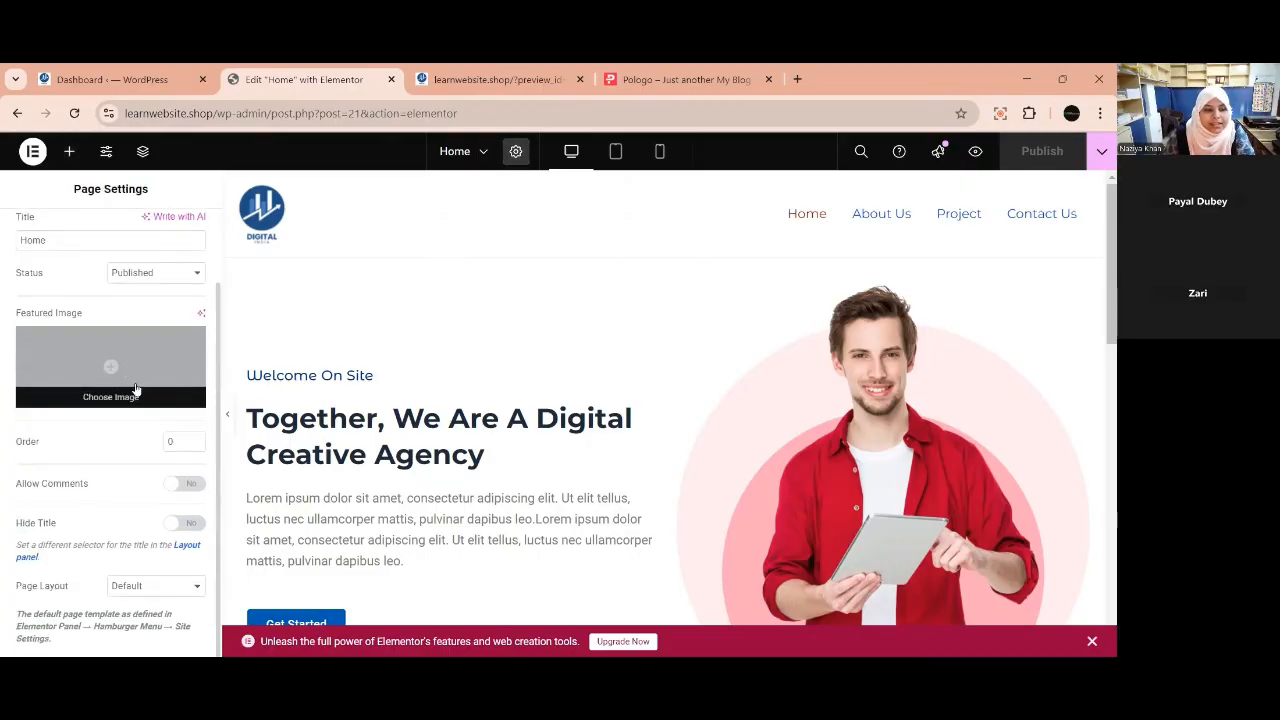
left_click(149, 586)
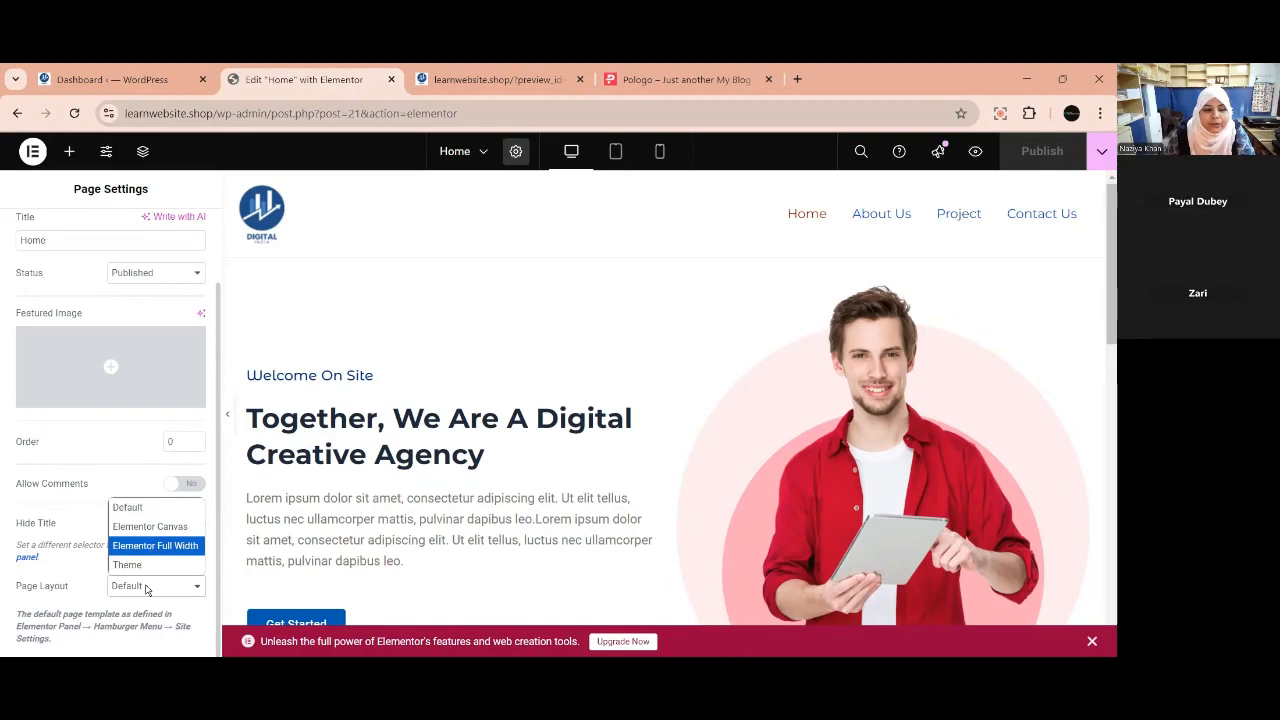
left_click(152, 549)
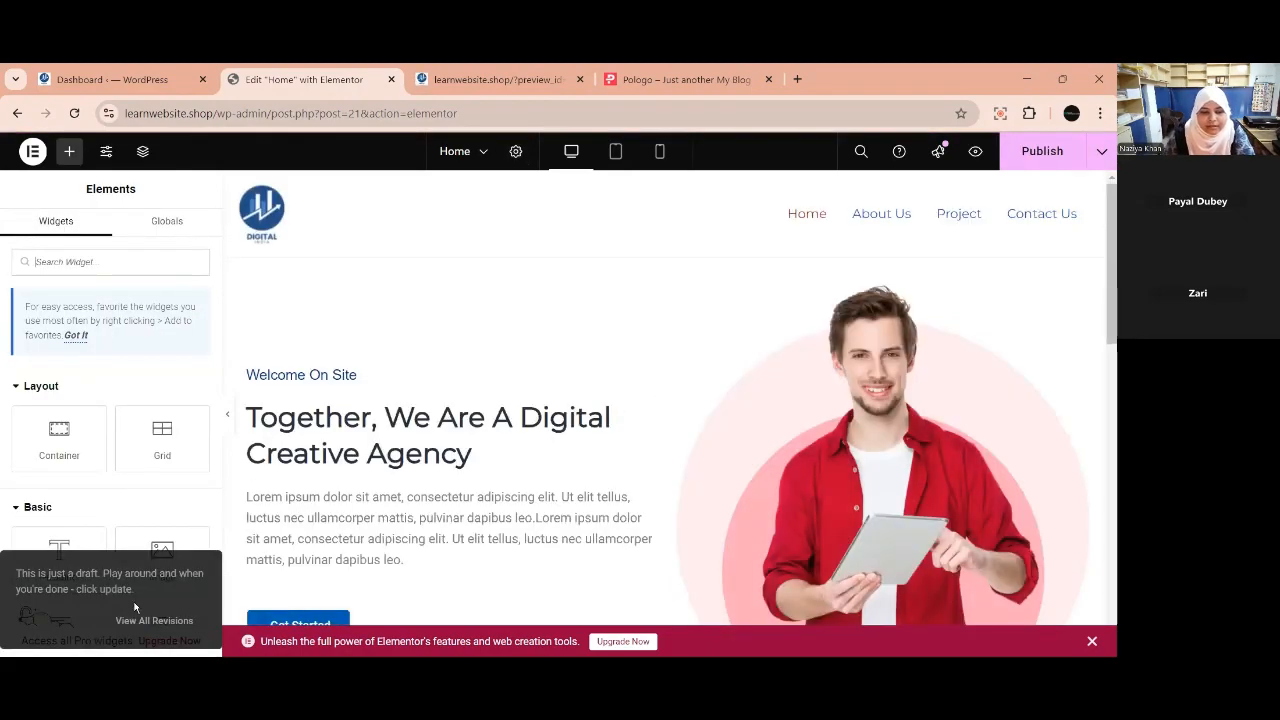
Check the hero and image sections in the editor and publish the Home page changes.
scroll(672, 475, "down", 1)
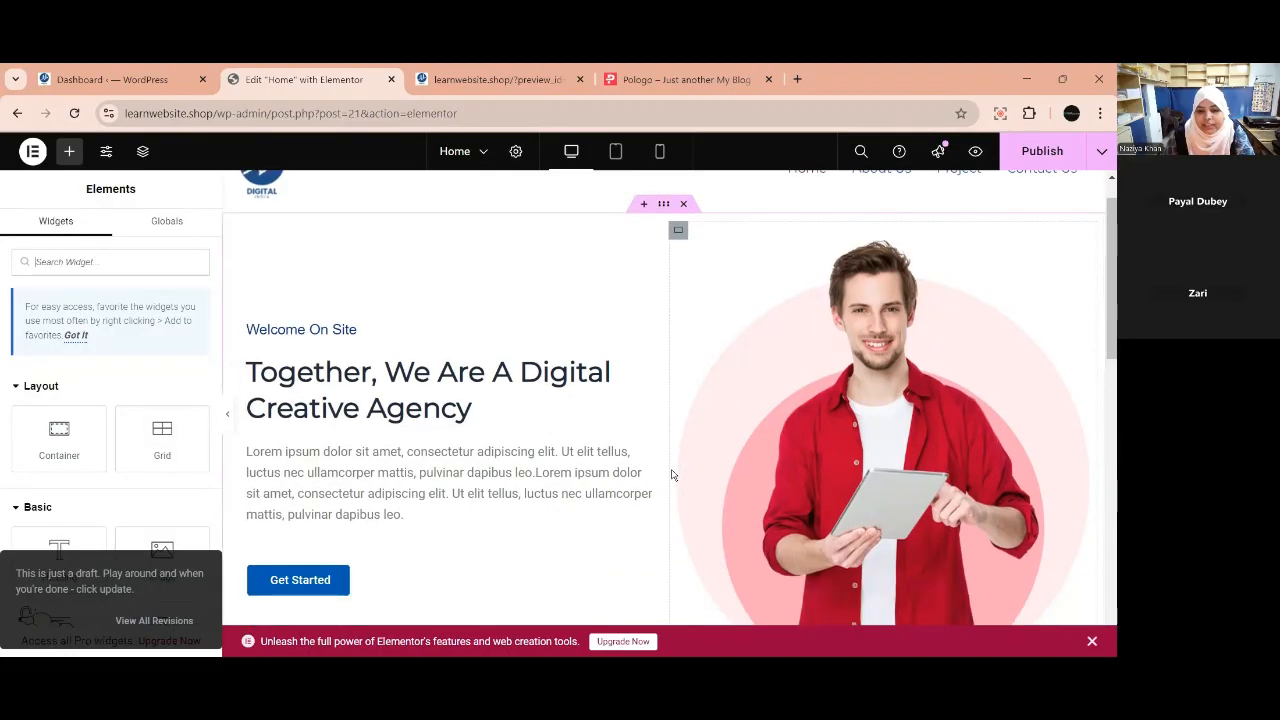
scroll(672, 475, "down", 6)
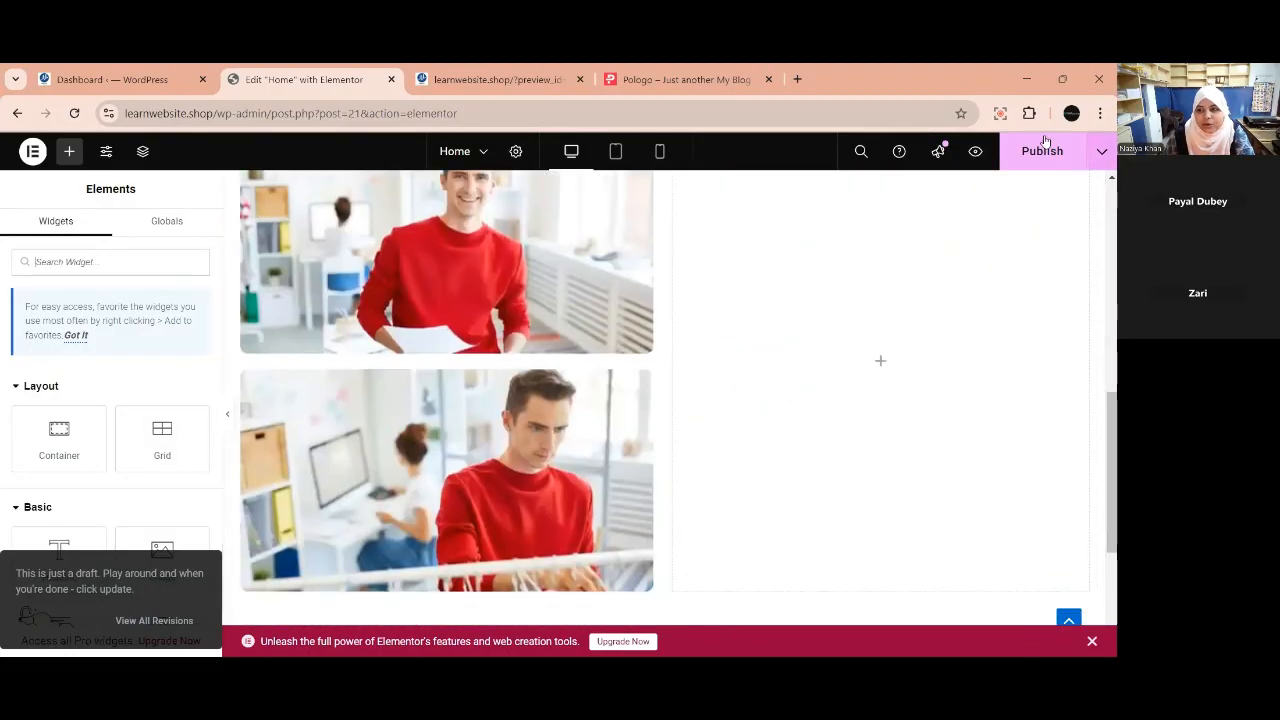
left_click(1043, 150)
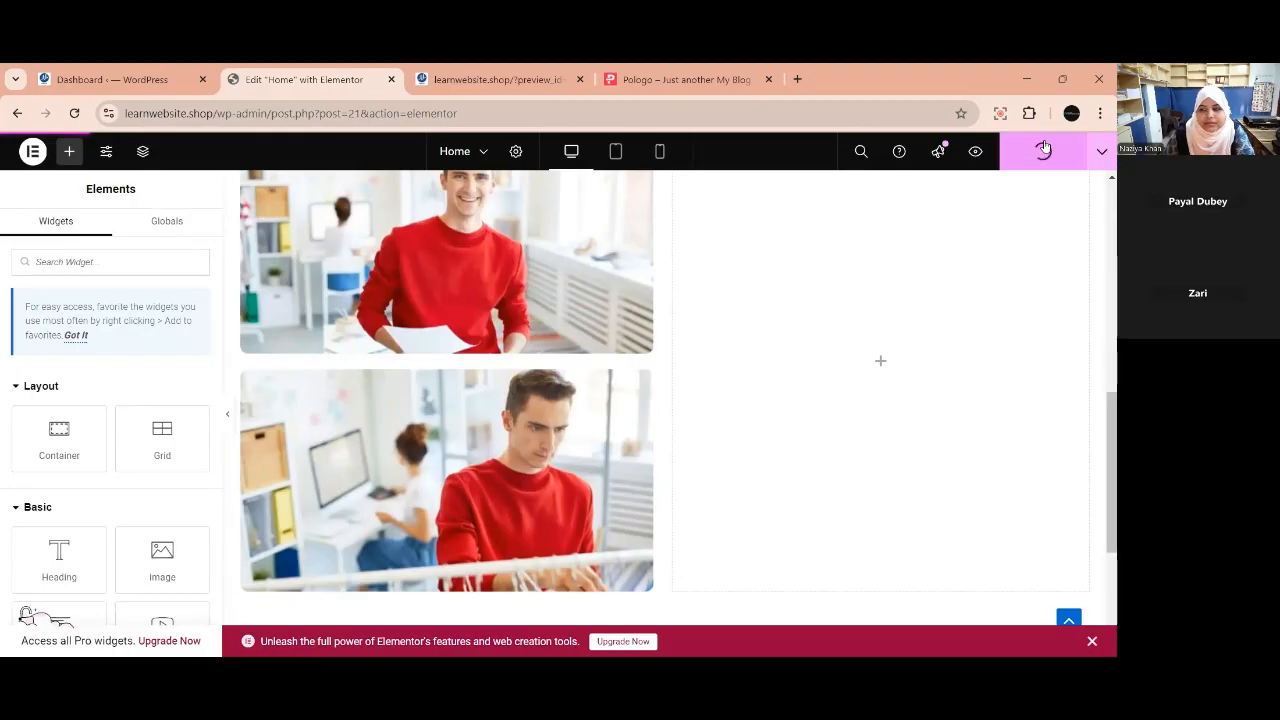
Close the old preview, check the Home page down to its footer in a fresh preview, and close that too.
left_click(519, 76)
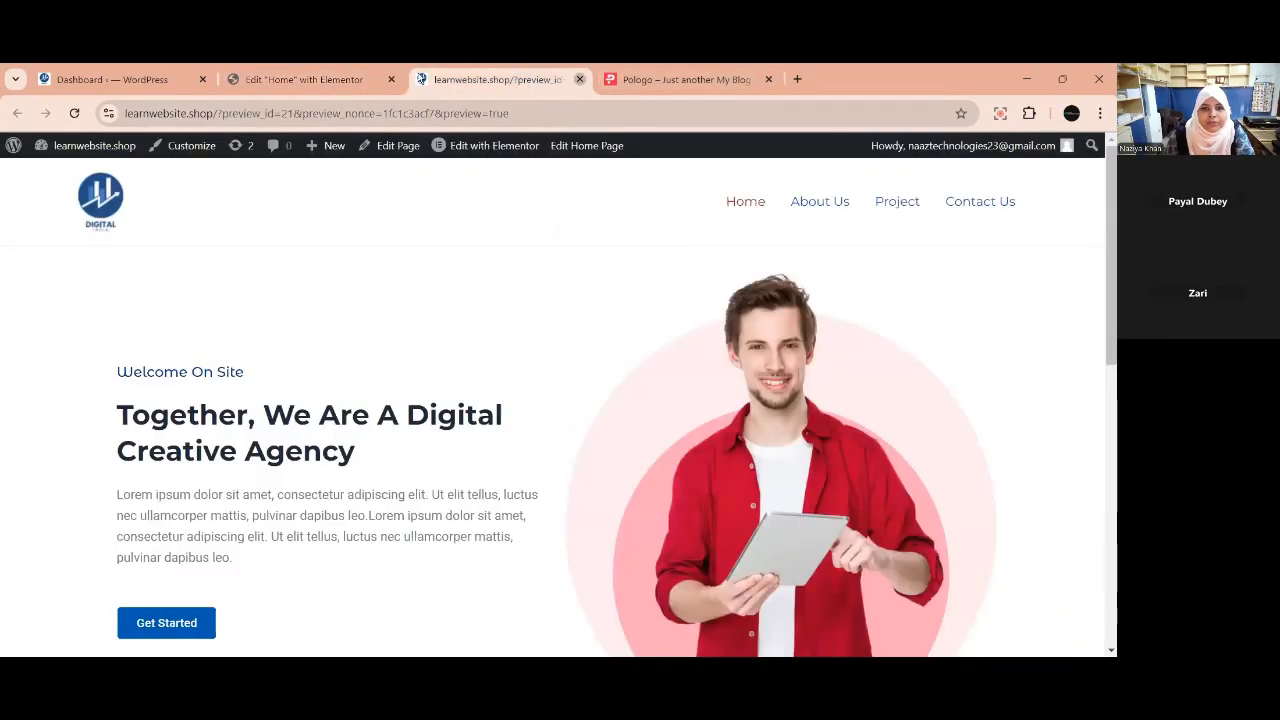
left_click(580, 79)
left_click(352, 80)
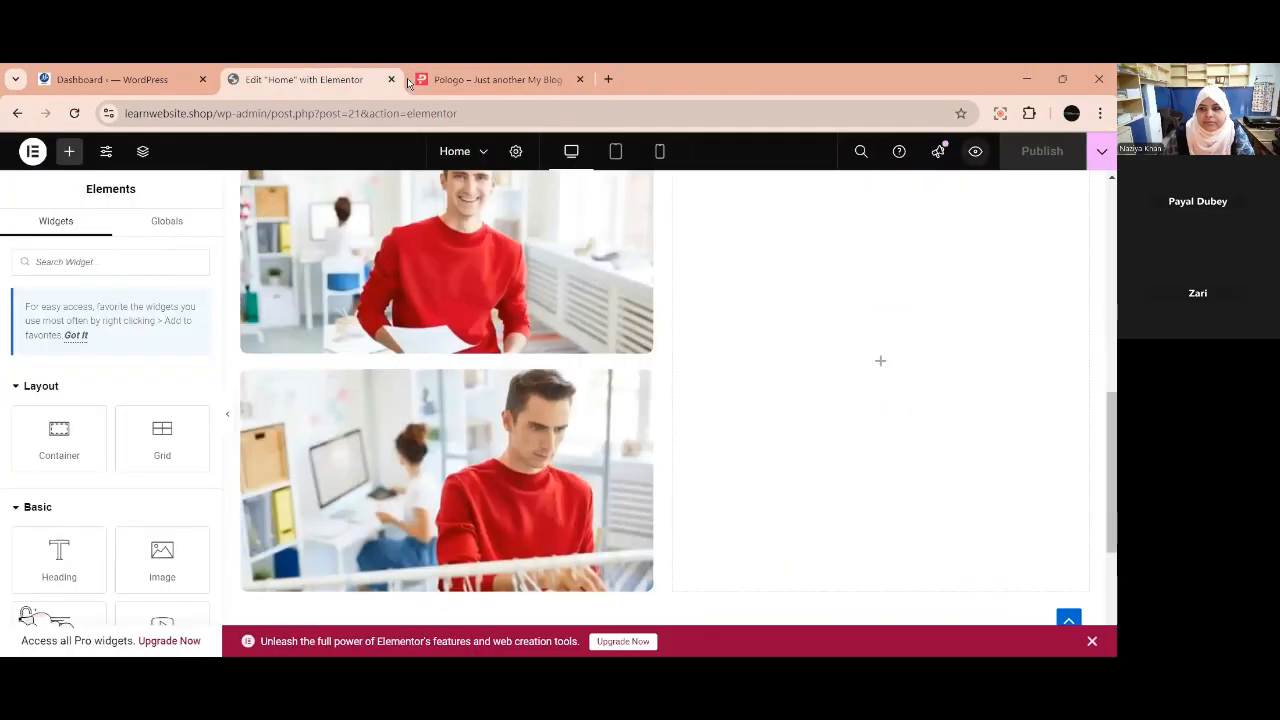
left_click(975, 151)
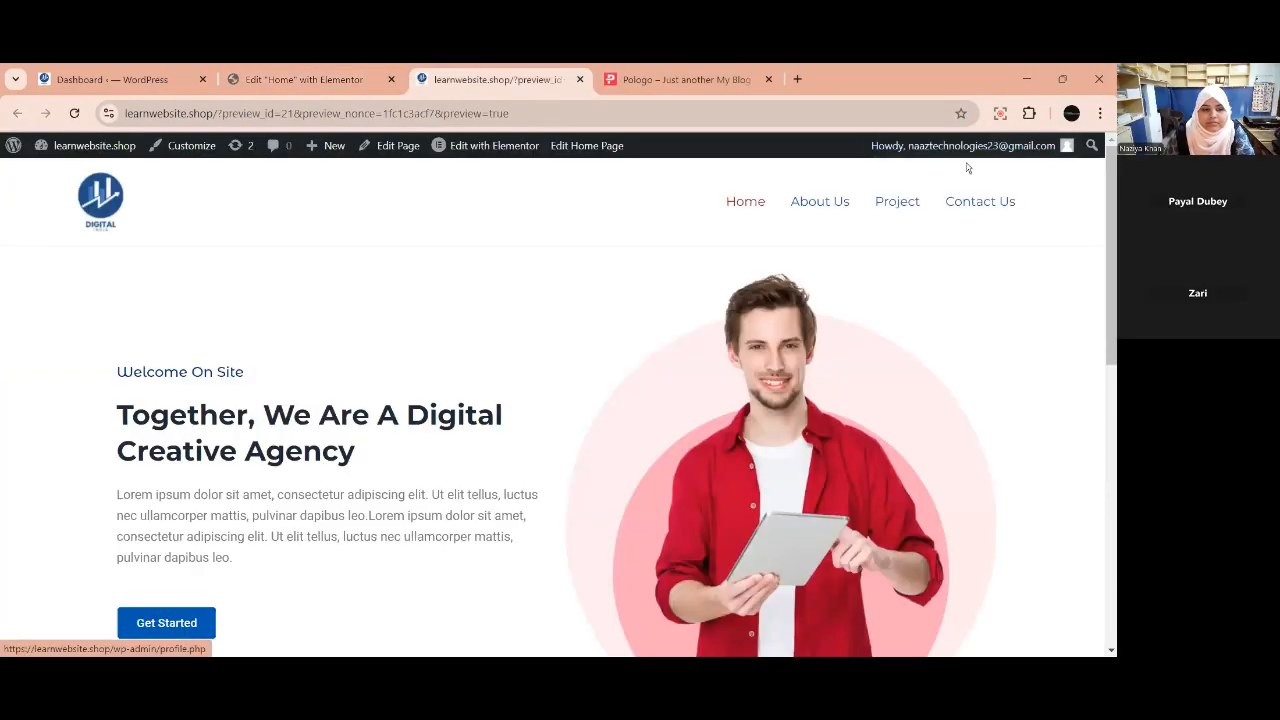
scroll(602, 429, "down", 8)
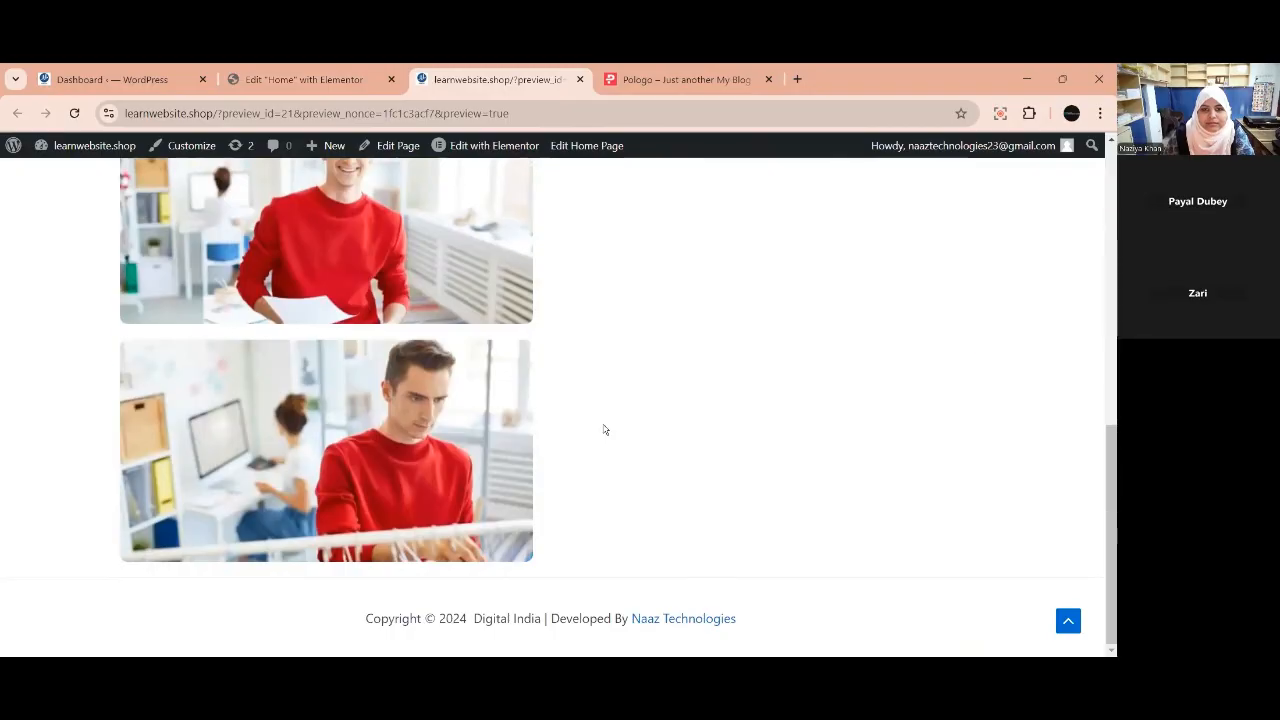
scroll(606, 430, "up", 8)
left_click(580, 79)
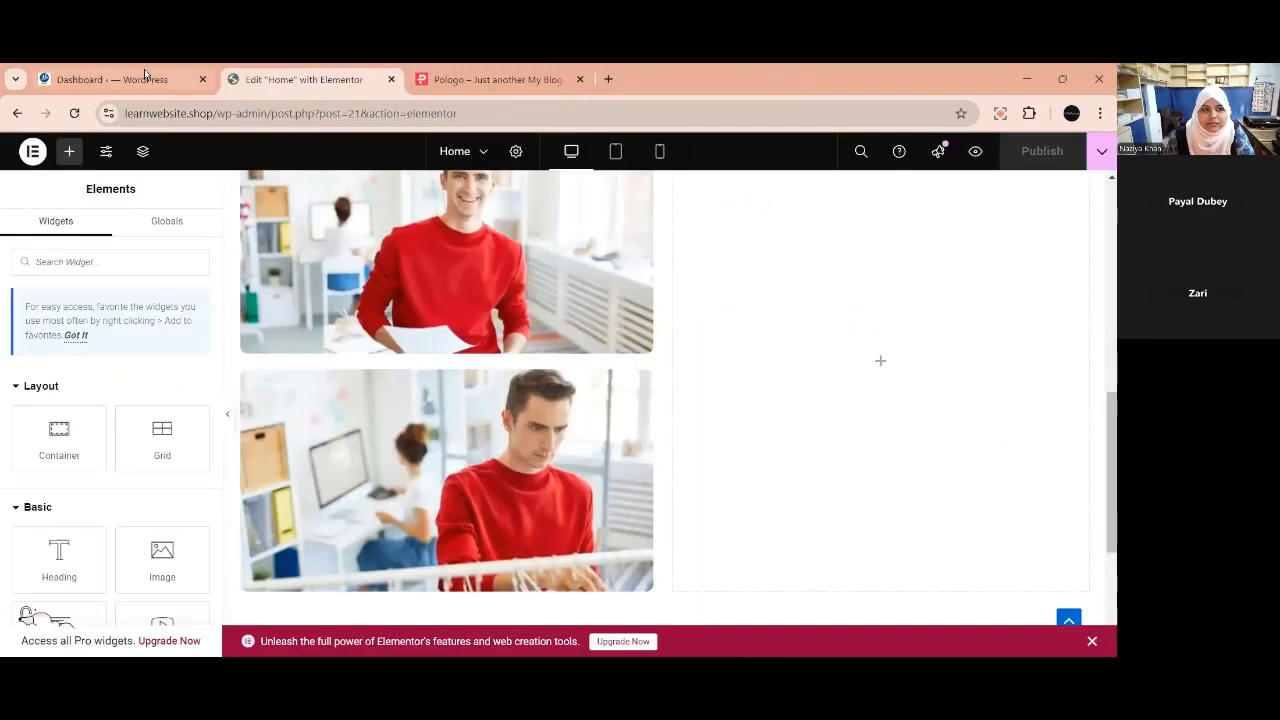
Open the live site in a new tab from the WordPress dashboard and check the hero and image sections.
left_click(110, 79)
right_click(57, 175)
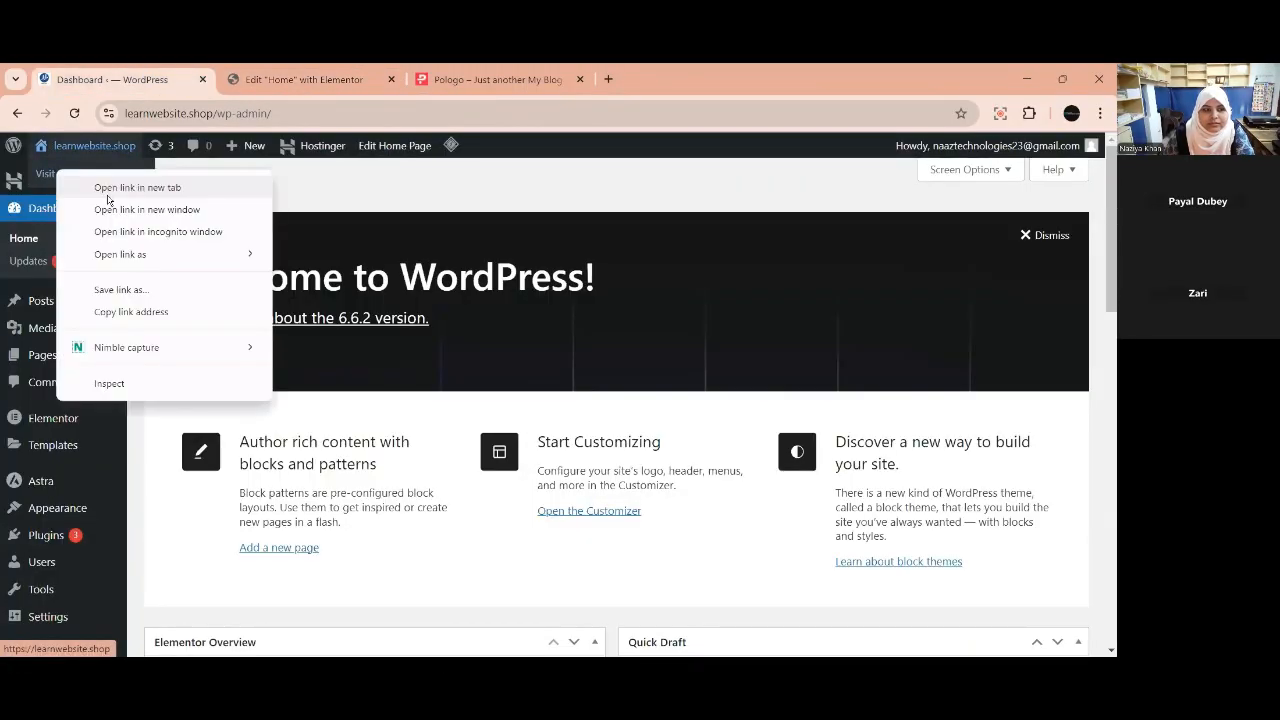
left_click(106, 190)
left_click(320, 78)
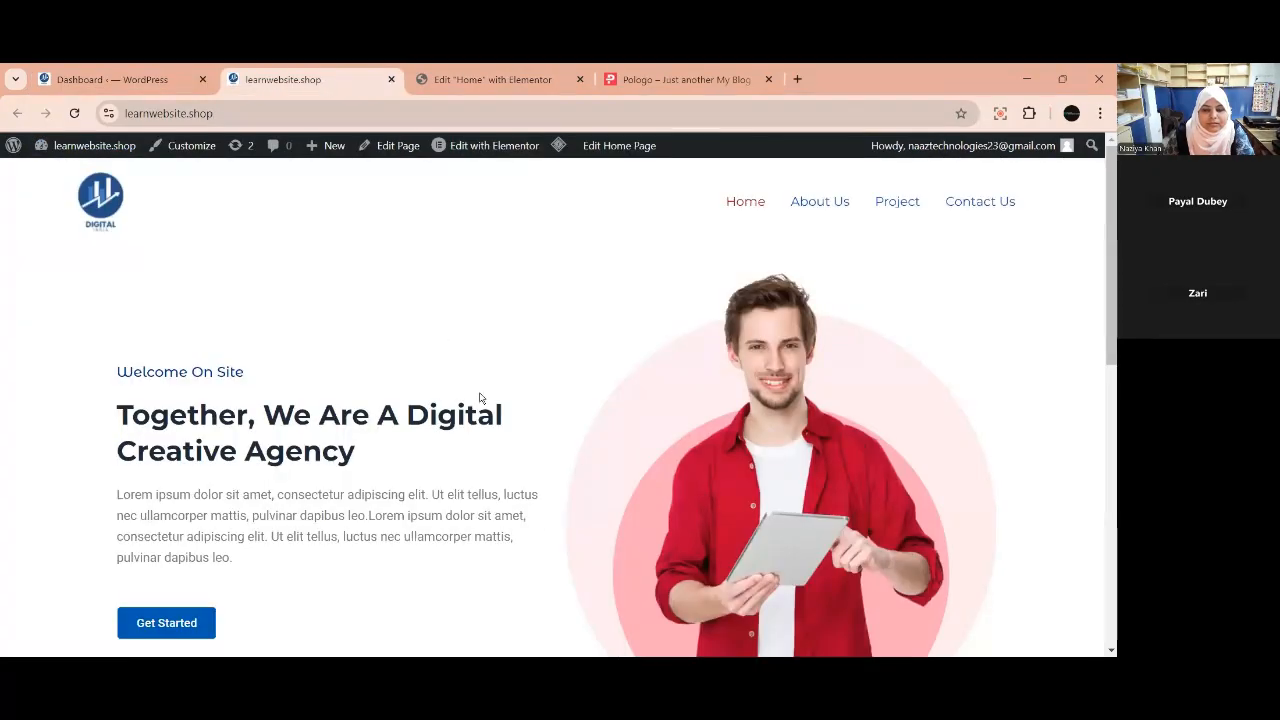
scroll(490, 410, "down", 3)
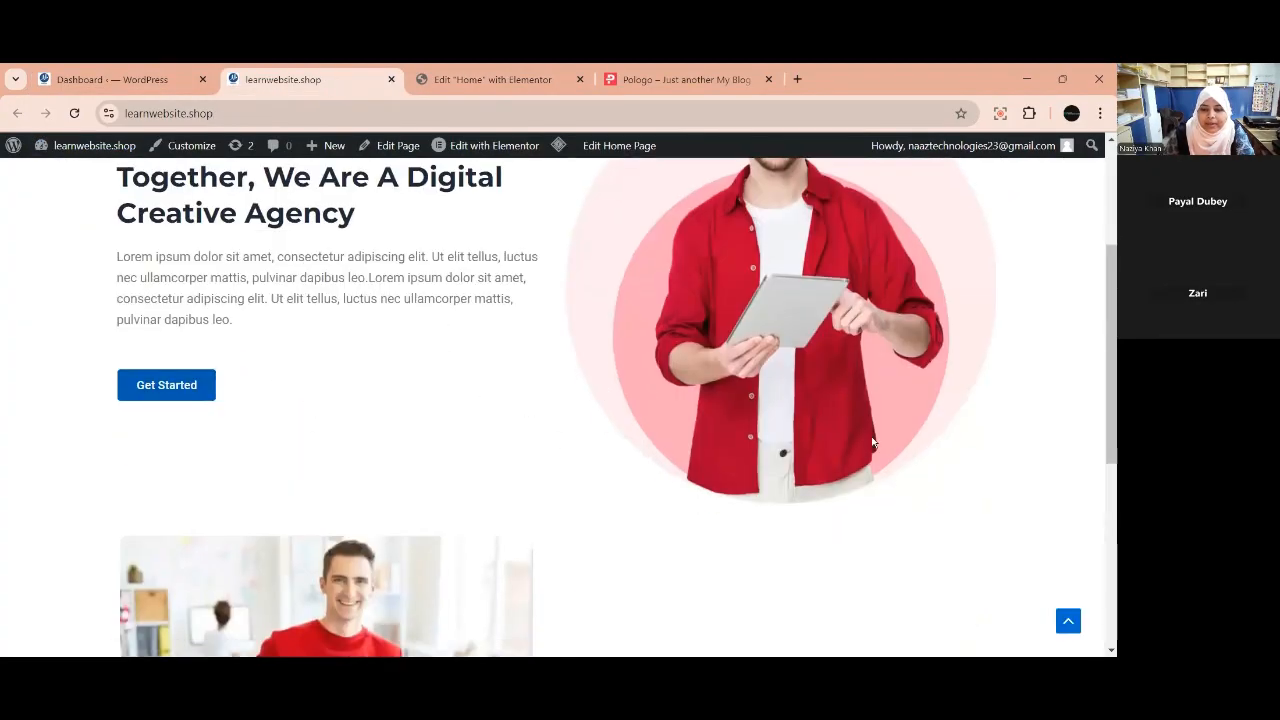
Check the live Home page down to its footer and compare its hero section with the Pologo template's.
scroll(746, 540, "down", 6)
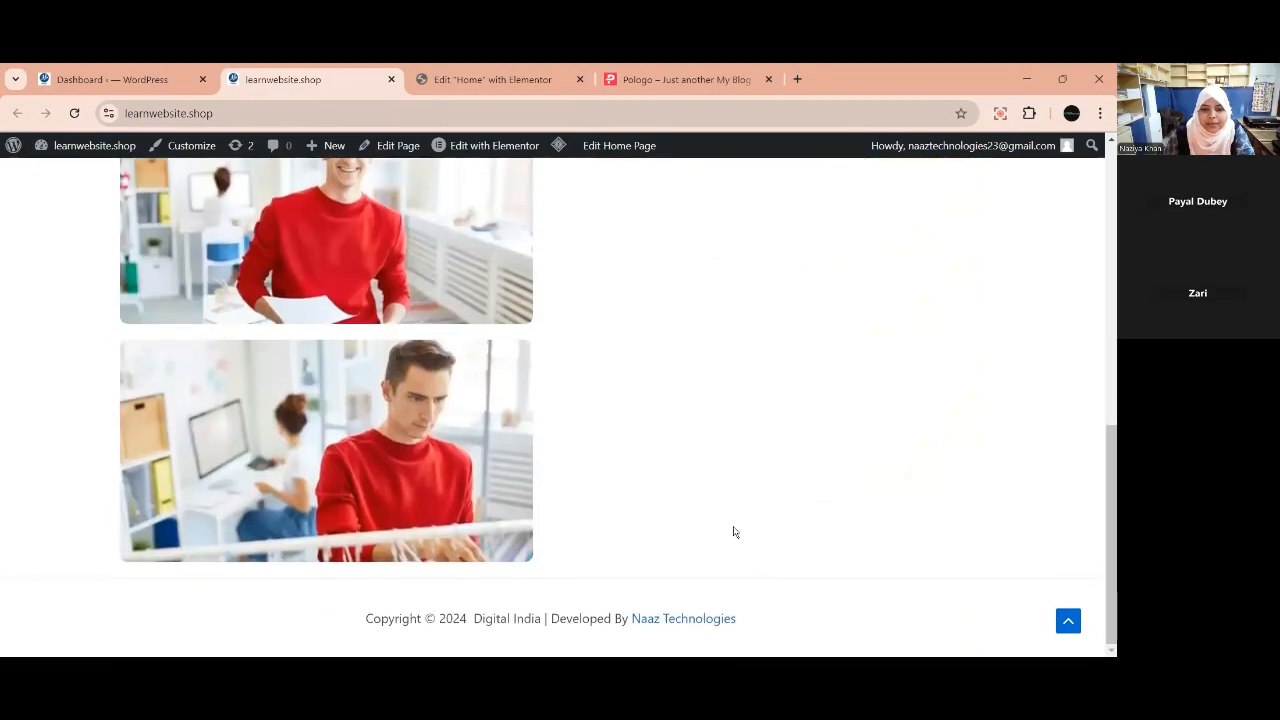
scroll(900, 557, "up", 10)
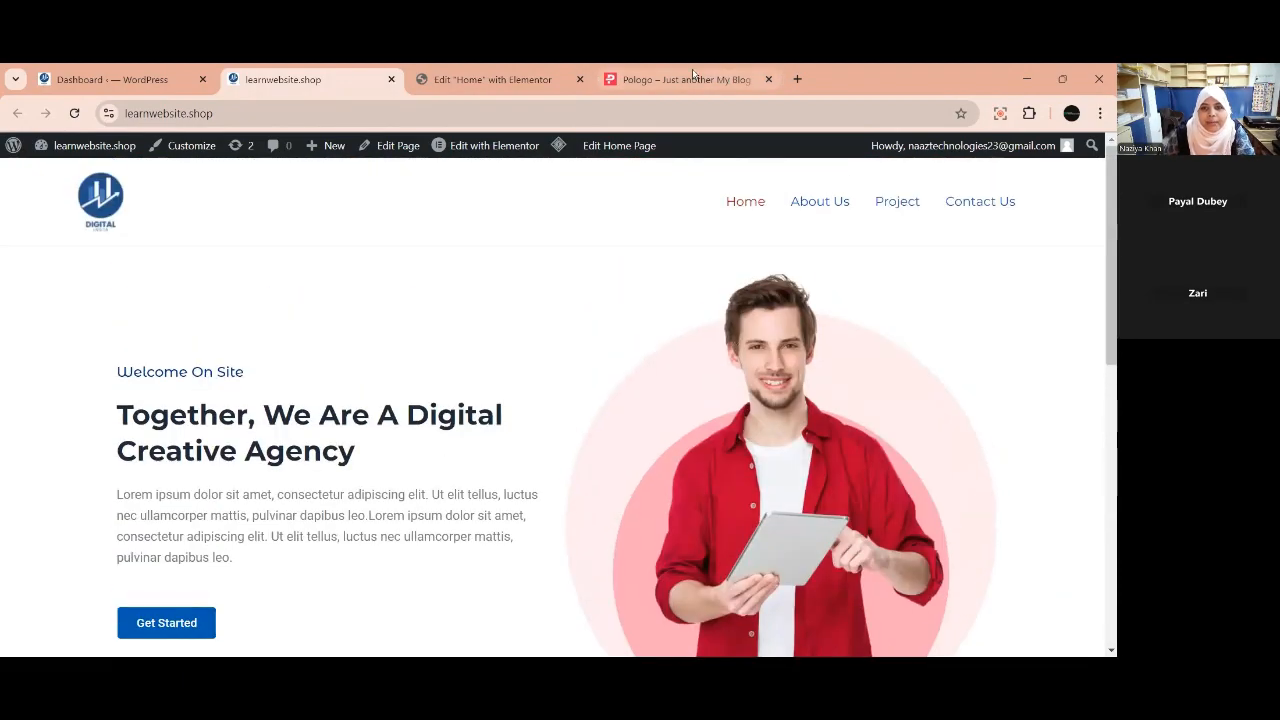
left_click(688, 79)
scroll(45, 443, "up", 5)
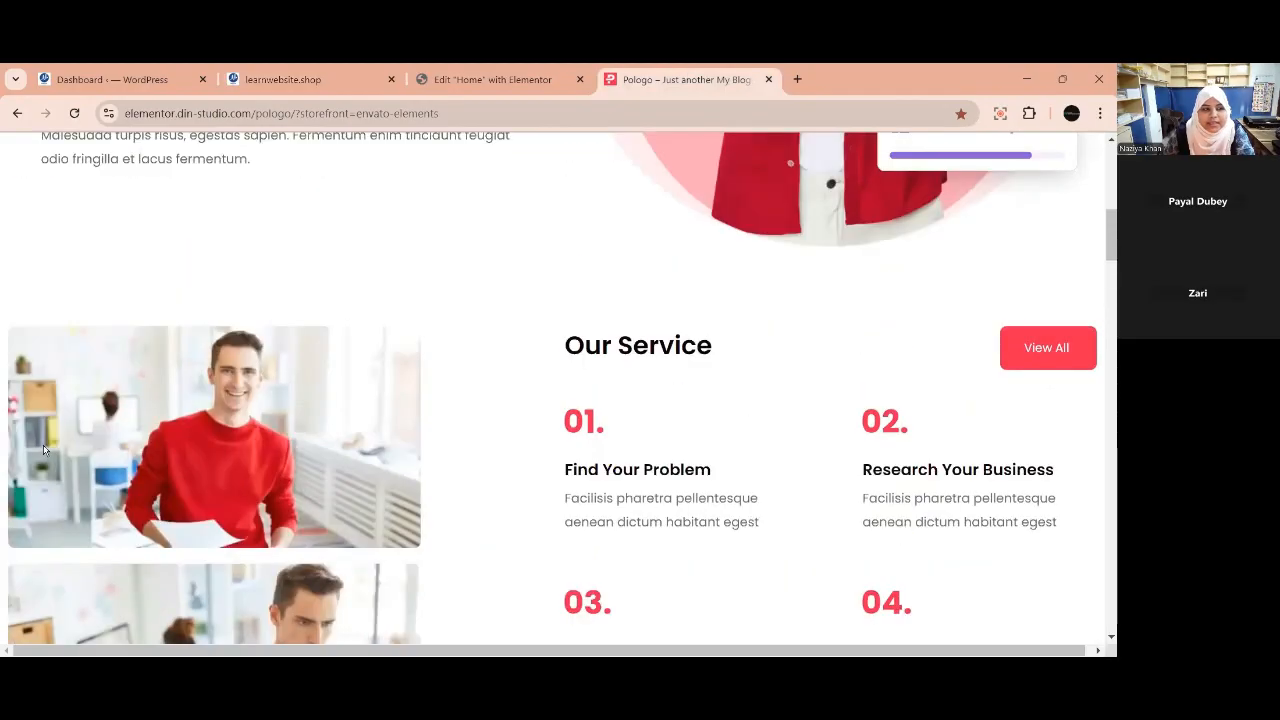
scroll(45, 443, "up", 5)
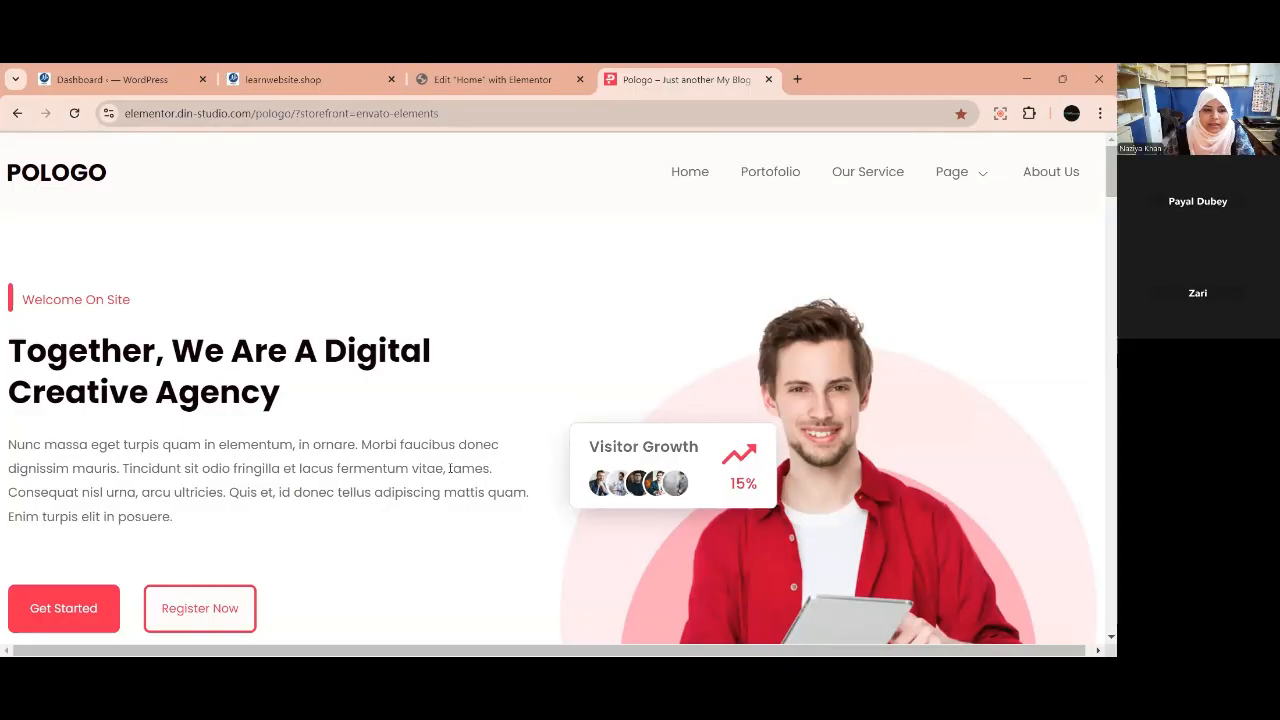
scroll(449, 473, "down", 2)
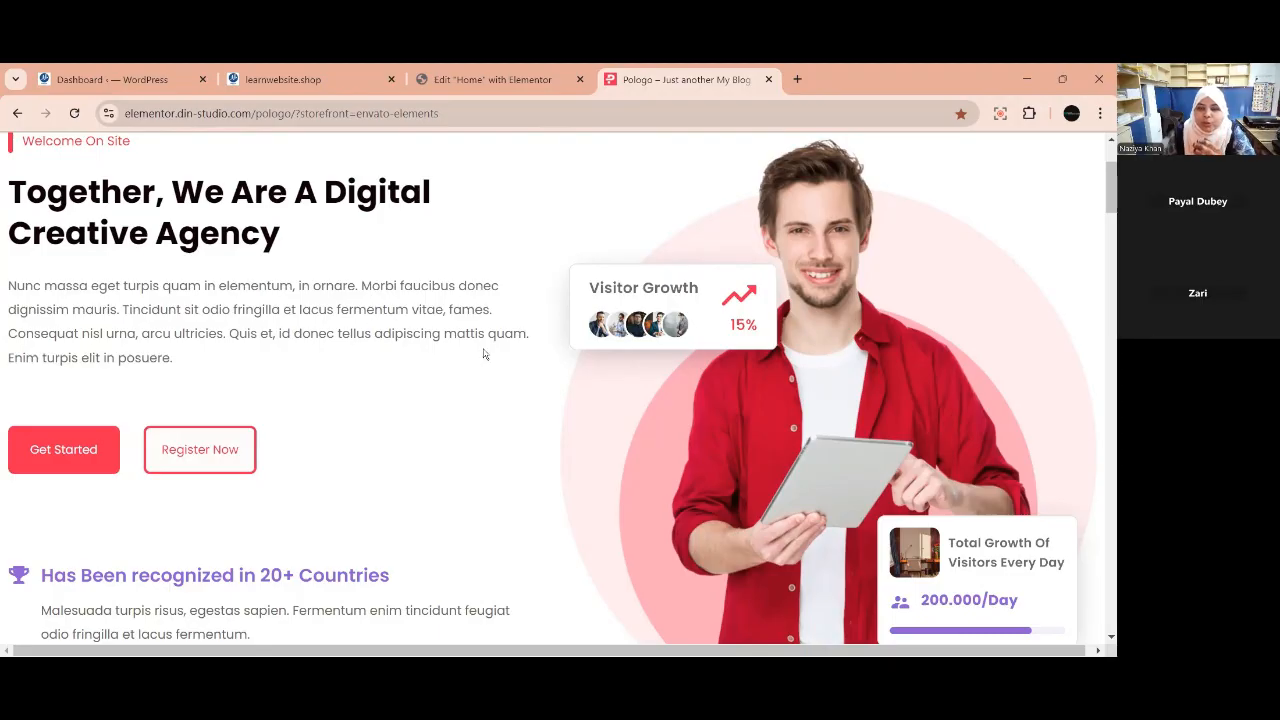
Compare the empty column beside the two images in the Elementor editor with the Our Service heading in the Pologo template.
left_click(448, 73)
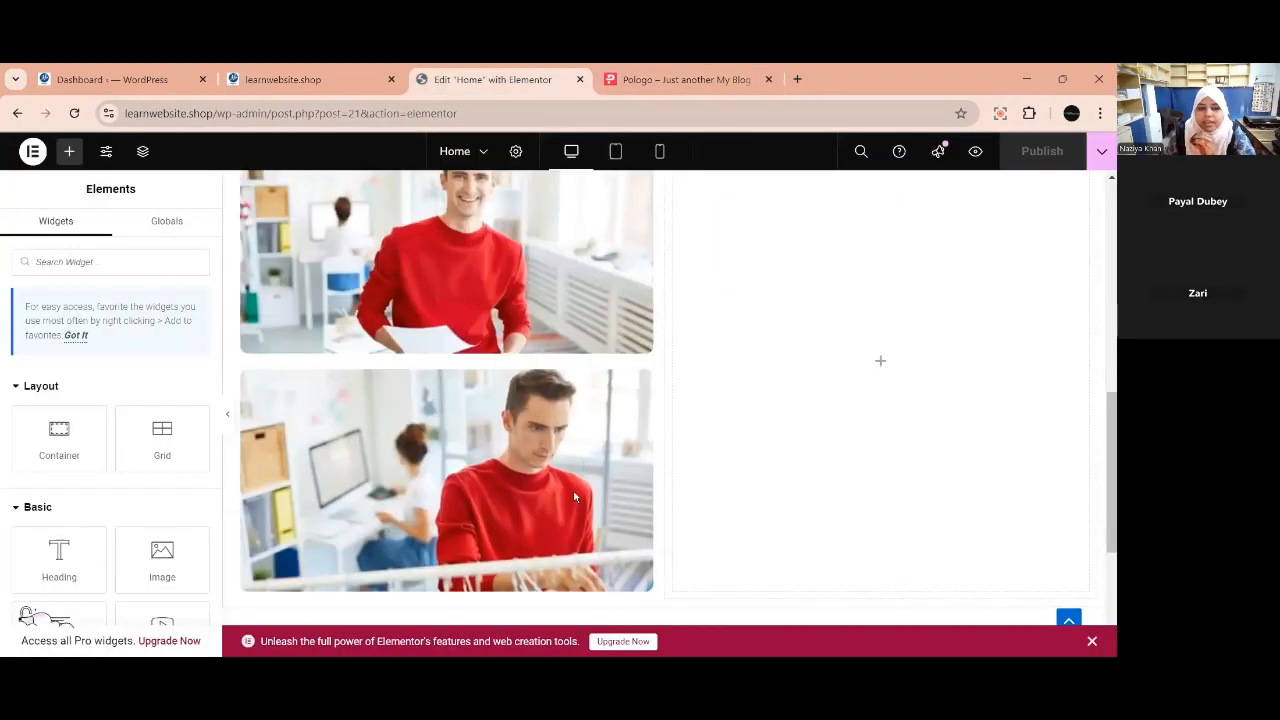
scroll(580, 470, "up", 2)
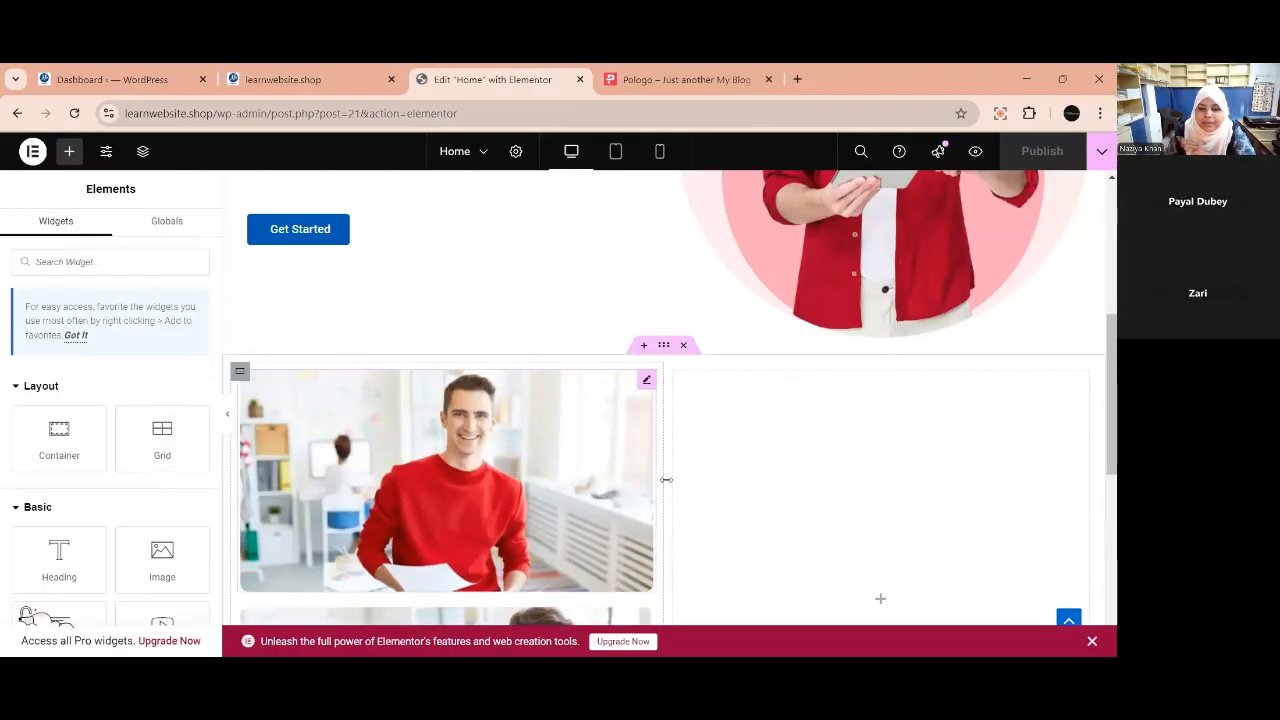
scroll(668, 483, "down", 1)
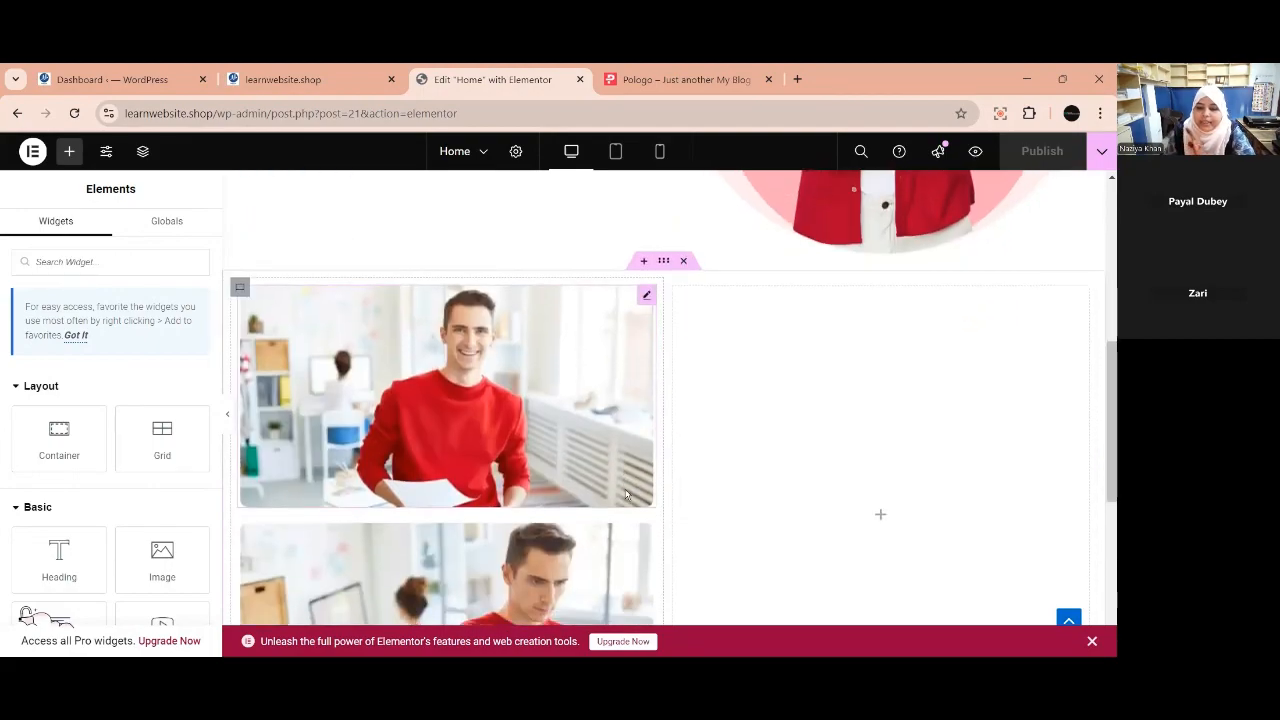
scroll(626, 494, "down", 1)
left_click(707, 79)
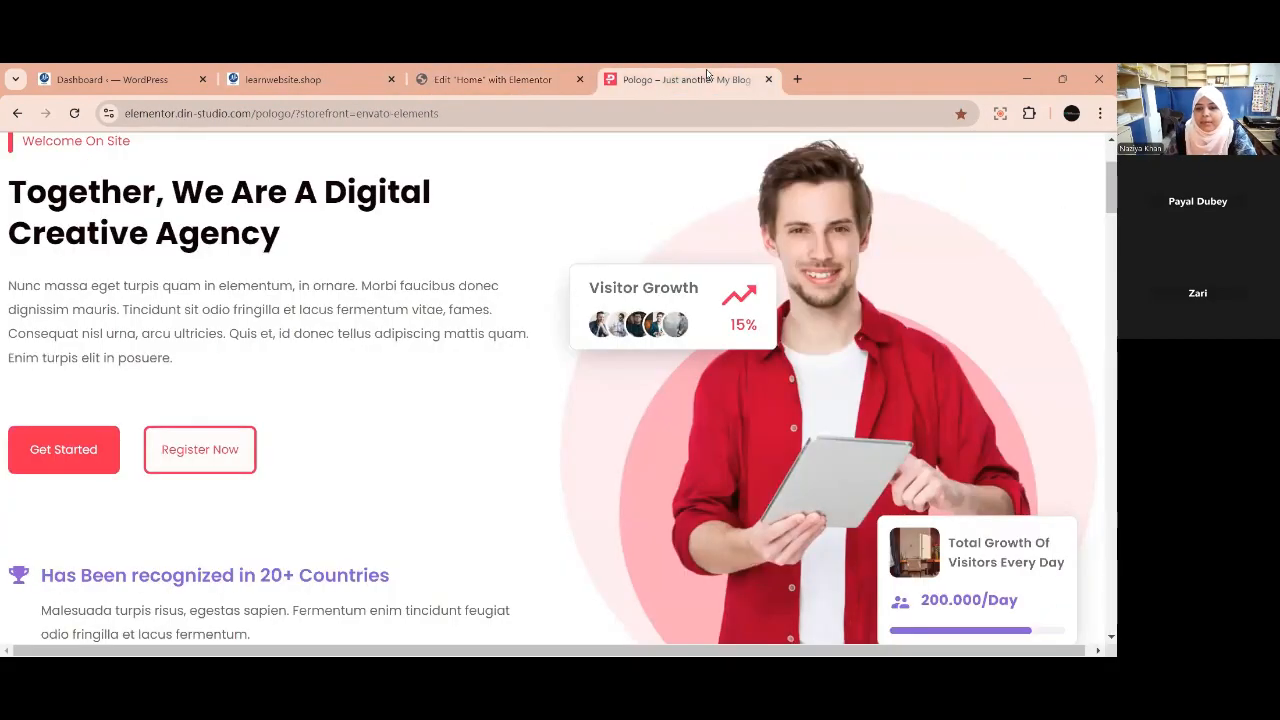
scroll(773, 497, "down", 4)
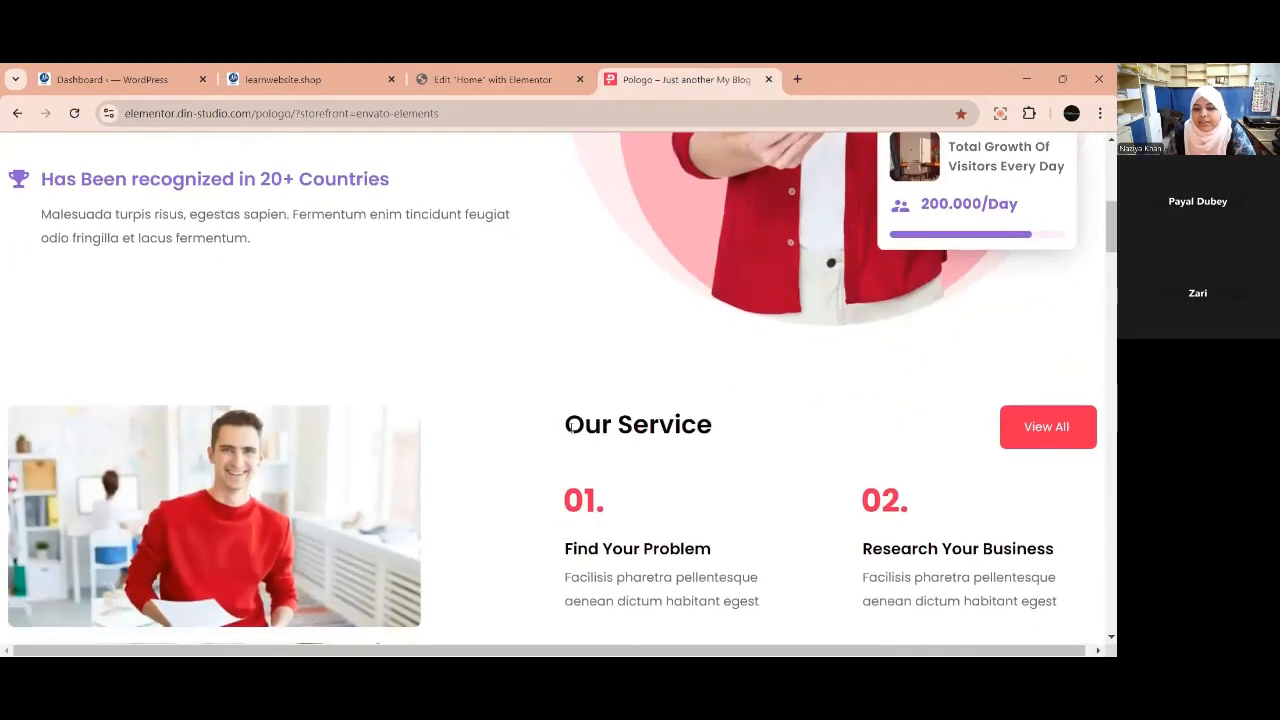
left_click_drag(566, 428, 731, 423)
left_click(492, 79)
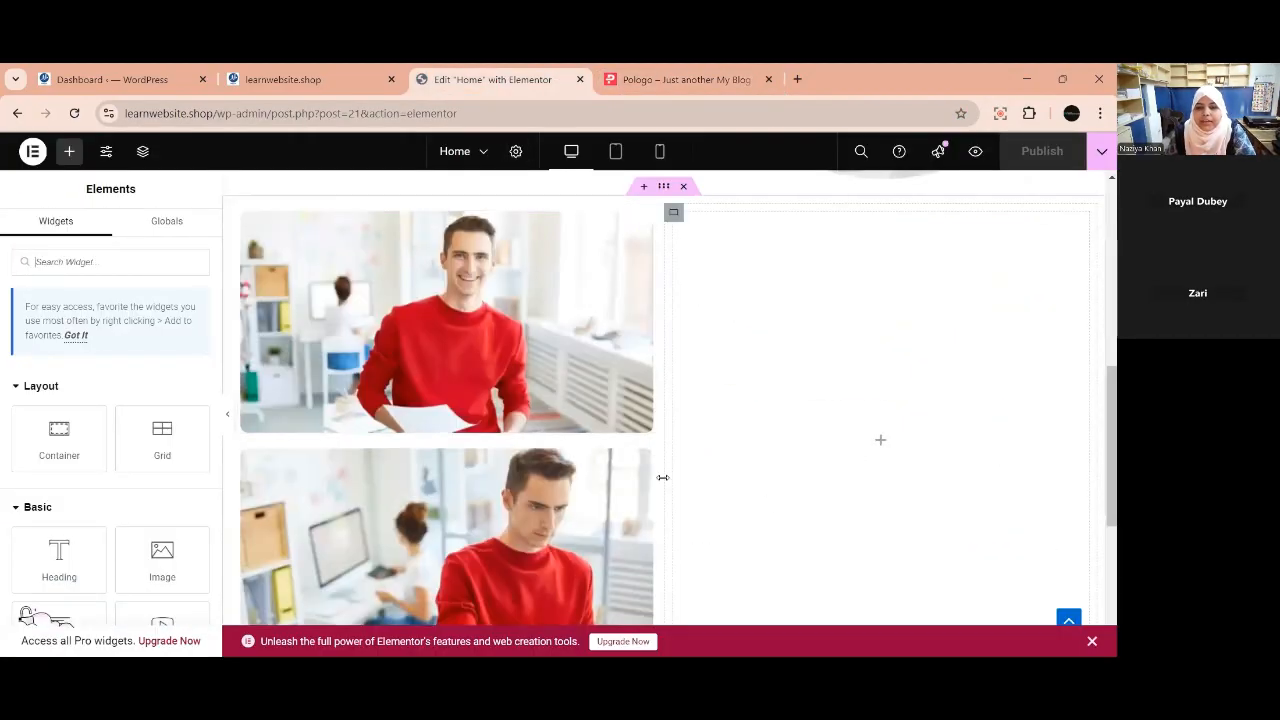
Duplicate the hero heading "Together, We Are A Digital Creative Agency" and move the copy into the empty column beside the two images.
scroll(662, 477, "up", 4)
scroll(500, 420, "up", 2)
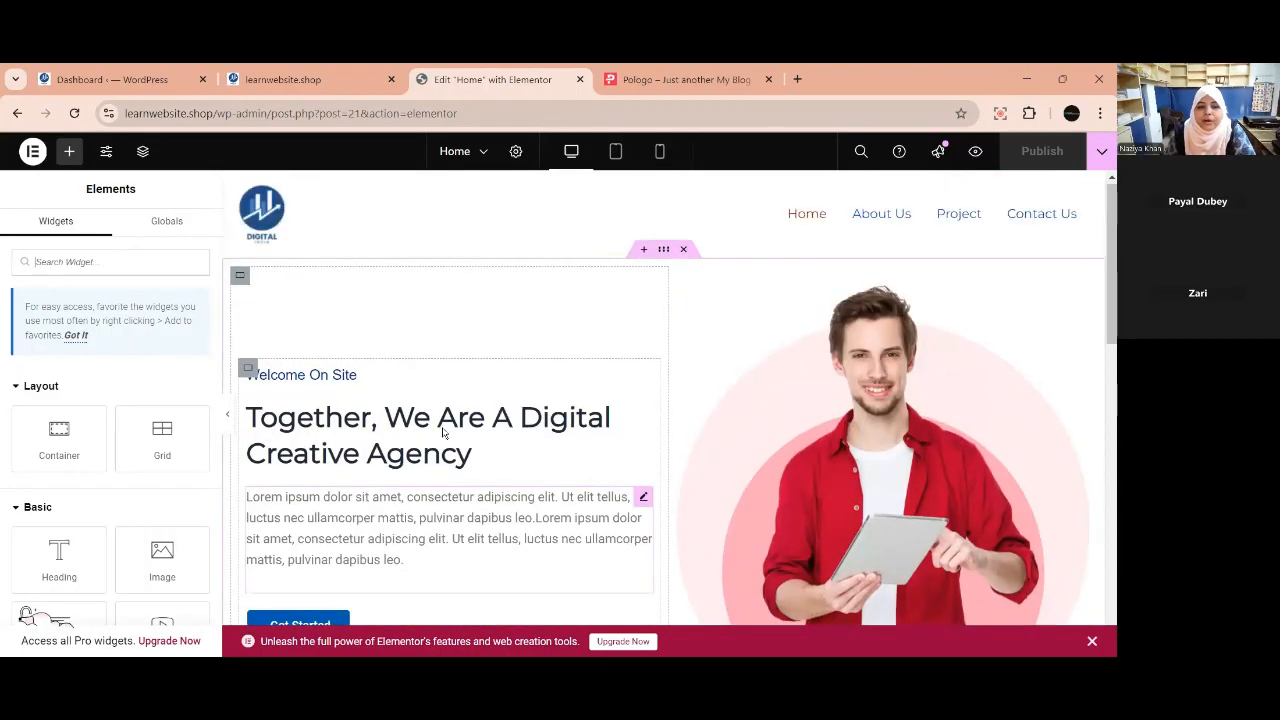
scroll(507, 361, "down", 1)
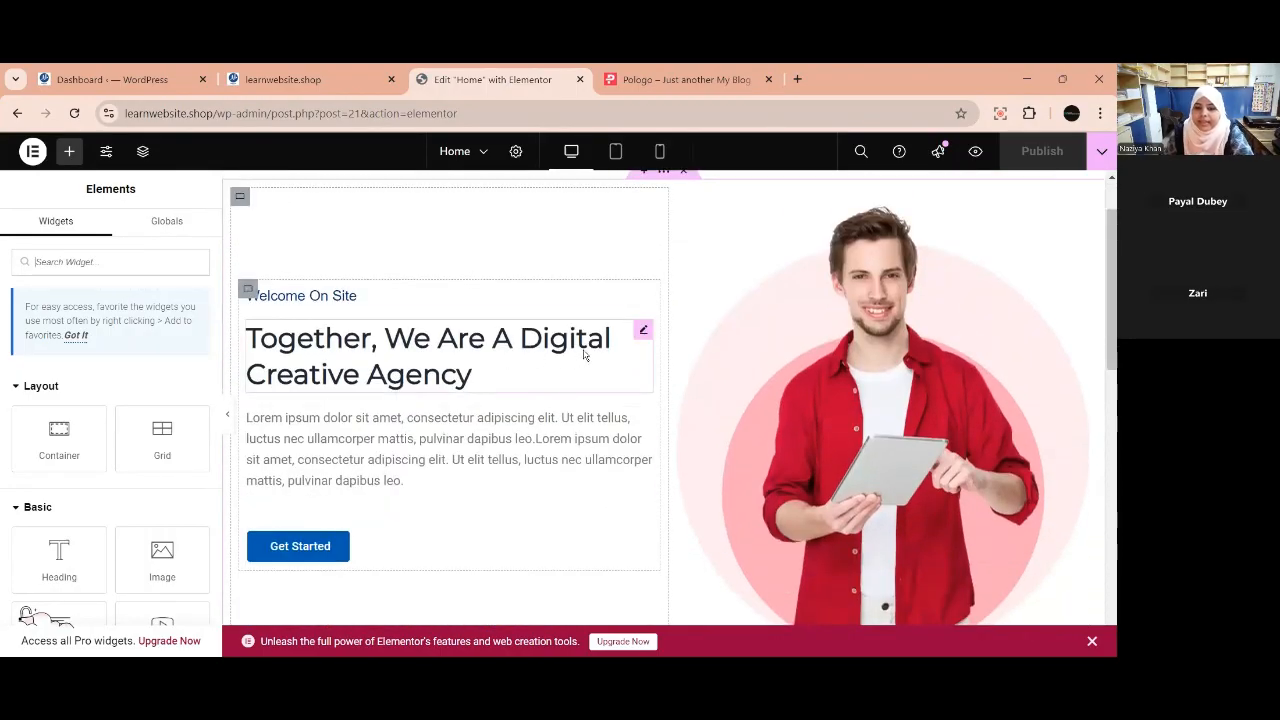
scroll(604, 345, "down", 1)
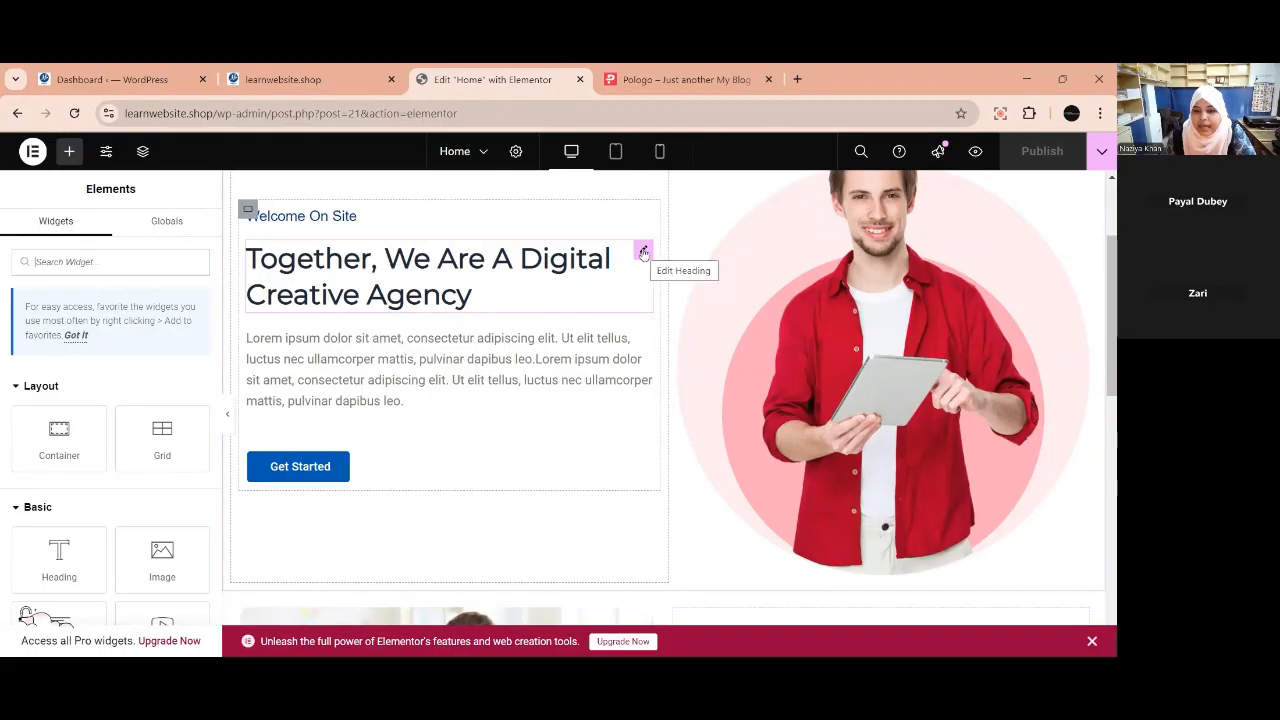
right_click(643, 252)
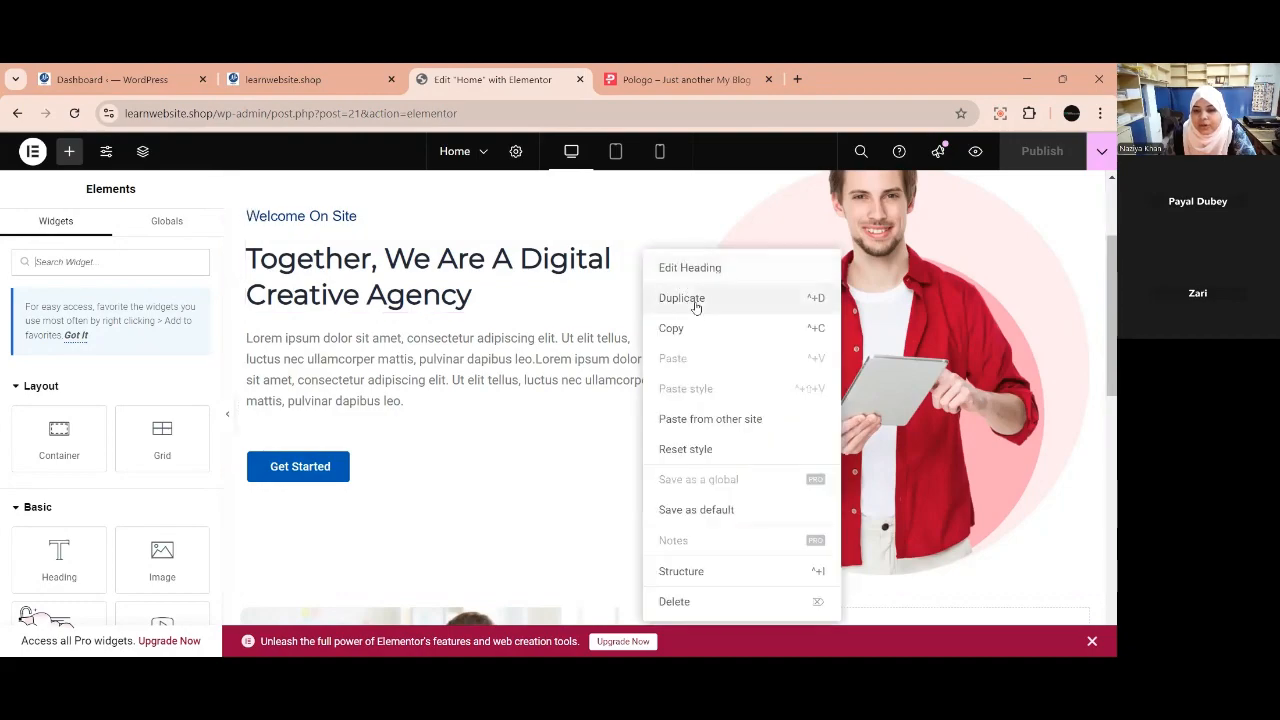
left_click(697, 304)
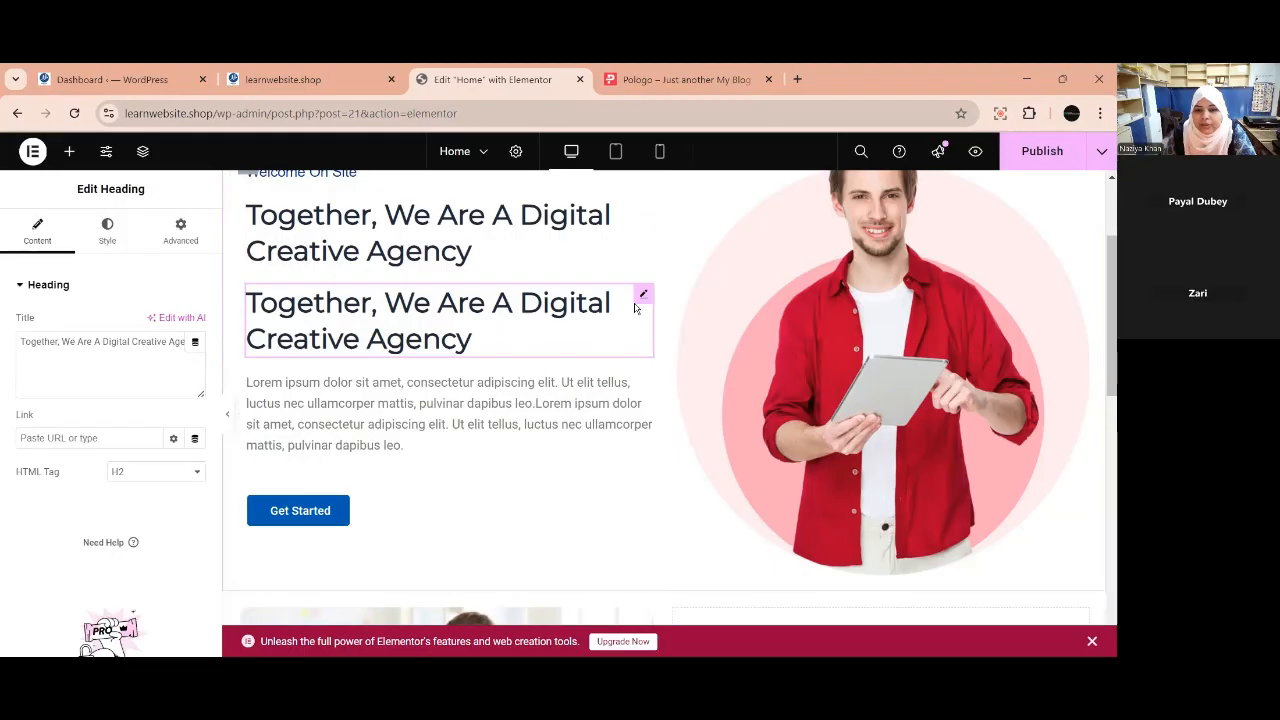
scroll(640, 300, "down", 1)
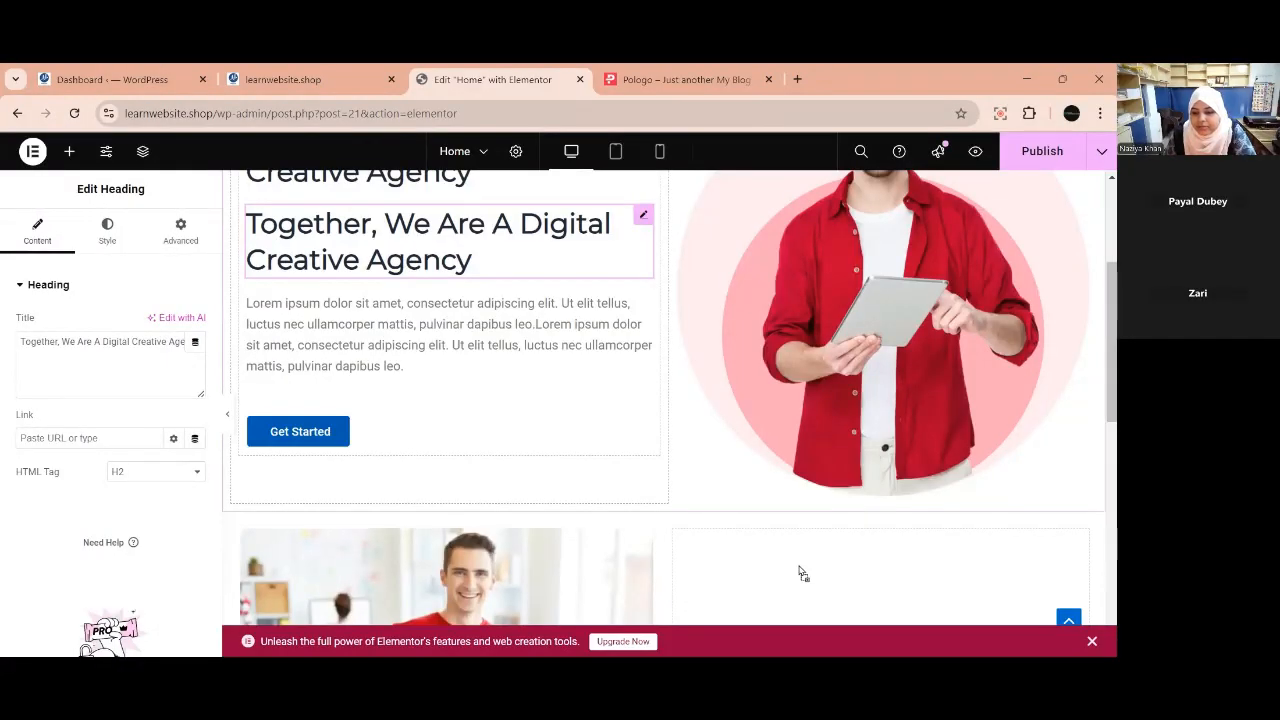
left_click_drag(800, 572, 800, 572)
scroll(800, 571, "down", 3)
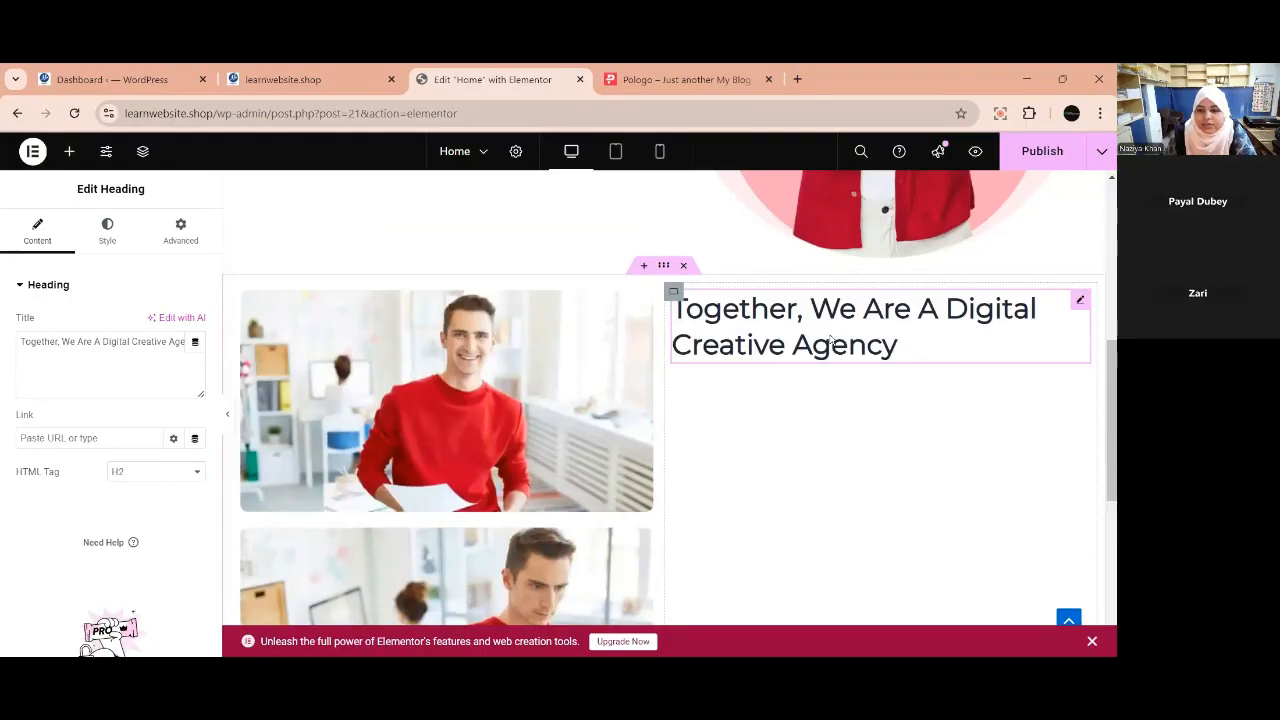
Change the title of the heading beside the images to "Our Services".
double_click(875, 341)
left_click(900, 348)
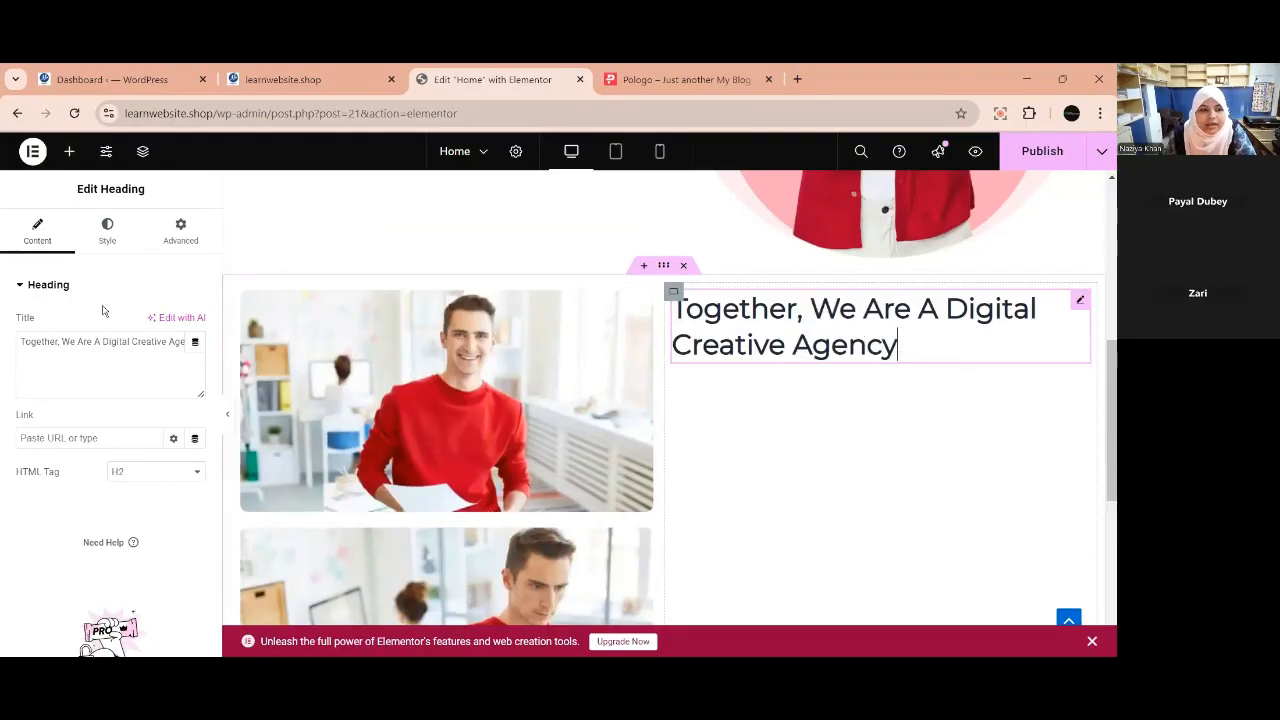
triple_click(120, 342)
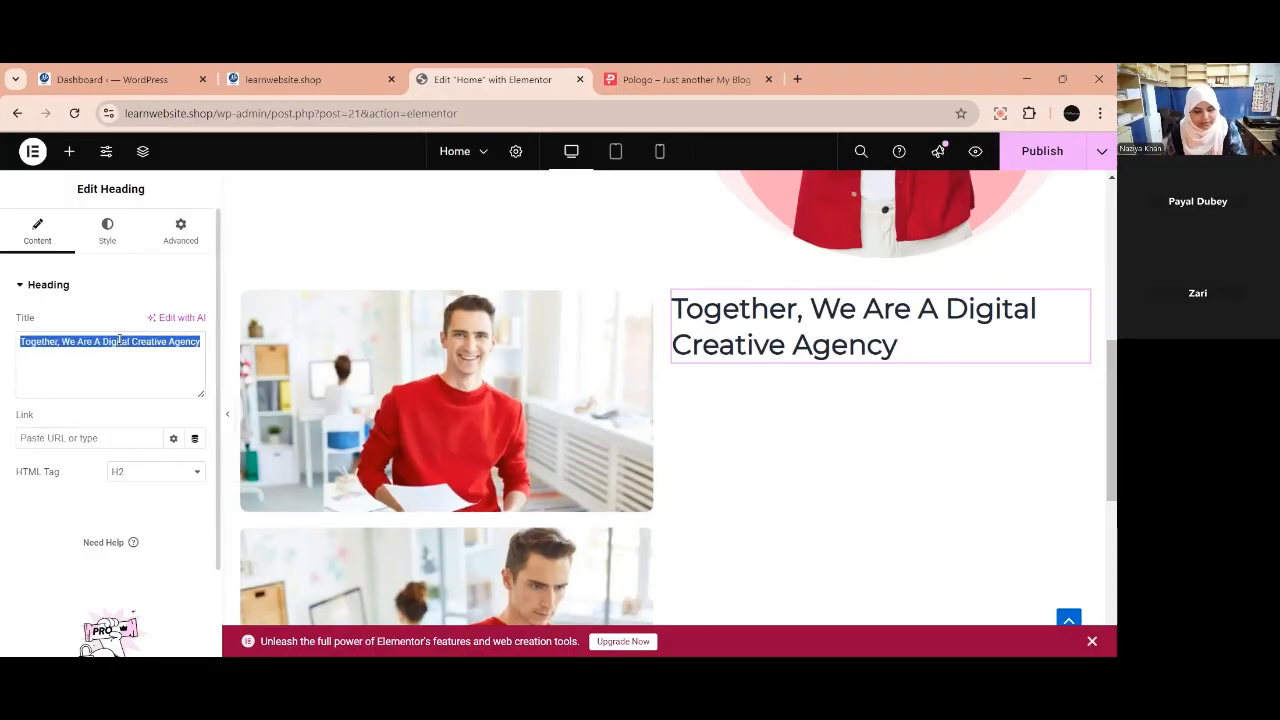
type("S")
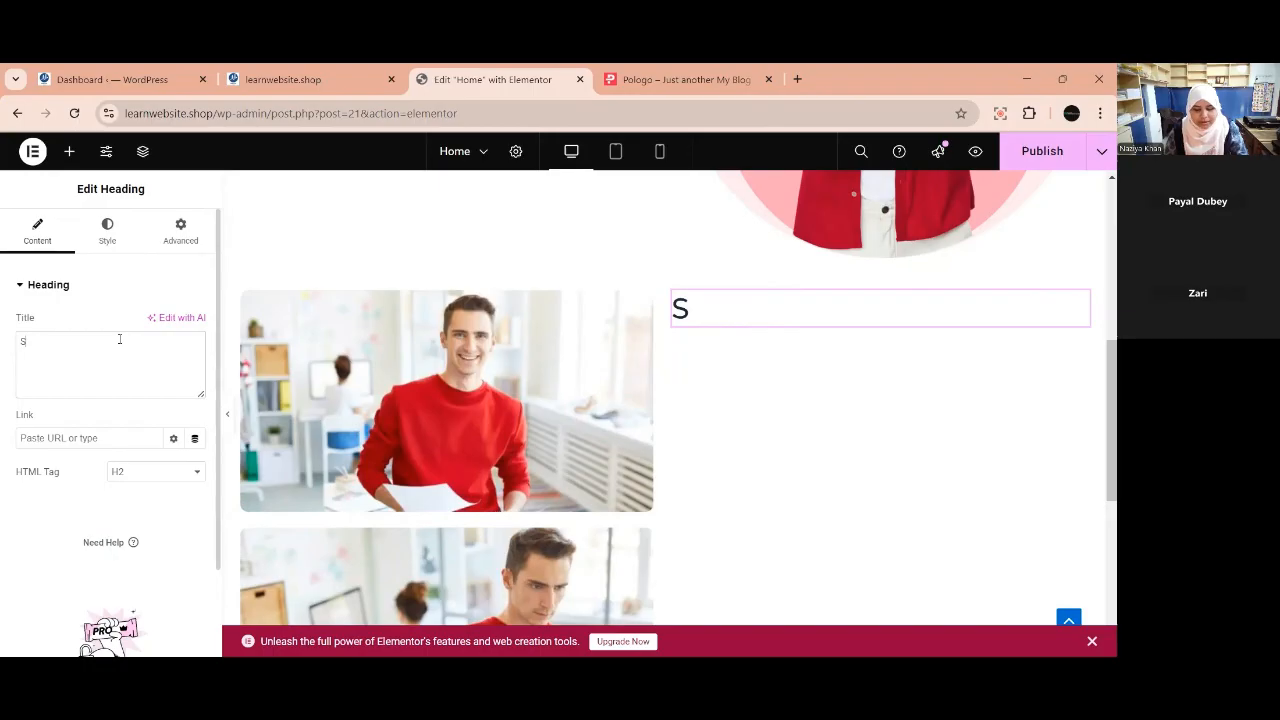
key("BackSpace")
type("O")
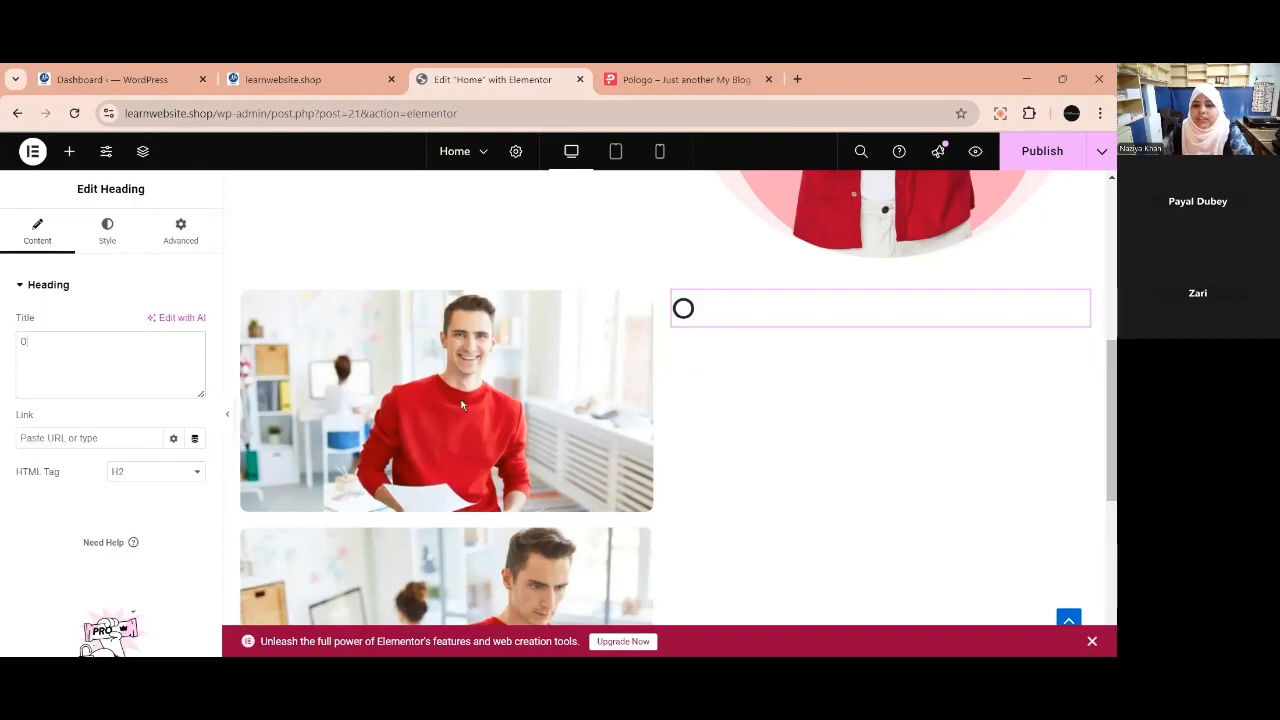
type("ur Services")
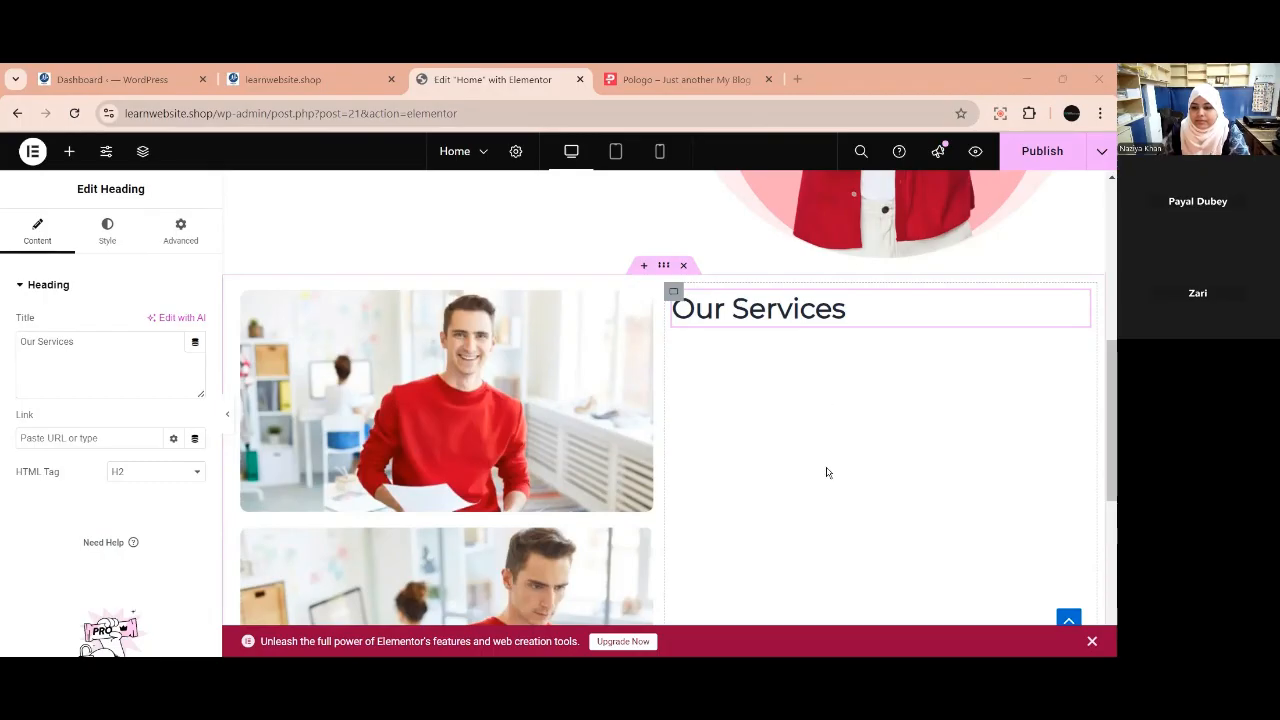
Compare the heading beside the images with the original hero heading on the Home page.
scroll(826, 479, "up", 1)
scroll(826, 479, "up", 2)
scroll(826, 473, "down", 3)
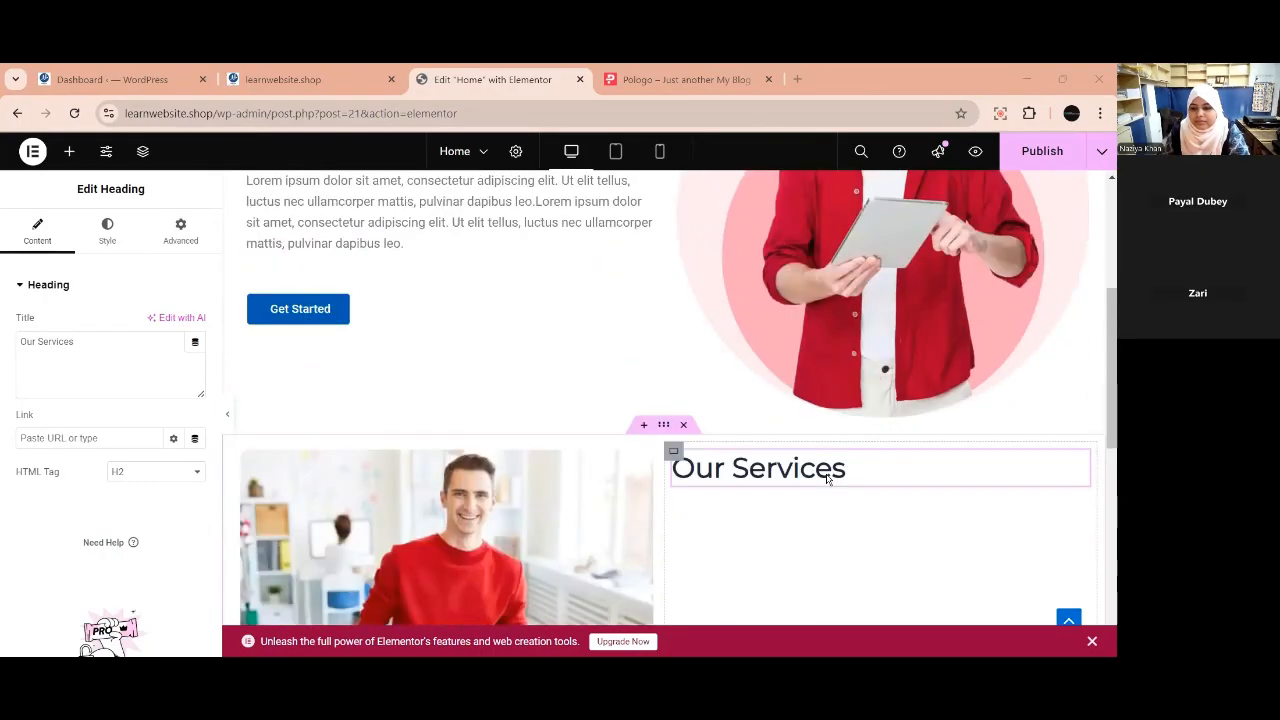
scroll(825, 477, "up", 4)
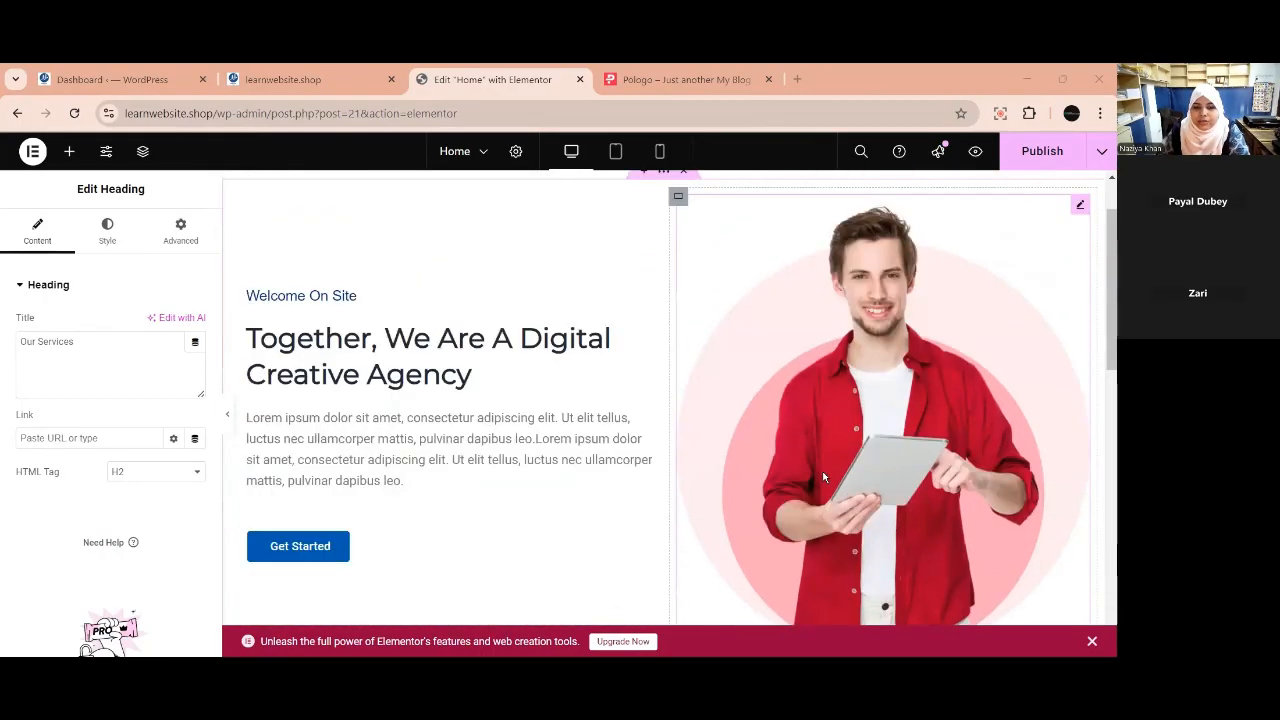
scroll(500, 290, "down", 1)
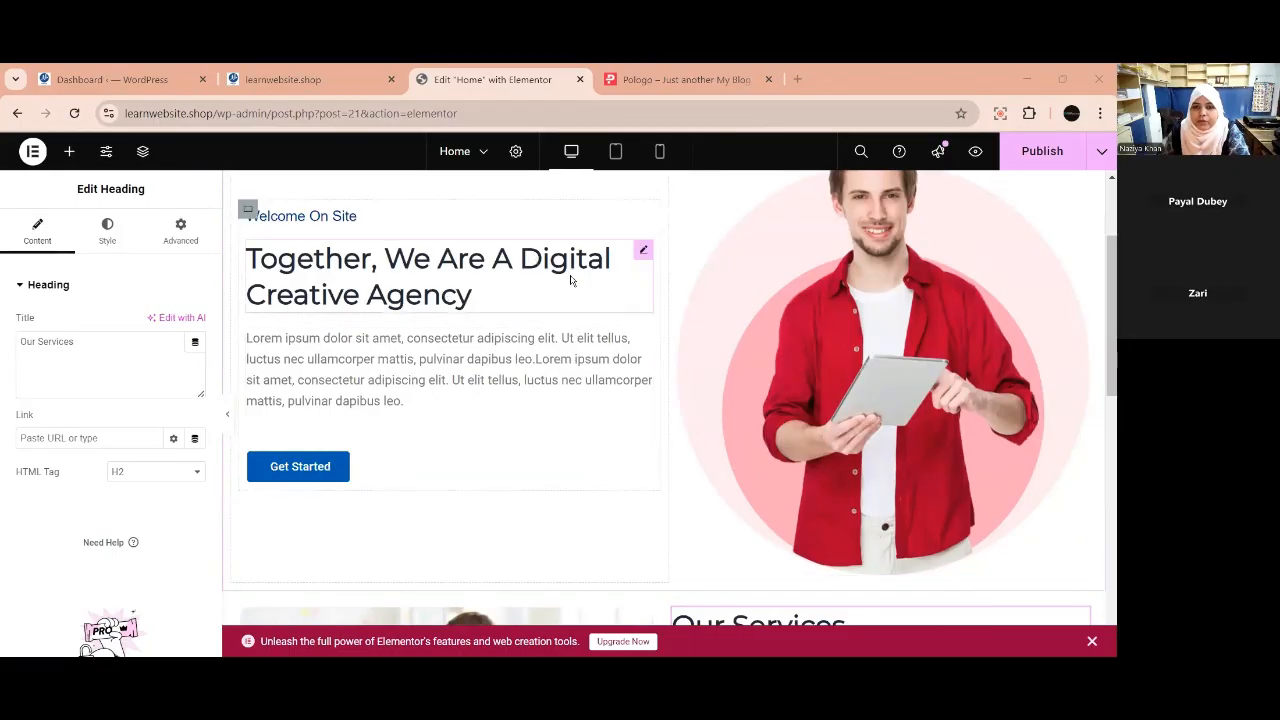
scroll(709, 449, "down", 2)
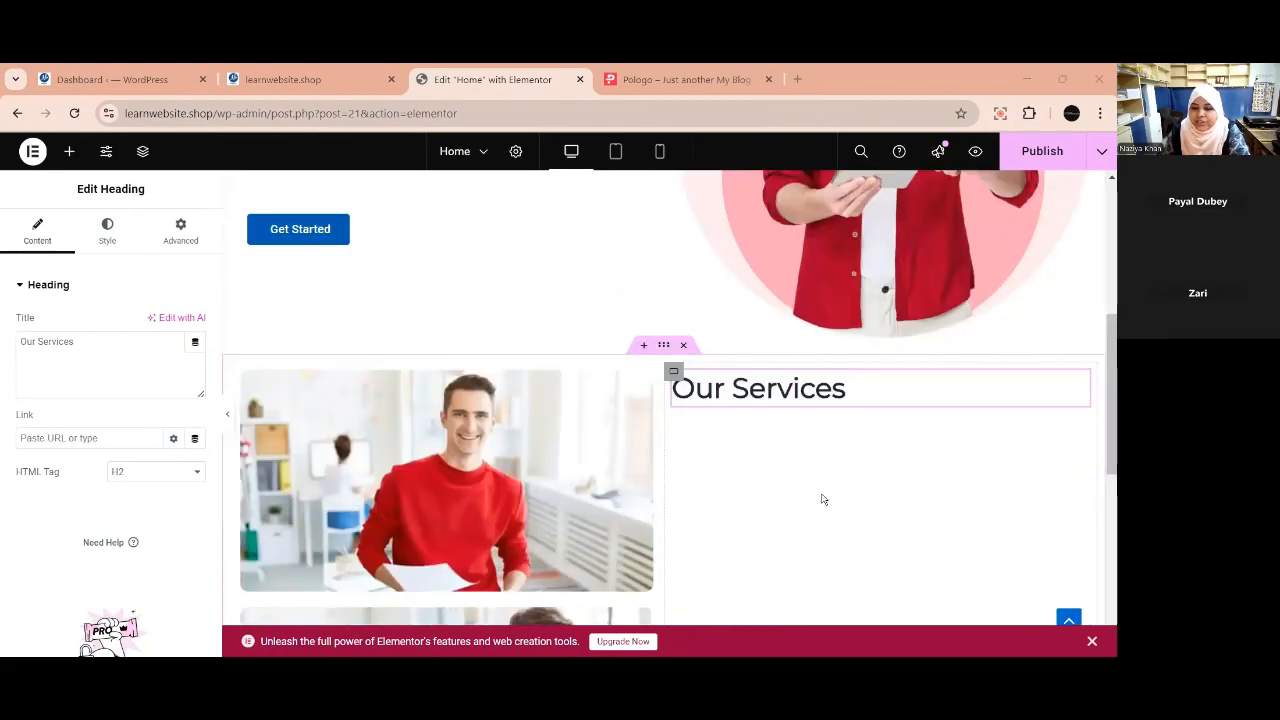
scroll(822, 499, "up", 3)
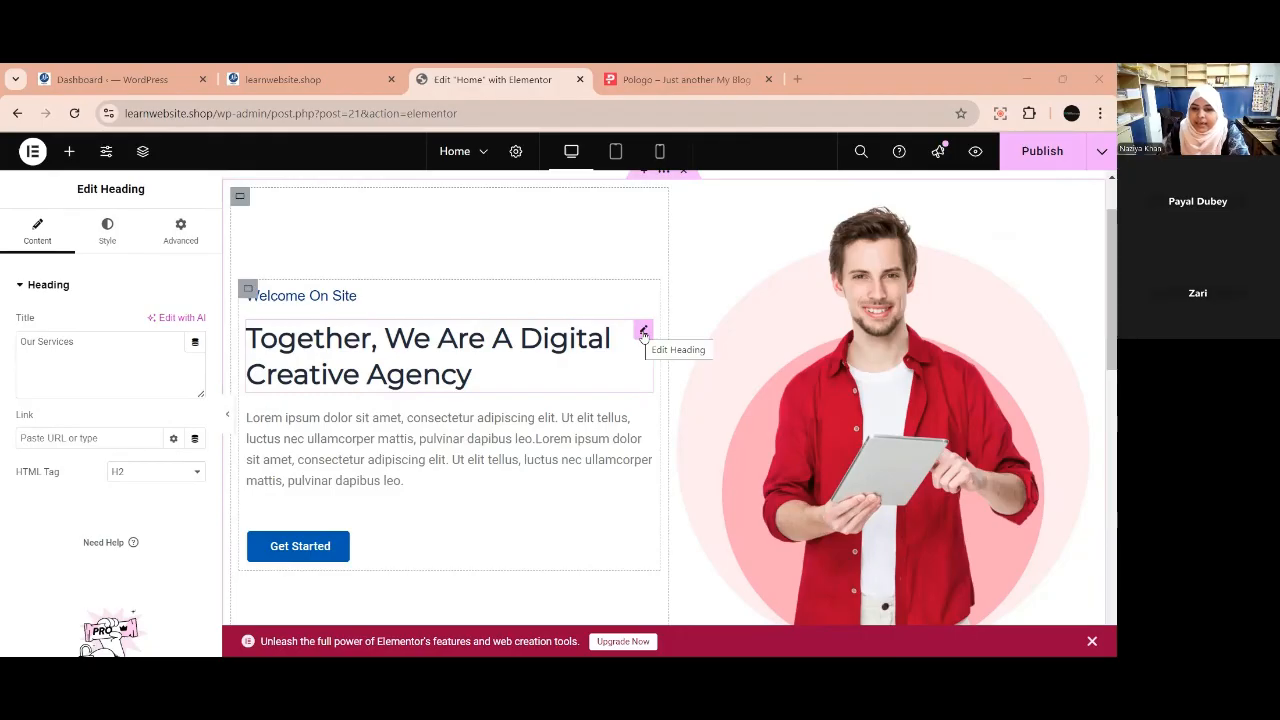
right_click(643, 333)
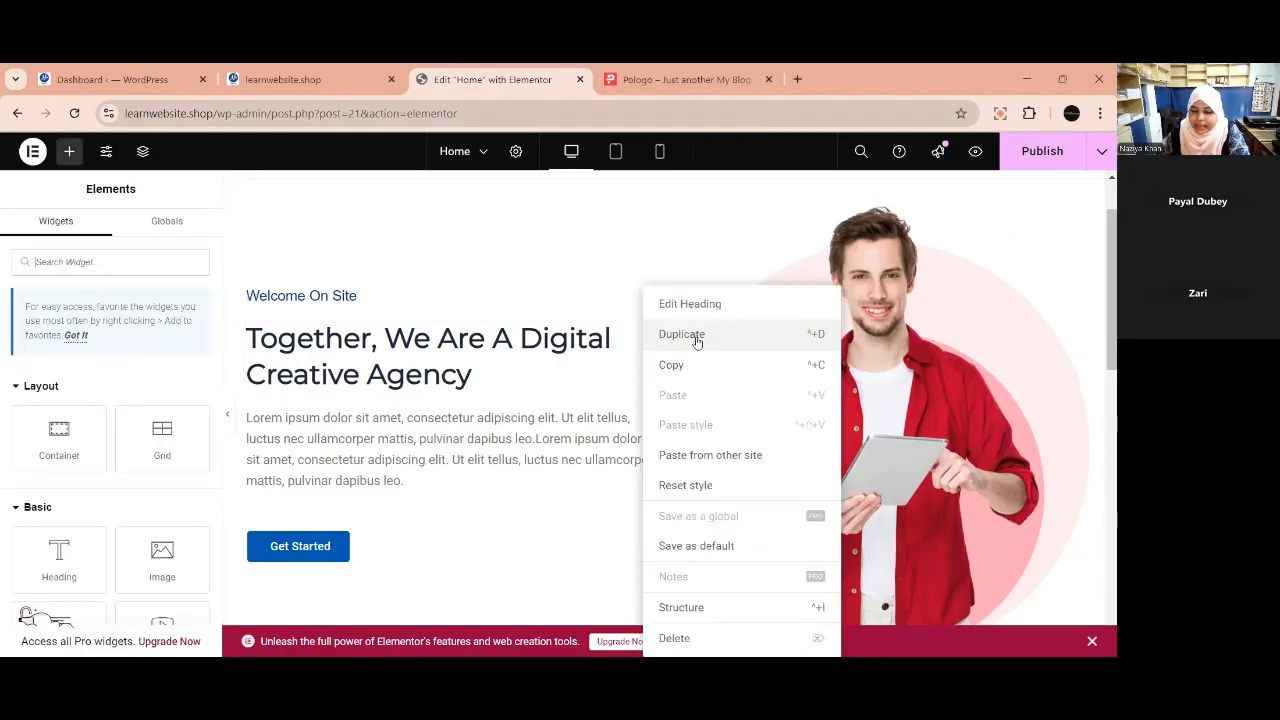
scroll(591, 457, "down", 3)
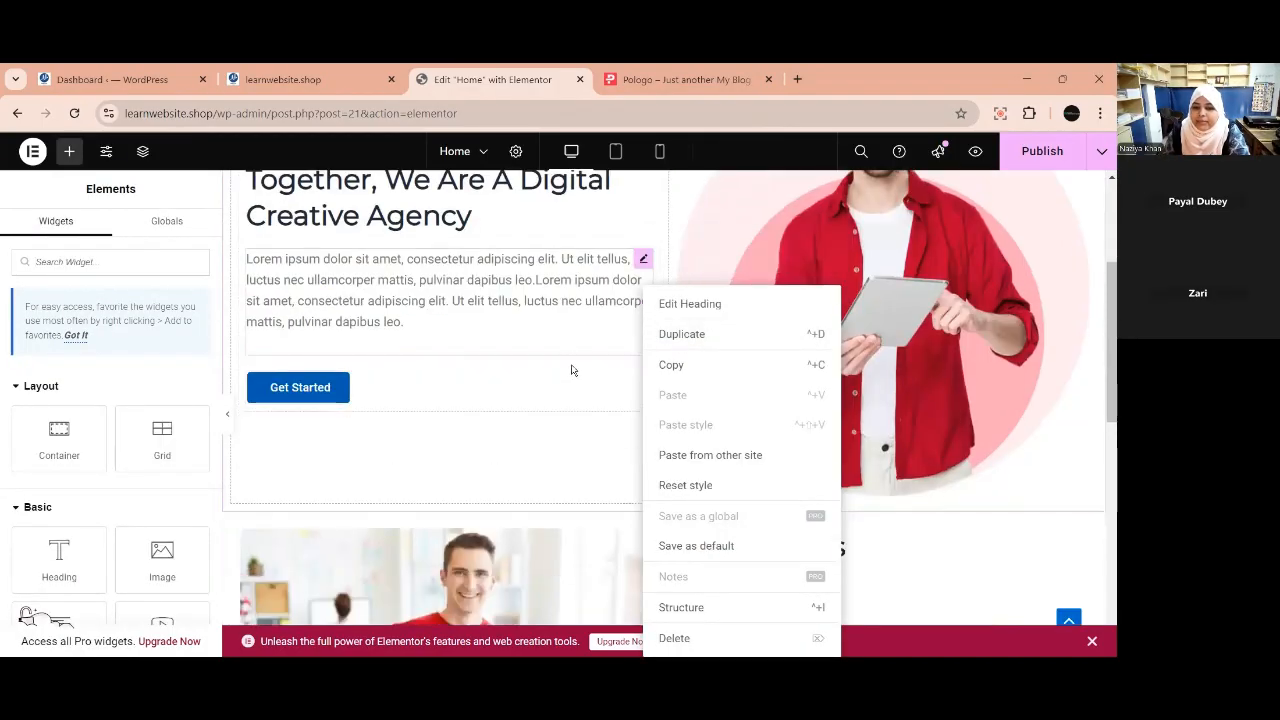
scroll(573, 370, "down", 3)
left_click(880, 511)
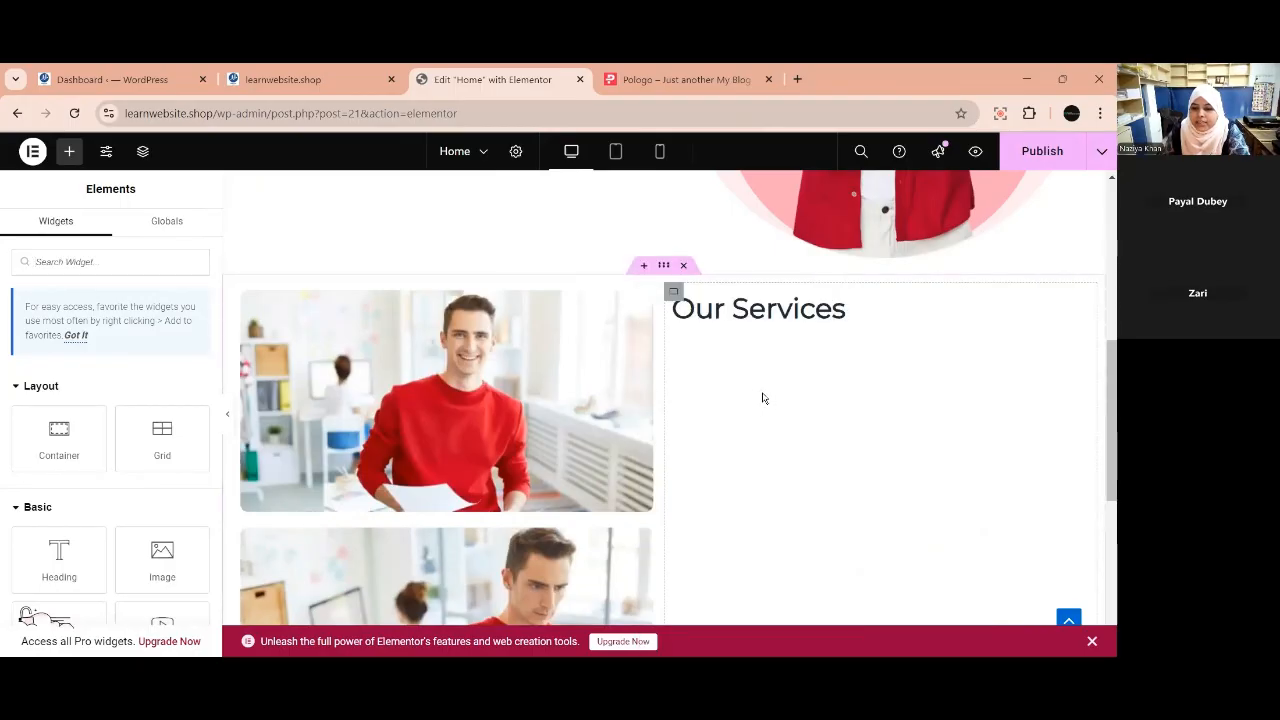
Compare the services column in the editor with the four numbered service items and View All button in the Pologo template.
scroll(570, 265, "up", 1)
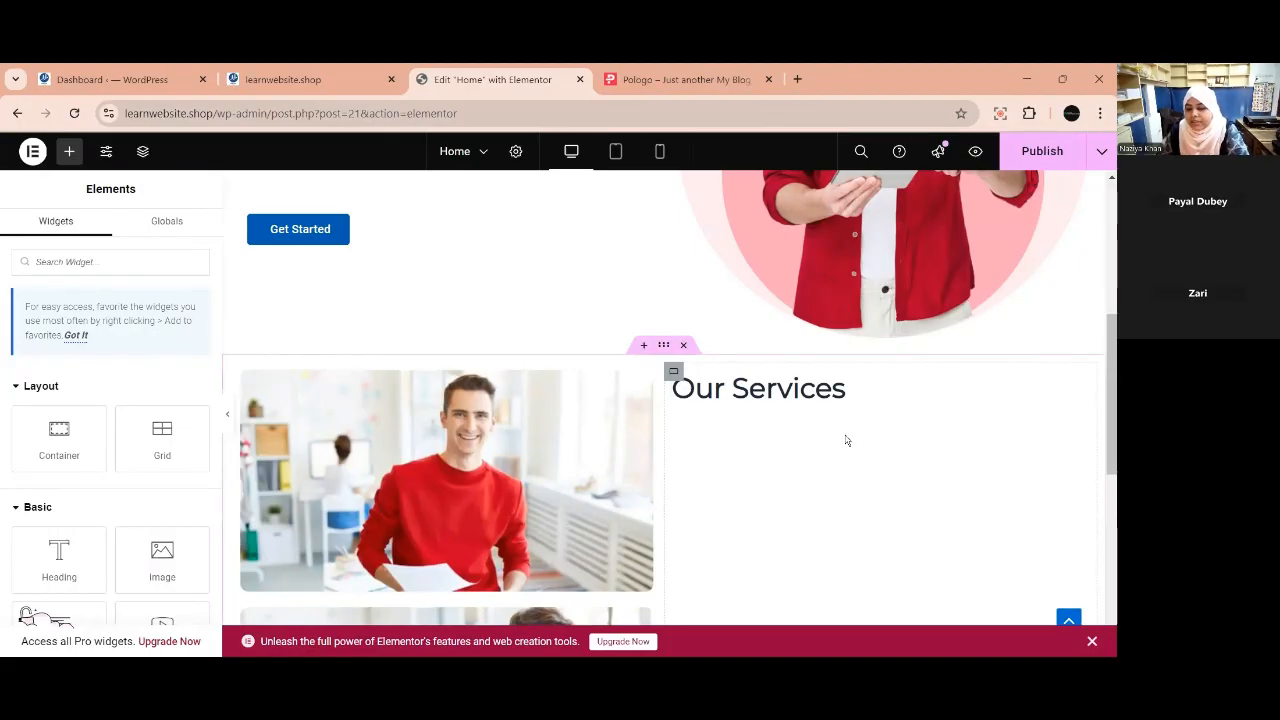
scroll(846, 457, "down", 2)
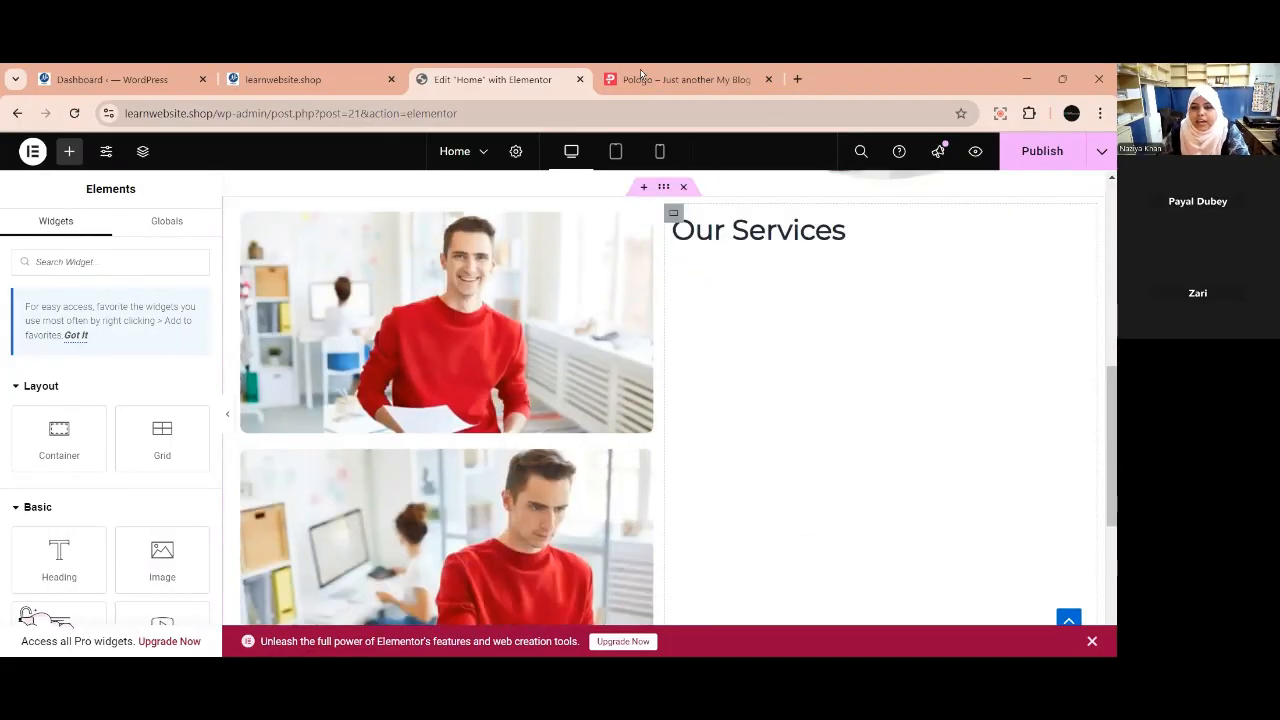
left_click(641, 75)
scroll(698, 410, "down", 2)
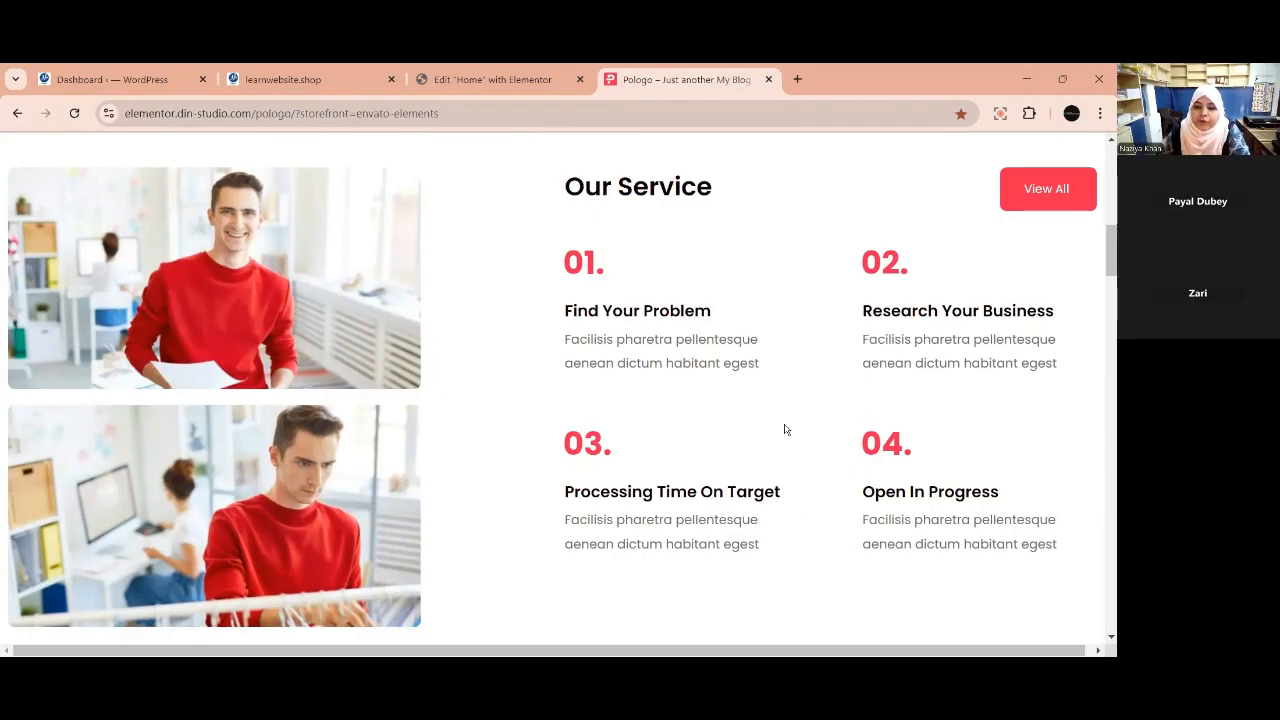
left_click(491, 80)
scroll(819, 450, "down", 3)
scroll(817, 469, "up", 2)
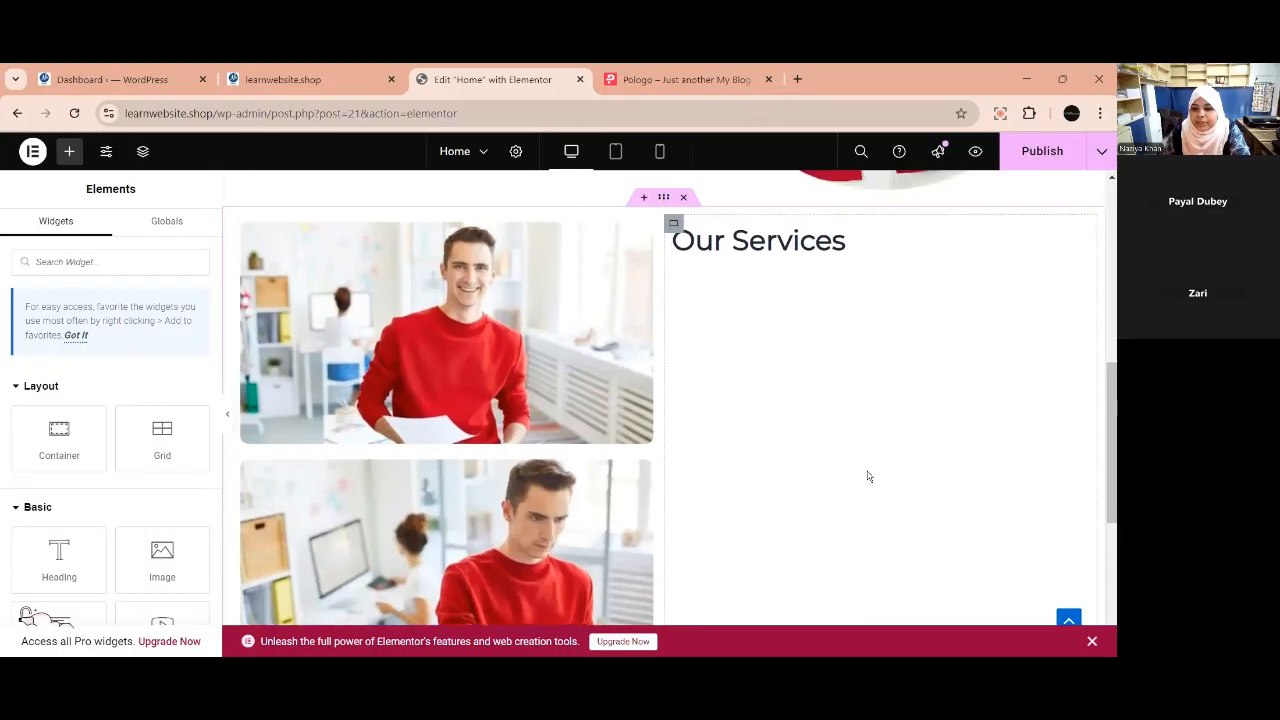
Examine the empty space under the "Our Services" heading and the area around the two images.
scroll(866, 474, "up", 4)
scroll(868, 493, "down", 2)
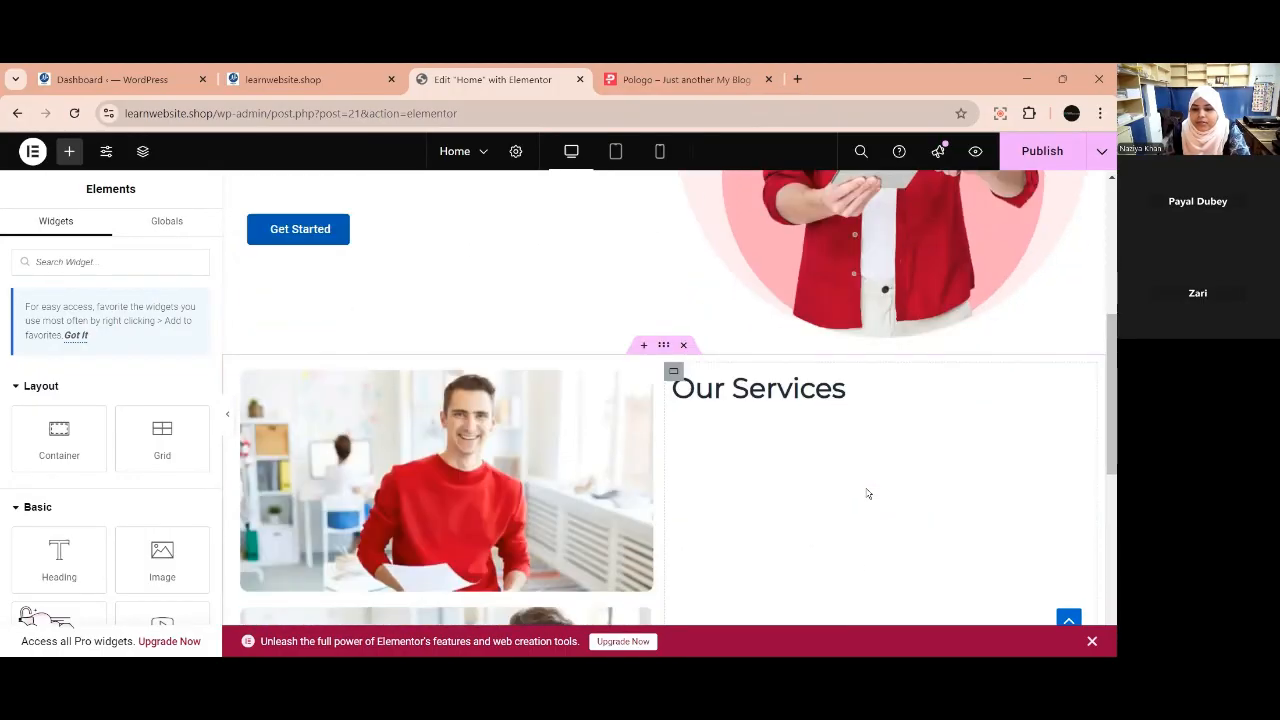
scroll(868, 493, "down", 3)
scroll(834, 350, "up", 2)
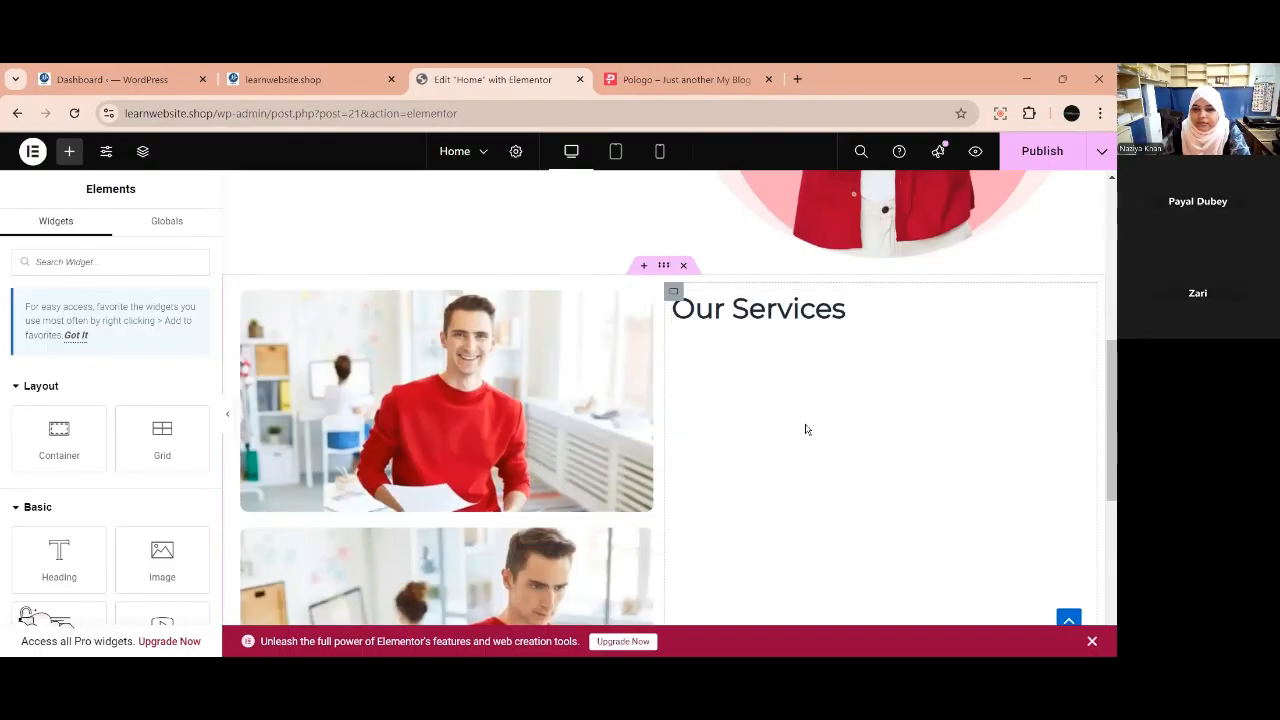
scroll(806, 430, "down", 2)
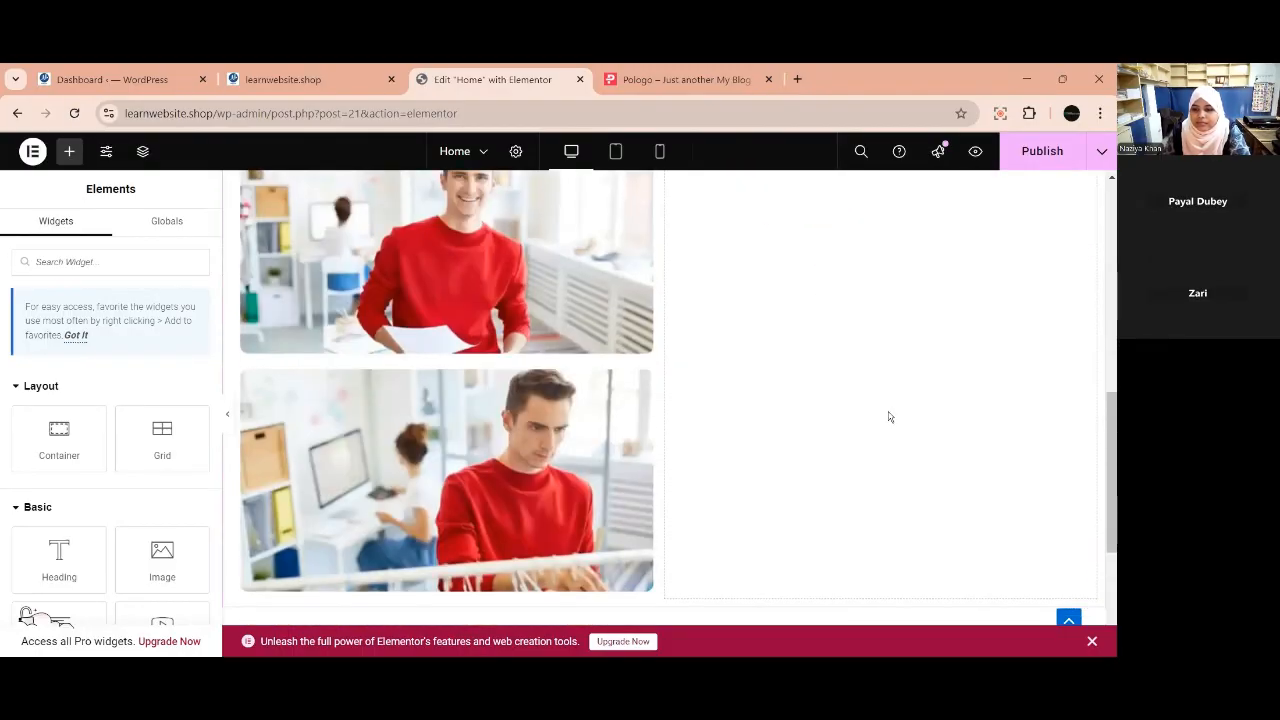
scroll(871, 410, "up", 2)
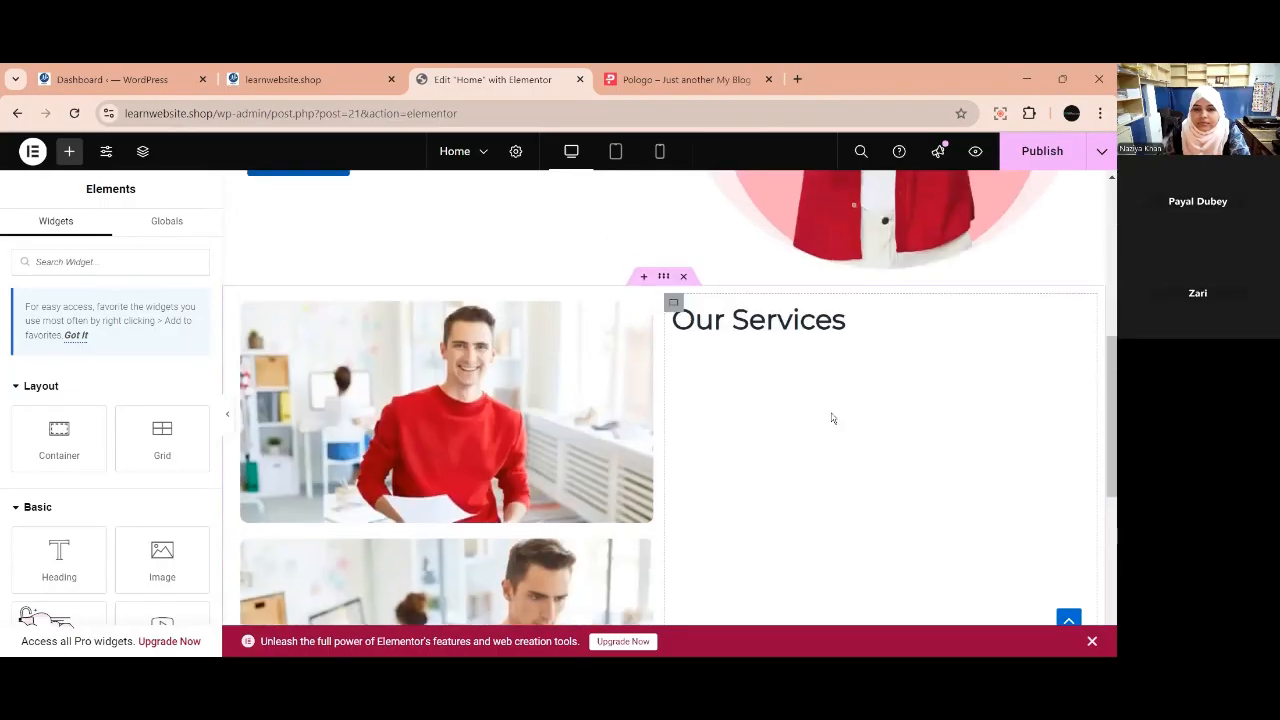
scroll(831, 418, "up", 1)
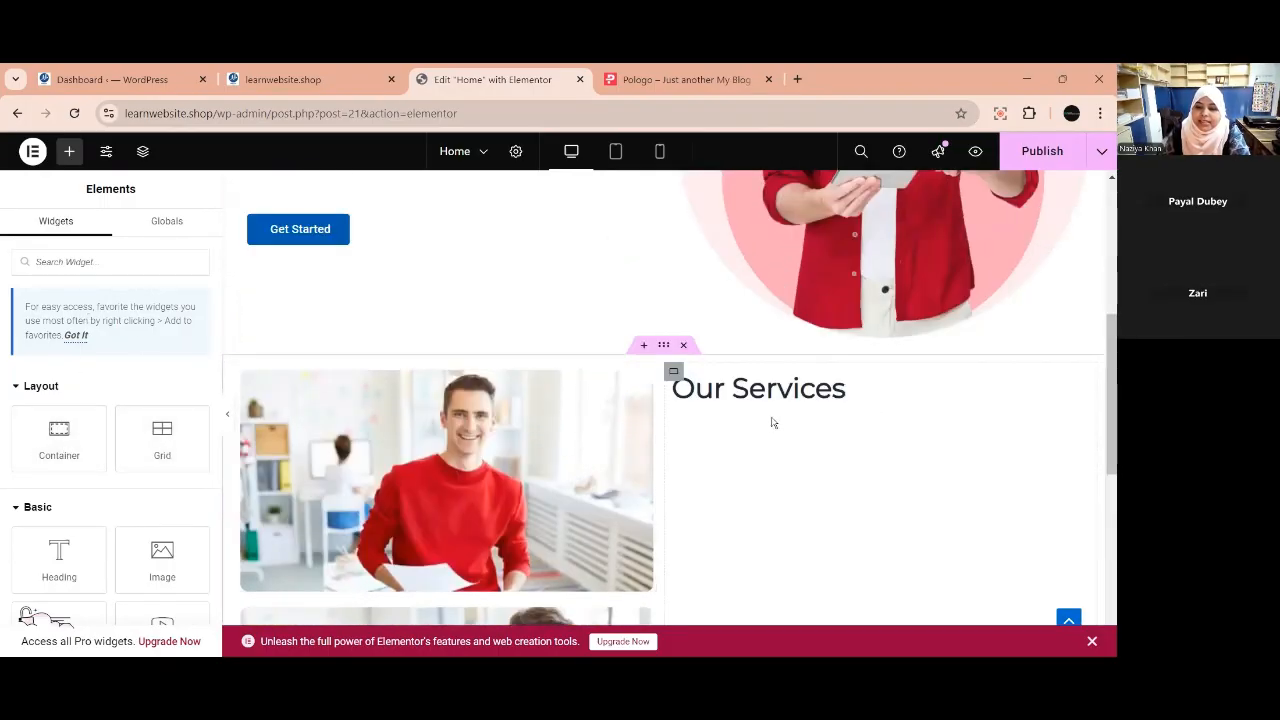
scroll(770, 420, "down", 1)
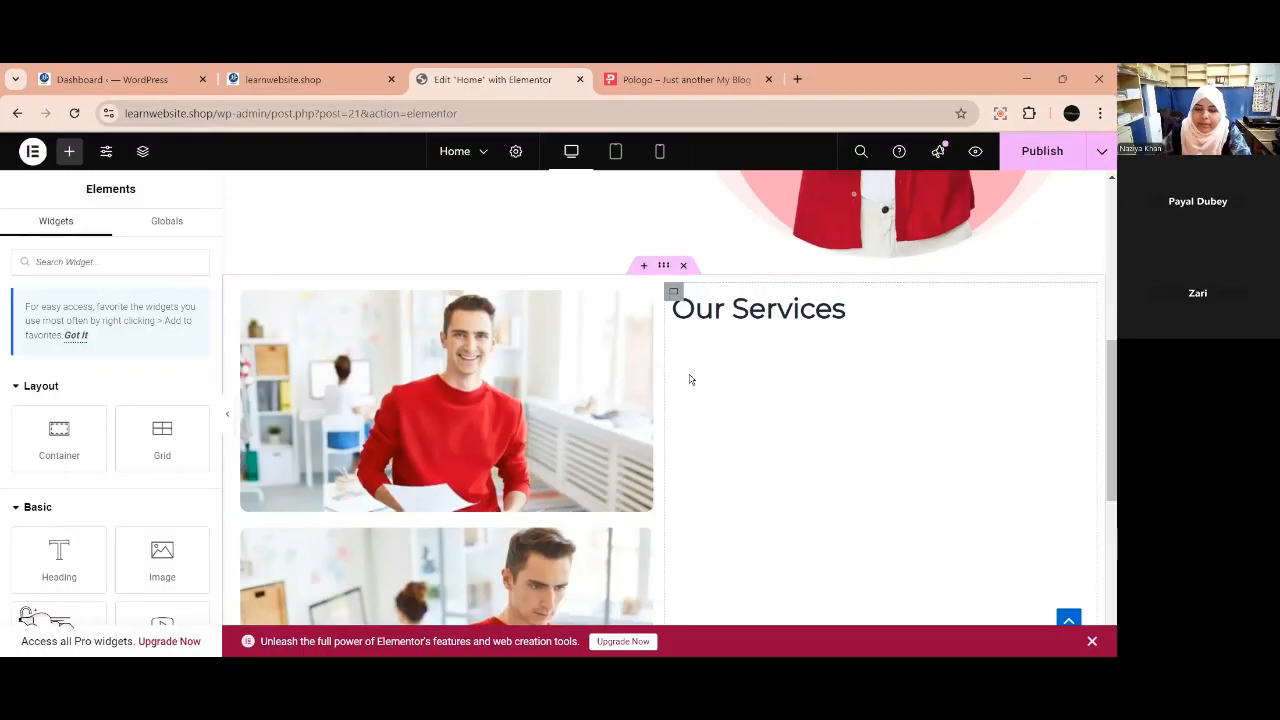
scroll(713, 430, "down", 5)
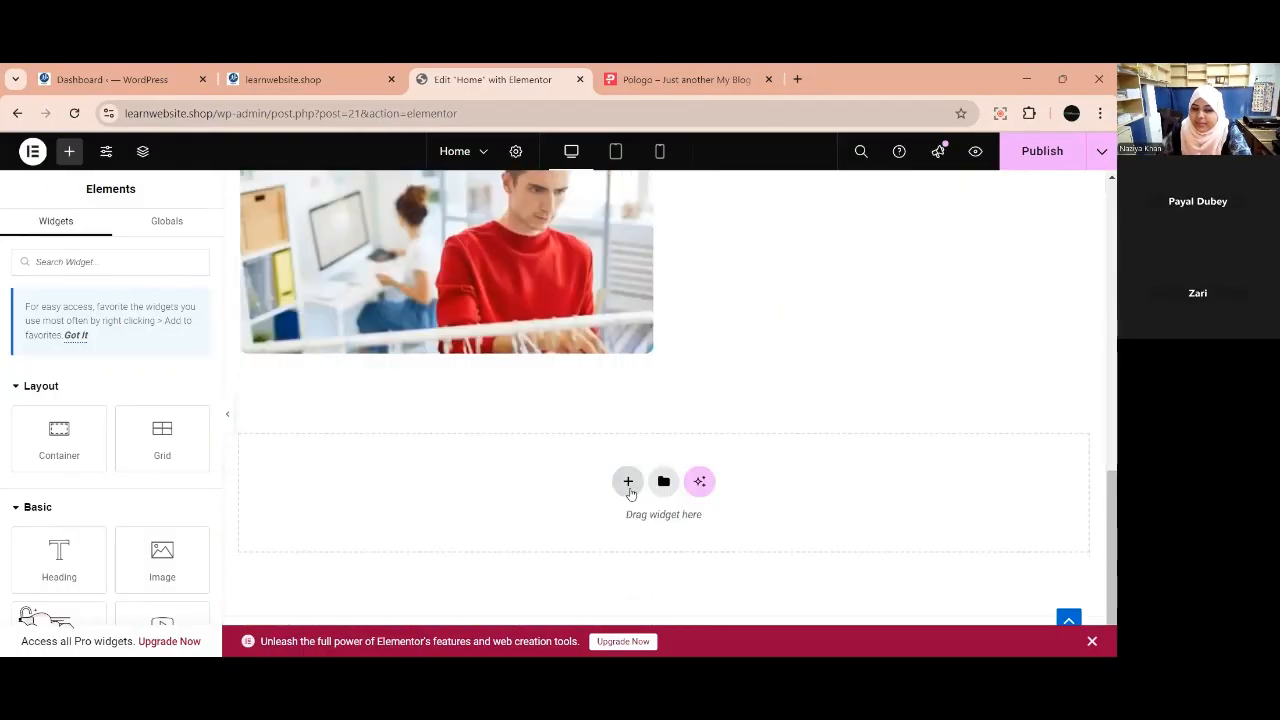
Add a Grid container directly under the "Our Services" heading in the column beside the images.
scroll(718, 422, "up", 3)
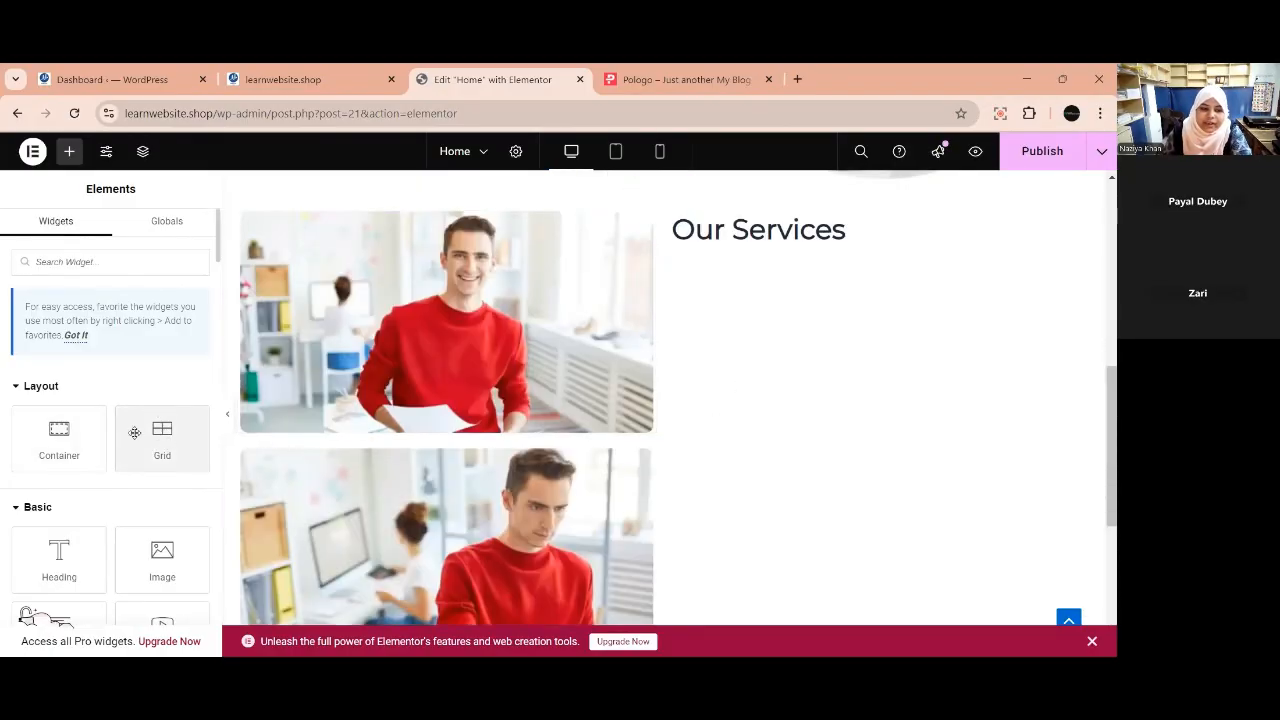
left_click(167, 437)
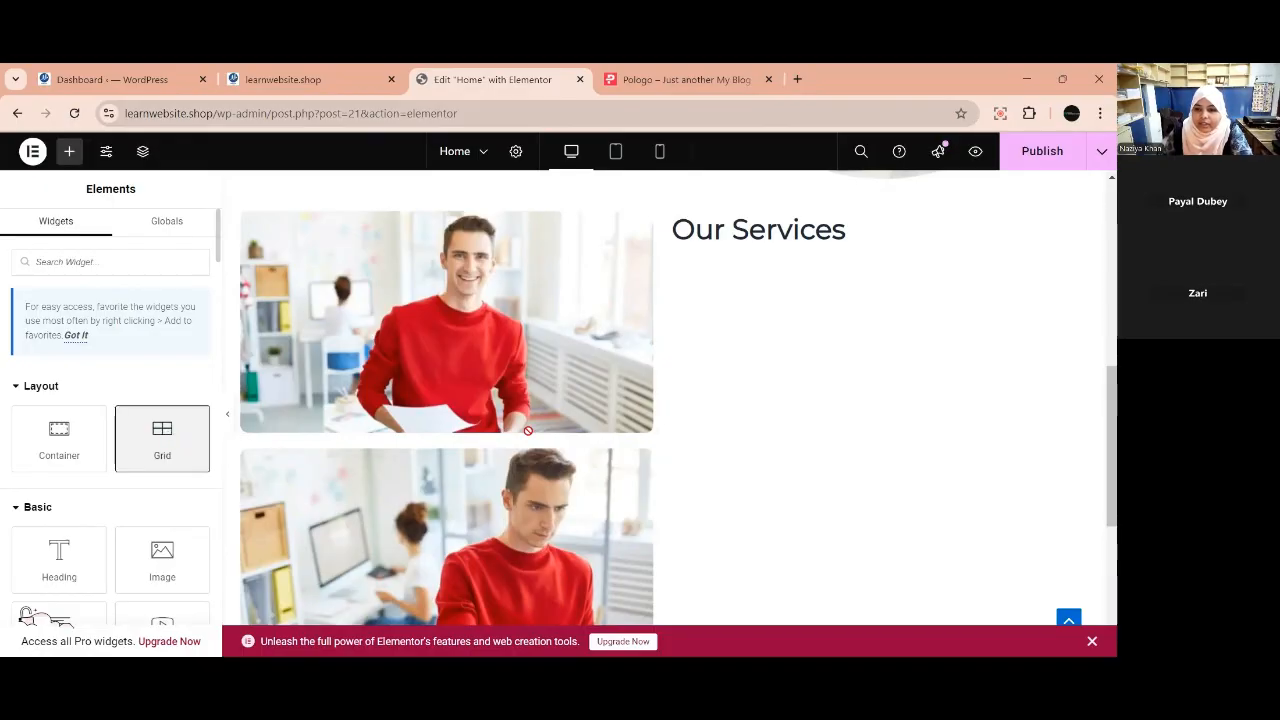
left_click_drag(795, 235, 795, 240)
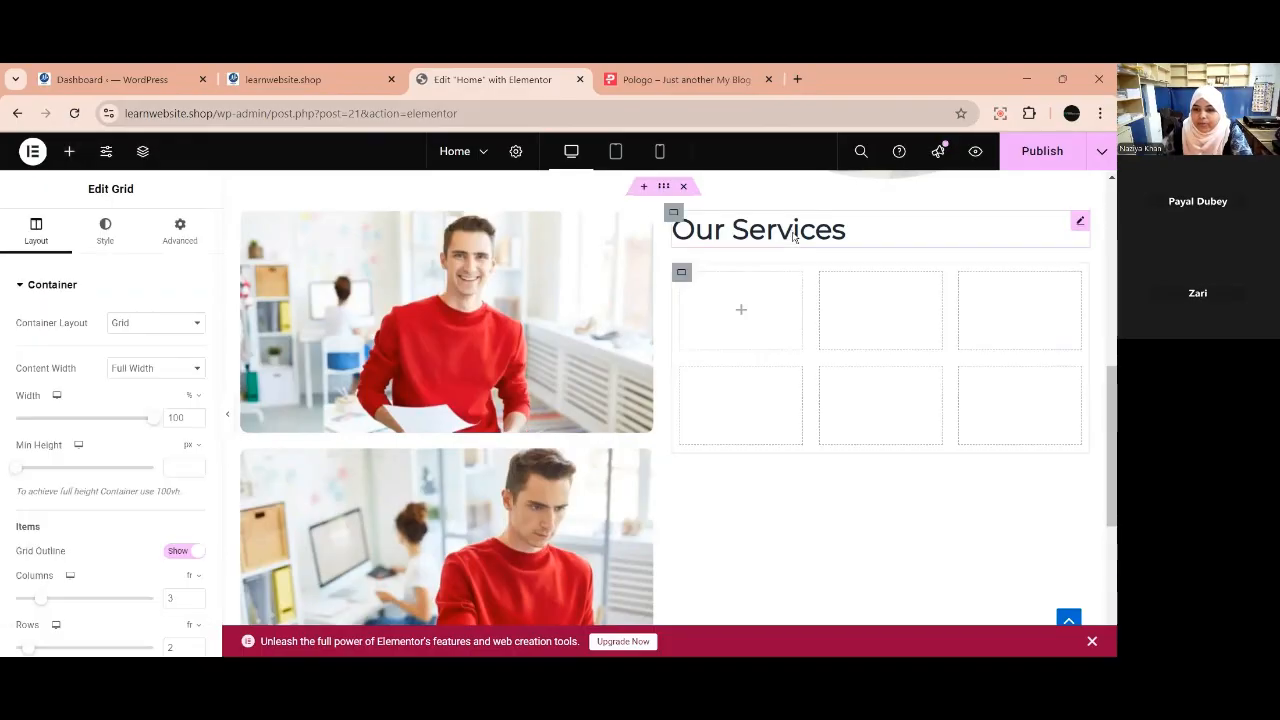
scroll(792, 540, "up", 2)
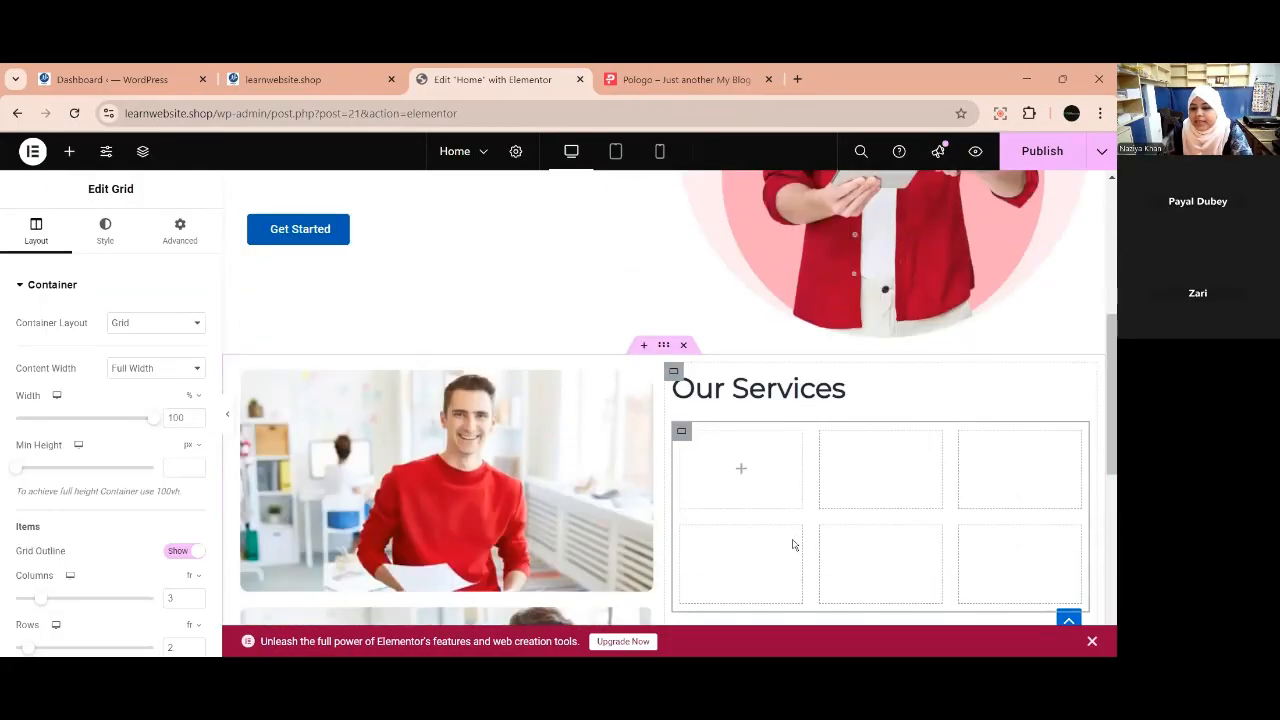
scroll(793, 548, "down", 2)
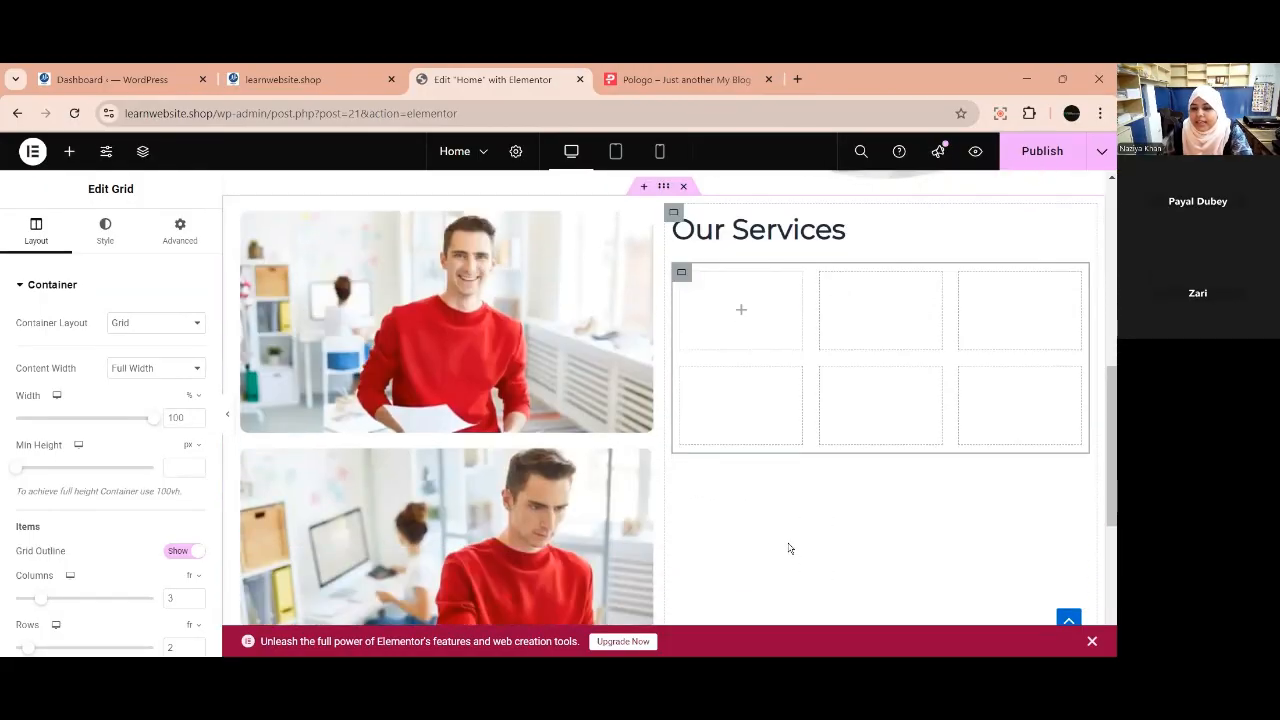
scroll(788, 548, "up", 2)
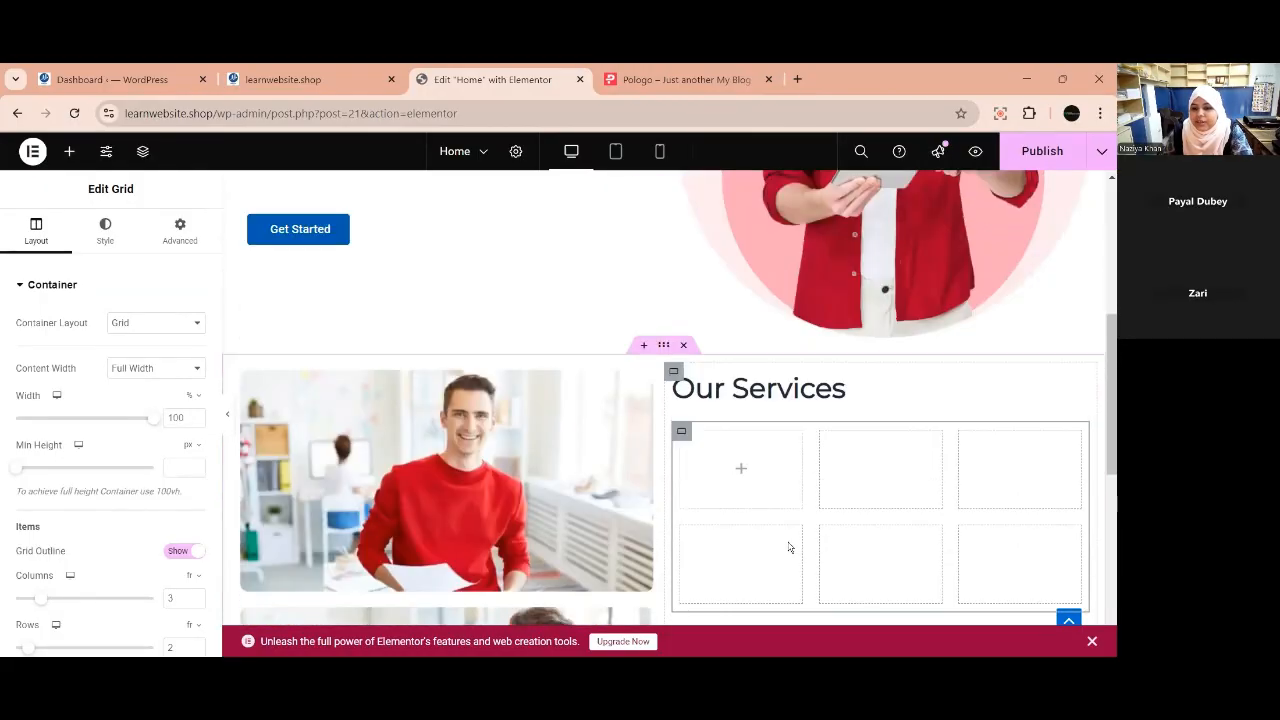
Try the Flexbox container layout on the new grid and switch it back to Grid.
right_click(863, 479)
left_click(815, 484)
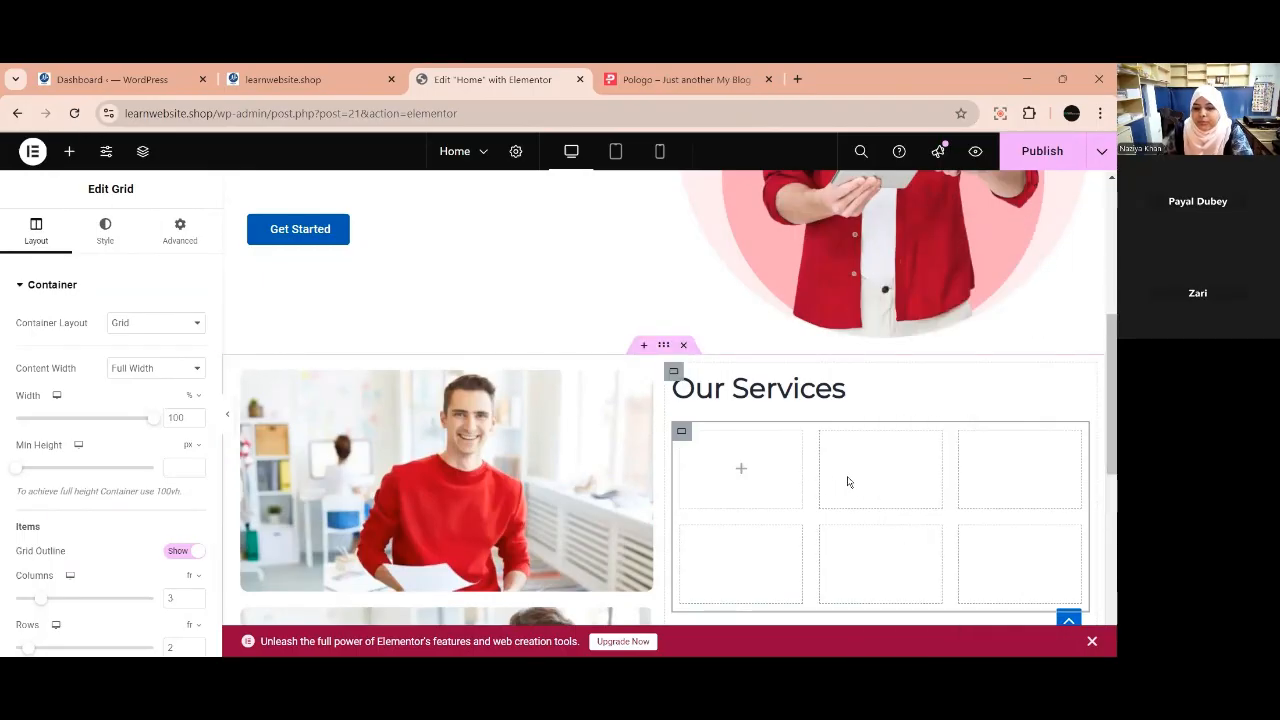
left_click(143, 323)
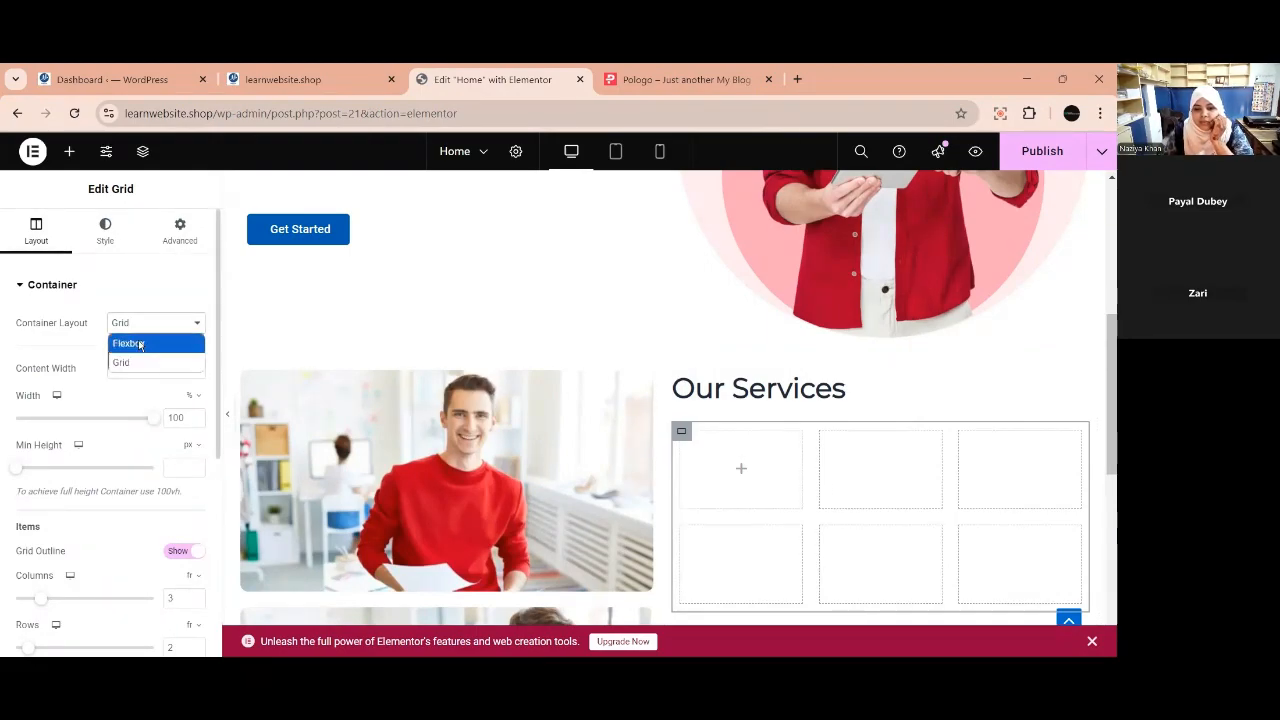
left_click(141, 344)
left_click(150, 323)
left_click(140, 360)
Check the service item arrangement in the Pologo template and set the grid to 2 columns.
scroll(117, 463, "down", 2)
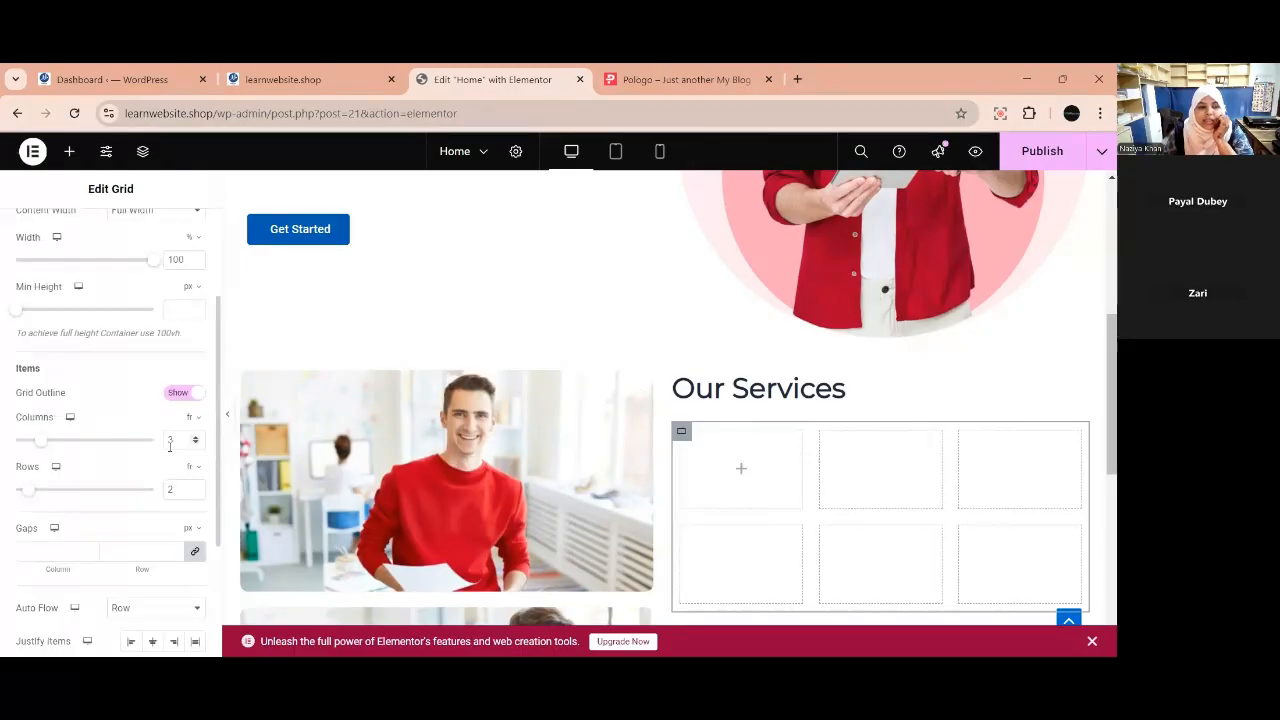
scroll(169, 447, "down", 3)
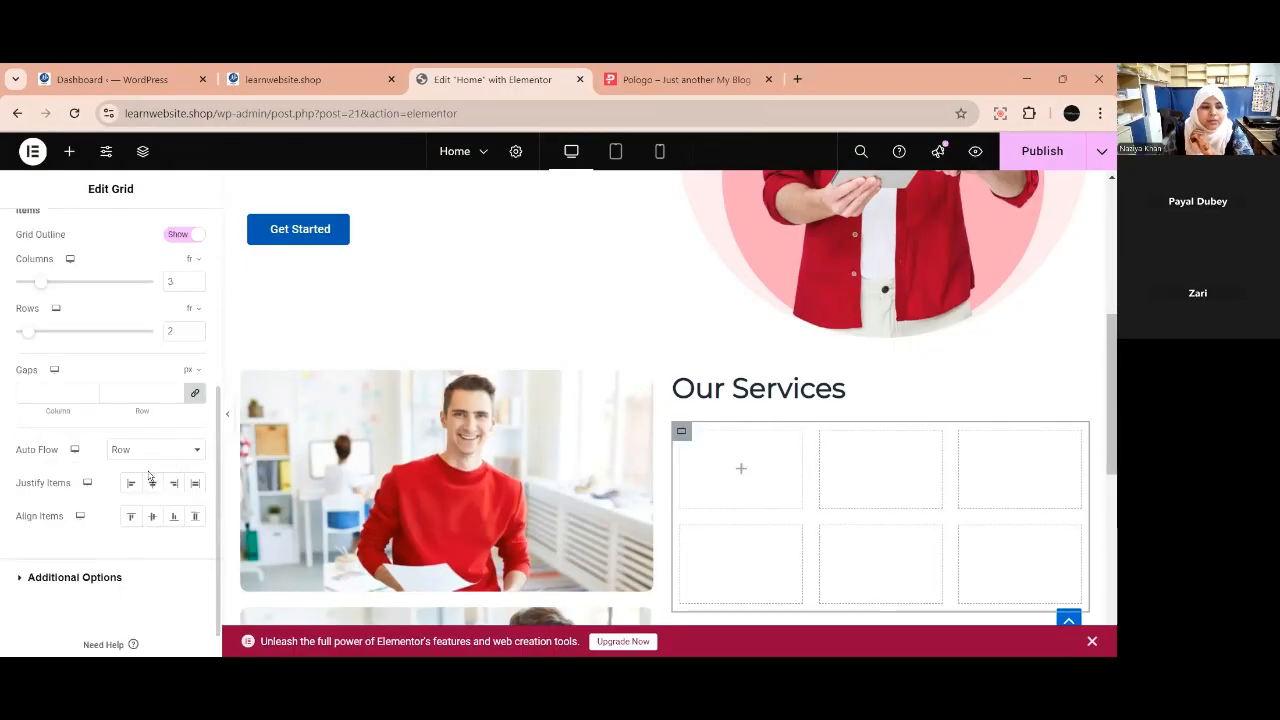
scroll(149, 476, "up", 2)
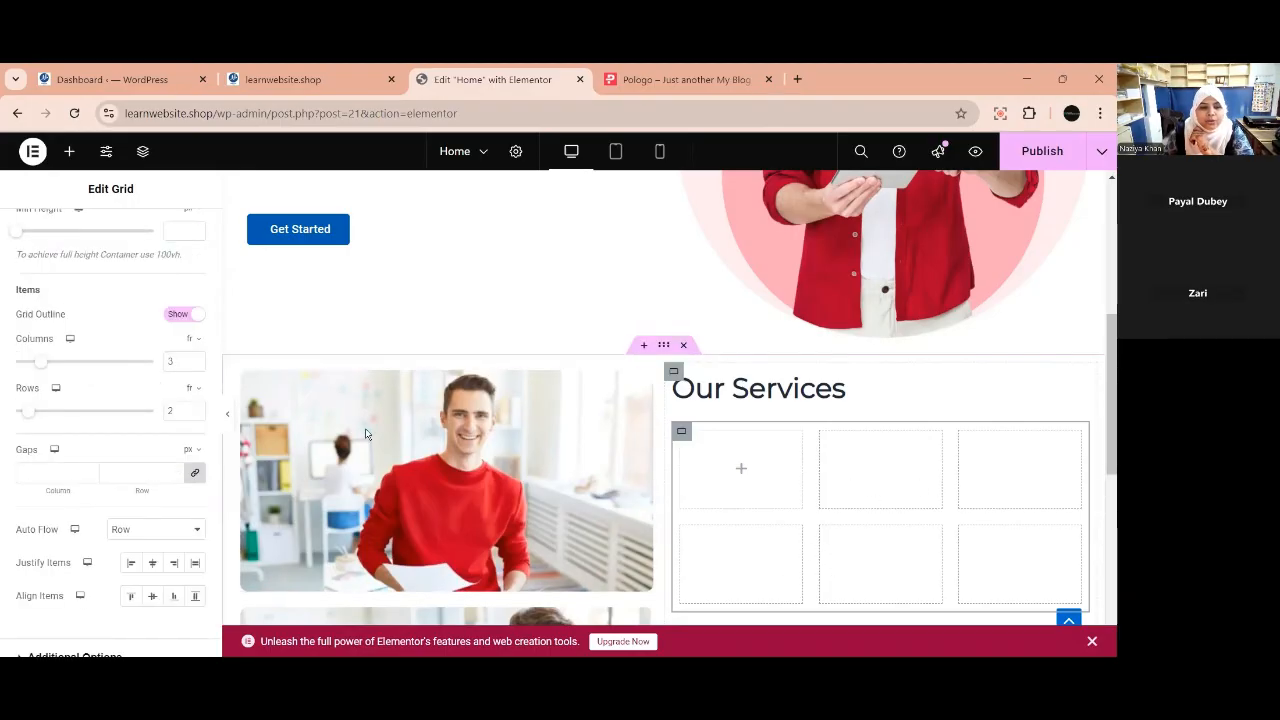
left_click(695, 82)
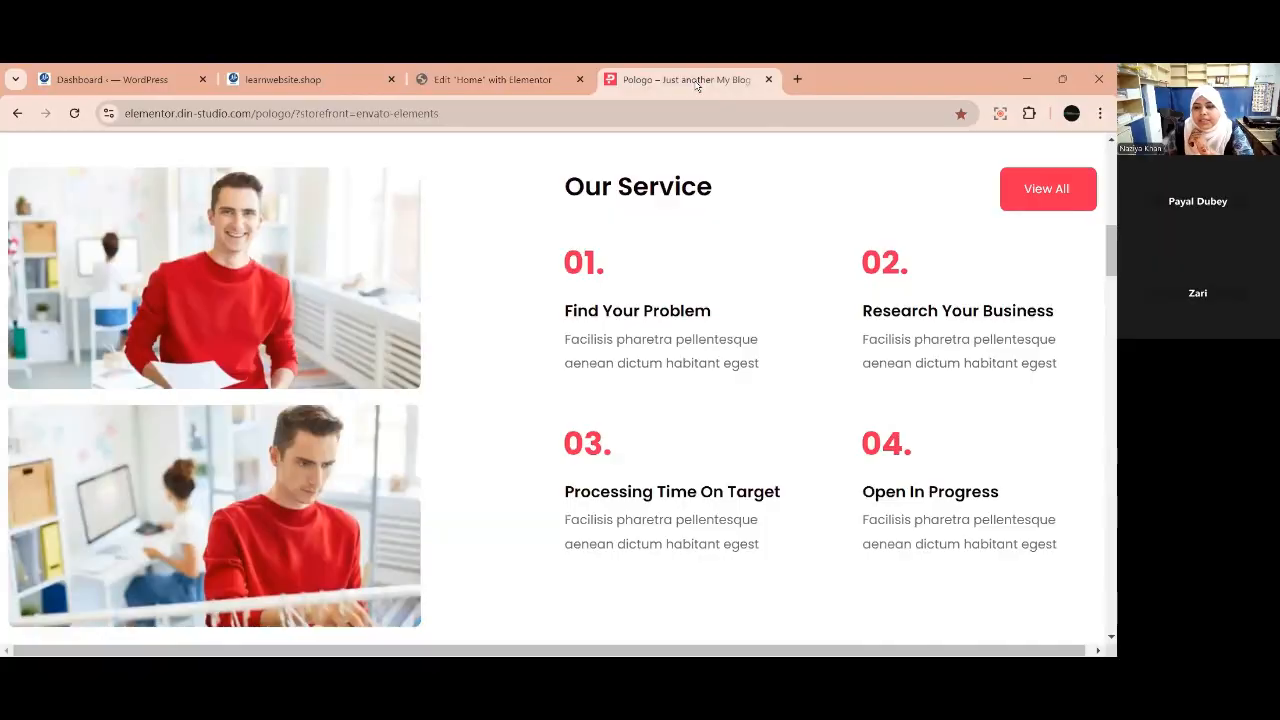
left_click(547, 76)
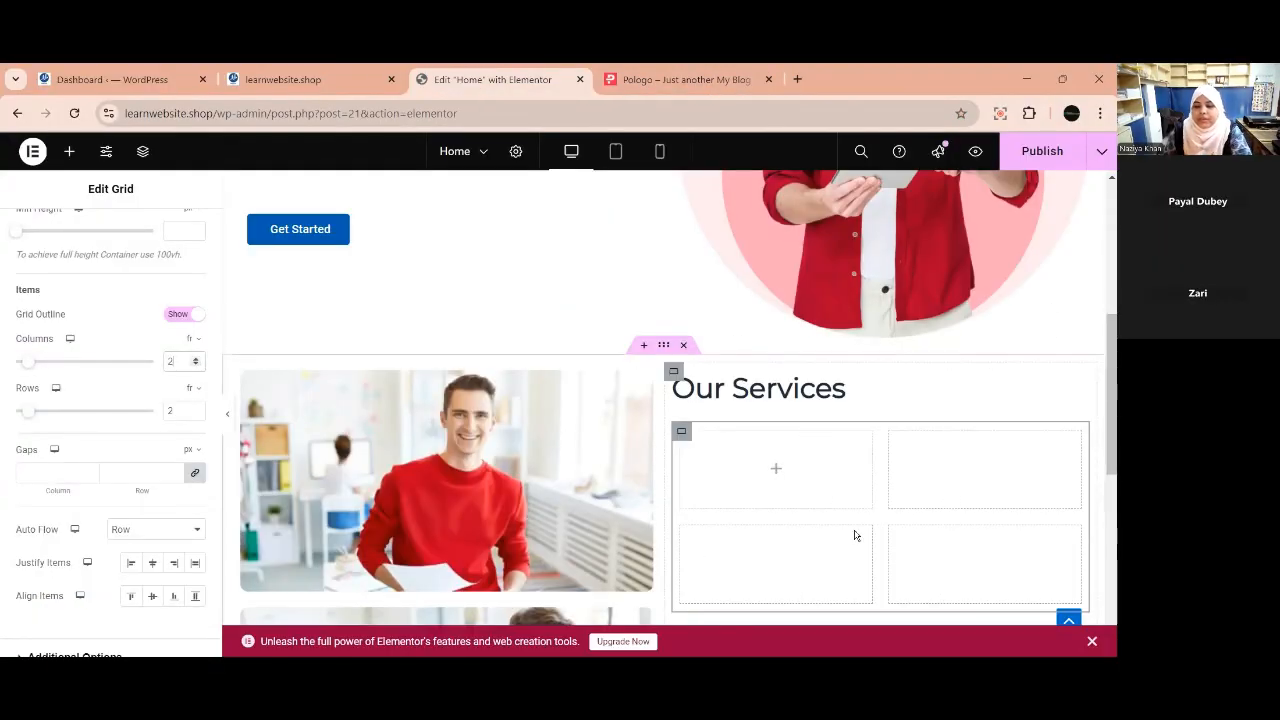
scroll(855, 536, "down", 1)
scroll(855, 536, "down", 1)
scroll(855, 536, "up", 1)
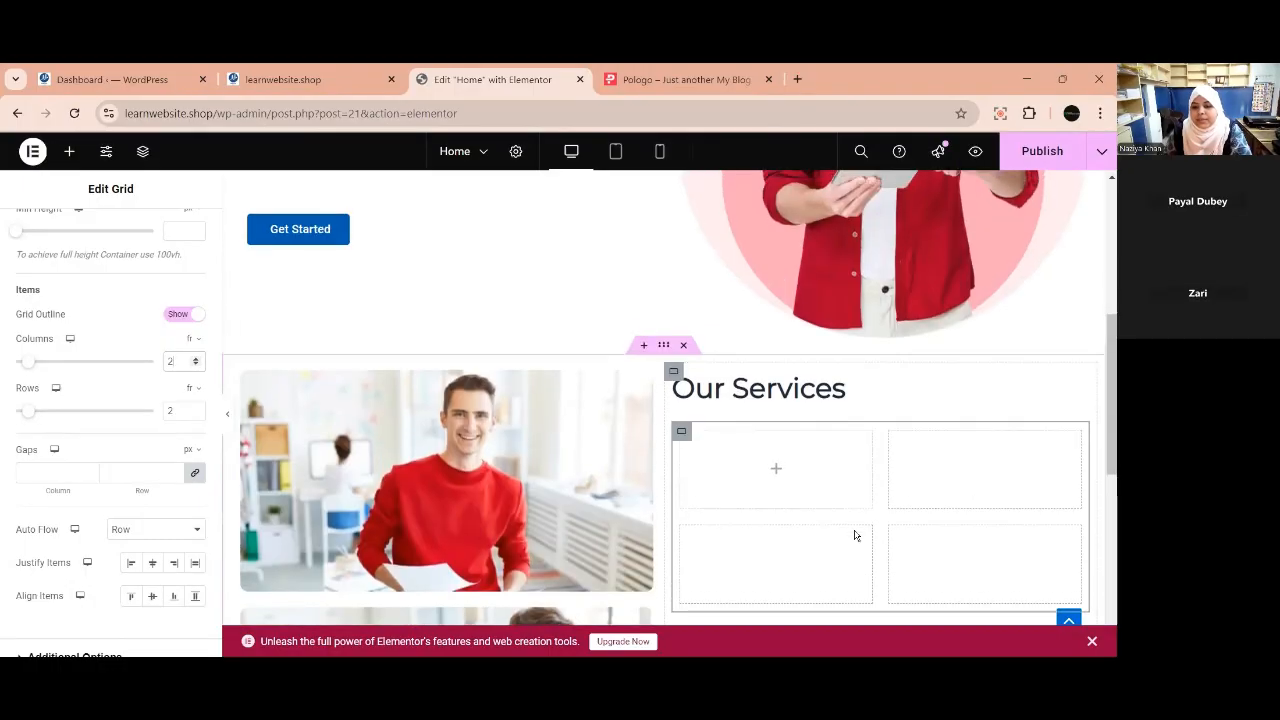
scroll(855, 536, "down", 1)
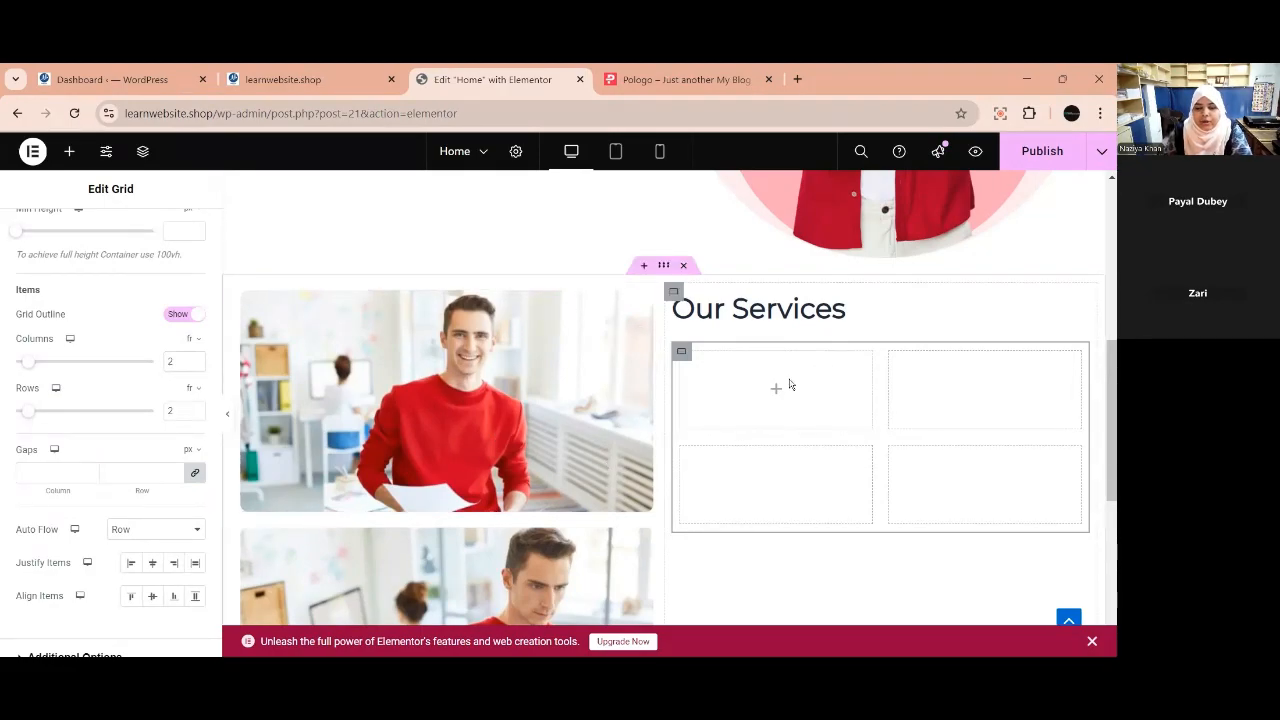
Try the services grid with 4 columns and 4 rows.
double_click(194, 359)
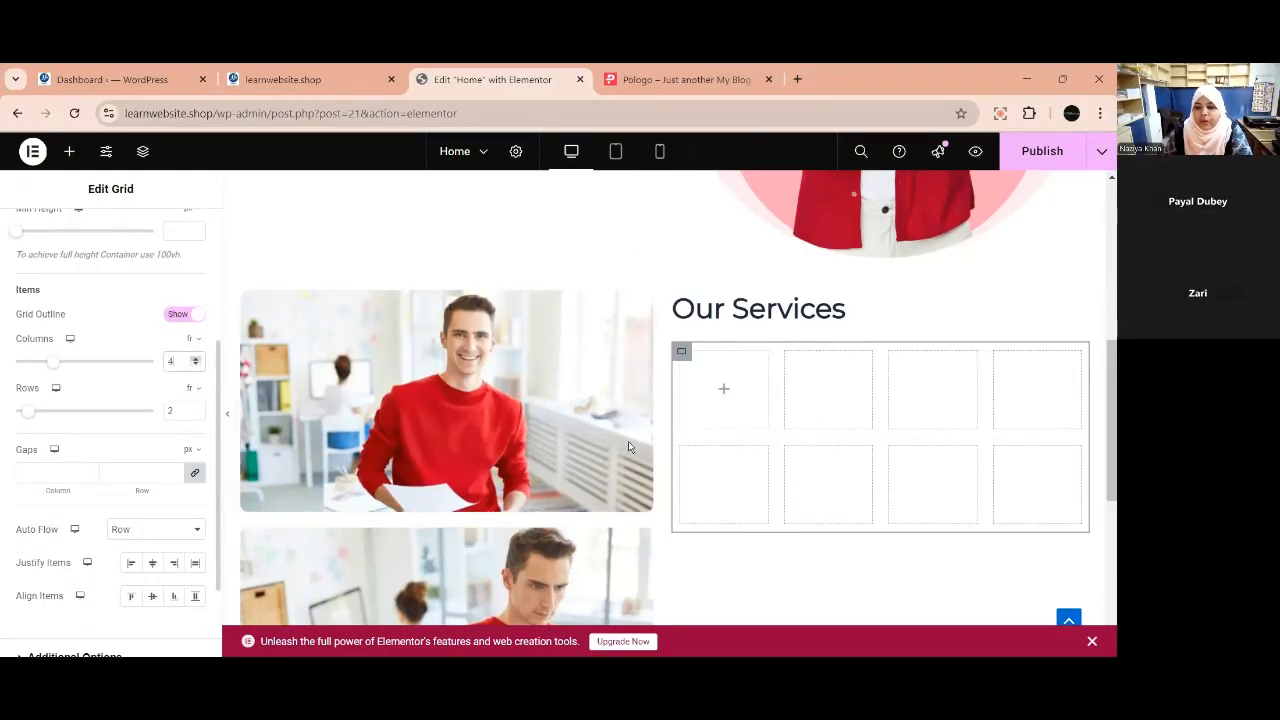
left_click(195, 408)
left_click(195, 408)
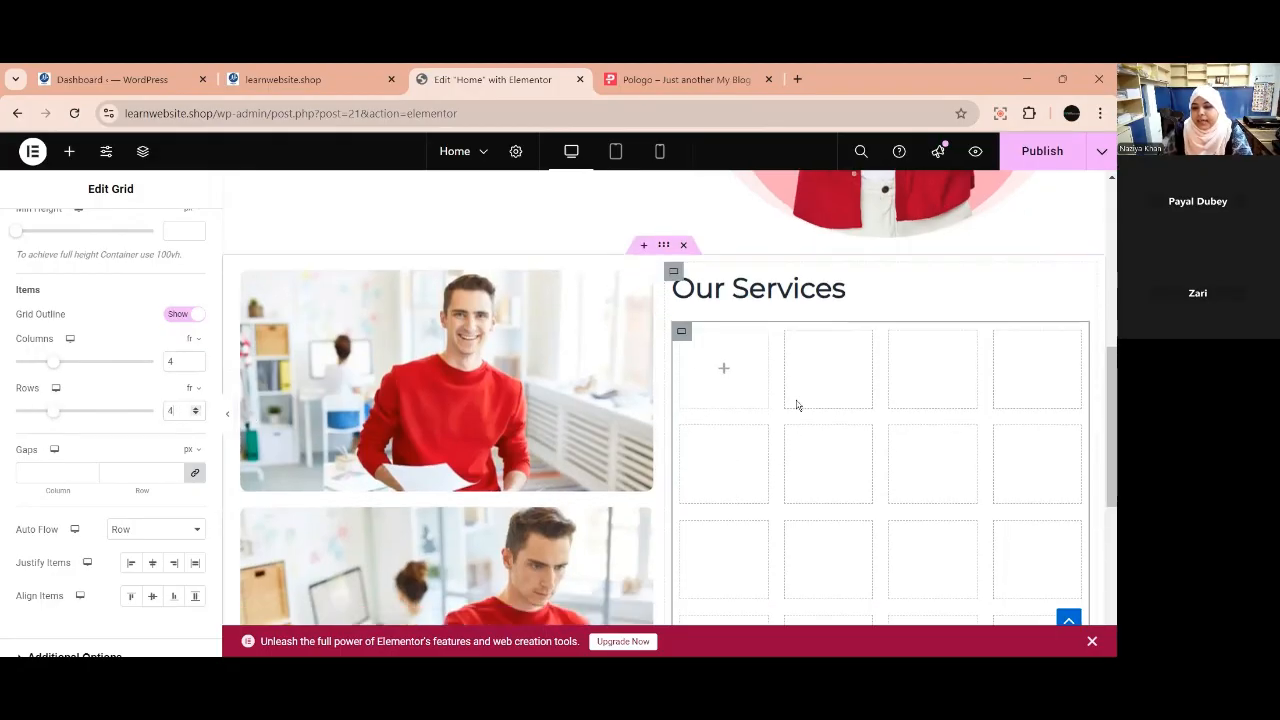
scroll(799, 398, "down", 2)
scroll(768, 492, "up", 1)
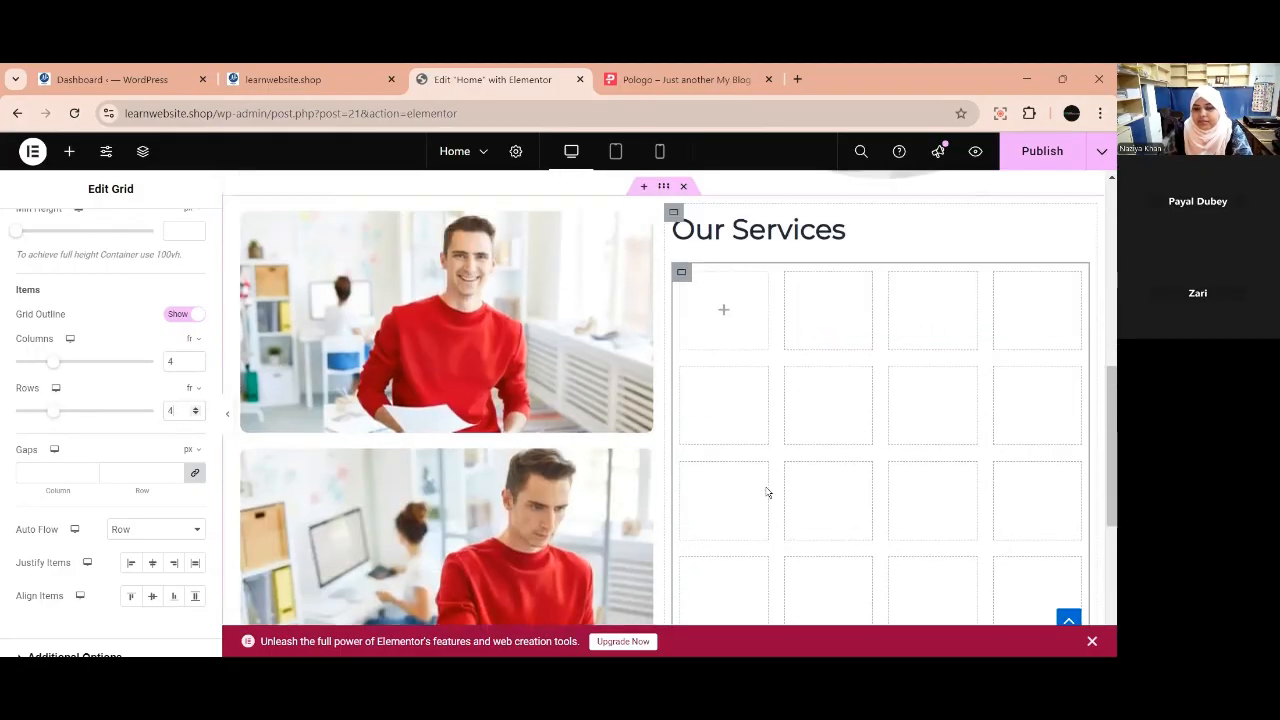
Set the services grid to 2 columns and 2 rows.
double_click(170, 361)
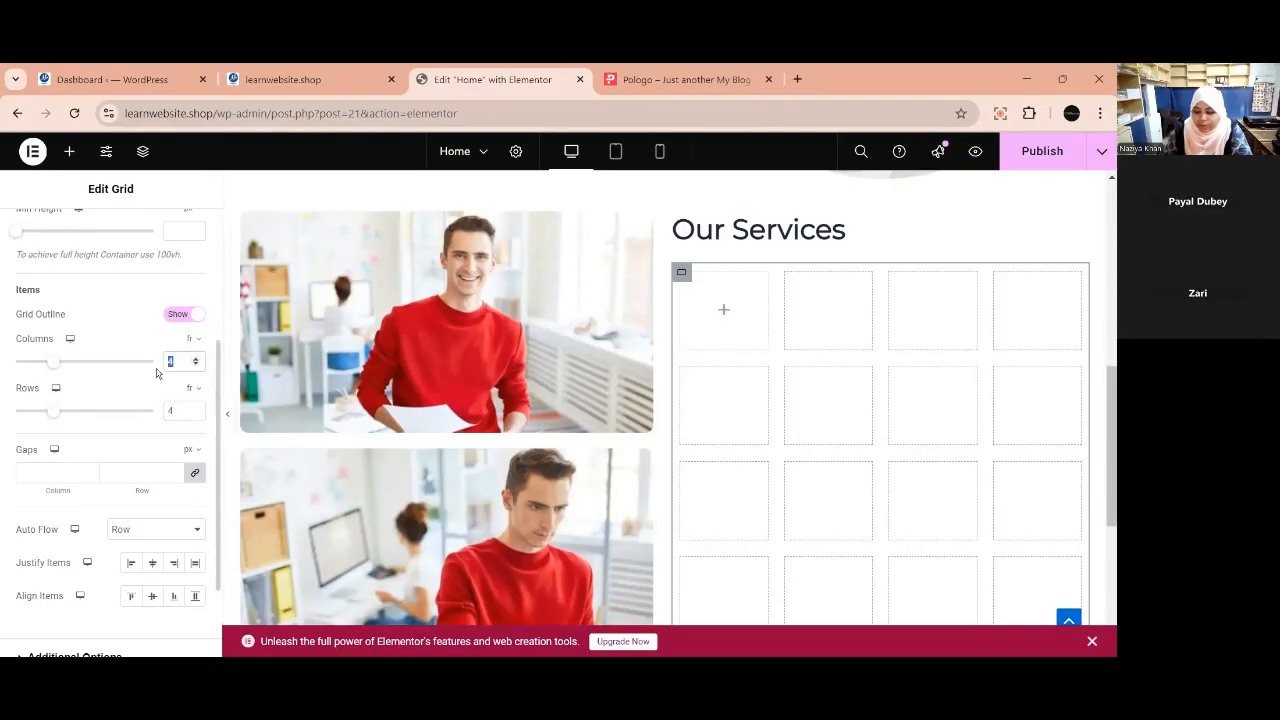
type("2")
double_click(172, 411)
type("2")
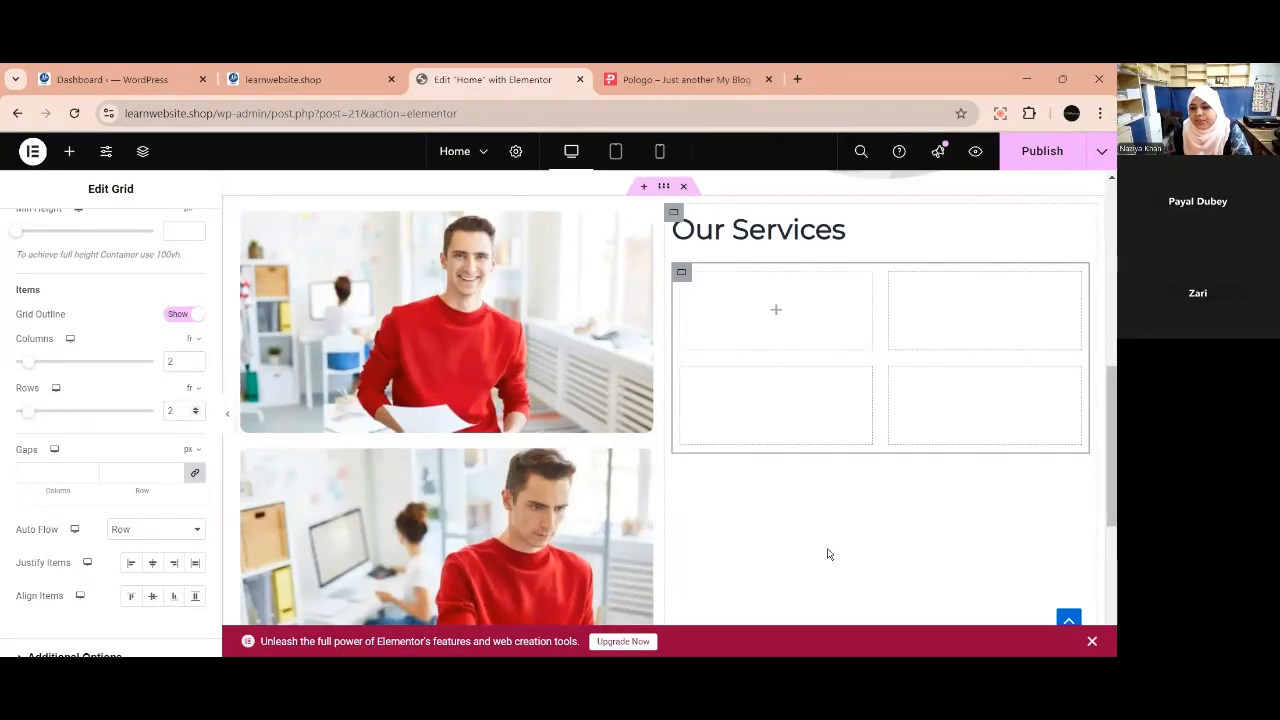
scroll(827, 554, "up", 2)
scroll(827, 554, "down", 1)
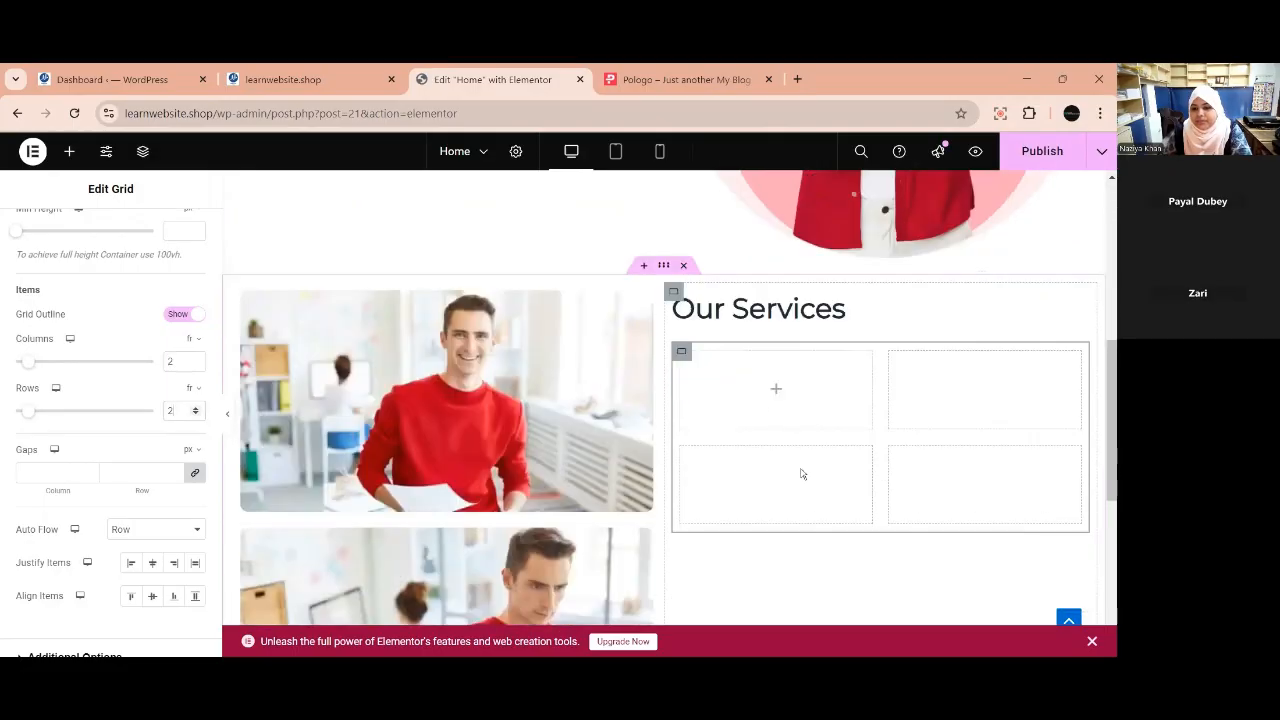
Examine the number, title and description of the first service item, "Find Your Problem", in the Pologo template.
left_click(773, 390)
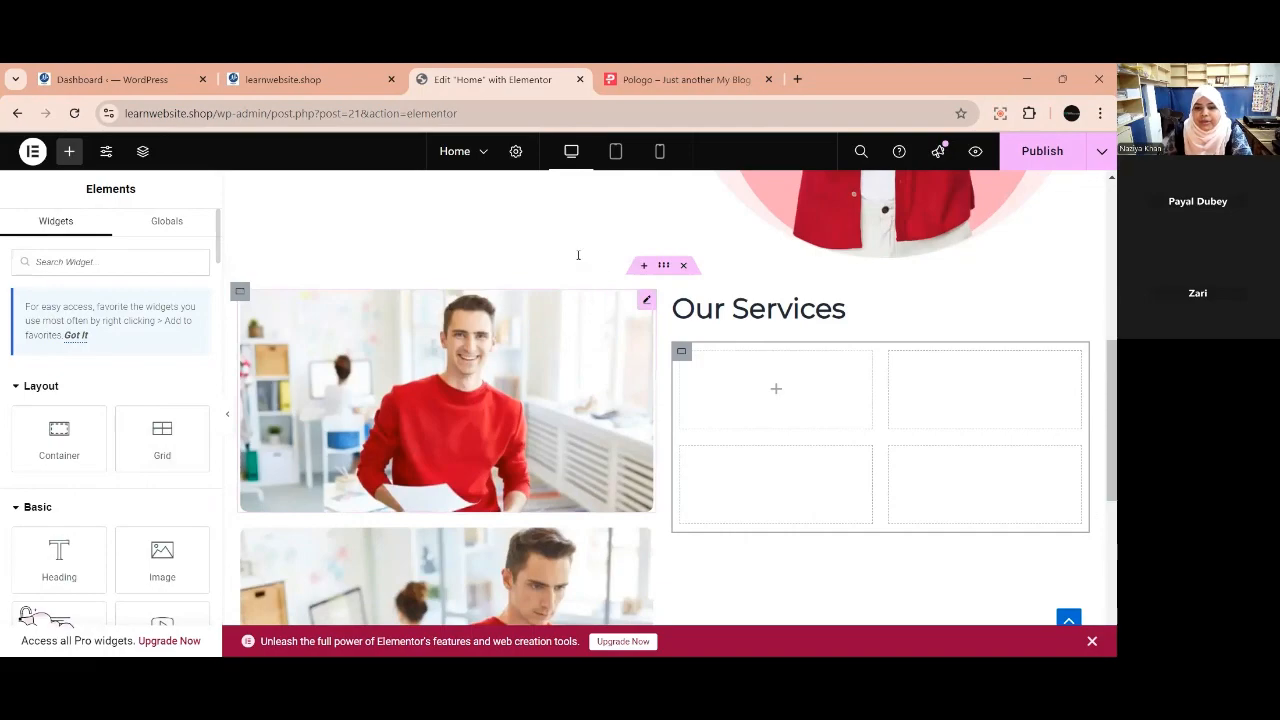
key("ctrl+Tab")
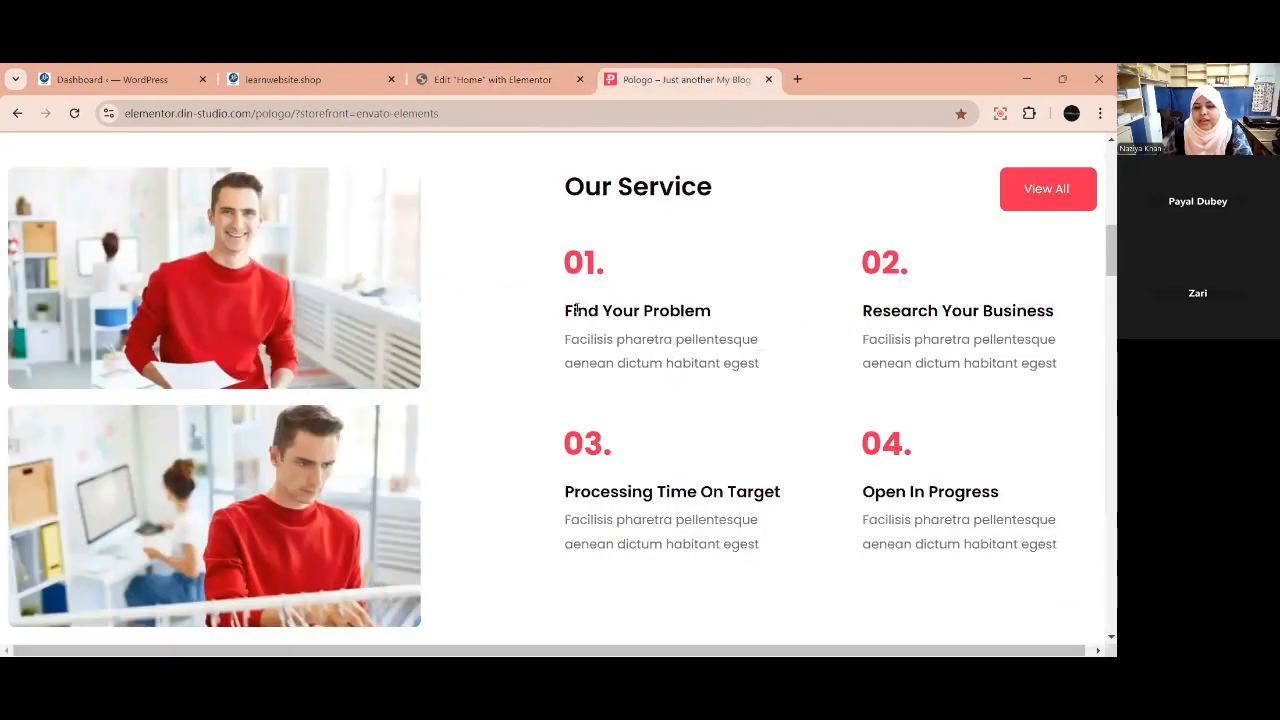
double_click(604, 260)
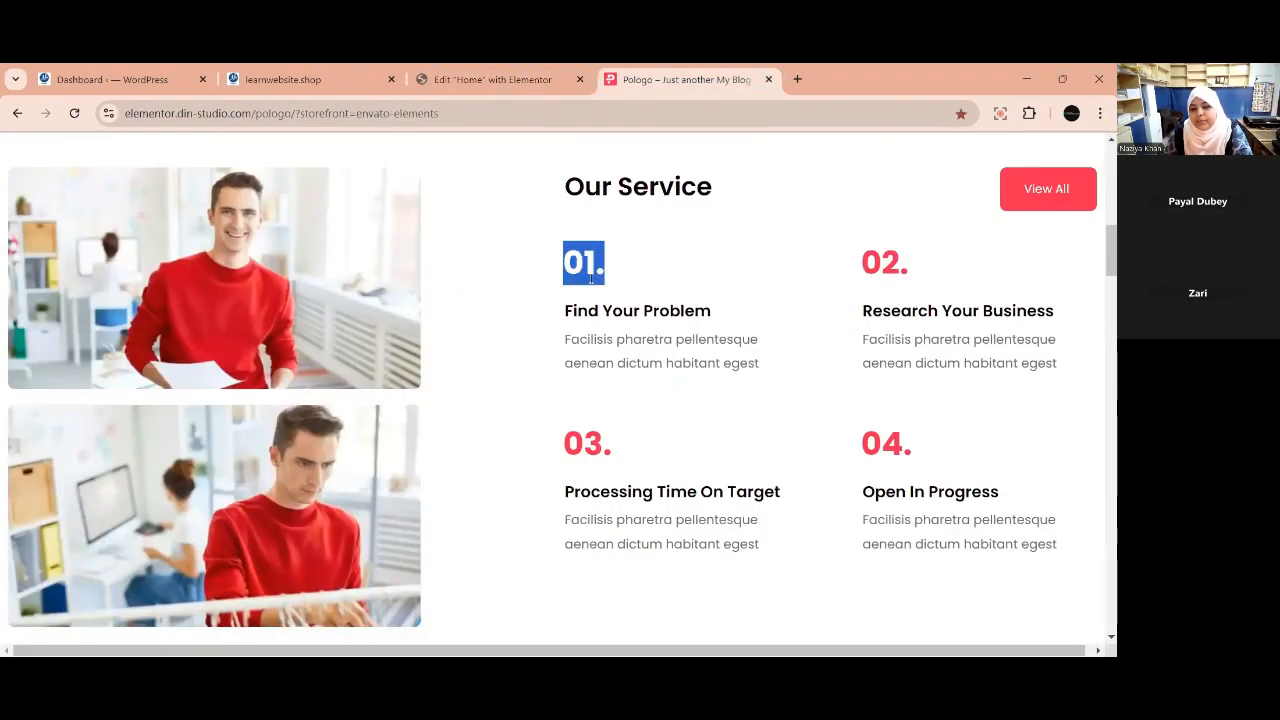
left_click(590, 279)
triple_click(672, 310)
left_click(566, 345)
left_click_drag(565, 340, 755, 368)
left_click(750, 367)
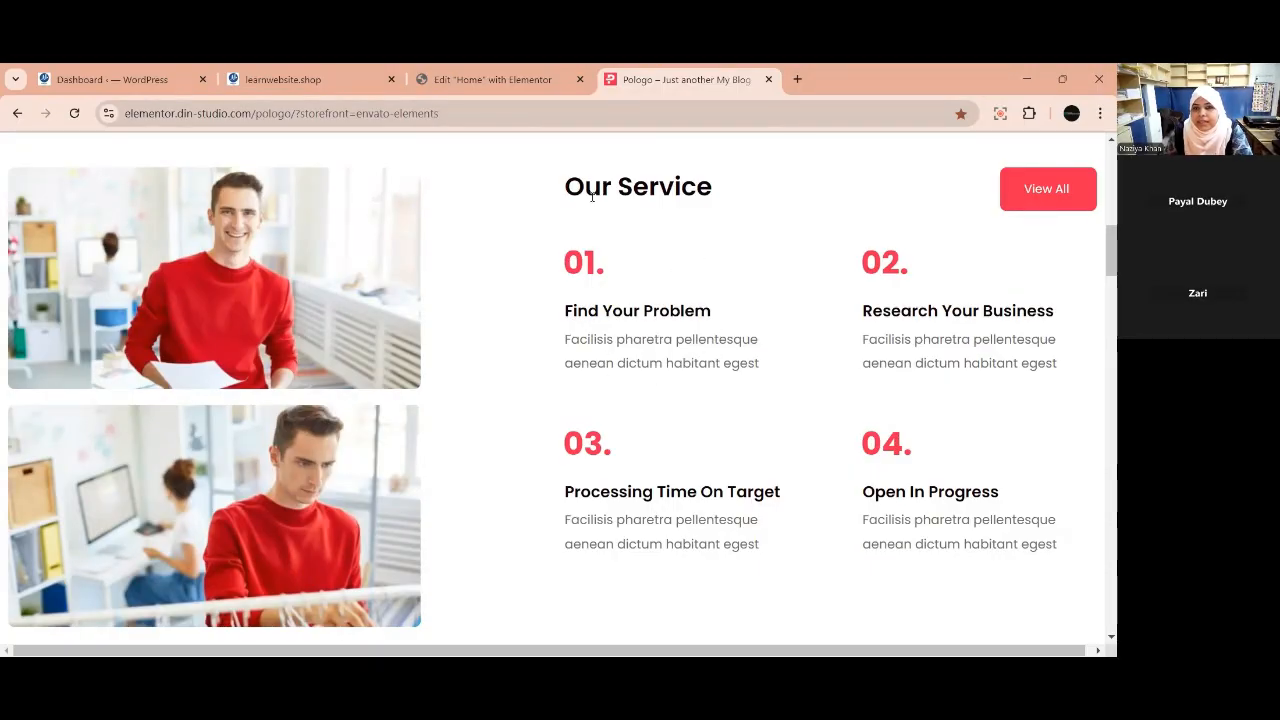
Search the widgets for "icon" and place an Icon Box in the first cell of the Our Services grid.
left_click(520, 77)
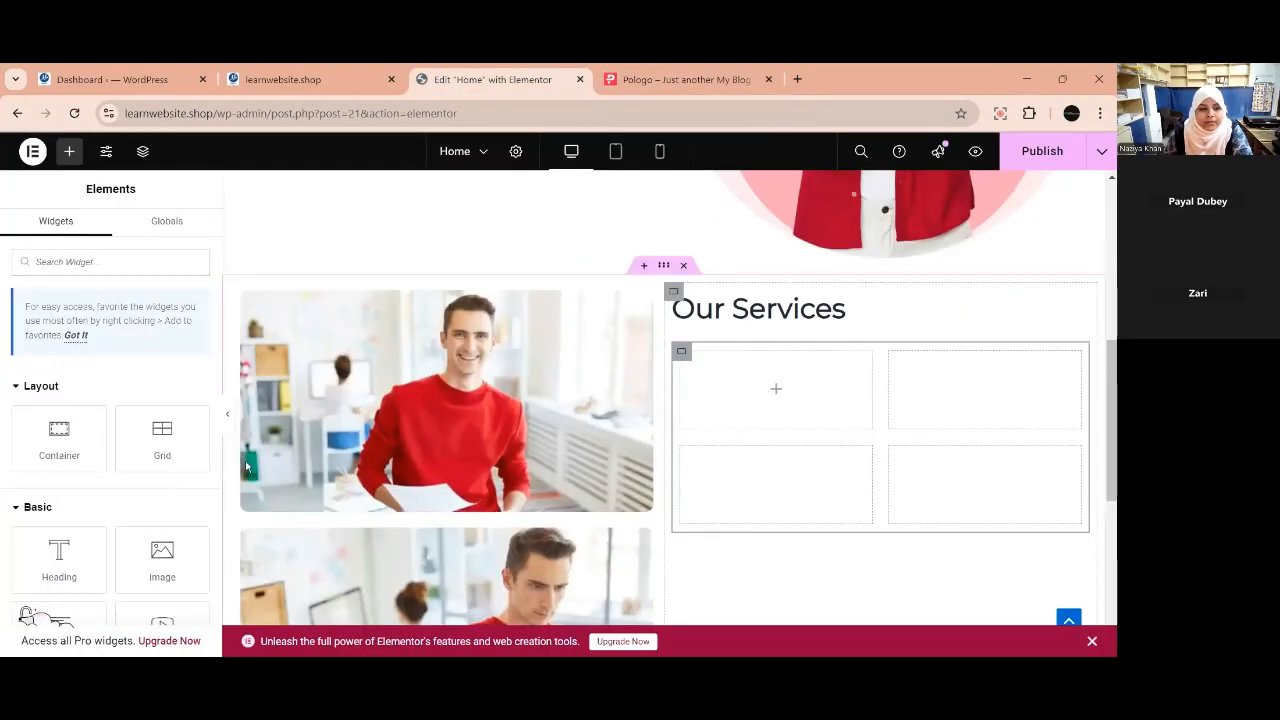
left_click(40, 264)
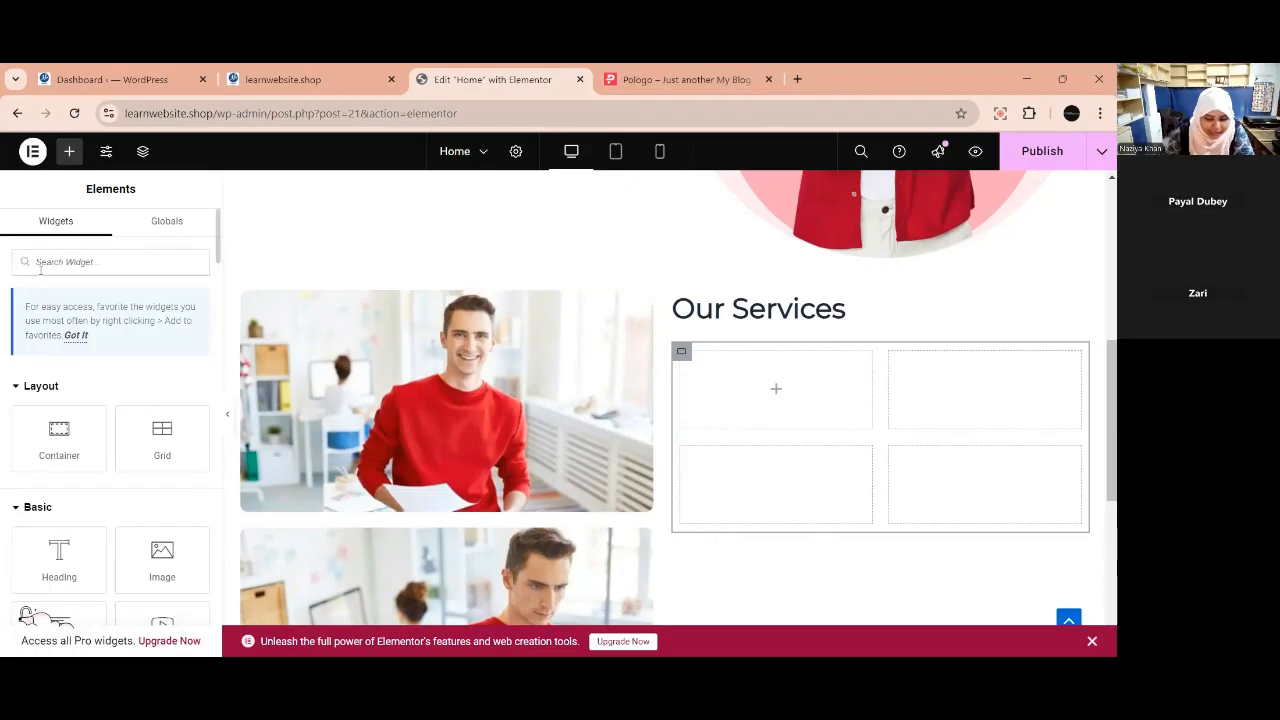
type("icon")
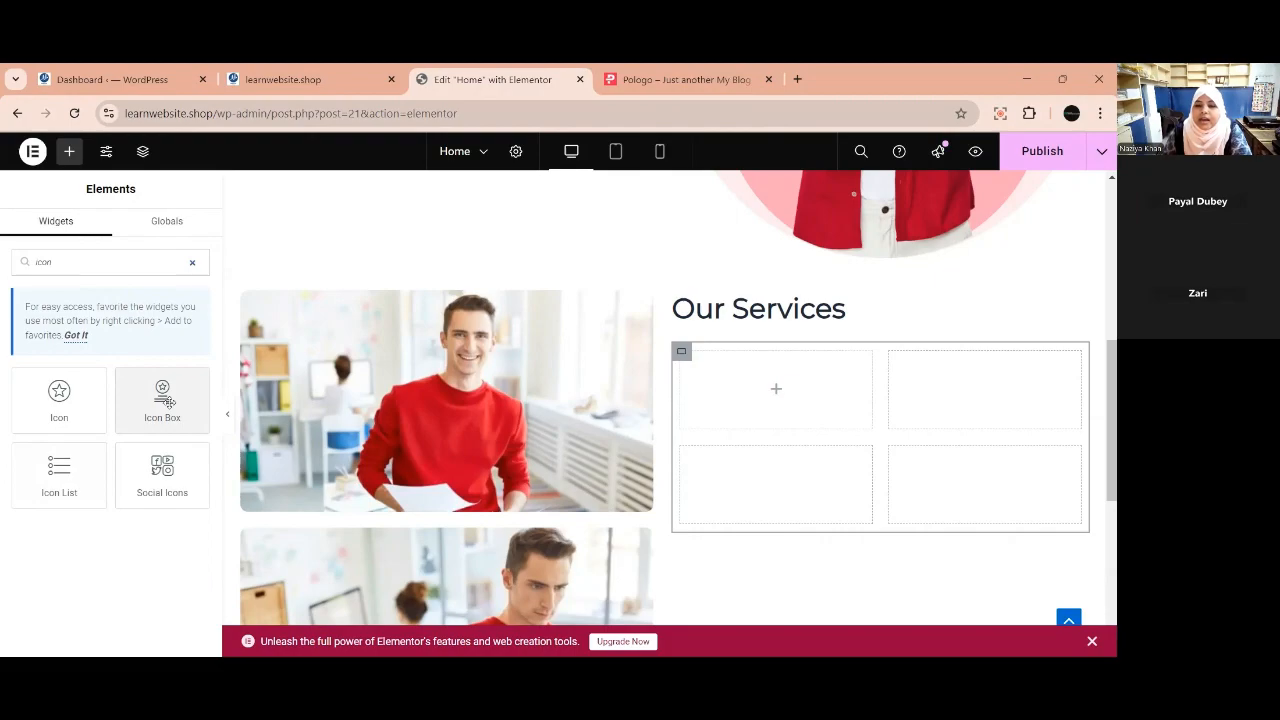
scroll(338, 376, "up", 6)
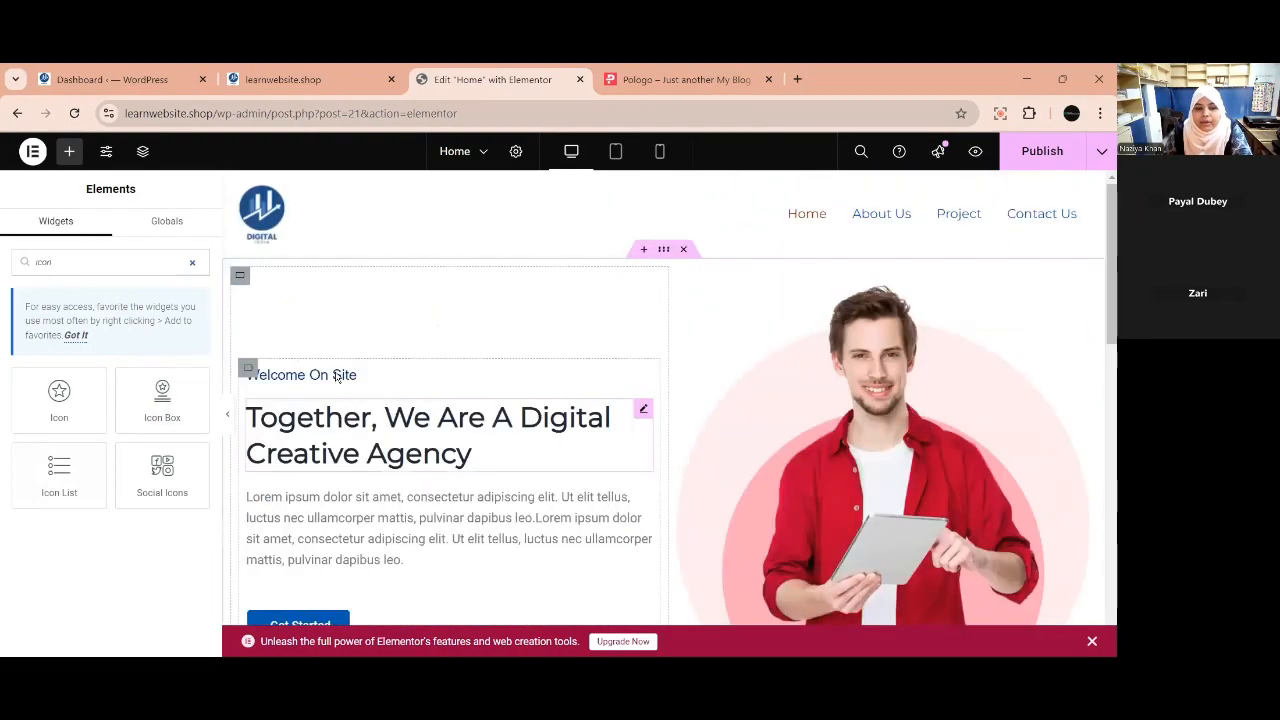
scroll(358, 420, "down", 1)
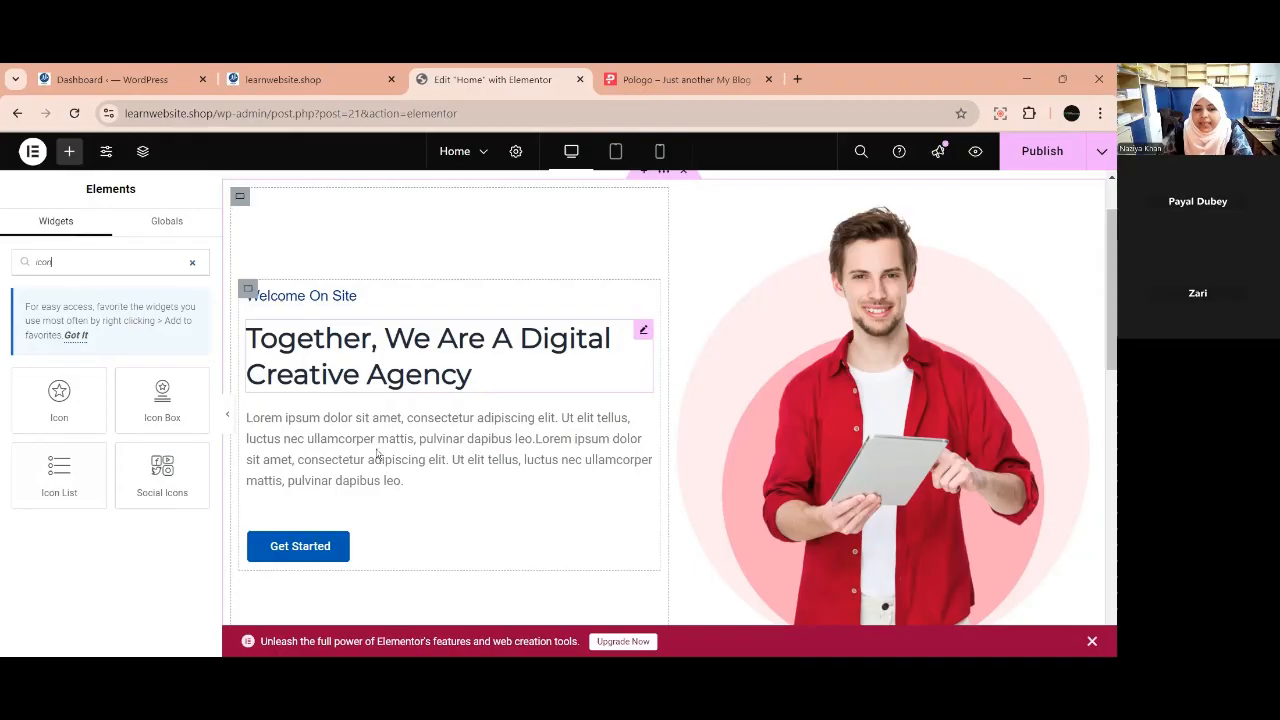
scroll(455, 460, "down", 3)
scroll(455, 460, "down", 2)
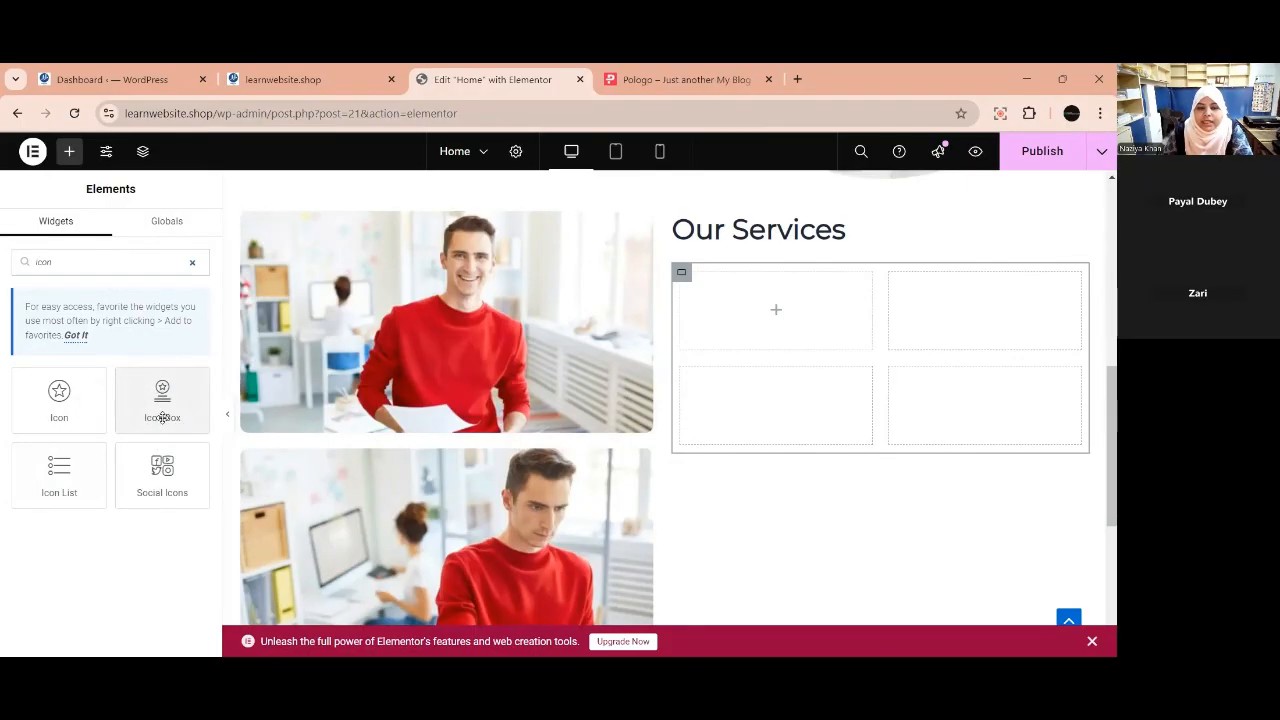
left_click_drag(155, 410, 342, 399)
left_click_drag(560, 374, 751, 331)
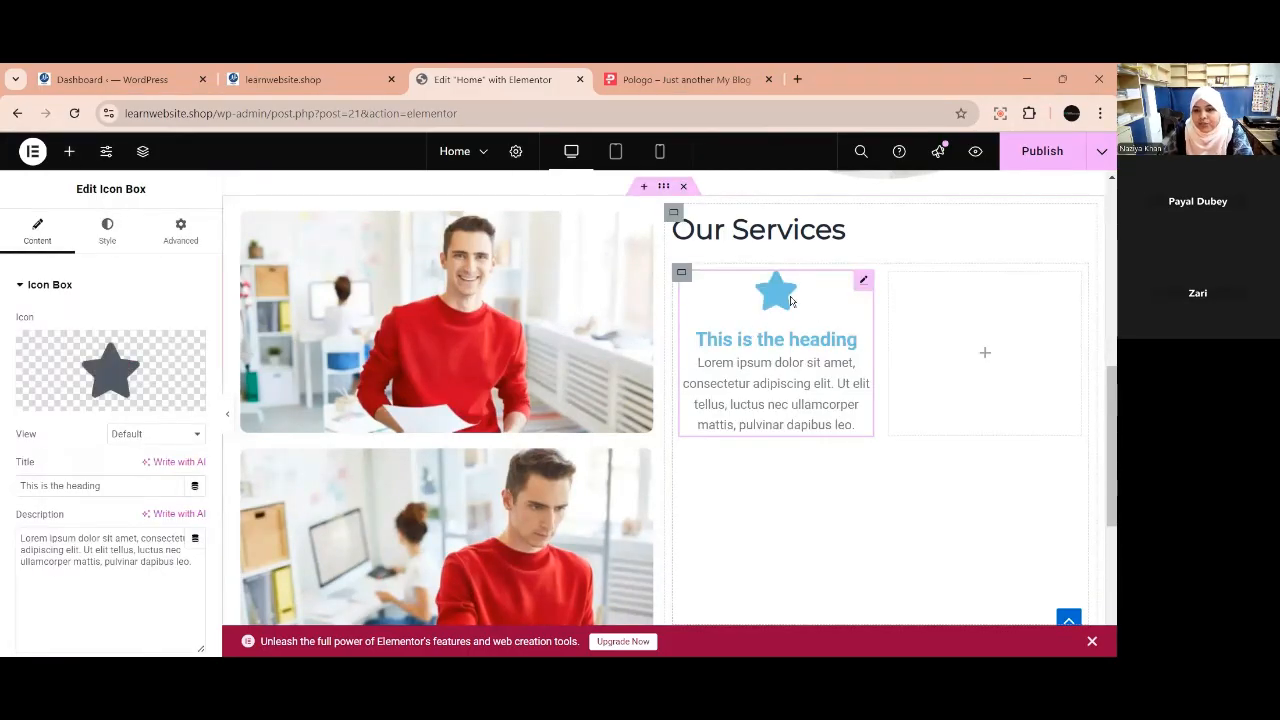
Search the icon library for "1" in all icons and in the Font Awesome Solid, Brands and Regular sets.
mouse_move(127, 371)
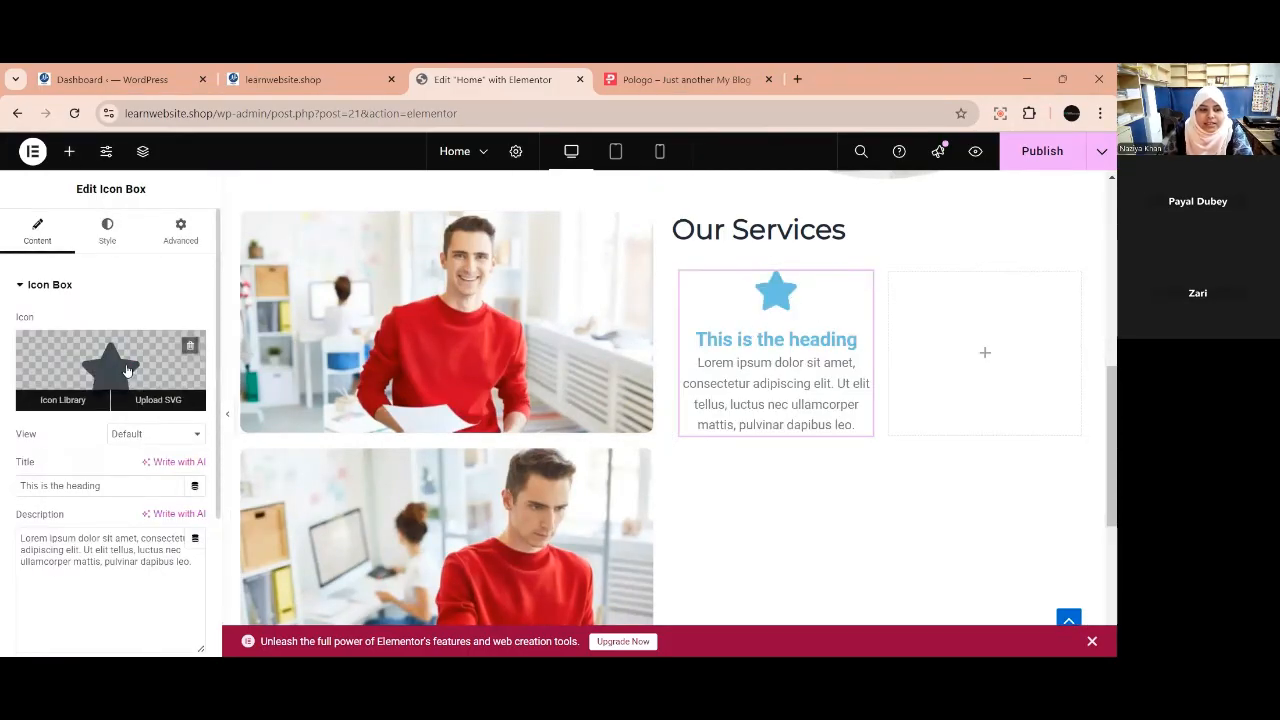
left_click(126, 371)
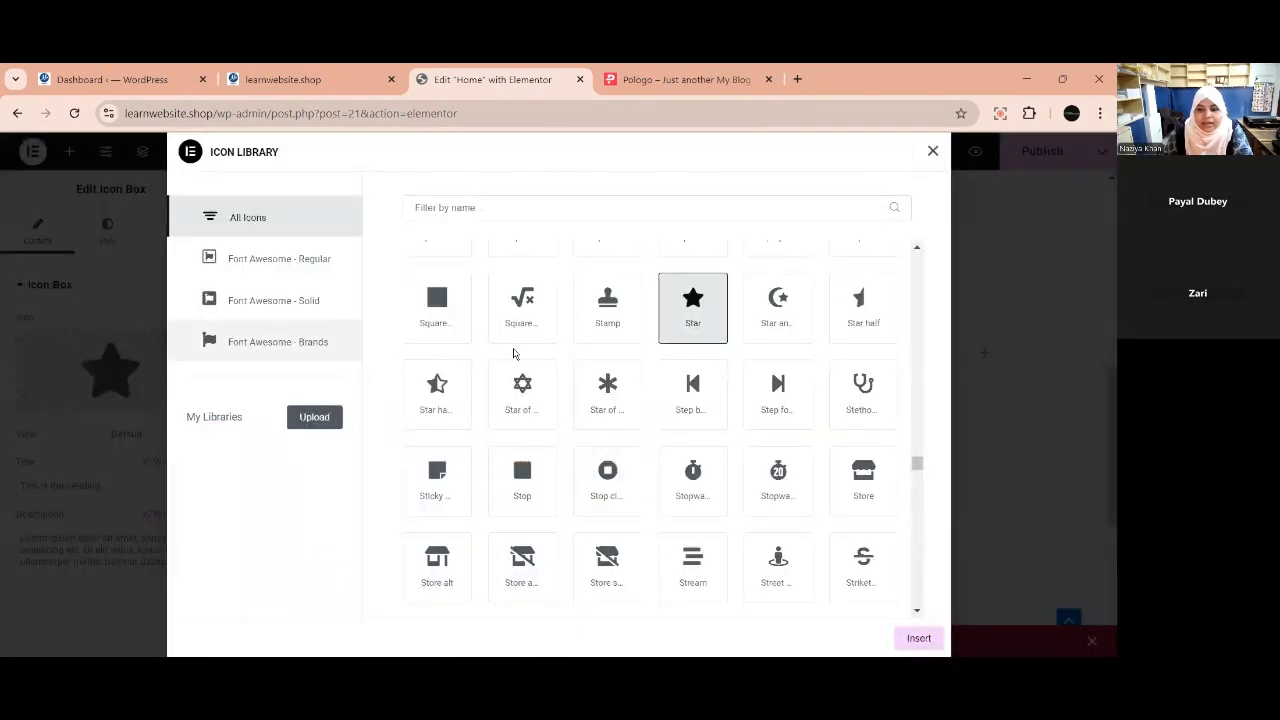
scroll(661, 442, "up", 3)
scroll(662, 442, "up", 5)
left_click(498, 200)
type("l")
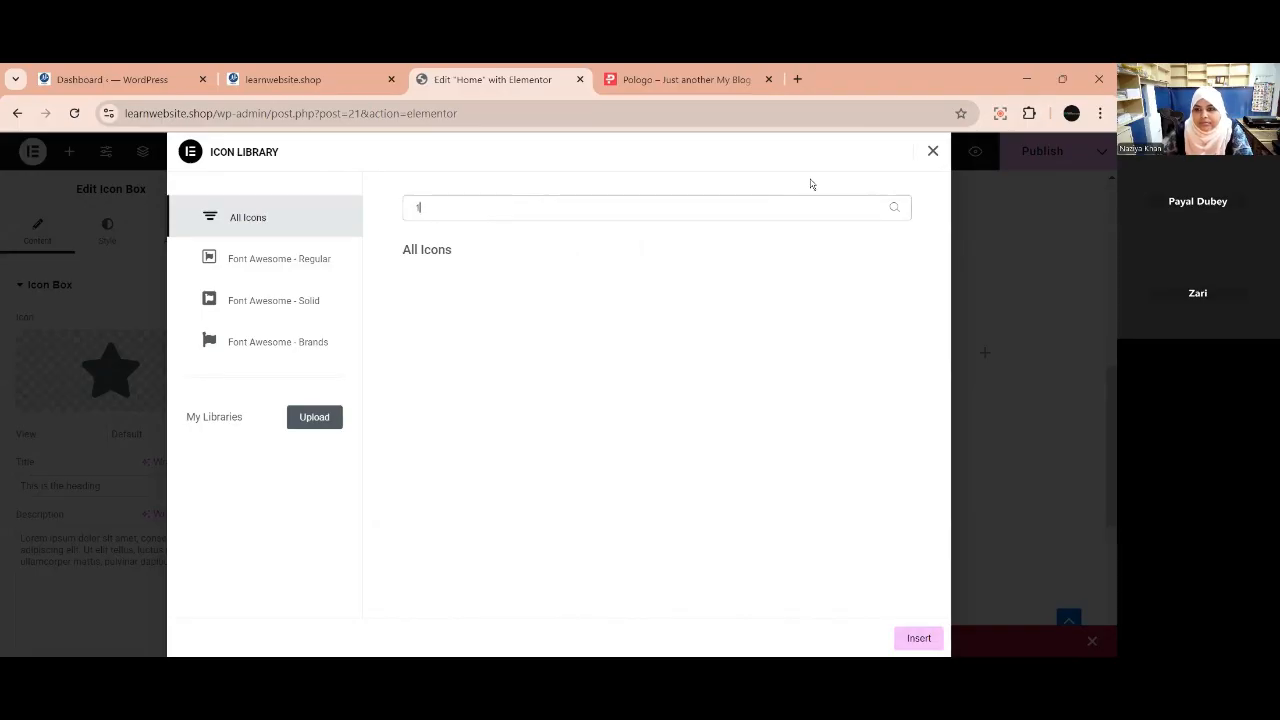
left_click(280, 314)
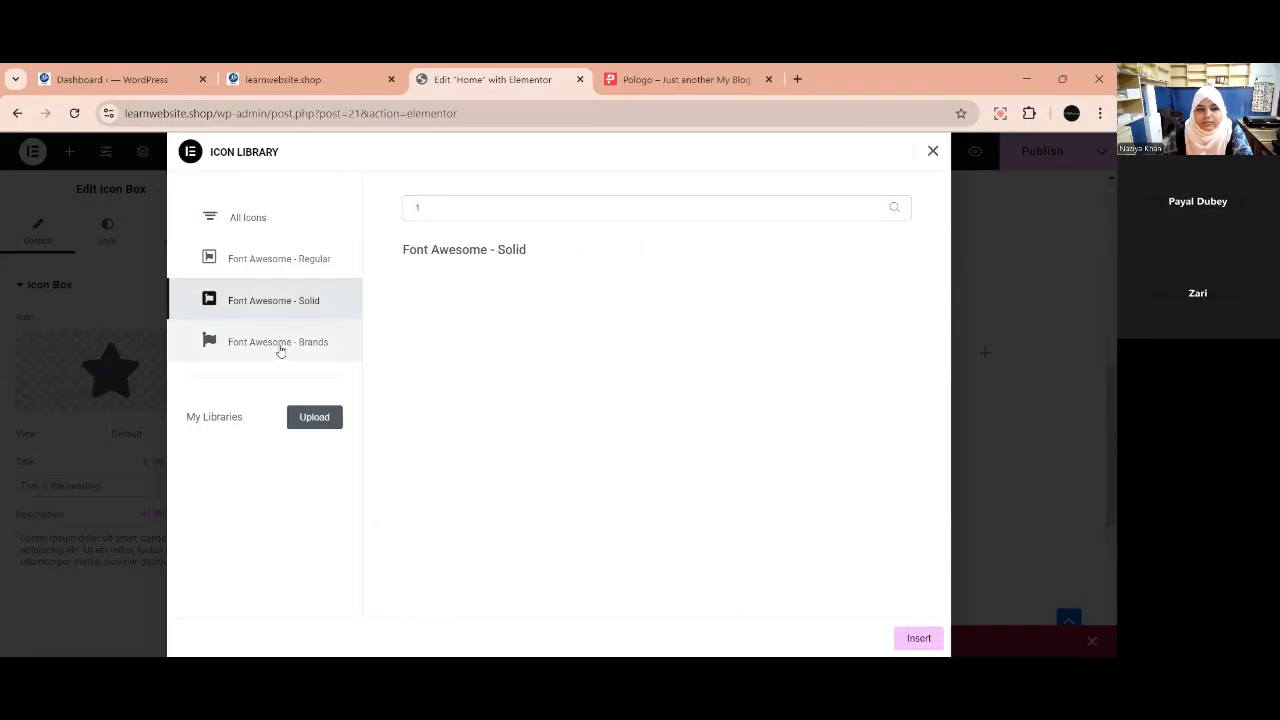
left_click(280, 347)
left_click(288, 256)
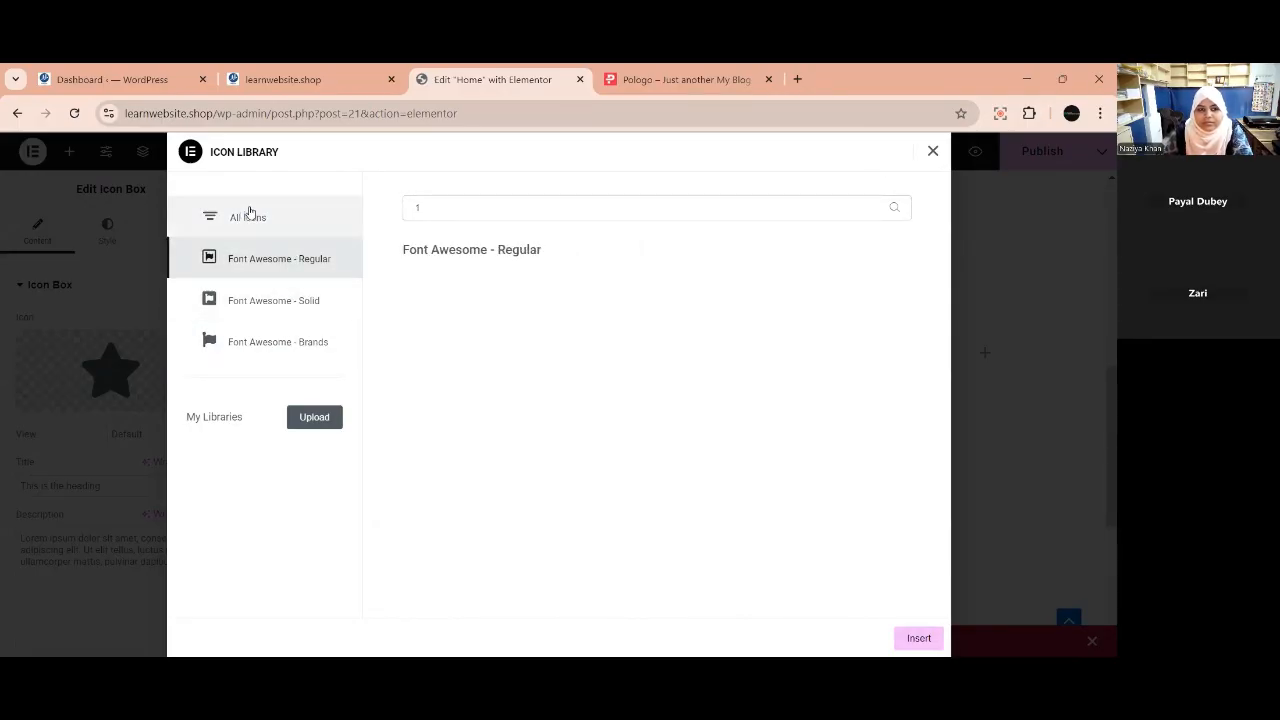
left_click(250, 214)
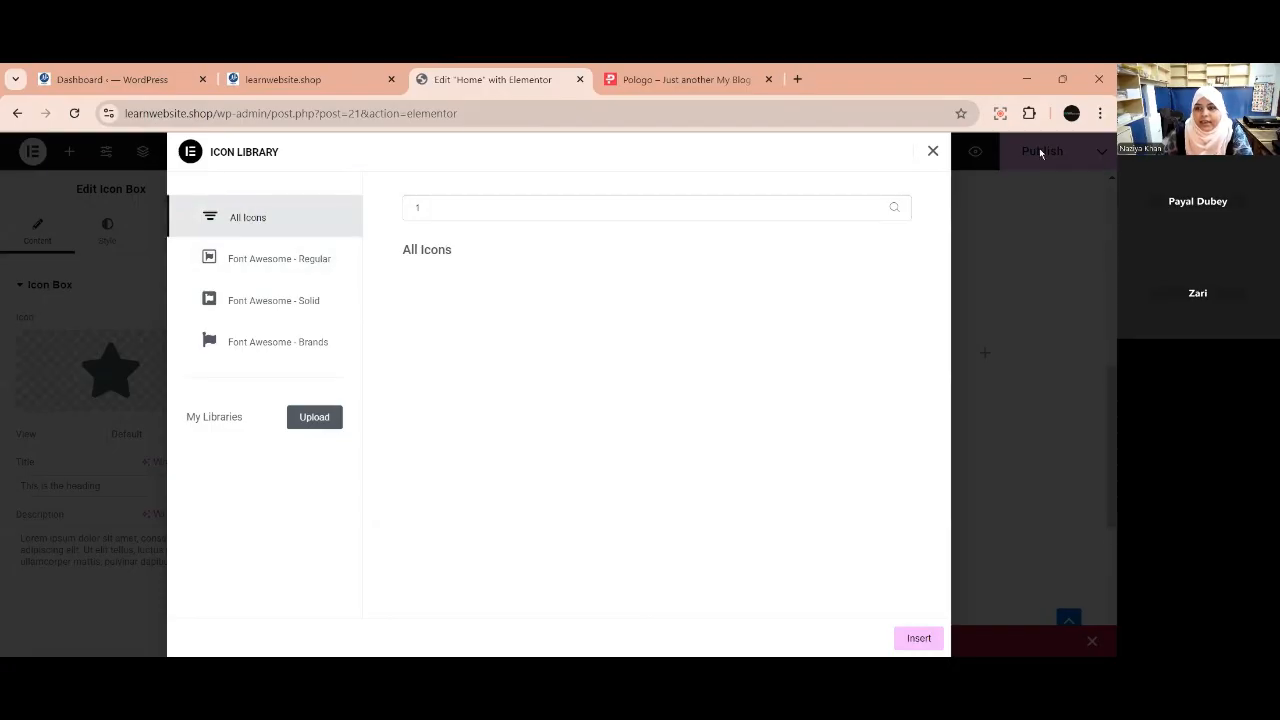
key("Escape")
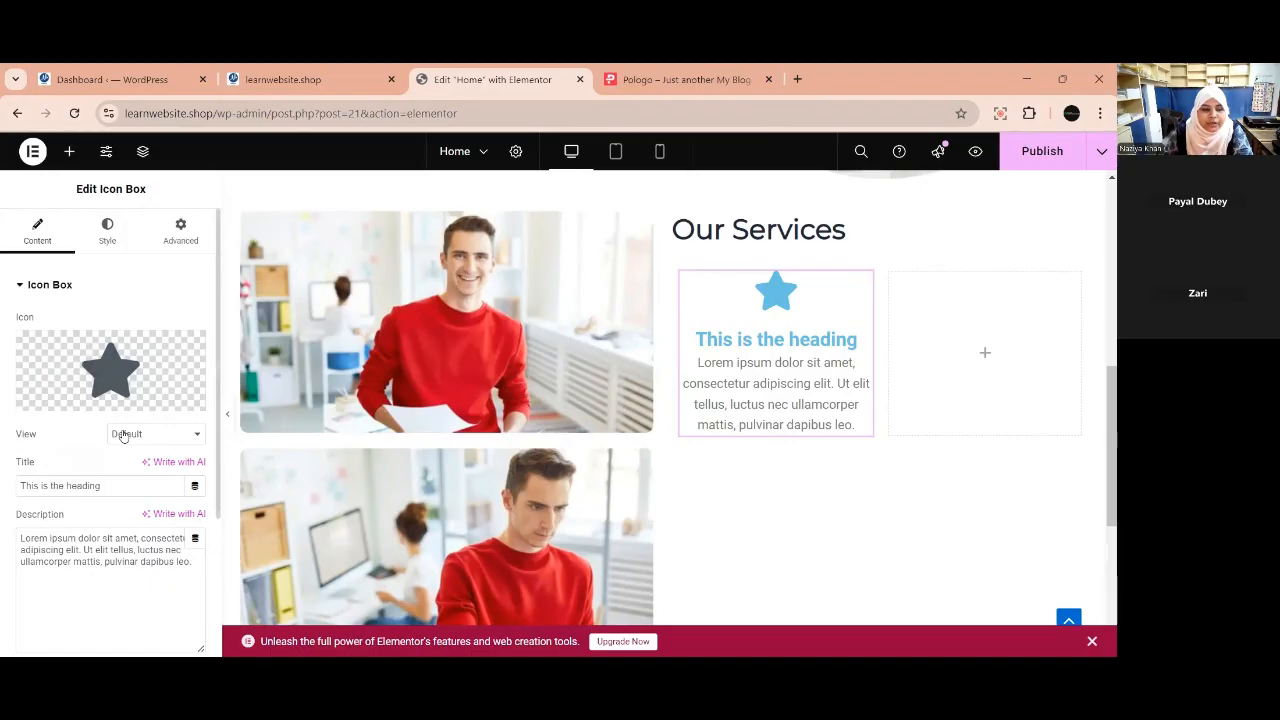
Check the icon box's content settings and the style options for its icon.
scroll(120, 563, "down", 2)
scroll(120, 563, "up", 2)
left_click(106, 248)
left_click(24, 538)
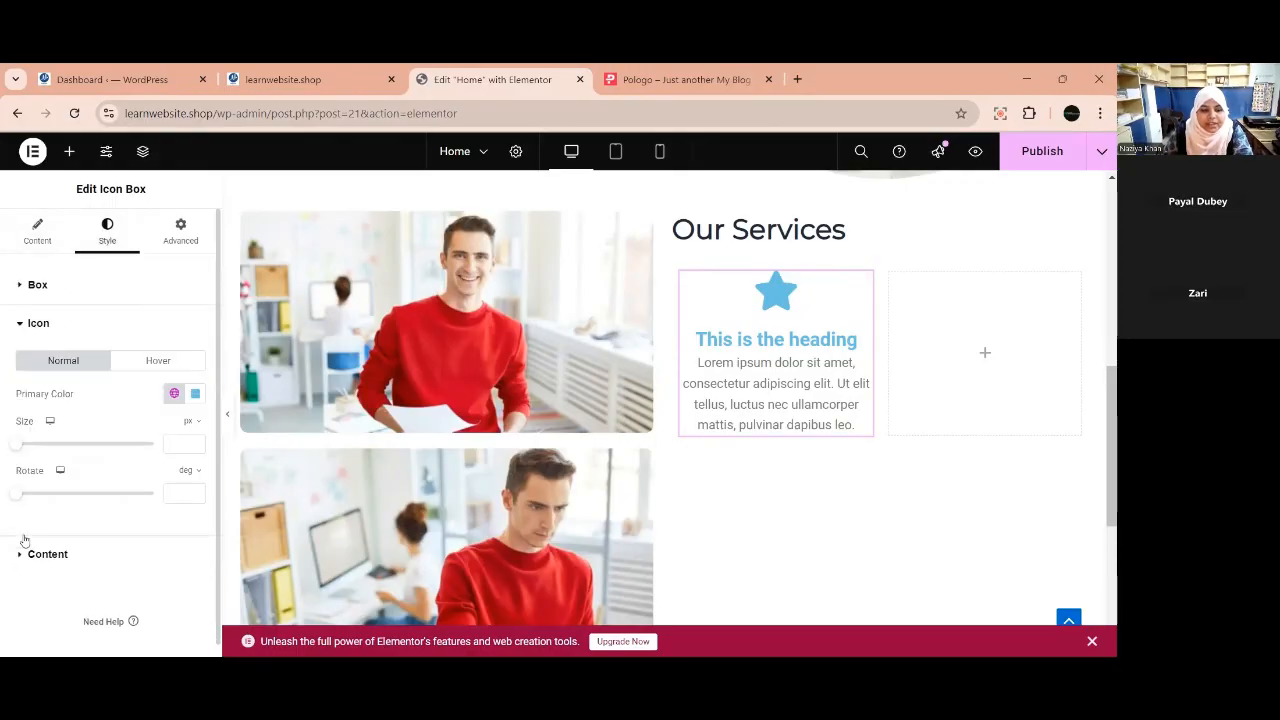
left_click(31, 328)
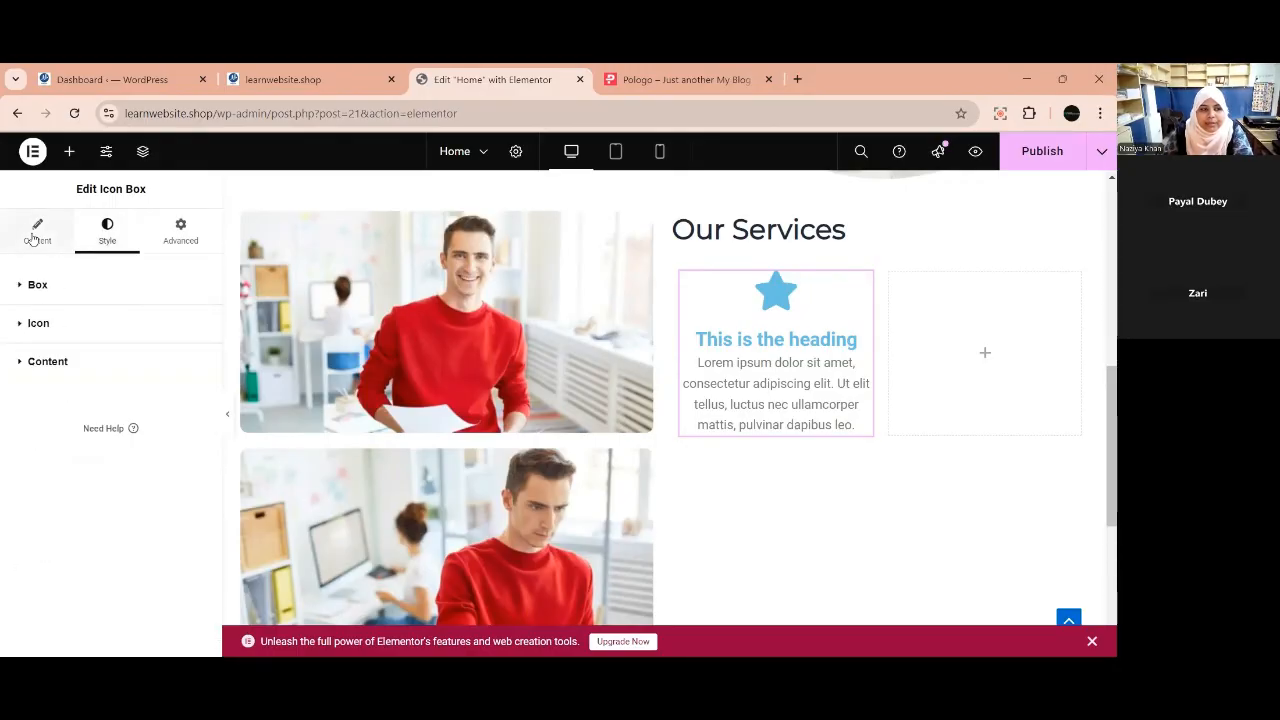
left_click(35, 232)
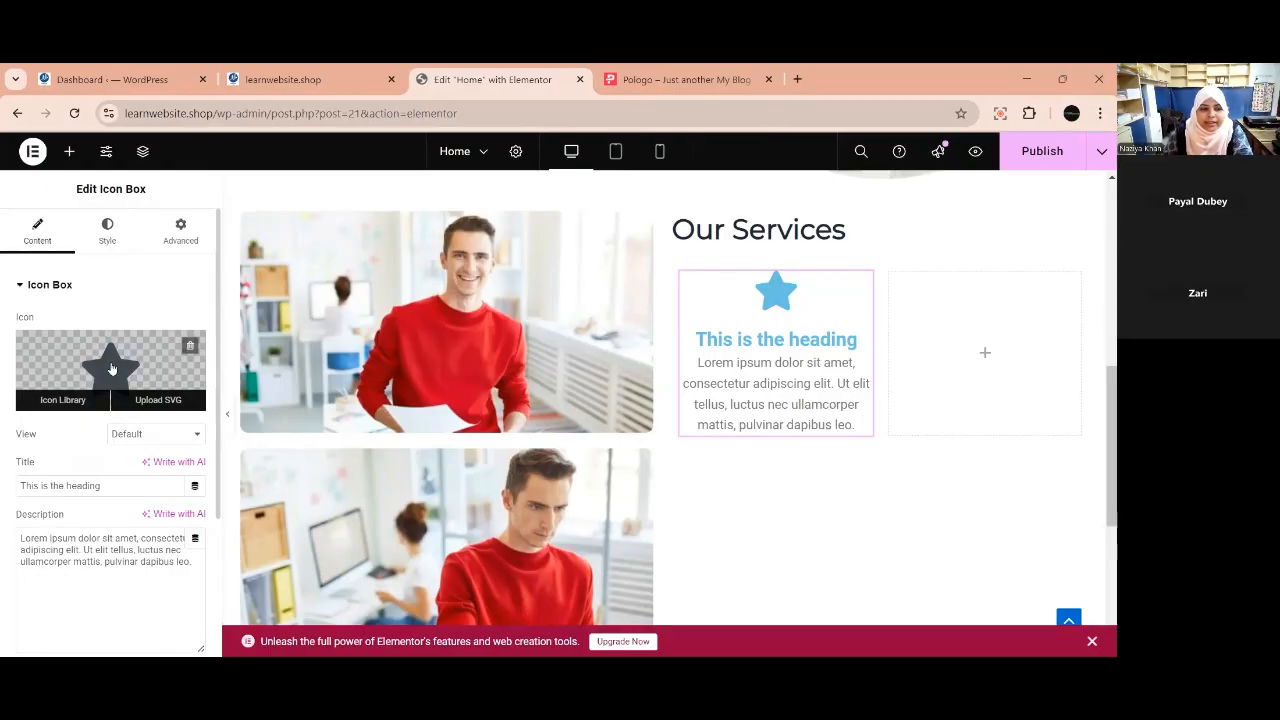
Browse all icons in the icon library for a number icon suitable for the first service item.
left_click(111, 367)
scroll(555, 466, "up", 5)
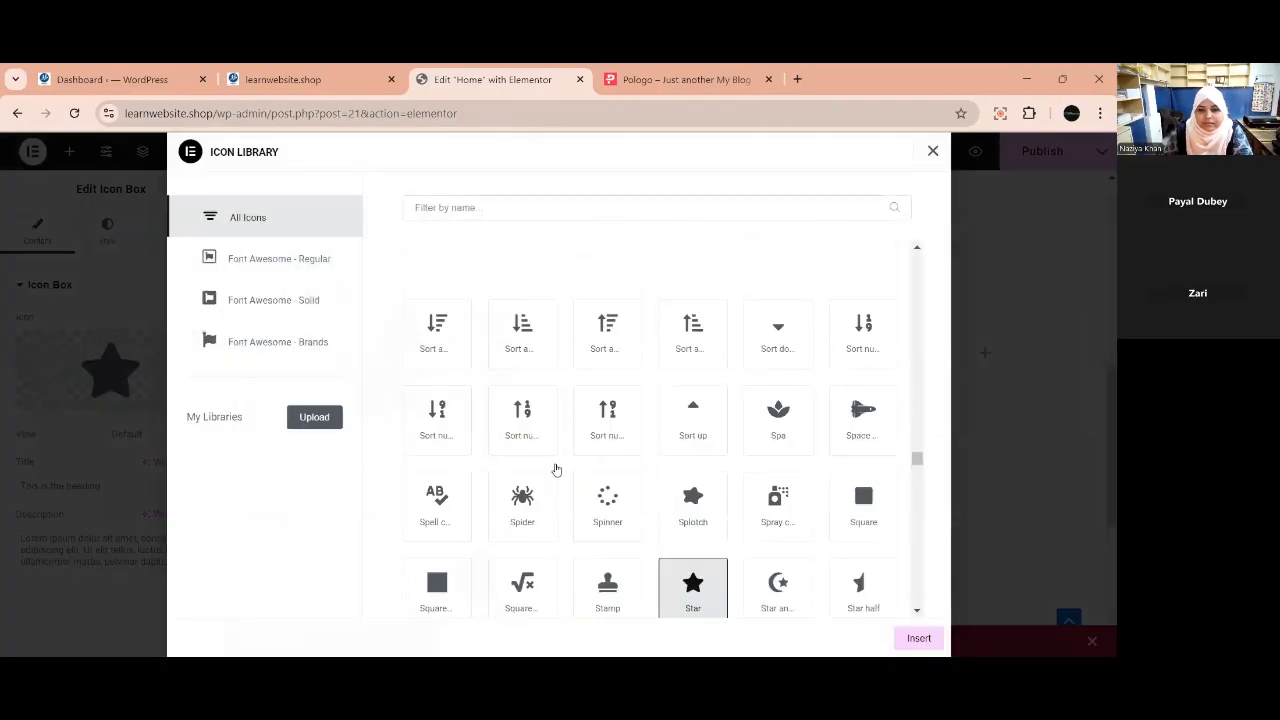
scroll(556, 469, "down", 2)
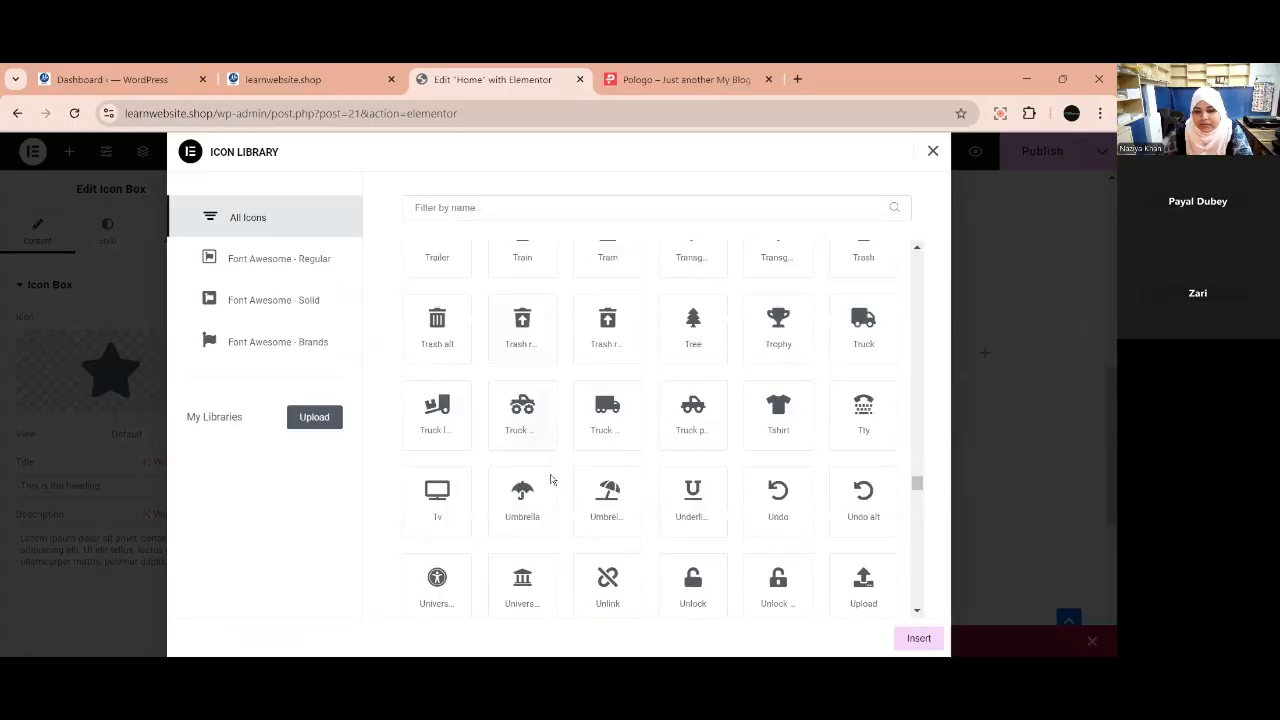
scroll(542, 474, "down", 4)
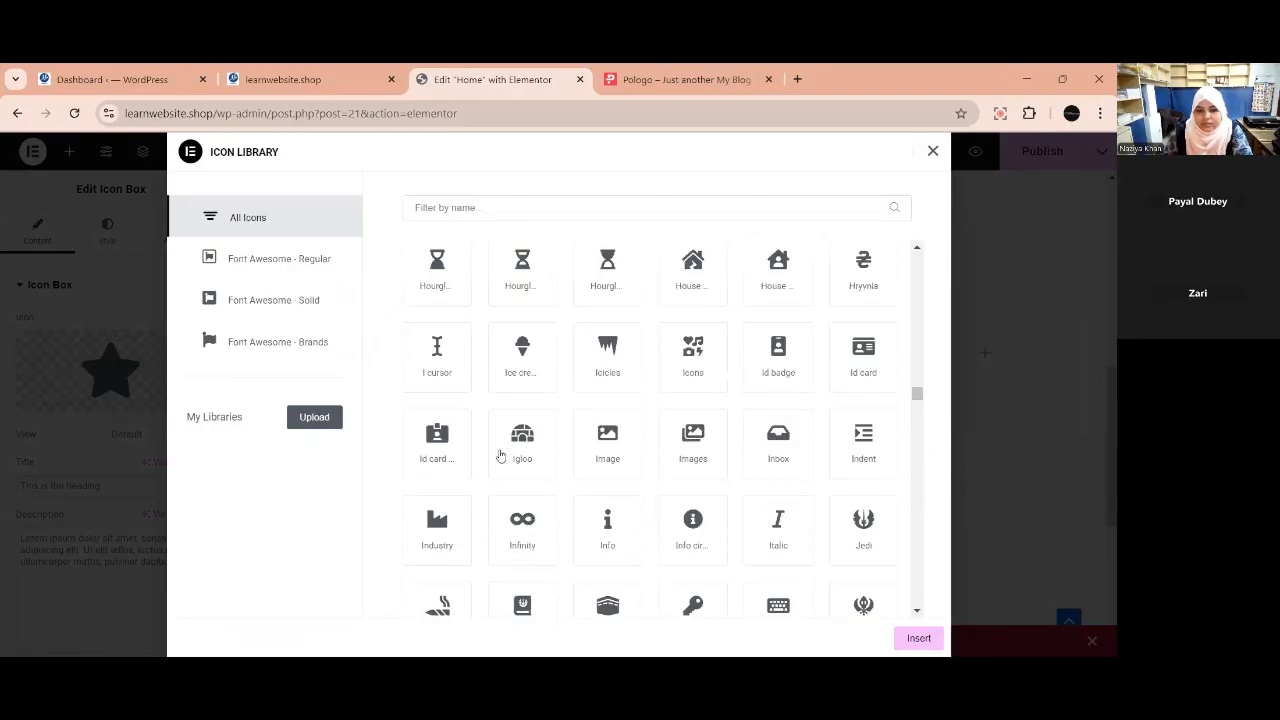
scroll(500, 455, "up", 15)
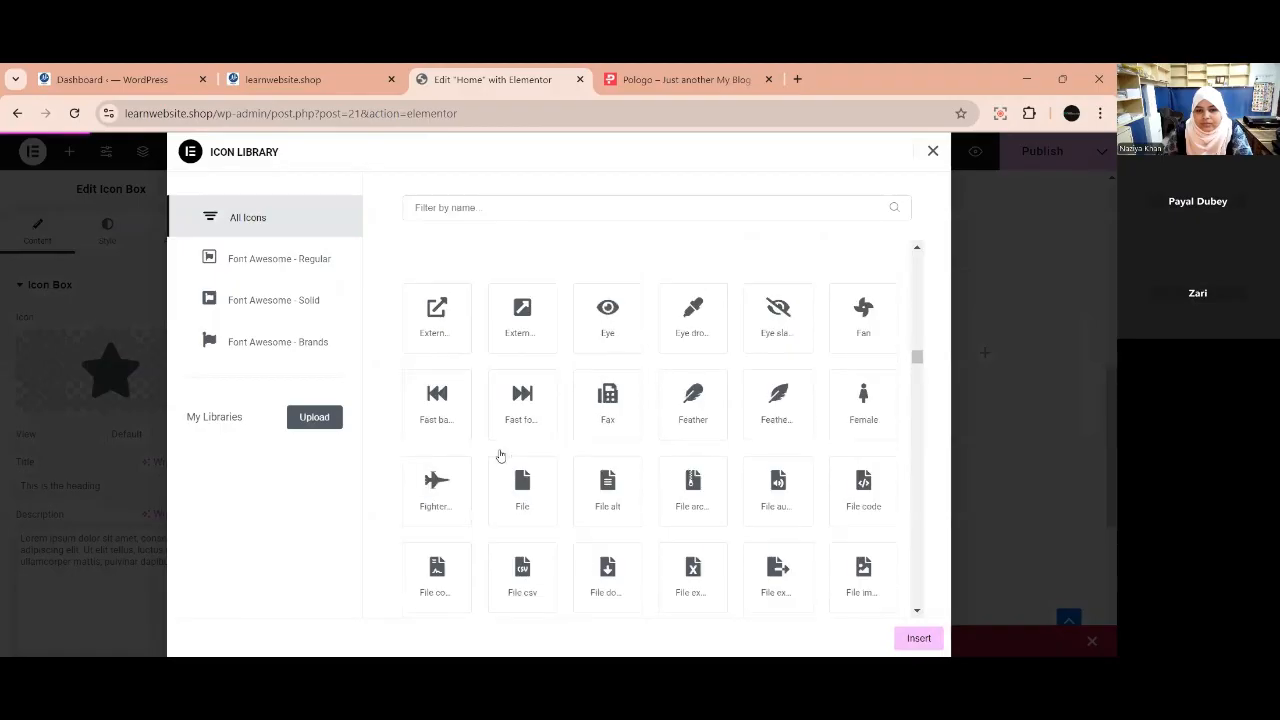
scroll(498, 456, "up", 8)
scroll(498, 455, "up", 3)
scroll(498, 455, "up", 10)
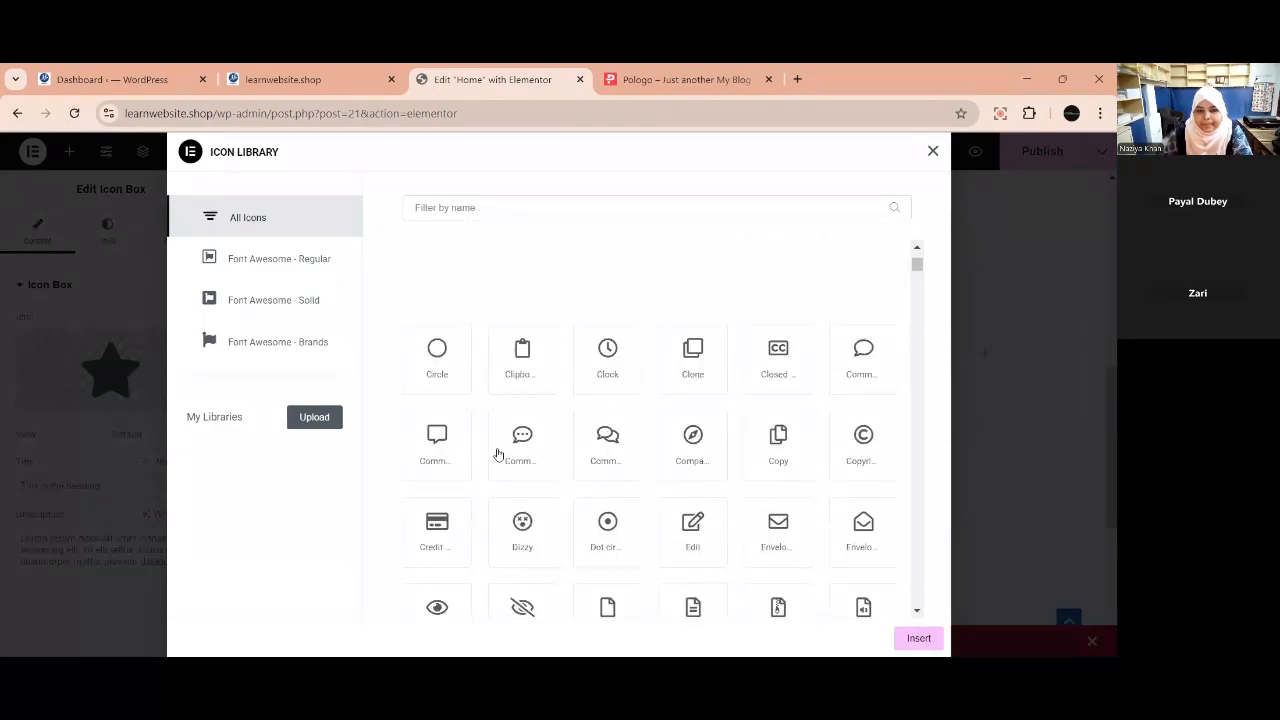
left_click(932, 151)
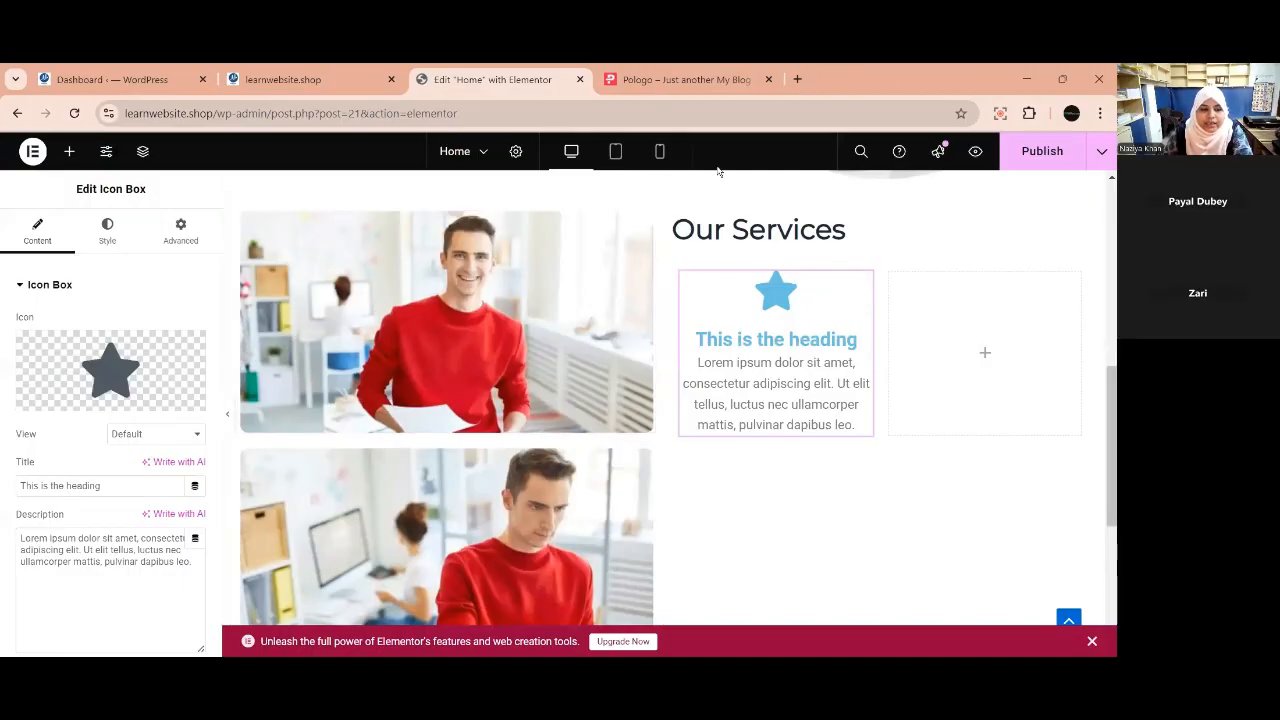
Check the icon box's View options and its advanced layout settings.
left_click(150, 435)
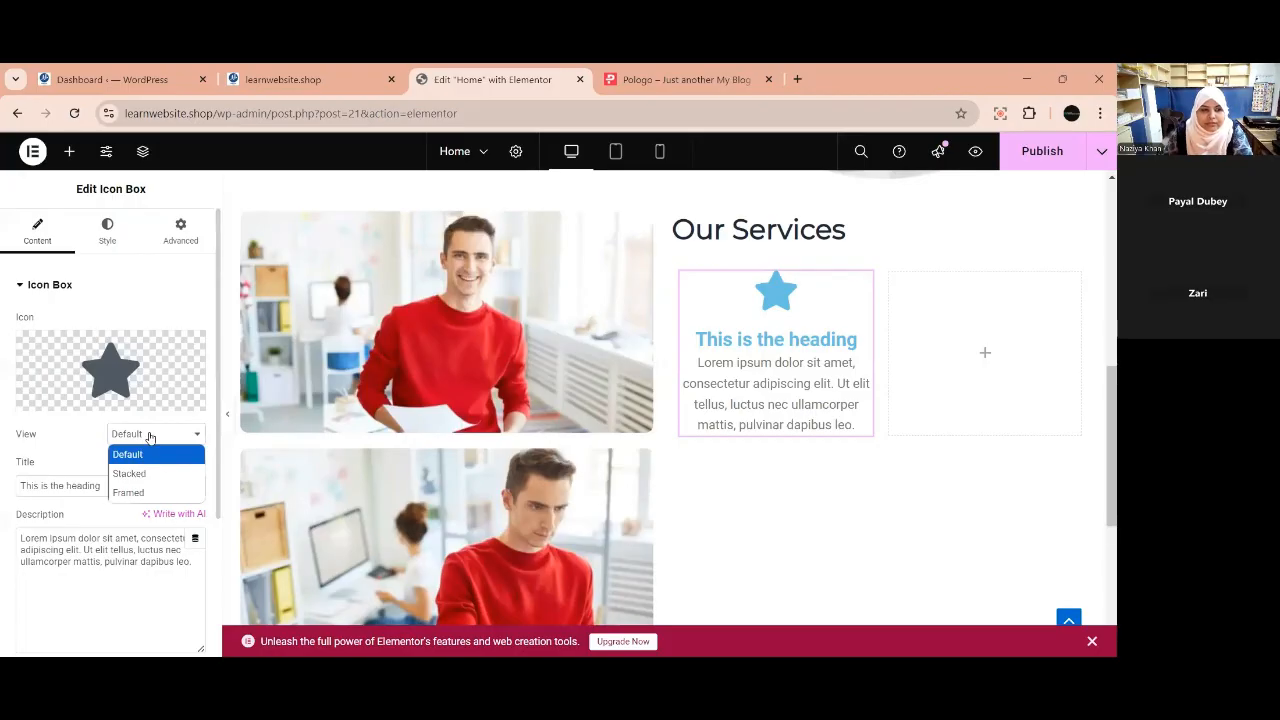
left_click(150, 435)
left_click(193, 227)
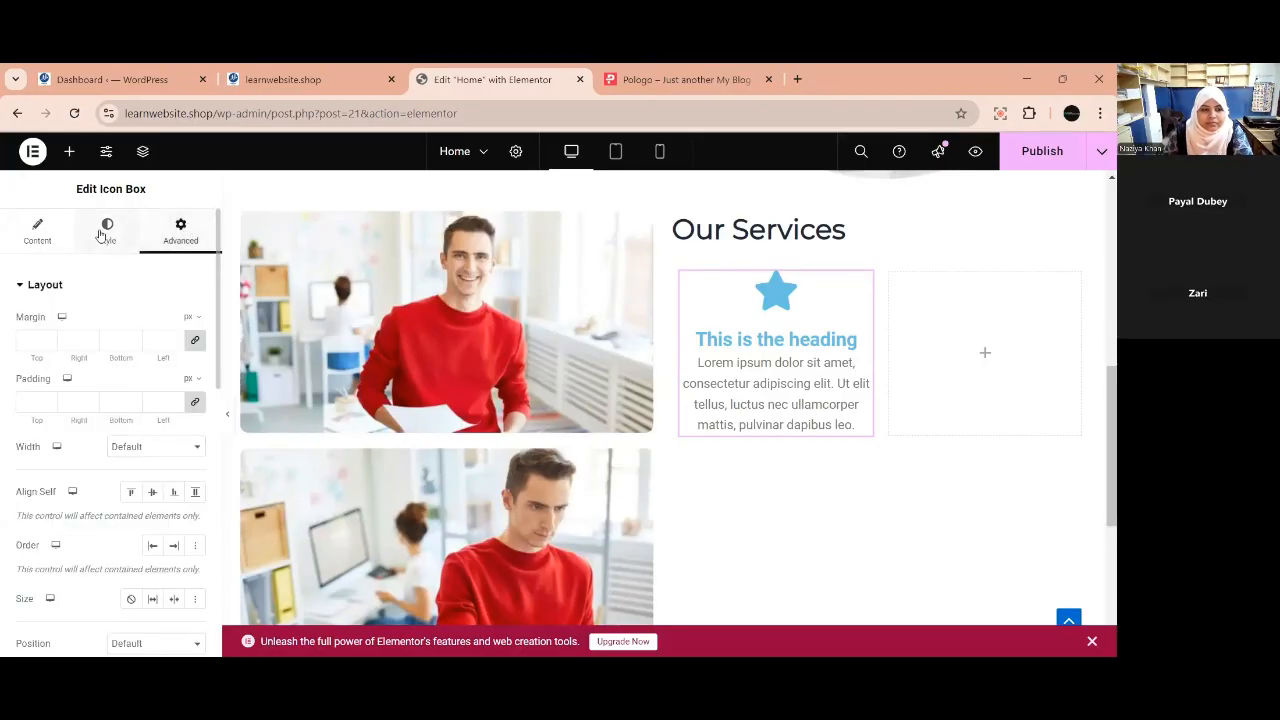
left_click(100, 232)
Browse the whole widget library for a widget suitable for the numbered service items.
left_click(70, 152)
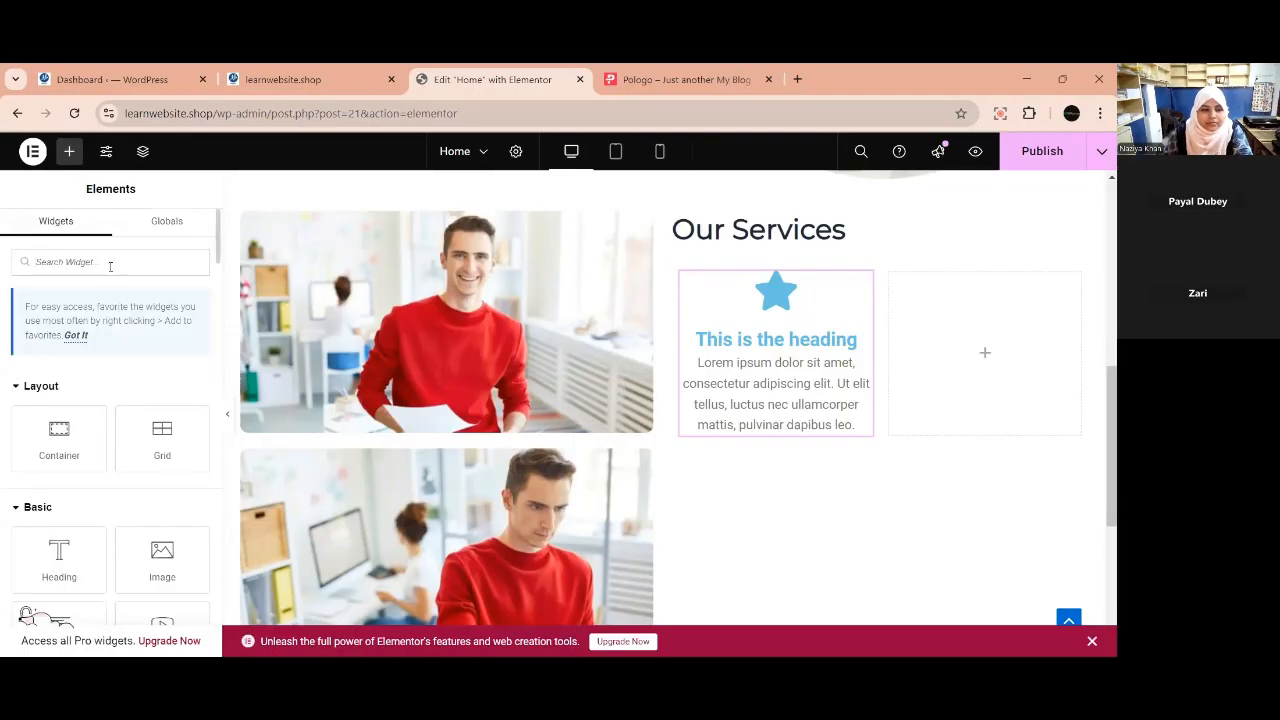
scroll(135, 532, "down", 5)
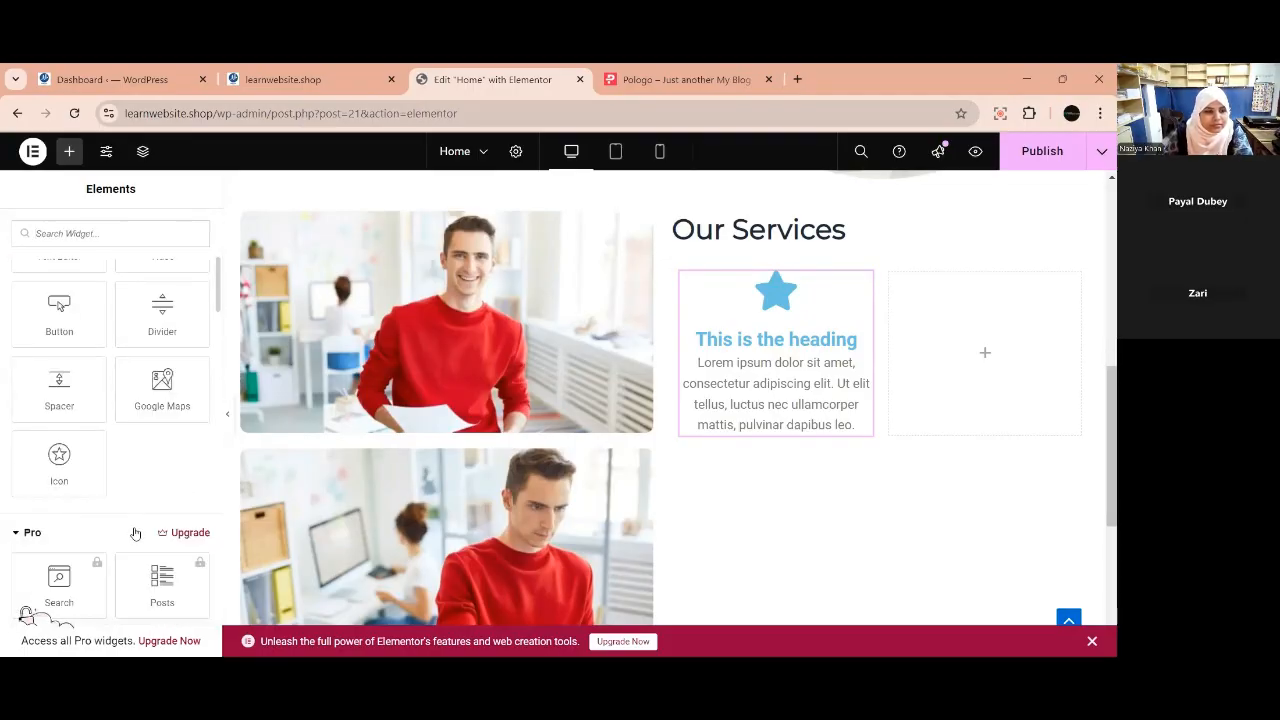
scroll(135, 530, "up", 2)
scroll(135, 528, "down", 5)
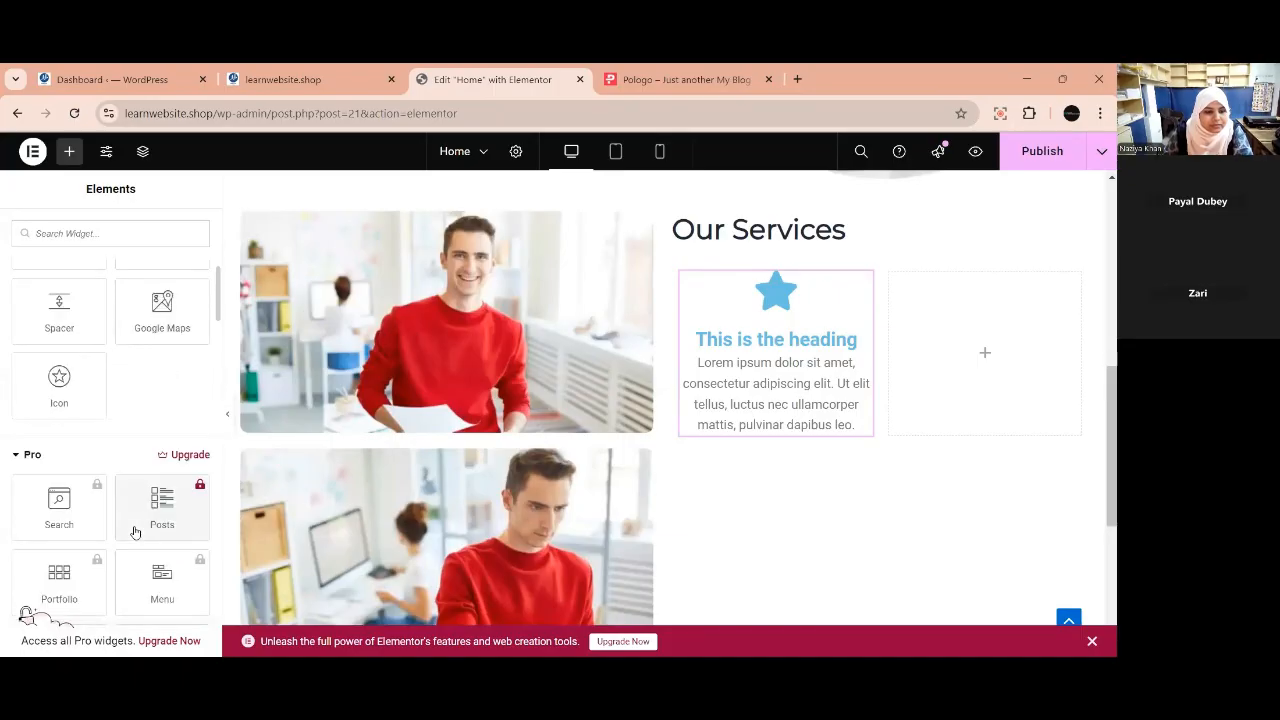
scroll(135, 532, "down", 6)
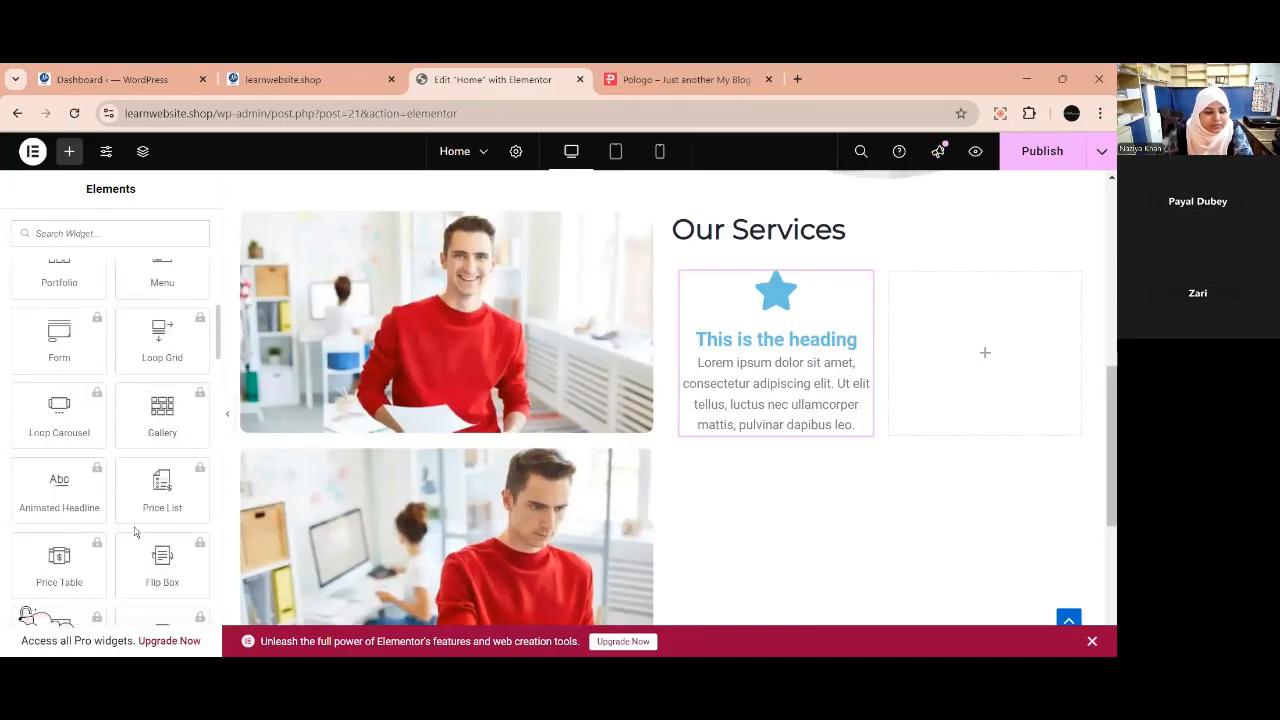
scroll(135, 532, "down", 8)
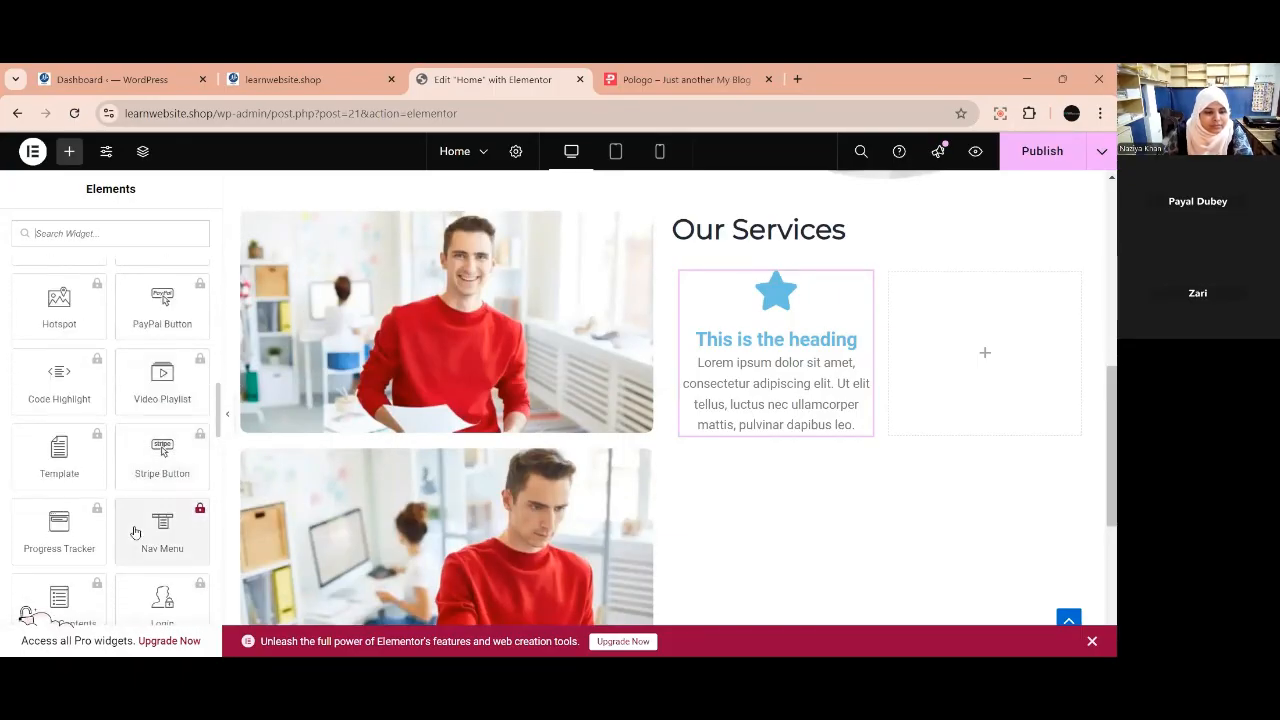
scroll(134, 527, "down", 3)
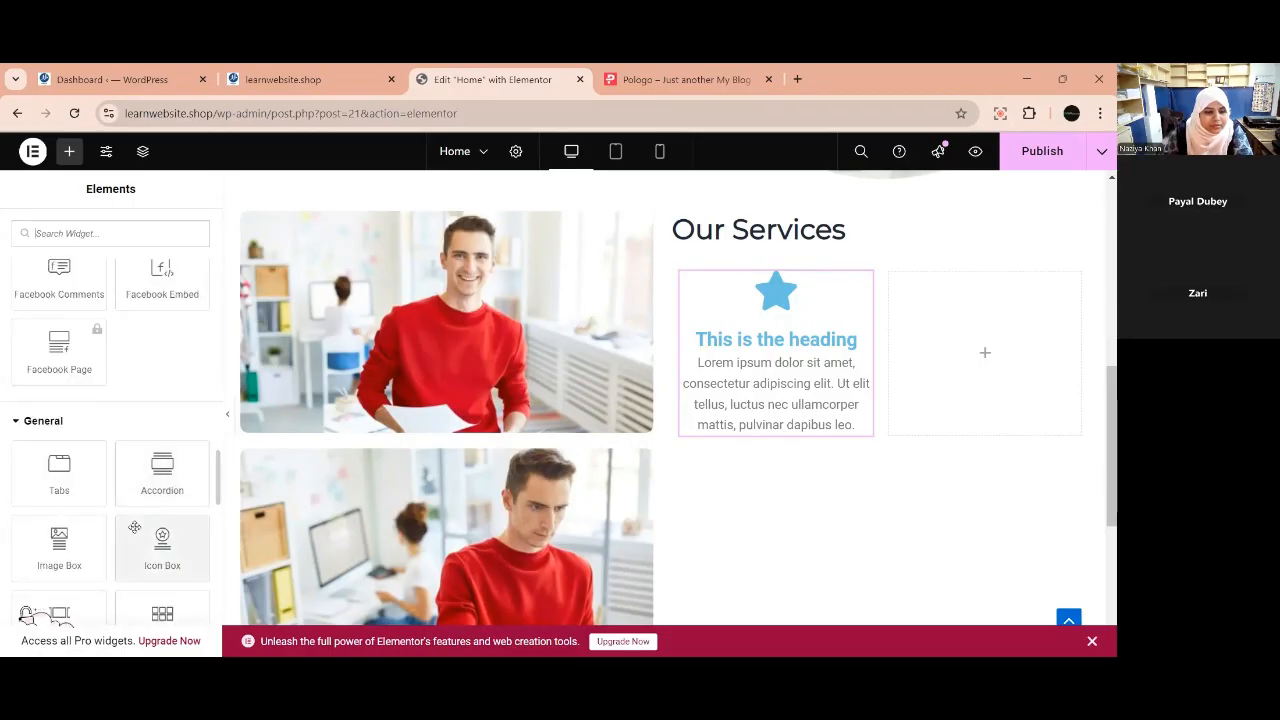
scroll(134, 527, "down", 3)
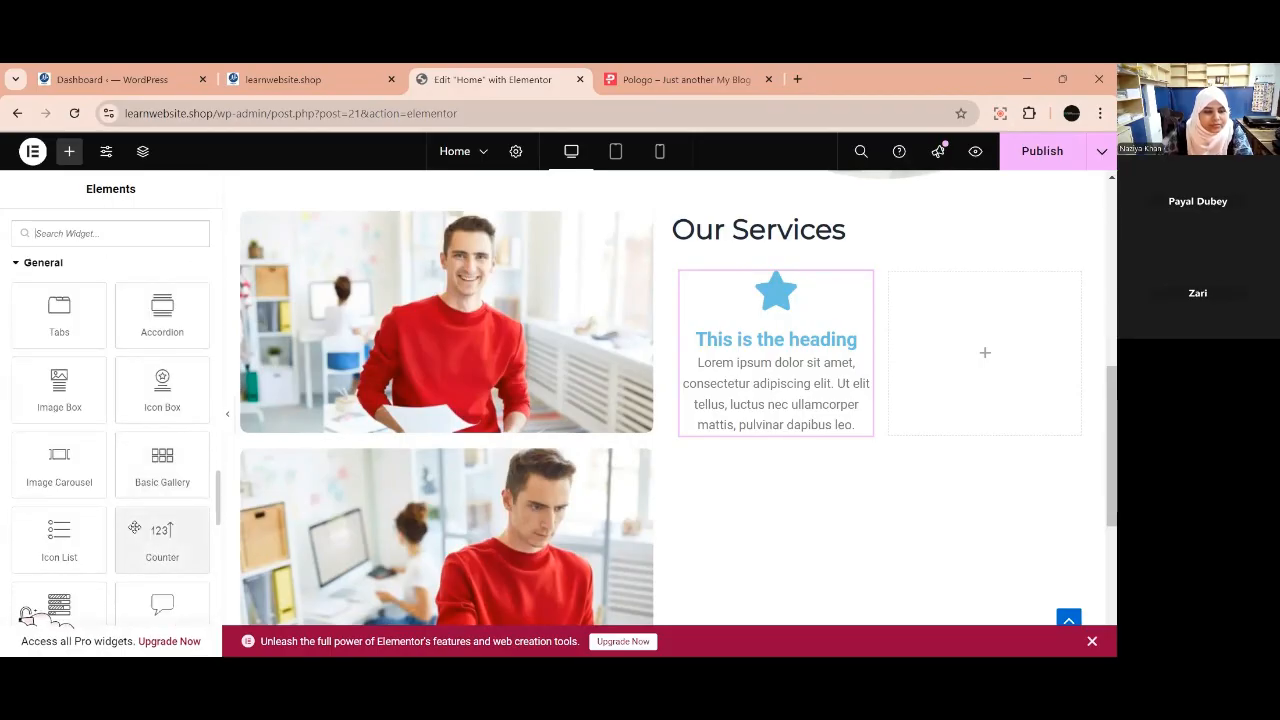
scroll(139, 531, "down", 6)
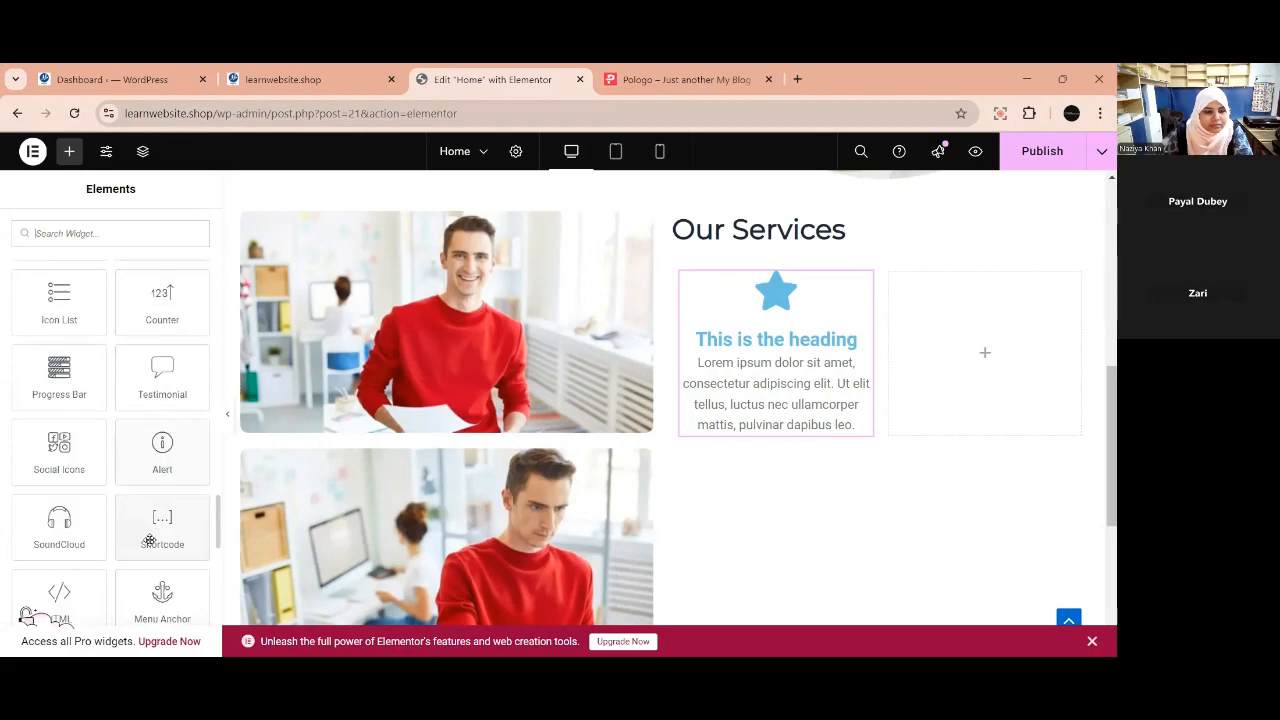
scroll(149, 540, "down", 6)
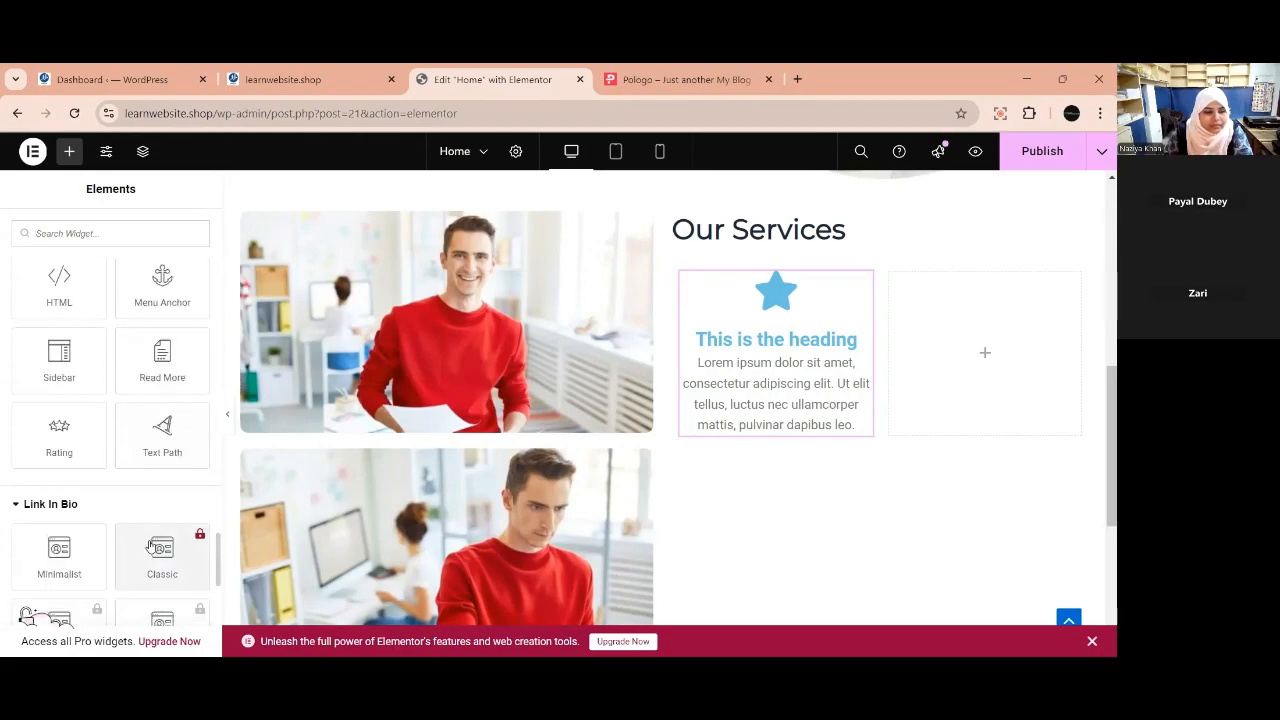
scroll(150, 545, "down", 6)
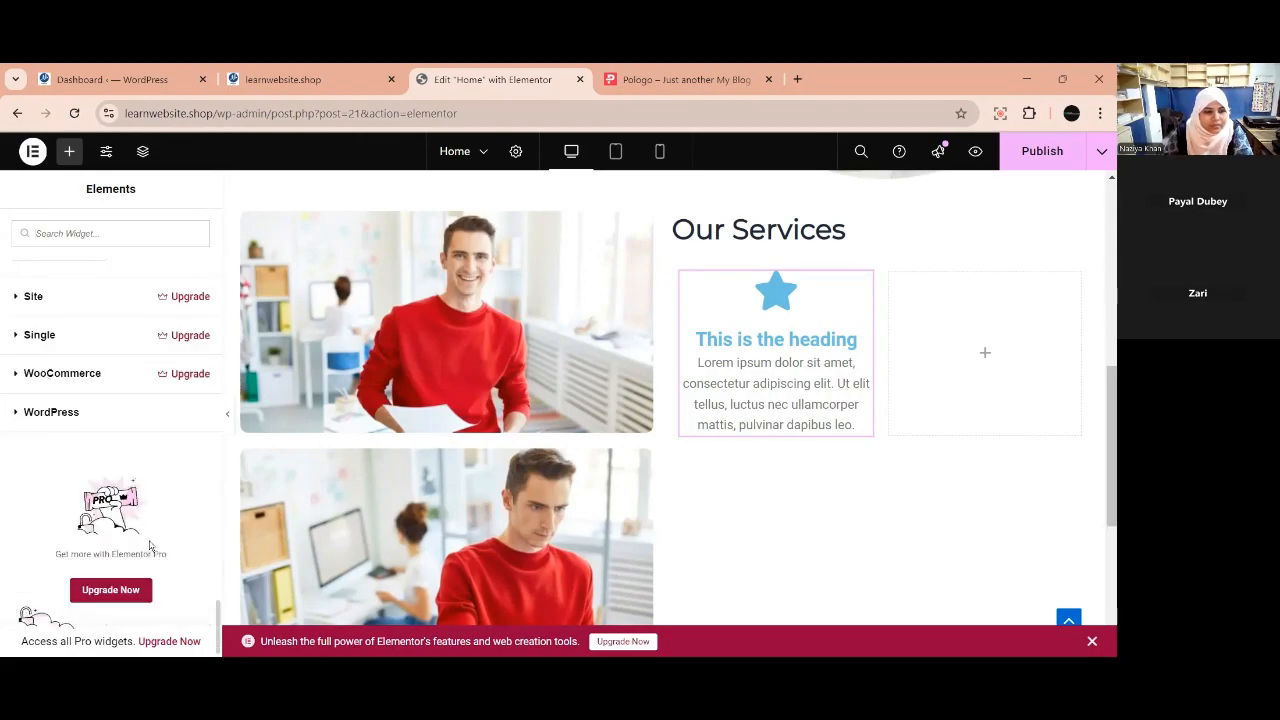
scroll(150, 545, "up", 12)
scroll(150, 545, "up", 10)
scroll(103, 426, "up", 6)
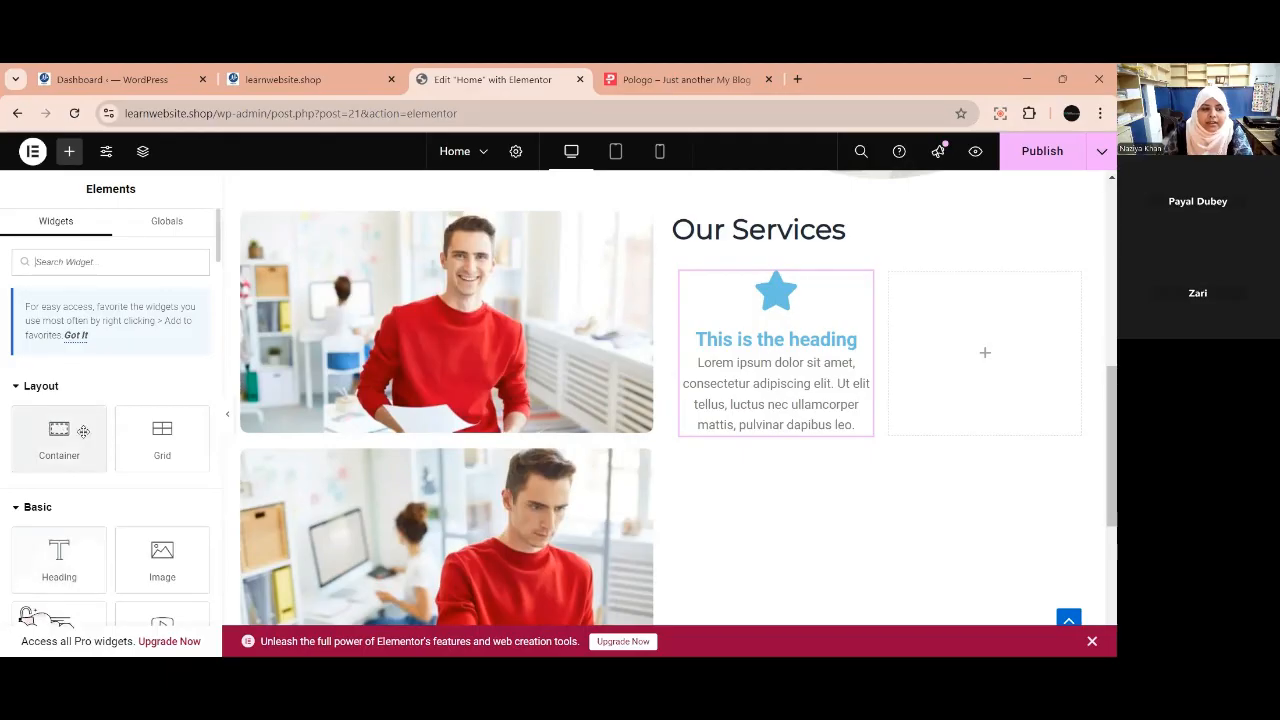
Check the icon box's View options and reopen the icon library for its star icon.
left_click(749, 322)
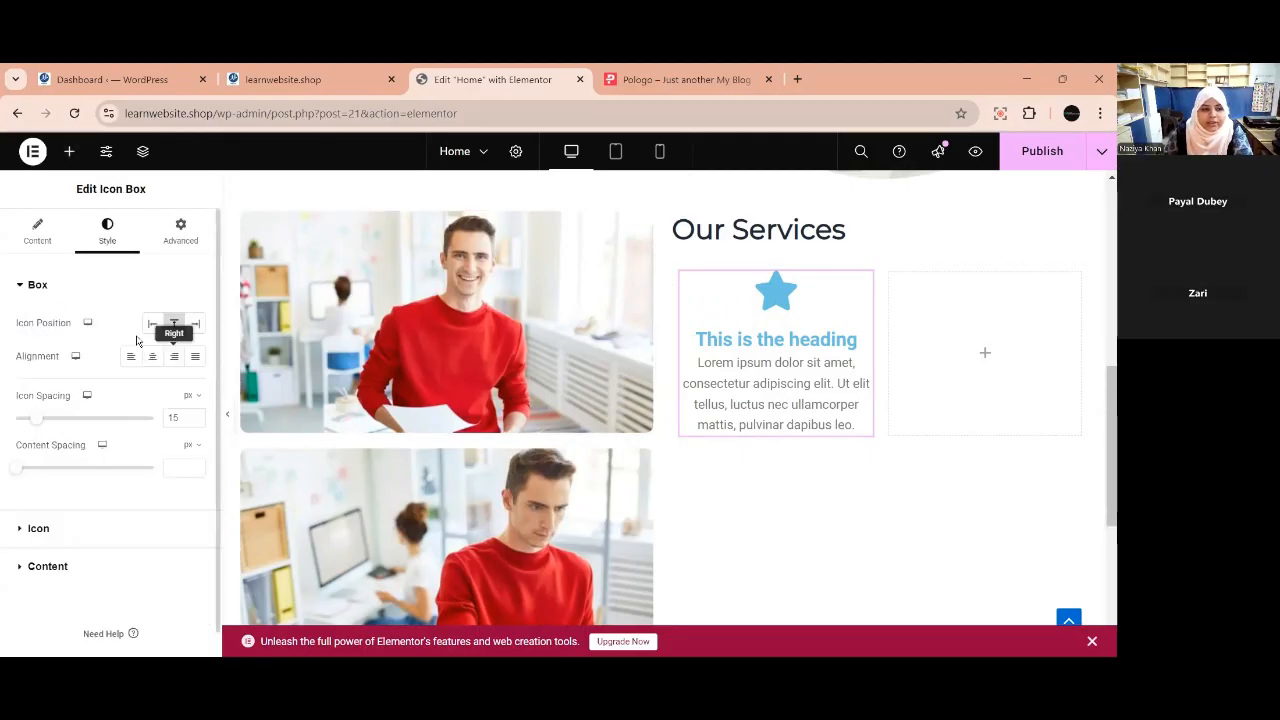
left_click(32, 238)
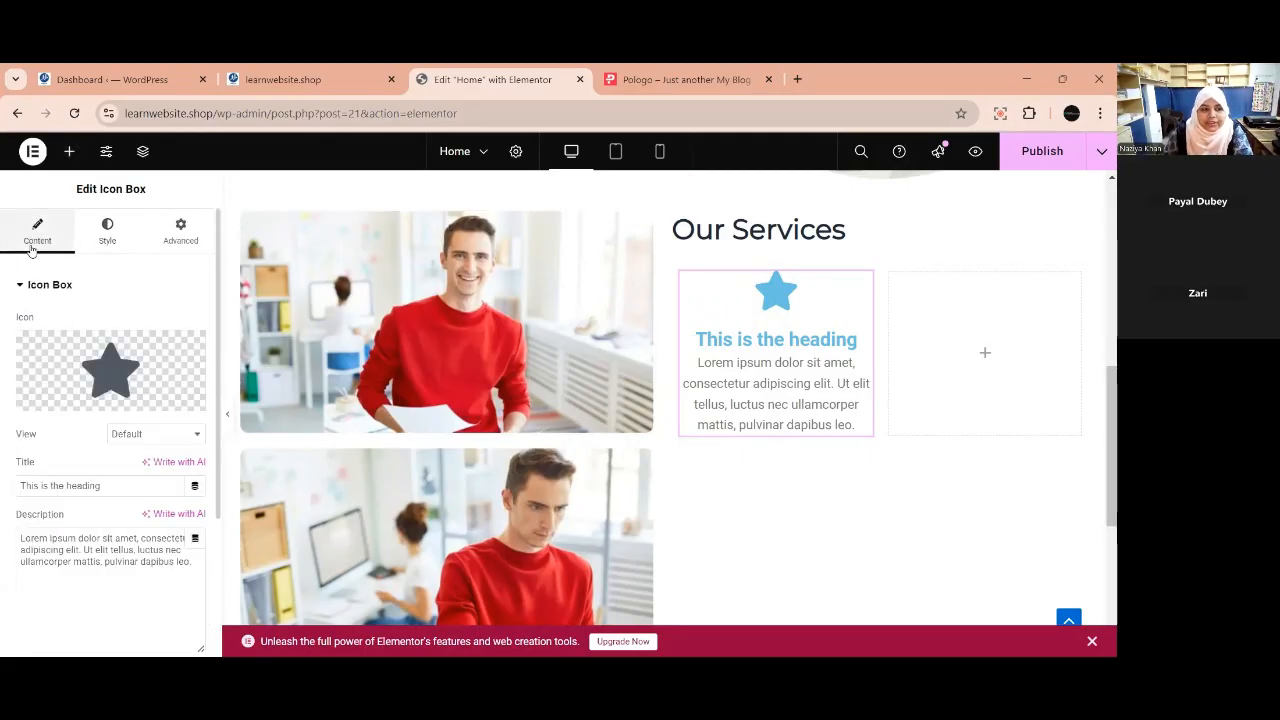
left_click(141, 440)
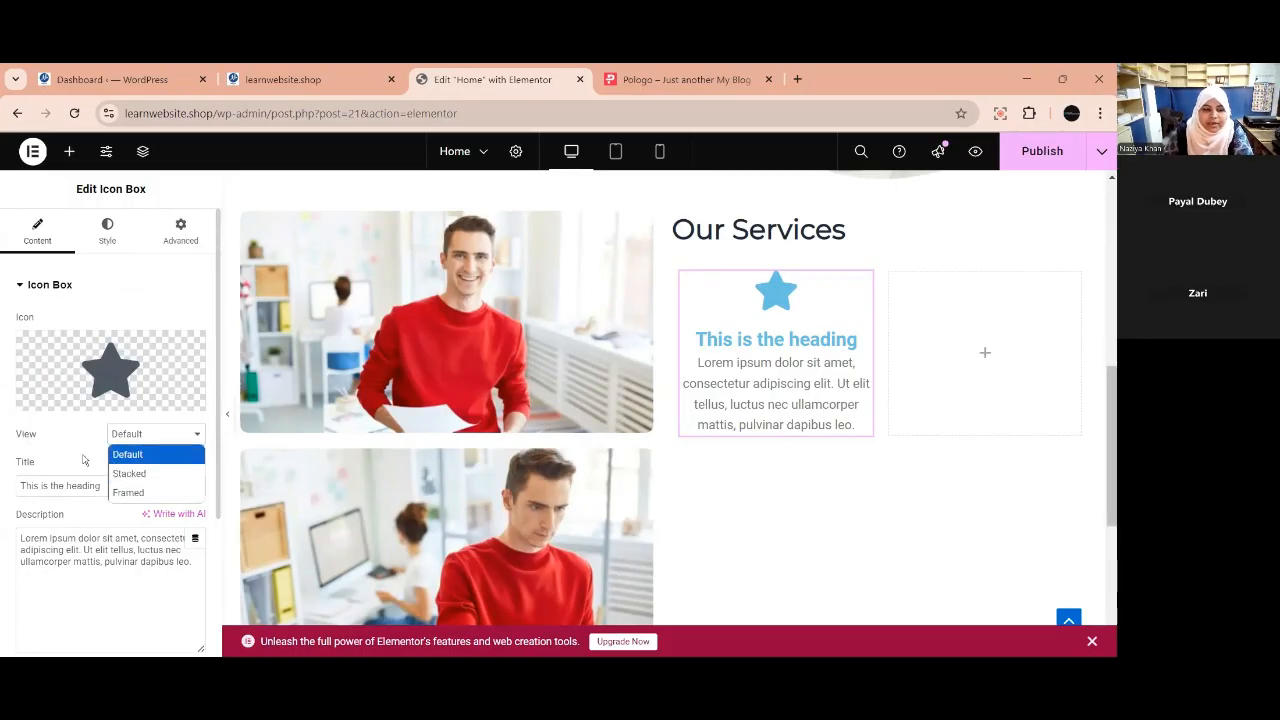
left_click(128, 433)
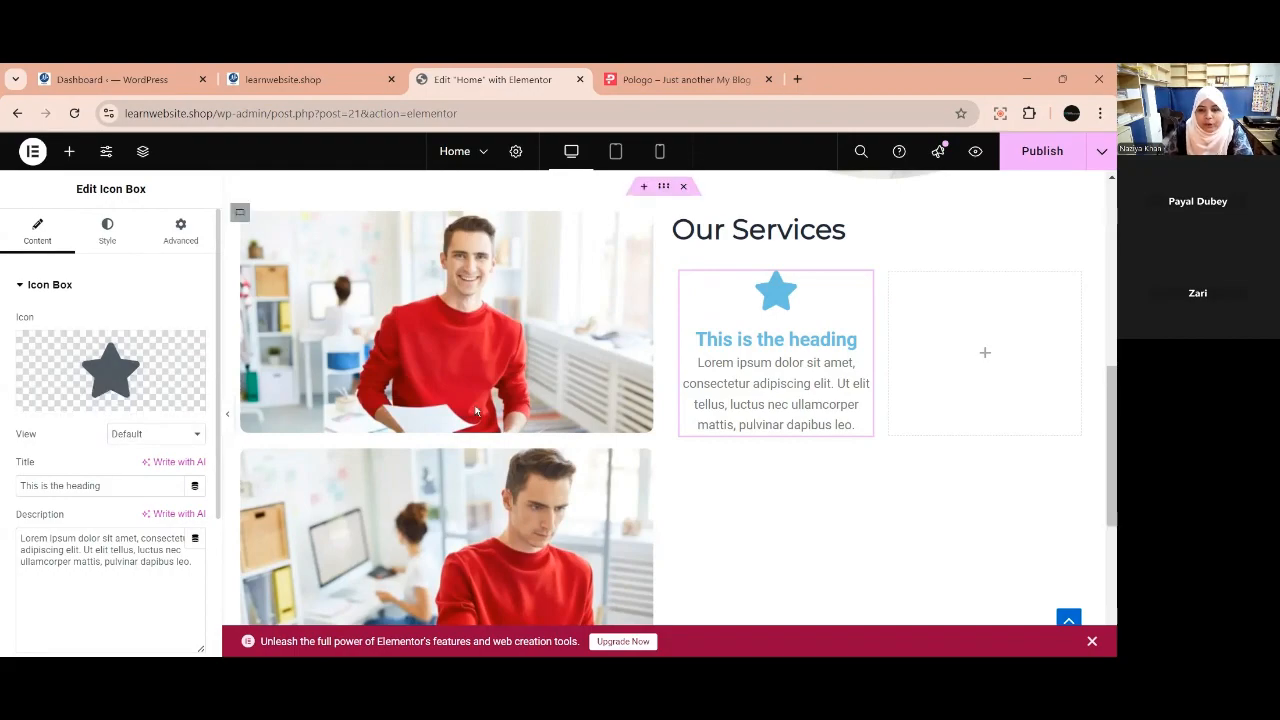
mouse_move(121, 399)
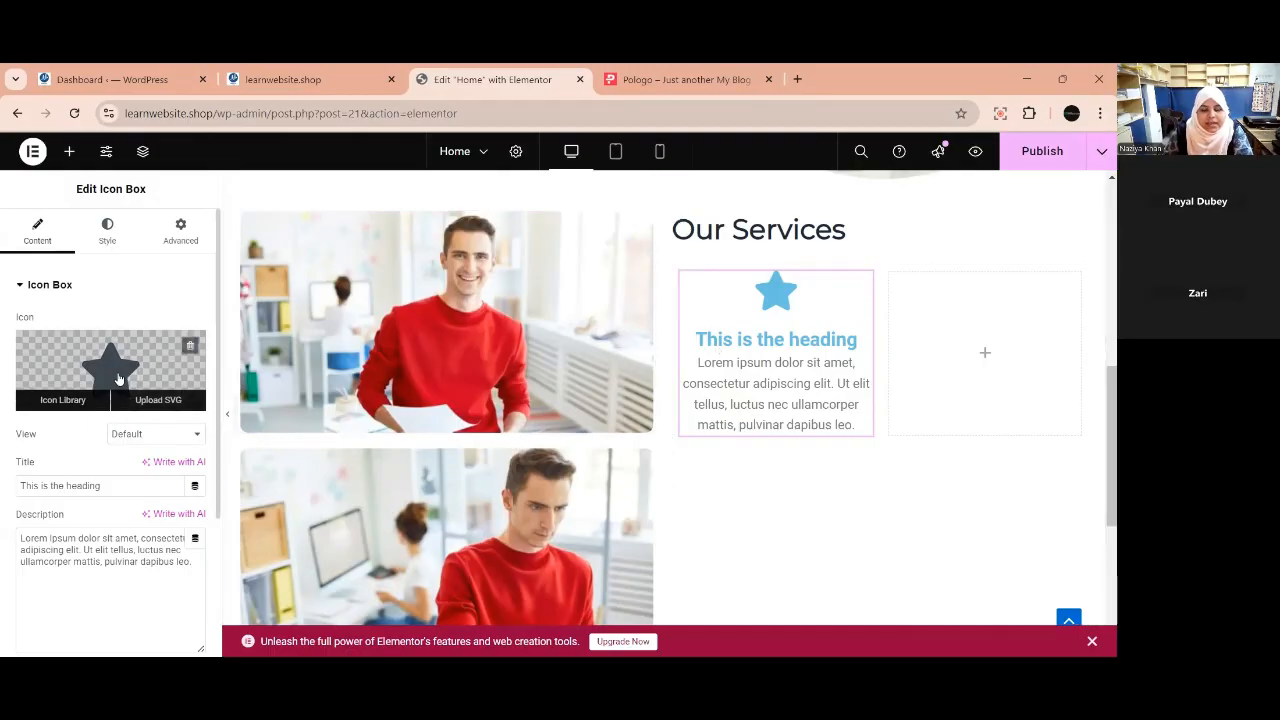
left_click(122, 358)
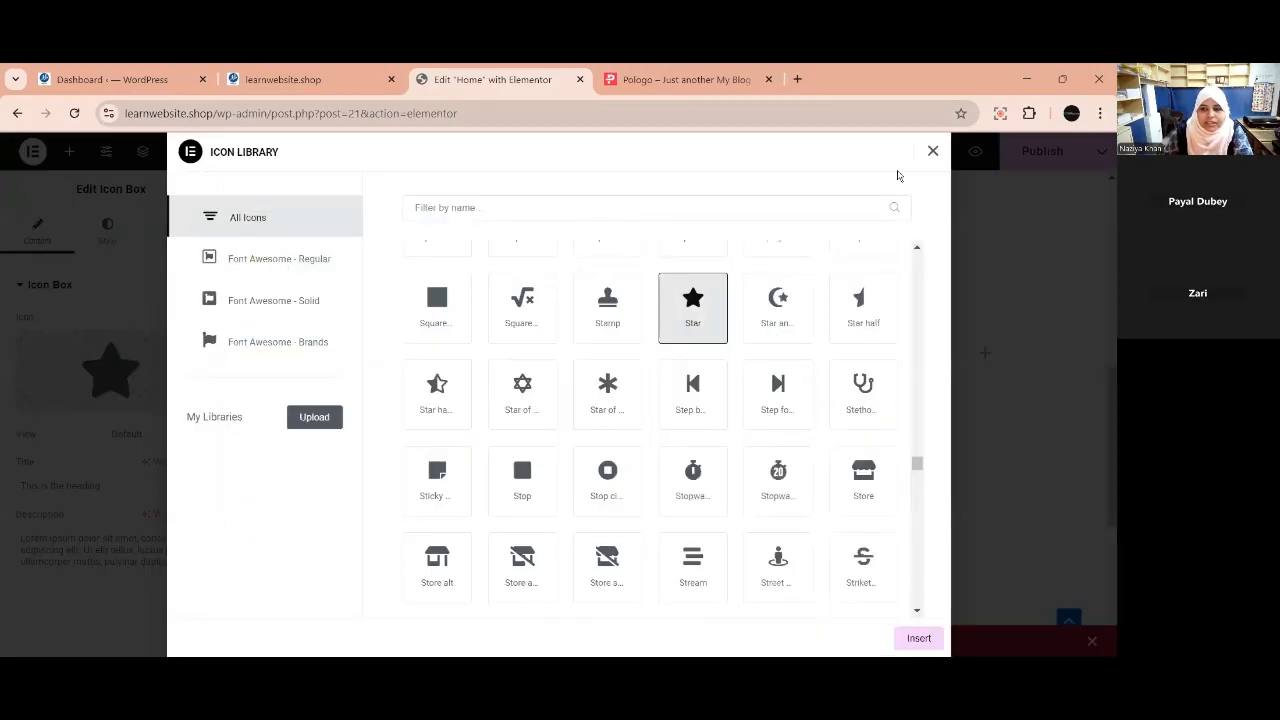
left_click(933, 151)
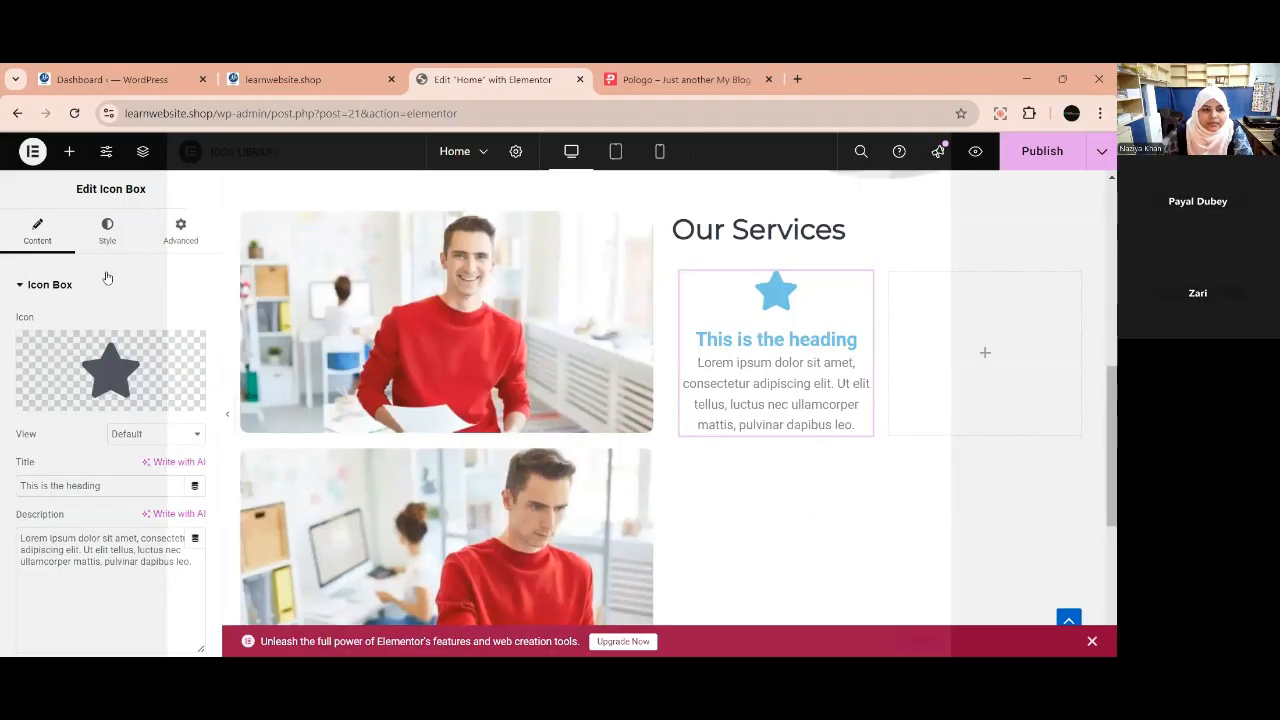
Set the icon box's primary icon color to the dark blue global color.
left_click(107, 240)
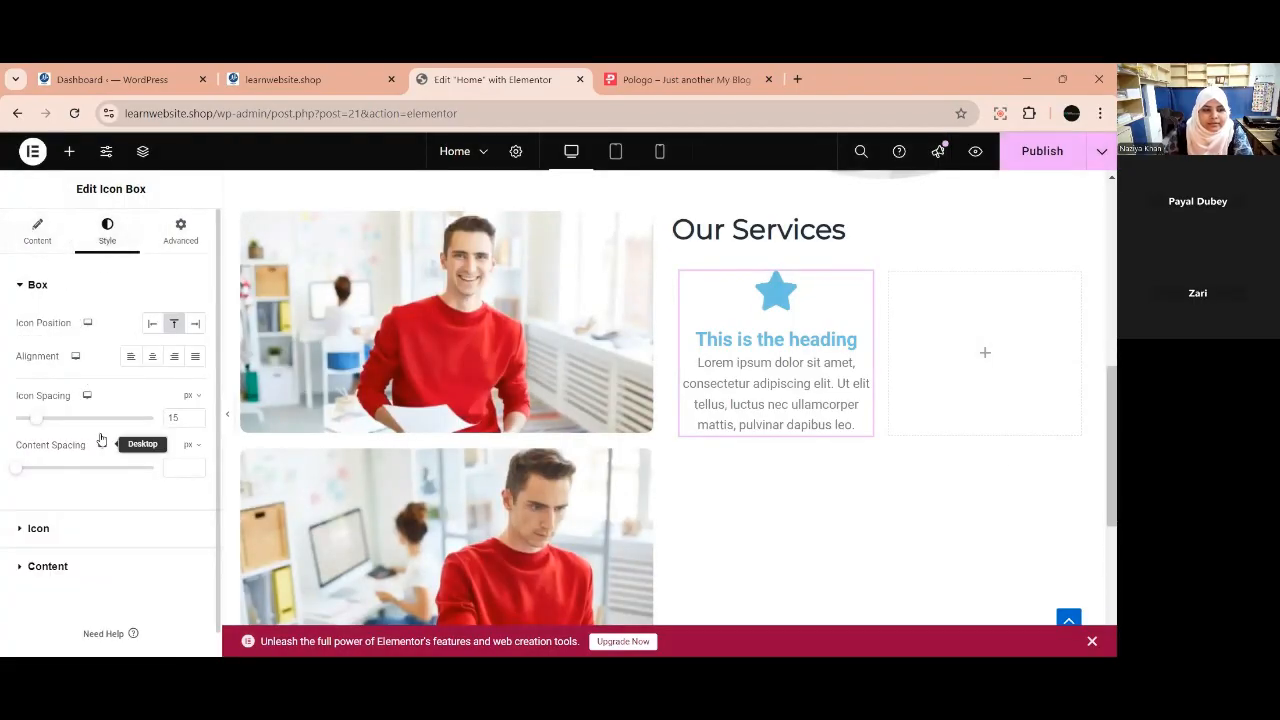
left_click(38, 528)
left_click(174, 393)
scroll(80, 560, "down", 2)
scroll(72, 629, "down", 1)
left_click(62, 533)
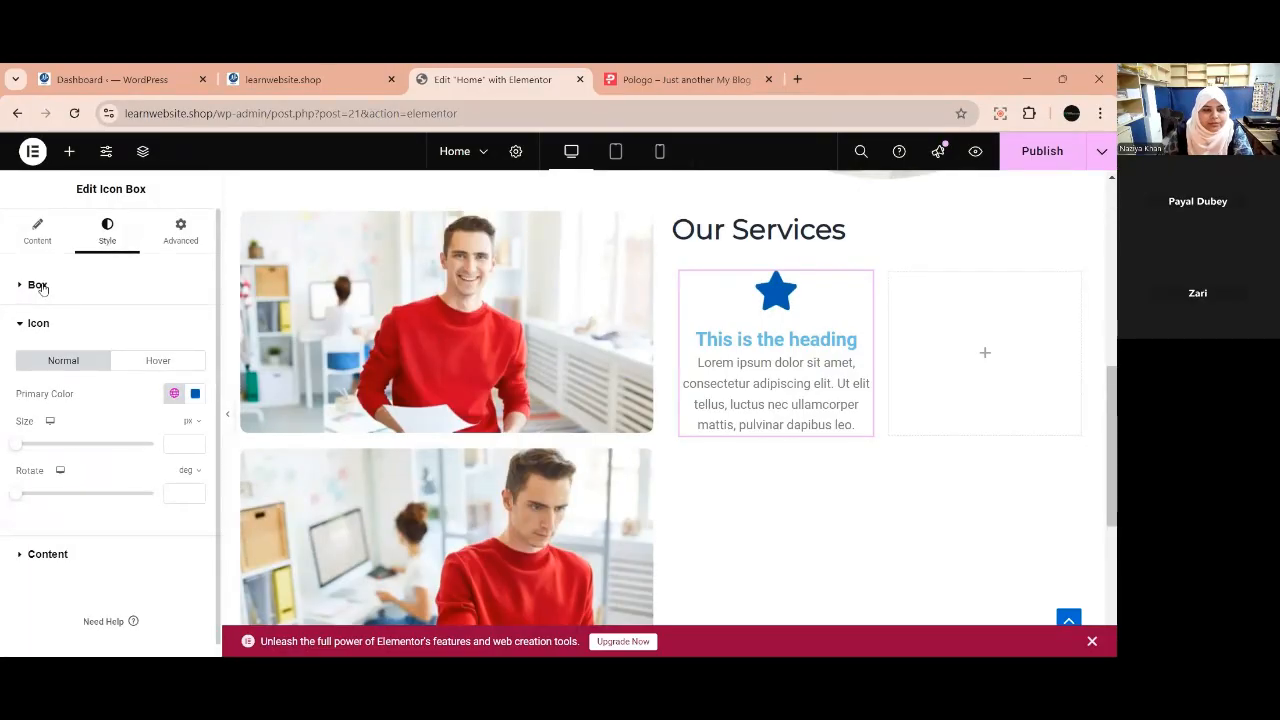
Set the icon box's title color to the same dark blue global color as its icon.
left_click(40, 328)
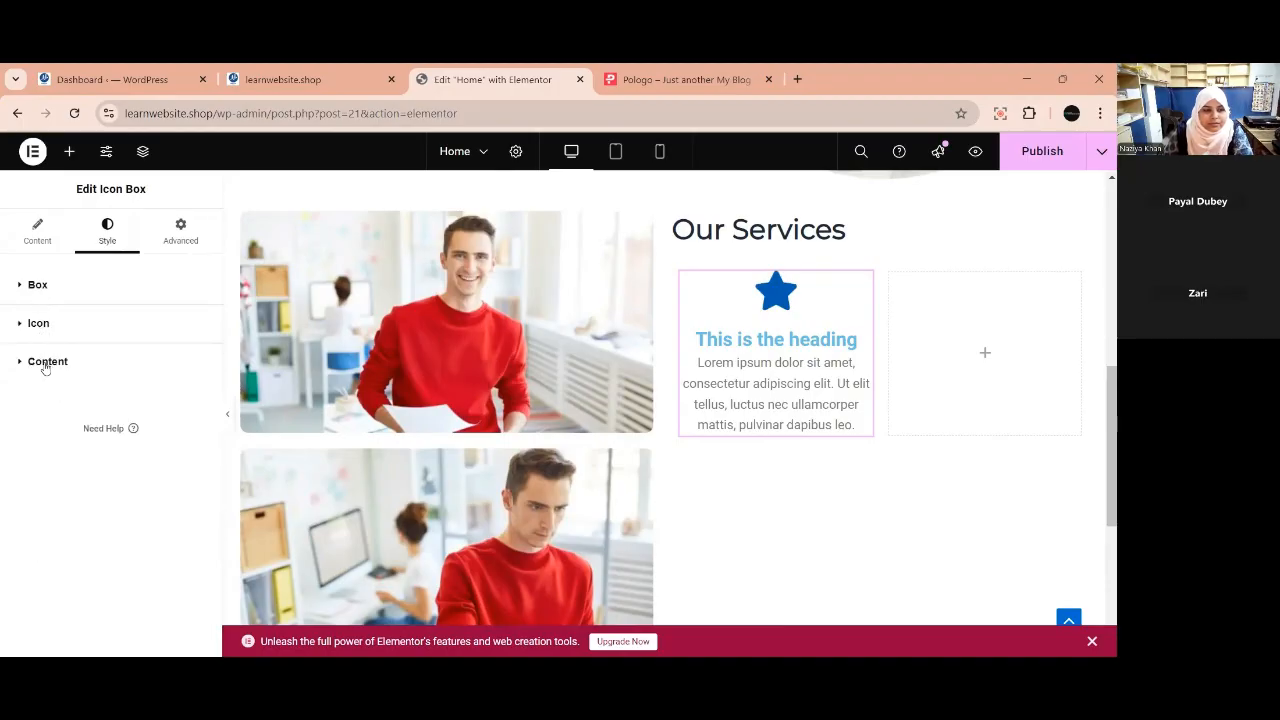
left_click(36, 288)
left_click(36, 288)
left_click(36, 325)
left_click(38, 328)
left_click(40, 368)
left_click(172, 434)
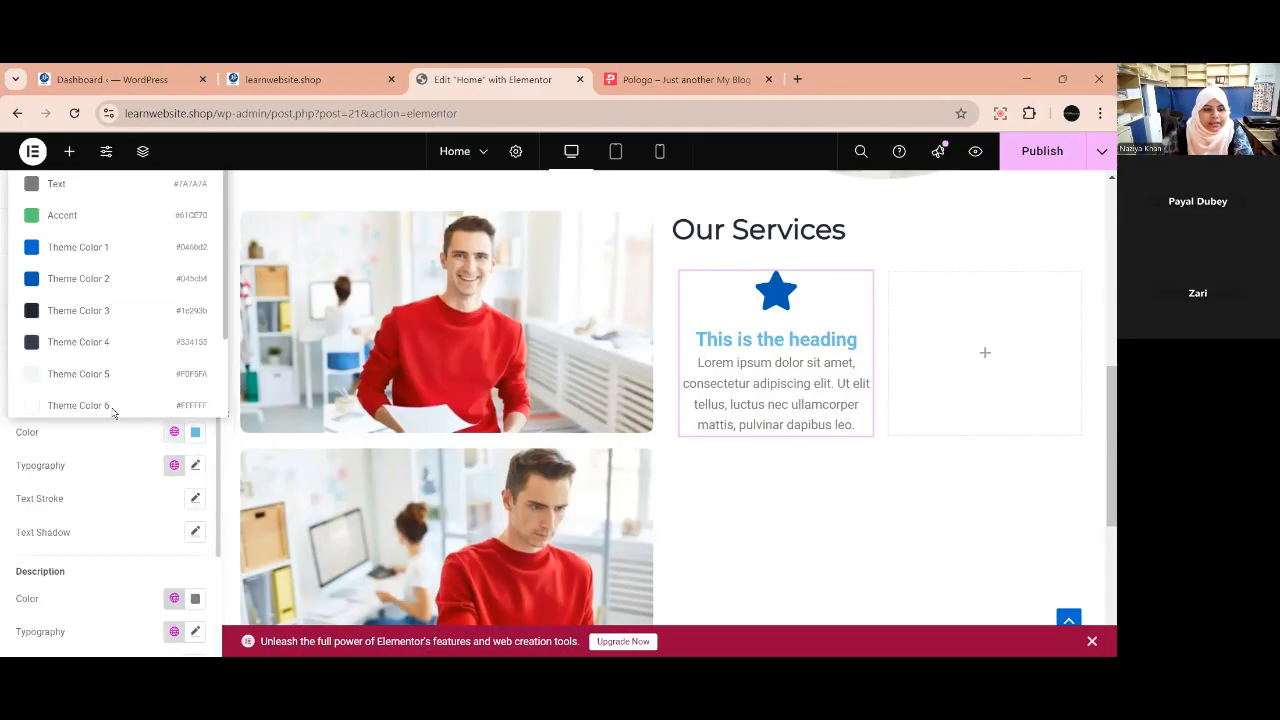
left_click(63, 305)
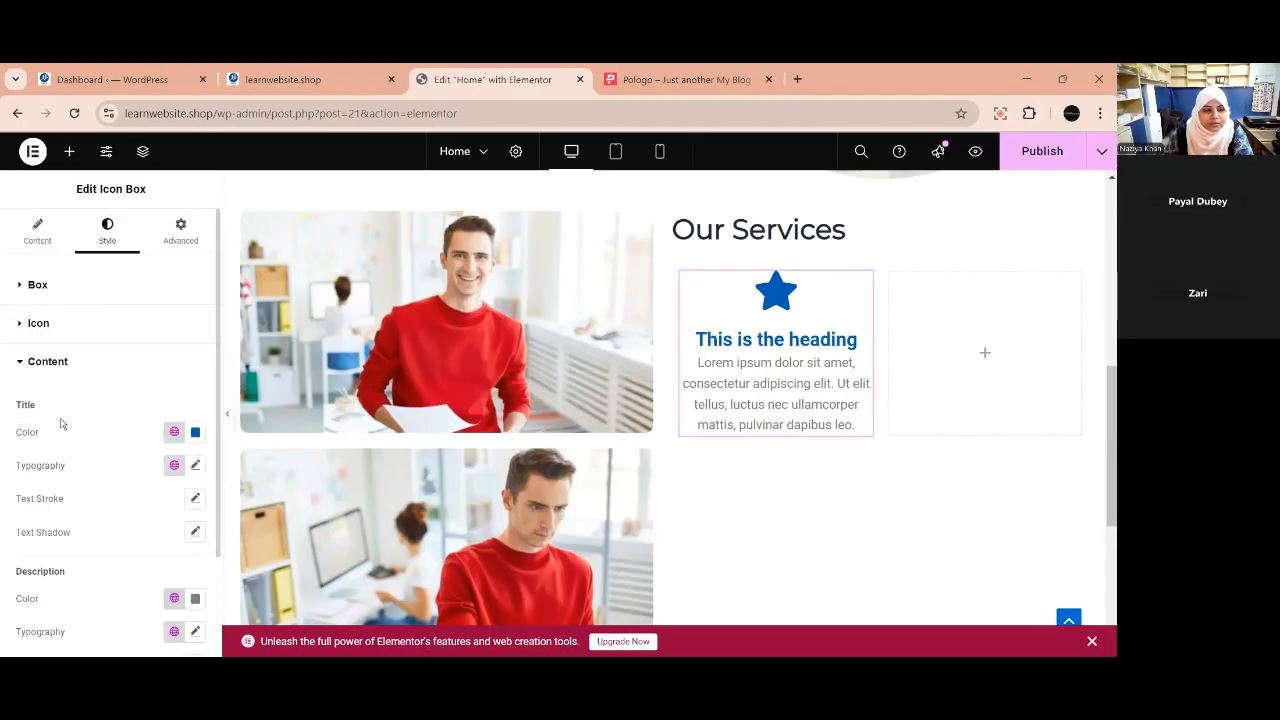
scroll(157, 585, "down", 2)
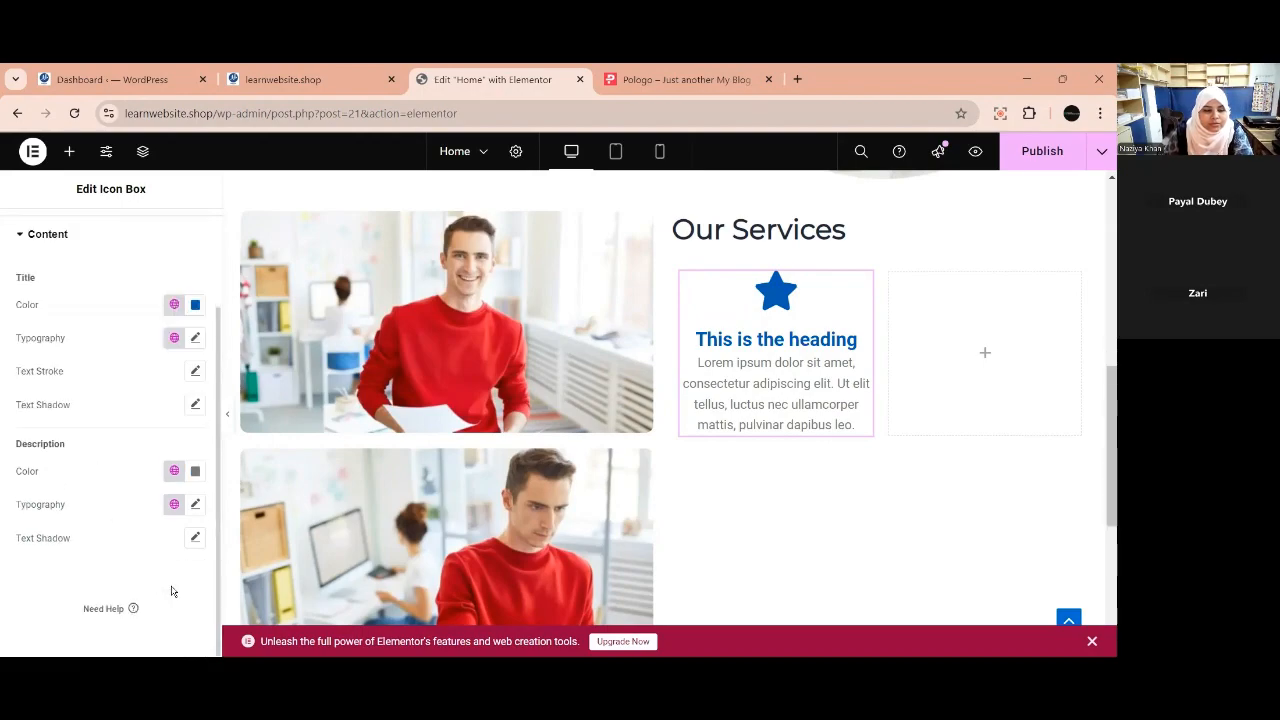
left_click(42, 230)
Copy "Find Your Problem" from the Pologo template's first service item and use it as the icon box's title.
left_click(42, 236)
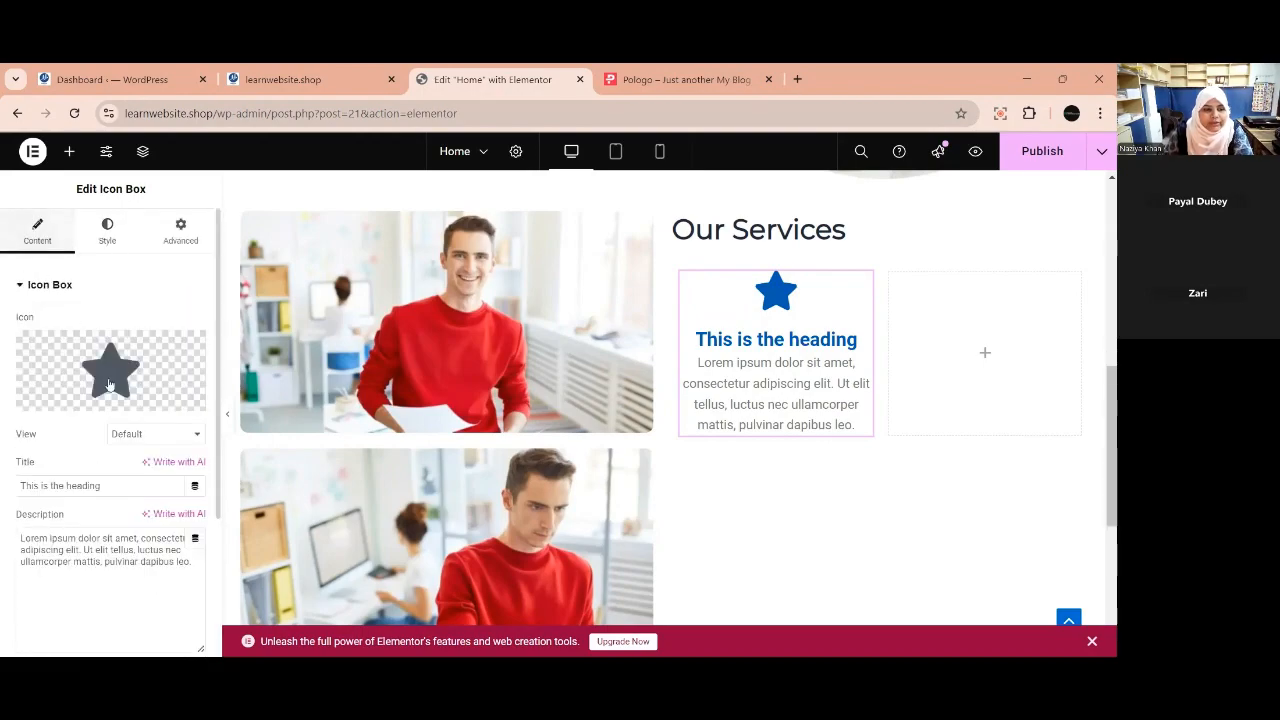
scroll(111, 424, "down", 2)
left_click(283, 79)
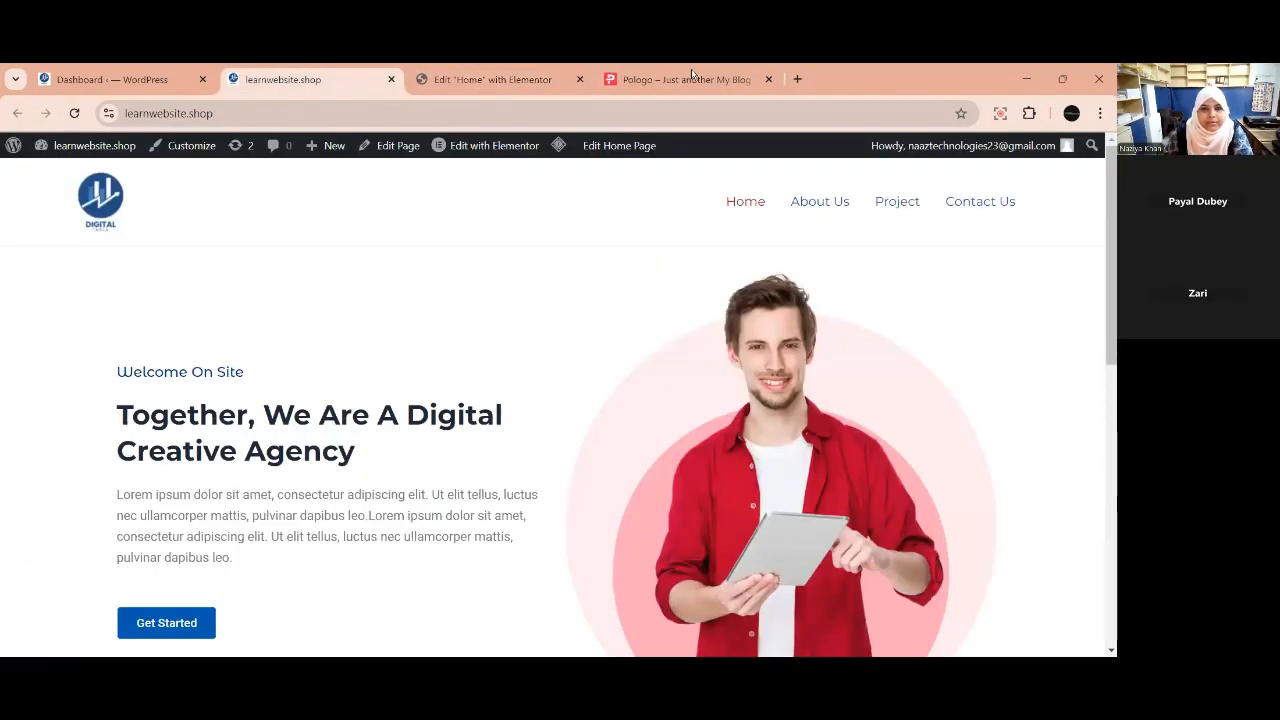
left_click(686, 79)
left_click_drag(712, 312, 562, 320)
key("ctrl+c")
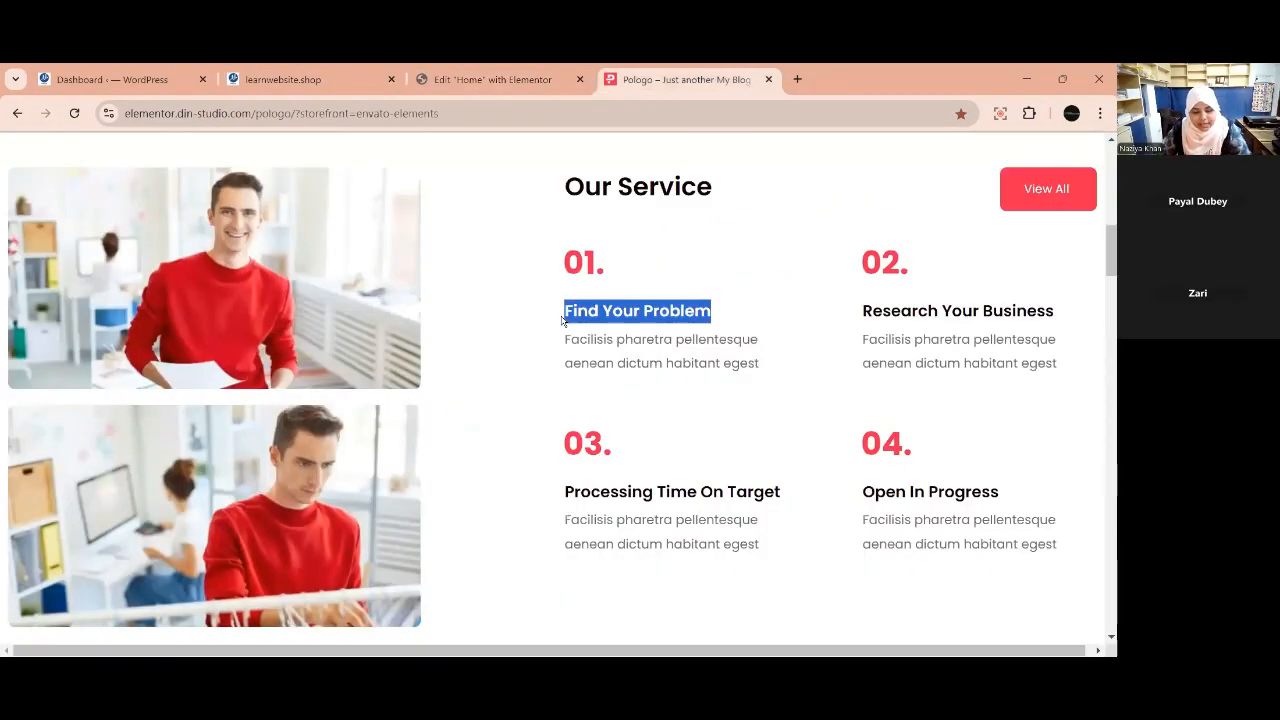
left_click(502, 79)
left_click_drag(104, 322, 8, 348)
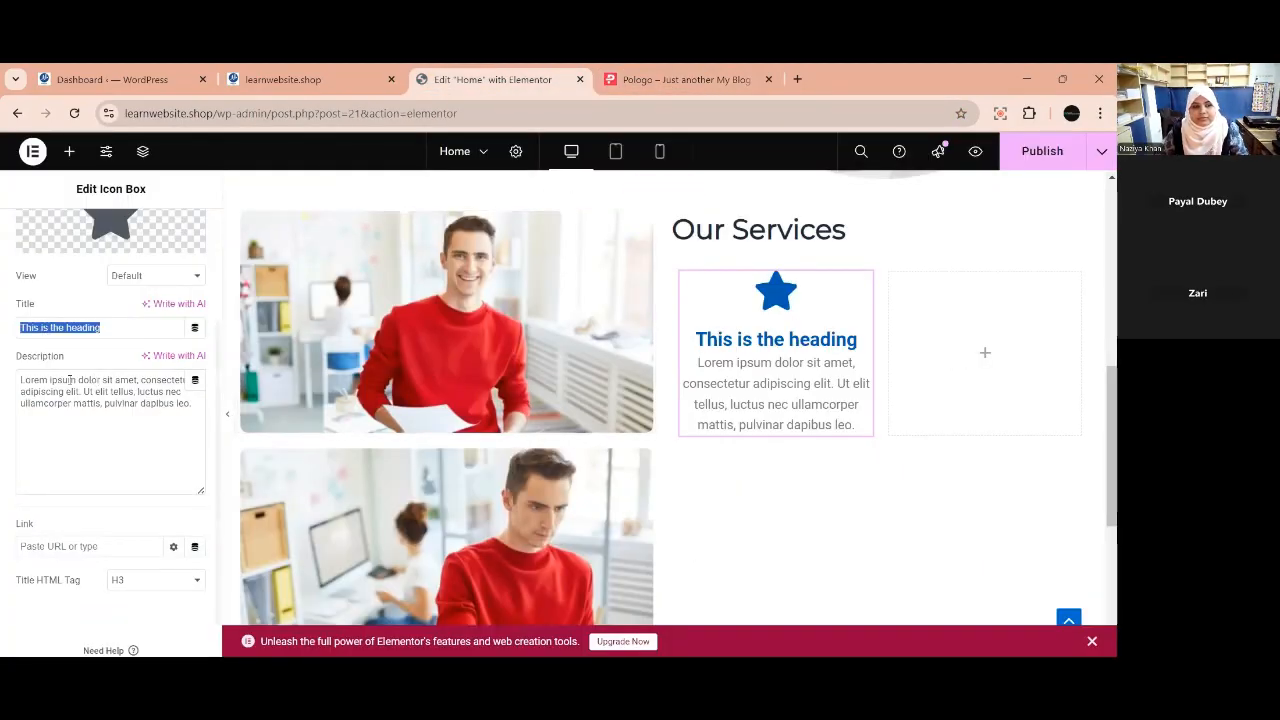
left_click(104, 327)
left_click_drag(104, 327, 18, 327)
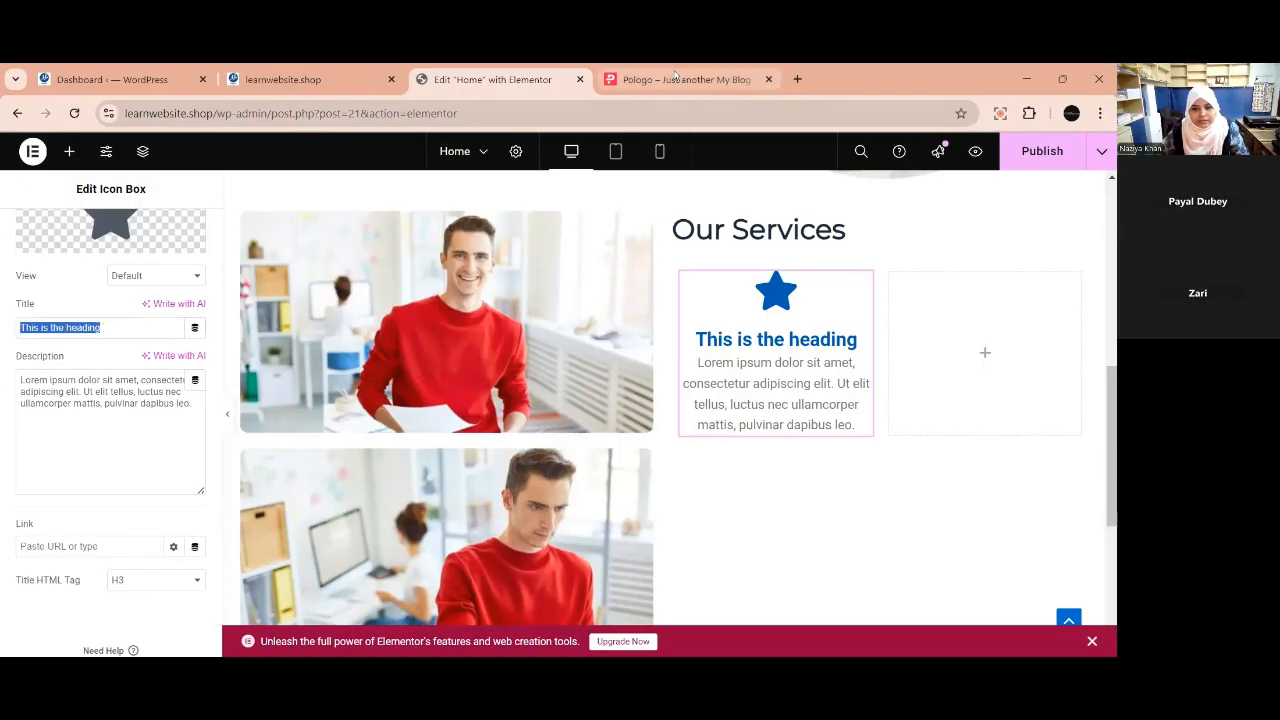
left_click(668, 79)
left_click(450, 79)
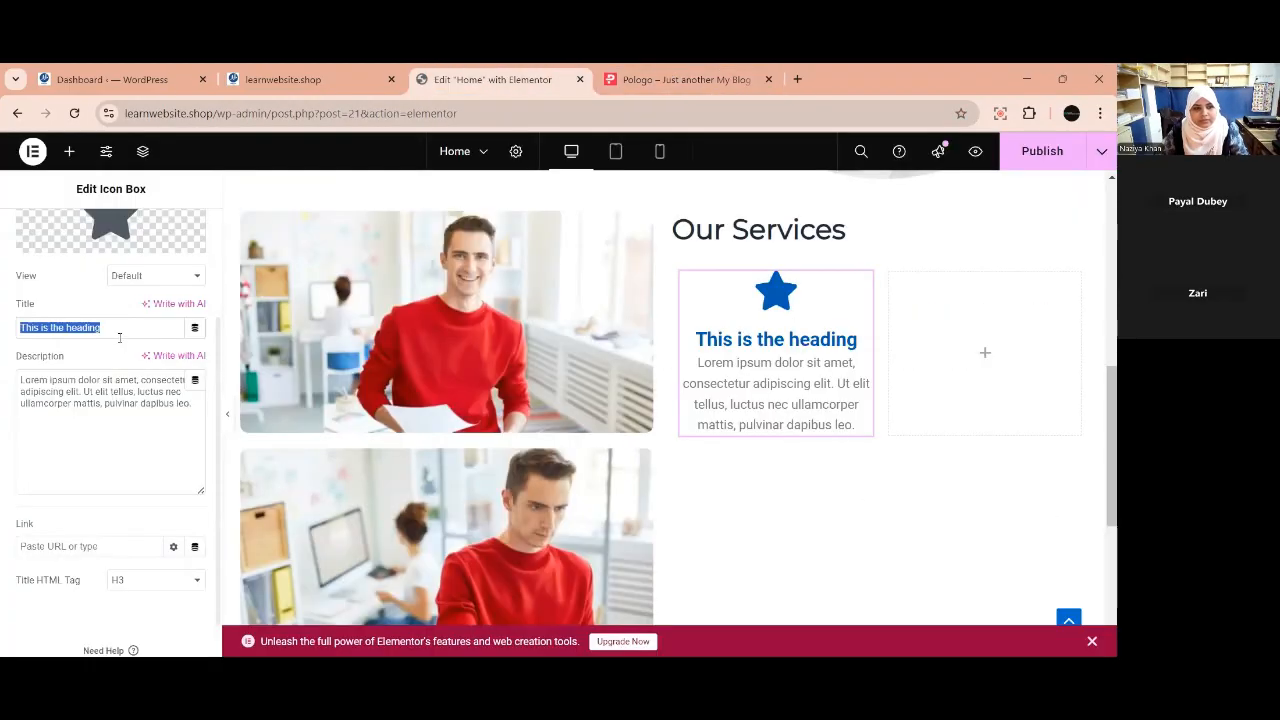
key("ctrl+v")
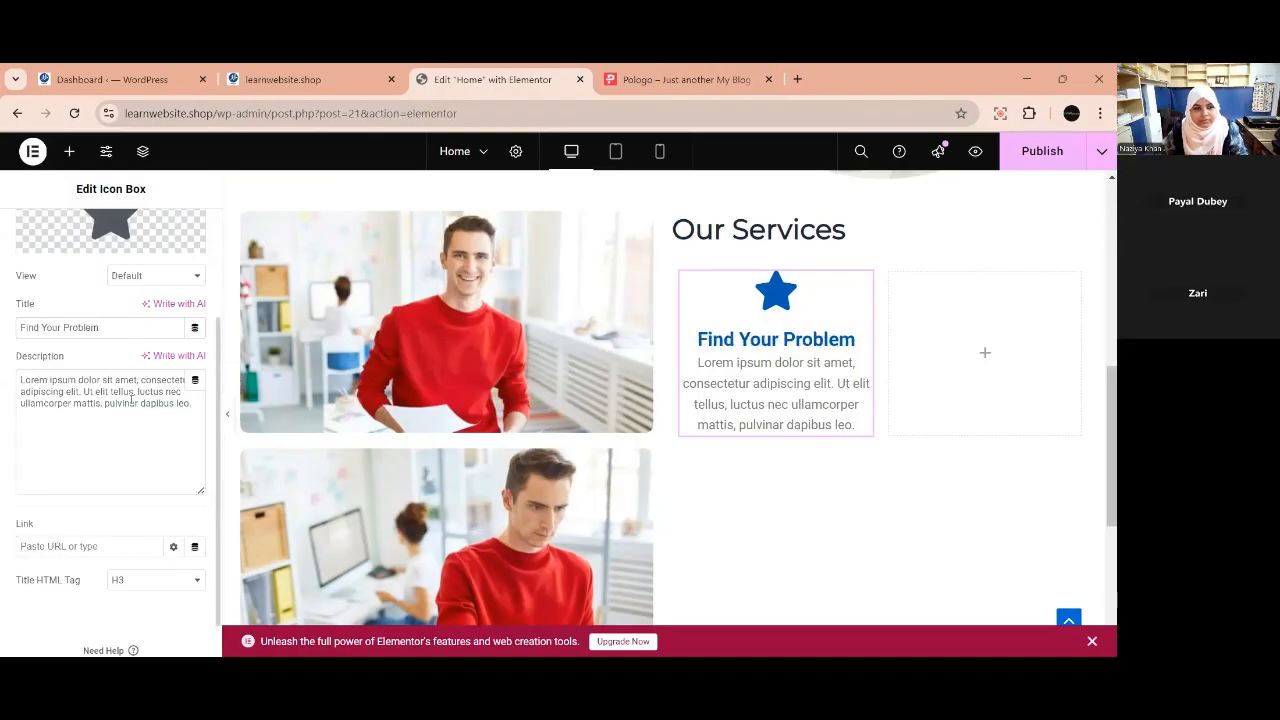
Shorten the icon box's description to "Lorem ipsum dolor sit amet, consectetur adipiscing elit.".
left_click(668, 79)
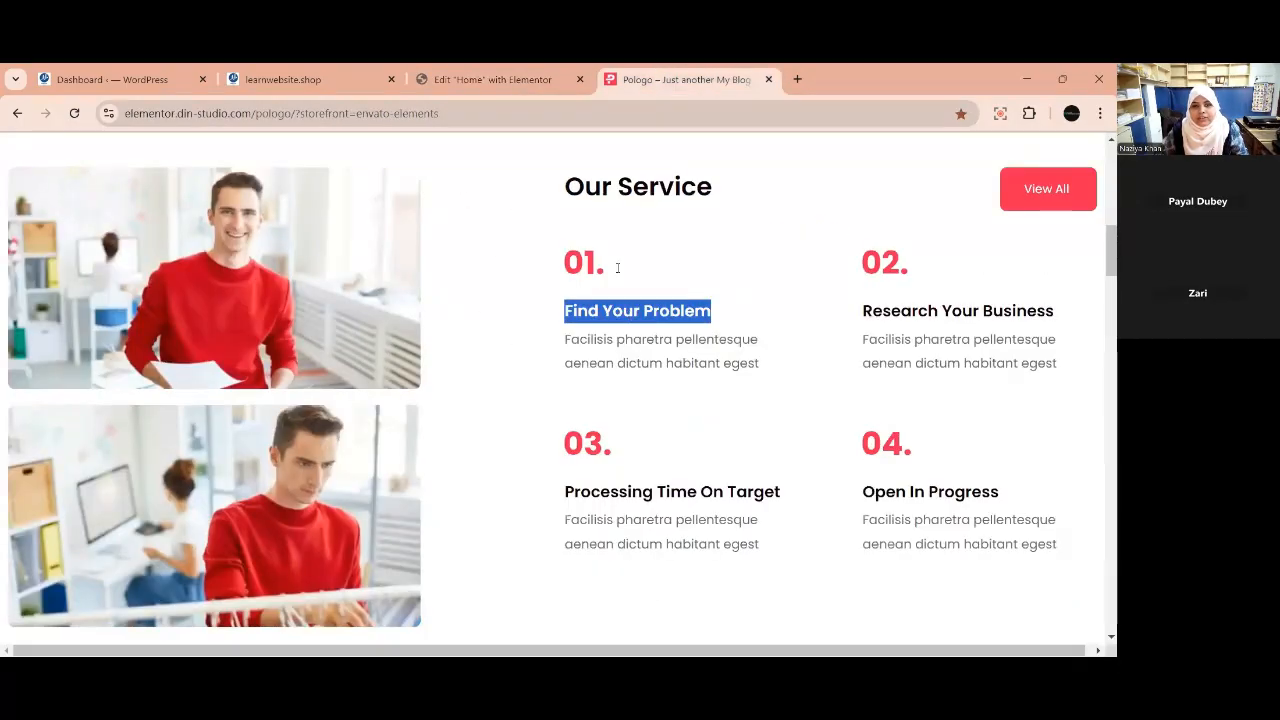
left_click(470, 79)
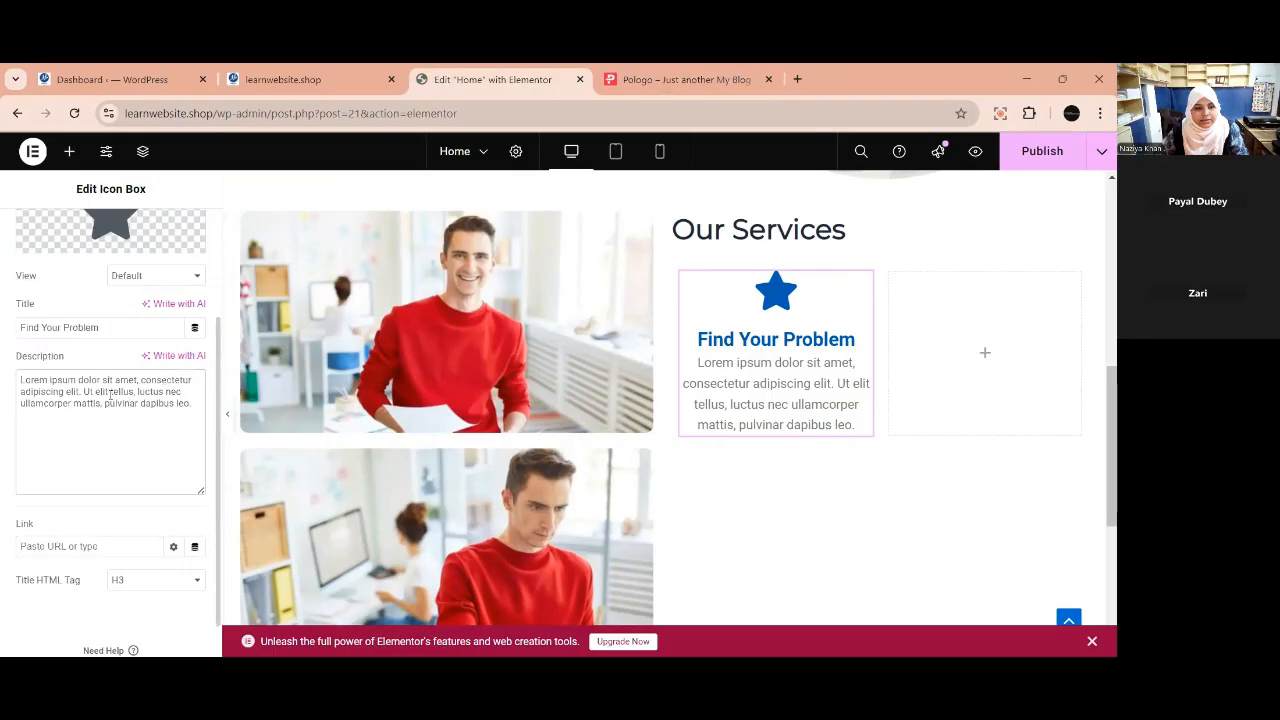
left_click_drag(85, 393, 207, 401)
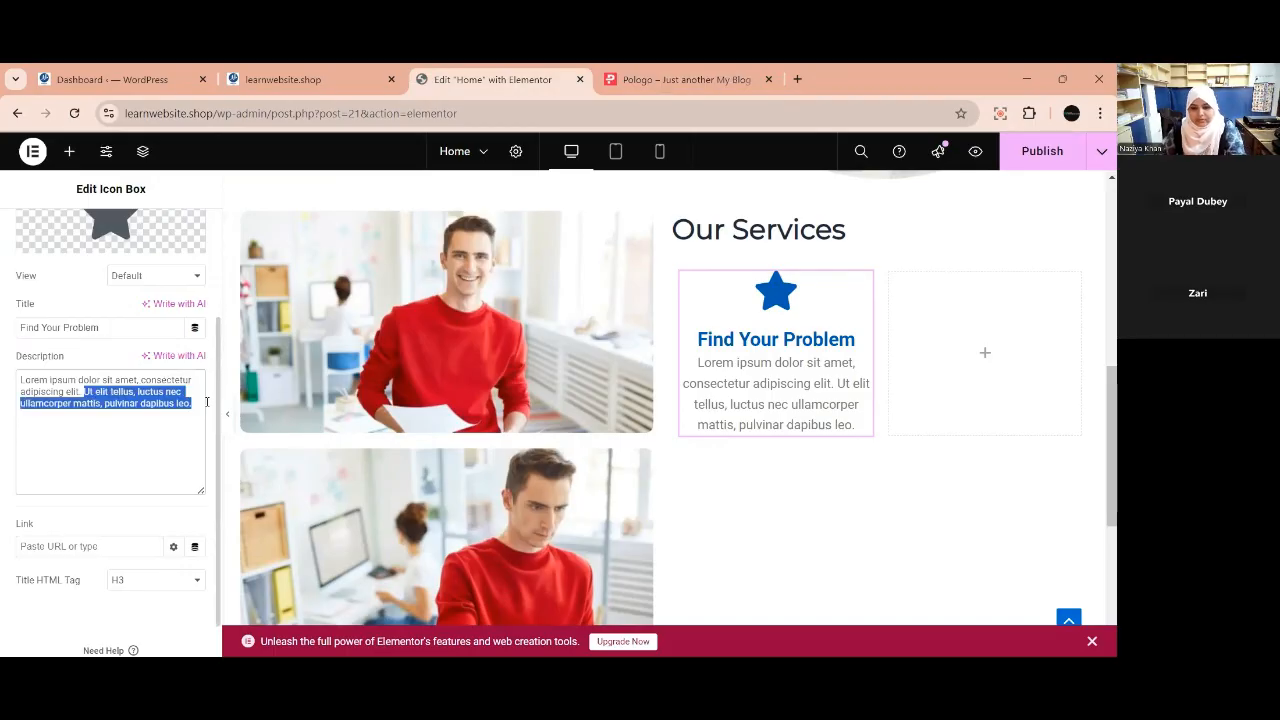
key("BackSpace")
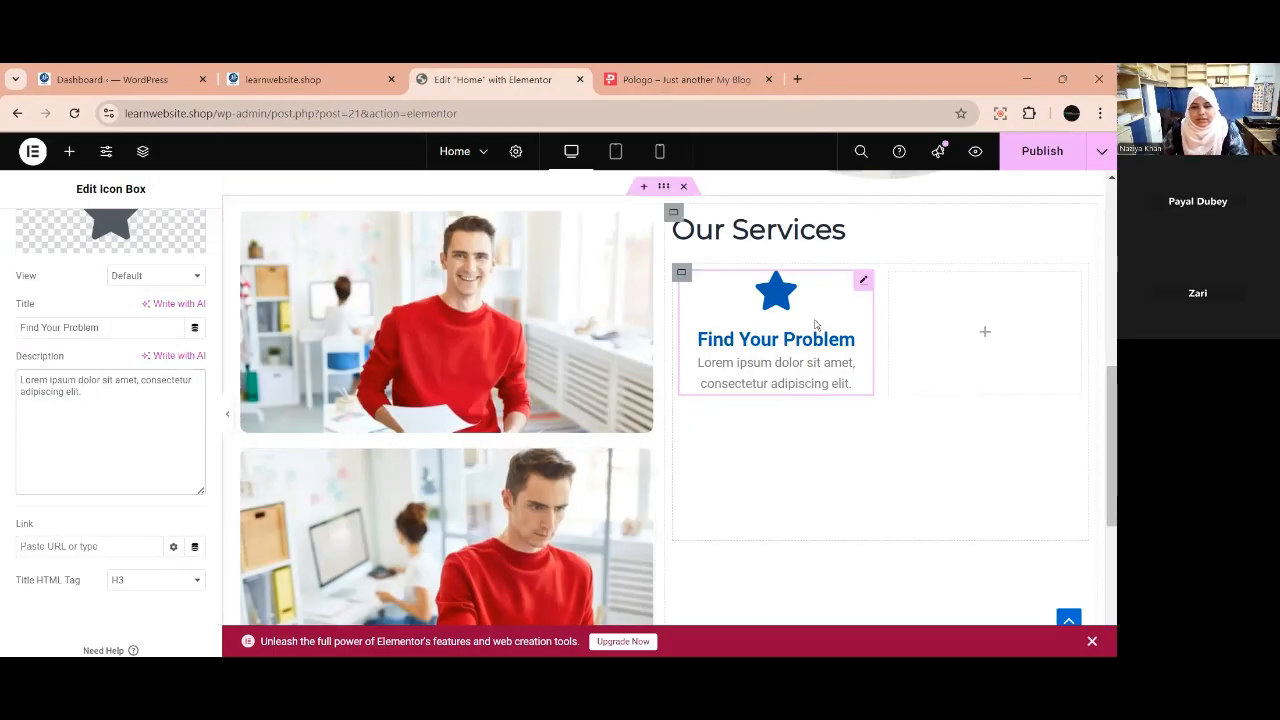
Check the Pologo template's service titles and the typography settings of the "Welcome On Site" heading on the Home page.
left_click(691, 78)
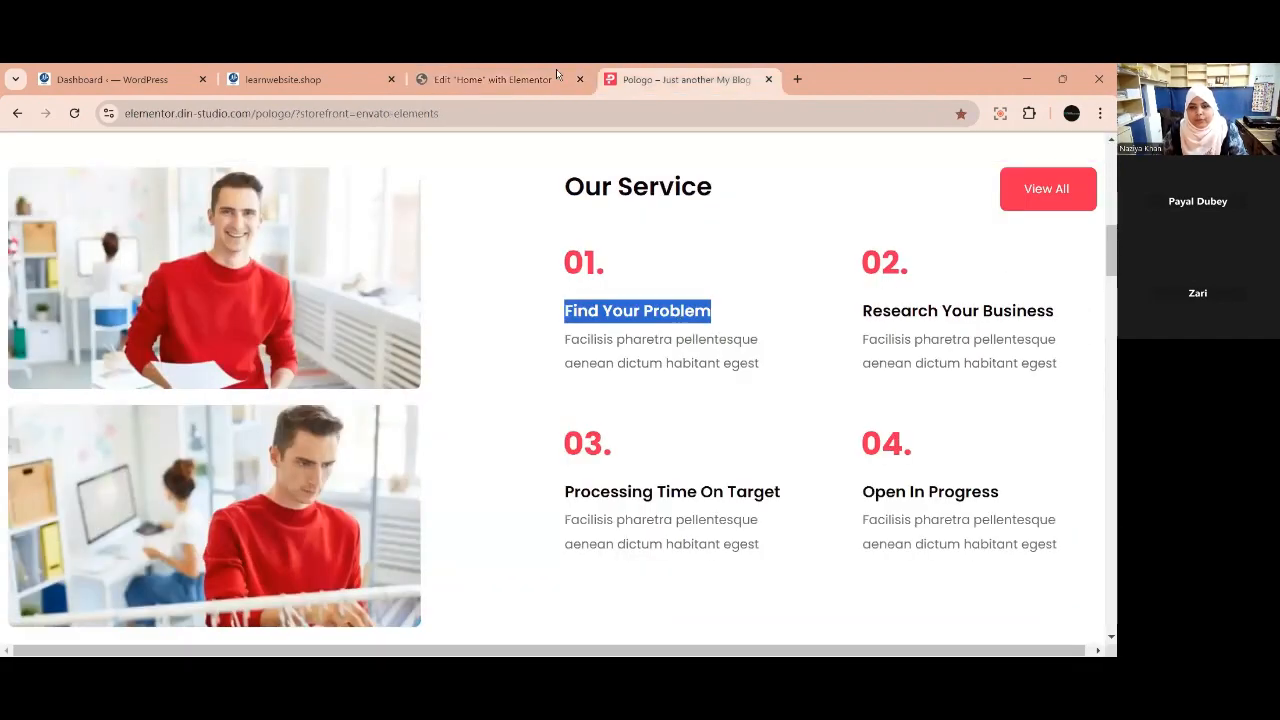
key("ctrl+shift+Tab")
scroll(794, 409, "up", 2)
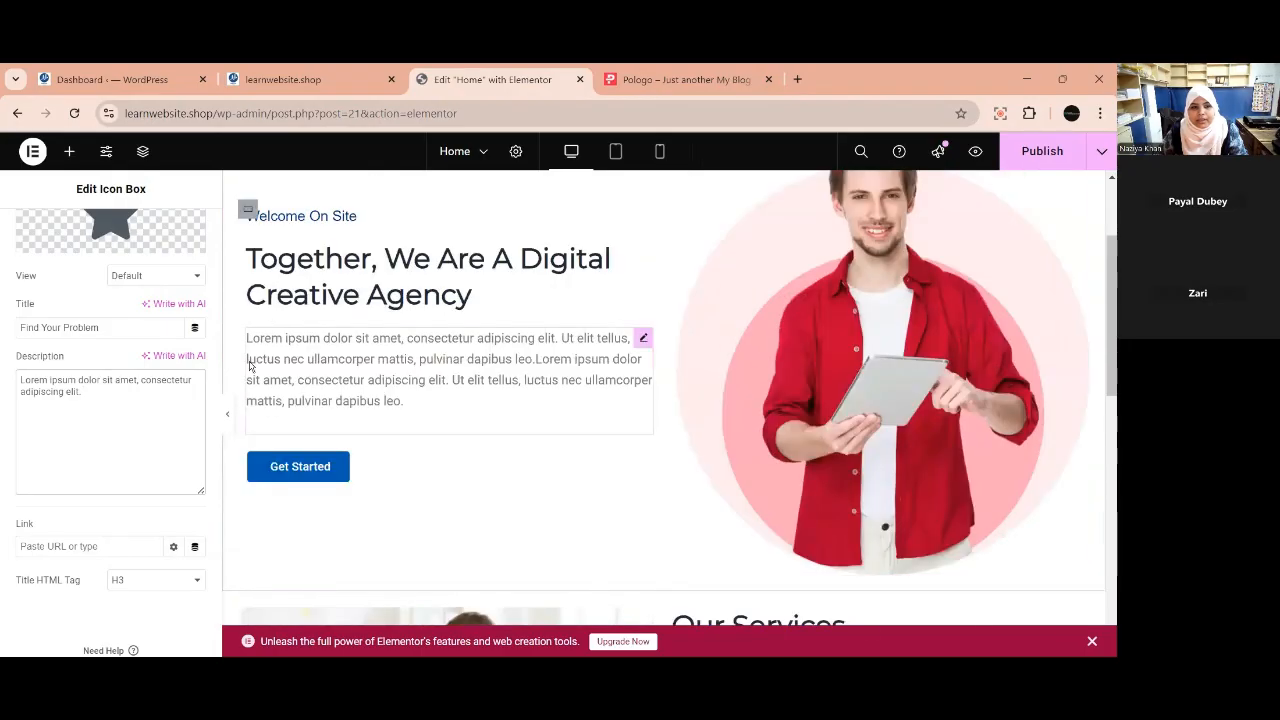
left_click(323, 216)
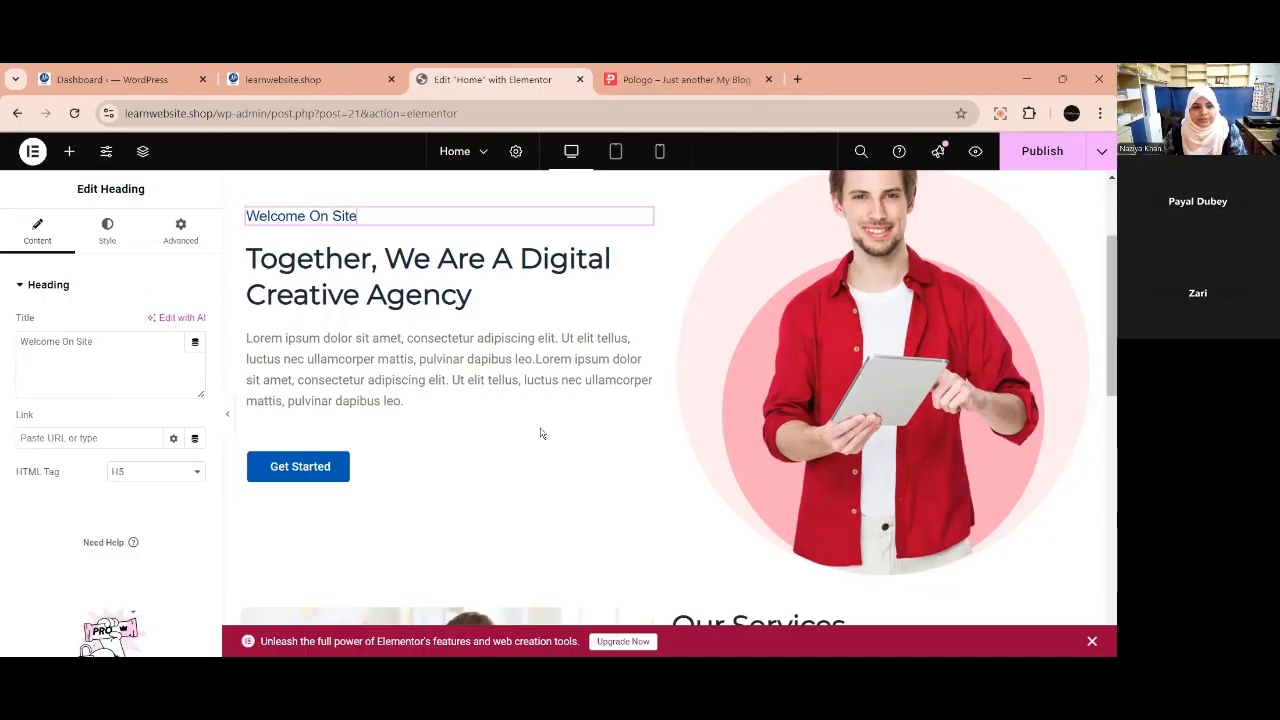
left_click(118, 229)
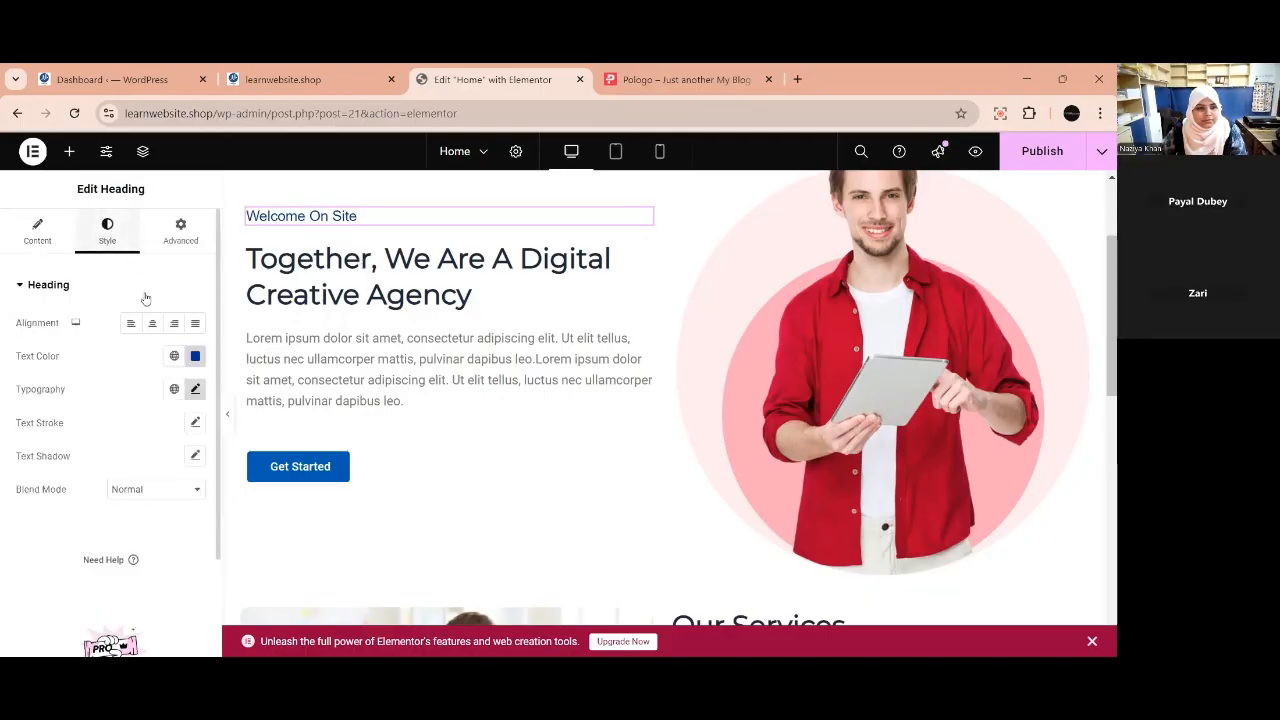
left_click(194, 389)
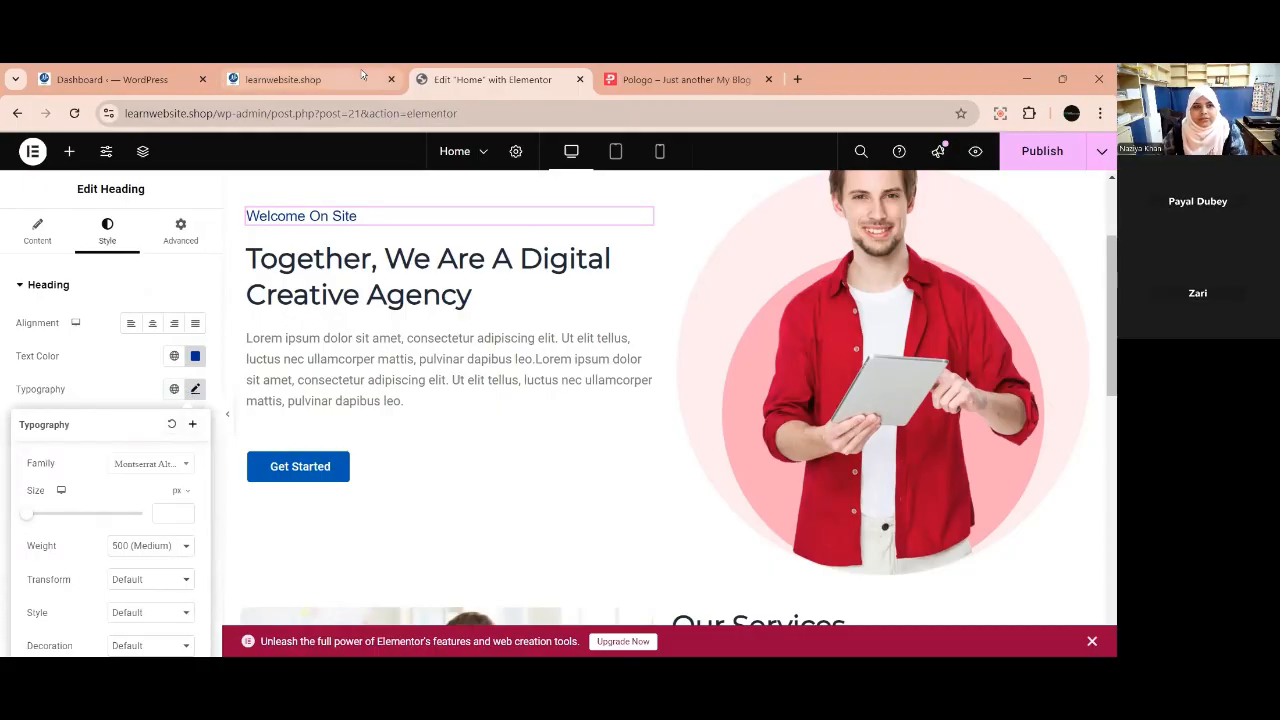
Set the font family of the "Find Your Problem" icon box's title to Montserrat.
scroll(700, 400, "down", 5)
left_click(788, 280)
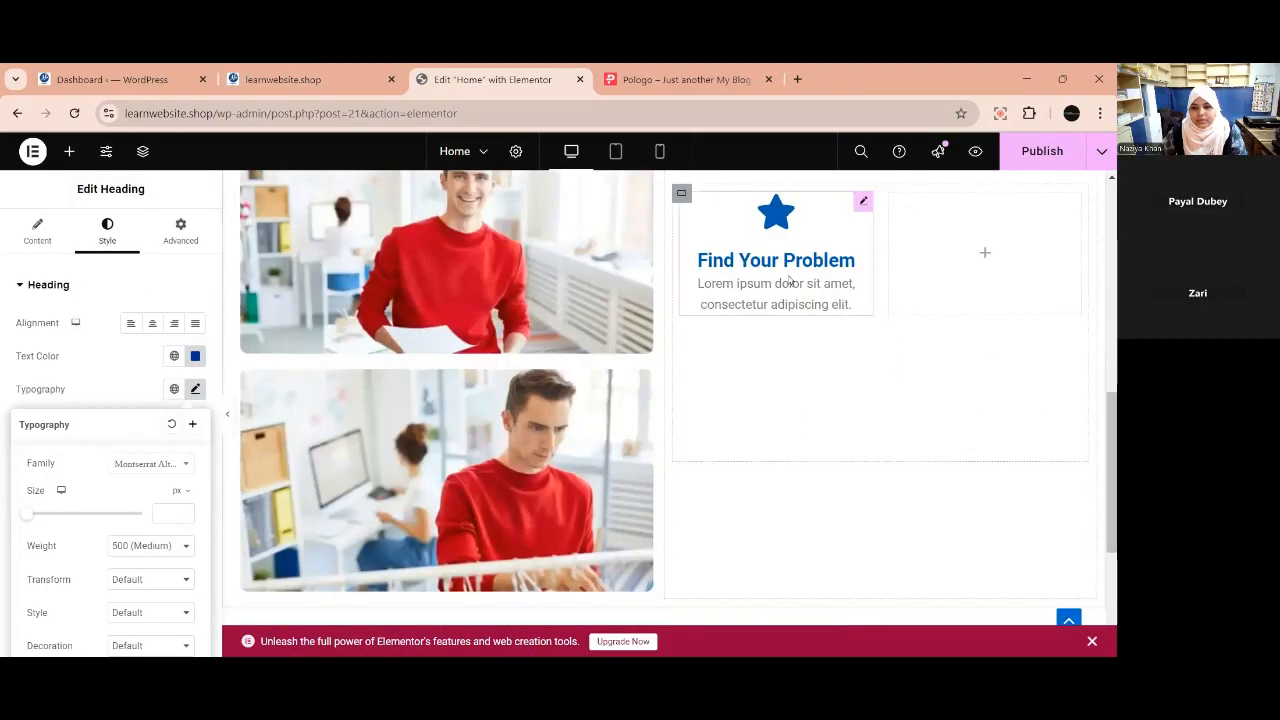
scroll(797, 490, "up", 1)
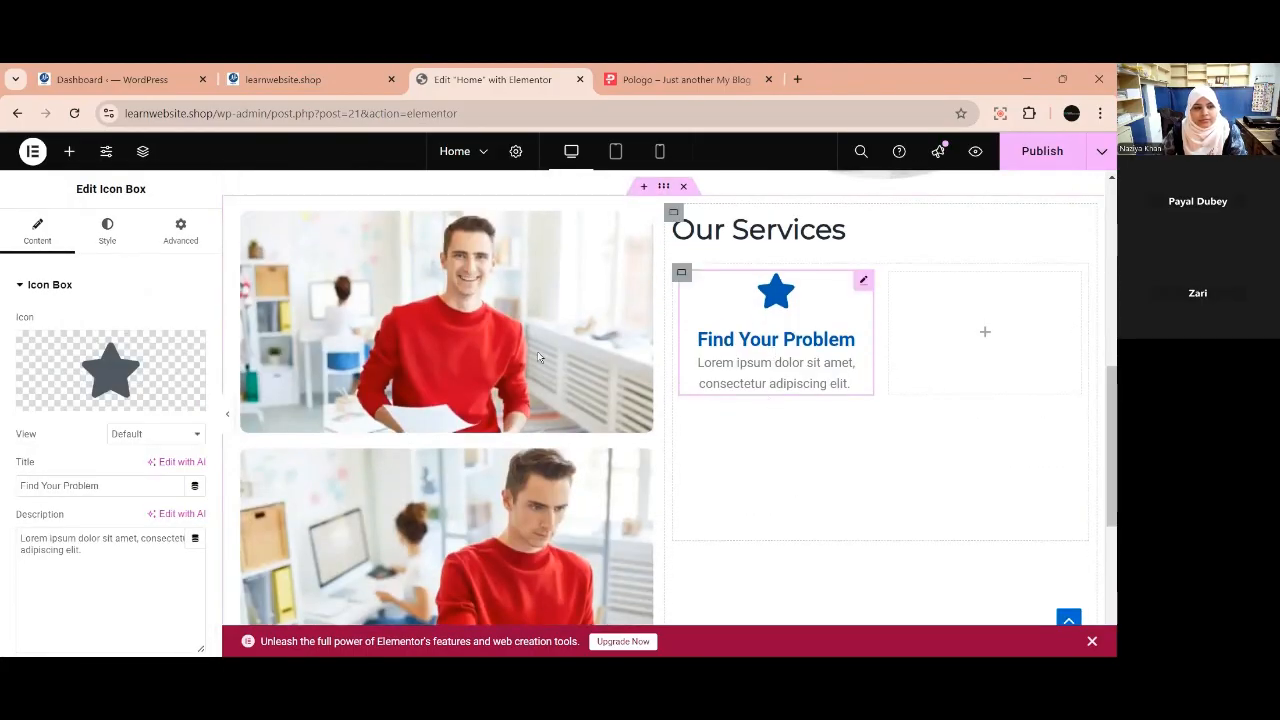
left_click(107, 230)
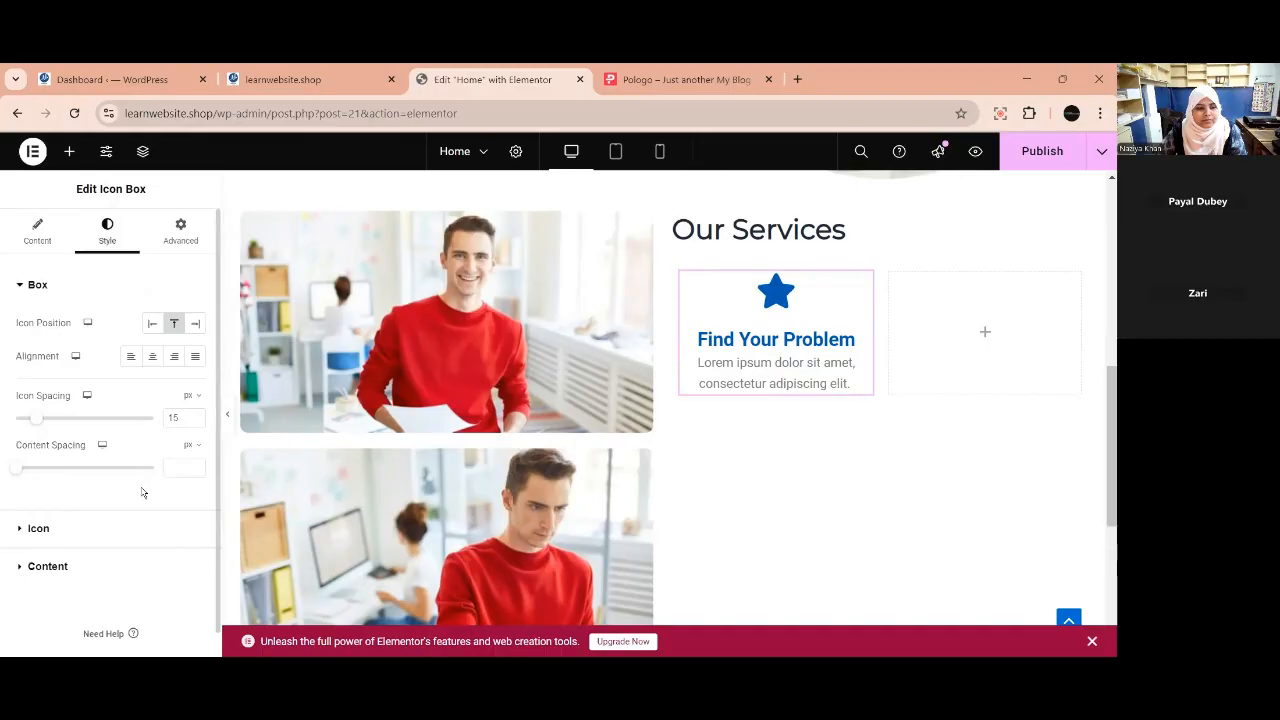
left_click(52, 566)
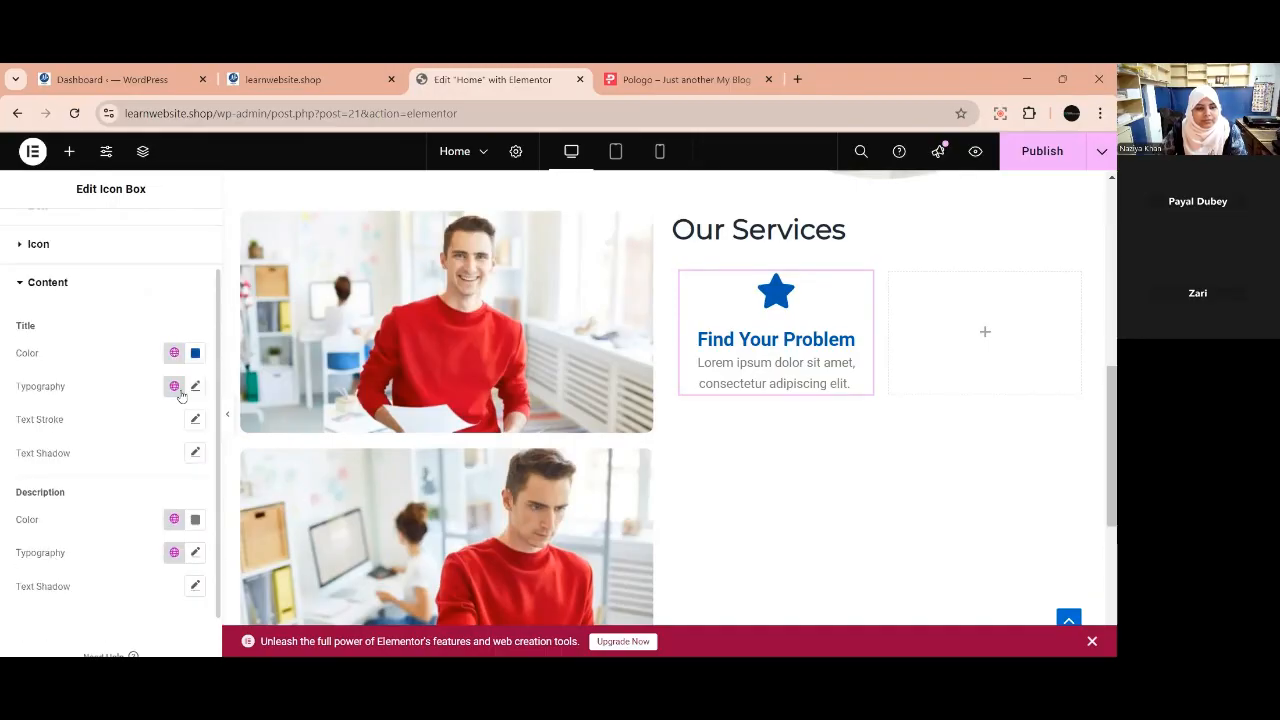
left_click(195, 386)
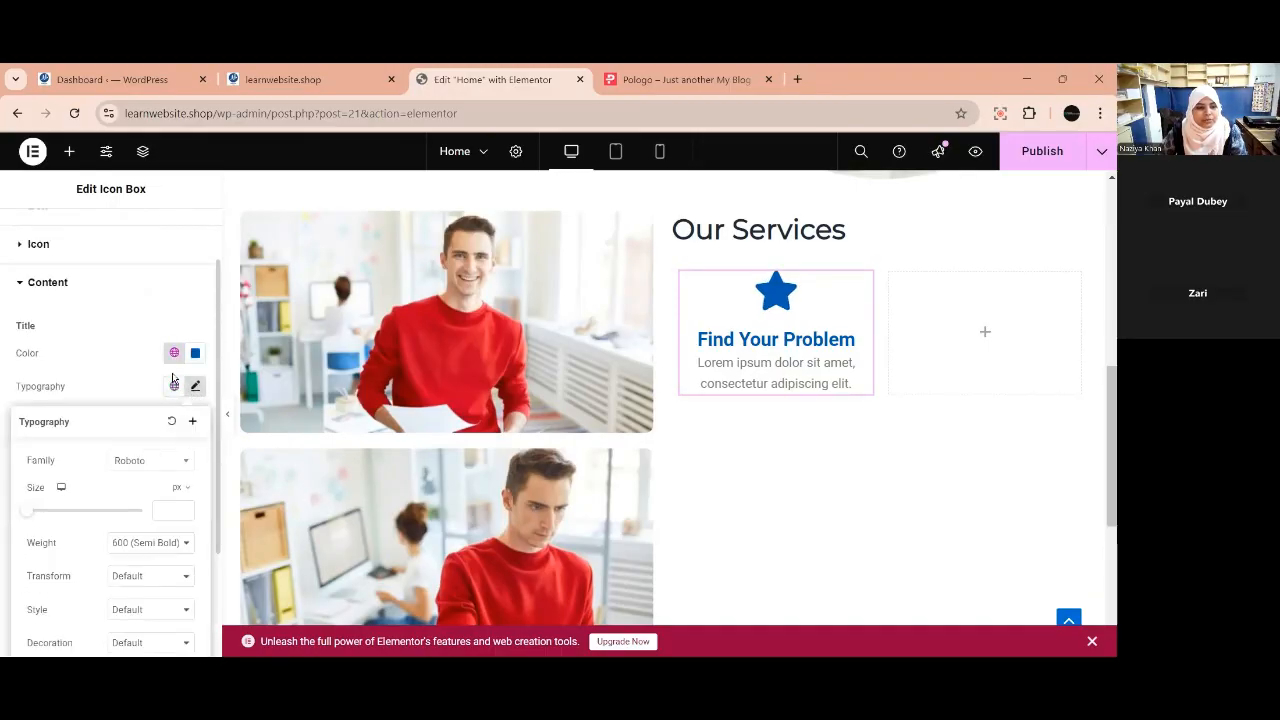
left_click(174, 386)
left_click(195, 386)
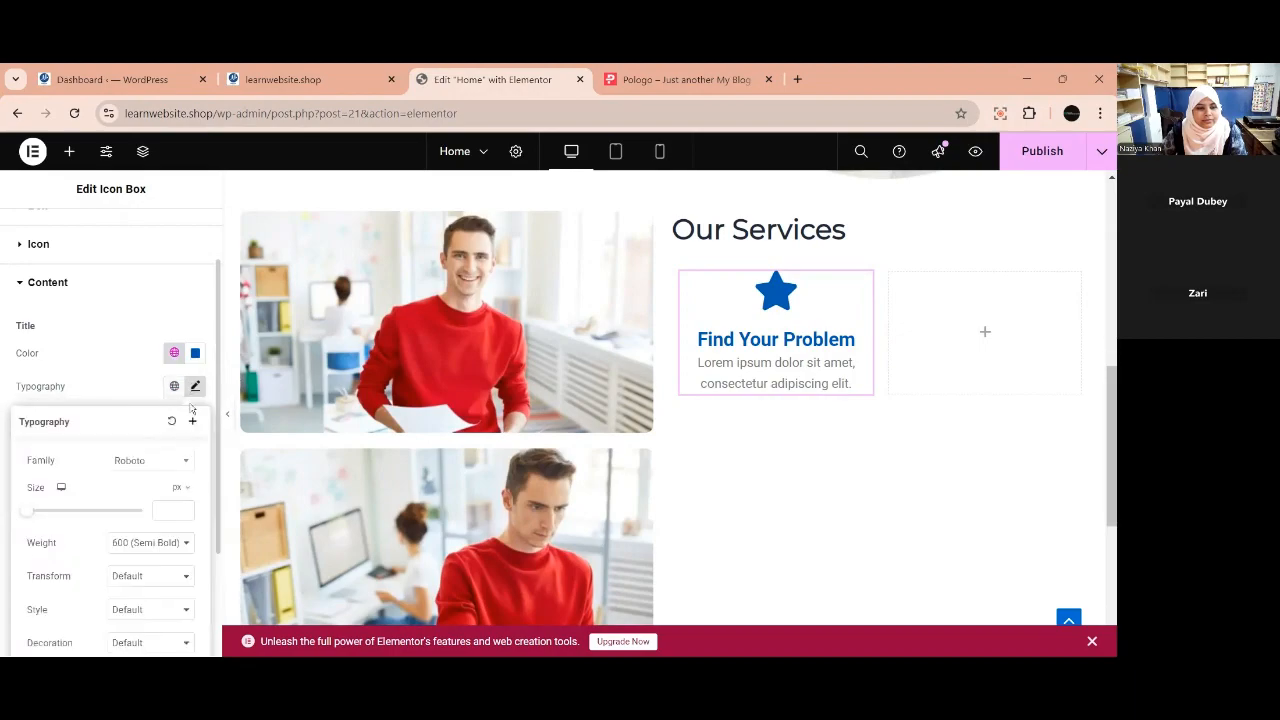
left_click(162, 462)
type("monte")
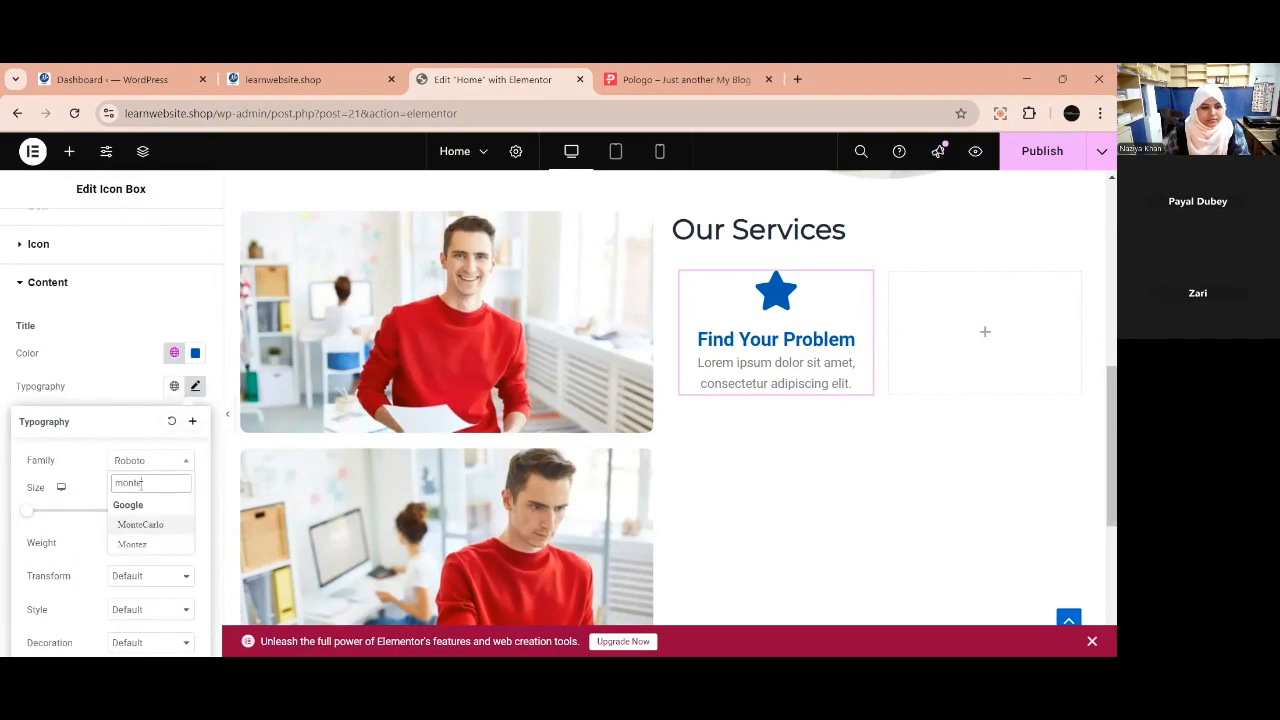
key("BackSpace")
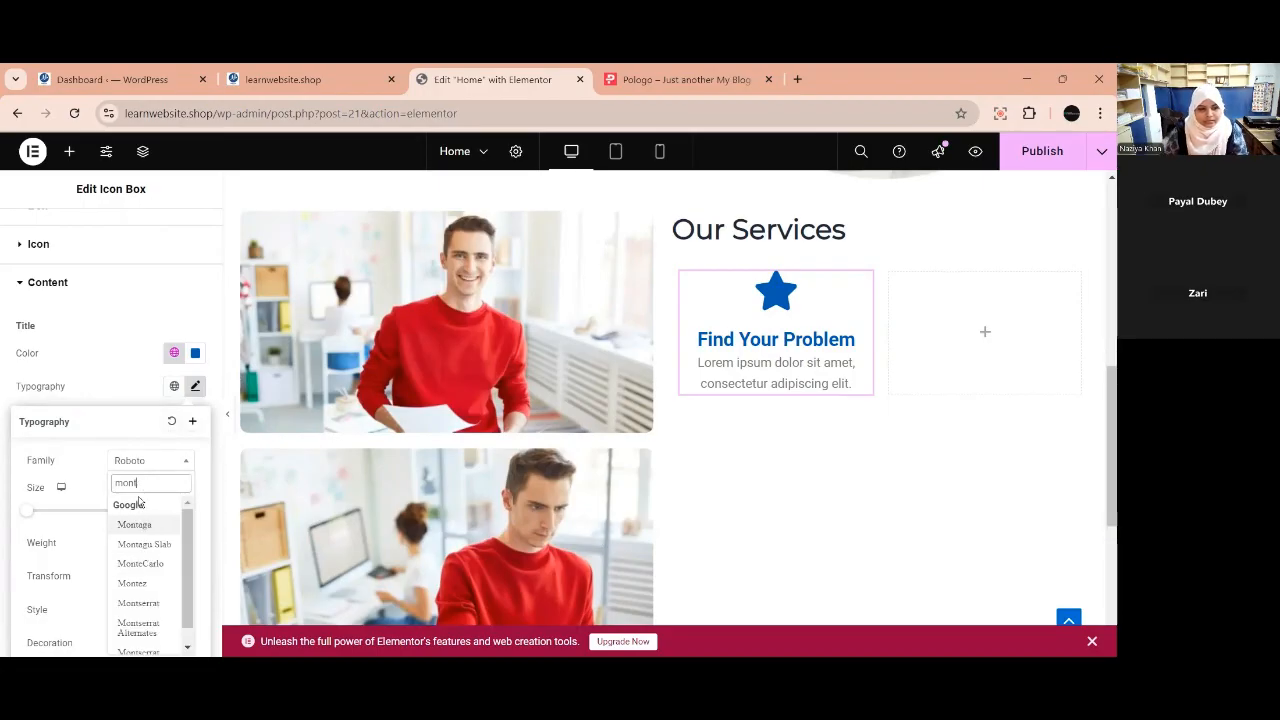
left_click(128, 603)
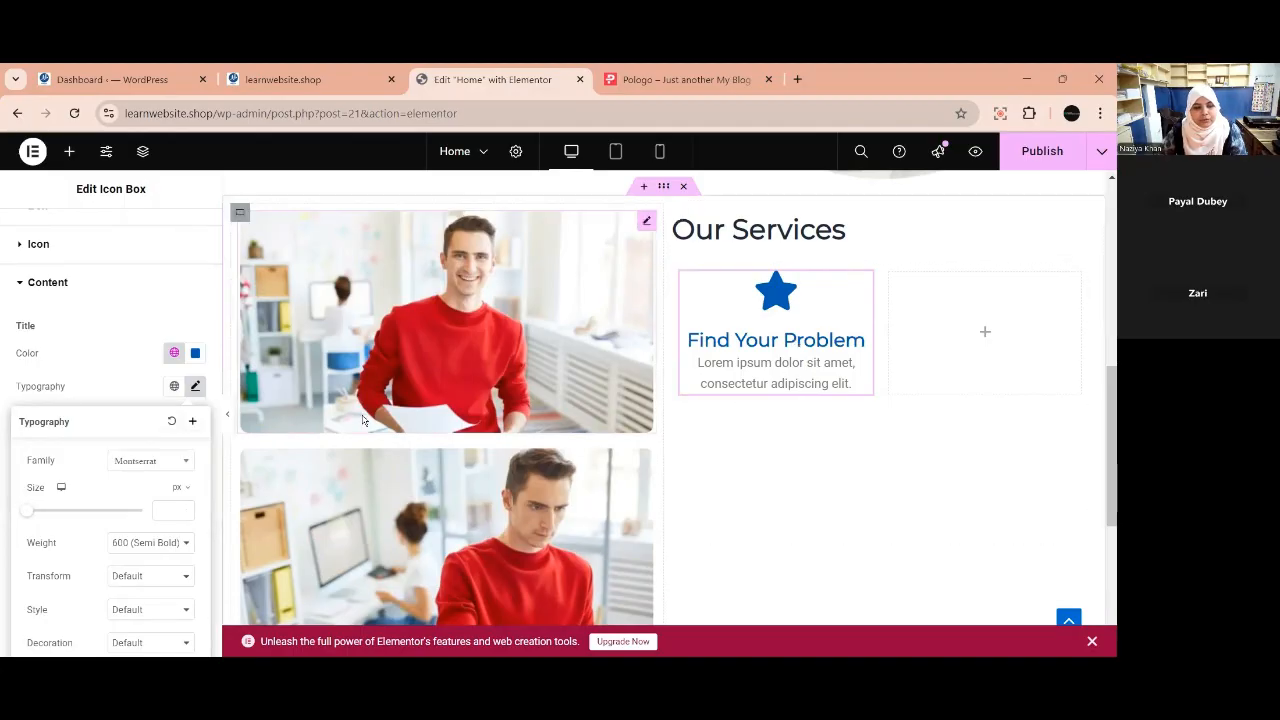
Set the icon box title's font size to 20 px, using the Pologo template's service titles as reference.
mouse_move(35, 516)
left_mouse_down()
mouse_move(23, 514)
mouse_move(37, 514)
left_mouse_up()
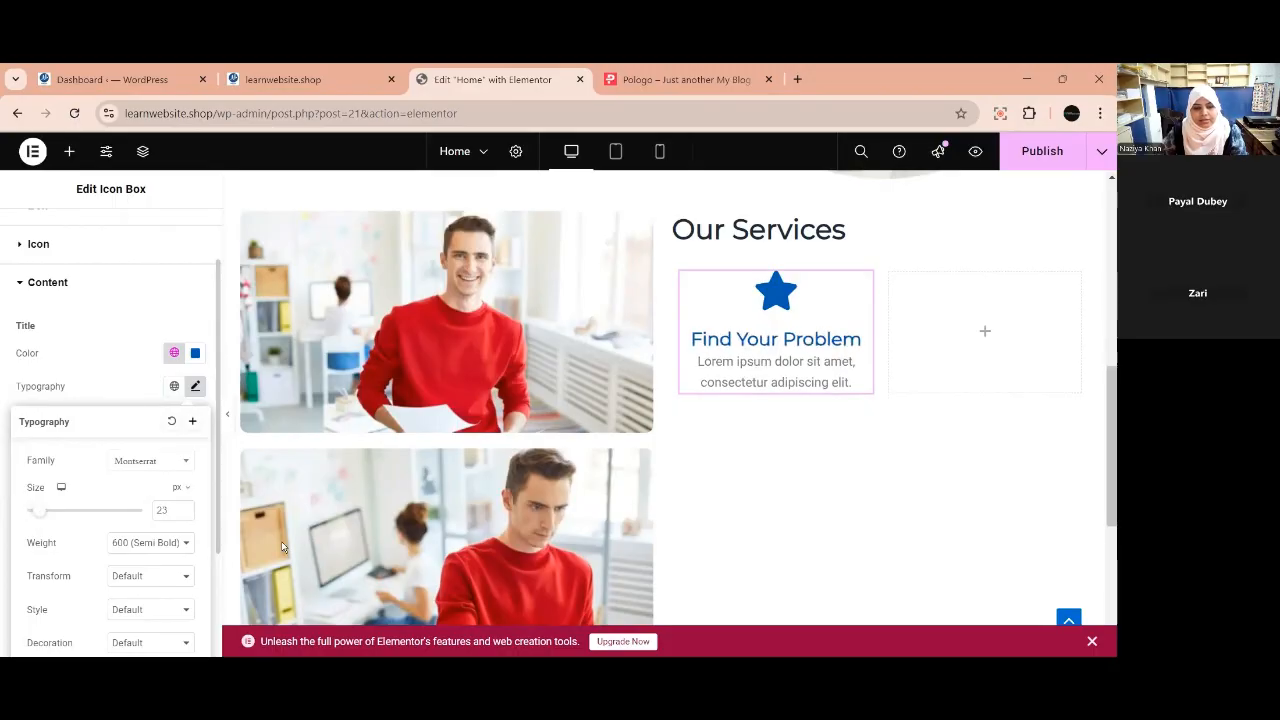
left_click(180, 517)
left_click(664, 79)
left_click(513, 79)
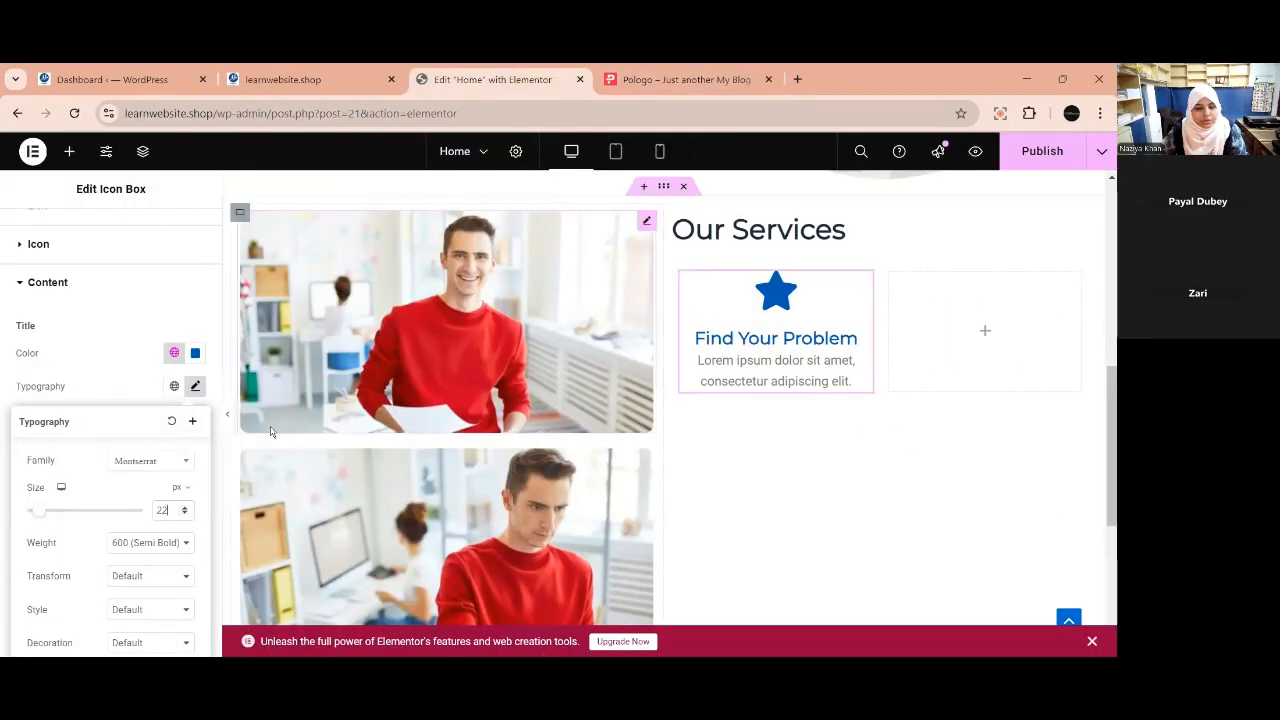
left_click(184, 516)
left_click(184, 516)
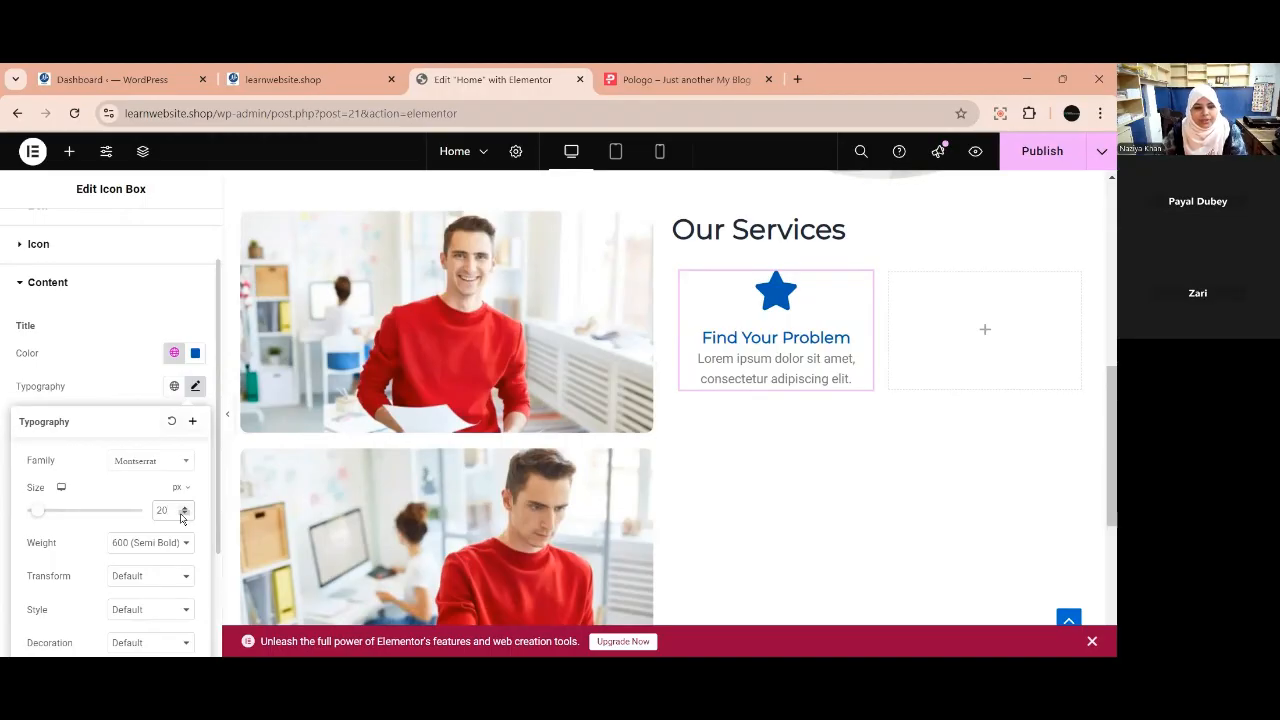
left_click(184, 516)
left_click(184, 516)
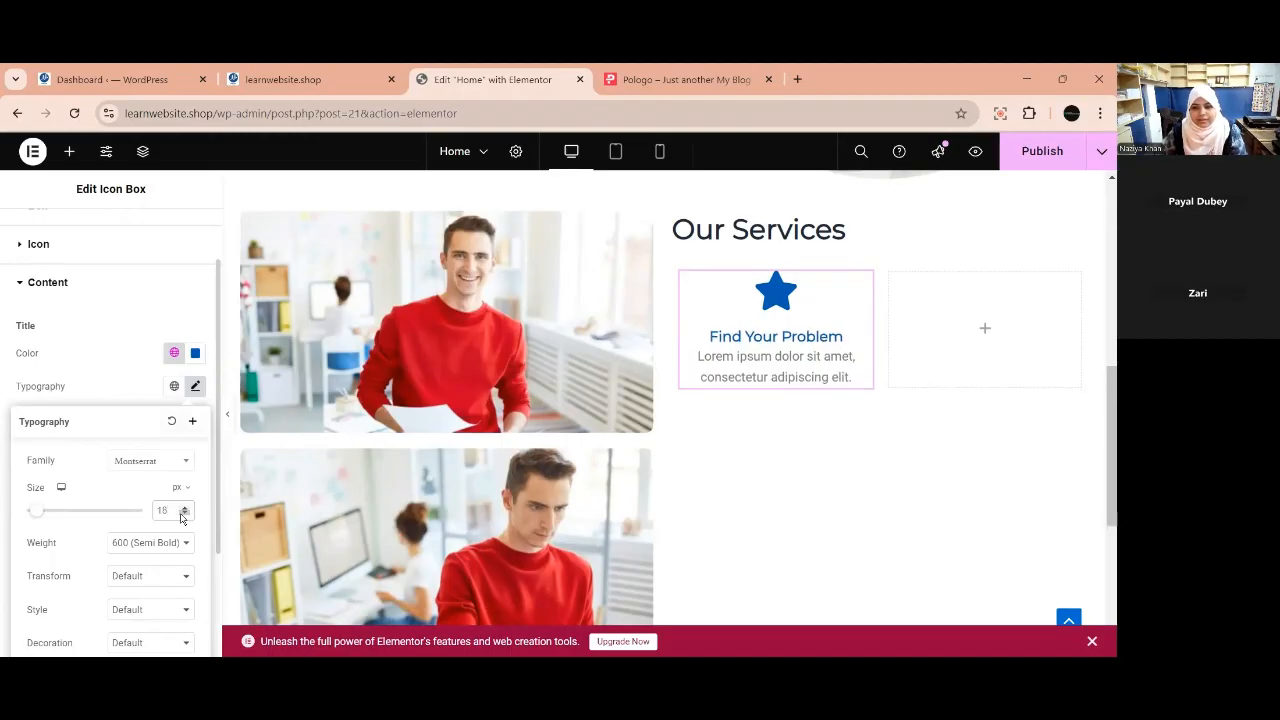
left_click(184, 507)
left_click(184, 507)
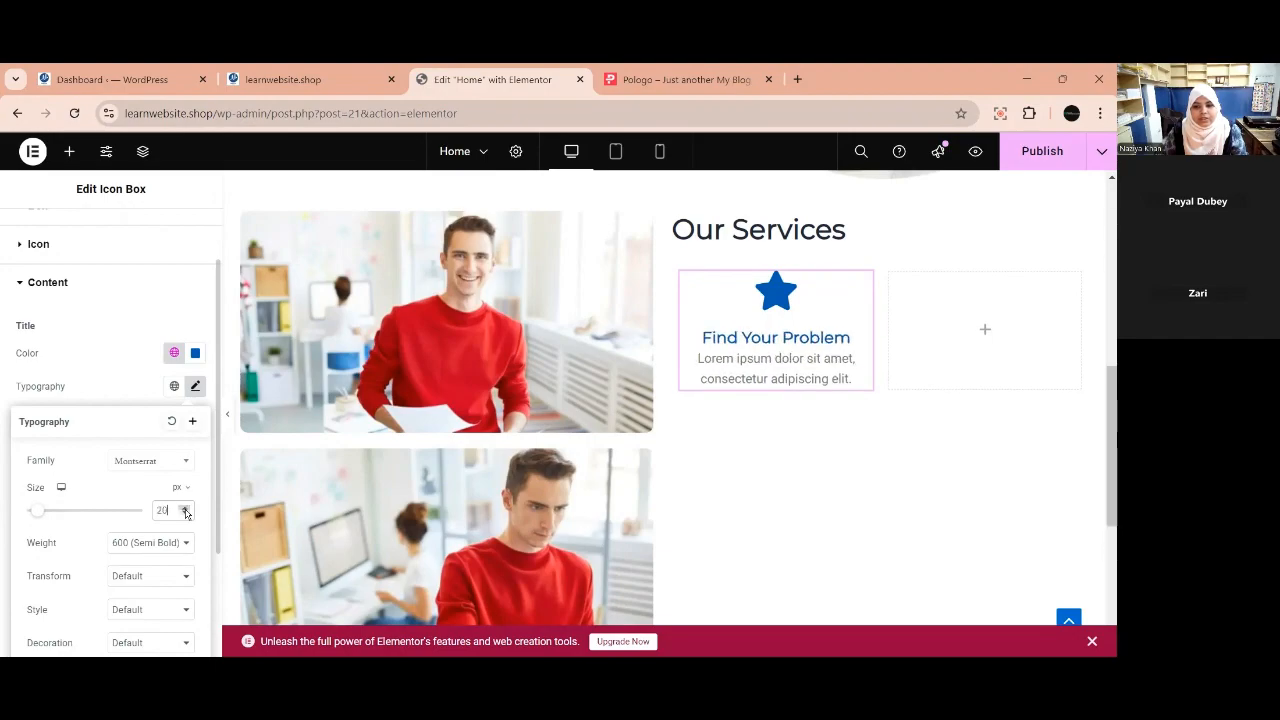
left_click(120, 398)
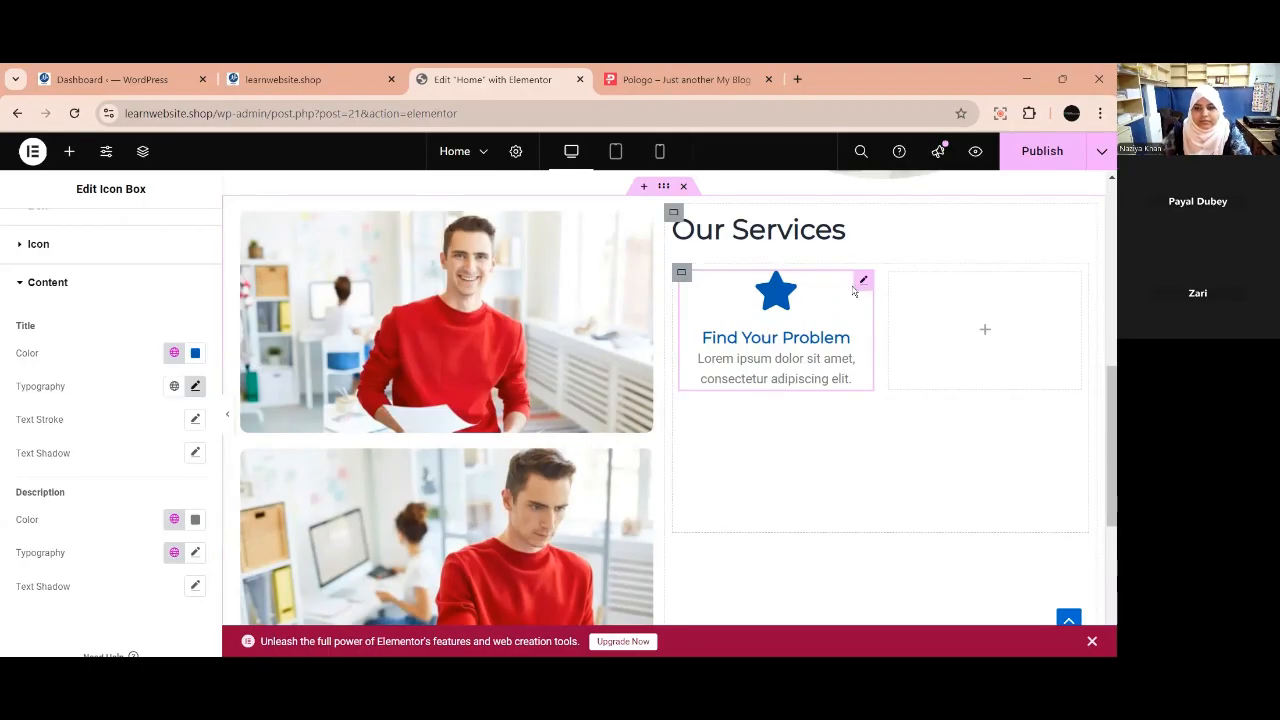
Reopen the icon box's content settings and review the numbered service items in the Pologo template.
left_click(22, 248)
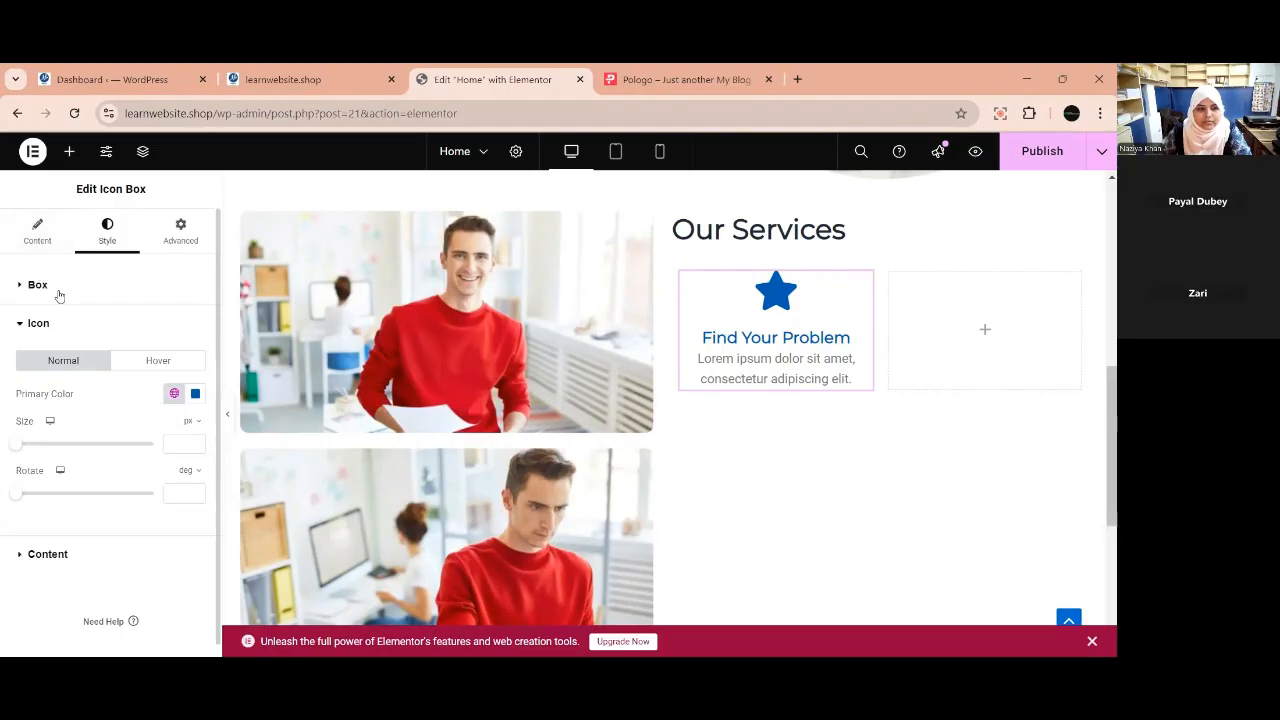
left_click(42, 236)
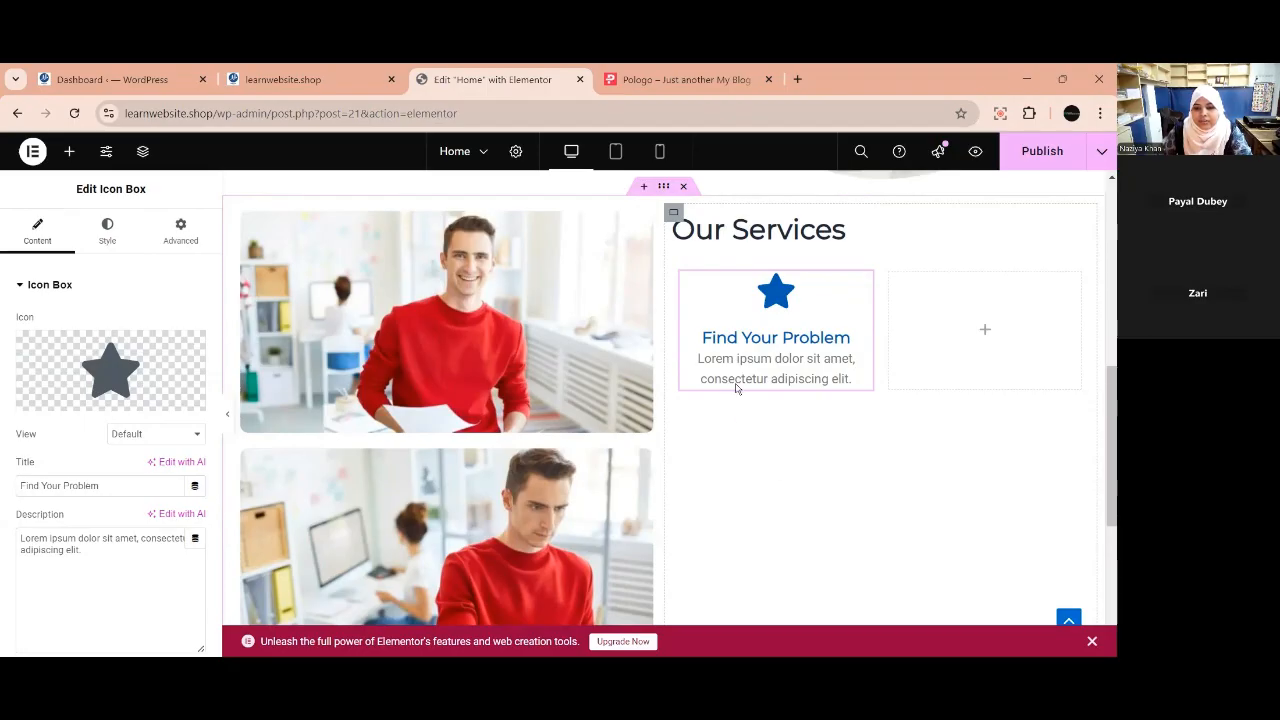
key("ctrl+Tab")
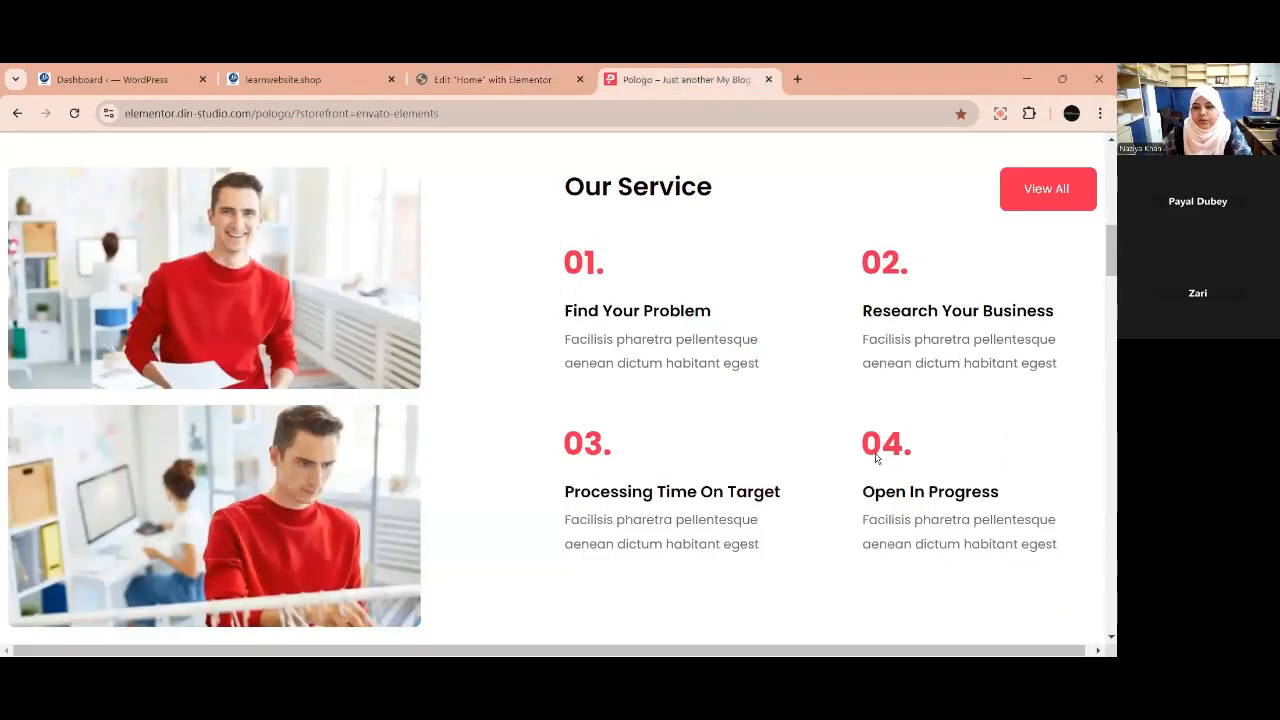
key("ctrl+shift+Tab")
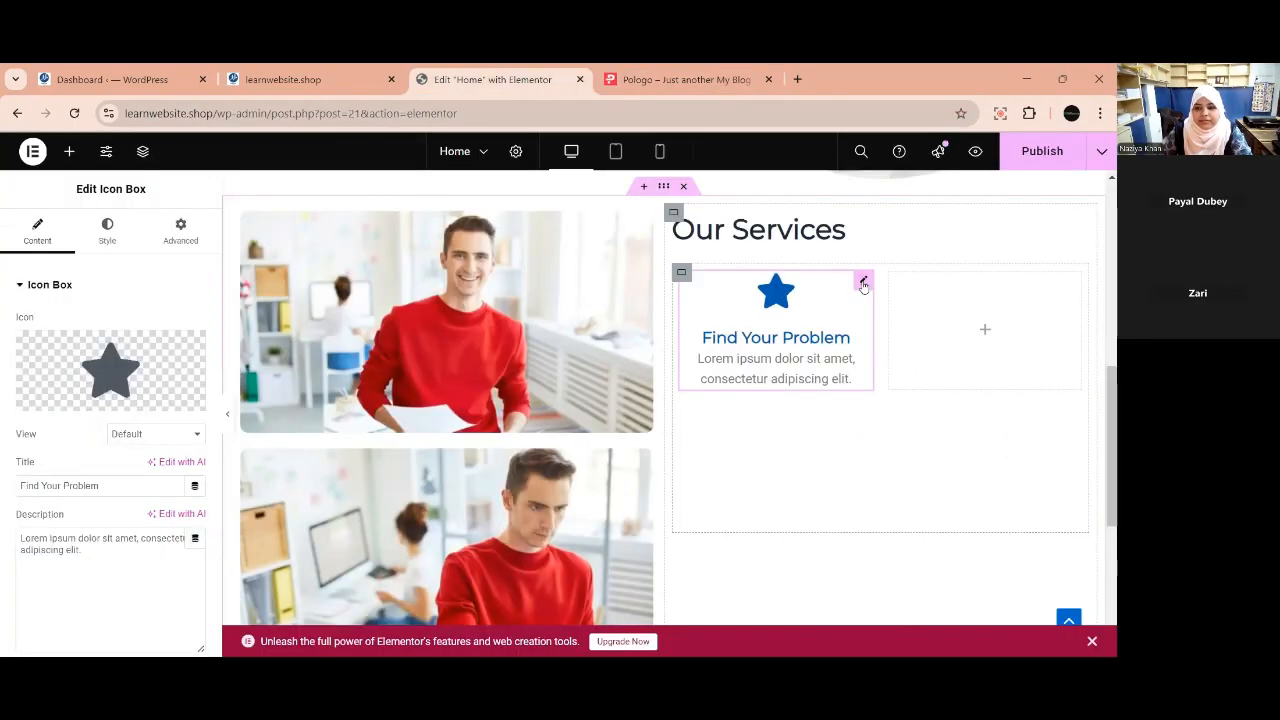
Browse the complete icon library for a replacement icon for the "Find Your Problem" icon box.
left_click(62, 398)
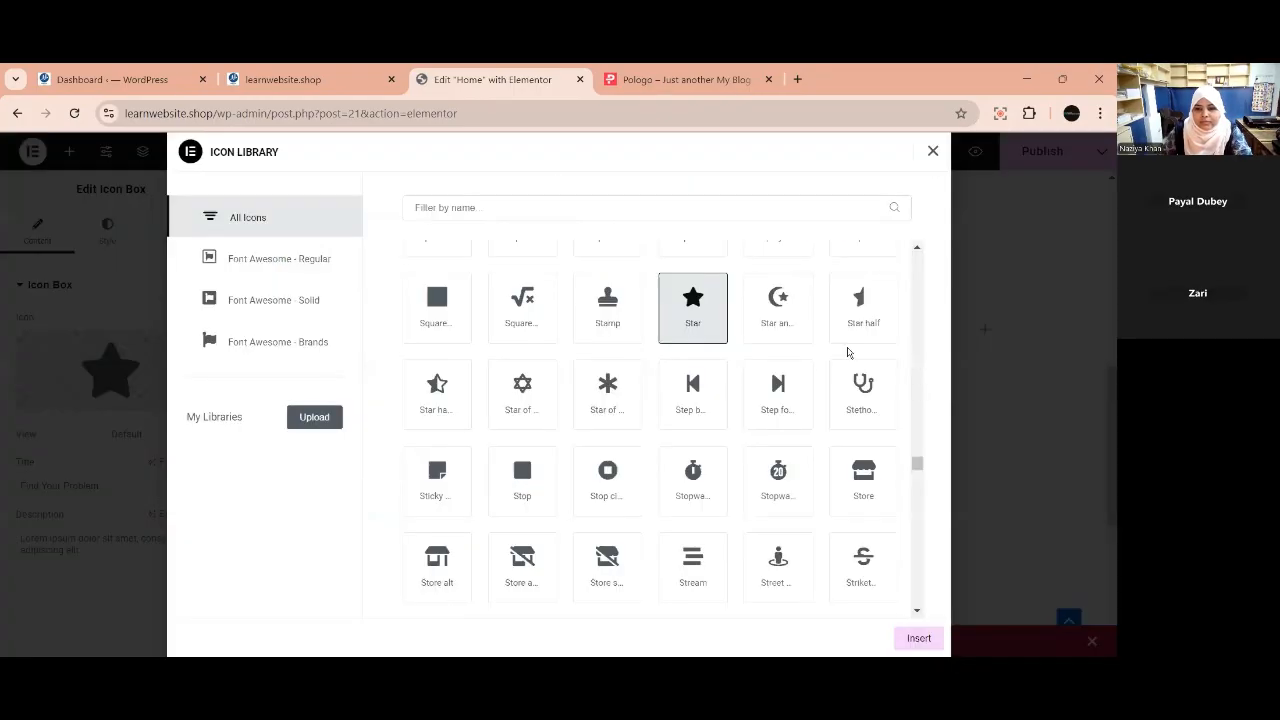
scroll(788, 455, "down", 8)
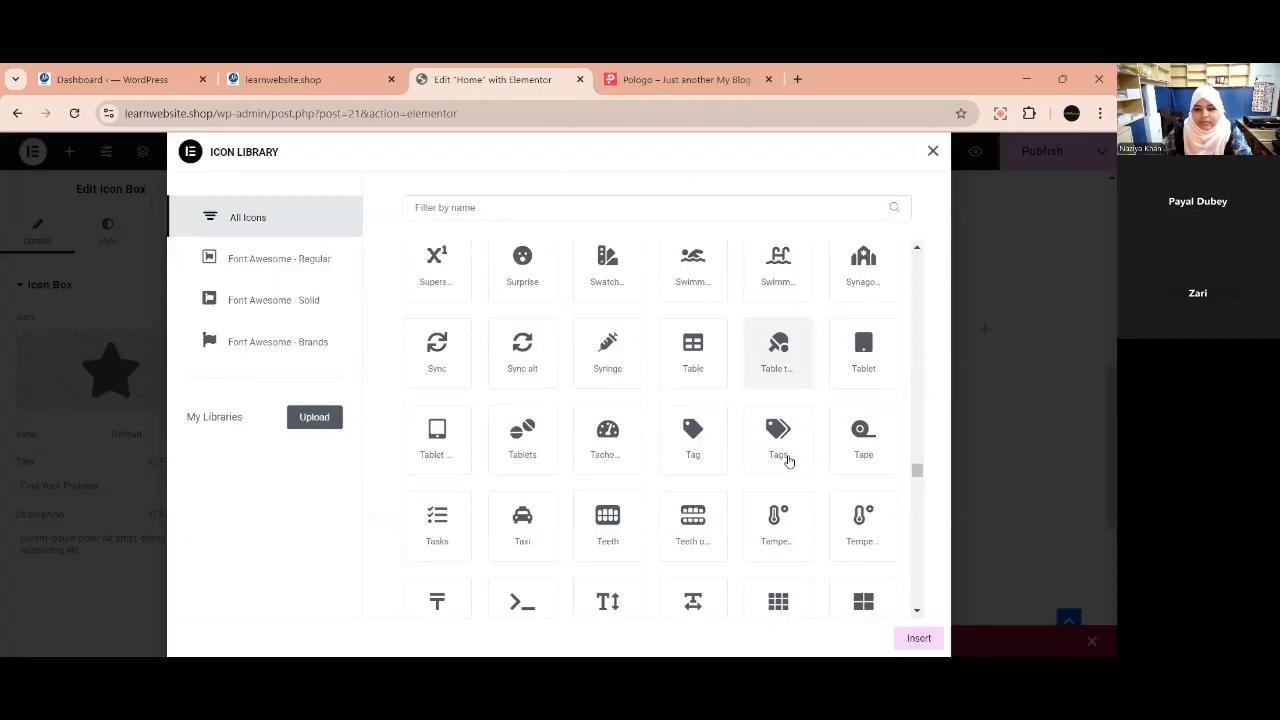
scroll(788, 463, "down", 10)
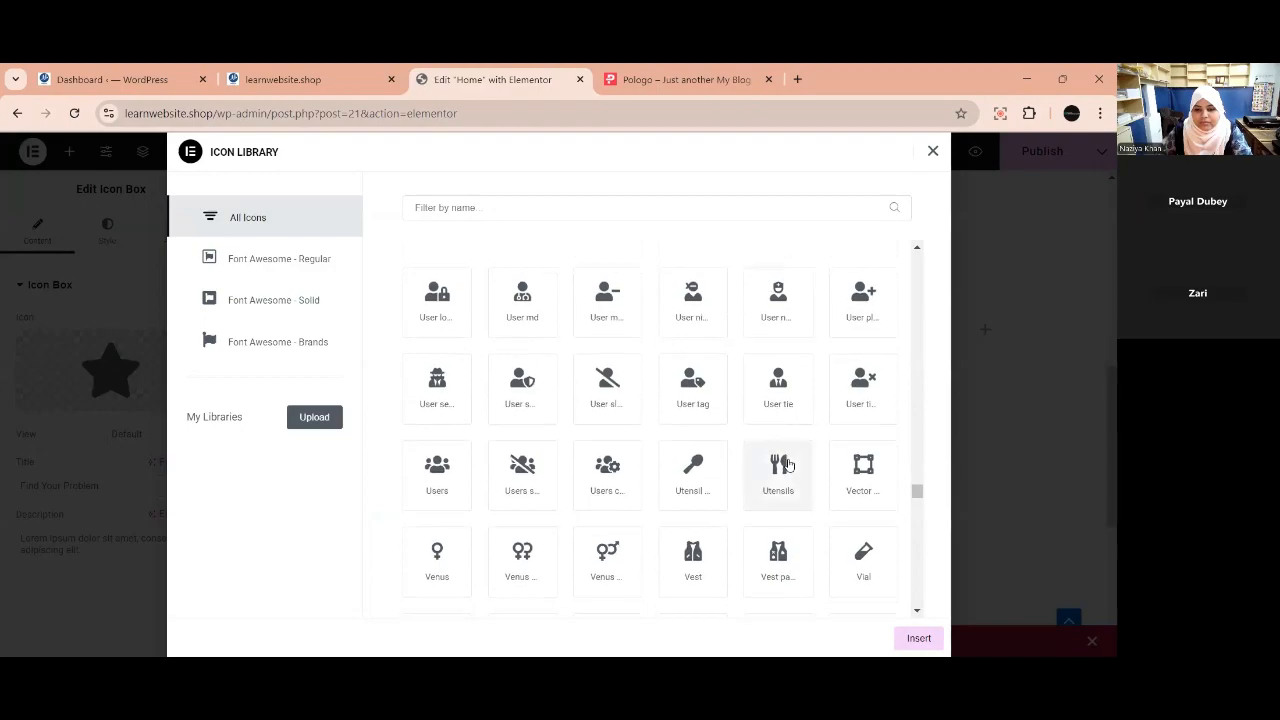
scroll(788, 465, "down", 10)
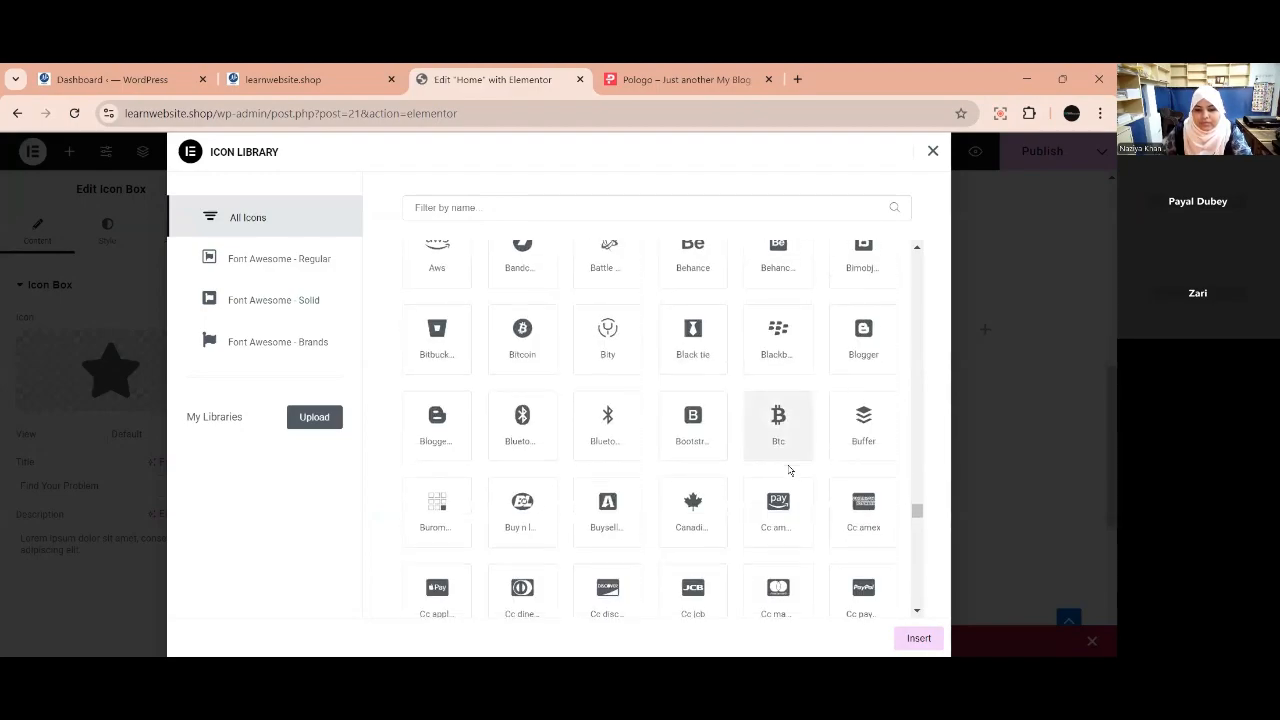
scroll(788, 470, "down", 10)
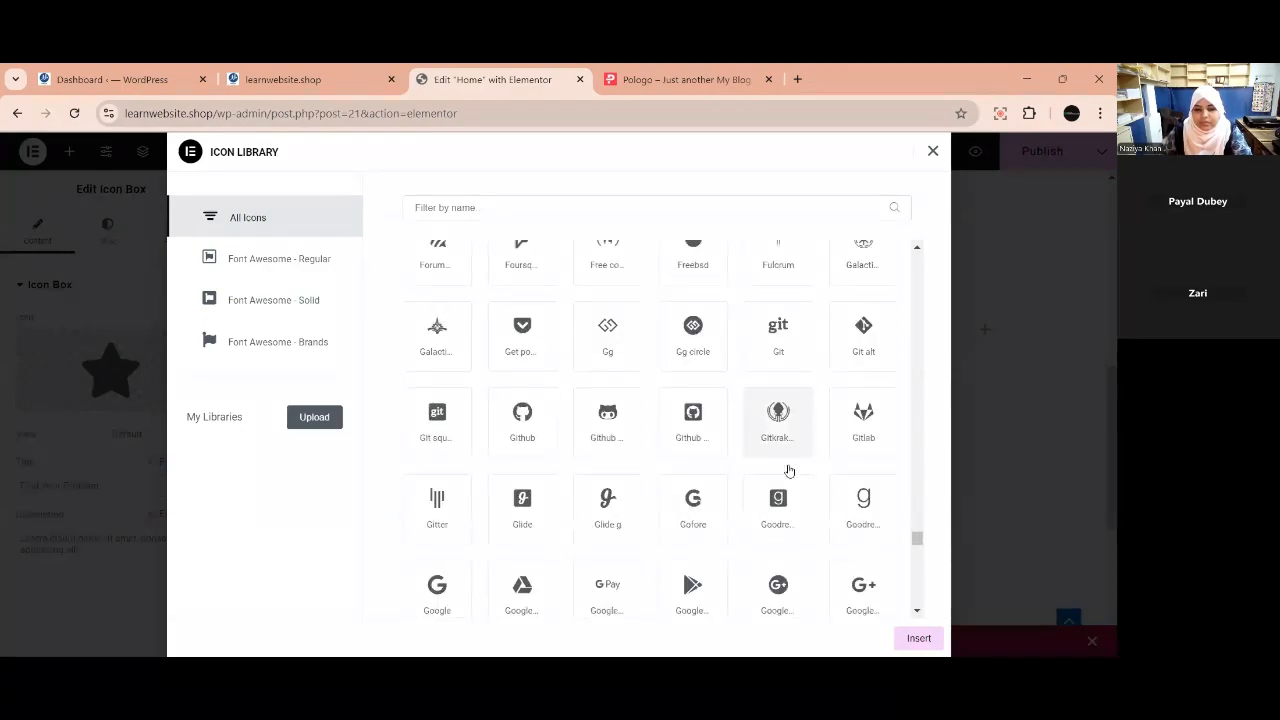
scroll(788, 470, "down", 10)
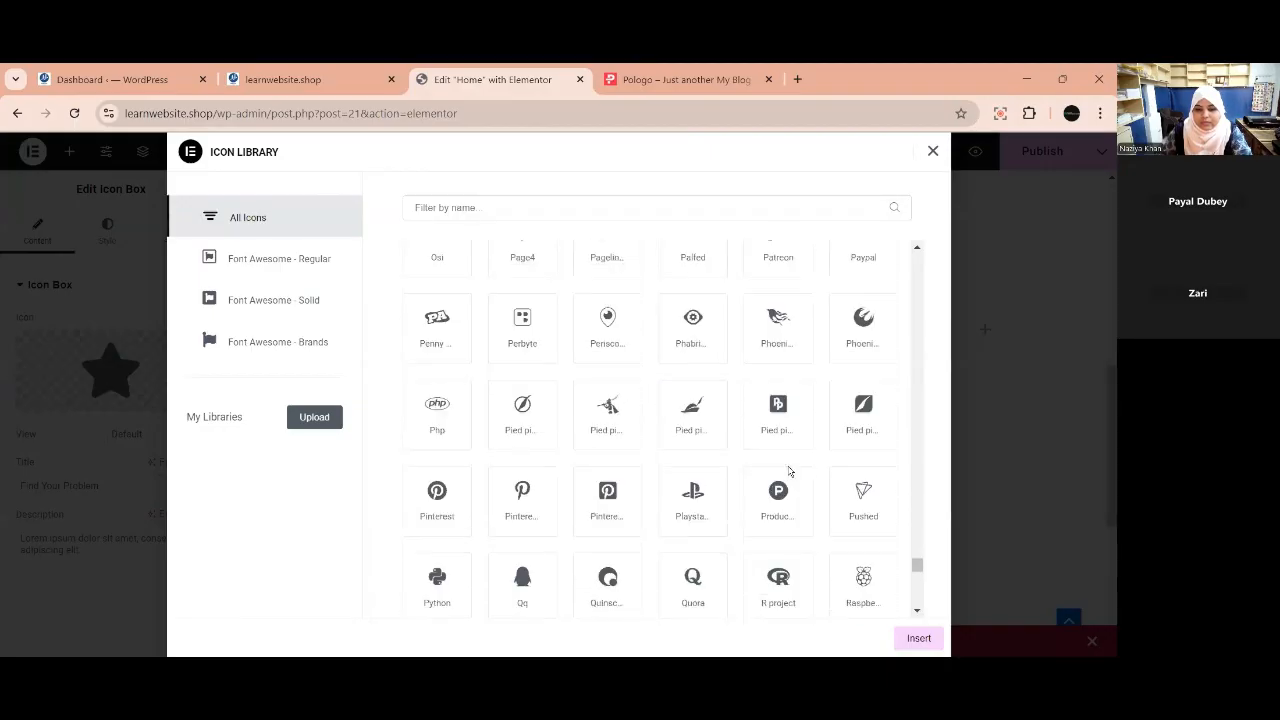
scroll(788, 473, "down", 10)
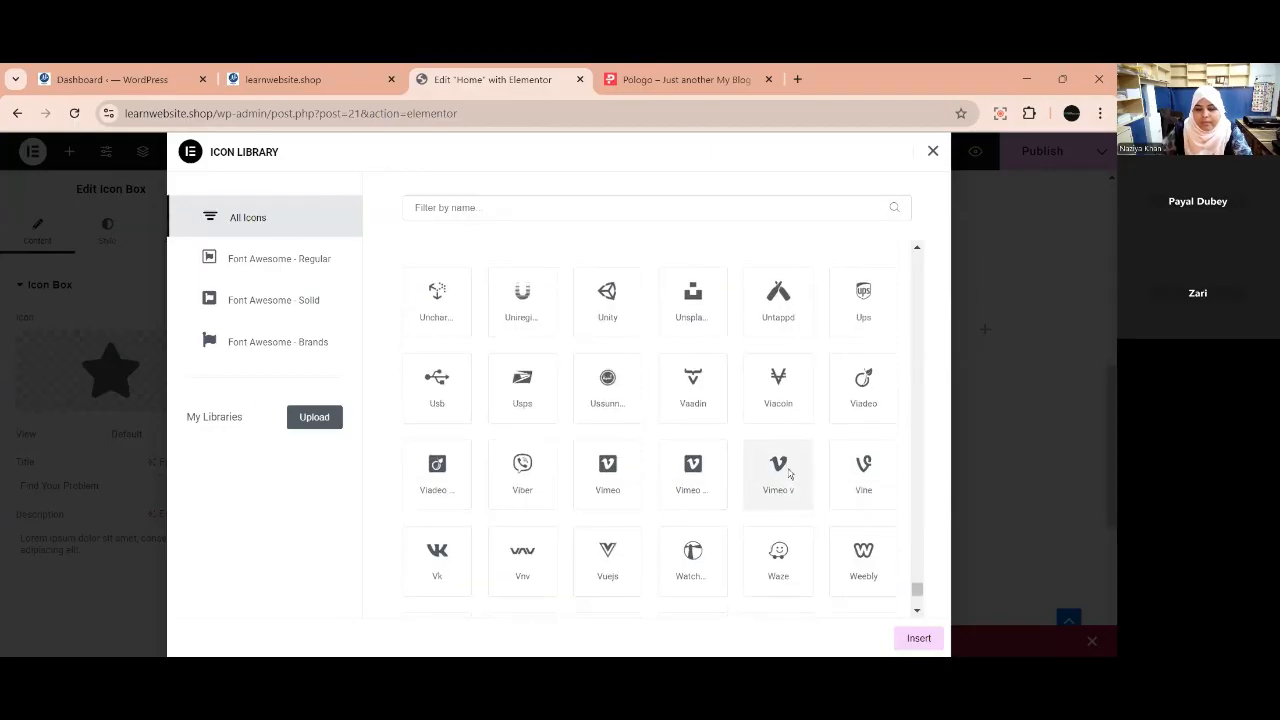
scroll(789, 482, "up", 11)
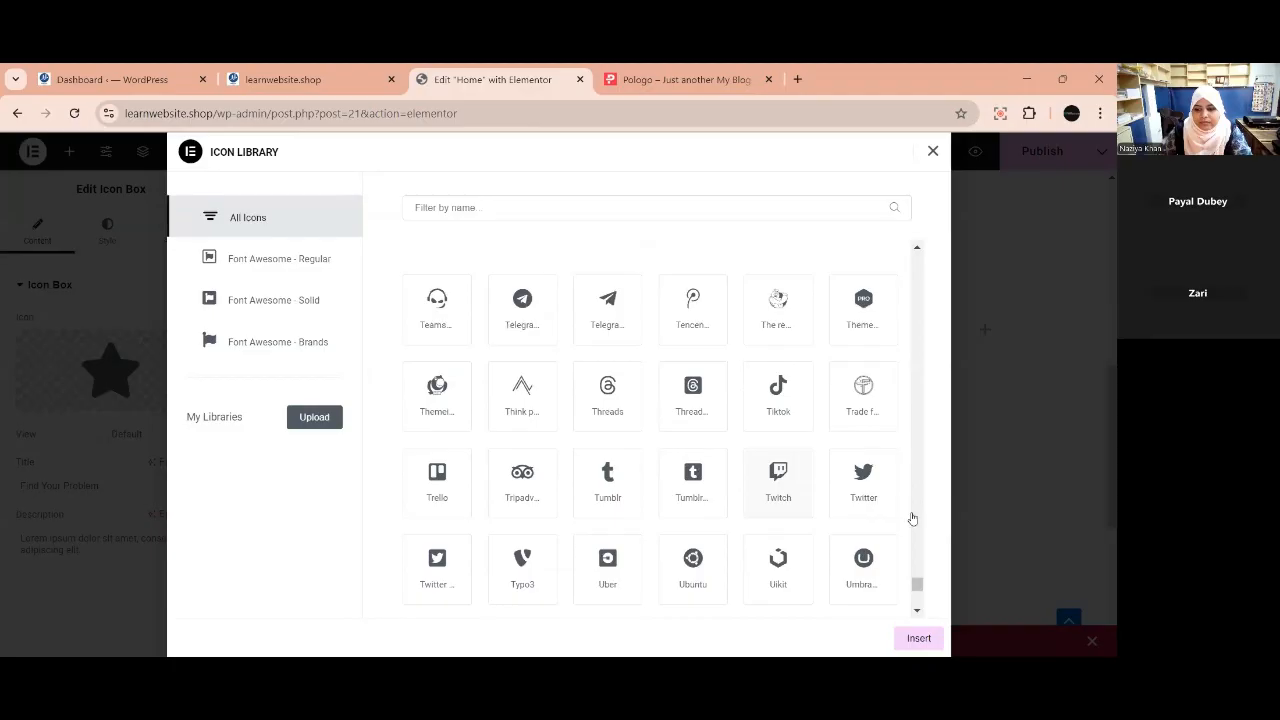
left_click_drag(919, 589, 911, 235)
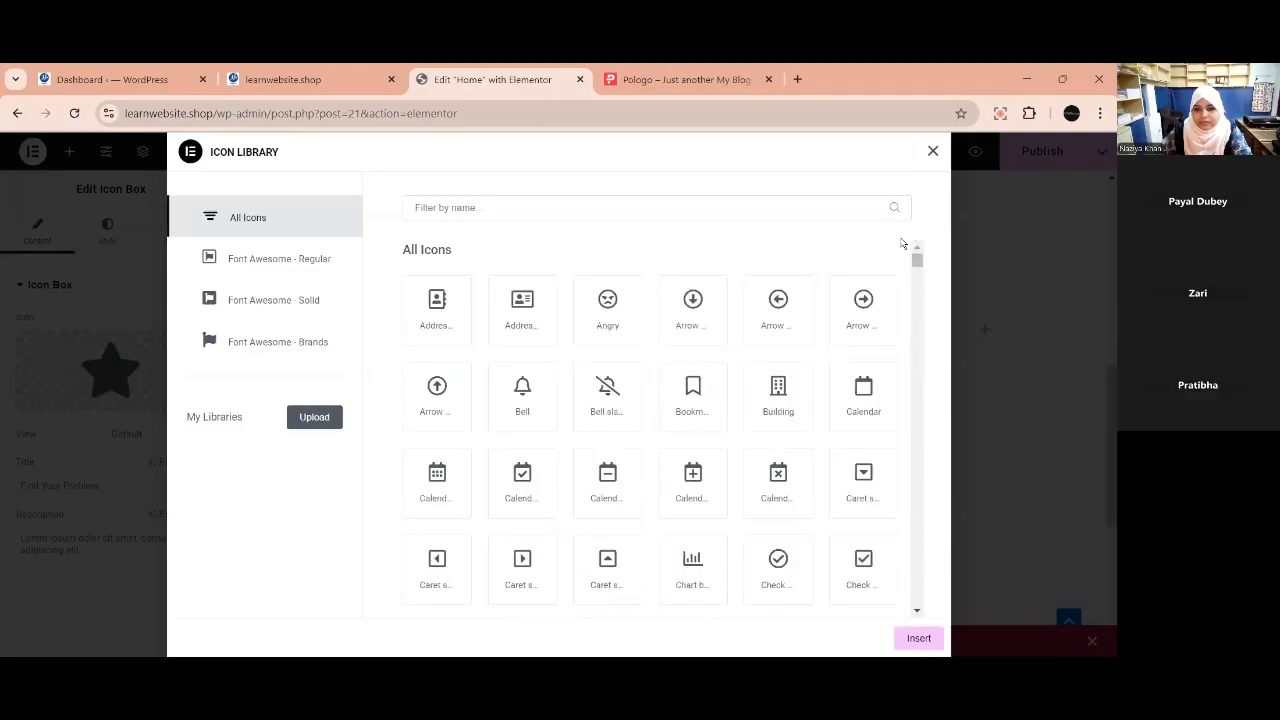
Look through the Font Awesome Regular, Solid and Brands icon sets and close the library without choosing an icon.
left_click(260, 255)
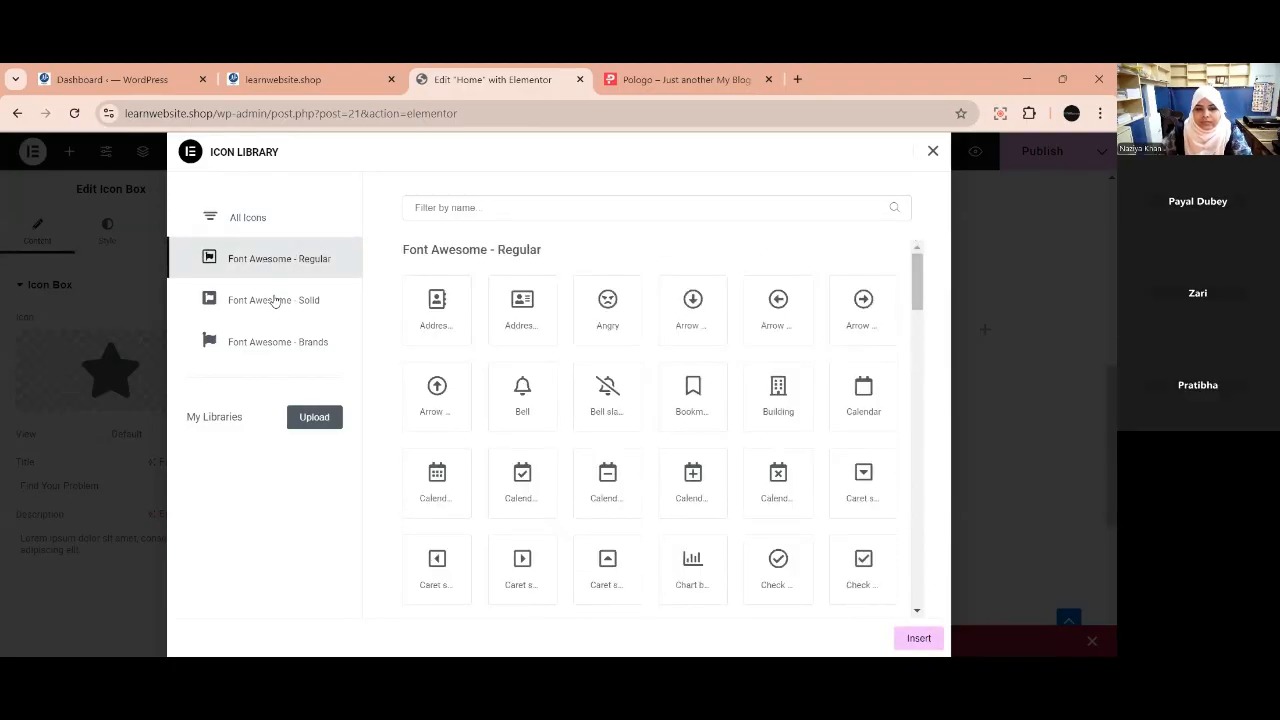
left_click(274, 300)
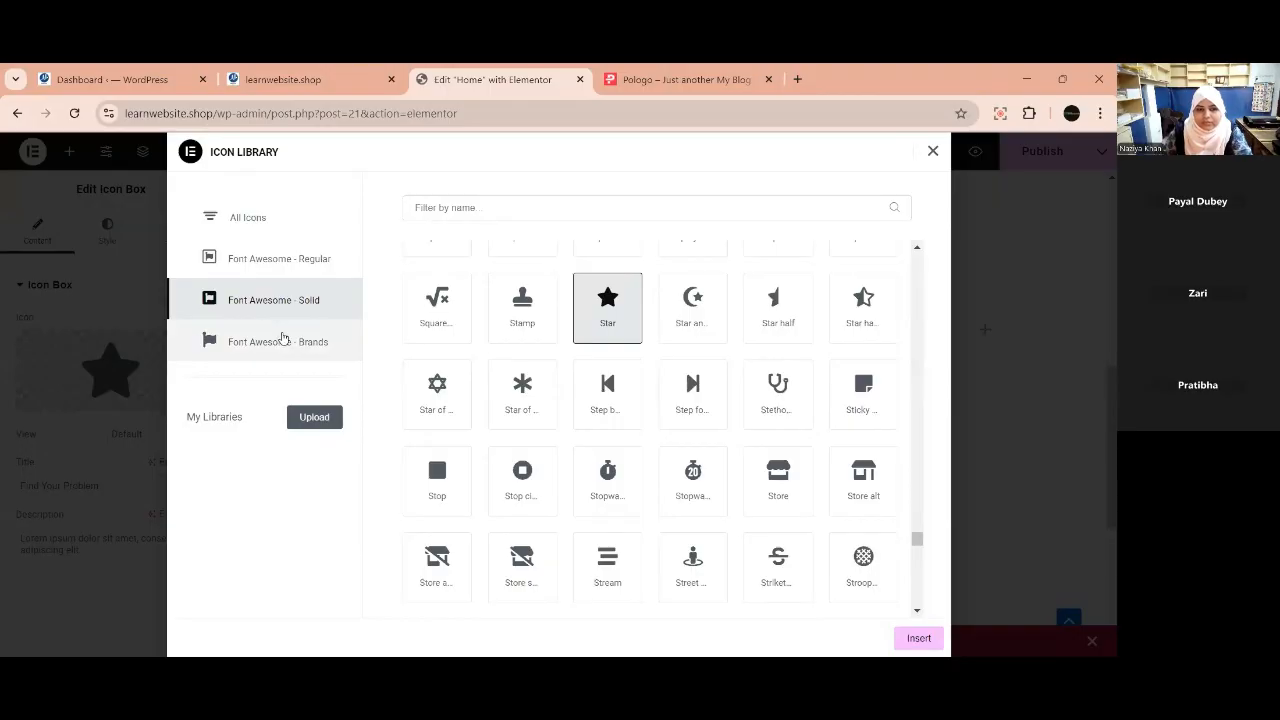
left_click(283, 340)
scroll(686, 515, "down", 3)
scroll(686, 523, "up", 3)
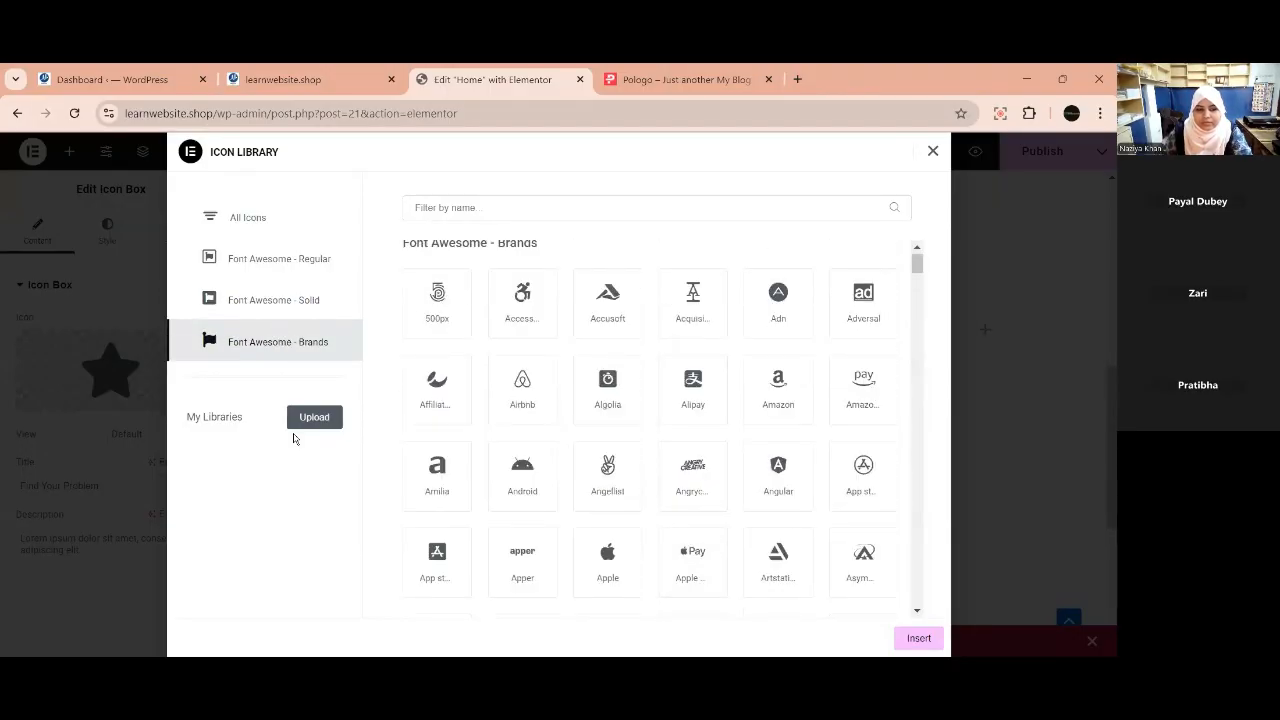
left_click(932, 152)
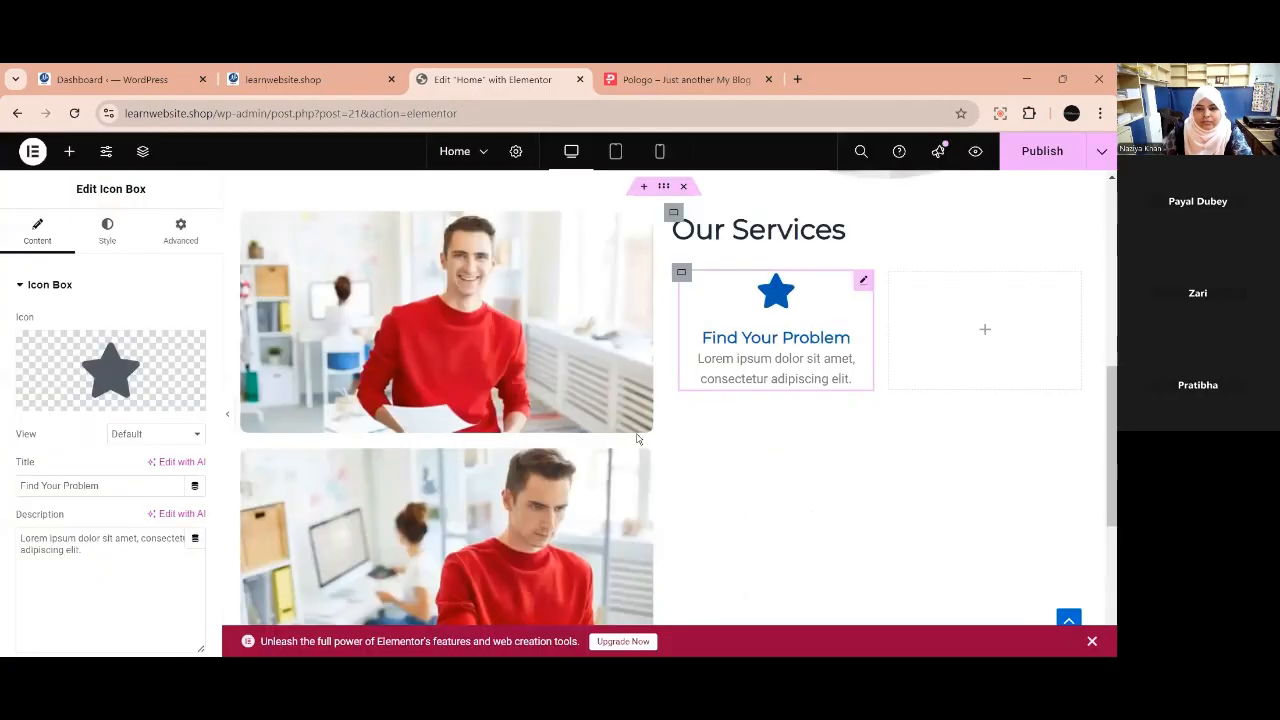
Keep the "Find Your Problem" icon above its text, left-align the box's content, and compare it with the Pologo template.
left_click(108, 241)
left_click(152, 323)
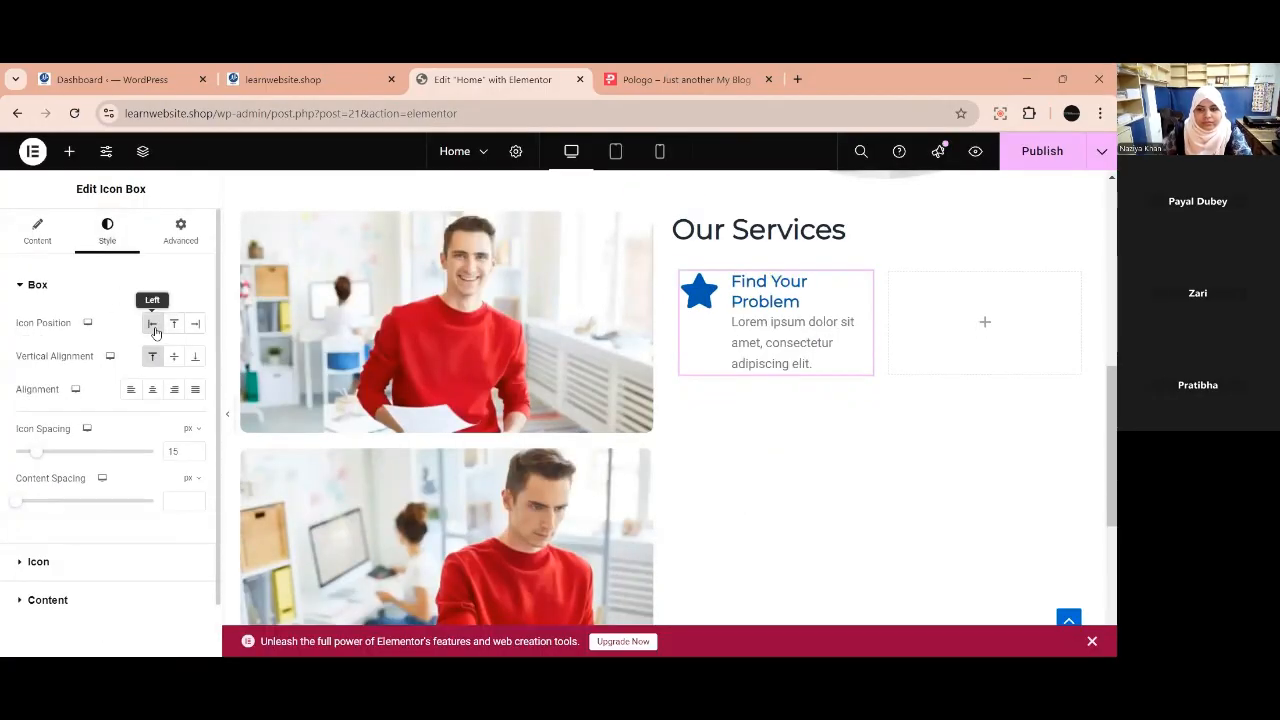
left_click(175, 324)
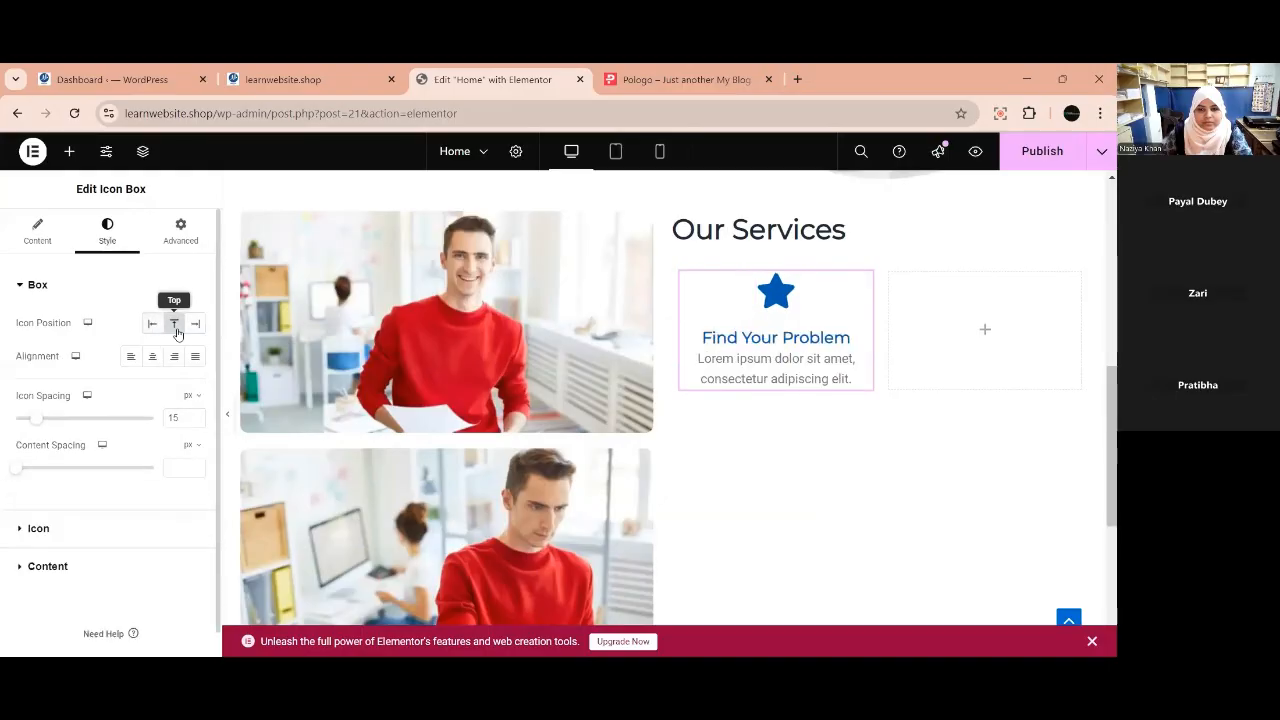
left_click(130, 358)
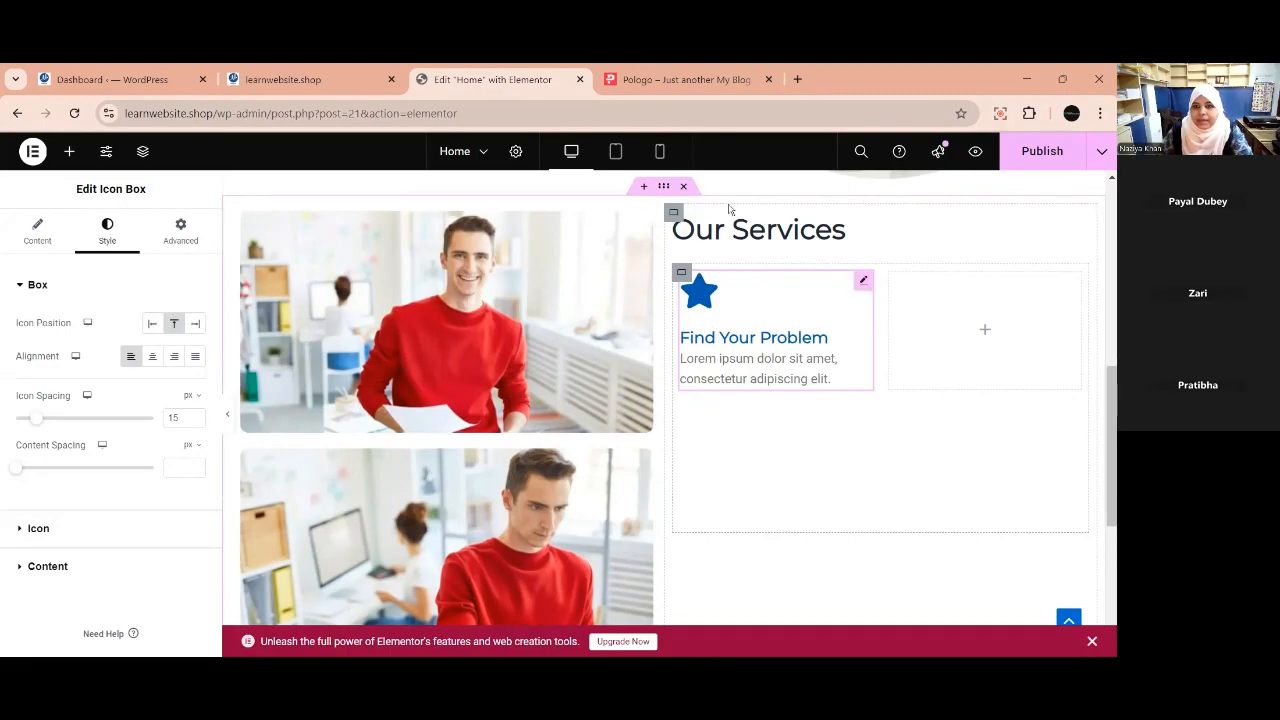
left_click(677, 82)
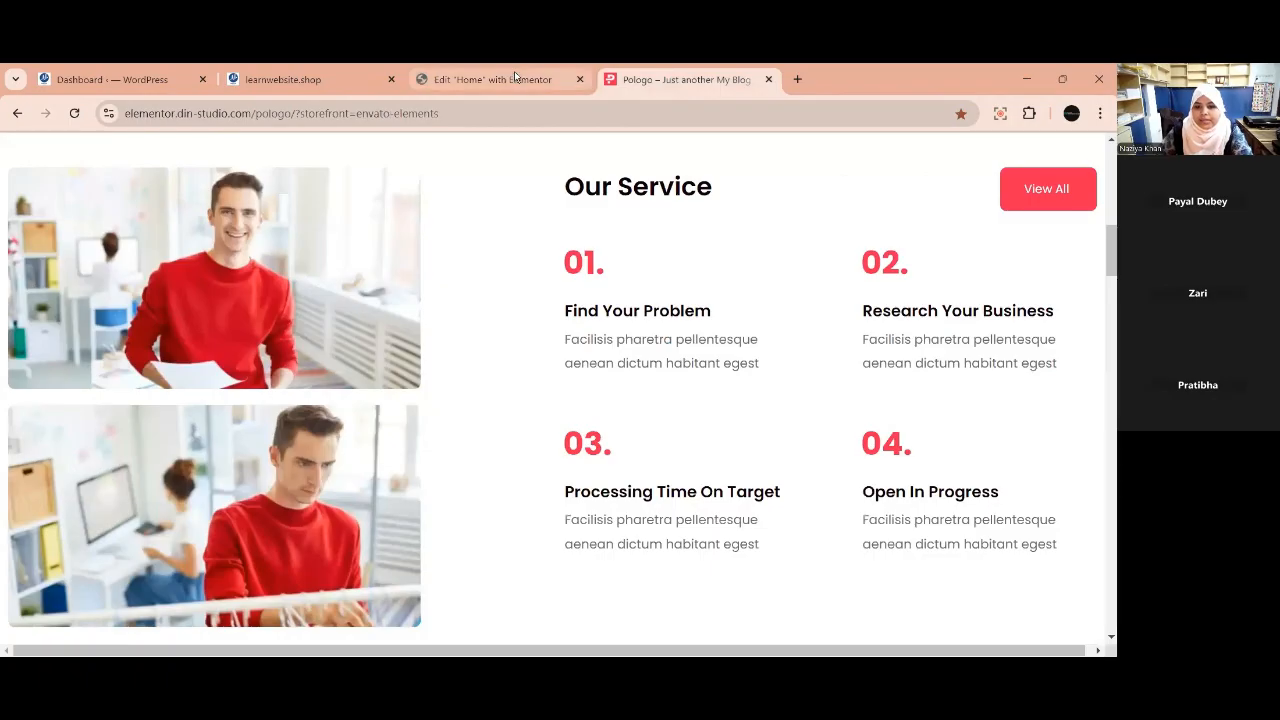
left_click(508, 77)
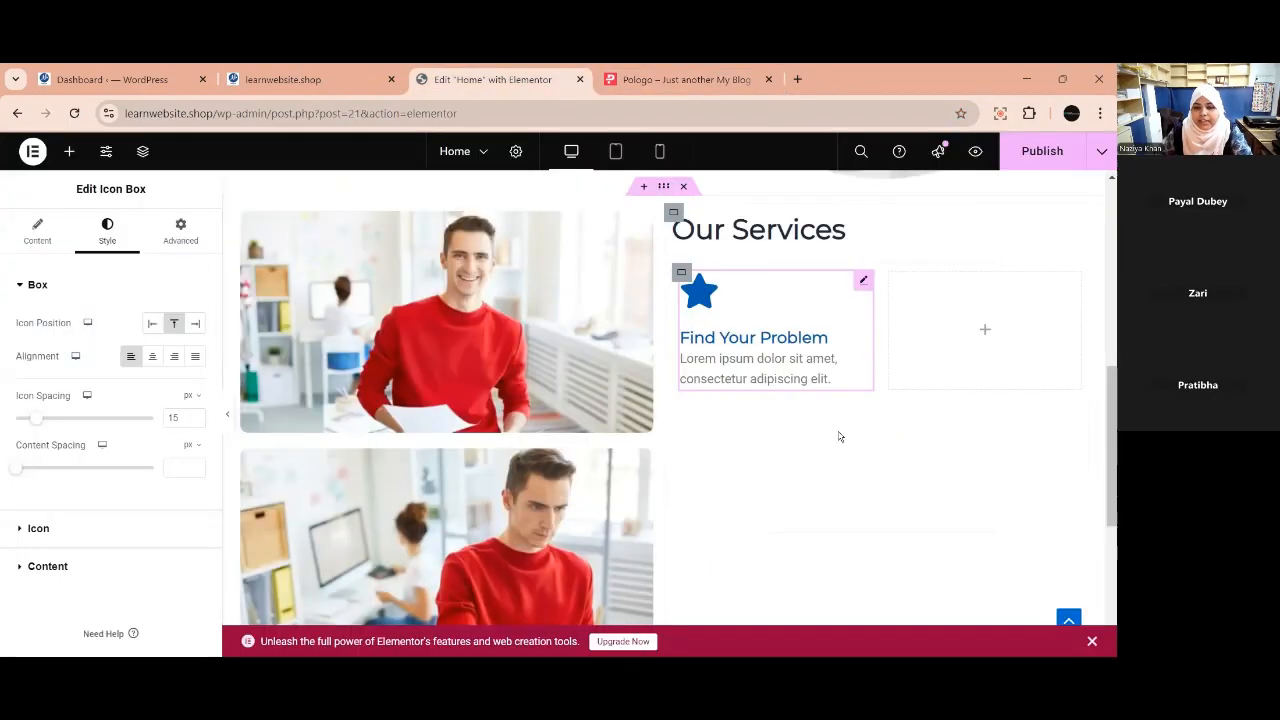
Duplicate the "Find Your Problem" icon box into the second cell of the grid's first row.
right_click(864, 282)
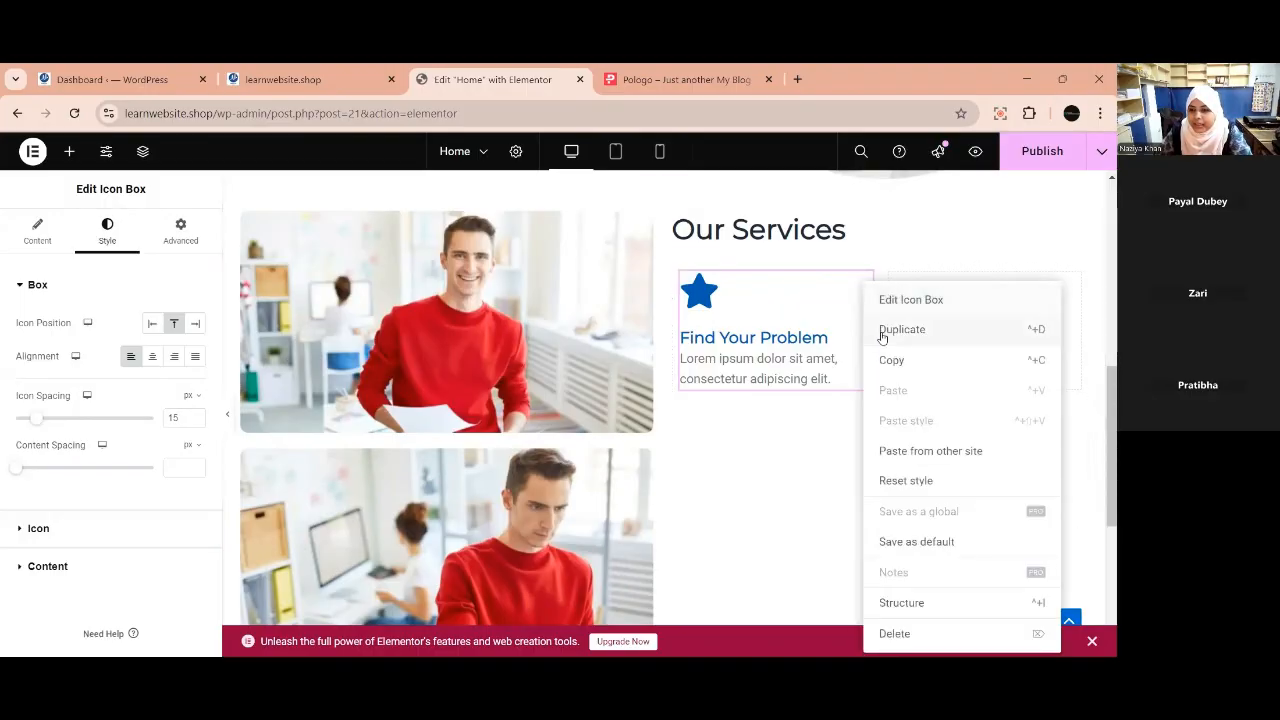
left_click(867, 302)
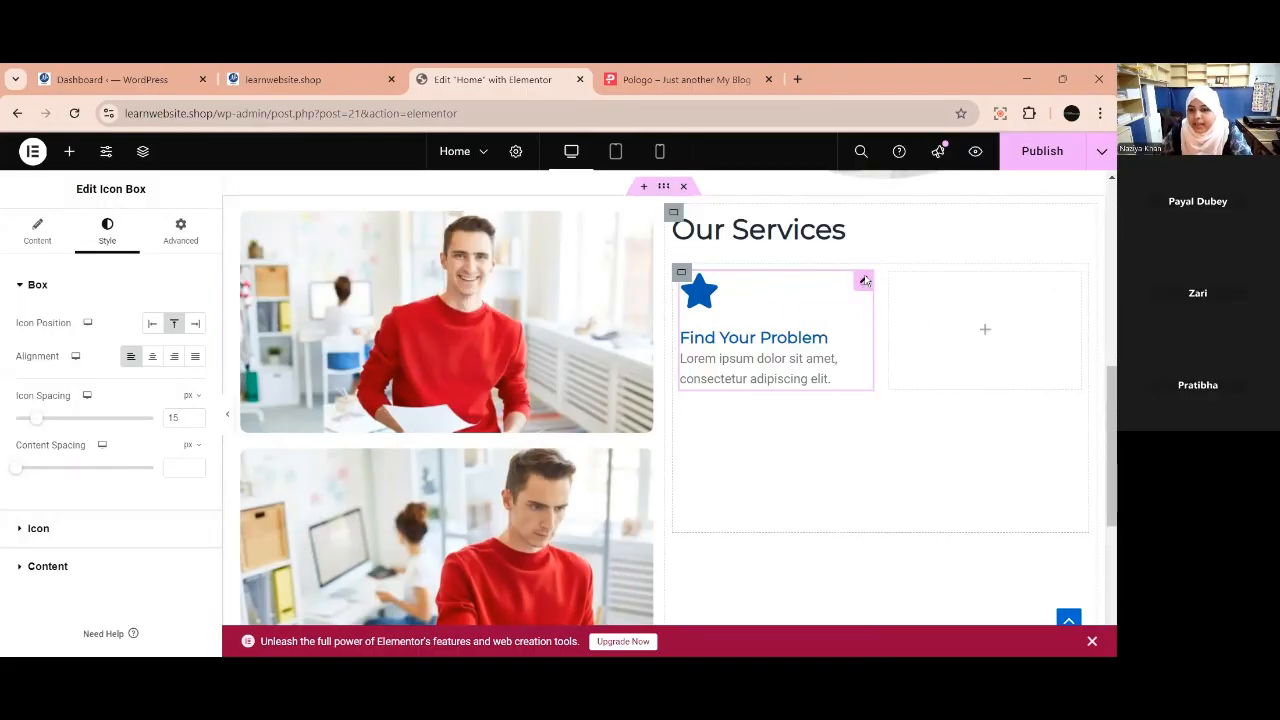
right_click(864, 282)
left_click(885, 325)
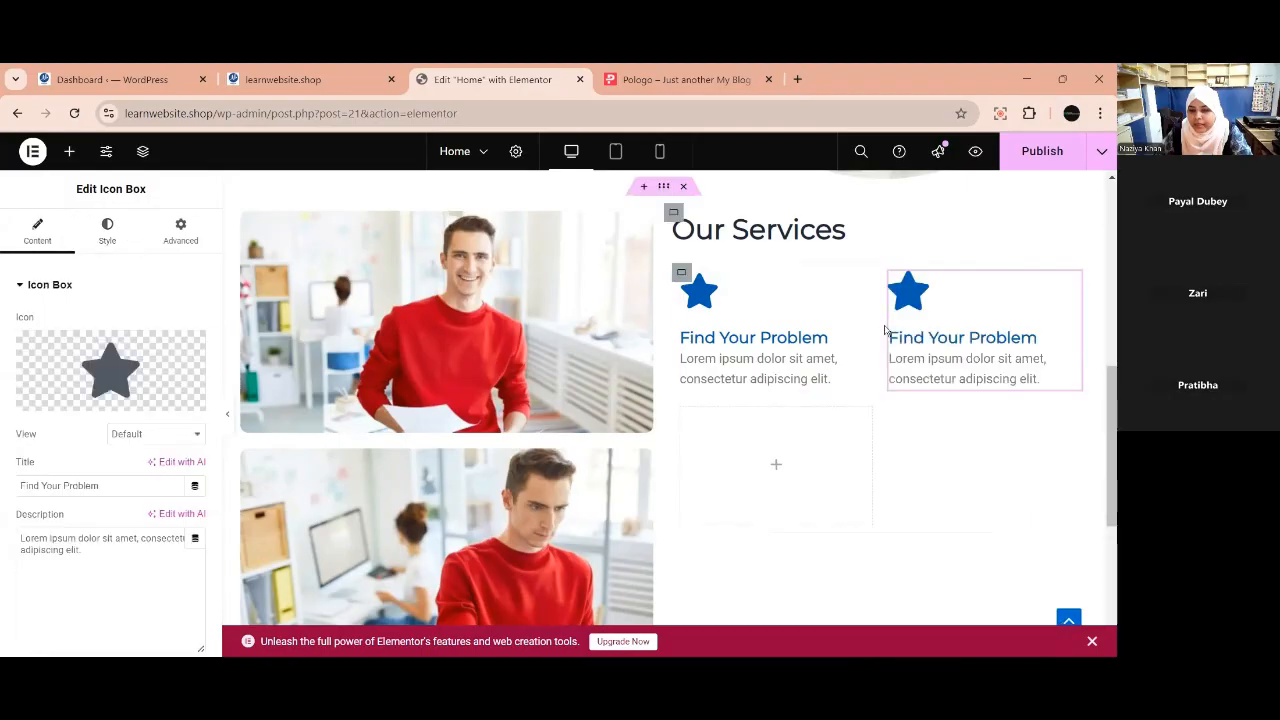
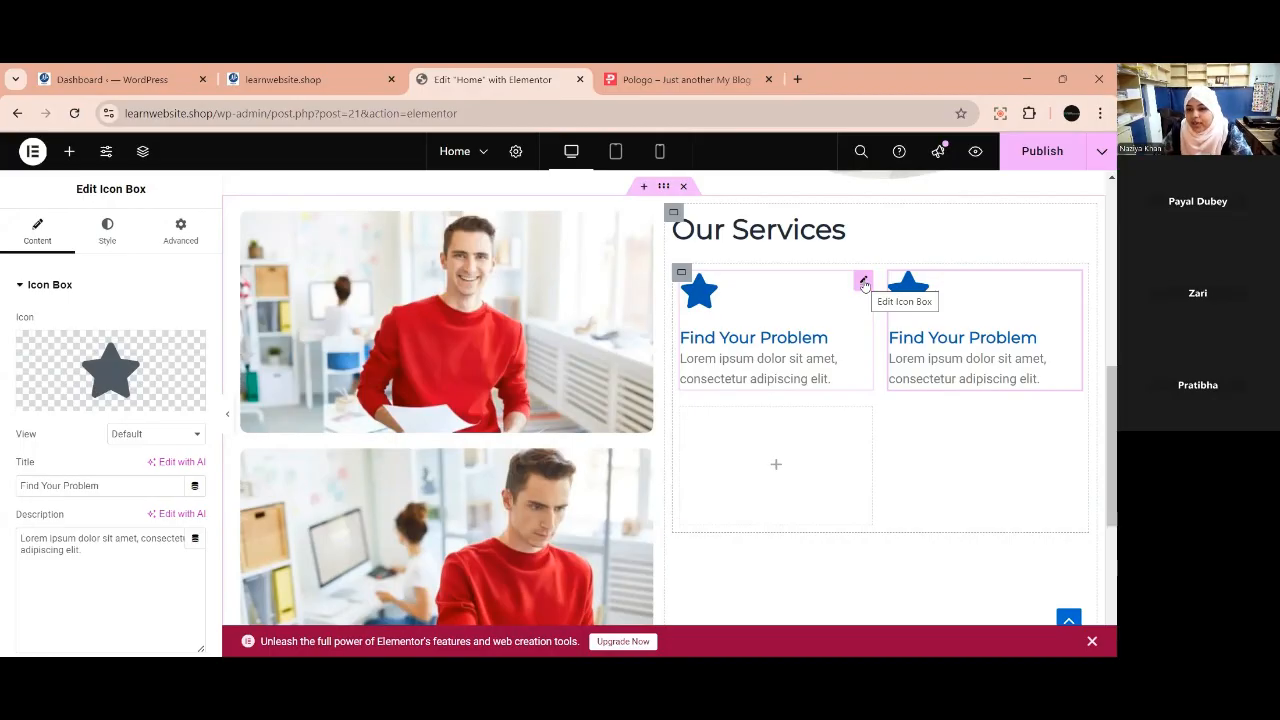
Copy the "Find Your Problem" icon box and paste it into both empty cells of the grid's second row.
right_click(864, 284)
left_click(890, 362)
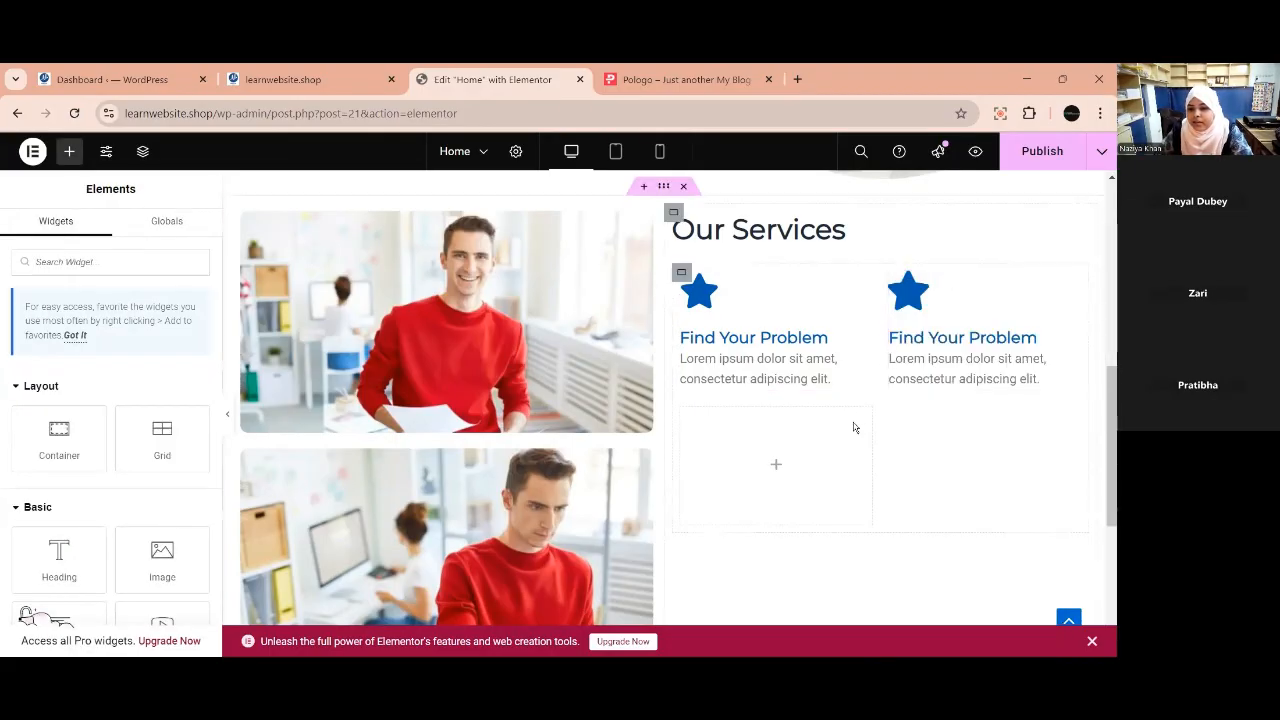
right_click(775, 465)
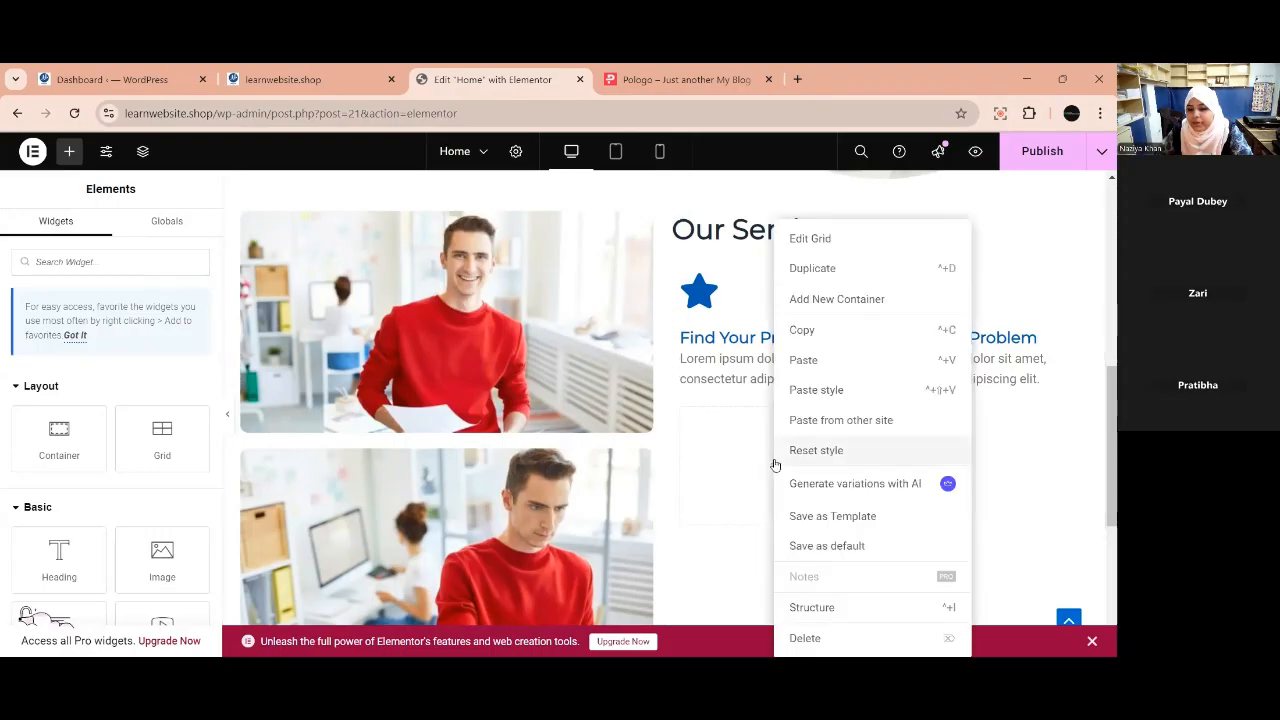
left_click(802, 362)
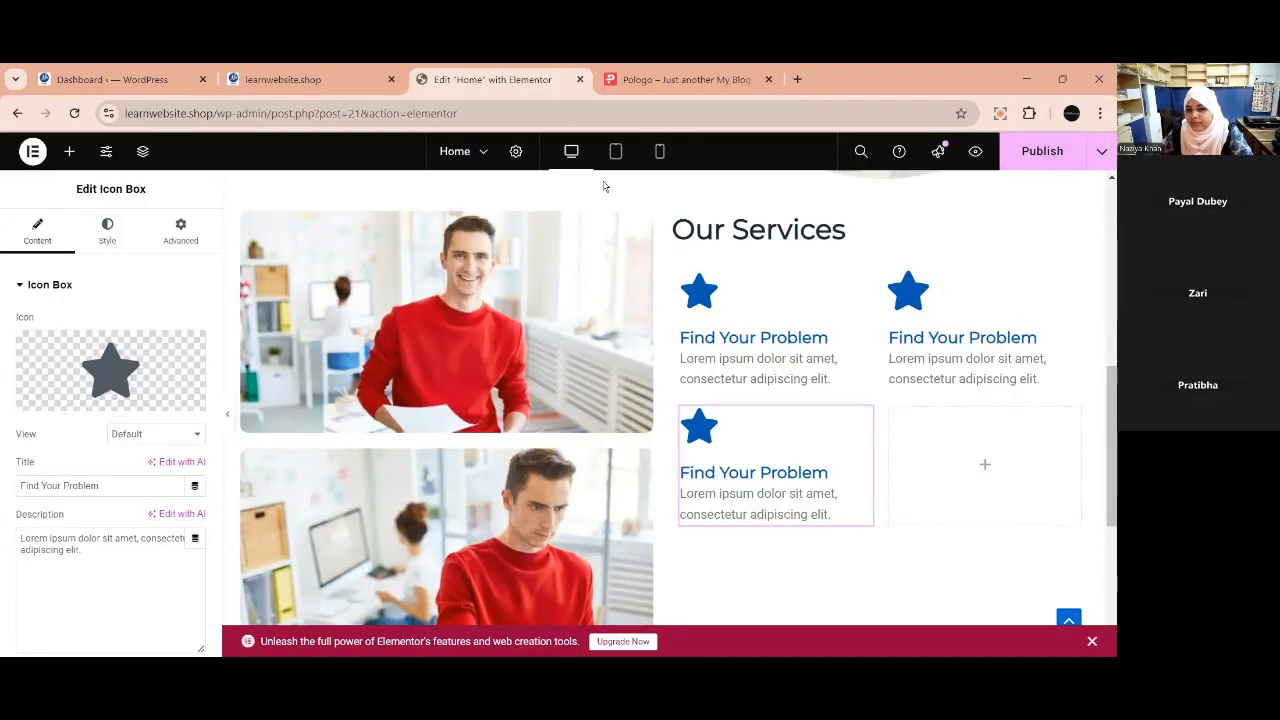
right_click(982, 467)
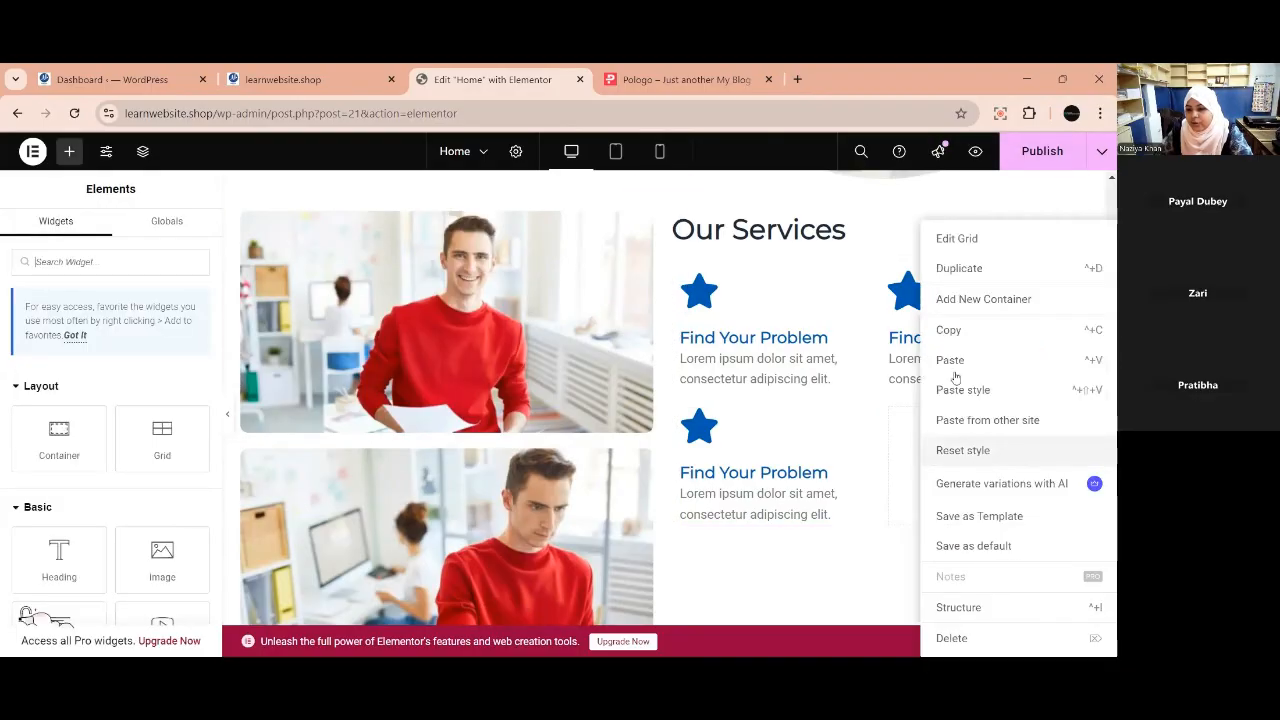
left_click(952, 362)
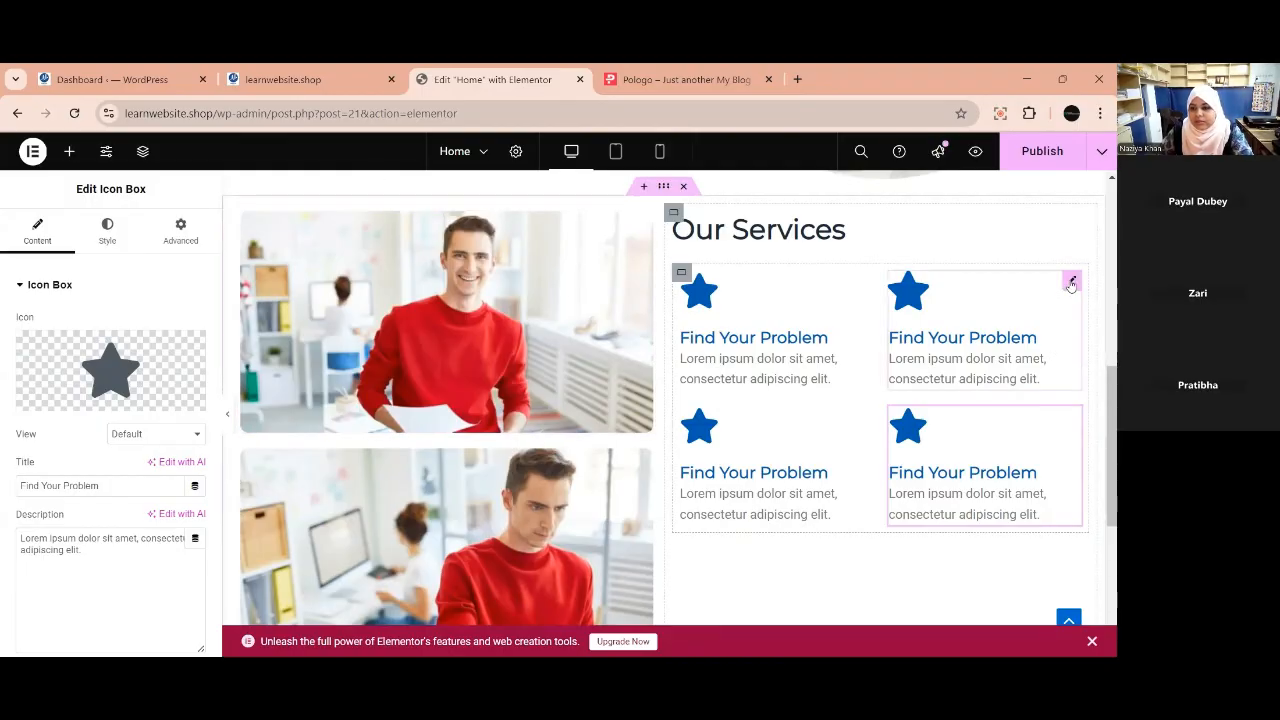
Replace the second icon box's title with "Research Your Business", copied from the Pologo template.
left_click(1071, 284)
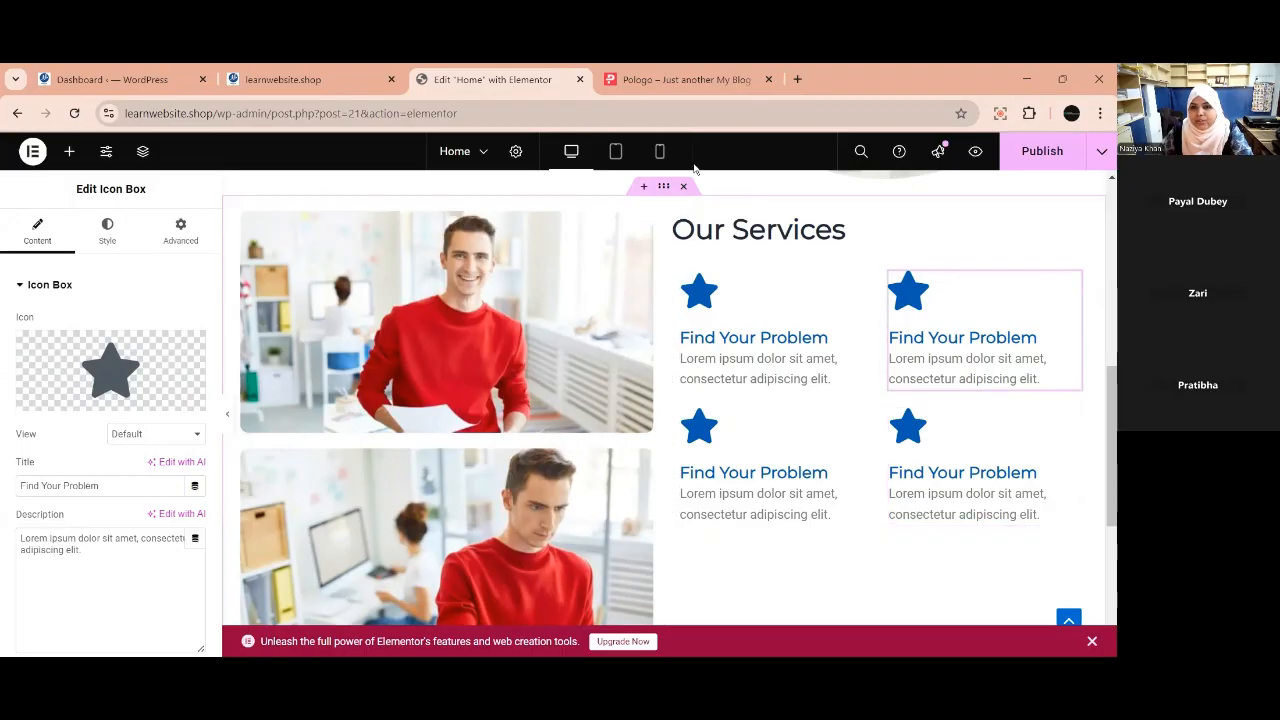
left_click(638, 77)
left_click_drag(859, 309, 1106, 332)
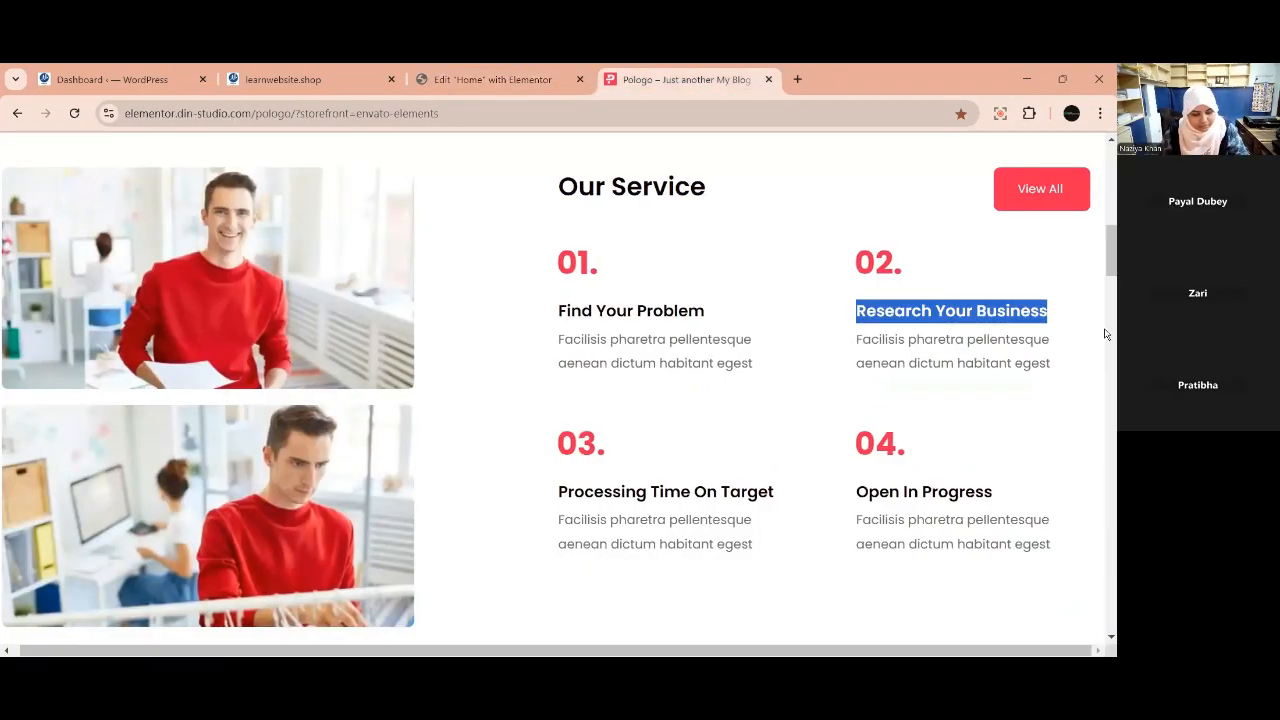
left_click(576, 76)
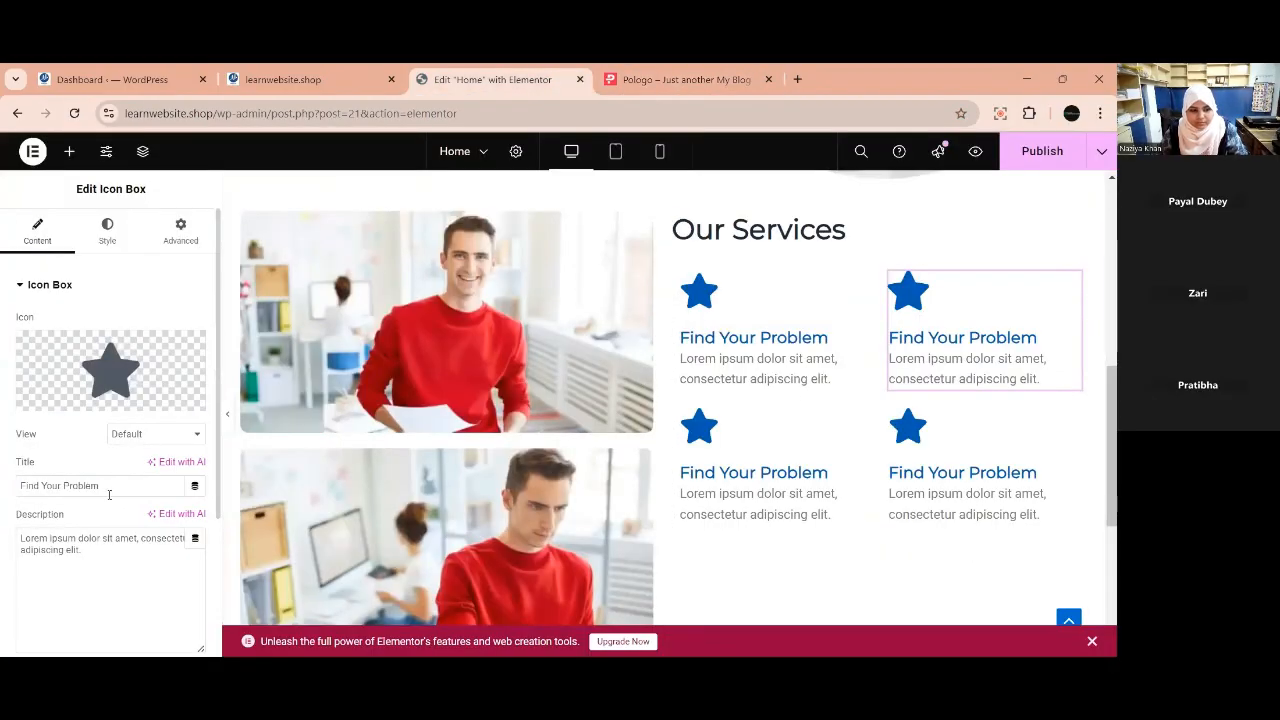
left_click_drag(100, 487, 21, 490)
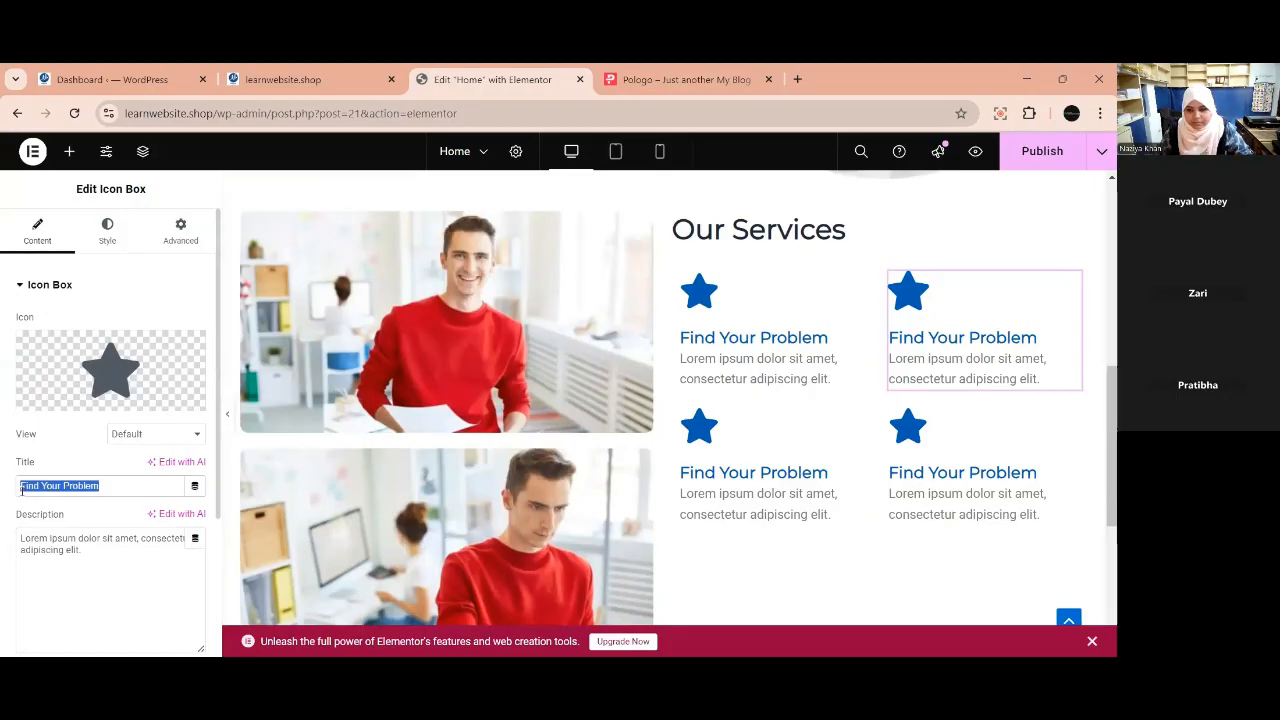
key("ctrl+v")
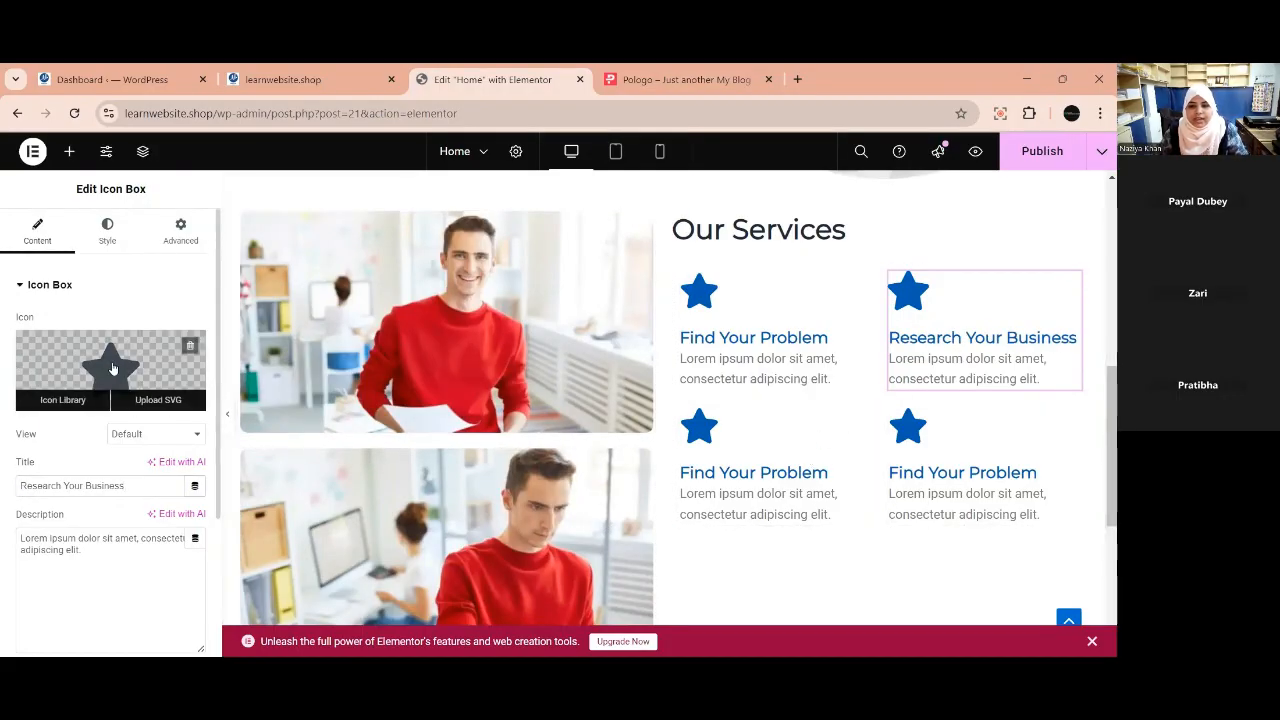
Browse the icon library for an alternative to the star icon in the "Research Your Business" box.
left_click(113, 368)
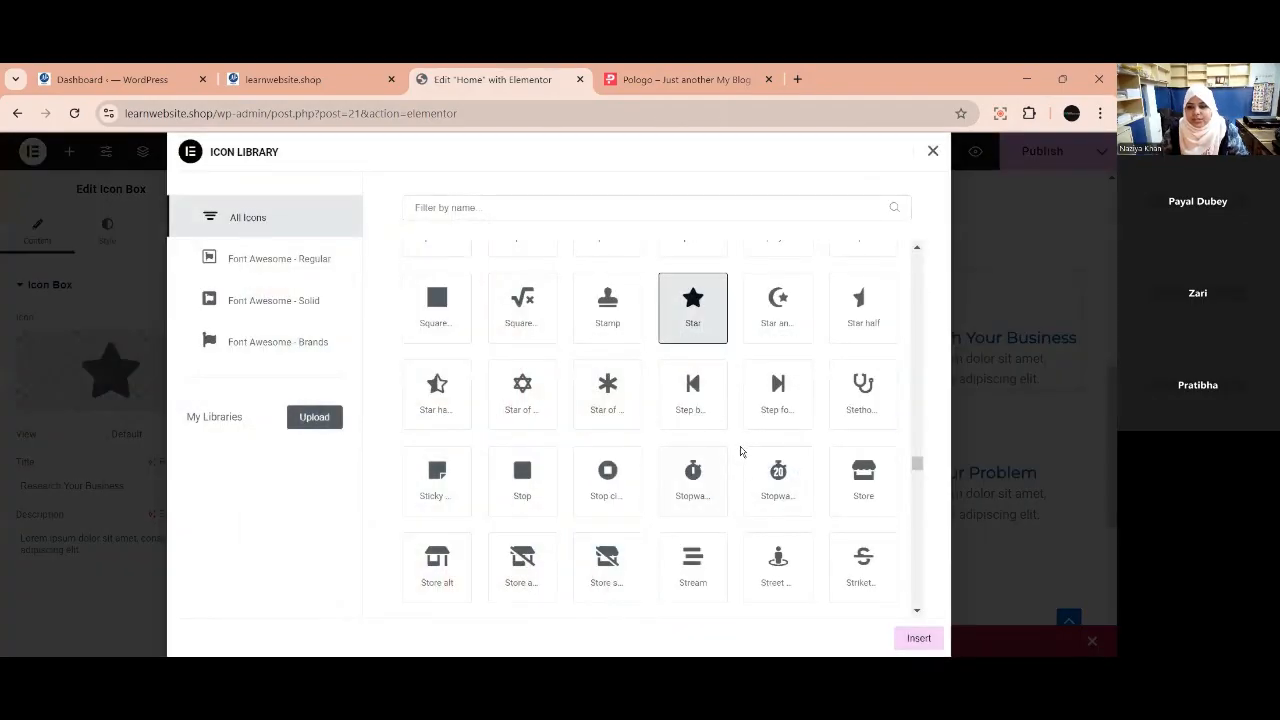
scroll(741, 456, "up", 3)
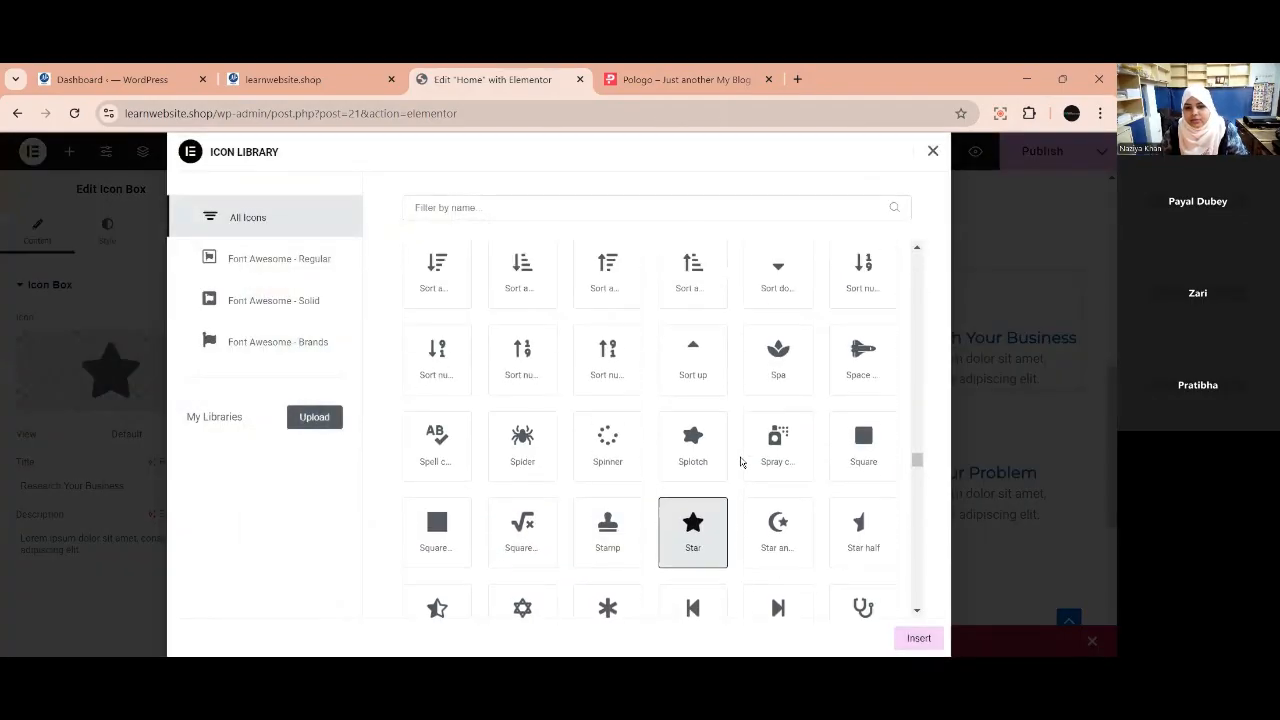
scroll(741, 464, "up", 1)
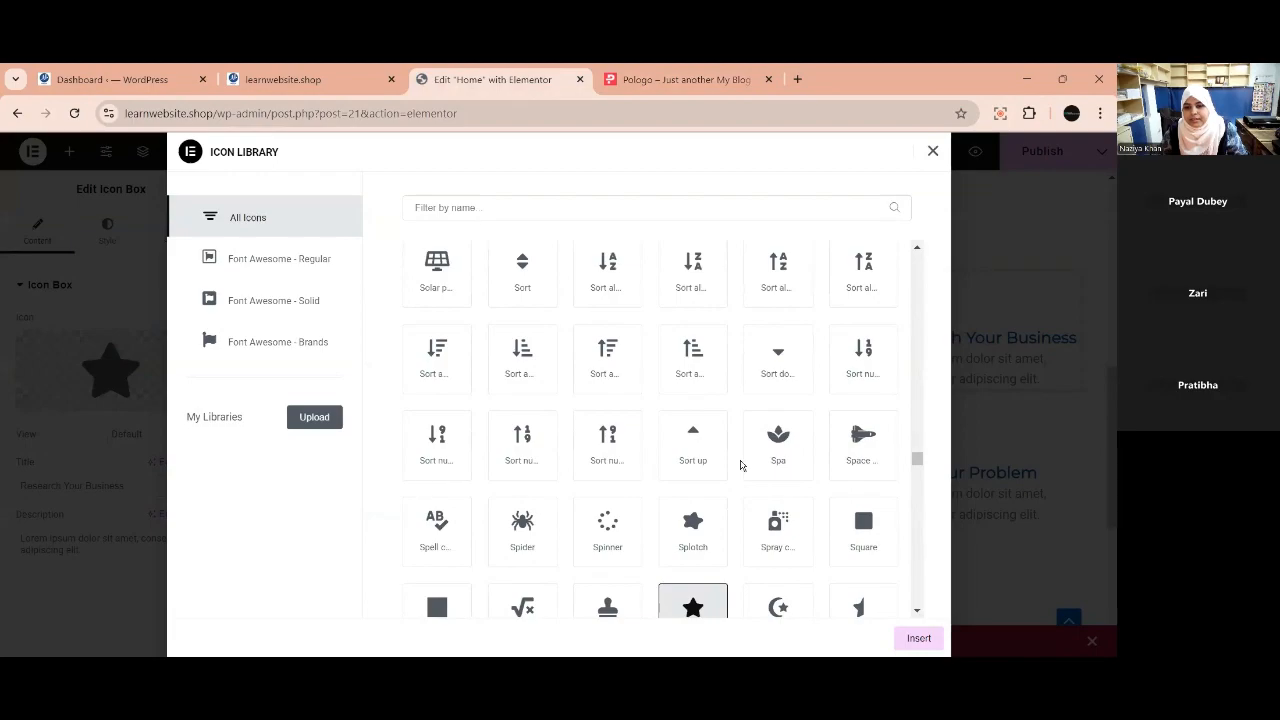
scroll(741, 464, "up", 1)
scroll(741, 467, "up", 1)
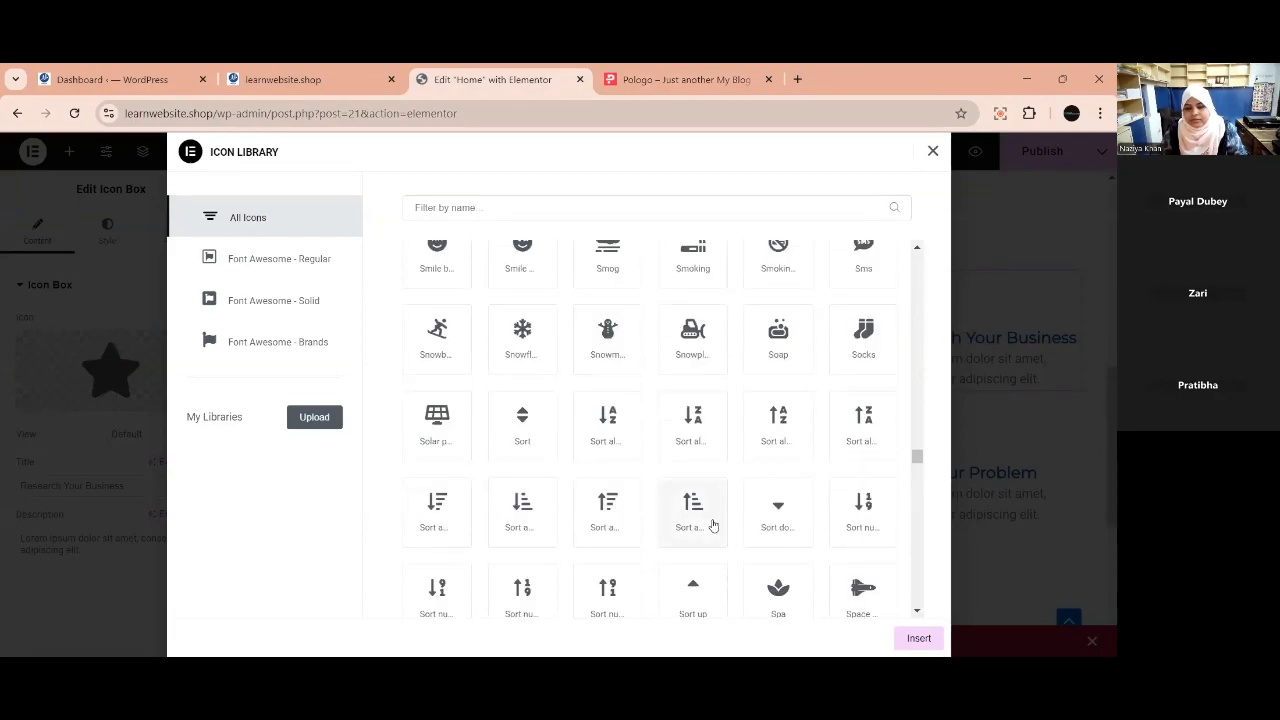
scroll(671, 552, "up", 2)
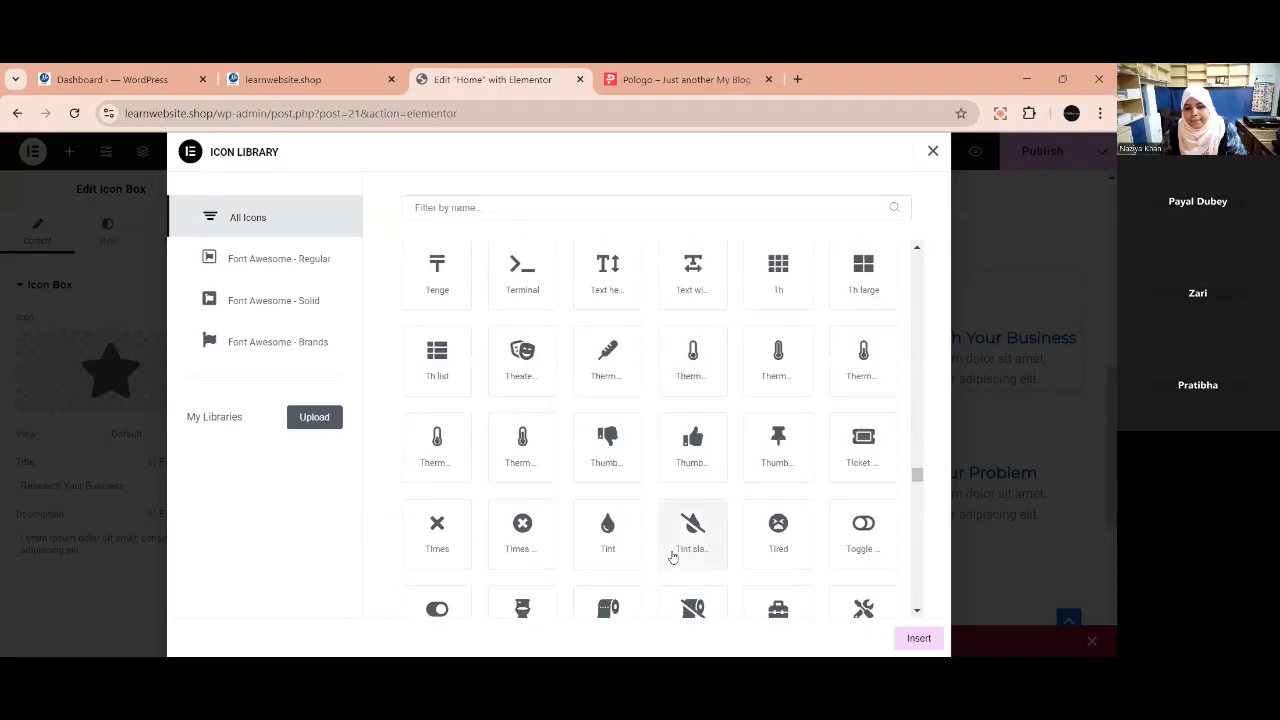
scroll(673, 557, "down", 5)
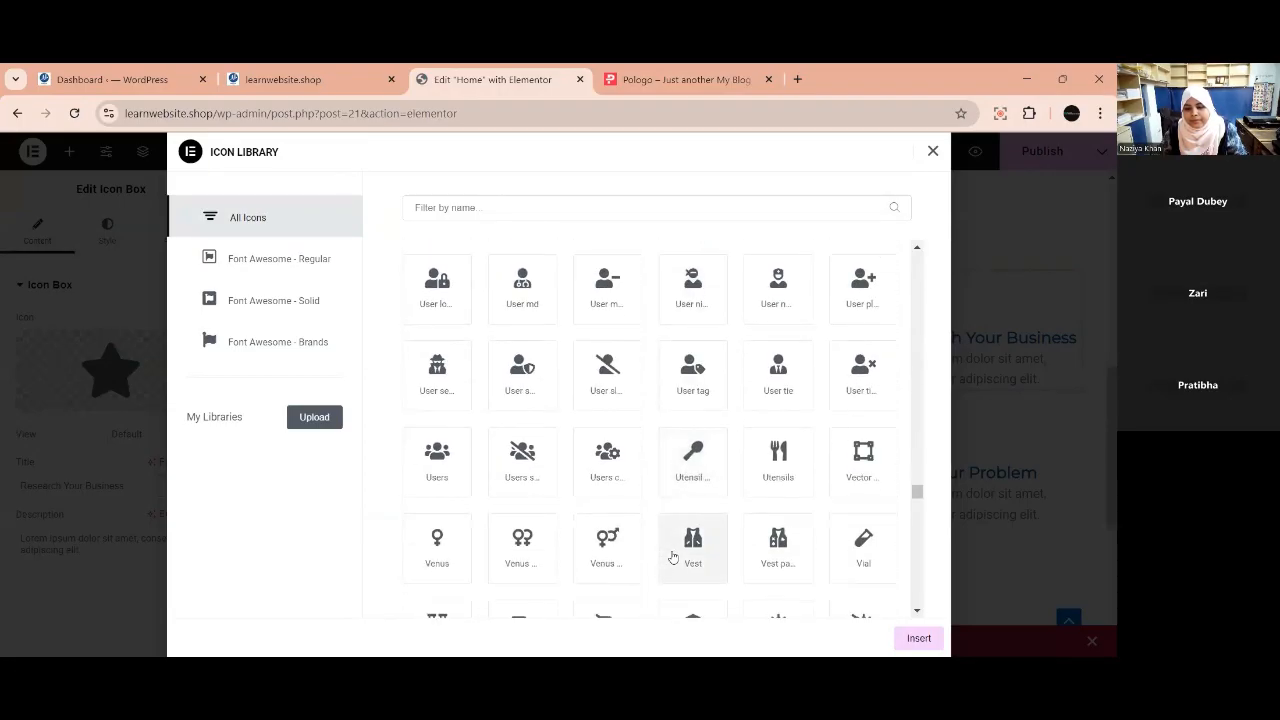
scroll(673, 557, "down", 10)
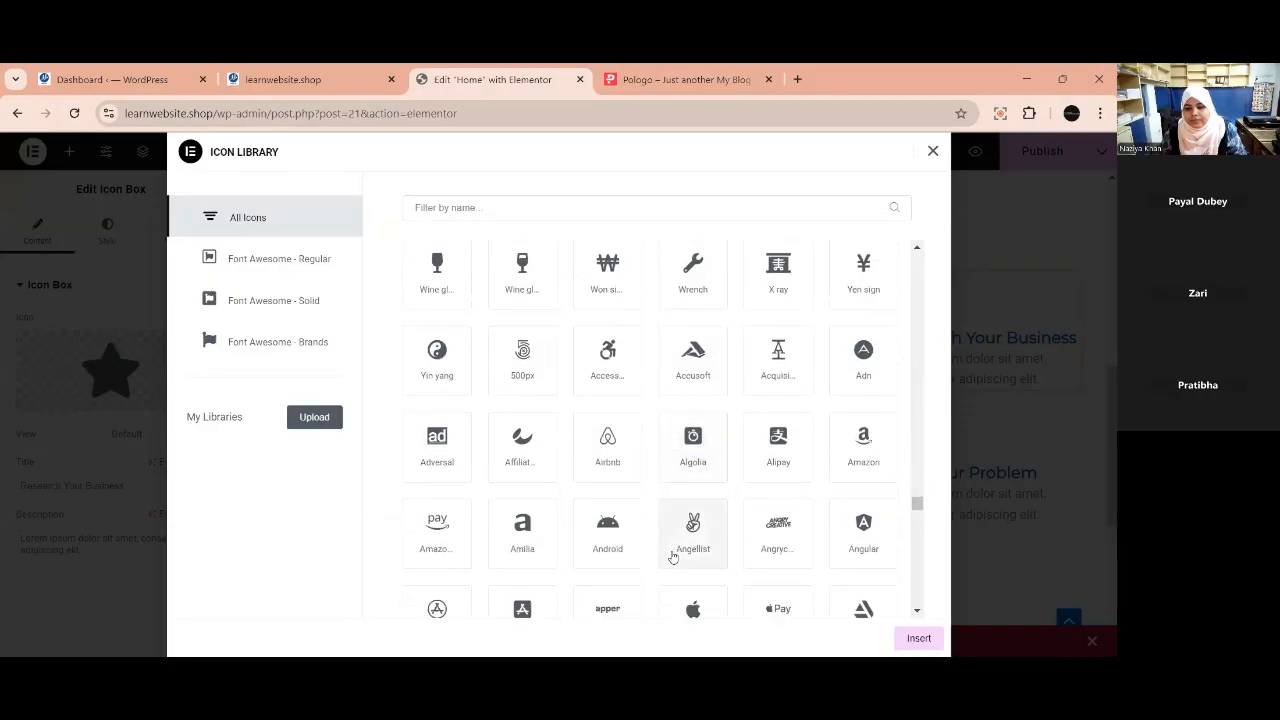
scroll(673, 557, "down", 5)
scroll(674, 557, "up", 6)
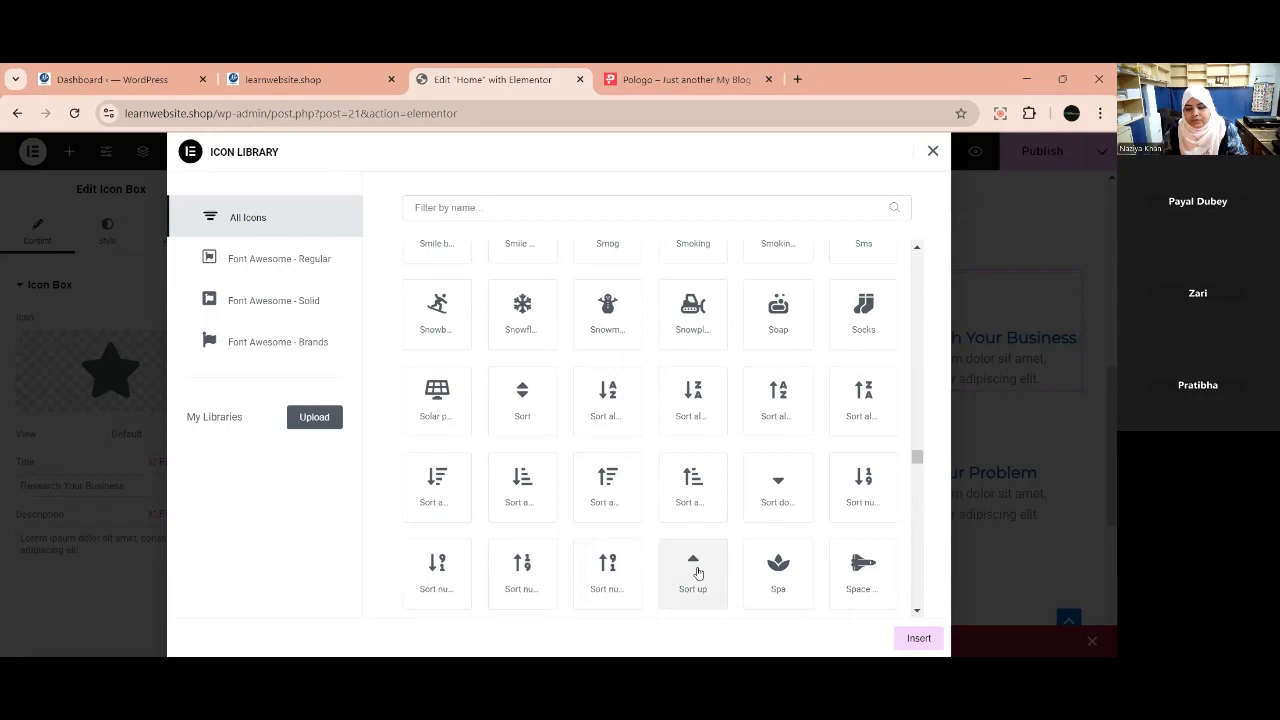
scroll(697, 572, "down", 3)
scroll(698, 578, "up", 7)
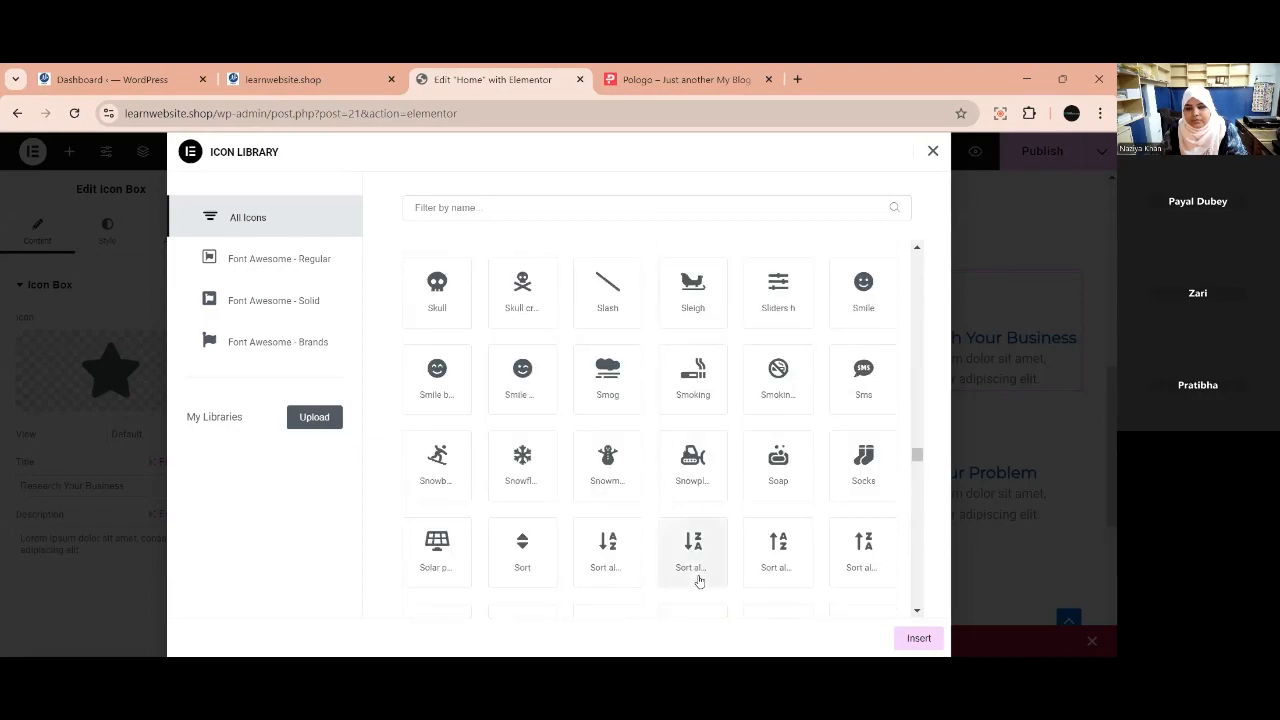
scroll(698, 578, "up", 10)
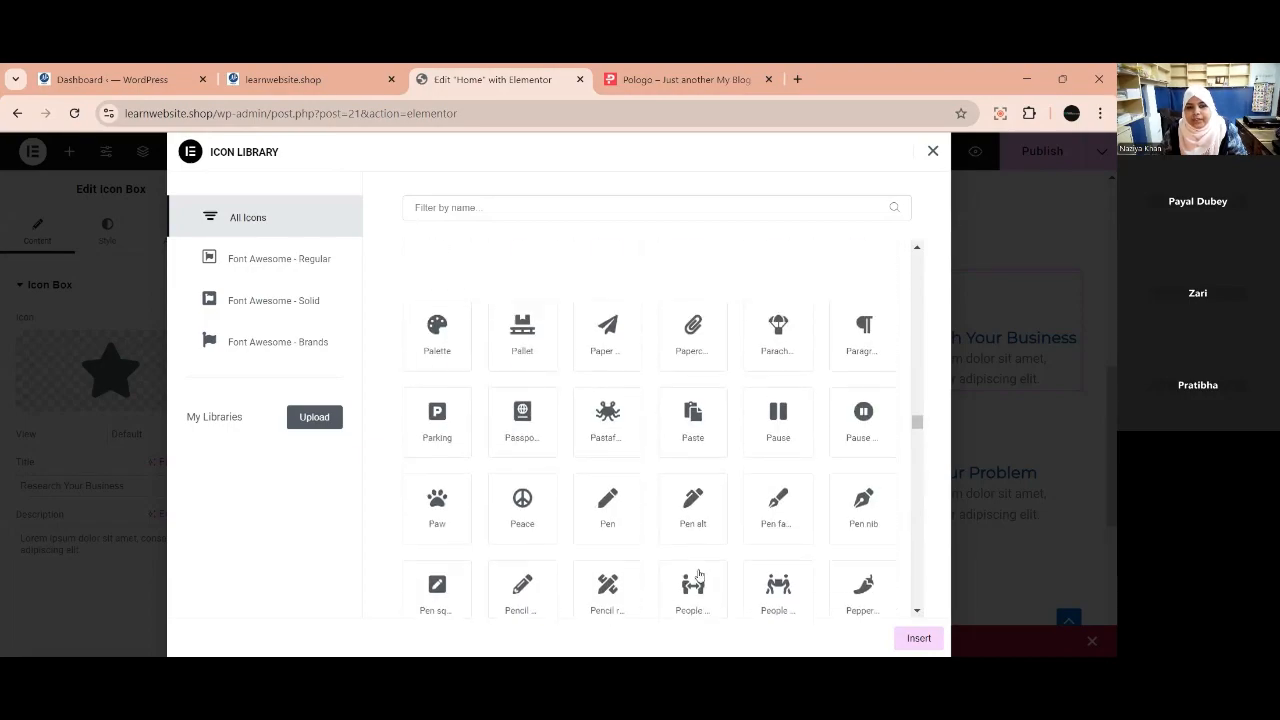
scroll(698, 574, "up", 10)
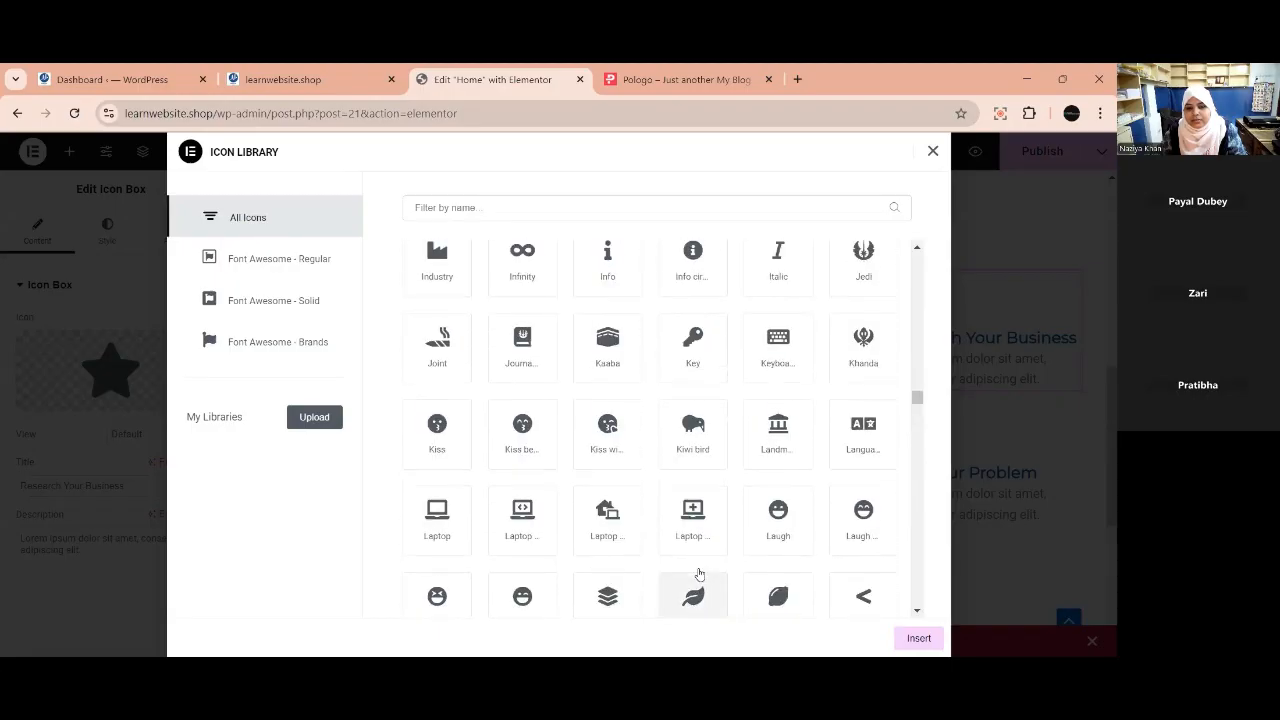
scroll(699, 574, "down", 3)
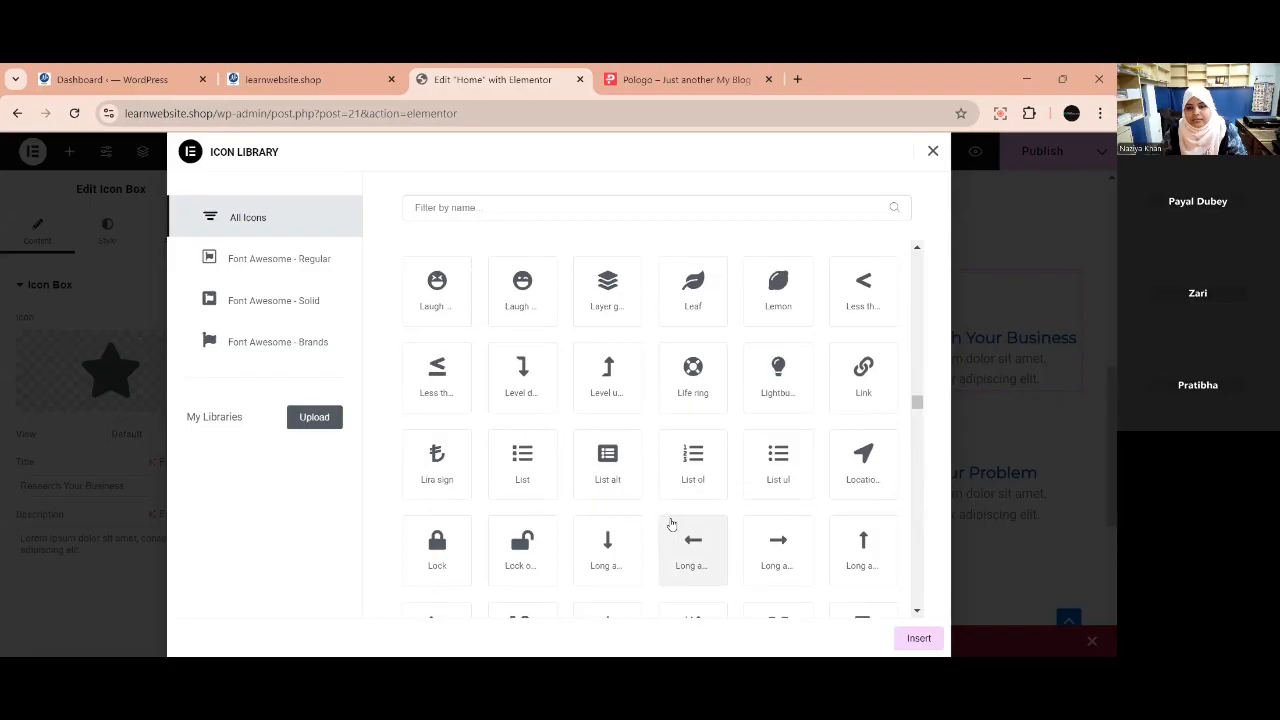
scroll(671, 524, "up", 5)
scroll(671, 524, "up", 12)
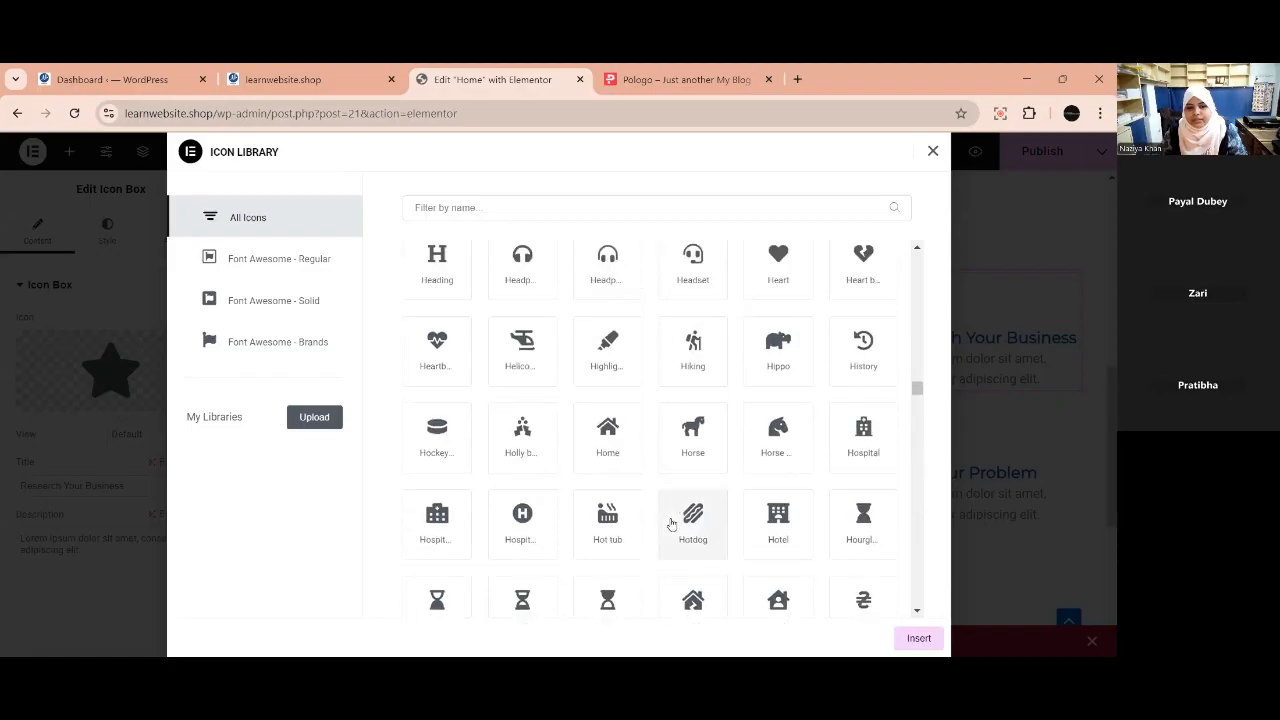
left_click(447, 208)
type("l")
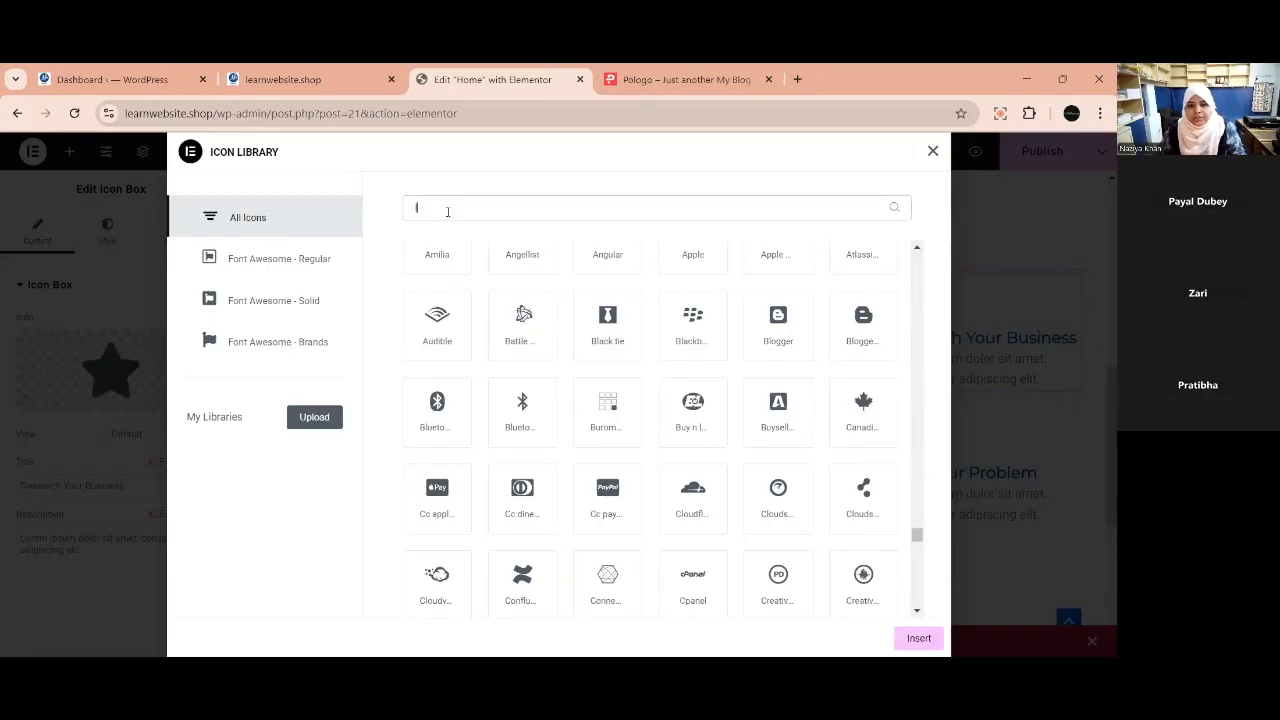
type("eft")
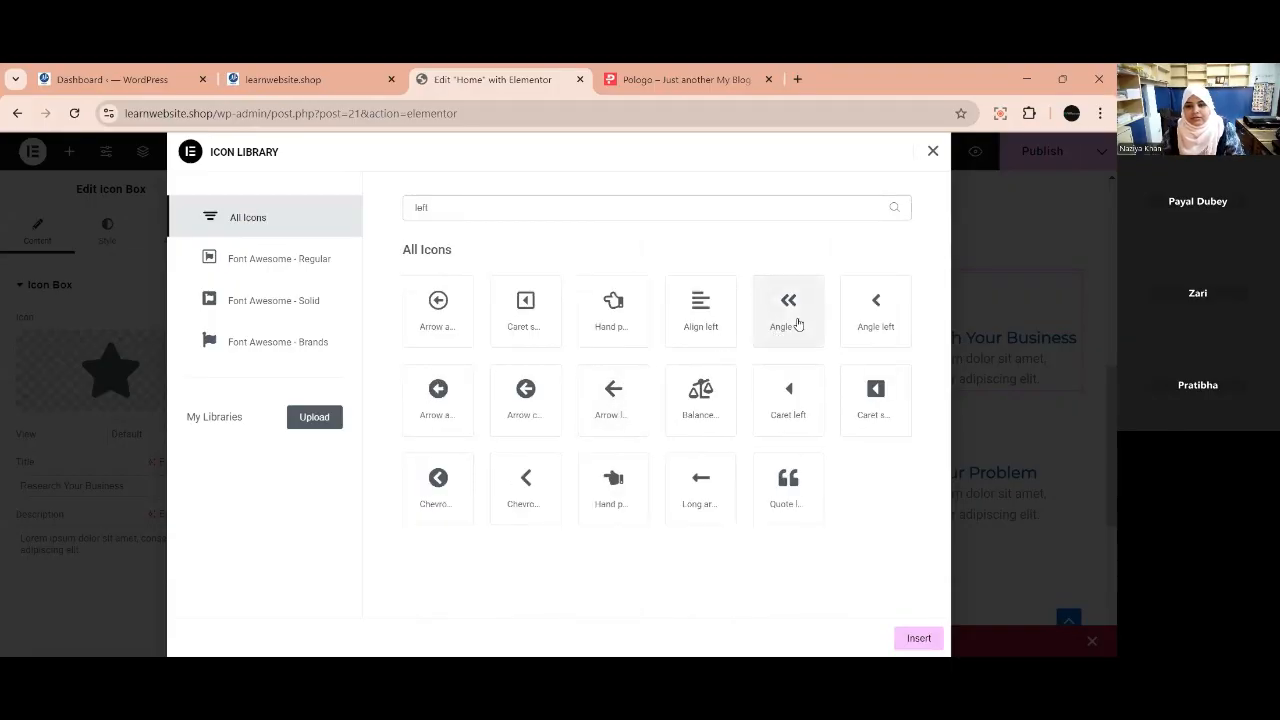
left_click(933, 150)
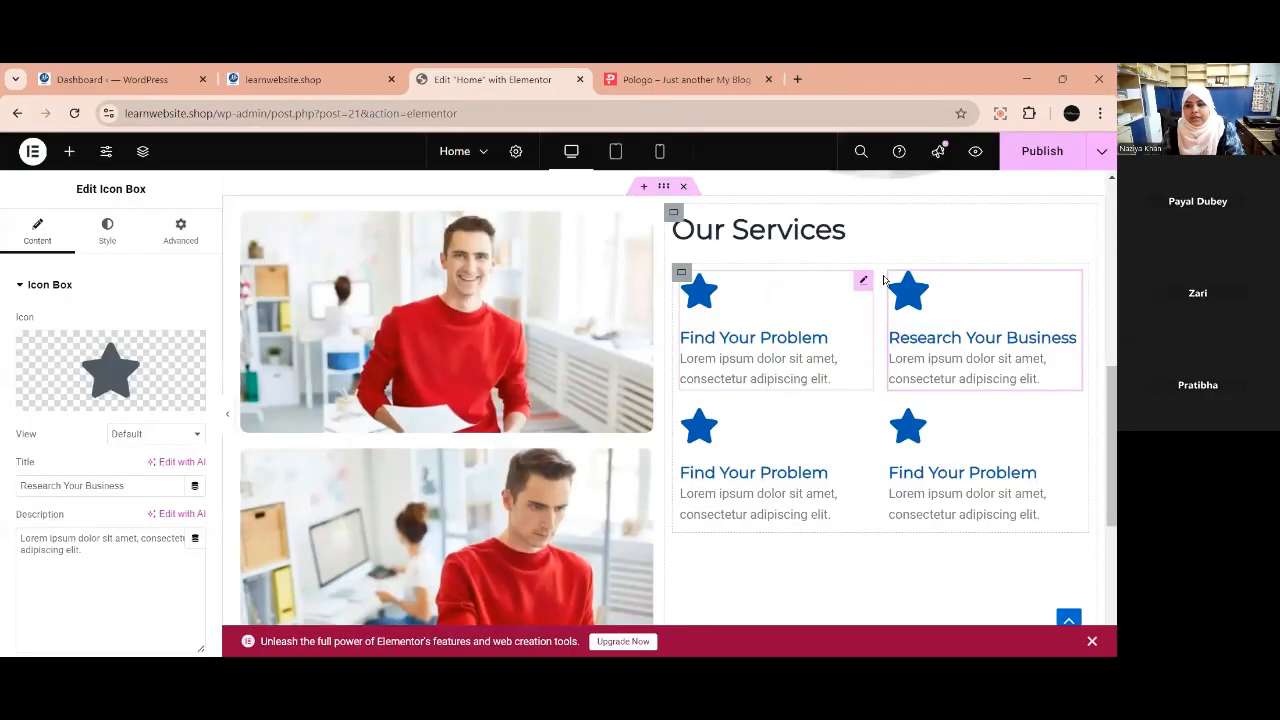
Replace the first "Find Your Problem" box's star with the double left-angle icon, found by searching the library for "left".
left_click(107, 230)
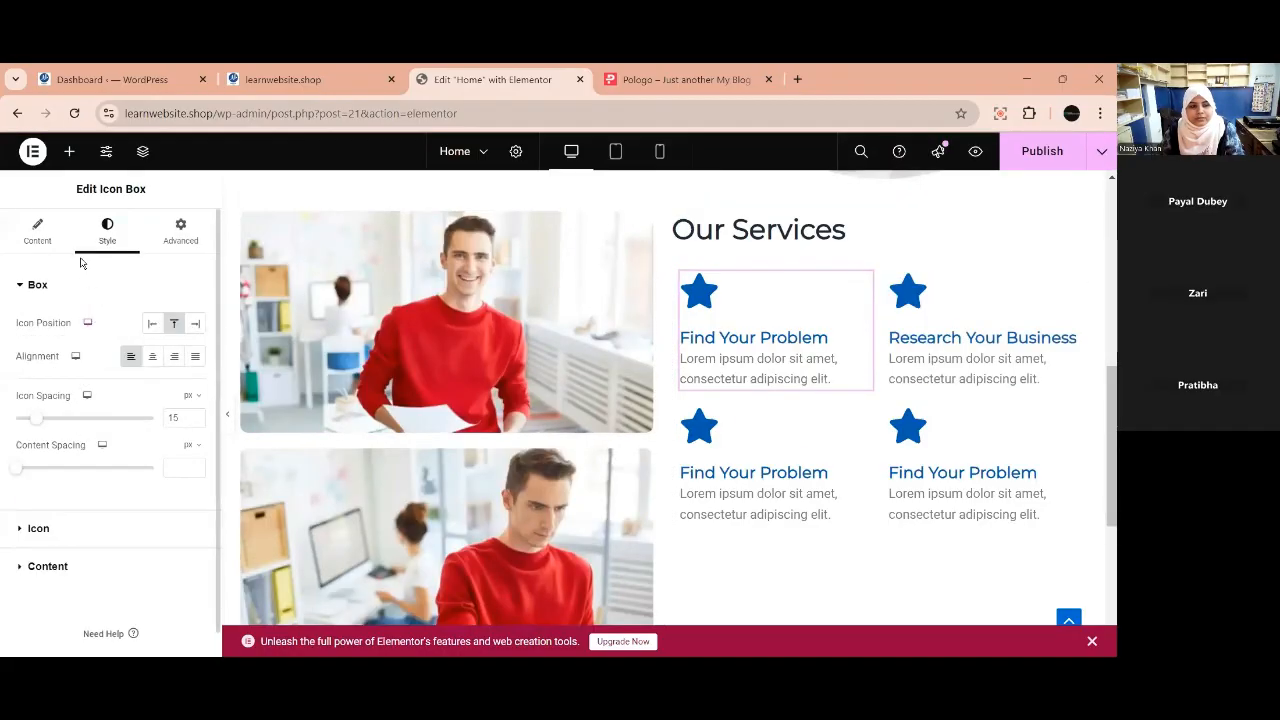
left_click(37, 232)
left_click(92, 383)
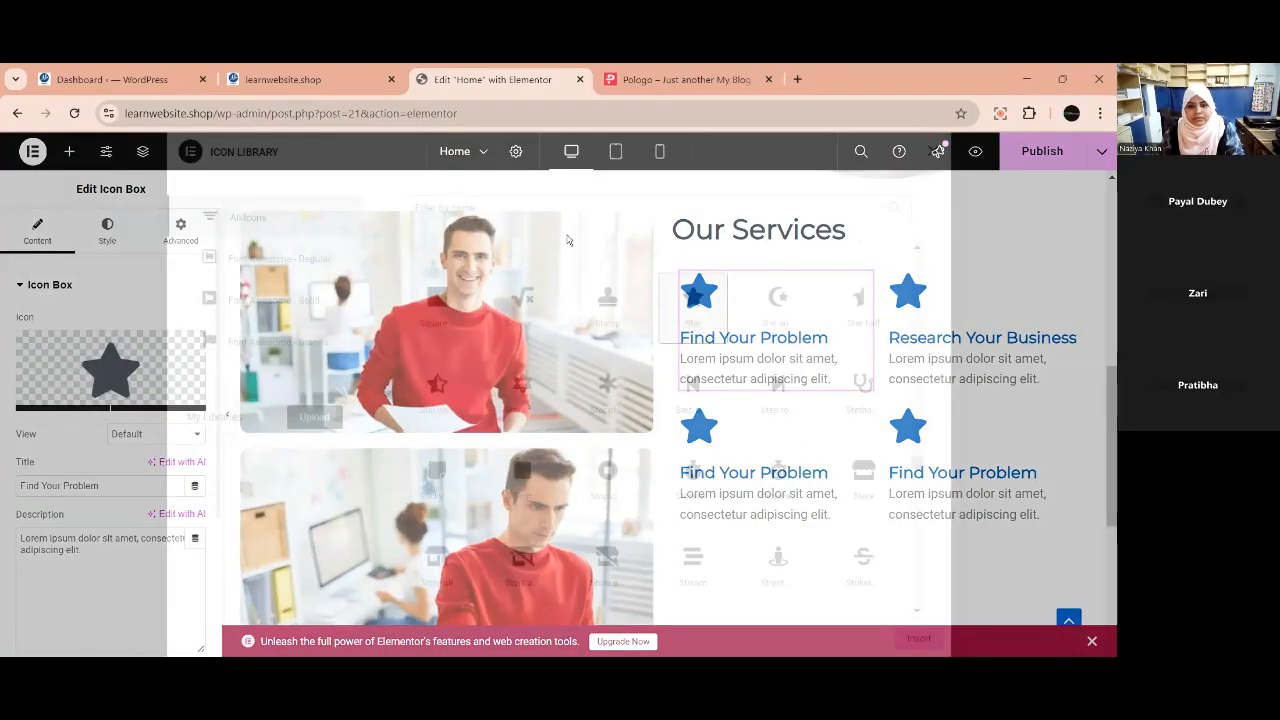
left_click(534, 207)
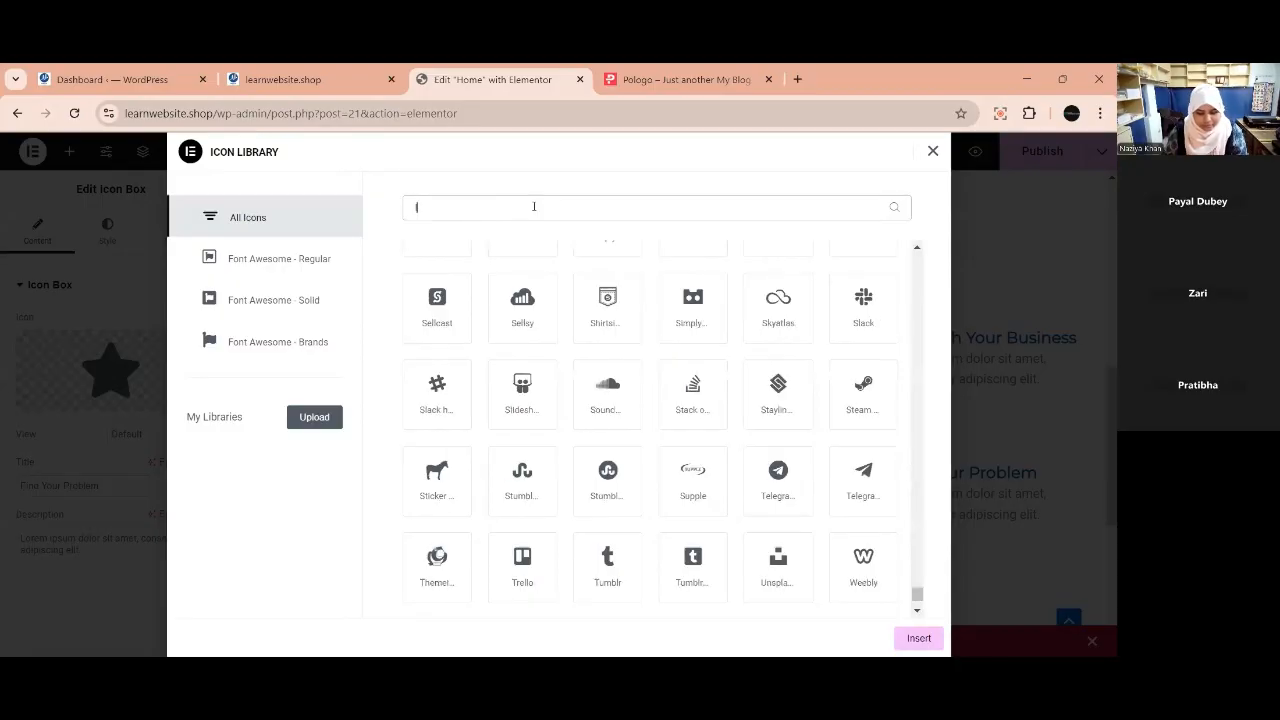
type("left")
left_click(762, 332)
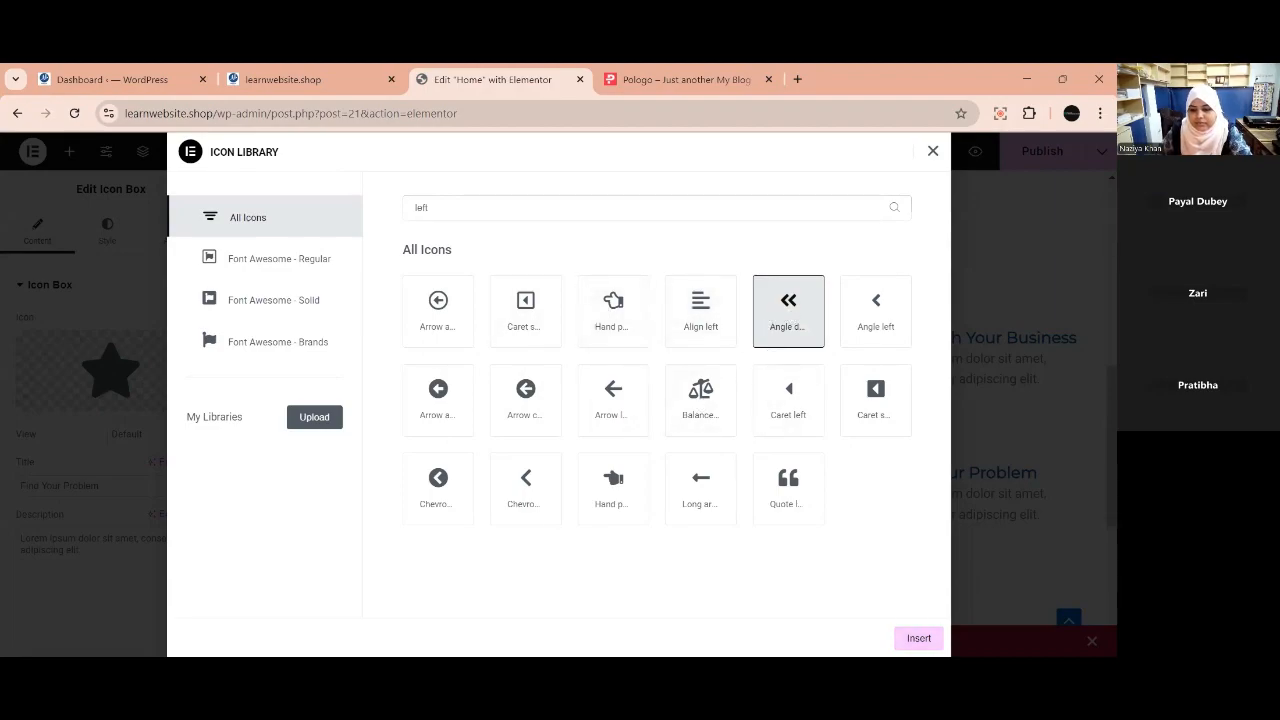
left_click(918, 638)
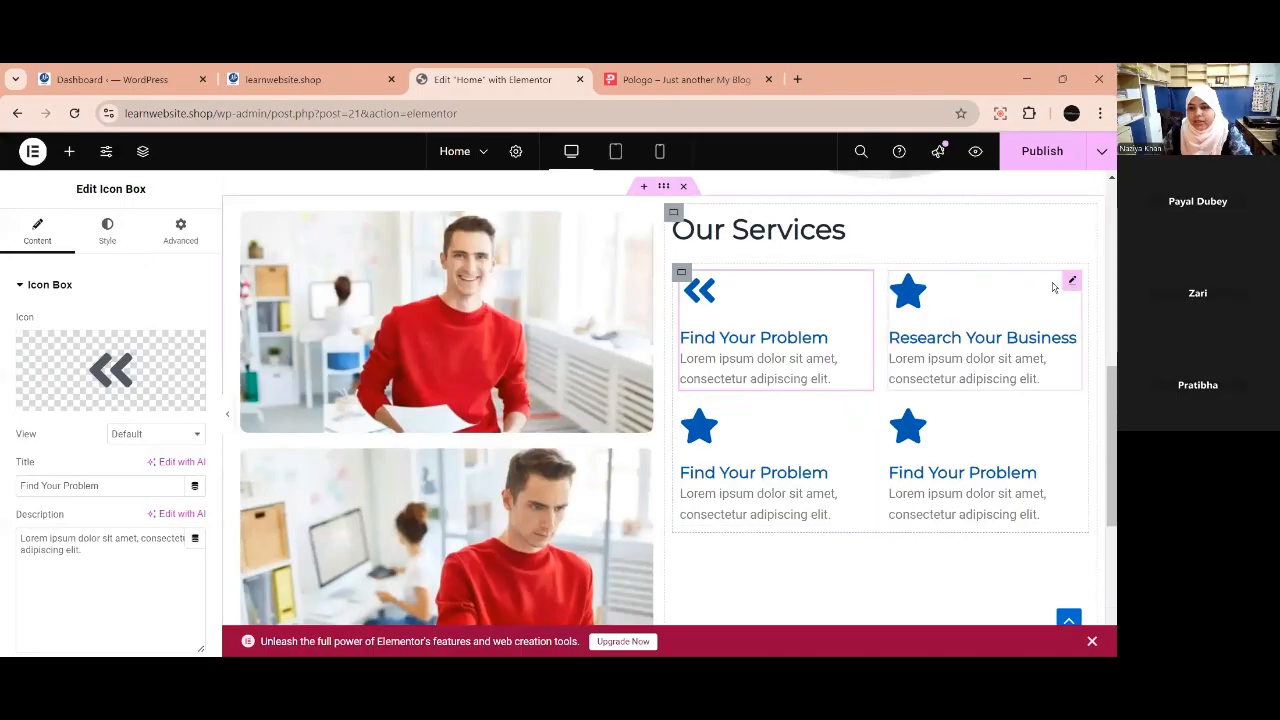
Replace the "Research Your Business" box's star with the double right-angle icon, found by searching the library for "right".
left_click(1073, 284)
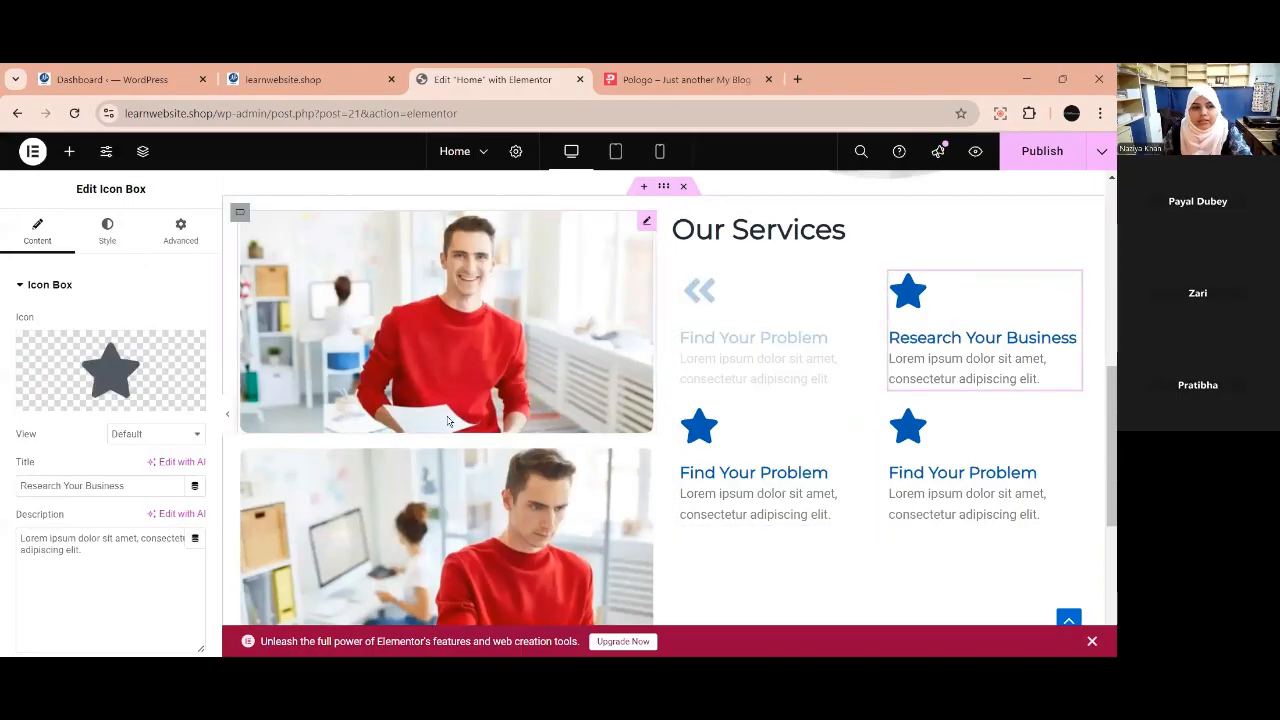
left_click(110, 365)
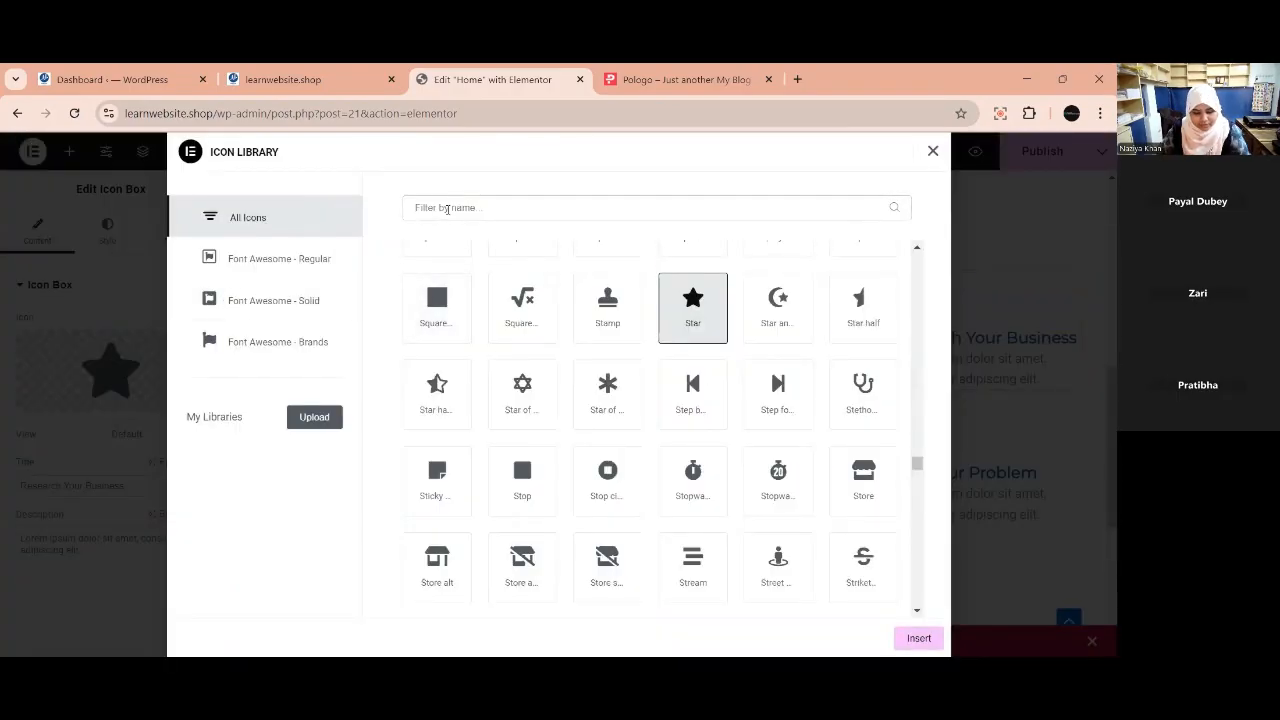
left_click(447, 209)
type("l")
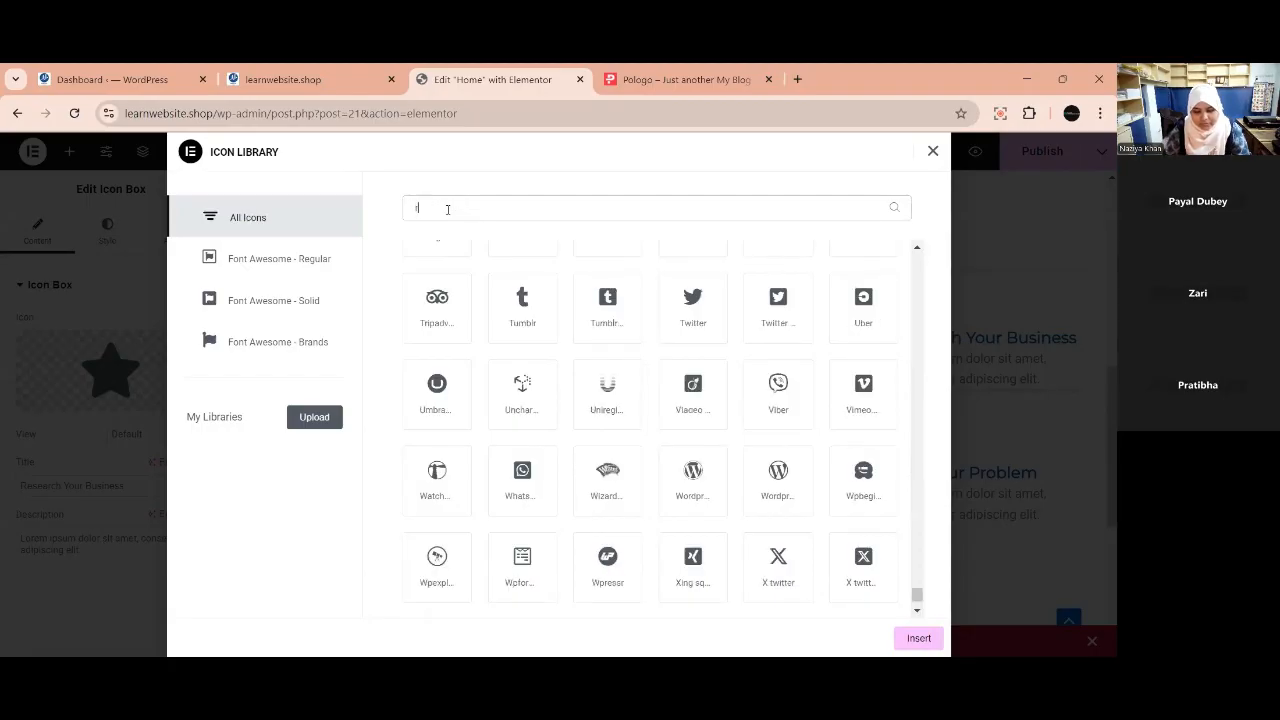
type("right")
left_click(863, 296)
left_click(918, 638)
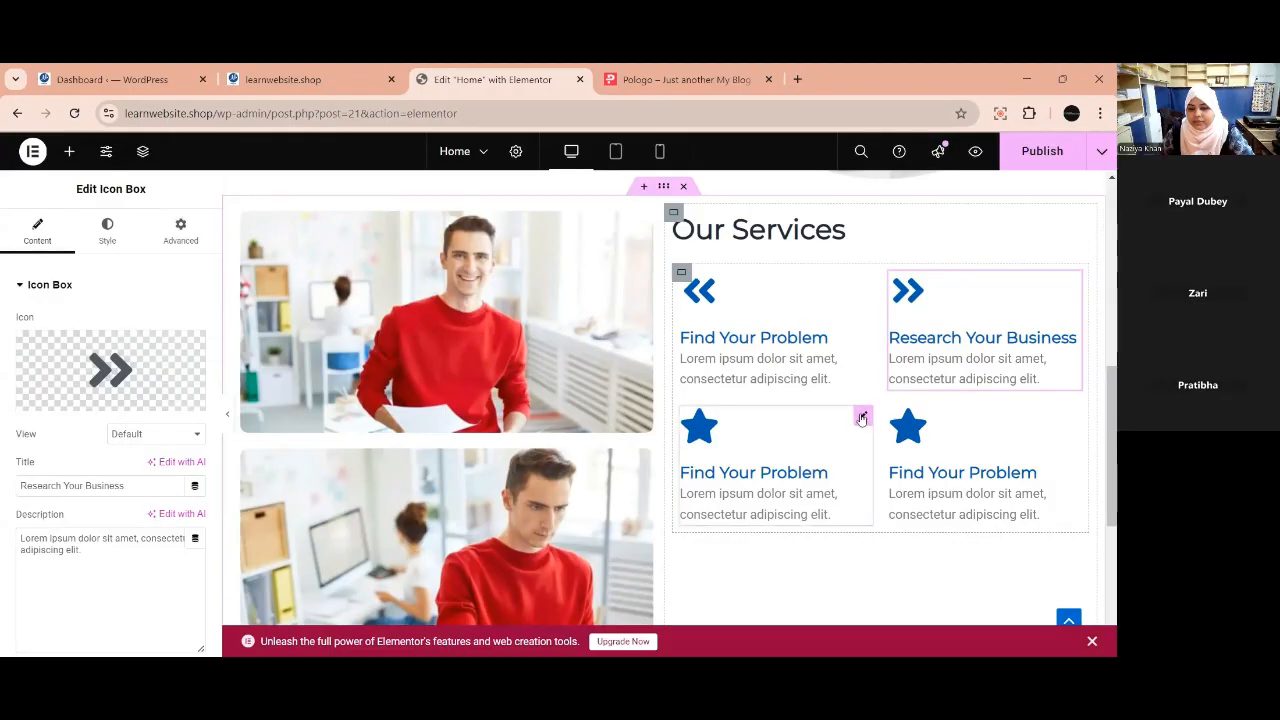
Delete both star icon boxes from the second row of the services grid.
right_click(862, 418)
left_click(894, 634)
right_click(774, 500)
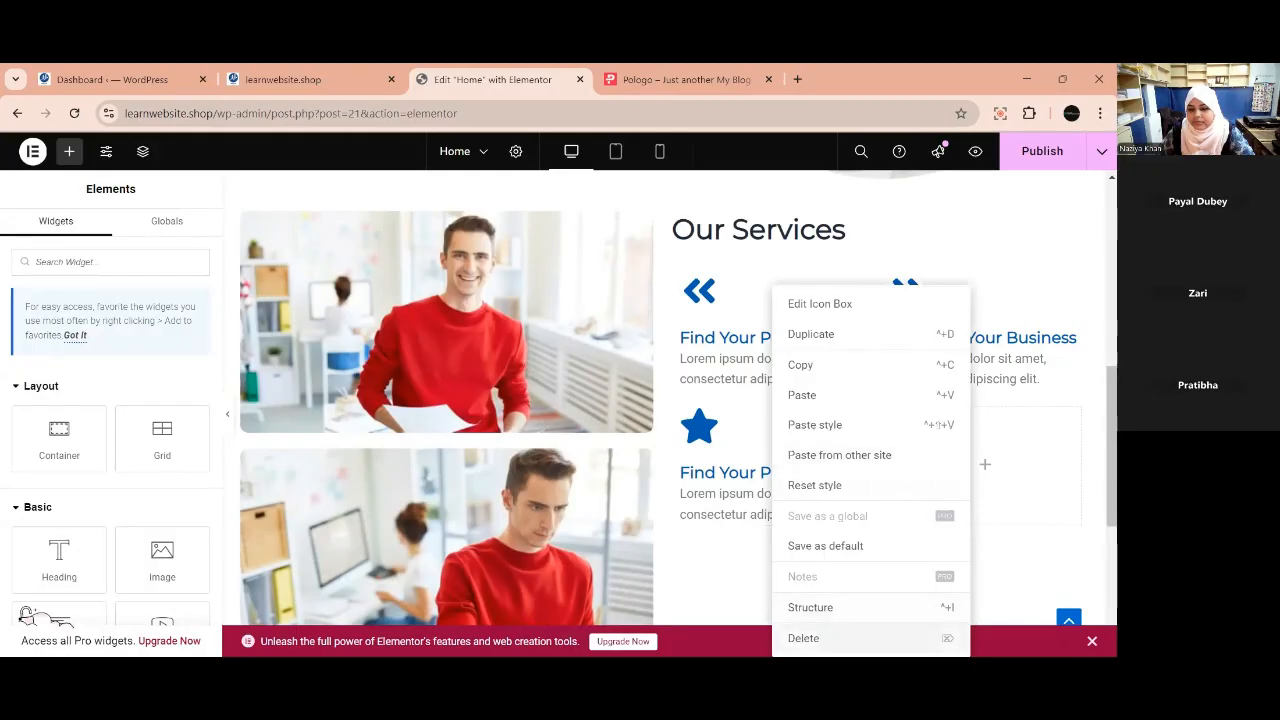
left_click(805, 638)
Copy the first row's "Find Your Problem" icon box and paste it into the first cell of the grid's second row.
right_click(776, 460)
left_click(805, 367)
right_click(752, 458)
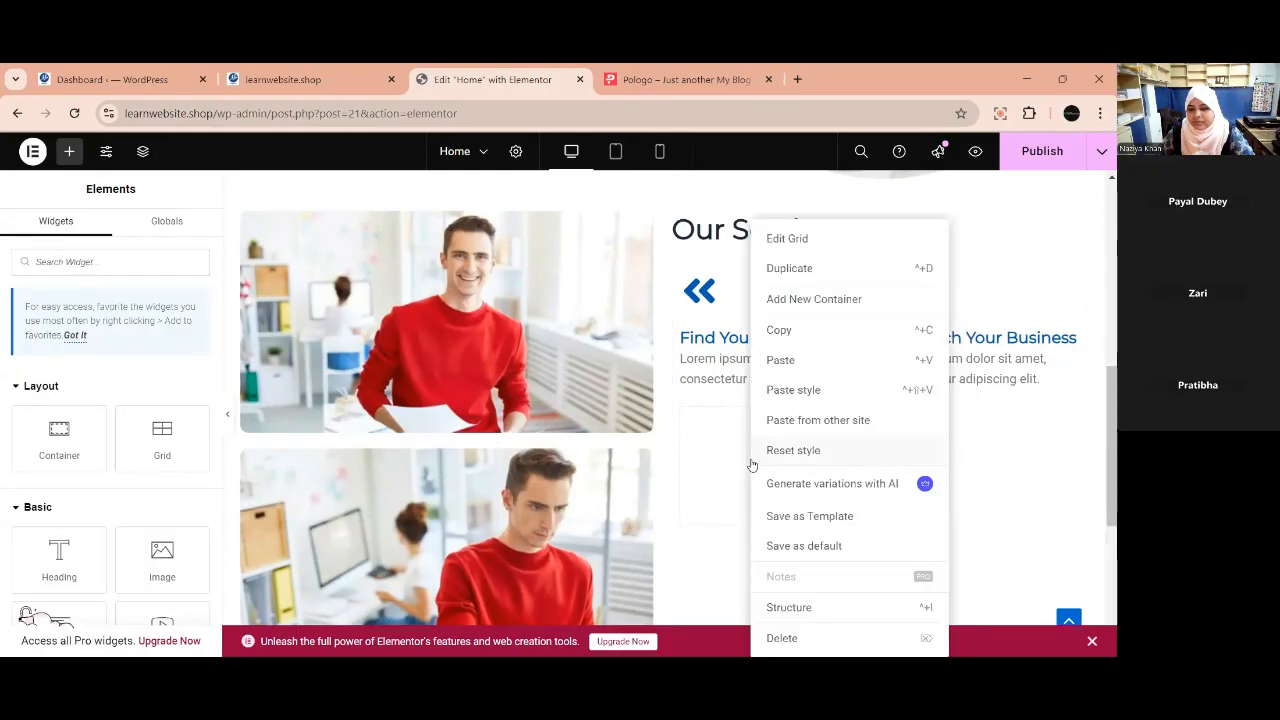
left_click(775, 360)
Copy the "Research Your Business" icon box and paste it into the remaining empty cell of the grid's second row.
right_click(970, 451)
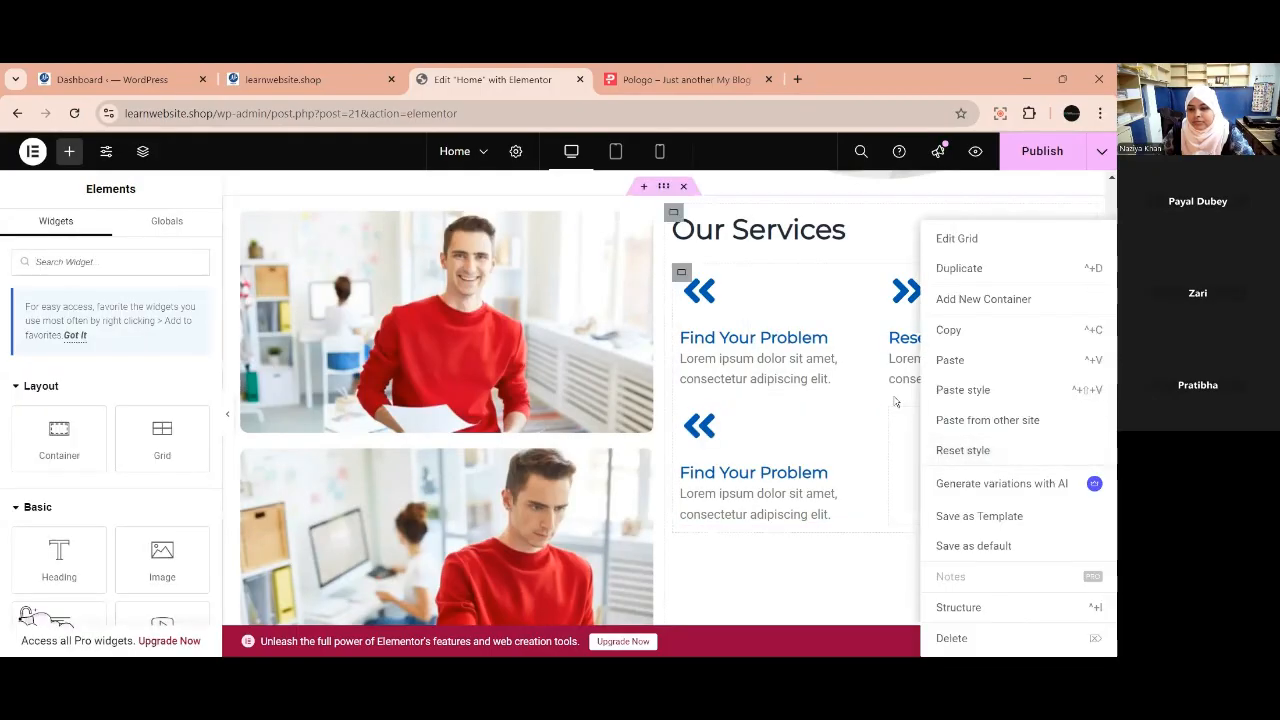
left_click(969, 451)
right_click(945, 335)
left_click(950, 366)
right_click(970, 455)
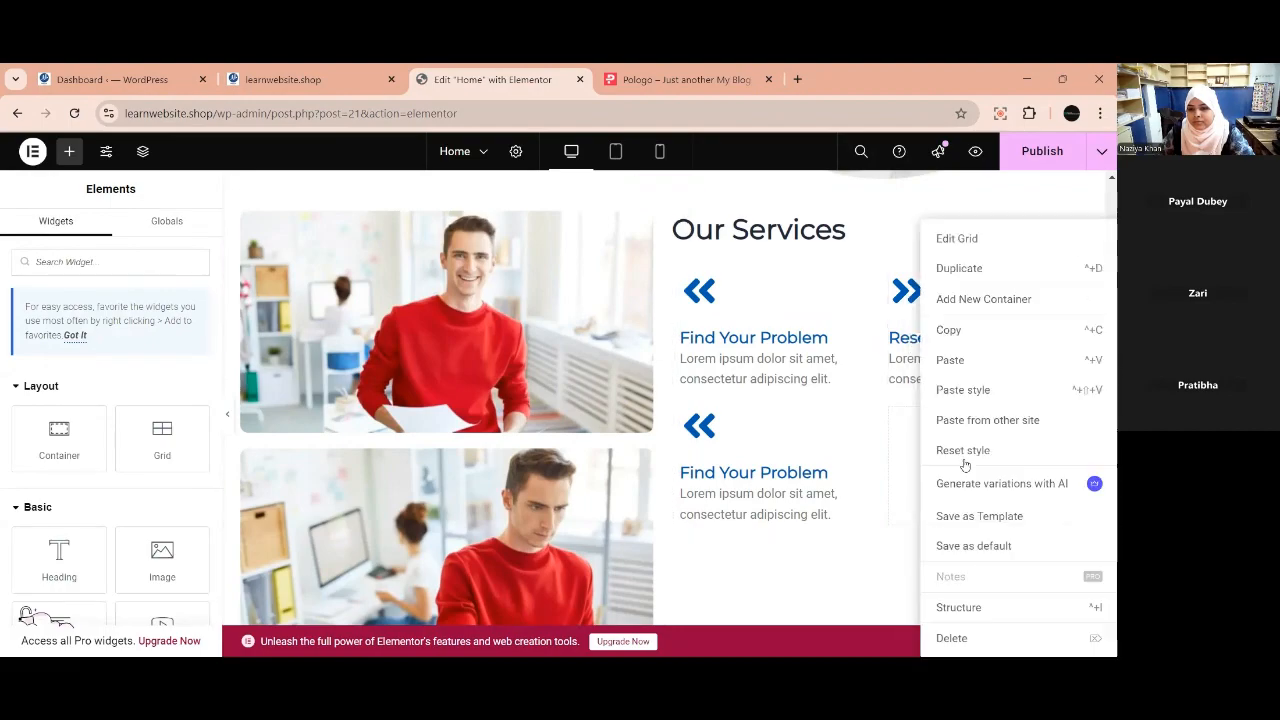
left_click(951, 360)
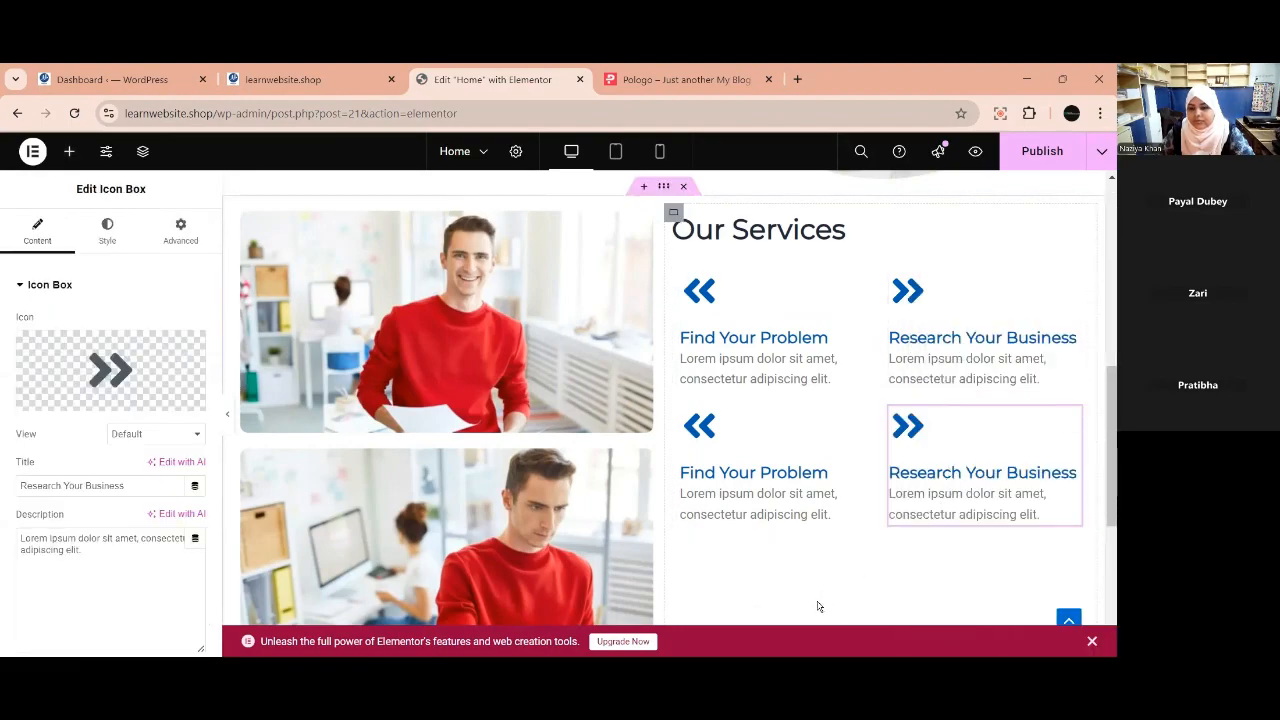
Replace the third icon box's title with "Processing Time On Target", copied from the Pologo template.
left_click(805, 467)
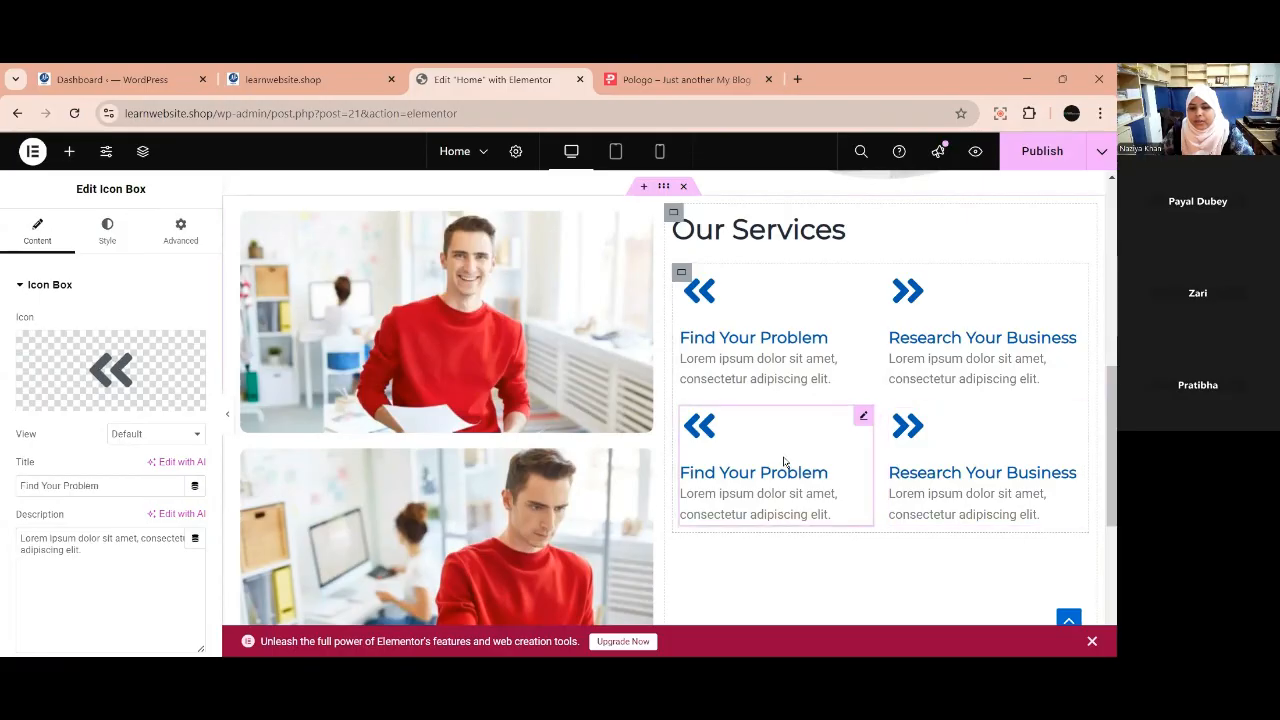
key("ctrl+Tab")
left_click_drag(557, 491, 788, 496)
key("ctrl+c")
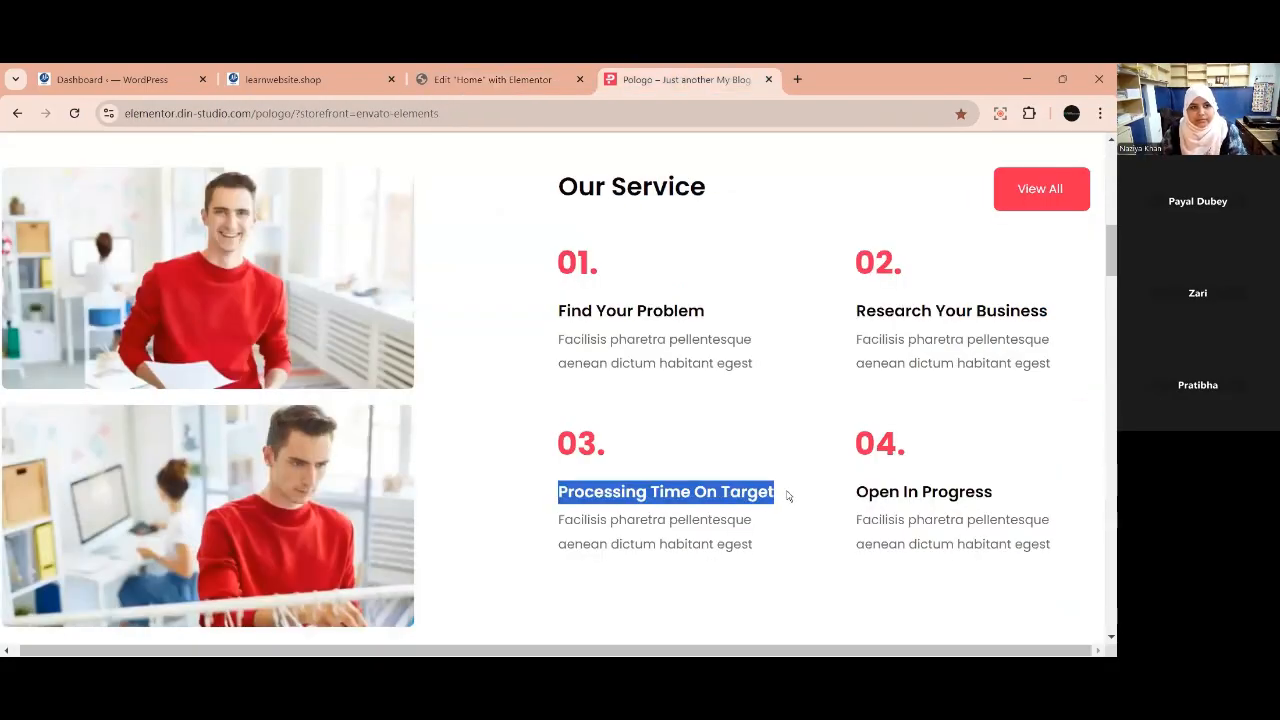
key("ctrl+shift+Tab")
left_click_drag(105, 486, 16, 502)
key("ctrl+v")
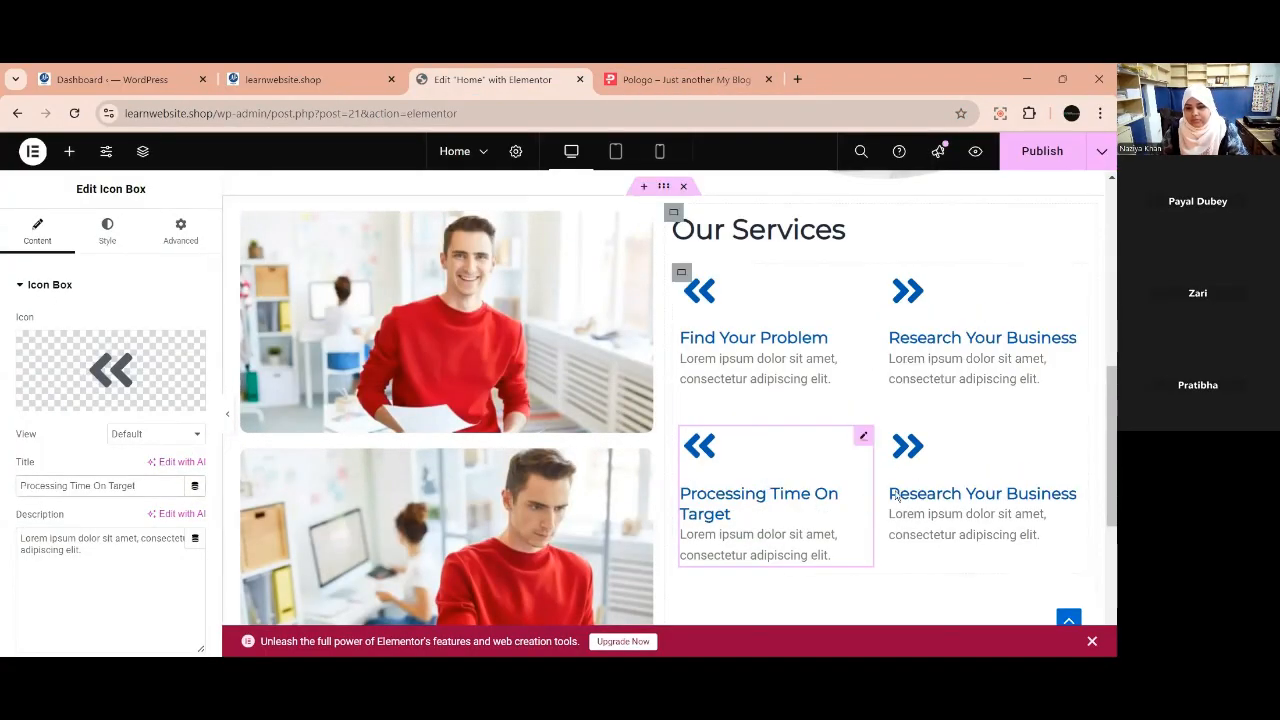
Replace the fourth icon box's title with "Open In Progress", copied from the Pologo template.
left_click(935, 477)
key("ctrl+Tab")
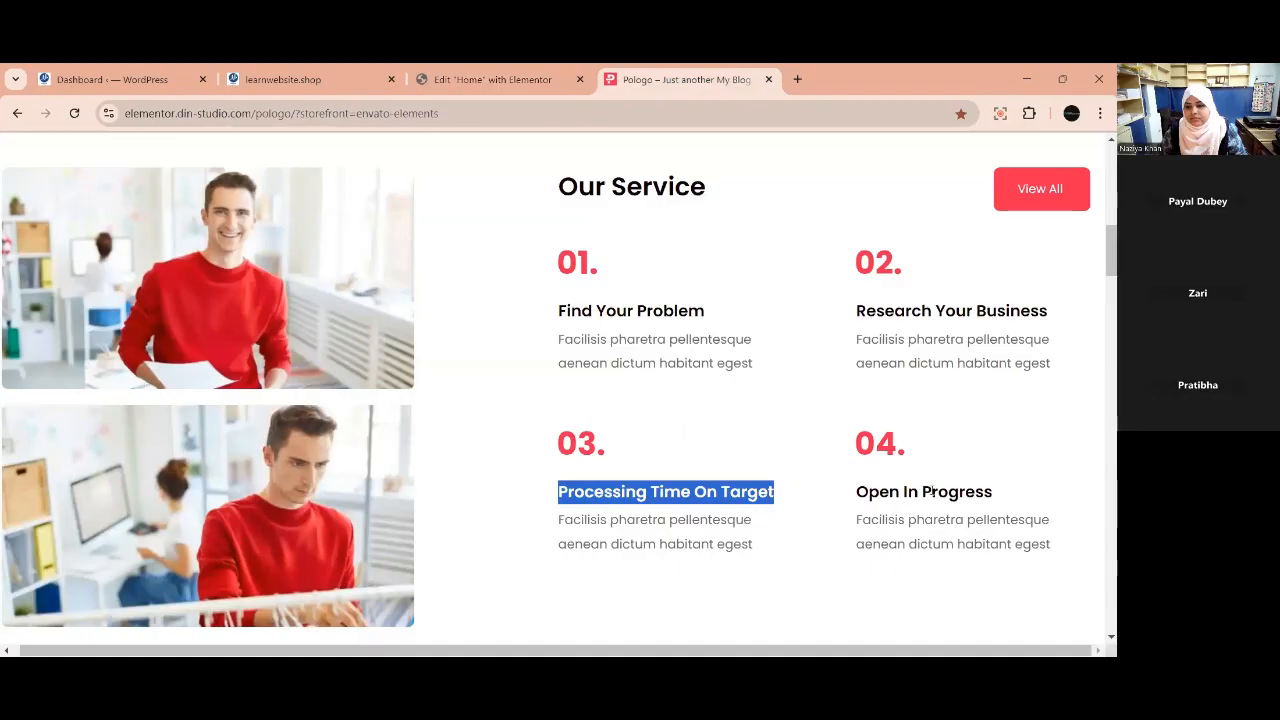
double_click(929, 491)
triple_click(929, 491)
key("ctrl+c")
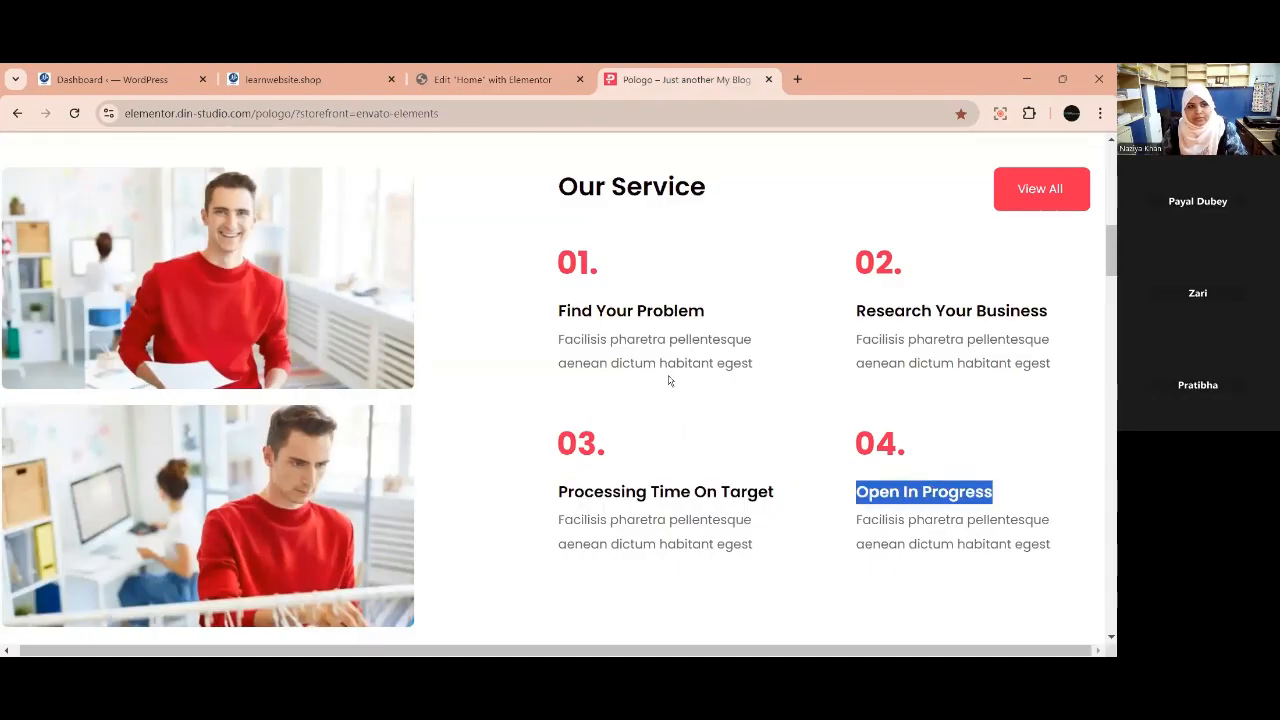
key("ctrl+shift+Tab")
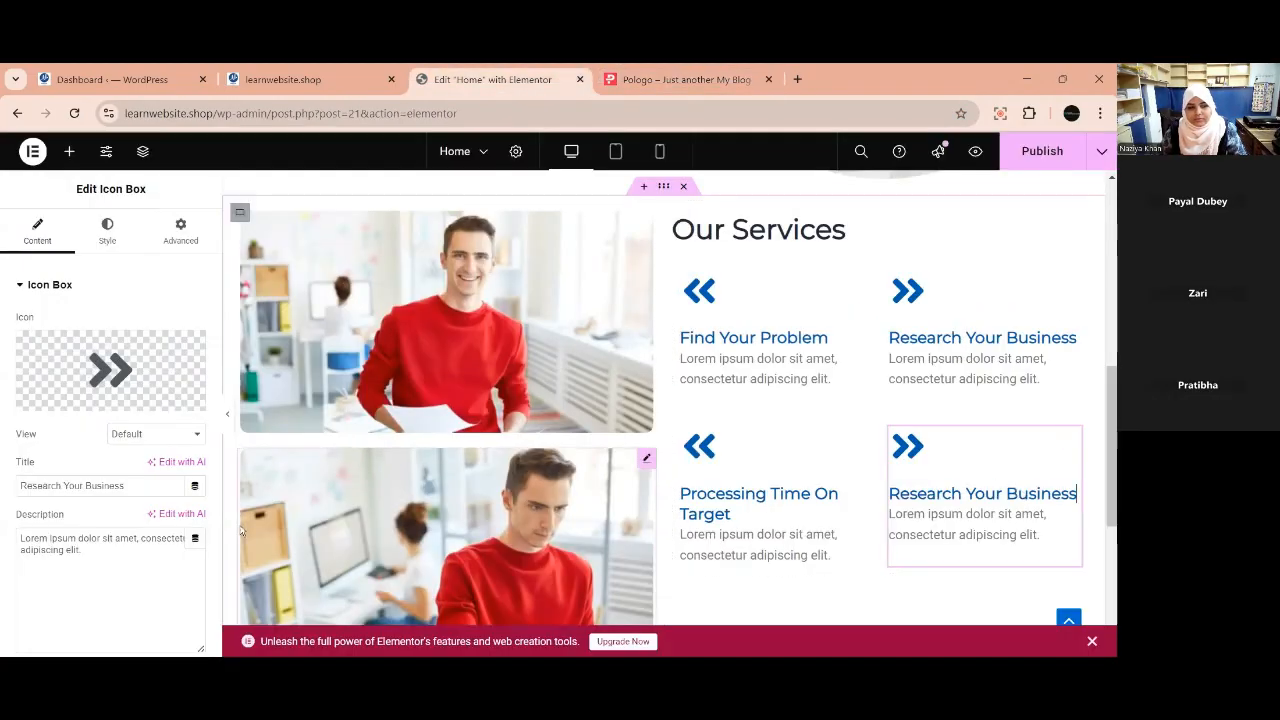
left_click_drag(119, 486, 9, 516)
left_click(101, 491)
triple_click(100, 490)
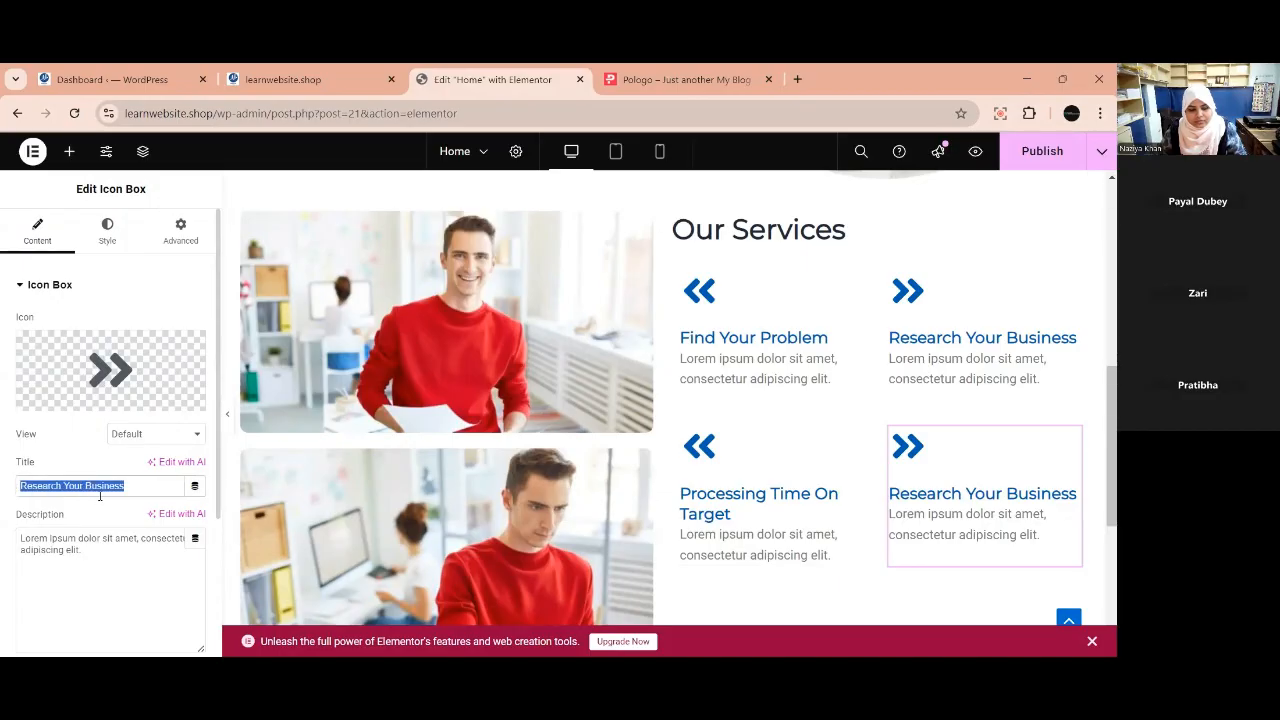
key("ctrl+v")
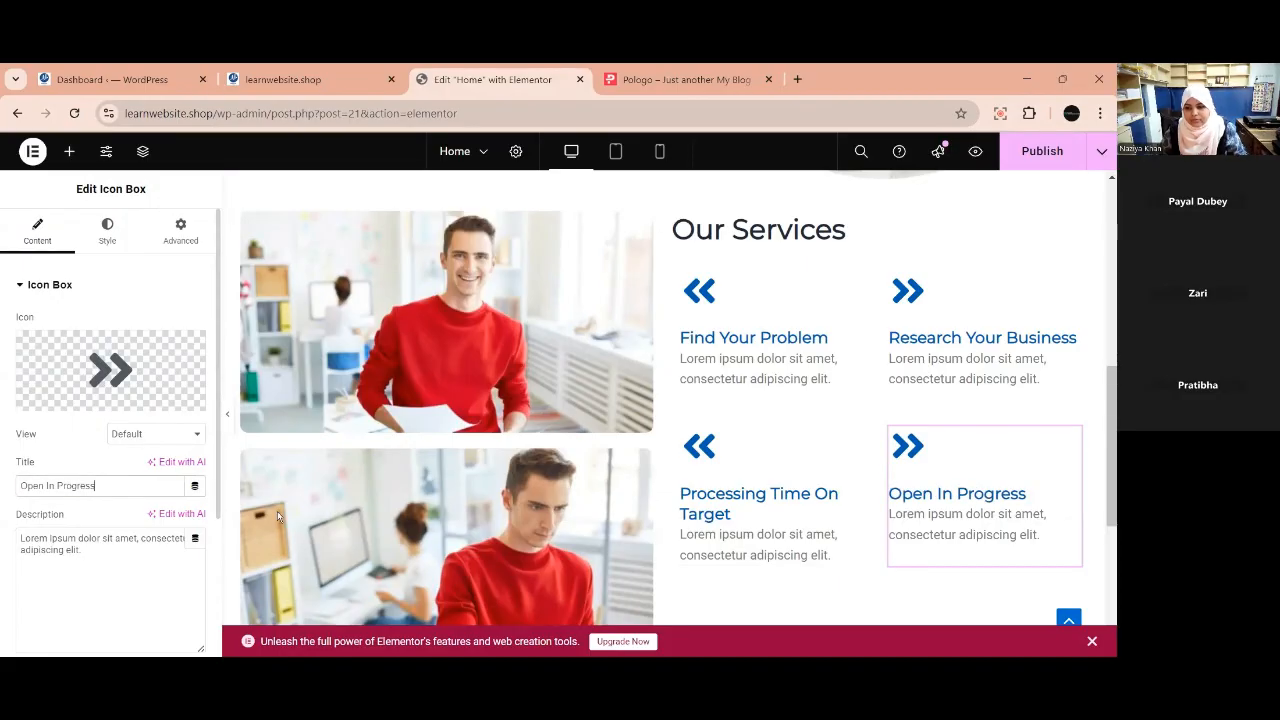
Publish the Home page and check the completed services grid on the reloaded live site.
left_click(856, 500)
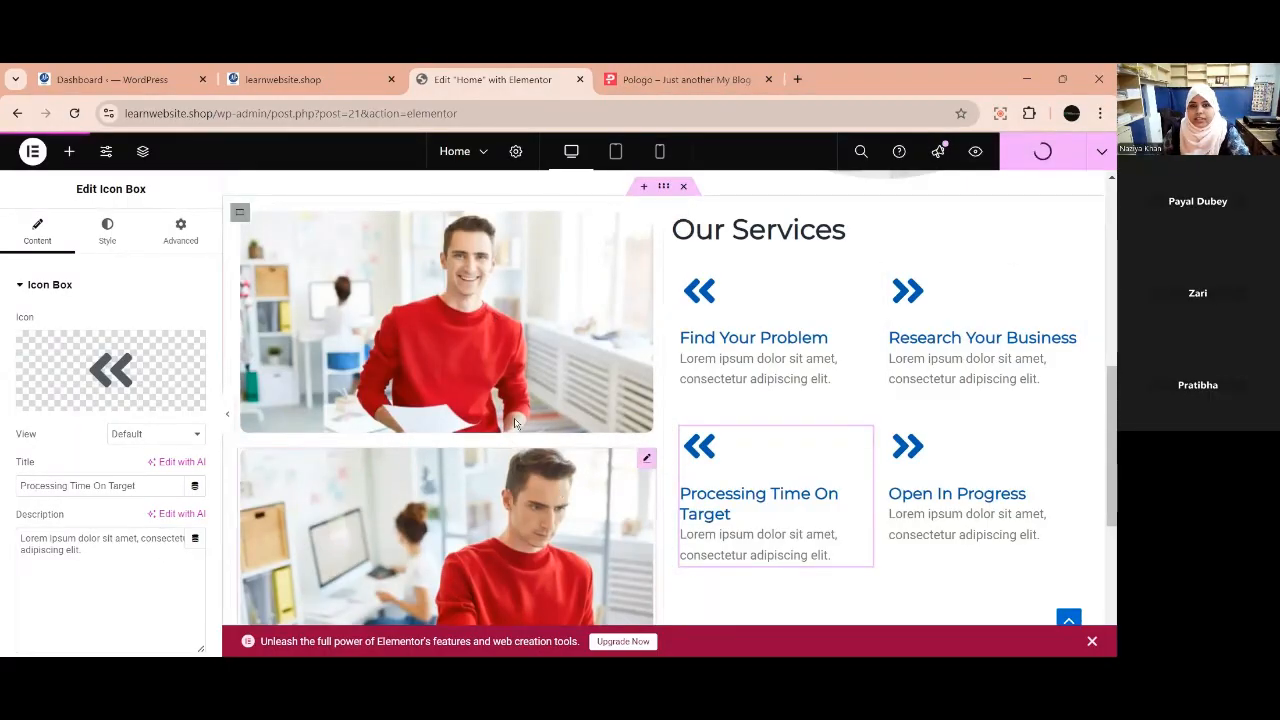
left_click(290, 79)
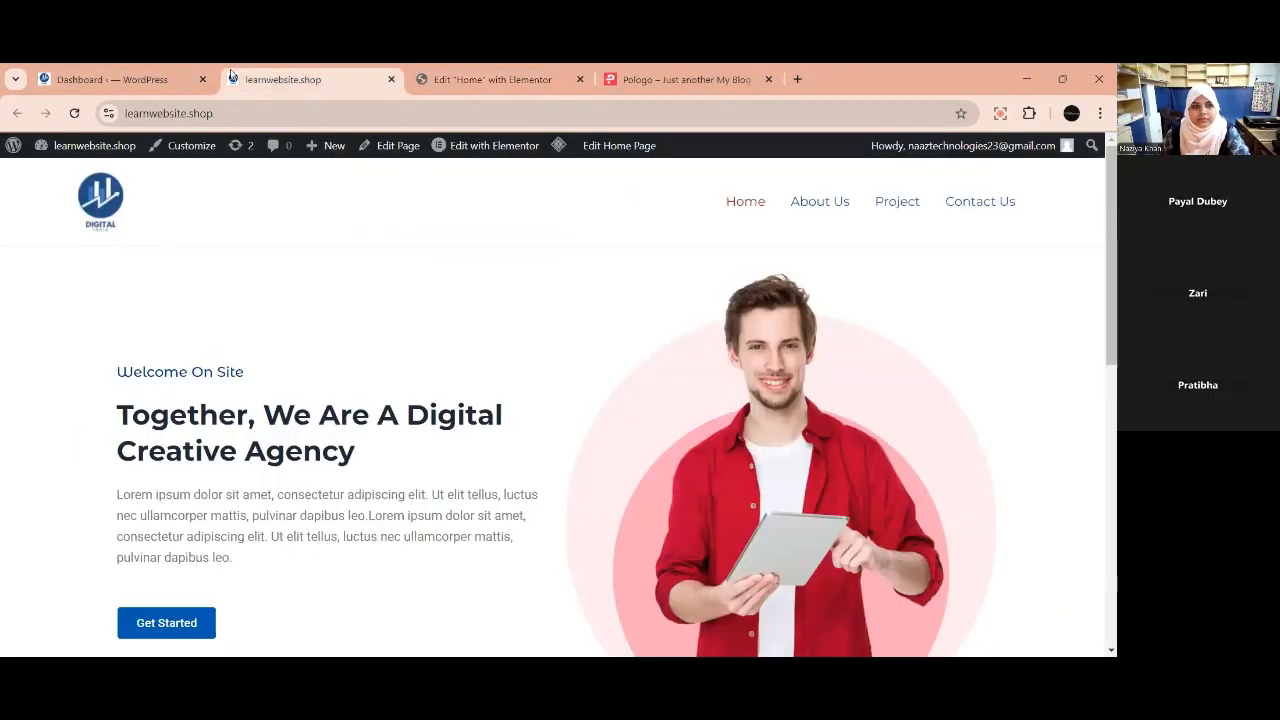
left_click(75, 113)
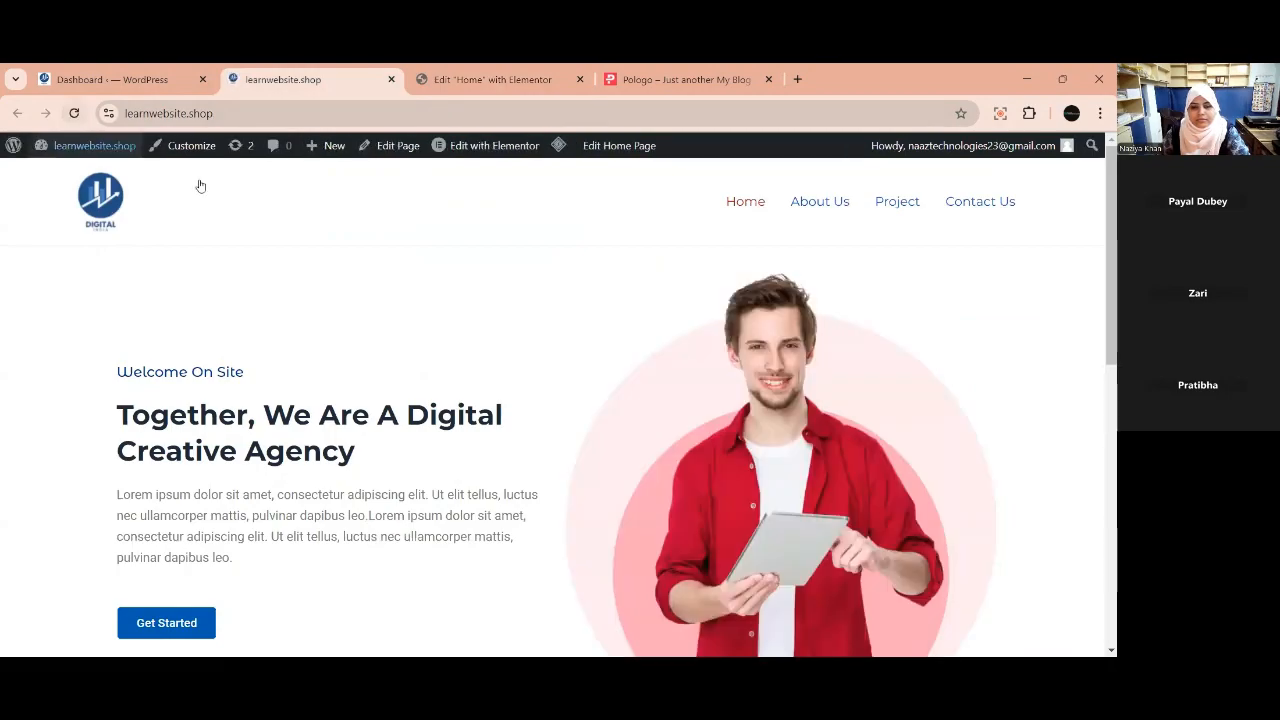
scroll(640, 406, "down", 3)
scroll(640, 406, "down", 3)
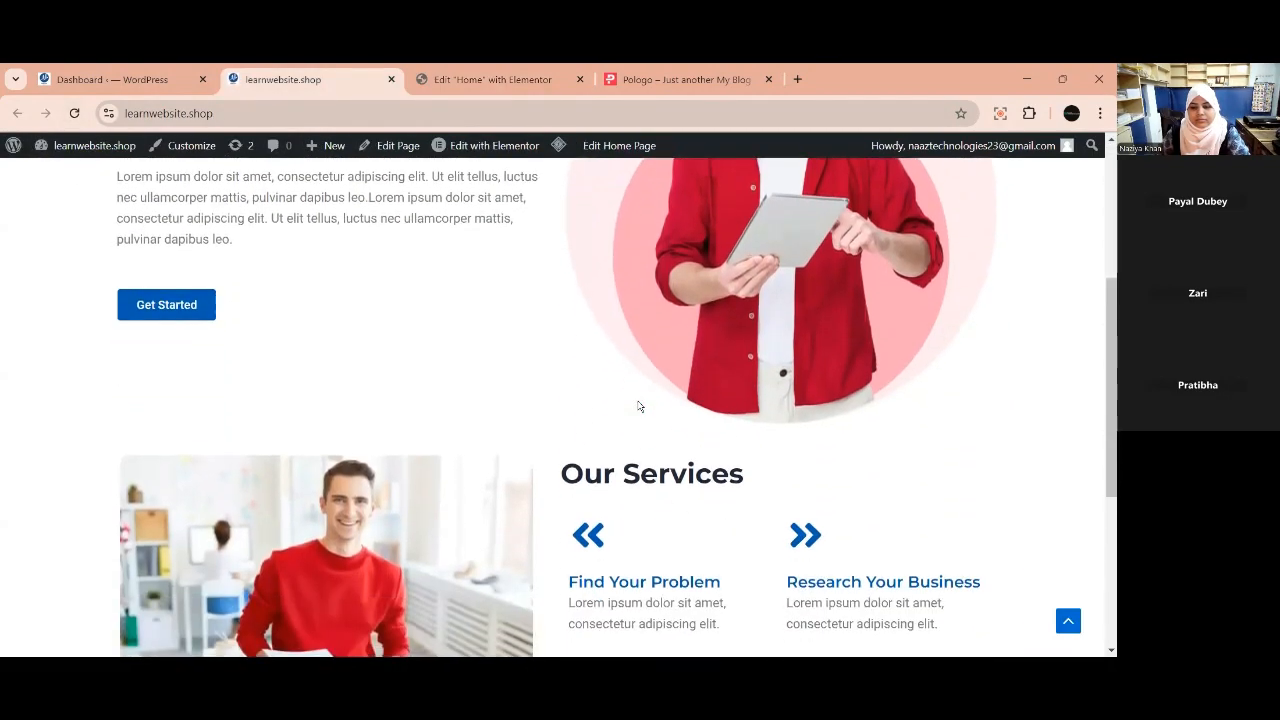
scroll(710, 530, "up", 1)
scroll(710, 530, "down", 2)
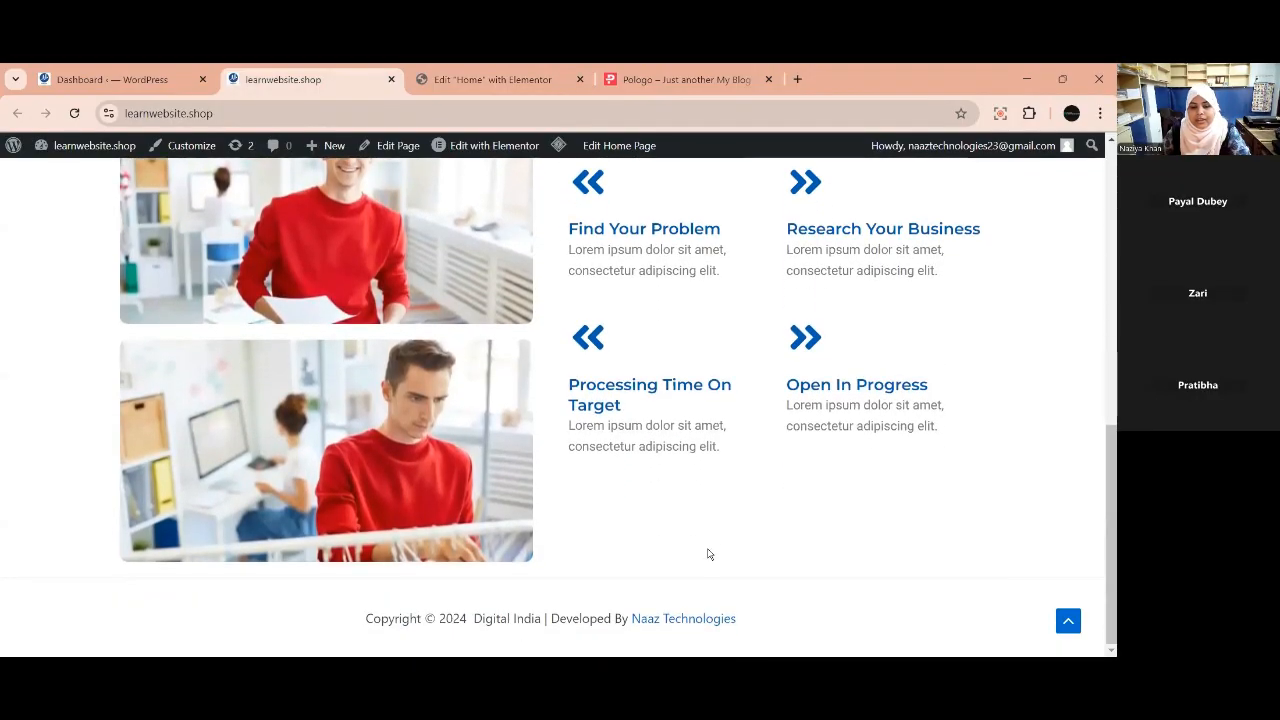
Compare with the Pologo template's service section, then narrow the image column beside the services grid.
left_click(686, 80)
scroll(800, 534, "up", 2)
left_click(800, 534)
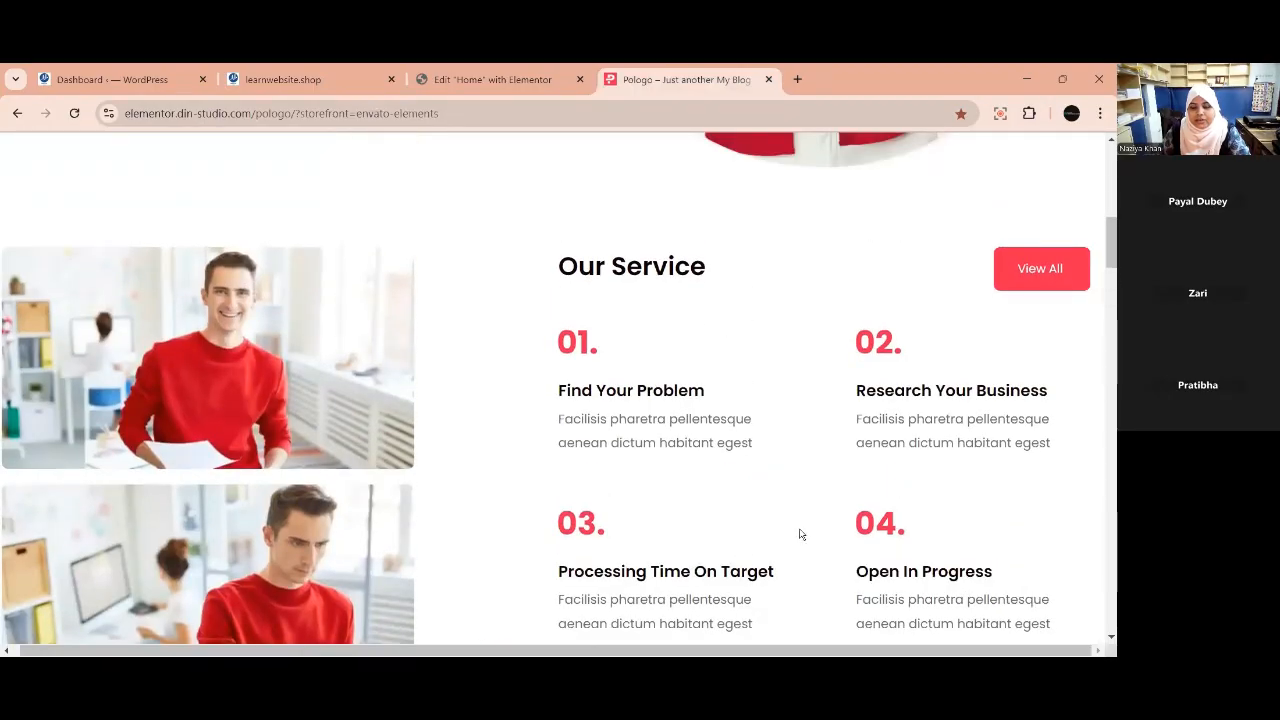
scroll(800, 534, "down", 2)
left_click(460, 79)
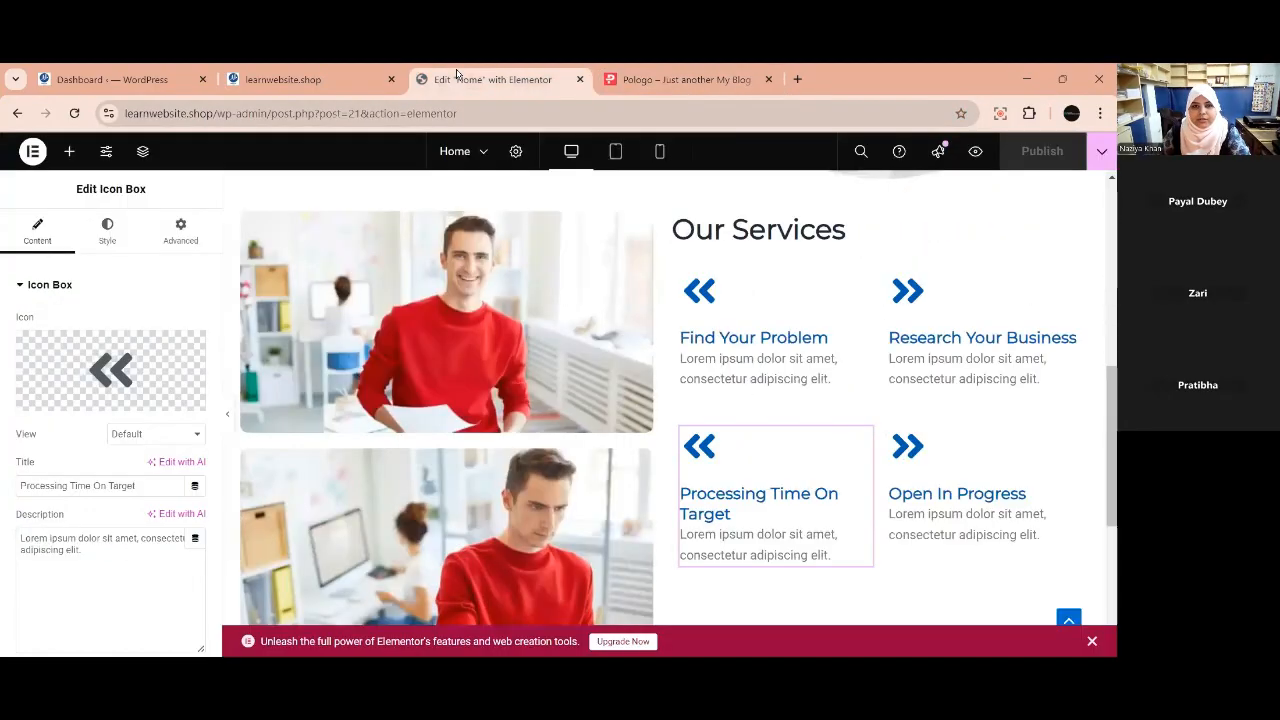
scroll(726, 530, "down", 1)
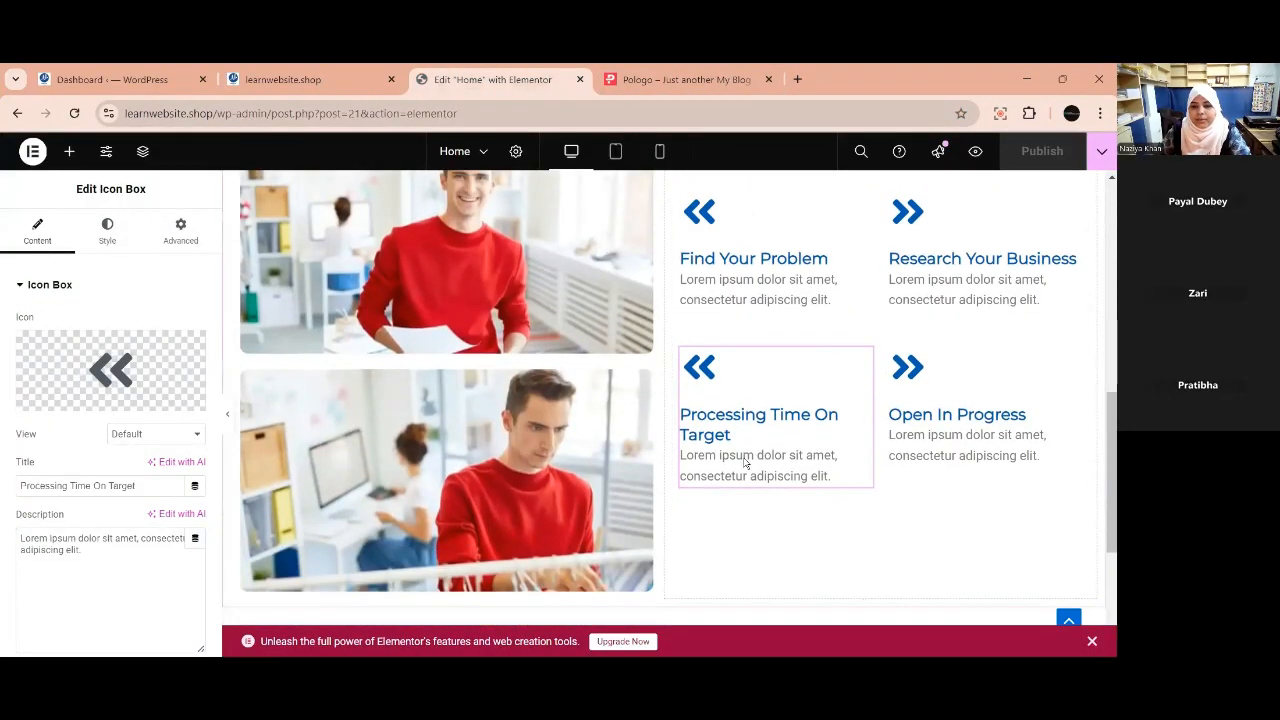
scroll(726, 437, "up", 2)
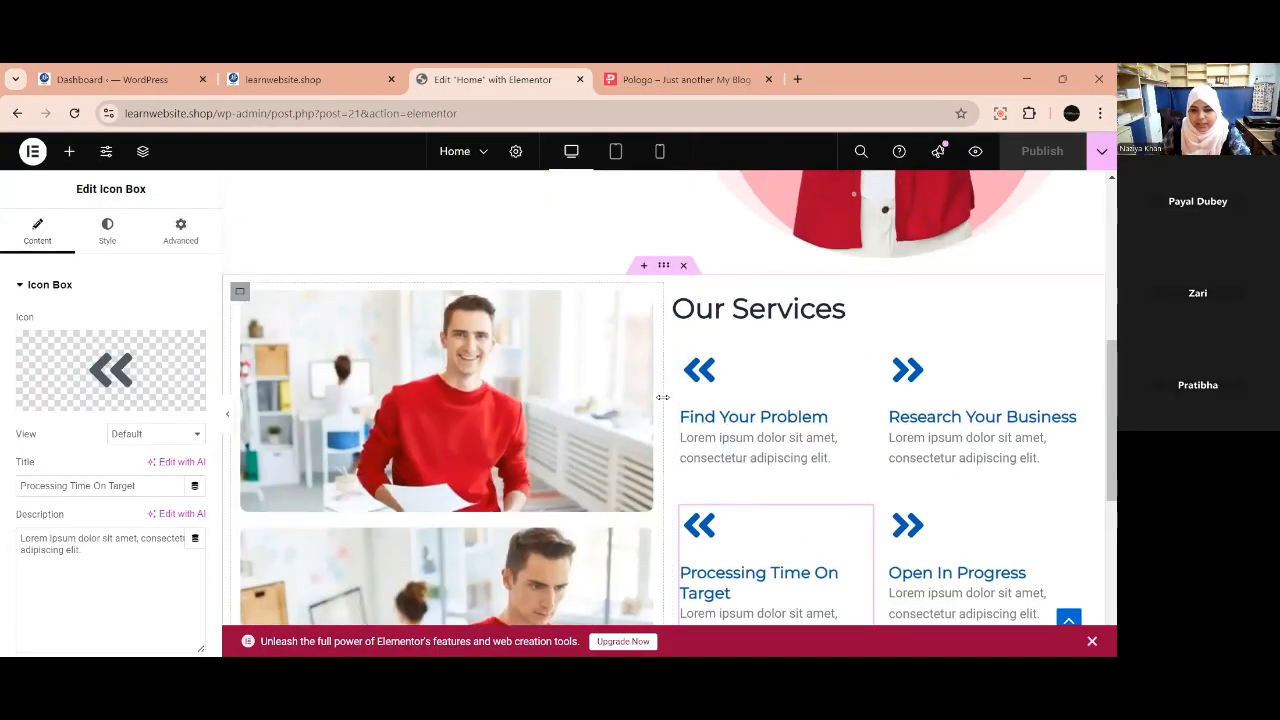
left_click_drag(662, 397, 606, 400)
scroll(921, 493, "down", 3)
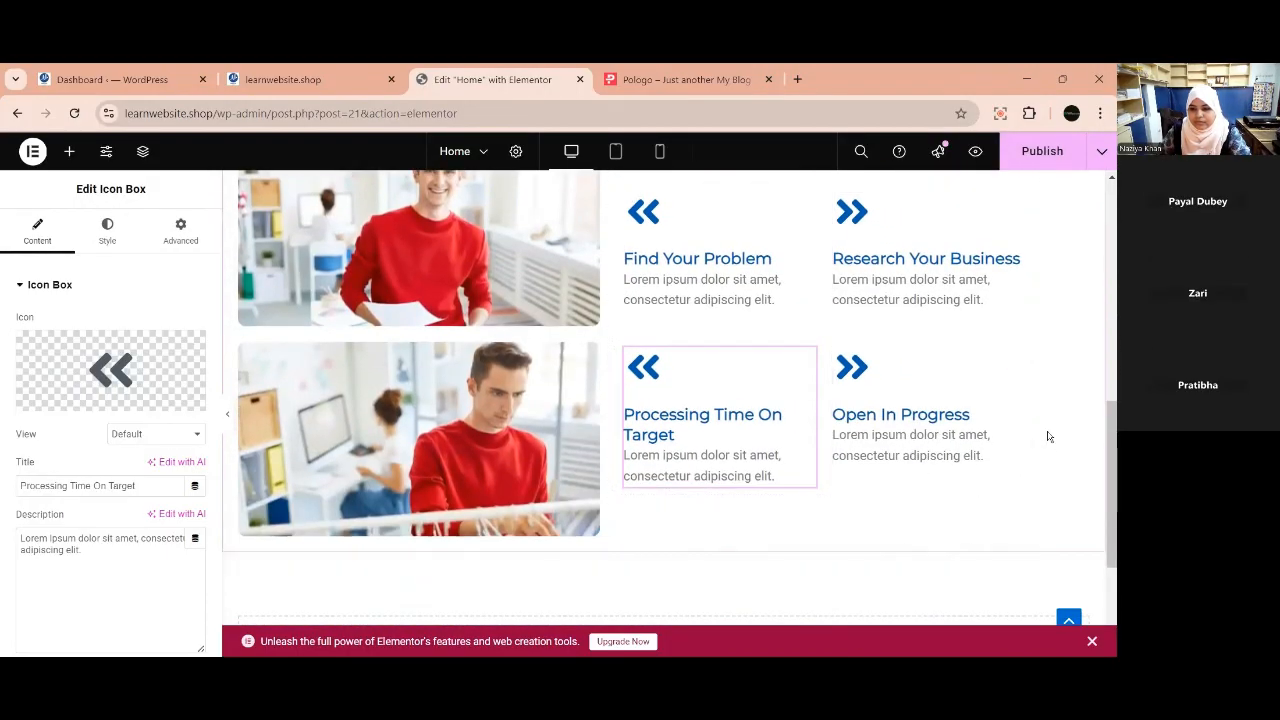
Widen the services column to about 56% so it extends to the section's outer edge.
scroll(1050, 440, "up", 1)
left_click_drag(1041, 415, 1106, 419)
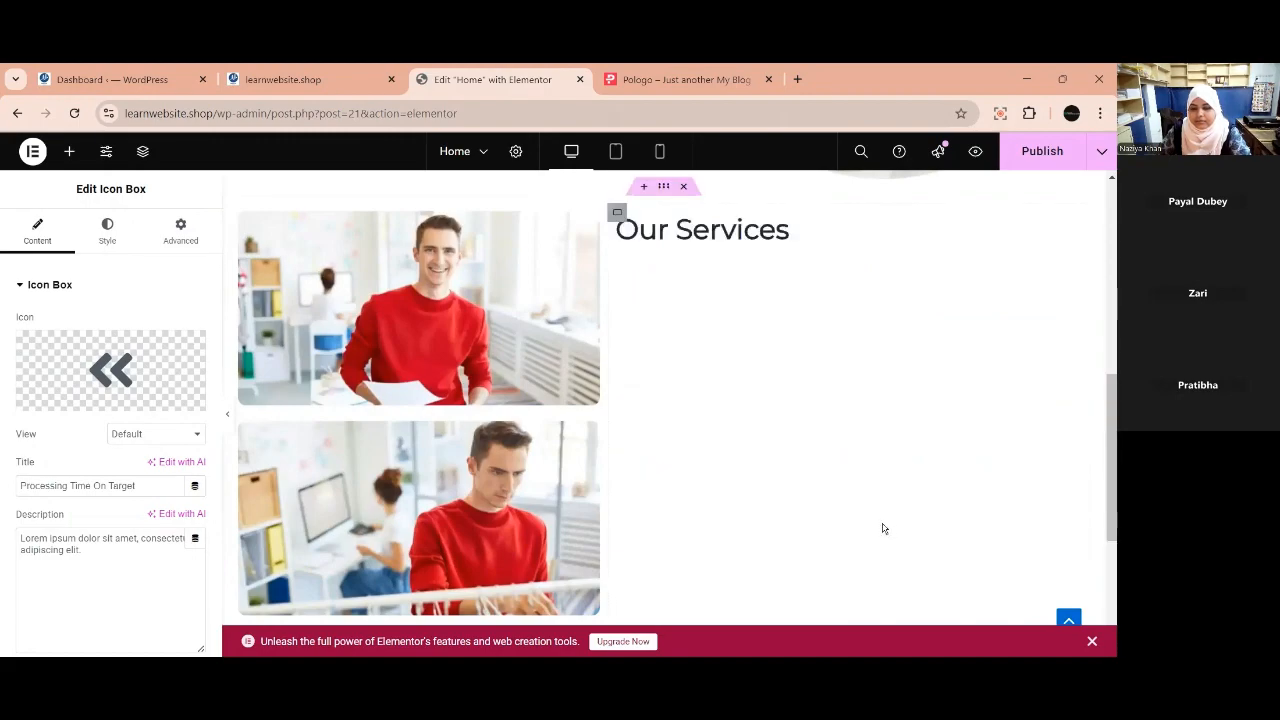
scroll(882, 528, "up", 1)
scroll(882, 528, "down", 2)
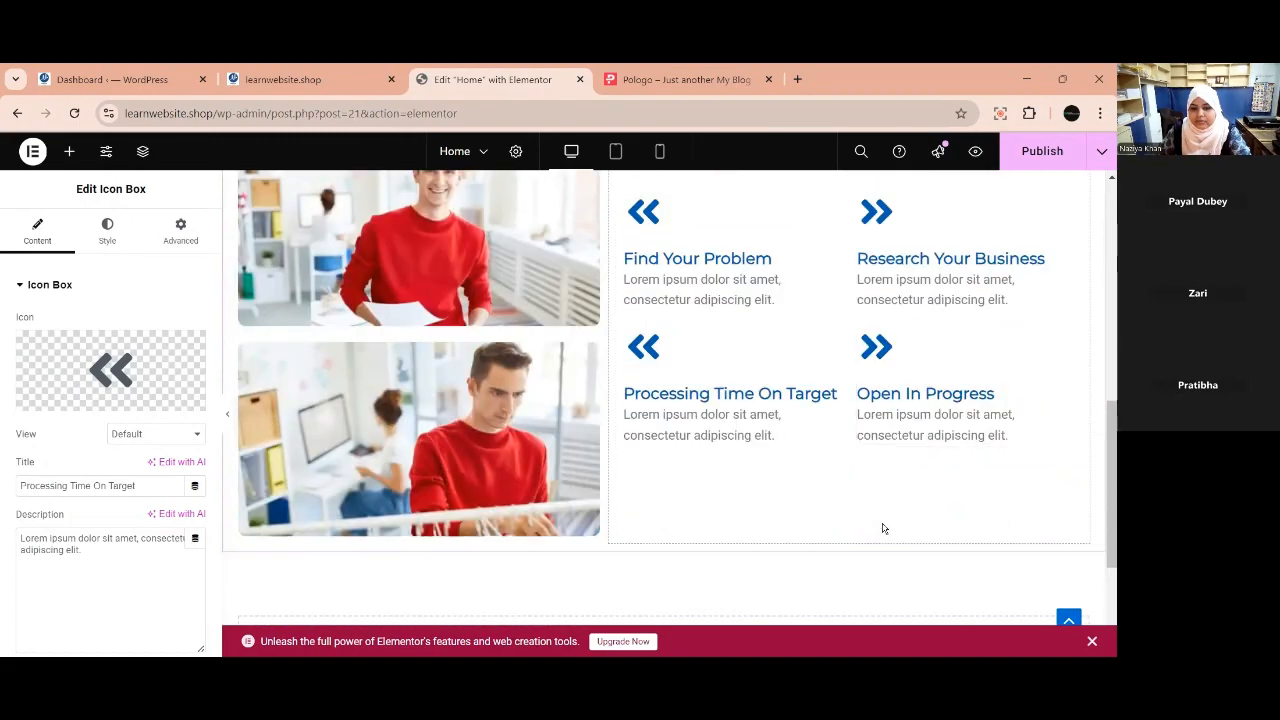
scroll(882, 528, "up", 1)
Publish the resized columns and review the services section on the reloaded live site.
left_click(1042, 151)
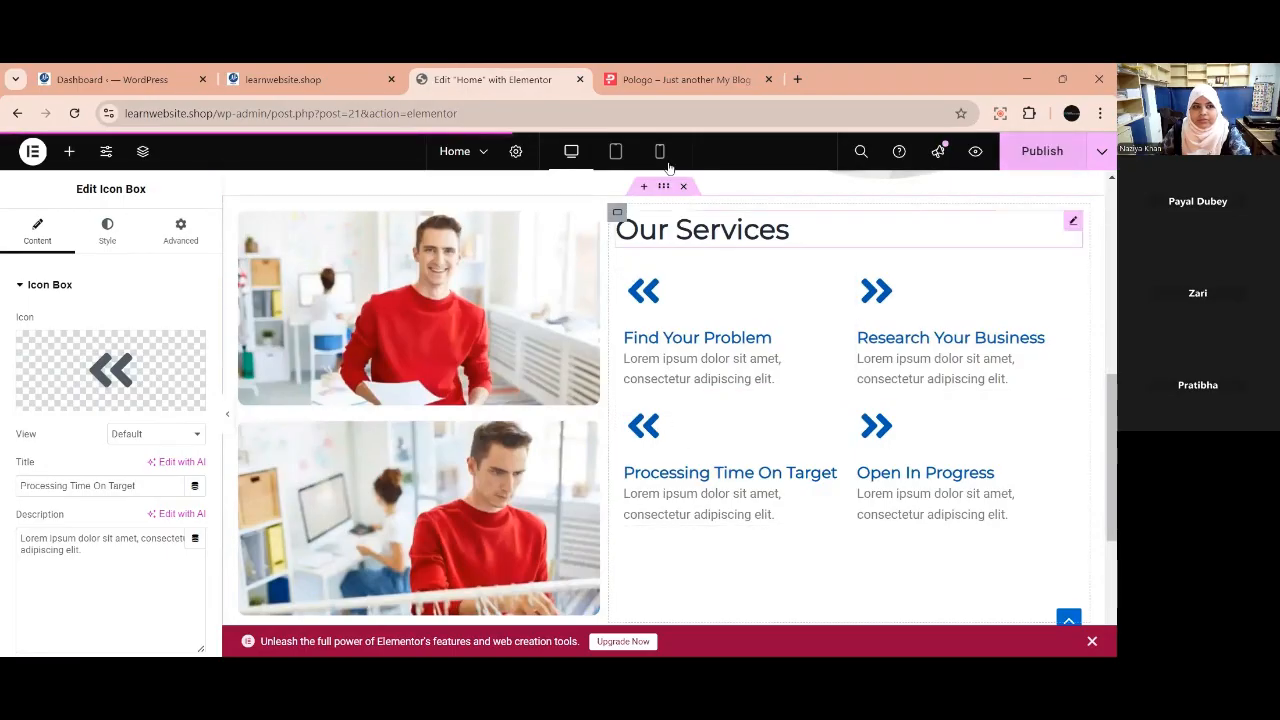
left_click(300, 79)
left_click(74, 113)
scroll(894, 560, "up", 3)
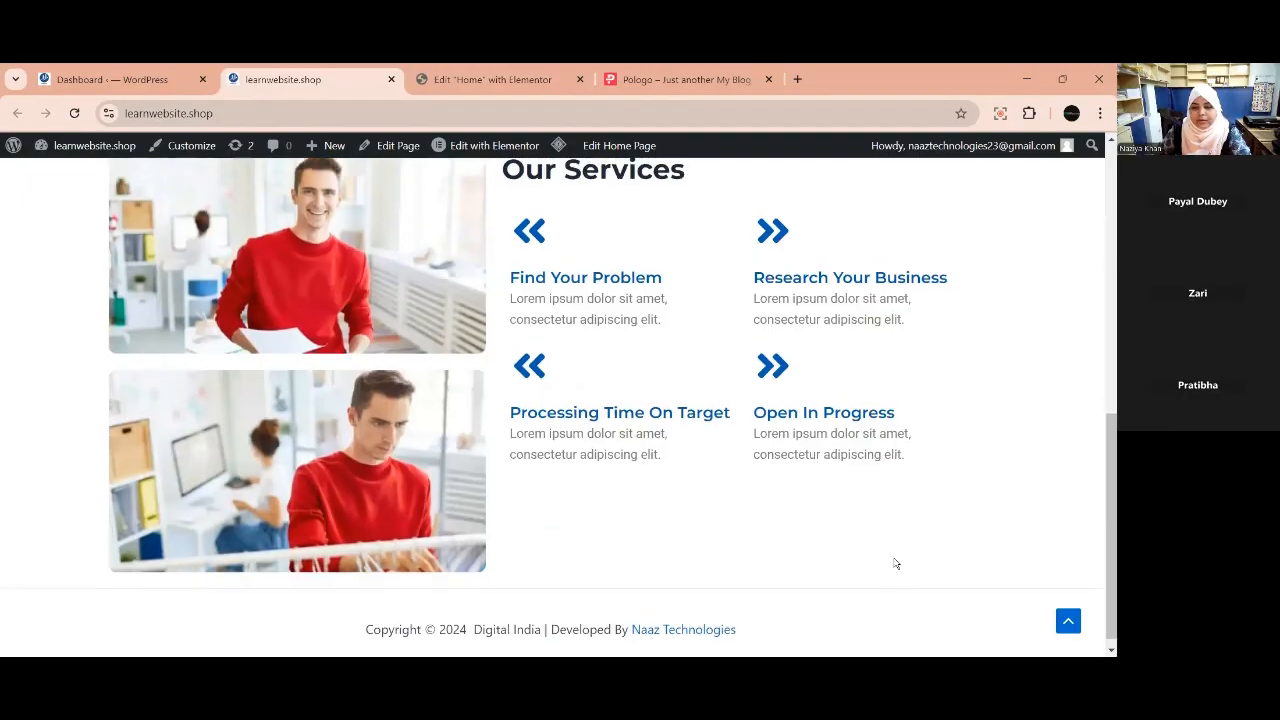
scroll(894, 565, "down", 3)
scroll(894, 577, "up", 3)
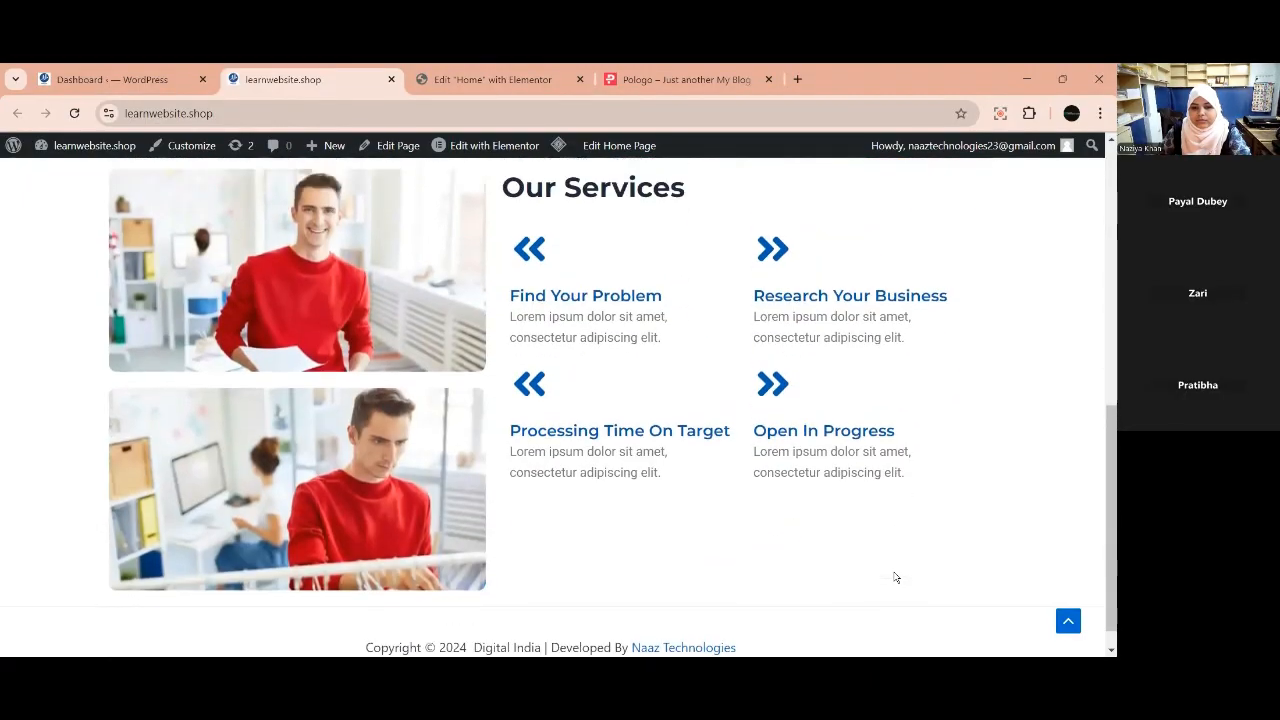
scroll(894, 577, "down", 3)
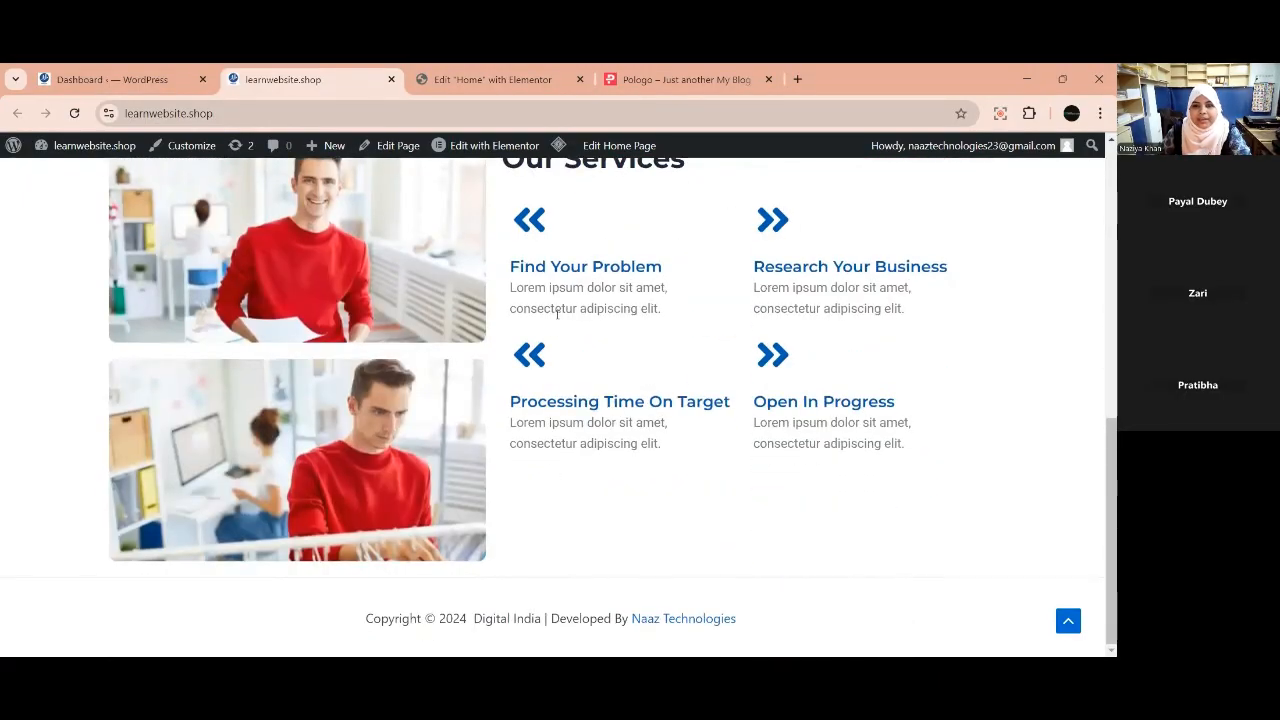
Unlink the services container's margin values and set its left margin to 30 px.
left_click(430, 79)
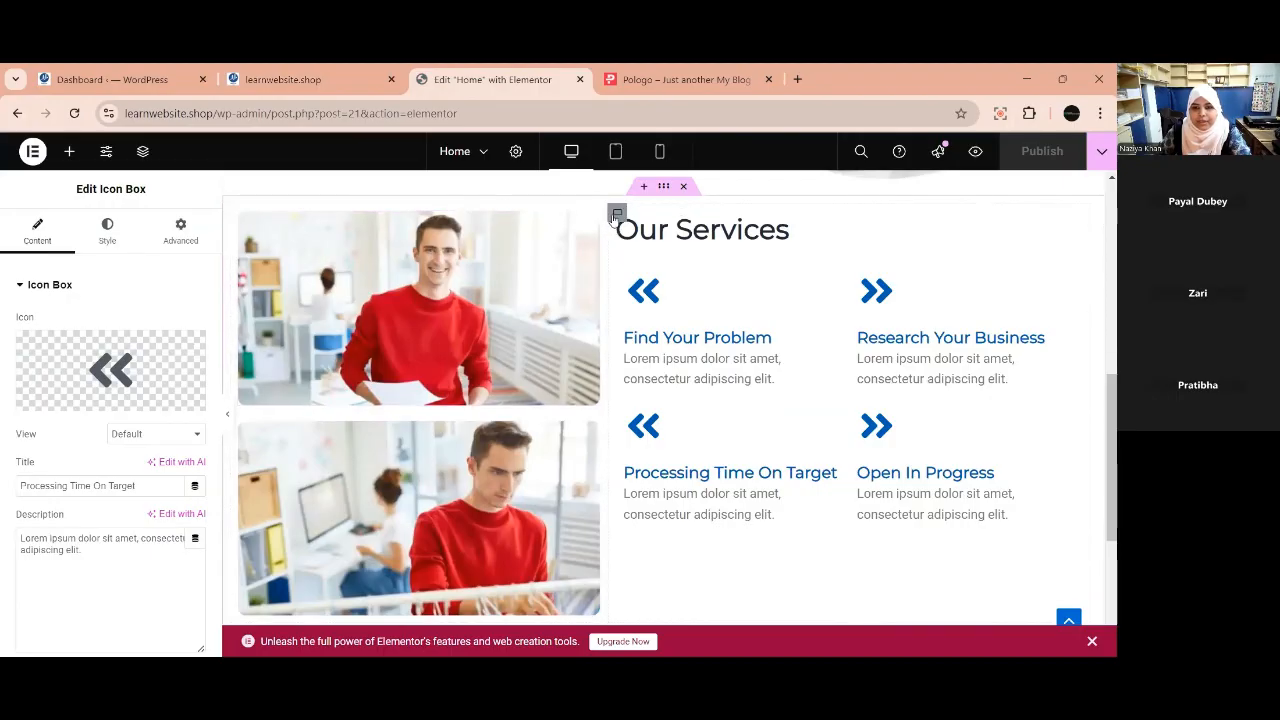
left_click(617, 215)
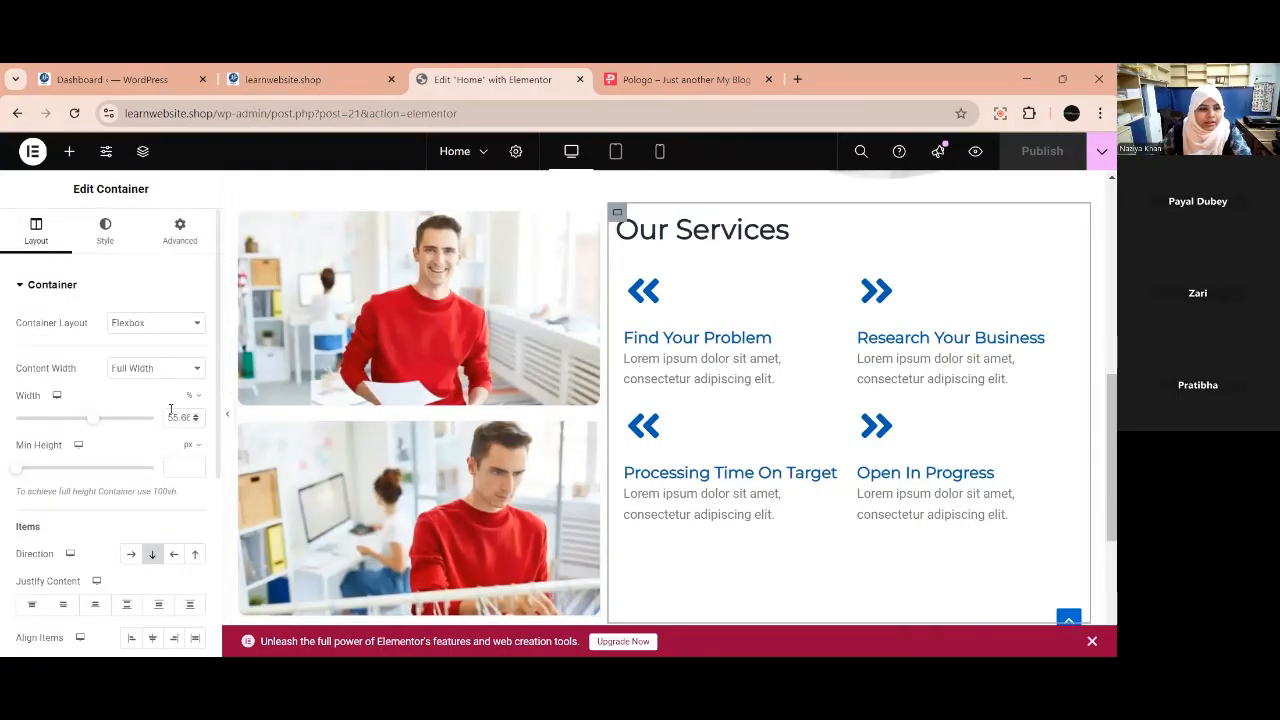
scroll(160, 440, "down", 1)
scroll(160, 447, "down", 1)
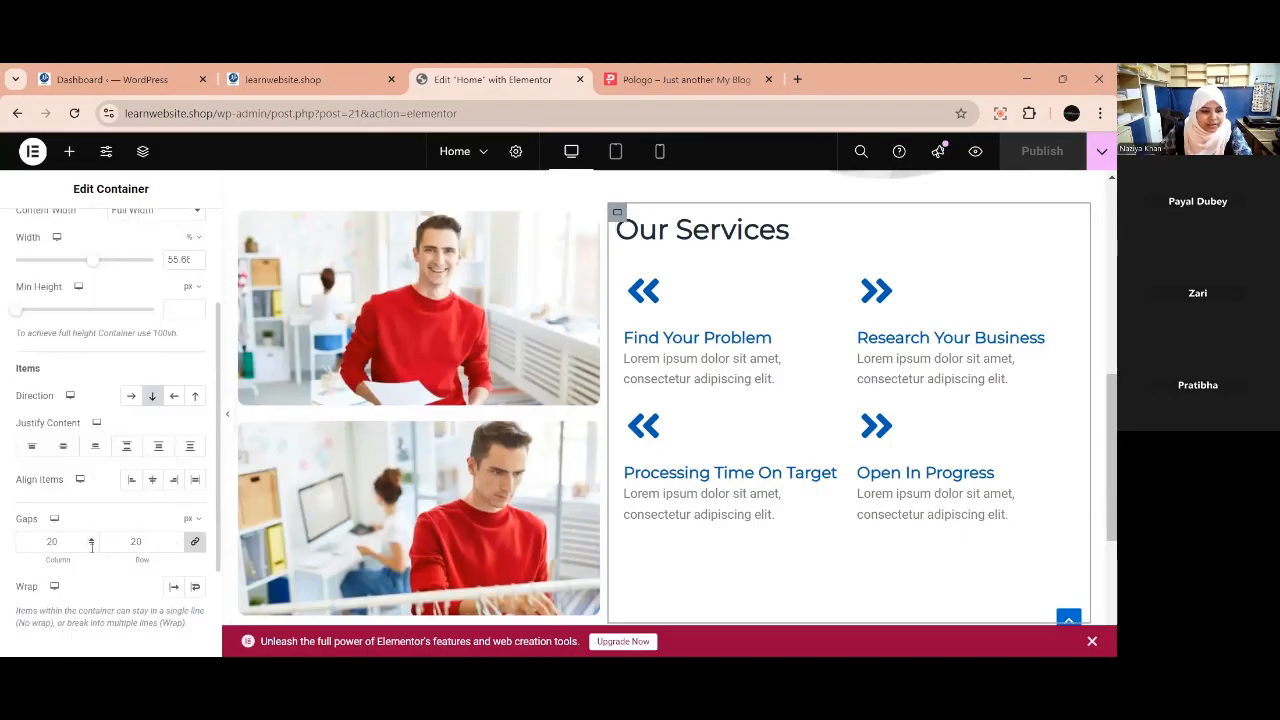
left_click(151, 478)
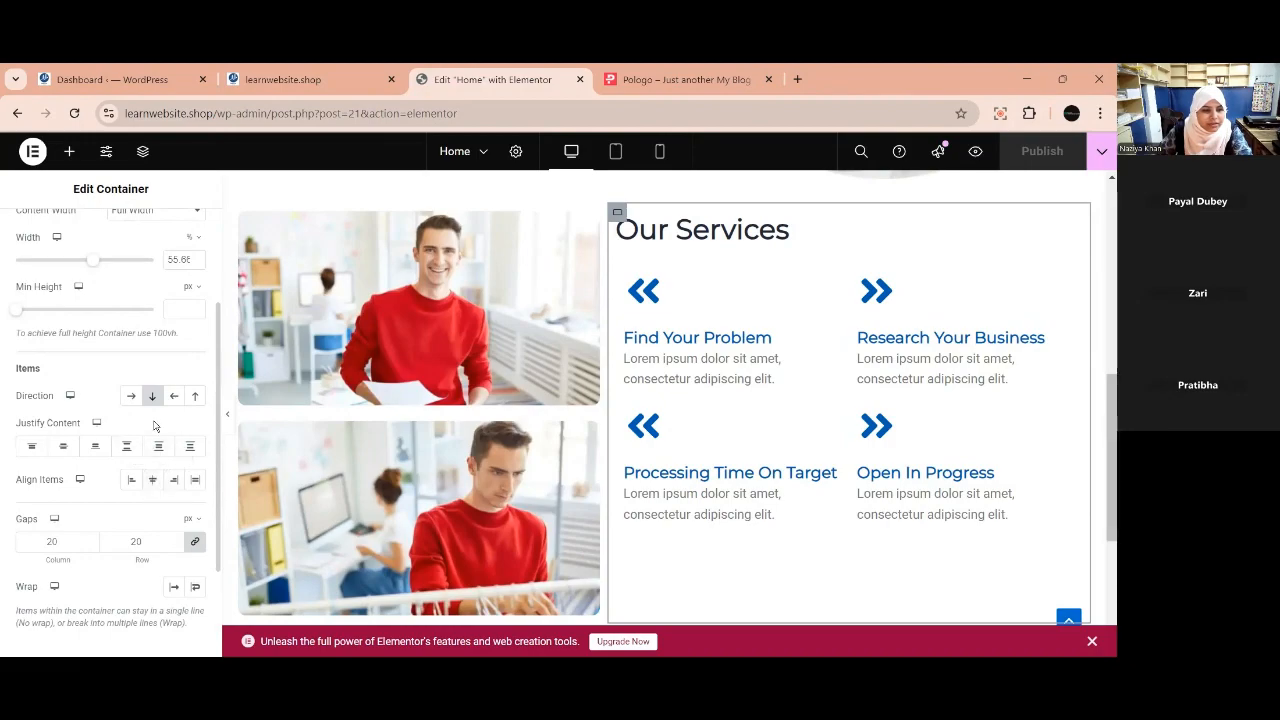
scroll(160, 430, "up", 1)
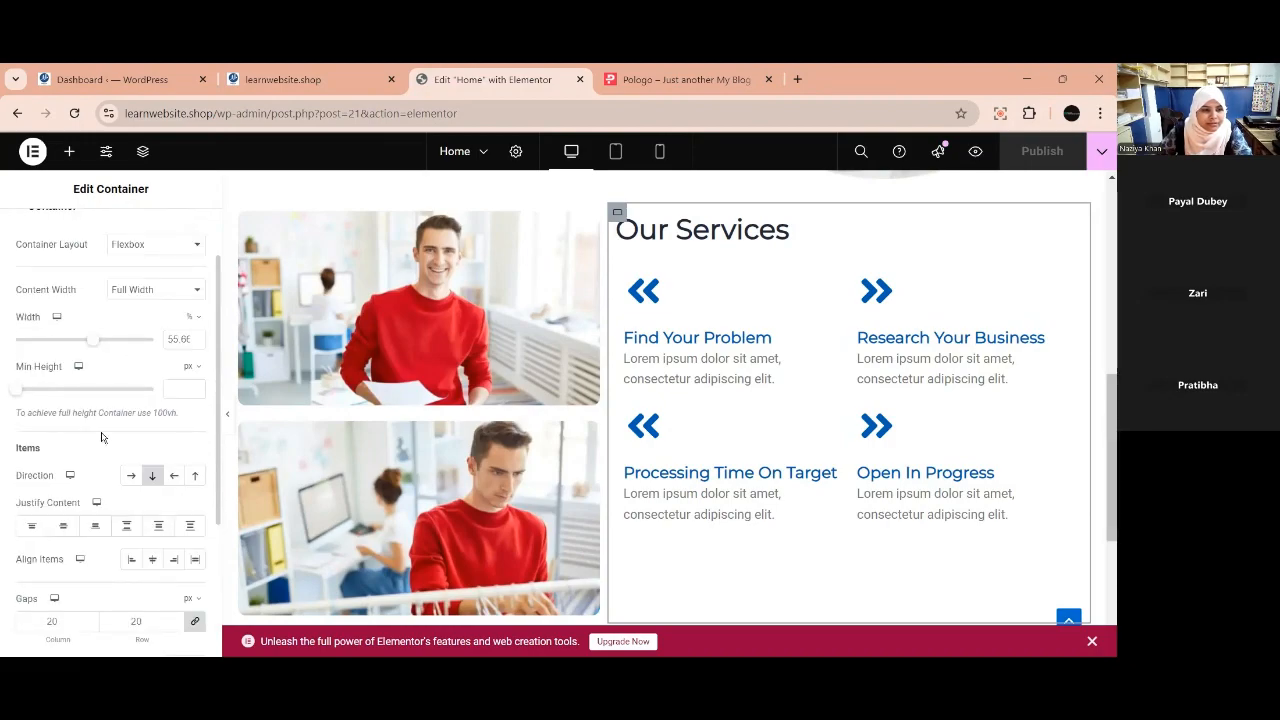
scroll(114, 434, "up", 1)
left_click(105, 241)
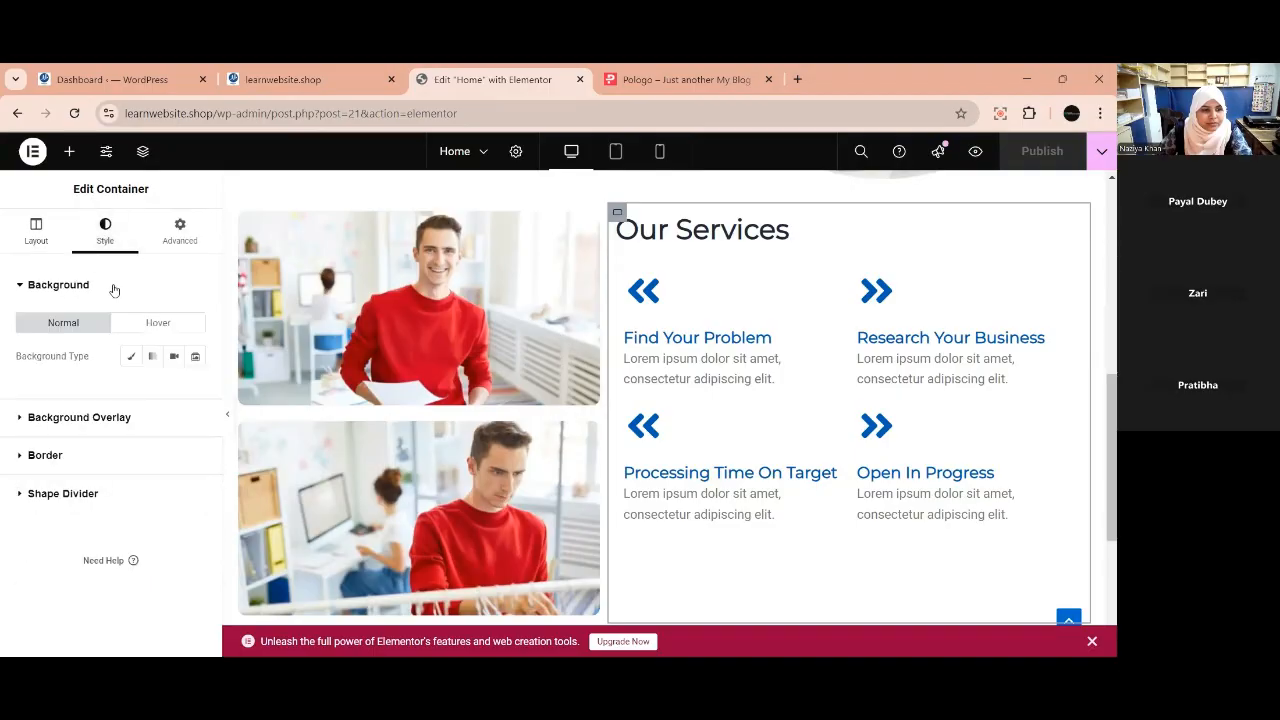
left_click(176, 248)
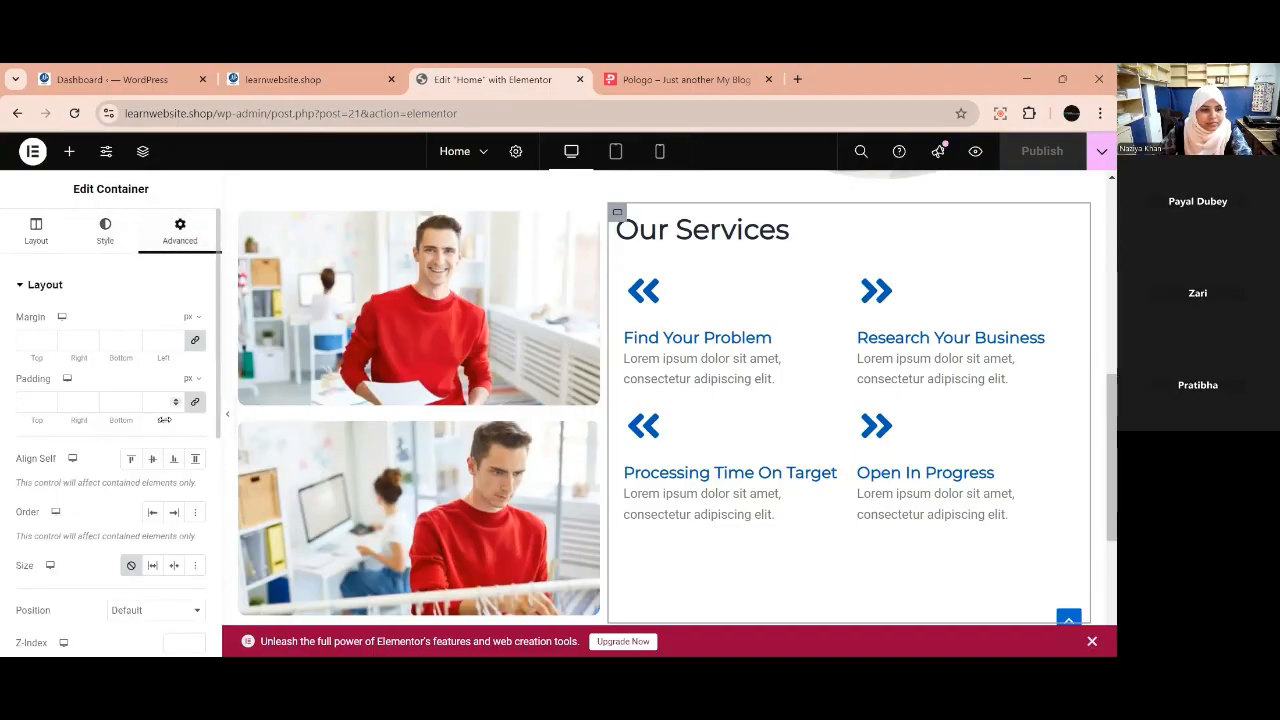
scroll(165, 420, "down", 1)
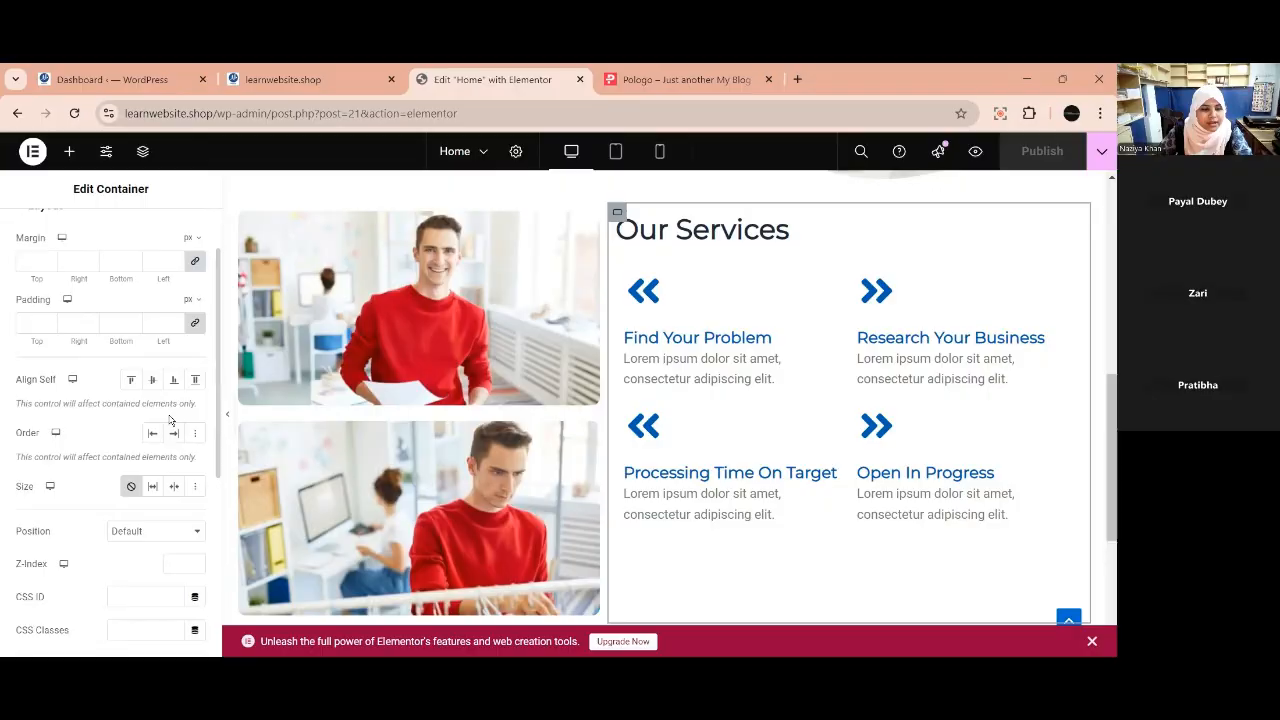
left_click(195, 262)
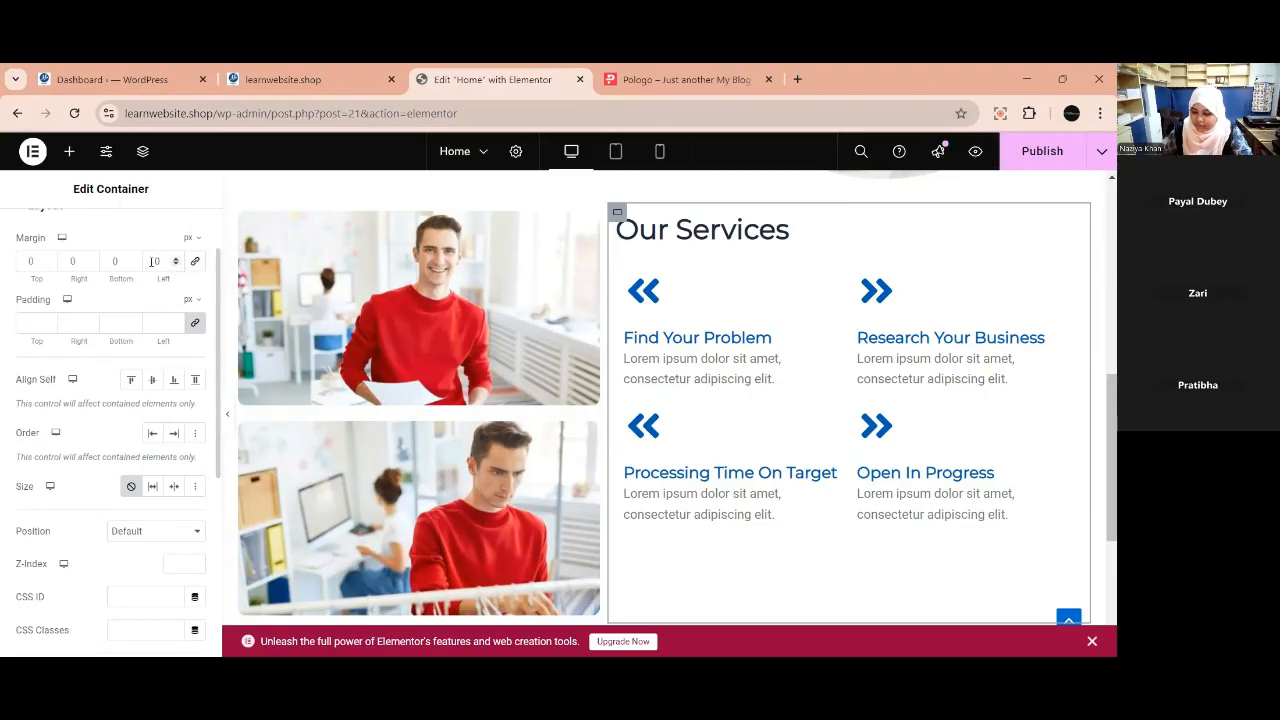
type("3")
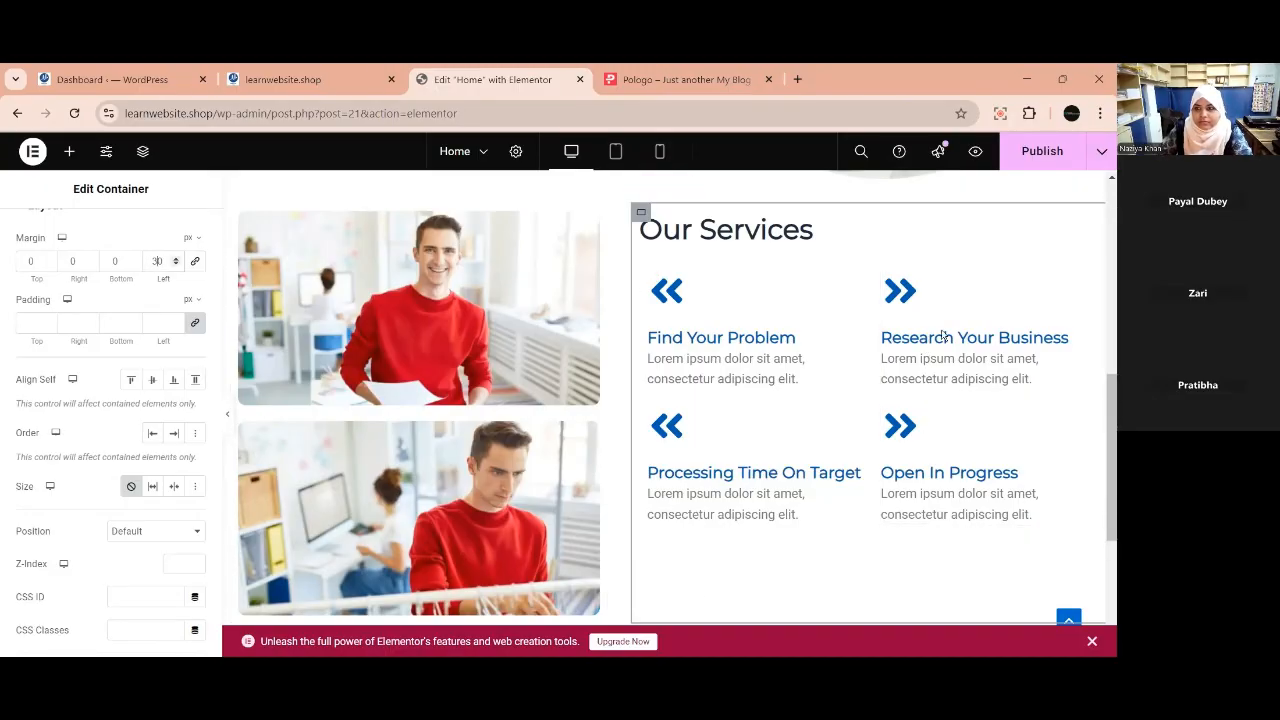
Publish the margin change and check the spacing between images and services on the live site.
left_click(1042, 151)
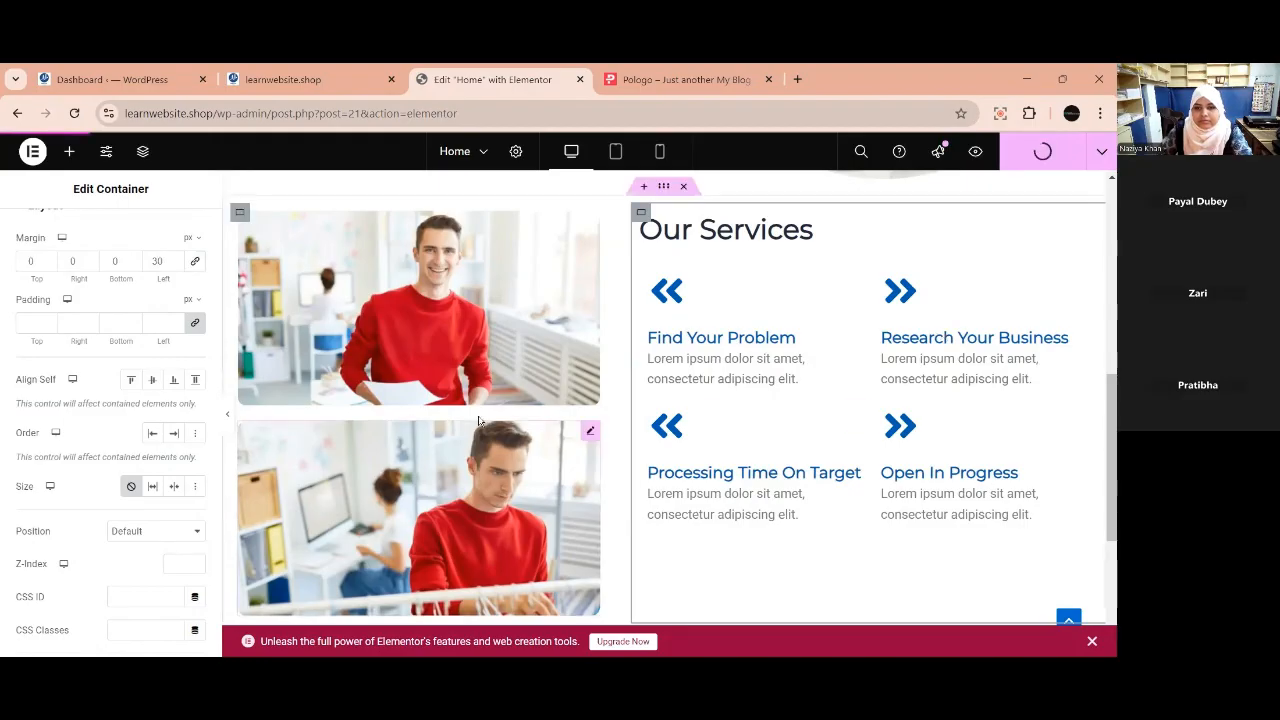
left_click(662, 80)
left_click(340, 79)
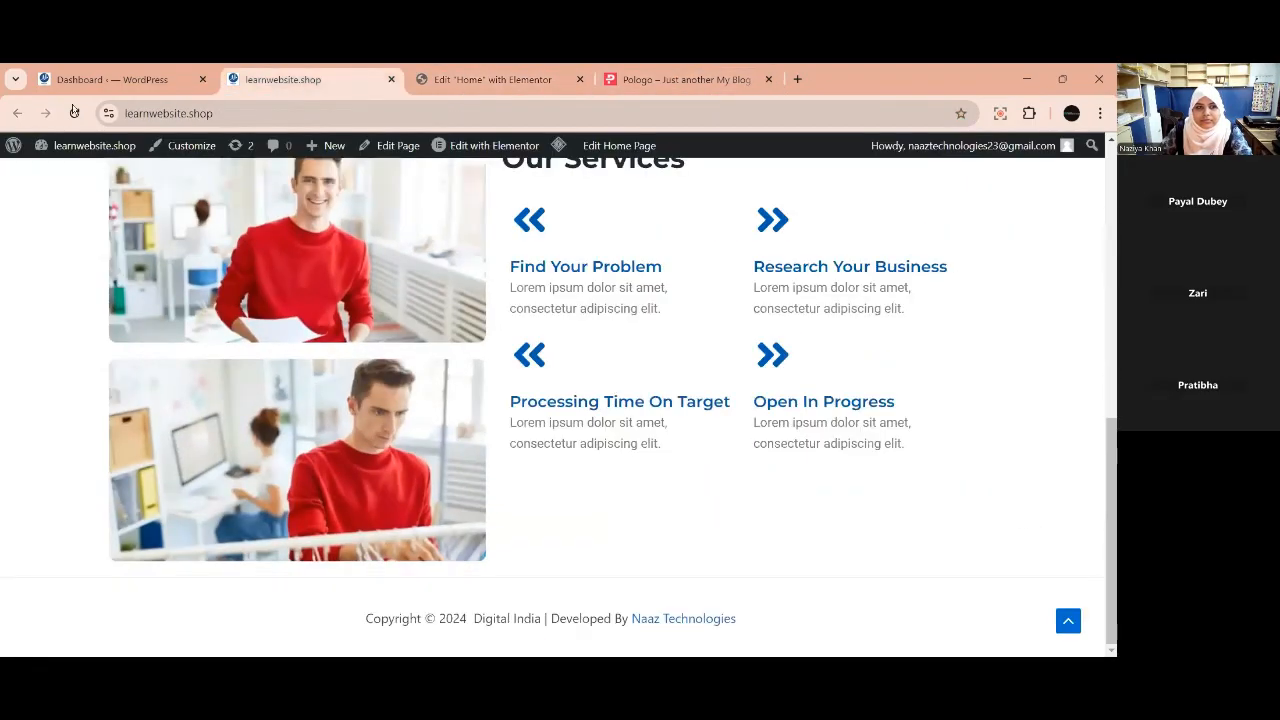
left_click(72, 113)
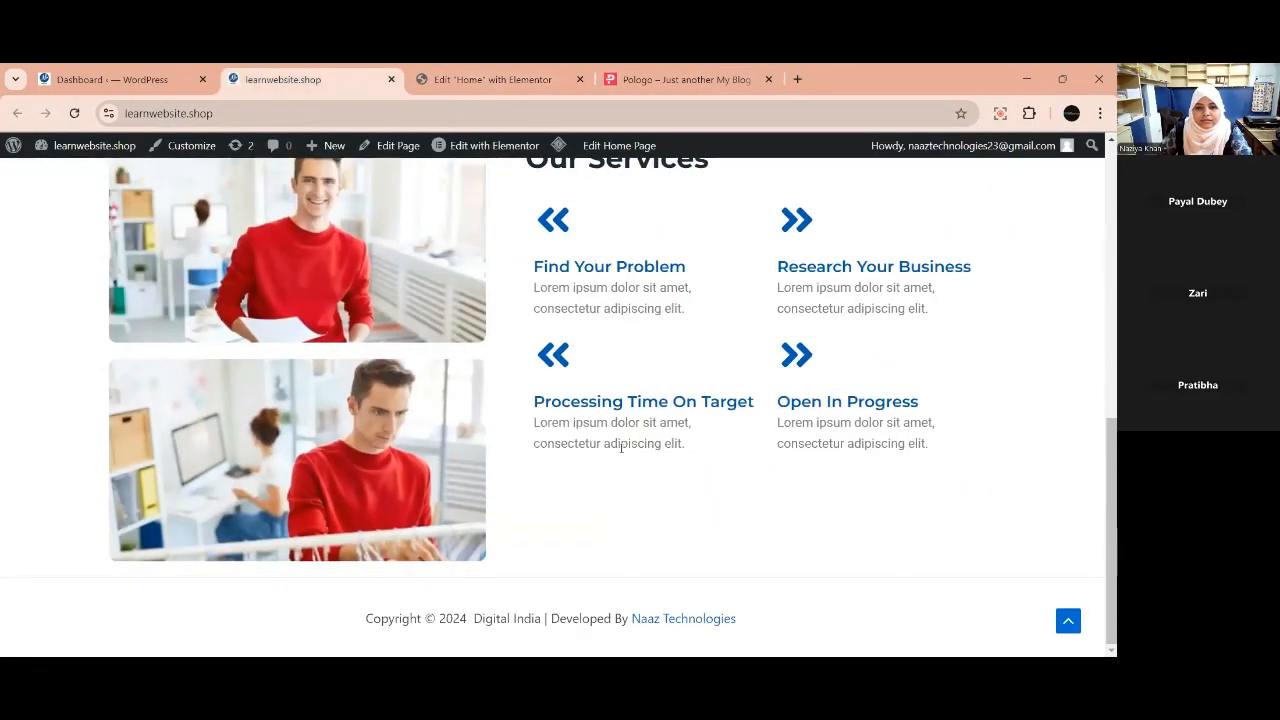
scroll(661, 527, "down", 1)
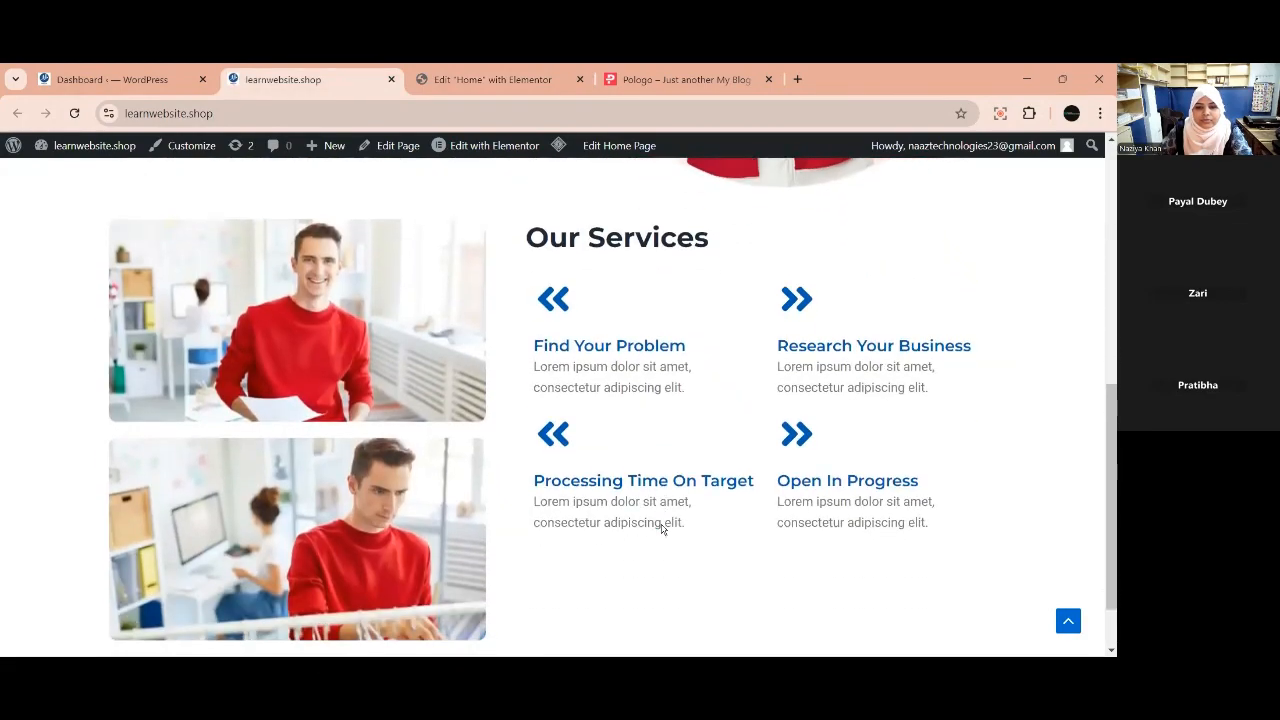
Check the services section on the live site against the Pologo template and return to the Elementor editor.
scroll(661, 526, "down", 2)
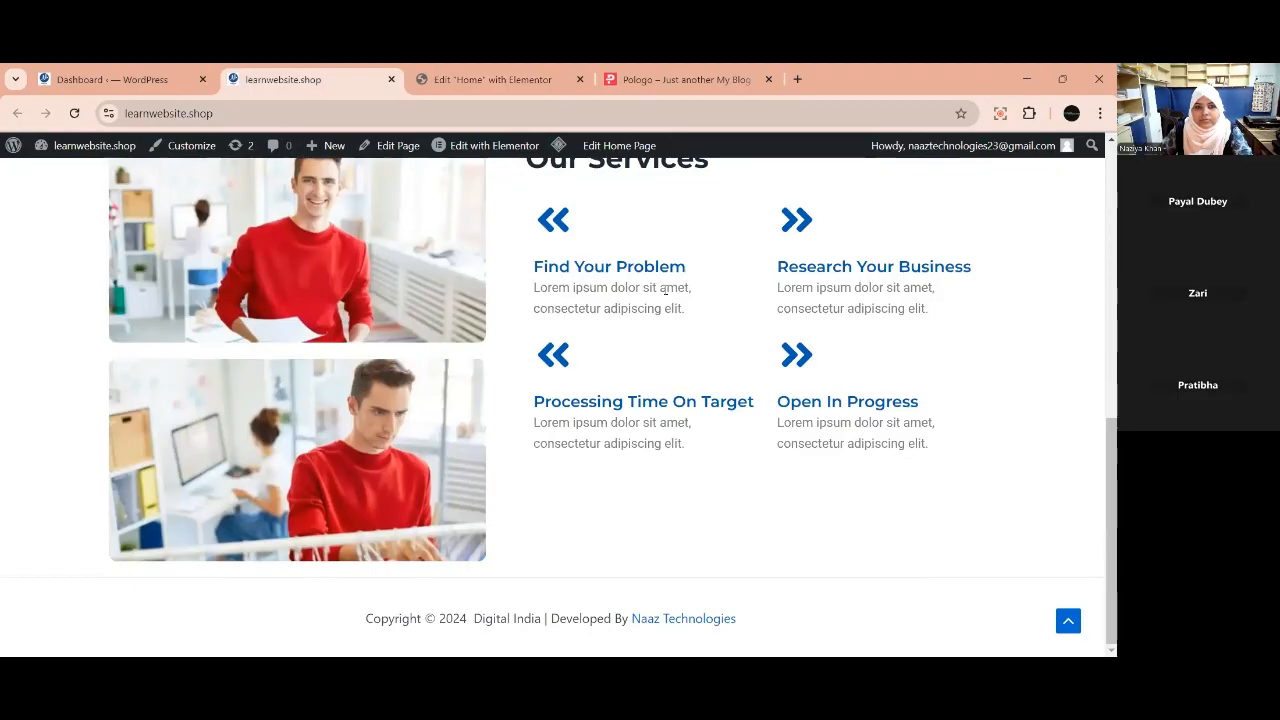
left_click(684, 80)
left_click(450, 79)
Select the icon-box grid under Our Services, try linked gaps of 20 px and clear them again.
scroll(712, 489, "down", 1)
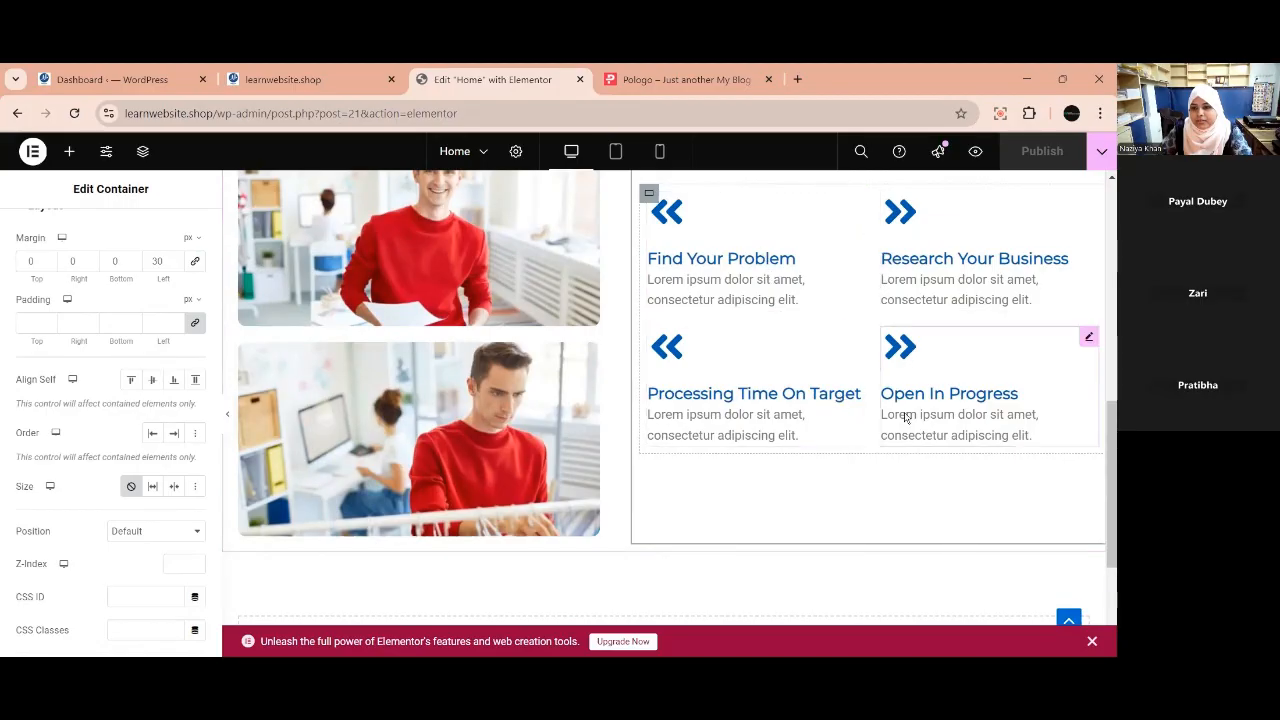
left_click(648, 192)
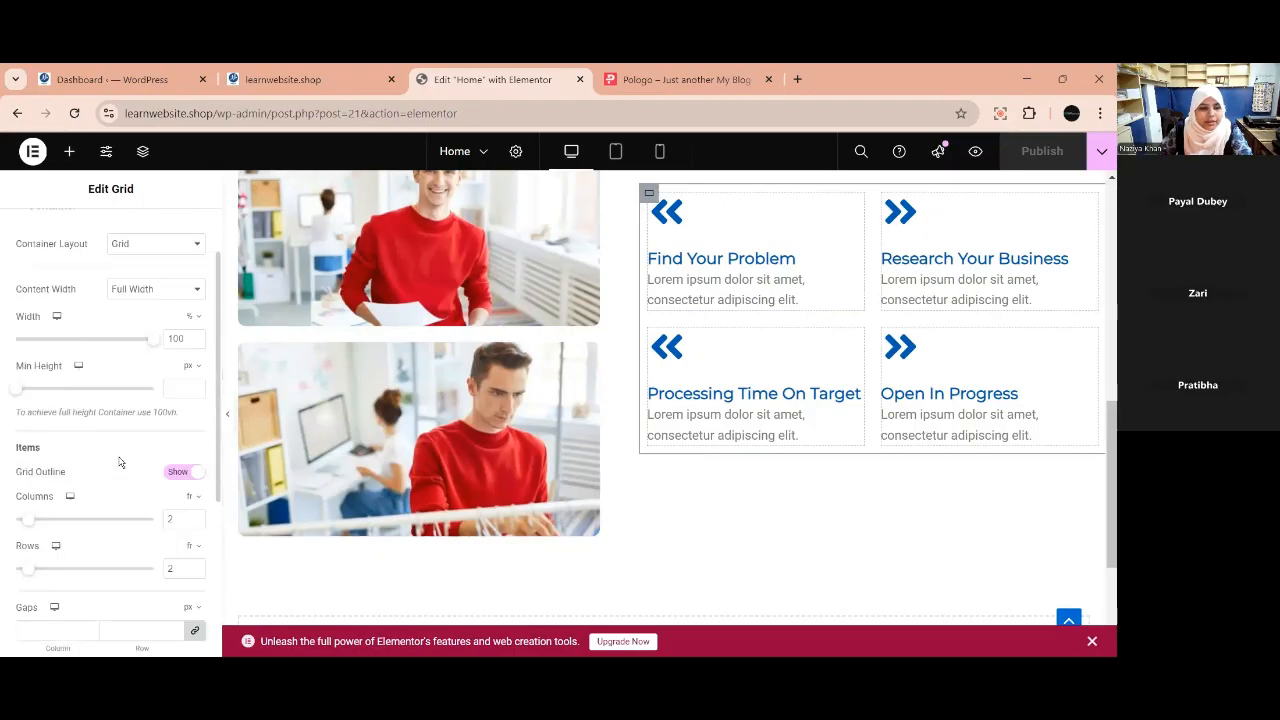
scroll(120, 488, "down", 3)
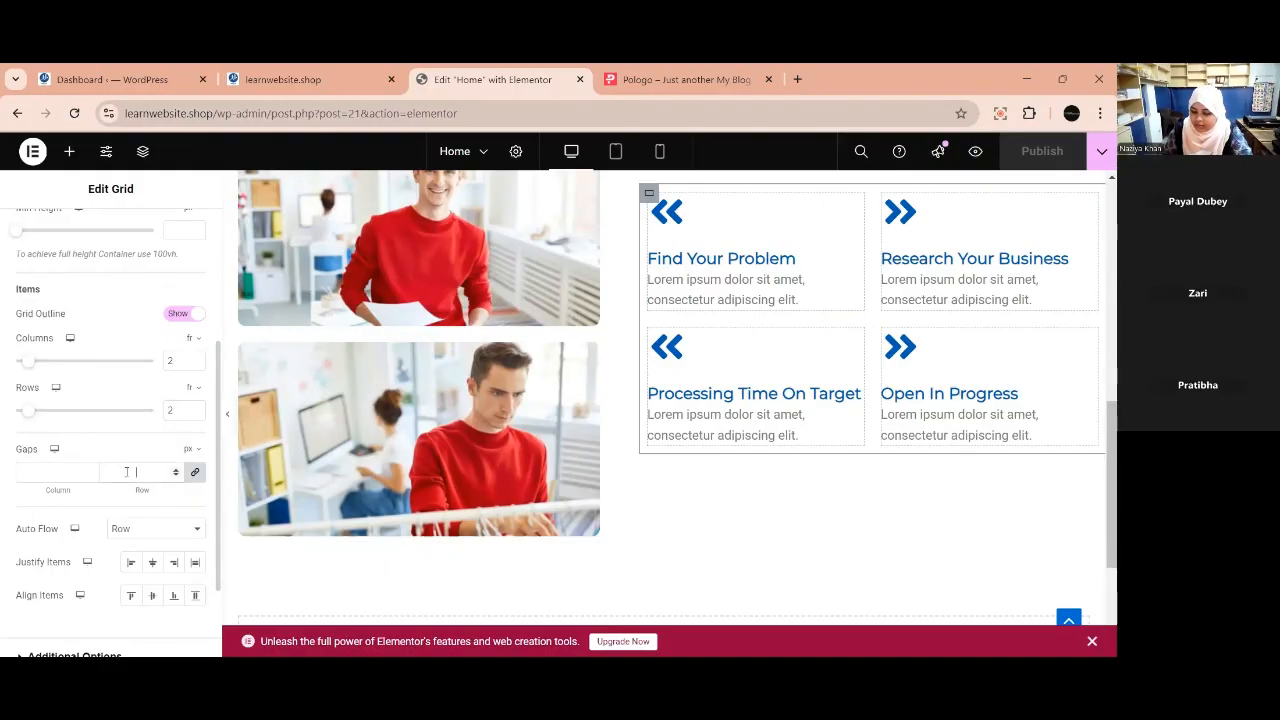
type("20")
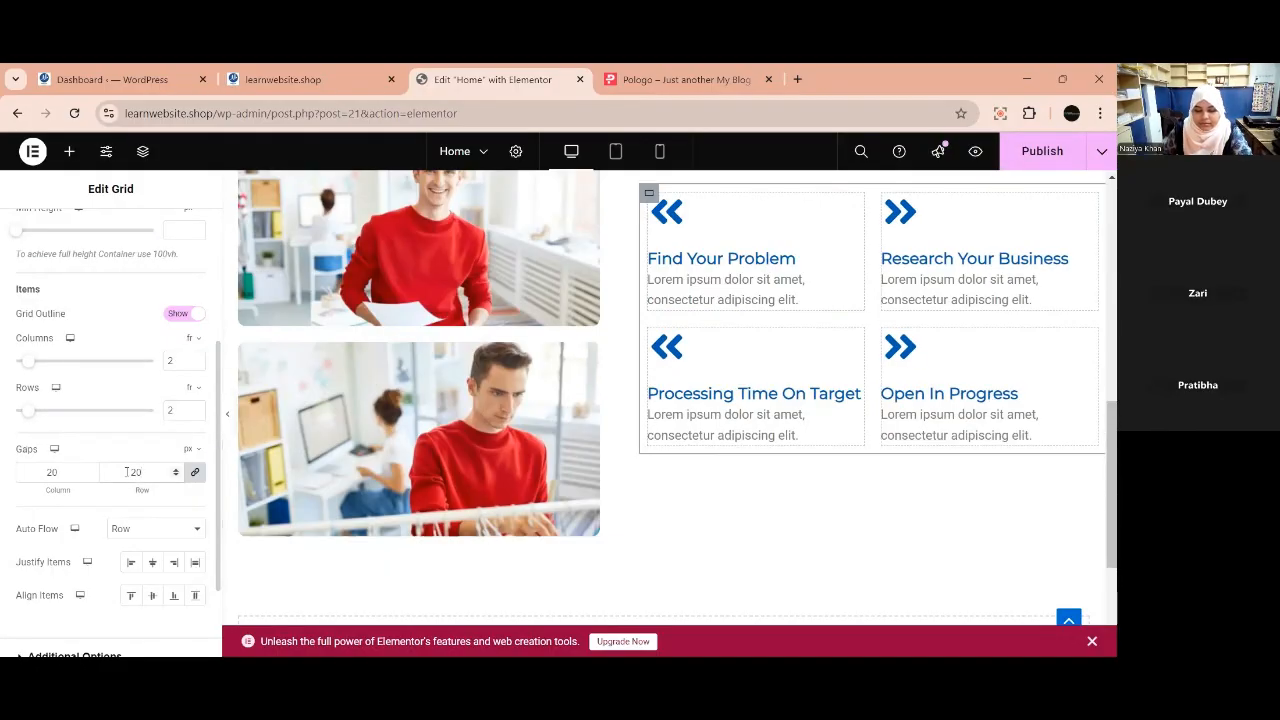
key("BackSpace")
key("BackSpace")
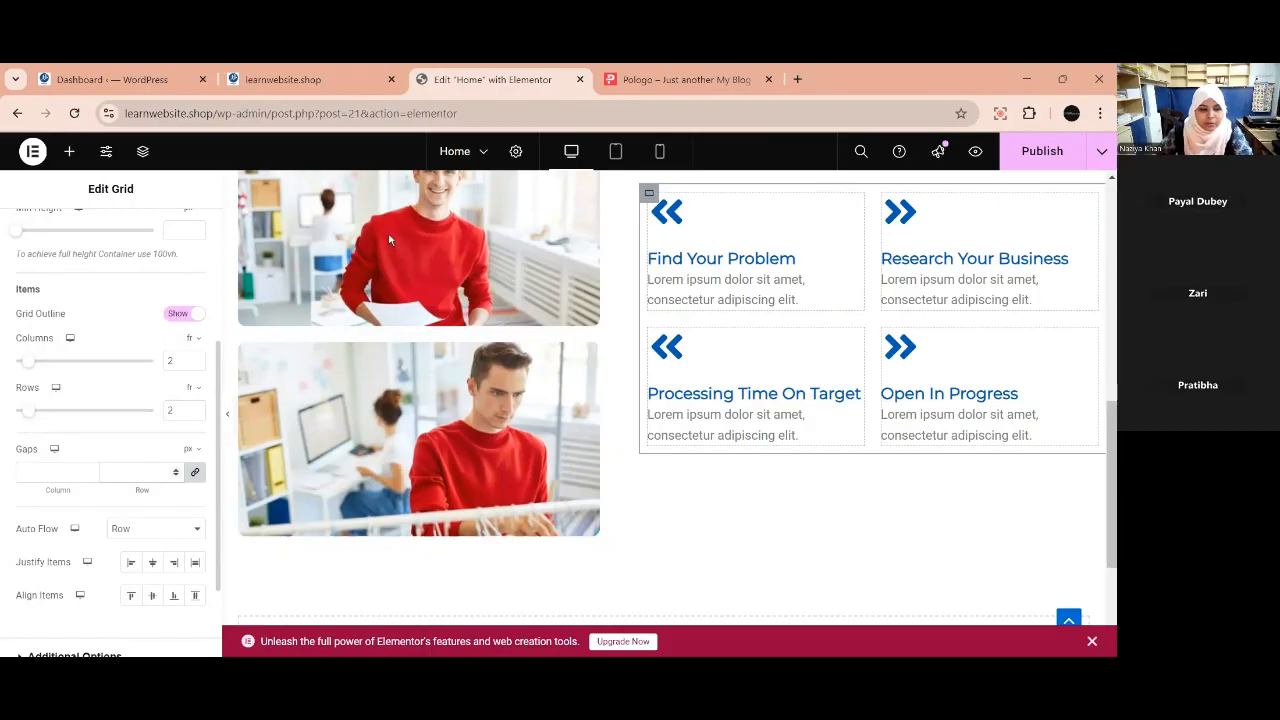
Try linked column and row gaps of 50 px and 10 px on the services grid.
left_click(196, 474)
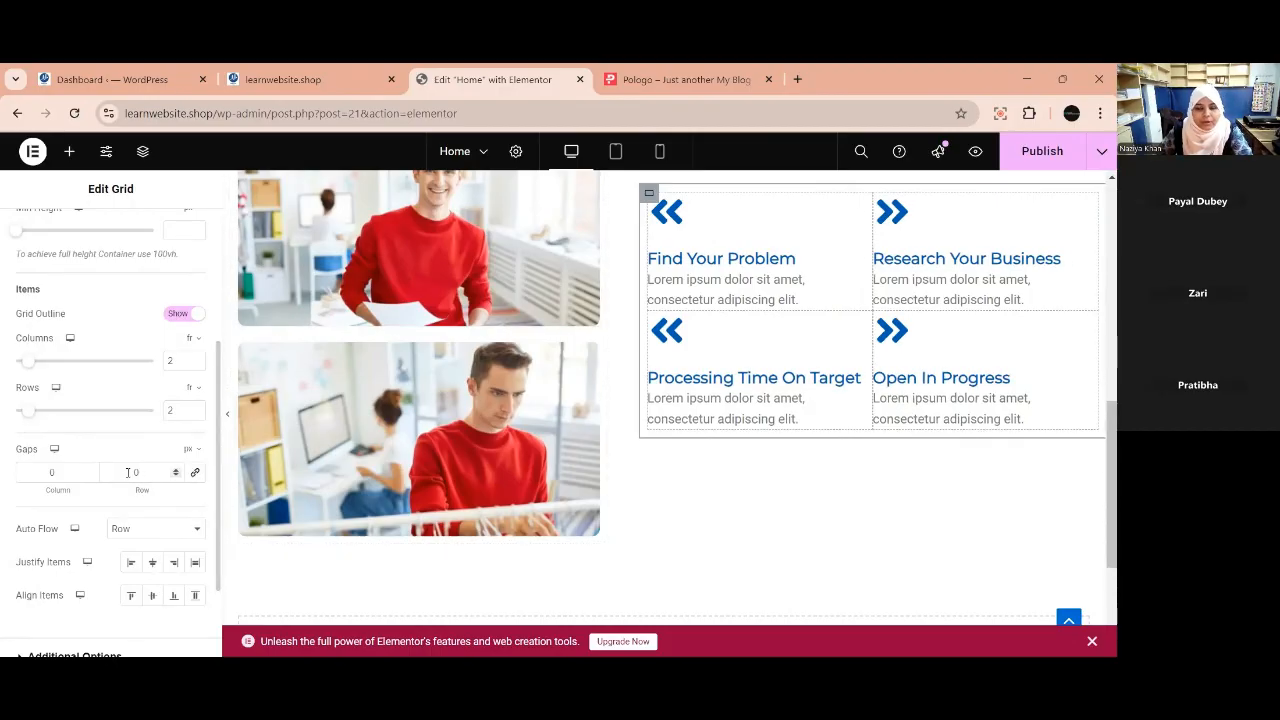
left_click(193, 474)
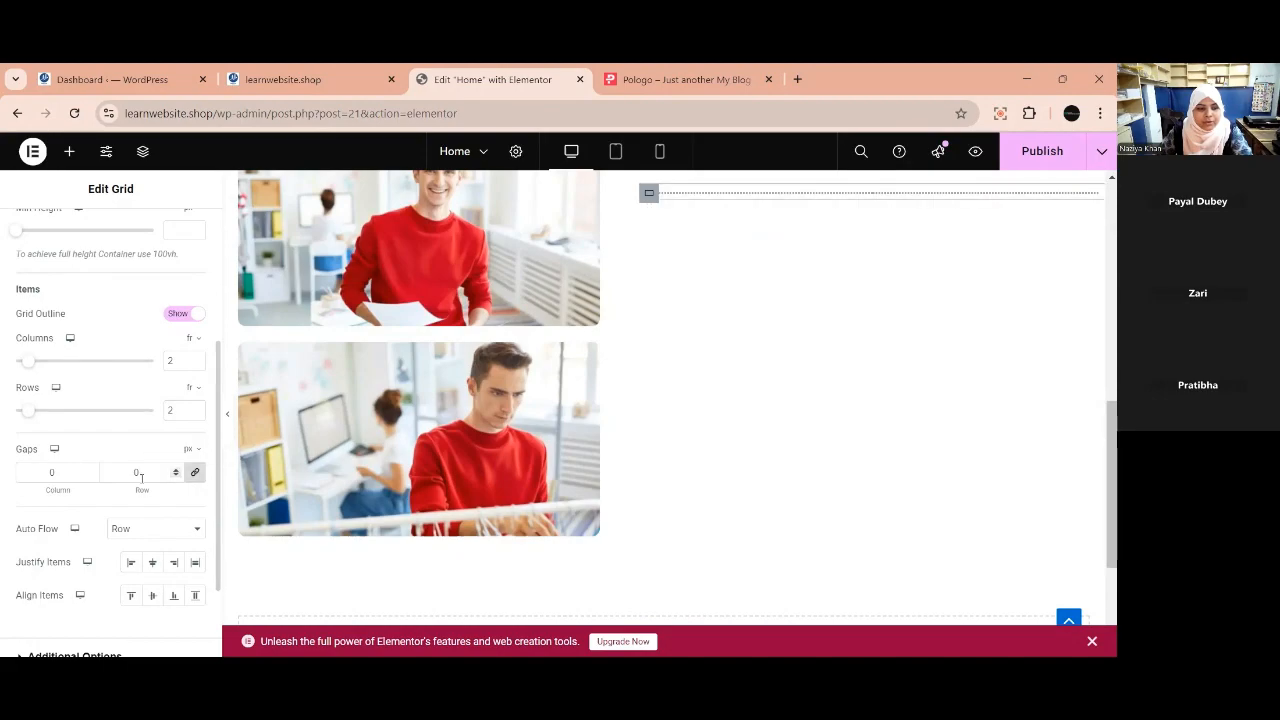
type("50")
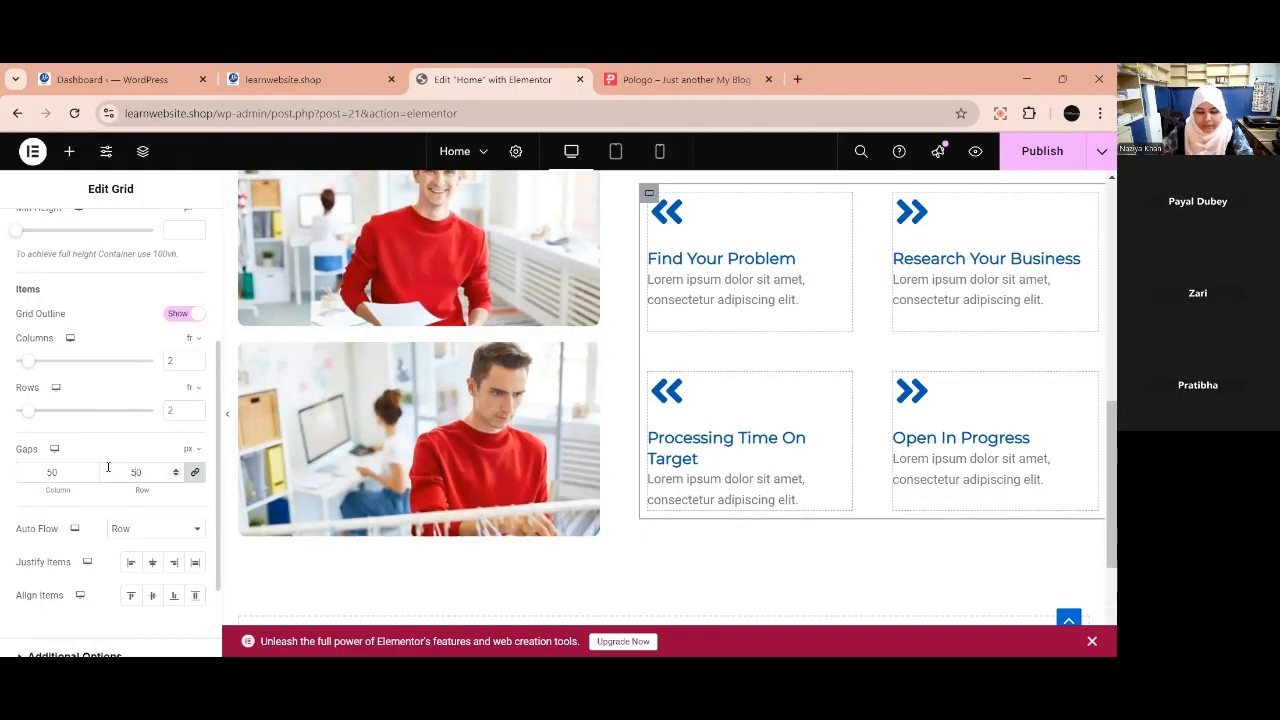
key("BackSpace")
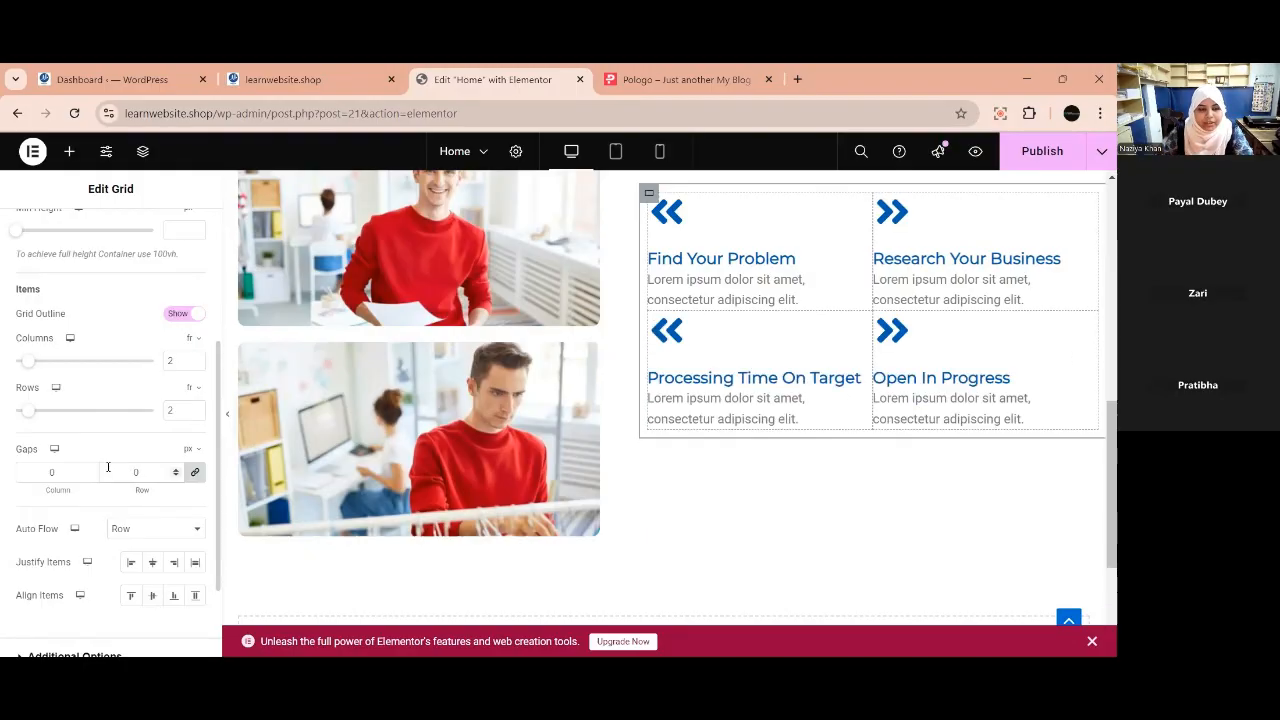
type("1")
Unlink the services grid's gaps and set the row gap to 50 px and the column gap to 20 px.
left_click(195, 472)
left_click_drag(136, 473, 128, 474)
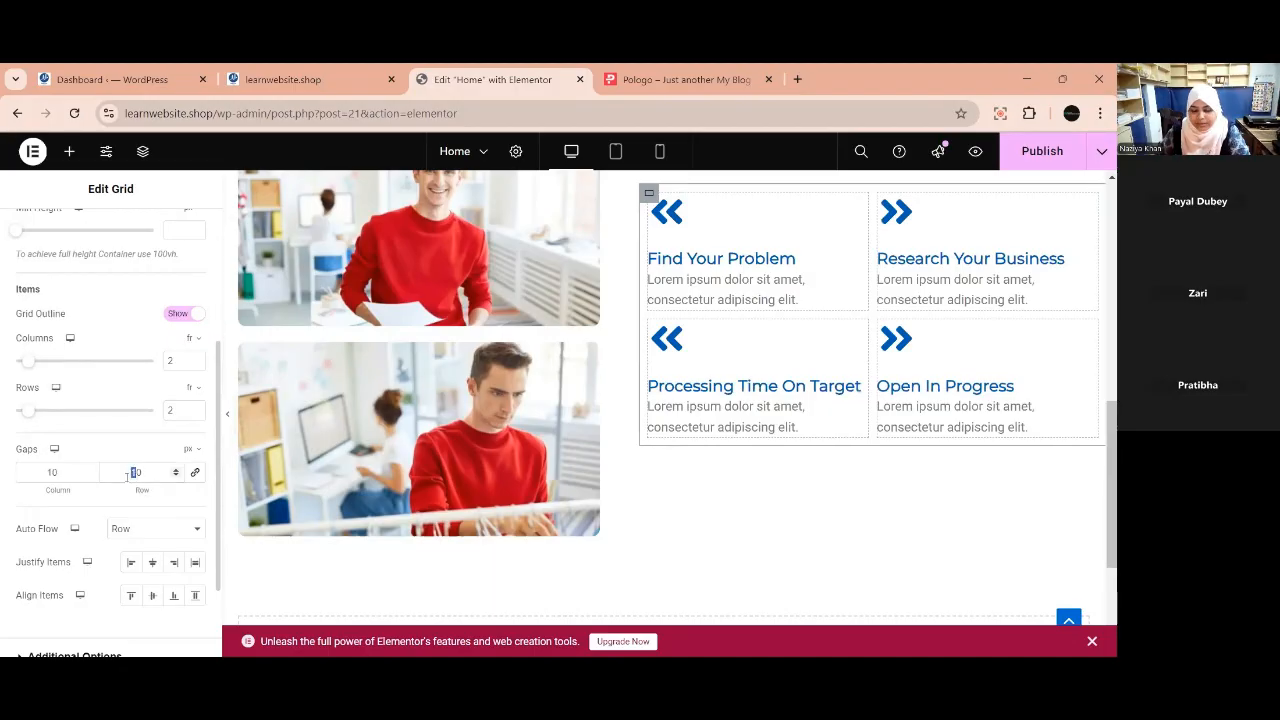
type("2")
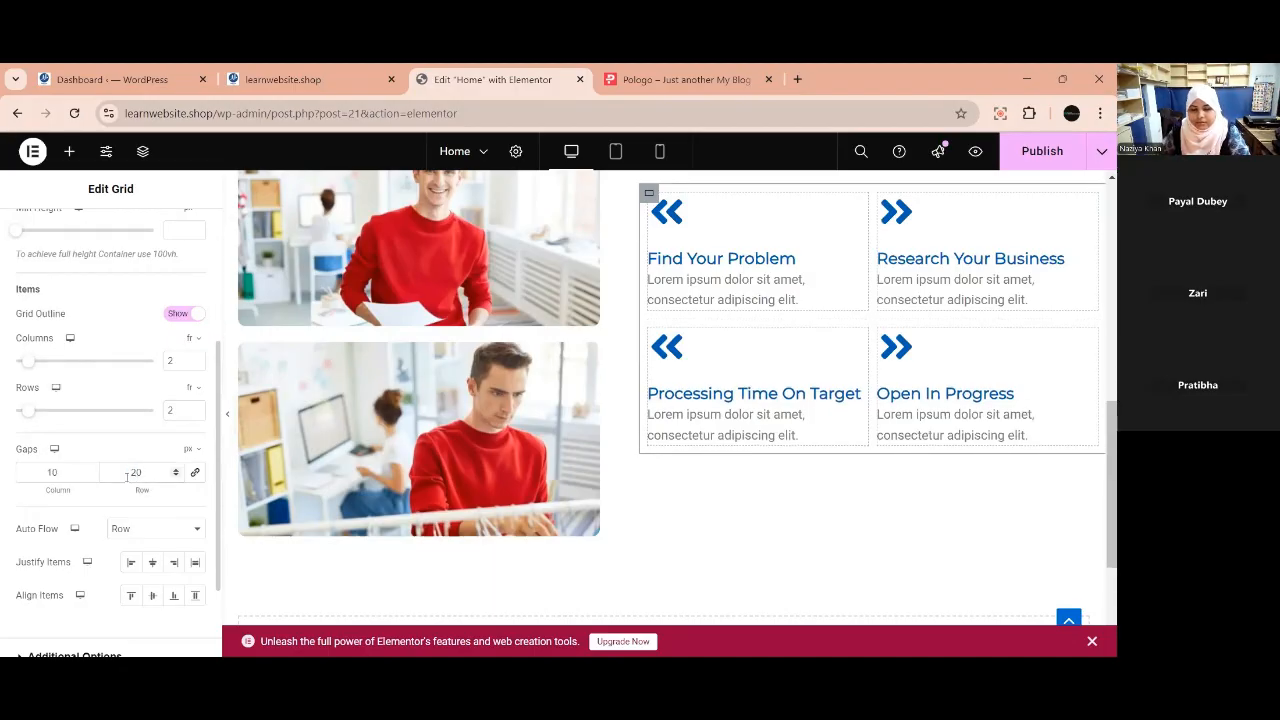
key("BackSpace")
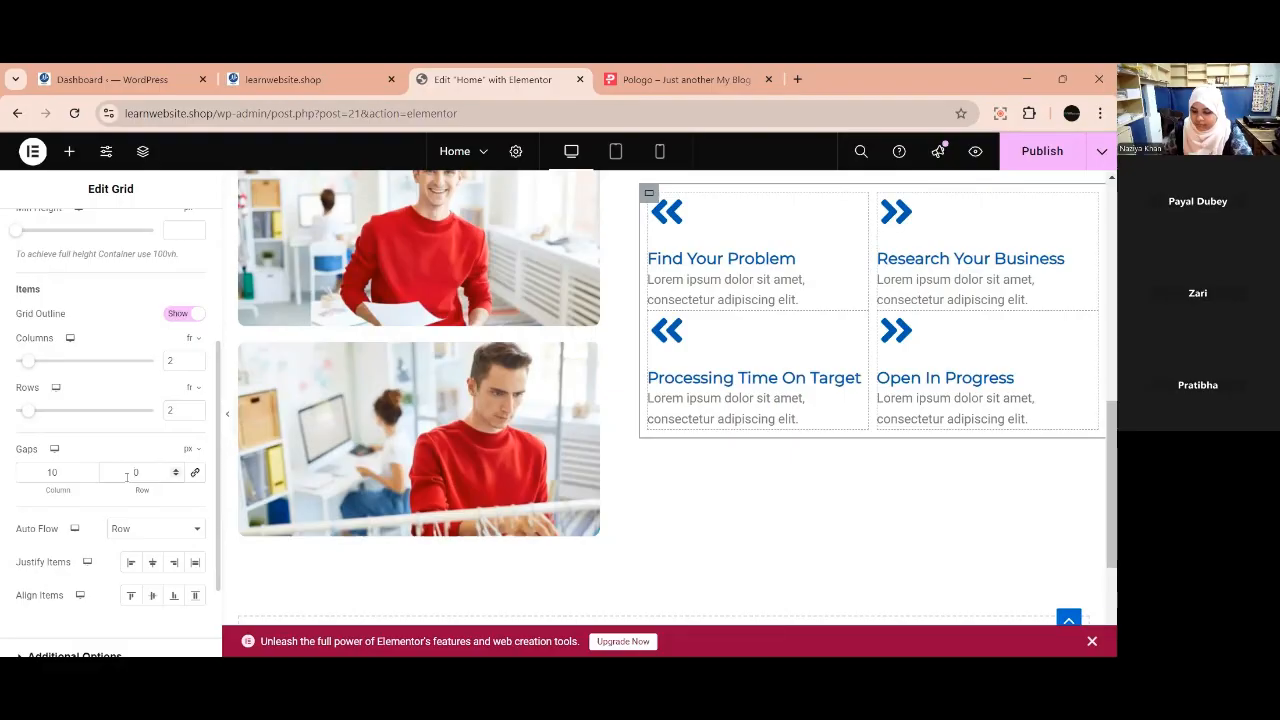
type("5")
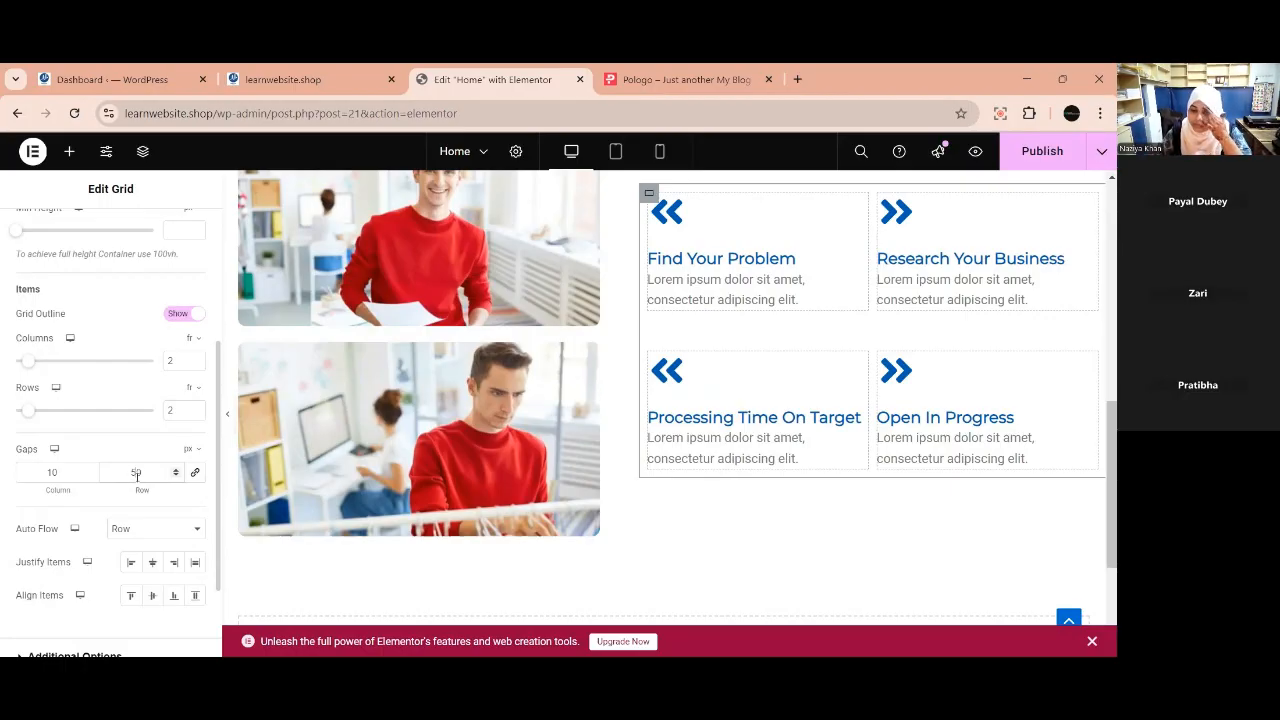
double_click(36, 479)
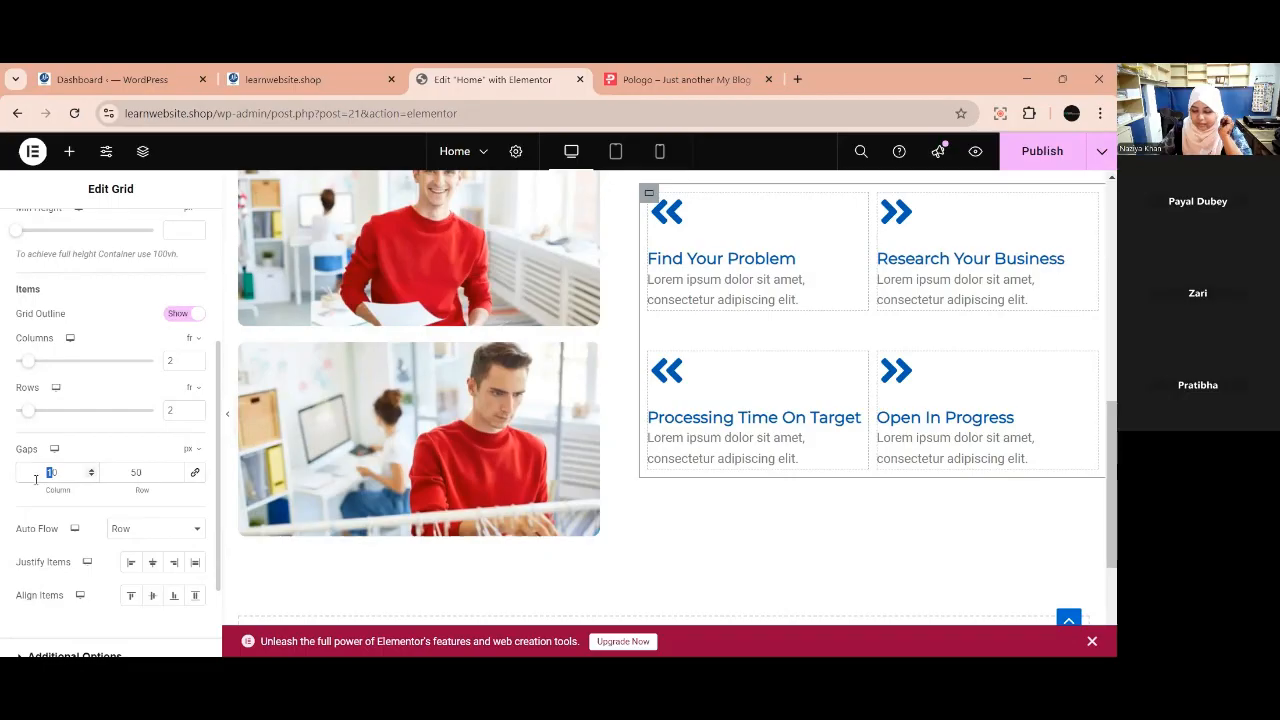
type("20")
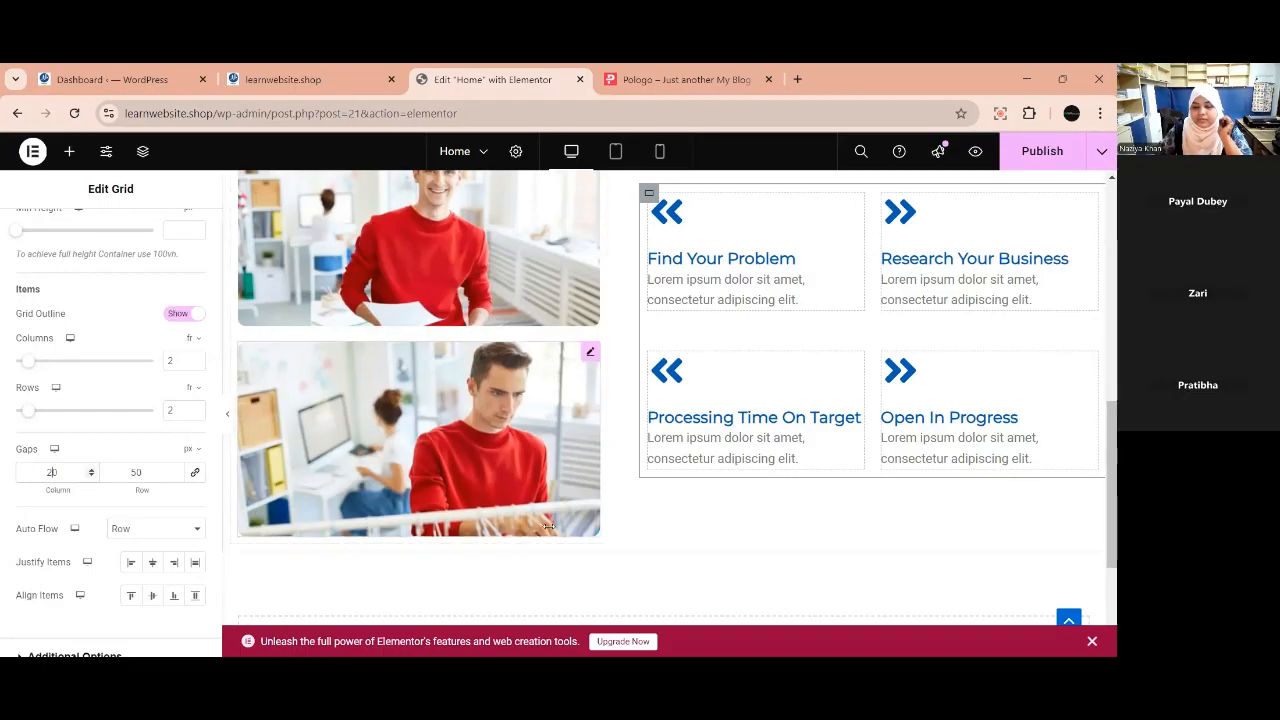
Publish the new grid gaps and review the icon-box spacing on the reloaded live home page.
scroll(740, 475, "up", 1)
scroll(740, 475, "up", 1)
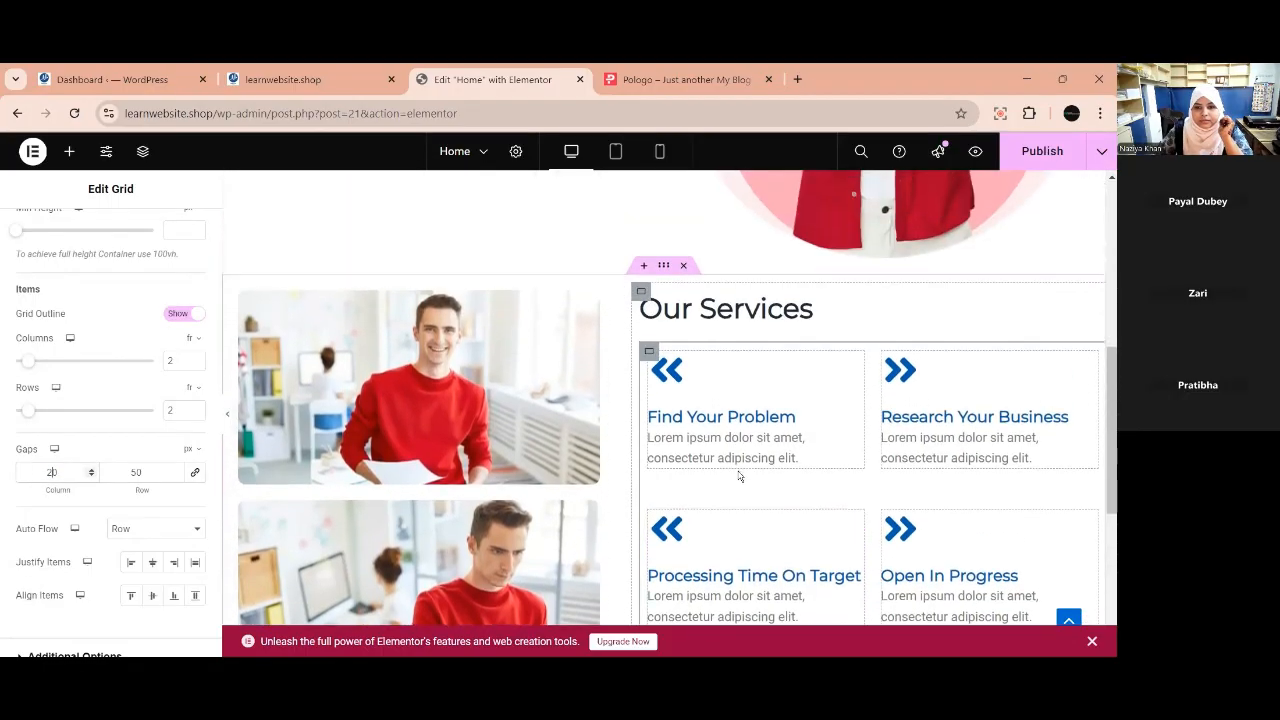
scroll(740, 475, "down", 3)
scroll(740, 475, "up", 2)
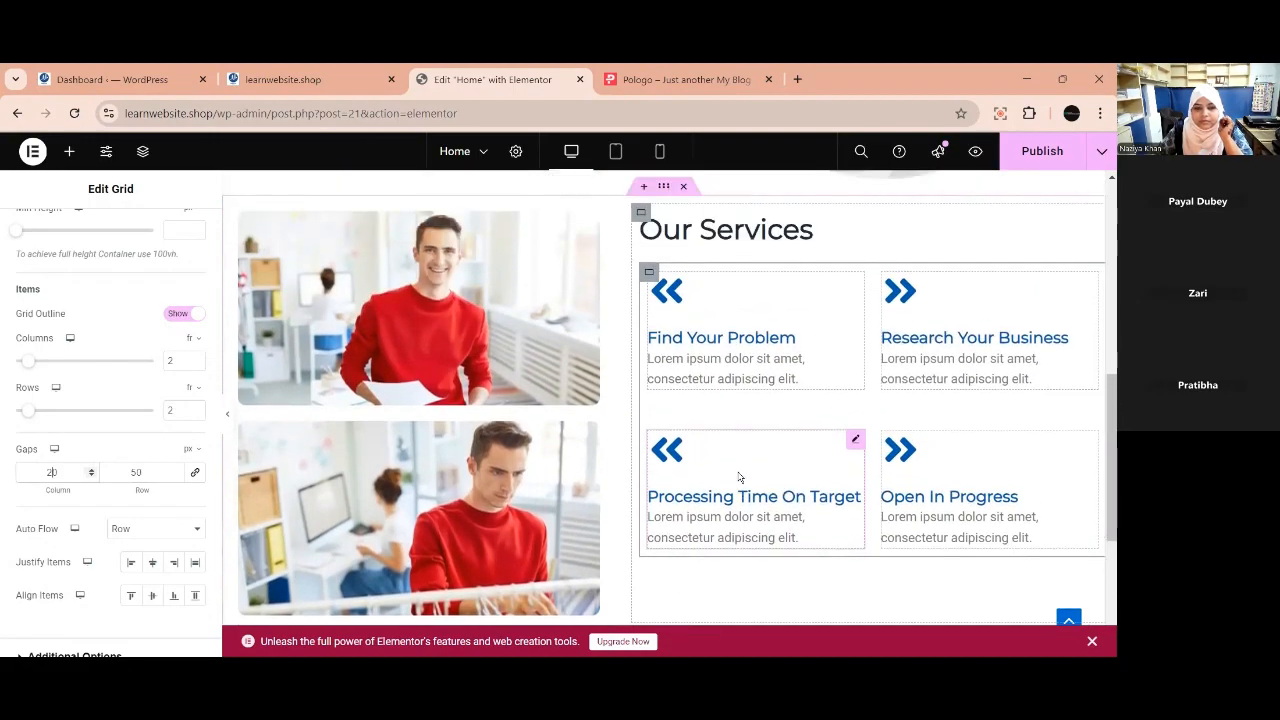
scroll(740, 477, "down", 1)
left_click(1066, 152)
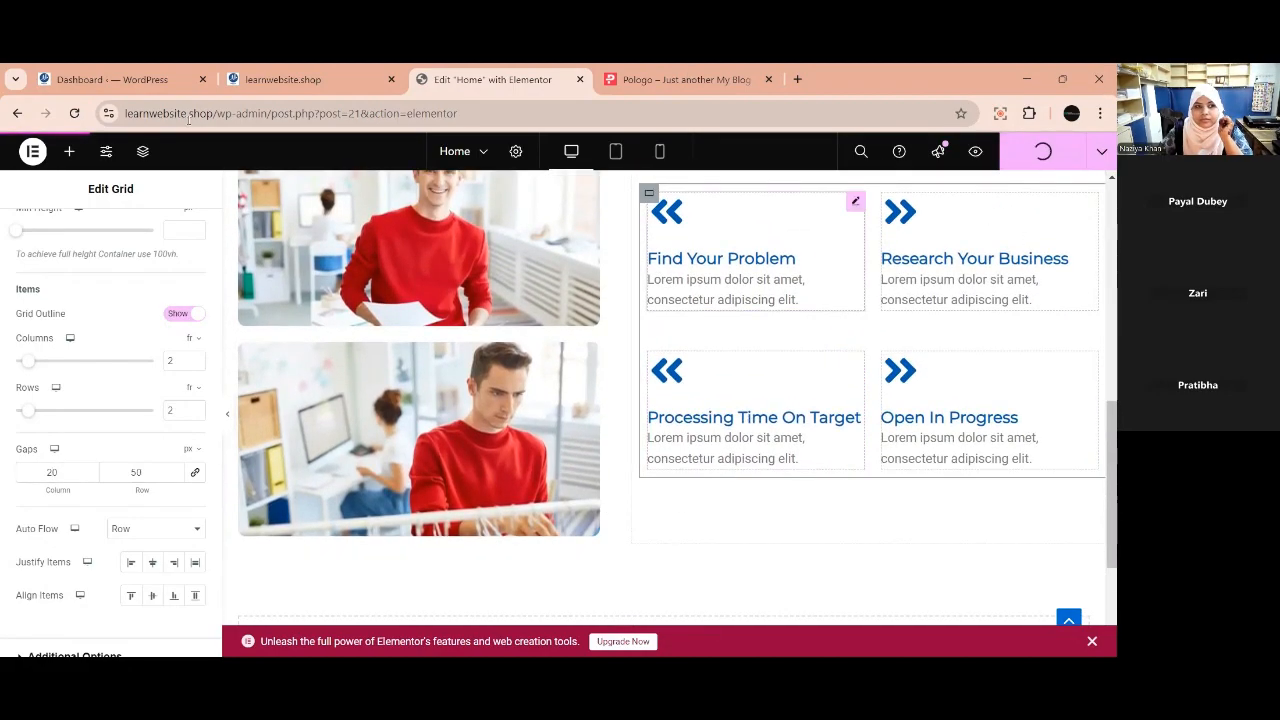
left_click(672, 80)
left_click(300, 80)
left_click(74, 114)
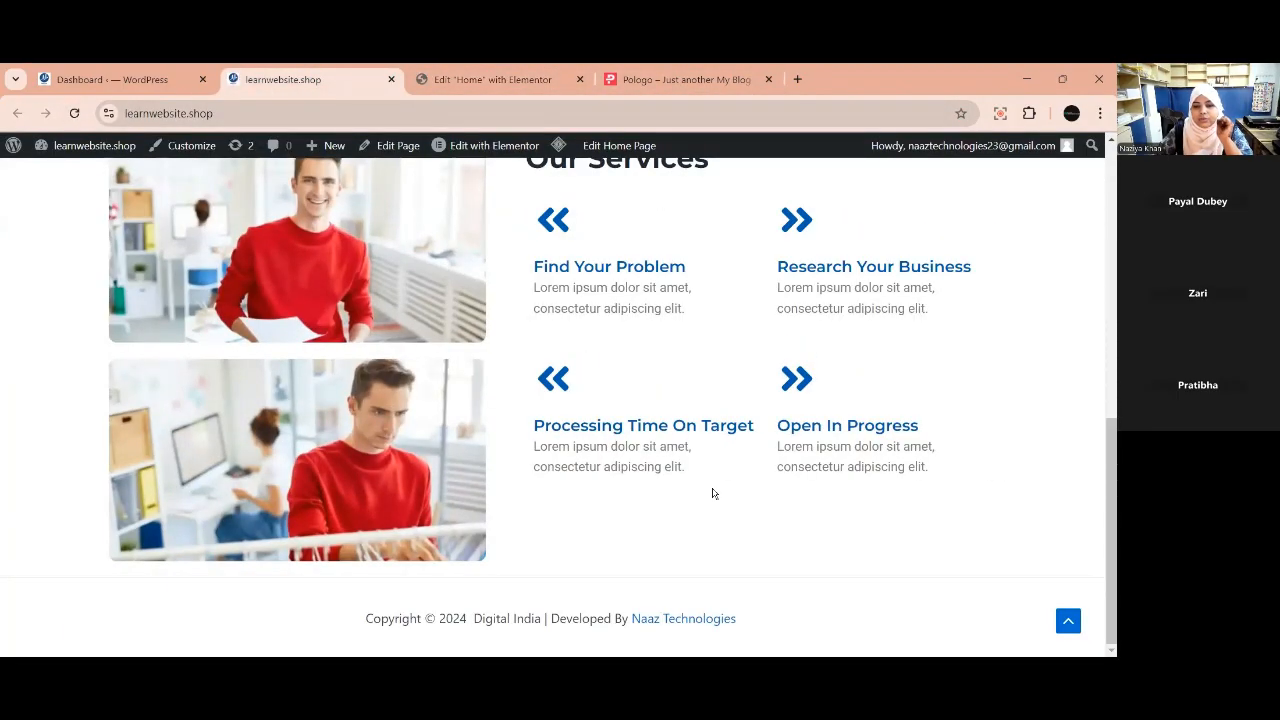
scroll(714, 493, "up", 2)
scroll(734, 516, "down", 2)
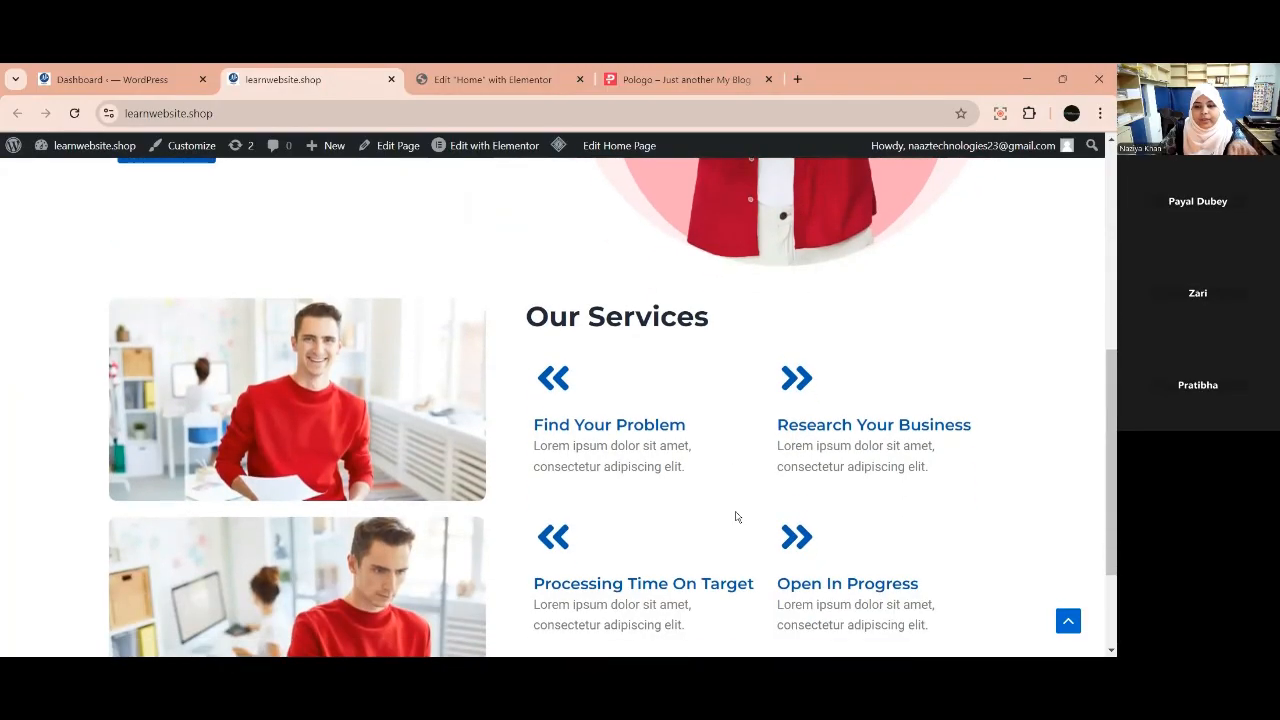
scroll(735, 515, "down", 1)
scroll(736, 517, "up", 6)
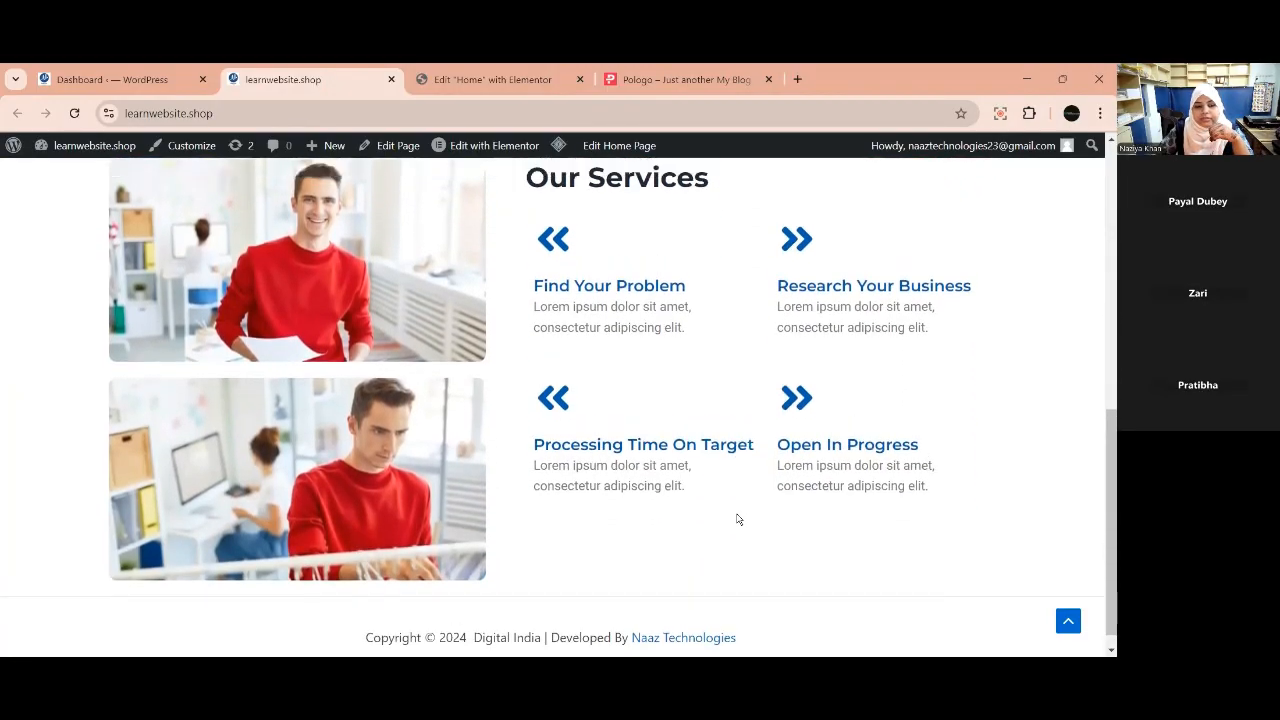
scroll(740, 515, "up", 1)
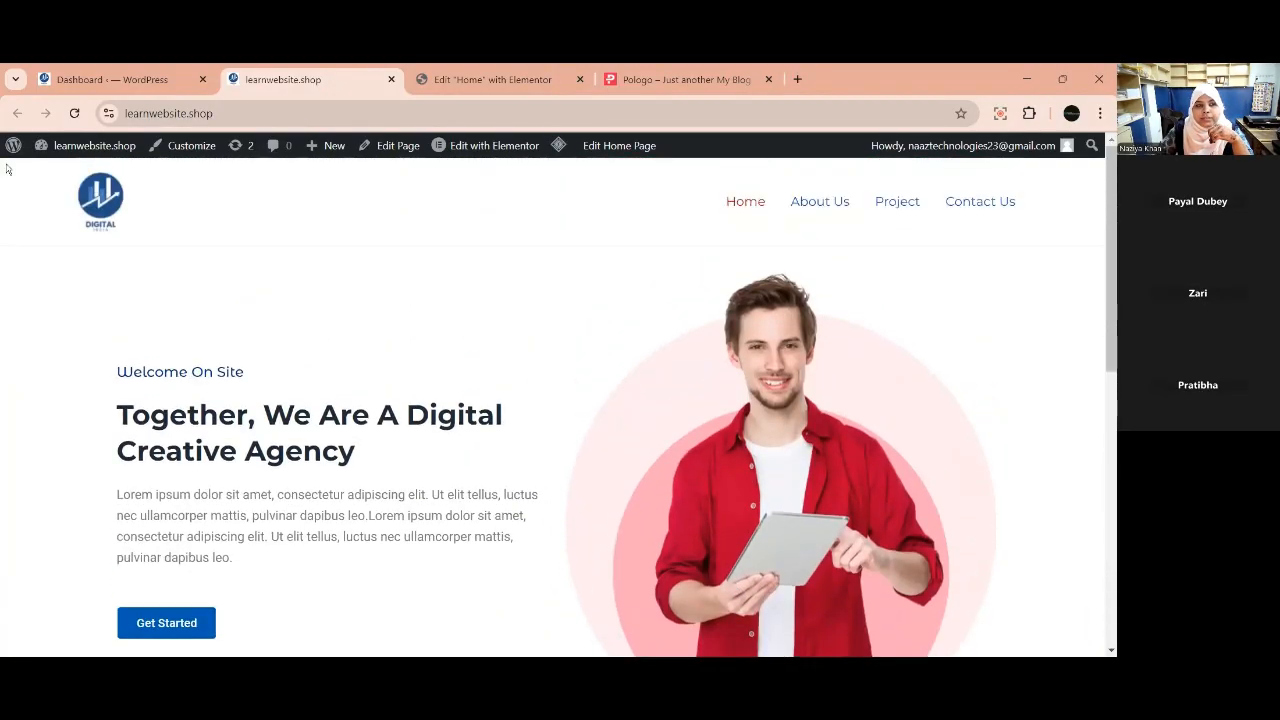
Reload the live home page and compare its services grid spacing with the Pologo template.
left_click(74, 113)
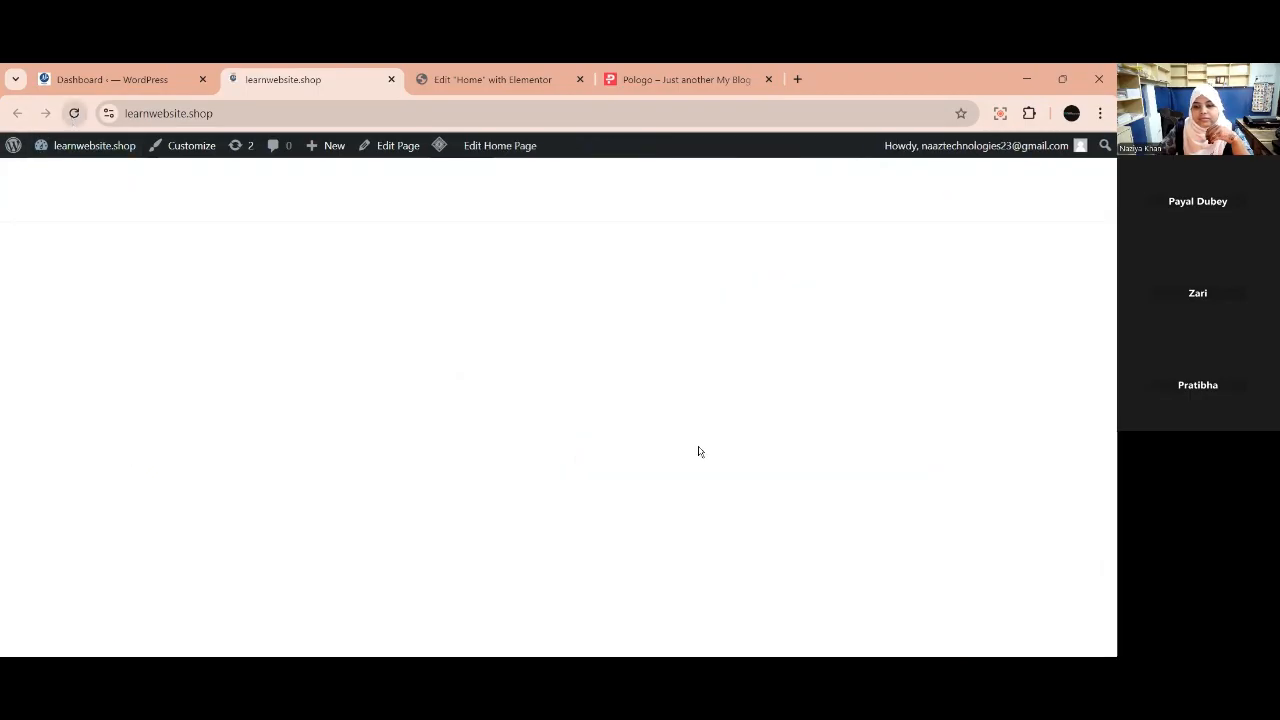
scroll(894, 343, "down", 2)
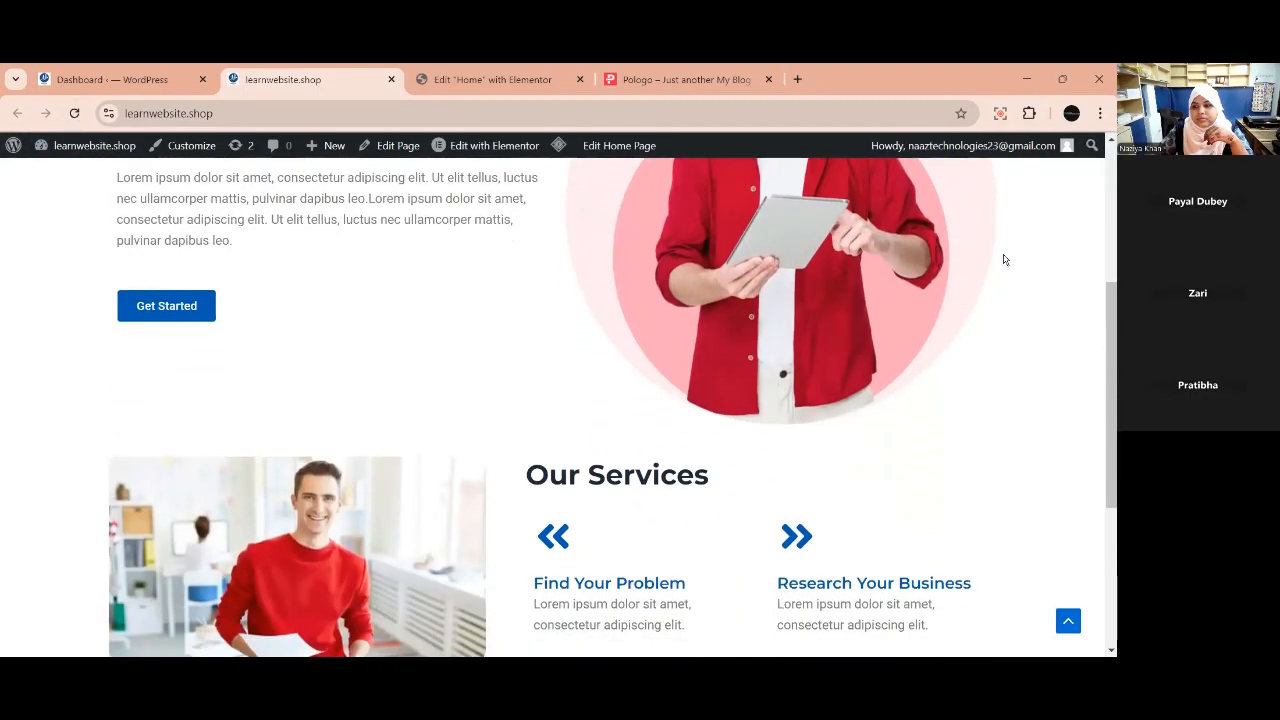
scroll(586, 488, "down", 3)
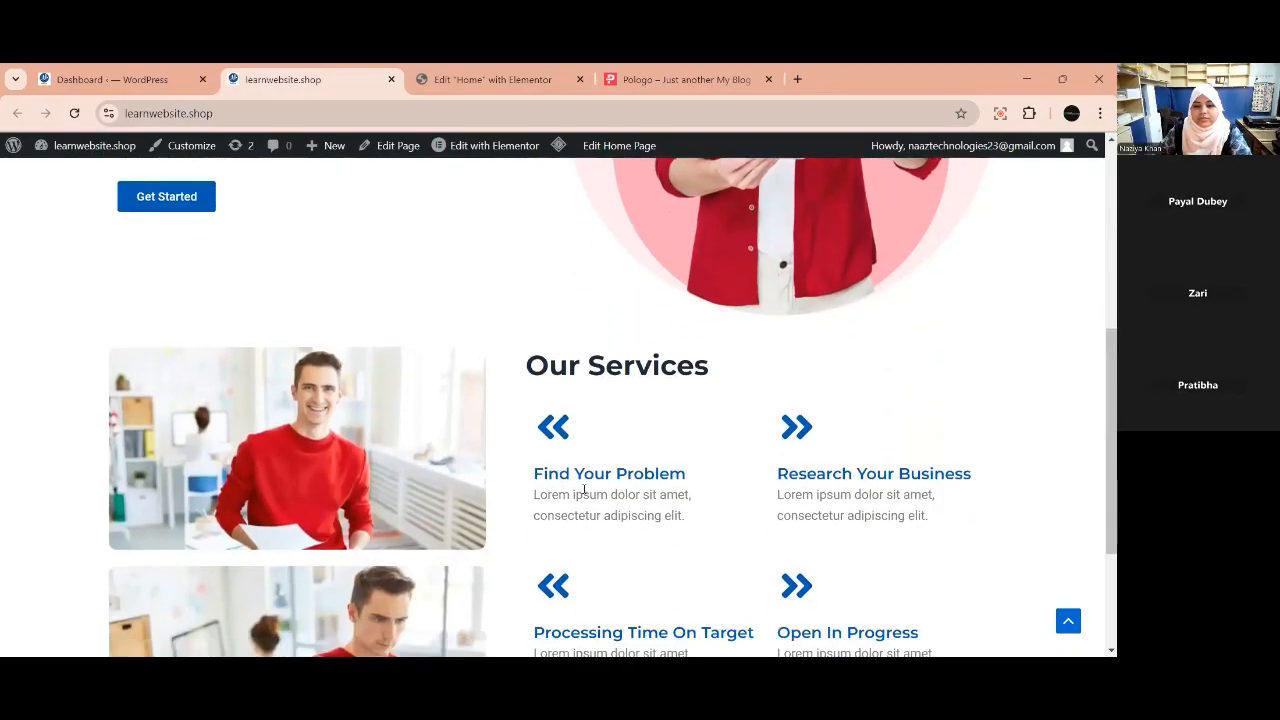
scroll(621, 507, "down", 1)
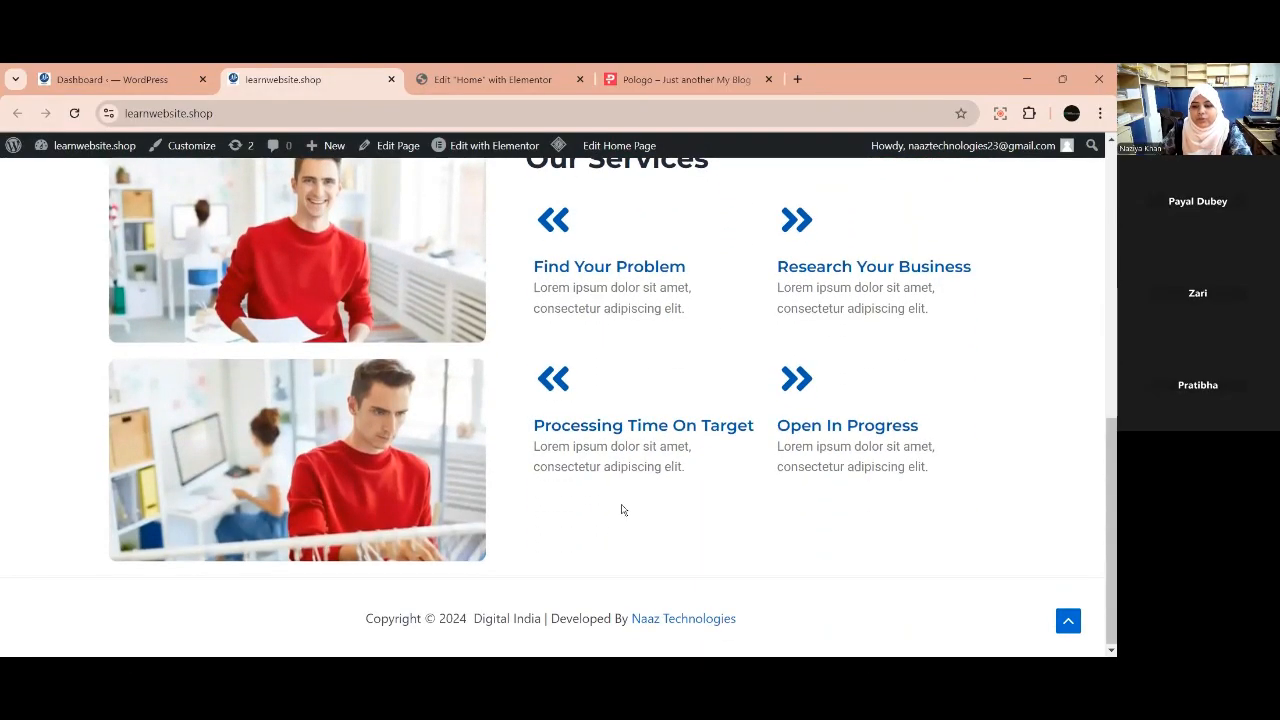
scroll(621, 510, "up", 1)
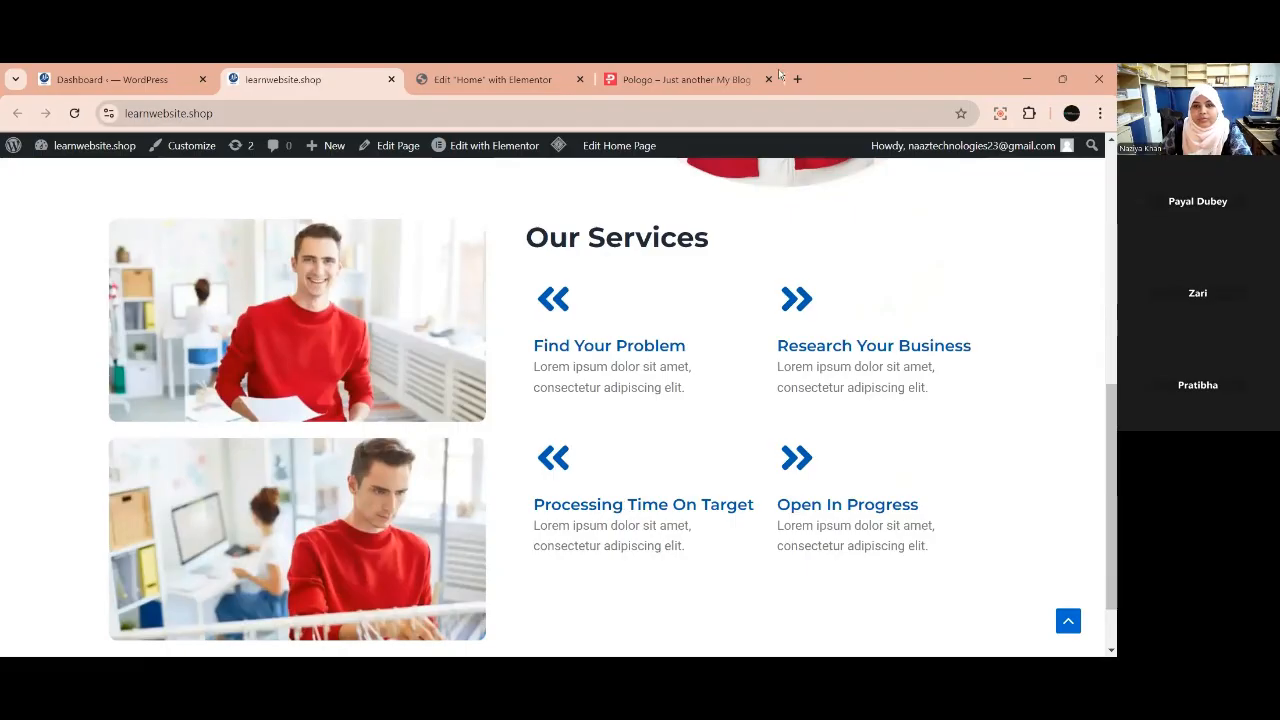
left_click(700, 79)
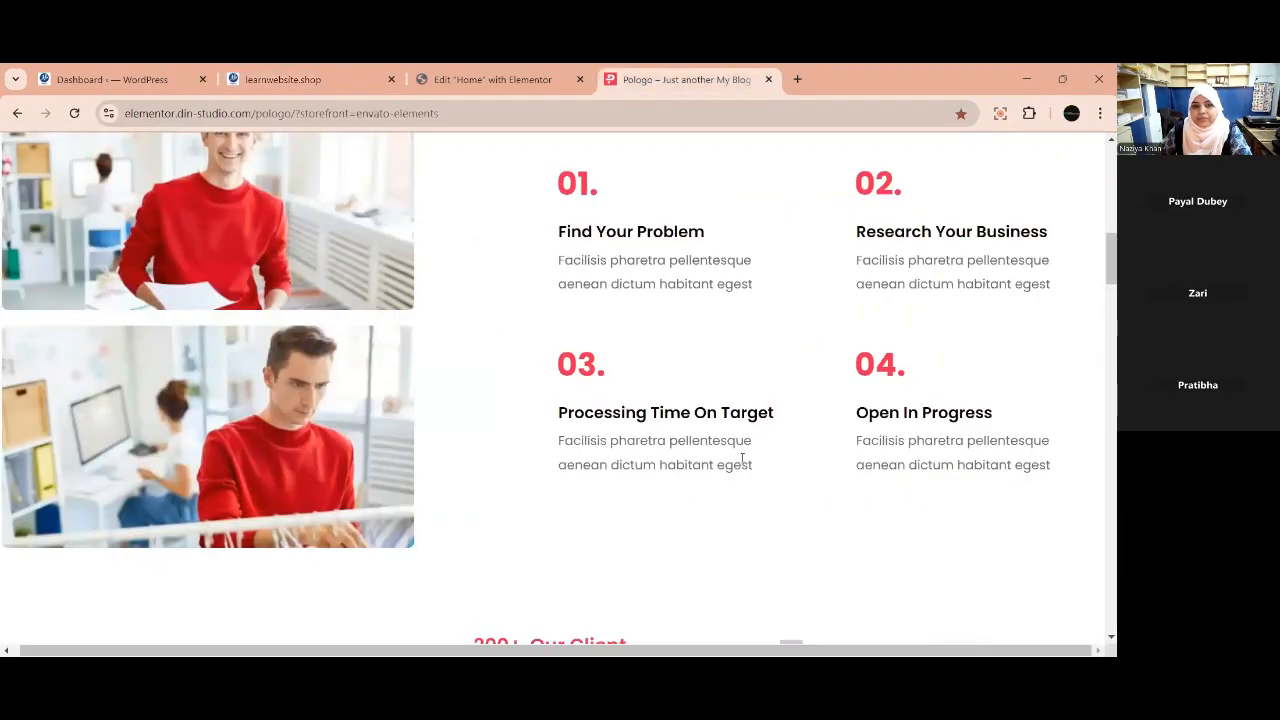
left_click(283, 79)
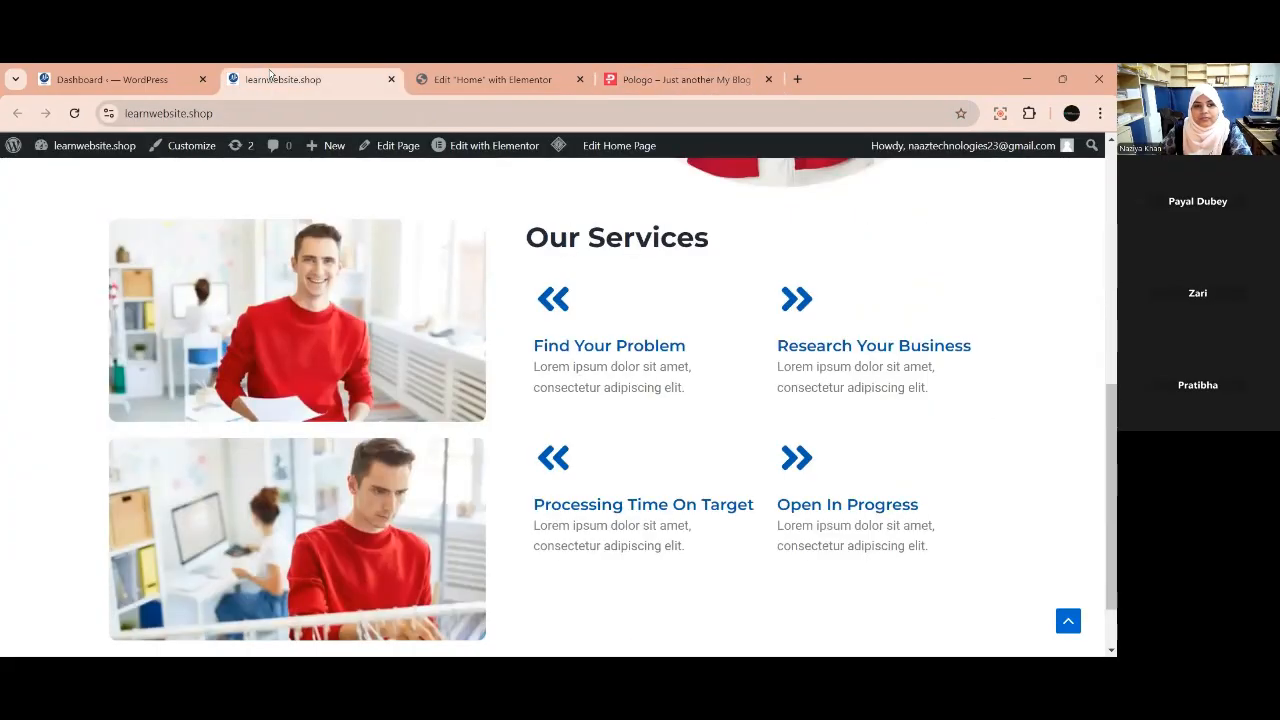
Back in the Elementor editor, try column gaps of 50 and 30 px on the services grid and settle on 25 px.
left_click(478, 79)
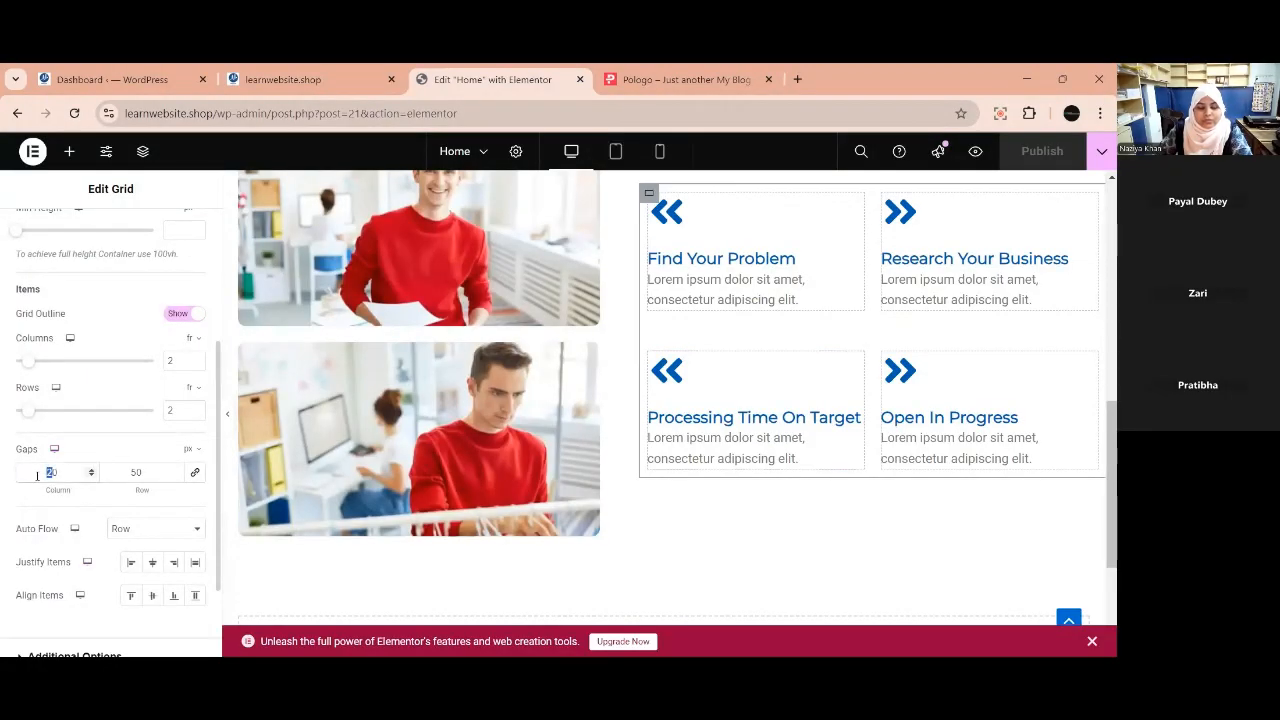
type("50")
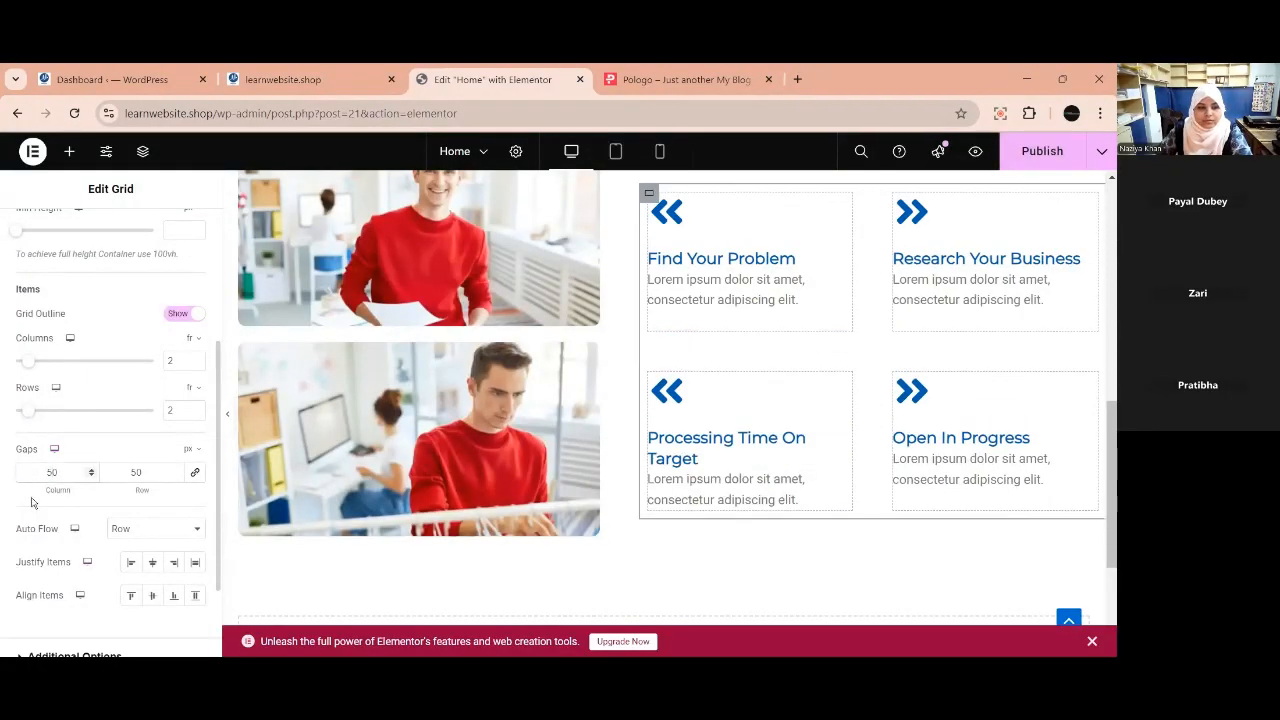
left_click_drag(52, 472, 43, 467)
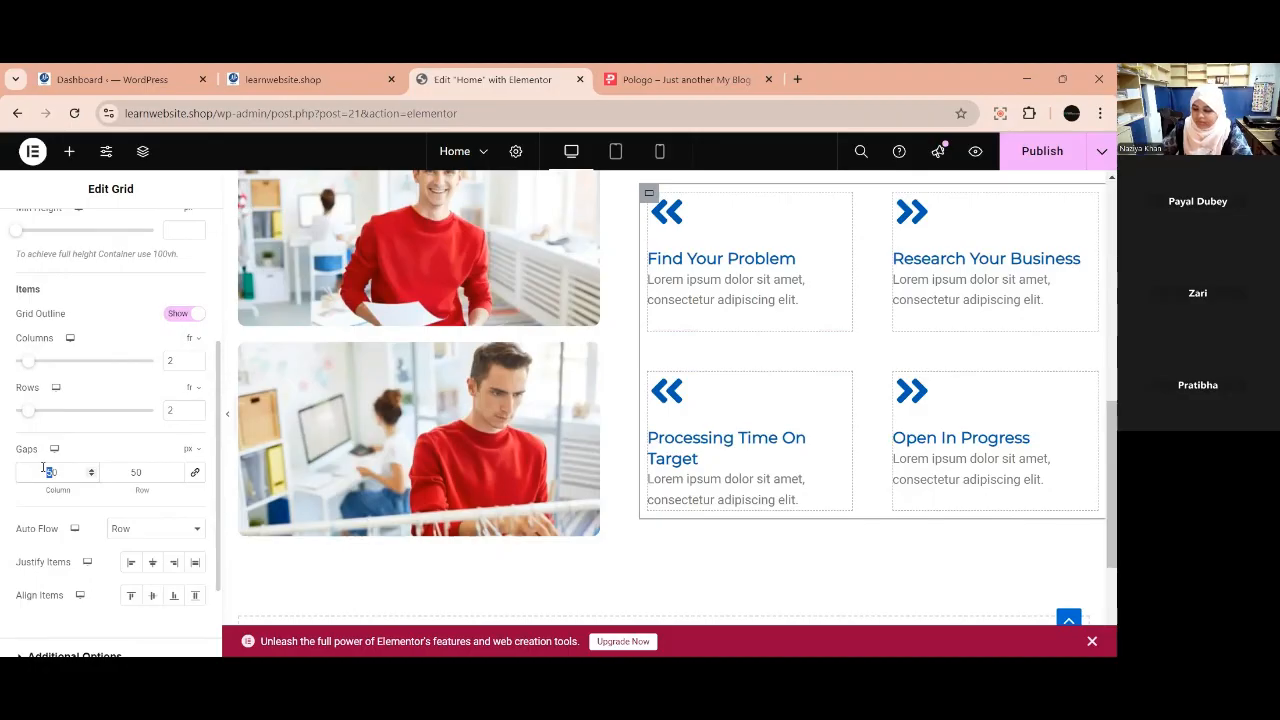
type("3")
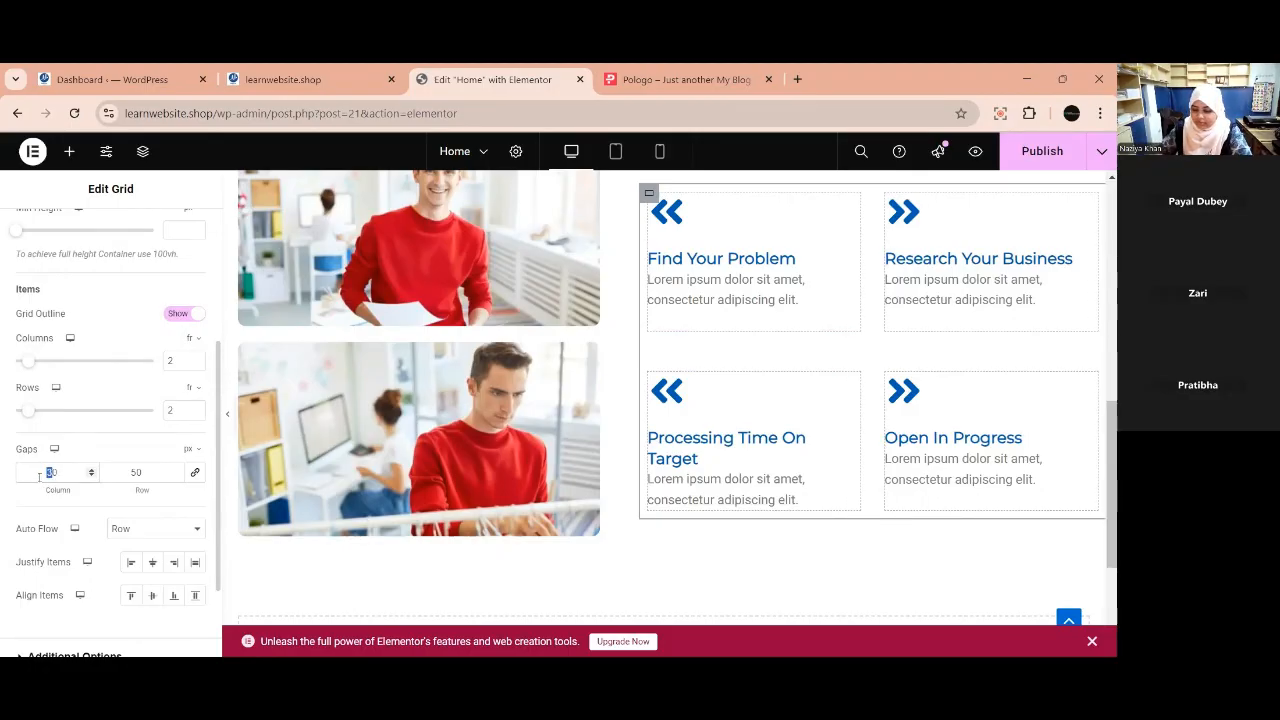
left_click_drag(67, 472, 31, 481)
type("25")
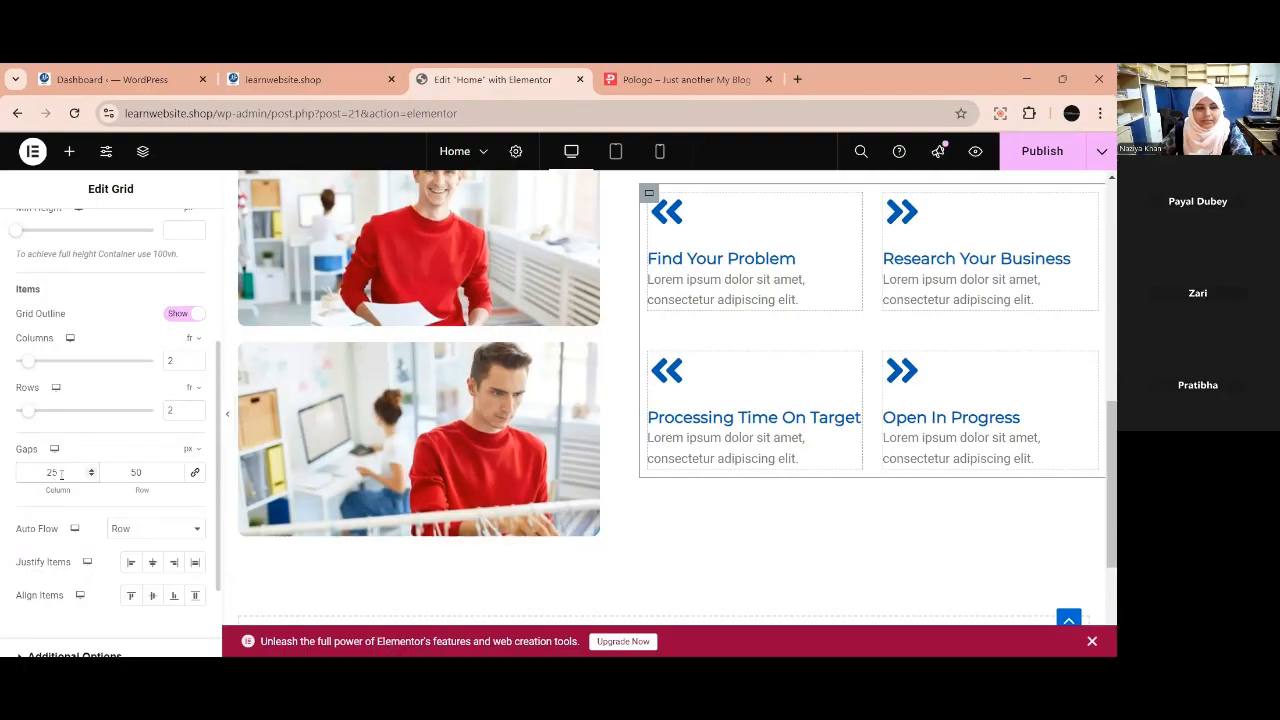
Publish the 25 px column gap and review the hero and Our Services sections on the editor canvas.
left_click(1040, 156)
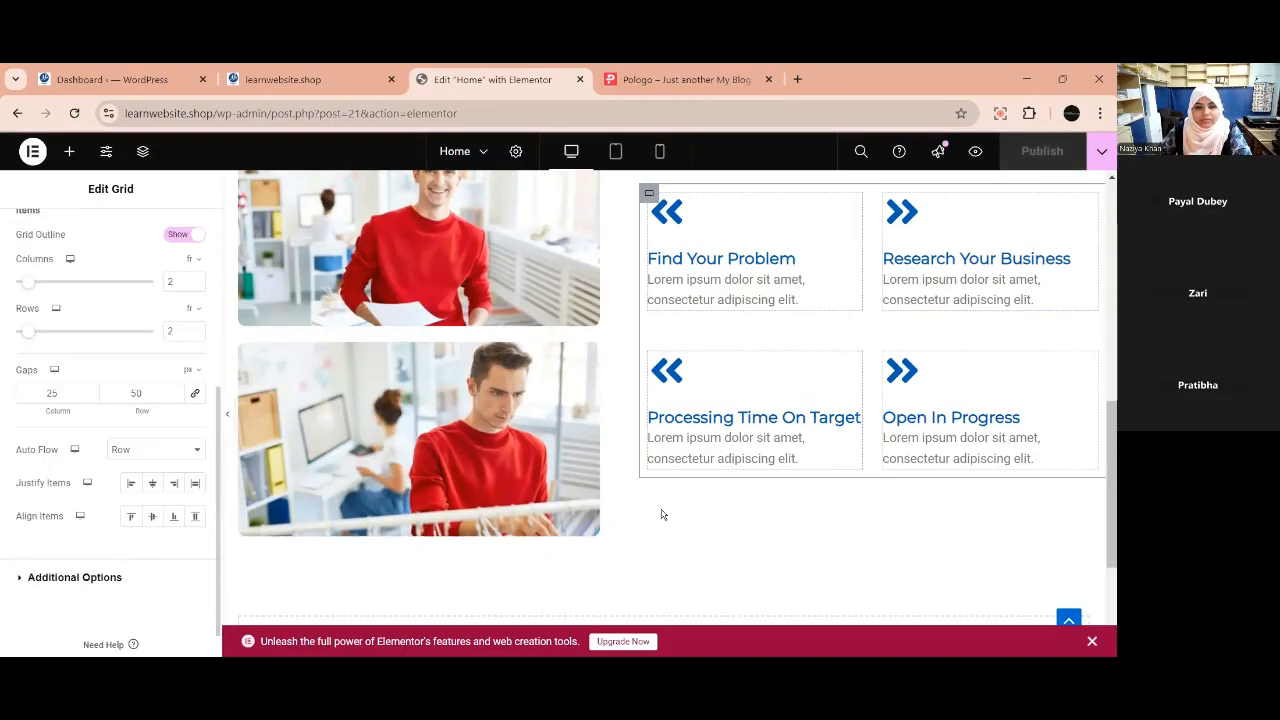
scroll(675, 524, "up", 10)
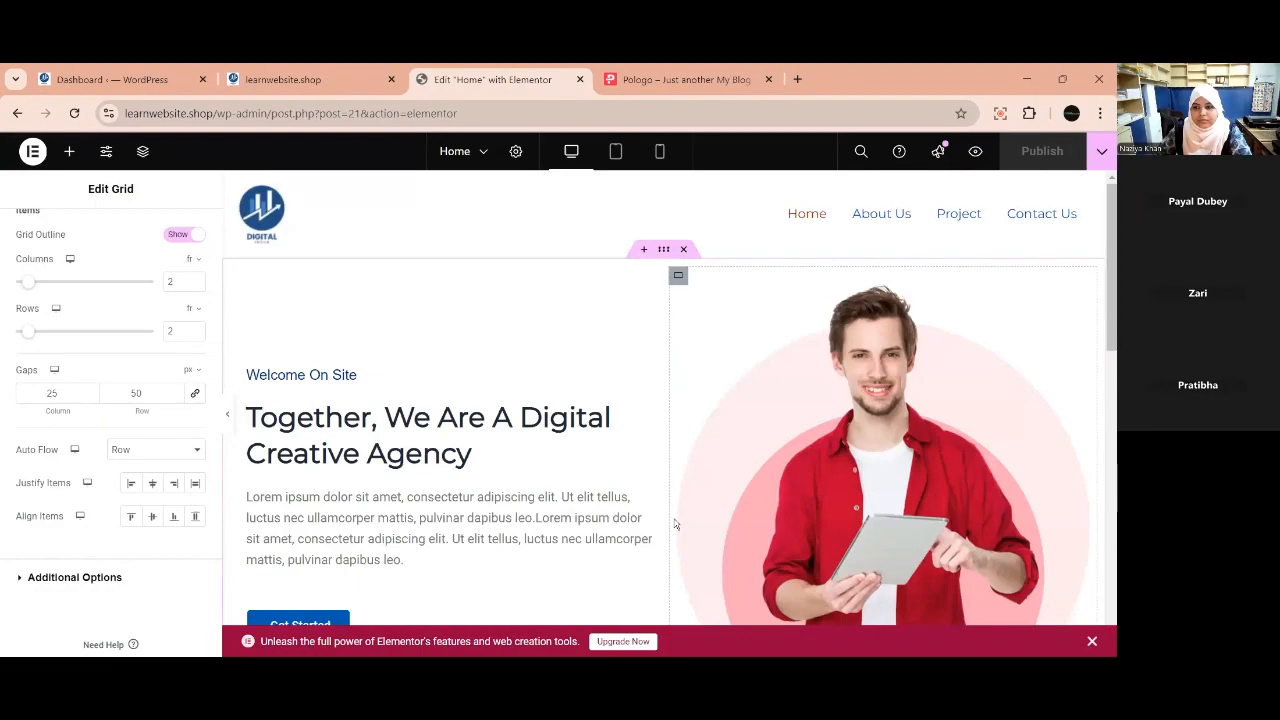
scroll(675, 524, "down", 3)
scroll(675, 524, "down", 10)
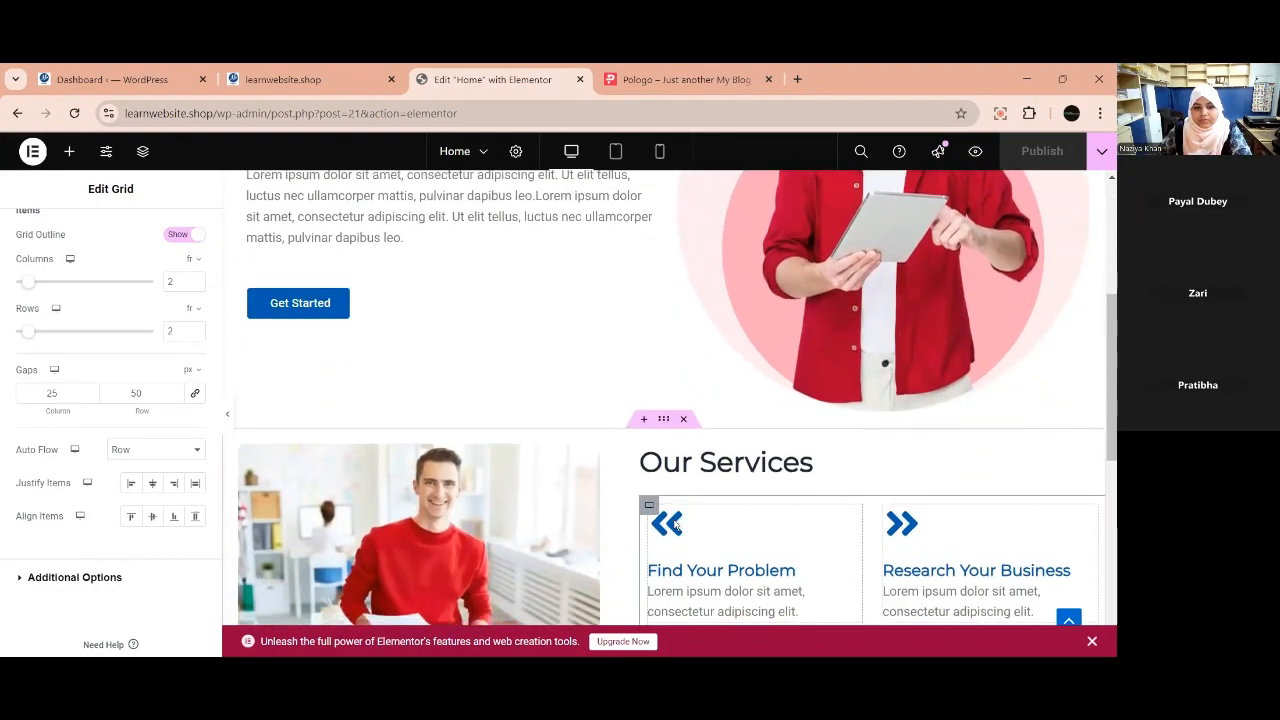
scroll(675, 524, "up", 1)
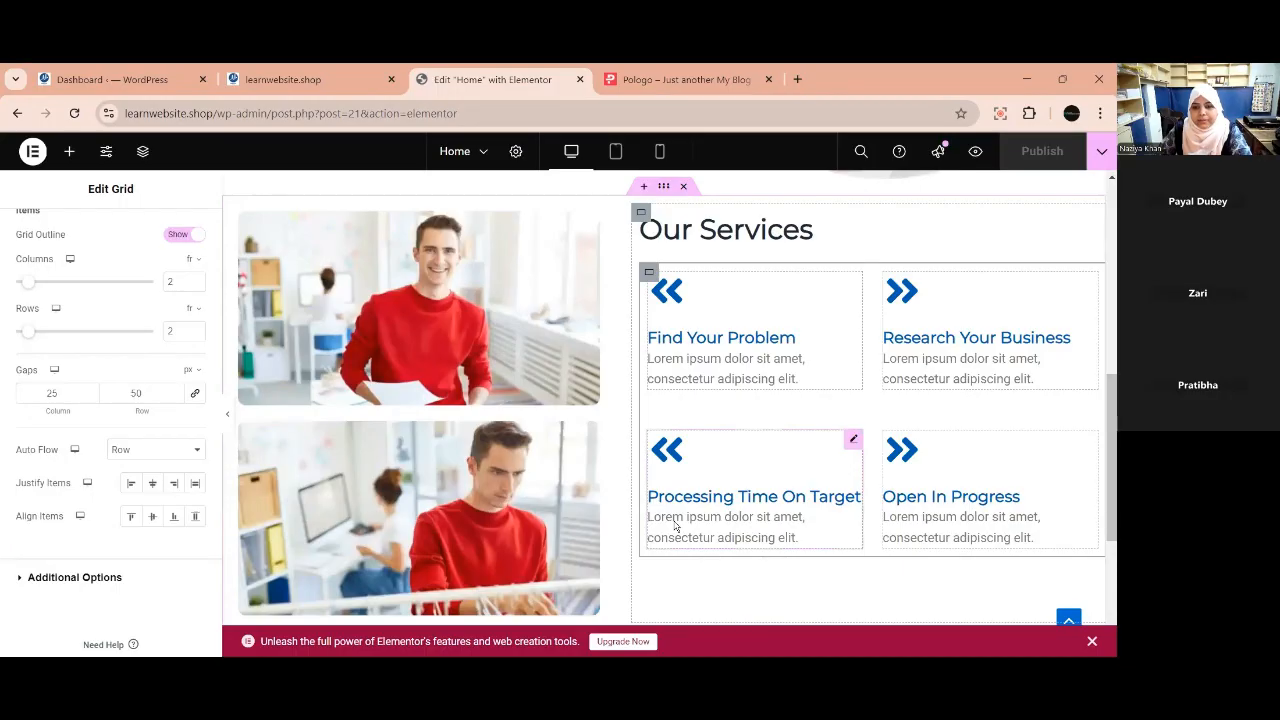
scroll(694, 490, "down", 1)
scroll(694, 490, "up", 10)
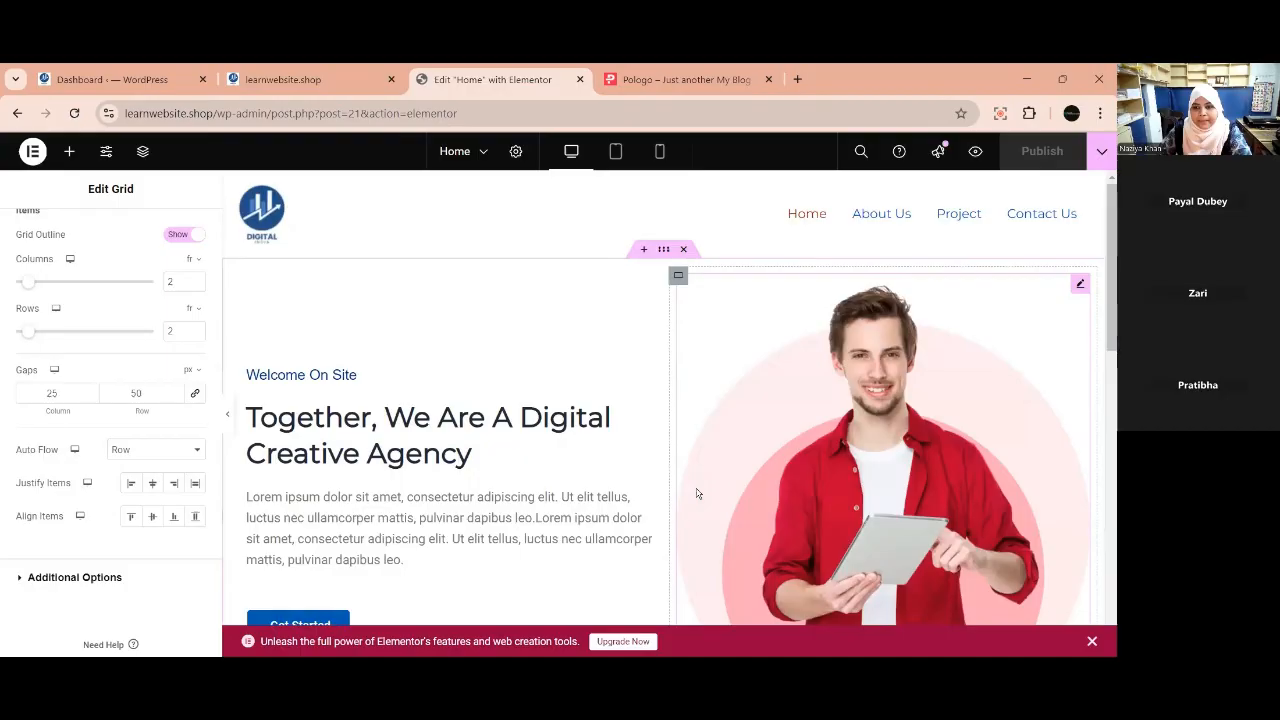
scroll(698, 493, "down", 2)
scroll(697, 493, "down", 5)
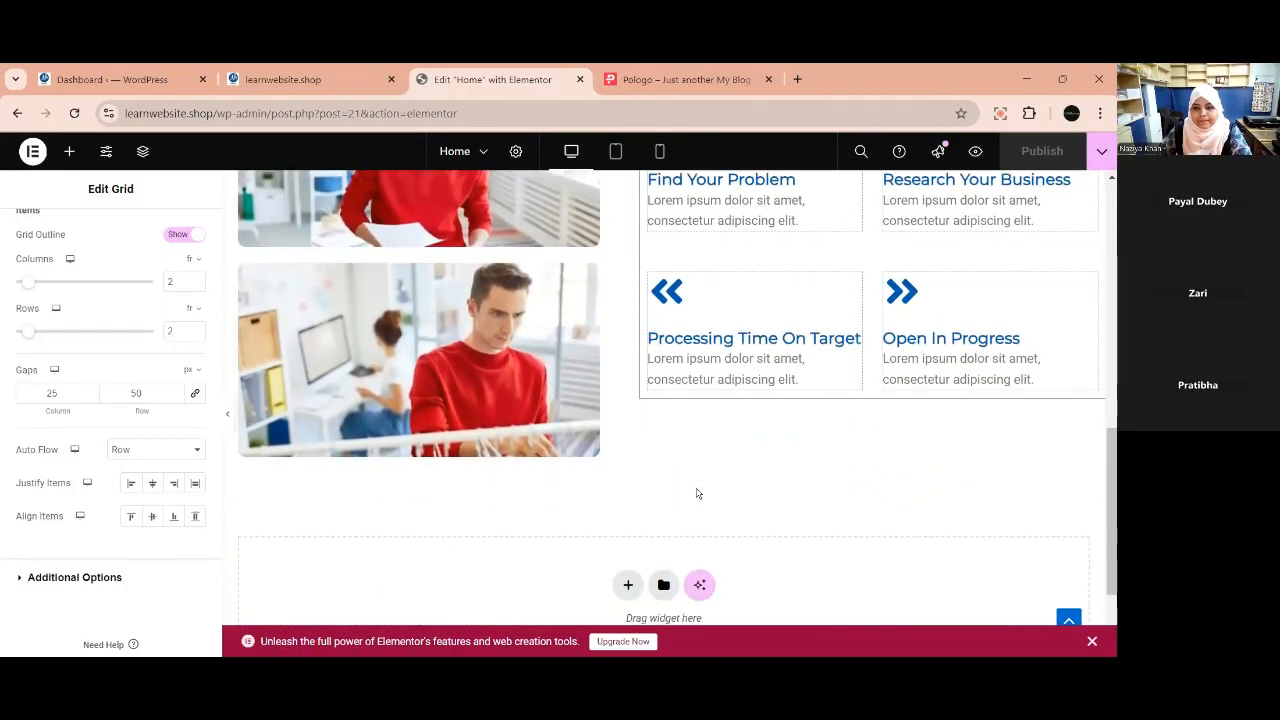
scroll(697, 493, "up", 3)
scroll(703, 496, "down", 1)
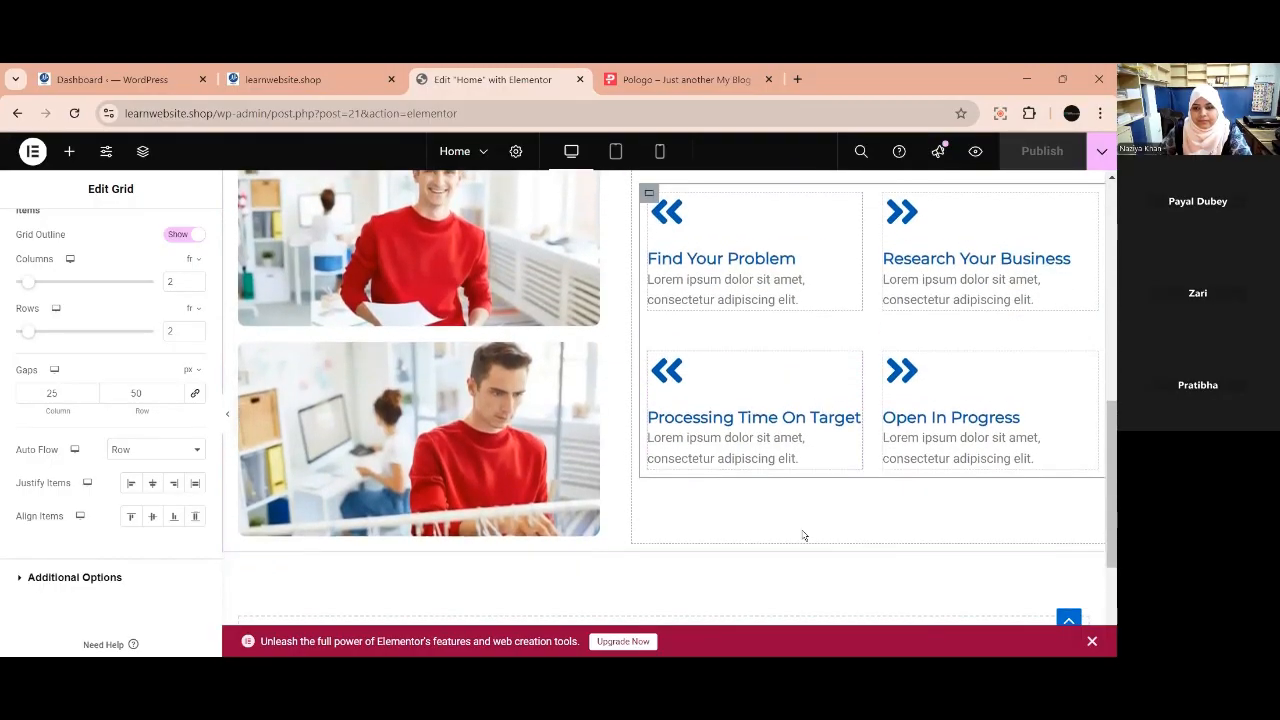
scroll(803, 534, "up", 1)
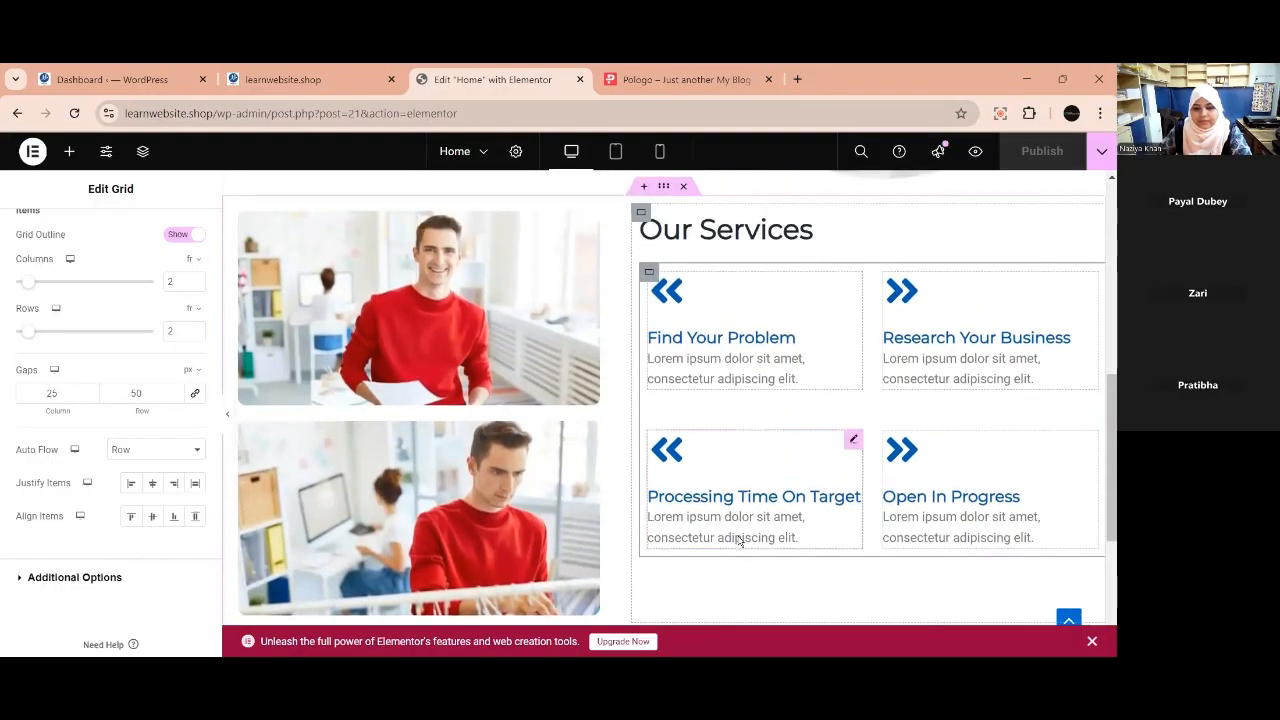
Switch to the Pologo template and examine the client logos and products sections below its services section.
left_click(696, 79)
scroll(670, 428, "down", 6)
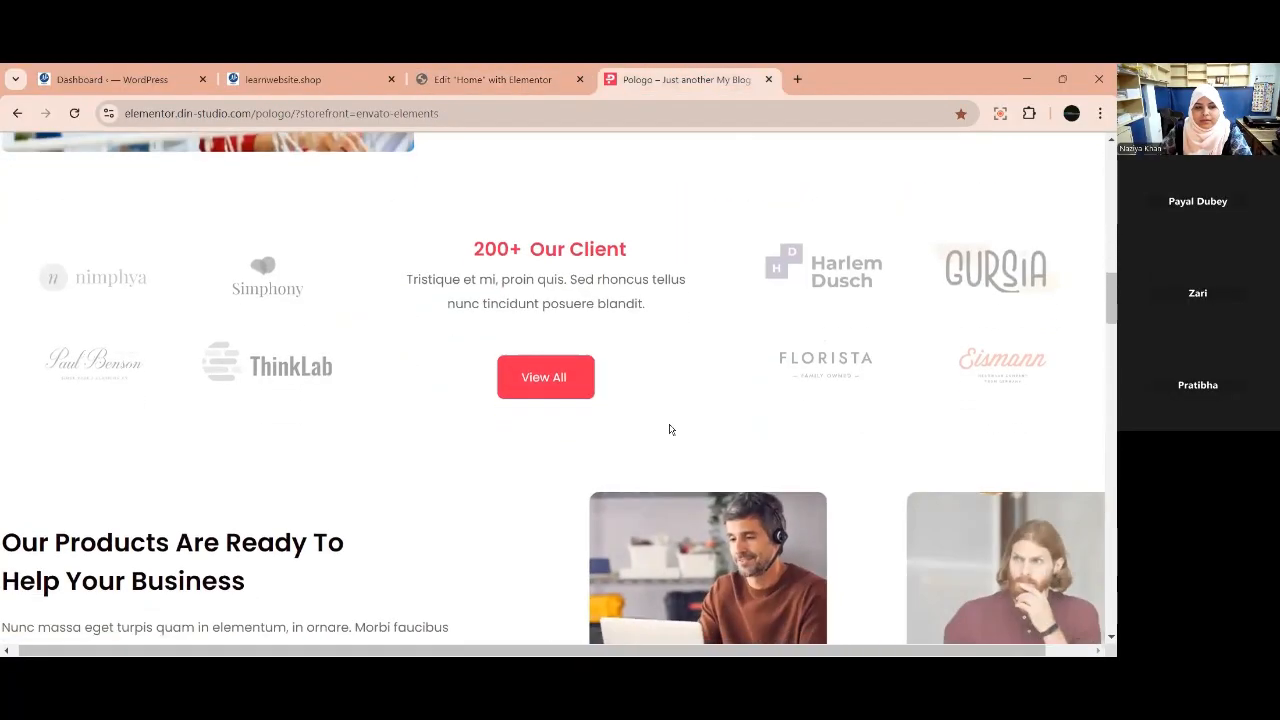
scroll(664, 432, "down", 1)
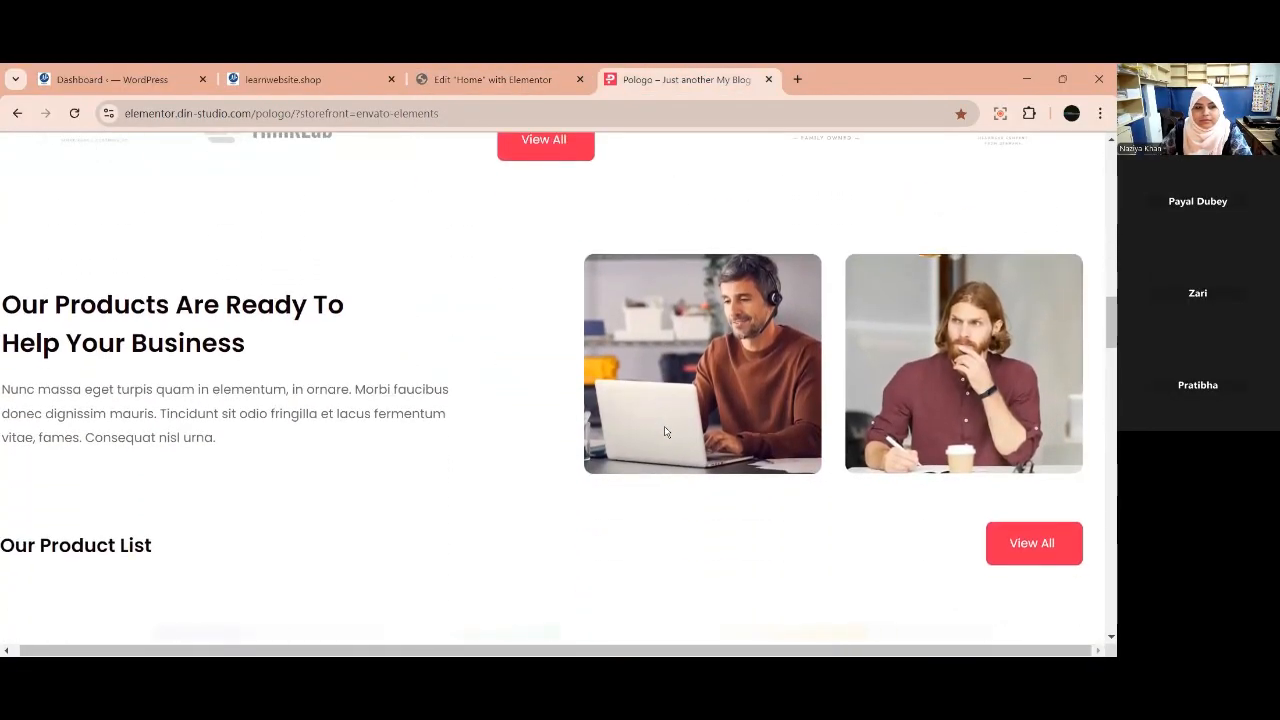
scroll(664, 432, "down", 1)
scroll(664, 432, "up", 4)
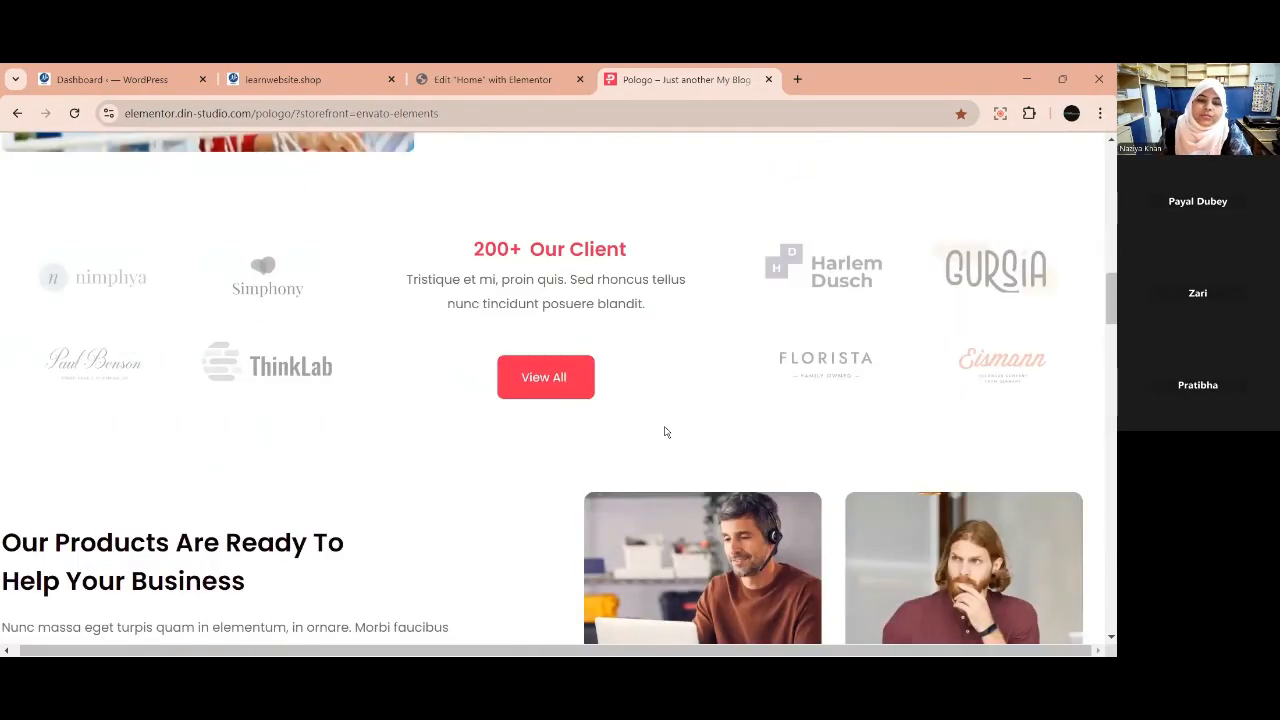
scroll(664, 432, "down", 1)
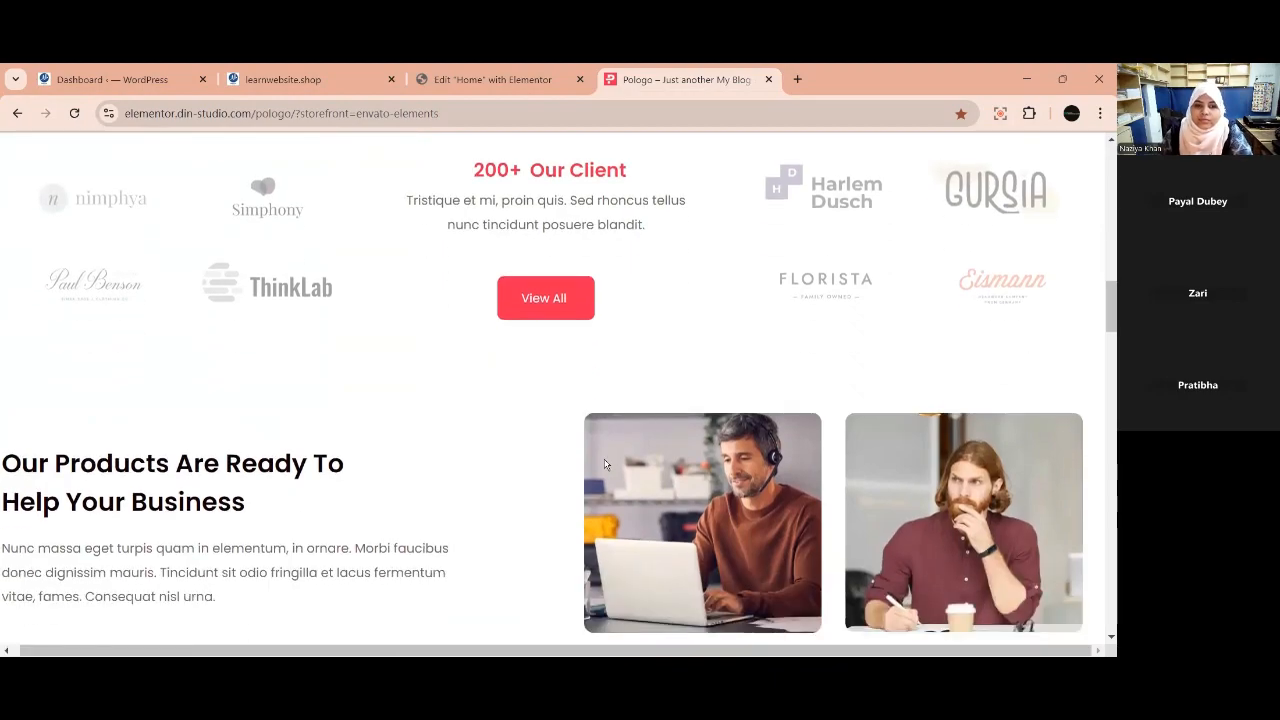
scroll(604, 464, "up", 1)
scroll(603, 463, "down", 3)
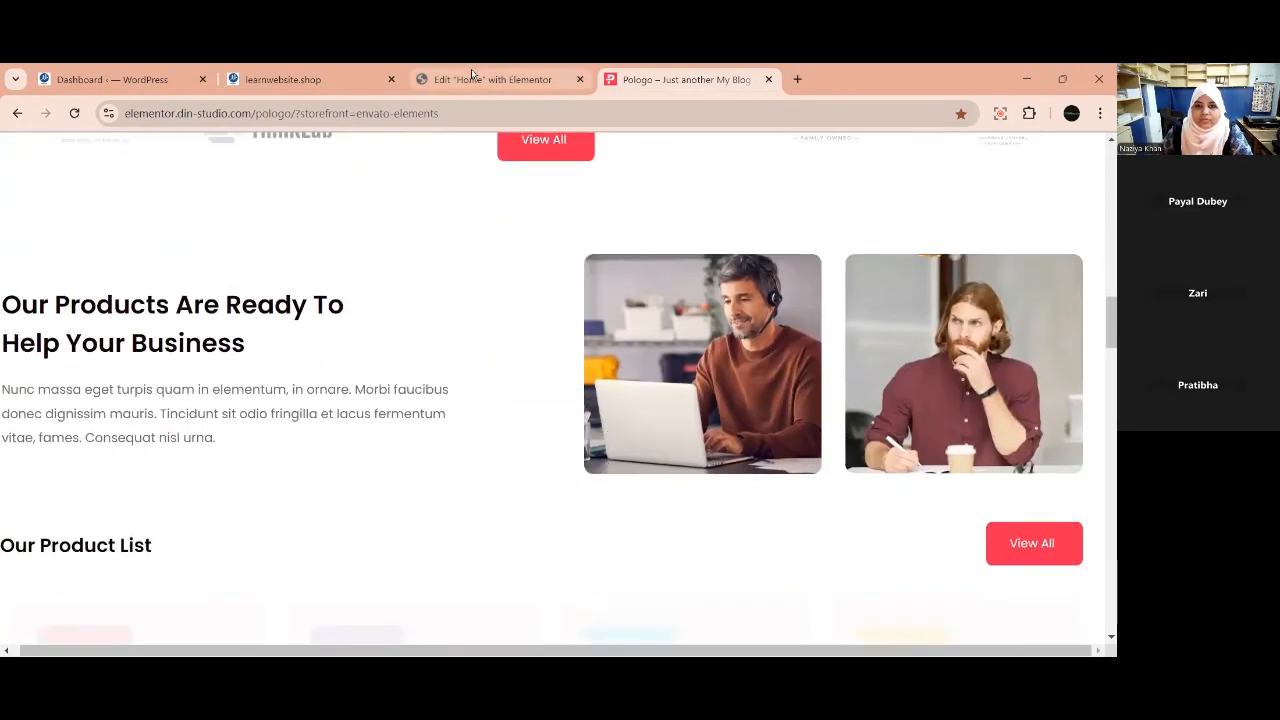
Return to the Elementor editor and review the Our Services images and icon-box grid.
left_click(472, 75)
scroll(663, 480, "down", 1)
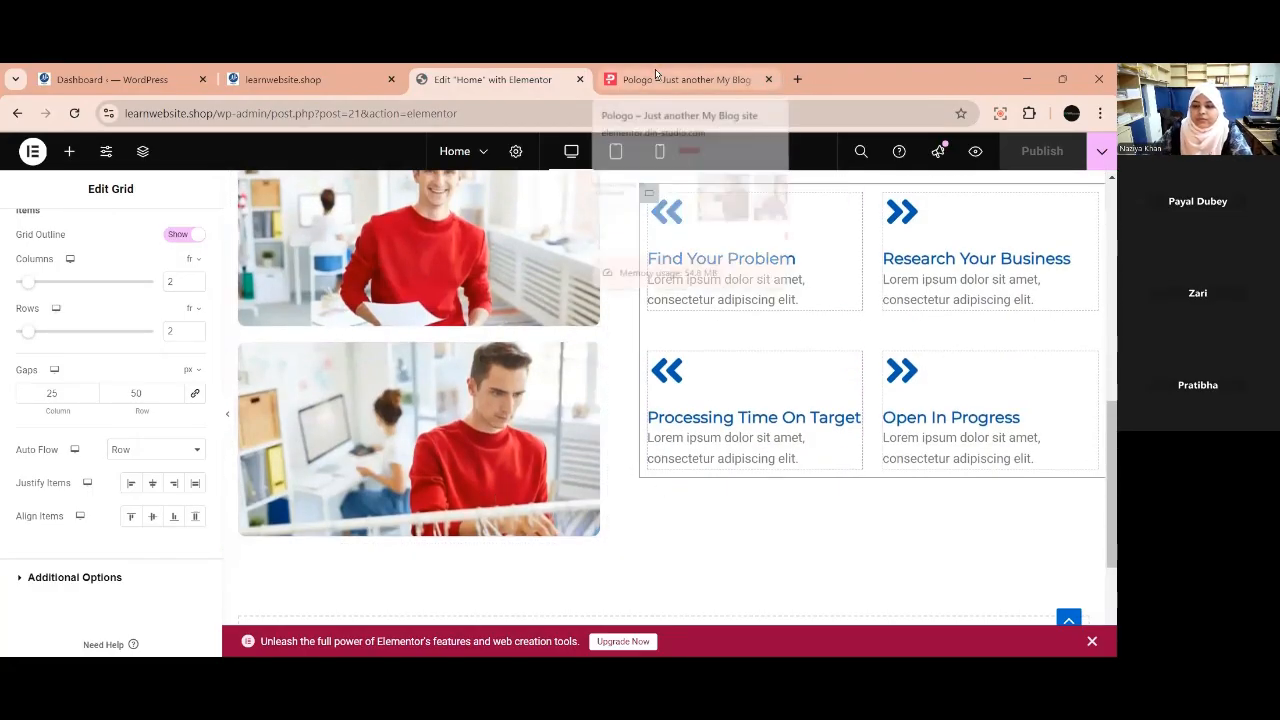
scroll(624, 493, "up", 3)
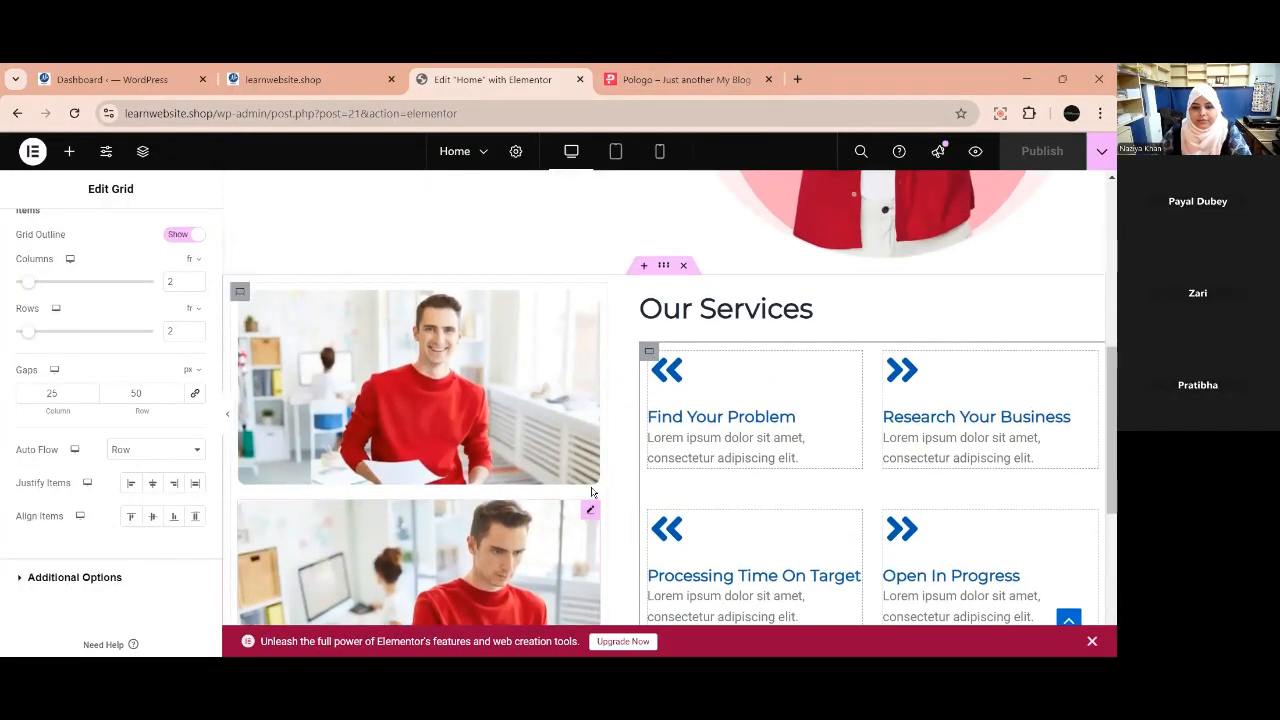
scroll(594, 491, "up", 1)
scroll(596, 494, "down", 1)
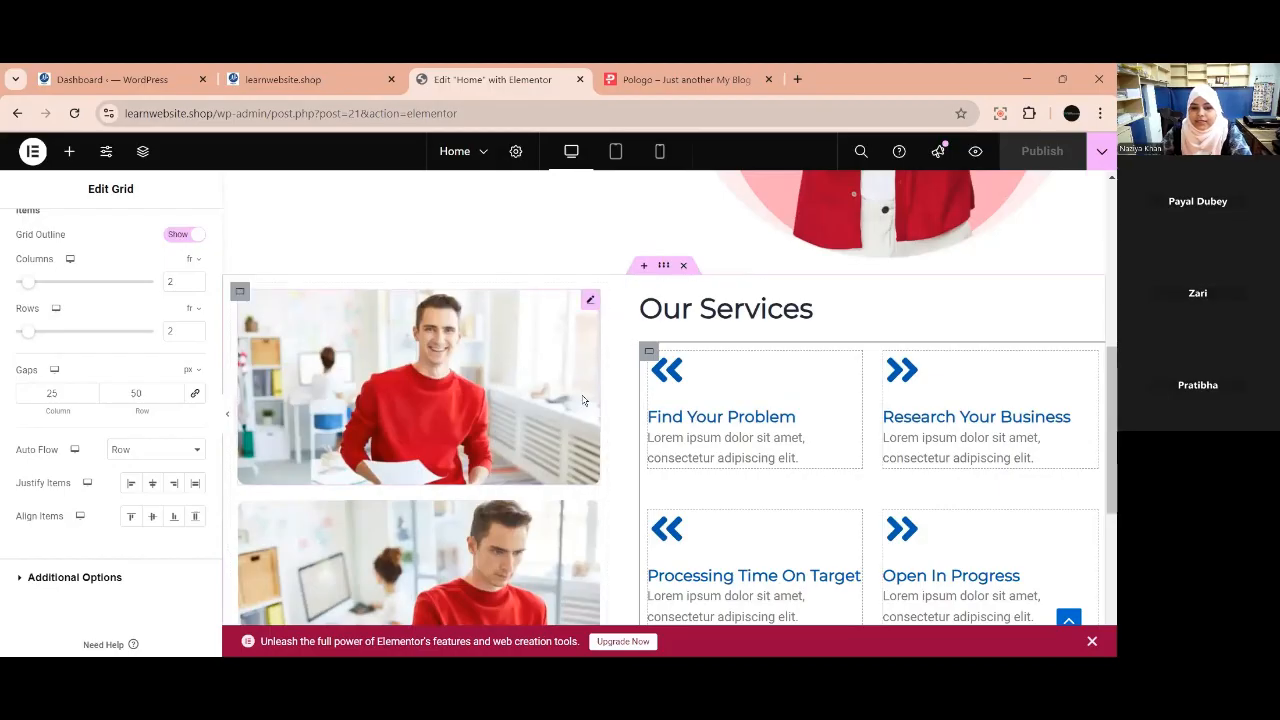
scroll(590, 470, "down", 2)
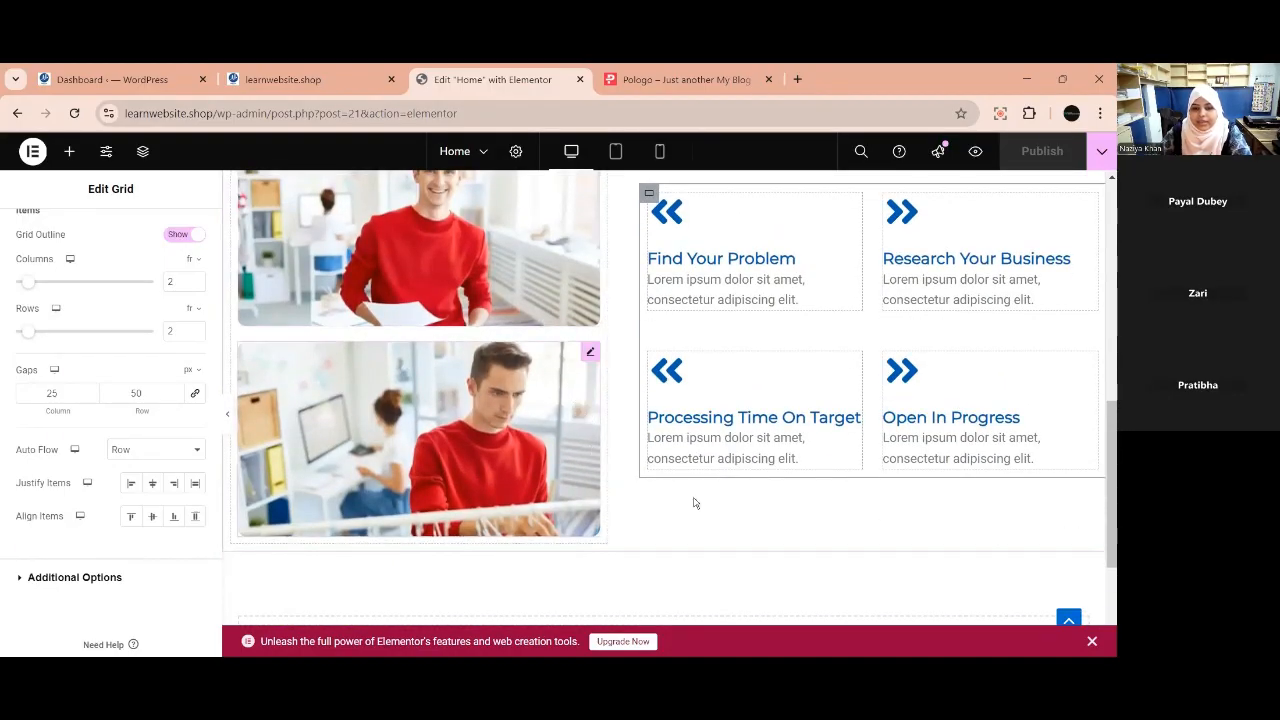
scroll(695, 505, "up", 1)
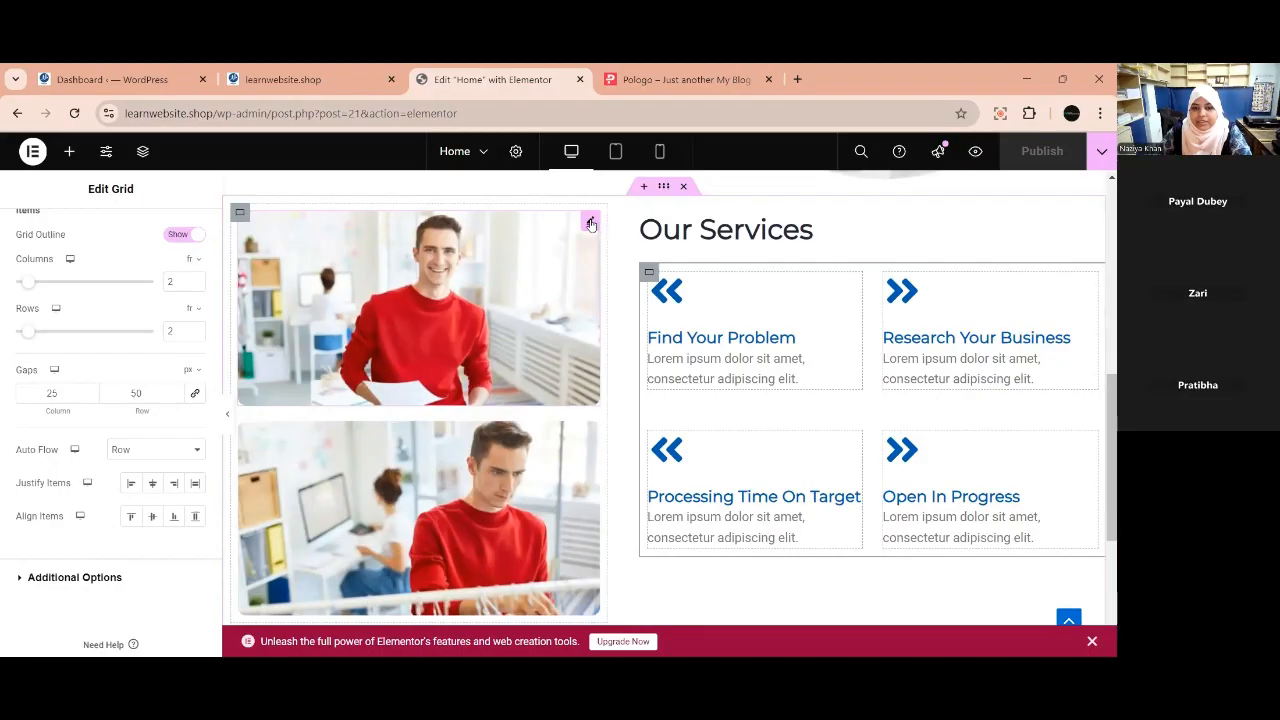
Inspect the upper services image's style settings and context actions, and look over the available Layout and Basic widgets.
left_click(593, 222)
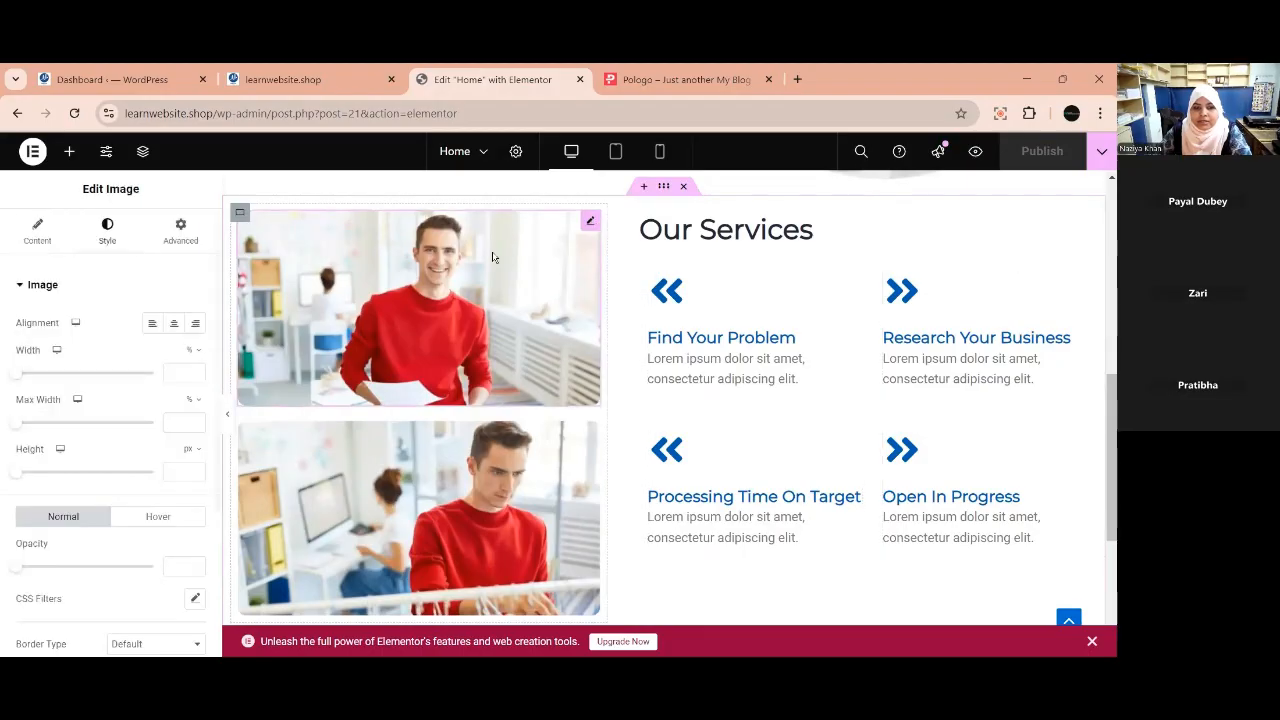
left_click(71, 154)
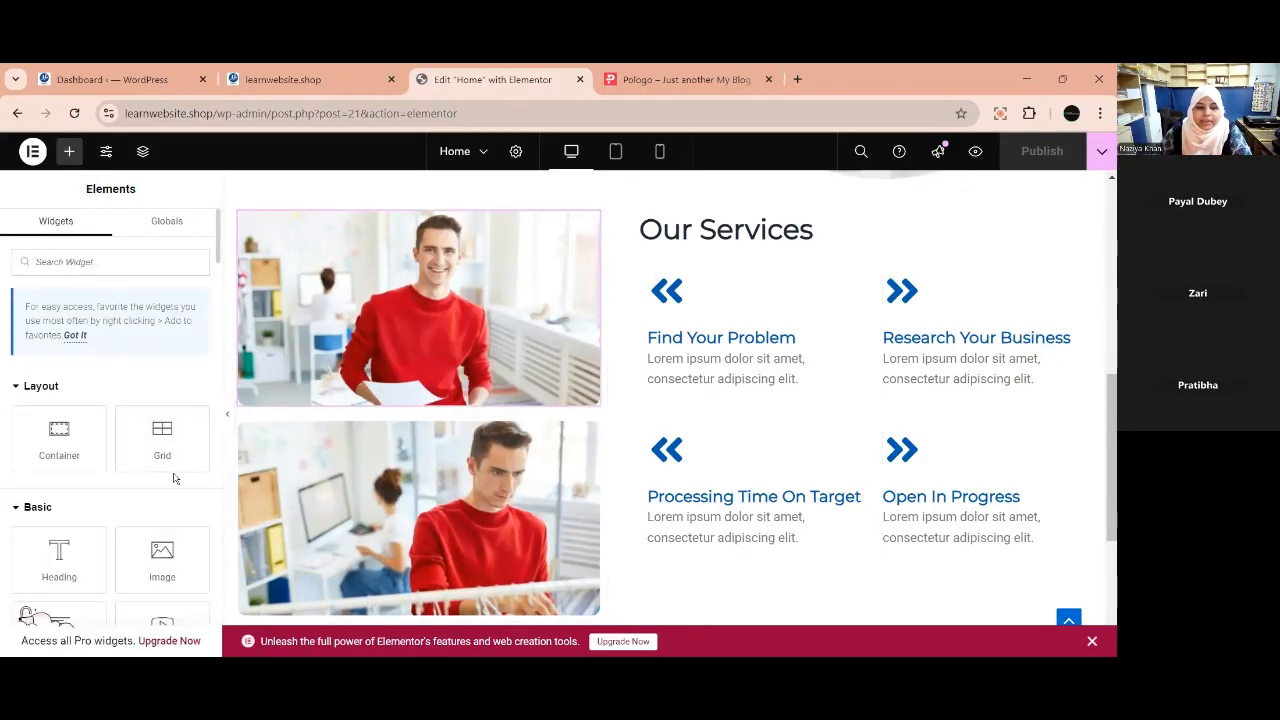
scroll(172, 472, "down", 1)
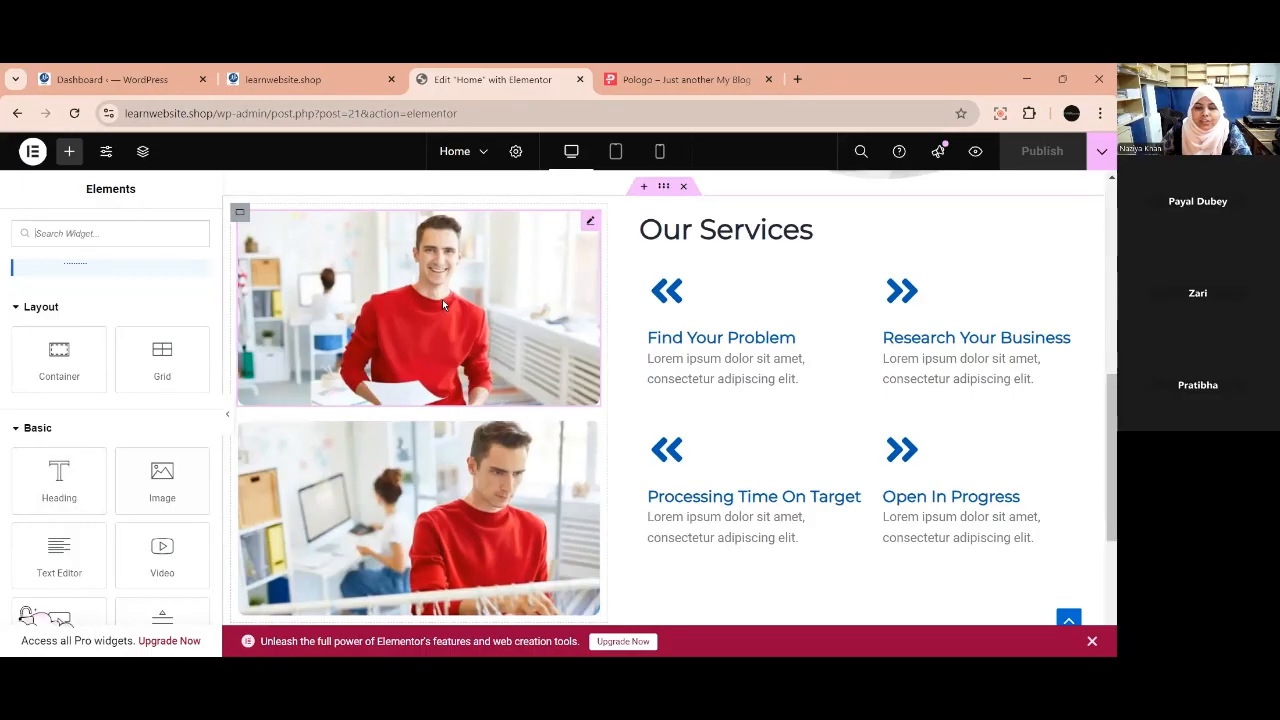
right_click(585, 228)
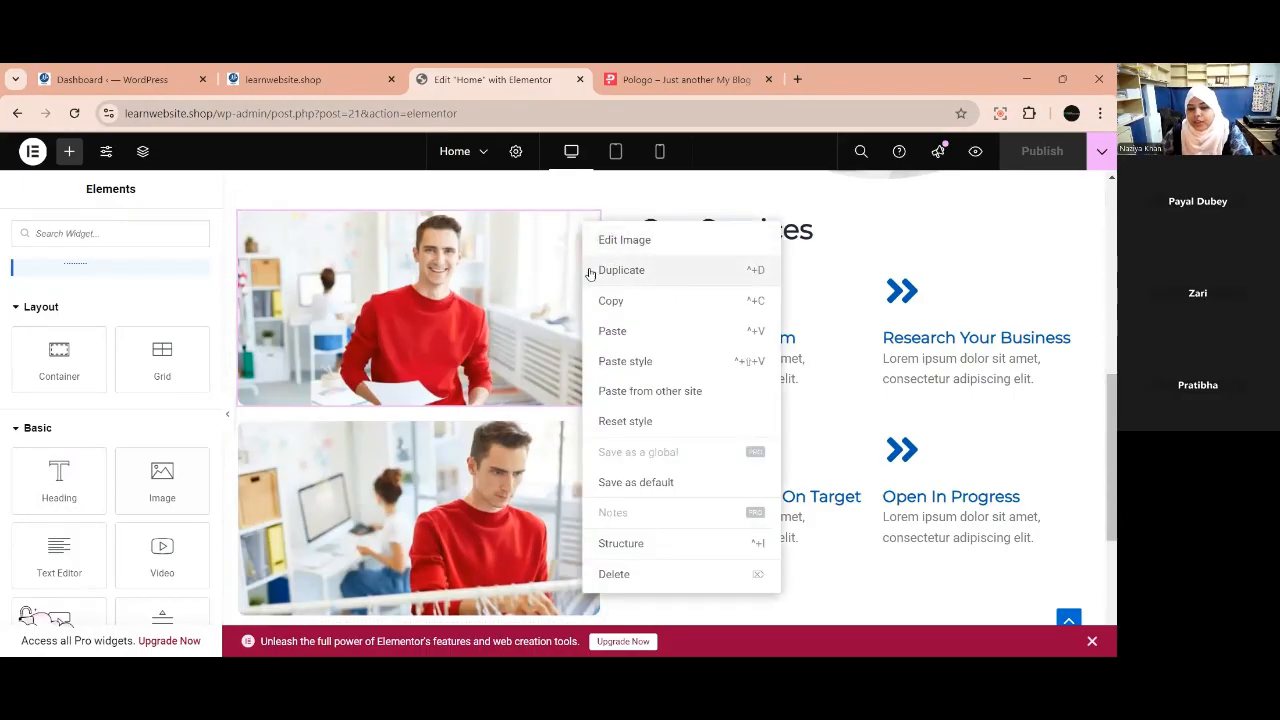
left_click(579, 256)
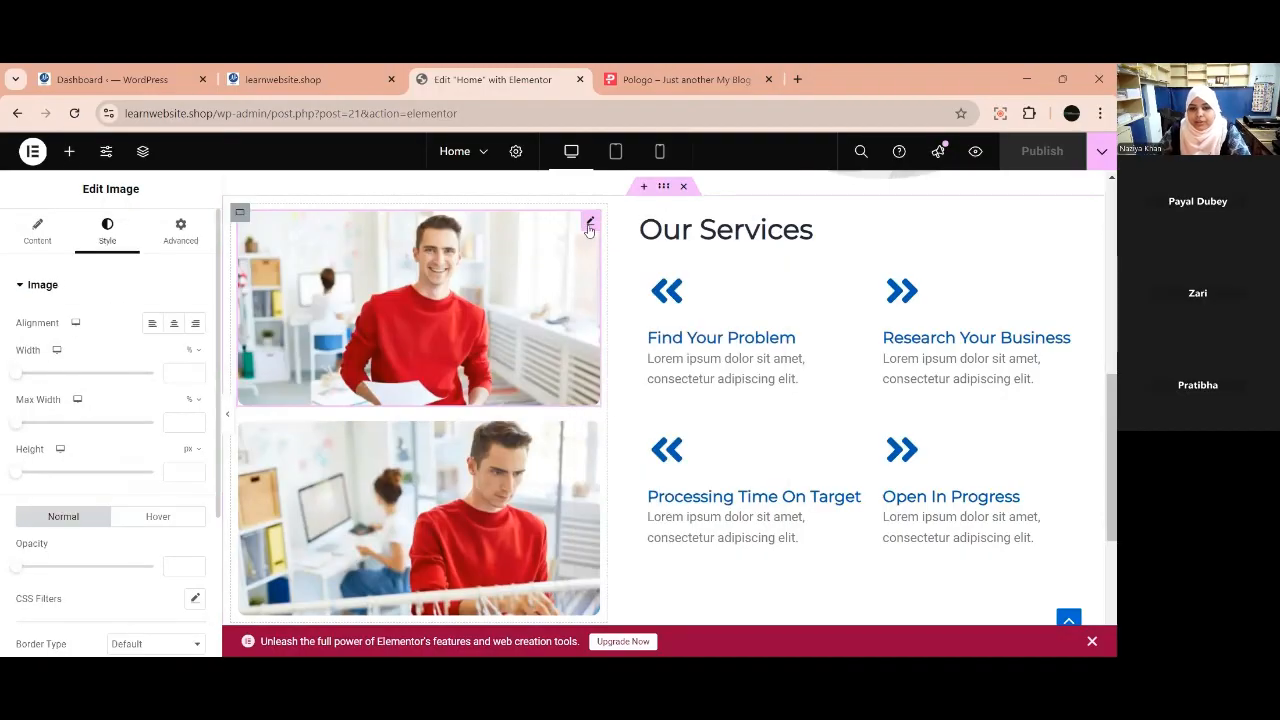
Review the available actions for the upper Our Services image and the content settings of the lower image.
right_click(590, 227)
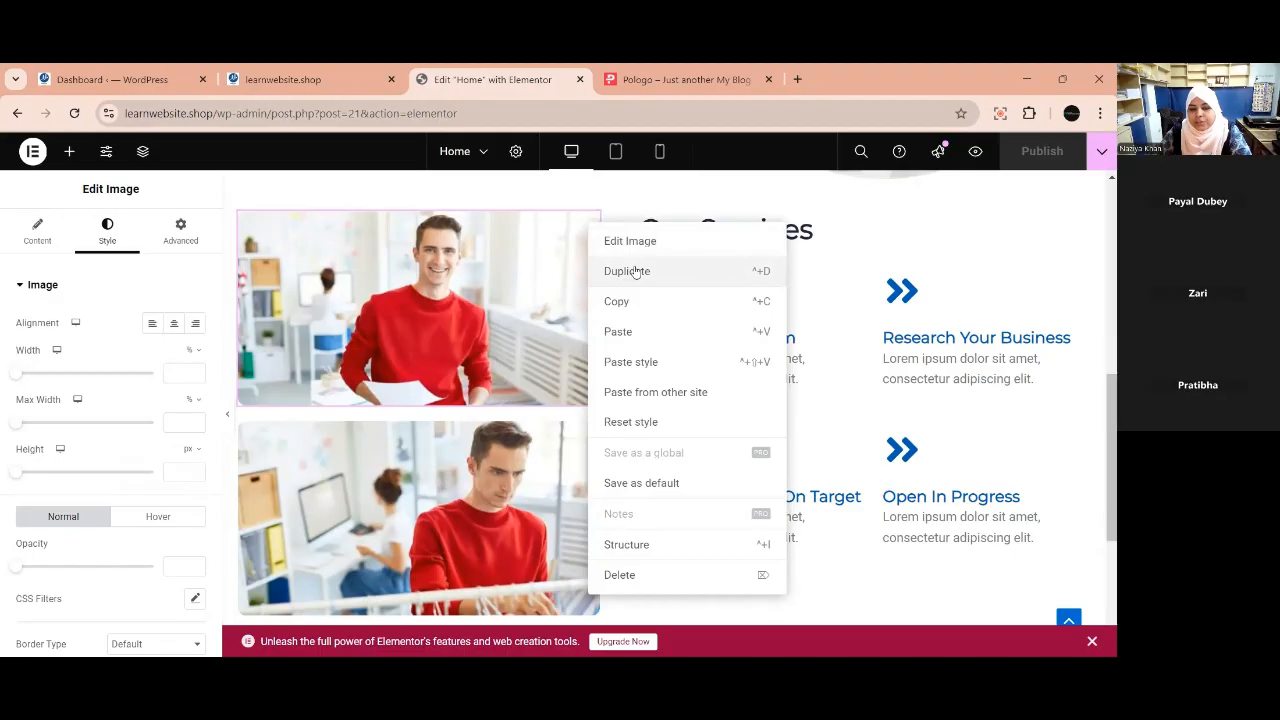
left_click(487, 598)
scroll(512, 514, "down", 1)
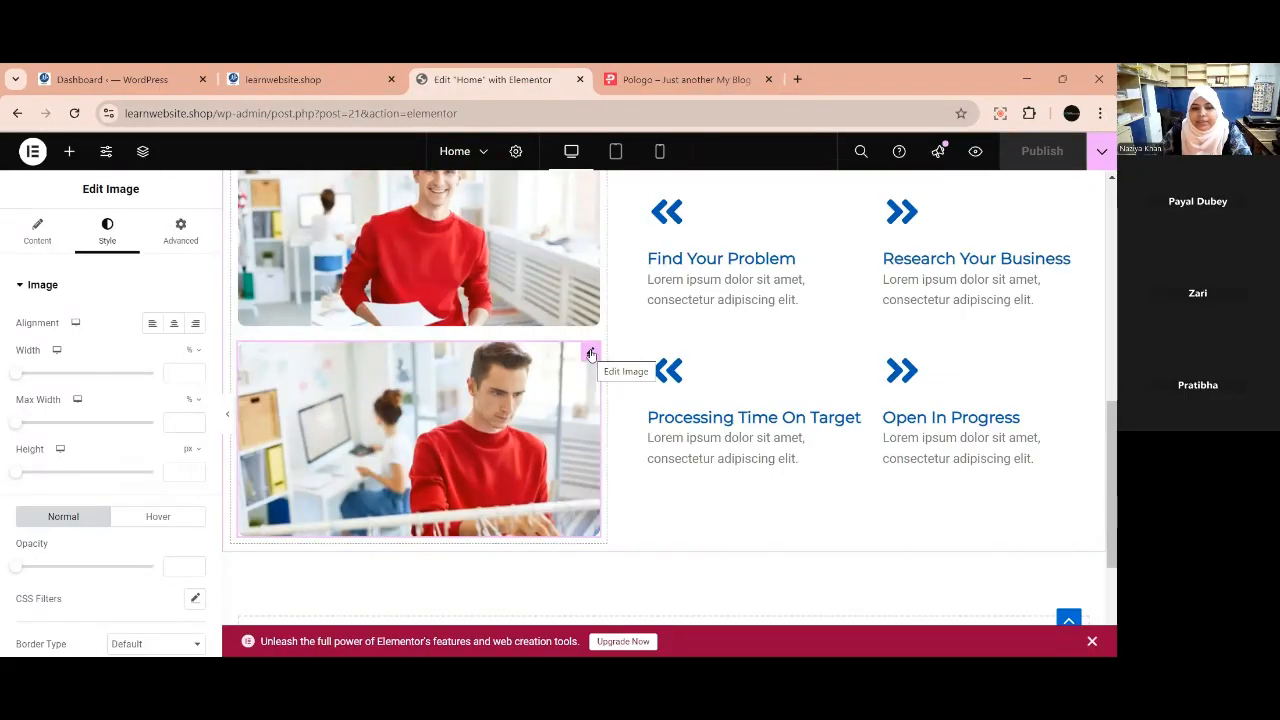
left_click(45, 232)
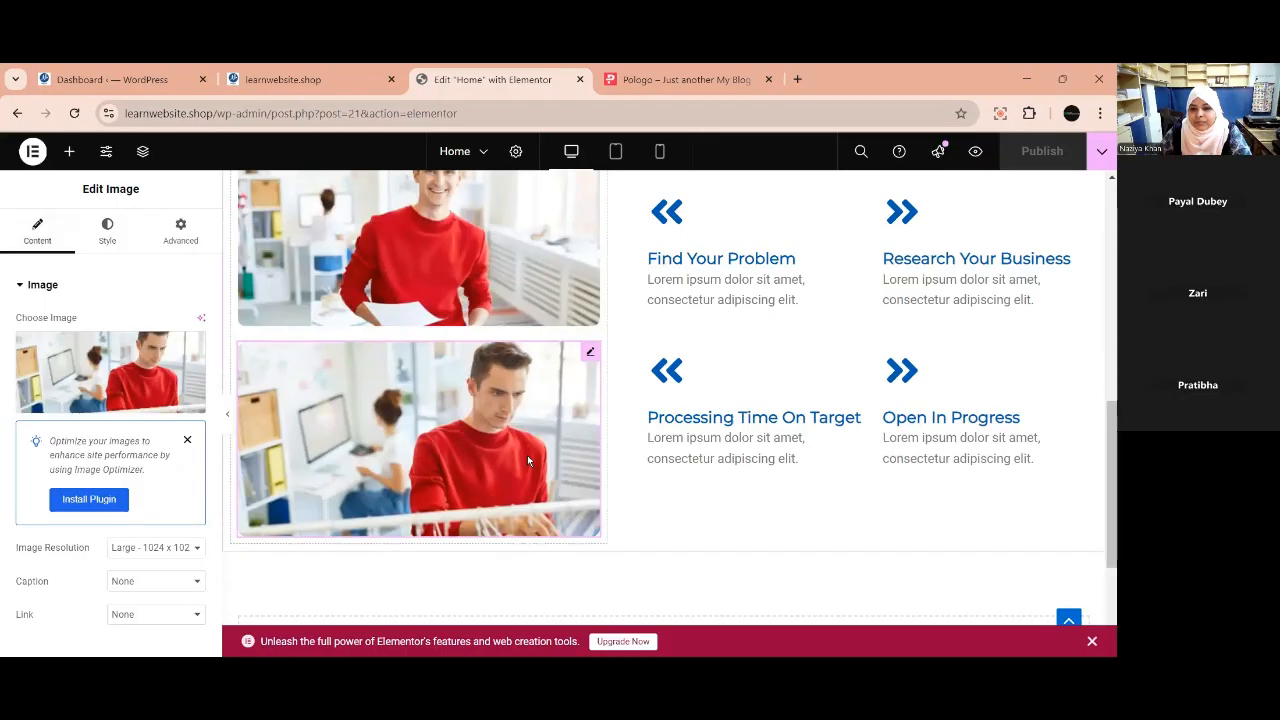
scroll(490, 505, "up", 1)
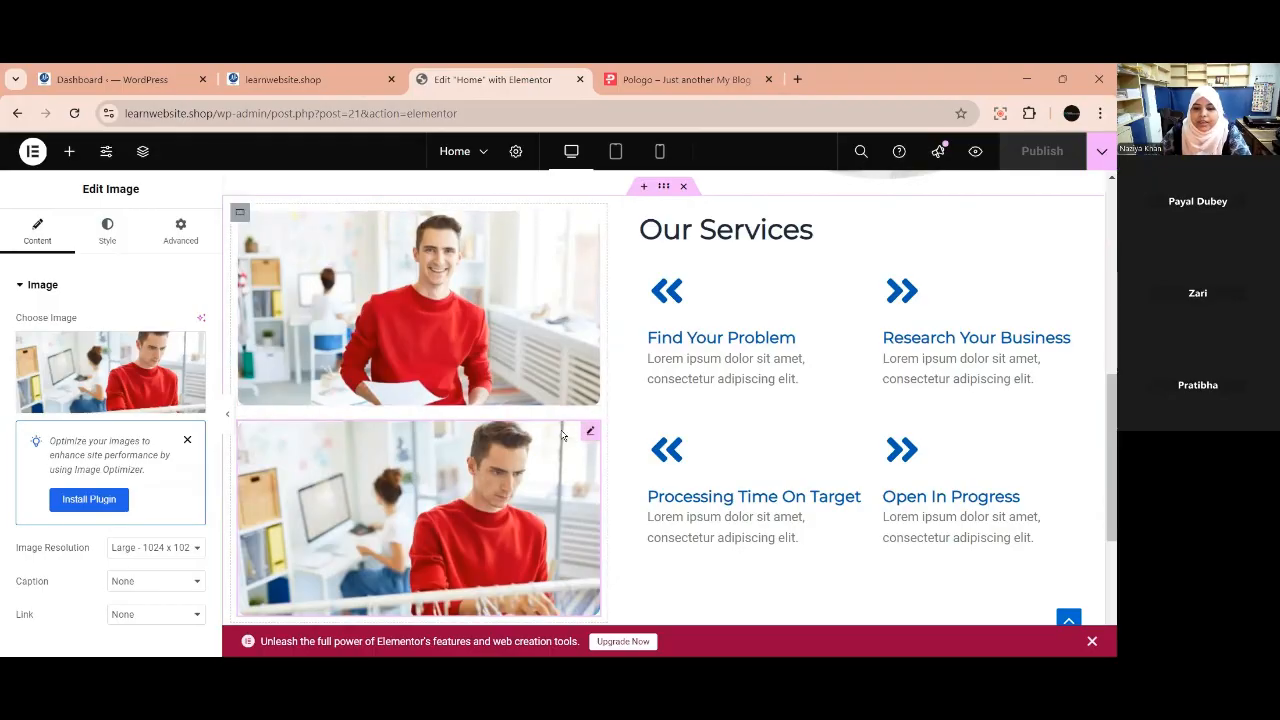
Unlink and relink the border radius values in the lower Our Services image's style settings.
left_click(103, 243)
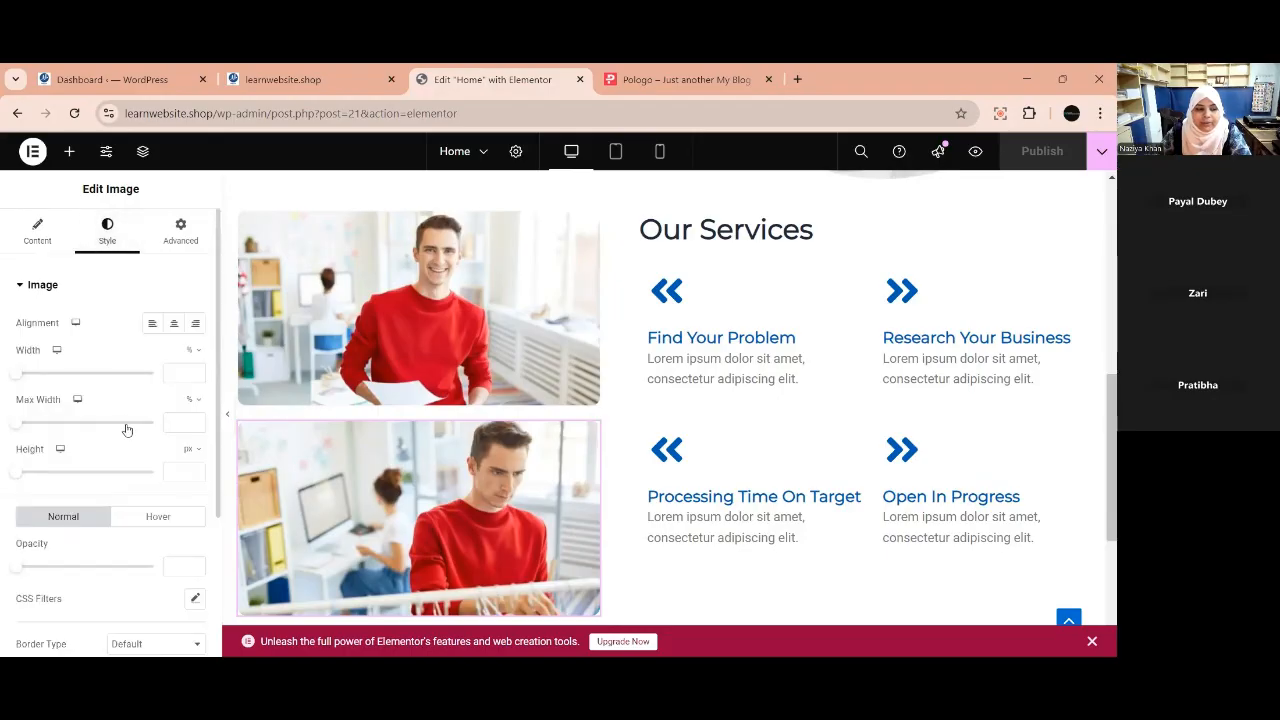
scroll(124, 440, "down", 3)
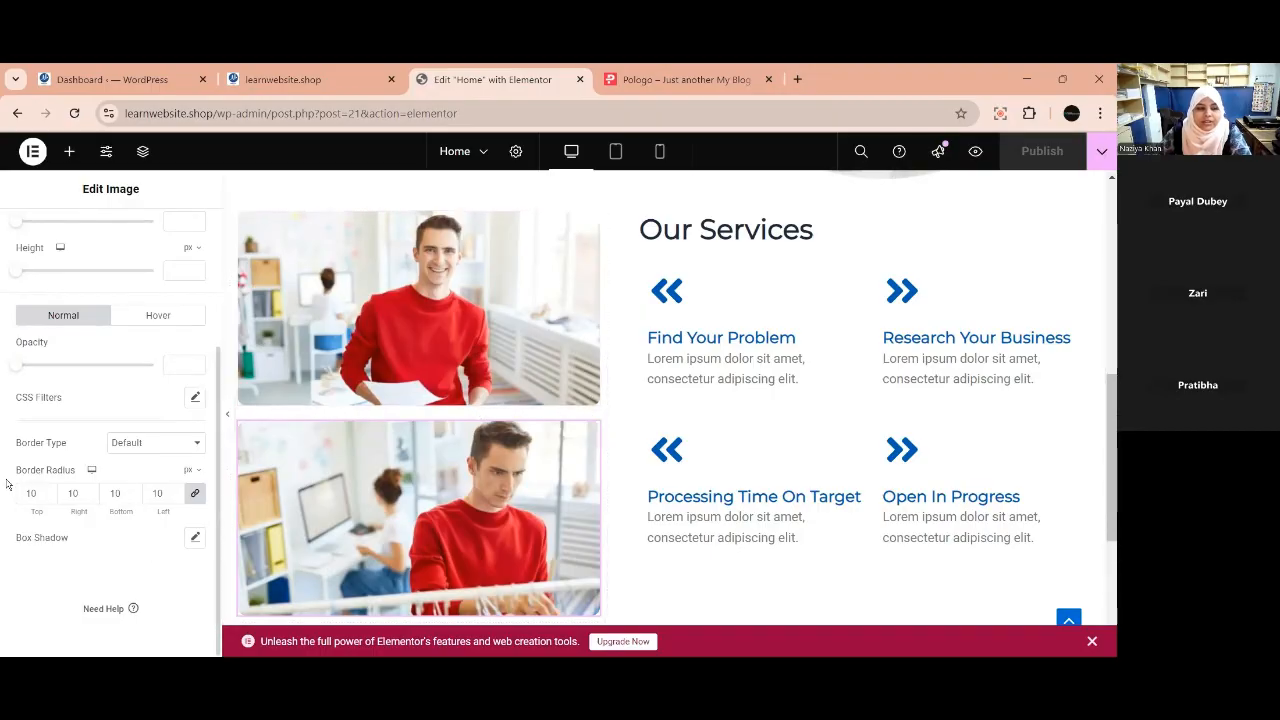
left_click(195, 495)
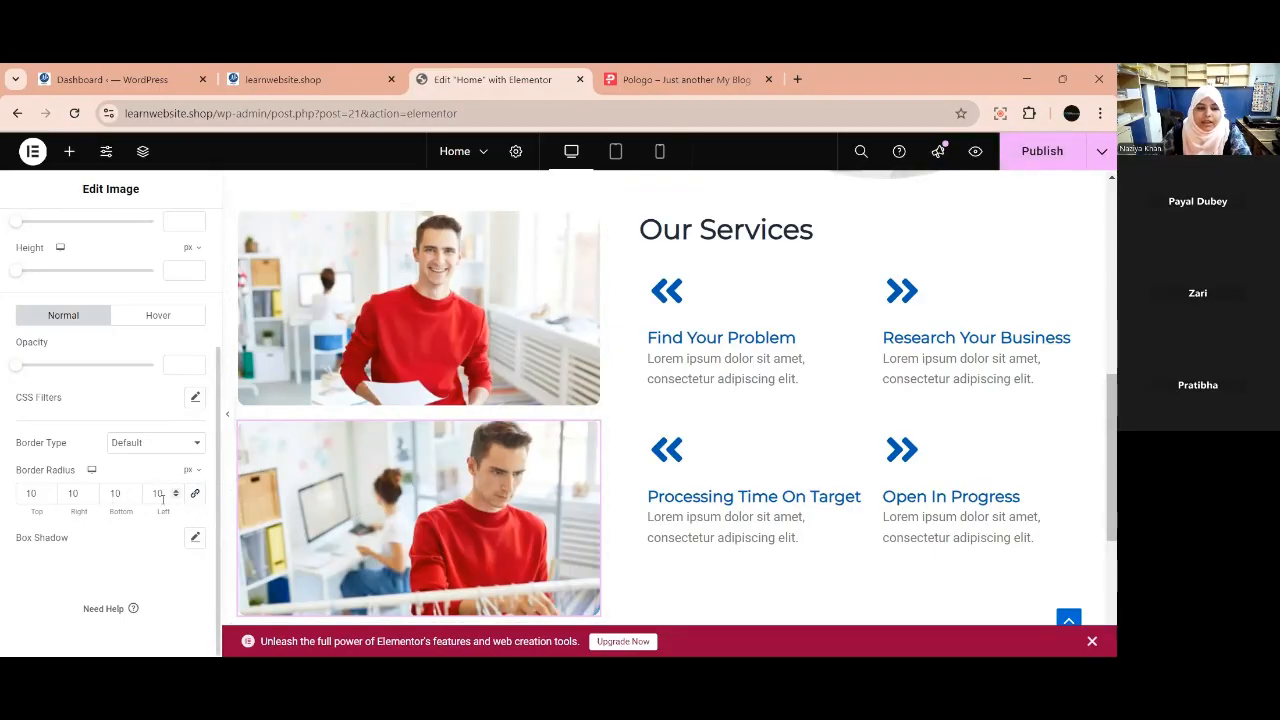
left_click(195, 493)
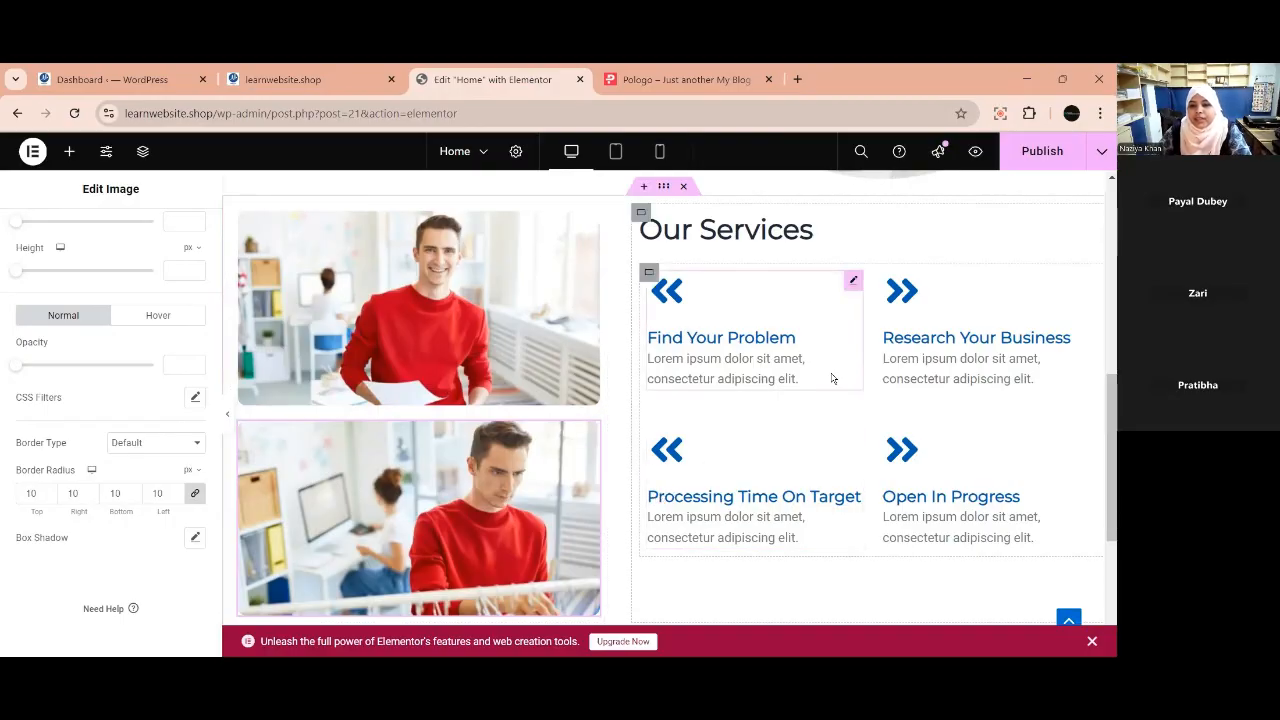
Select the "Together, We Are A Digital Creative Agency" heading and view its available actions.
scroll(826, 385, "up", 2)
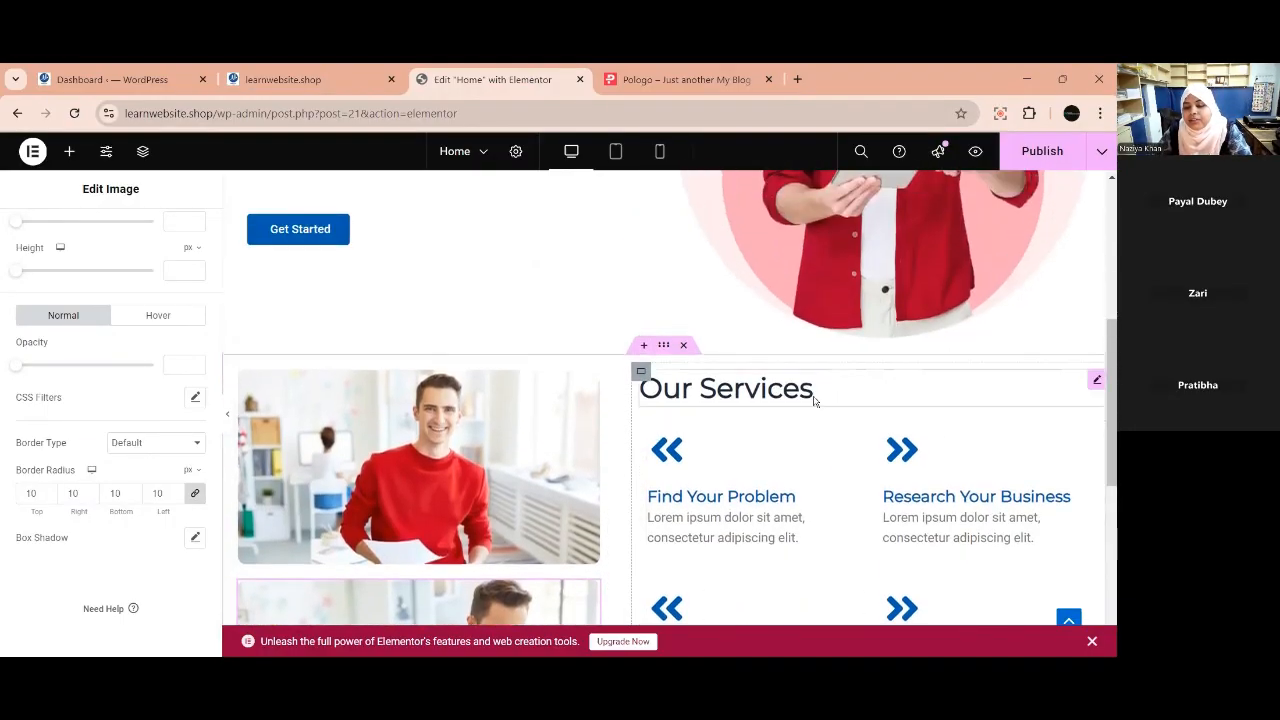
scroll(794, 432, "up", 2)
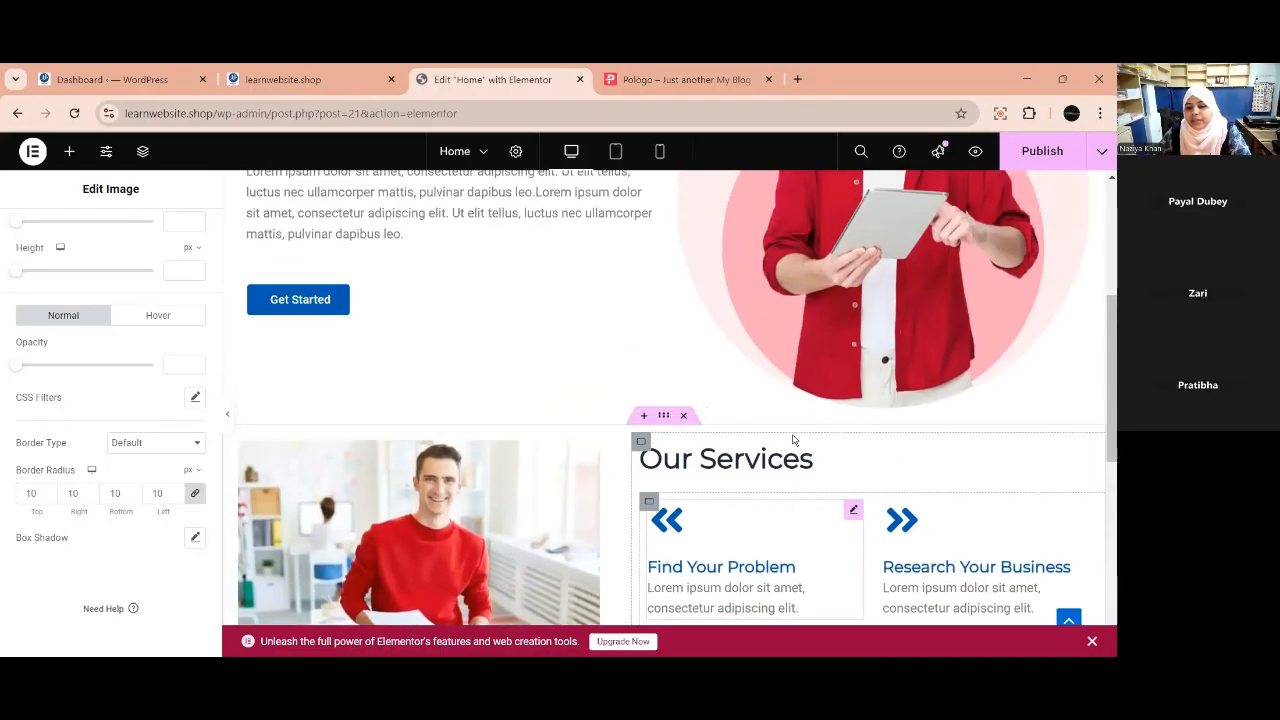
scroll(750, 428, "up", 1)
scroll(645, 335, "down", 1)
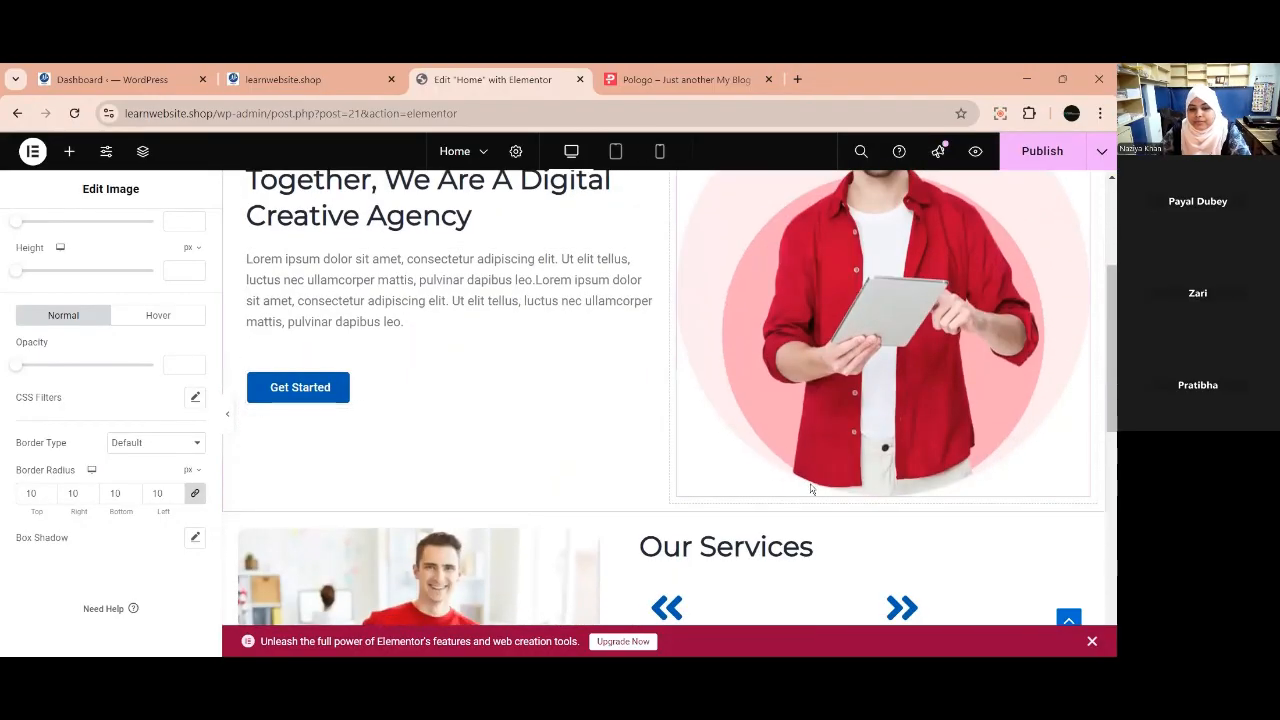
scroll(760, 535, "up", 1)
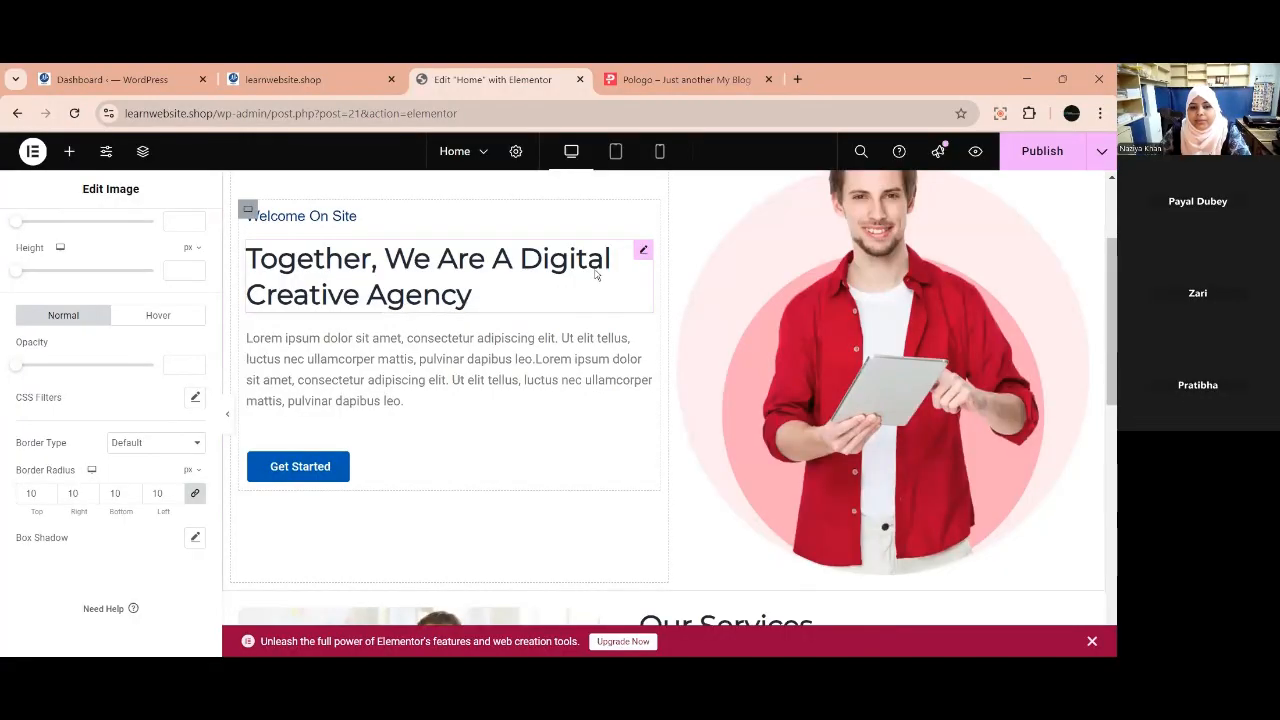
left_click(600, 268)
right_click(644, 252)
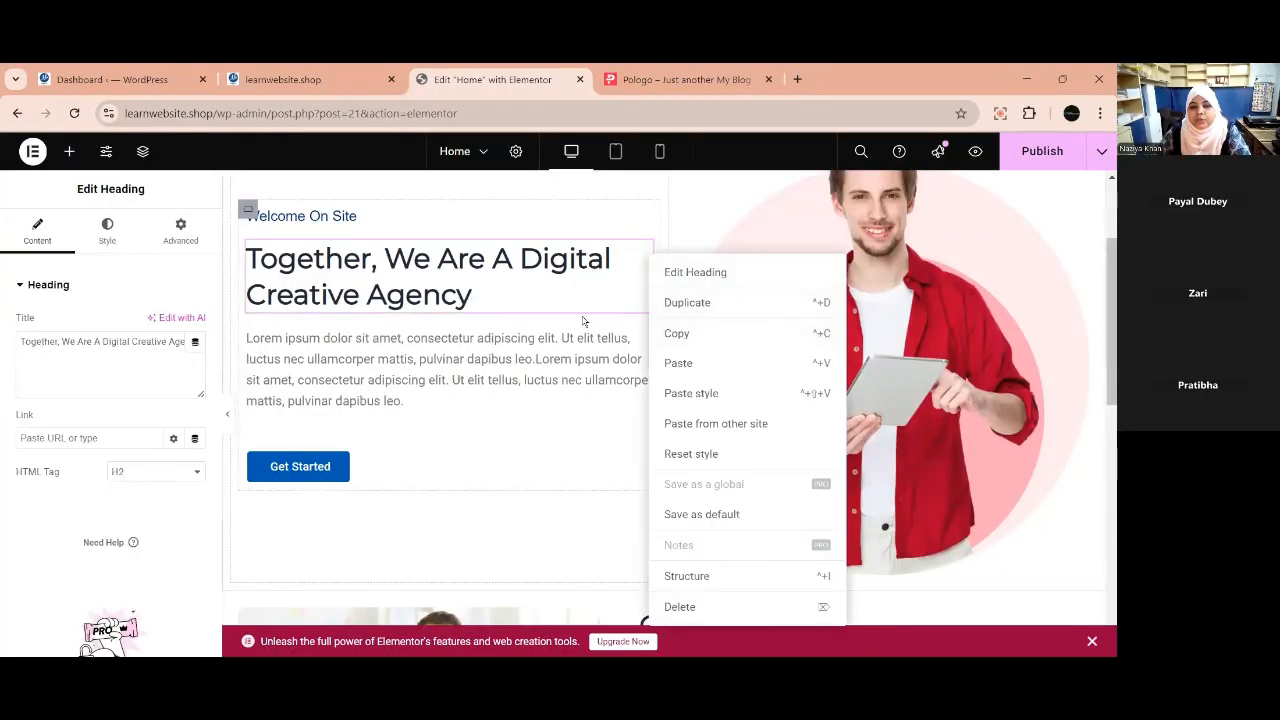
Examine the Our Services section and compare its layout with the hero section above it.
scroll(590, 300, "down", 1)
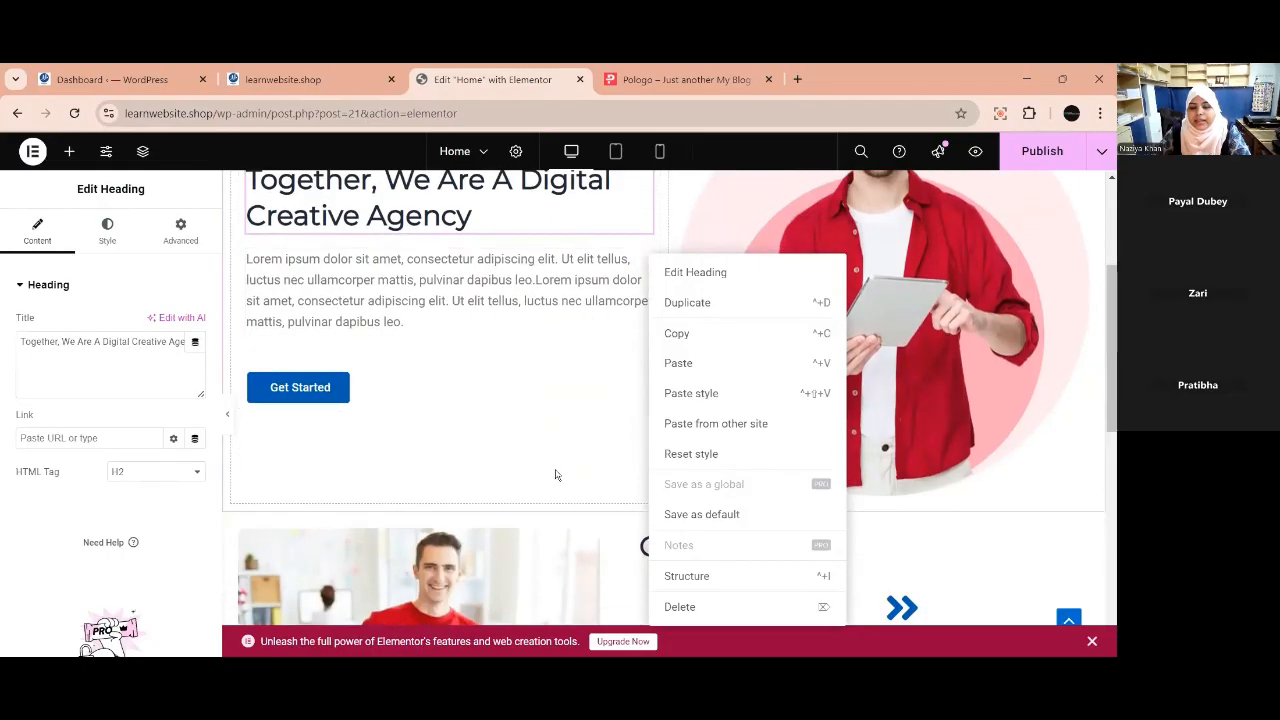
scroll(637, 520, "down", 2)
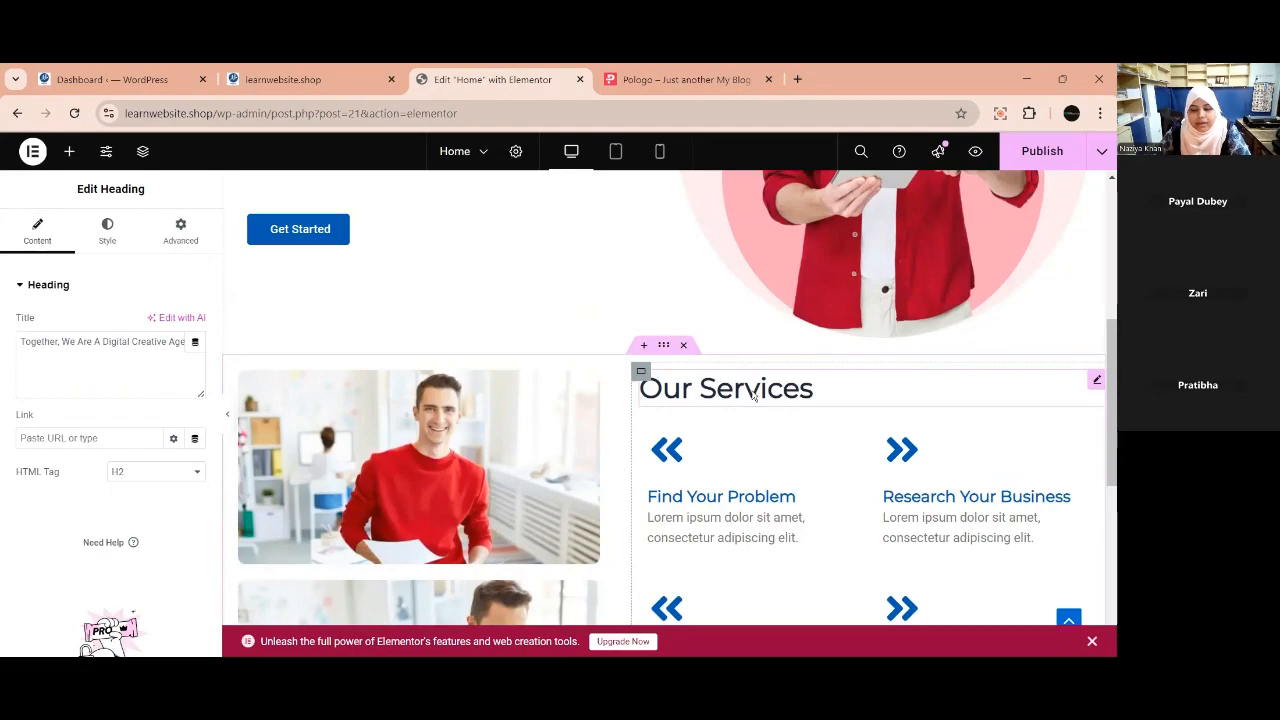
scroll(754, 396, "down", 2)
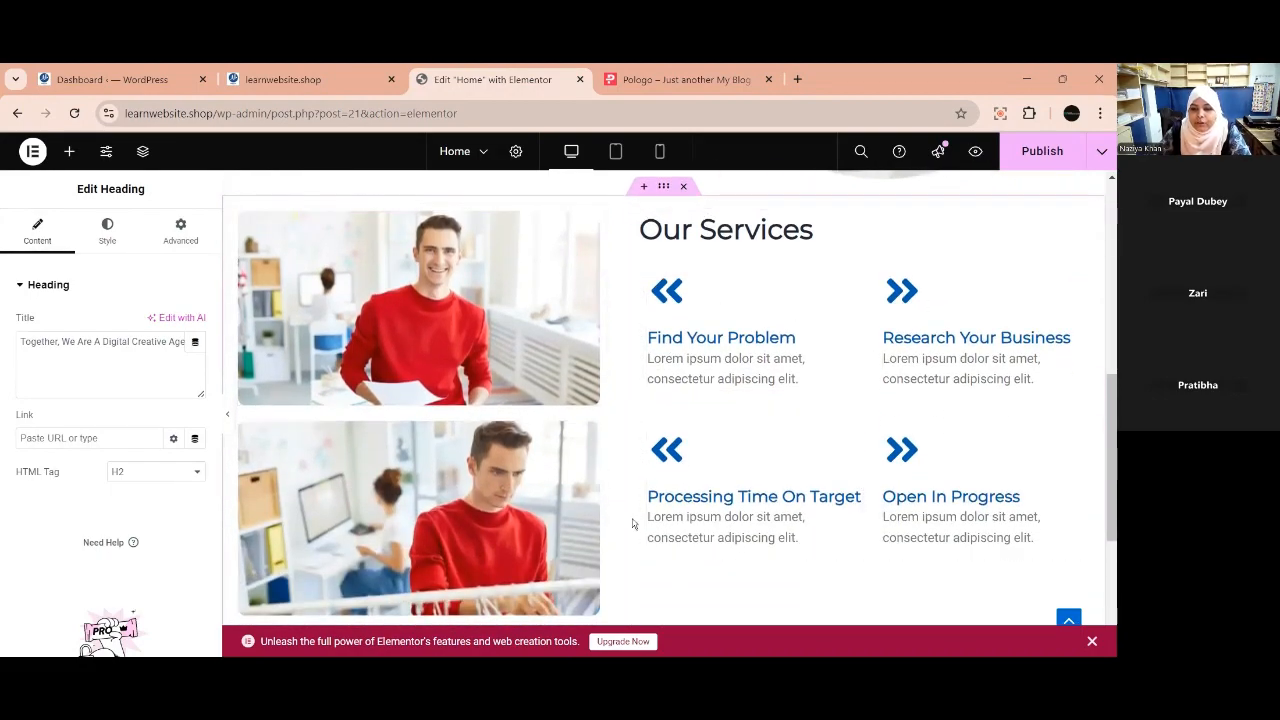
scroll(795, 470, "down", 1)
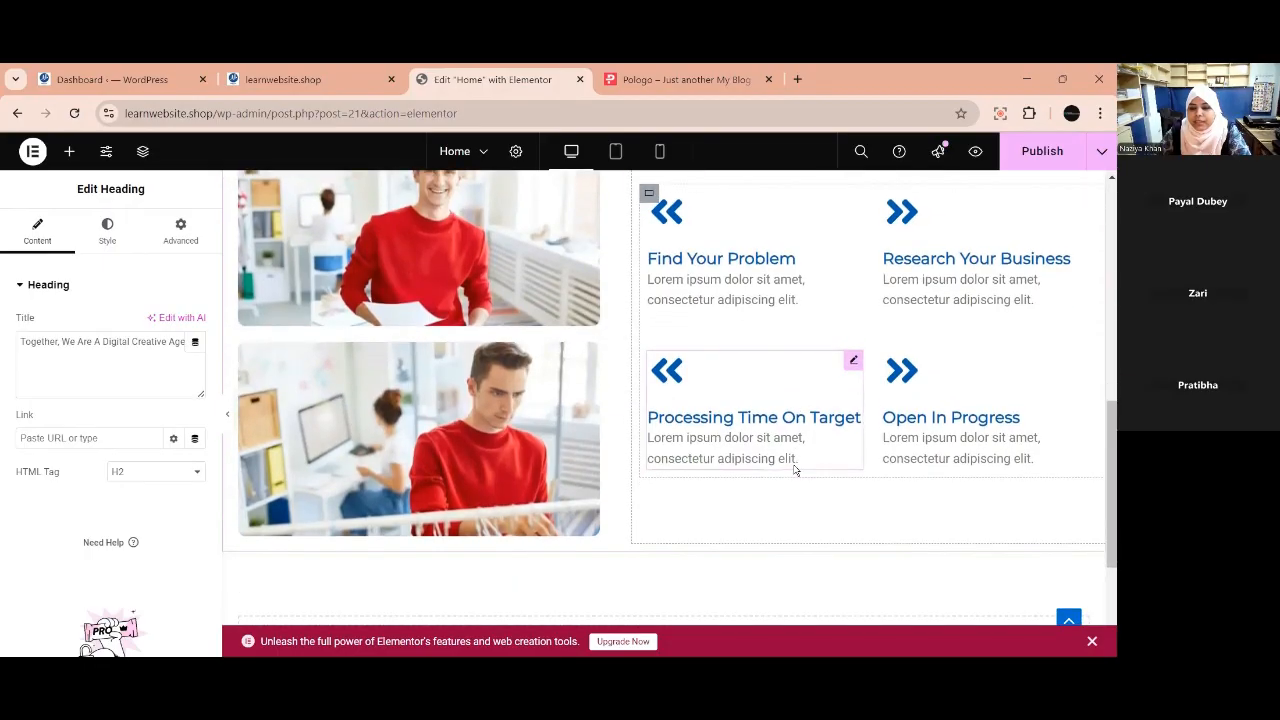
scroll(863, 437, "up", 1)
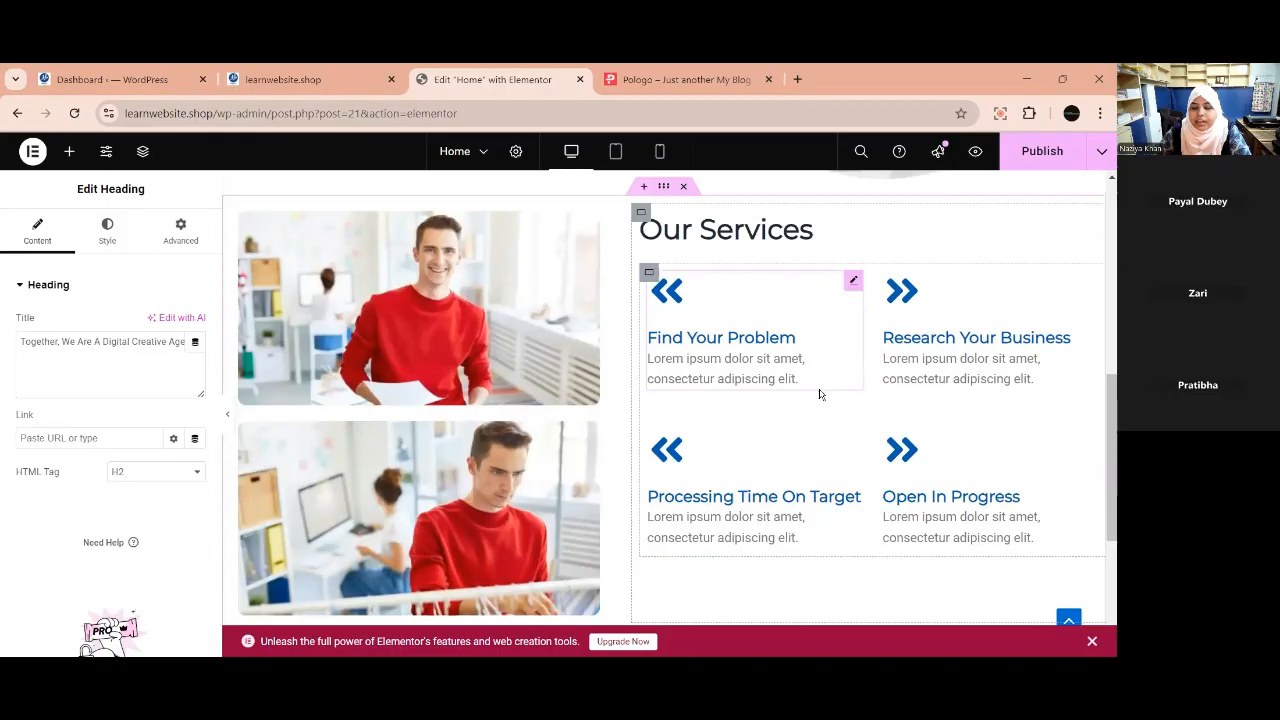
scroll(799, 406, "up", 5)
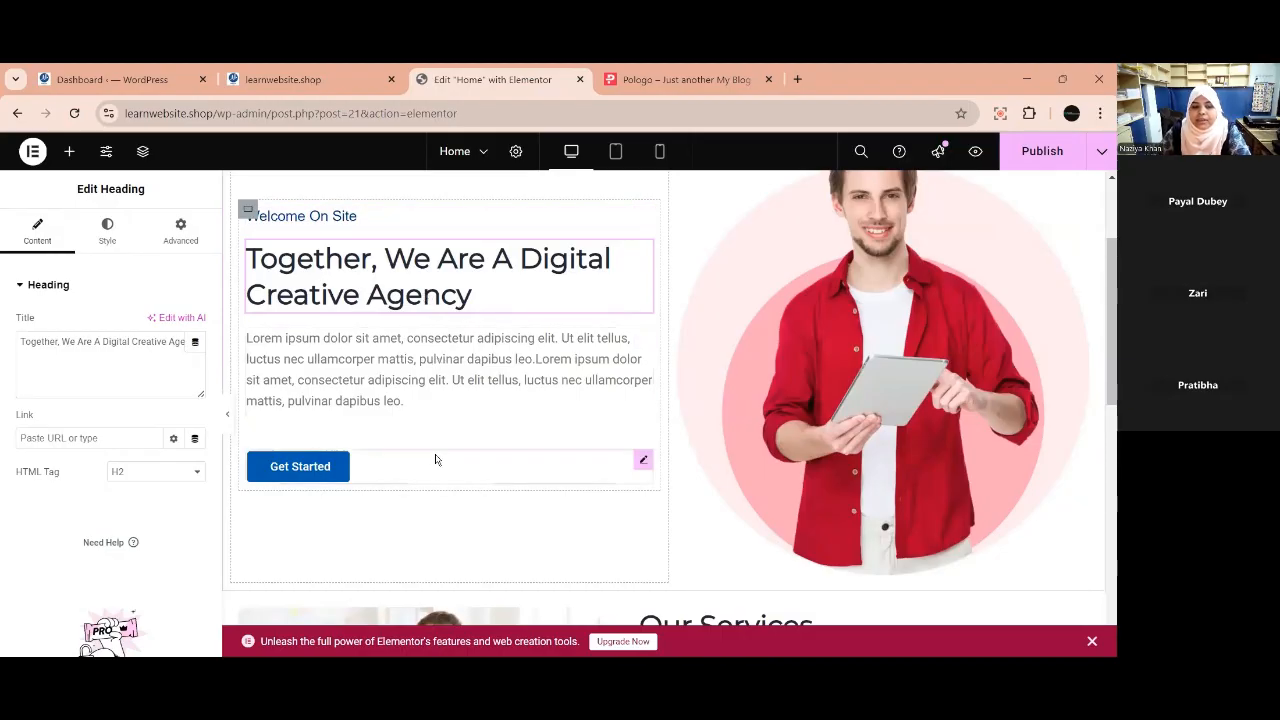
scroll(811, 475, "down", 1)
scroll(811, 475, "down", 5)
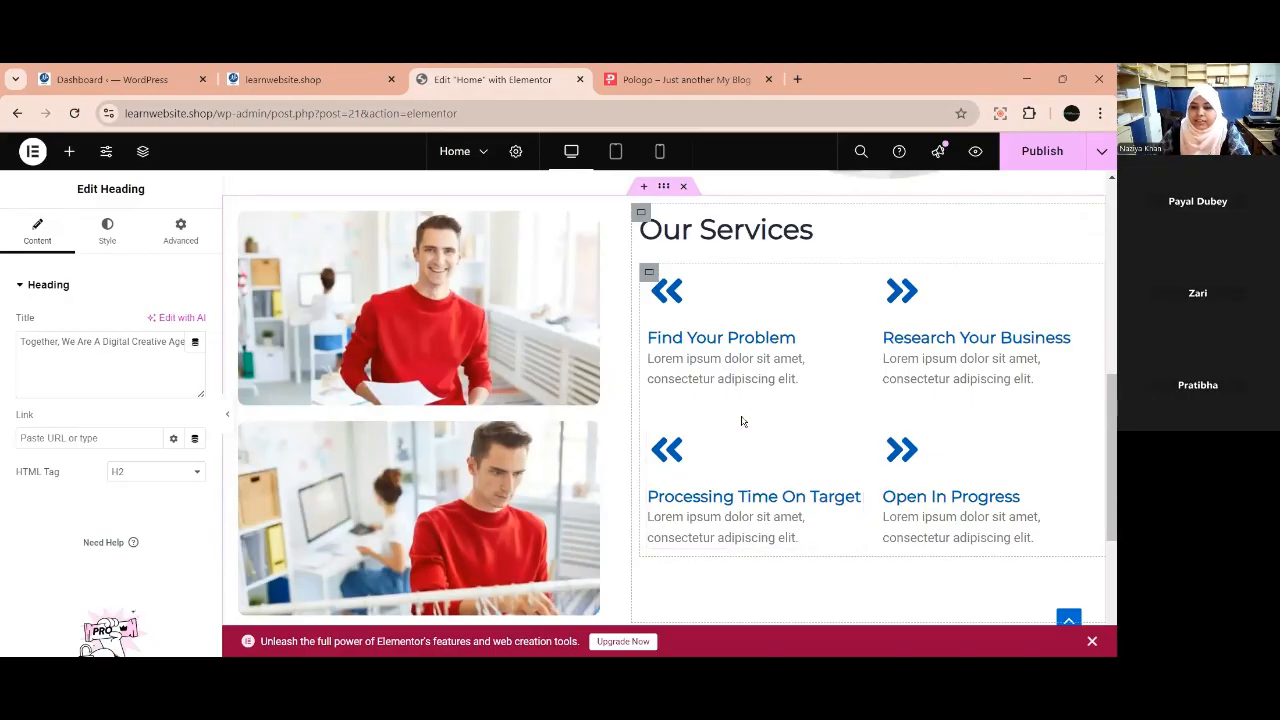
Open the "Find Your Problem" icon box for editing, and search the widget library for "icon".
left_click(854, 281)
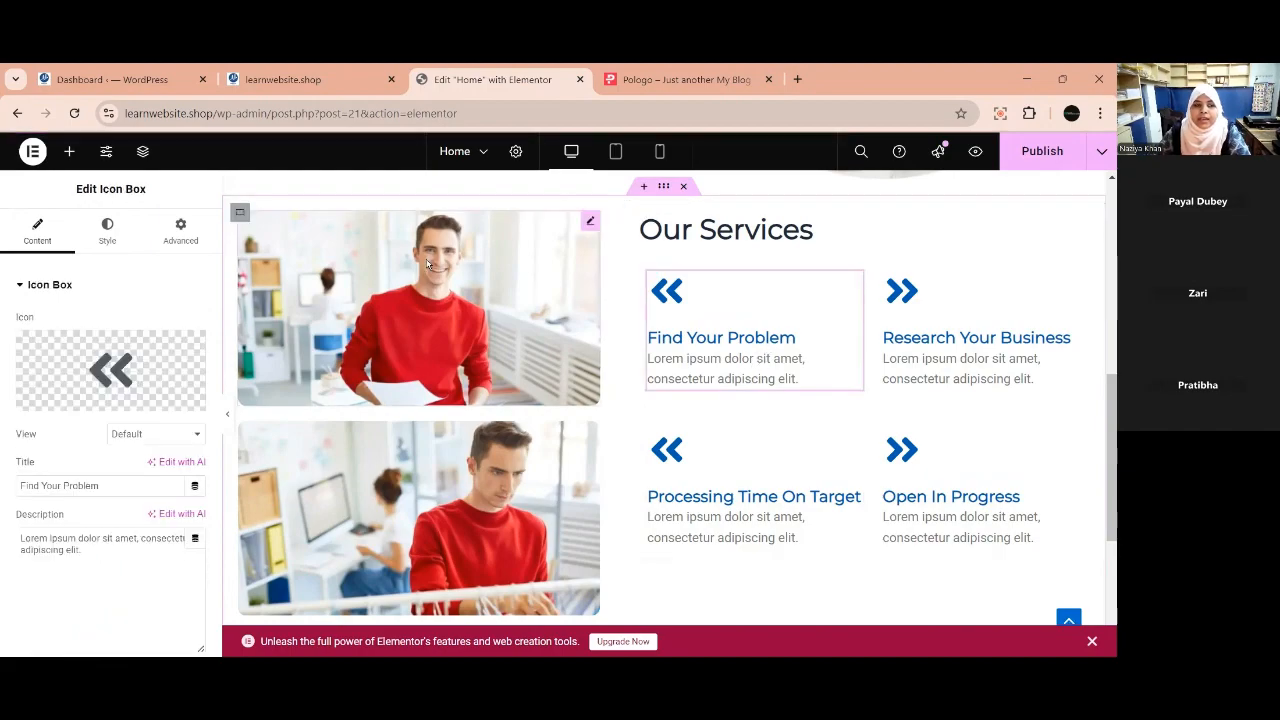
left_click(66, 148)
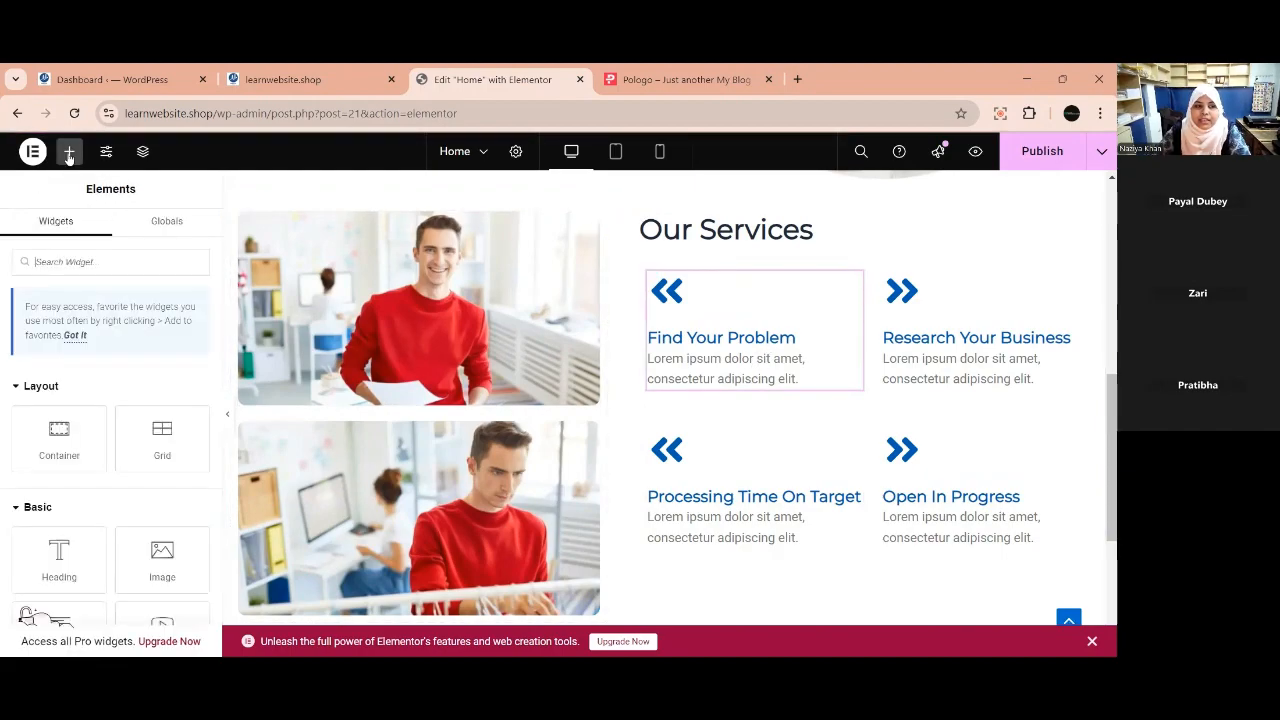
left_click(125, 251)
type("i")
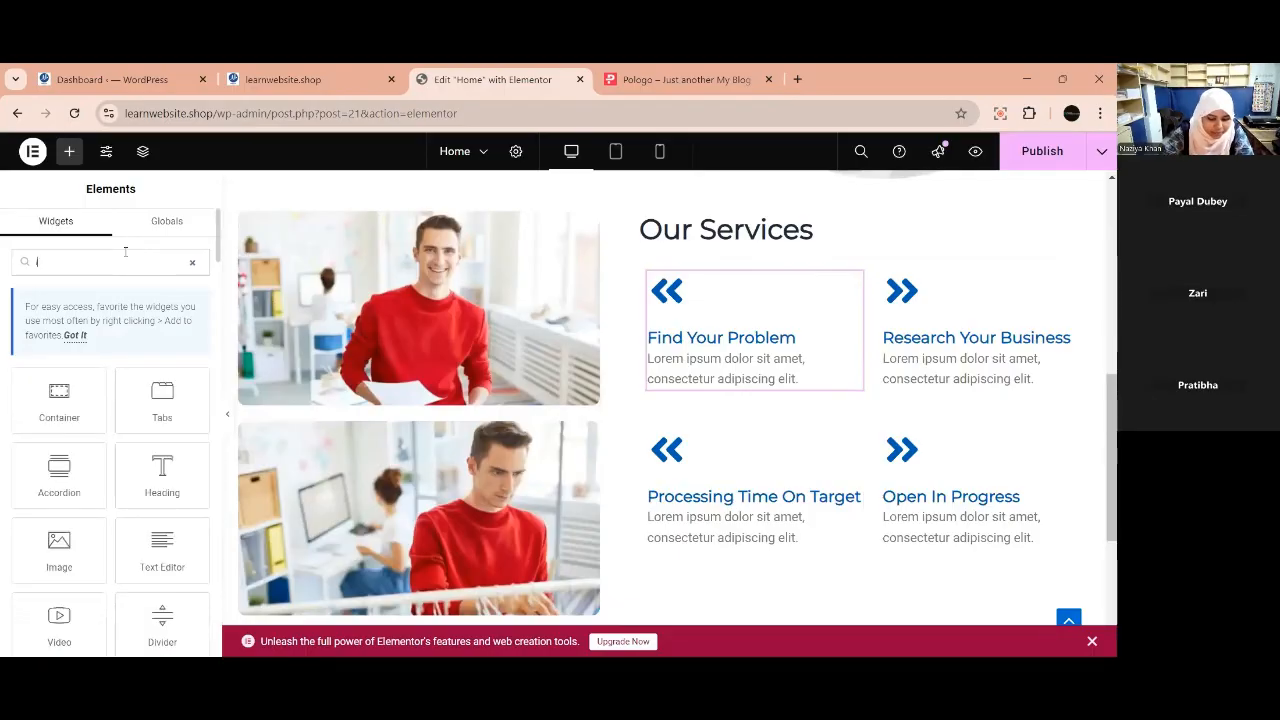
type("con")
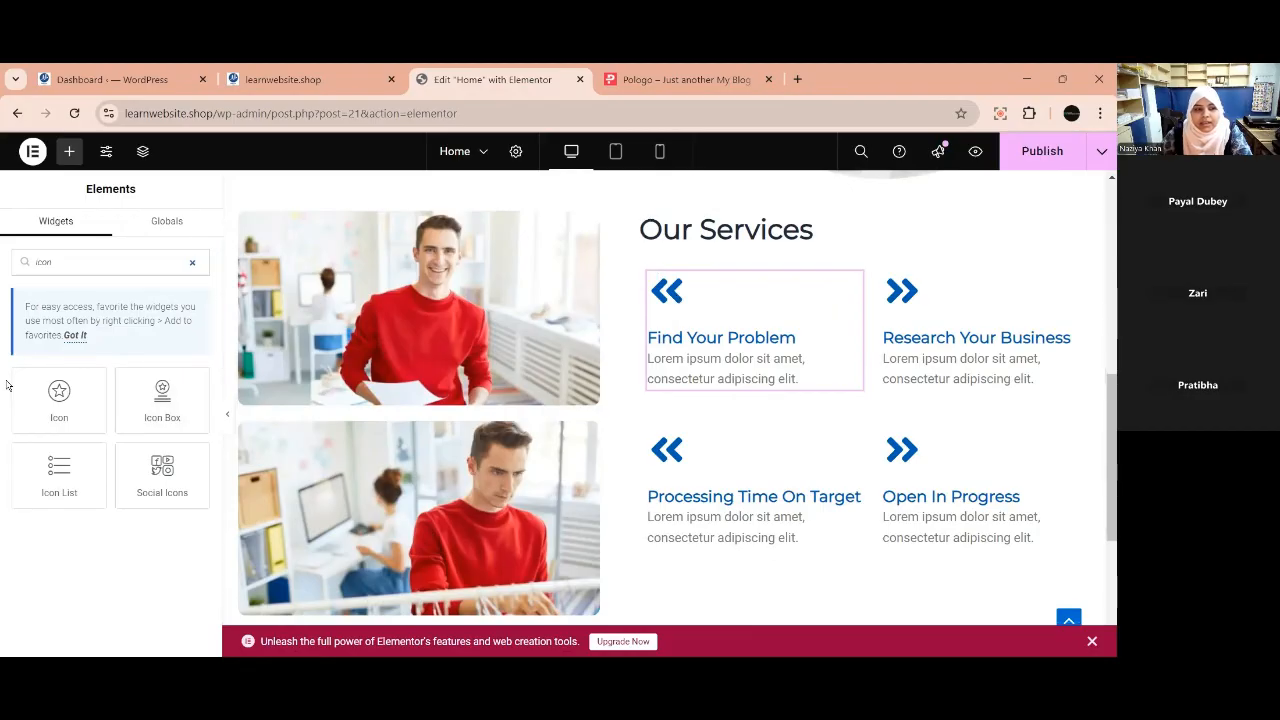
Review the title, description and link settings of the "Find Your Problem" icon box.
left_click(780, 337)
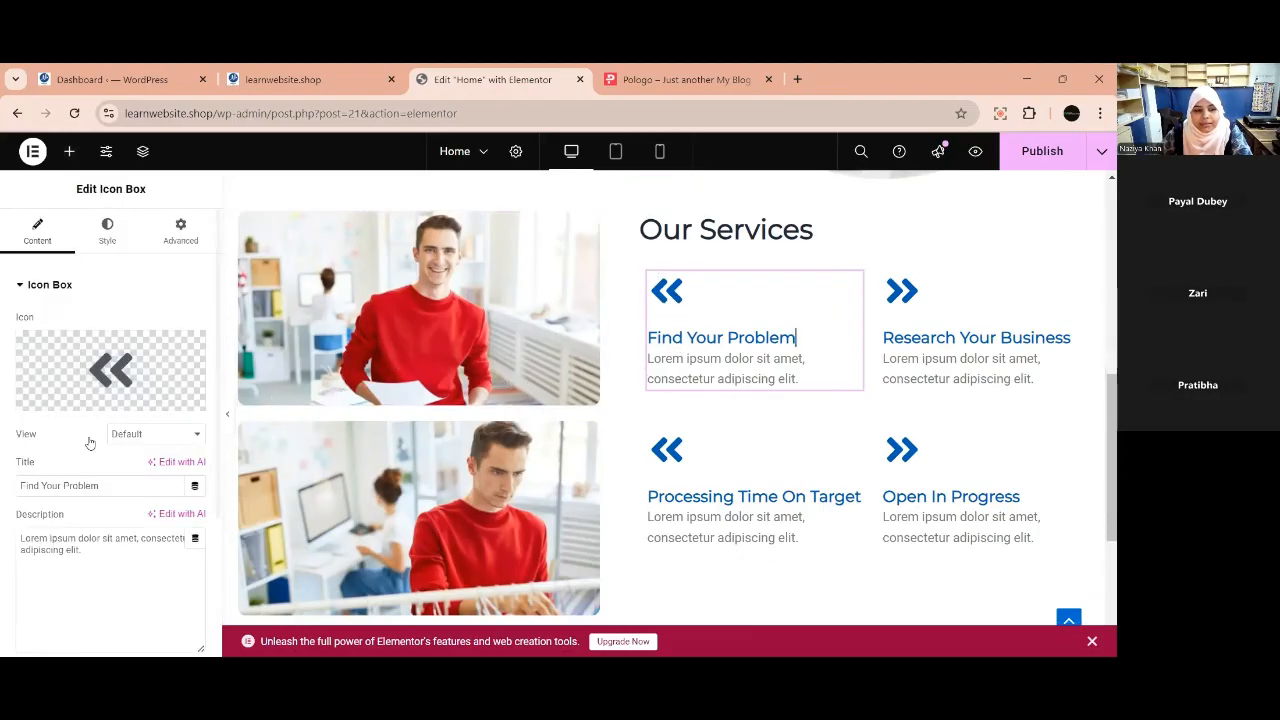
scroll(100, 491, "down", 2)
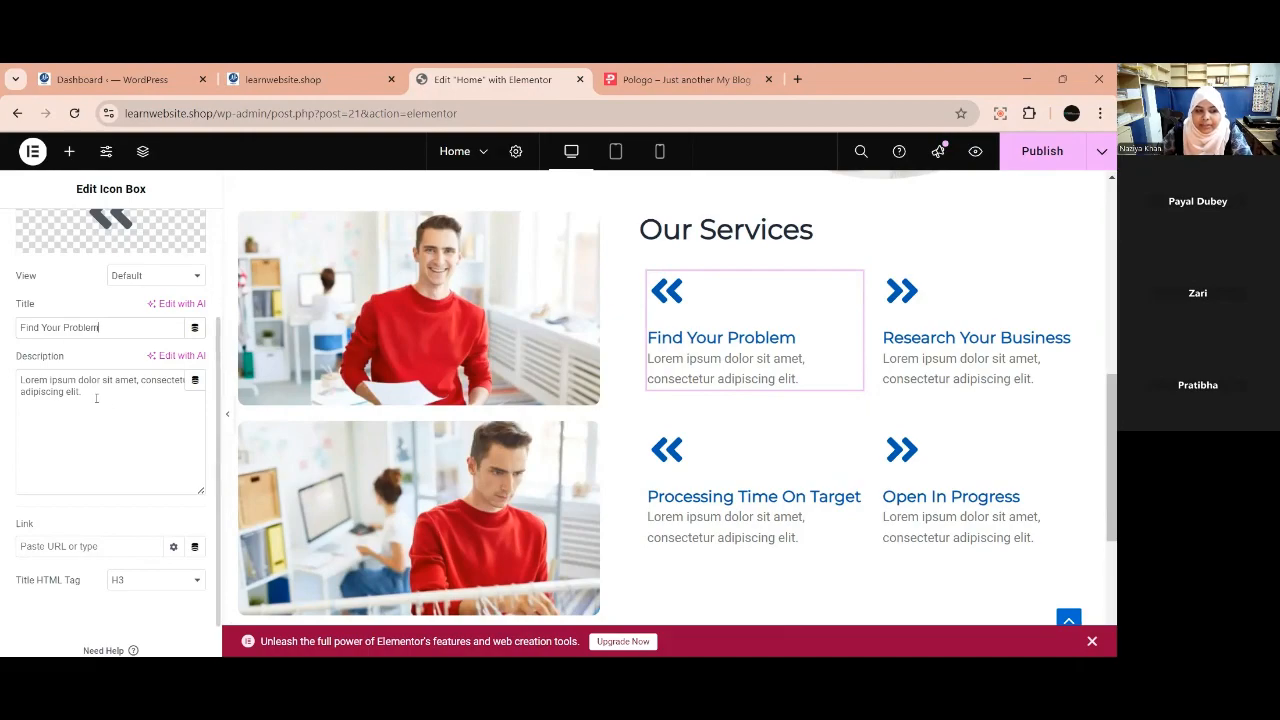
left_click_drag(96, 399, 8, 385)
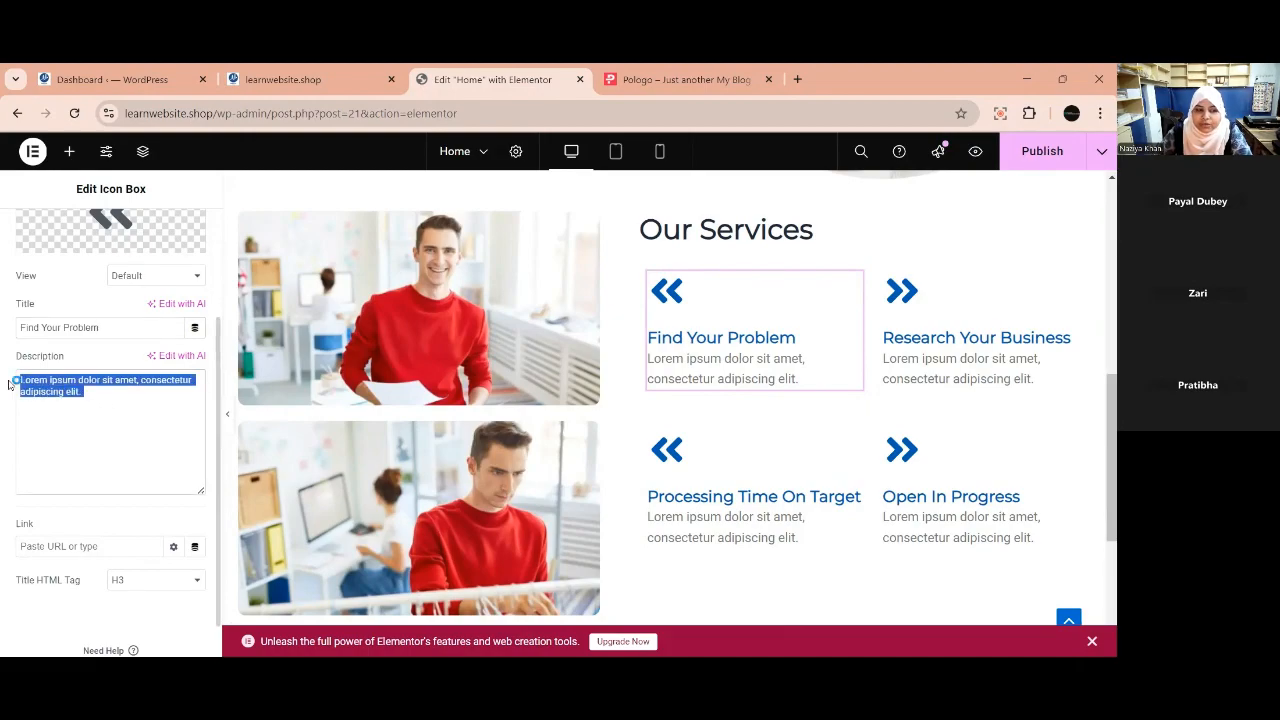
left_click(60, 410)
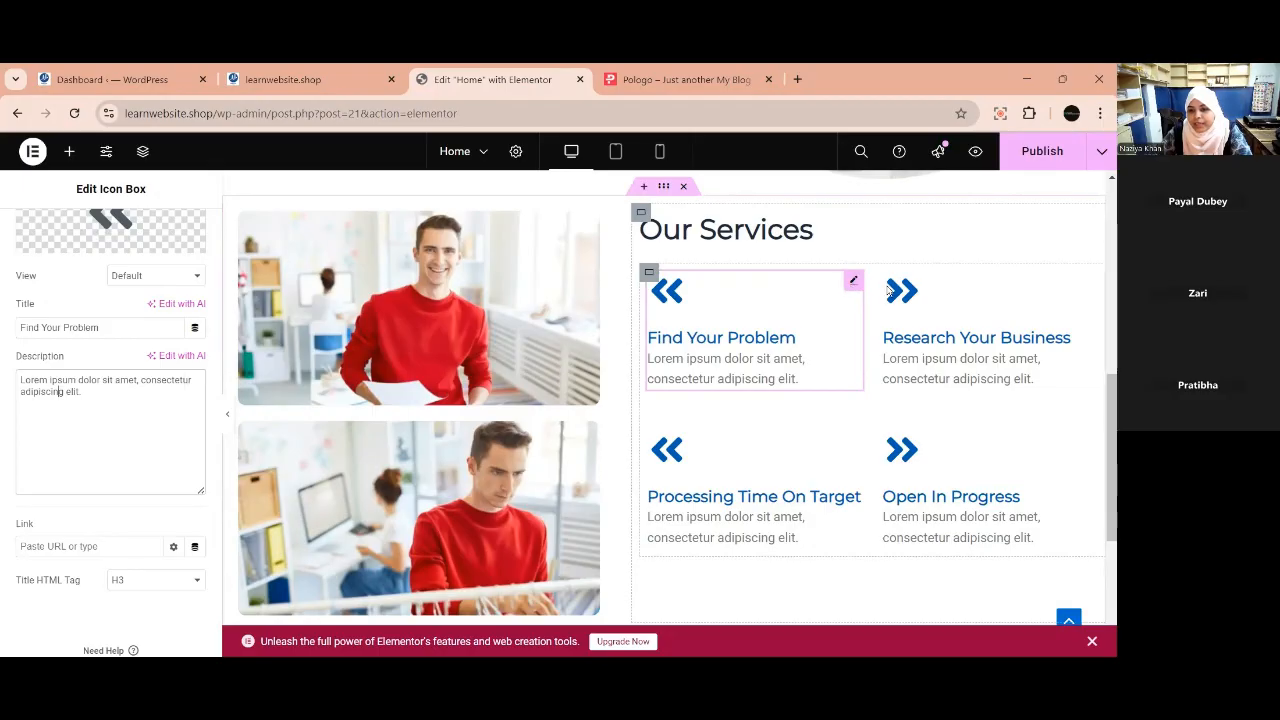
Inspect the duplicate and copy actions for the service icon boxes and open the "Open In Progress" box's content settings.
right_click(853, 287)
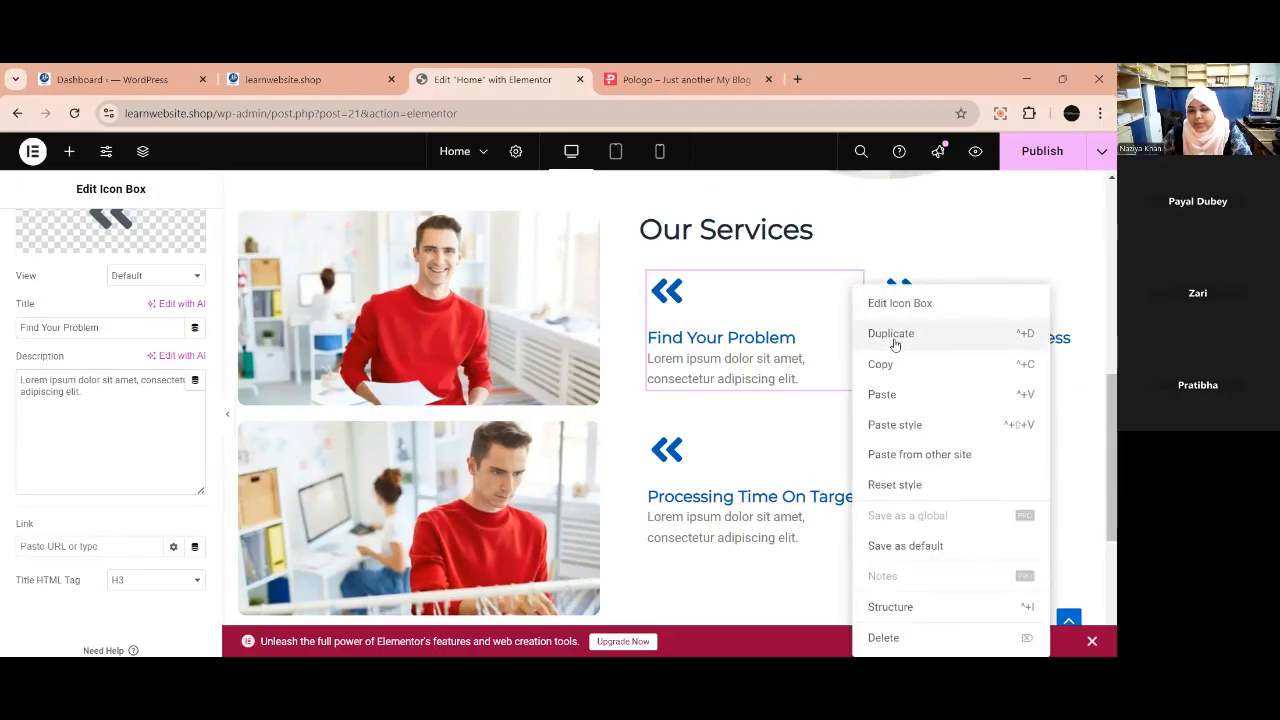
left_click(834, 312)
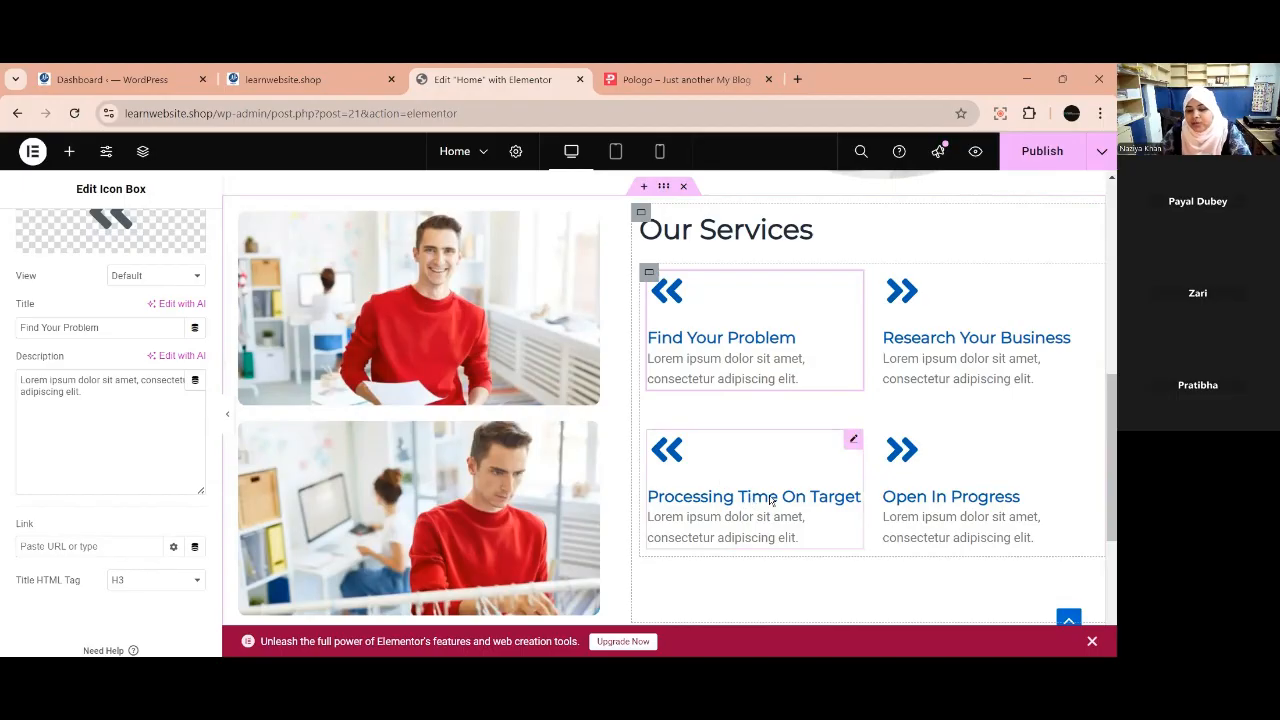
scroll(778, 496, "down", 1)
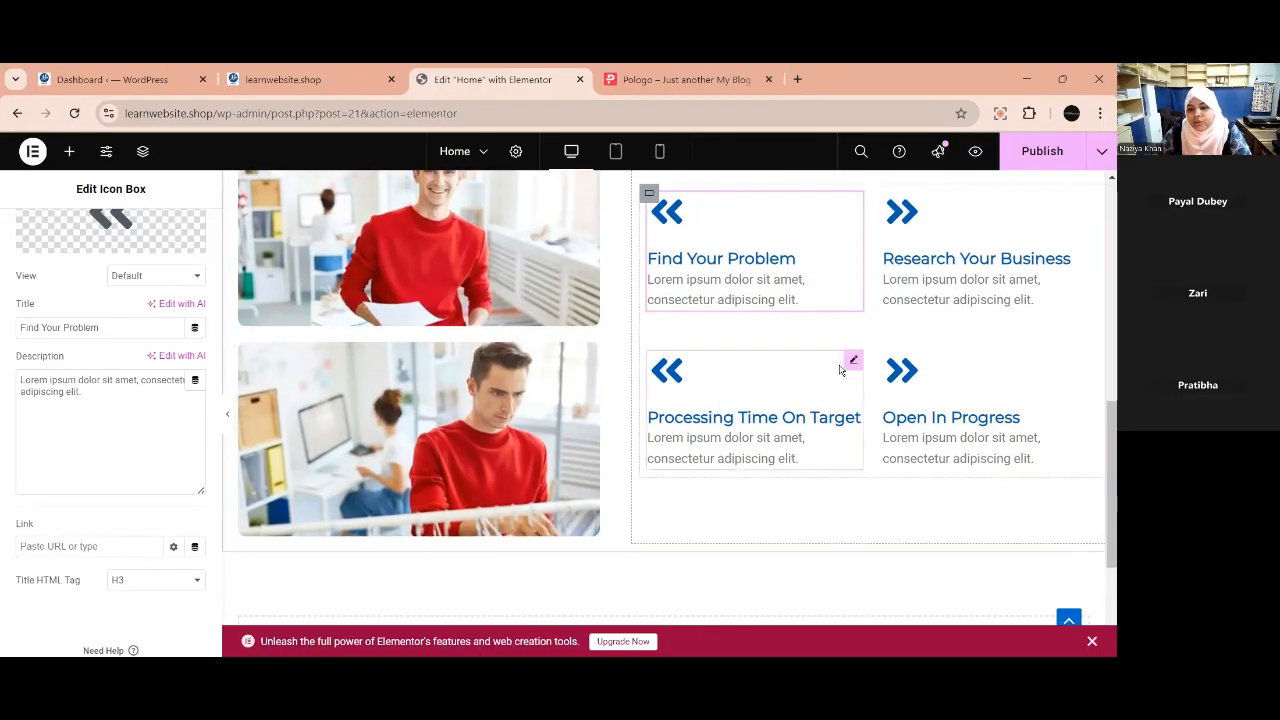
right_click(853, 210)
left_click(865, 286)
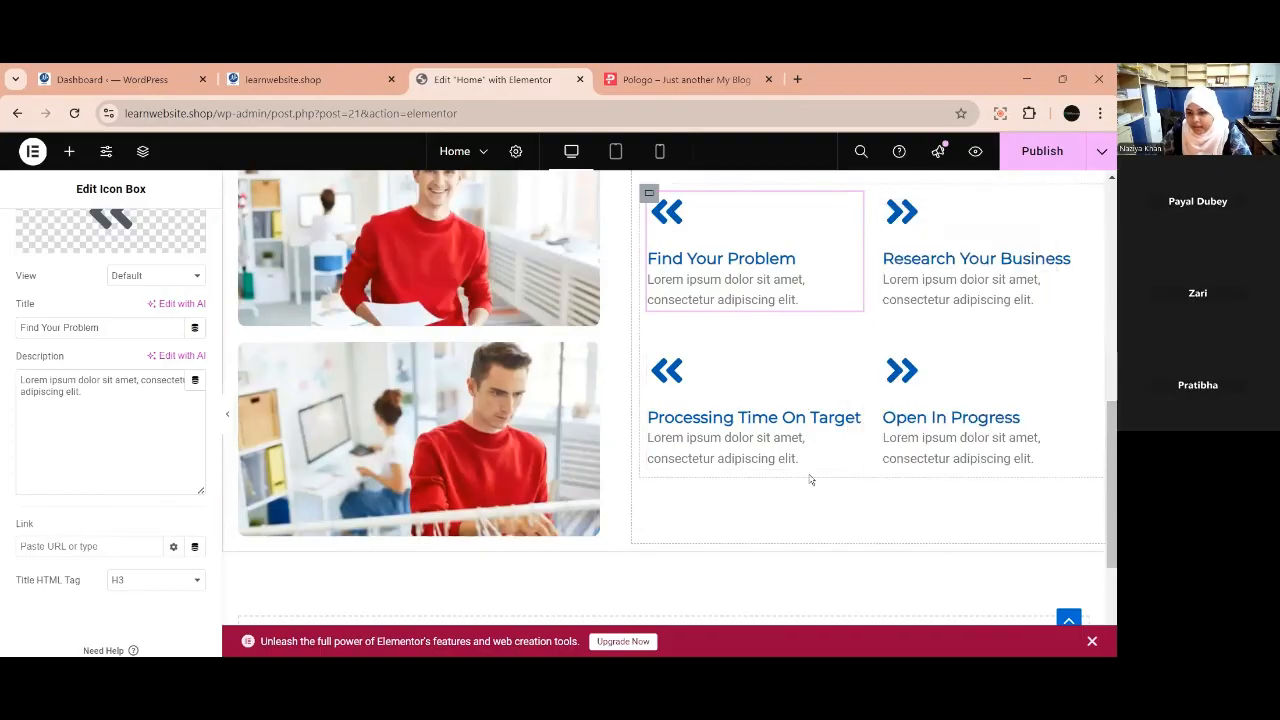
right_click(913, 222)
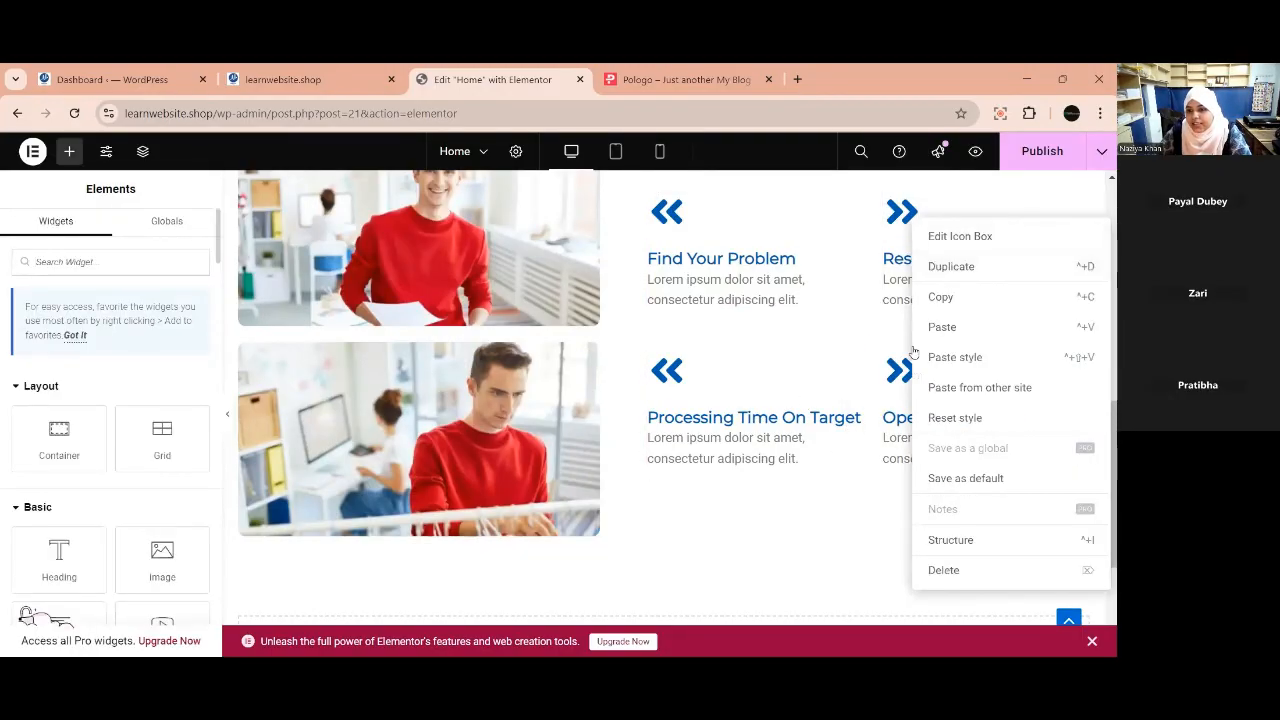
left_click(884, 392)
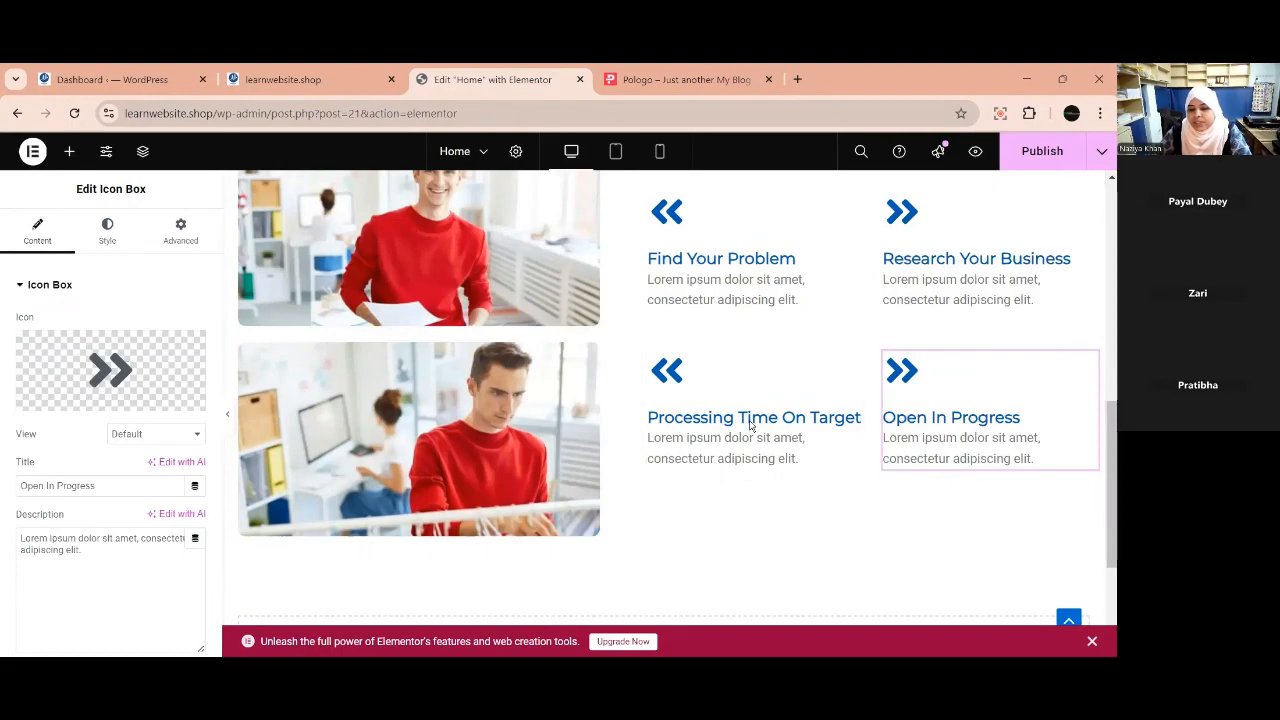
scroll(684, 526, "up", 1)
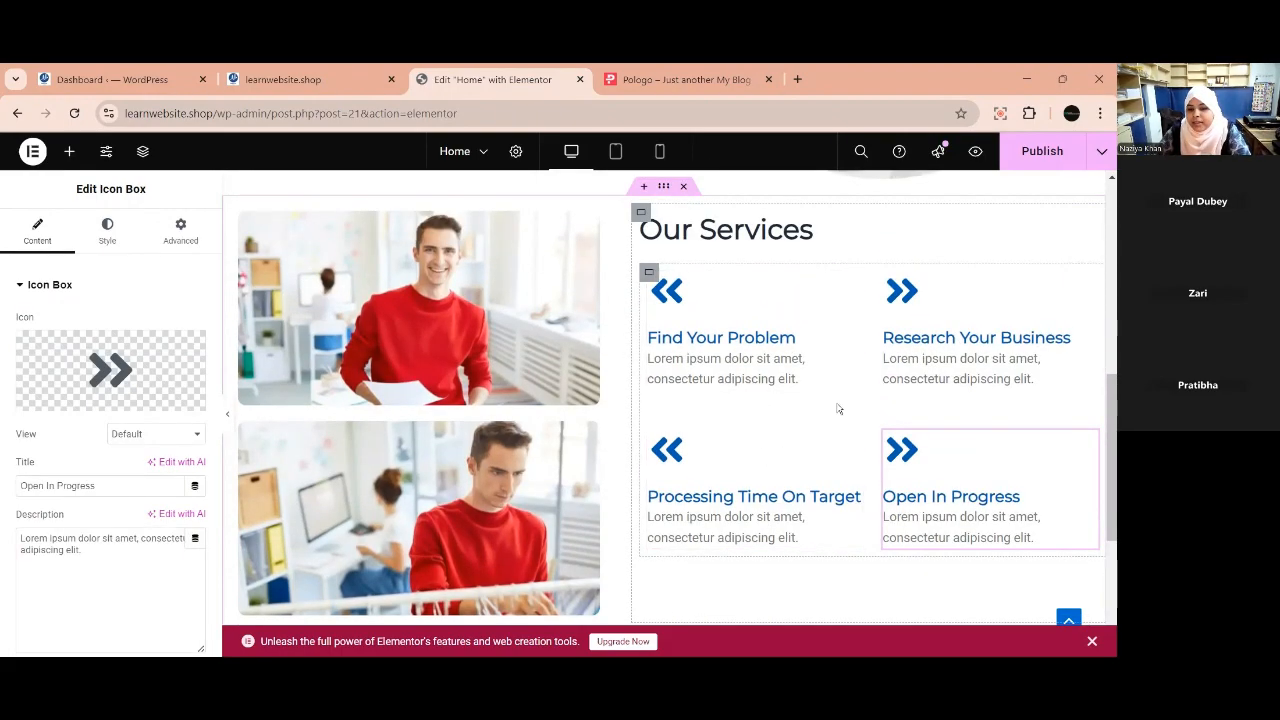
Review the Our Services container's spacing and the icon box grid's column, row and gap settings.
left_click(641, 216)
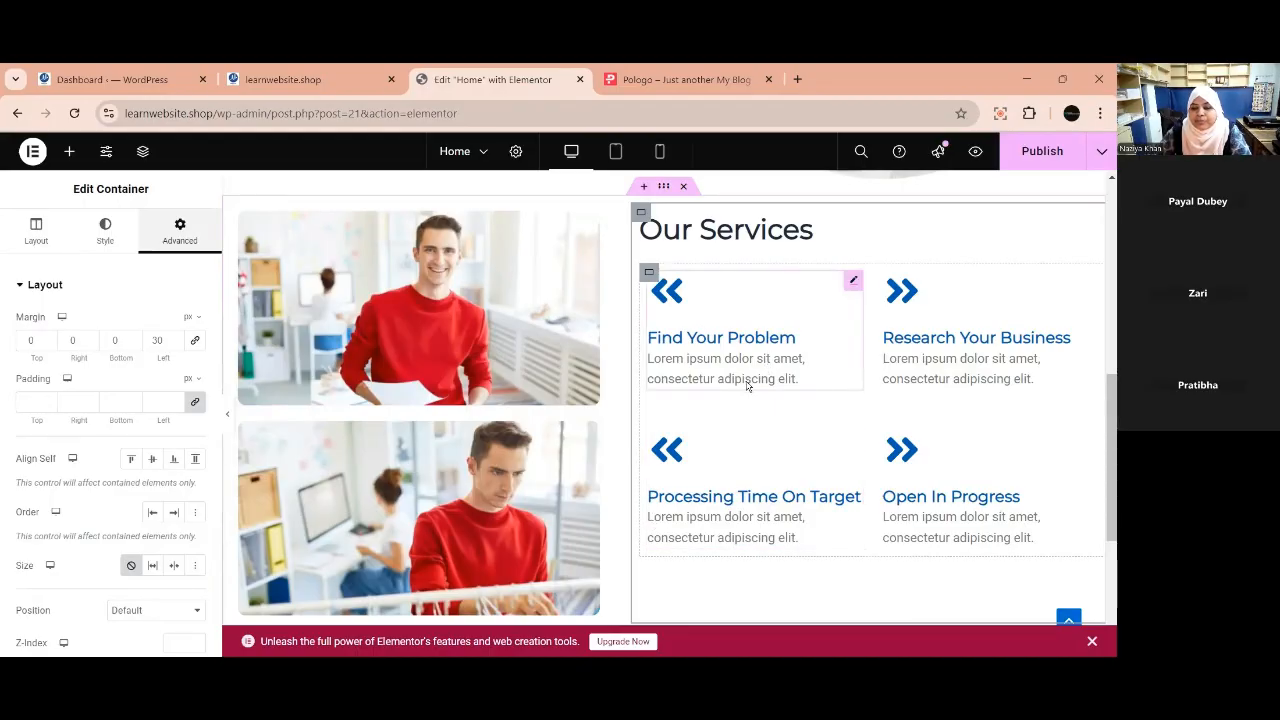
left_click(649, 272)
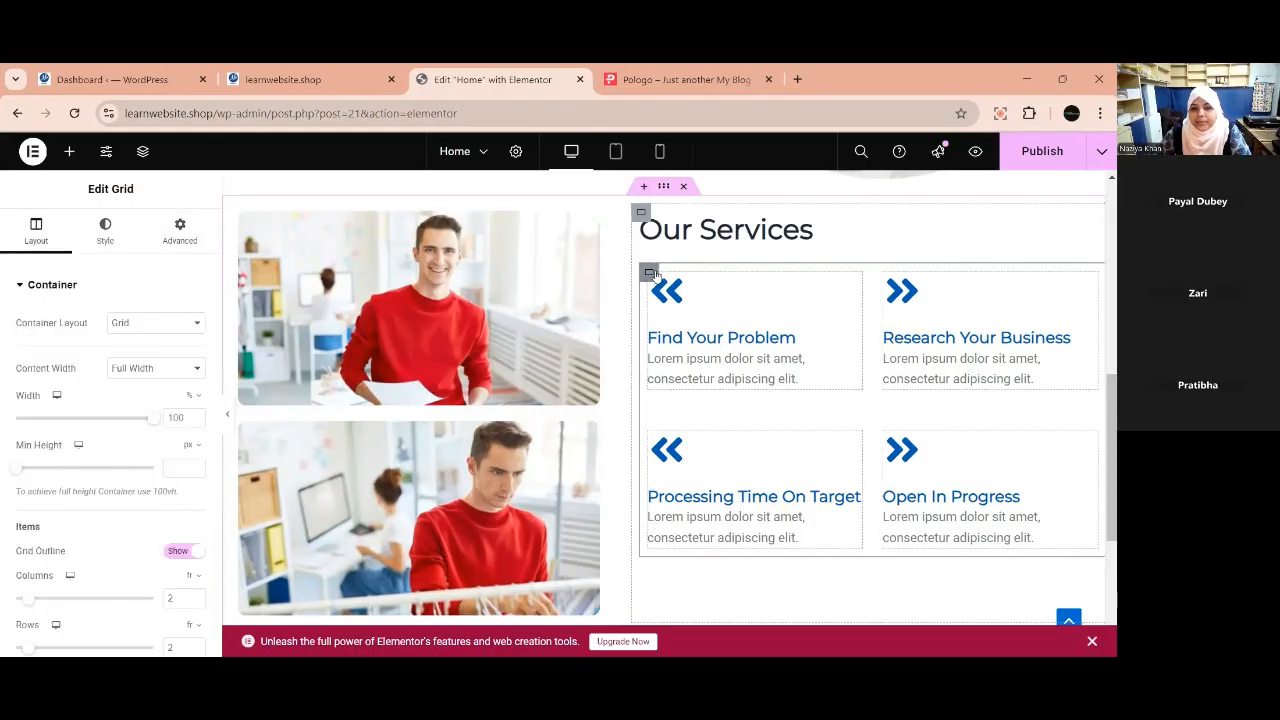
scroll(153, 480, "down", 1)
scroll(153, 482, "down", 3)
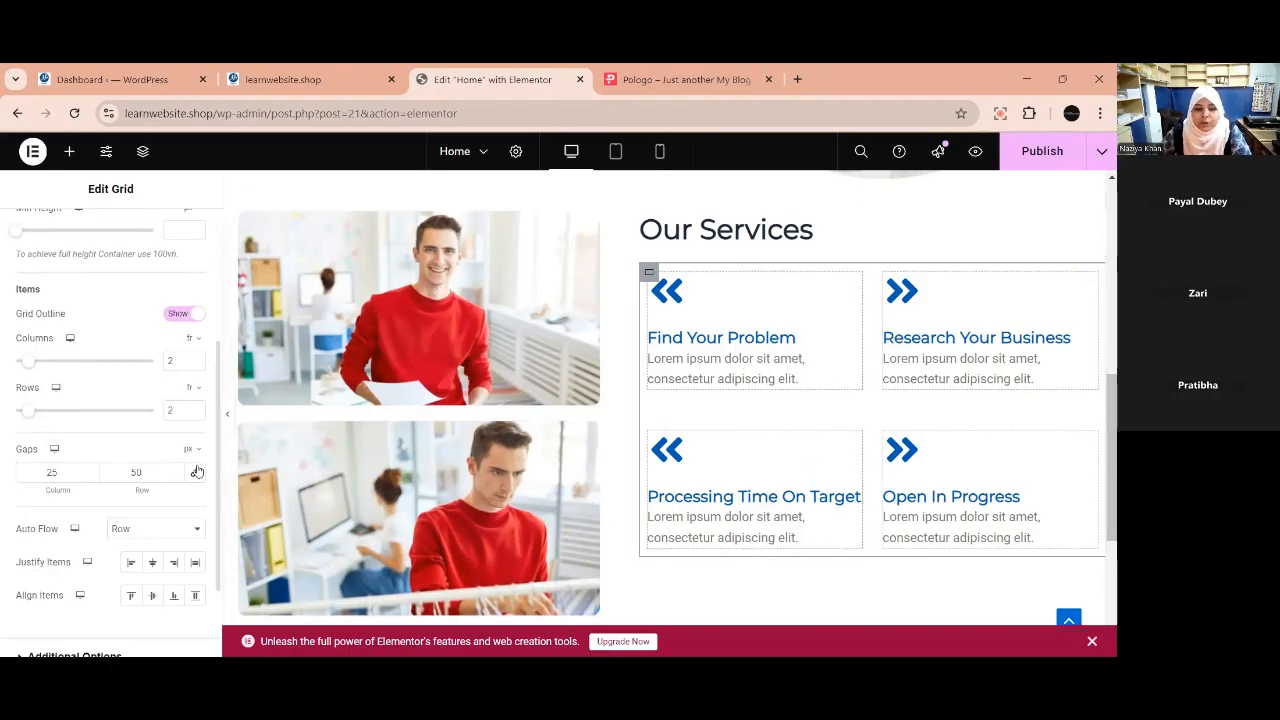
scroll(942, 590, "down", 2)
scroll(938, 594, "down", 3)
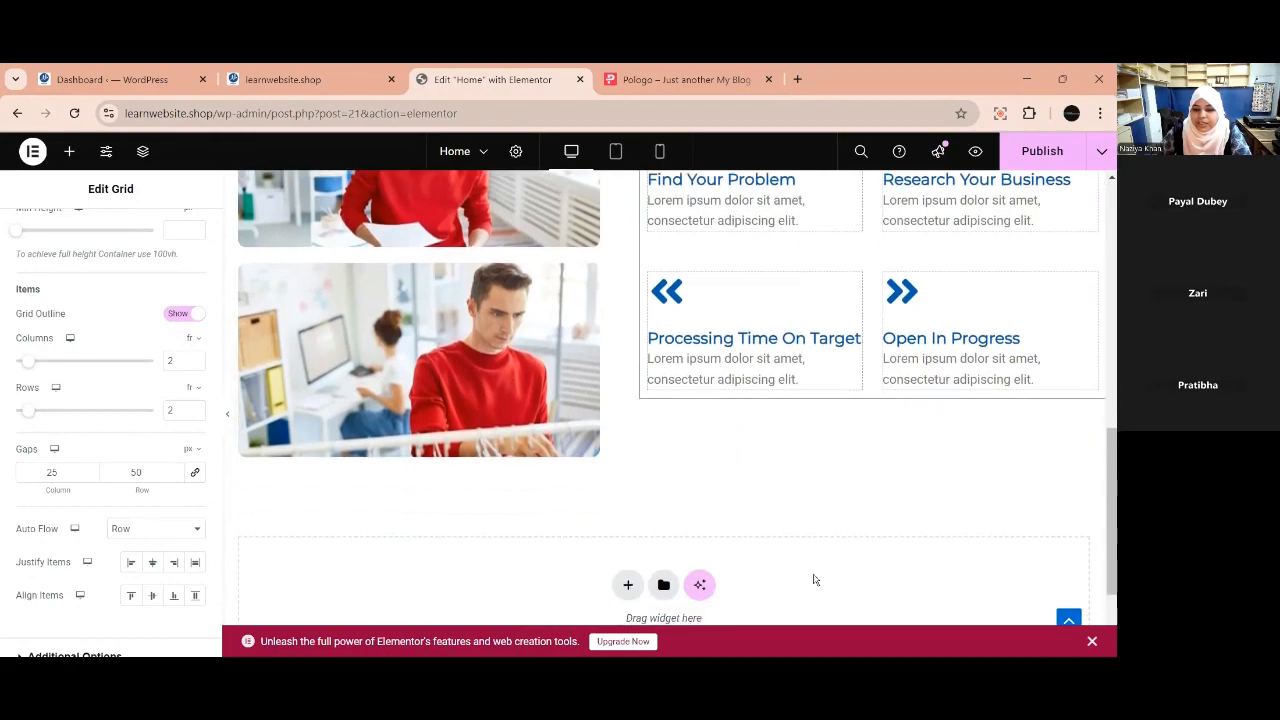
scroll(800, 560, "up", 3)
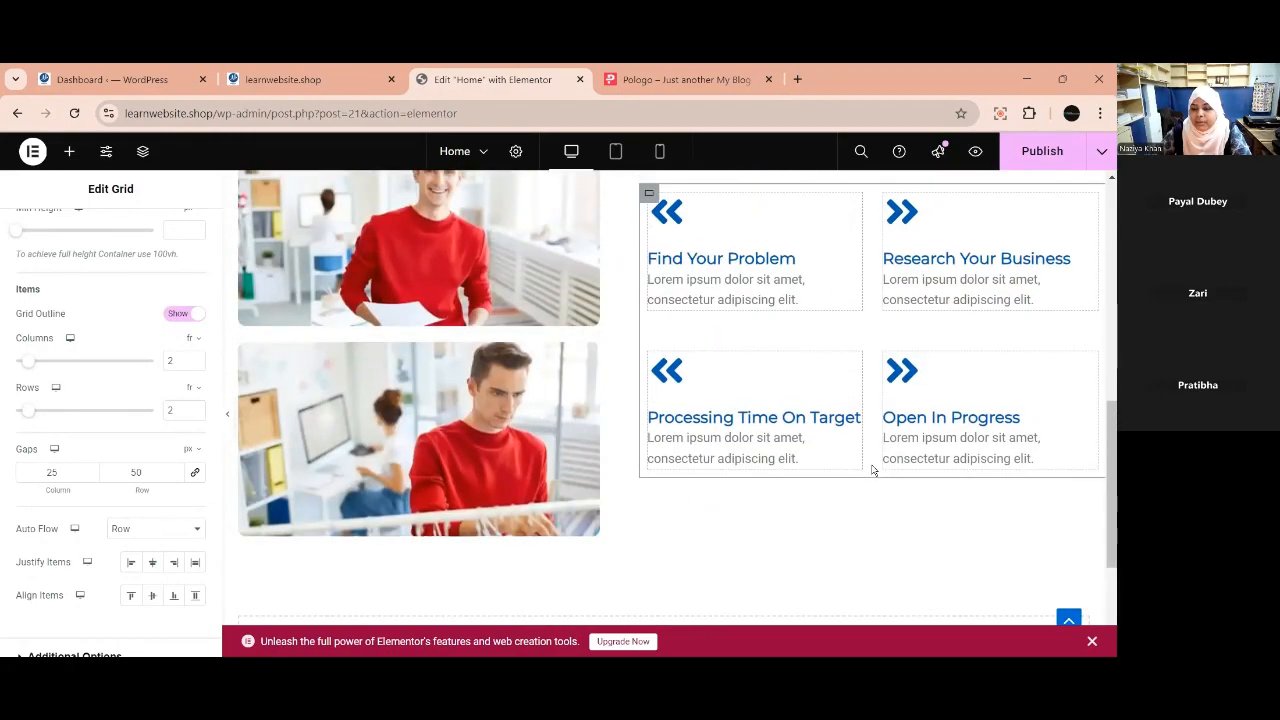
Save the home page and check the Our Services section on the learnwebsite.shop live page.
key("ctrl+s")
left_click(300, 79)
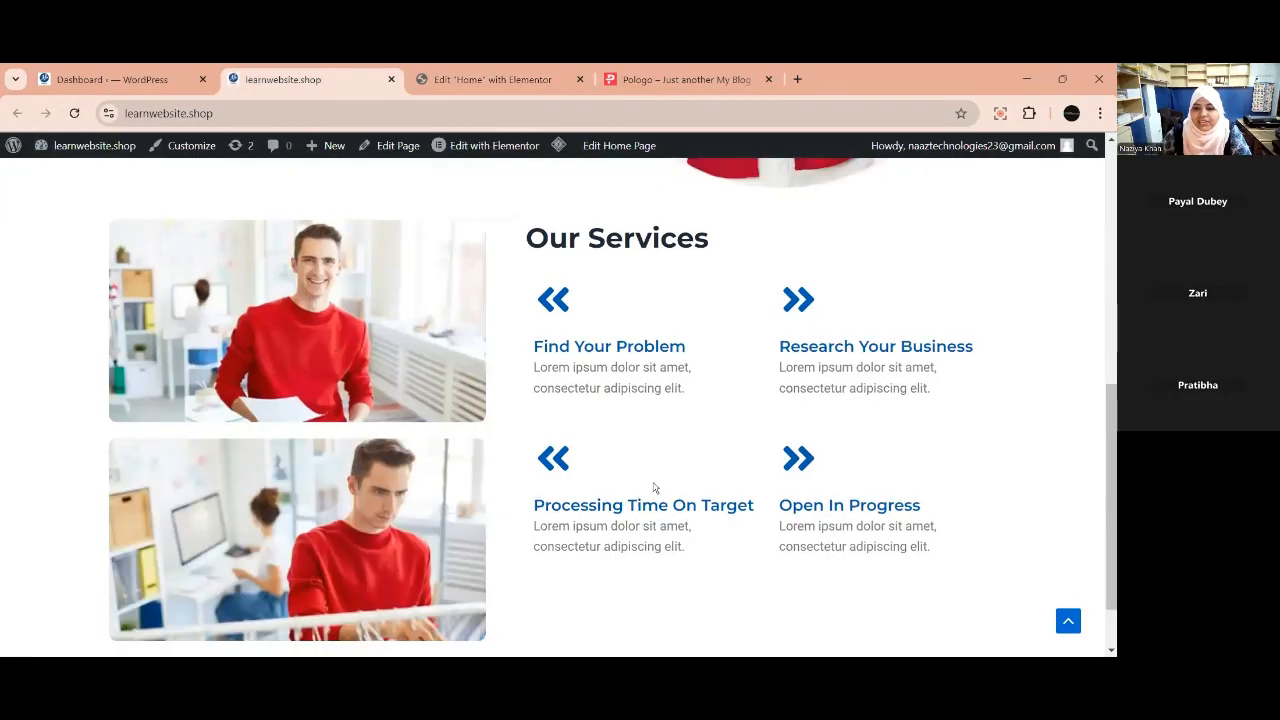
scroll(711, 563, "down", 1)
Examine the "Our Products Are Ready To Help Your Business" section of the Pologo reference site.
scroll(704, 593, "up", 3)
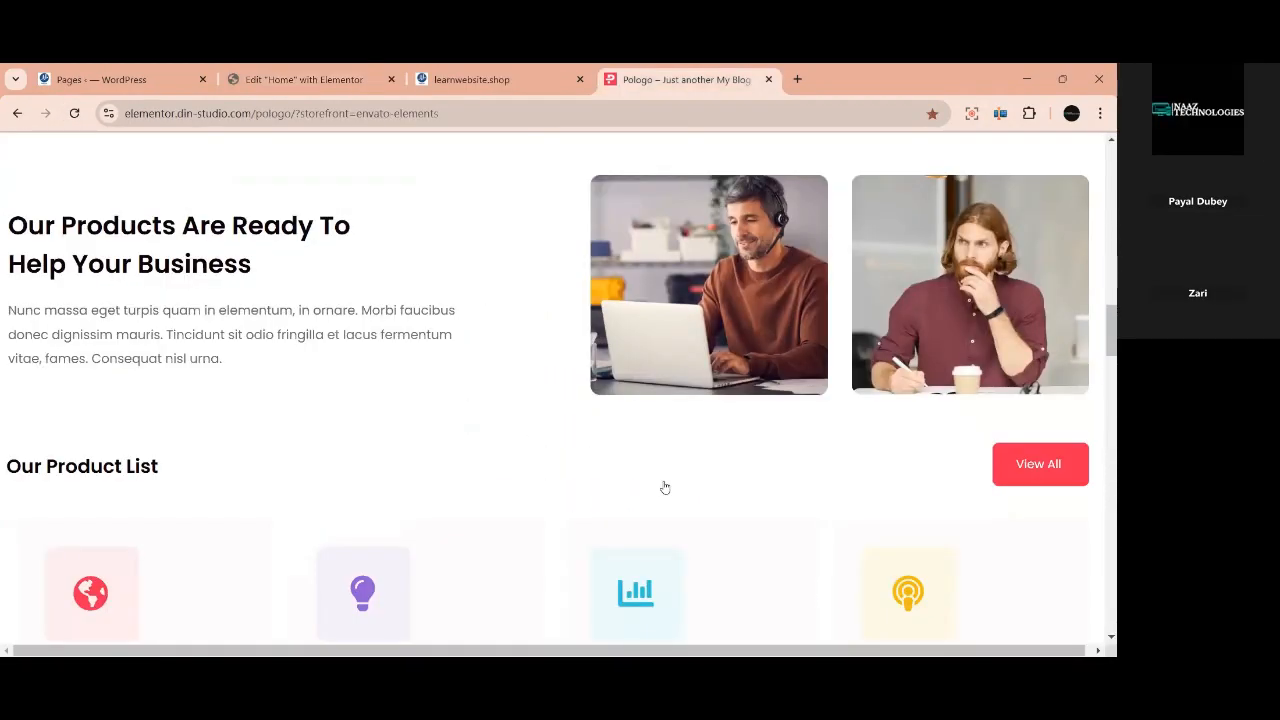
scroll(665, 487, "up", 3)
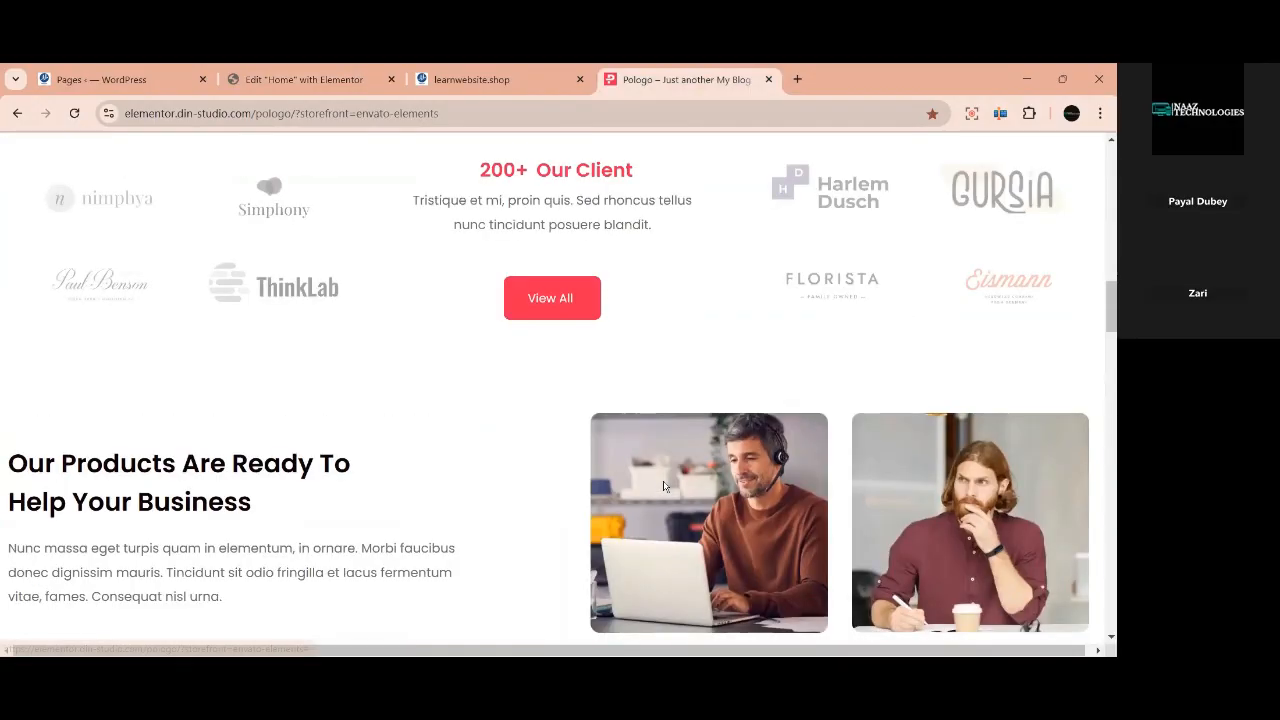
scroll(719, 475, "down", 1)
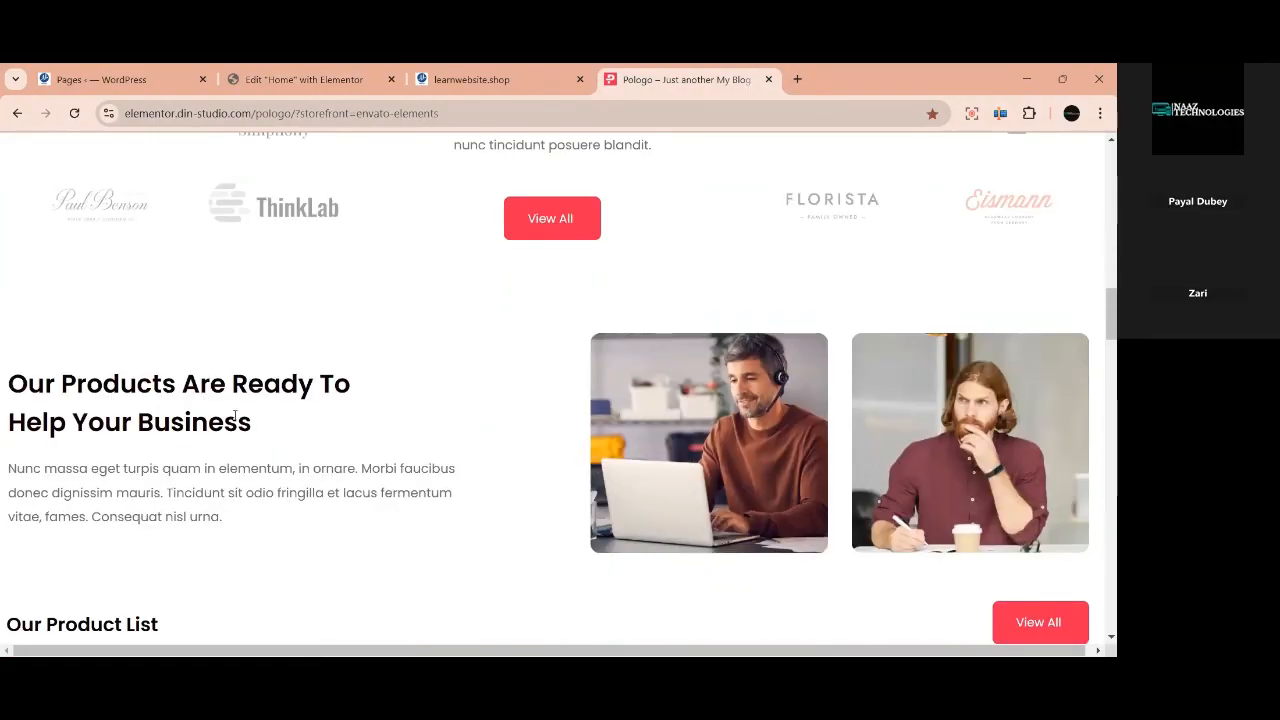
left_click(303, 79)
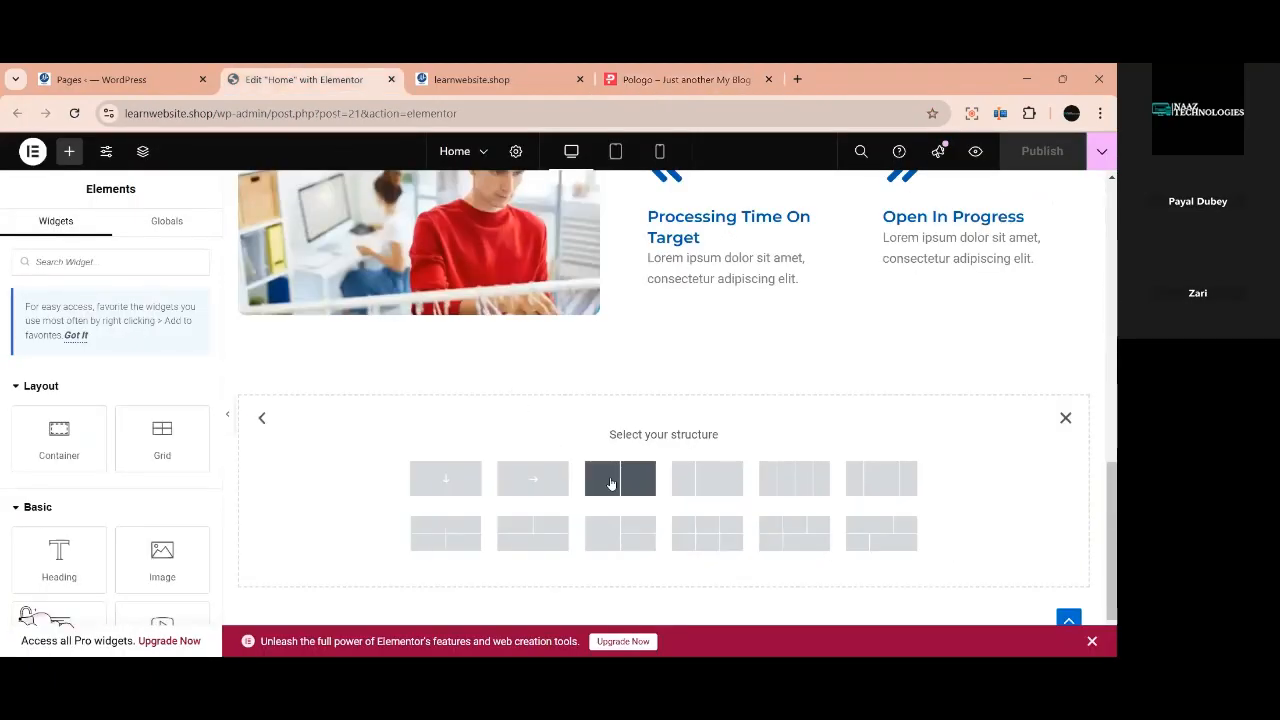
scroll(610, 483, "down", 1)
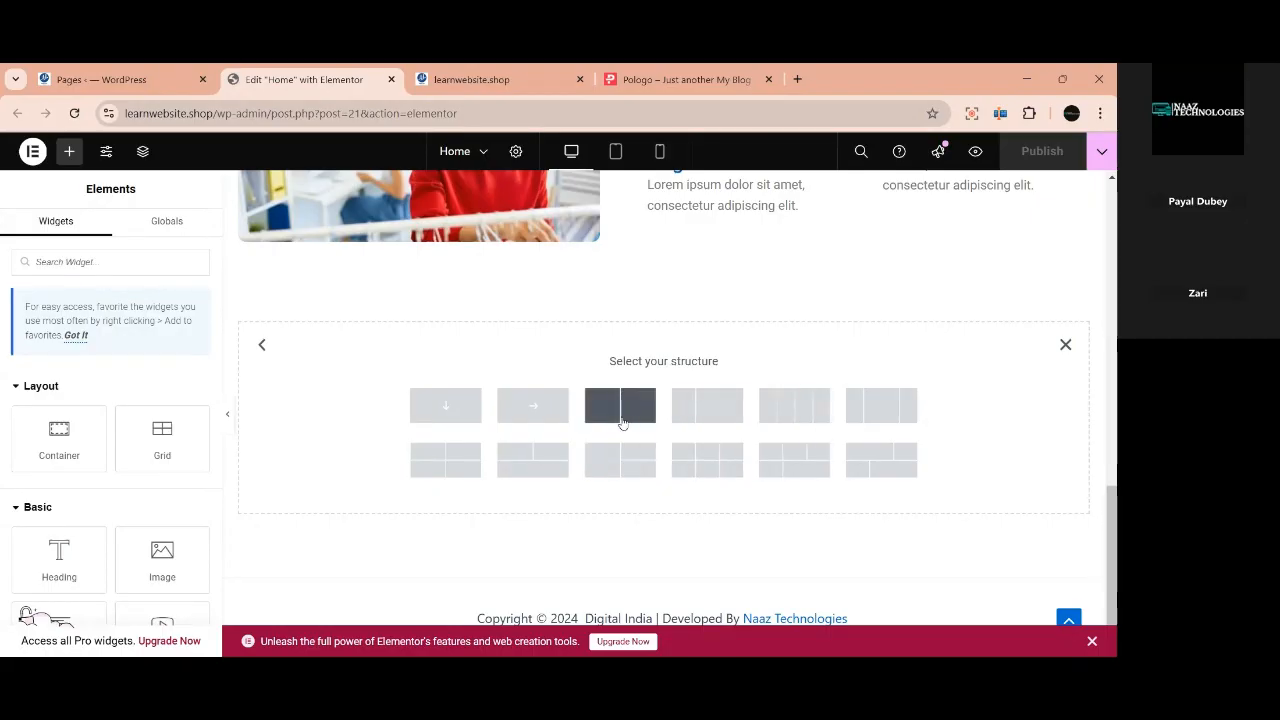
left_click(542, 418)
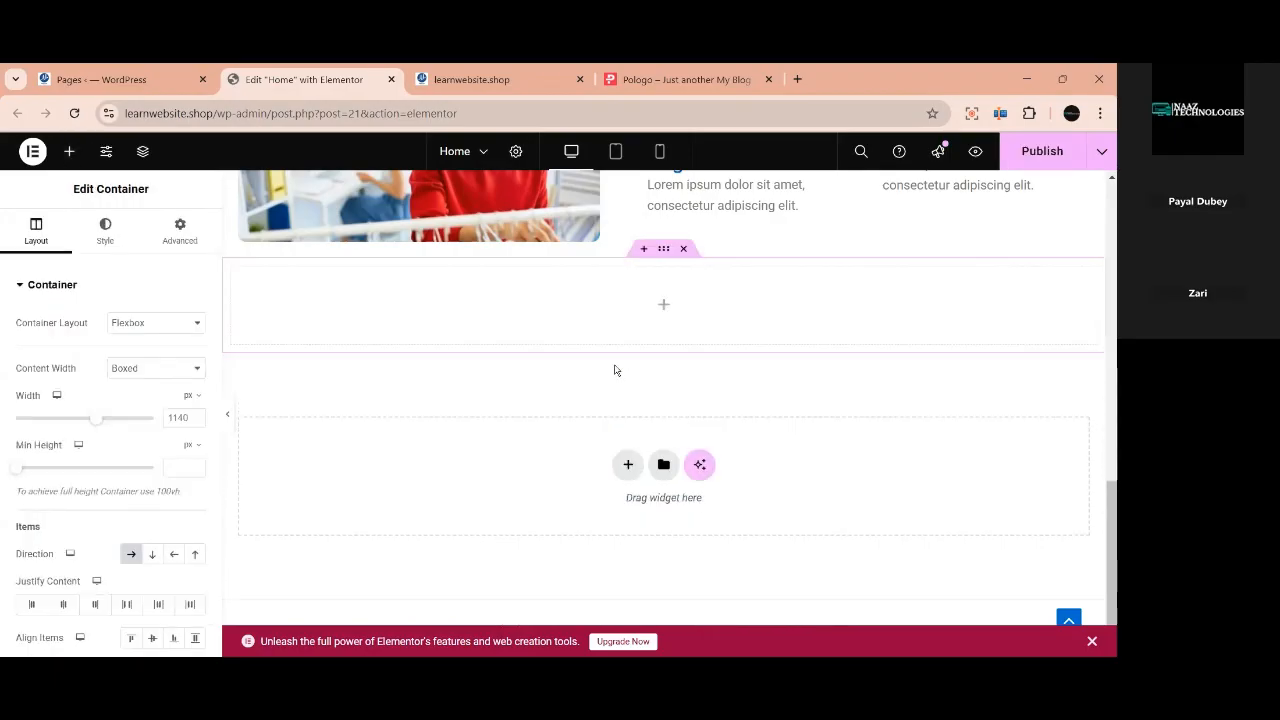
left_click(663, 309)
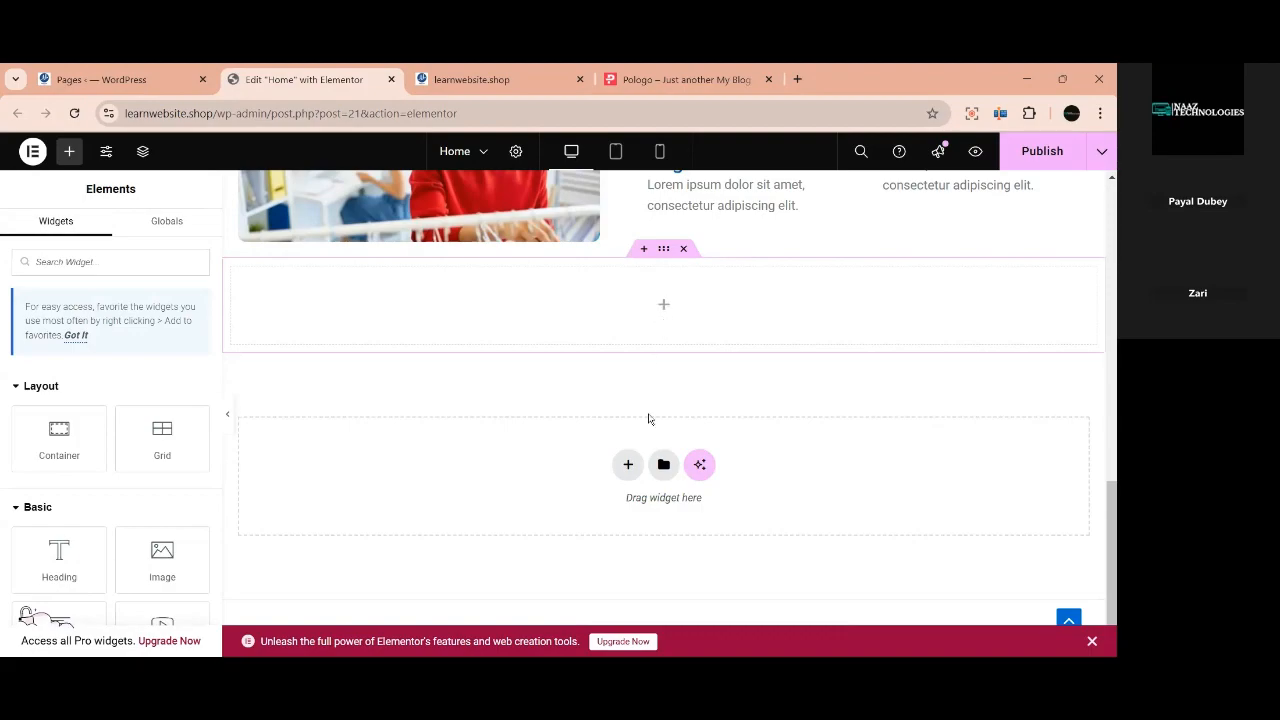
left_click(156, 452)
left_click_drag(157, 450, 418, 302)
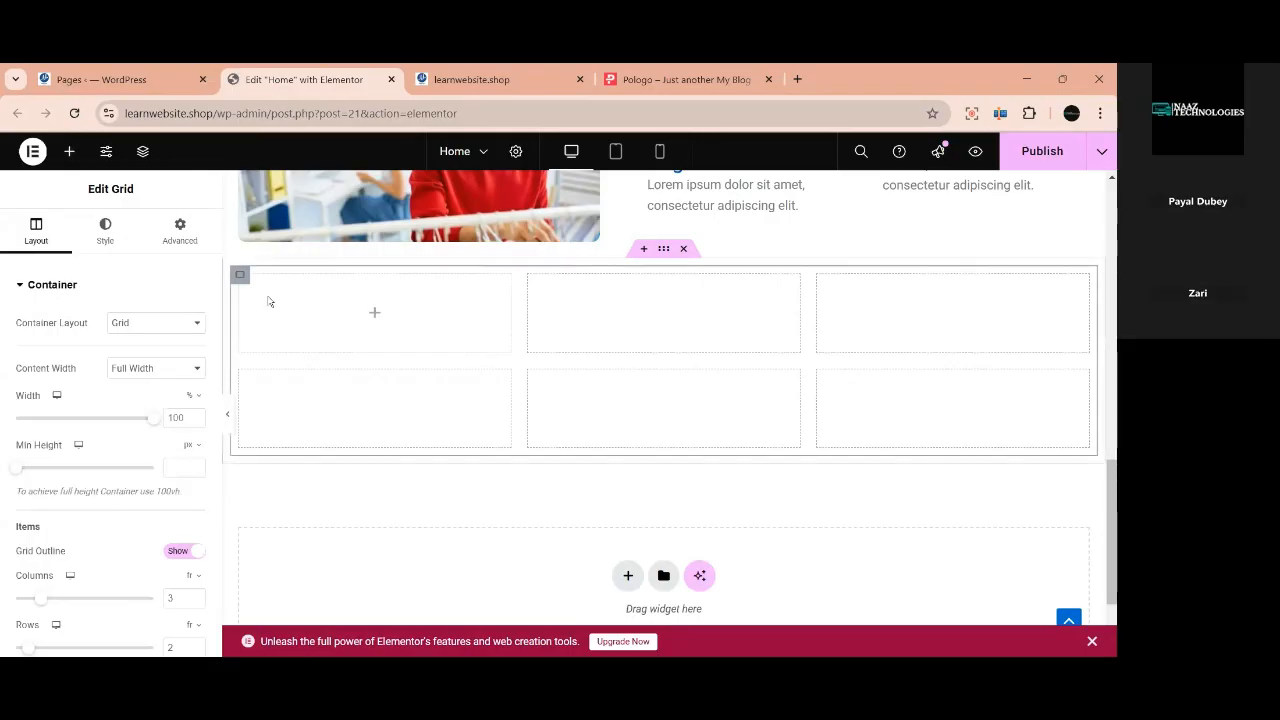
scroll(130, 480, "down", 3)
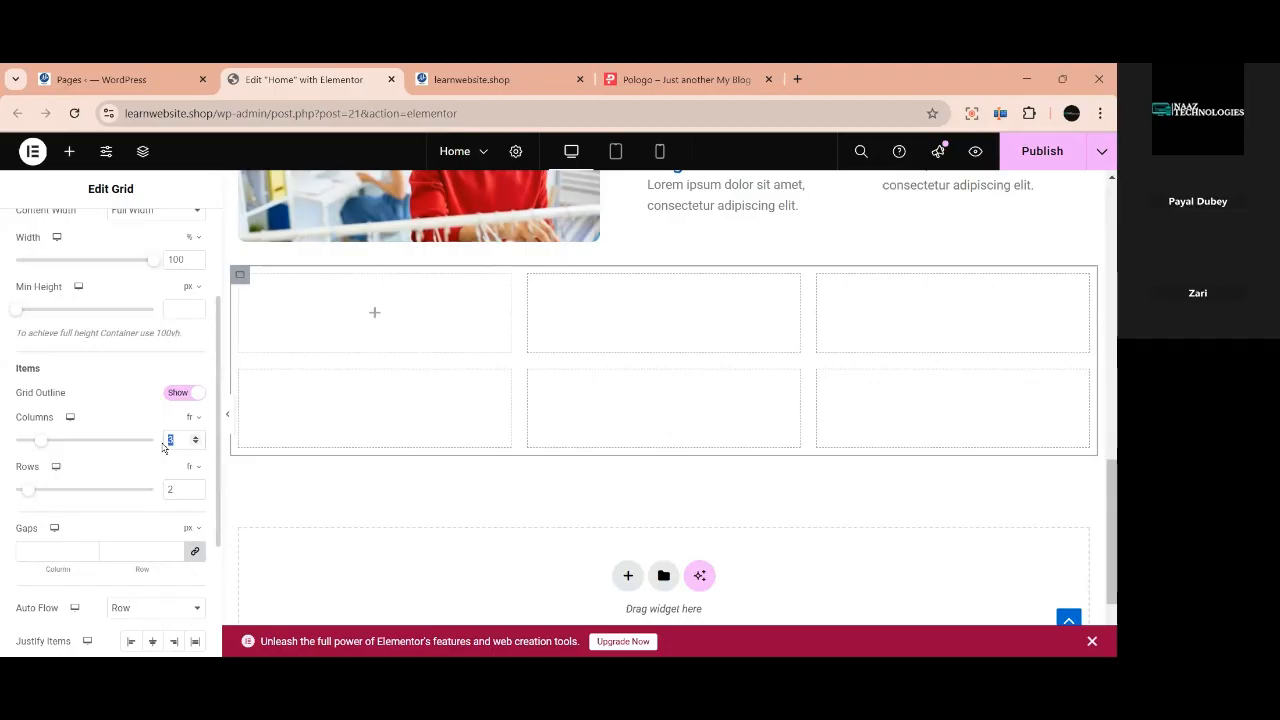
type("2")
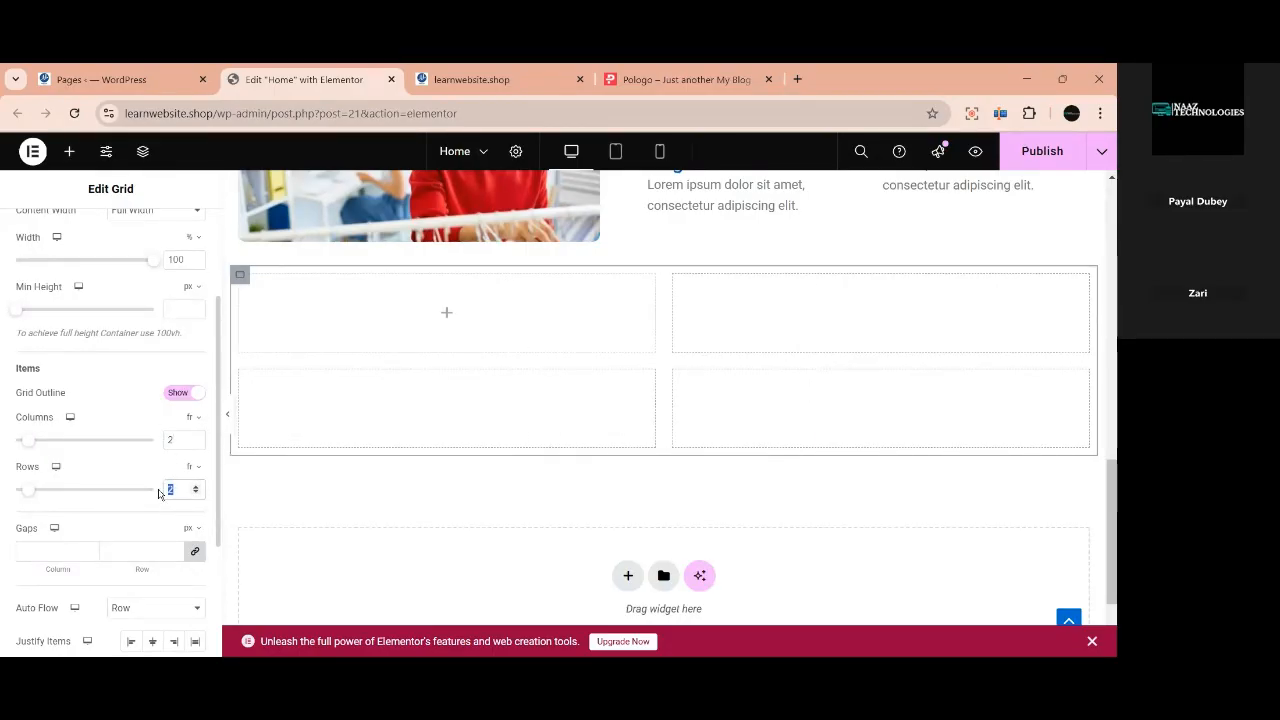
type("1")
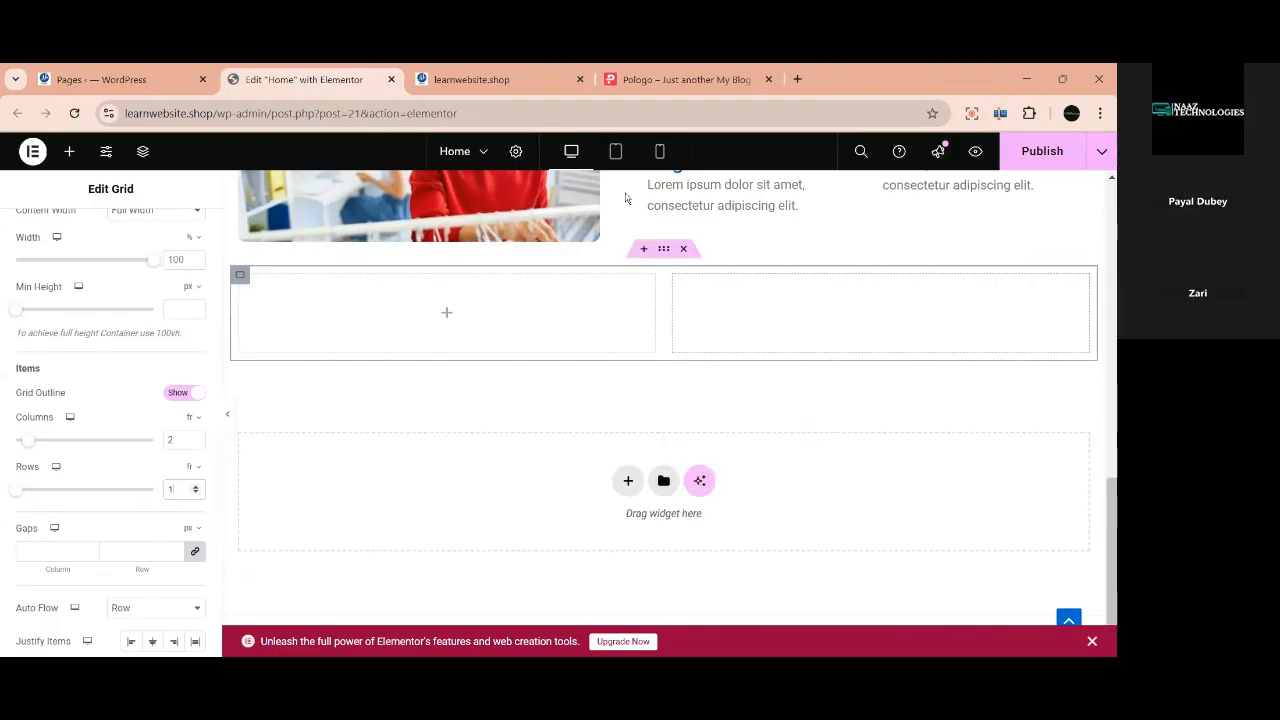
left_click(671, 79)
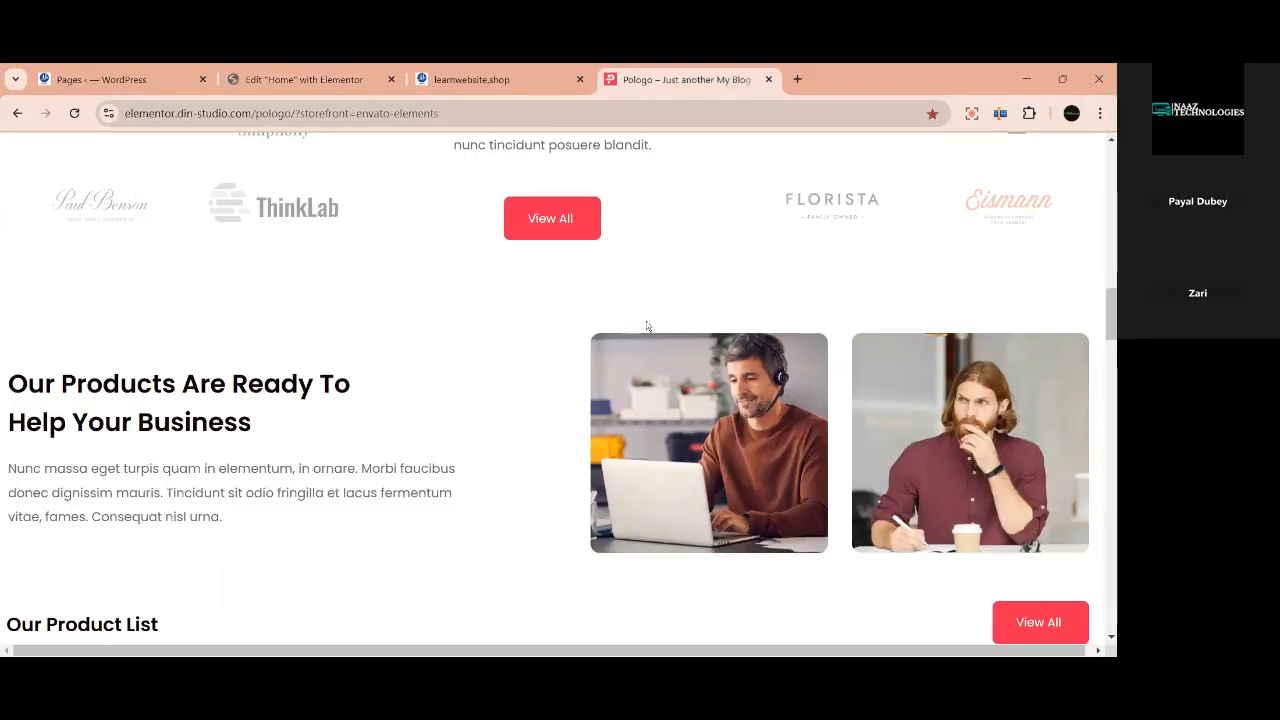
left_click(318, 78)
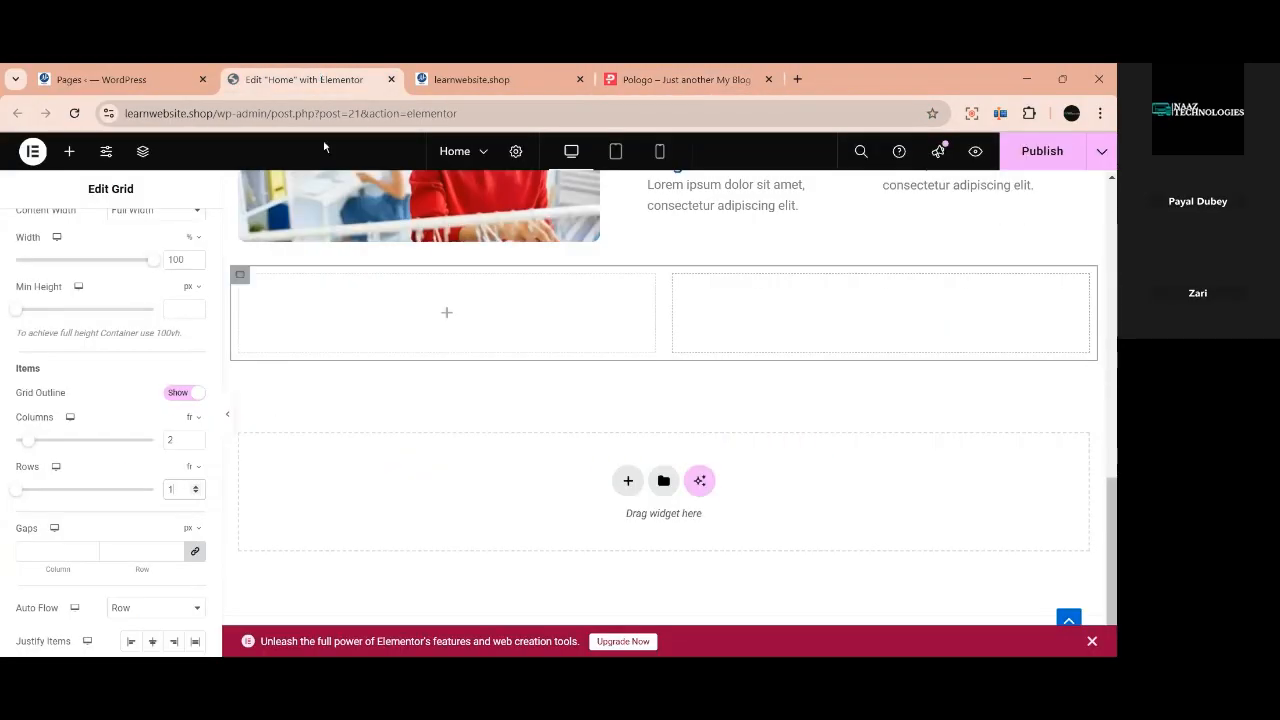
scroll(598, 389, "up", 1)
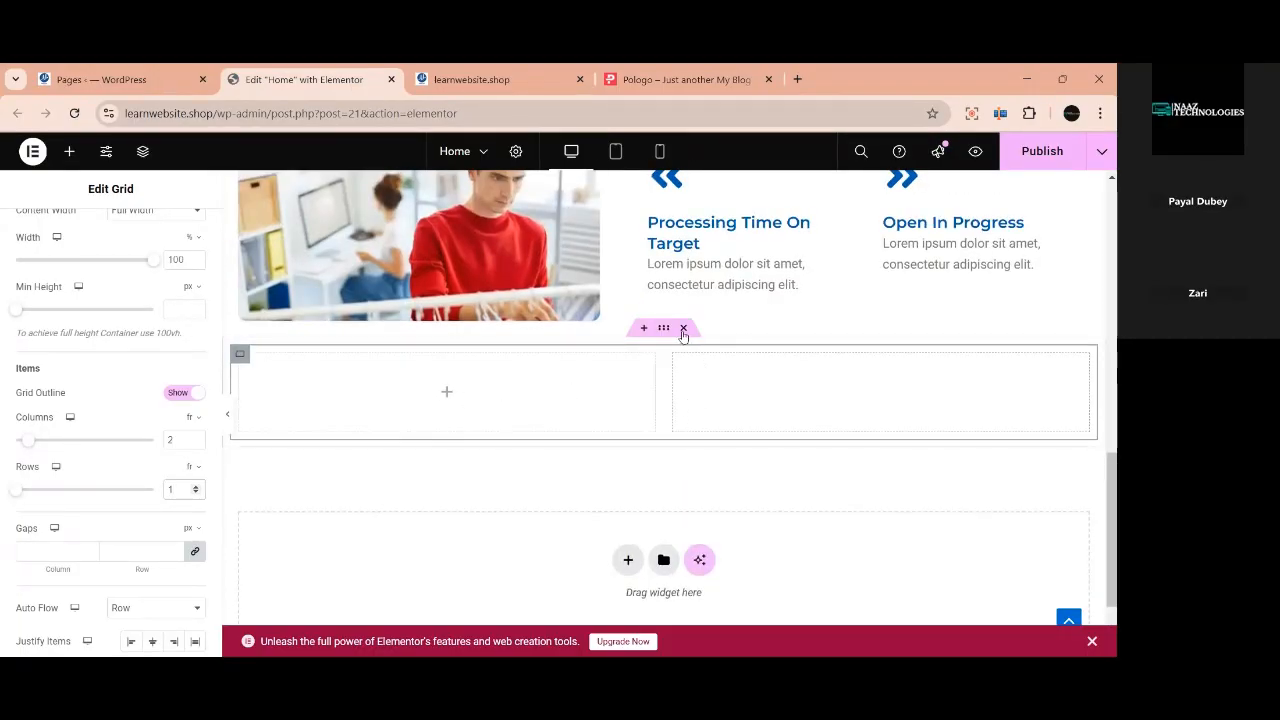
Add a two-column Flexbox container below the Our Services section and place a Grid in its second column.
left_click(628, 455)
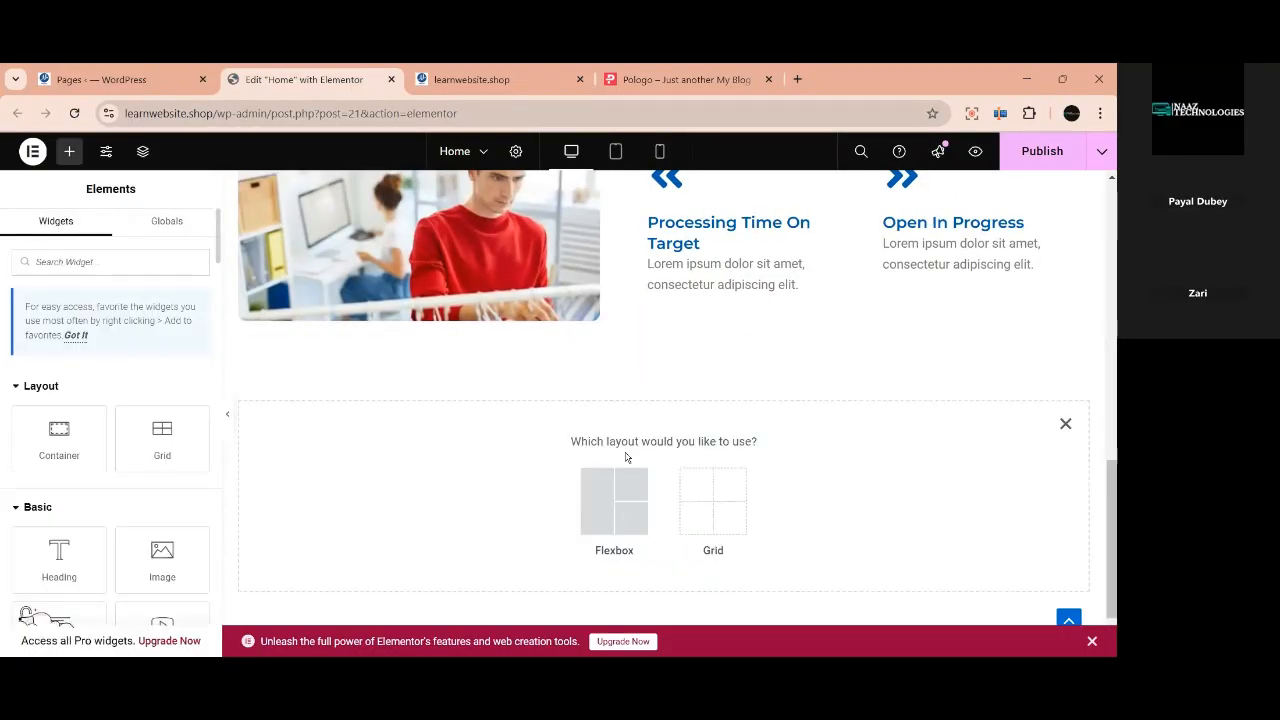
left_click(639, 493)
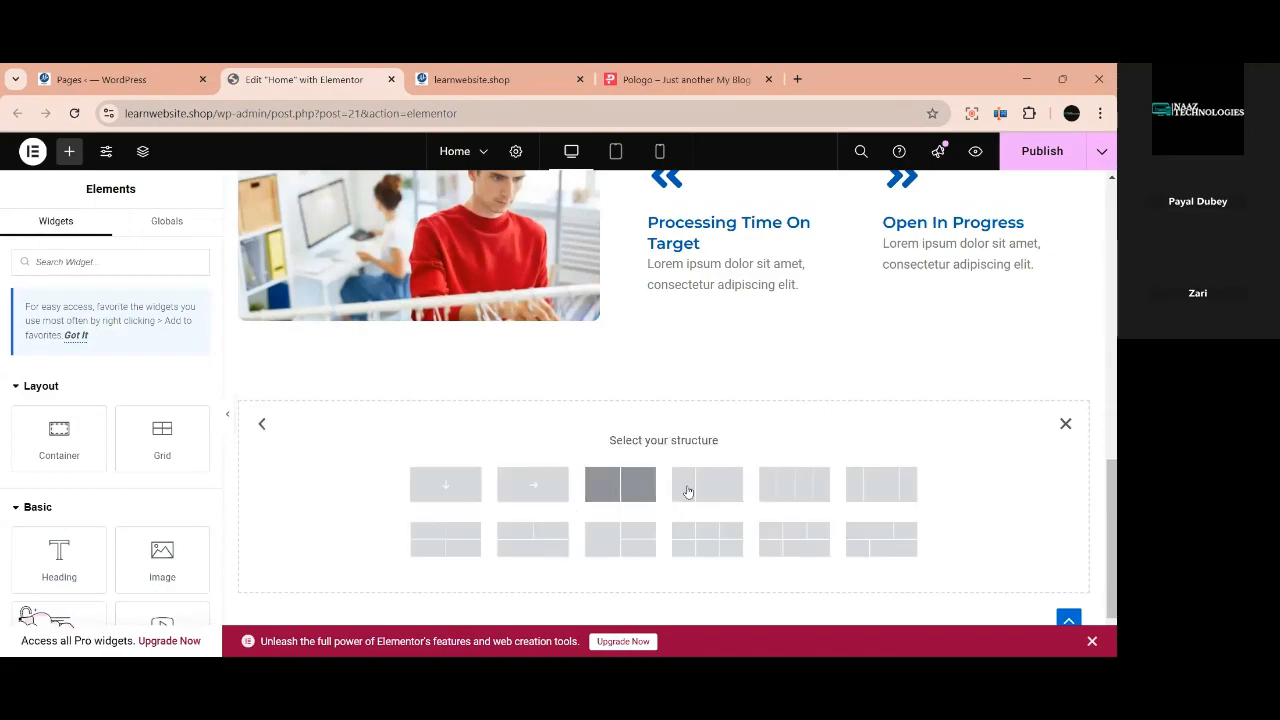
left_click(624, 486)
left_click(882, 395)
left_click_drag(155, 448, 742, 375)
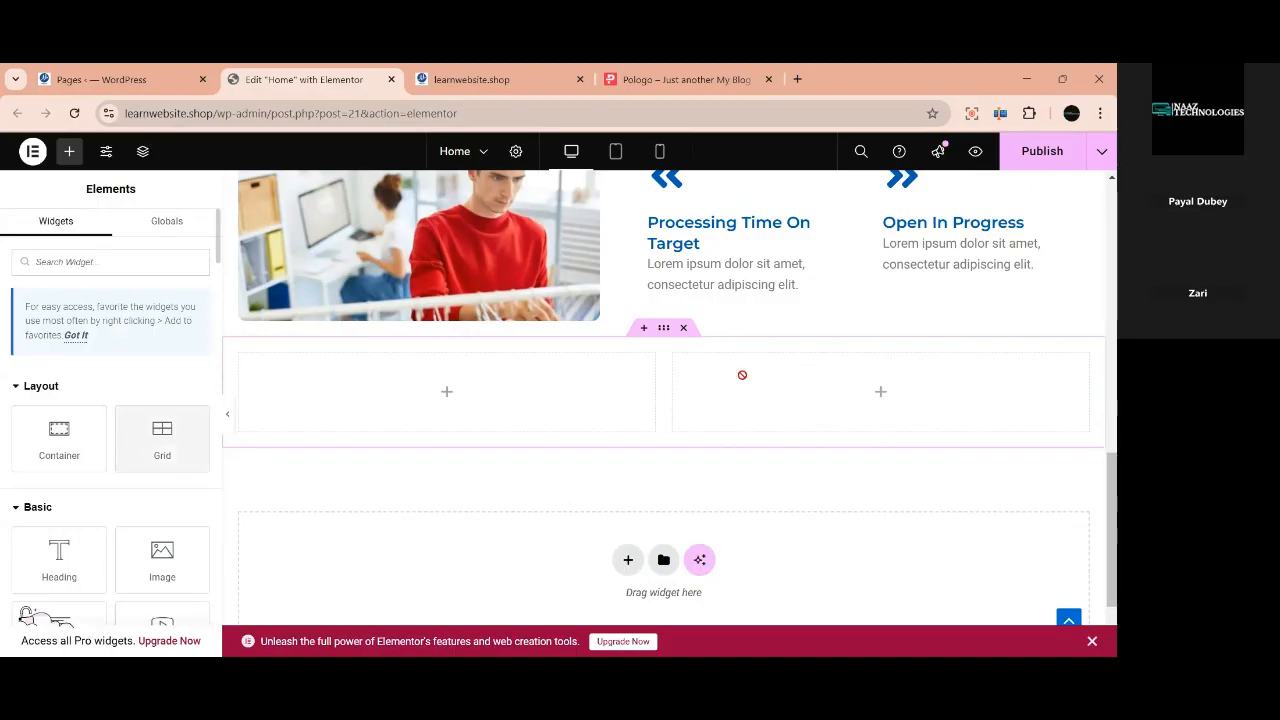
Set the new grid to 2 columns and 1 row, and compare it with the Pologo site's products section.
scroll(127, 547, "down", 1)
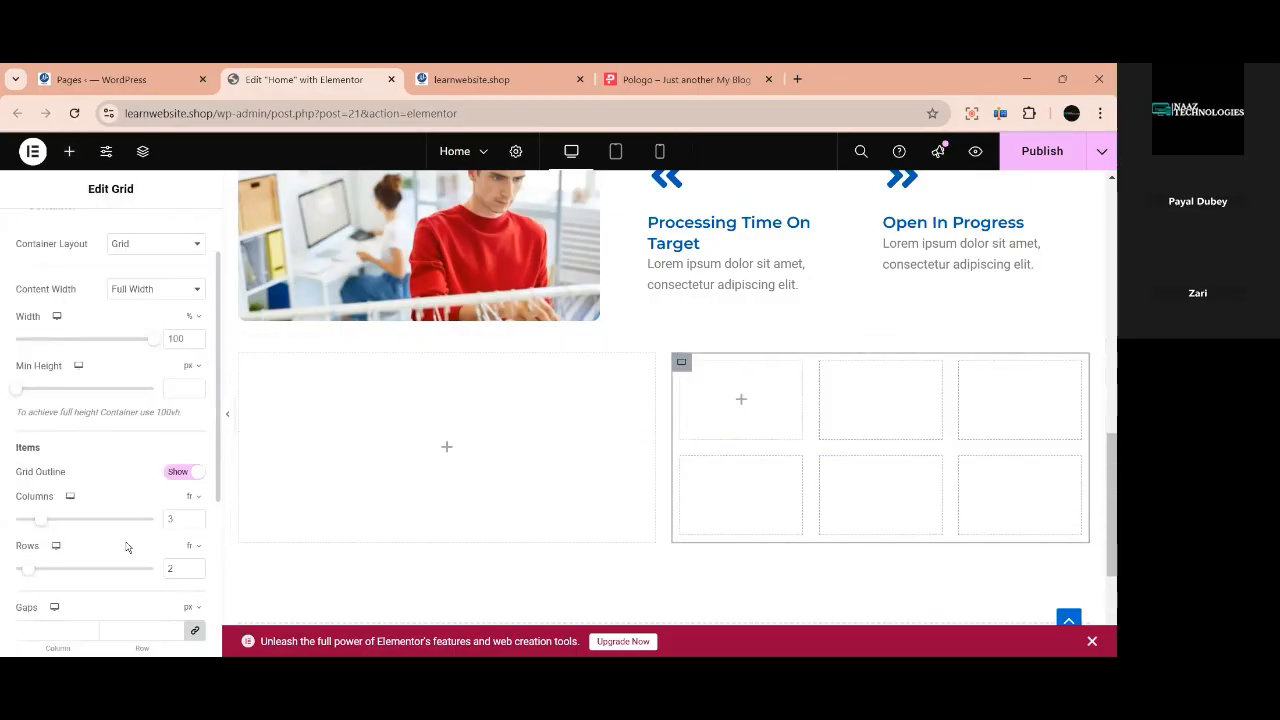
left_click(196, 515)
left_click(196, 523)
left_click(196, 523)
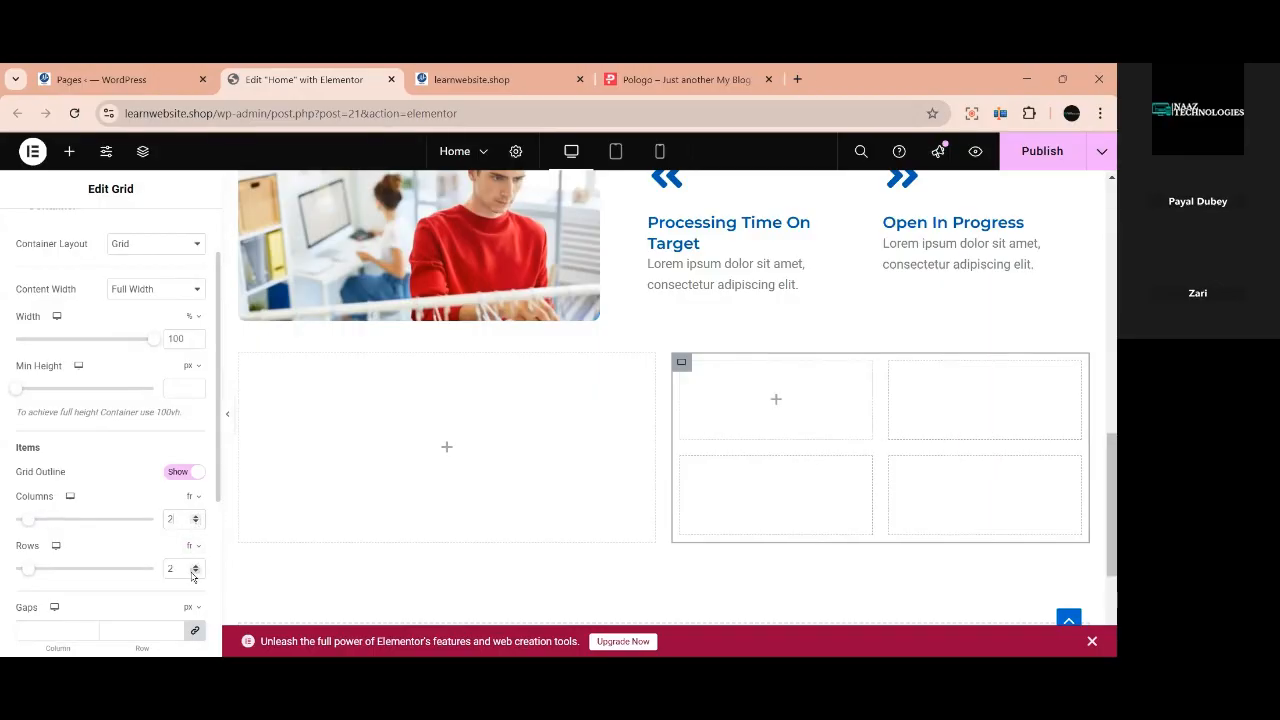
left_click(195, 573)
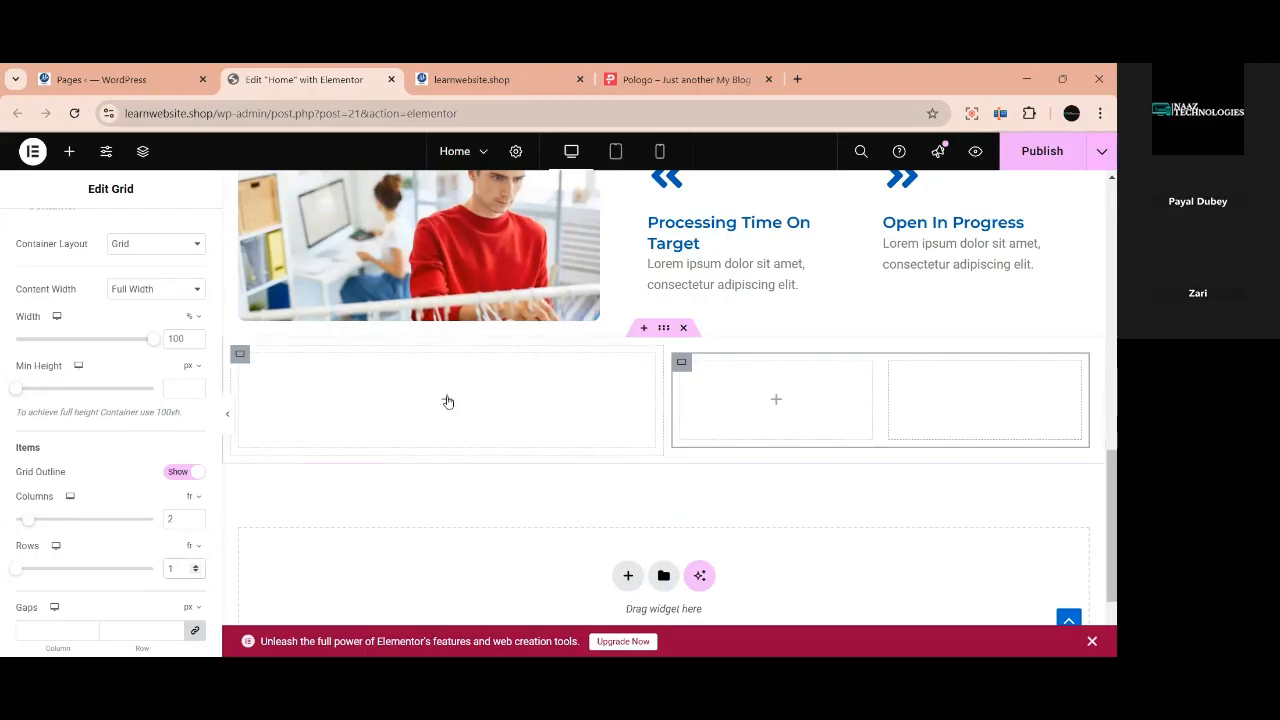
left_click(731, 82)
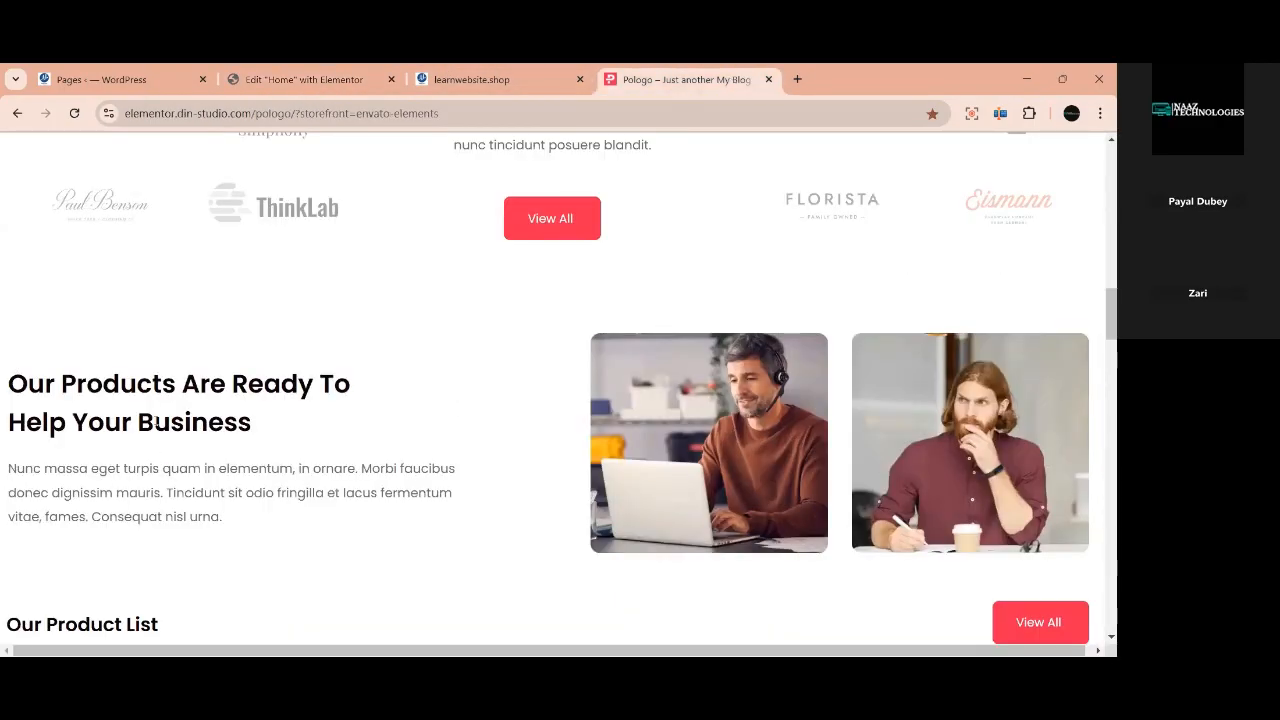
left_click(374, 80)
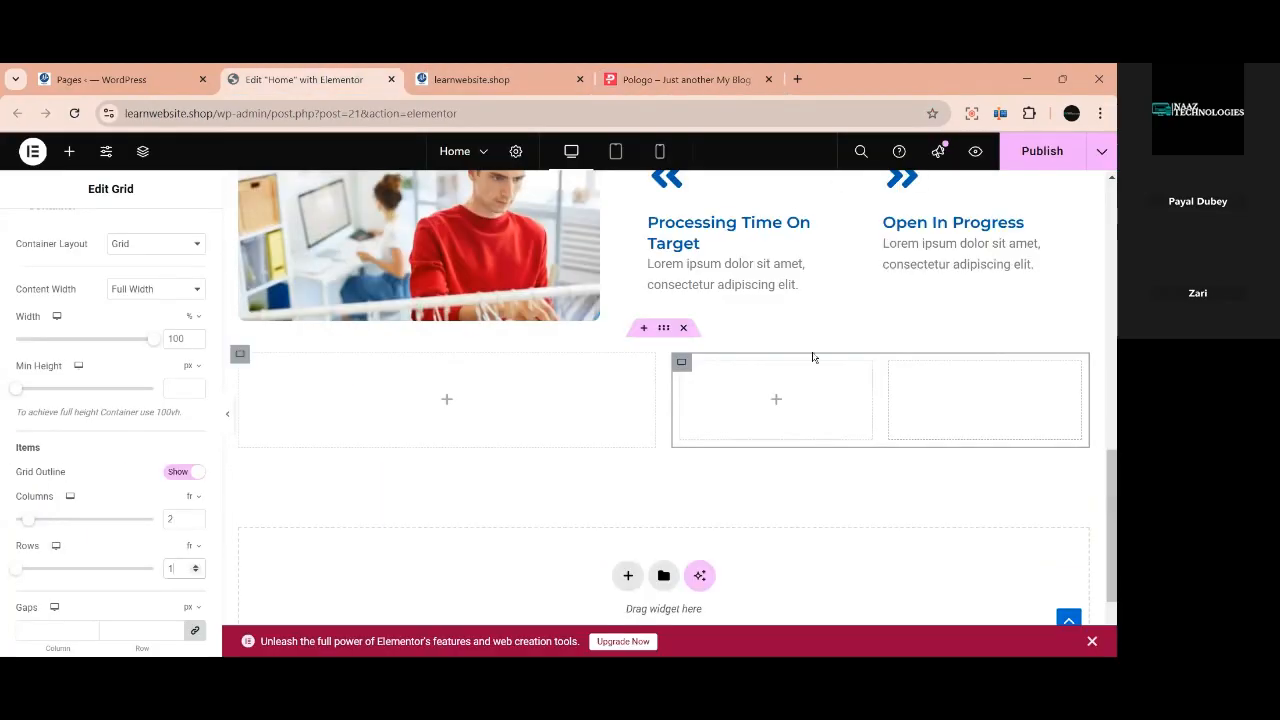
Duplicate the lower Our Services image and move the copy into the first cell of the new grid.
left_click(776, 399)
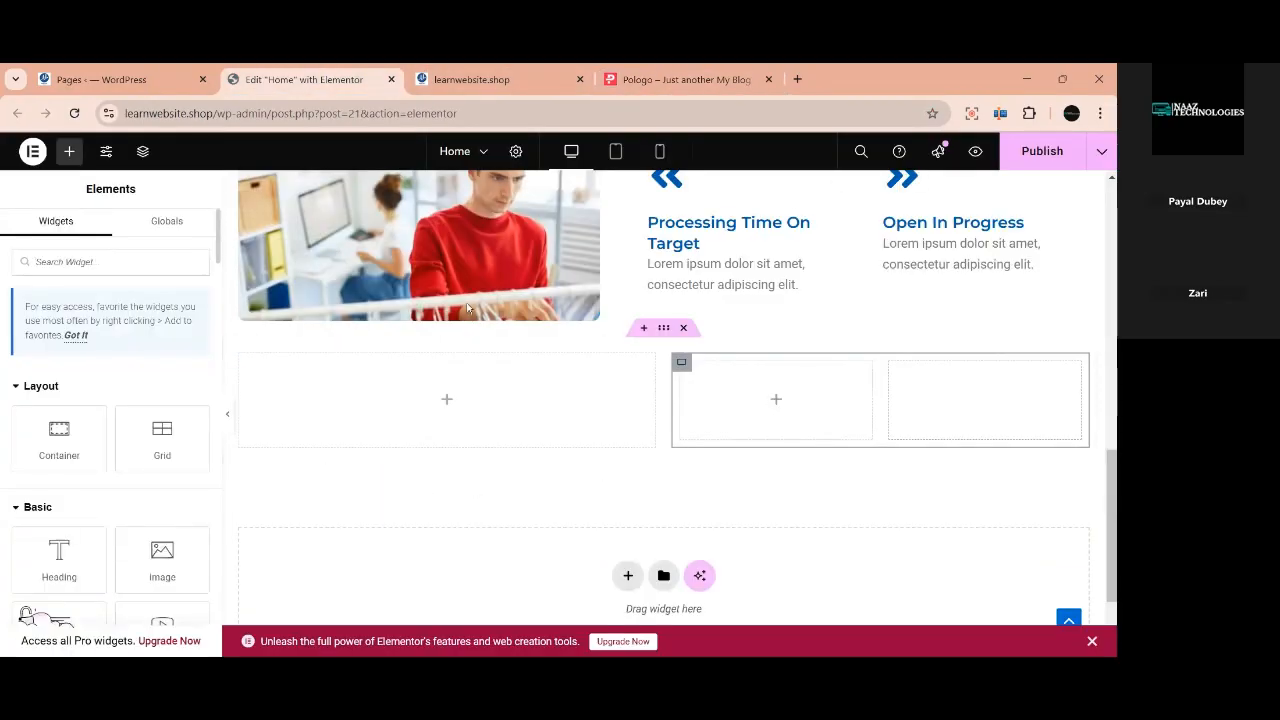
scroll(611, 440, "up", 1)
scroll(598, 442, "up", 1)
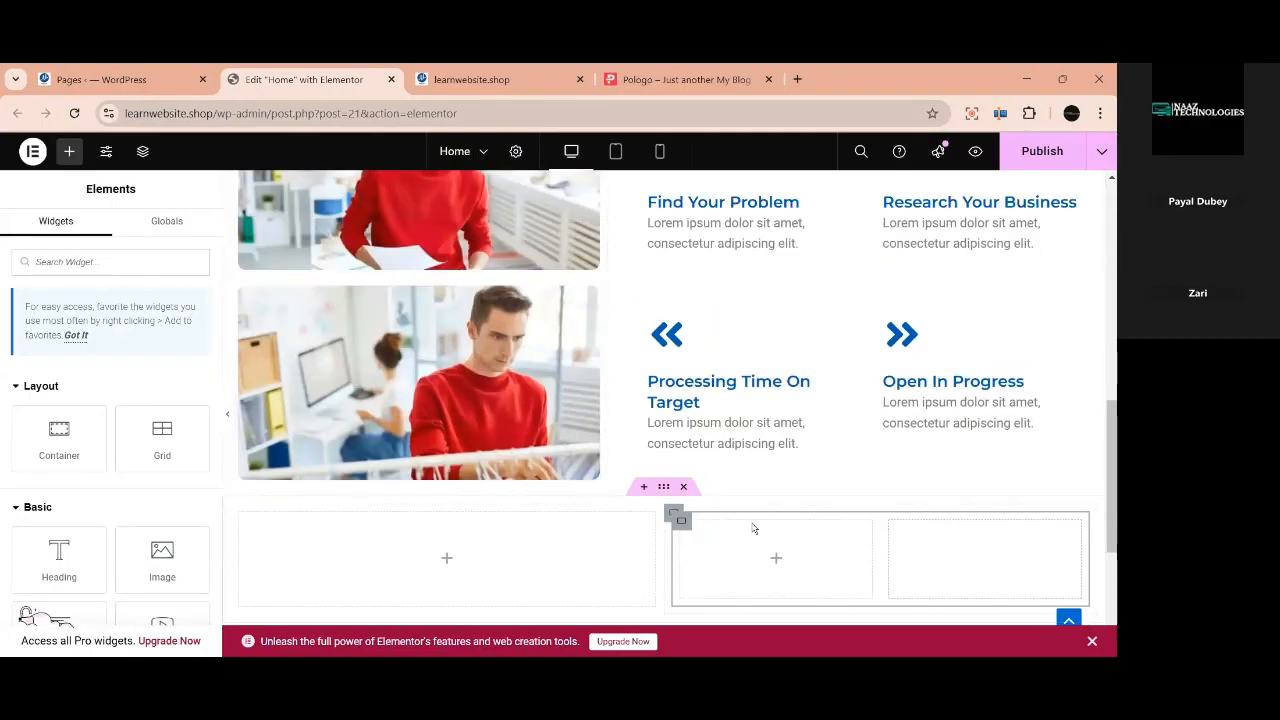
scroll(754, 528, "down", 1)
scroll(740, 533, "up", 1)
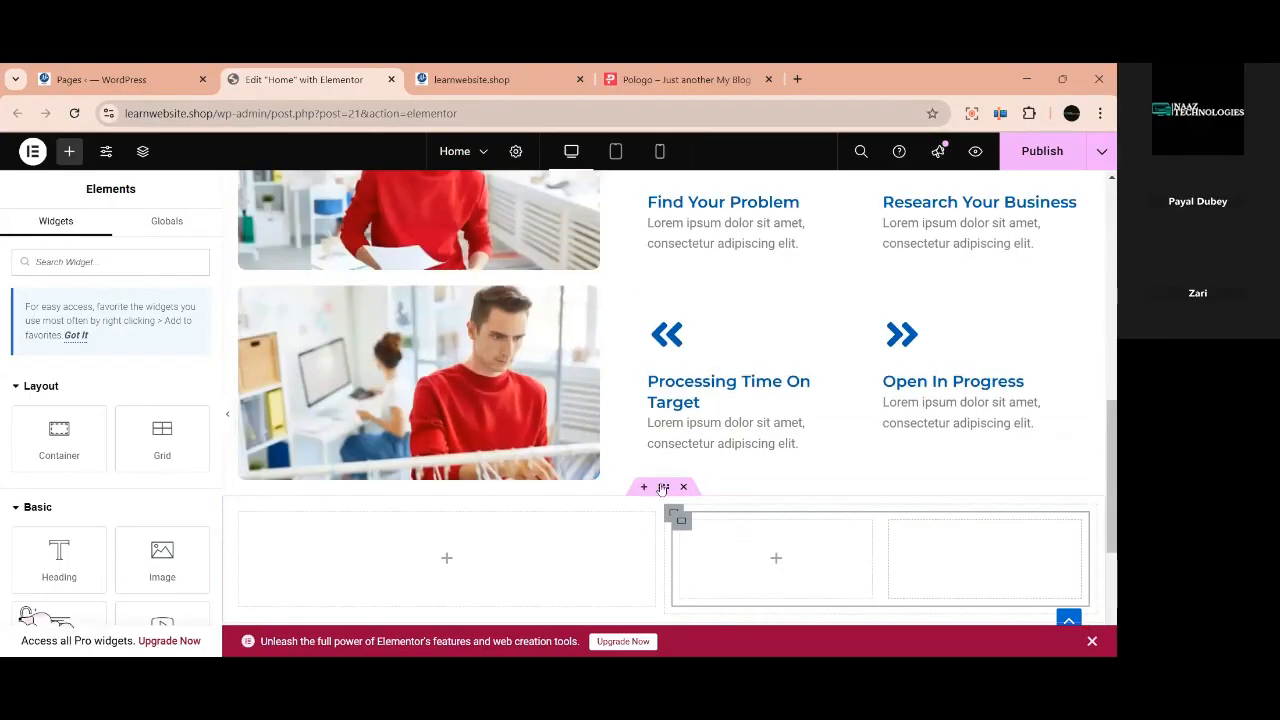
right_click(590, 298)
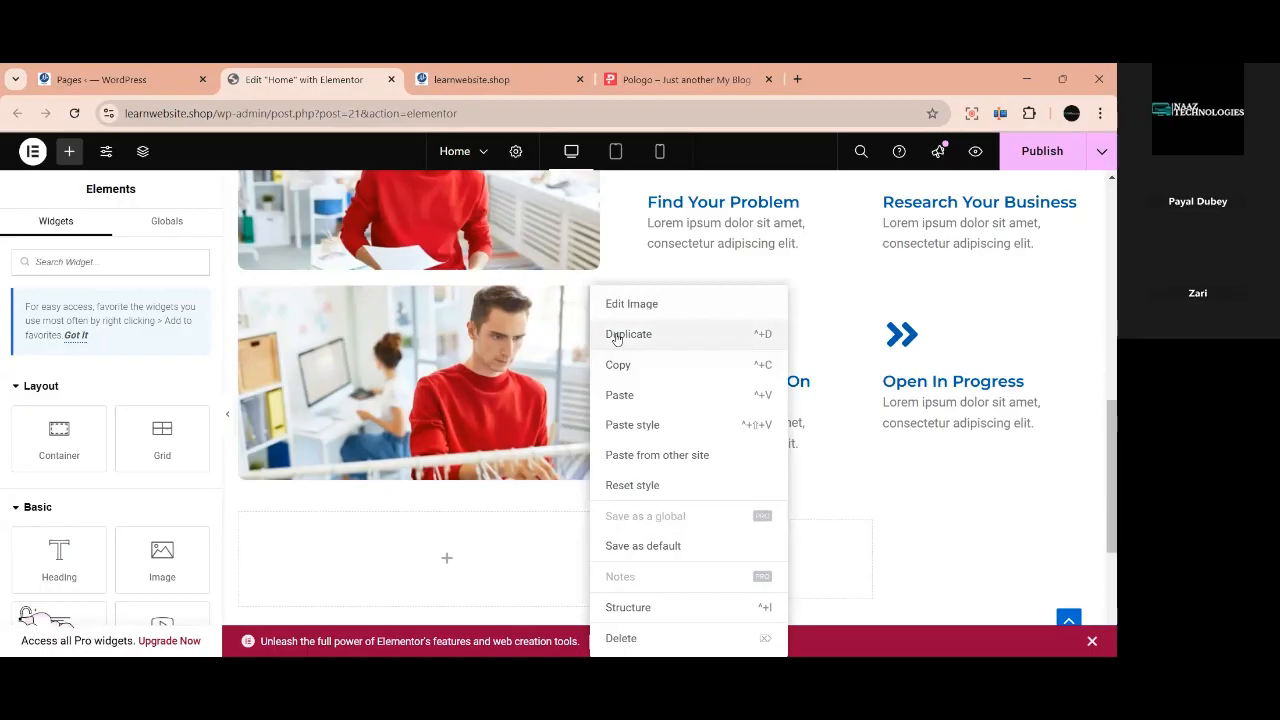
left_click(616, 338)
scroll(620, 378, "down", 2)
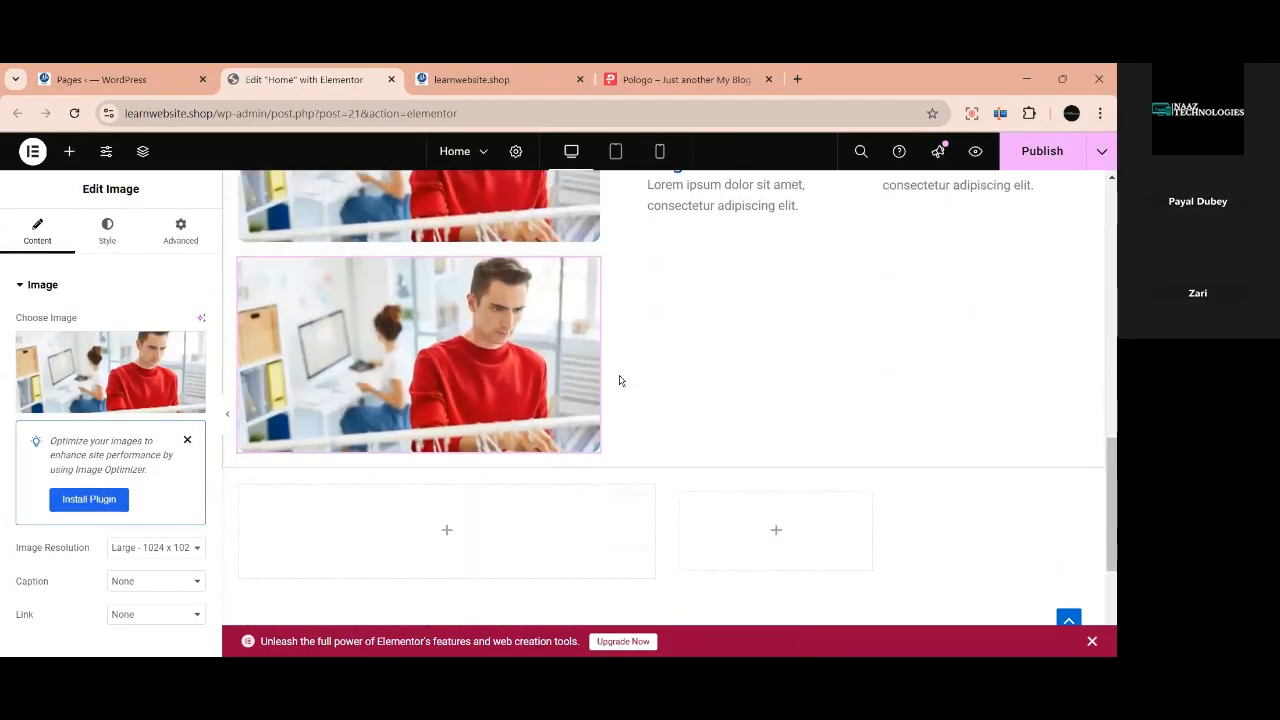
scroll(618, 383, "down", 2)
scroll(623, 443, "up", 1)
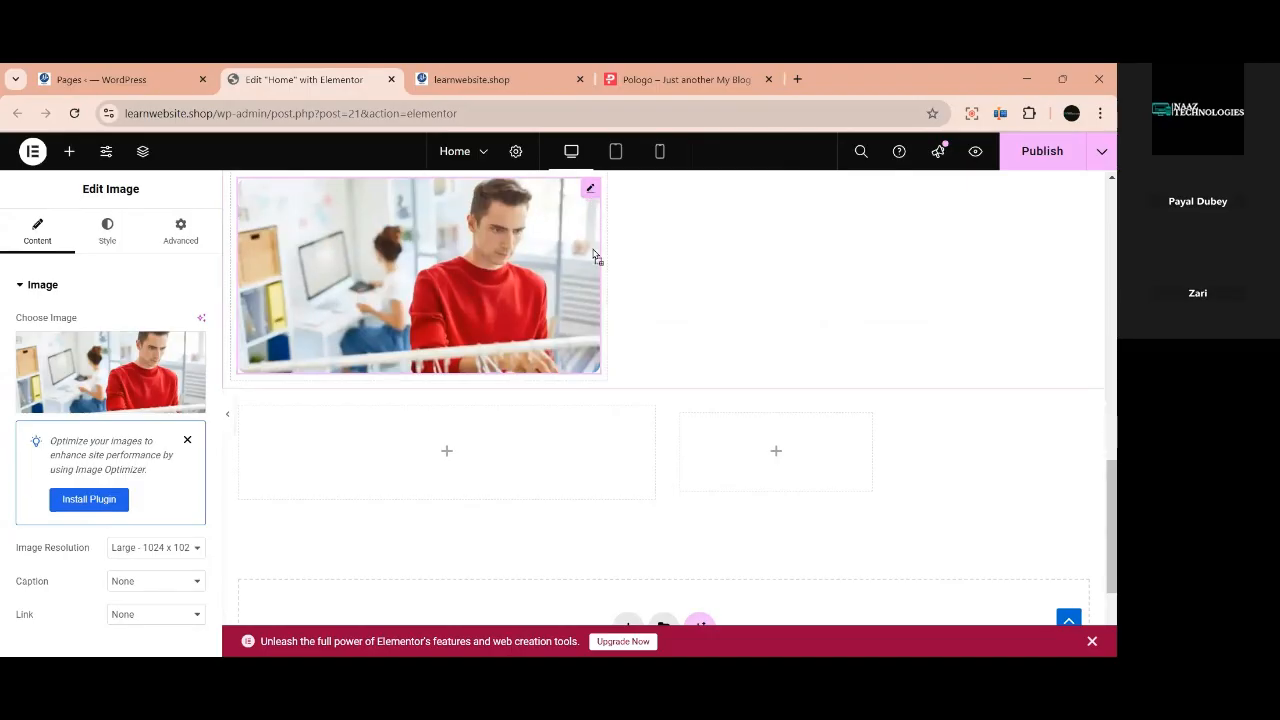
left_click_drag(731, 431, 731, 431)
scroll(673, 422, "up", 3)
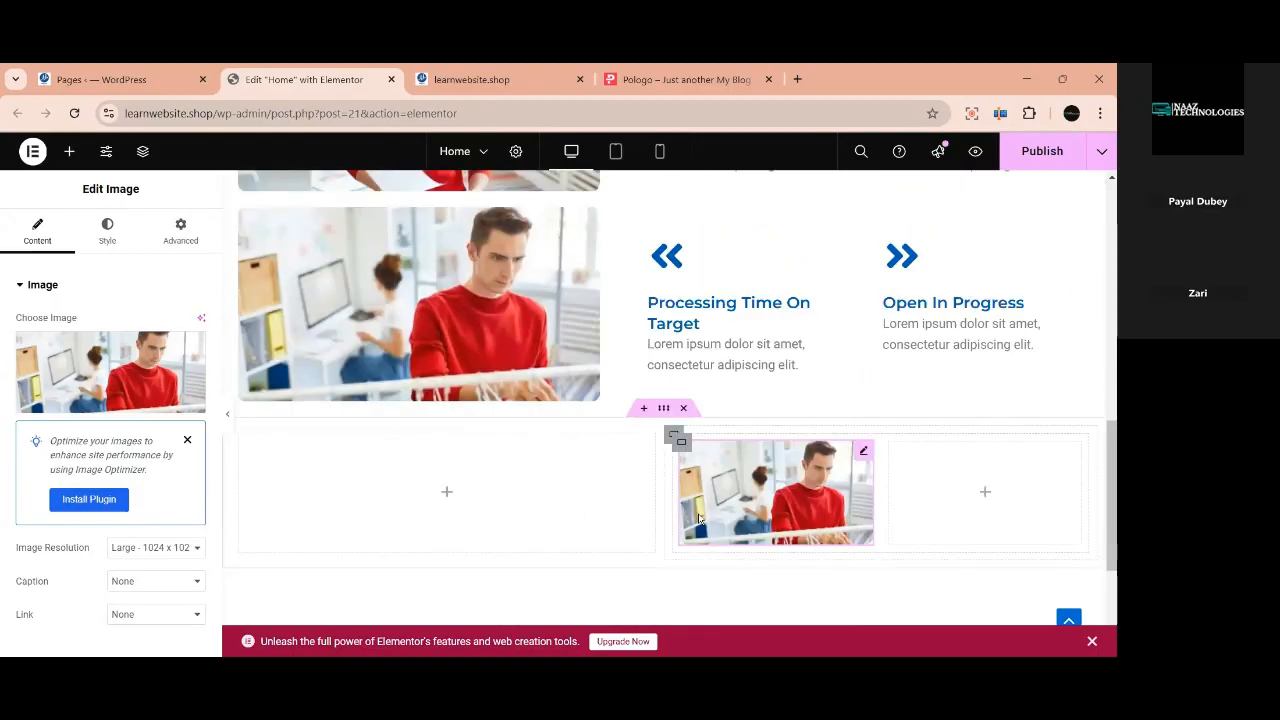
Duplicate the image in the new grid's first cell so that the copy fills the second cell.
right_click(862, 455)
left_click(890, 340)
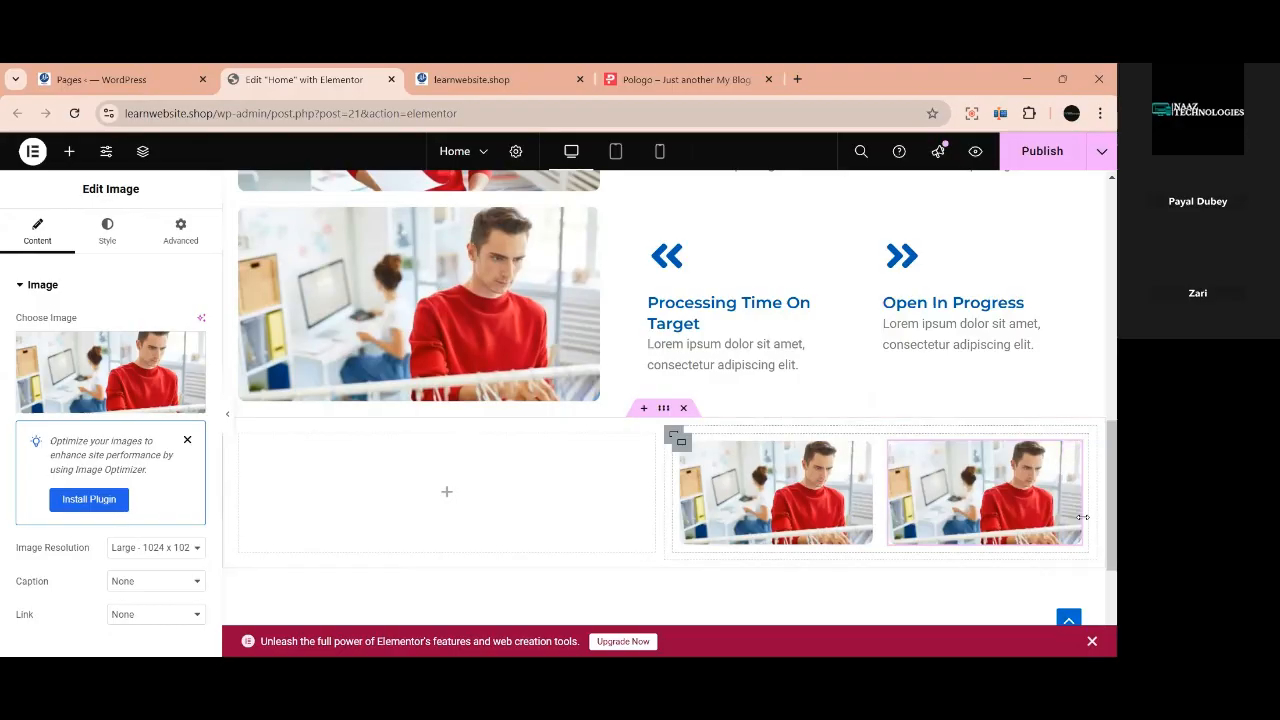
scroll(729, 551, "down", 2)
scroll(729, 554, "up", 1)
scroll(750, 558, "up", 1)
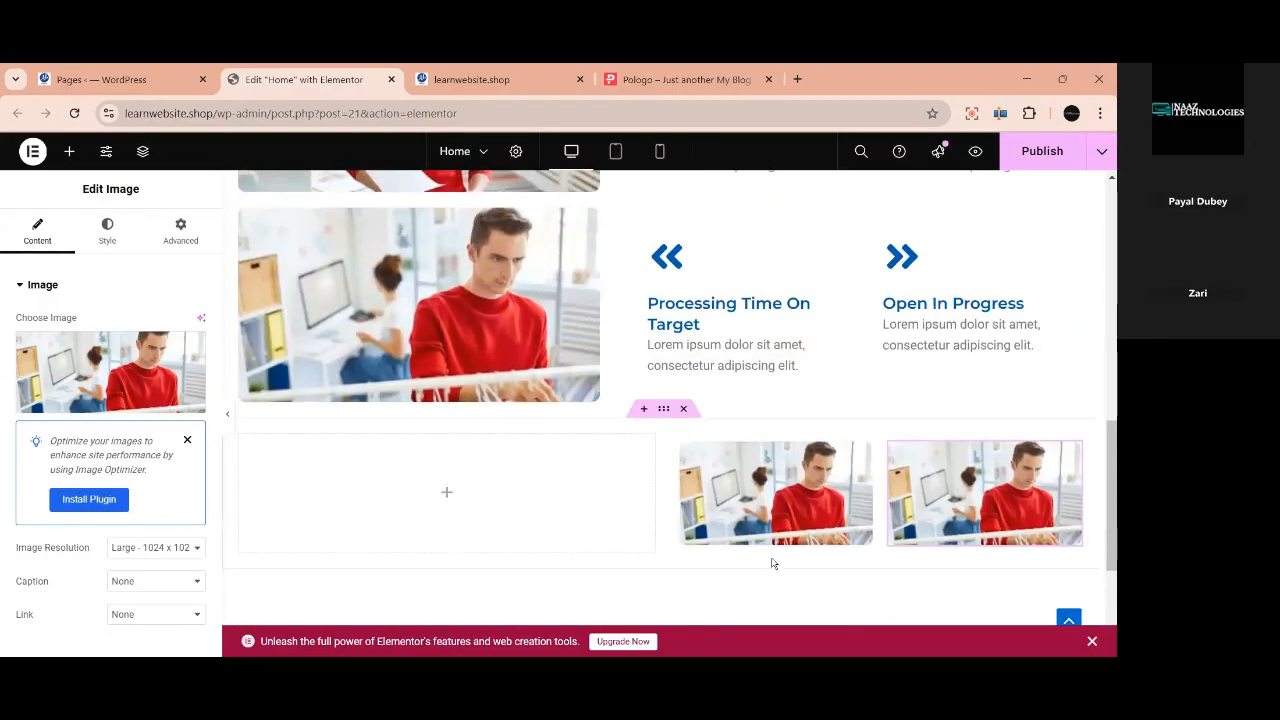
scroll(771, 563, "up", 1)
scroll(771, 563, "down", 1)
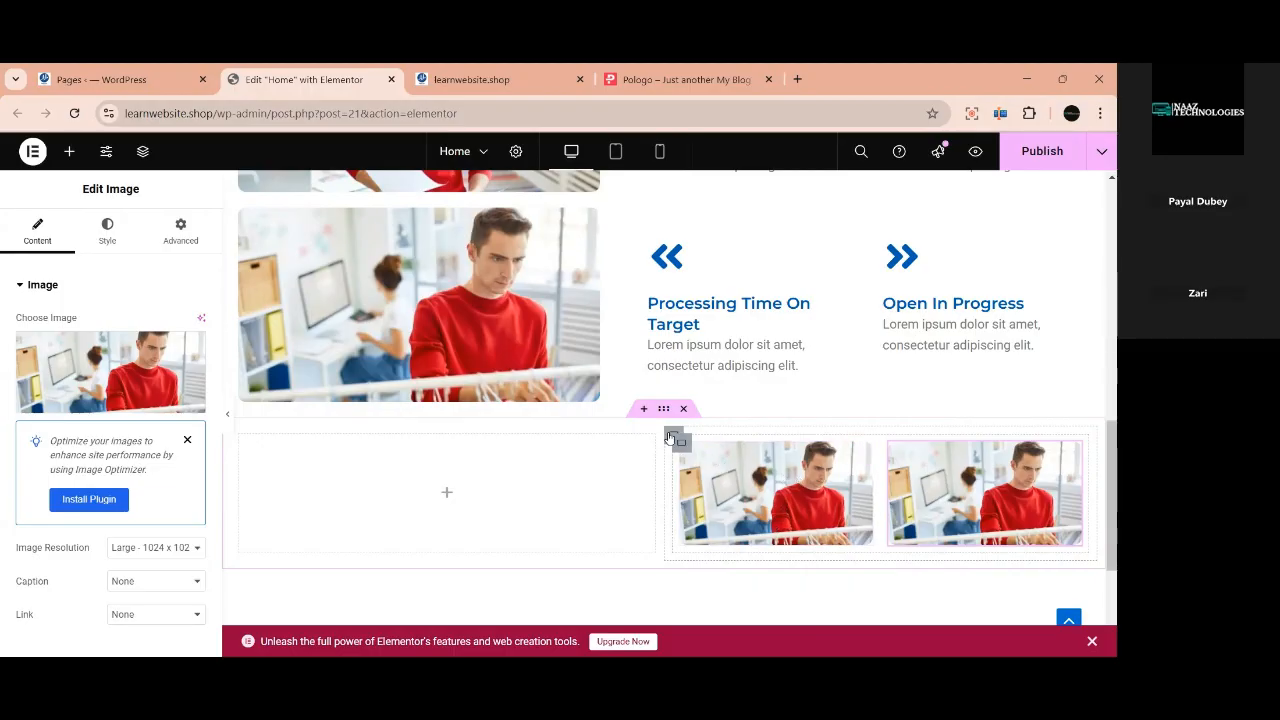
Try replacing the grid with a copy of the lower Our Services image pasted directly into the container's second column.
right_click(873, 469)
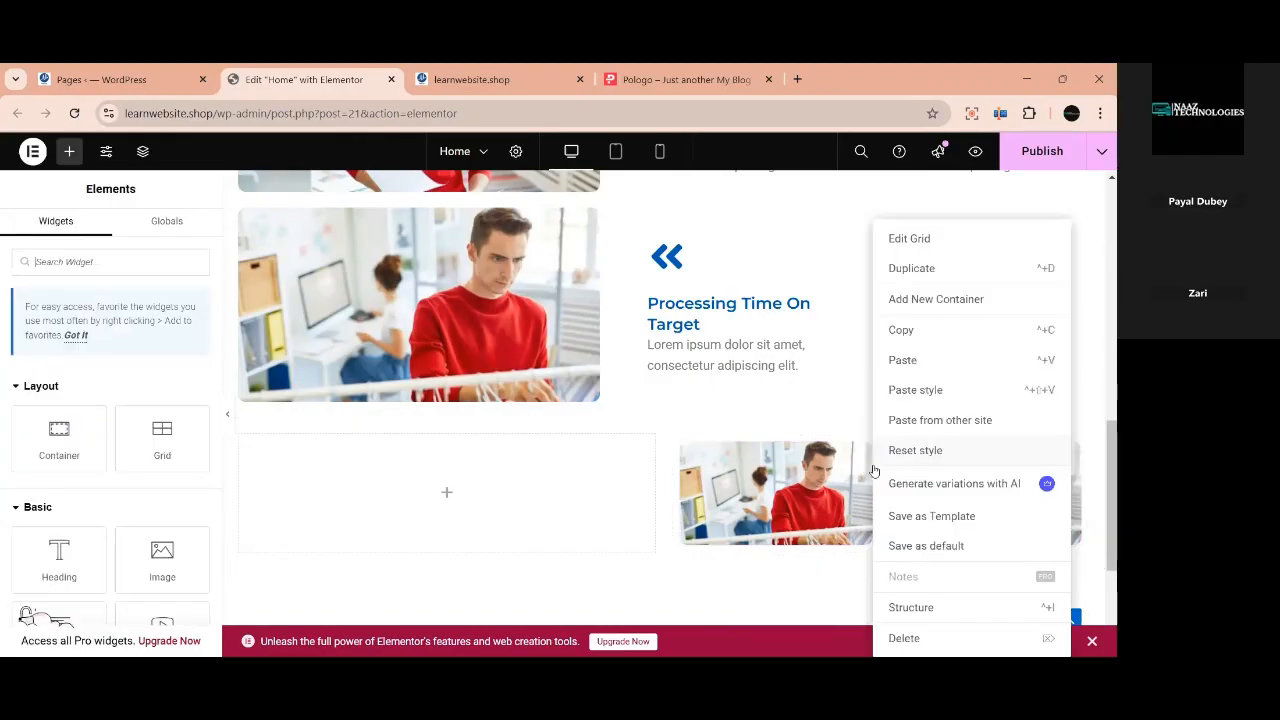
left_click(903, 634)
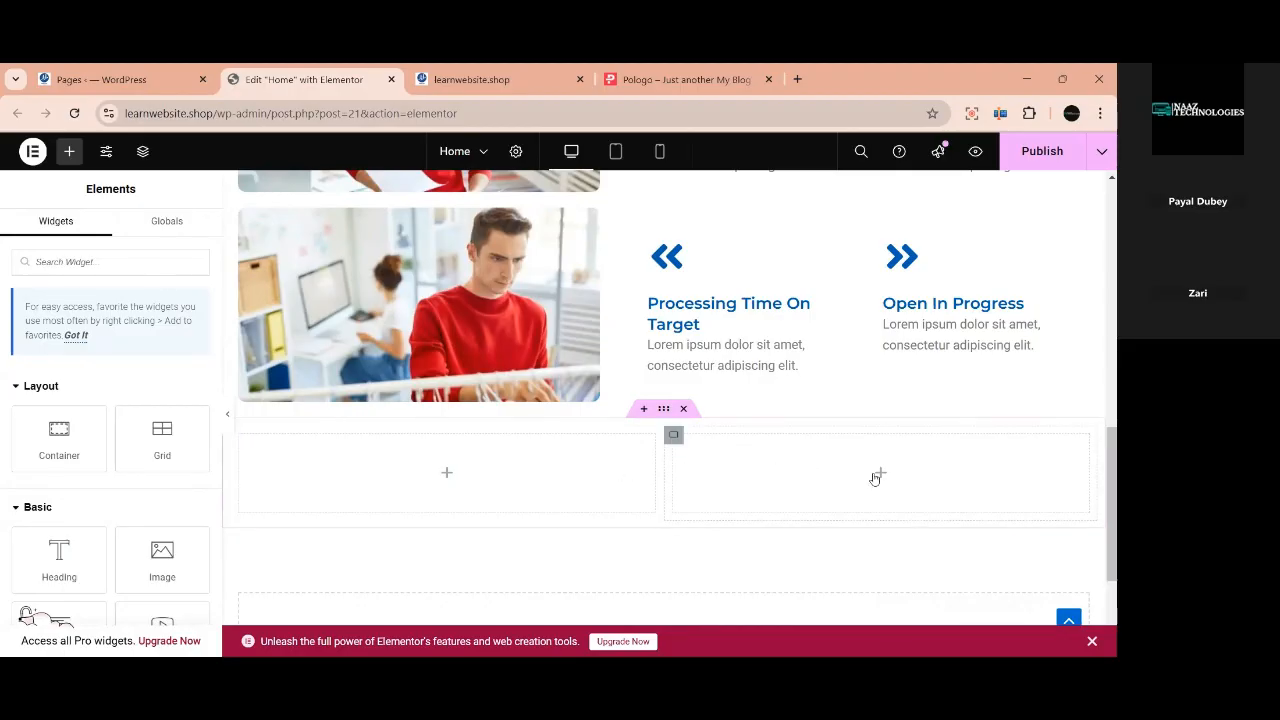
right_click(390, 308)
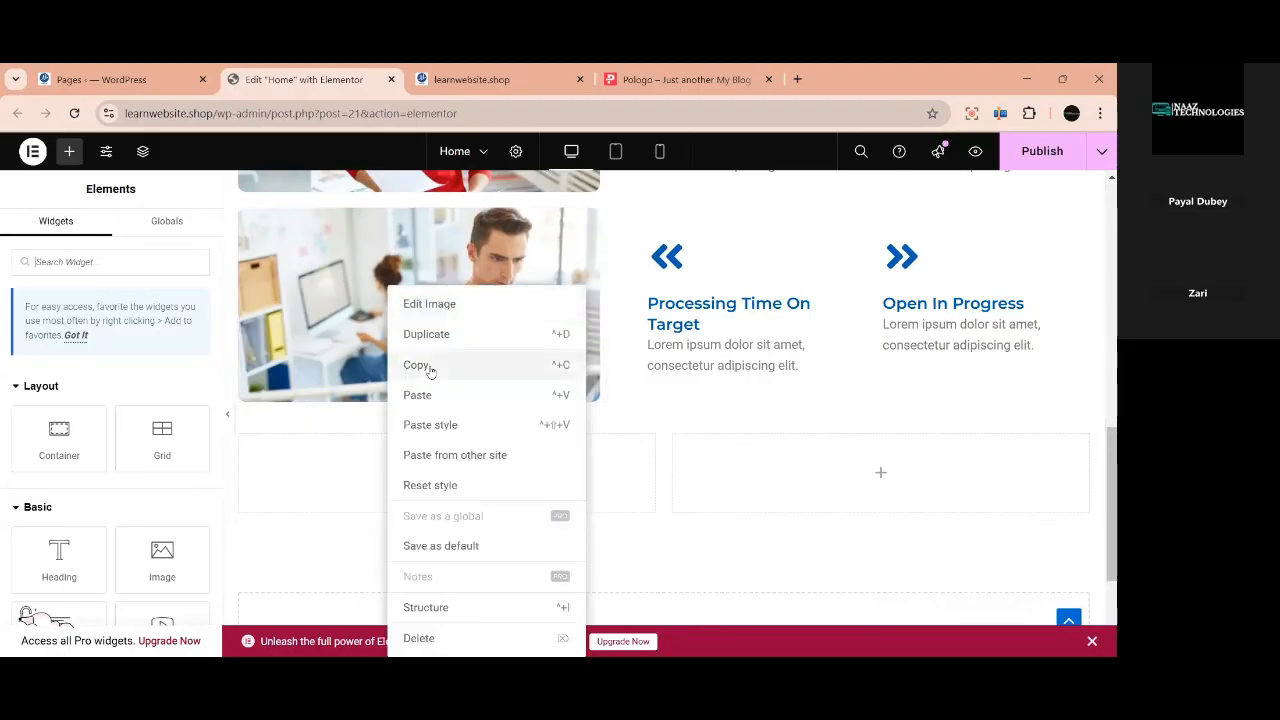
right_click(728, 463)
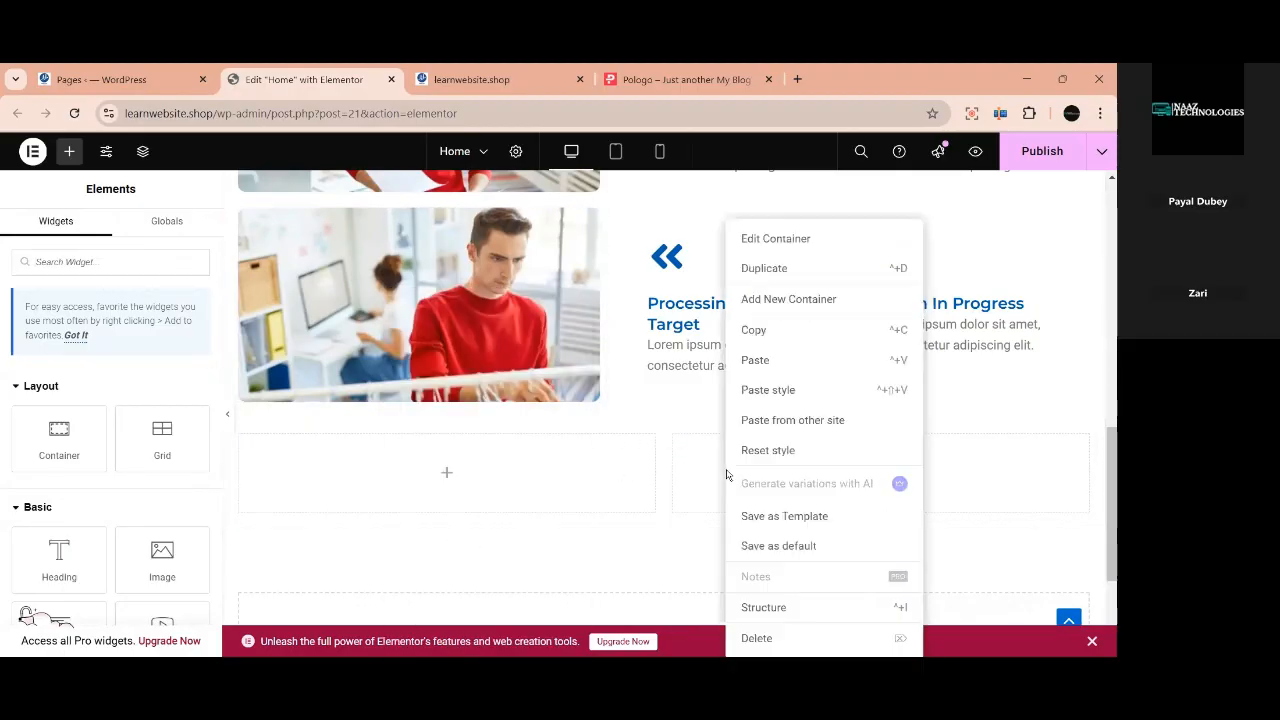
left_click(760, 362)
Duplicate the image pasted directly into the second column and delete the copy below it.
scroll(760, 527, "down", 3)
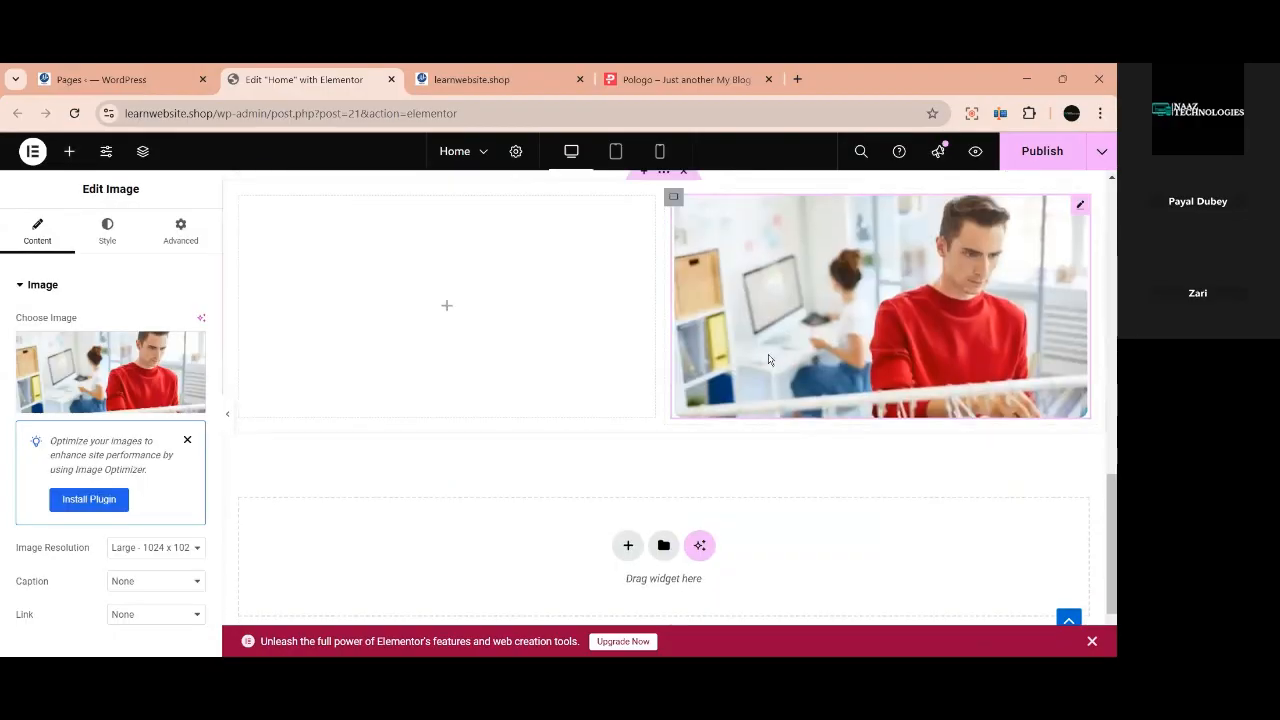
right_click(768, 360)
left_click(808, 336)
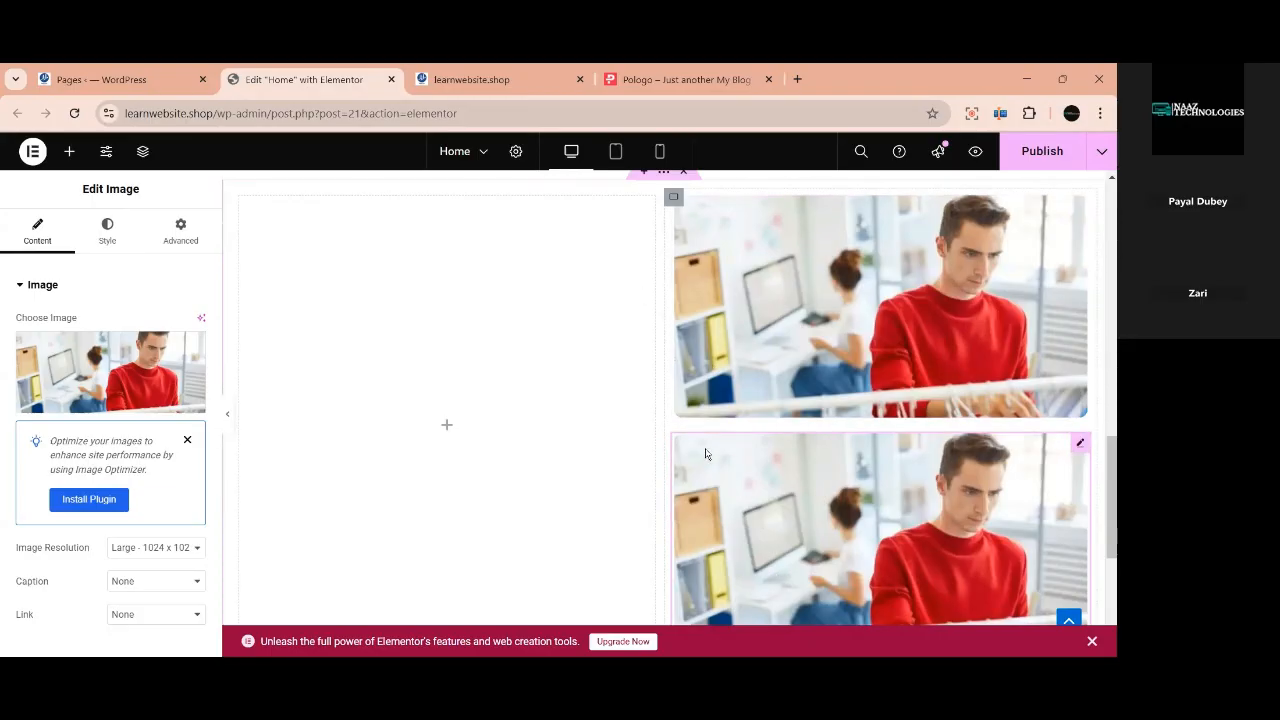
right_click(748, 497)
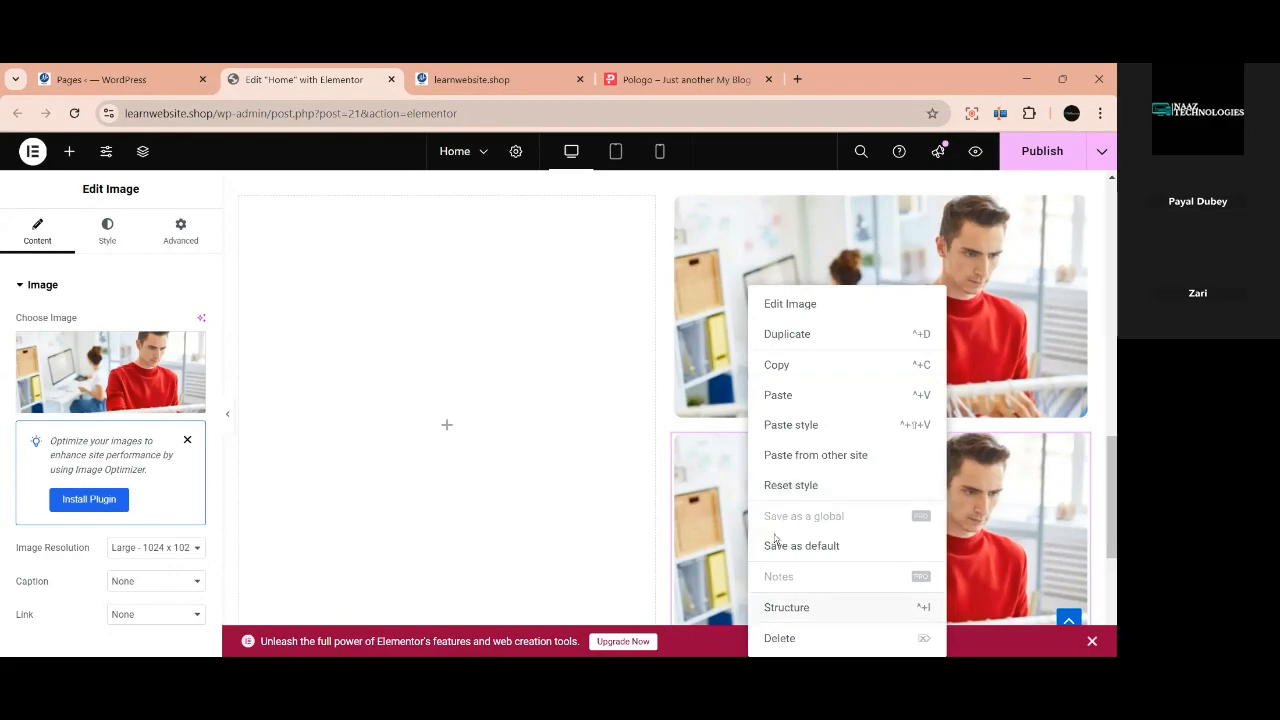
left_click(775, 637)
right_click(783, 433)
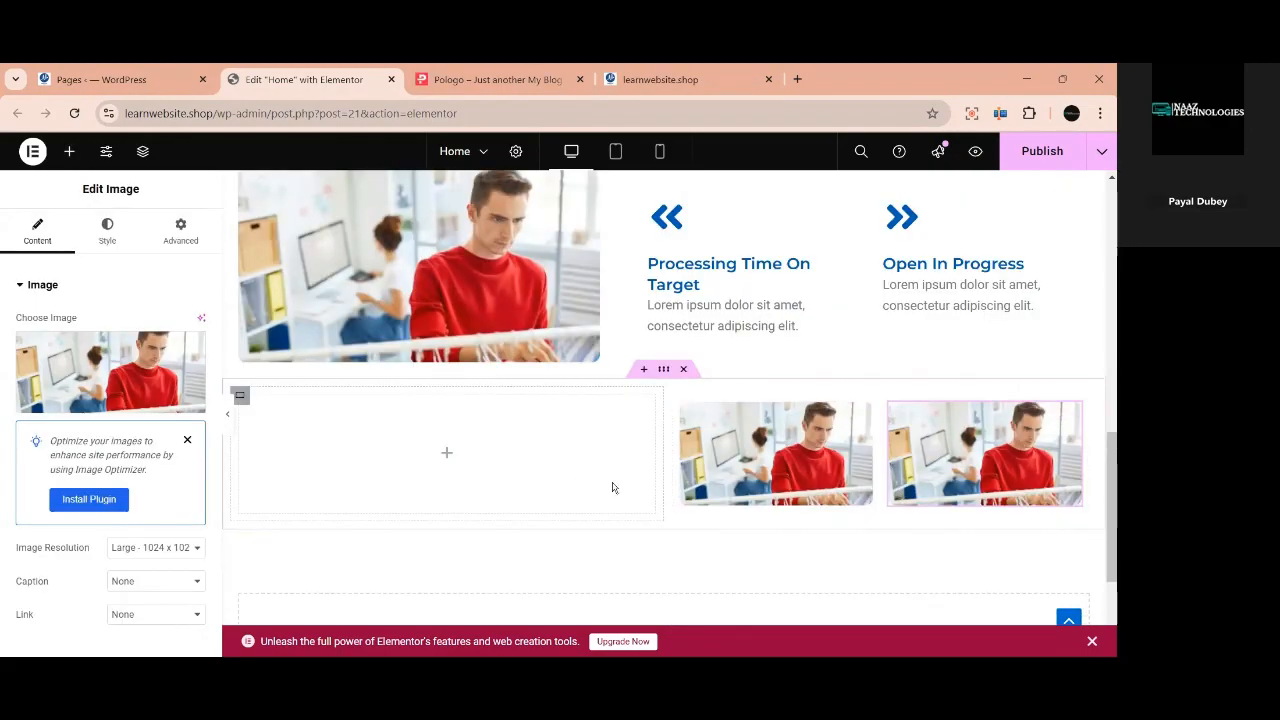
Switch to the Pologo site and save both images of its products section as JPG files in the Downloads folder.
left_click(812, 478)
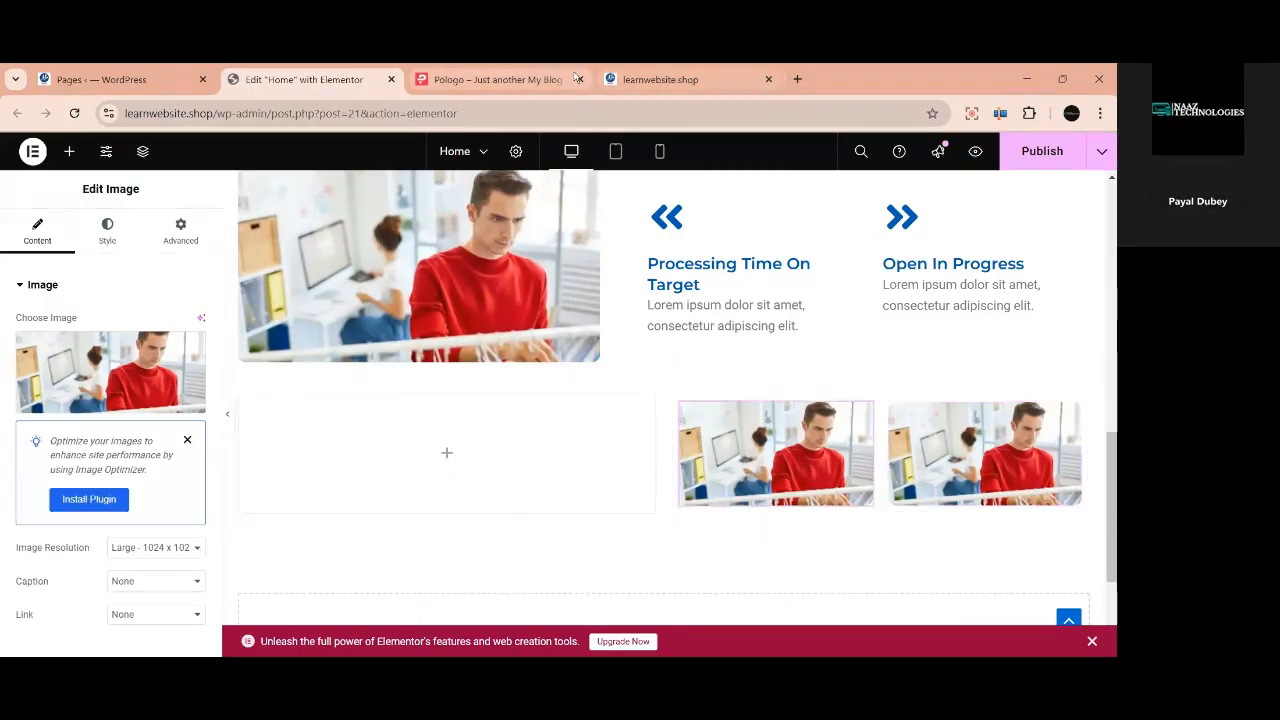
left_click(495, 79)
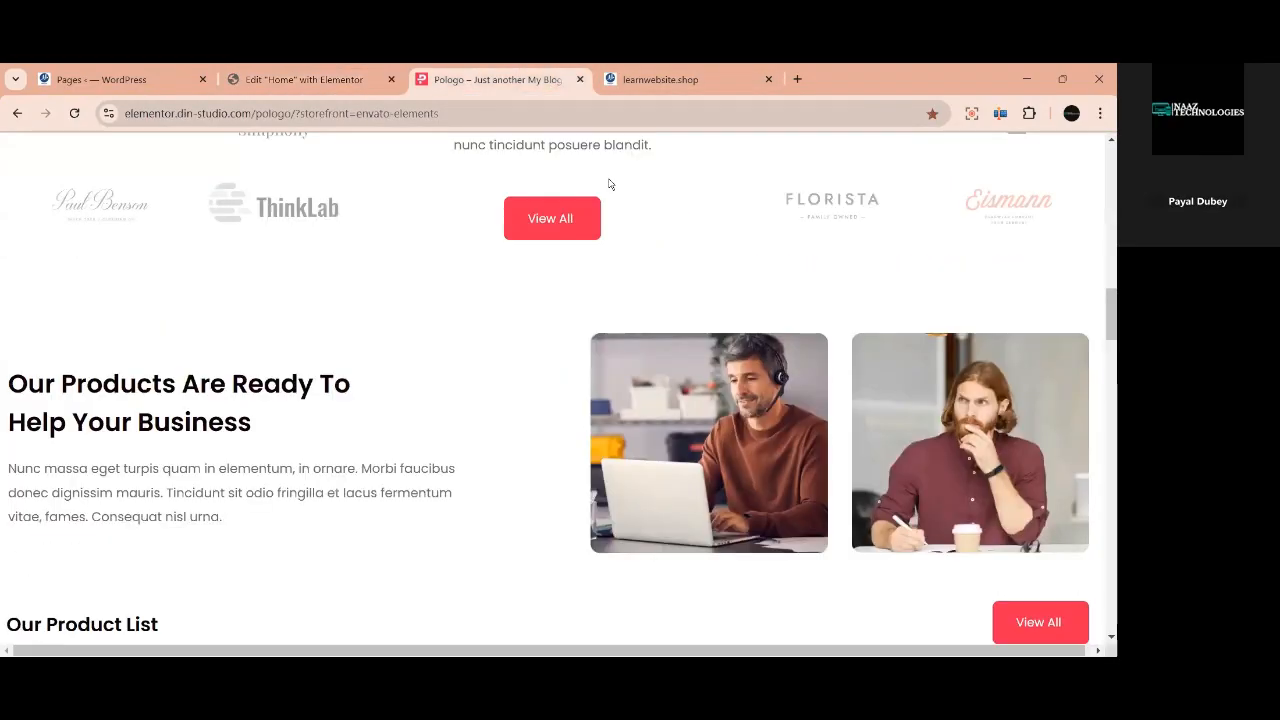
right_click(777, 263)
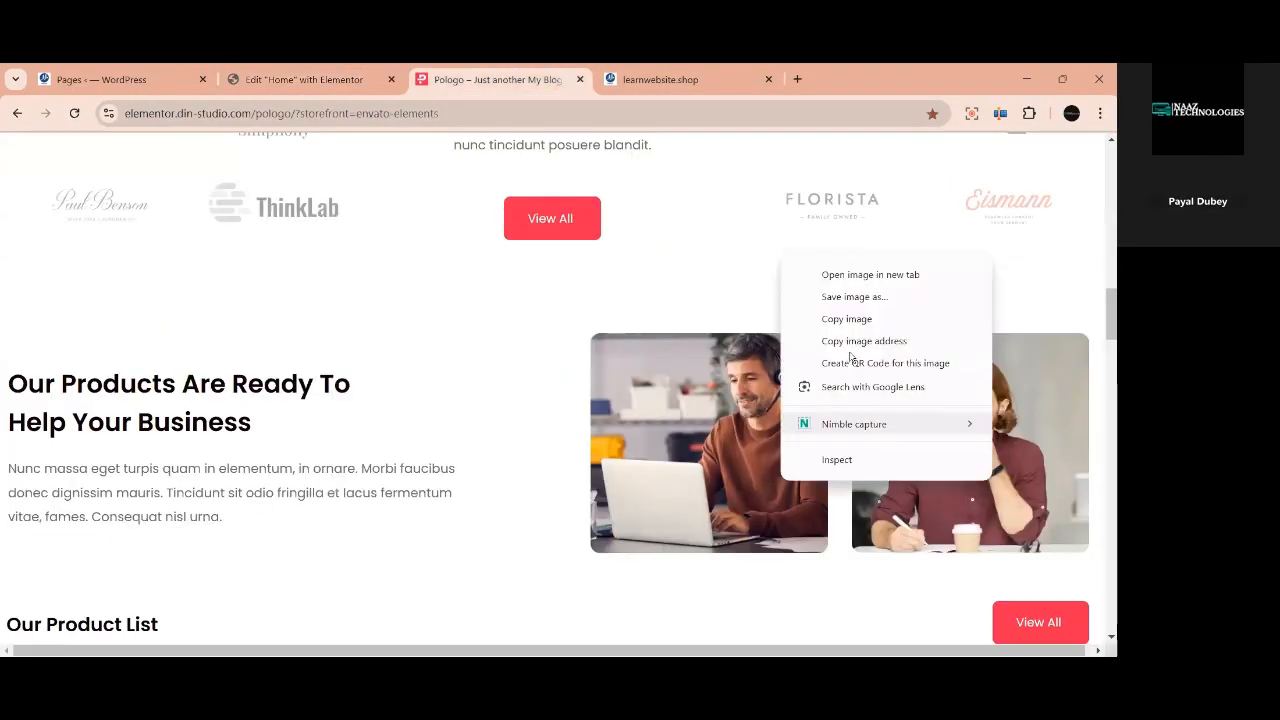
left_click(857, 296)
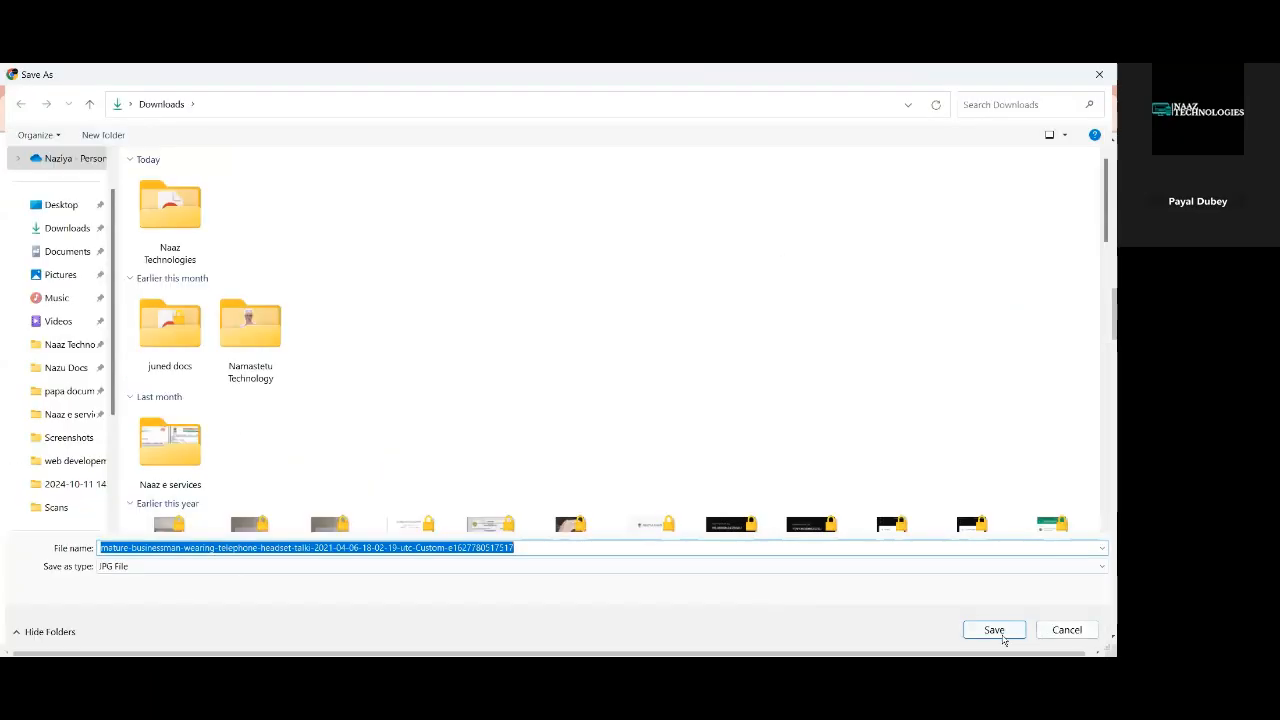
left_click(996, 630)
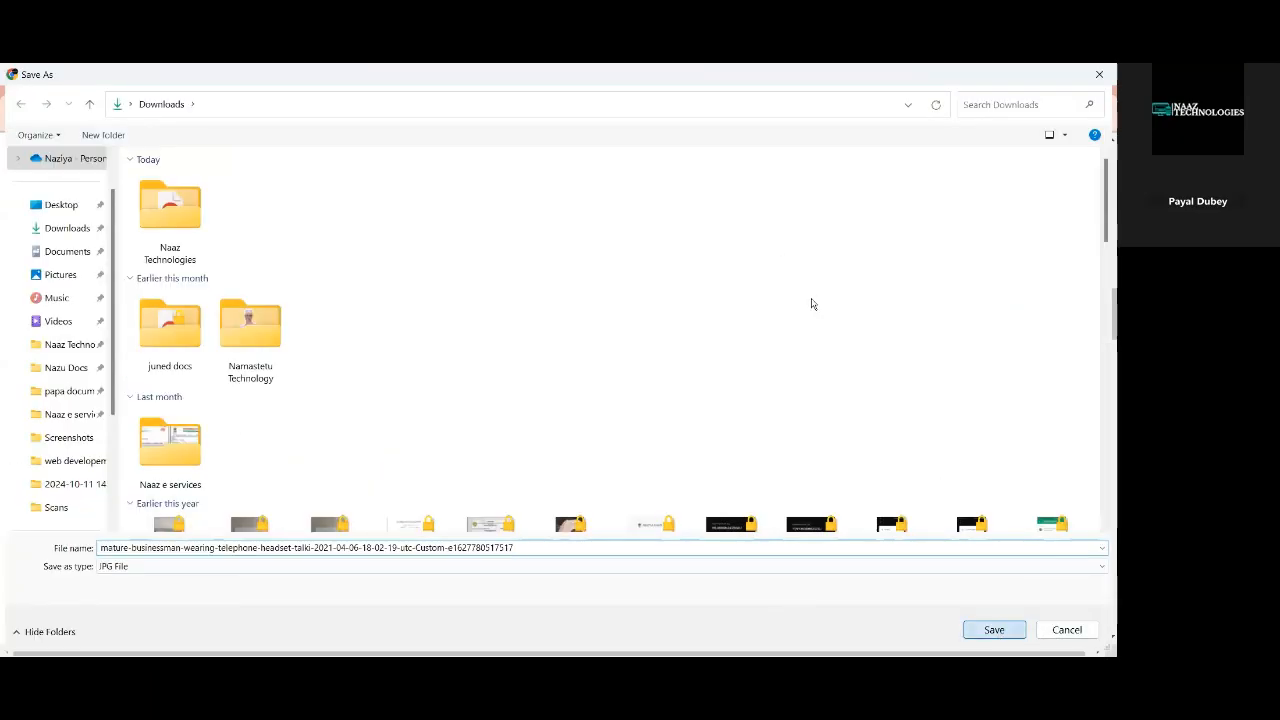
right_click(951, 482)
left_click(812, 302)
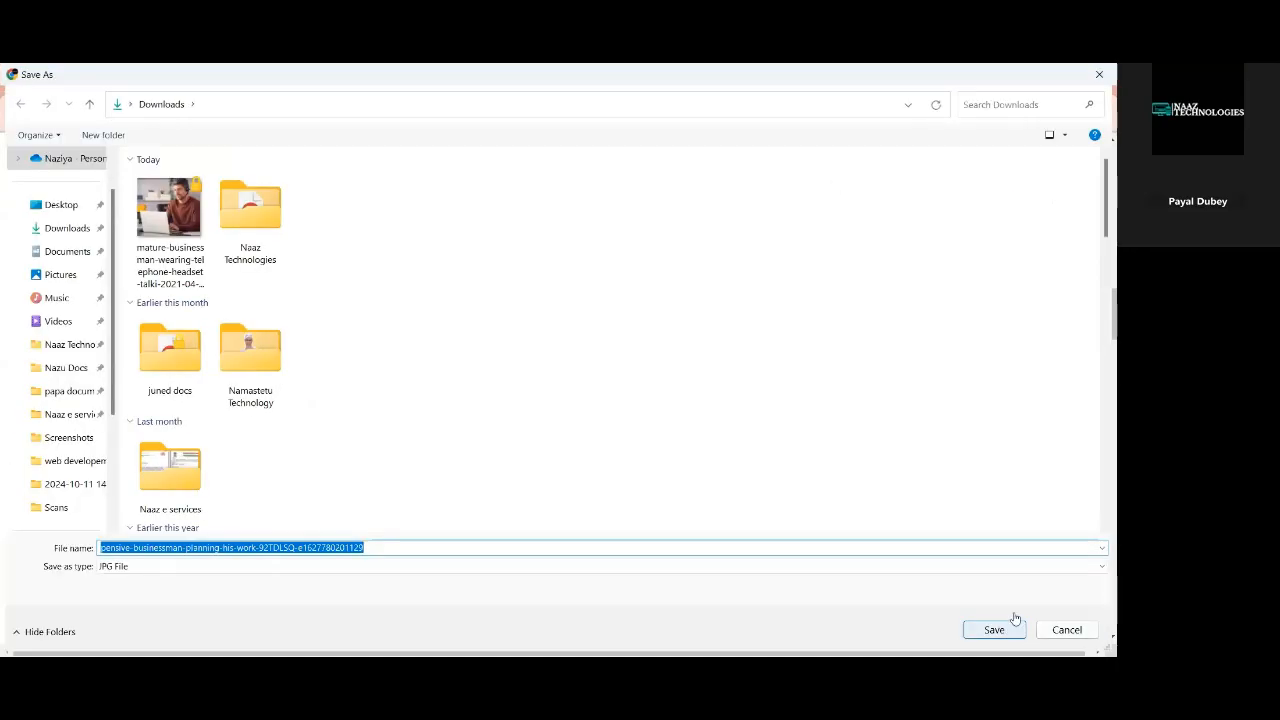
left_click(1015, 619)
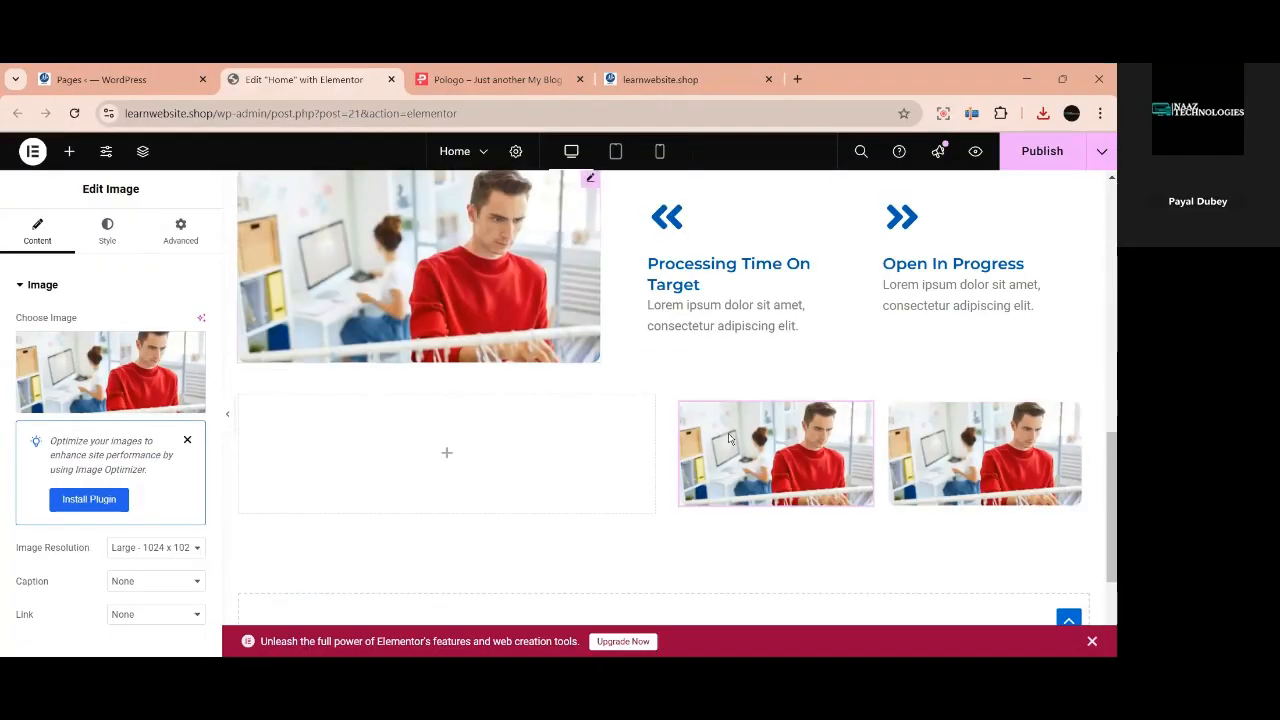
Upload both saved businessman images to the media library and set the headset one as the grid's first image.
left_click(120, 376)
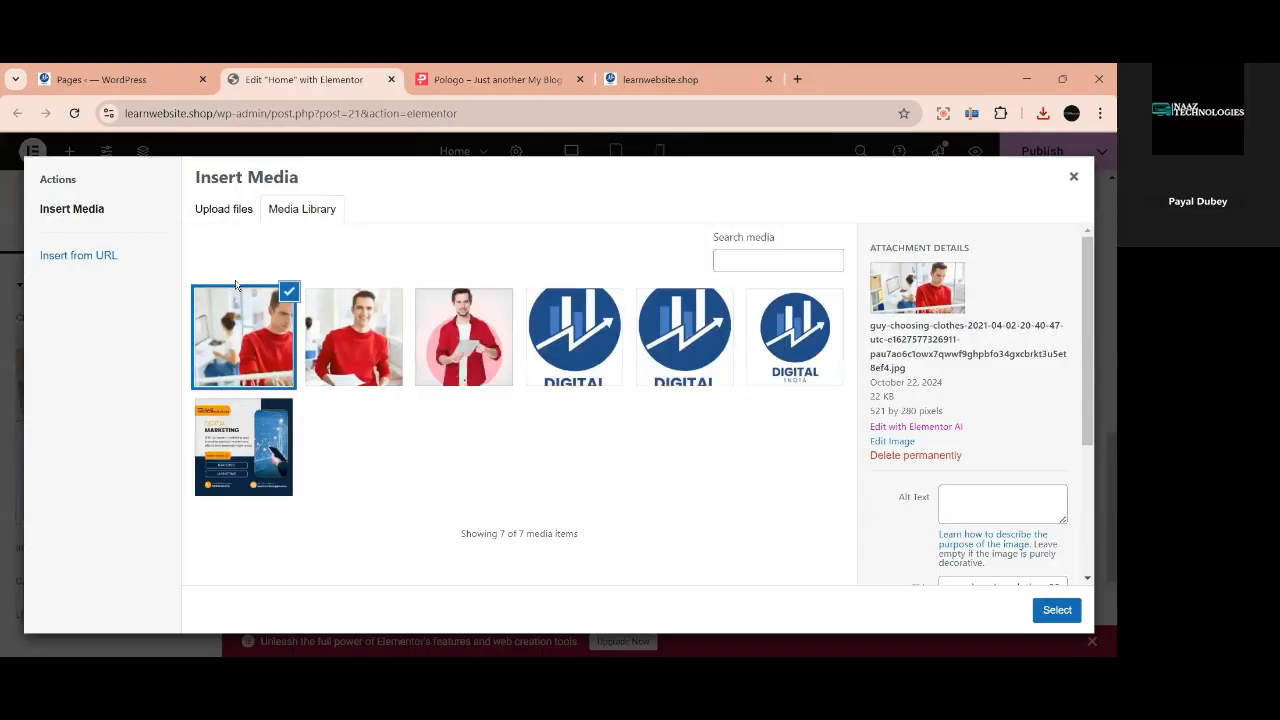
left_click(222, 210)
left_click(604, 428)
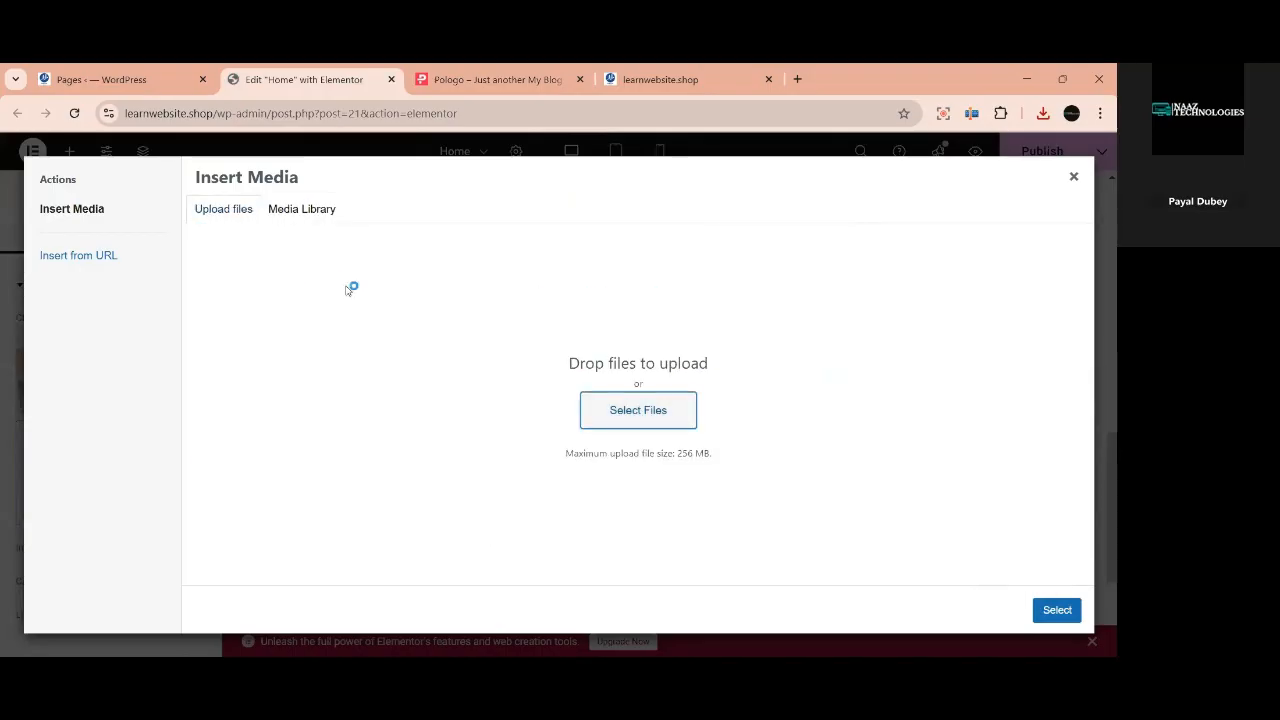
left_click(67, 229)
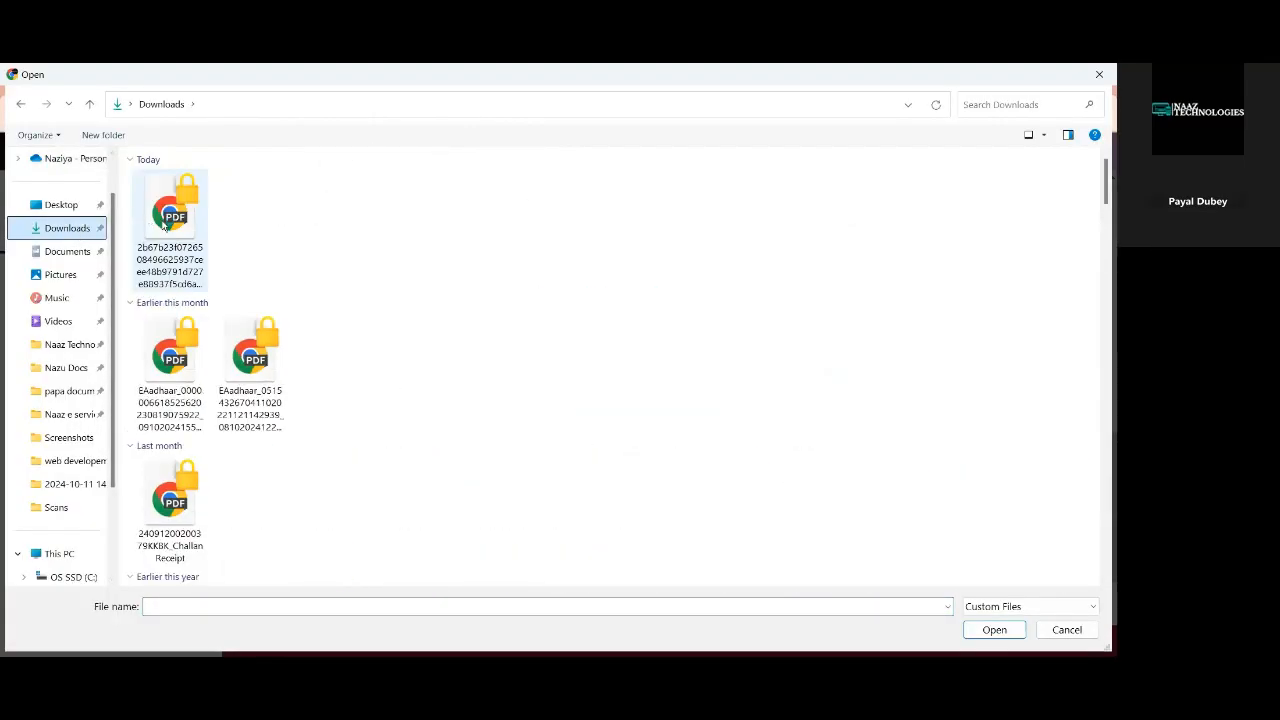
left_click(177, 232)
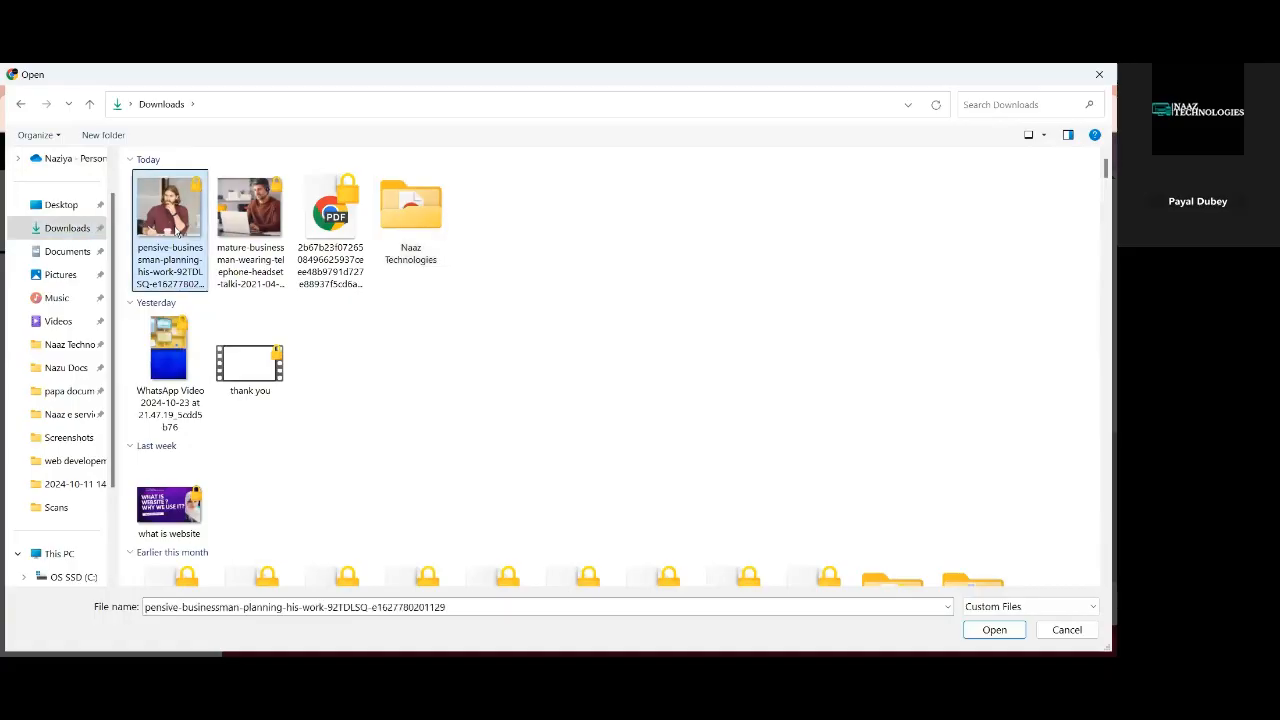
left_click(237, 251, "ctrl")
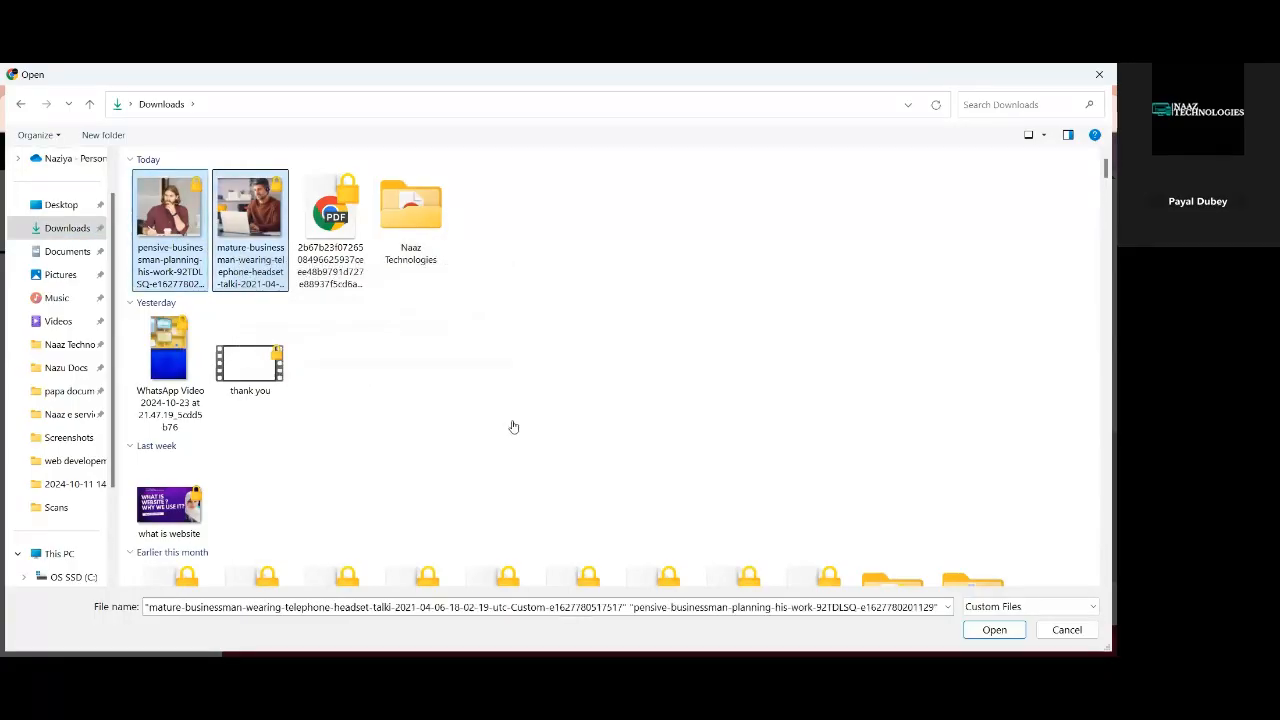
key("Return")
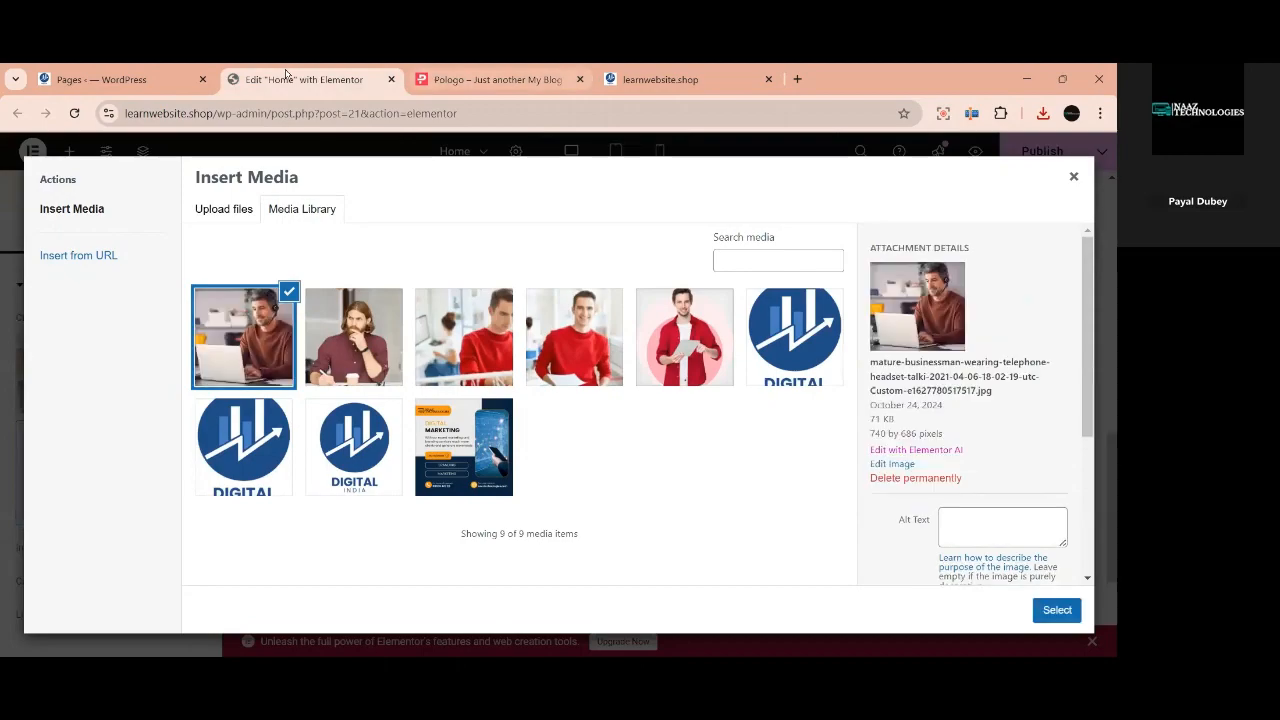
left_click(1057, 609)
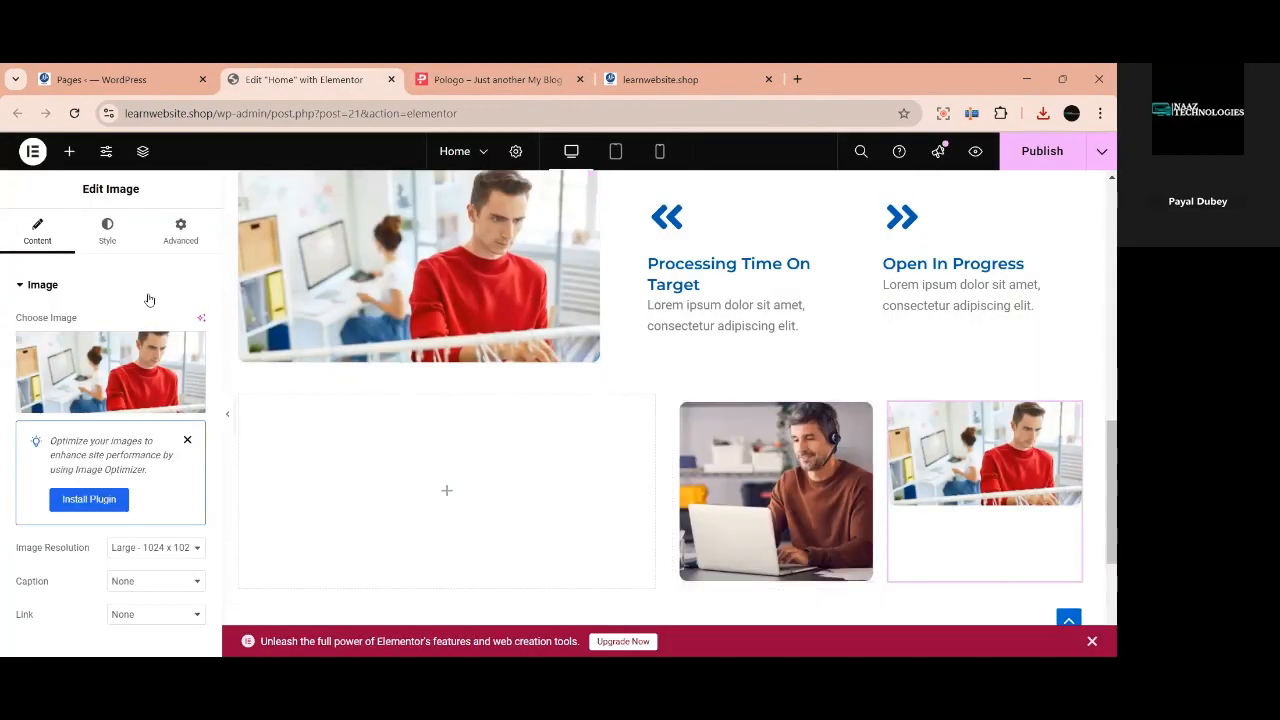
Replace the grid's second image with the uploaded pensive businessman picture.
left_click(140, 356)
left_click(354, 336)
left_click(1057, 620)
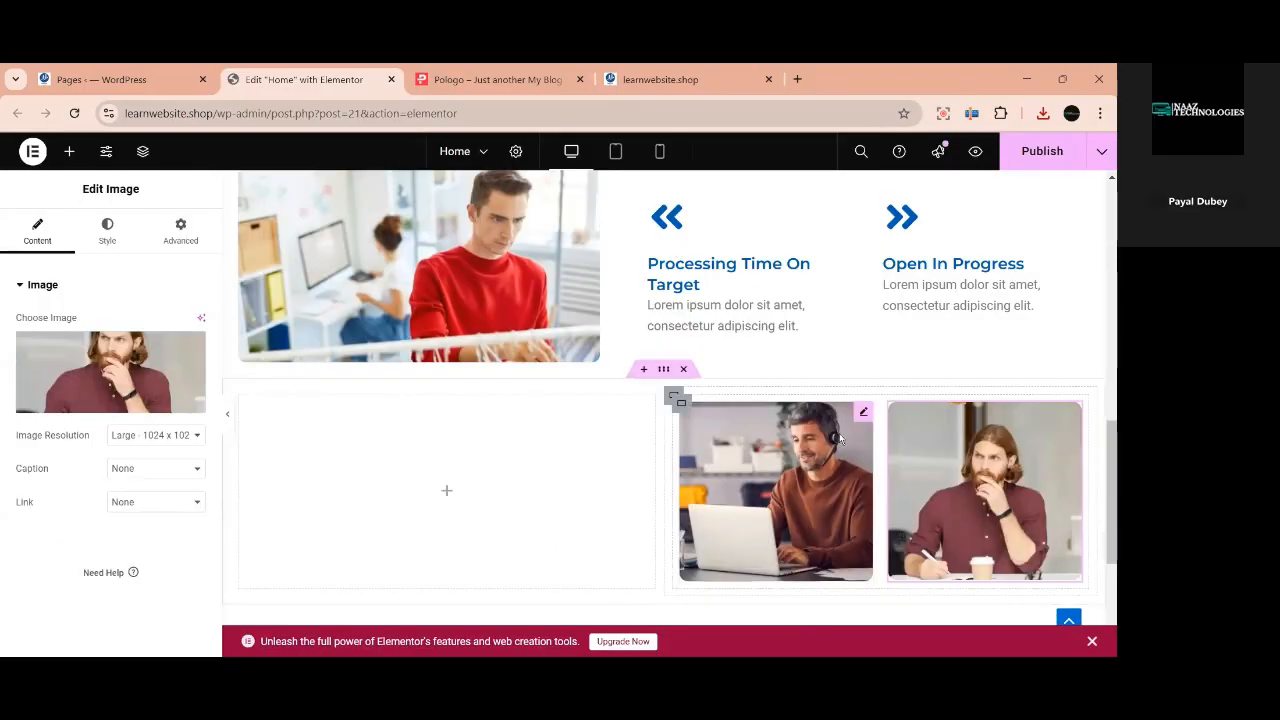
Compare the new image grid with the Pologo site's products section, including its heading and paragraph text.
key("ctrl+shift+p")
key("ctrl+Tab")
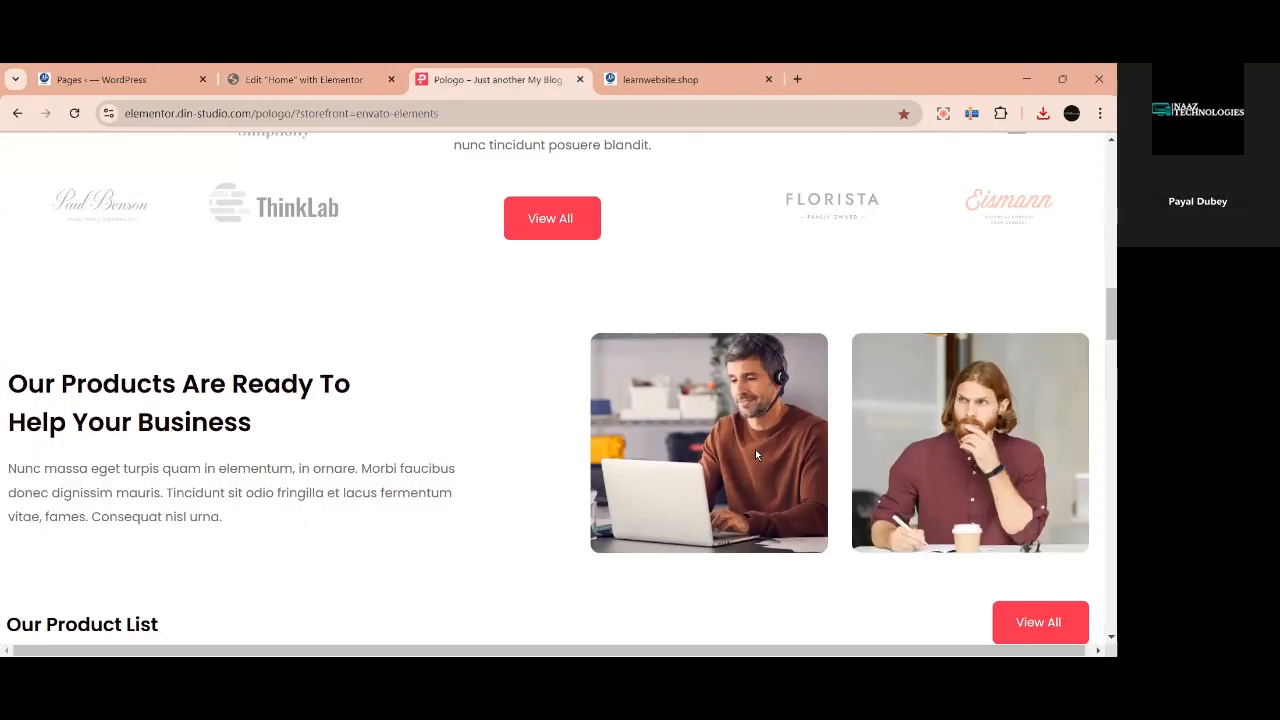
left_click(345, 80)
scroll(898, 528, "down", 1)
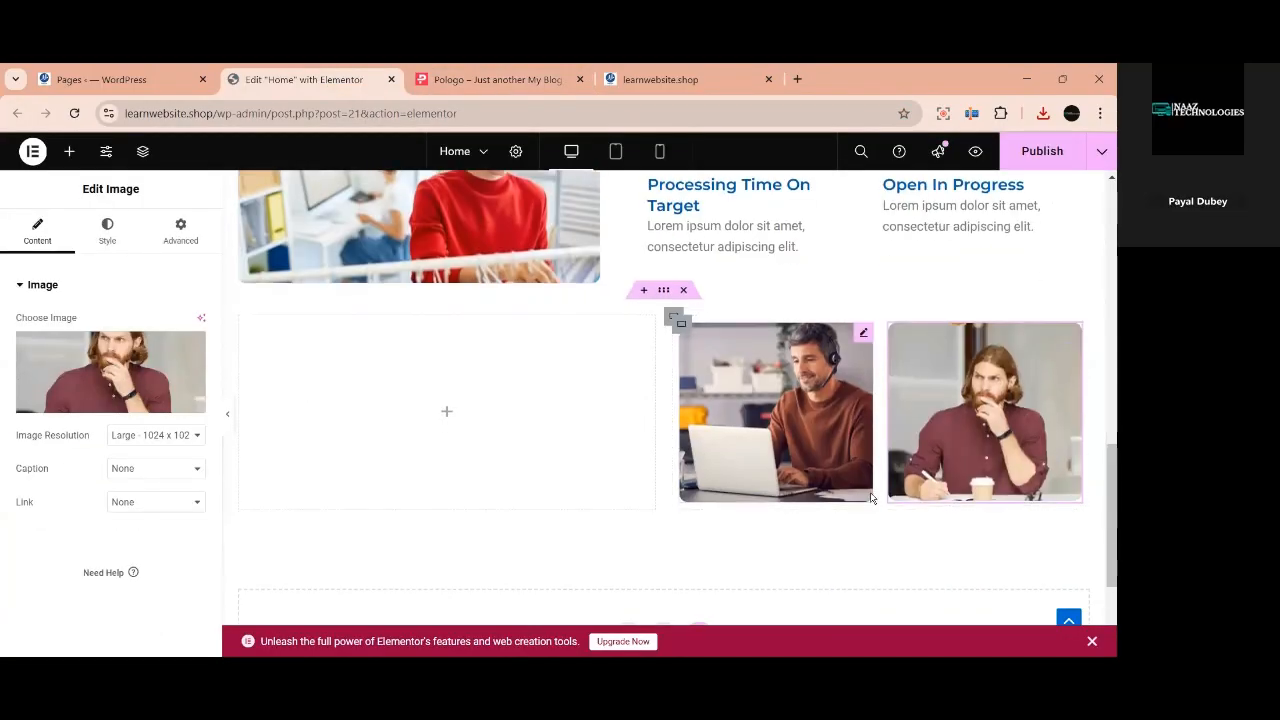
left_click(448, 79)
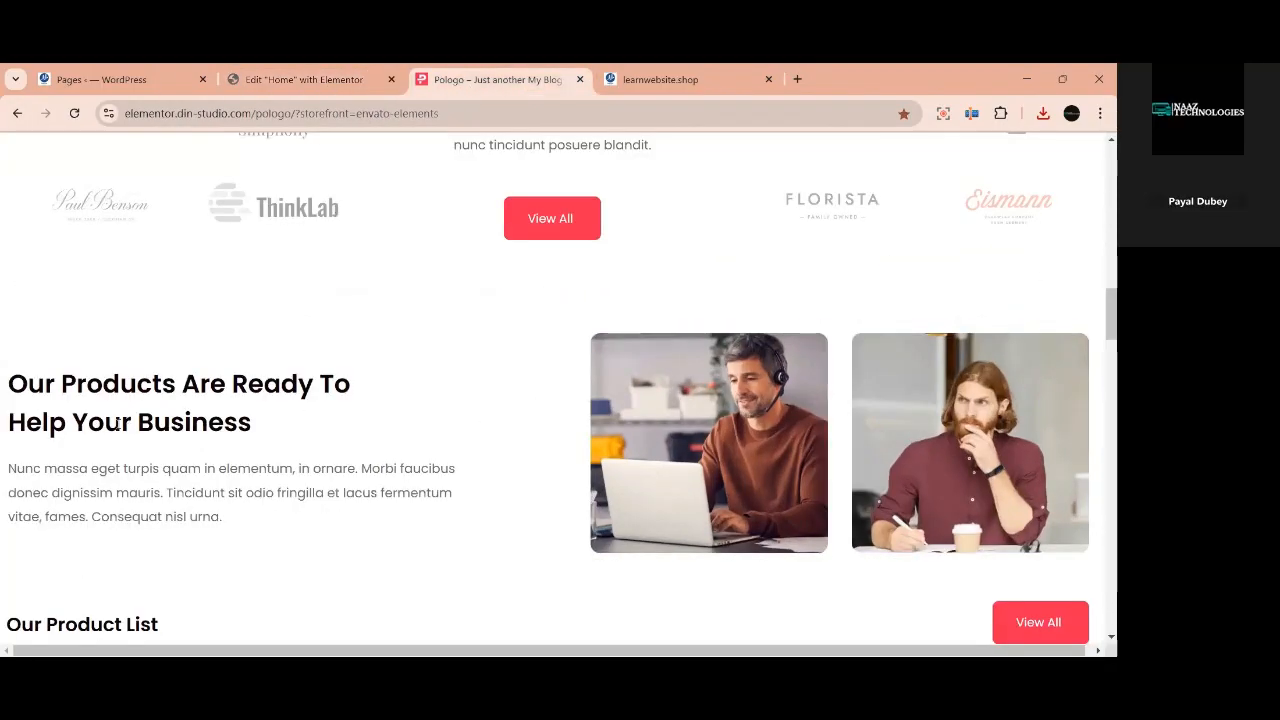
left_click_drag(10, 385, 227, 540)
left_click(227, 540)
left_click(340, 76)
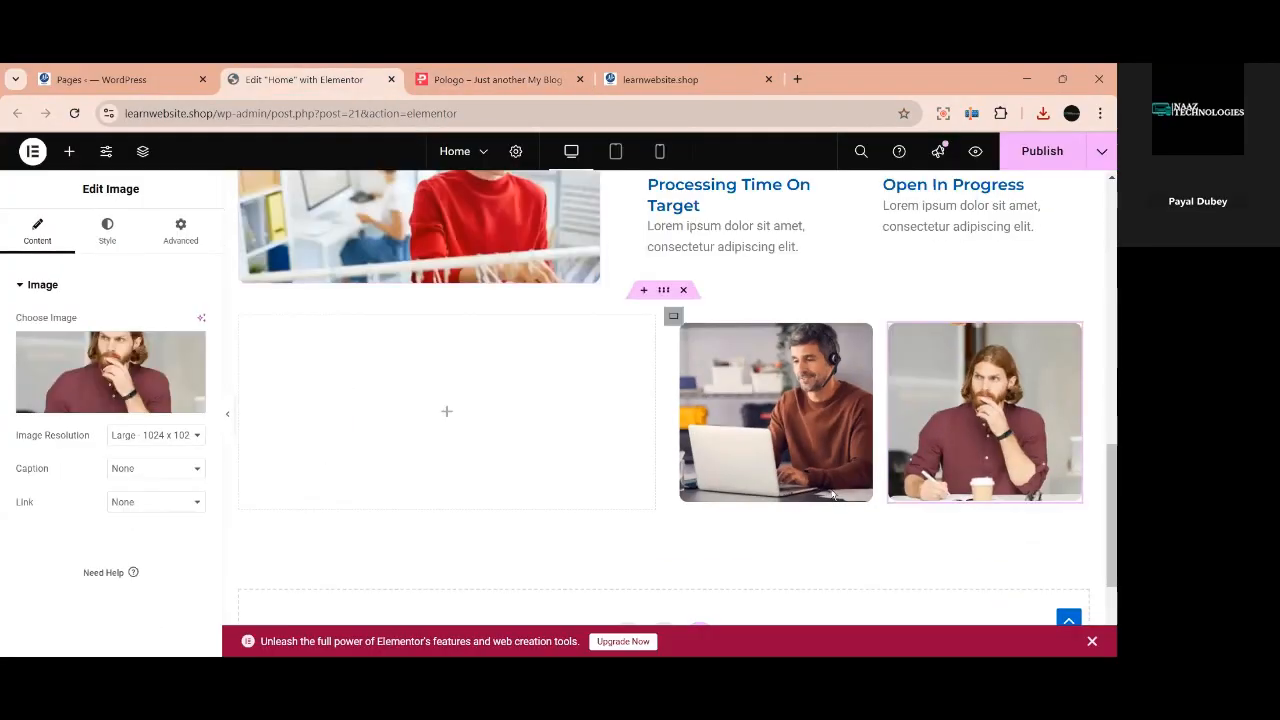
Copy the "Together, We Are A Digital Creative Agency" heading into the empty container beside the two businessman images.
scroll(833, 492, "up", 4)
scroll(832, 490, "up", 6)
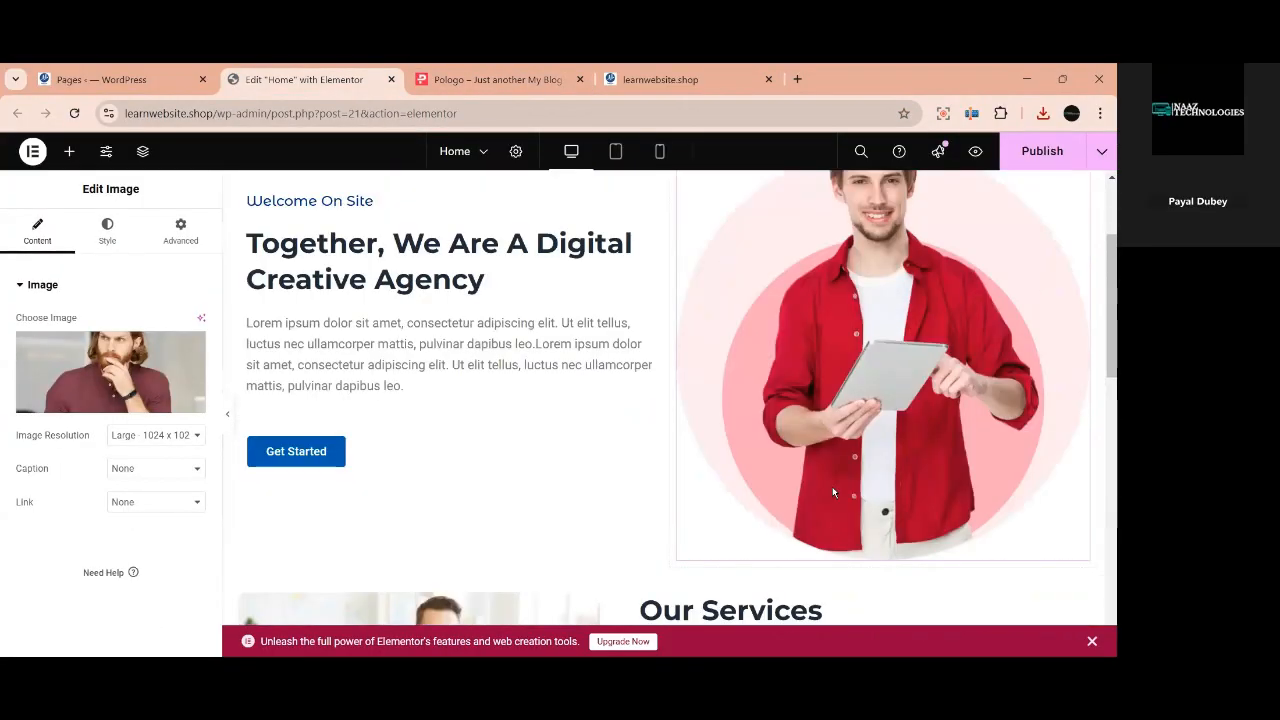
scroll(832, 486, "down", 1)
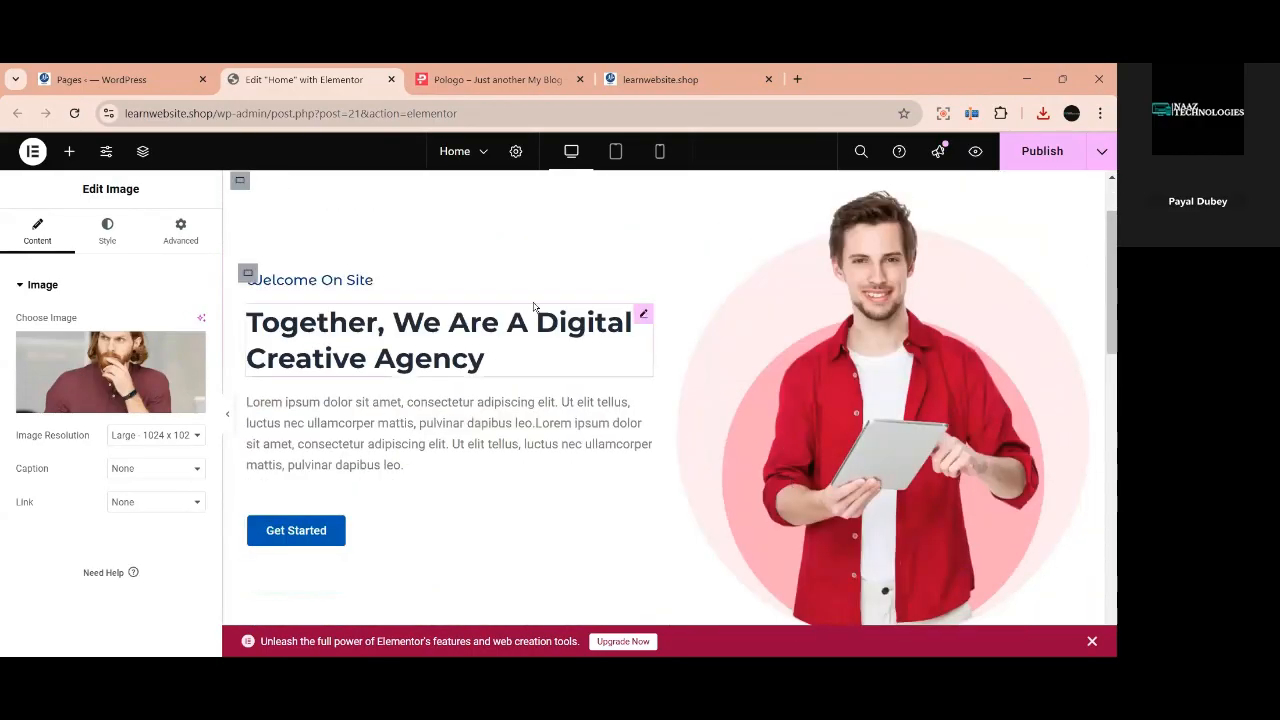
right_click(646, 316)
left_click(694, 366)
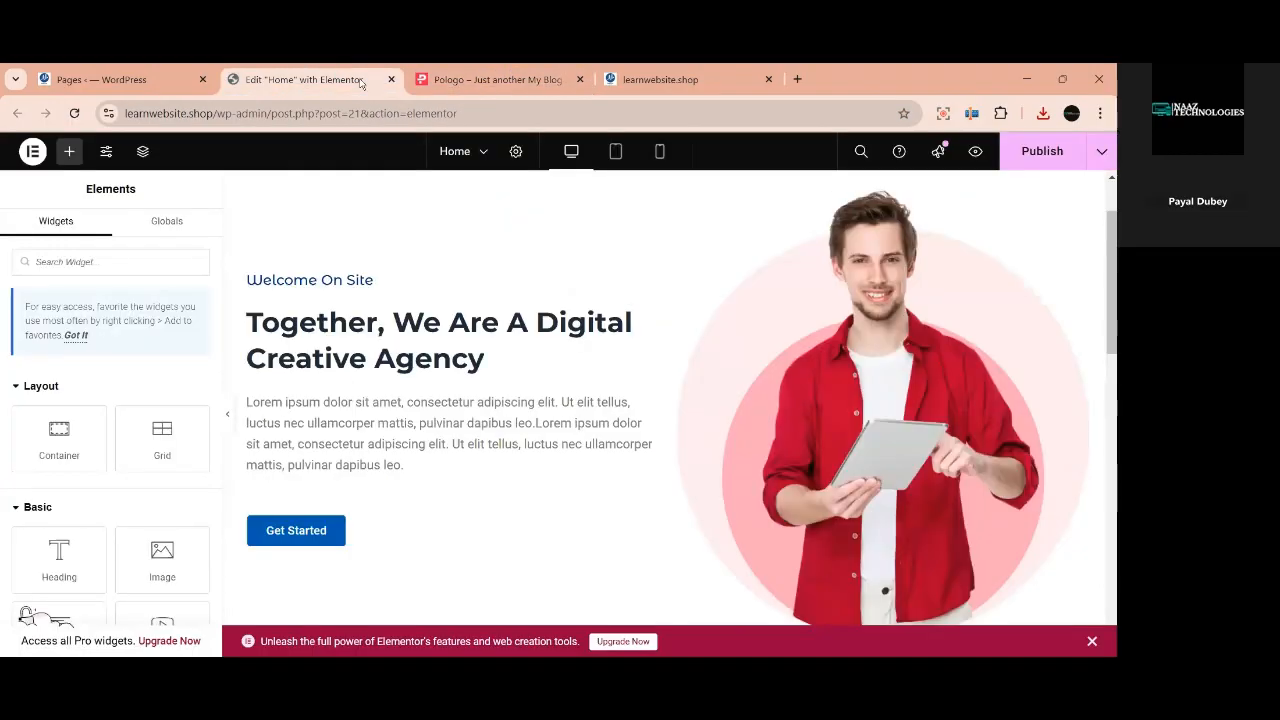
scroll(540, 322, "down", 10)
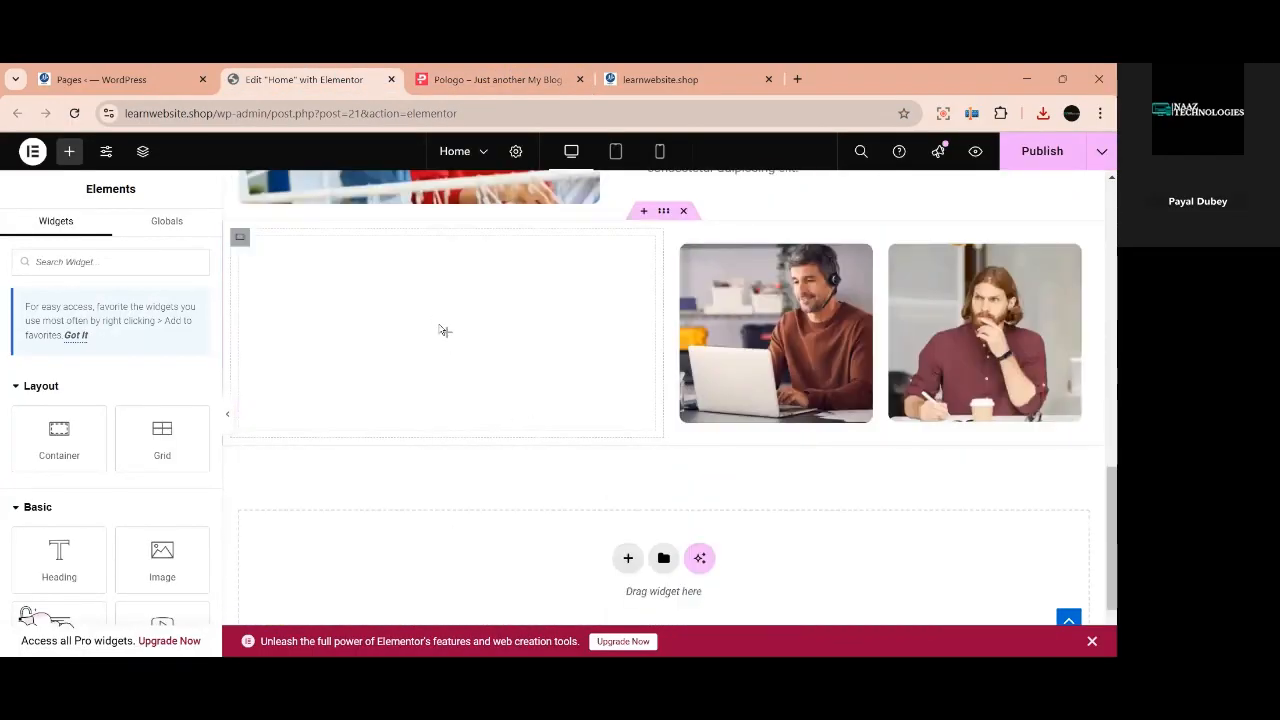
right_click(449, 334)
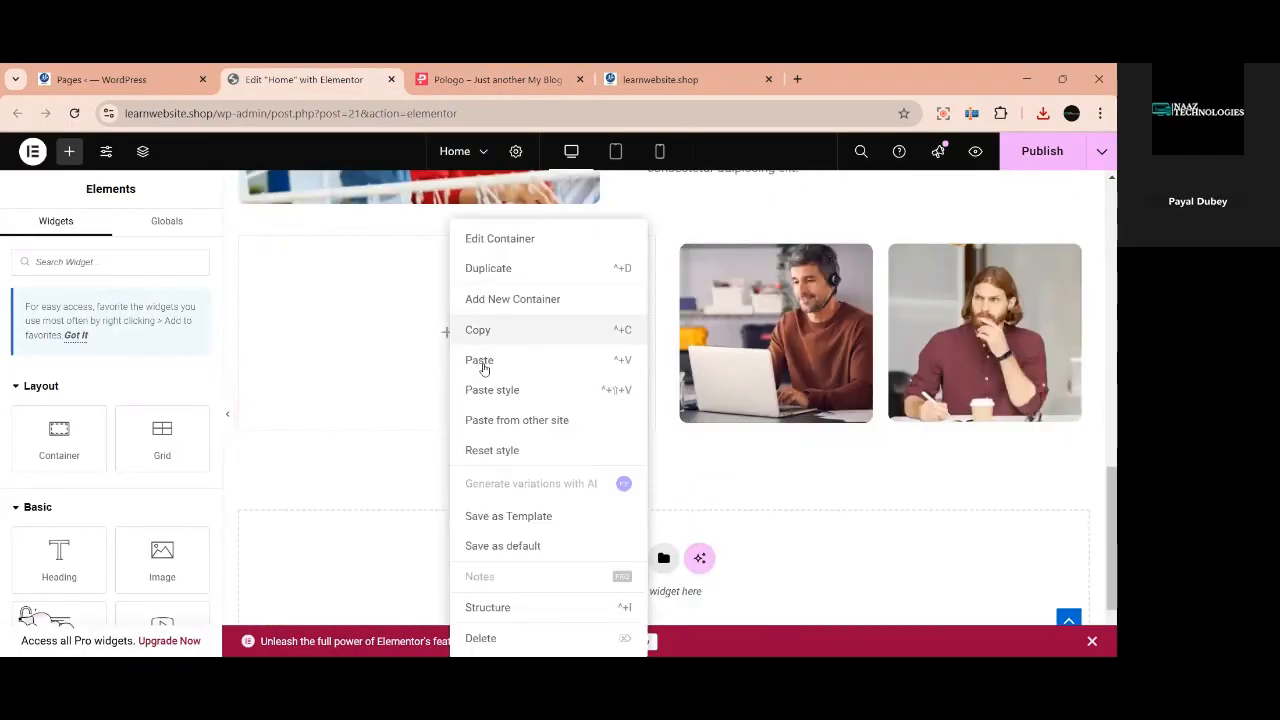
left_click(481, 363)
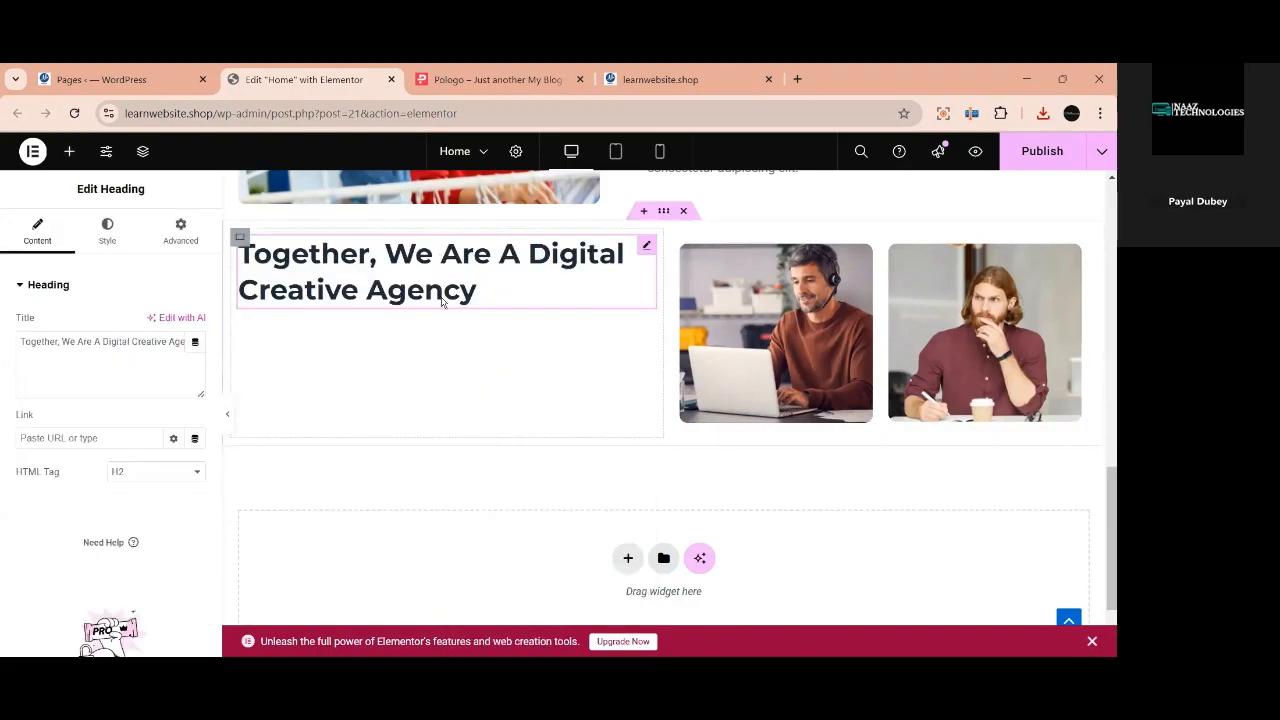
Replace the pasted heading's title with "Our Products Are Ready To Help Your Business", copied from the Pologo site's products section.
left_click(497, 79)
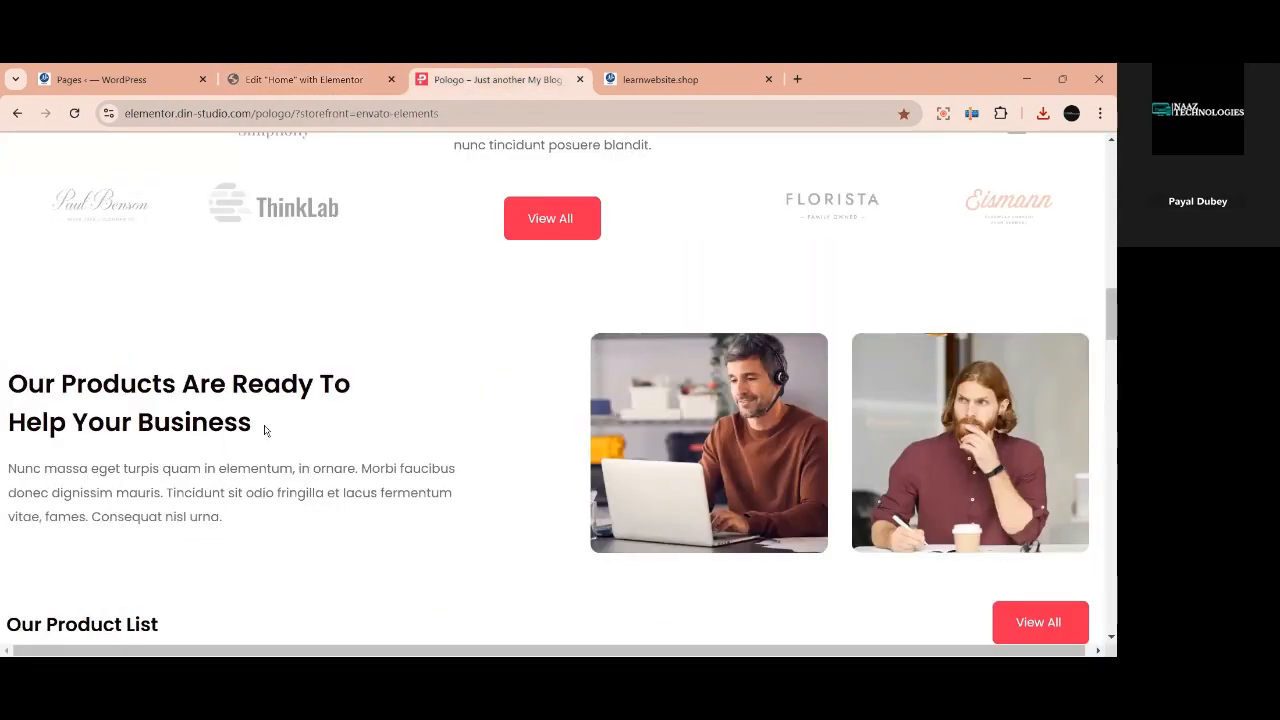
left_click_drag(266, 430, 7, 365)
key("ctrl+c")
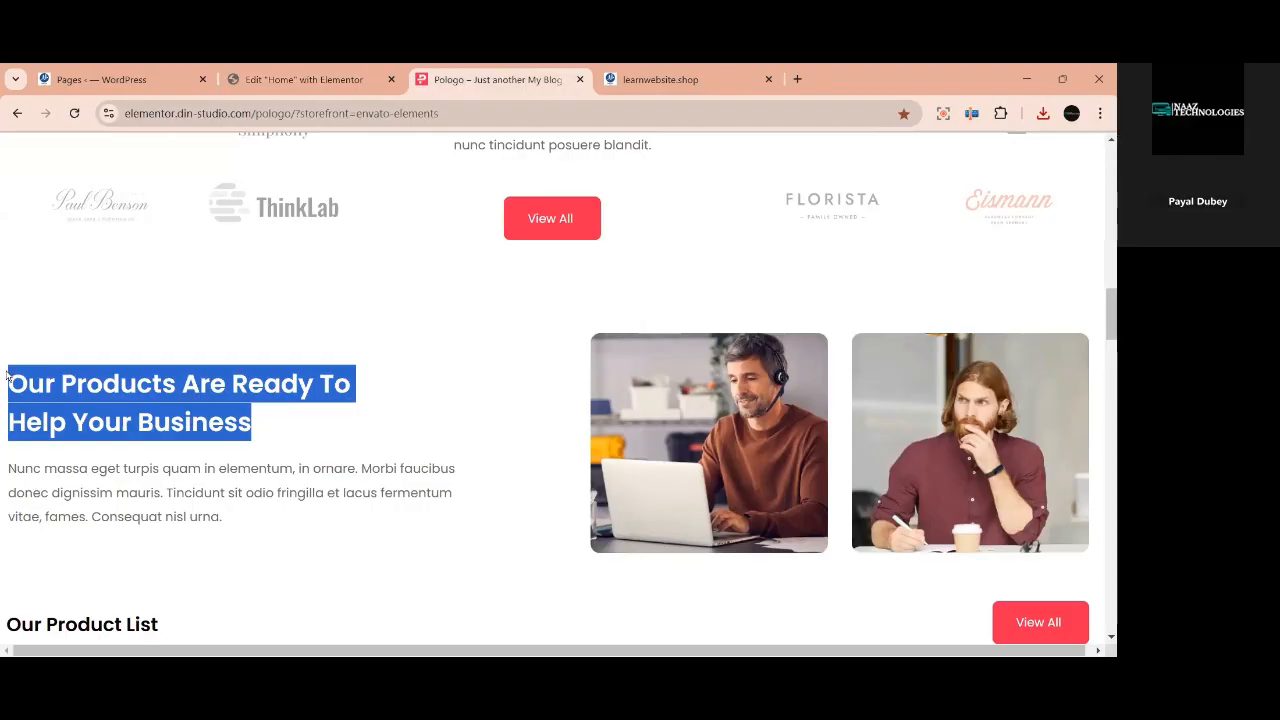
left_click(300, 80)
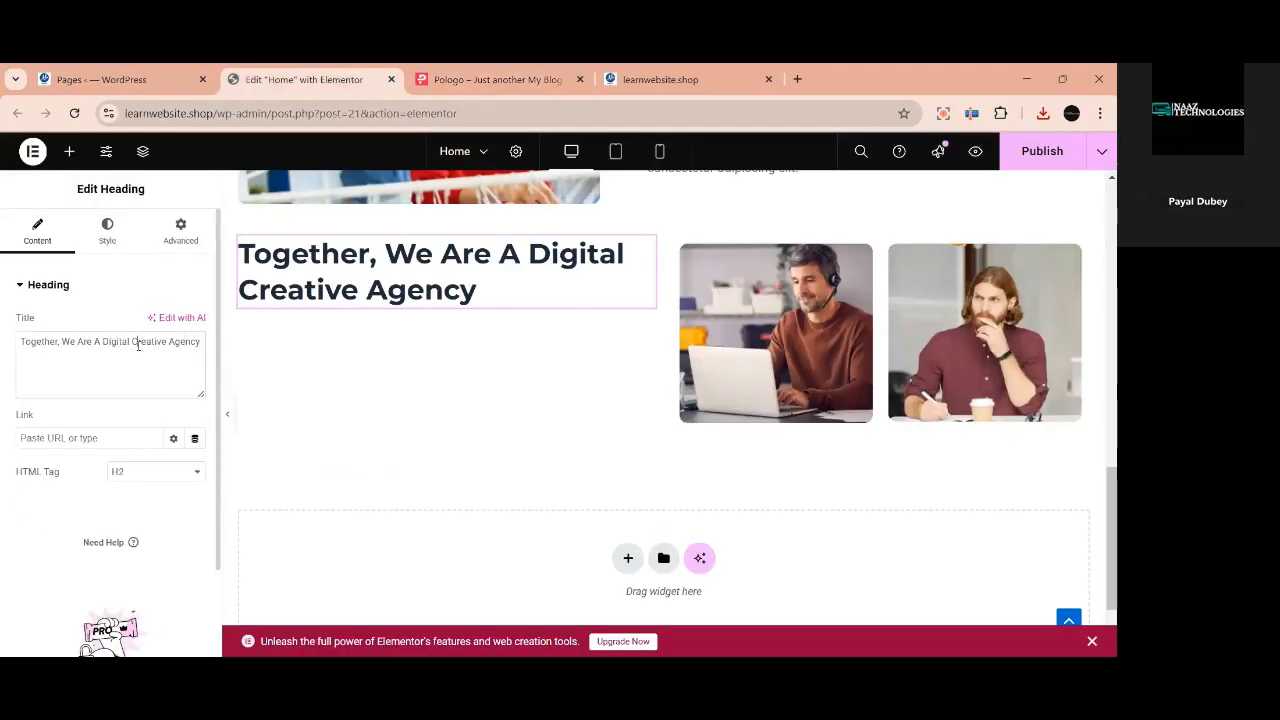
triple_click(138, 345)
key("ctrl+v")
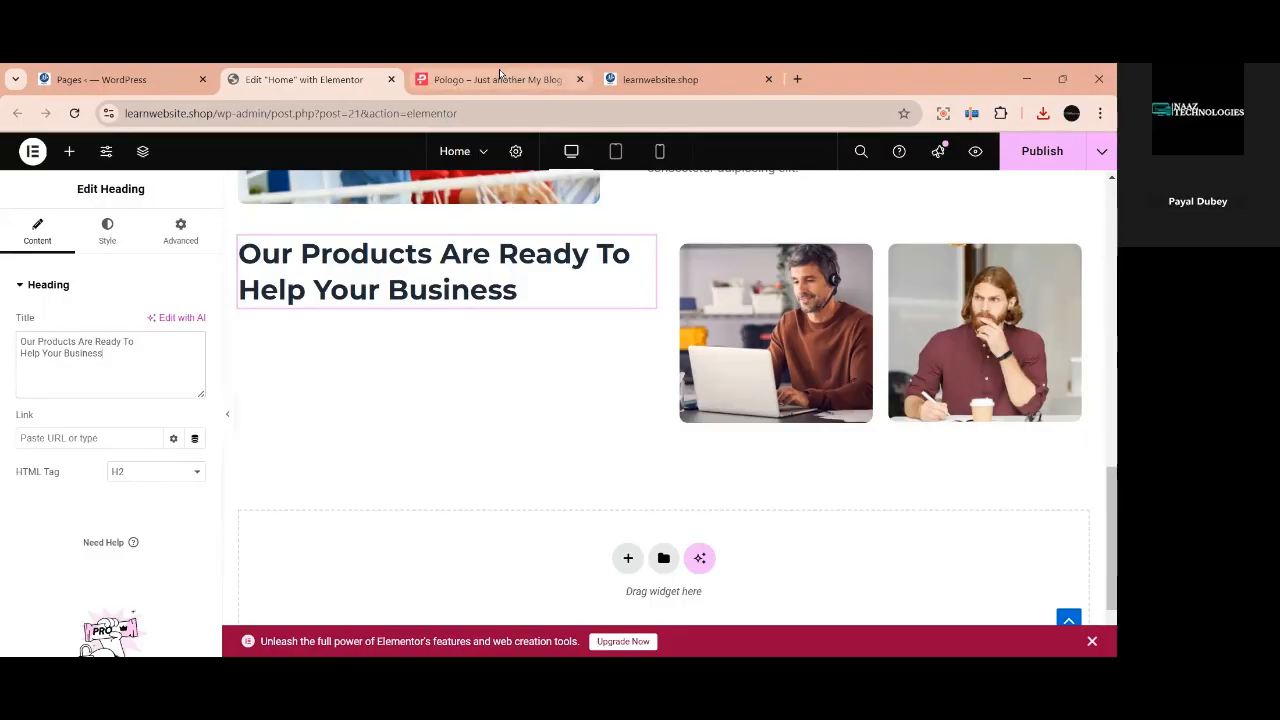
Copy the lorem ipsum paragraph from the welcome section and paste it below the new products heading.
left_click(424, 82)
left_click(350, 80)
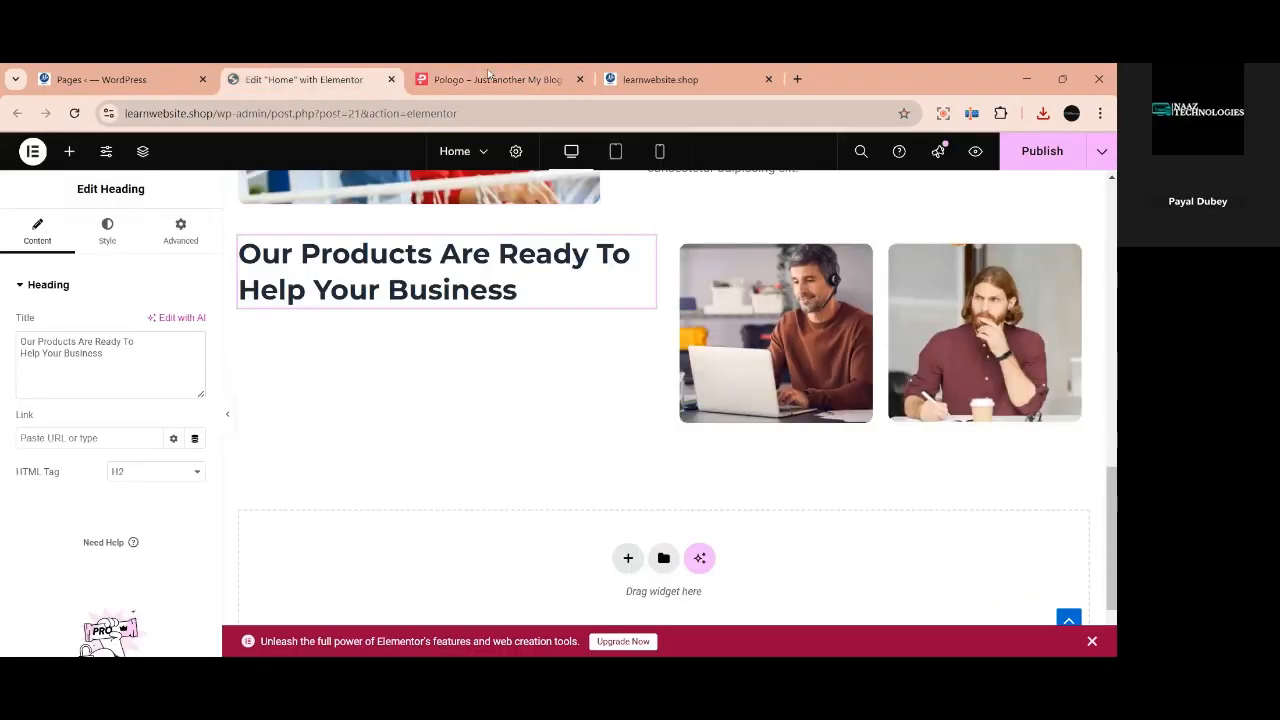
scroll(610, 448, "up", 6)
scroll(491, 420, "up", 3)
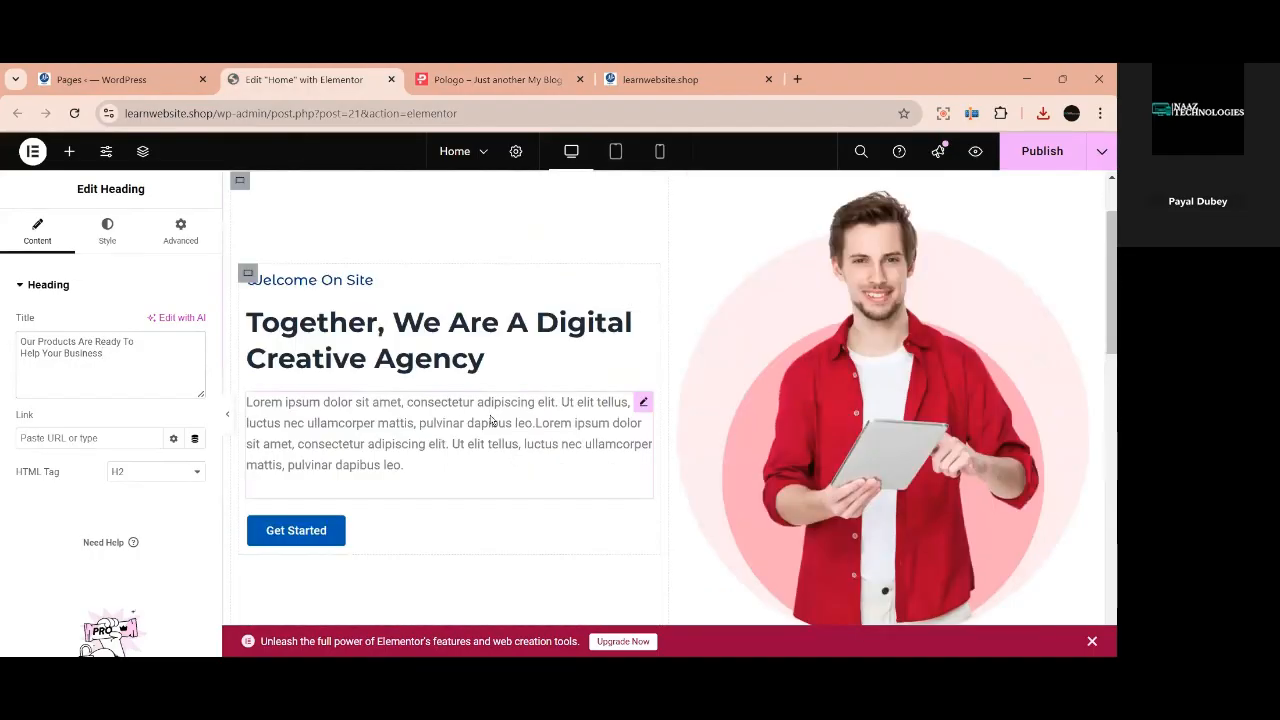
right_click(491, 420)
left_click(520, 365)
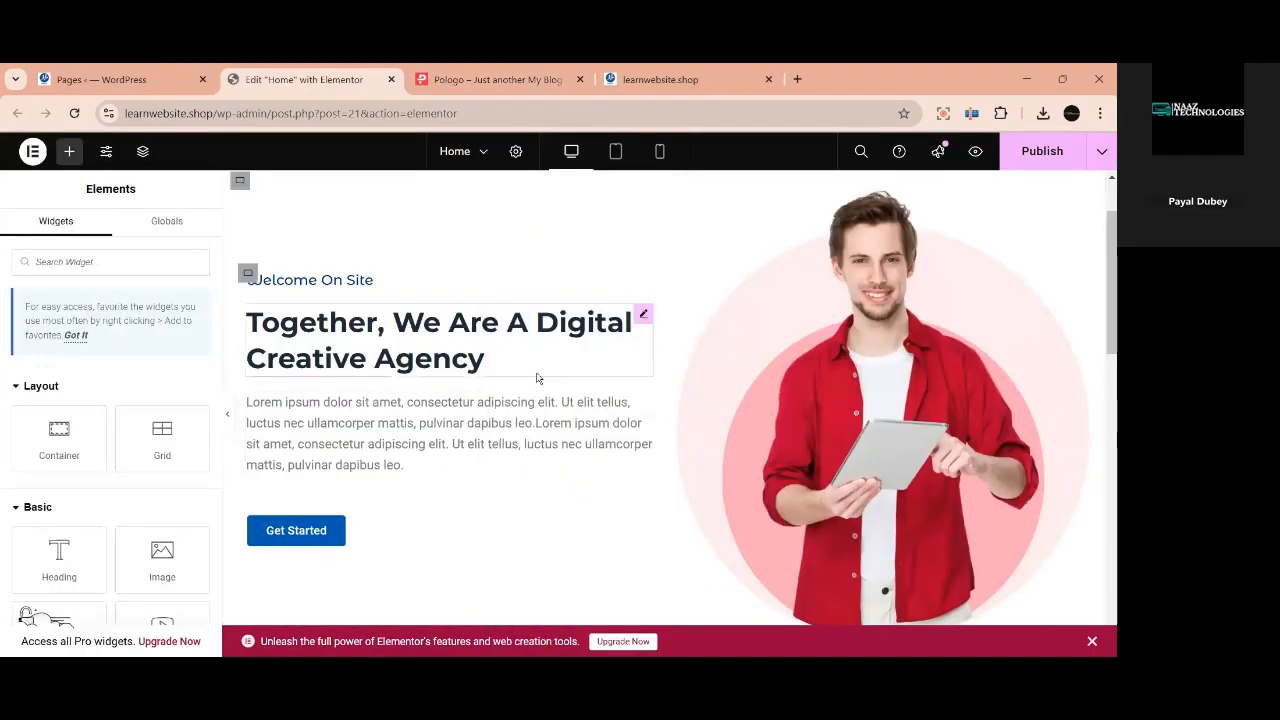
scroll(535, 400, "down", 15)
scroll(511, 427, "up", 2)
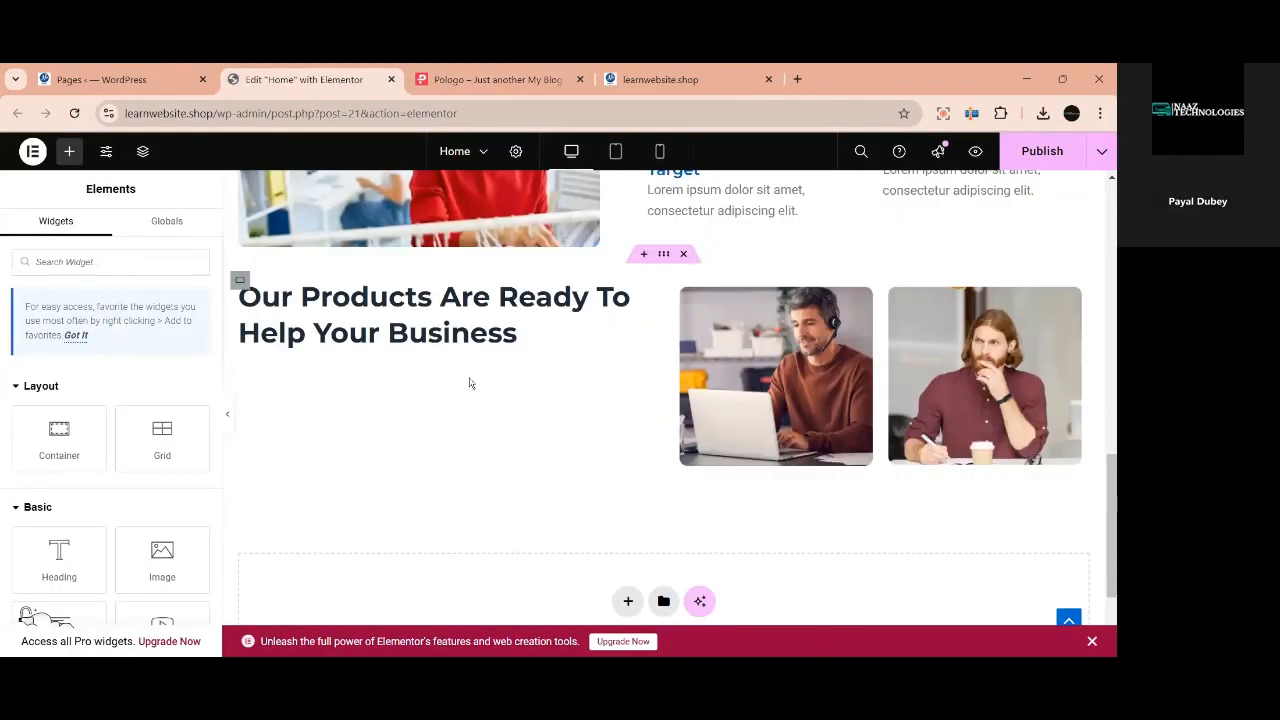
right_click(446, 384)
left_click(497, 362)
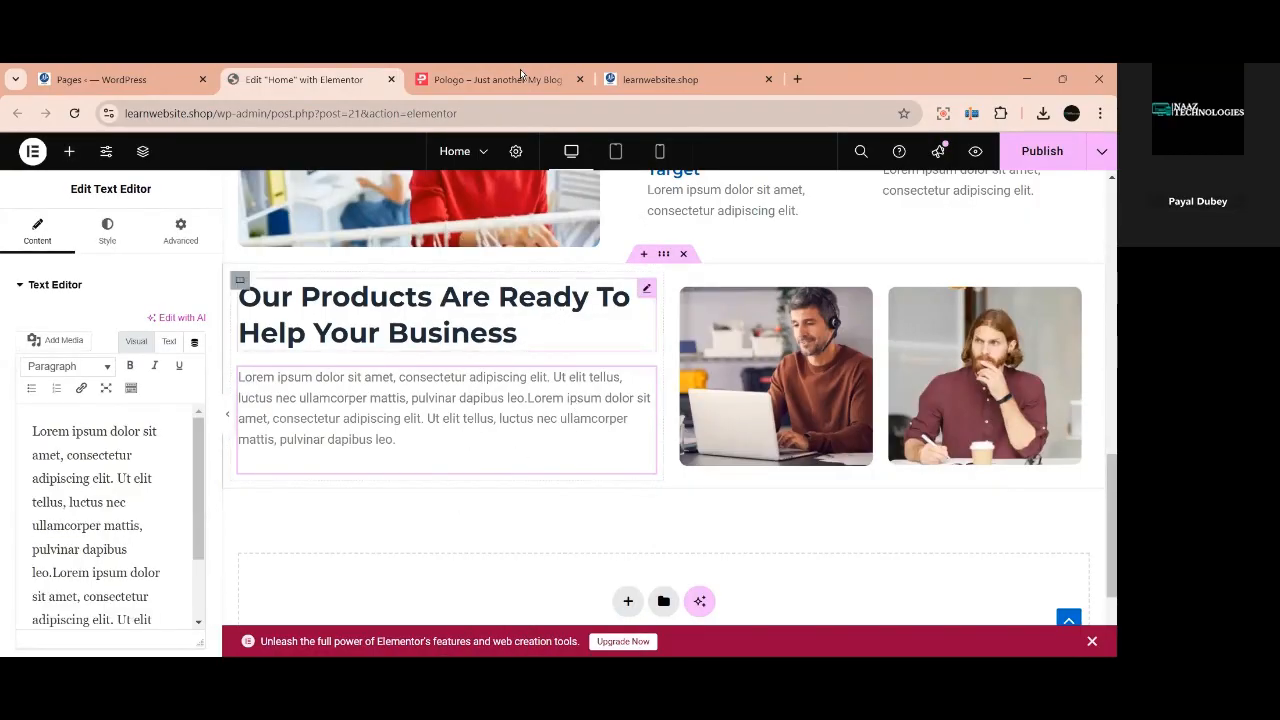
Compare the products section's heading and paragraph with the matching section on the Pologo site.
left_click(480, 79)
left_click(443, 487)
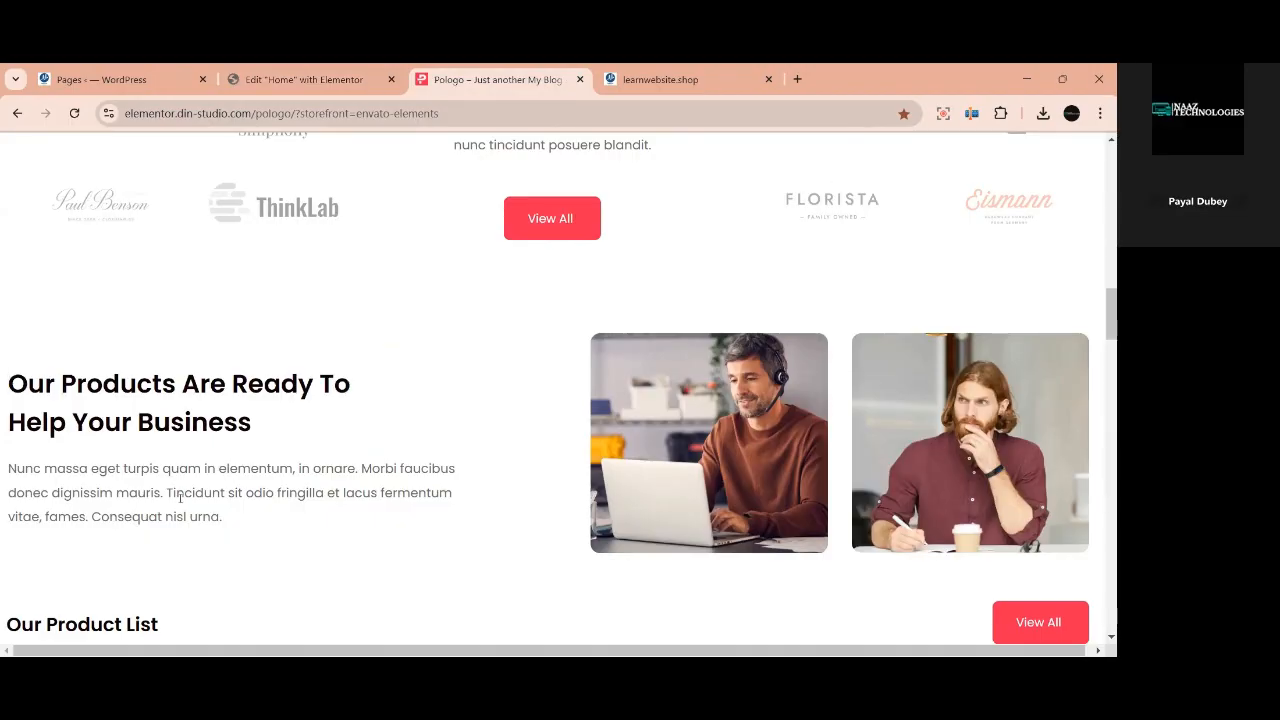
left_click(314, 77)
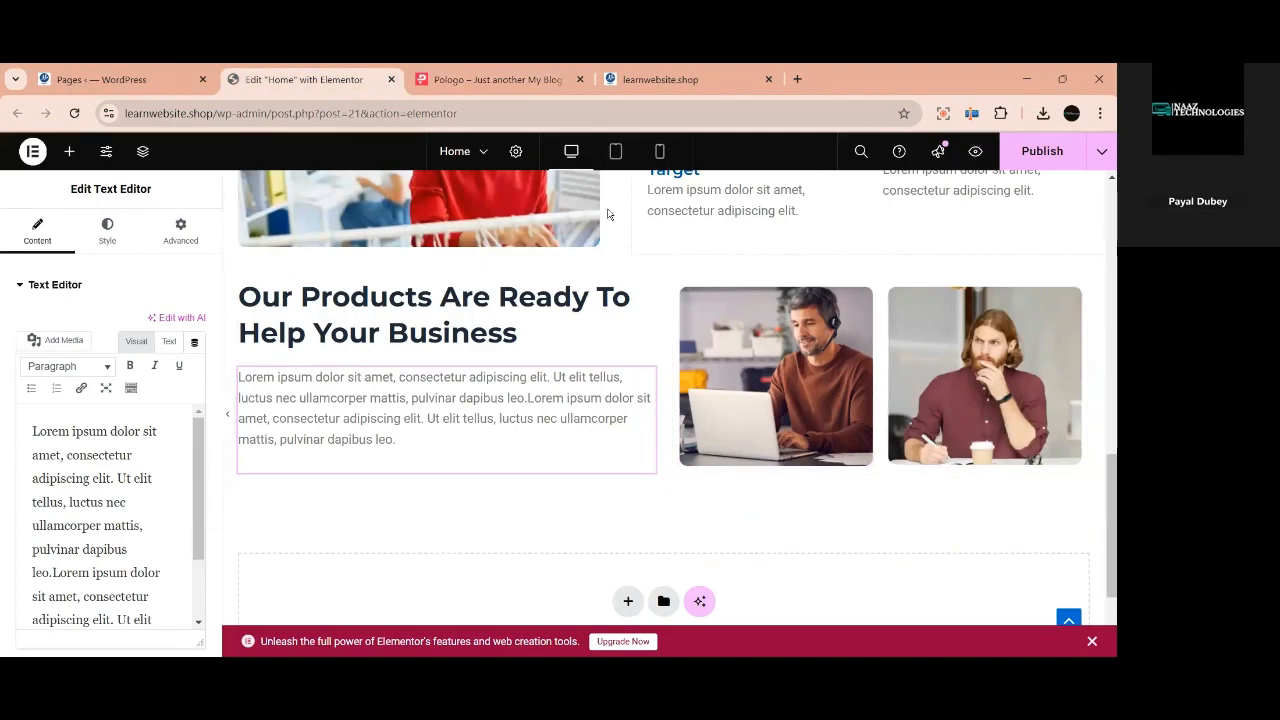
left_click(490, 79)
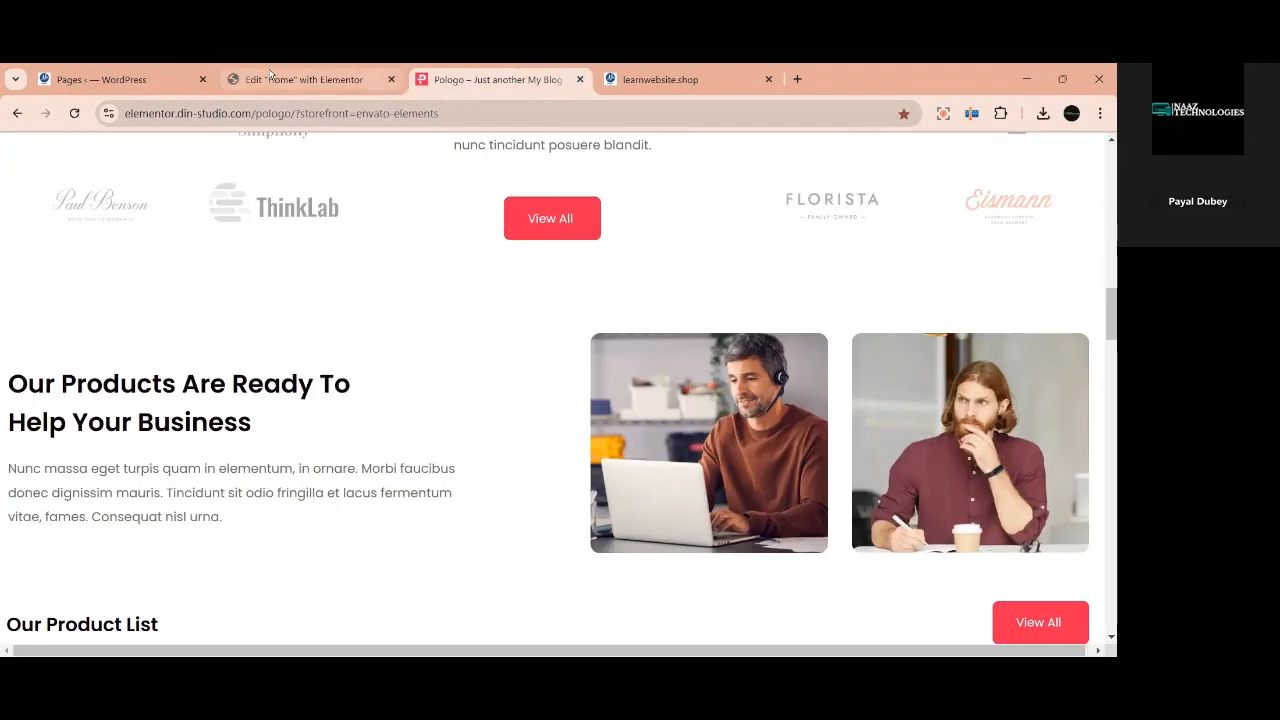
left_click(304, 79)
Unlink the margins of the products section's outer container and set its top and bottom margins to 50 px.
left_click(664, 255)
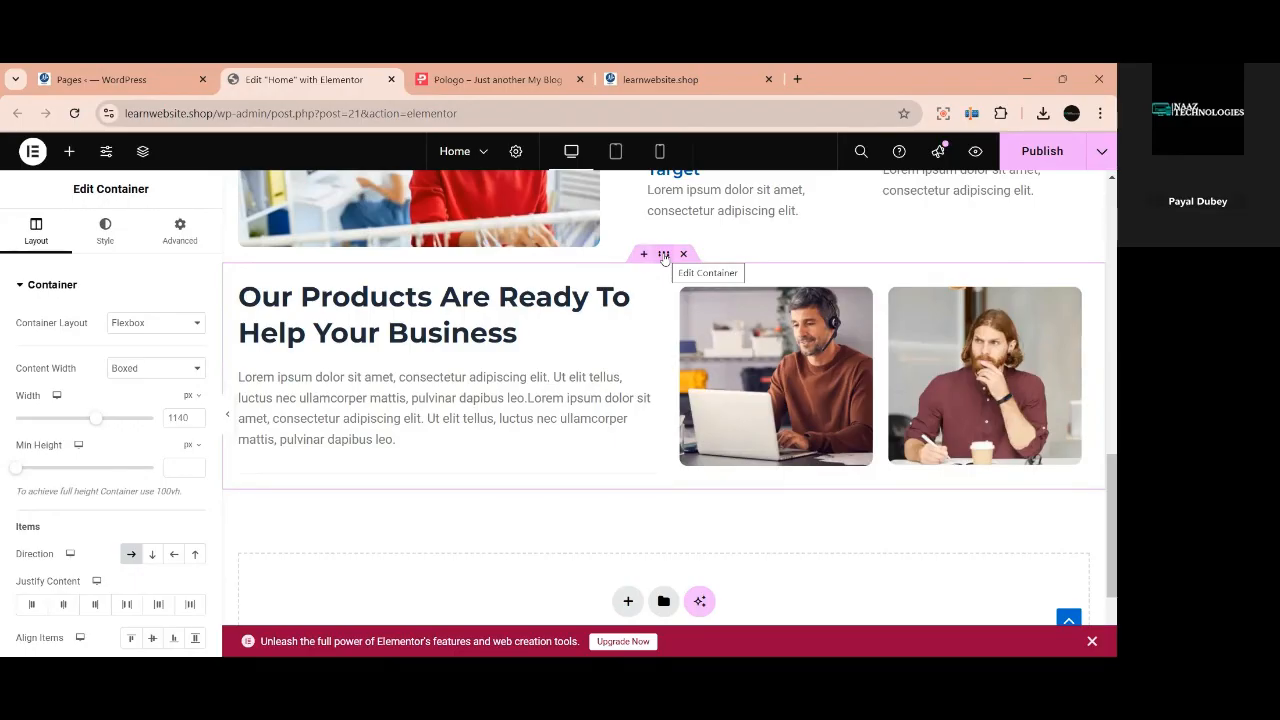
left_click(185, 234)
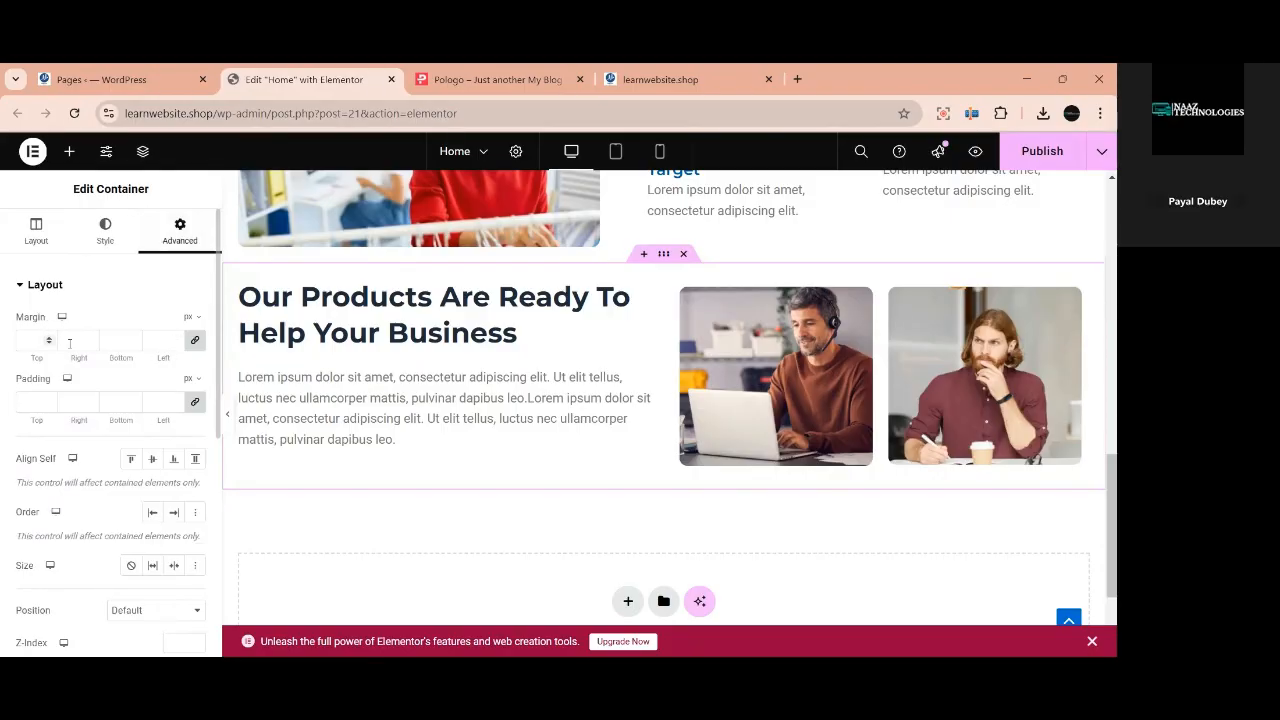
left_click(195, 343)
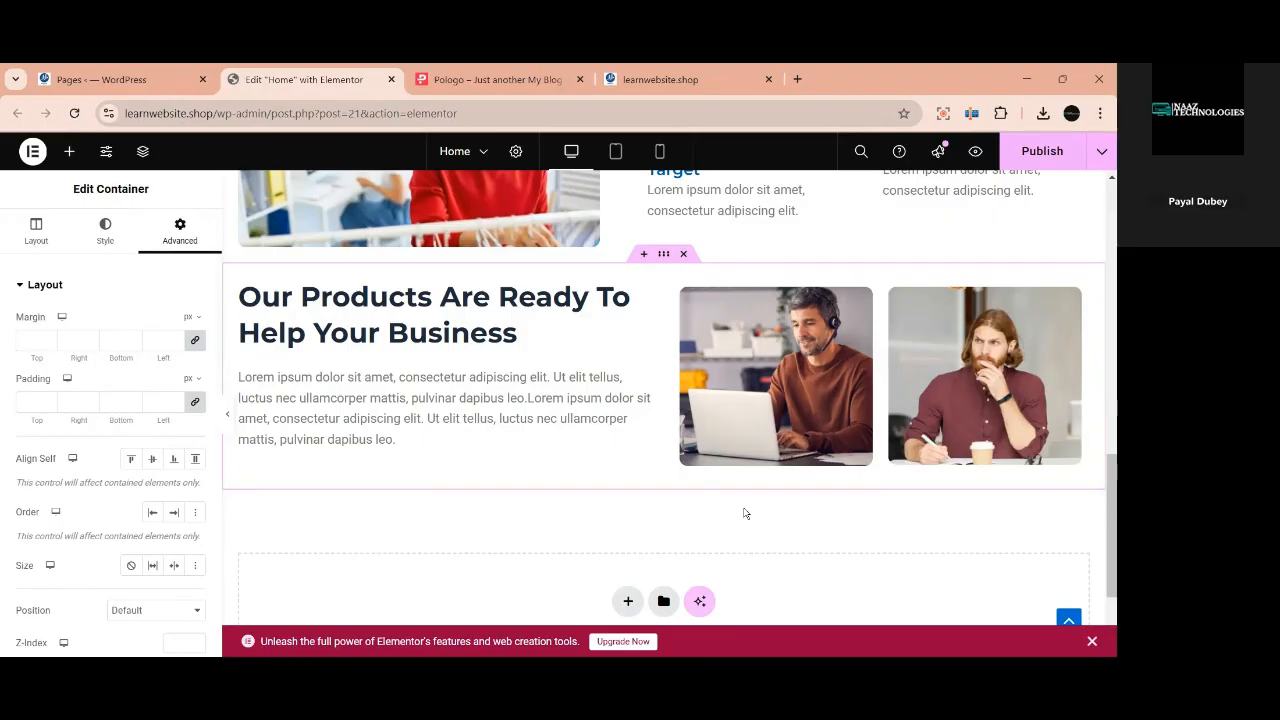
left_click(195, 343)
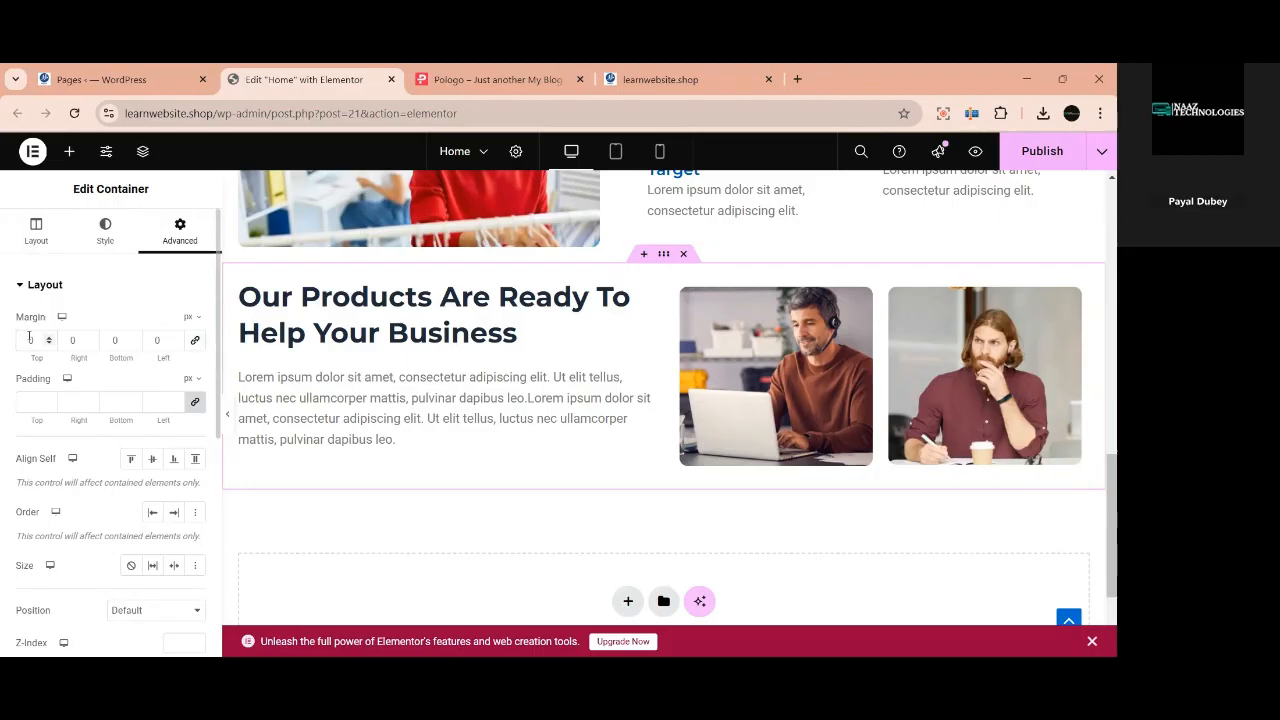
left_click(29, 340)
type("40")
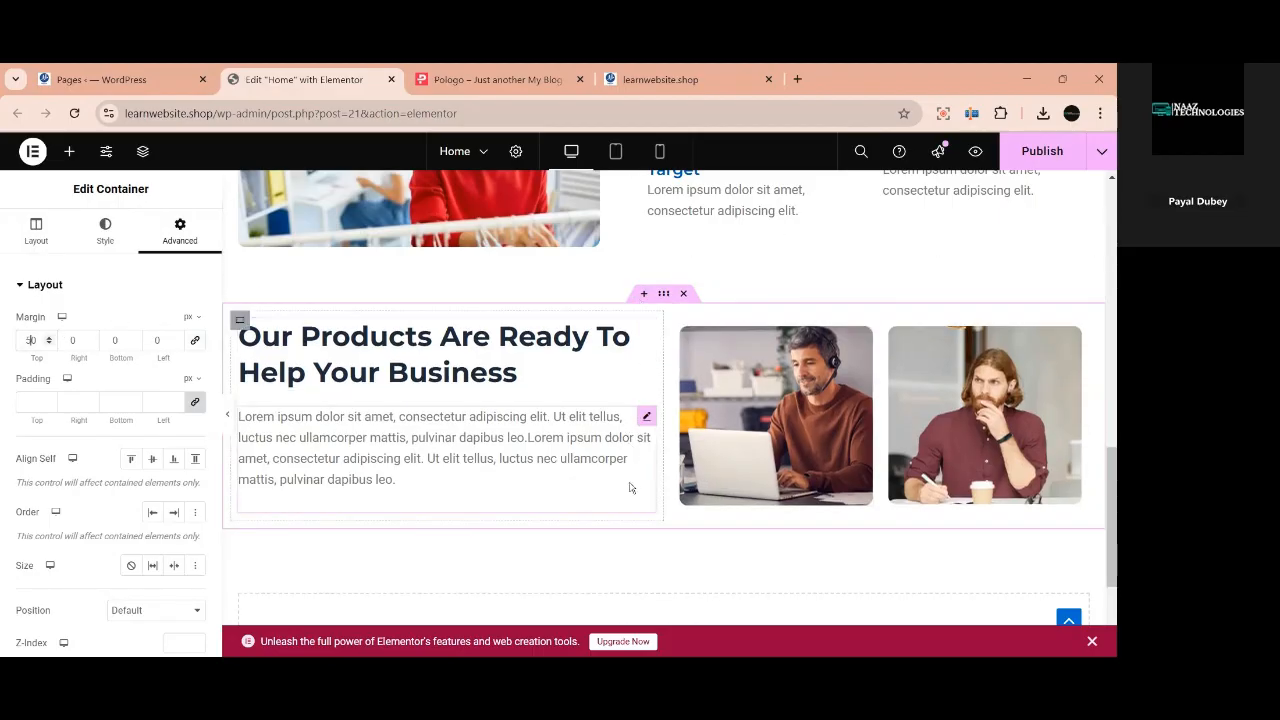
scroll(600, 490, "down", 1)
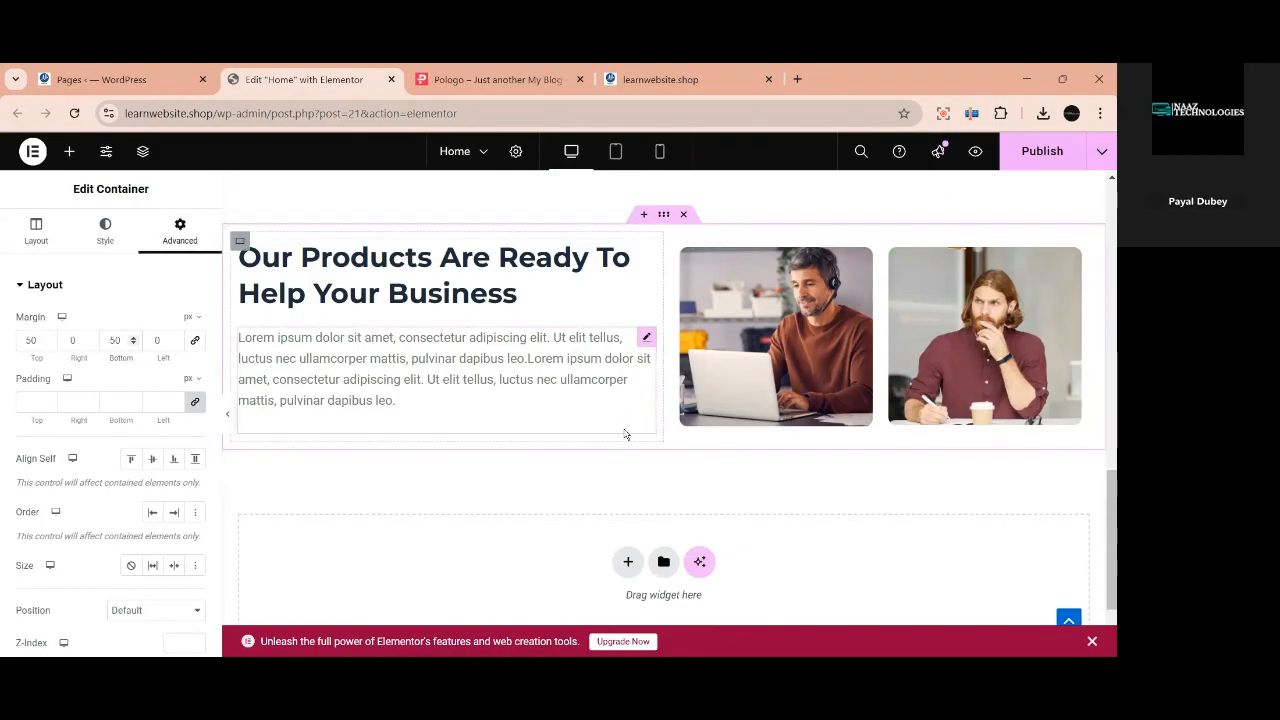
scroll(635, 469, "up", 1)
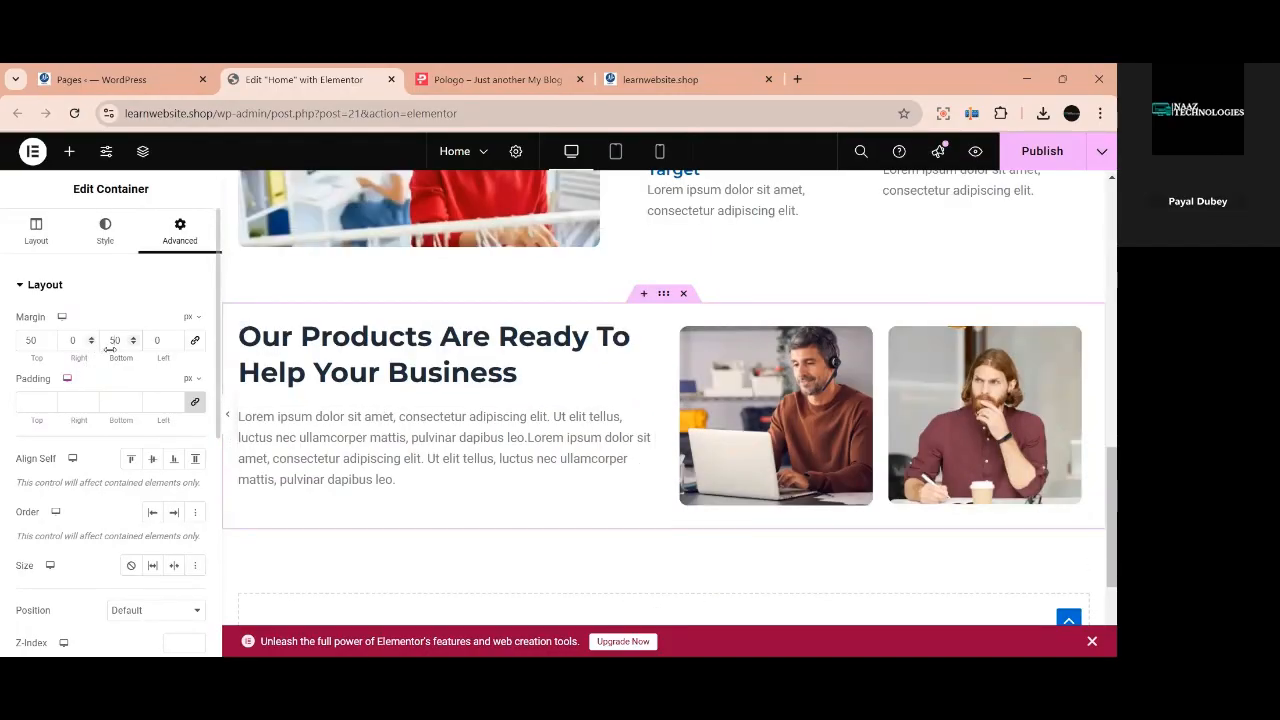
Examine the Our Product List section on the Pologo site and the free area below the products section in the page editor.
scroll(660, 550, "down", 1)
scroll(685, 573, "down", 1)
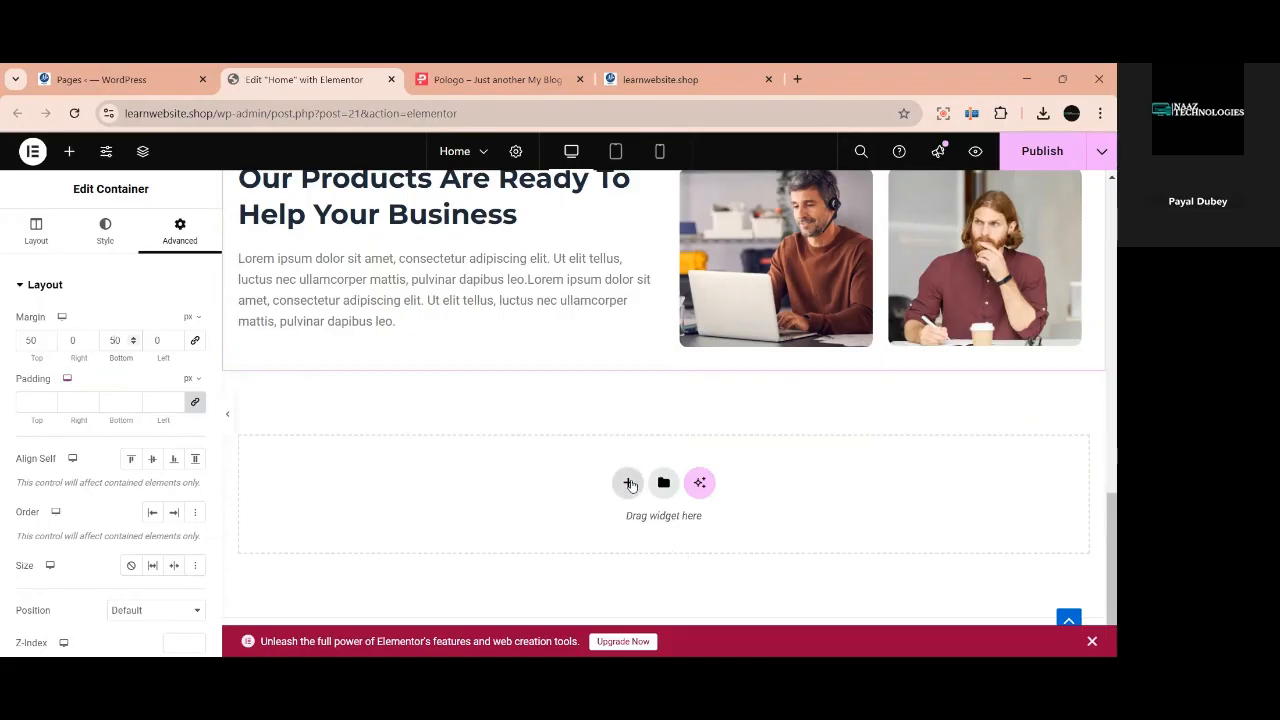
key("ctrl+Tab")
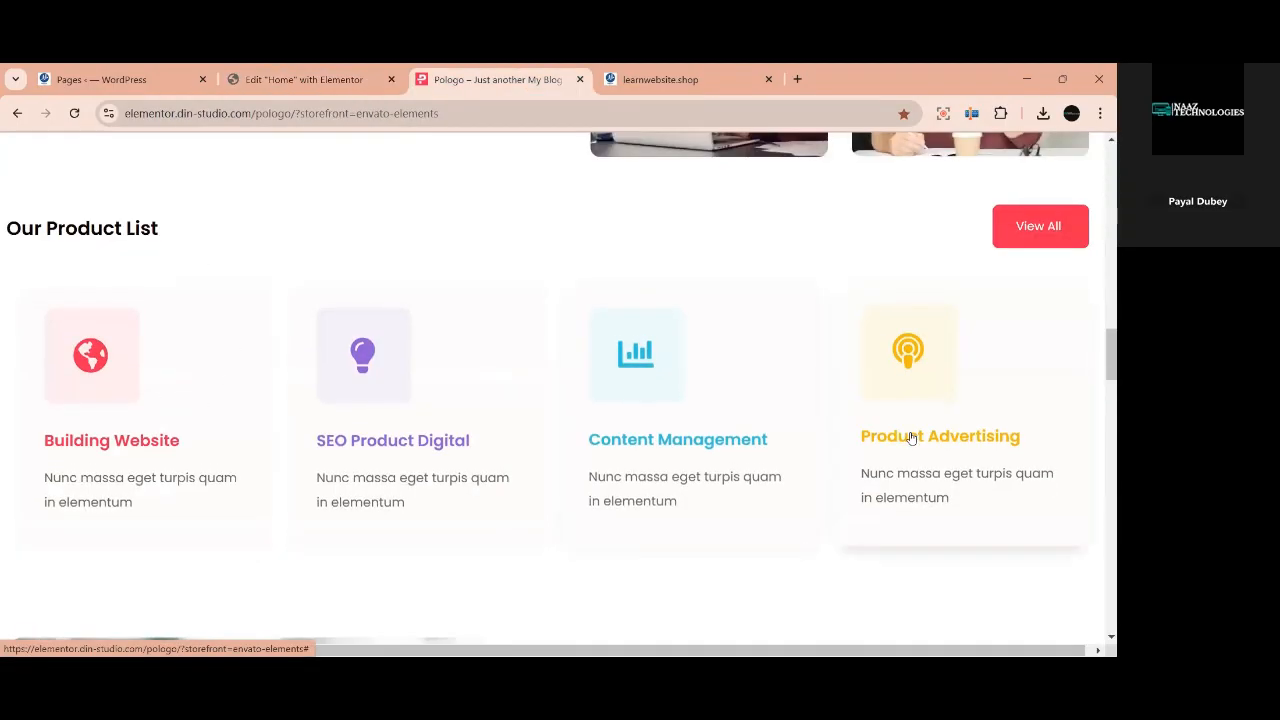
left_click(286, 77)
scroll(720, 523, "down", 1)
scroll(720, 523, "up", 1)
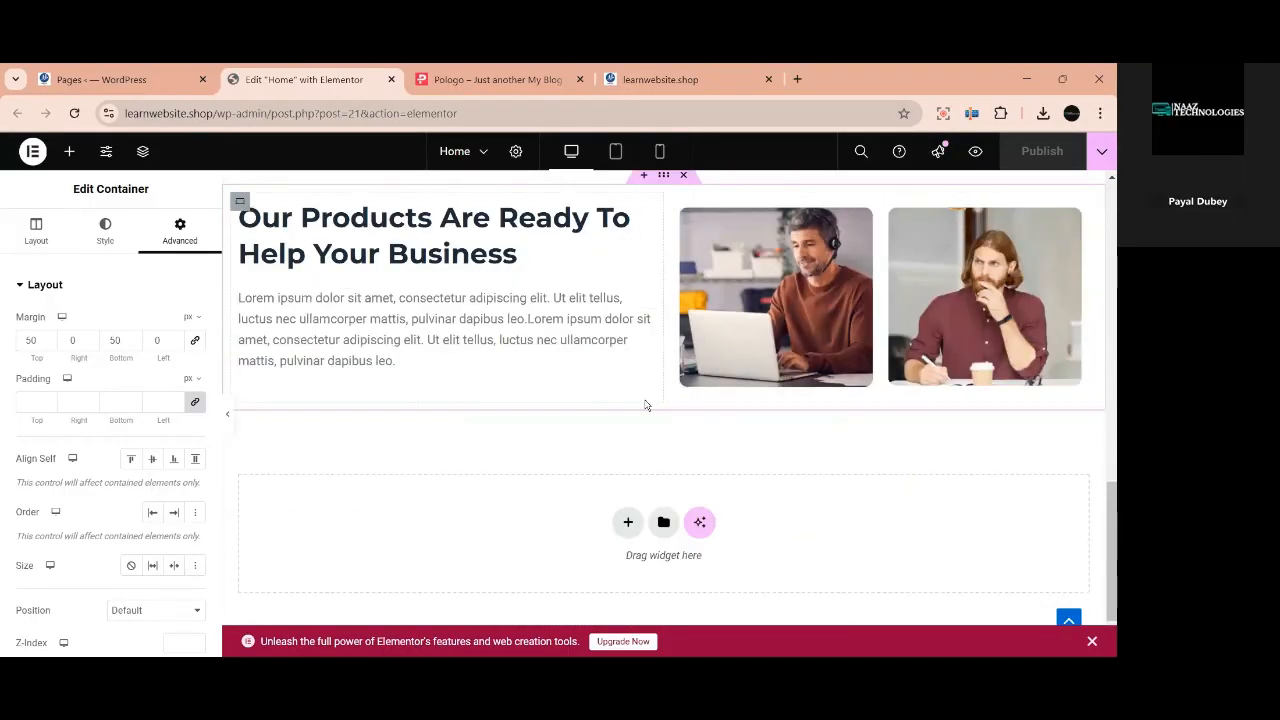
scroll(635, 549, "down", 1)
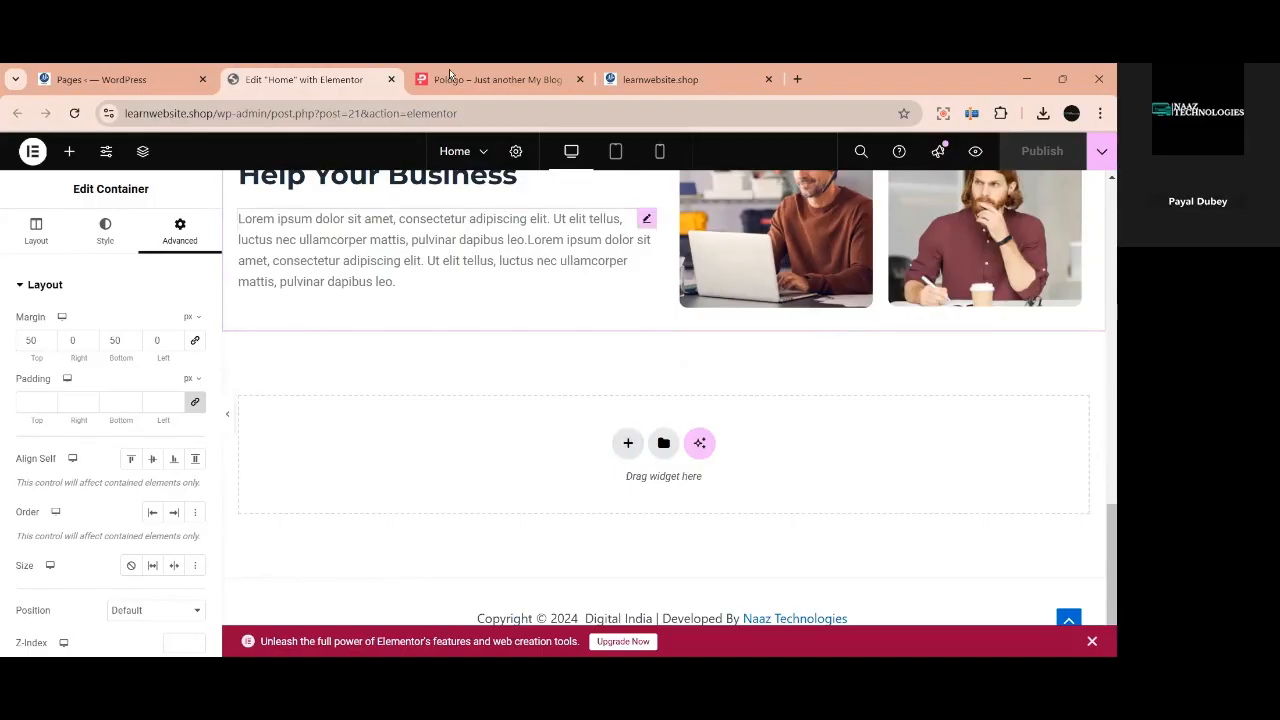
left_click(495, 79)
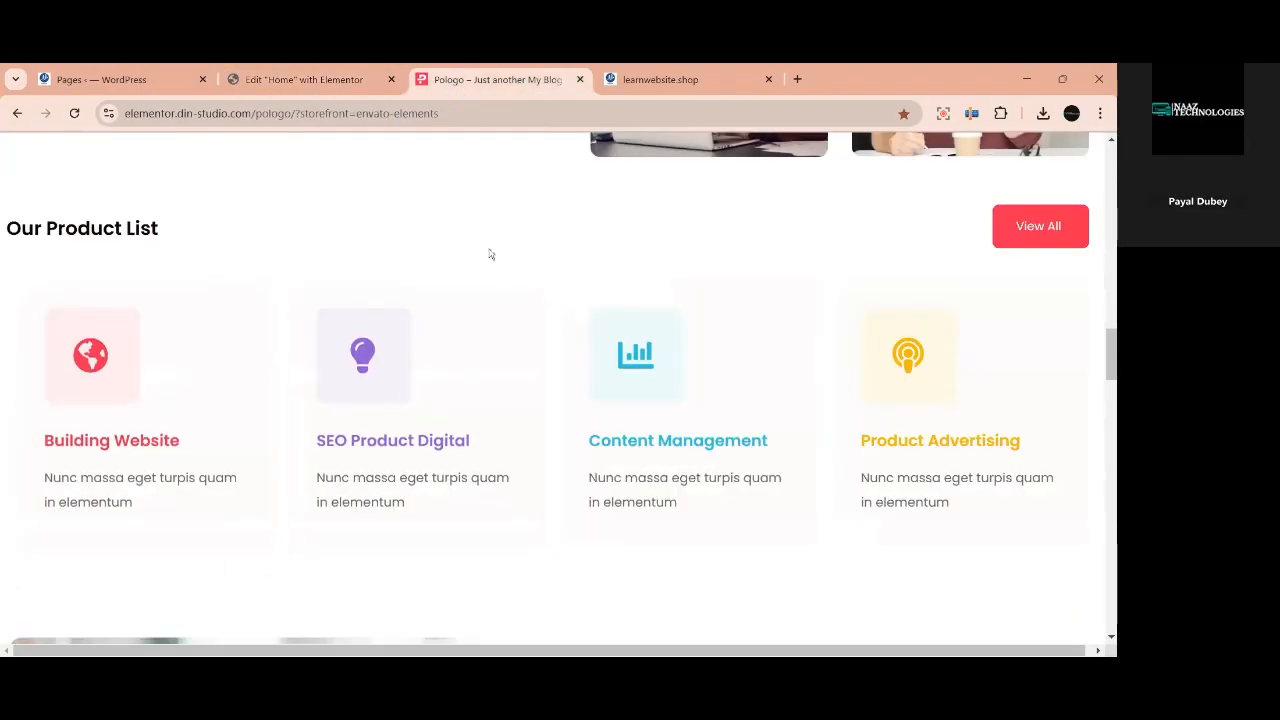
left_click(290, 82)
Add a single-column Flexbox container below the products section and open the widget list for it.
left_click(626, 444)
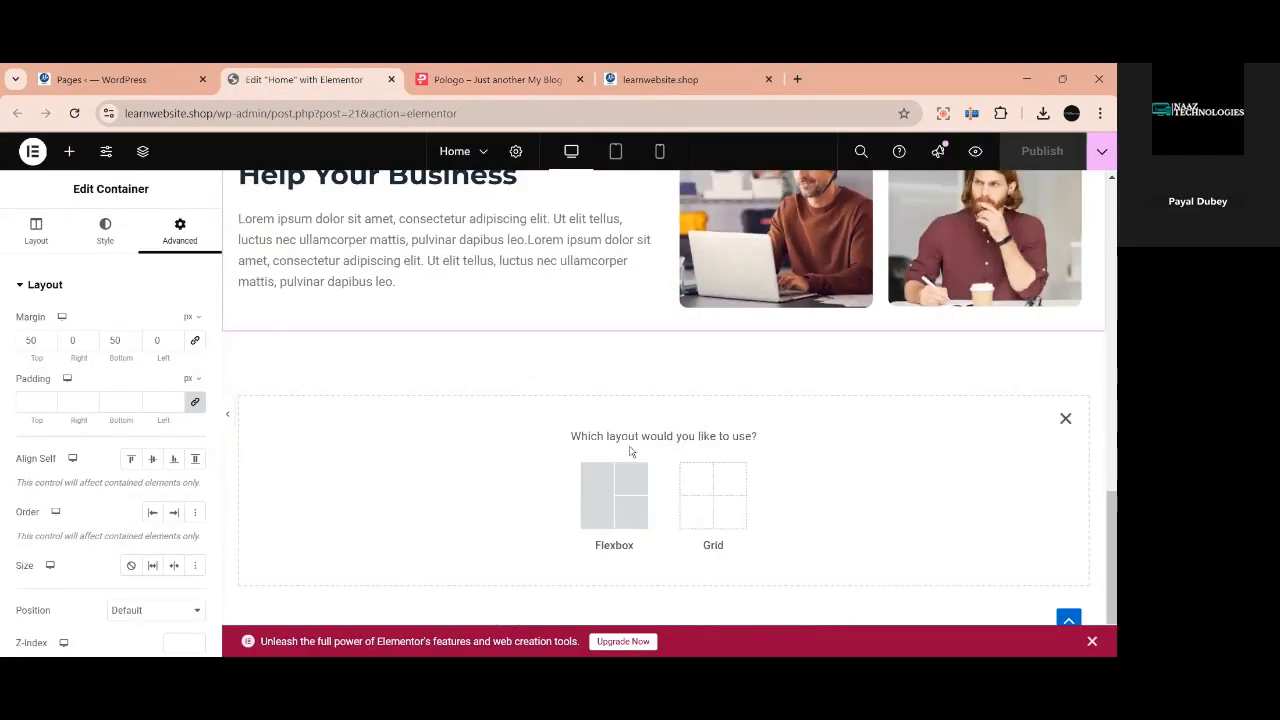
left_click(625, 489)
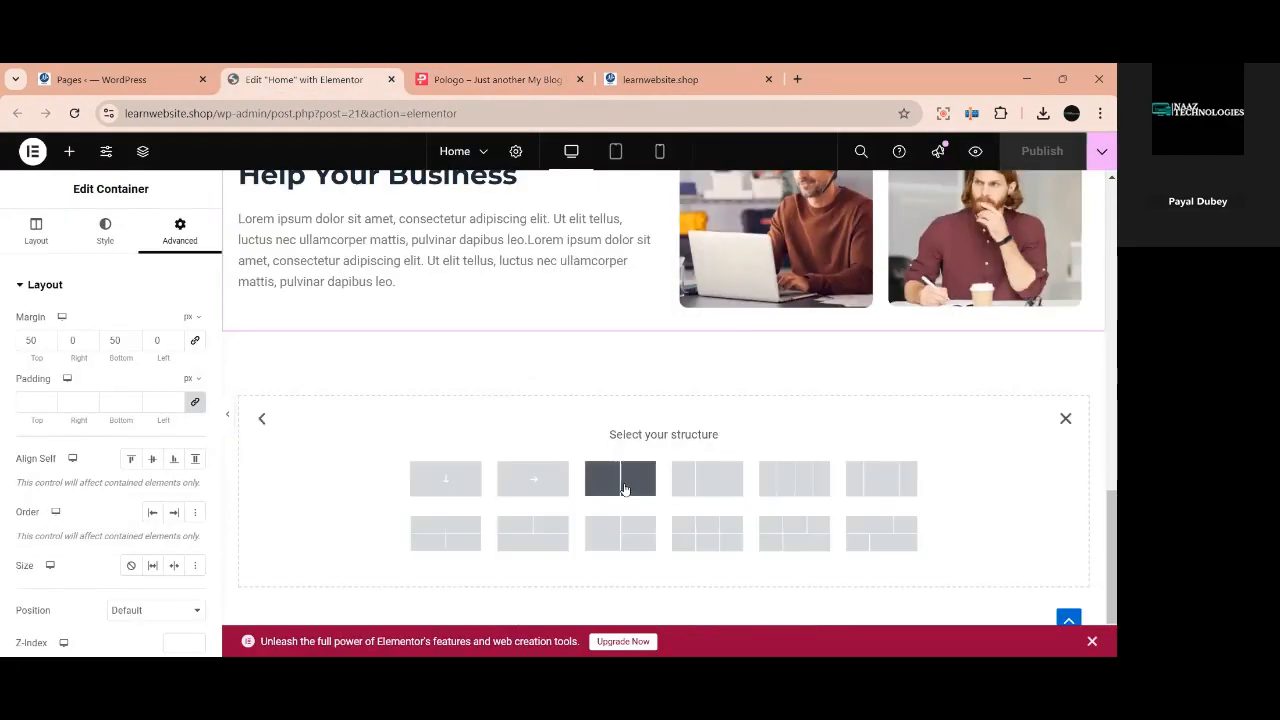
left_click(443, 483)
left_click(660, 422)
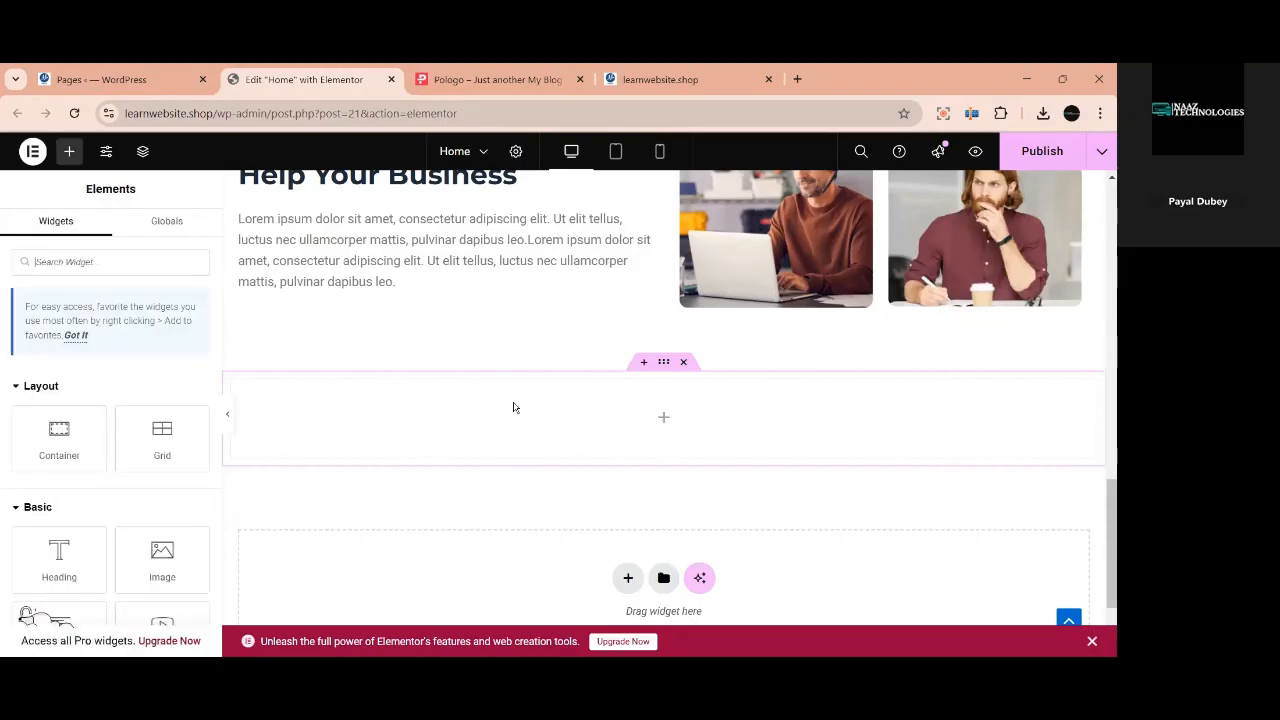
Copy the products section's heading into the empty container below it.
scroll(488, 252, "up", 1)
right_click(488, 252)
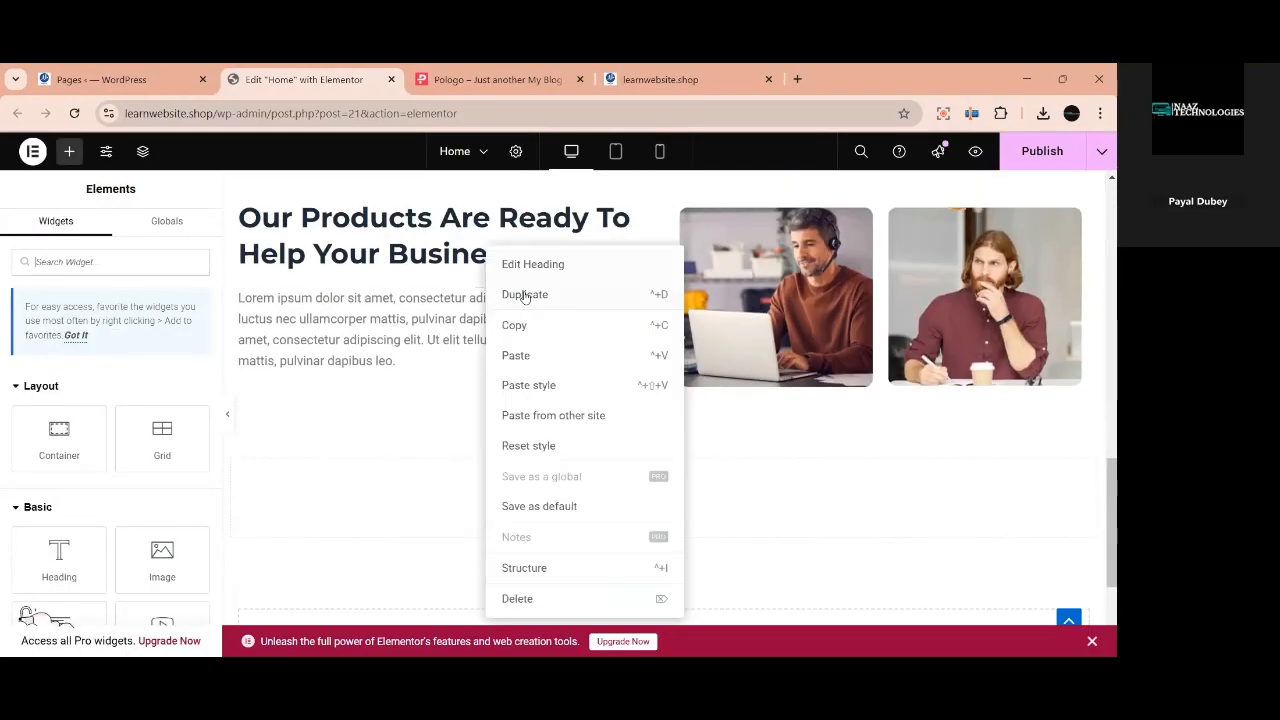
left_click(523, 323)
right_click(506, 498)
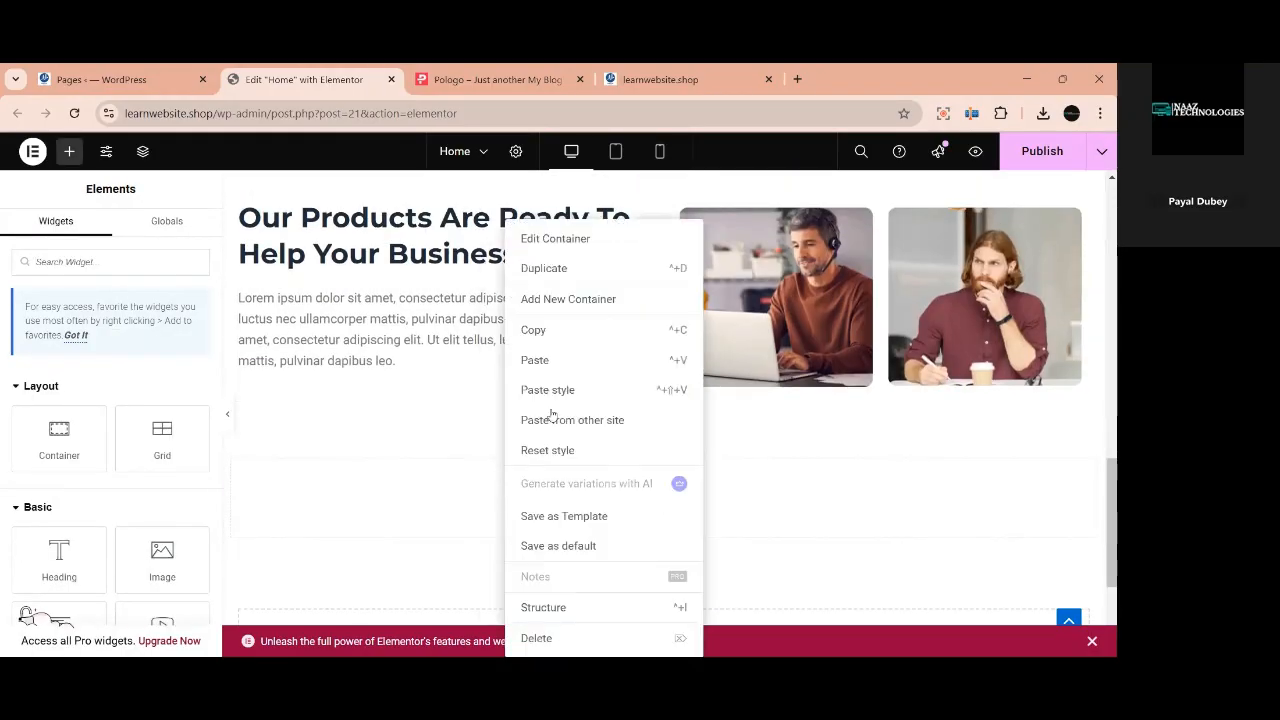
left_click(544, 362)
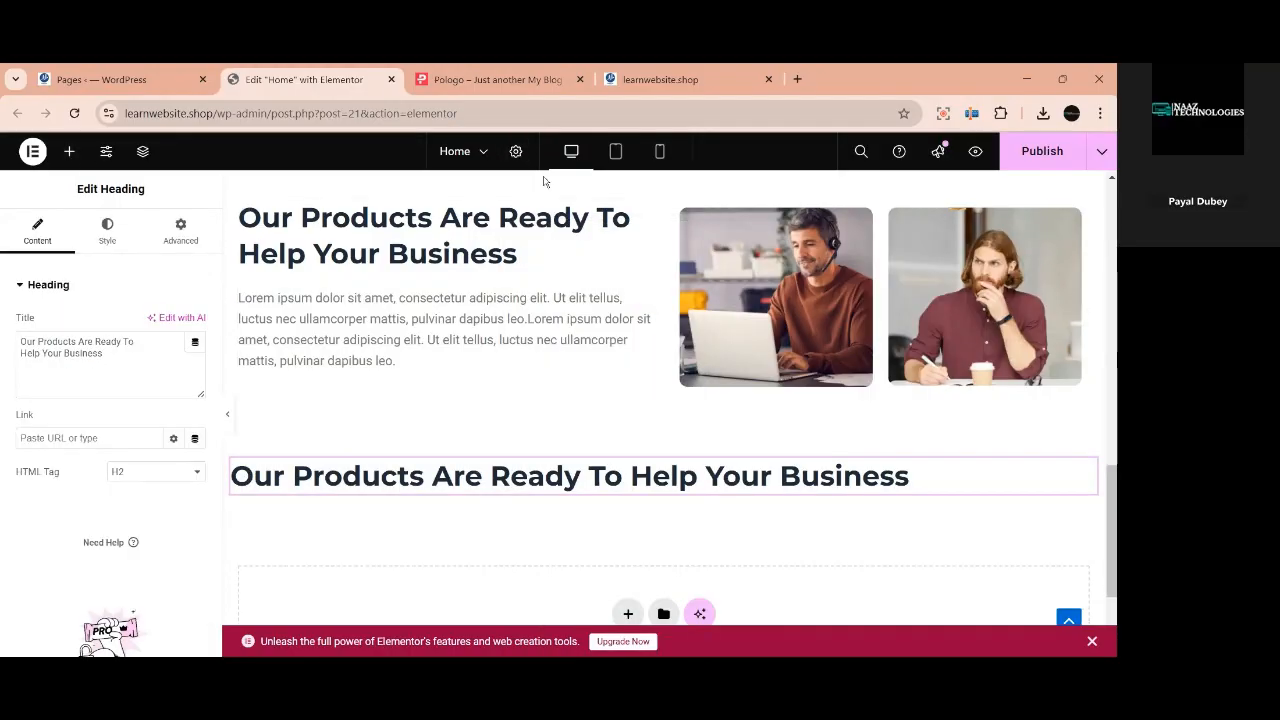
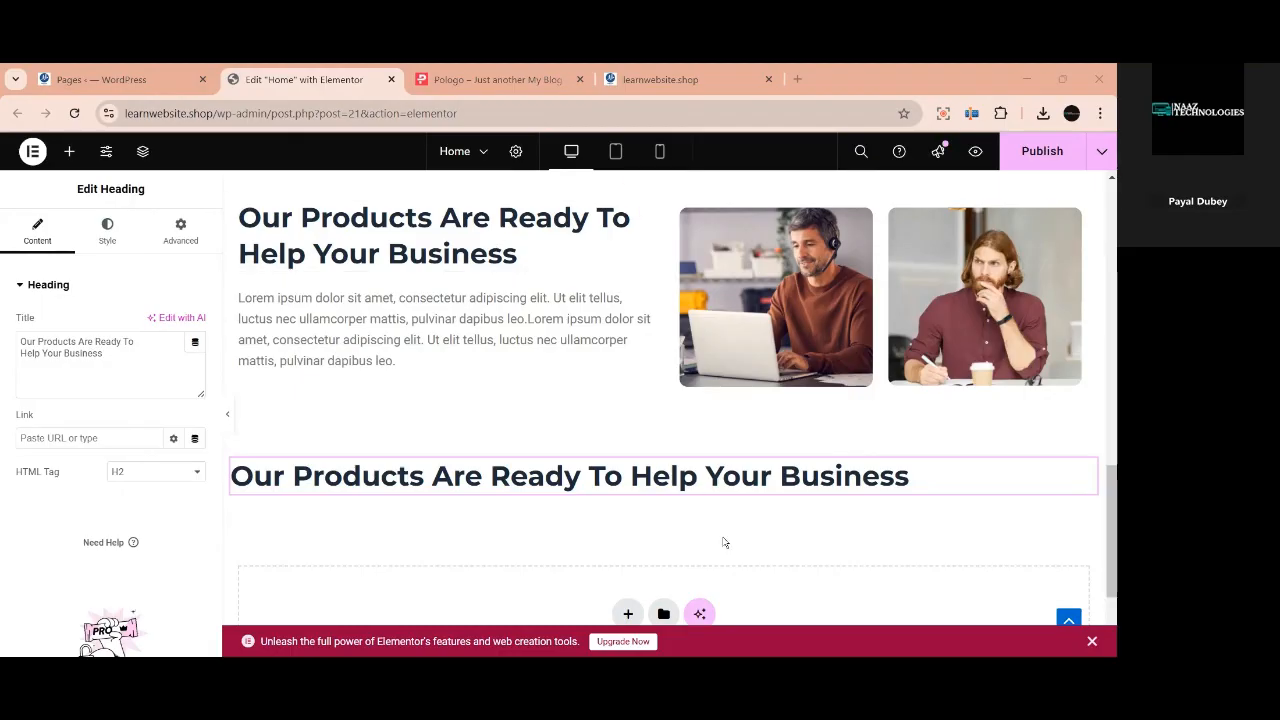
Replace the copied heading's title with "Products list".
scroll(723, 540, "down", 1)
left_click(132, 368)
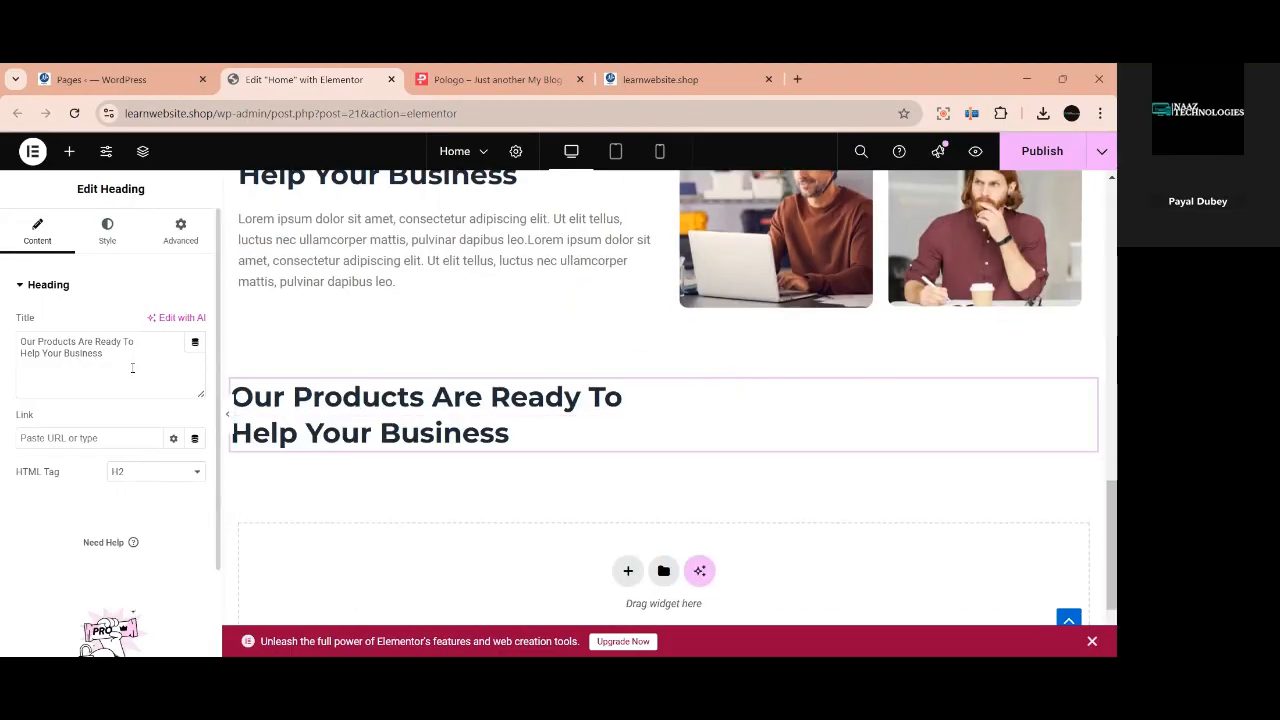
left_click_drag(105, 360, 18, 333)
key("BackSpace")
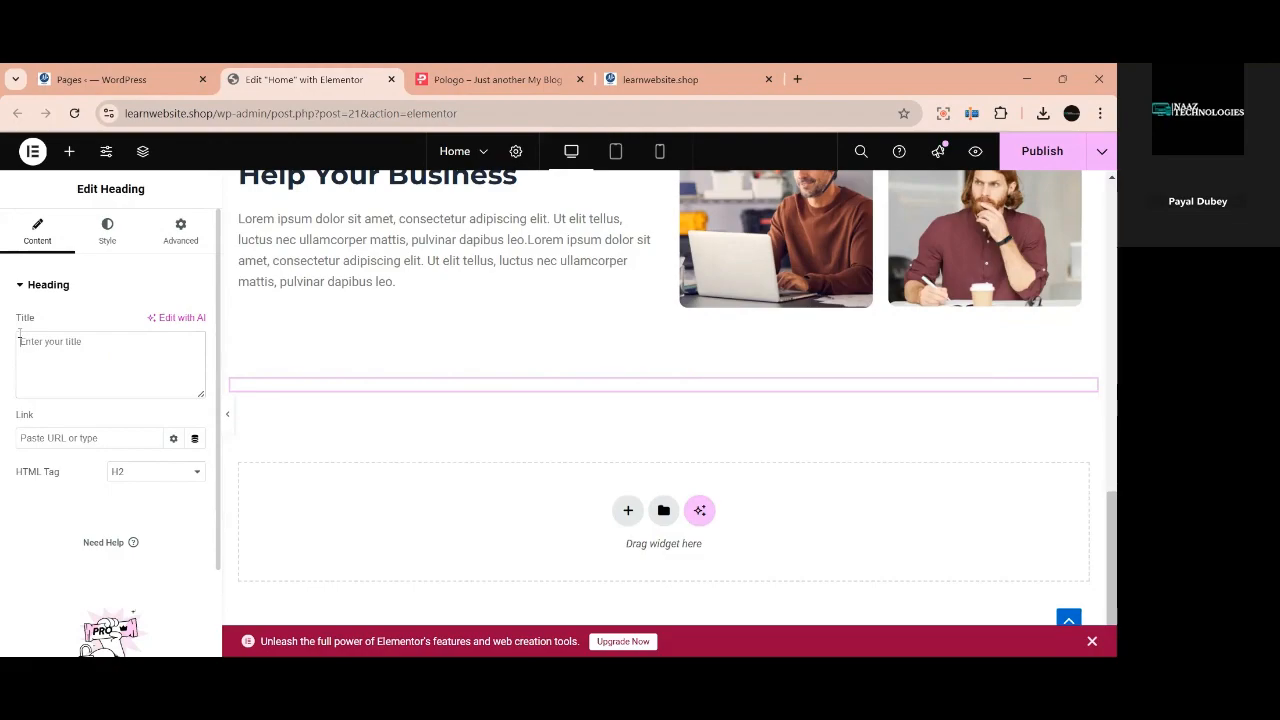
type("P")
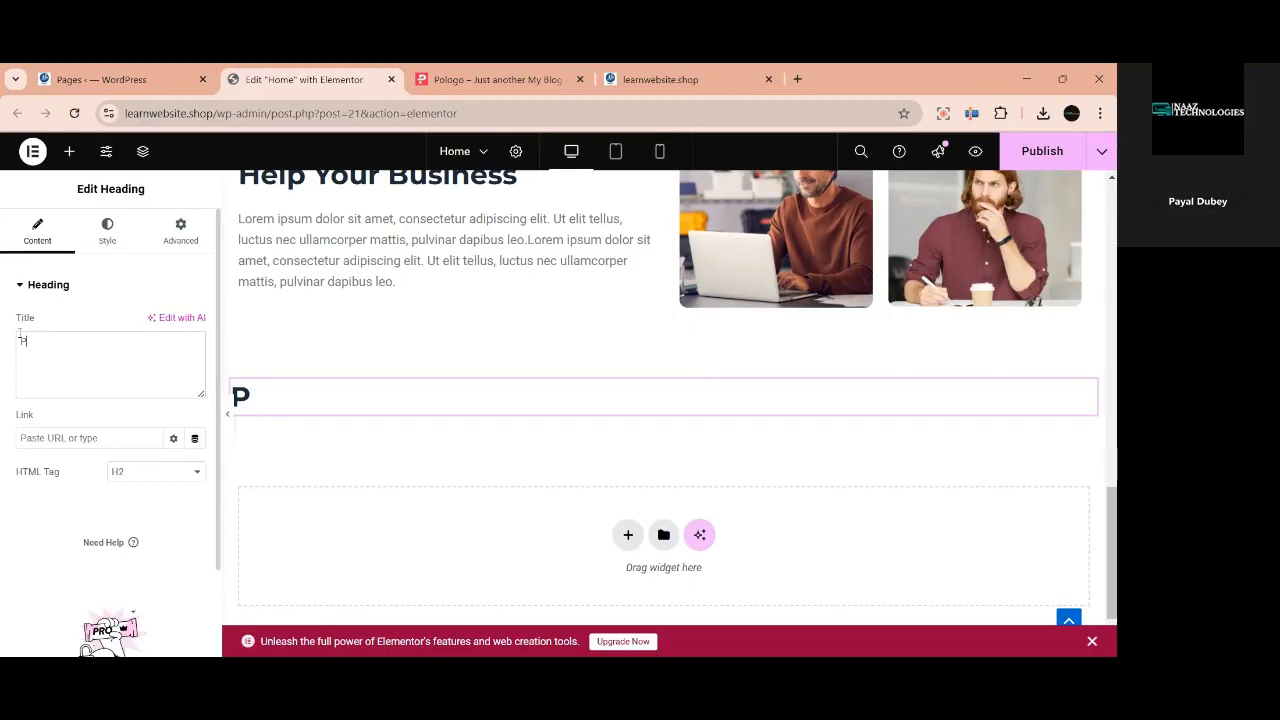
type("roducts")
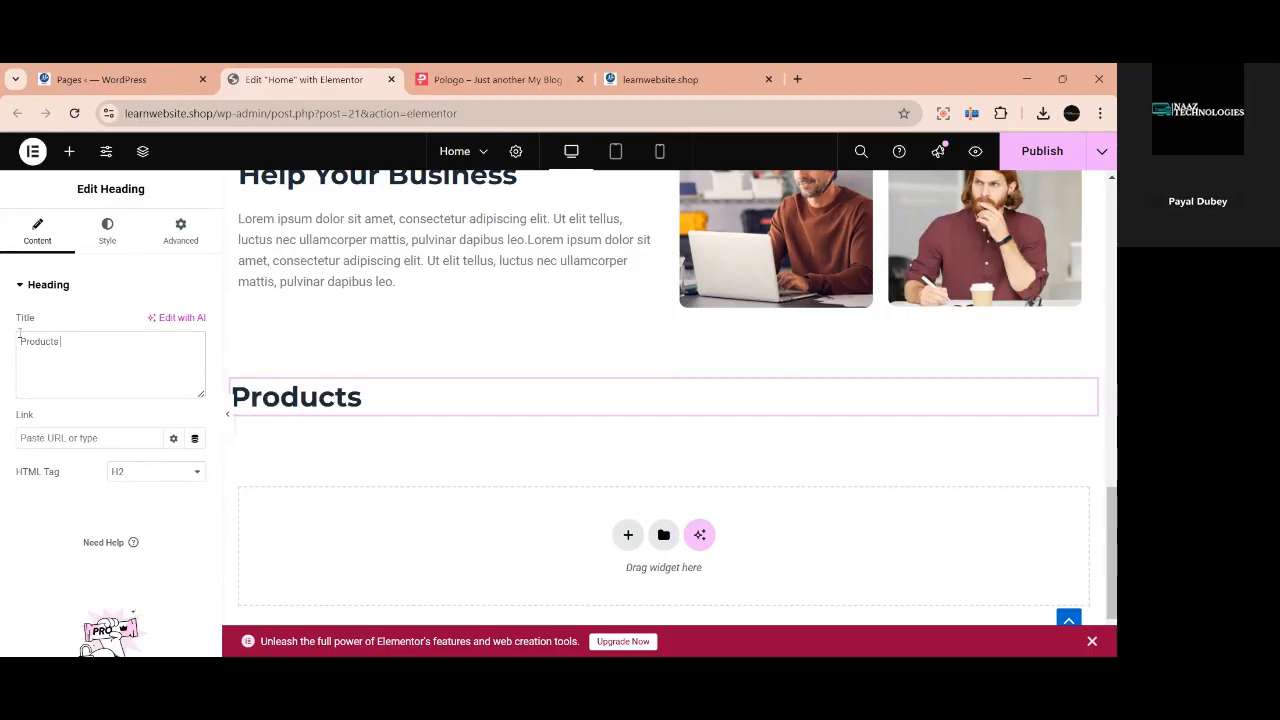
type(" list")
Reduce the Products list heading's font size to about 26 px.
left_click(98, 239)
left_click(195, 389)
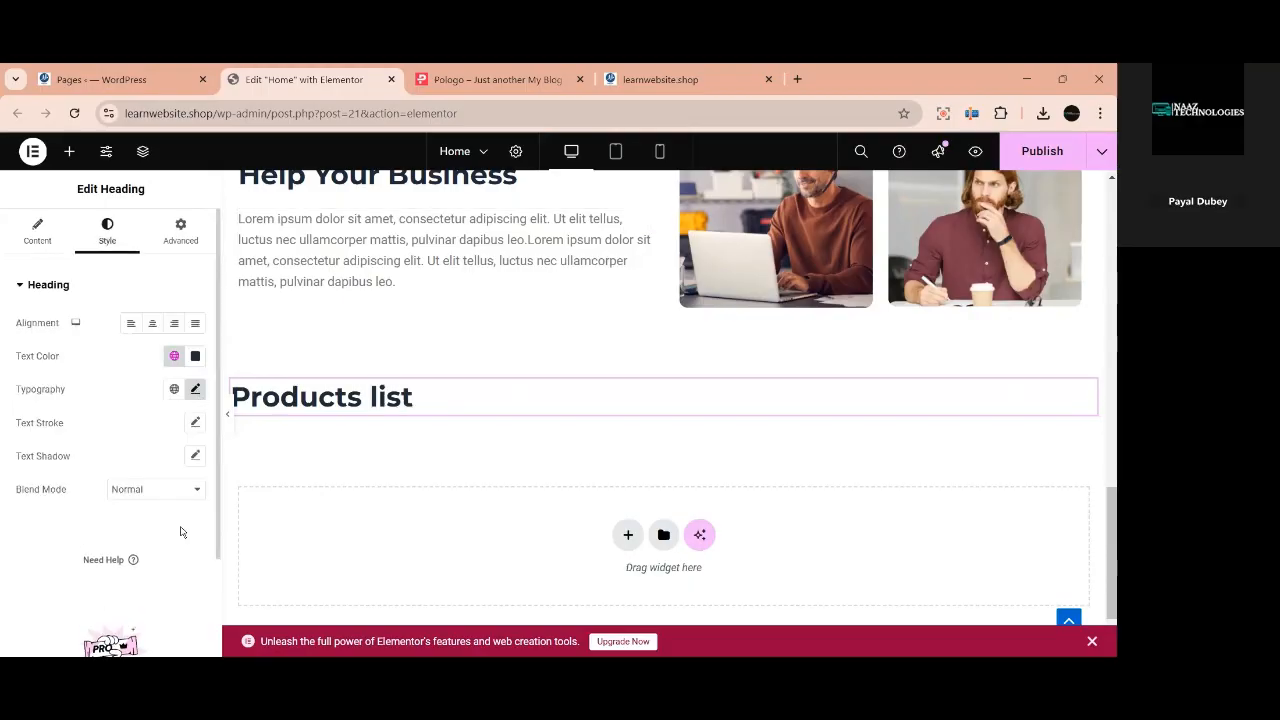
left_click(184, 517)
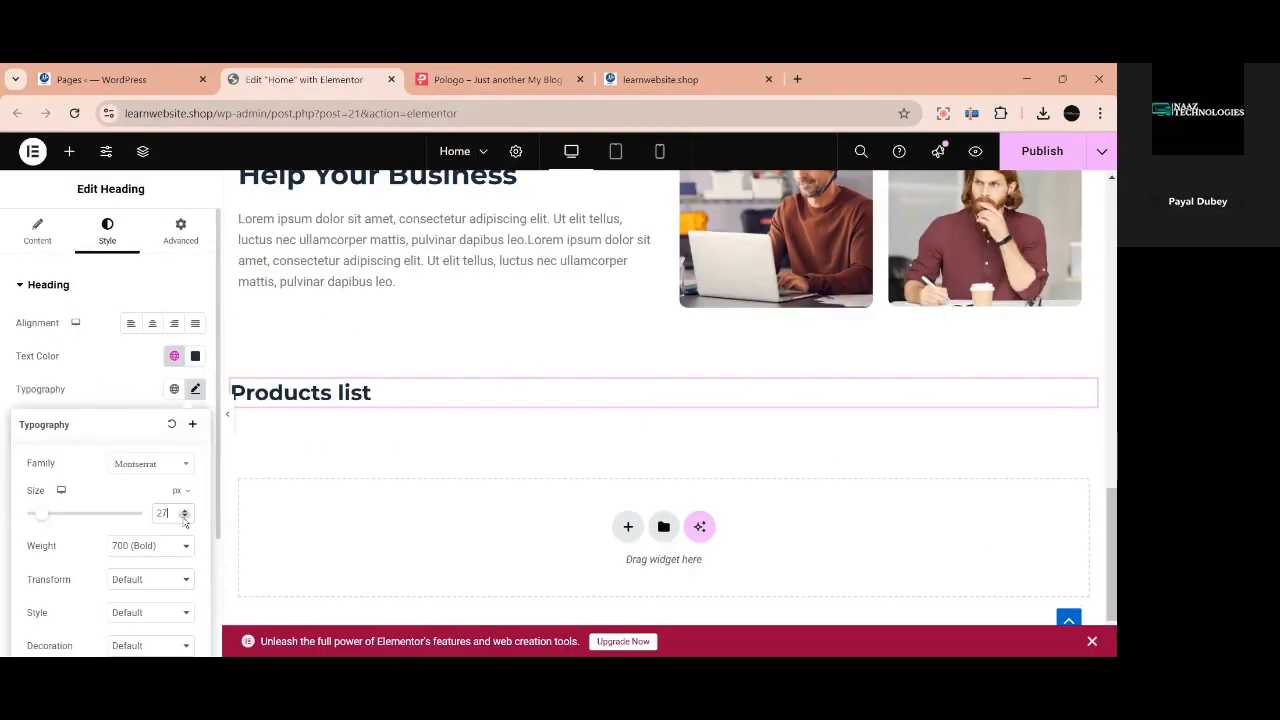
left_click(184, 517)
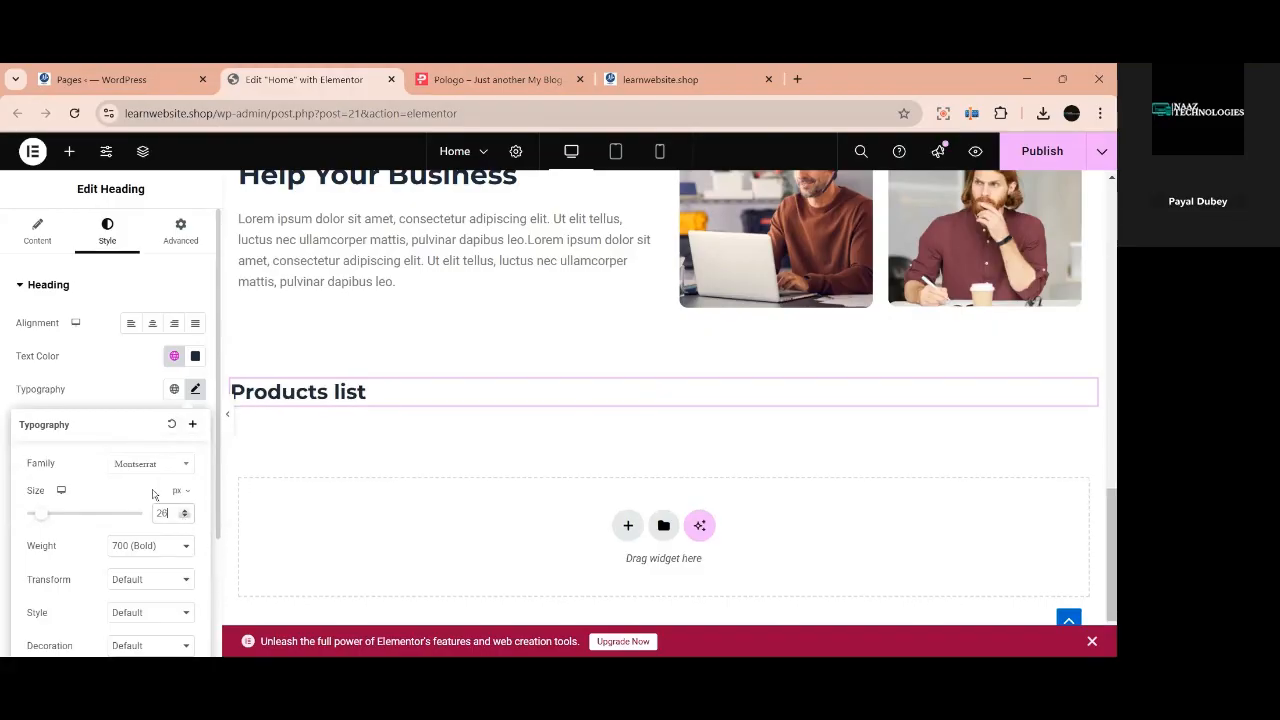
left_click(377, 394)
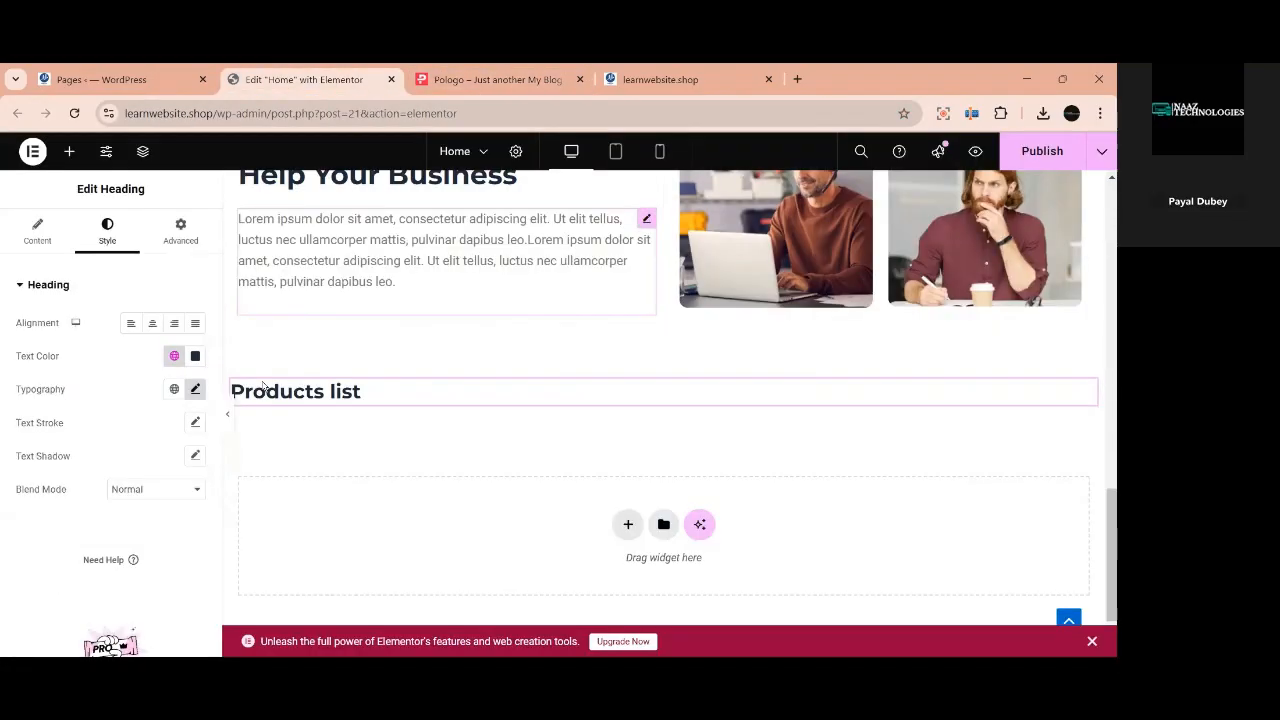
Extend the new heading's title to read "Our Products list".
left_click(38, 245)
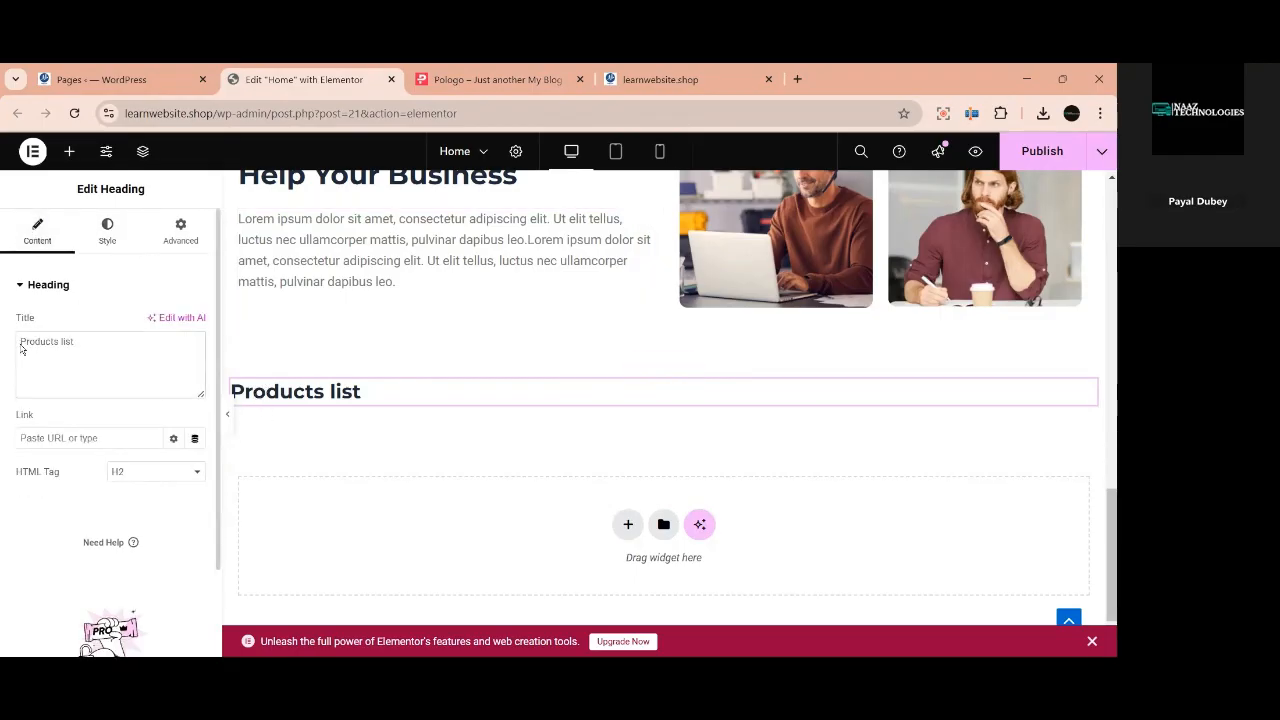
left_click(21, 344)
type("o")
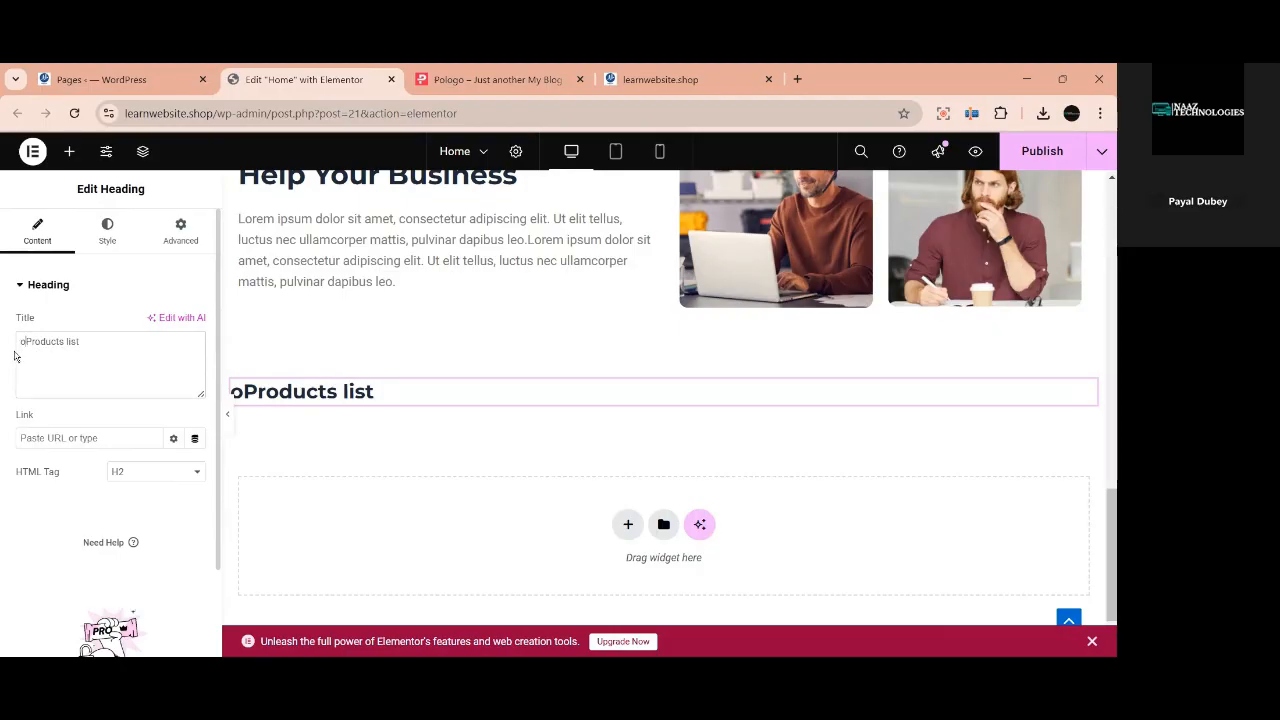
type("ur")
key("Left")
key("Left")
key("Left")
key("BackSpace")
type("O")
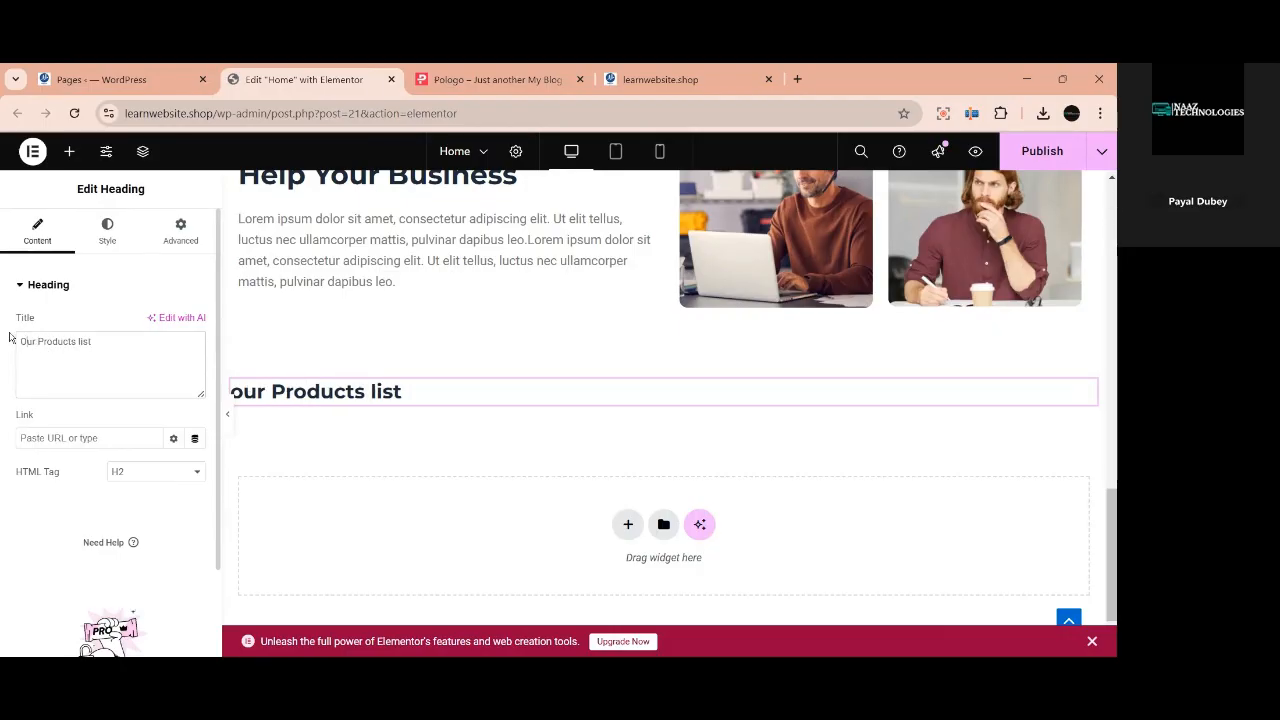
Center the Our Products list heading and set its font size to about 30 px.
left_click(108, 236)
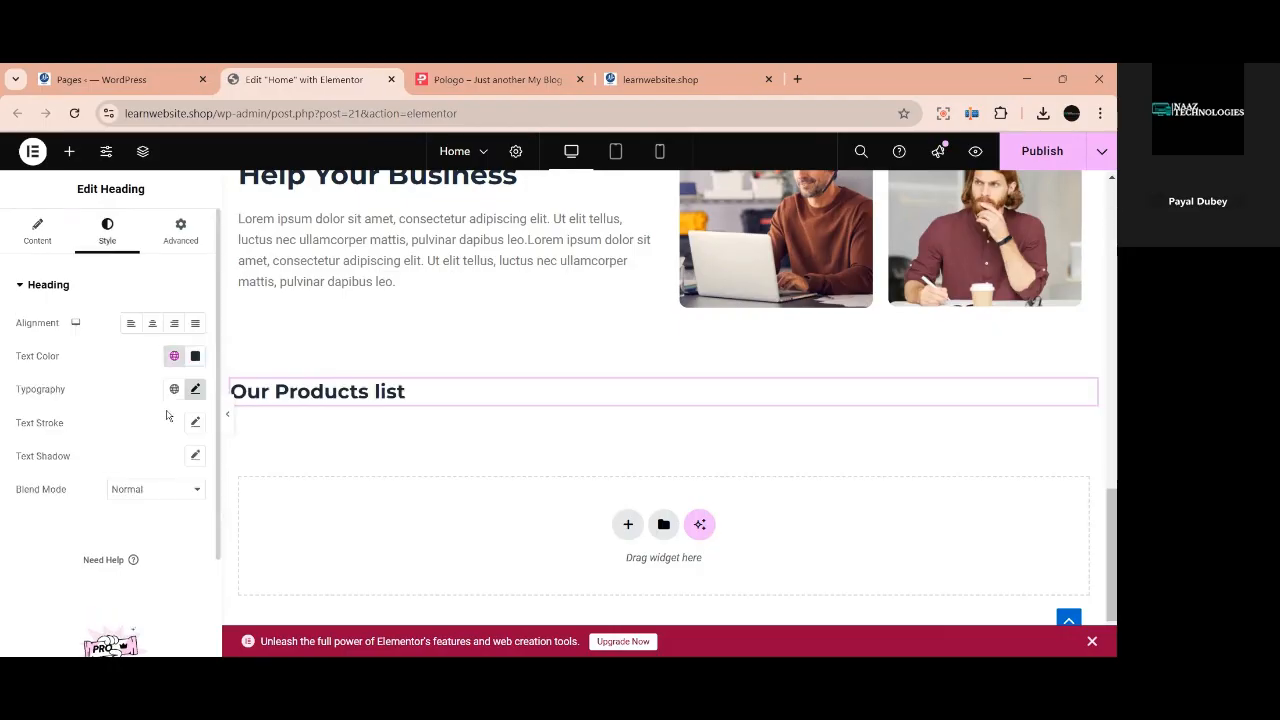
left_click(152, 323)
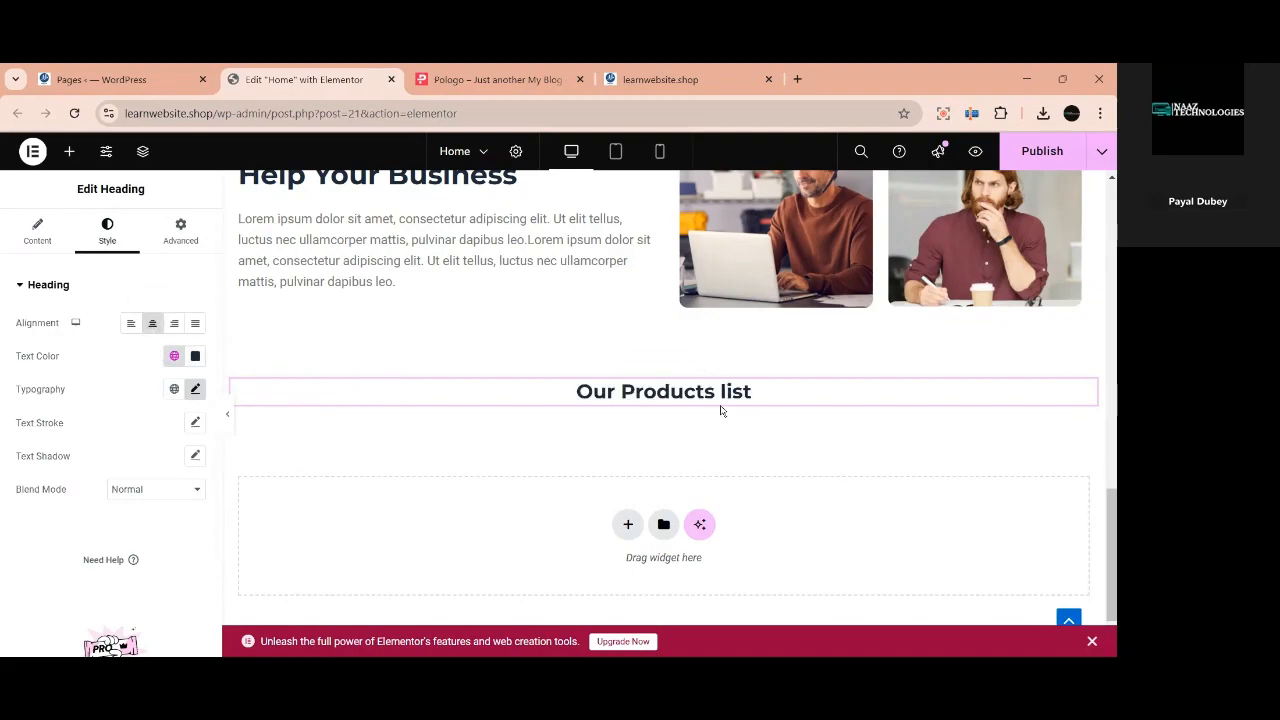
left_click(197, 389)
left_click(184, 510)
left_click(184, 510)
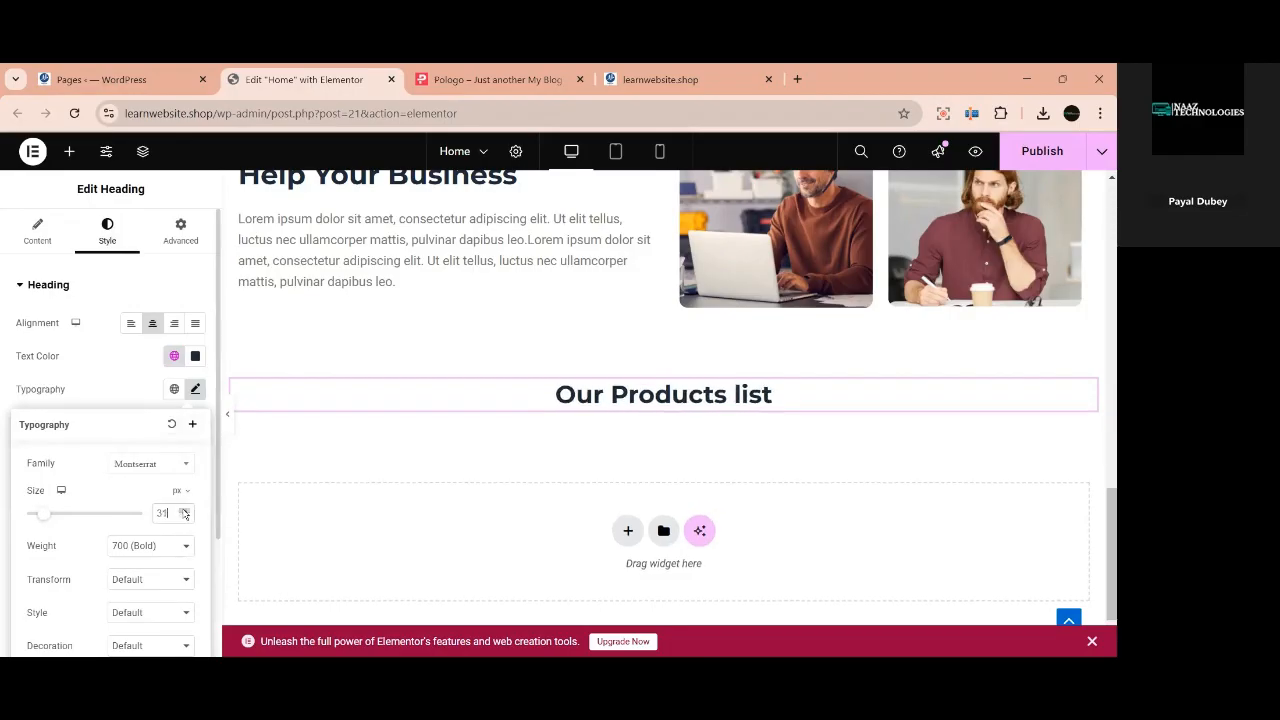
left_click(113, 376)
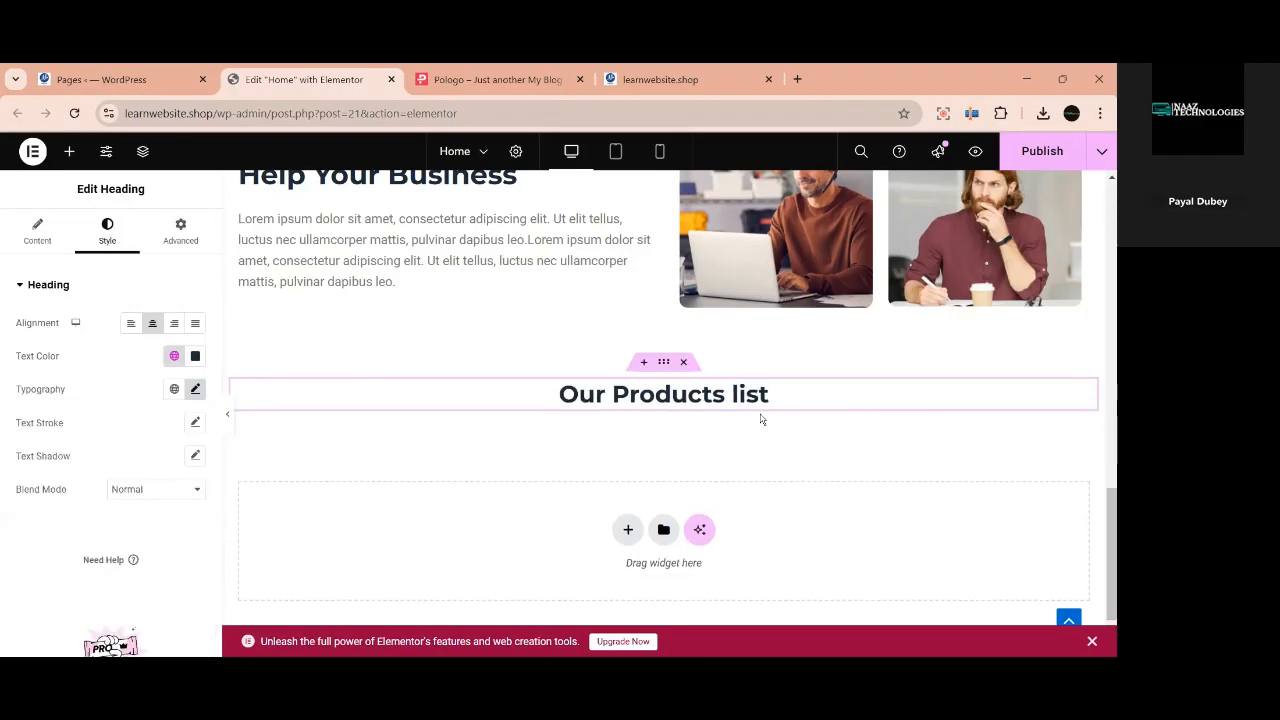
Compare the Our Product List cards on the Pologo site with the icon boxes in the page's Our Services section.
scroll(760, 420, "down", 1)
scroll(754, 423, "up", 1)
scroll(754, 423, "down", 1)
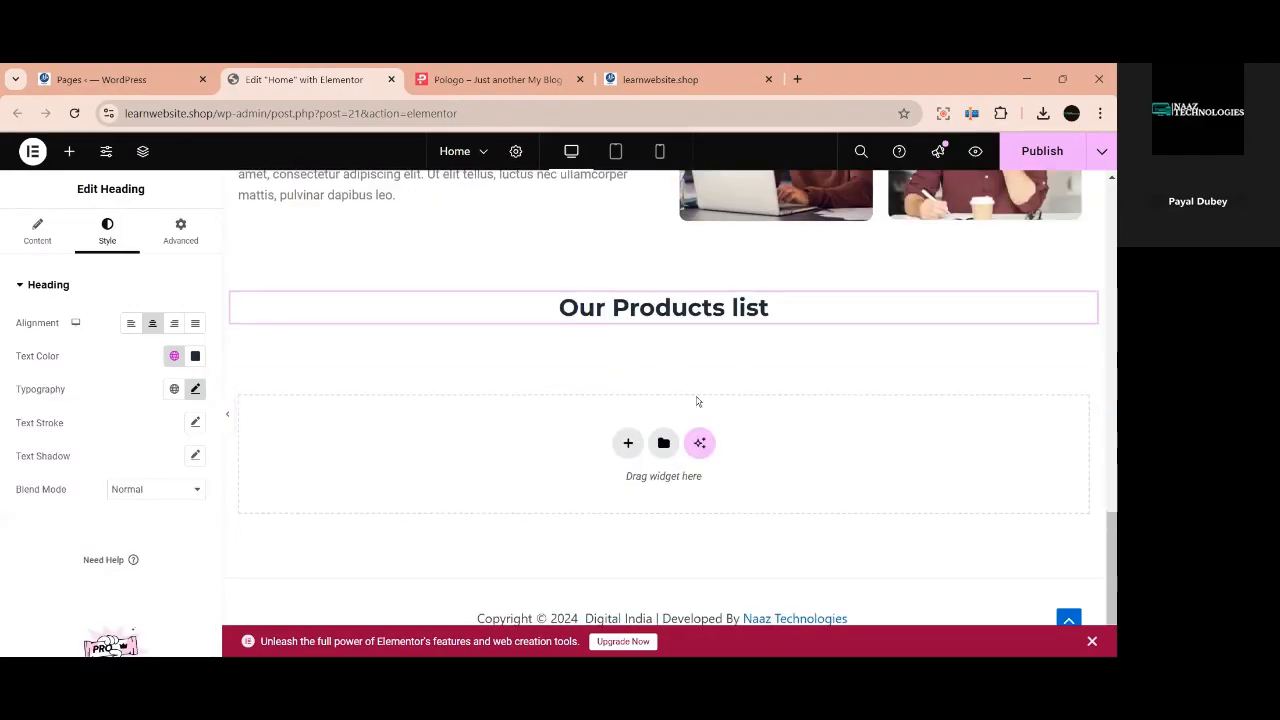
left_click(458, 77)
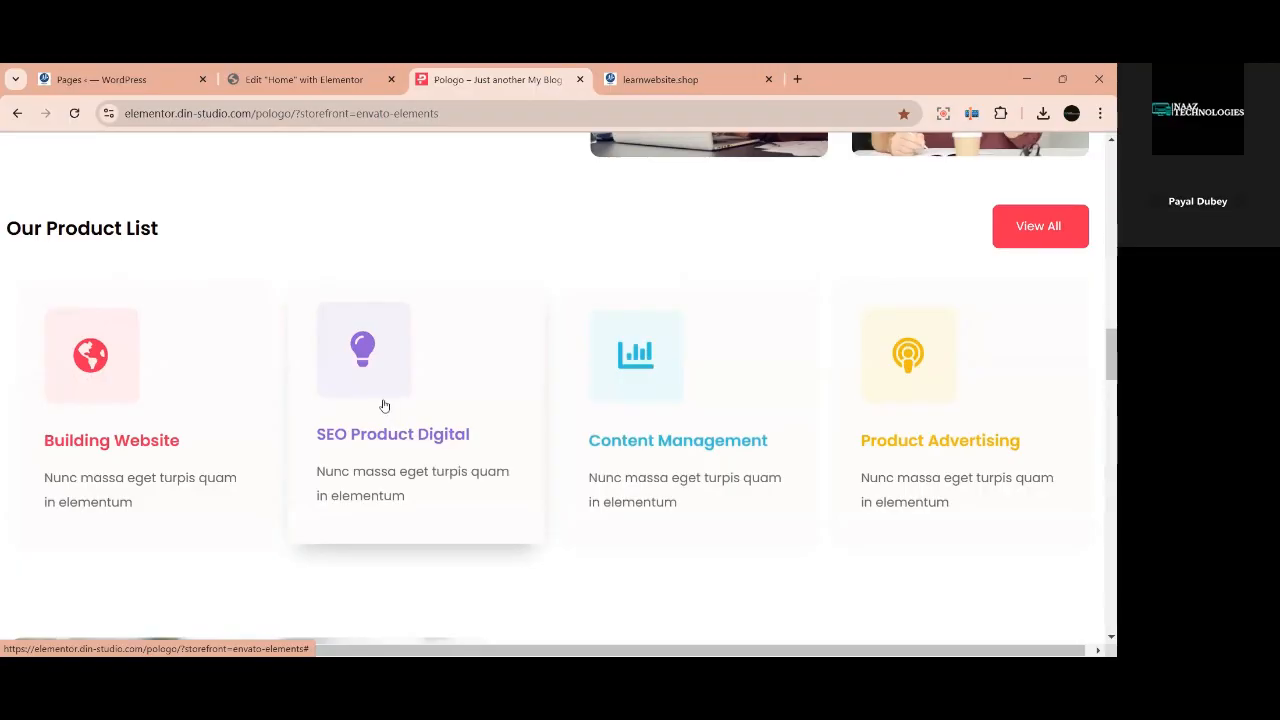
left_click(337, 77)
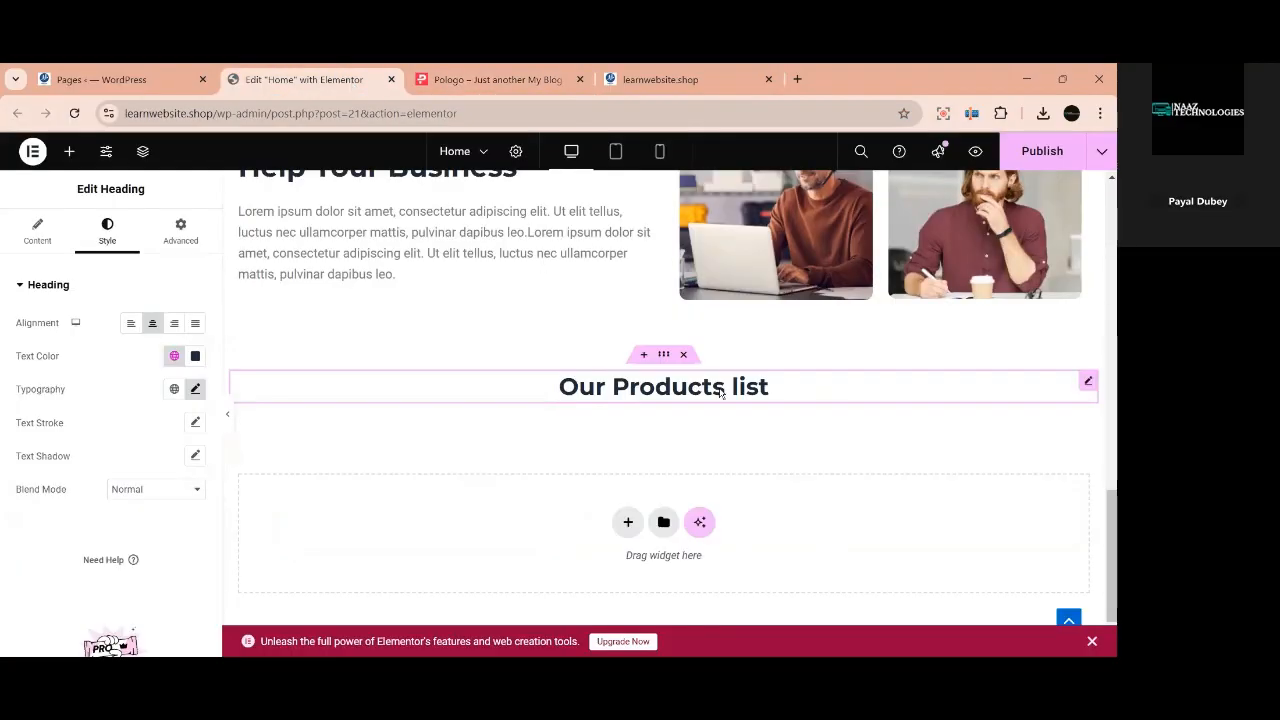
scroll(720, 391, "up", 6)
scroll(738, 403, "down", 3)
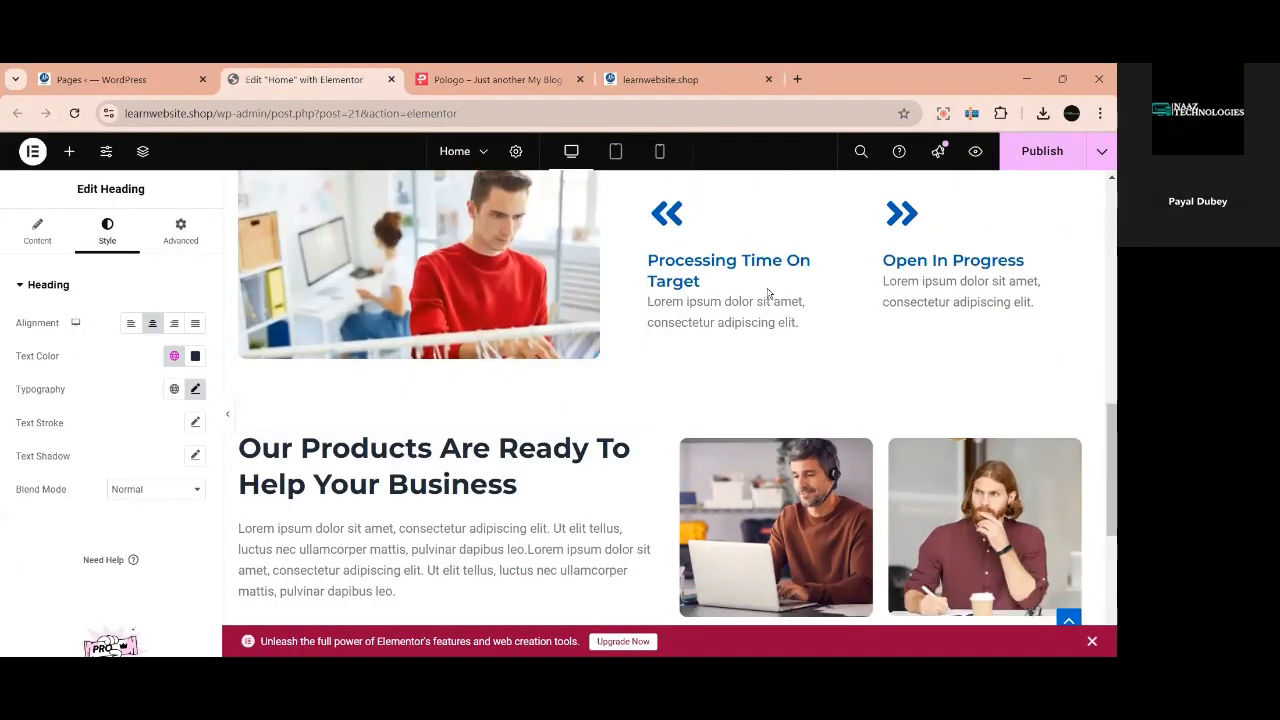
left_click(507, 79)
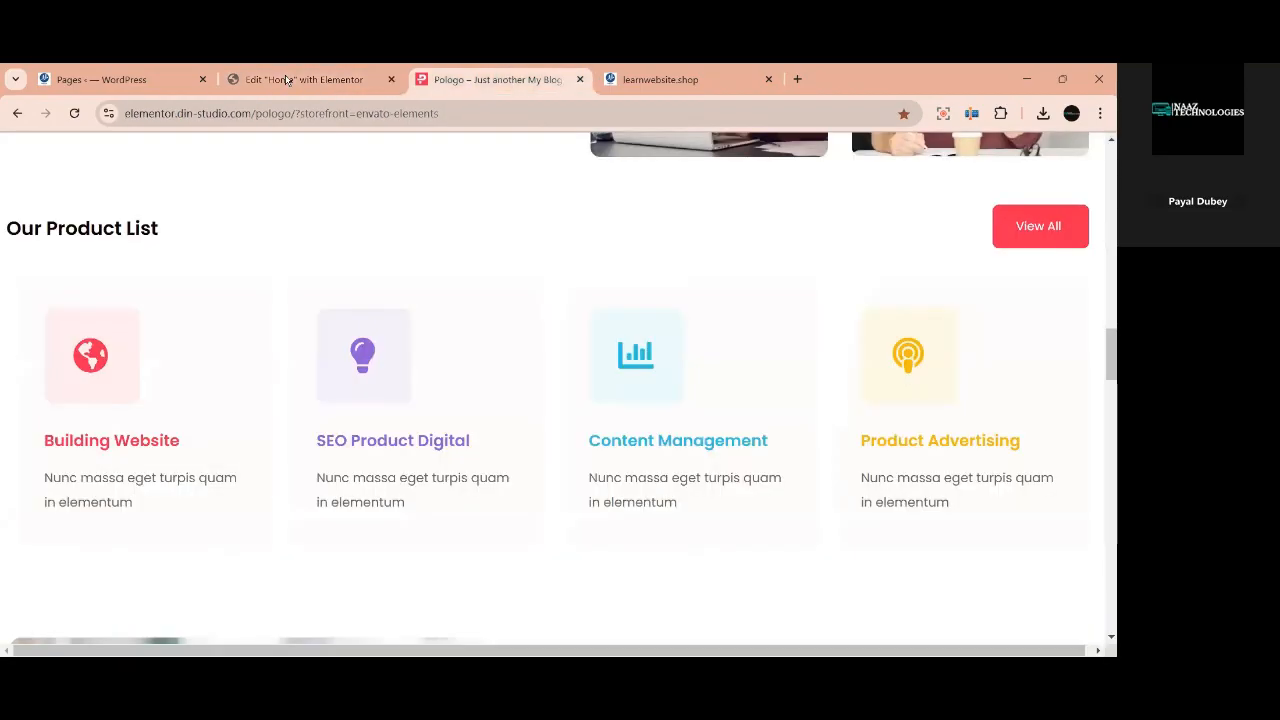
left_click(303, 79)
scroll(576, 297, "up", 5)
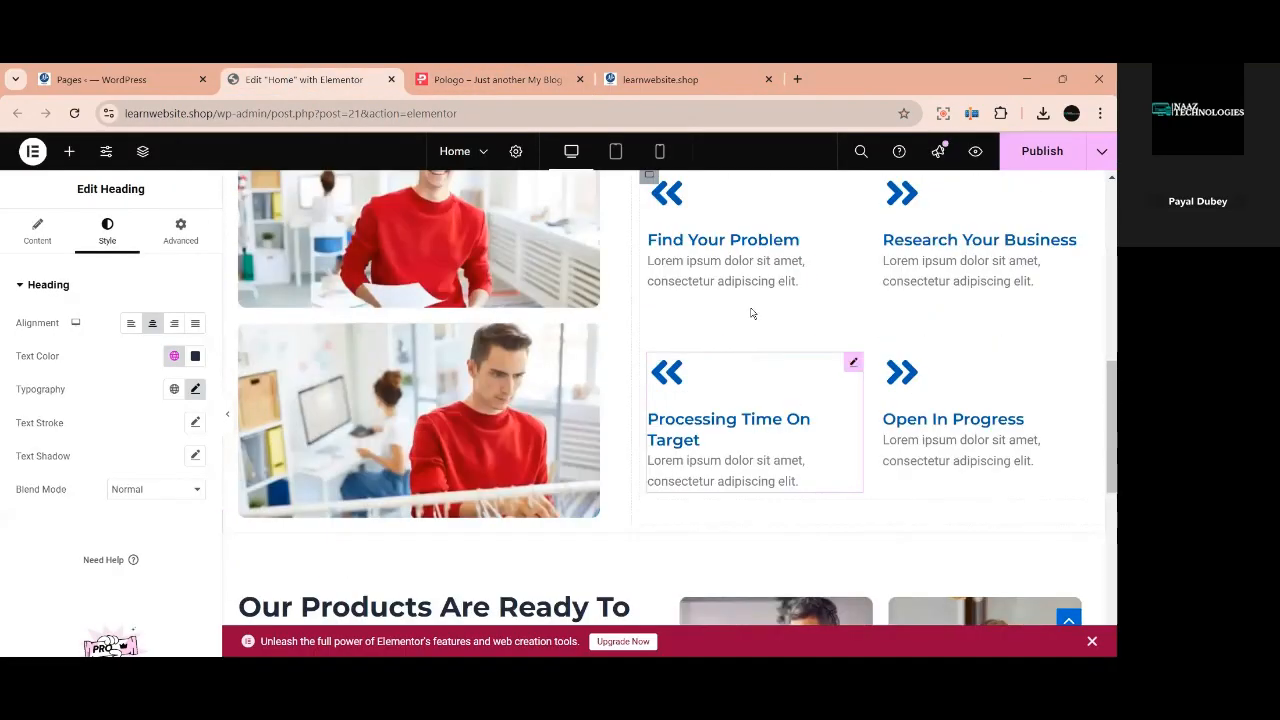
scroll(818, 457, "down", 5)
scroll(824, 513, "up", 7)
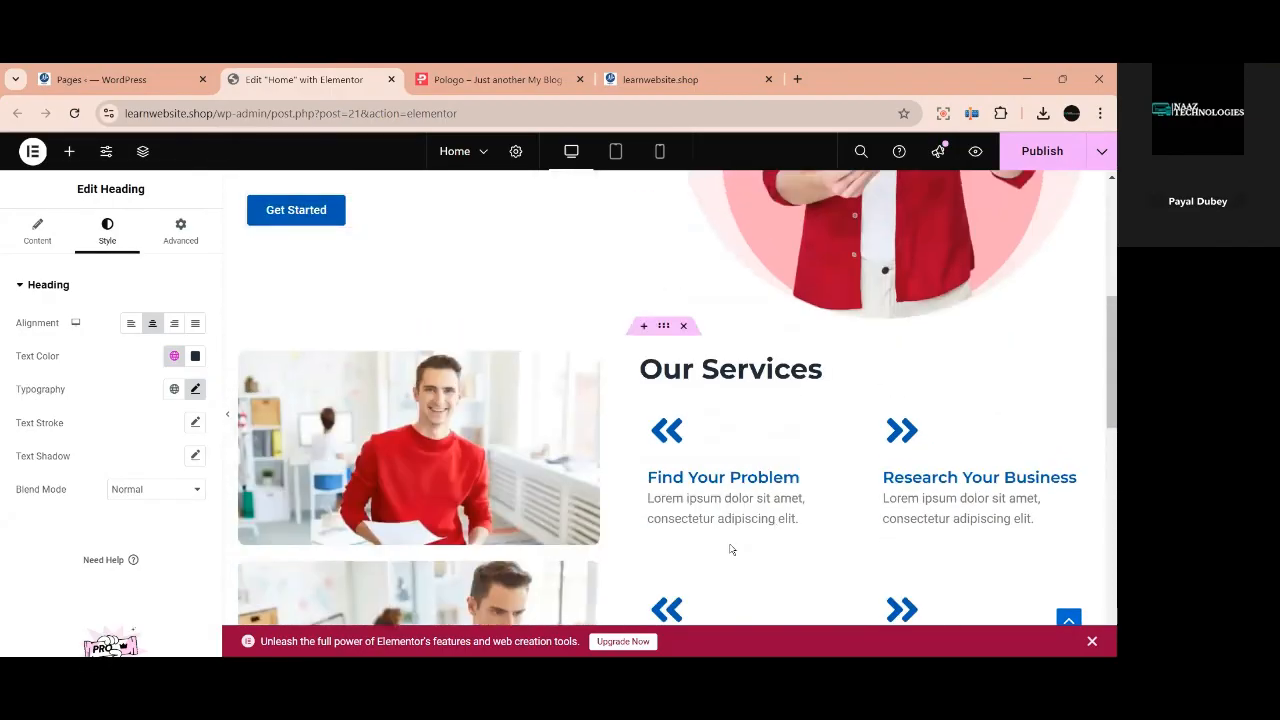
left_click(443, 79)
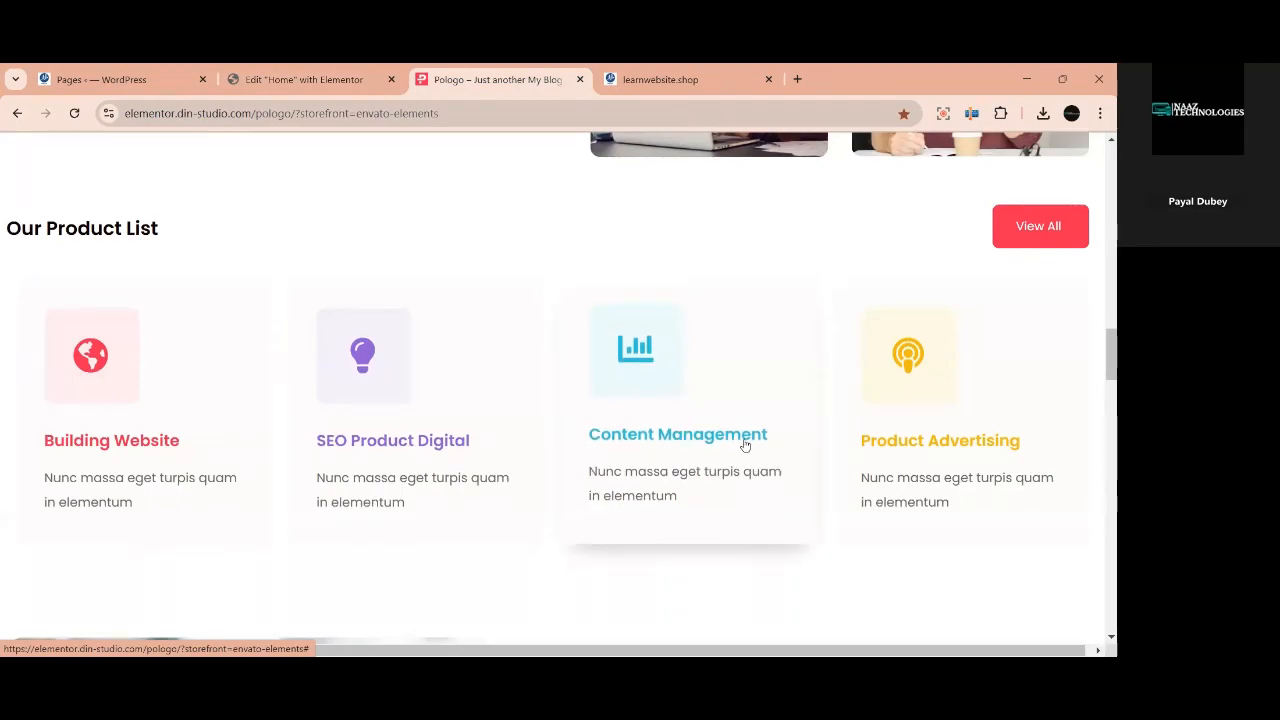
left_click(304, 79)
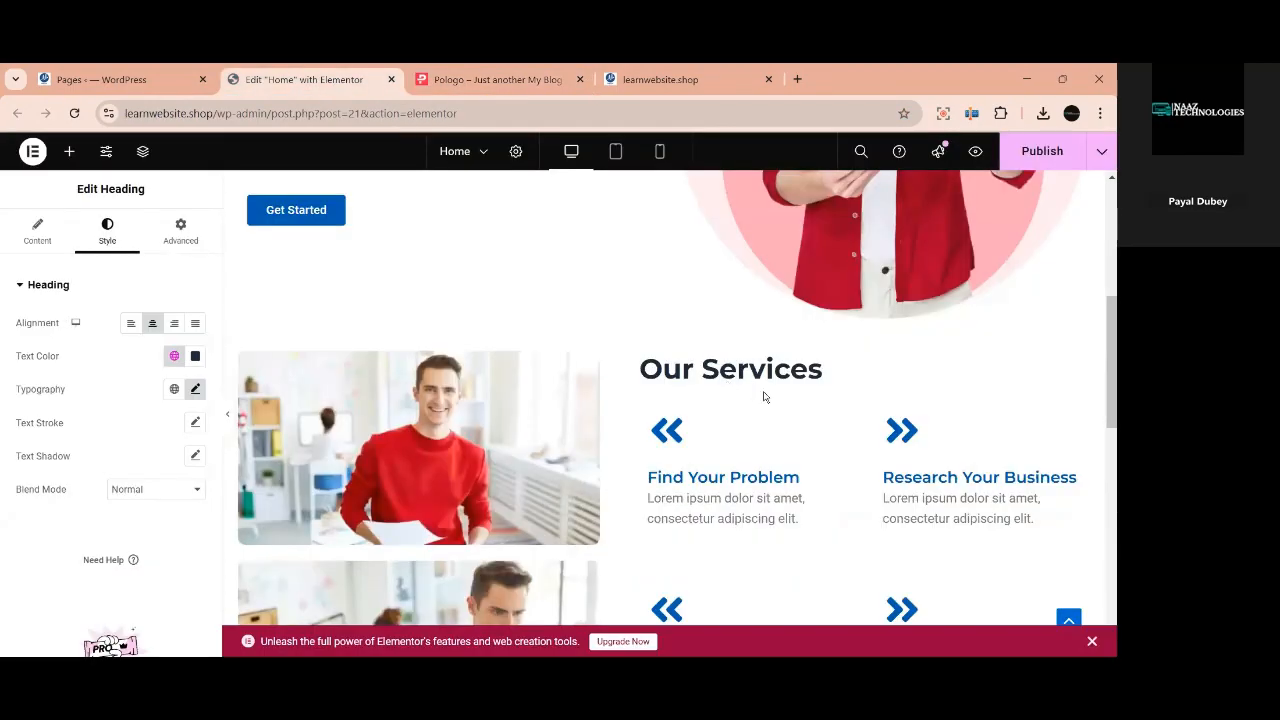
Copy the icon box grid from the Our Services section and paste it under the Our Products list heading.
scroll(727, 403, "down", 2)
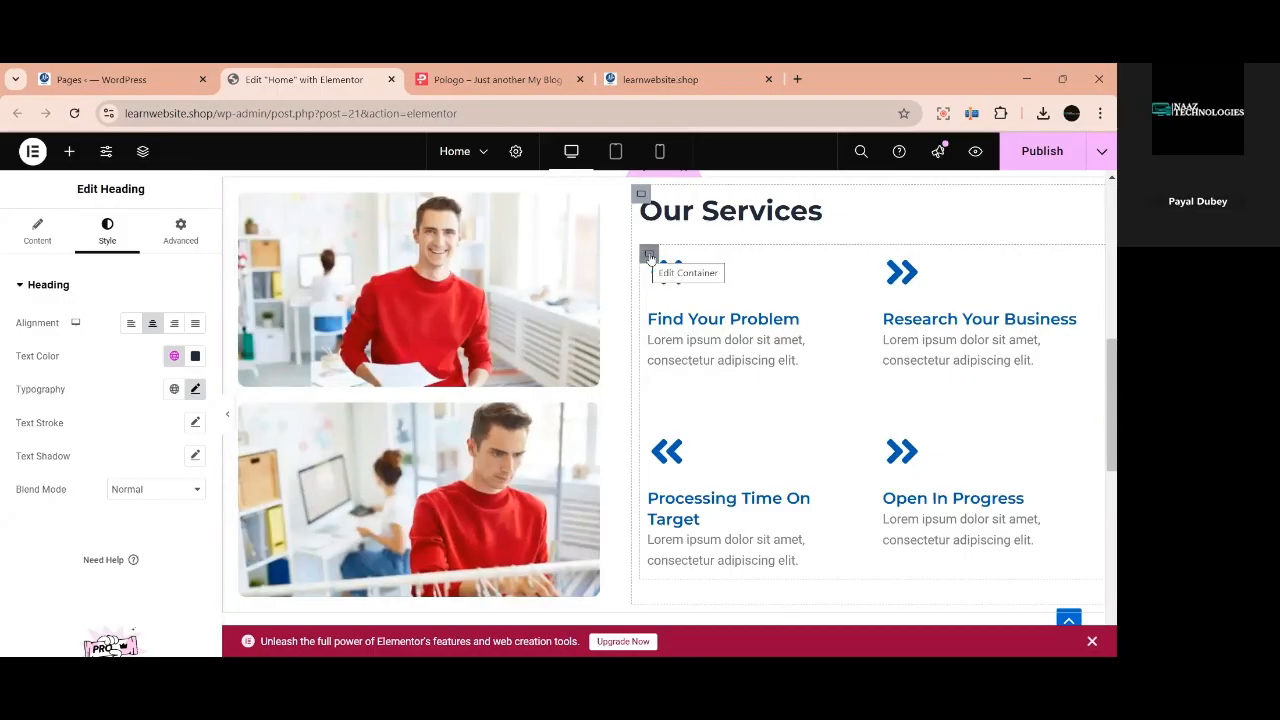
right_click(650, 258)
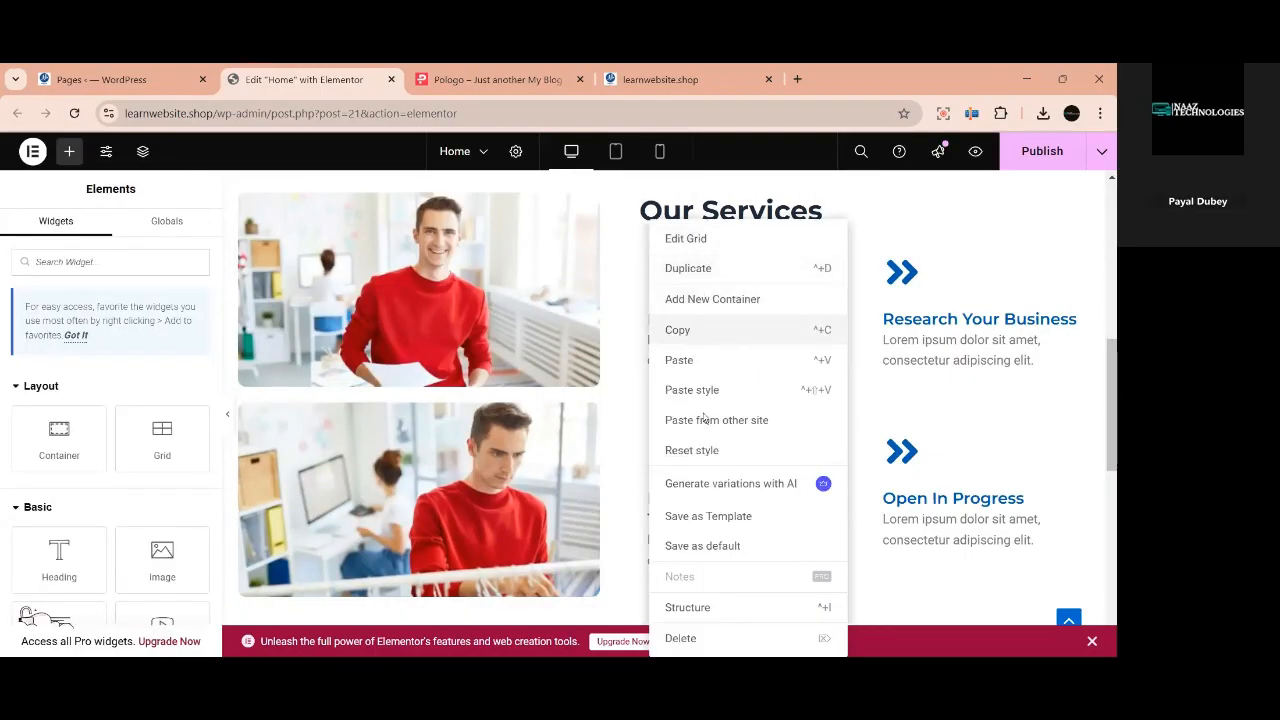
scroll(704, 418, "down", 6)
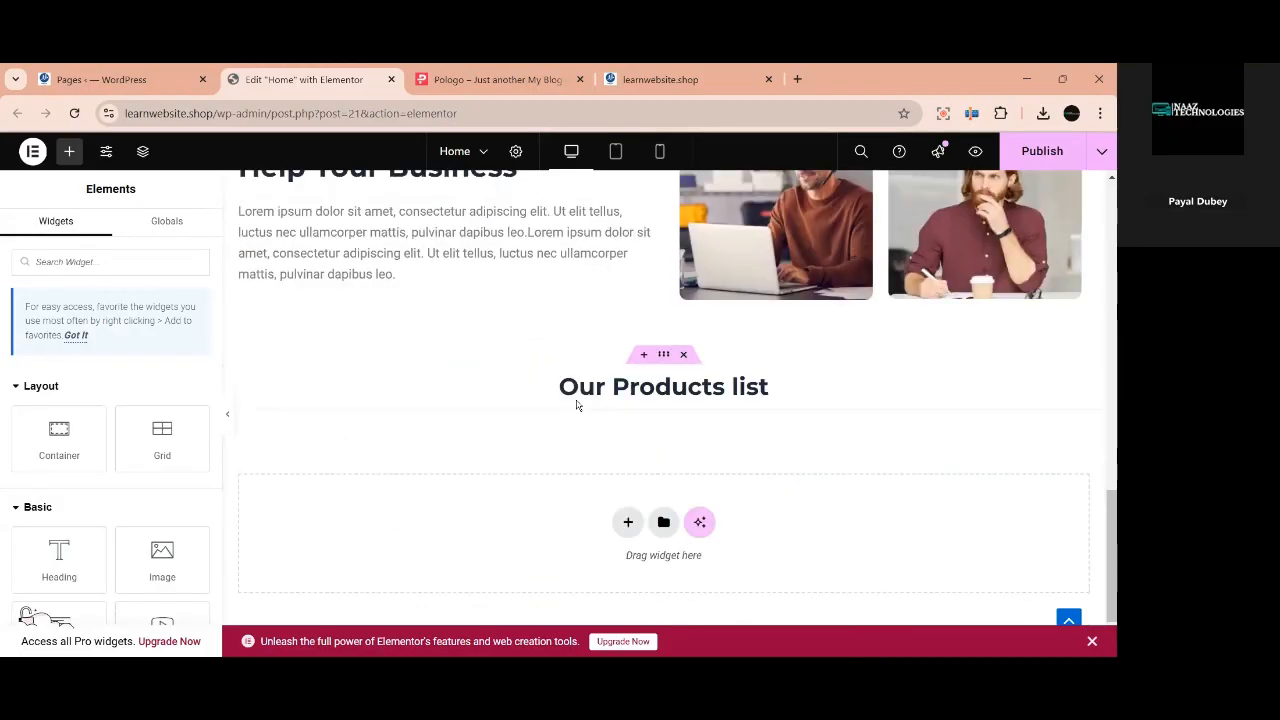
right_click(577, 405)
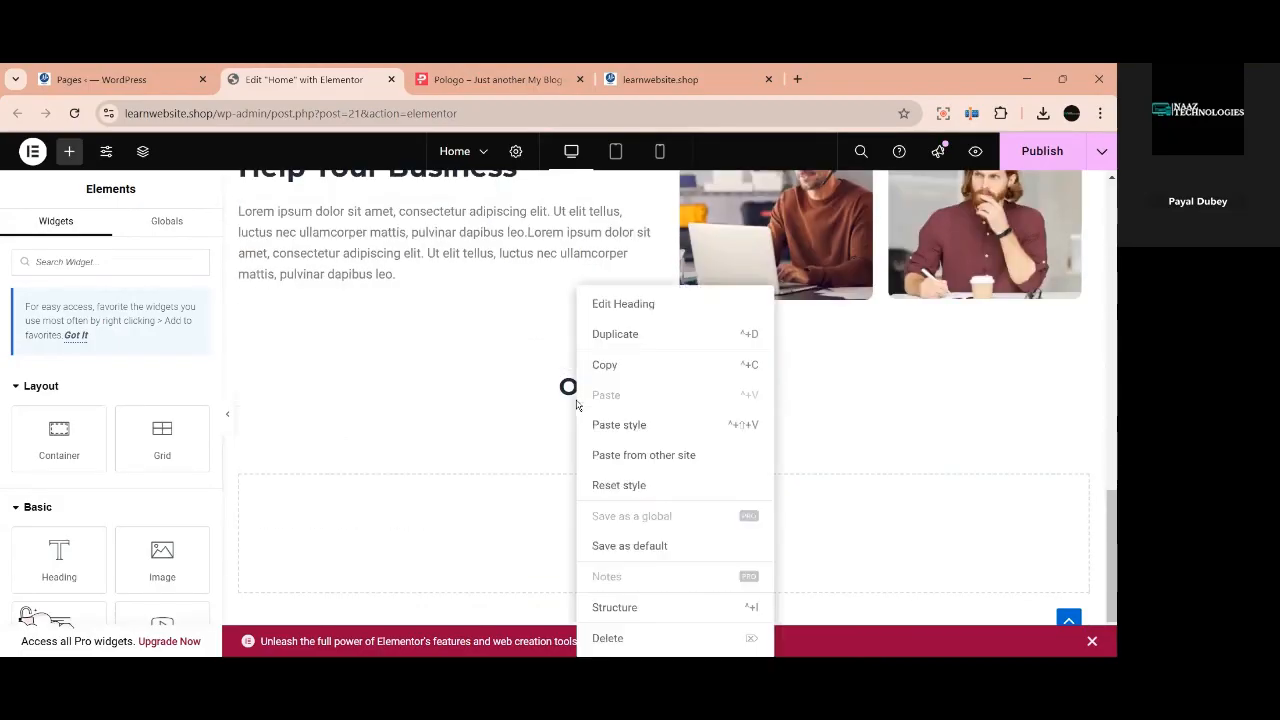
right_click(520, 414)
left_click(585, 366)
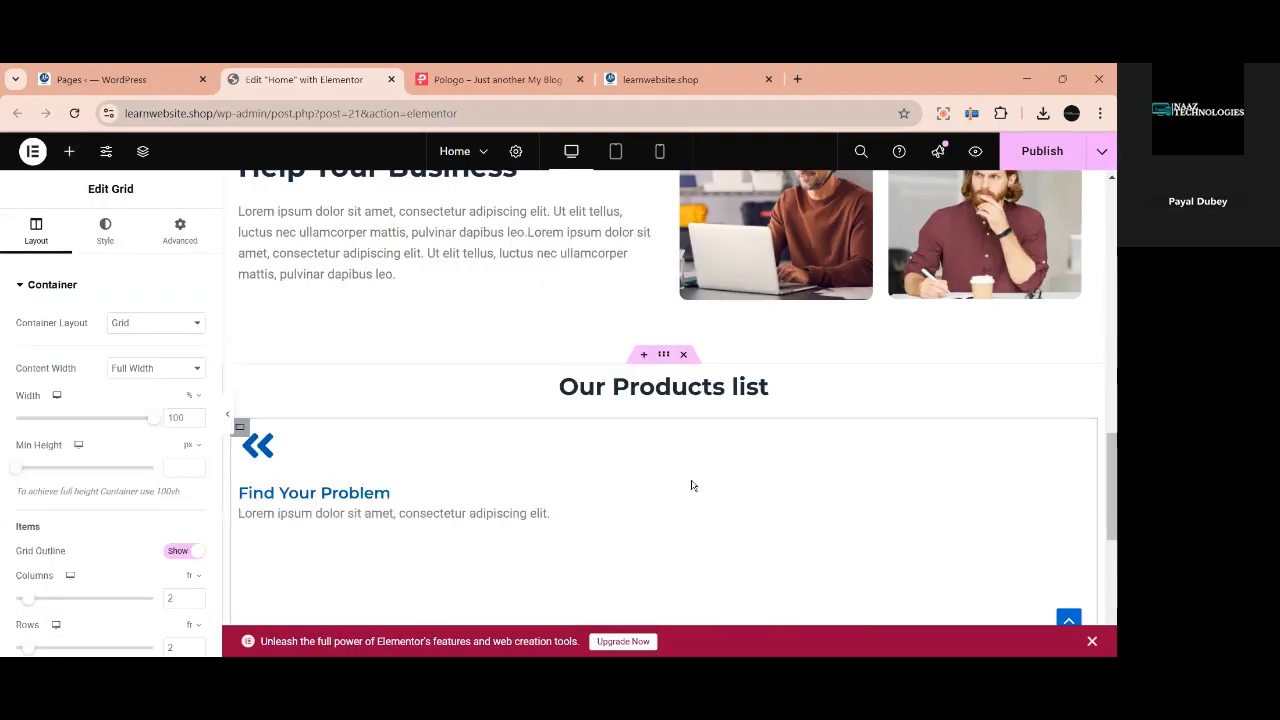
Delete the Processing Time On Target and Open In Progress icon boxes from the grid under Our Products list.
scroll(693, 486, "down", 2)
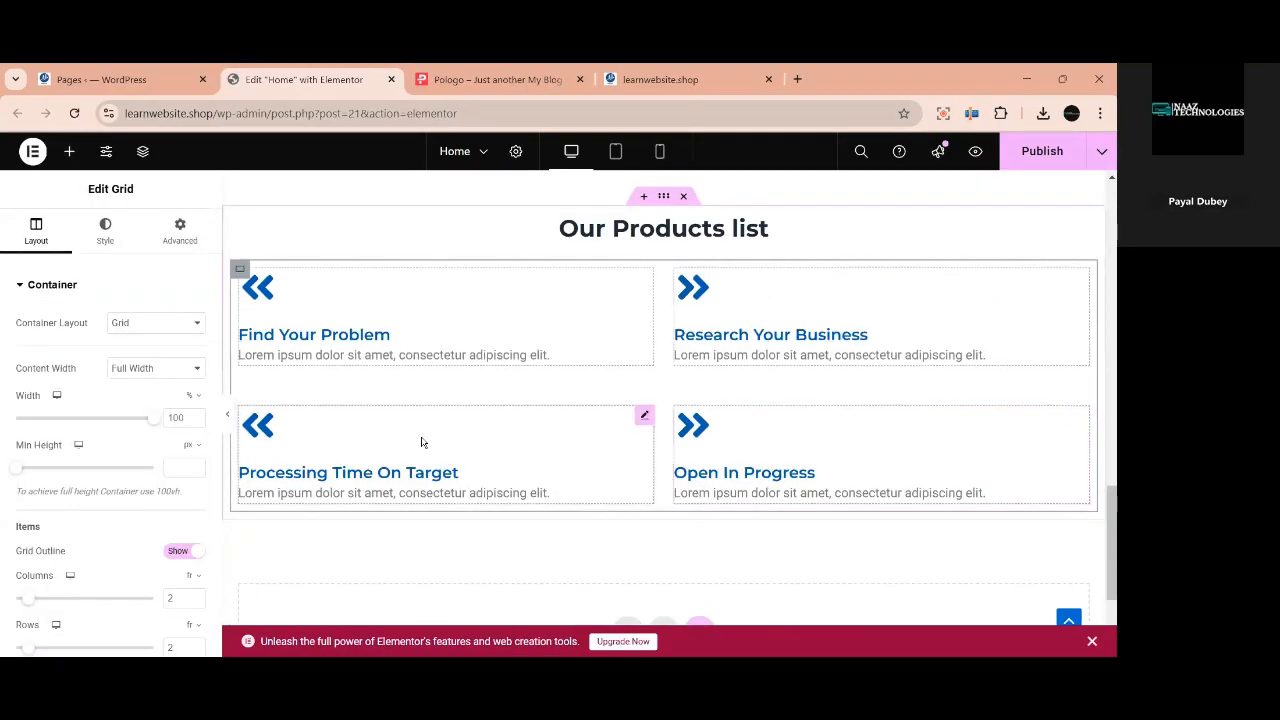
right_click(640, 421)
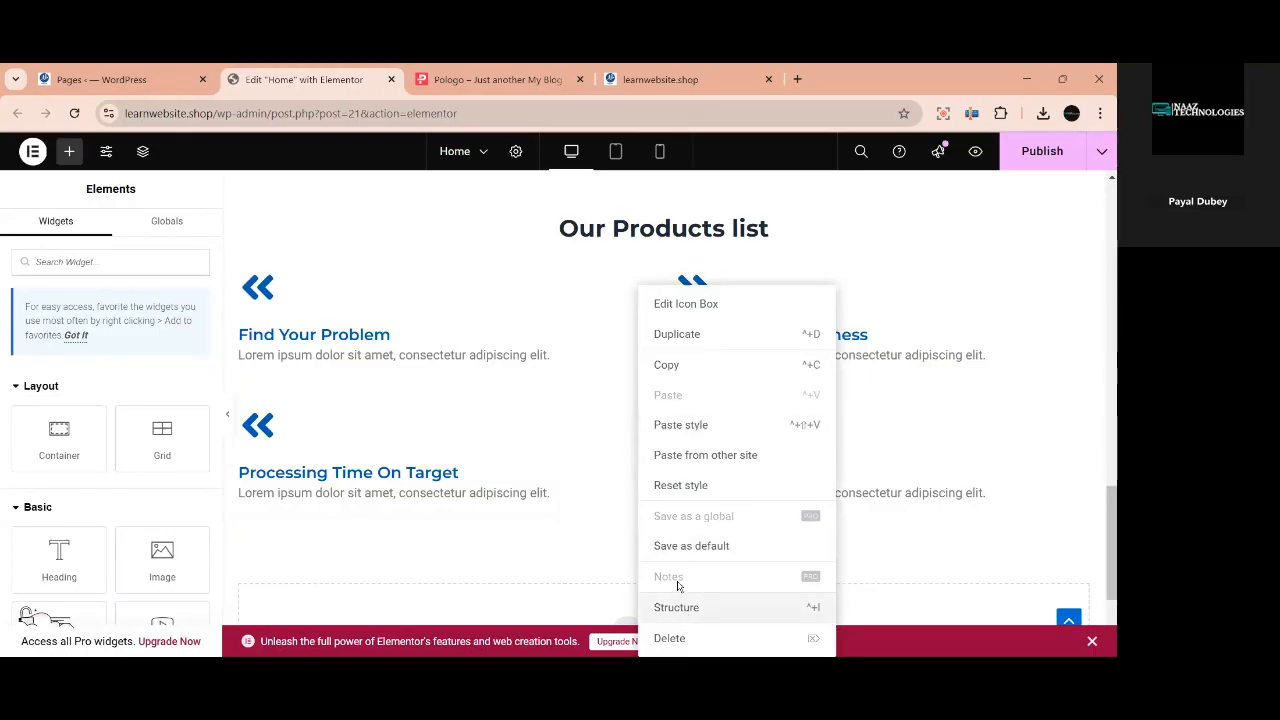
left_click(685, 637)
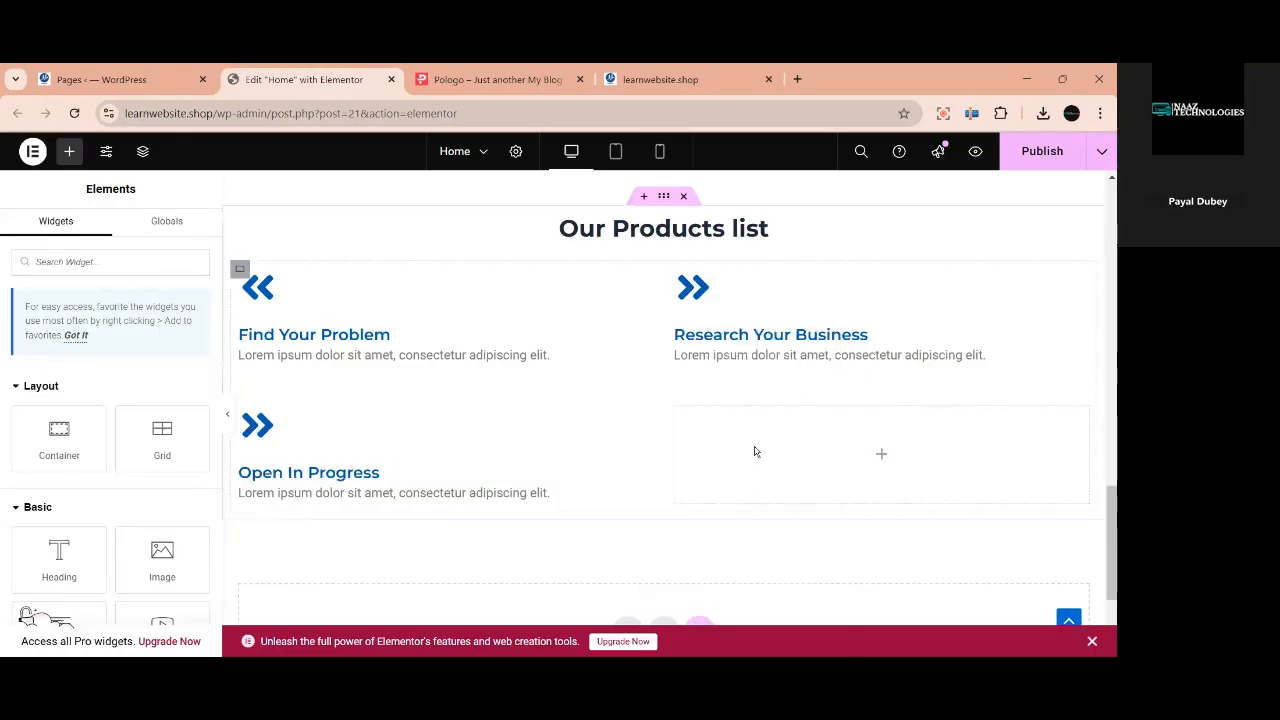
right_click(523, 454)
left_click(560, 638)
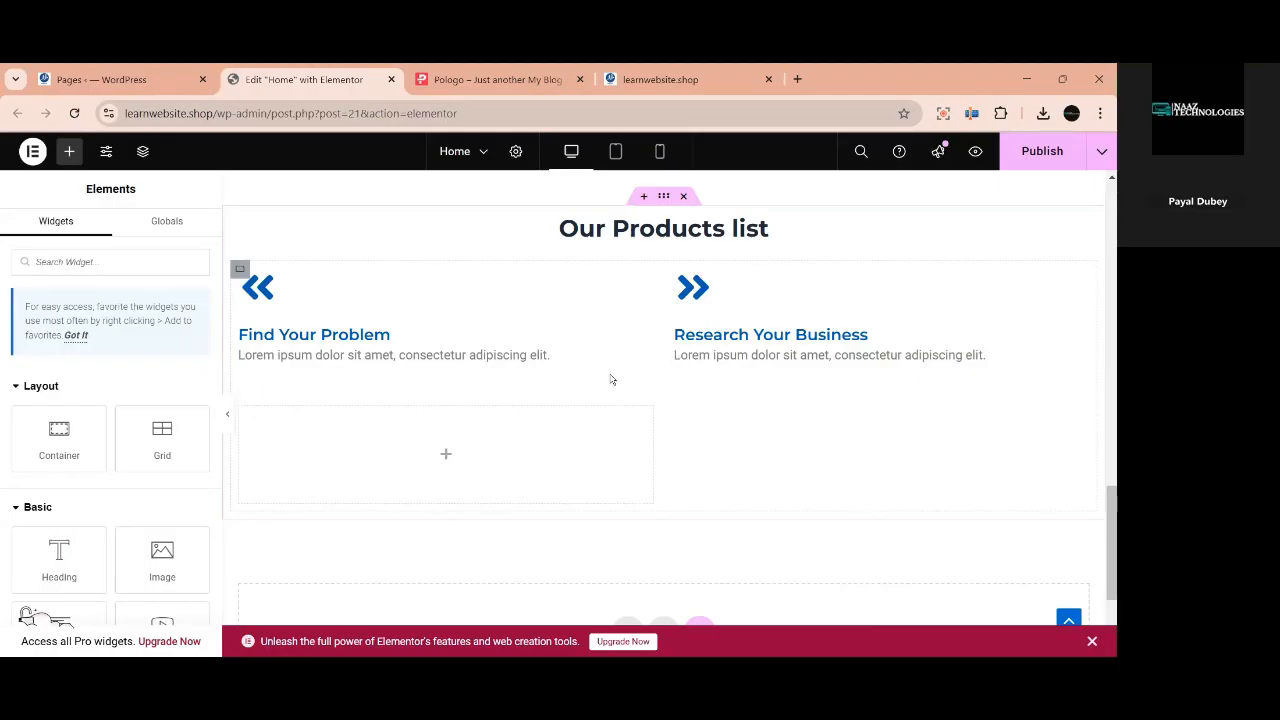
right_click(524, 444)
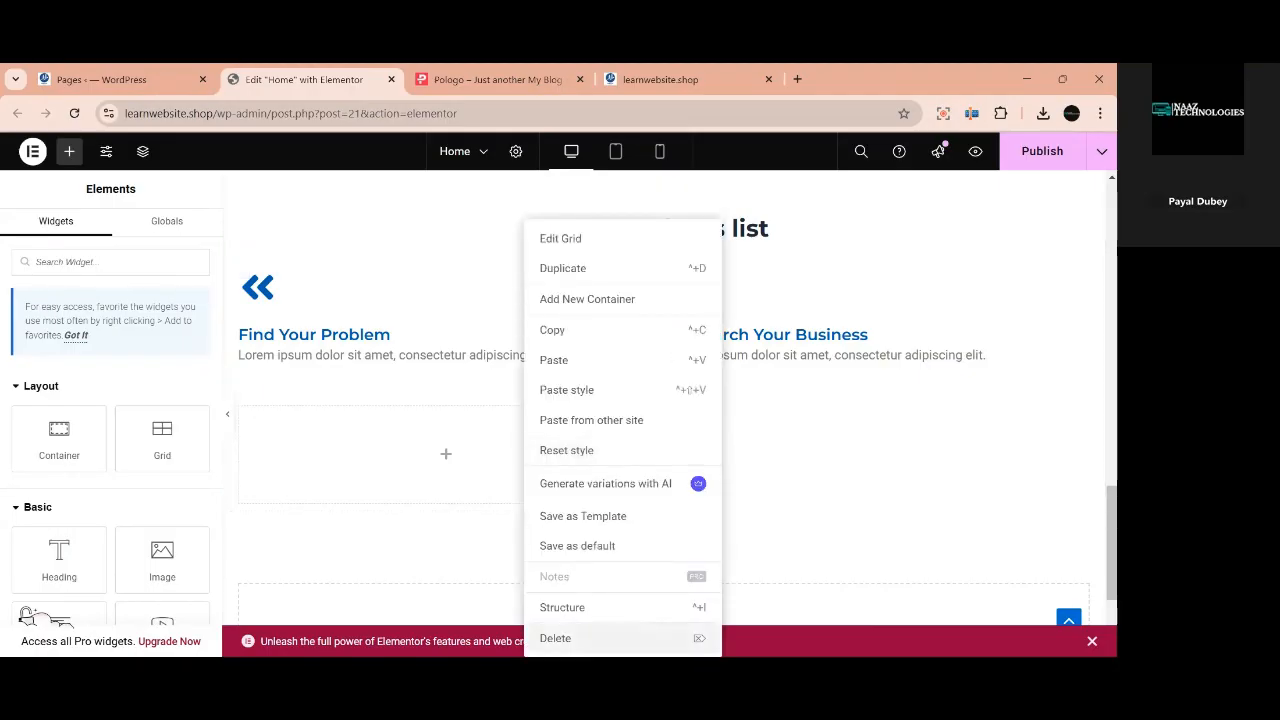
left_click(560, 638)
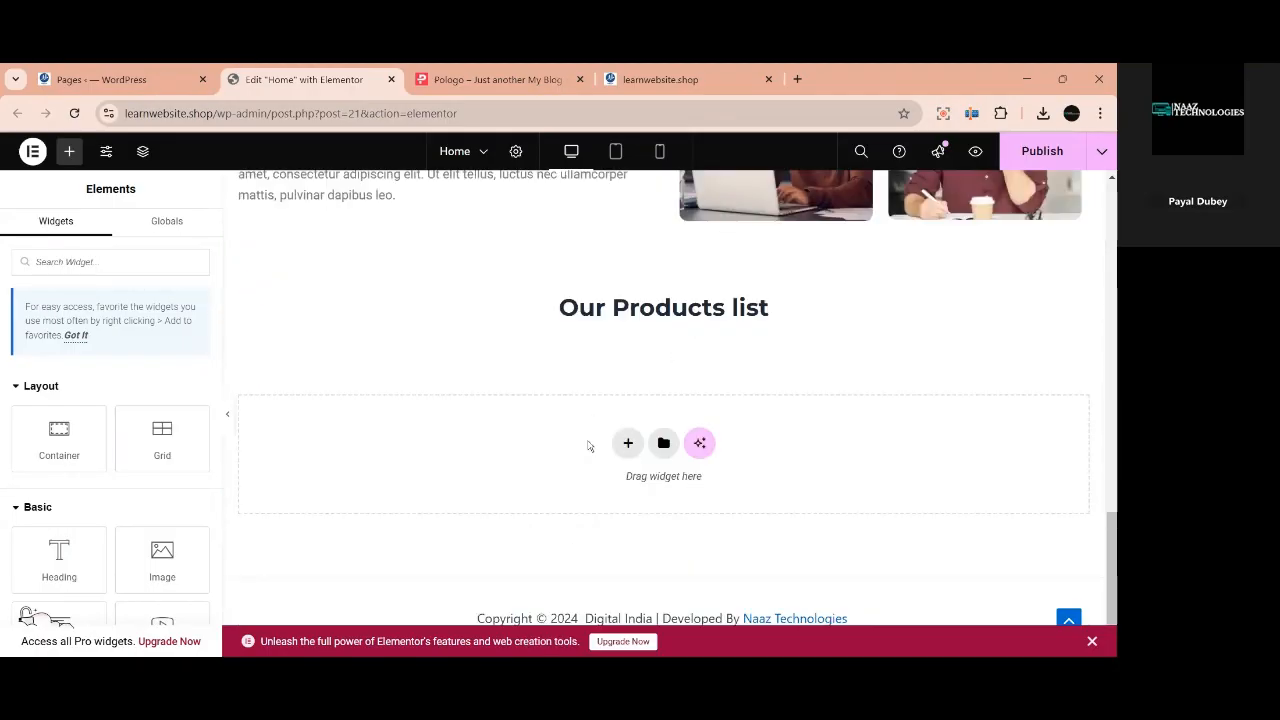
key("ctrl+z")
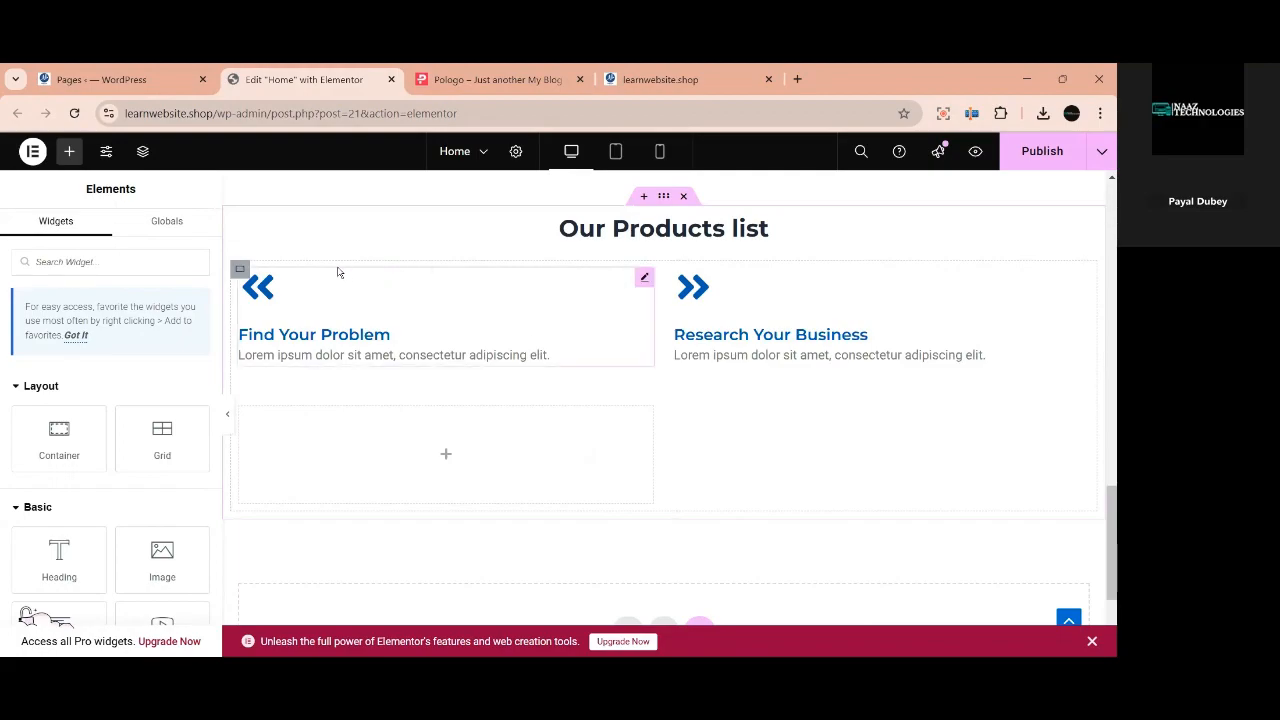
Set the product grid to 4 columns and 1 row, and delete its Research Your Business icon box.
left_click(240, 269)
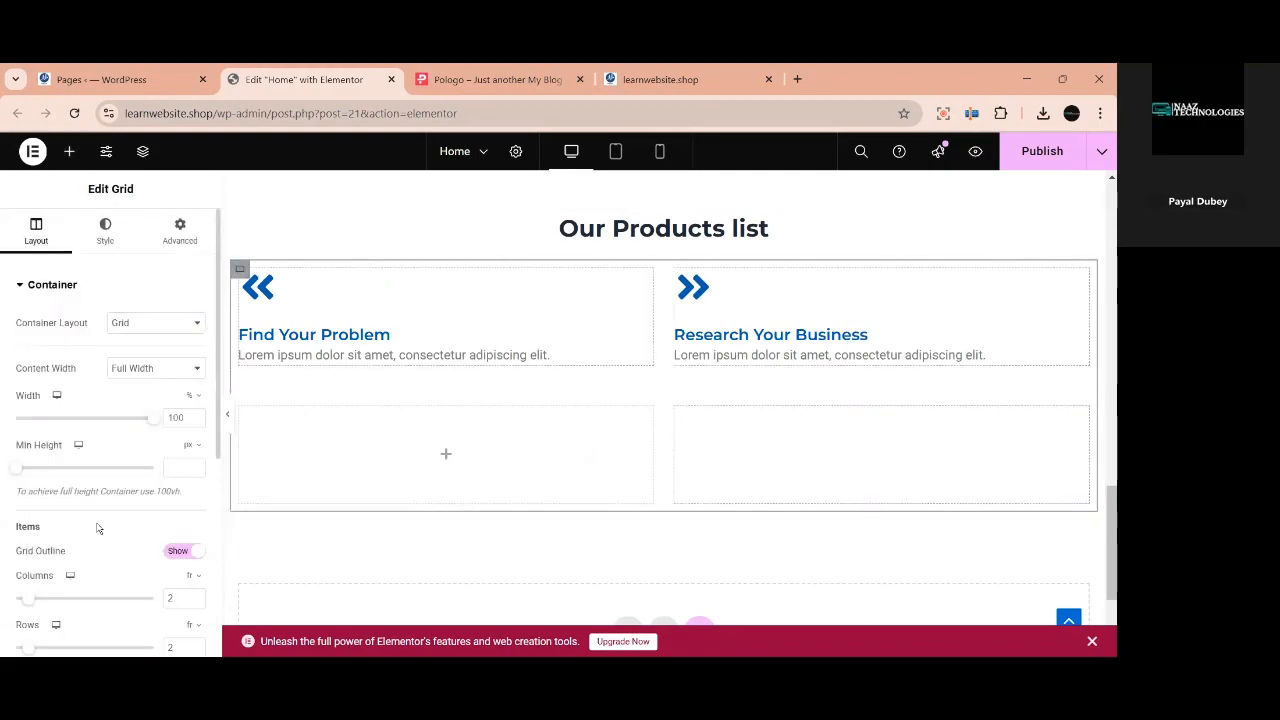
scroll(98, 530, "down", 3)
left_click(195, 440)
left_click(195, 440)
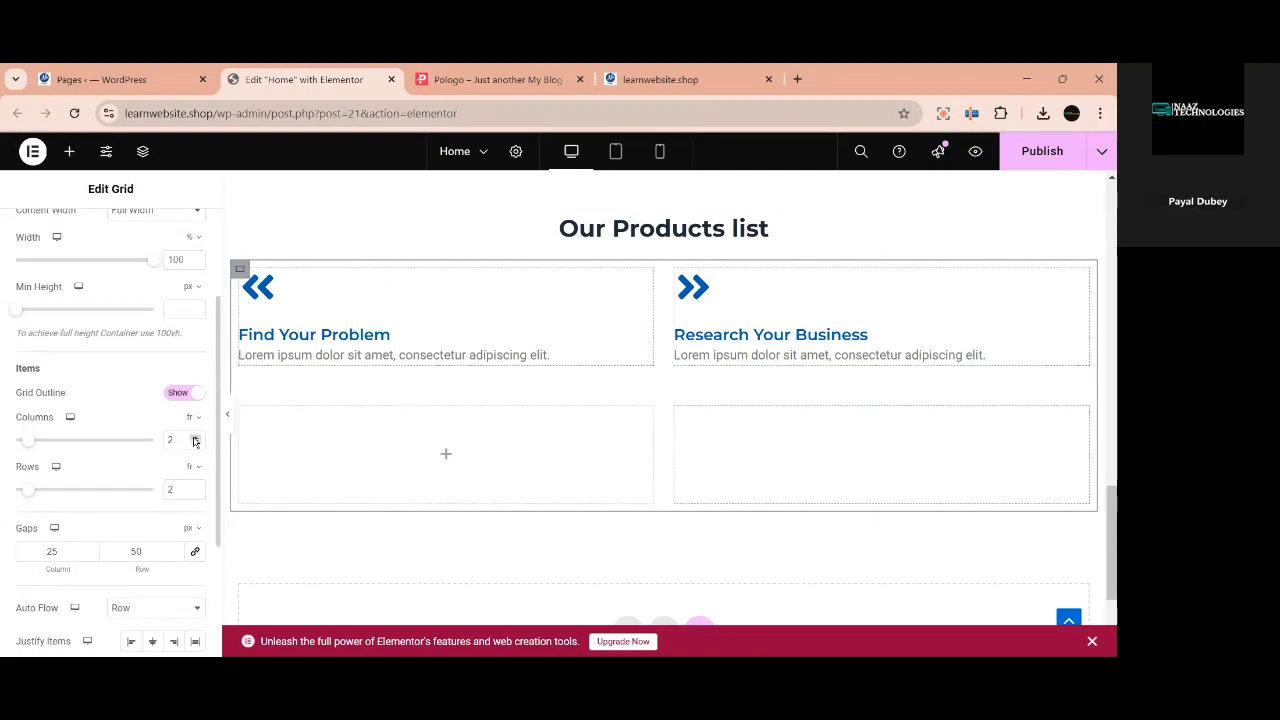
left_click(195, 495)
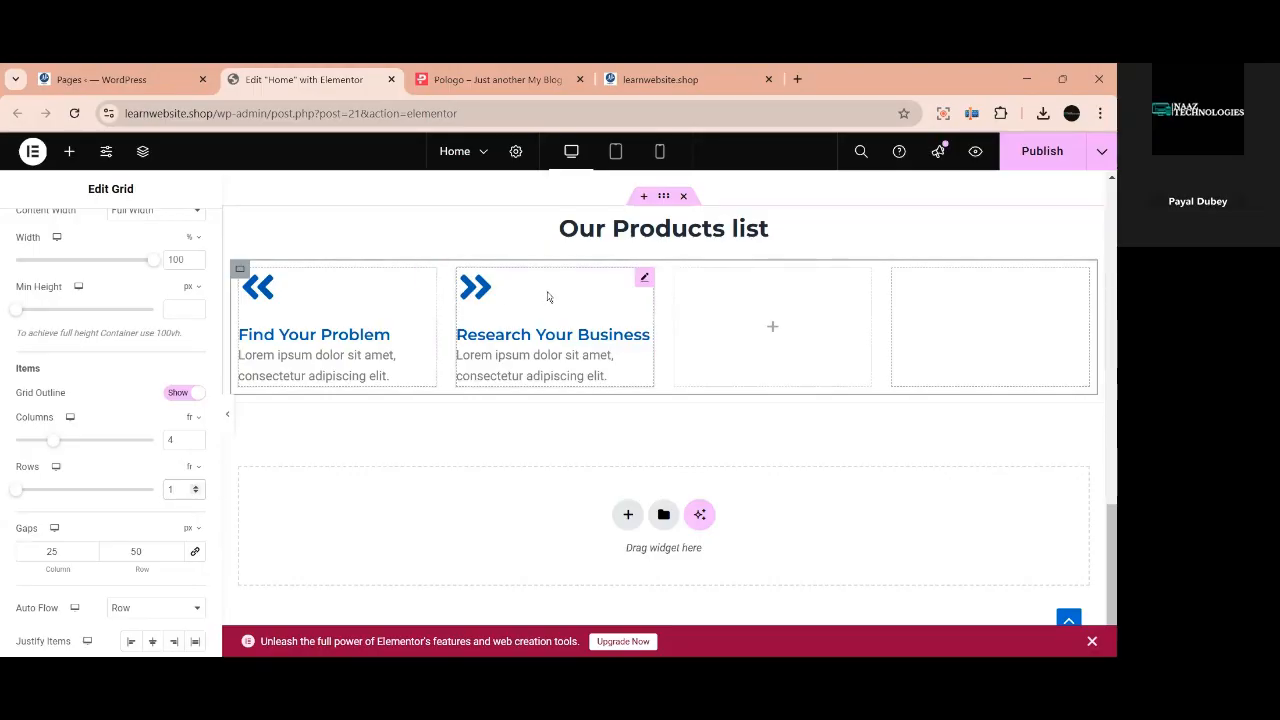
right_click(565, 340)
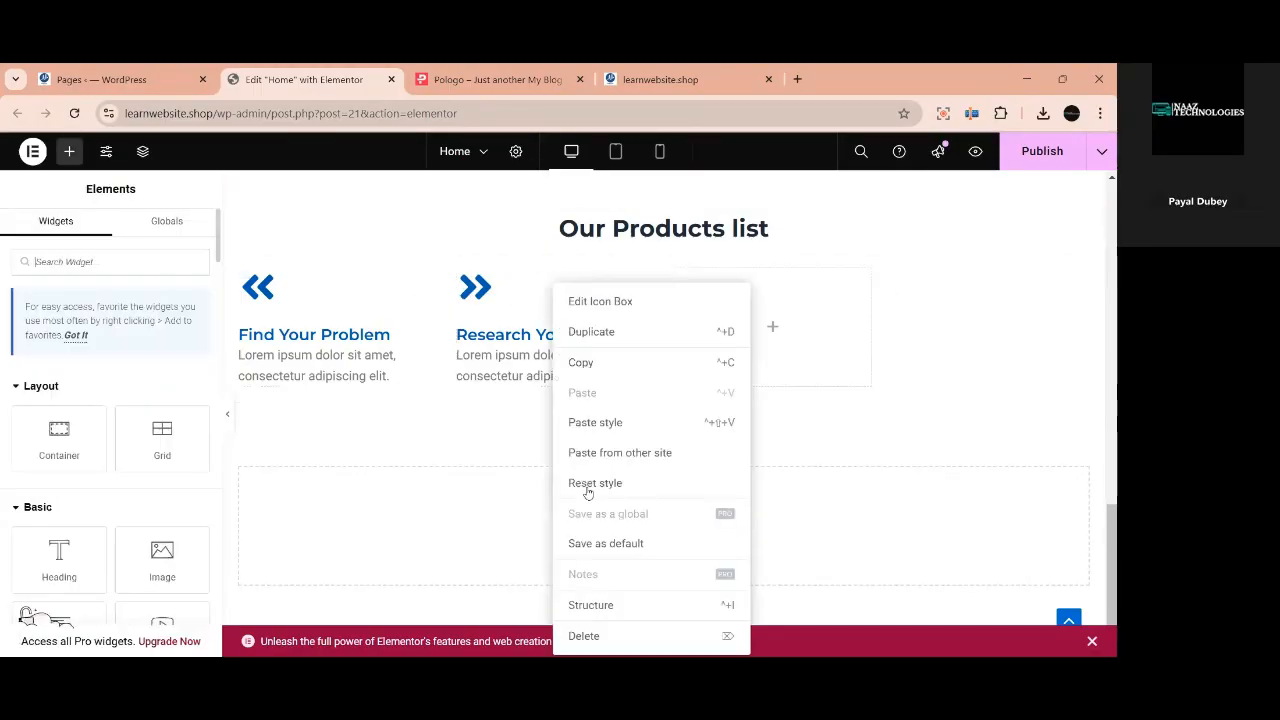
left_click(590, 636)
Retitle the remaining Find Your Problem icon box as "Building Website", following the first product card on the Pologo site.
left_click(426, 282)
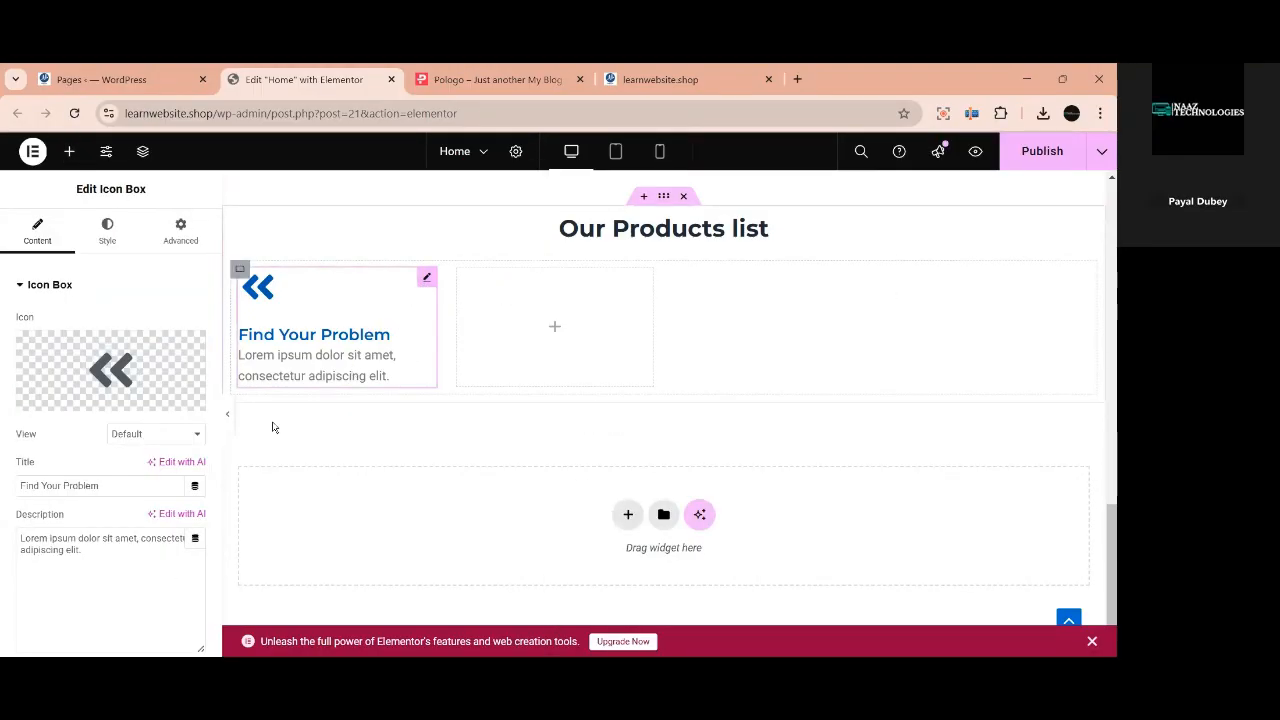
left_click(474, 79)
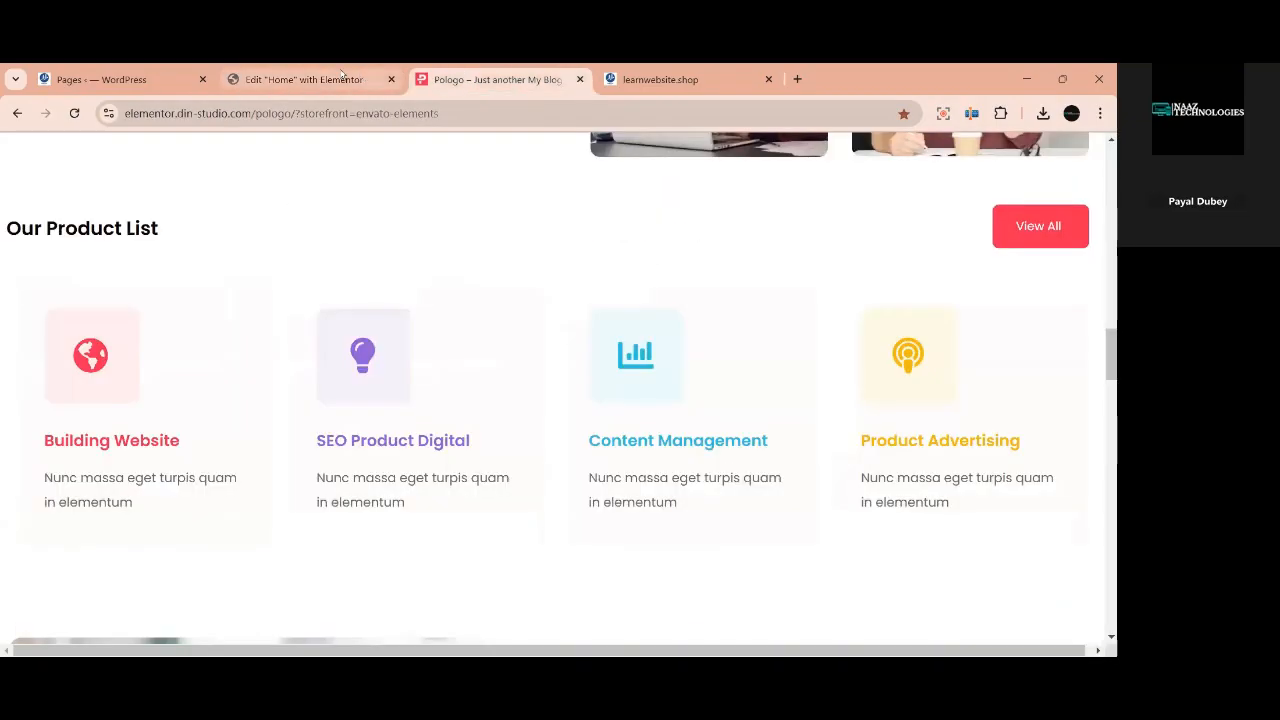
left_click(360, 77)
left_click(500, 79)
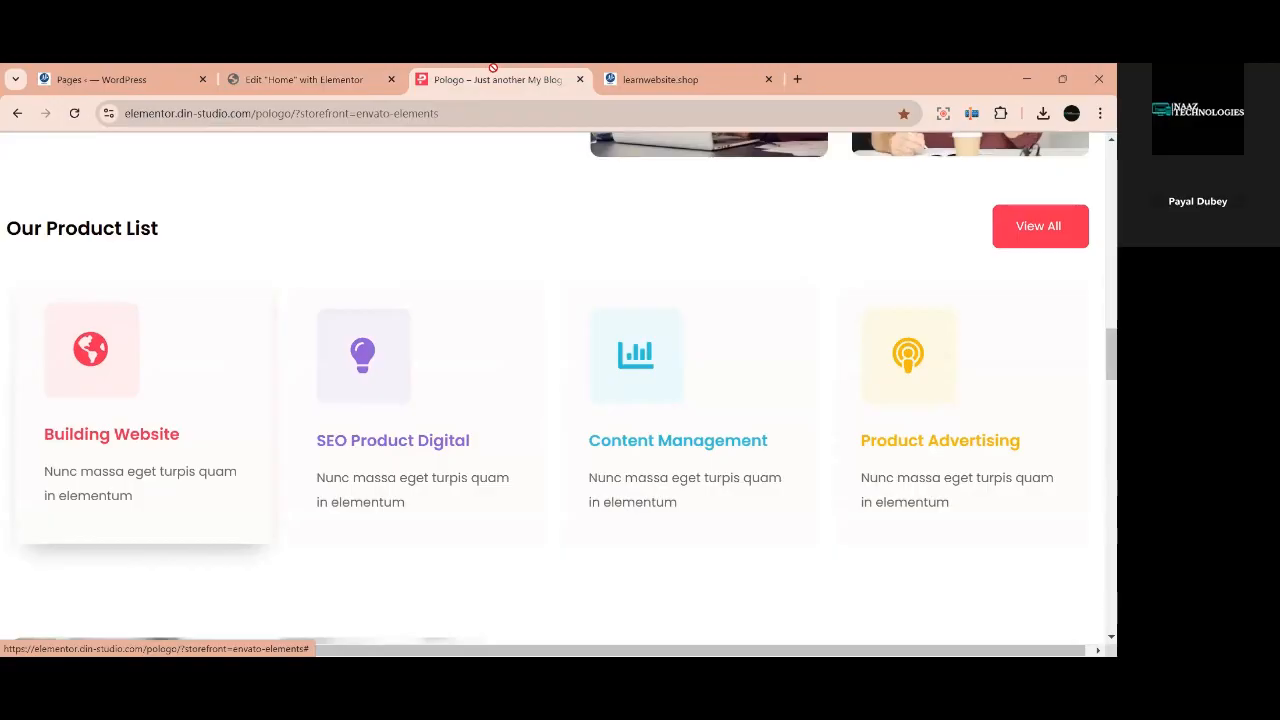
left_click(300, 79)
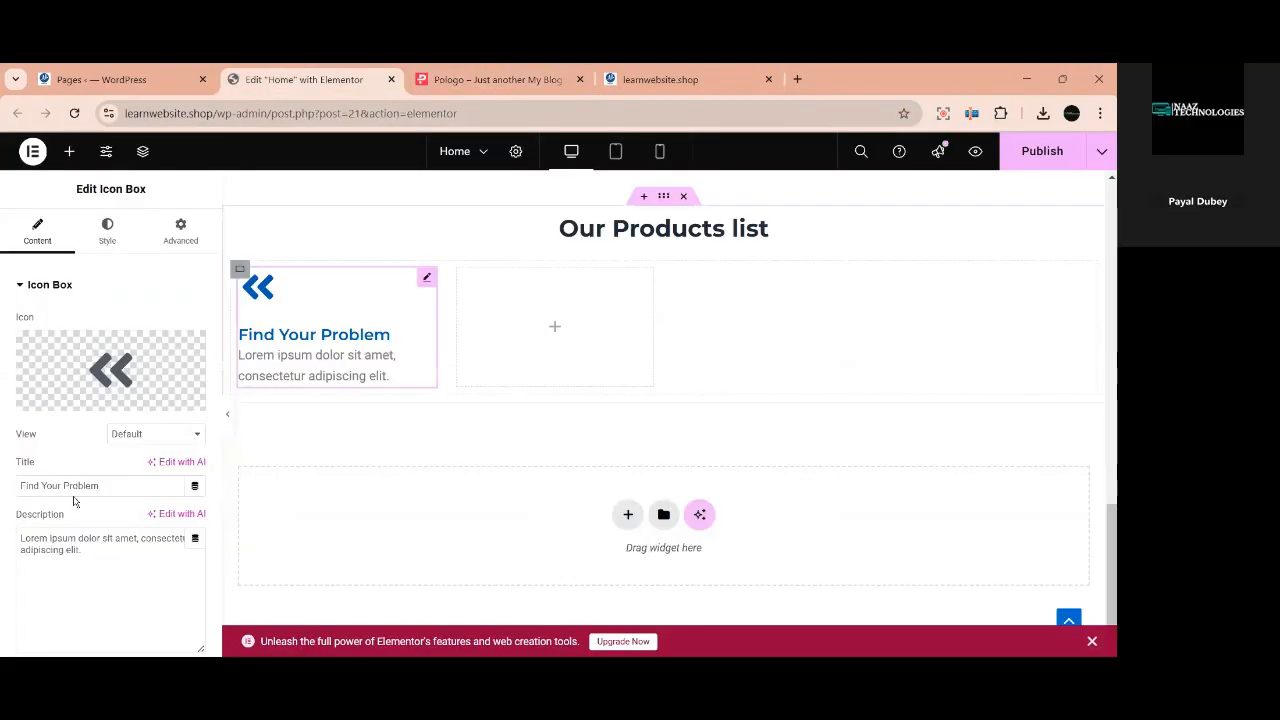
triple_click(17, 485)
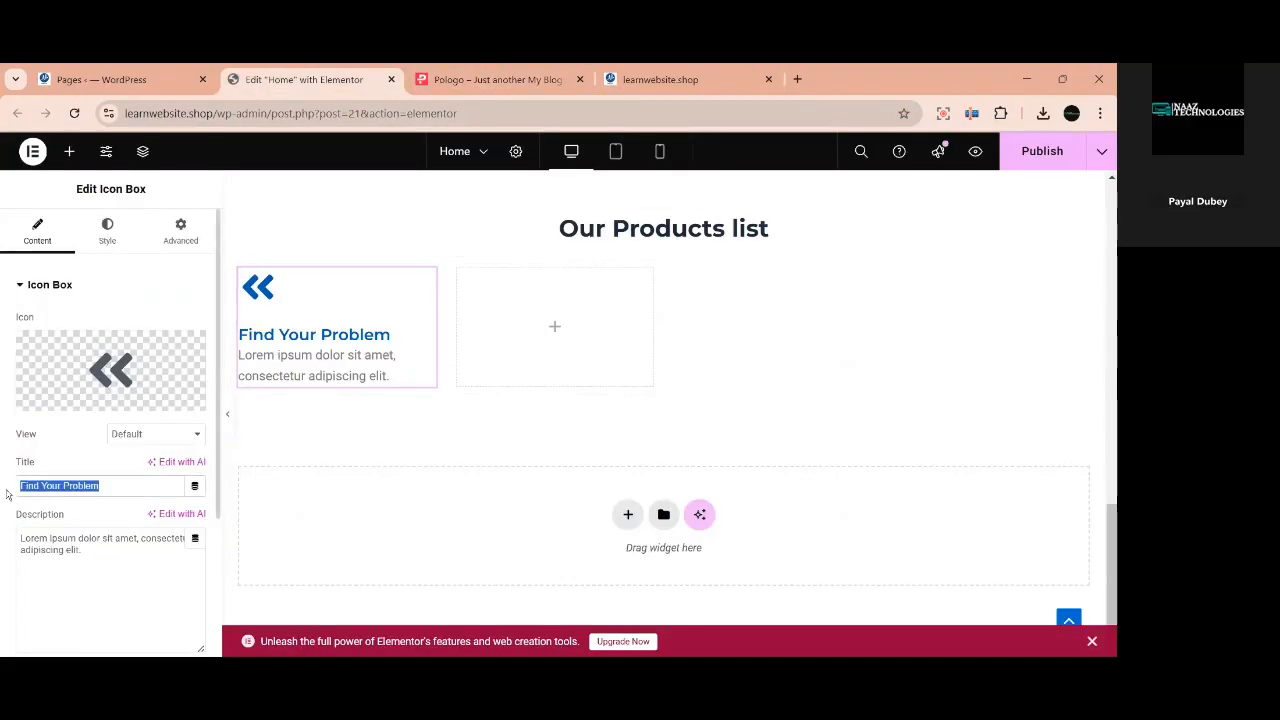
type("B")
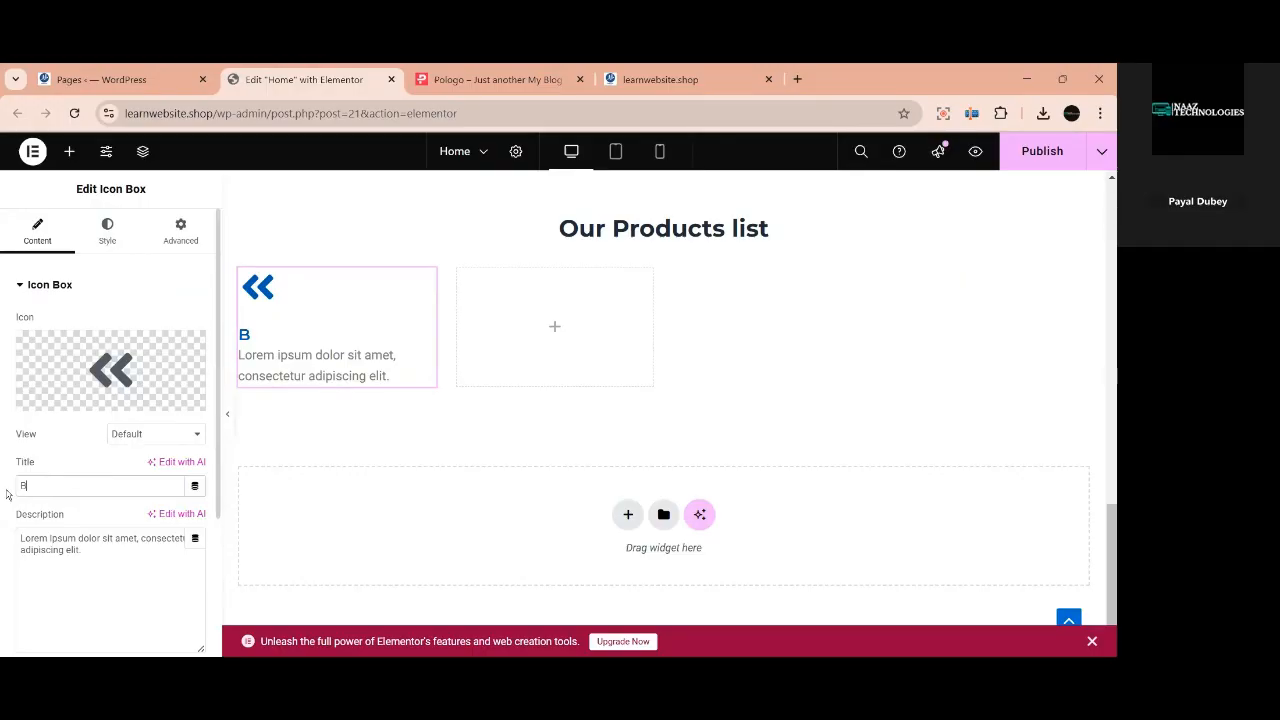
type("uilding W")
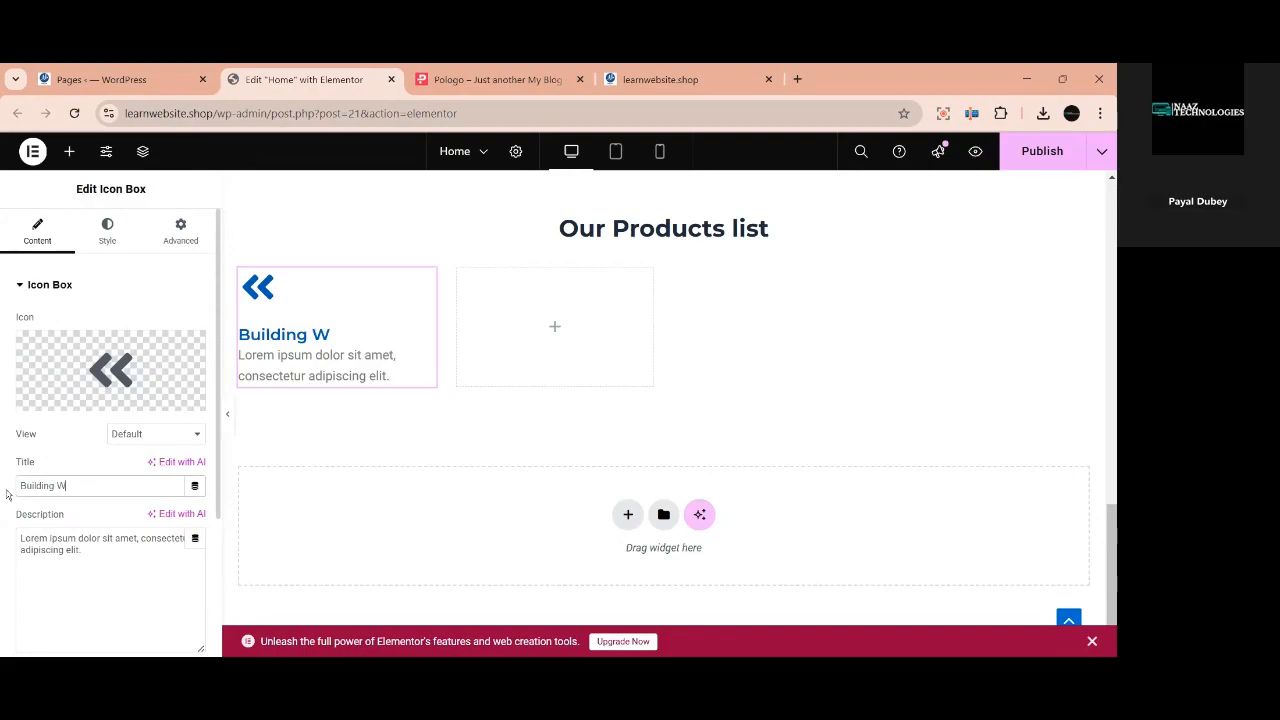
type("ebsite")
Replace the Building Website box's icon with the solid globe showing the Americas, found by filtering the icon library for "glob".
left_click(111, 388)
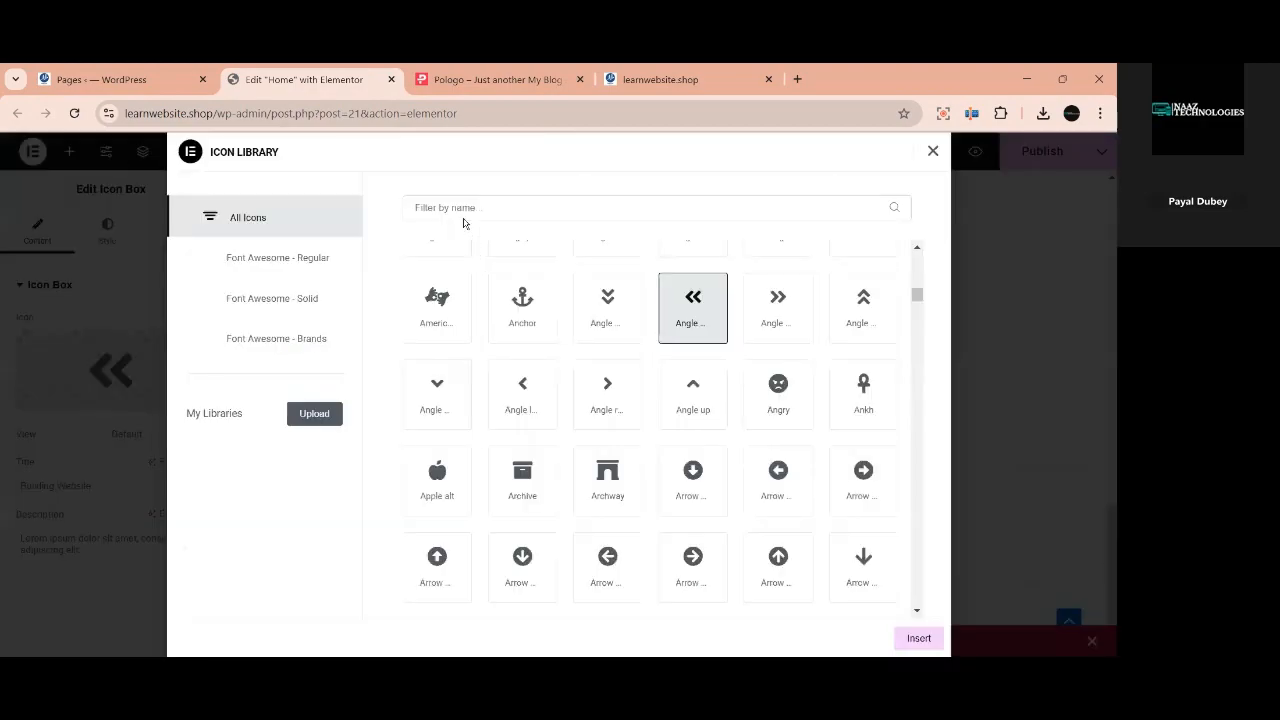
type("g")
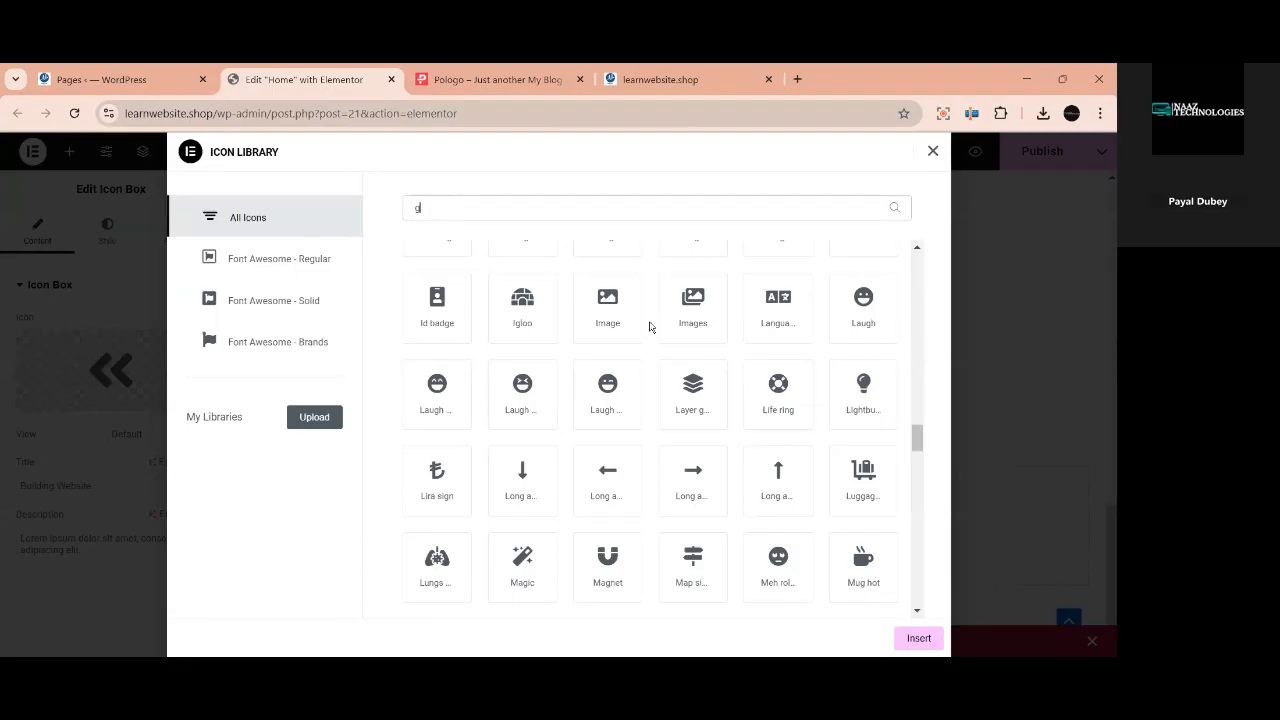
type("lob")
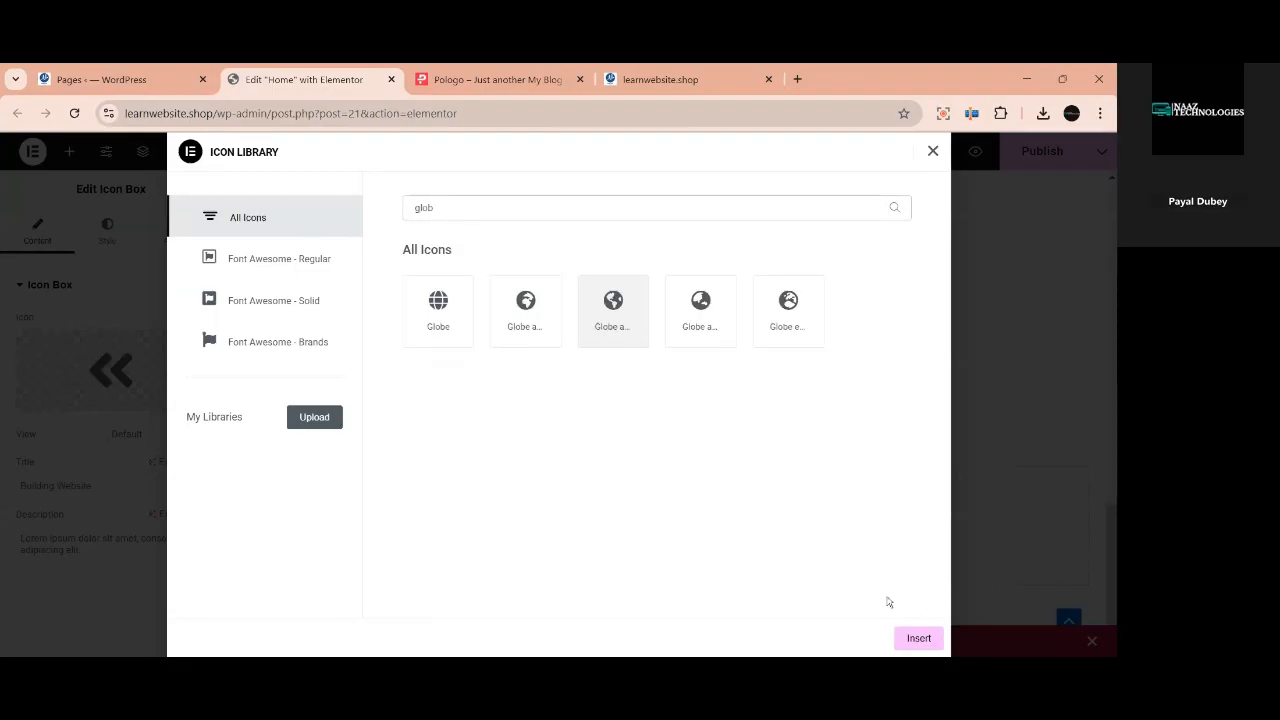
left_click(613, 311)
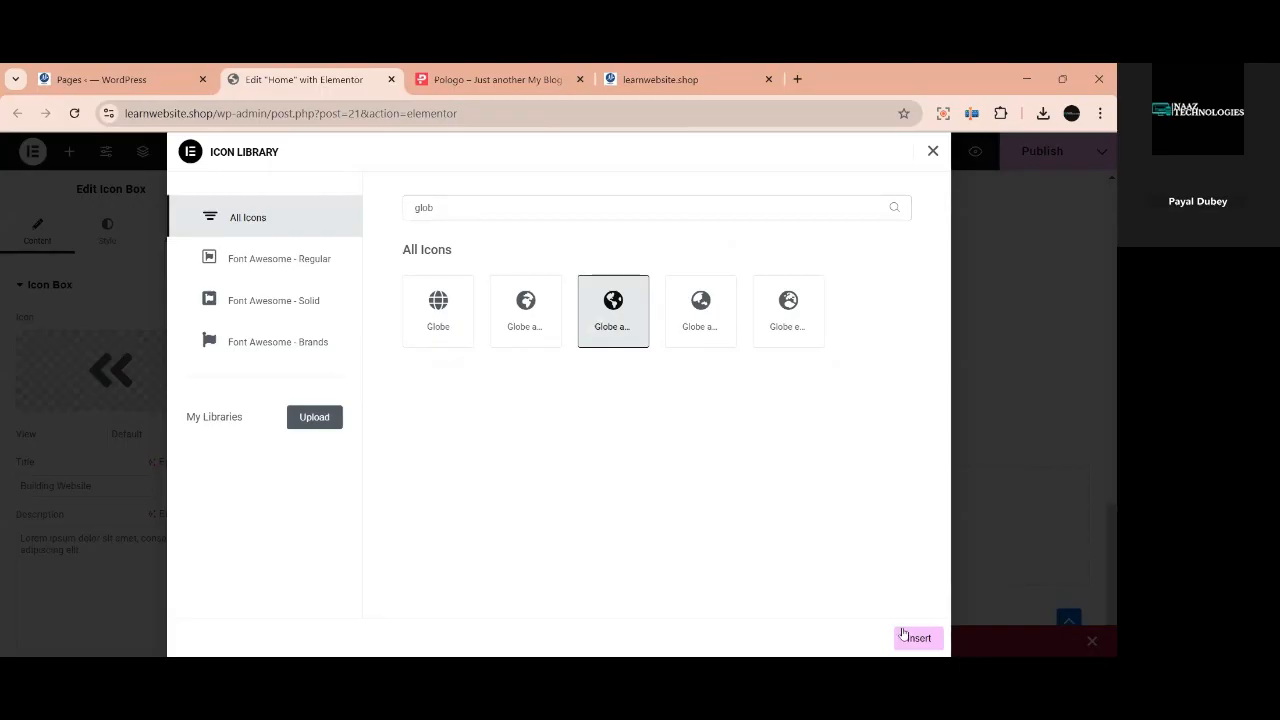
left_click(905, 636)
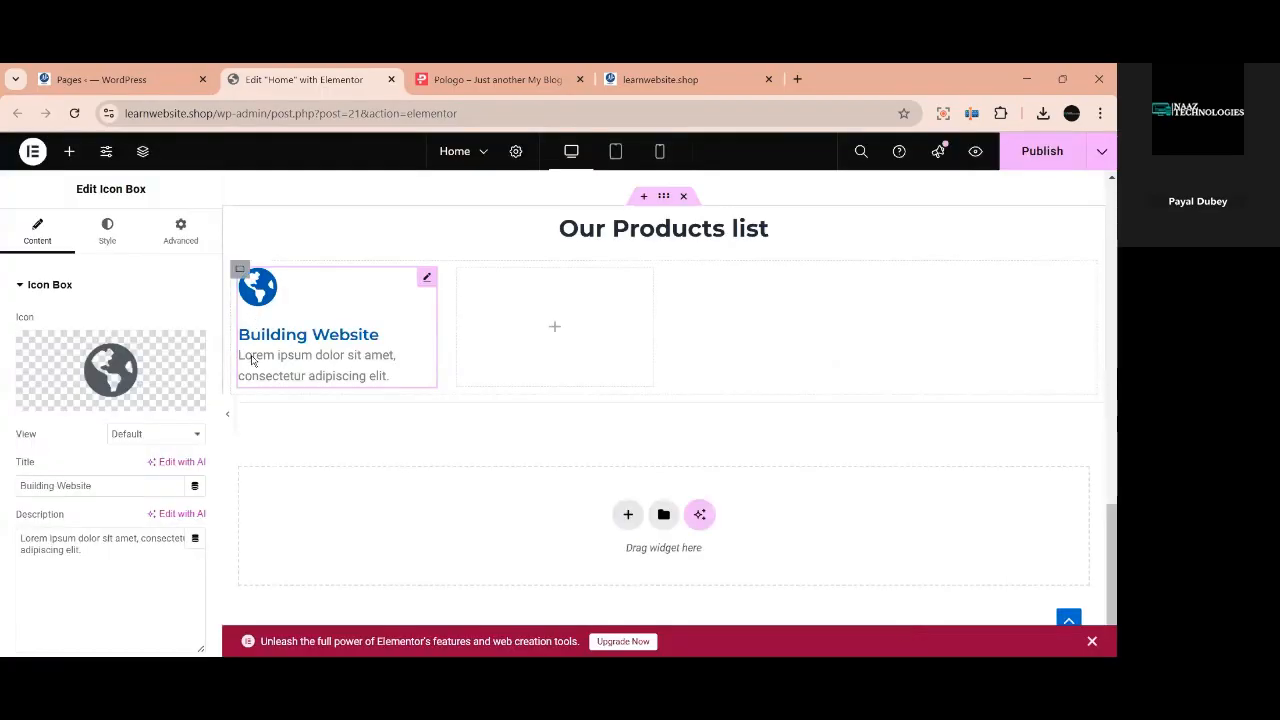
Check the Building Website card on the Pologo site and set the matching icon box's view to Stacked.
left_click(492, 79)
left_click(336, 77)
left_click(450, 83)
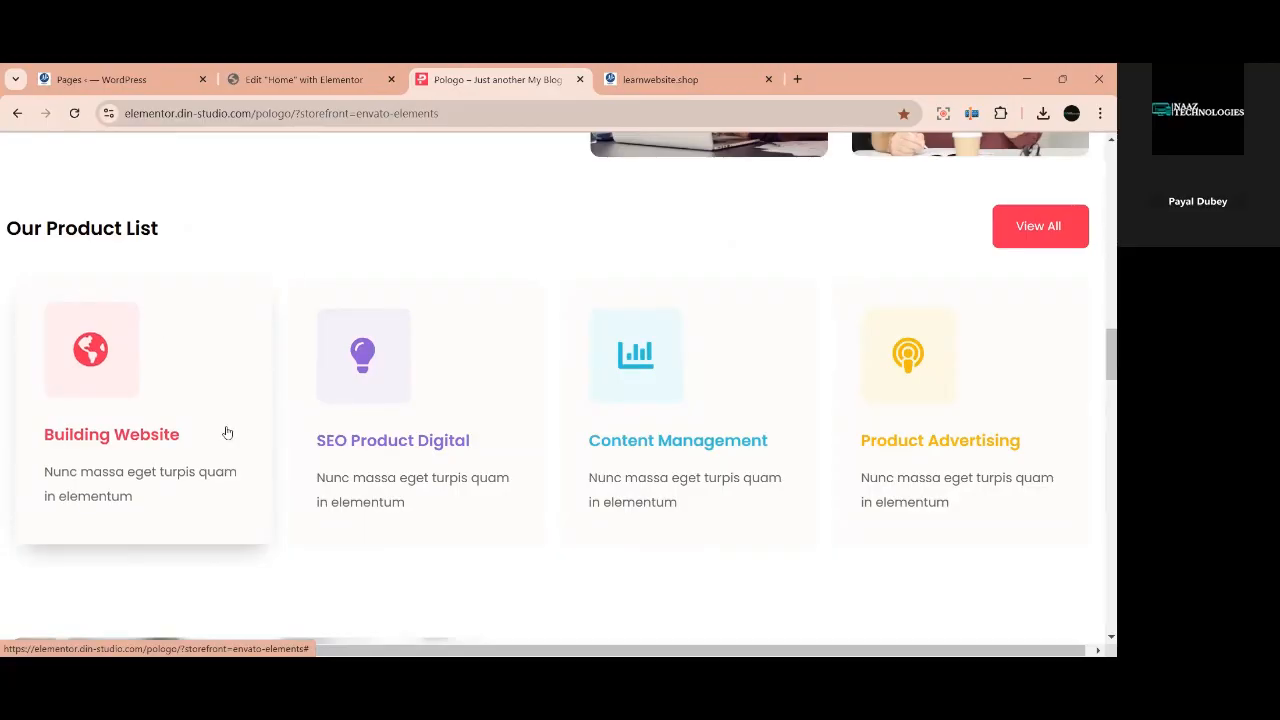
left_click(316, 78)
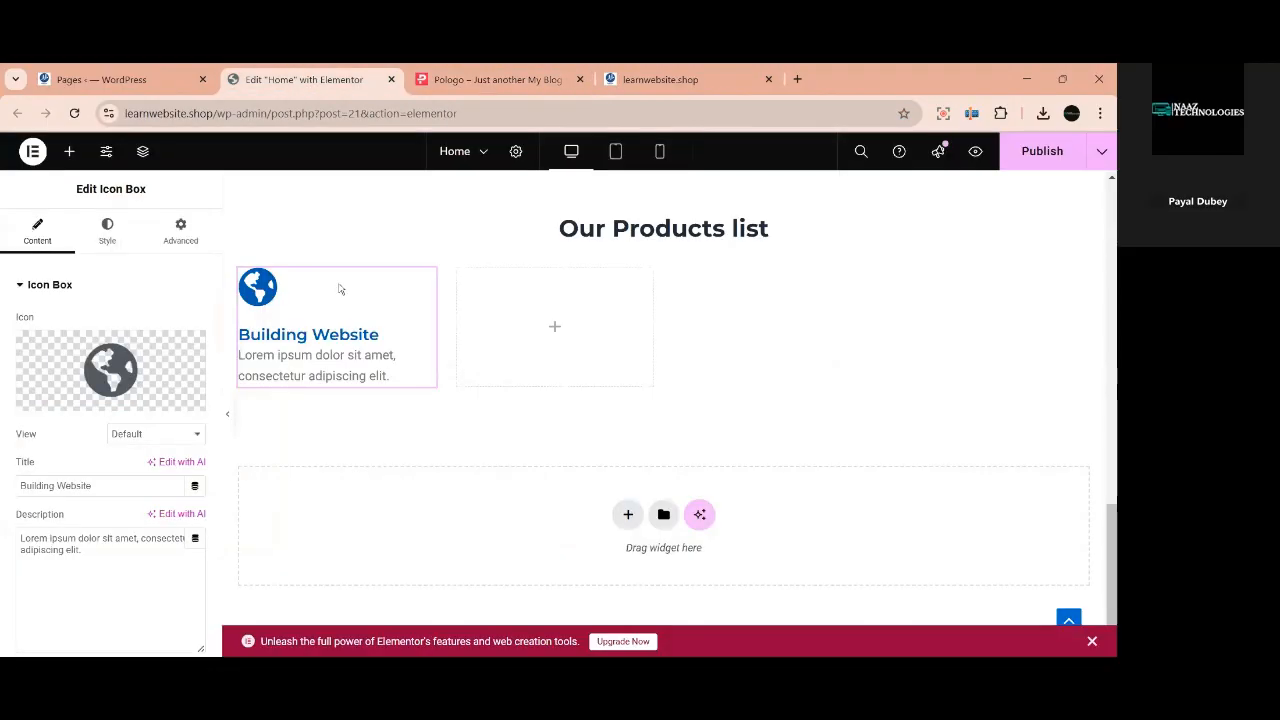
left_click(141, 437)
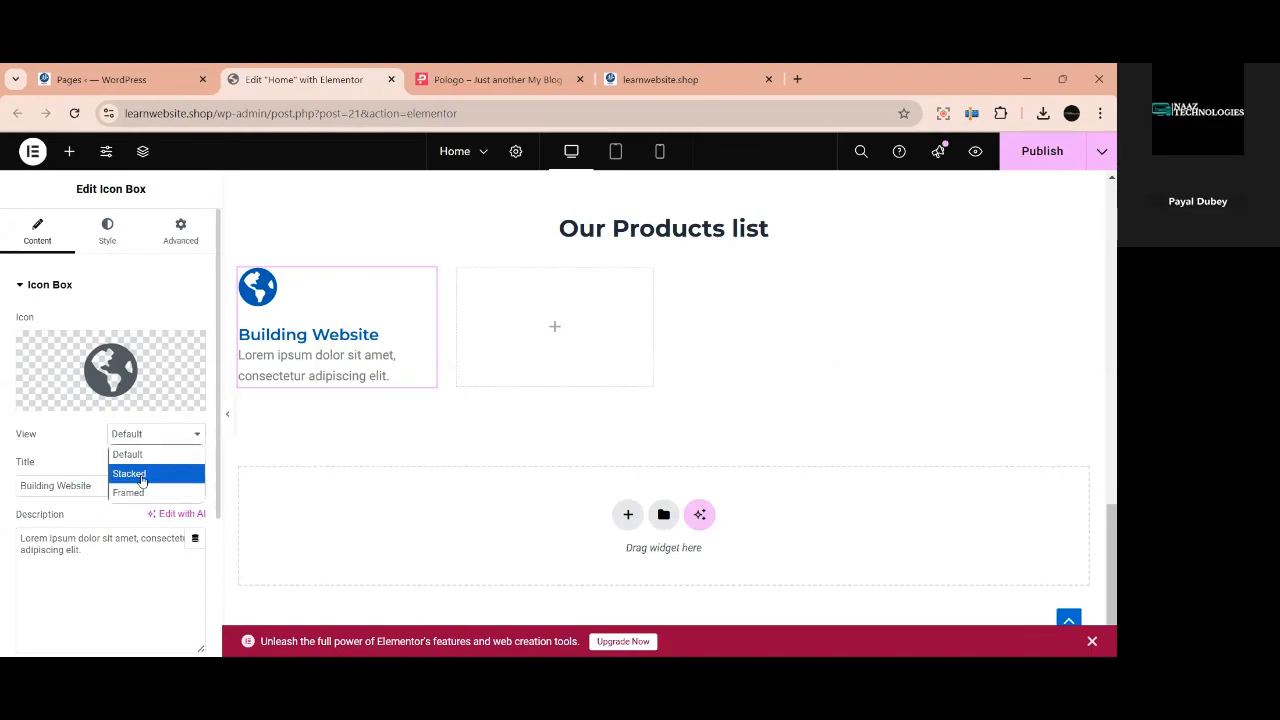
left_click(141, 476)
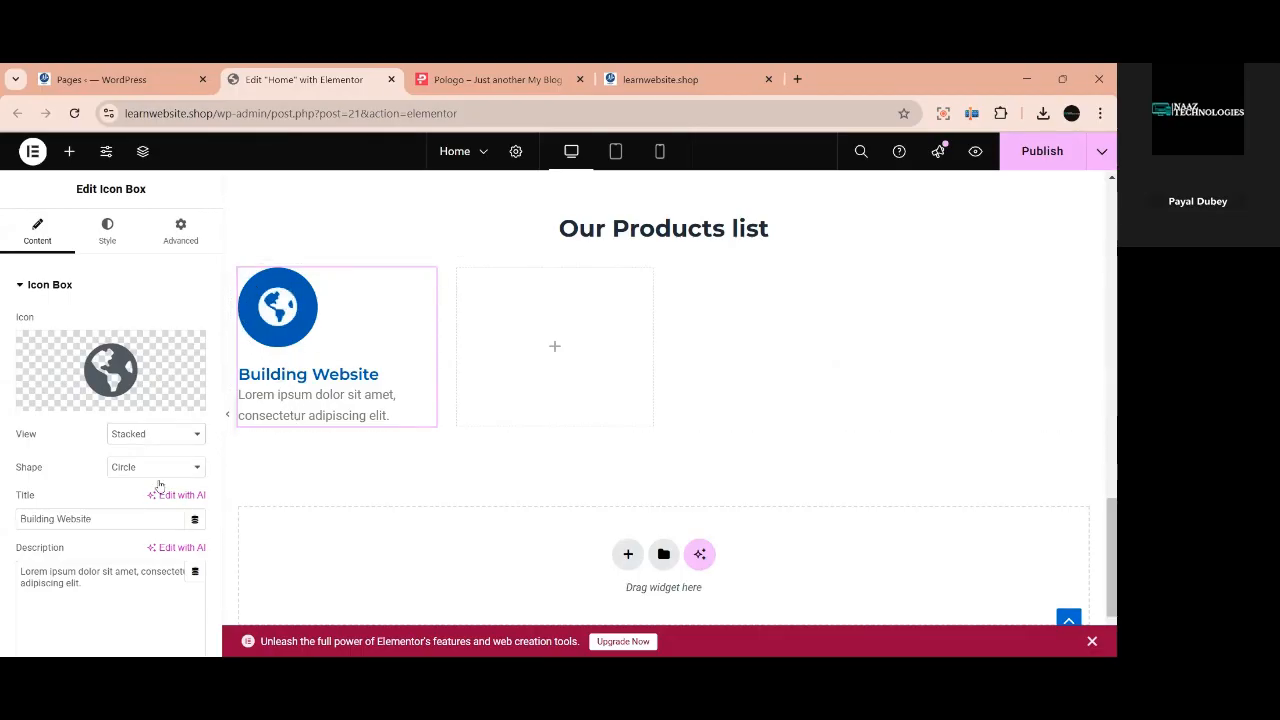
left_click(134, 436)
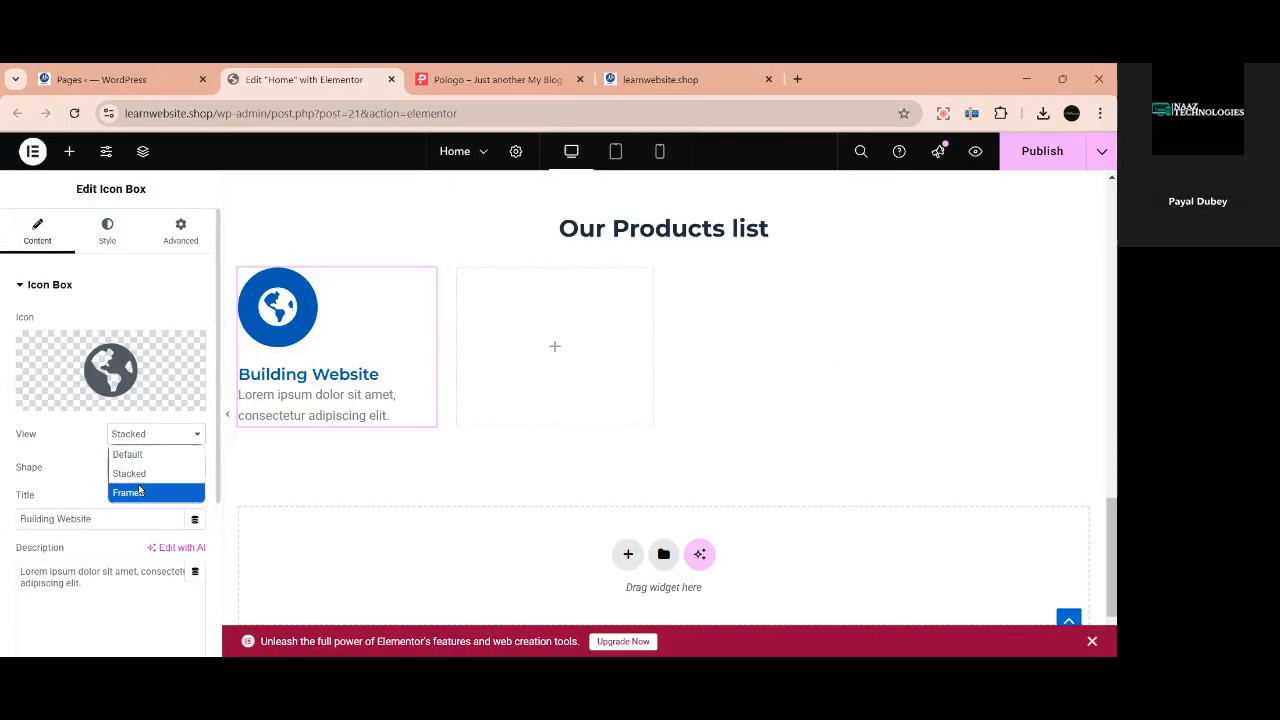
left_click(150, 493)
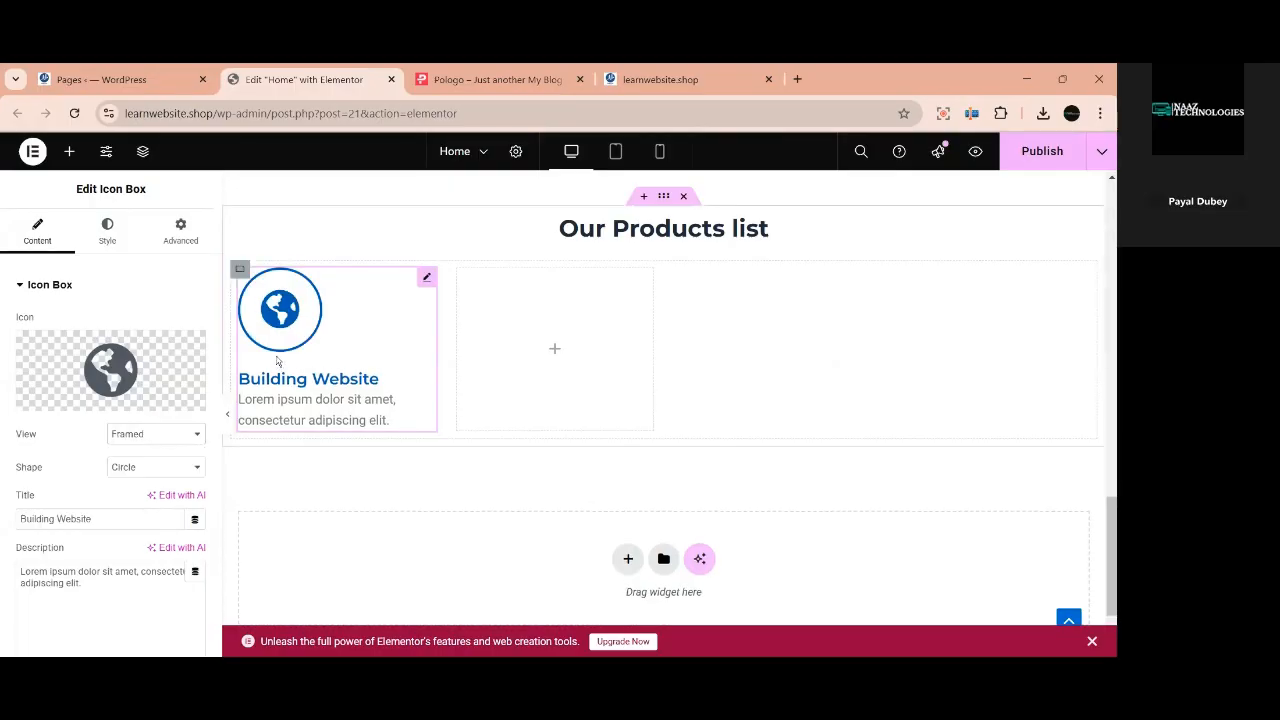
left_click(154, 437)
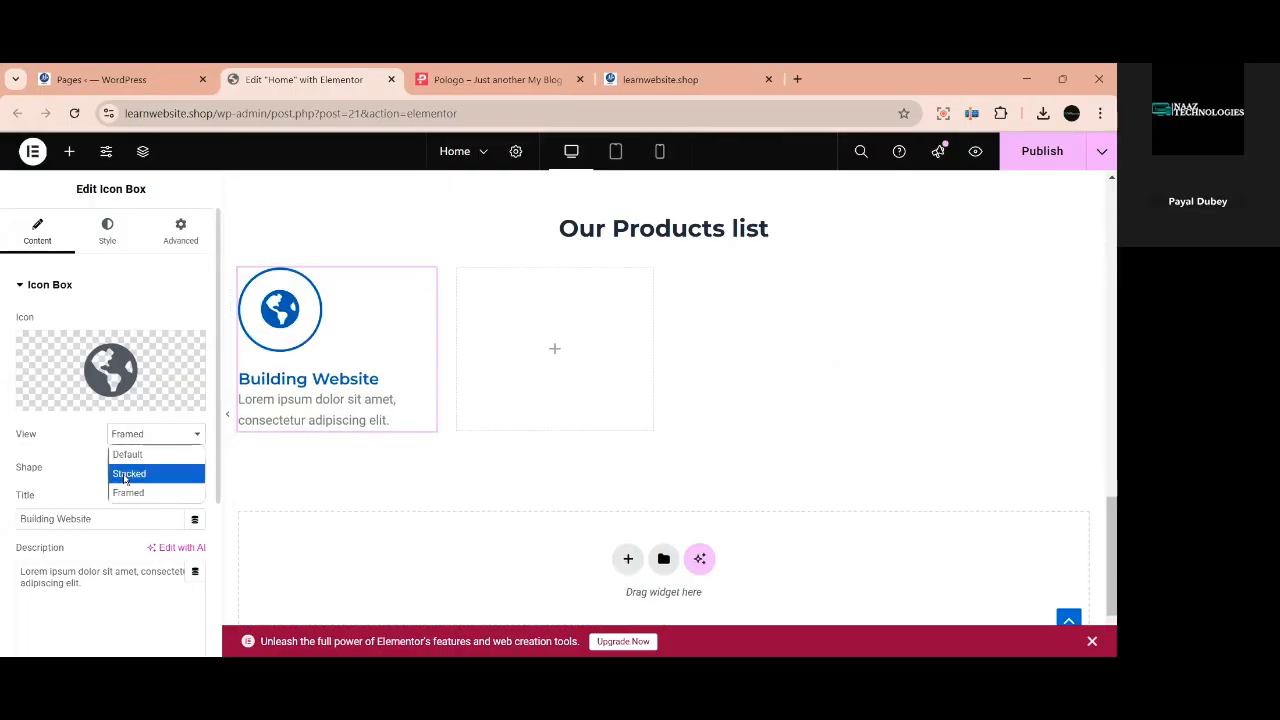
left_click(129, 474)
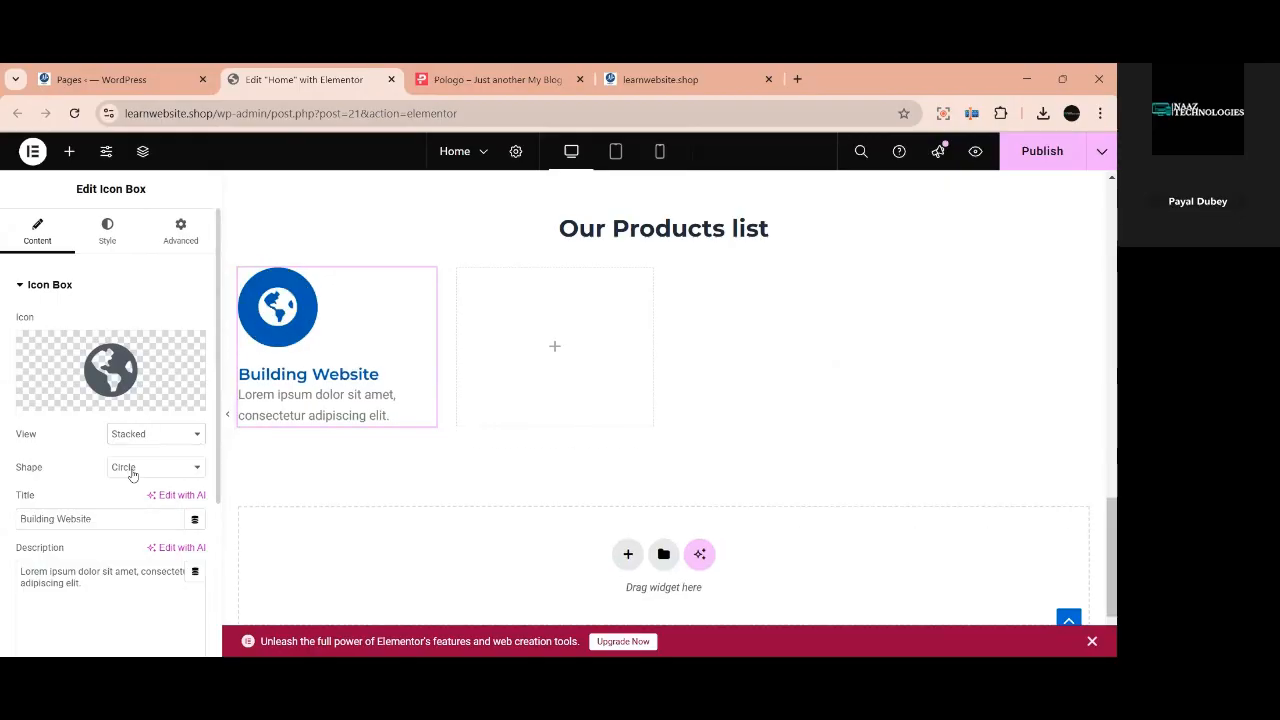
Set the shape of the Building Website box's stacked icon background to Rounded.
left_click(132, 473)
left_click(130, 507)
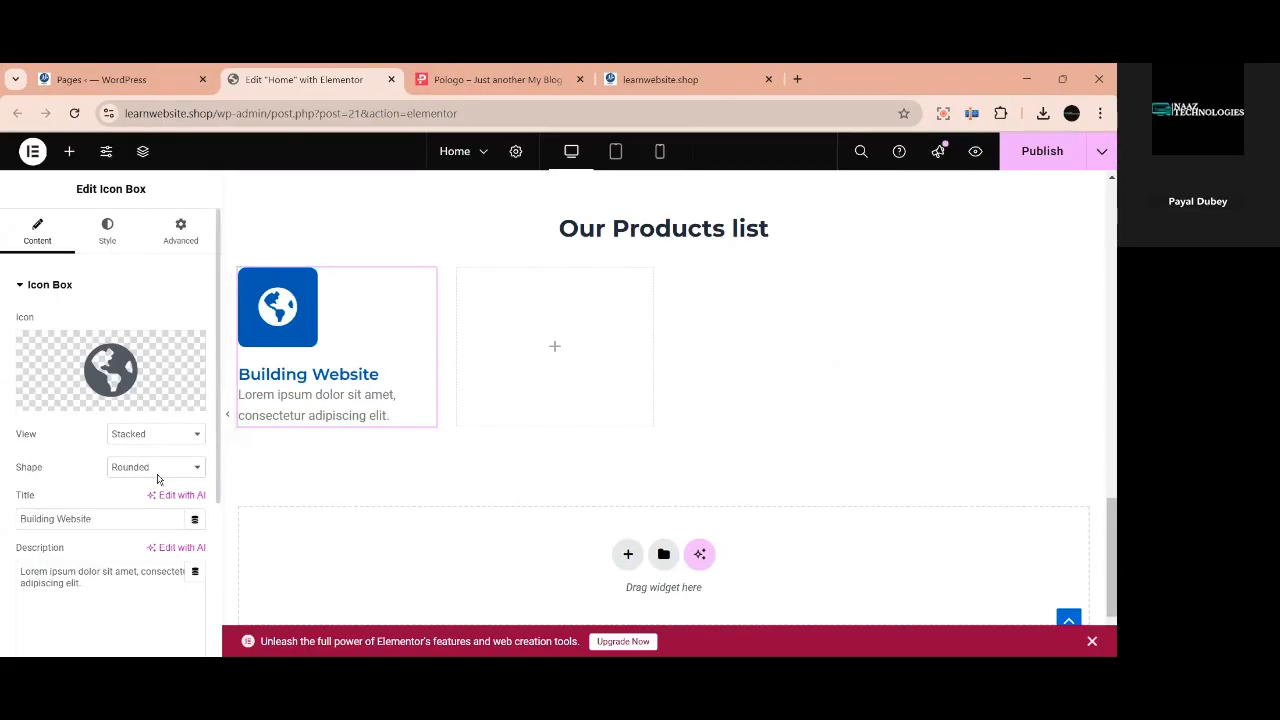
scroll(150, 520, "down", 3)
scroll(139, 540, "up", 3)
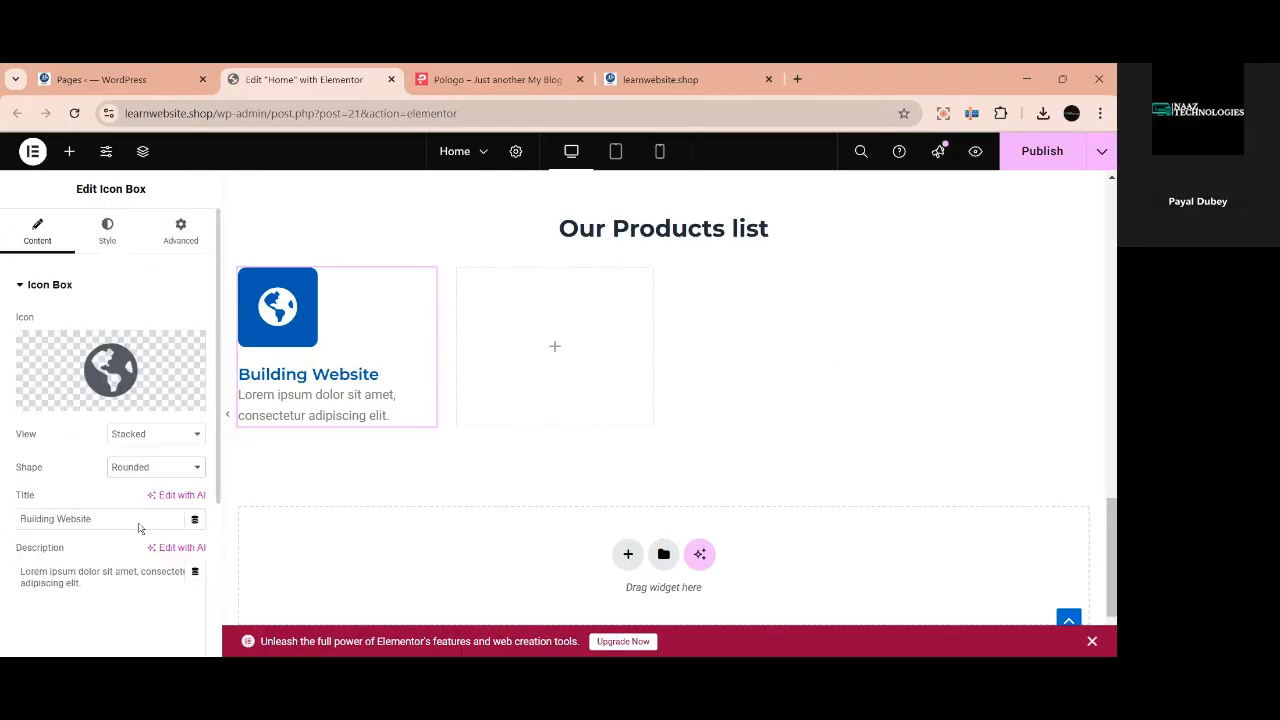
Make the Building Website icon's primary color semi-transparent blue, using hex #045CB442 for the icon background.
left_click(104, 232)
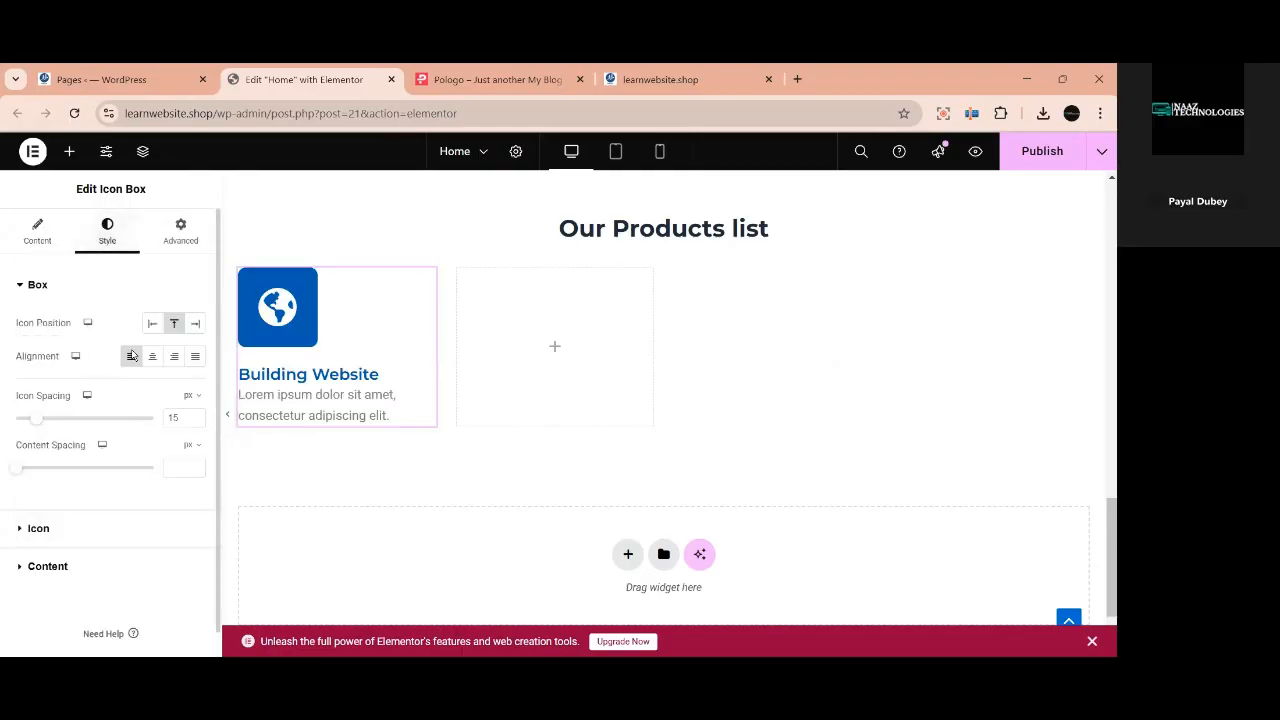
left_click(52, 567)
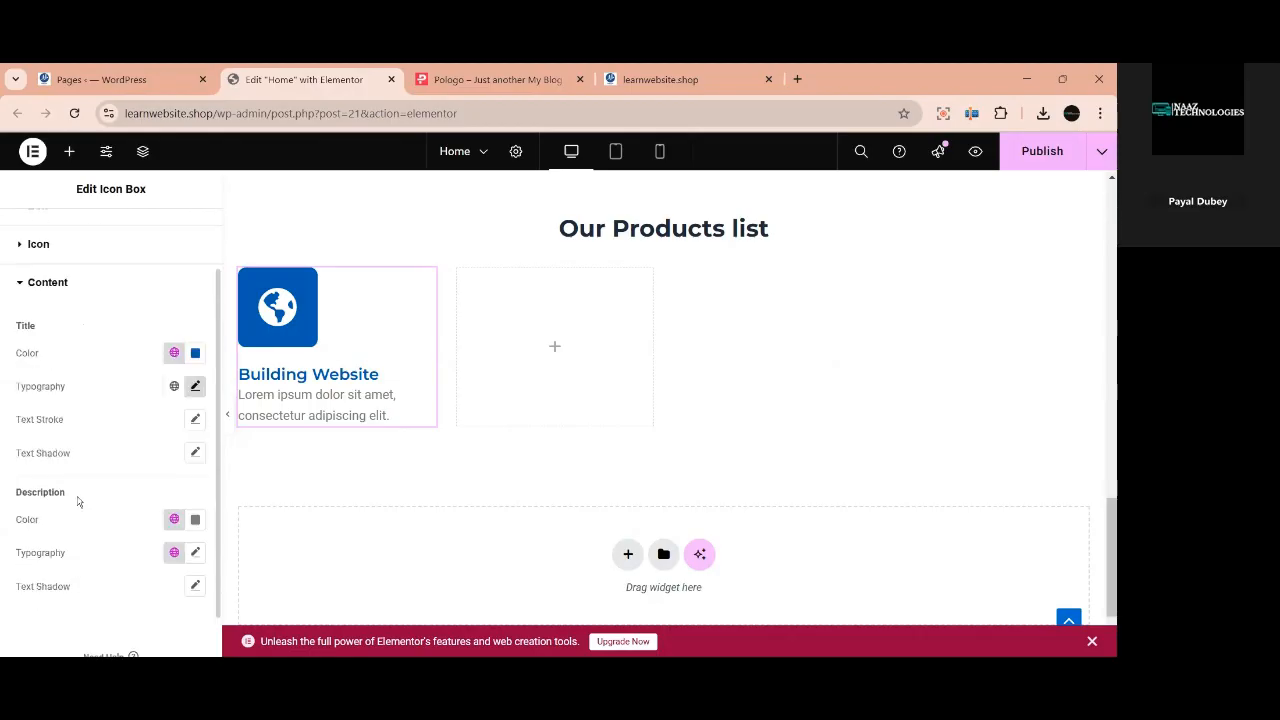
left_click(40, 248)
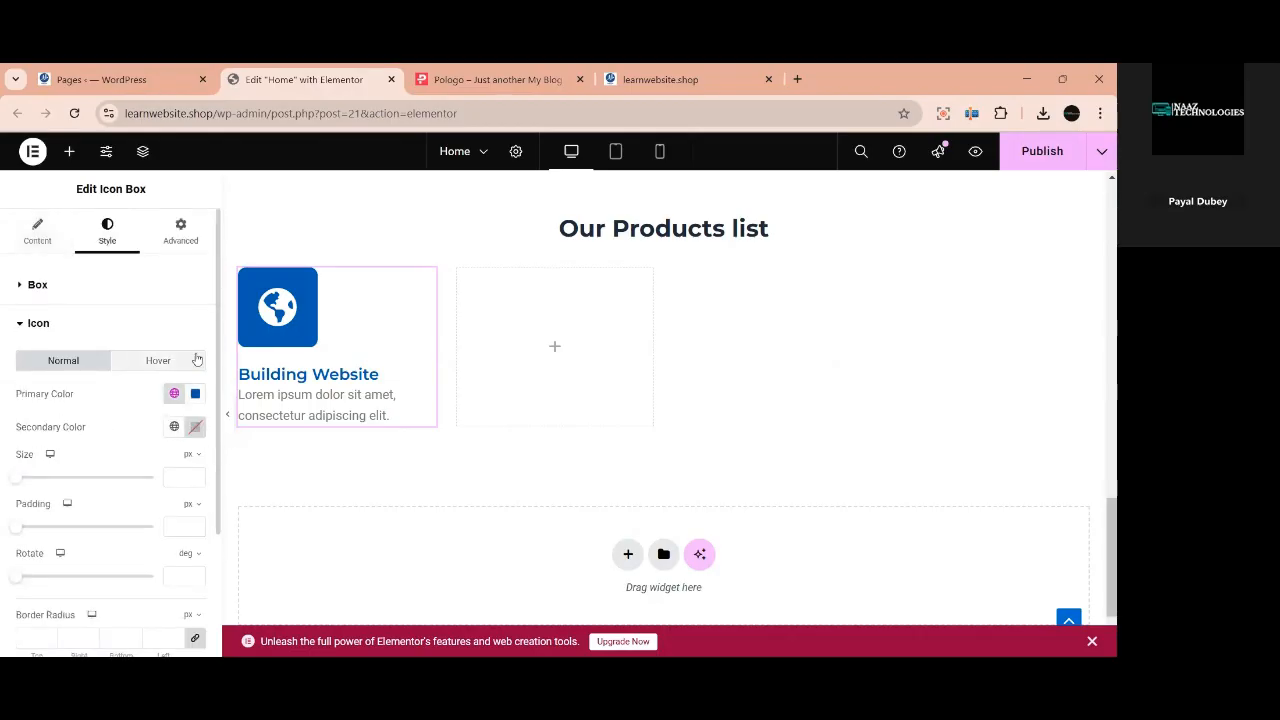
scroll(190, 428, "down", 1)
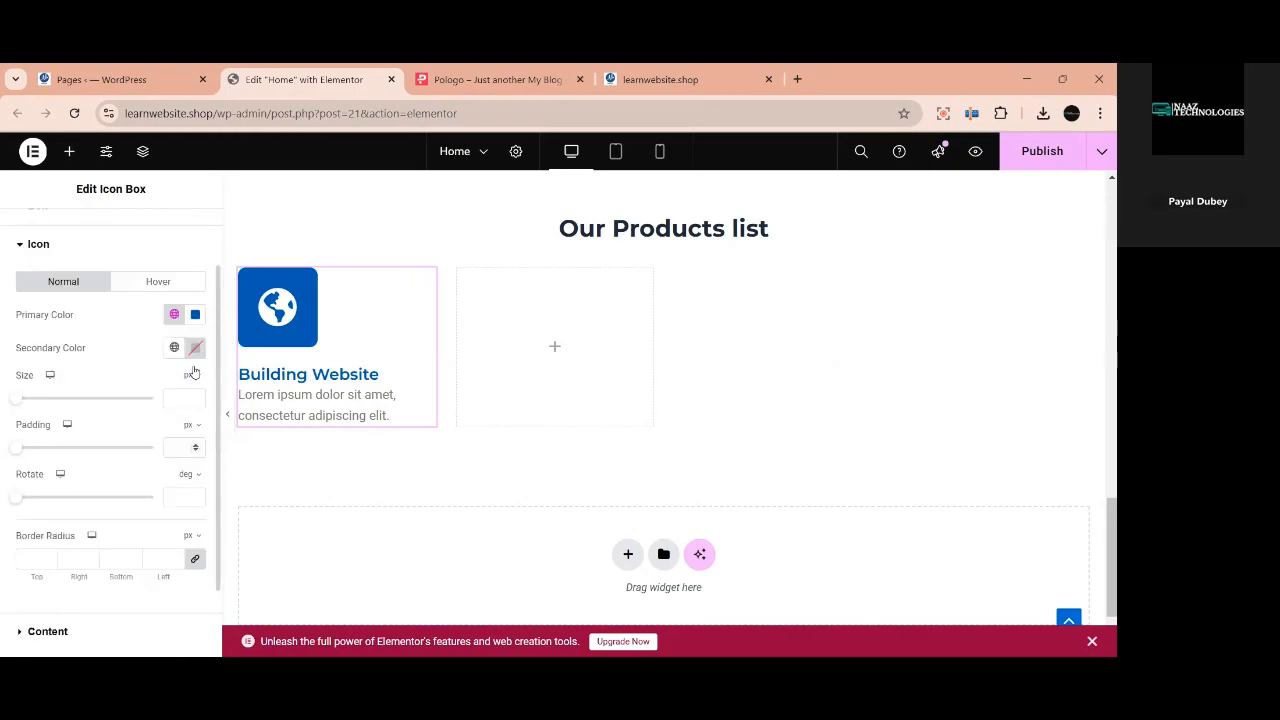
left_click(195, 314)
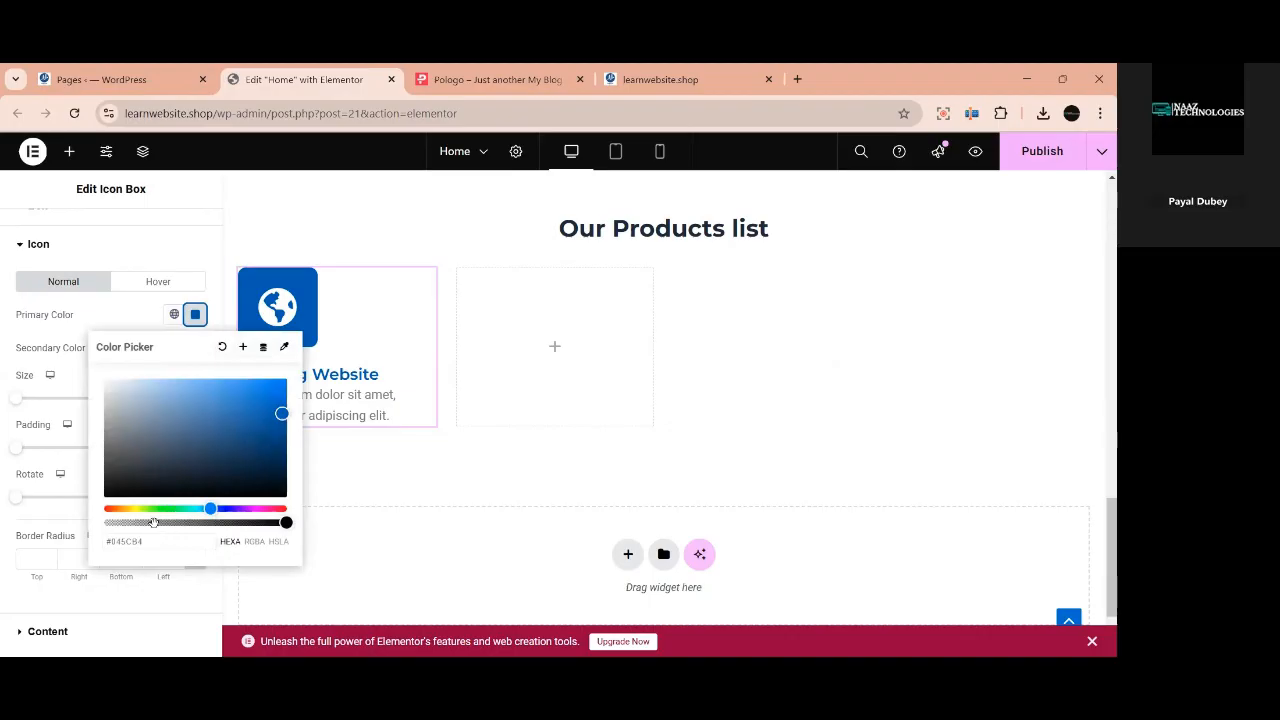
left_click(153, 522)
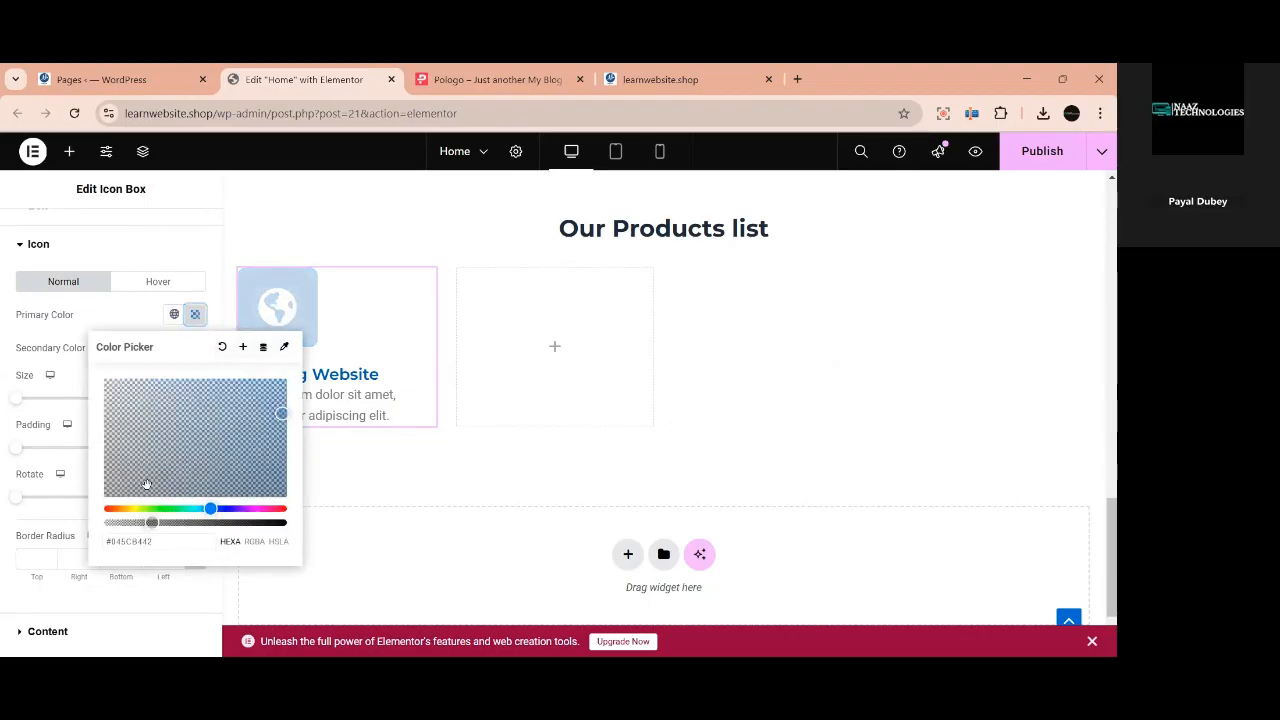
left_click(143, 320)
Set the Building Website icon's secondary color to Theme Color 2 and compare it with the first Pologo product card.
left_click(174, 348)
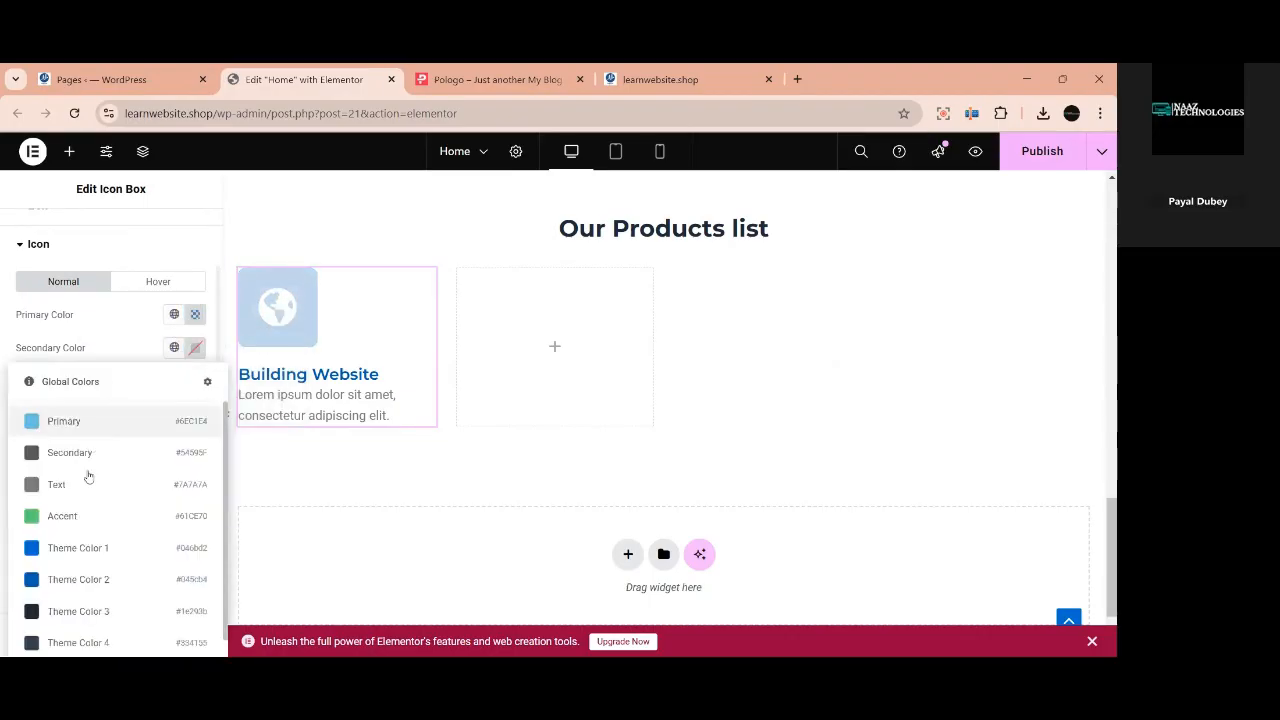
left_click(78, 578)
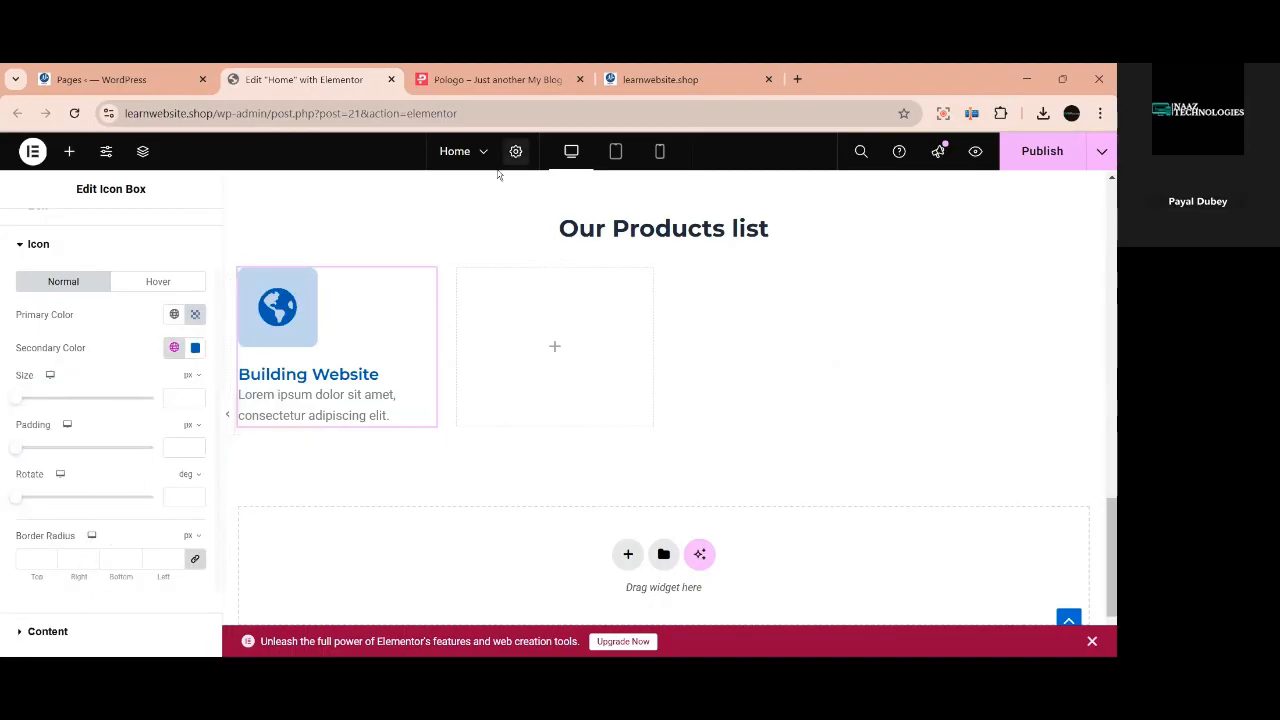
left_click(500, 79)
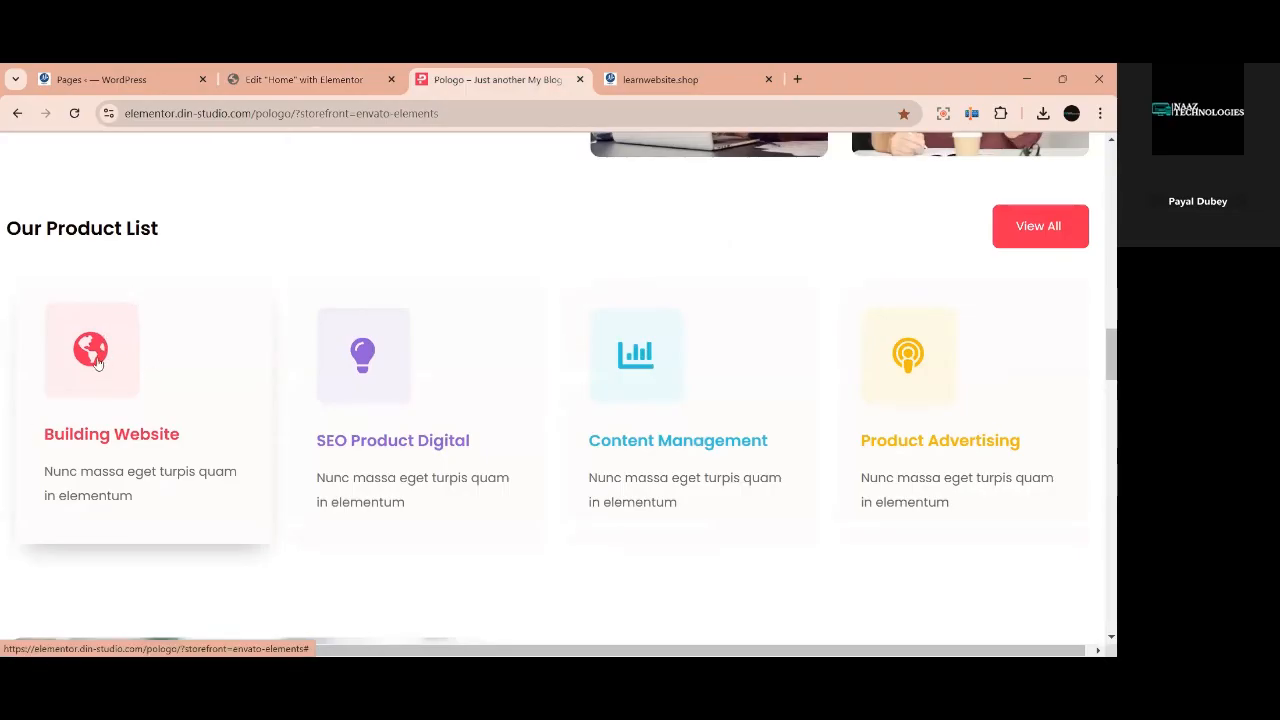
left_click(304, 79)
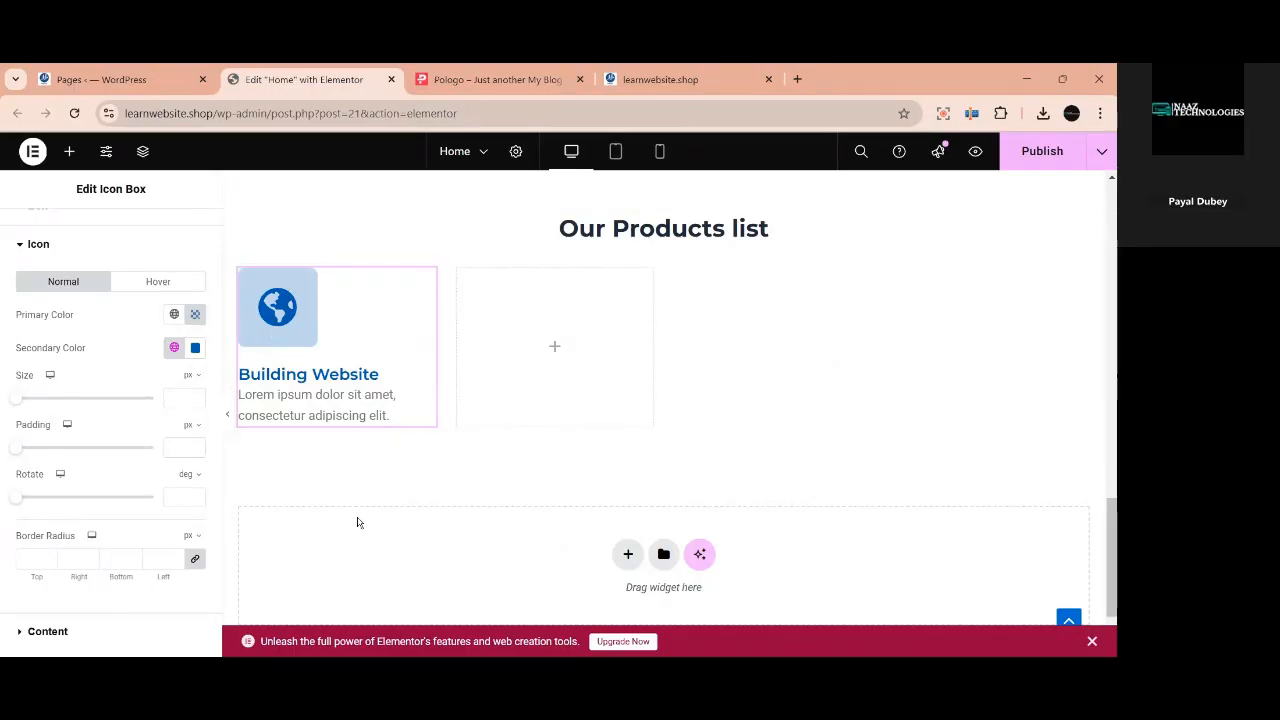
left_click(490, 79)
left_click(335, 75)
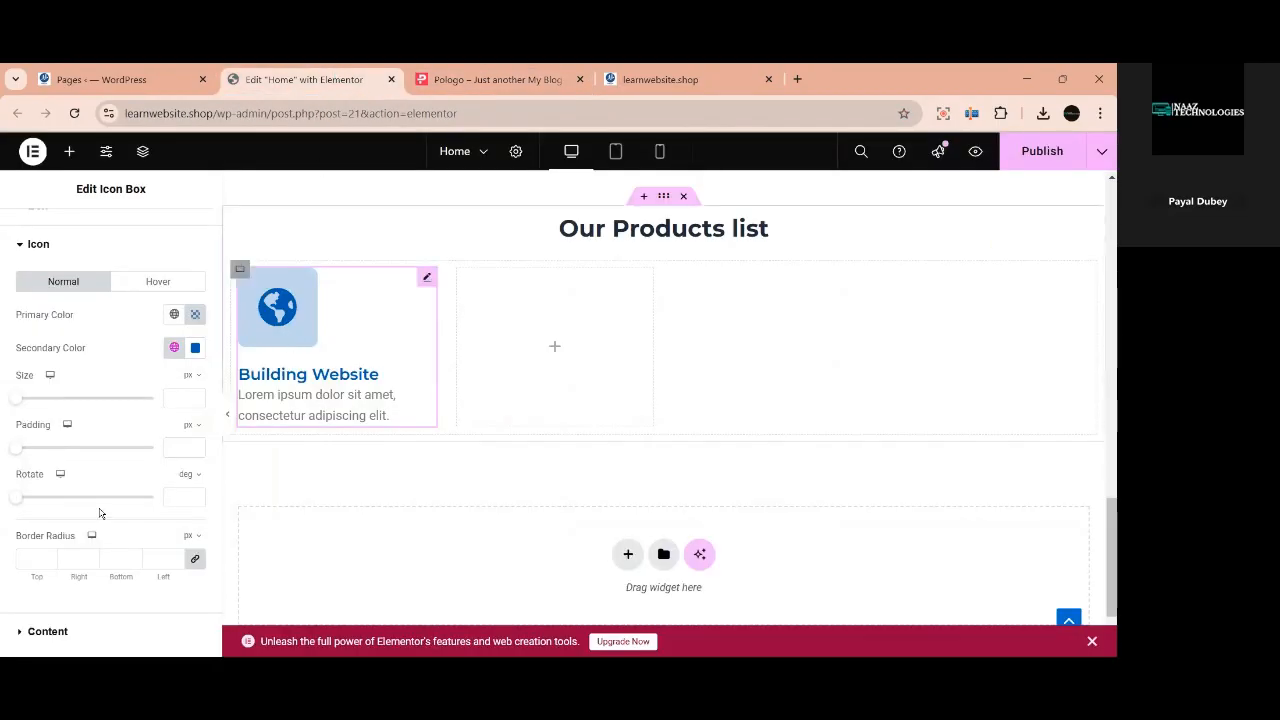
left_click_drag(17, 453, 10, 452)
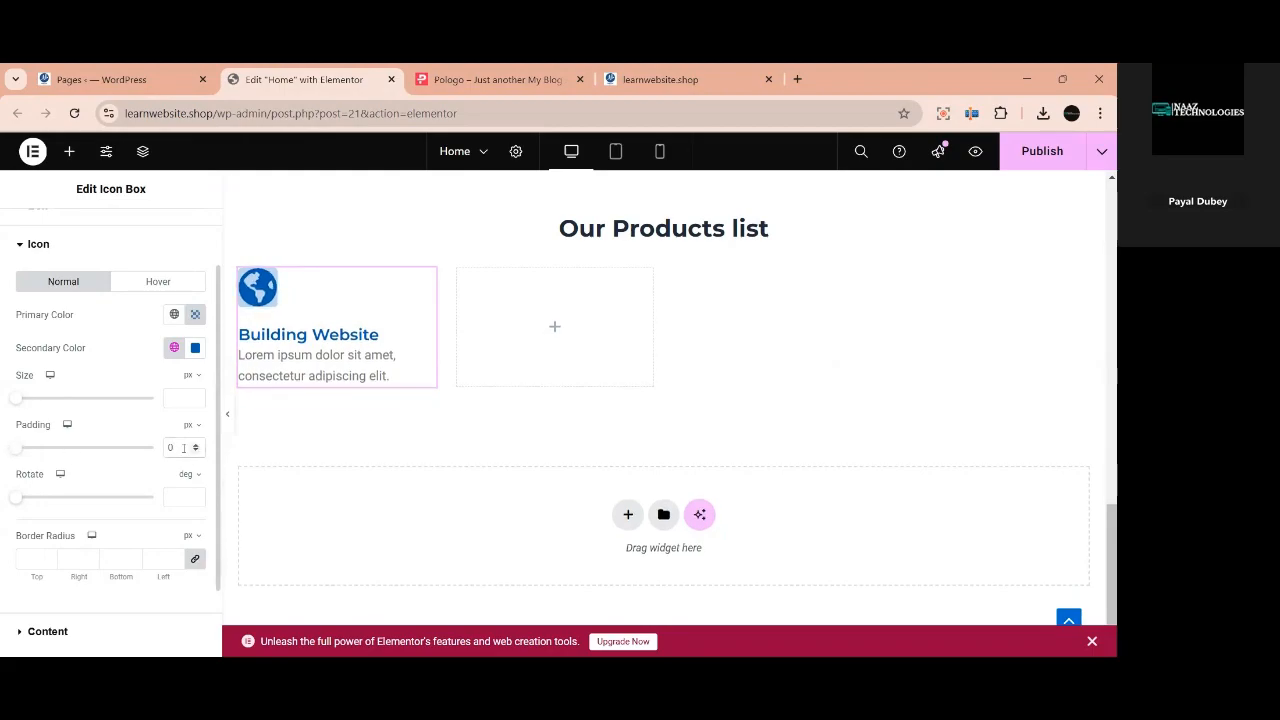
left_click(183, 447)
key("BackSpace")
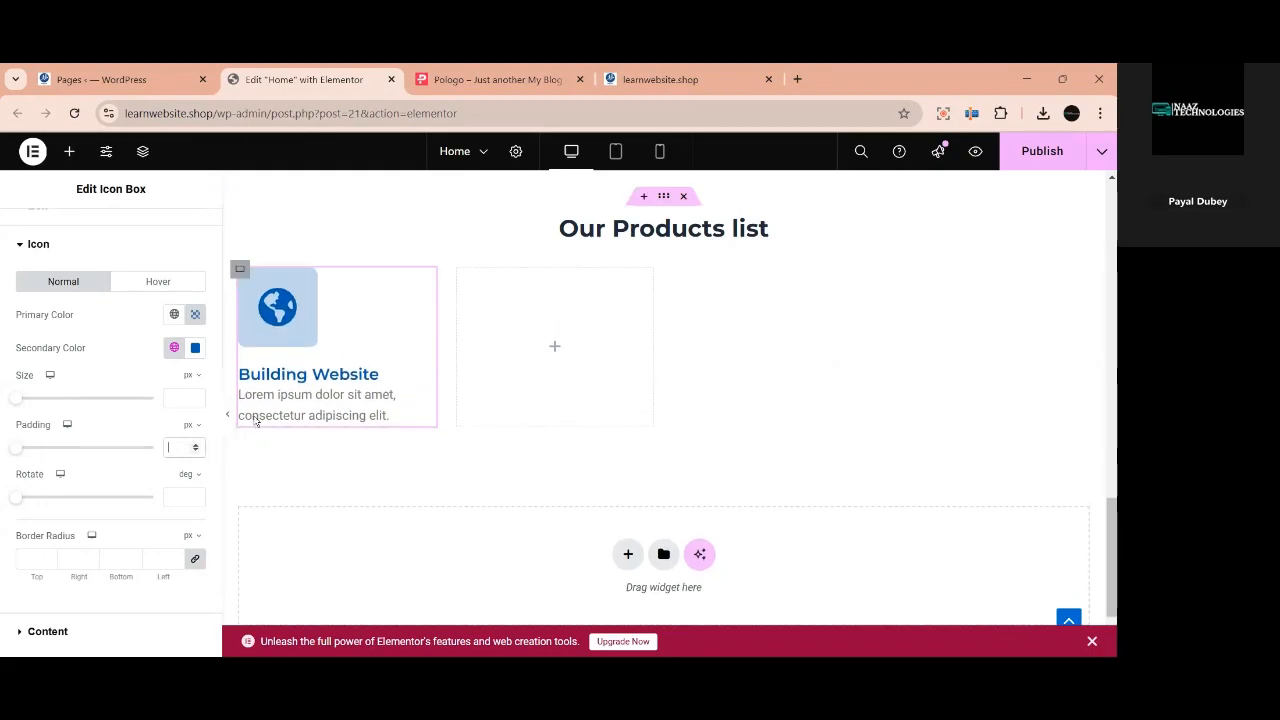
Compare the Building Website card on the Pologo site and review the icon's hover style options.
key("ctrl+Tab")
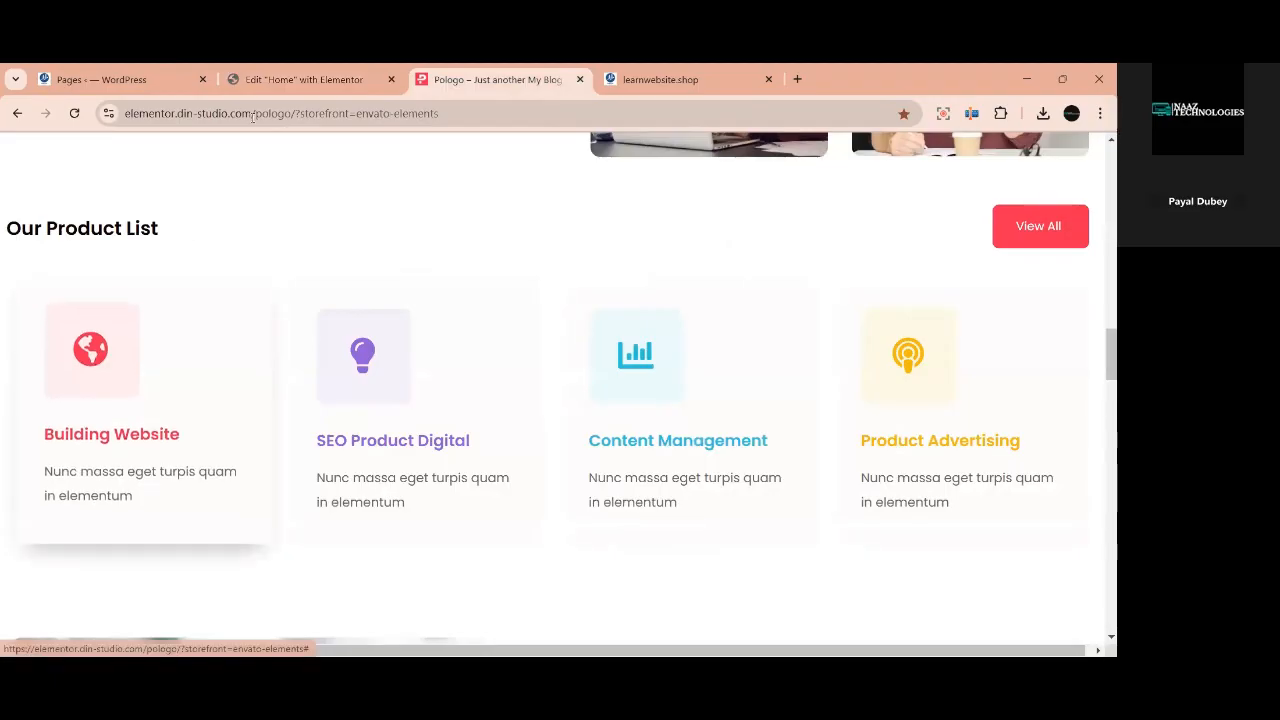
key("ctrl+shift+Tab")
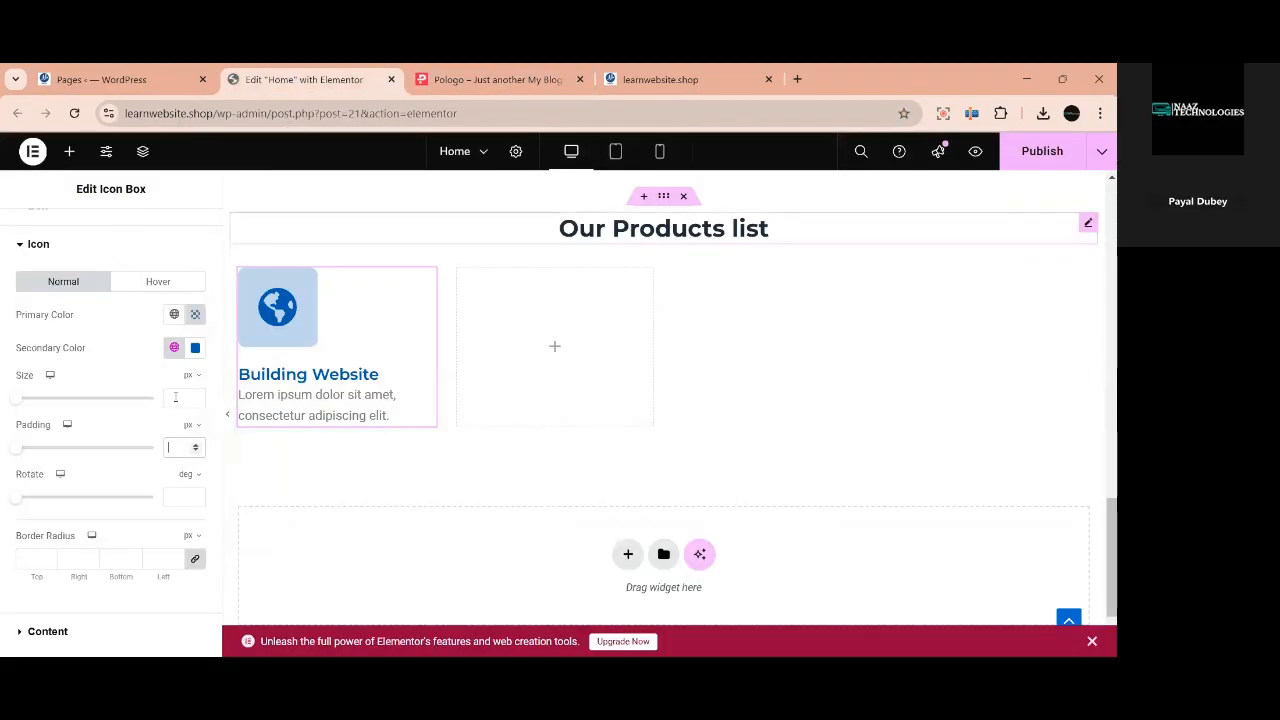
left_click(120, 284)
scroll(79, 519, "down", 1)
scroll(86, 521, "up", 2)
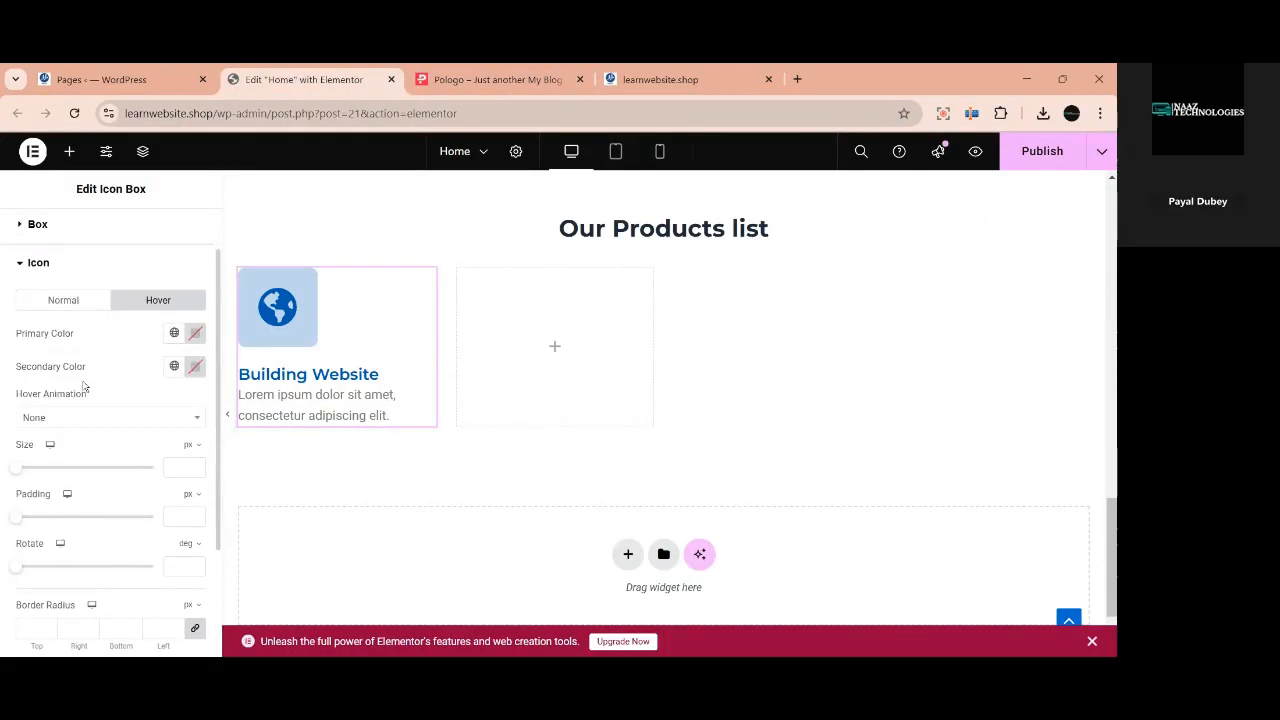
left_click(36, 263)
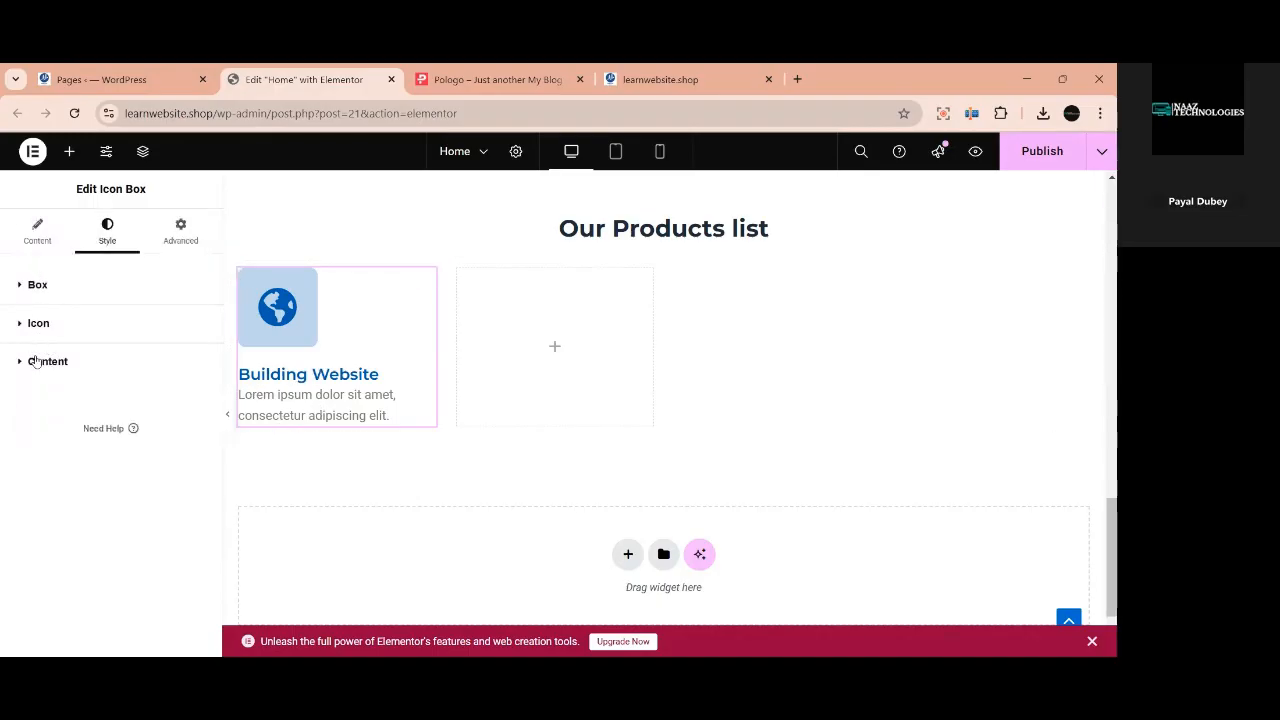
Set the line height of the Building Website box's description text to 24 px.
left_click(74, 367)
scroll(129, 468, "down", 2)
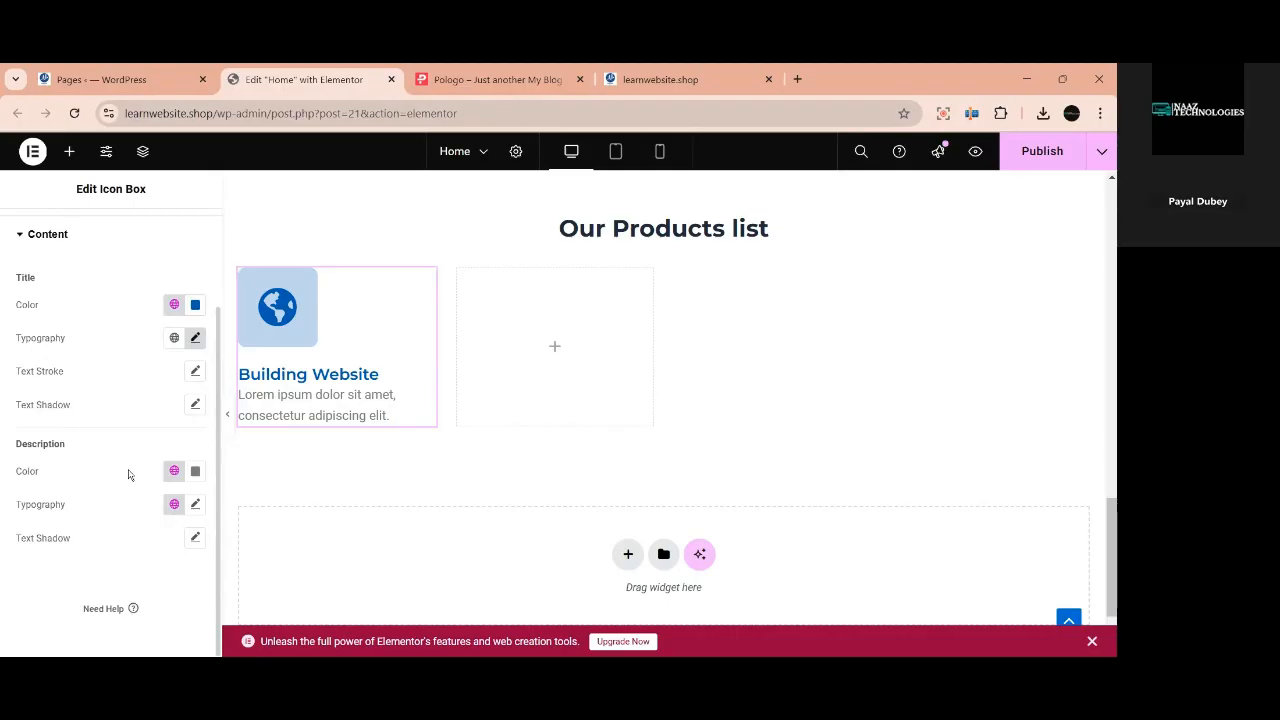
left_click(195, 504)
scroll(149, 568, "down", 2)
scroll(101, 561, "down", 2)
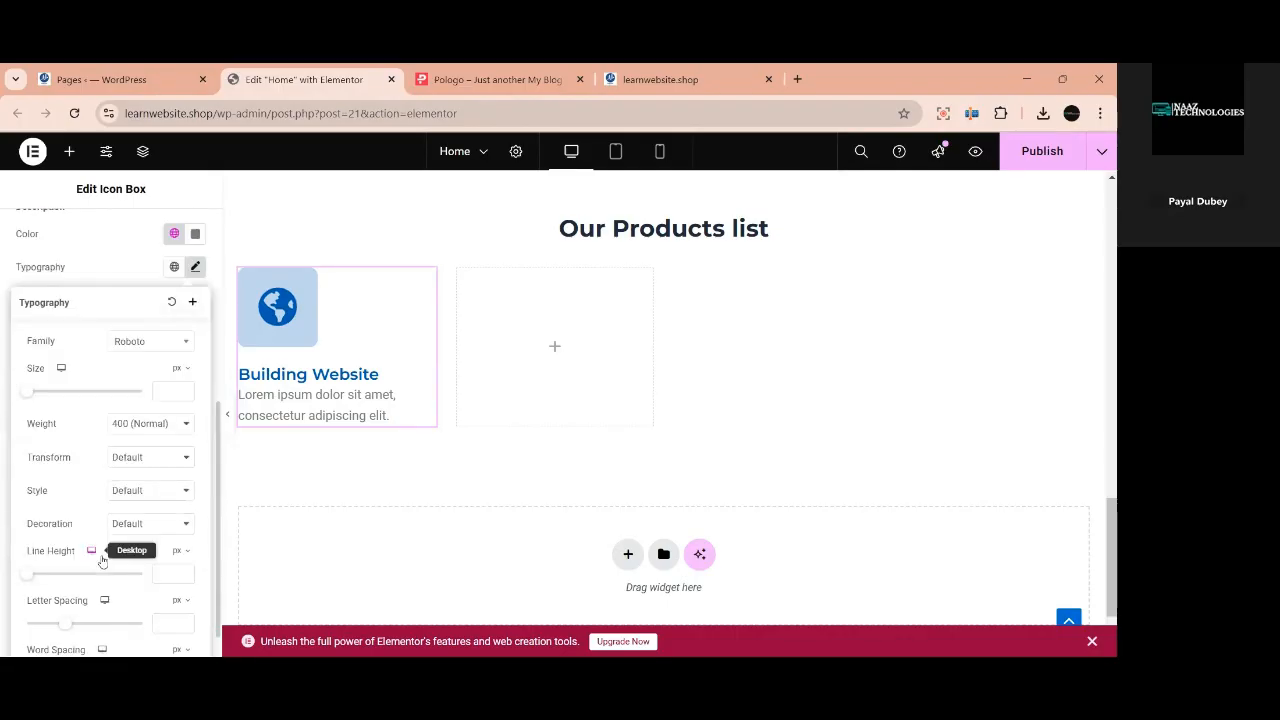
scroll(100, 600, "down", 1)
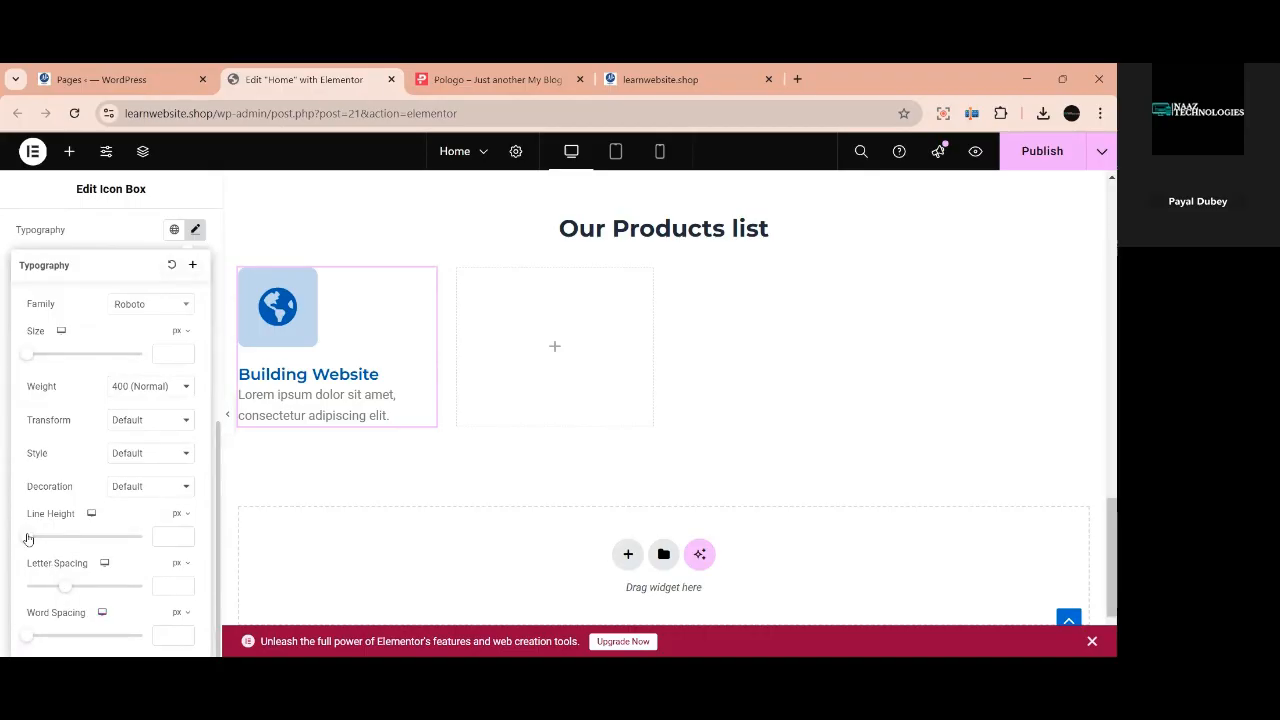
left_click_drag(31, 538, 55, 542)
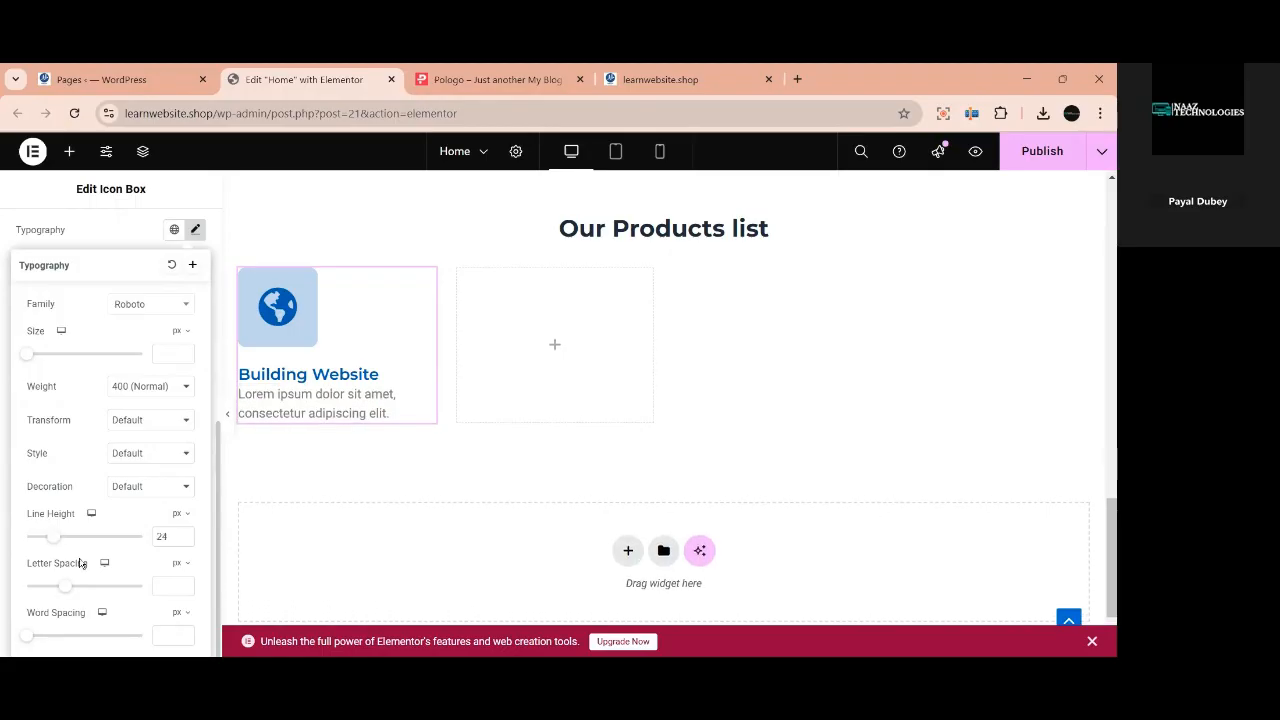
scroll(88, 455, "up", 2)
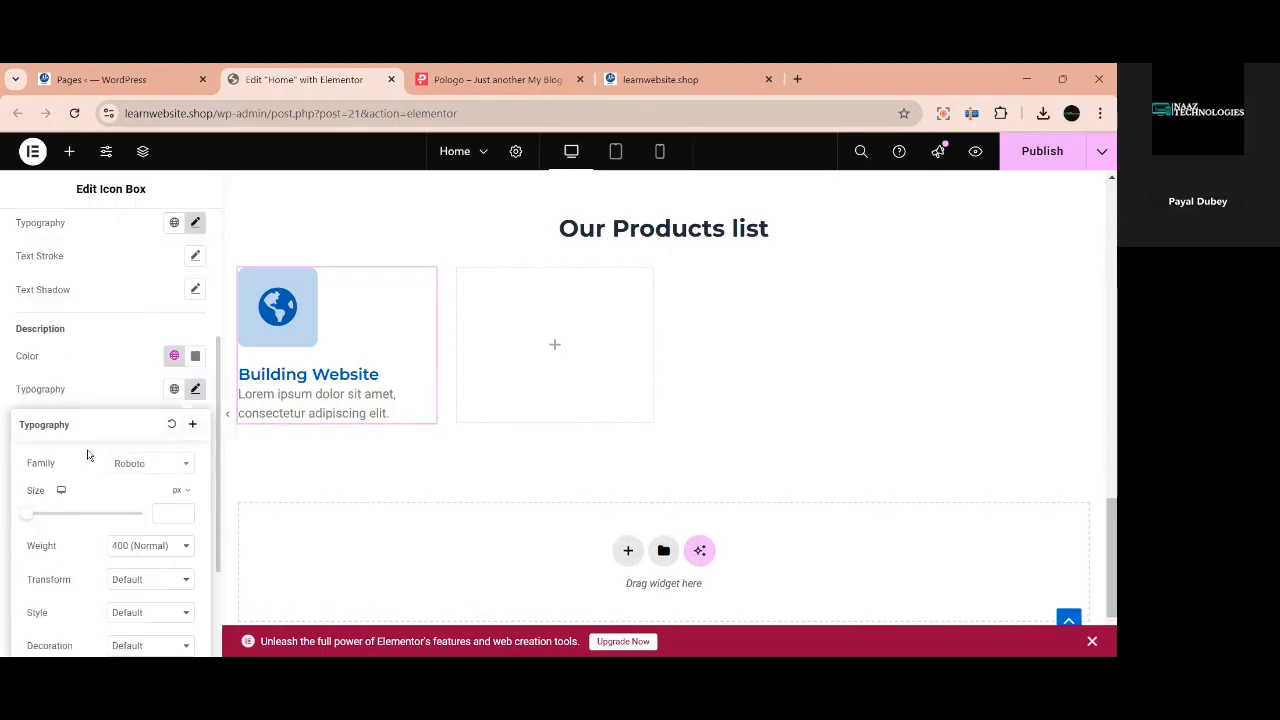
left_click(95, 386)
Set the Building Website box's content spacing to 7 px and check the result against the Pologo product cards.
scroll(80, 310, "up", 3)
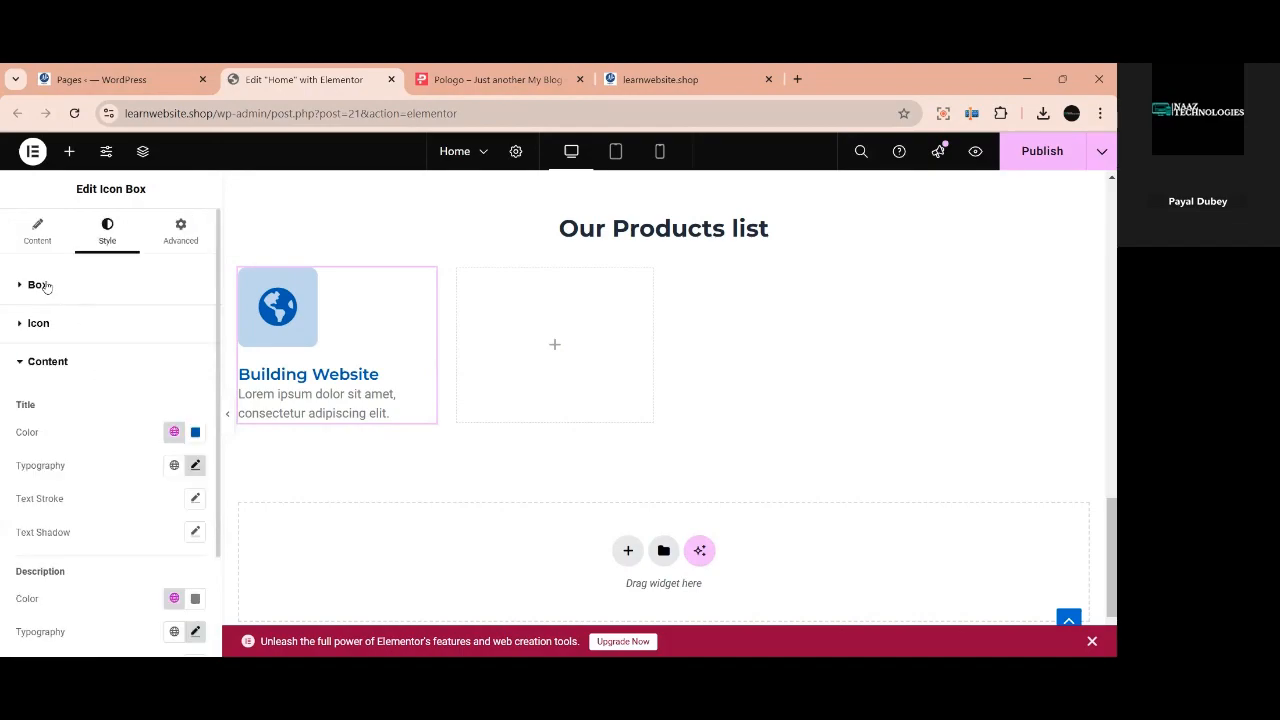
left_click(46, 286)
left_click_drag(19, 472, 29, 475)
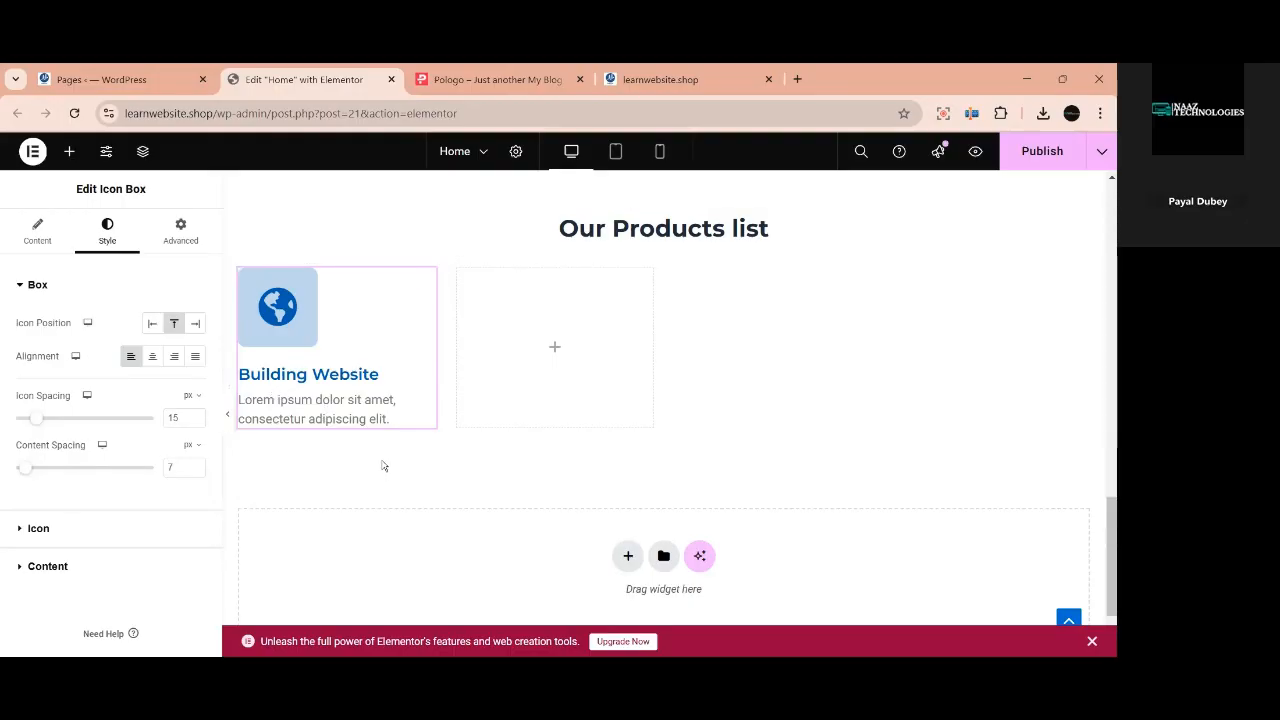
key("ctrl+Tab")
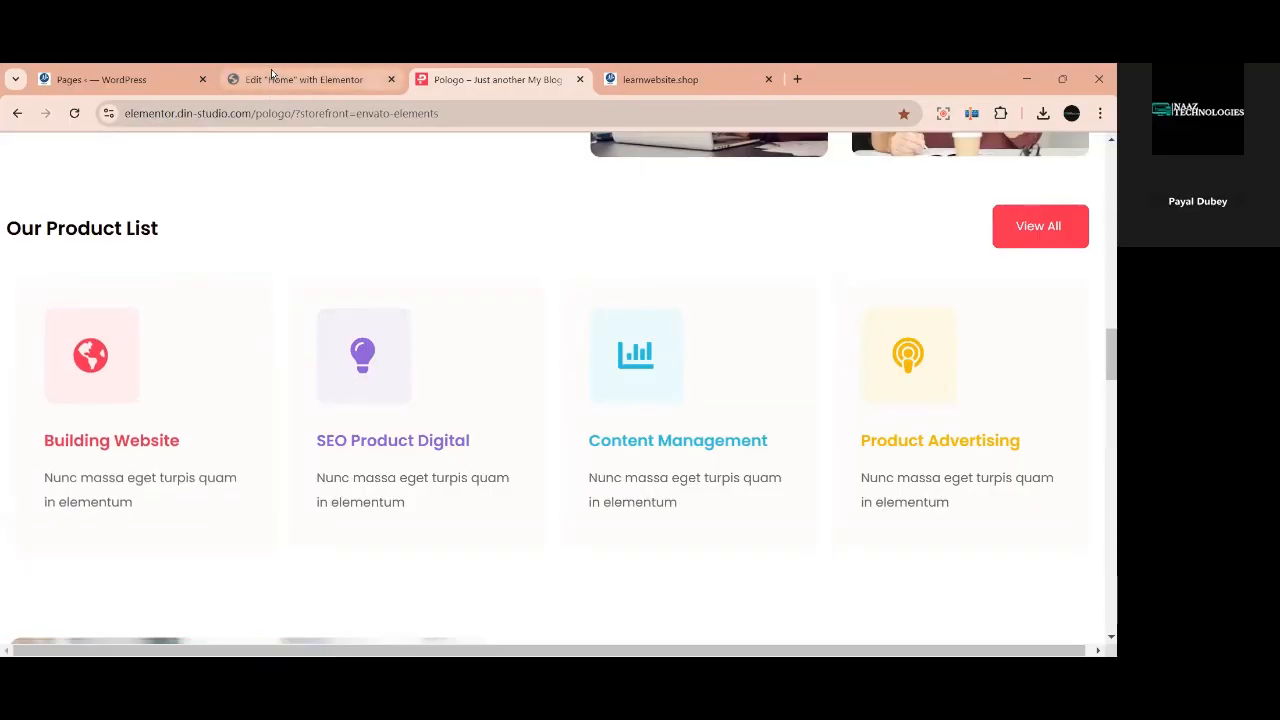
left_click(310, 79)
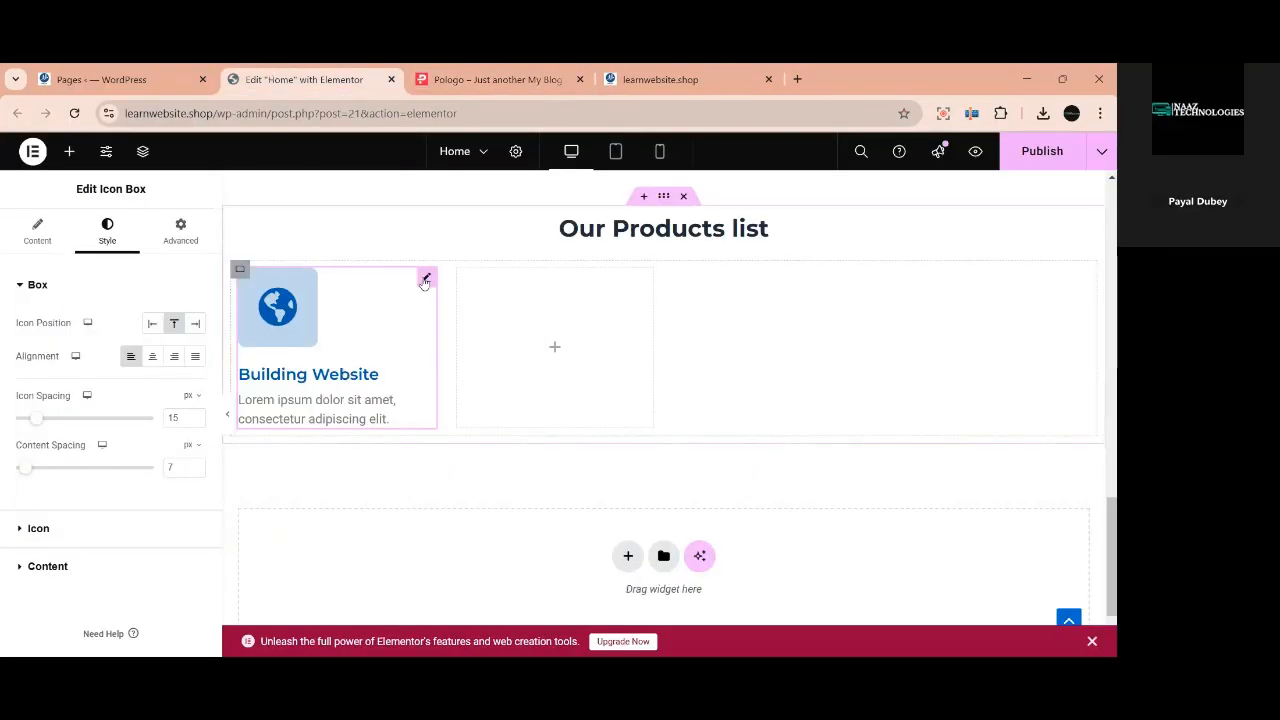
Give the Building Website icon box a hover box shadow, keeping the default shadow color, offsets, blur and spread.
left_click(172, 246)
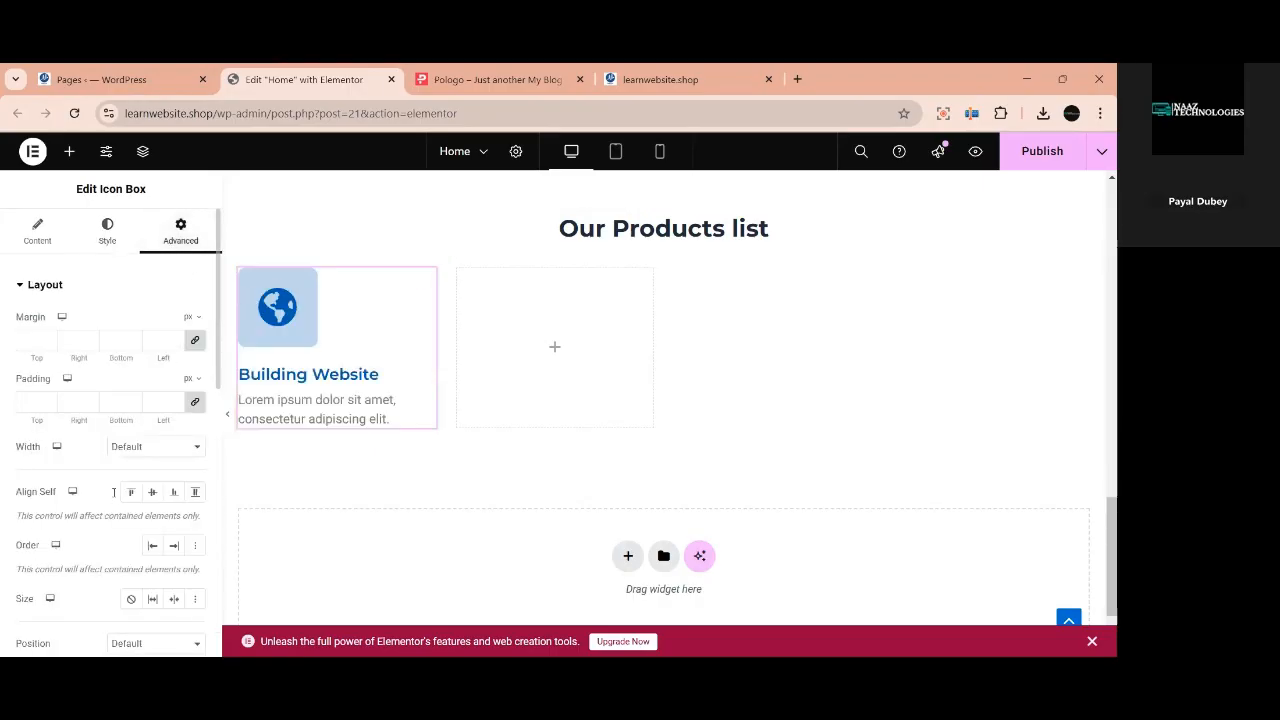
scroll(113, 495, "down", 8)
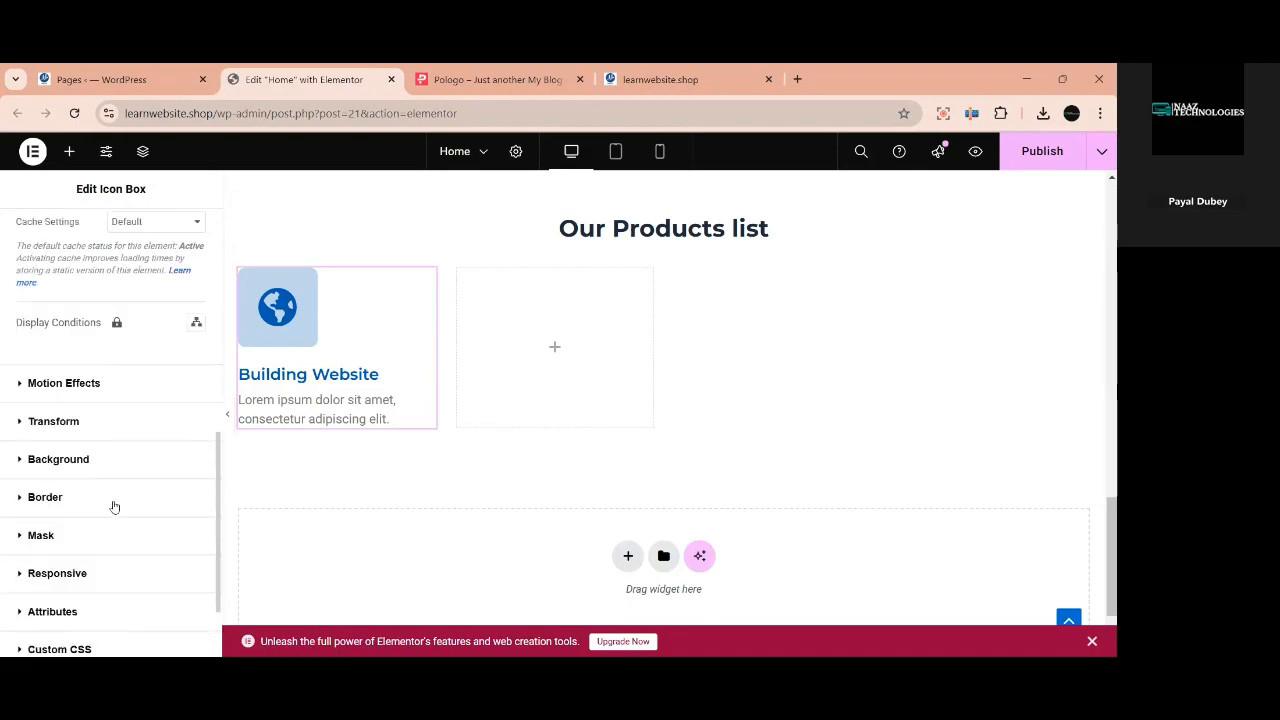
scroll(114, 507, "down", 1)
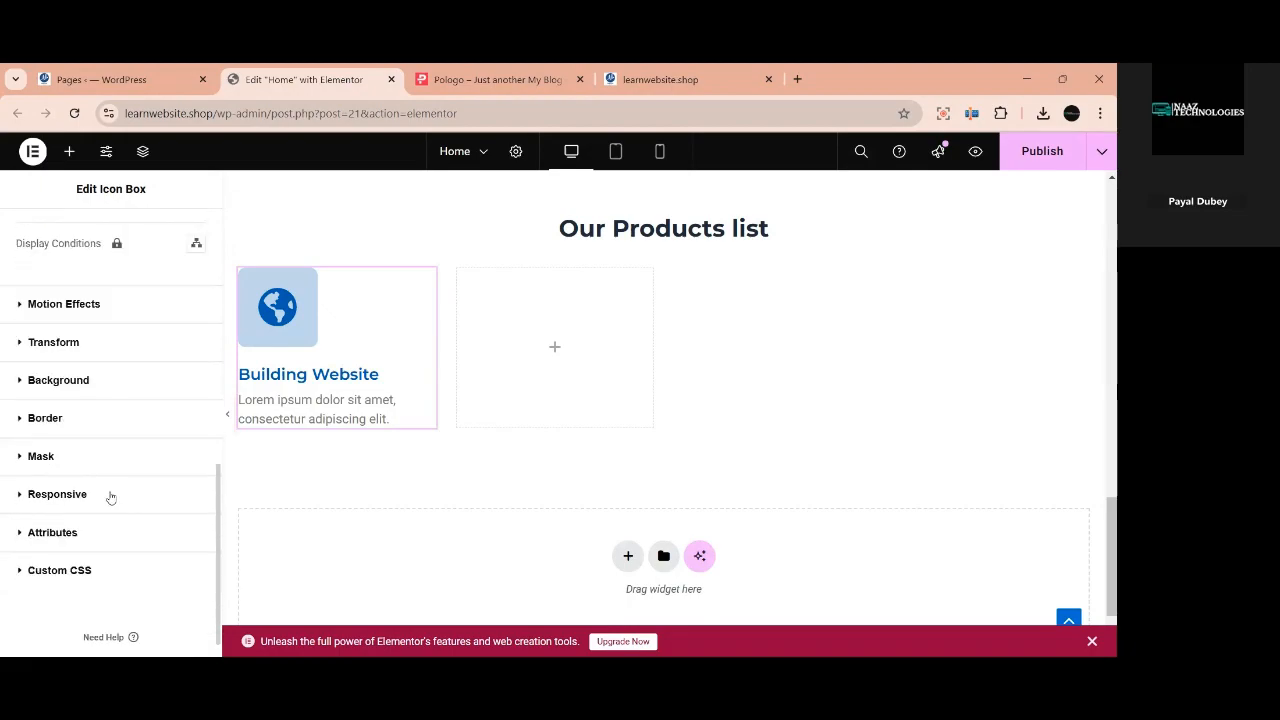
left_click(45, 419)
scroll(250, 547, "down", 1)
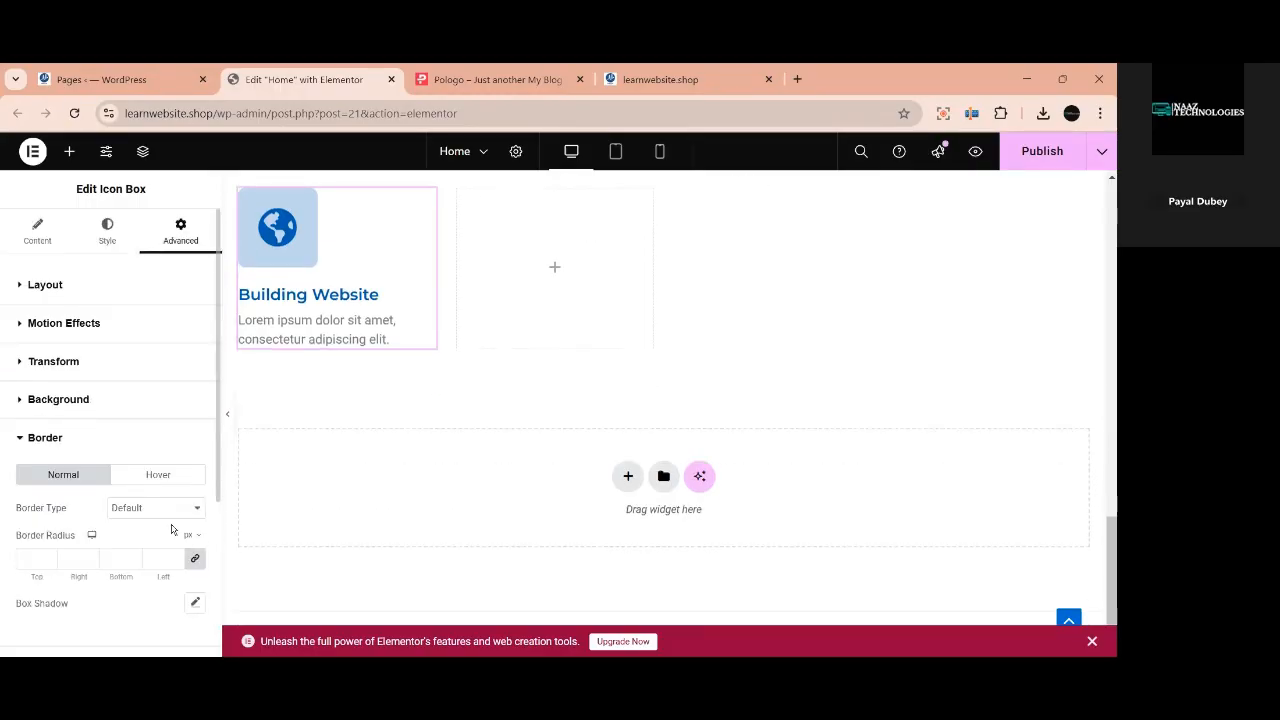
scroll(170, 536, "down", 1)
scroll(304, 519, "up", 1)
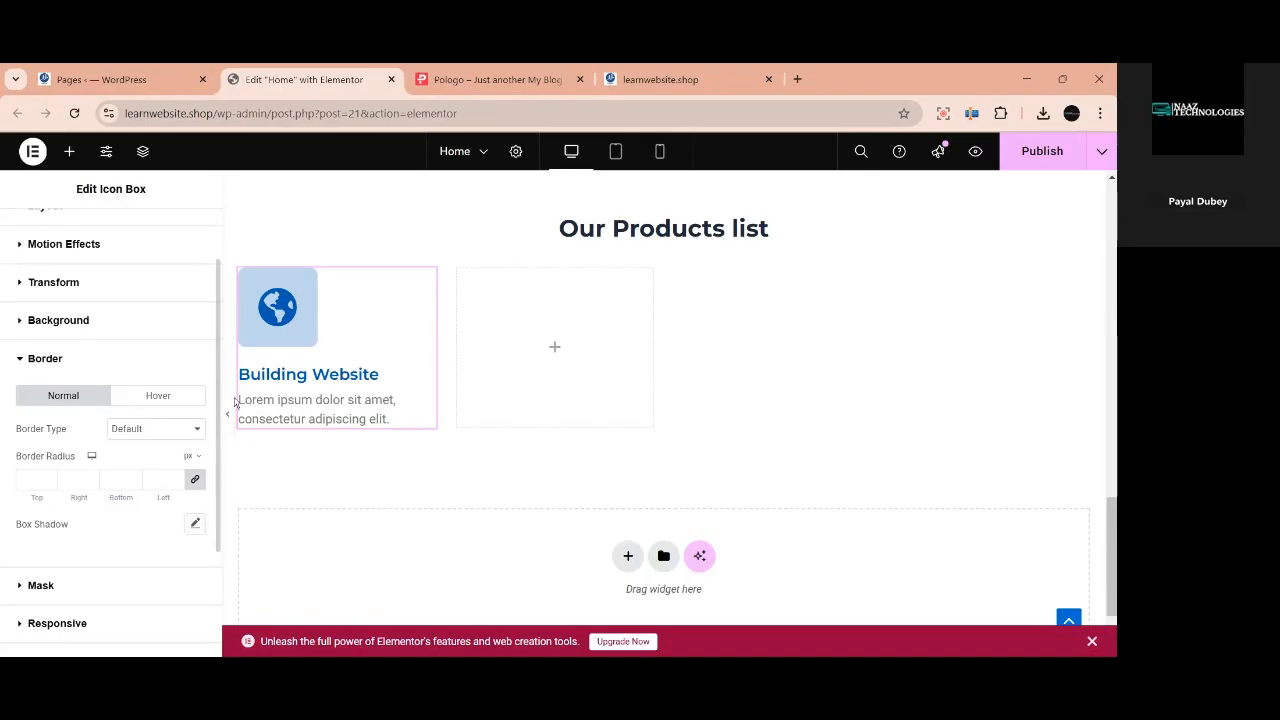
left_click(162, 396)
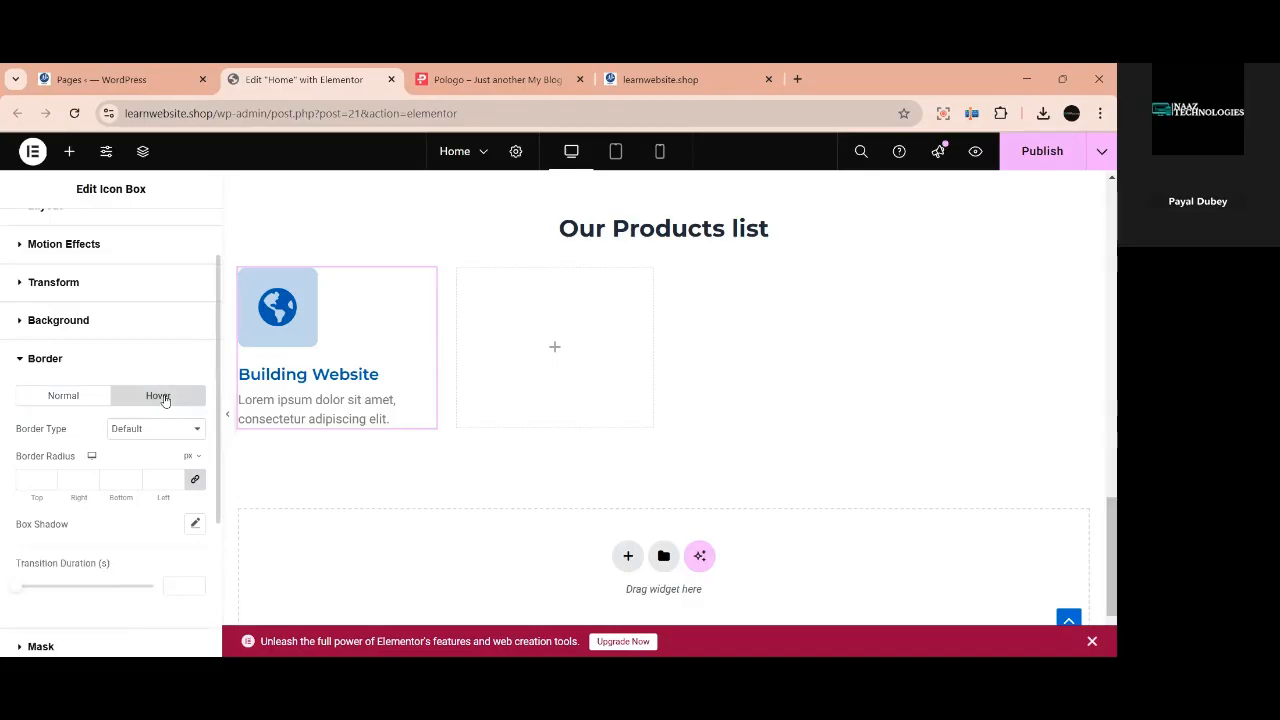
left_click(194, 525)
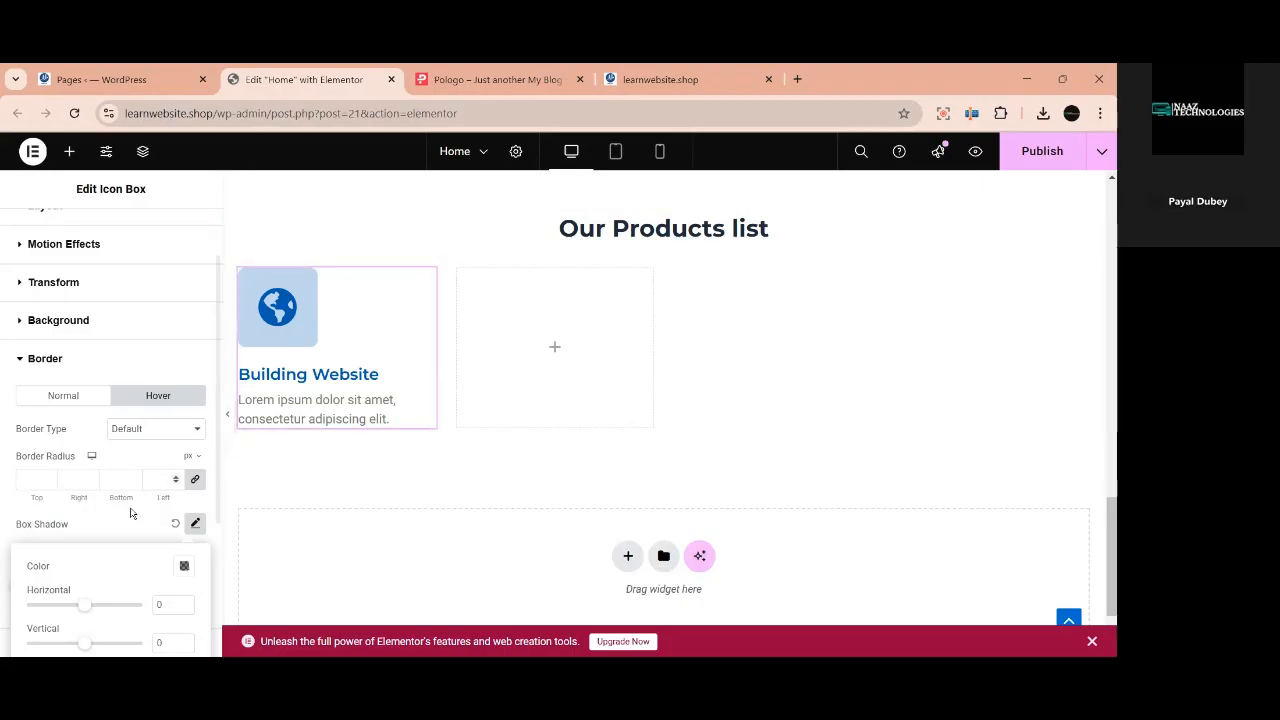
scroll(129, 516, "down", 1)
scroll(129, 516, "down", 1)
scroll(129, 516, "up", 1)
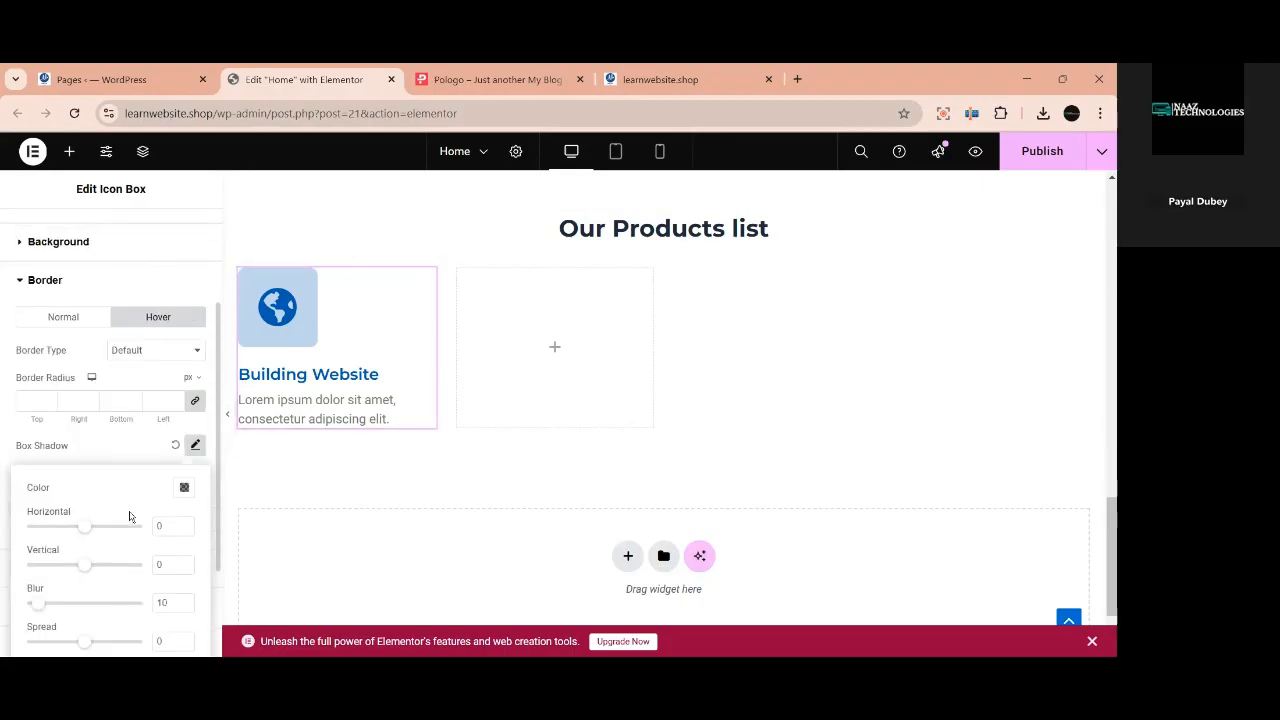
left_click(121, 447)
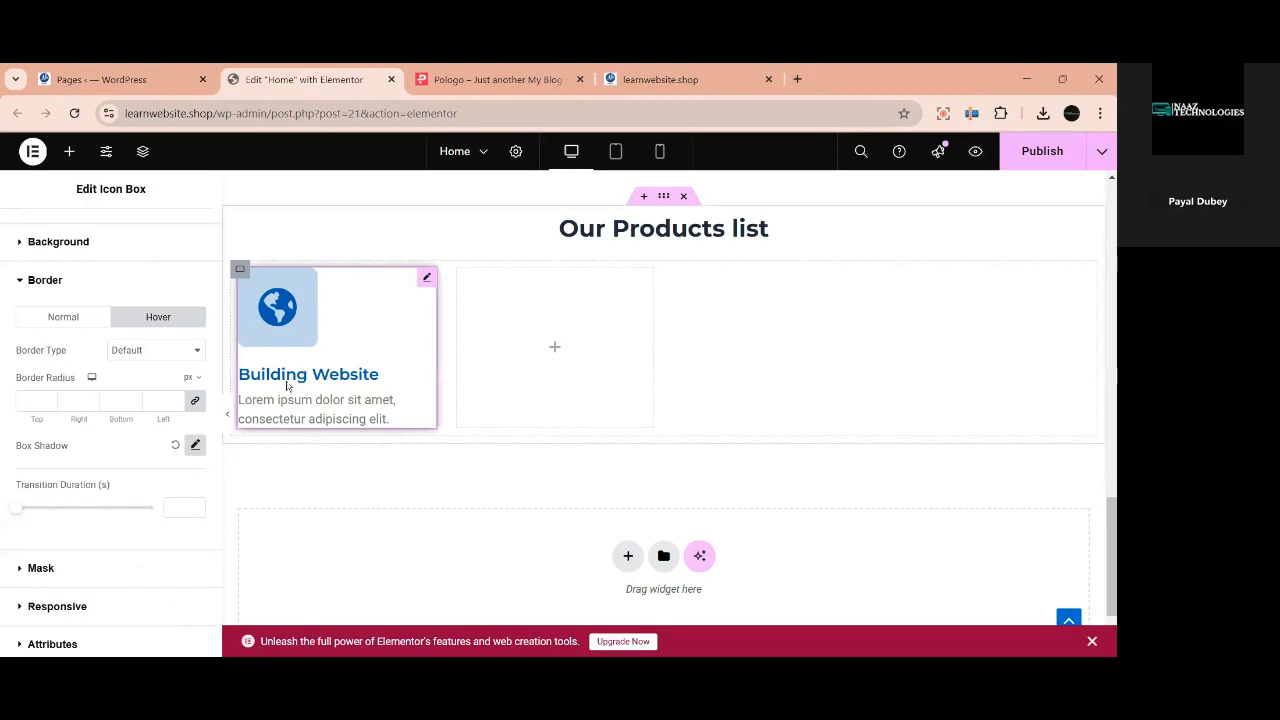
Recheck the Building Website box's hover shadow settings and set its hover border radius to 10 px on all corners.
left_click(195, 445)
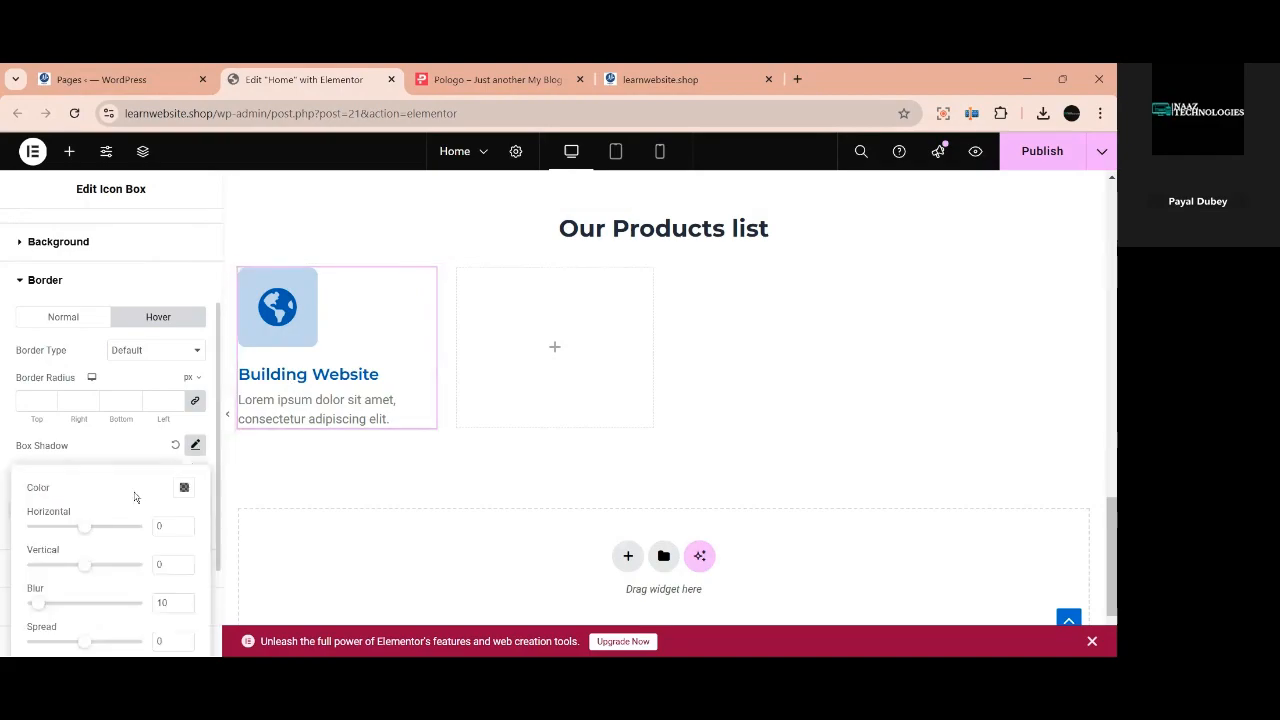
left_click(127, 443)
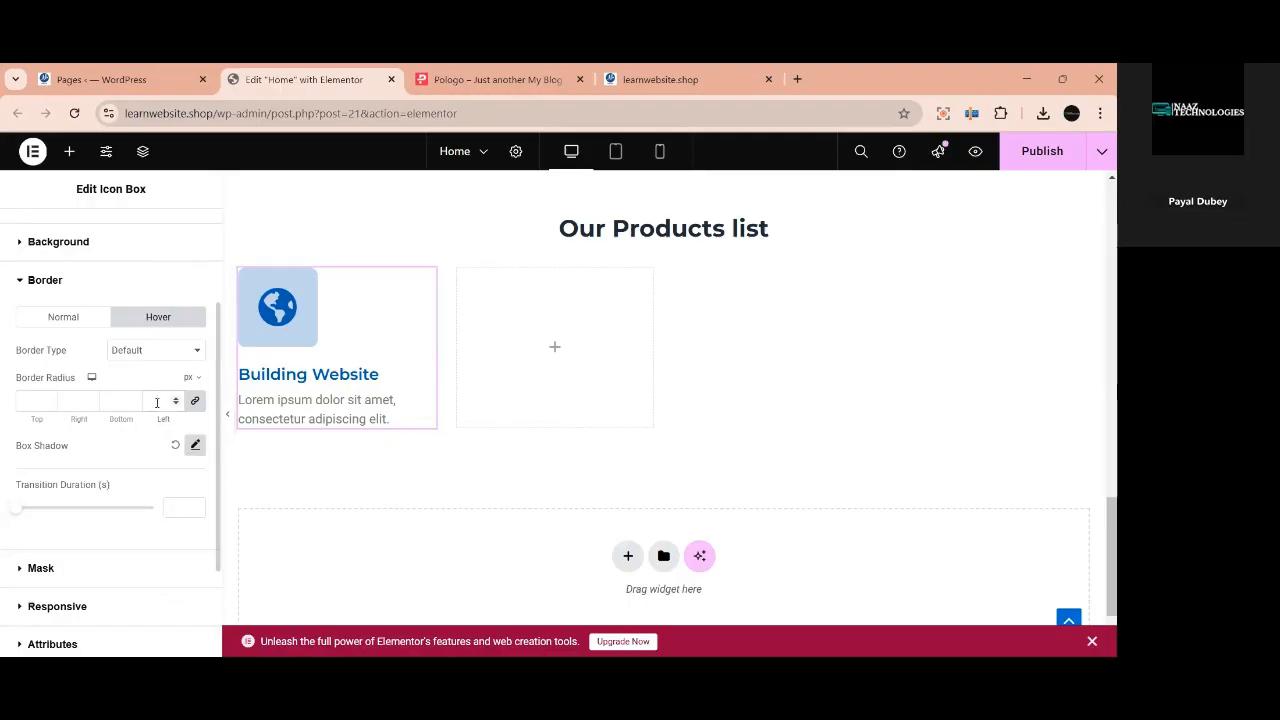
left_click(157, 401)
type("10")
scroll(115, 296, "up", 3)
Set the Building Website box's padding to 15 px on all sides and compare it with the Pologo product cards.
left_click(55, 287)
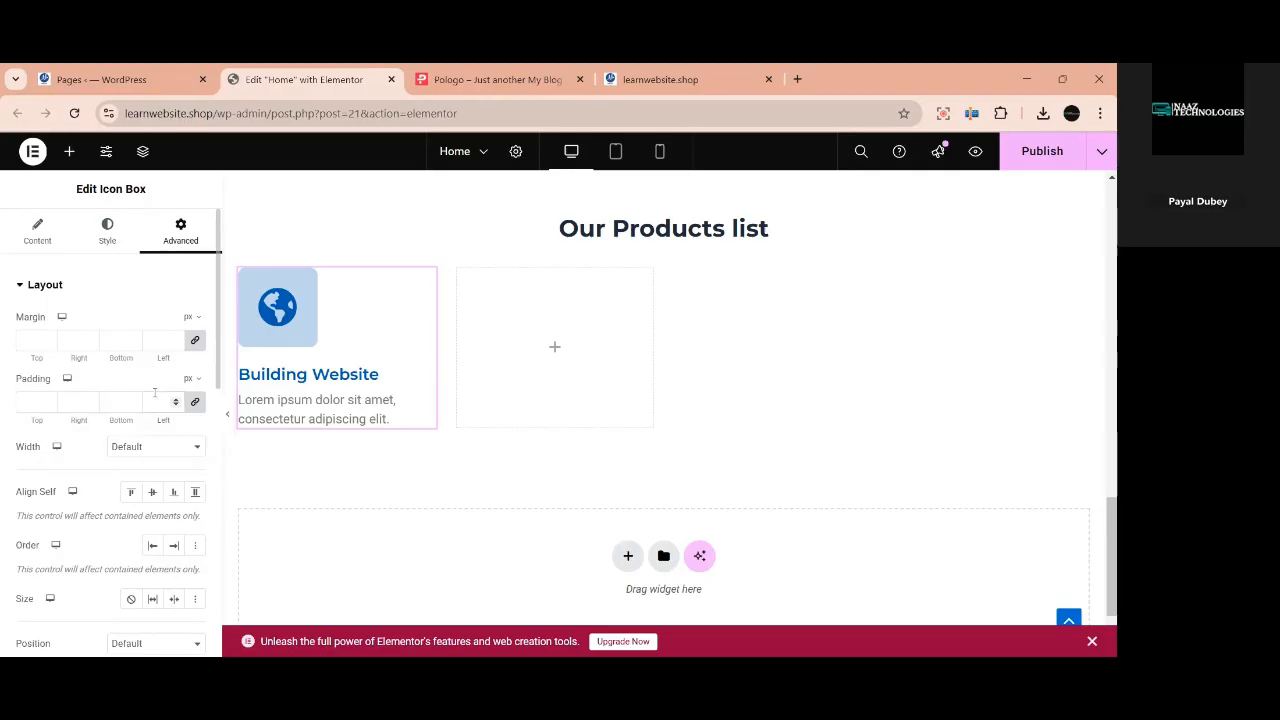
left_click(155, 393)
type("10")
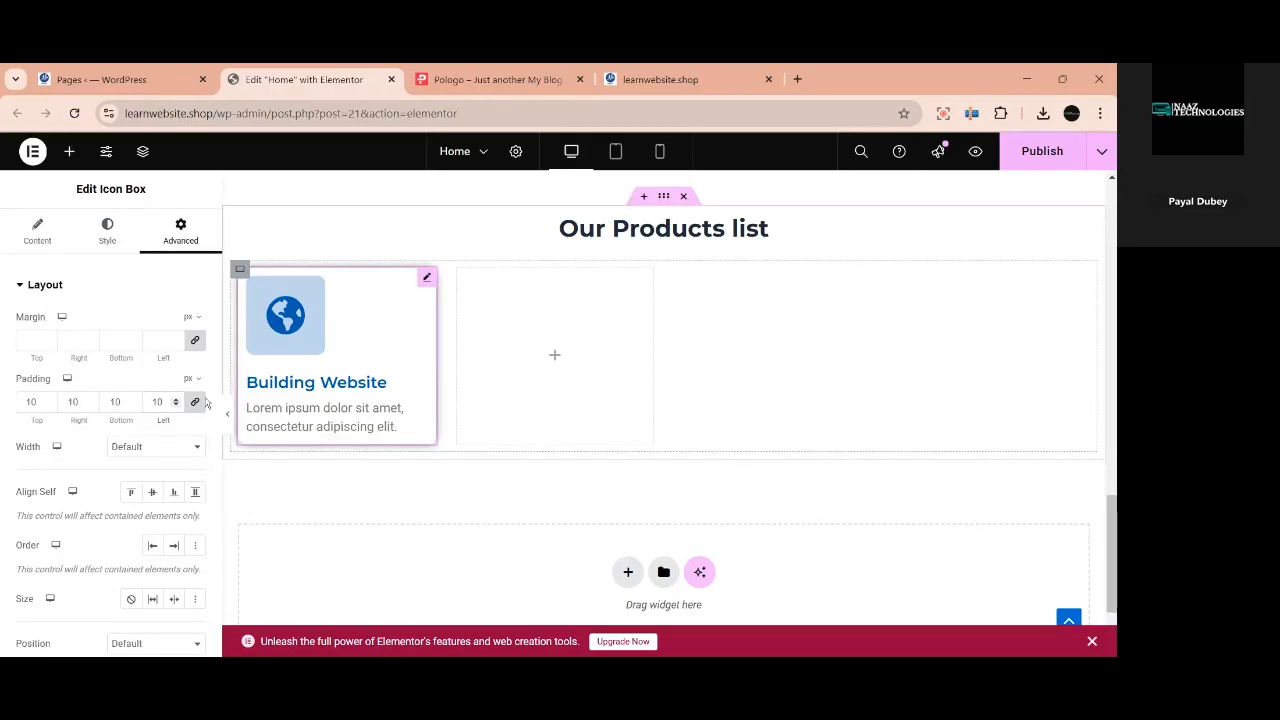
left_click_drag(158, 403, 137, 394)
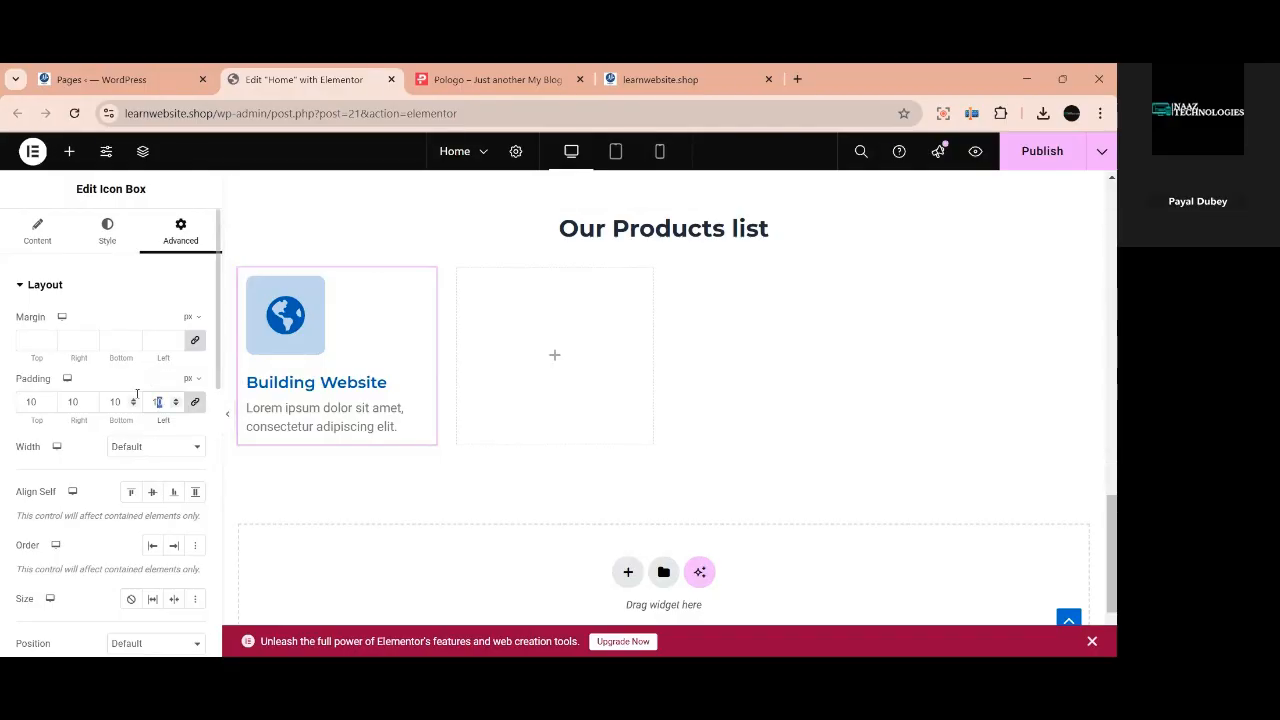
type("15")
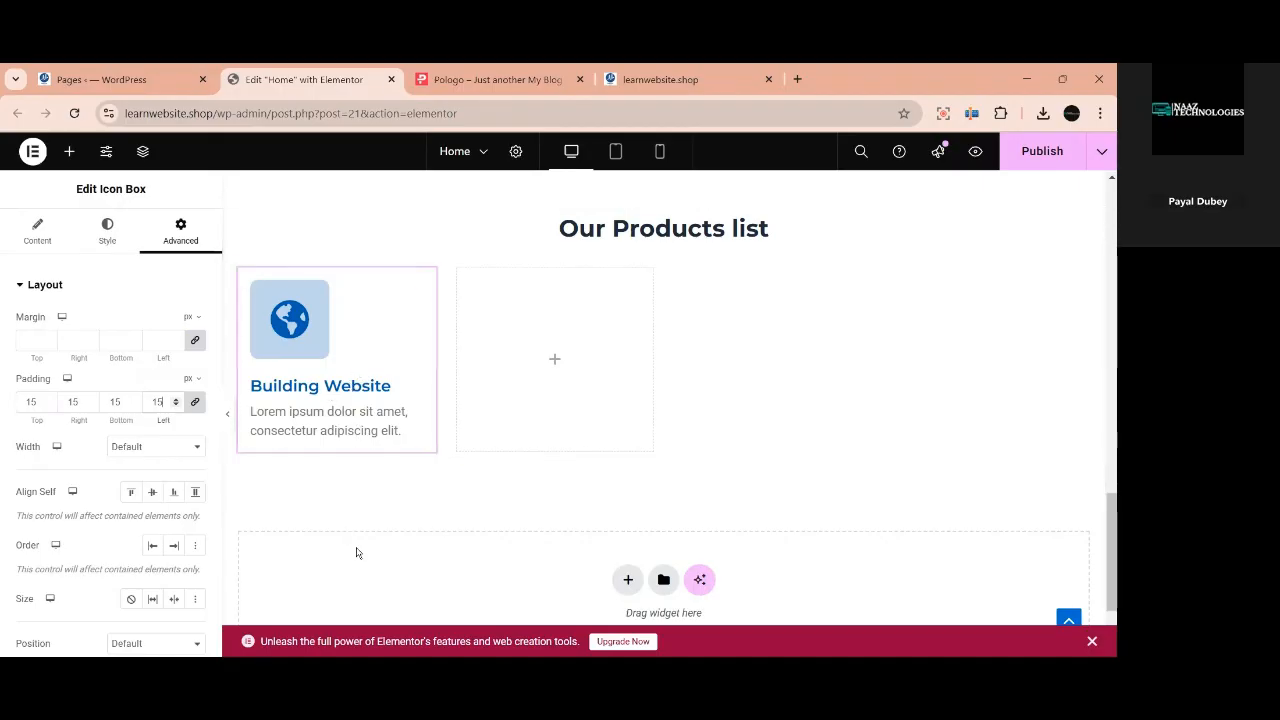
left_click(497, 79)
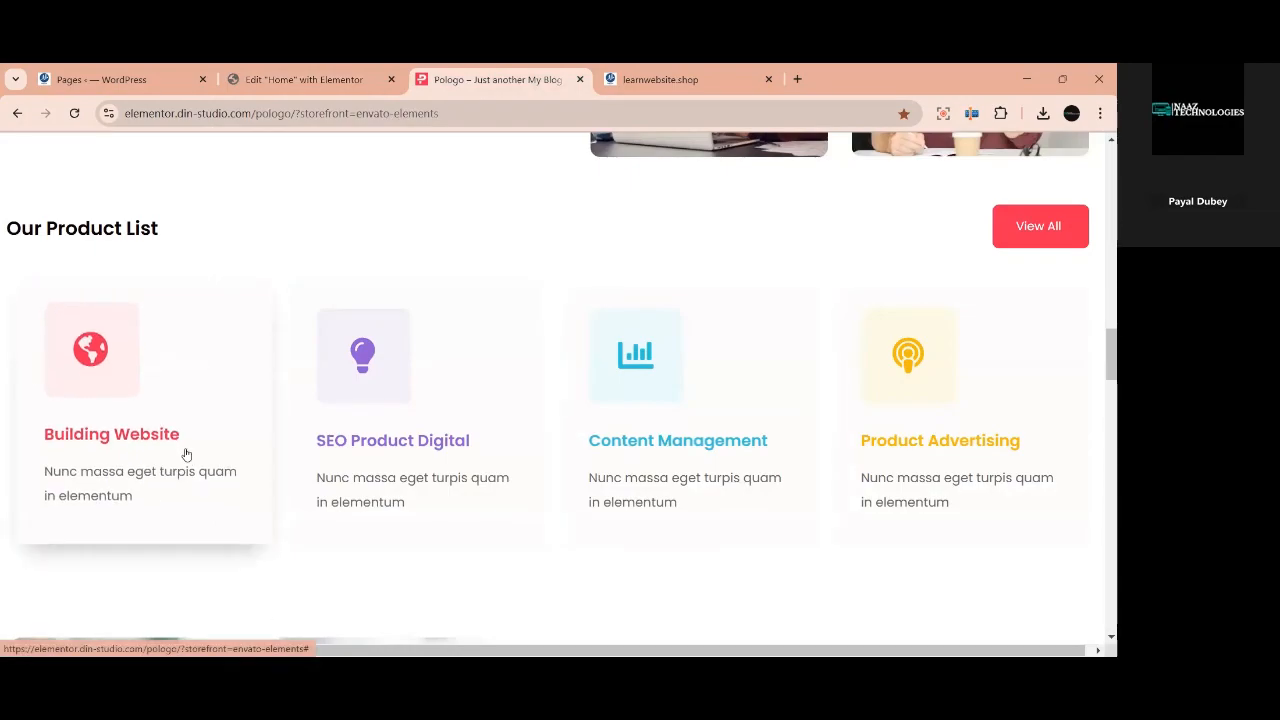
left_click(306, 80)
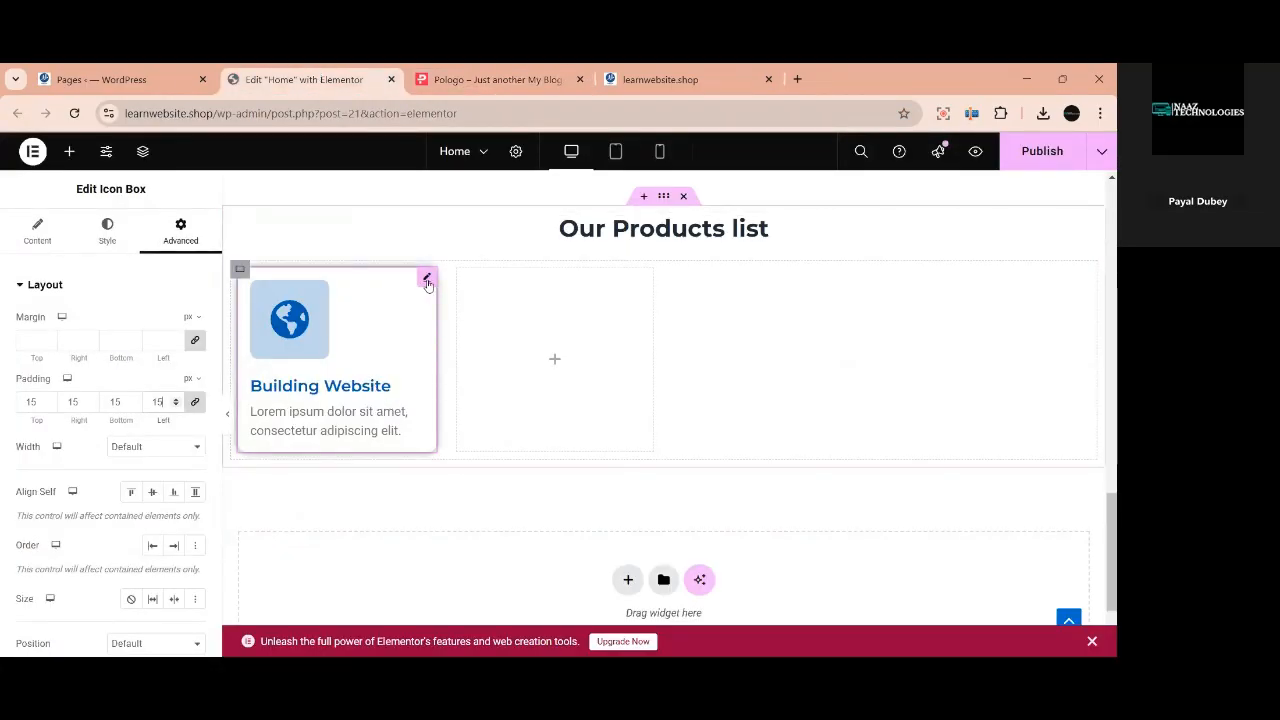
Review the Building Website box's motion effects, including whether Mouse Effects can be used.
scroll(157, 430, "down", 10)
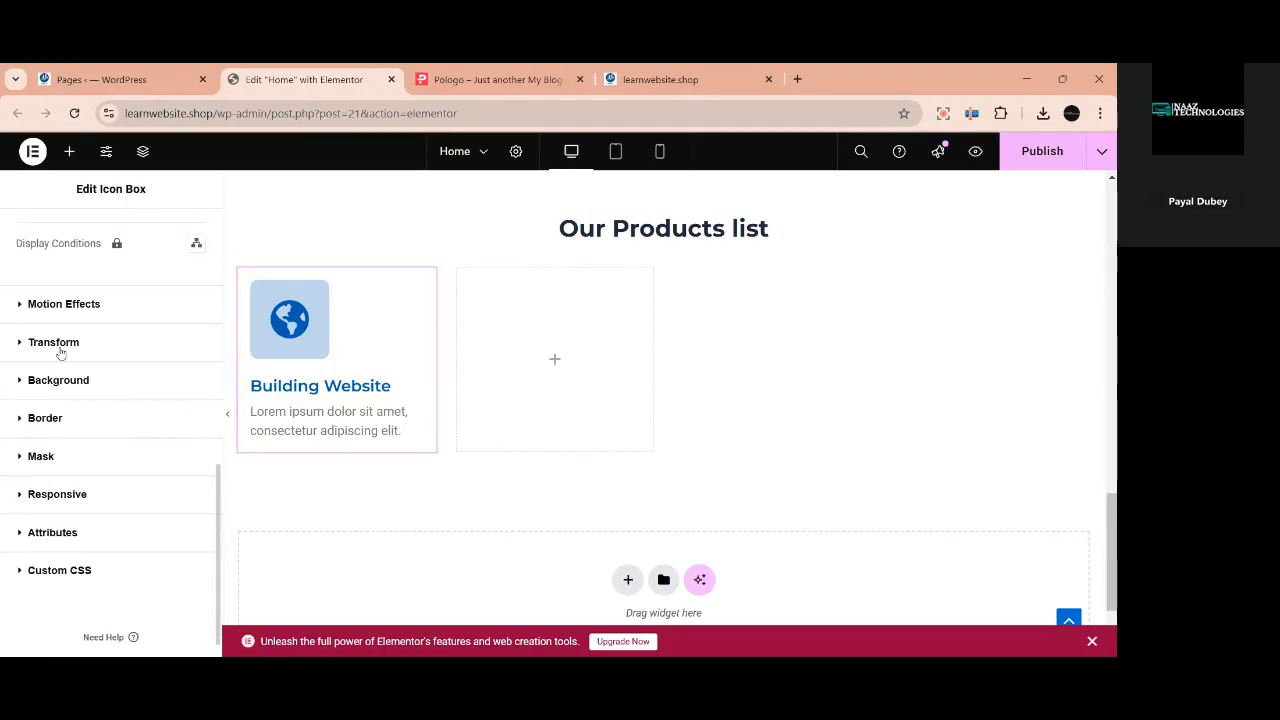
left_click(64, 304)
scroll(103, 410, "down", 3)
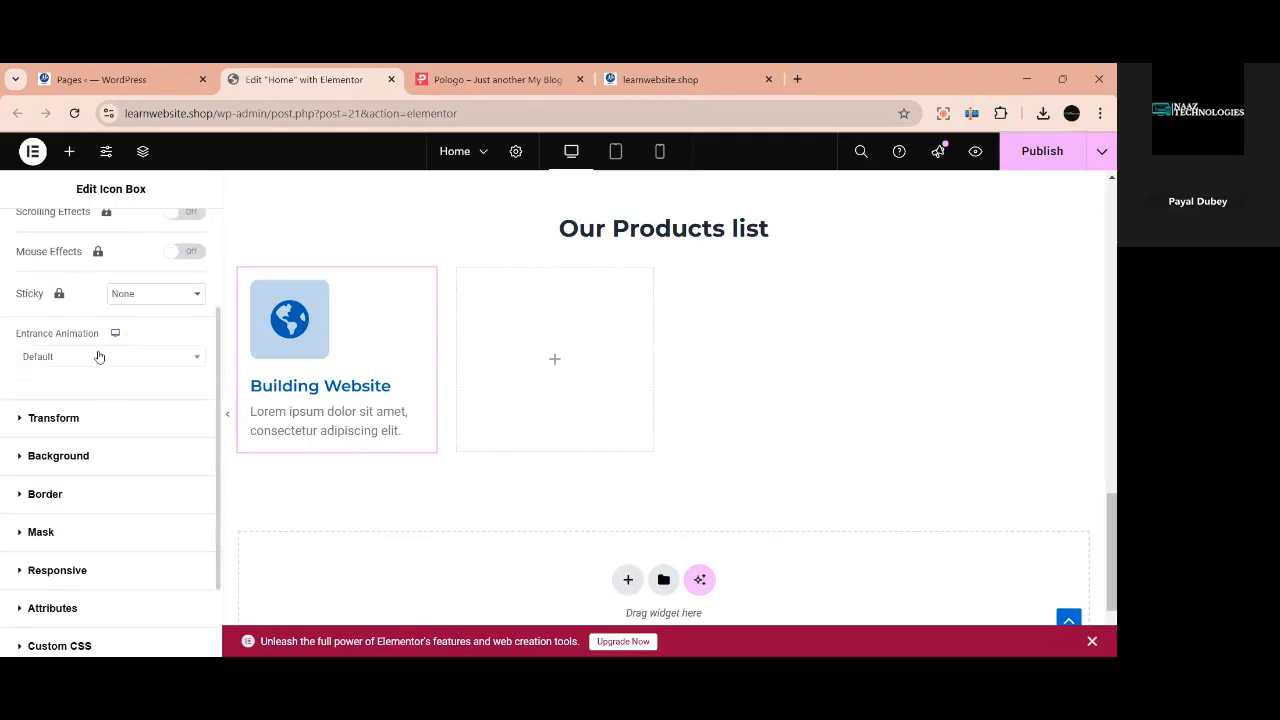
scroll(137, 407, "up", 1)
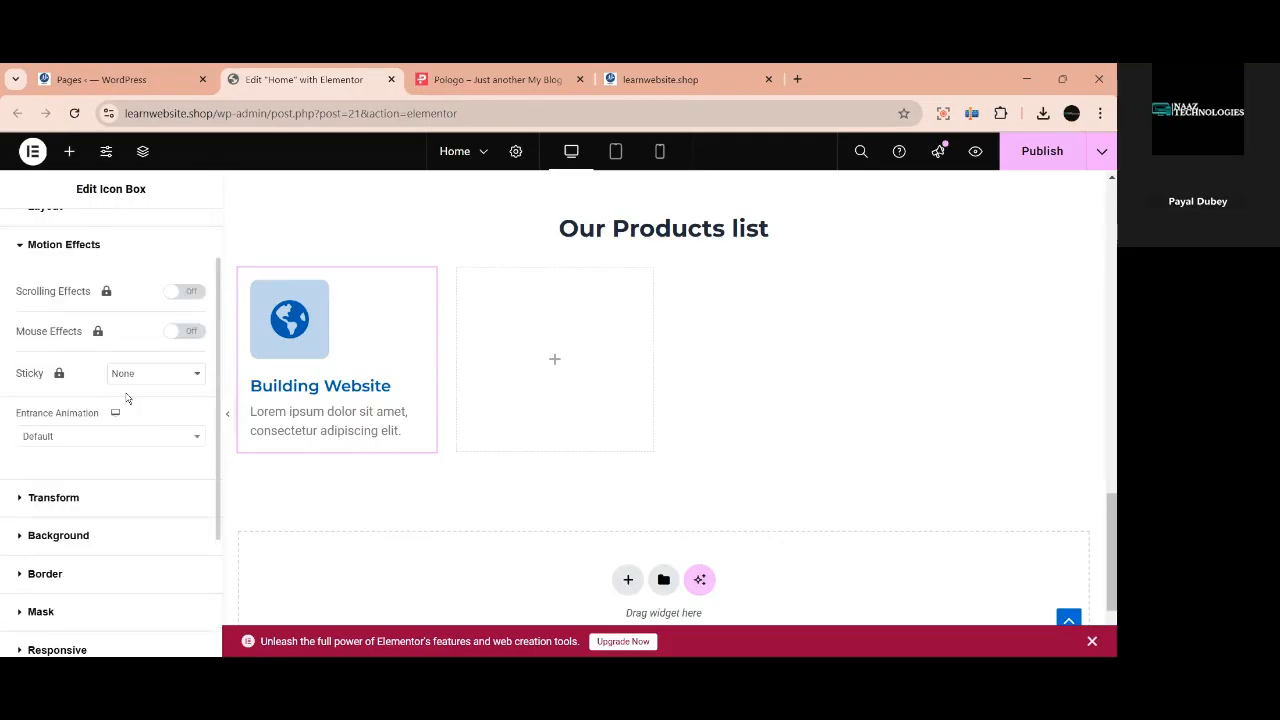
left_click(186, 332)
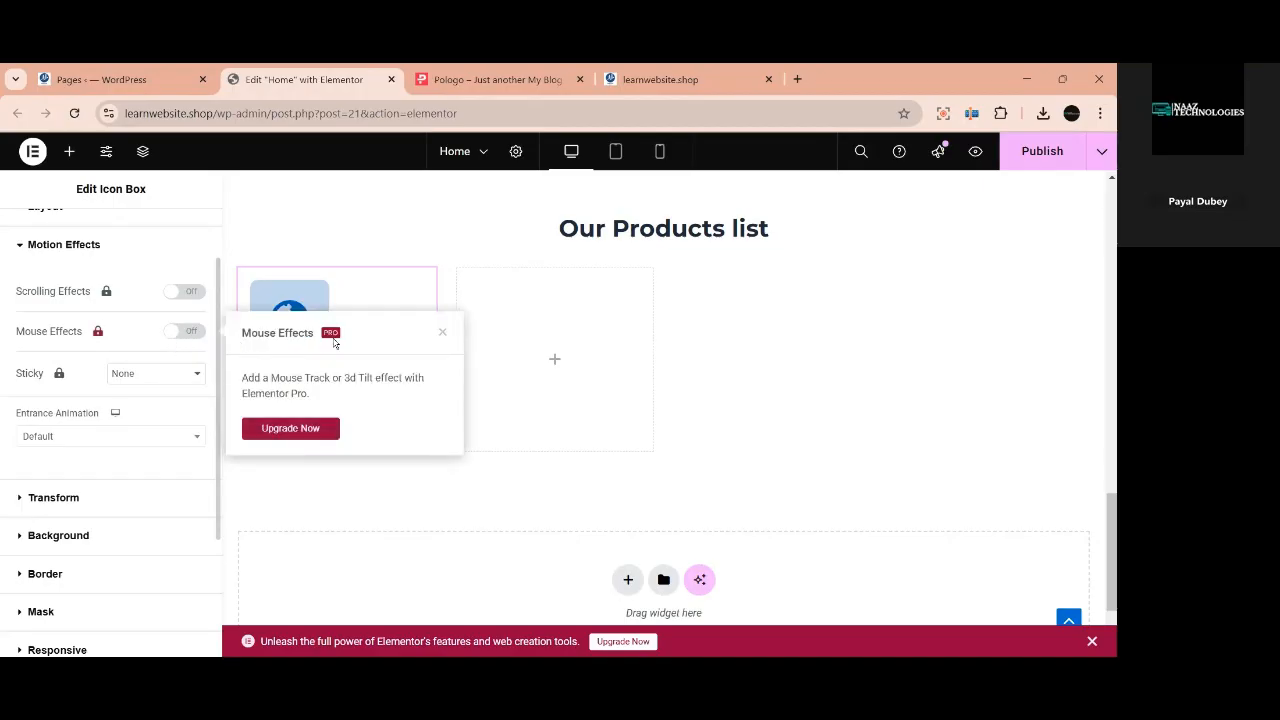
left_click(442, 334)
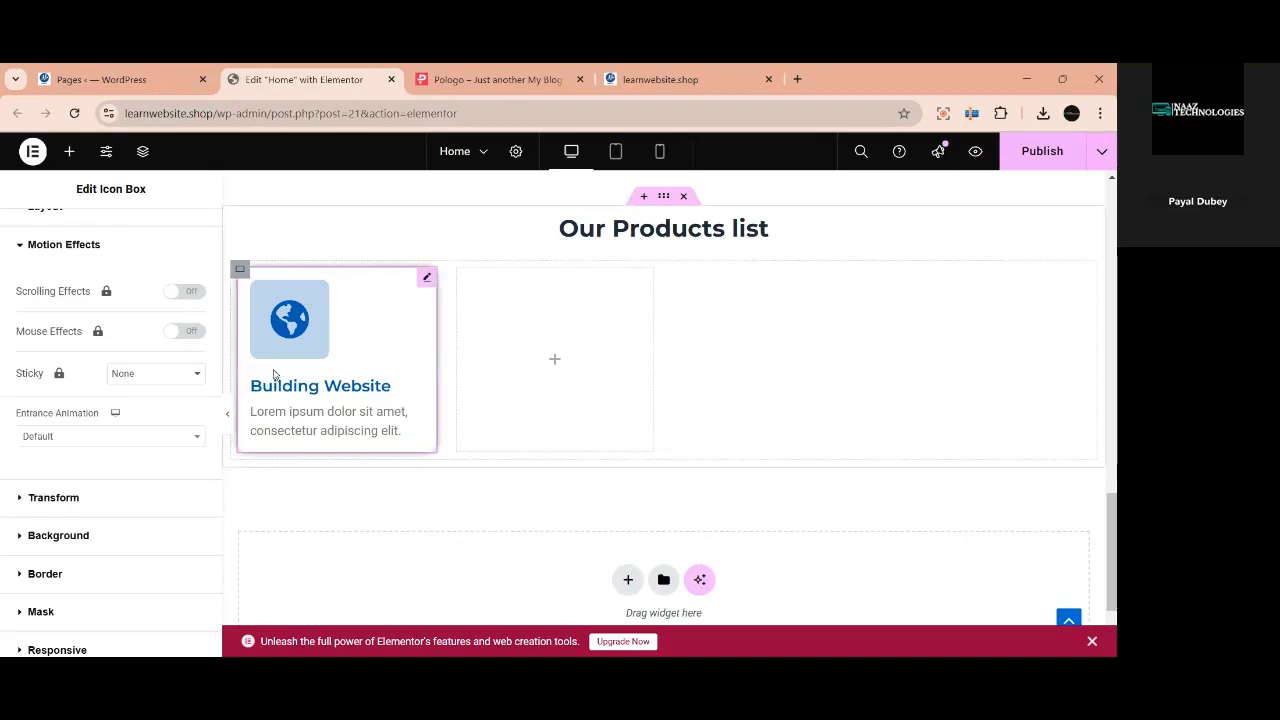
scroll(40, 469, "up", 2)
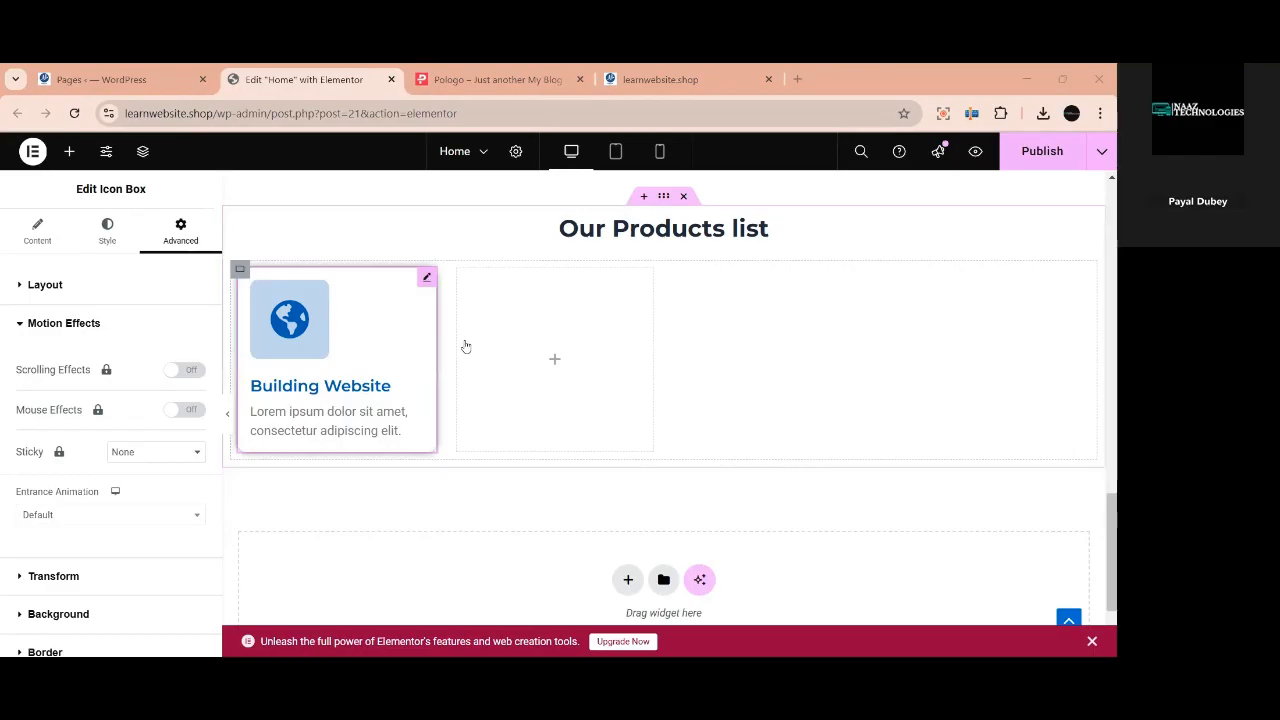
Duplicate the Building Website icon box three times to fill the four-column row.
right_click(426, 281)
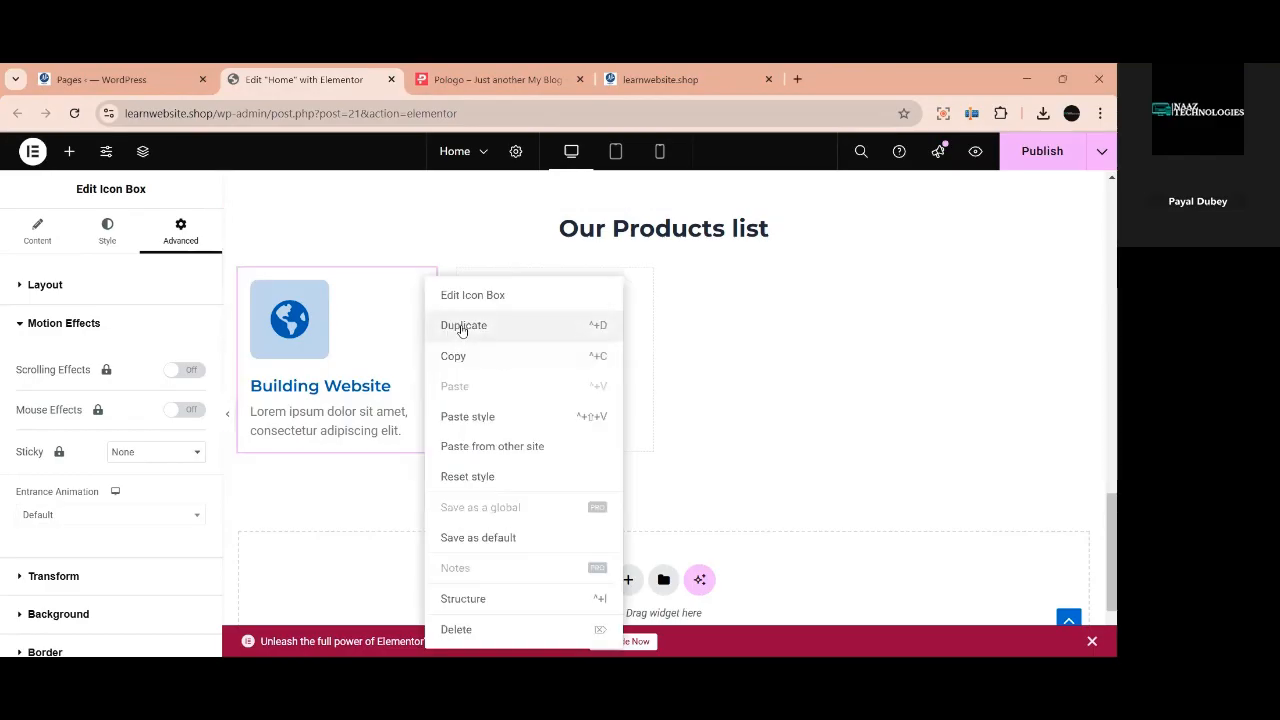
left_click(462, 330)
right_click(645, 281)
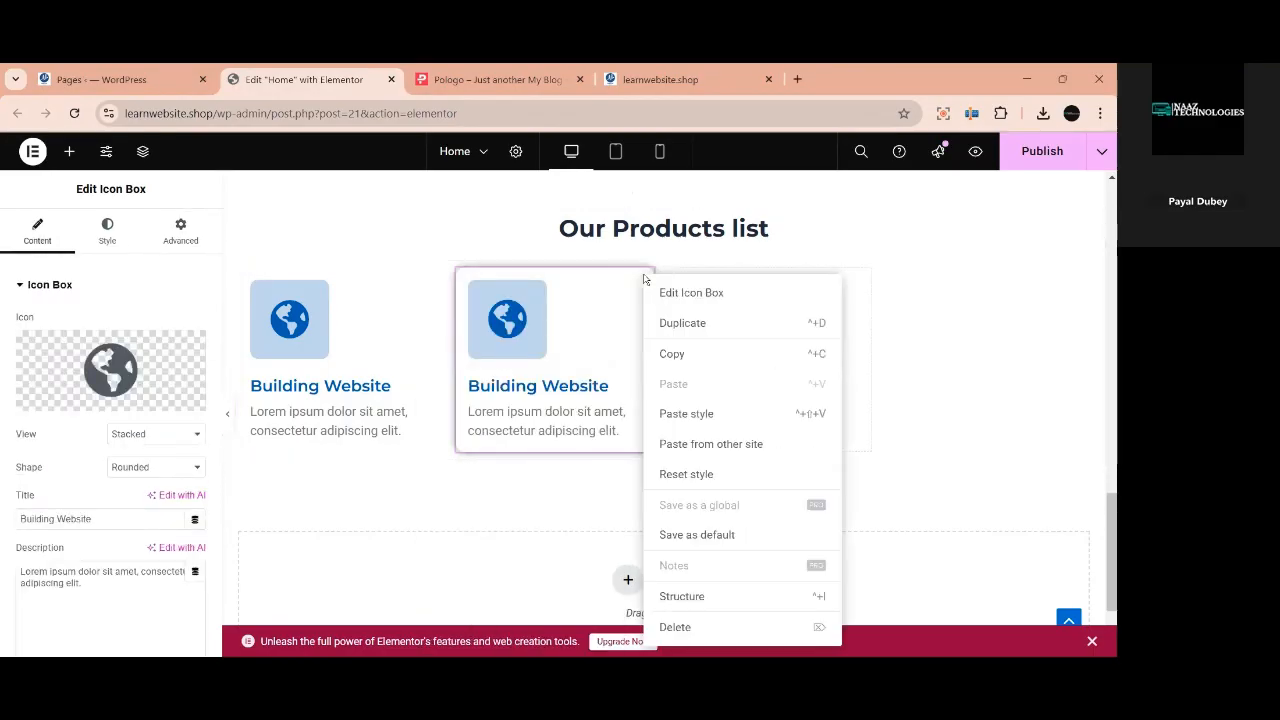
left_click(702, 325)
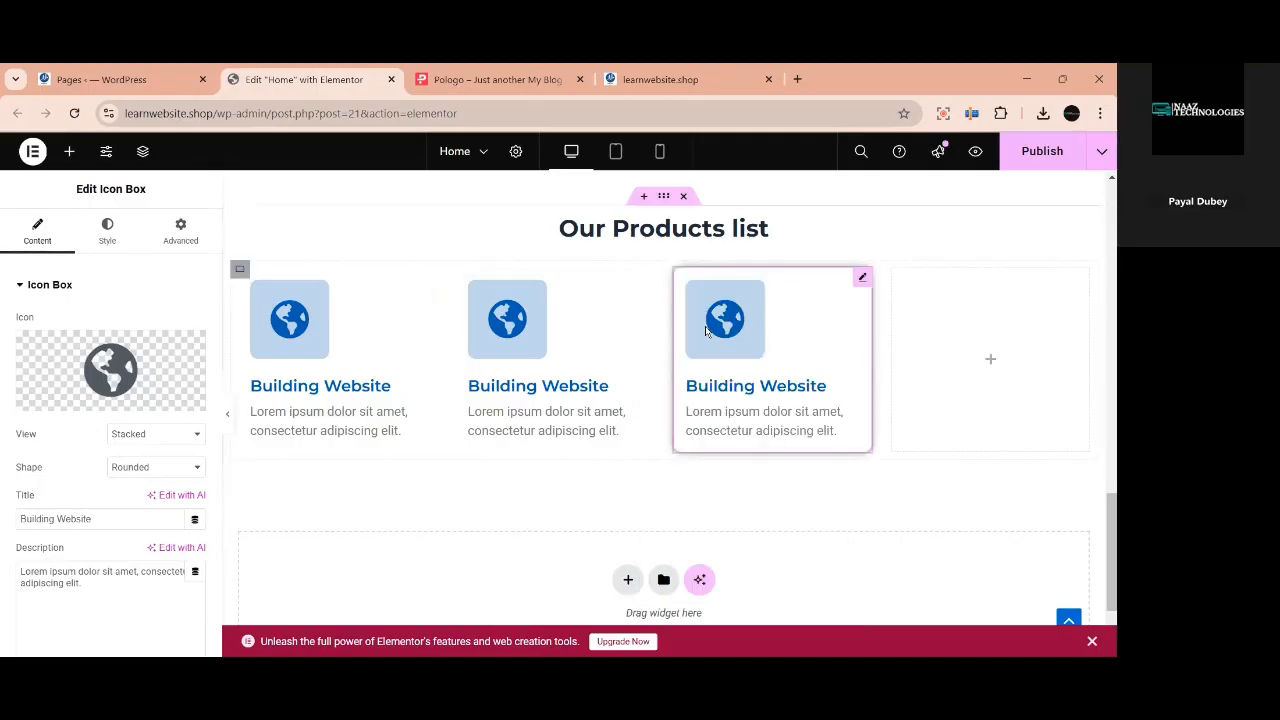
right_click(862, 281)
left_click(883, 330)
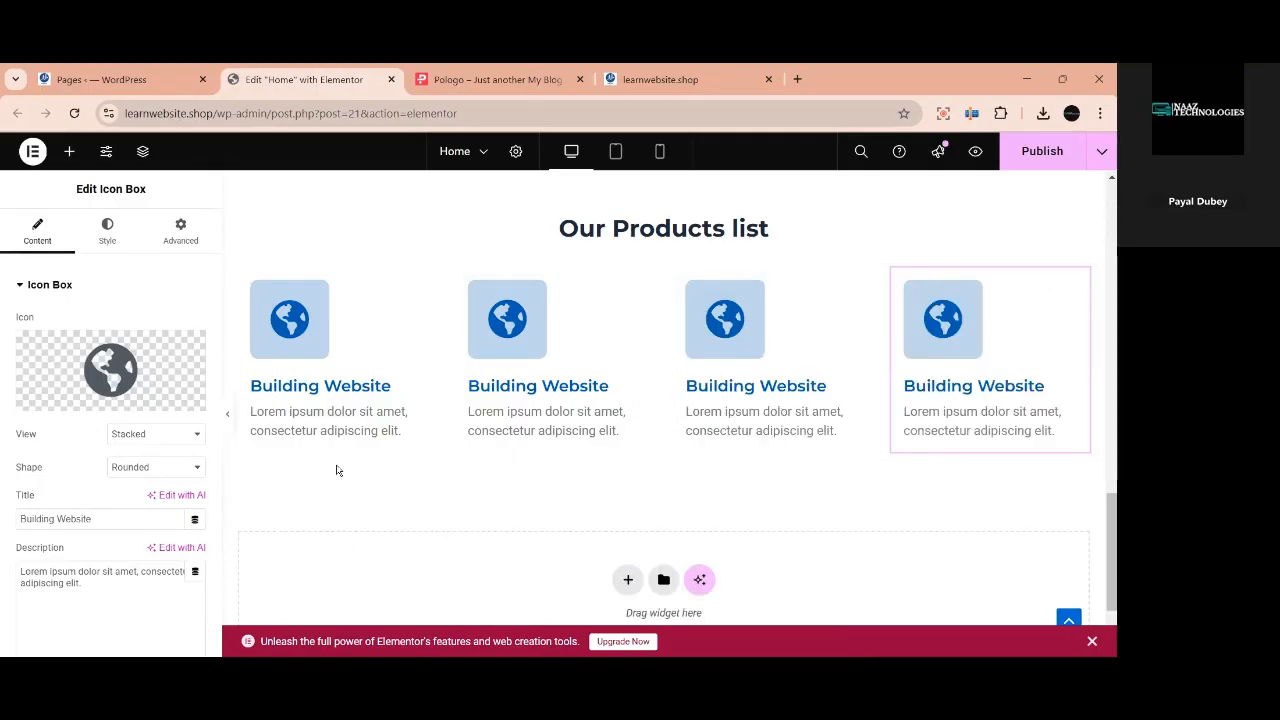
Retitle the second icon box SEO Product Digital, matching the second card on the Pologo site.
left_click(643, 279)
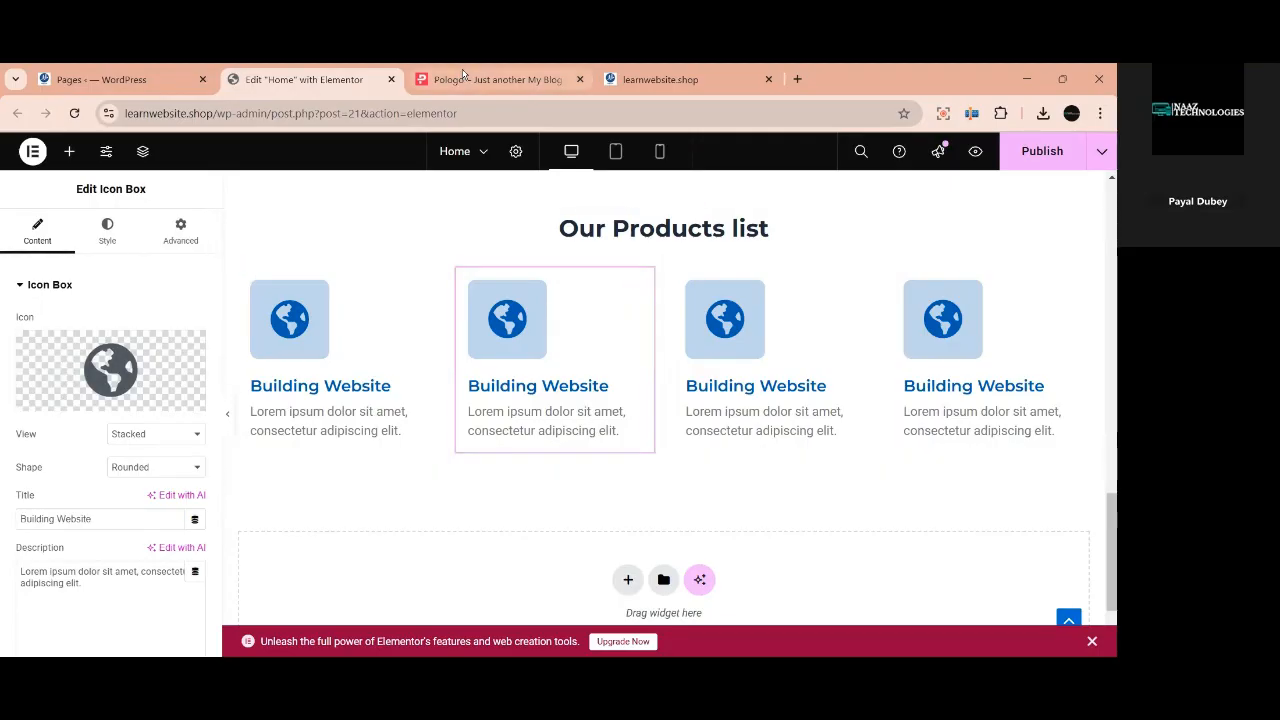
left_click(495, 79)
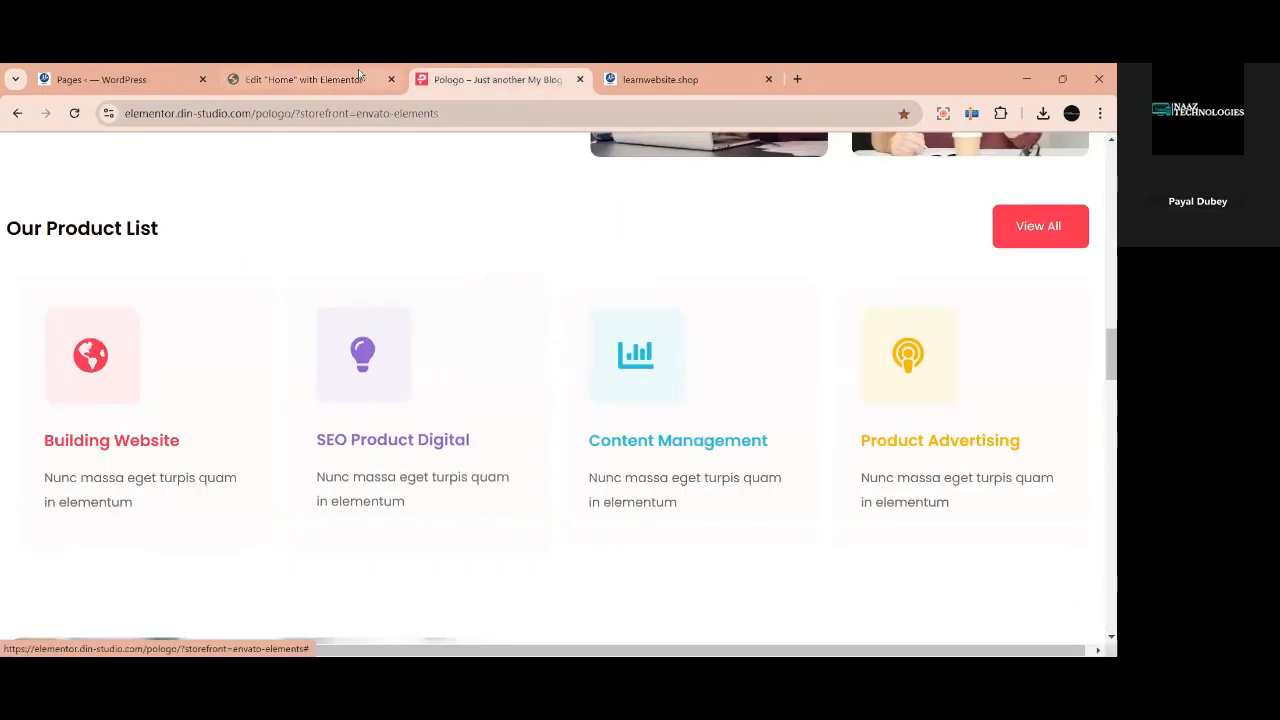
left_click(308, 80)
left_click_drag(108, 519, 17, 540)
type("S")
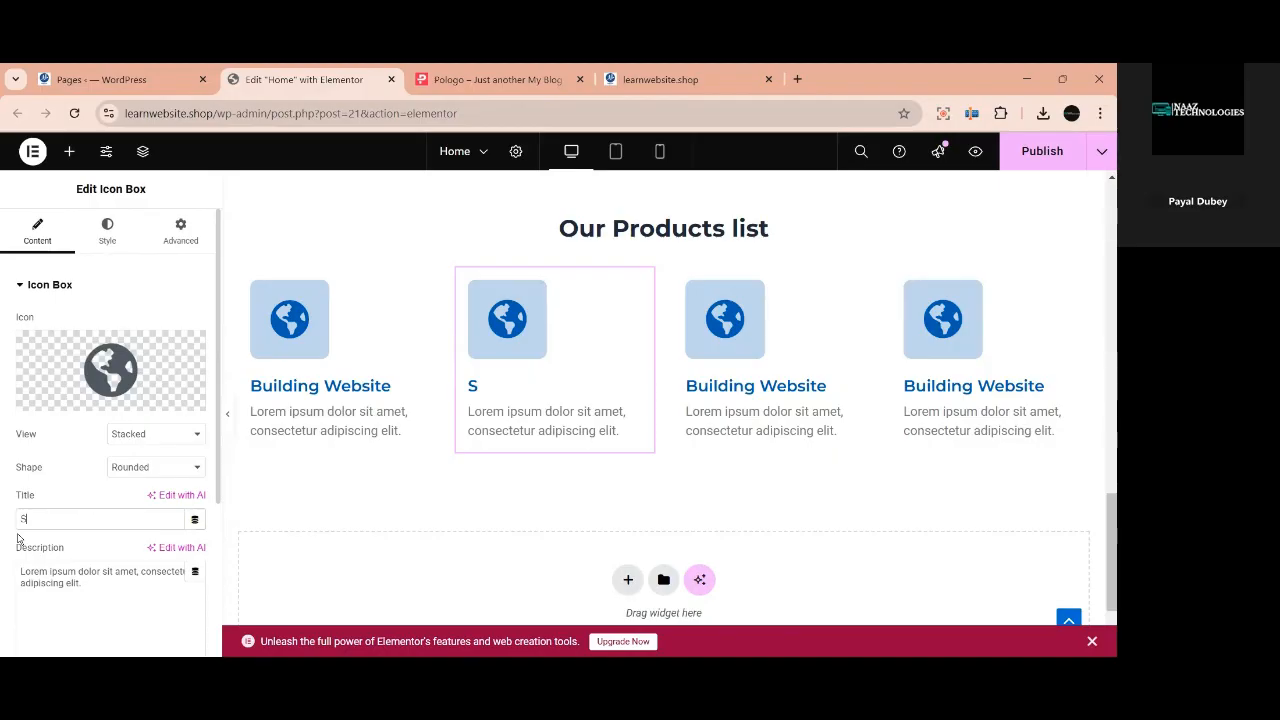
type("EO Prod")
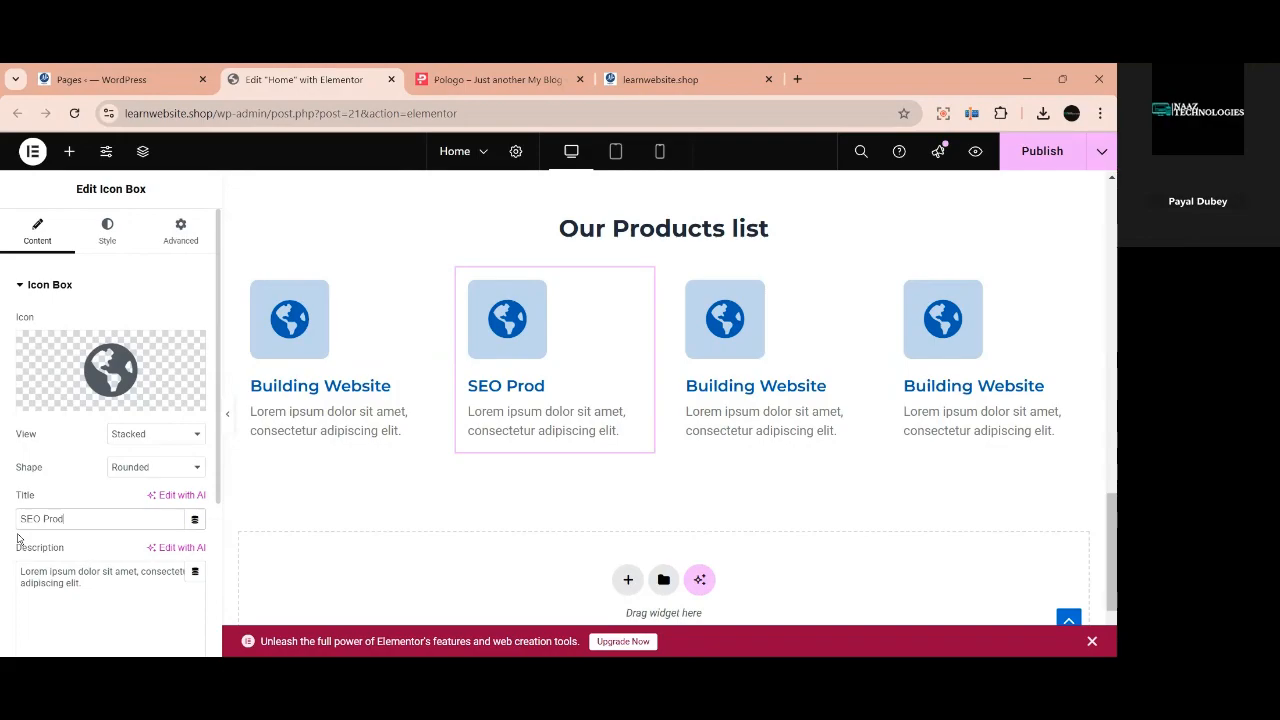
type("uct Digital")
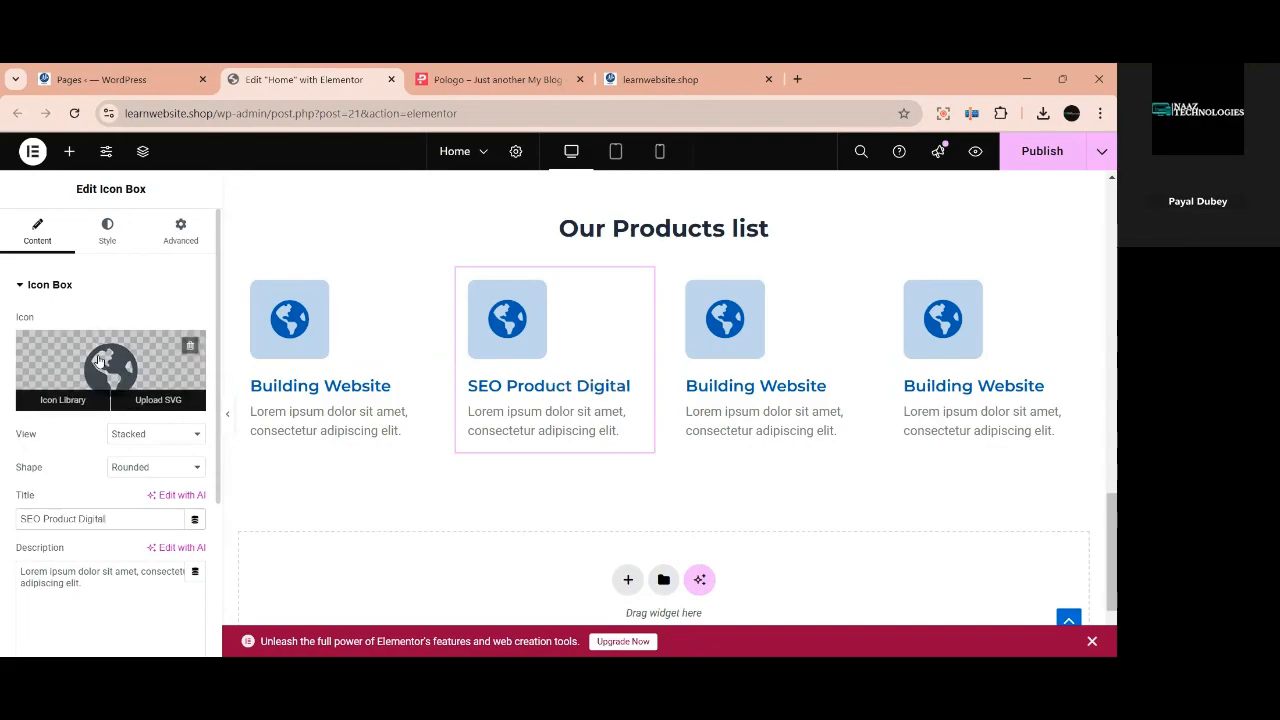
Search the icon library for "bul" and give the SEO Product Digital box the outlined Lightbulb icon.
left_click(96, 360)
left_click(497, 208)
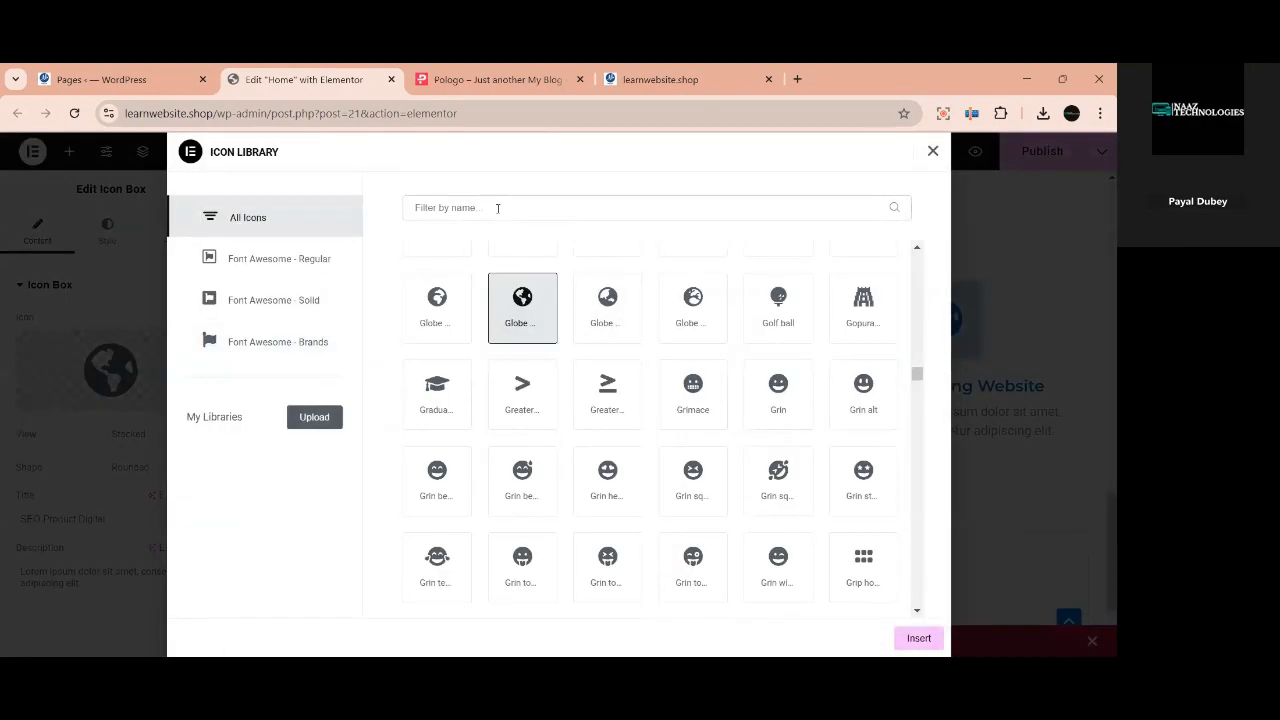
type("bu")
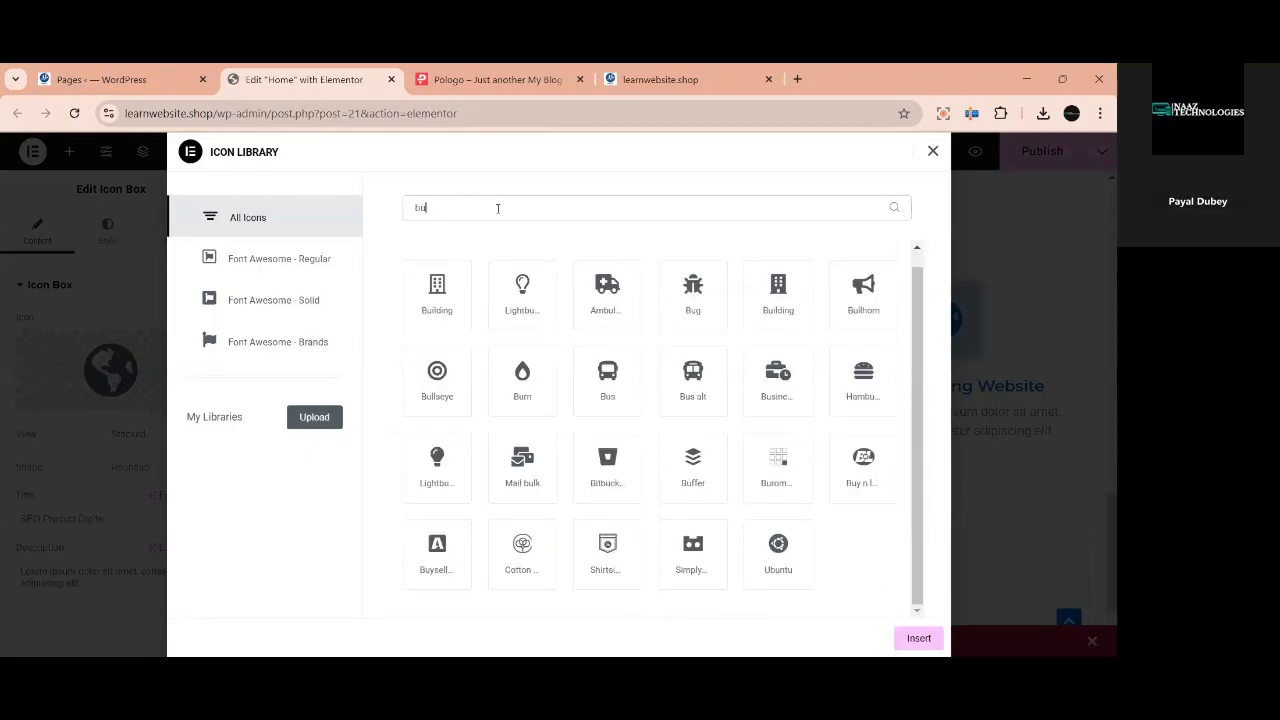
type("l")
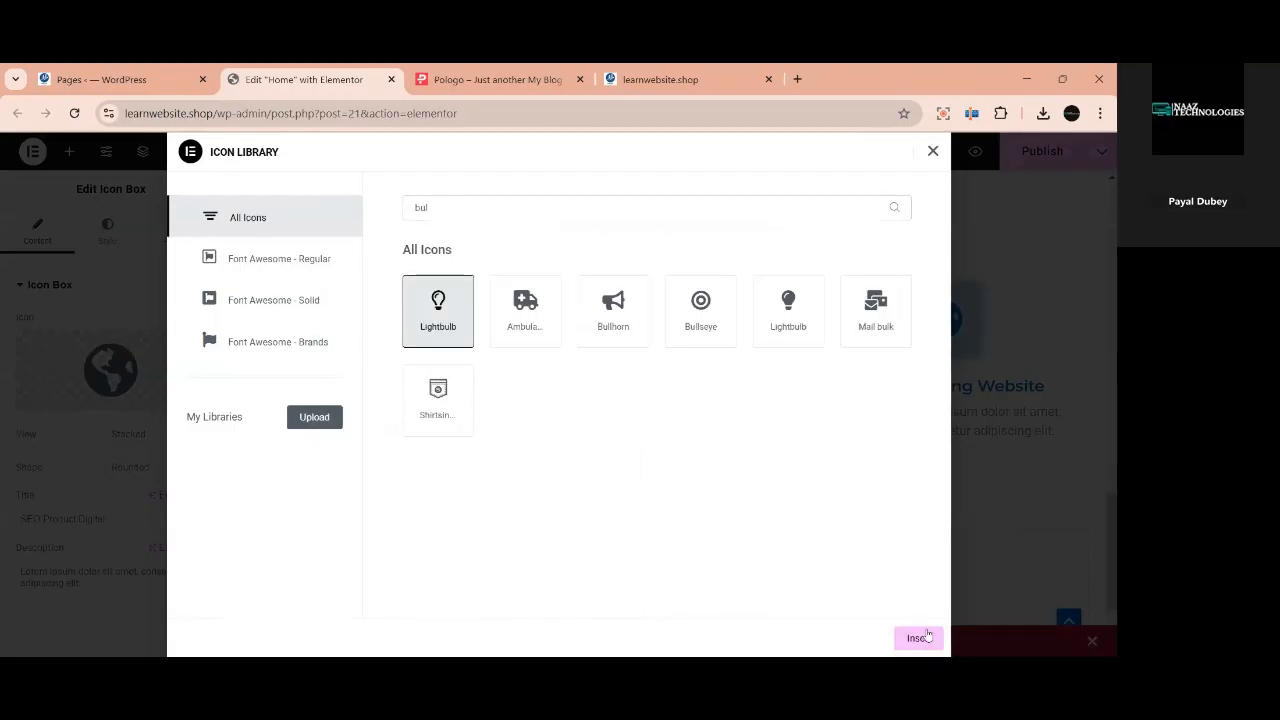
left_click(918, 638)
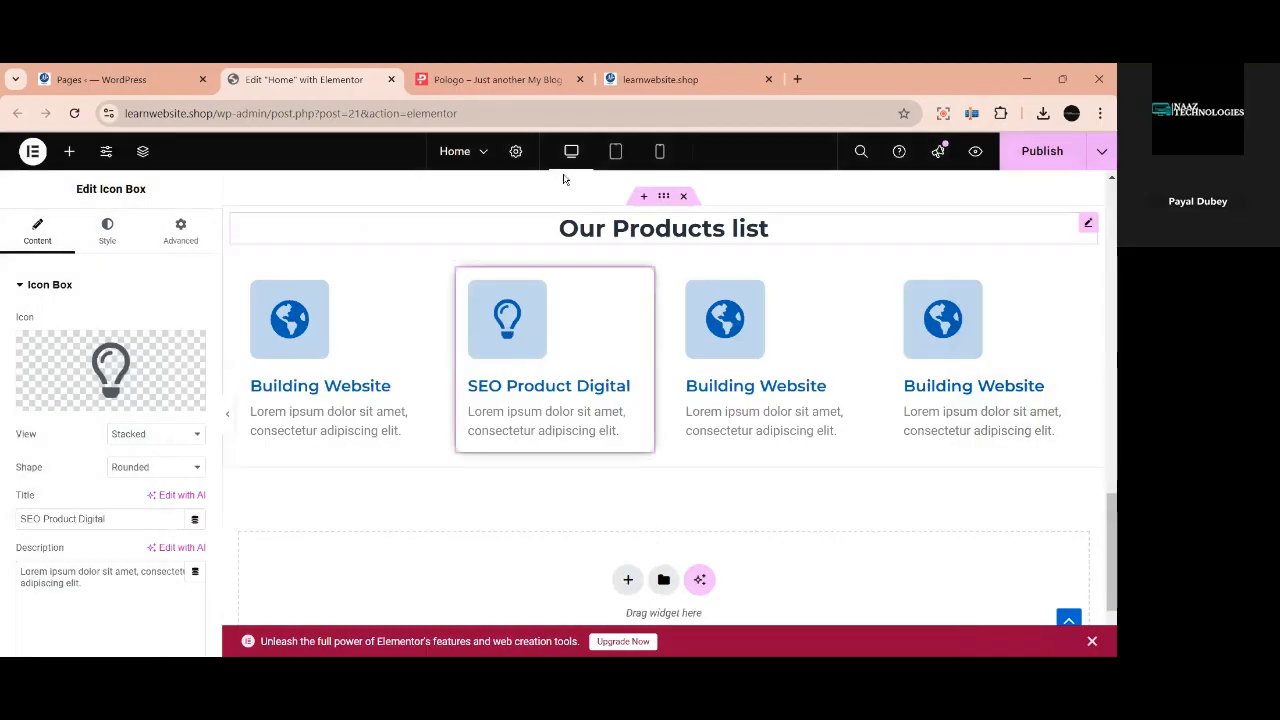
Replace the SEO Product Digital box's outlined bulb with the solid Lightbulb icon from the icon library.
left_click(110, 370)
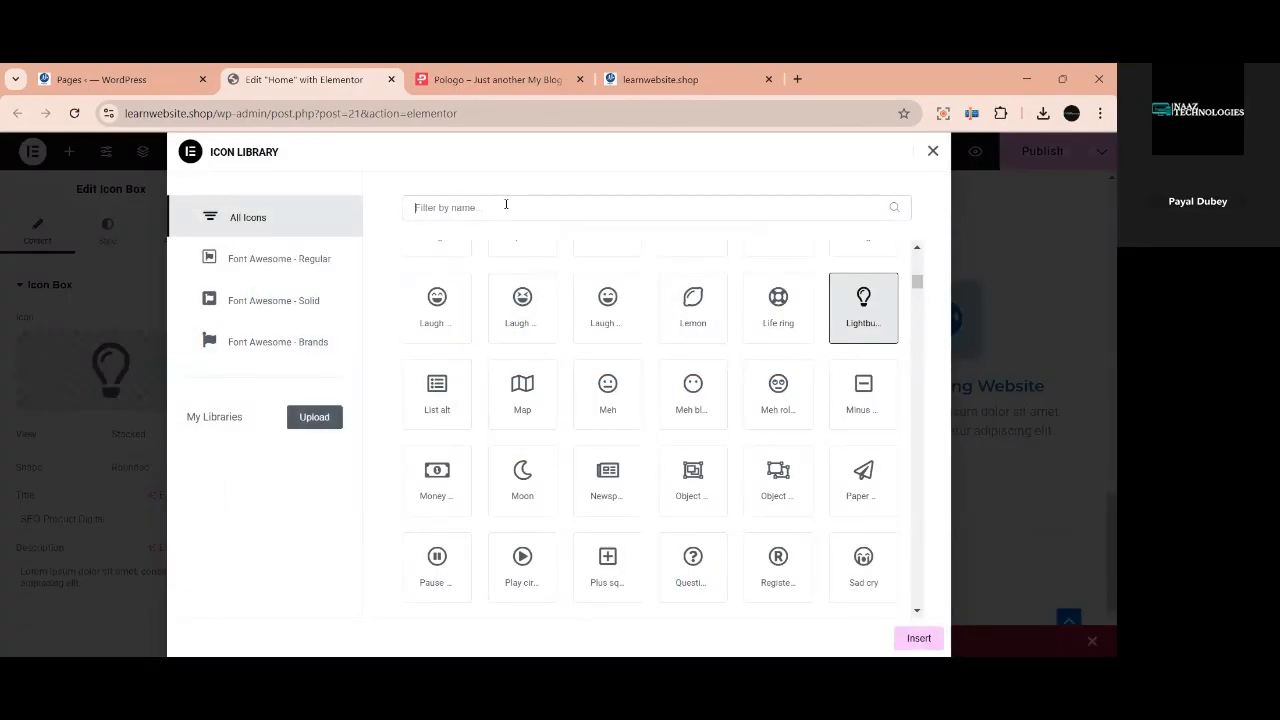
type("b")
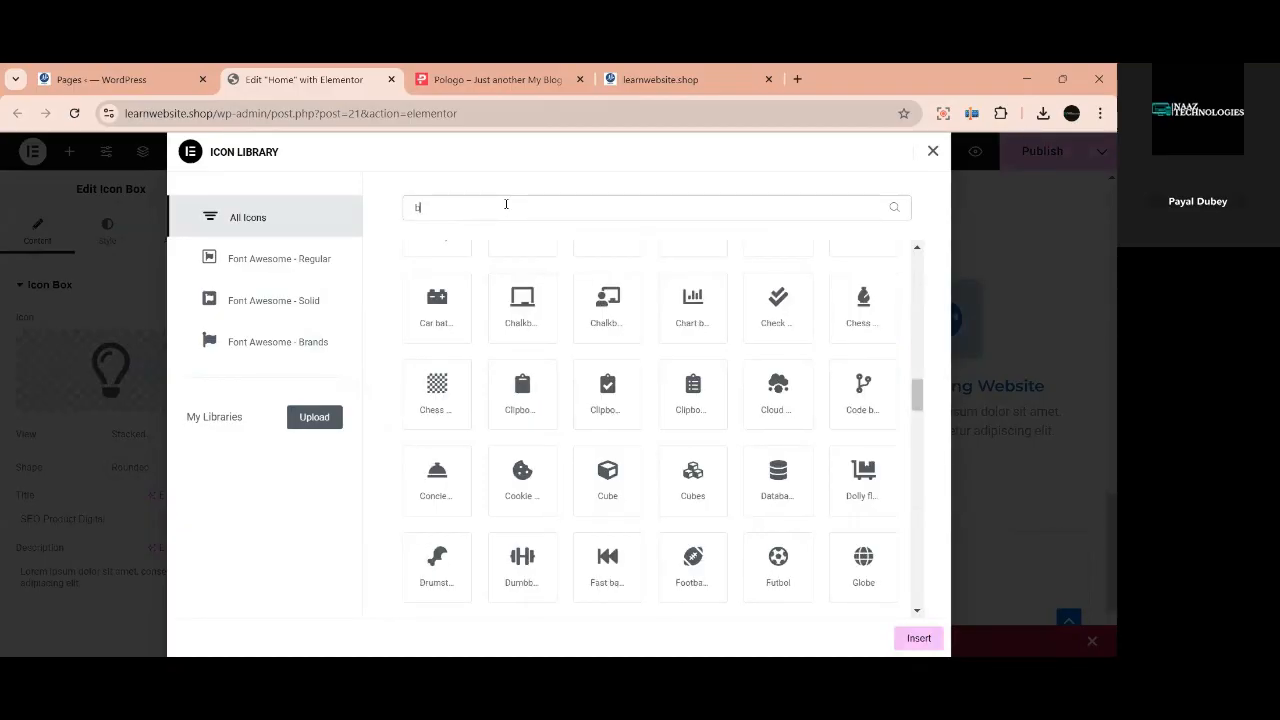
key("Escape")
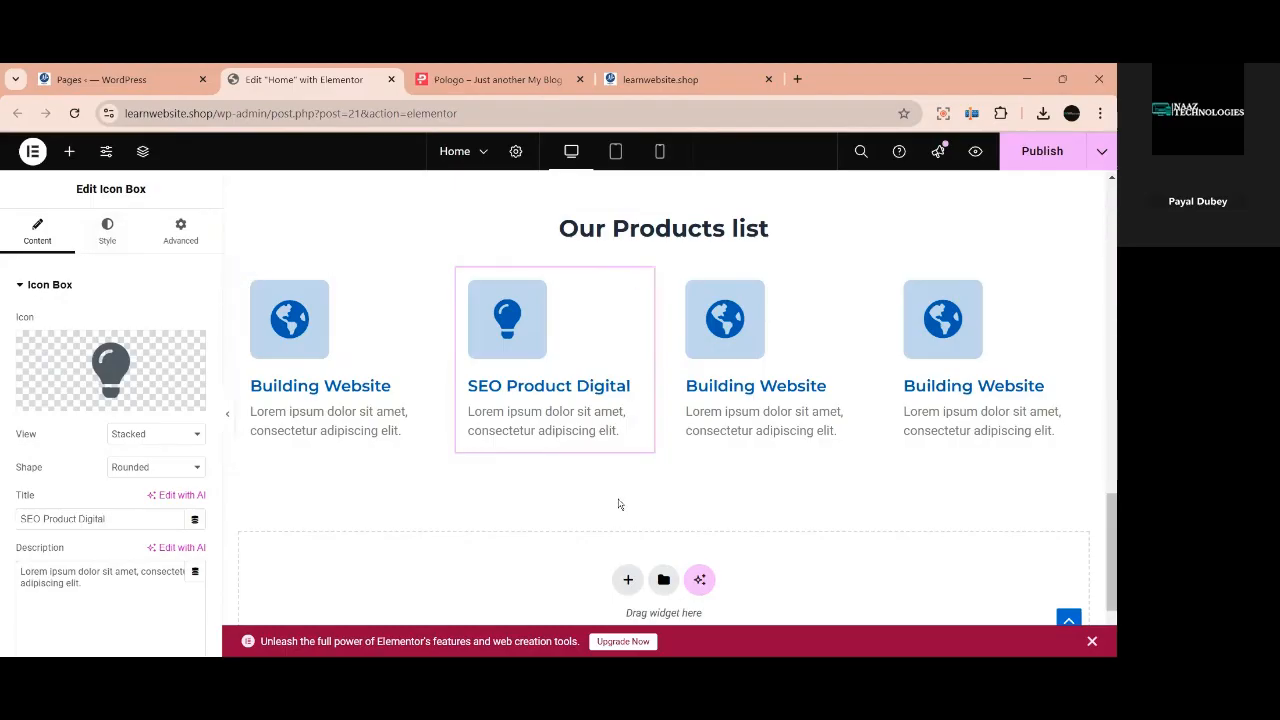
Check the second card's colors on the Pologo site and open the icon style settings of the SEO Product Digital box.
left_click(476, 79)
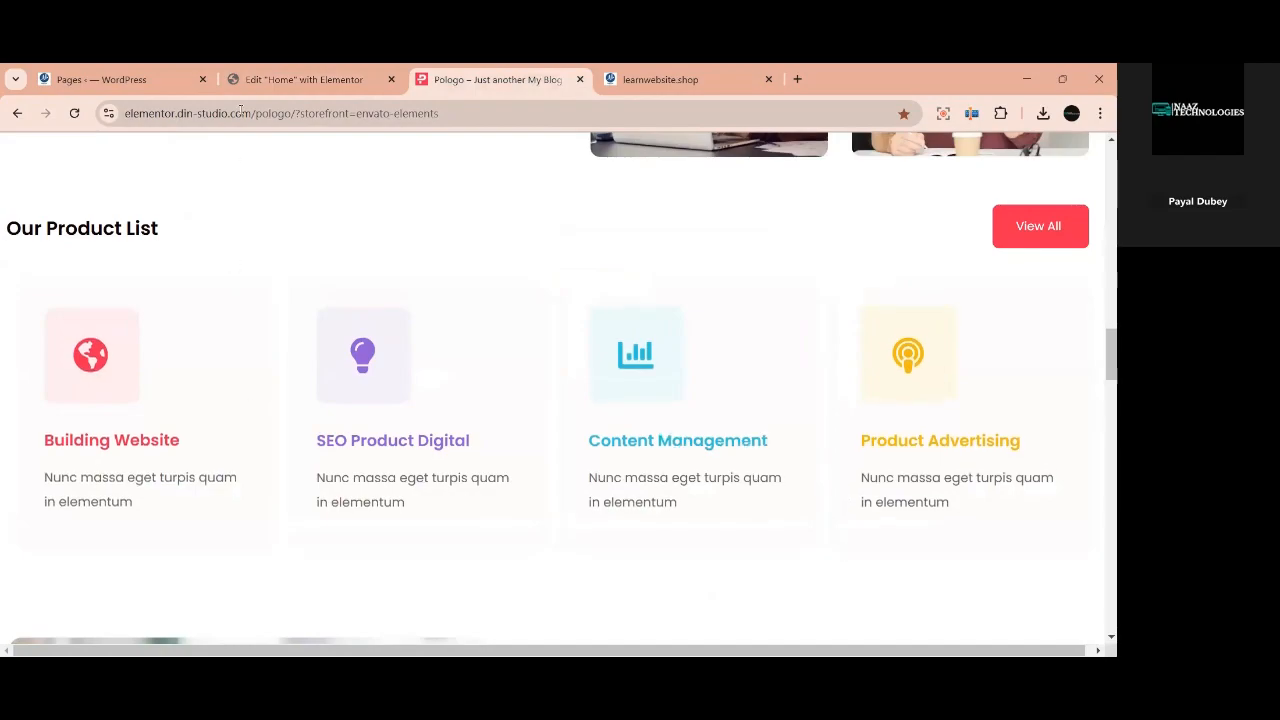
left_click(340, 79)
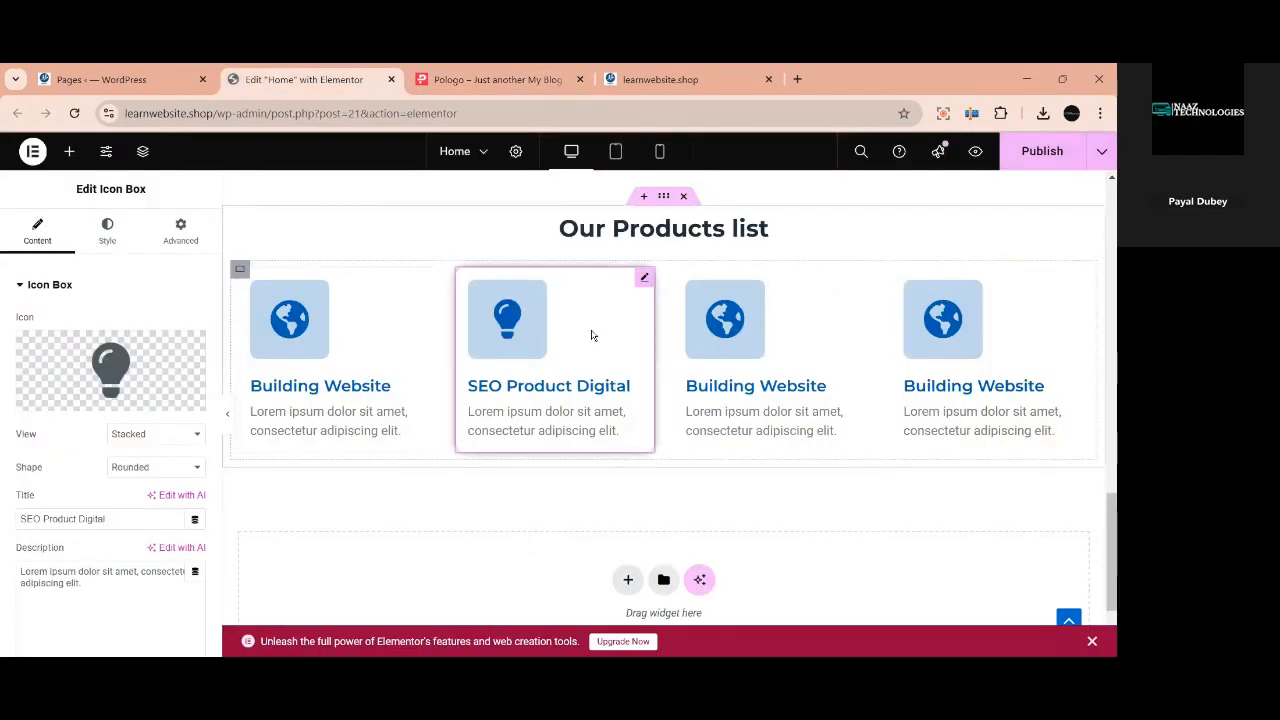
left_click(107, 230)
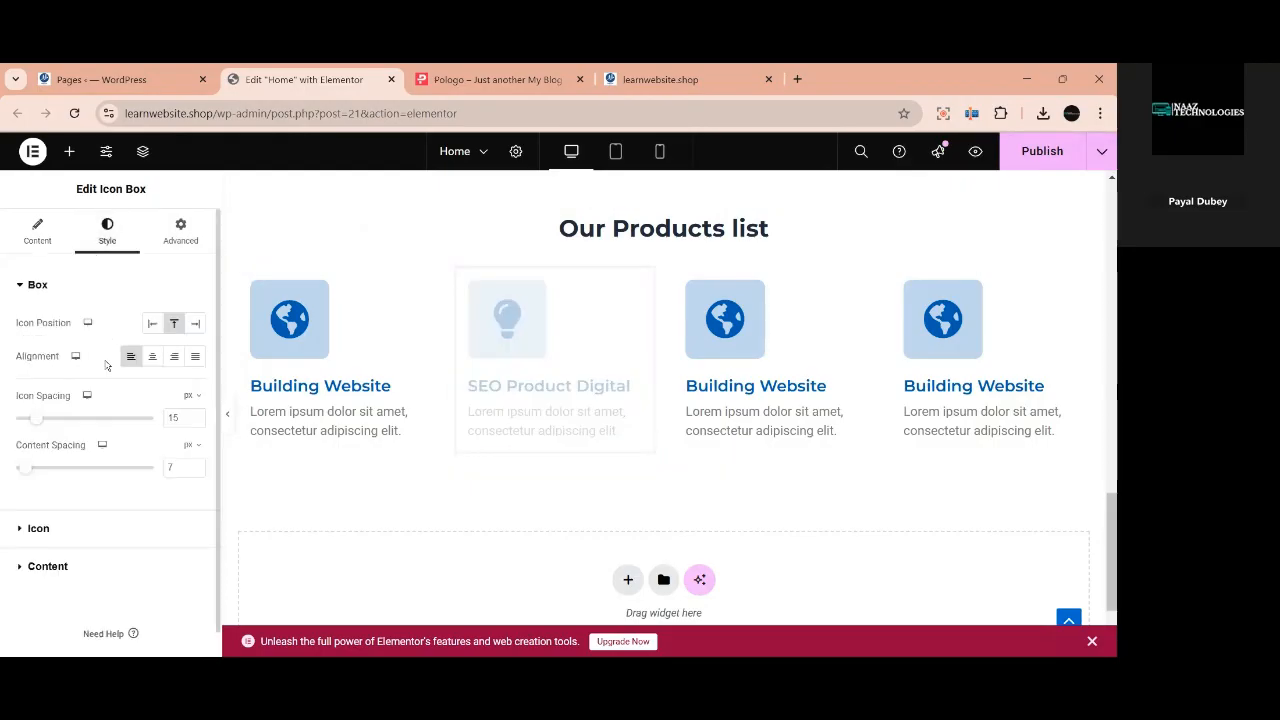
left_click(38, 503)
scroll(193, 335, "down", 1)
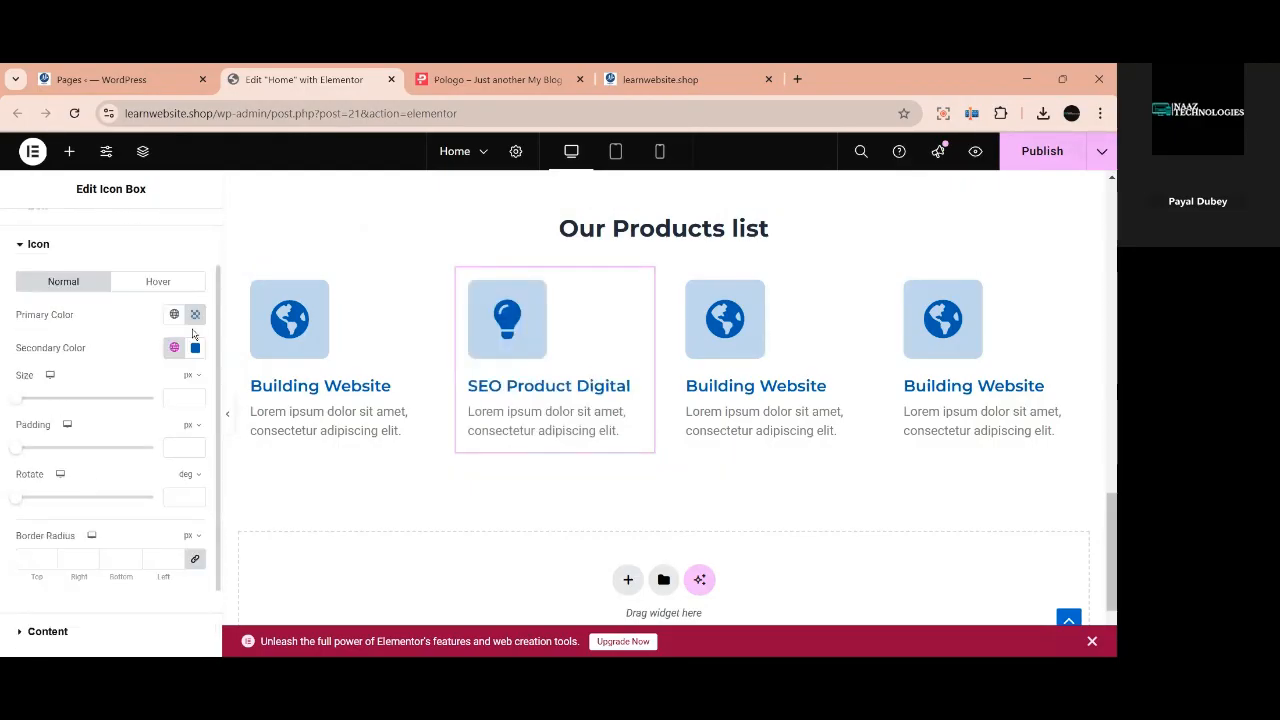
Try Theme Color 1 and Theme Color 3 as the bulb icon's secondary color, and return to Theme Color 2.
left_click(176, 347)
scroll(126, 560, "down", 1)
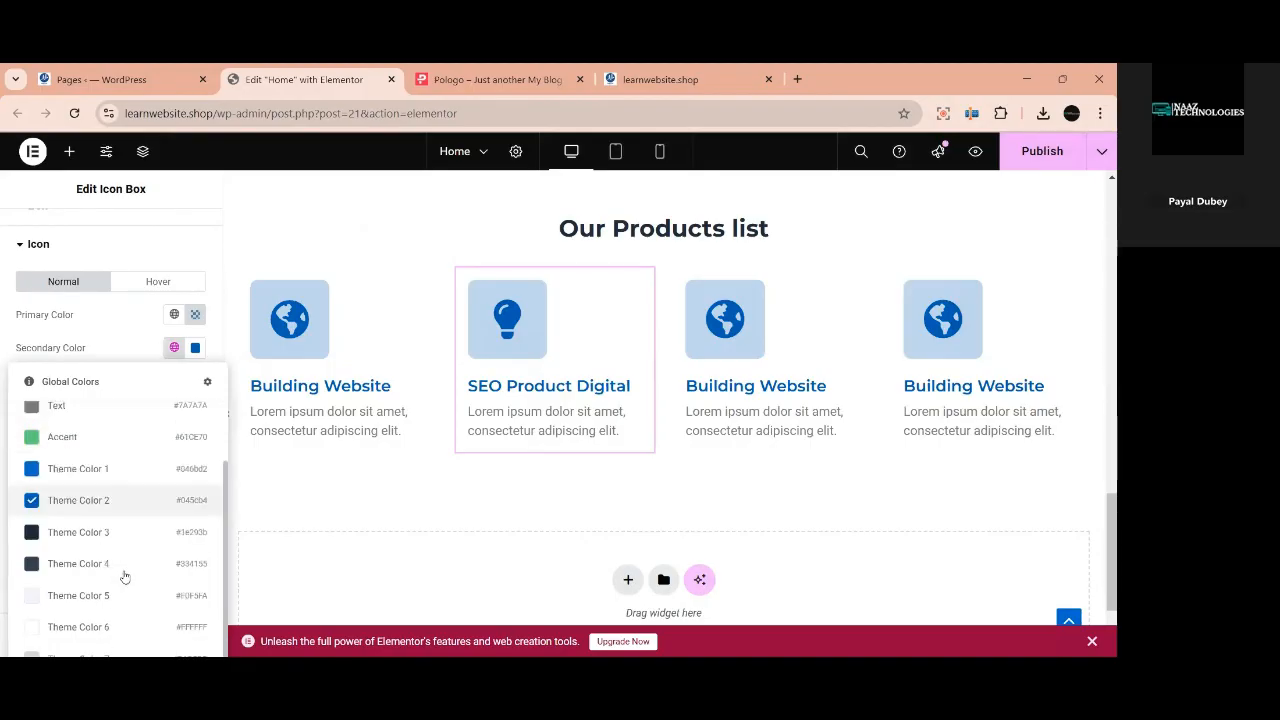
left_click(87, 470)
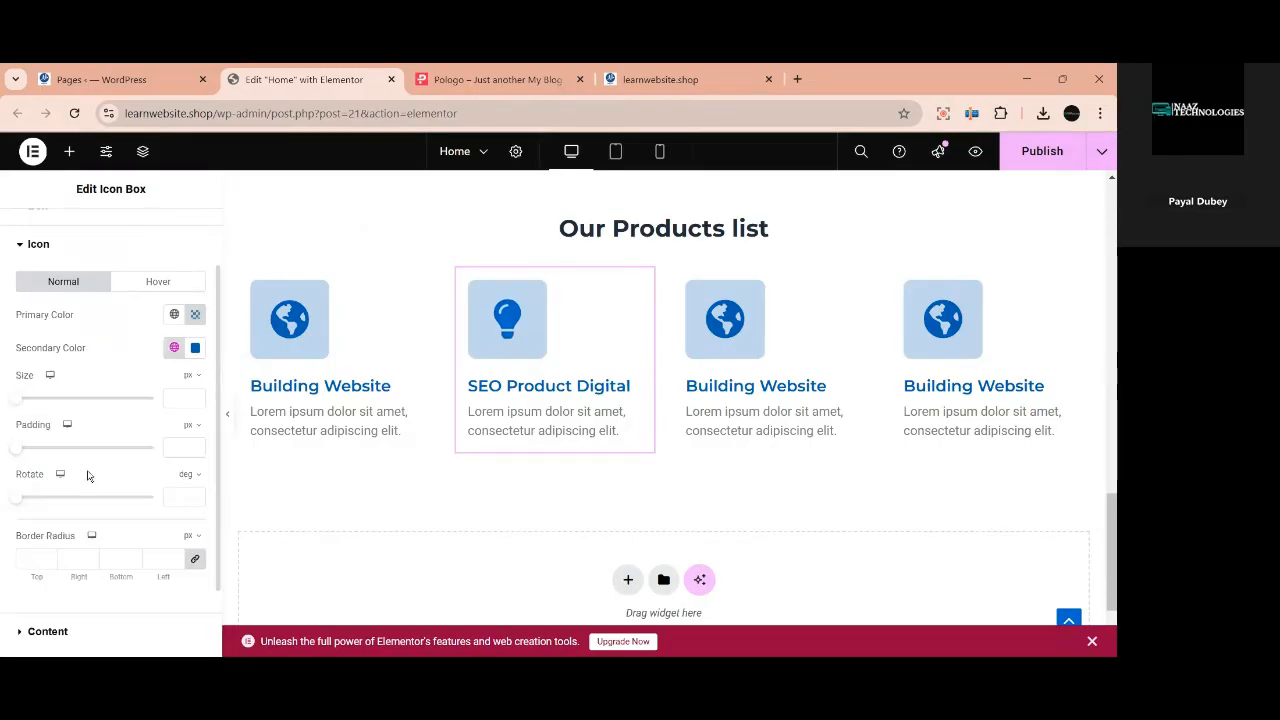
left_click(174, 347)
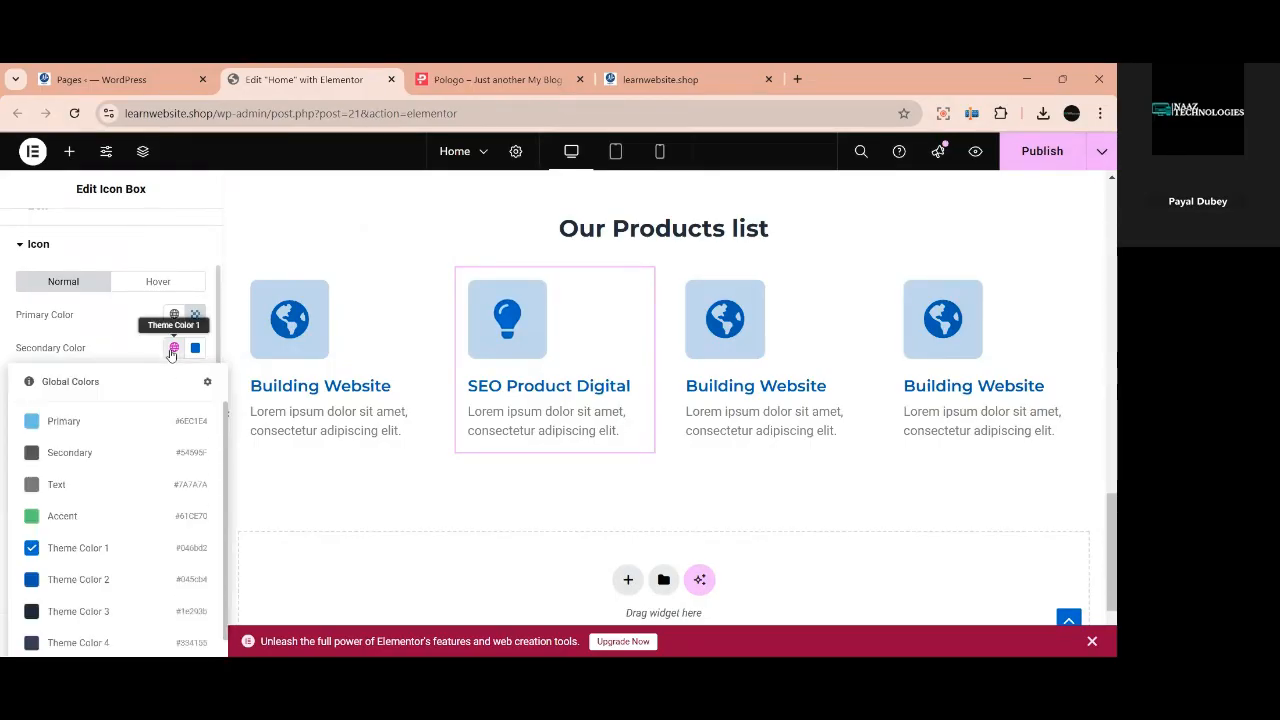
left_click(102, 611)
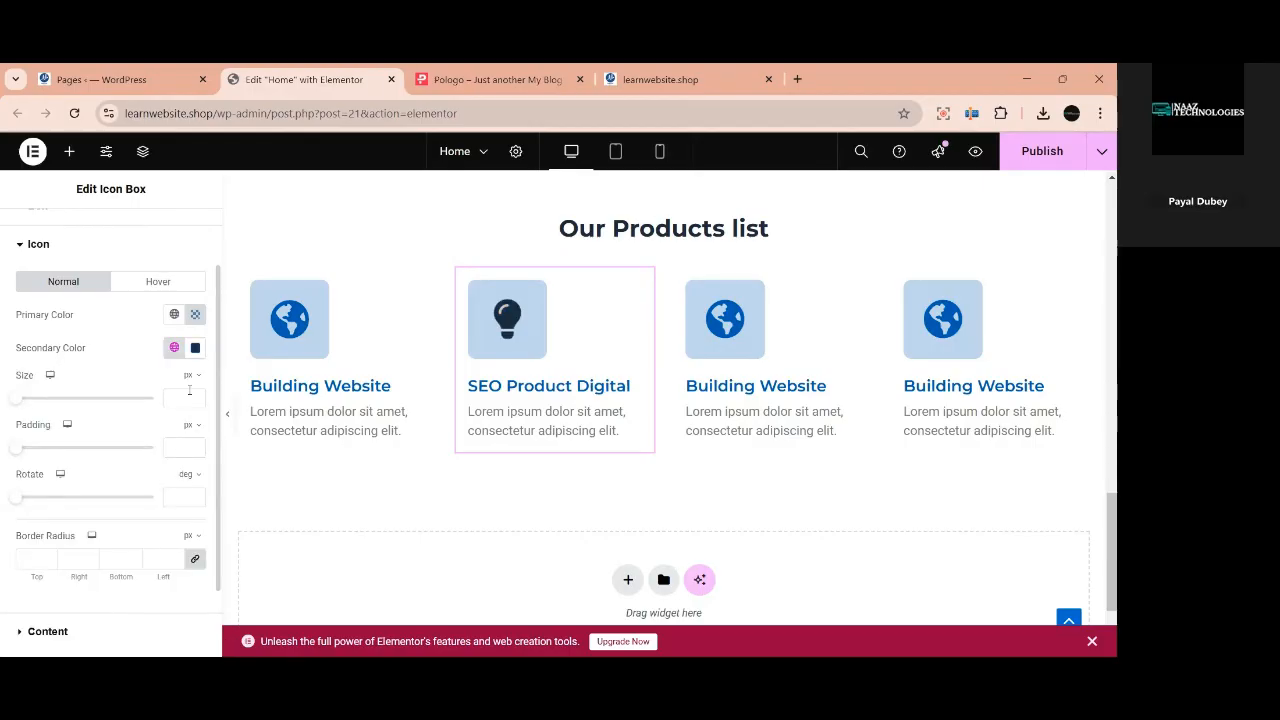
left_click(174, 347)
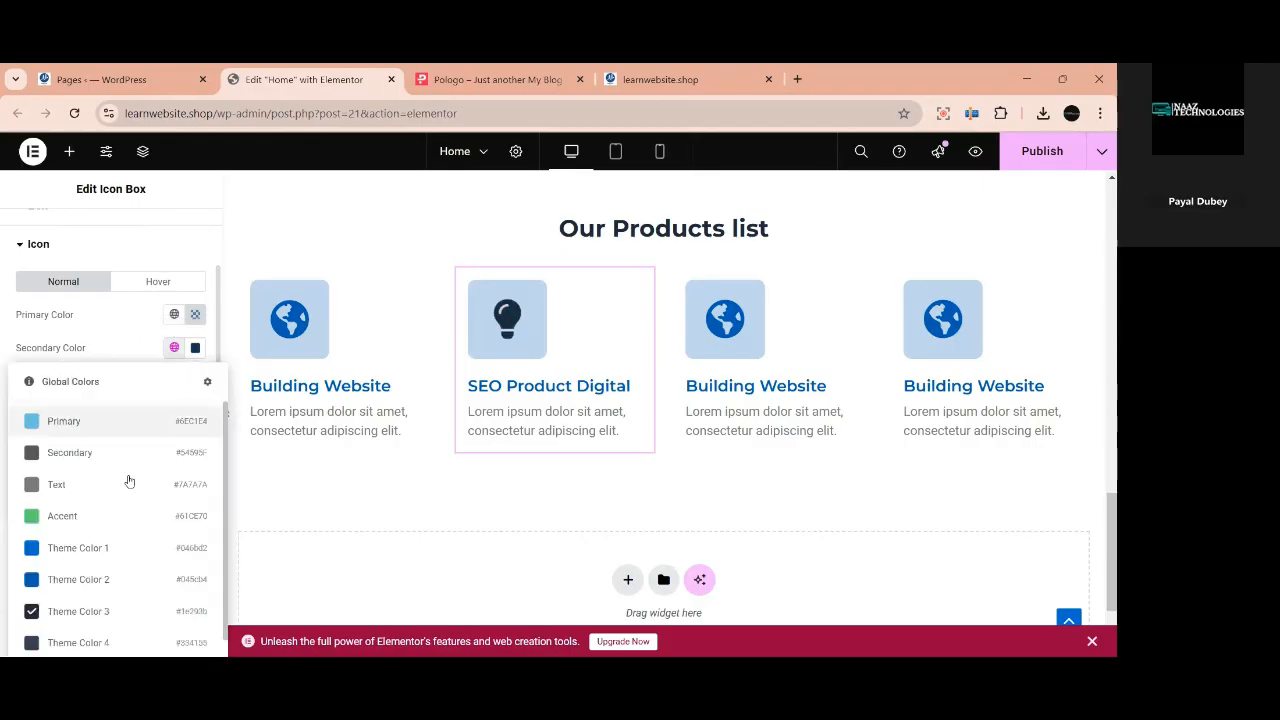
left_click(89, 582)
scroll(450, 550, "up", 1)
scroll(460, 547, "down", 1)
scroll(463, 546, "up", 1)
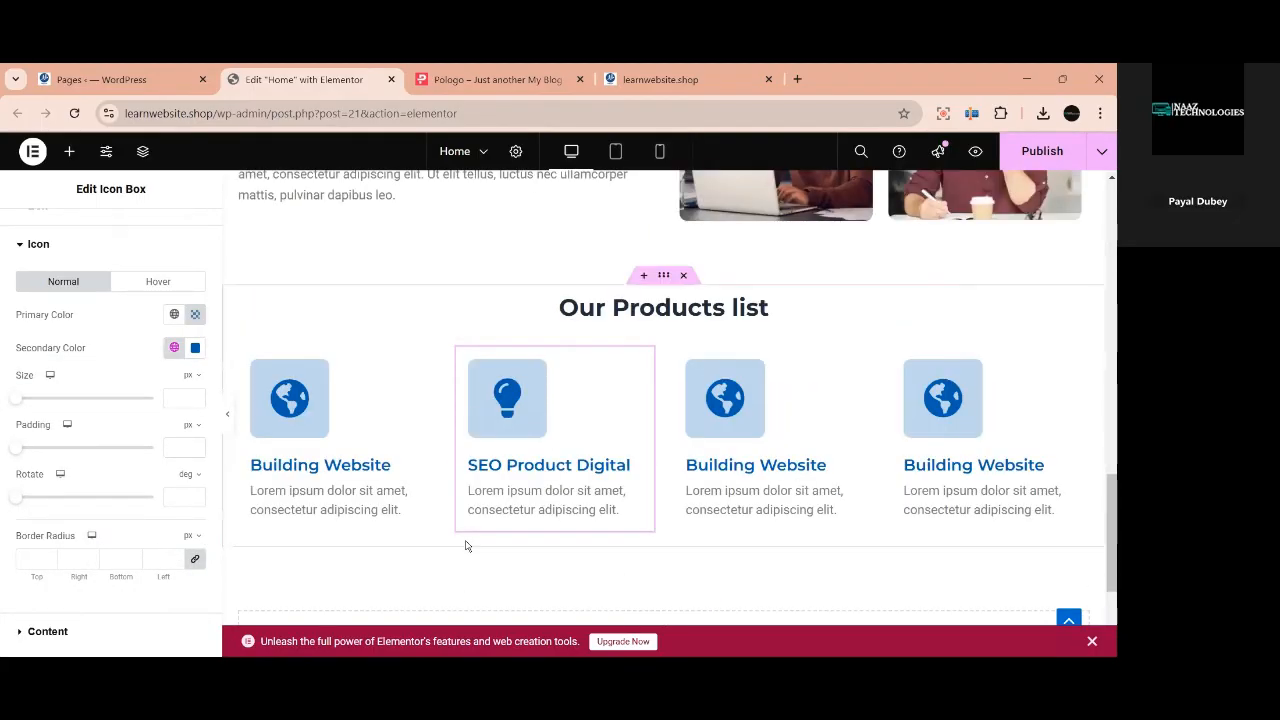
scroll(517, 532, "up", 1)
scroll(510, 531, "down", 1)
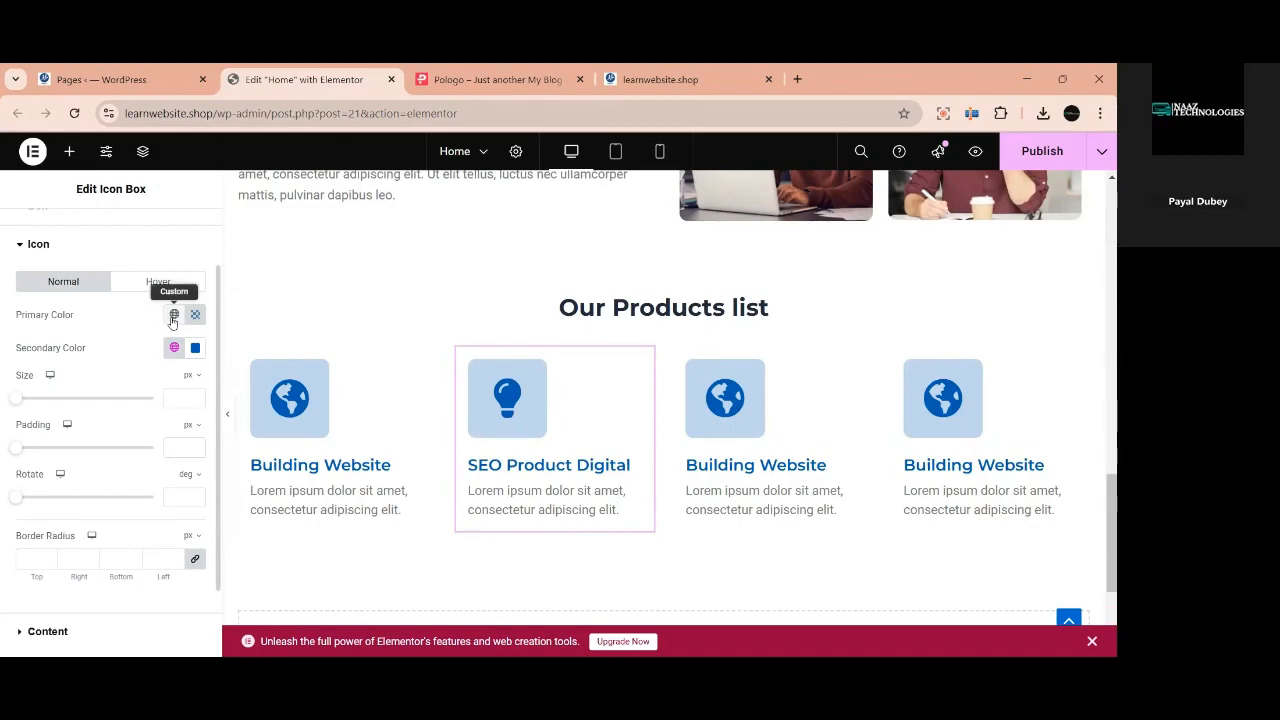
Set the SEO Product Digital icon's secondary color to the custom red #F91414.
left_click(174, 347)
scroll(113, 520, "down", 2)
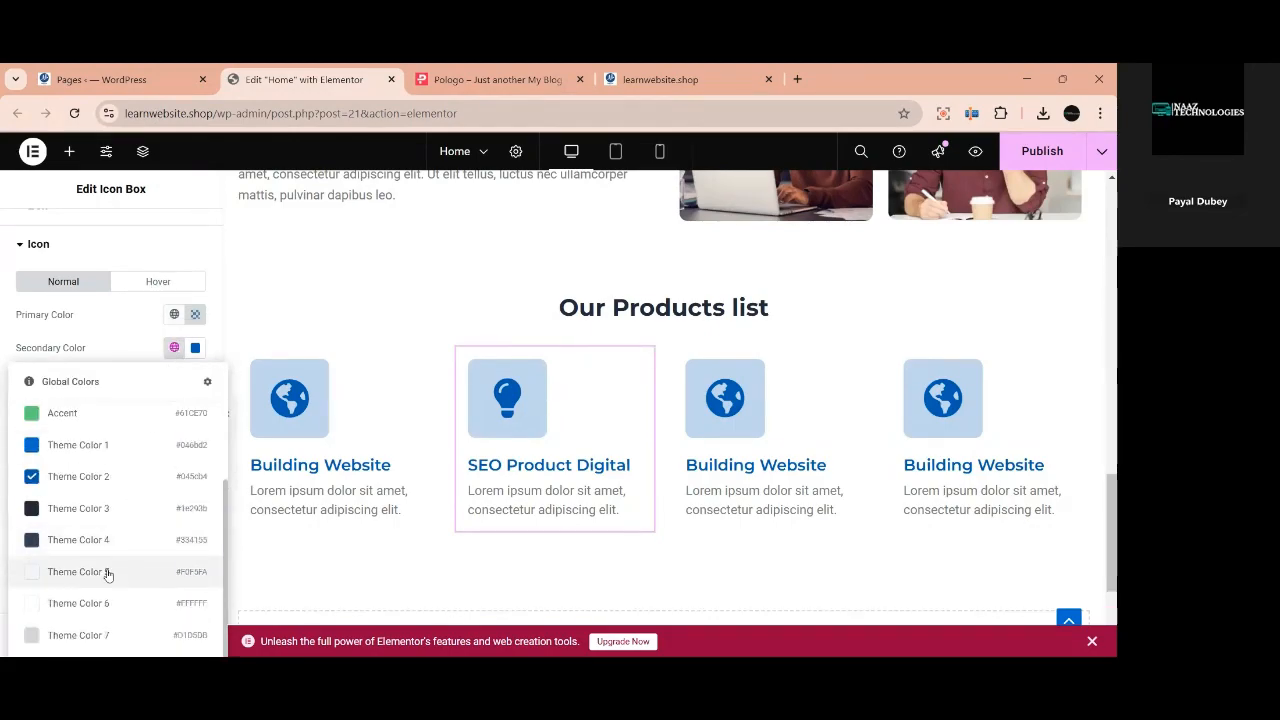
scroll(100, 494, "up", 2)
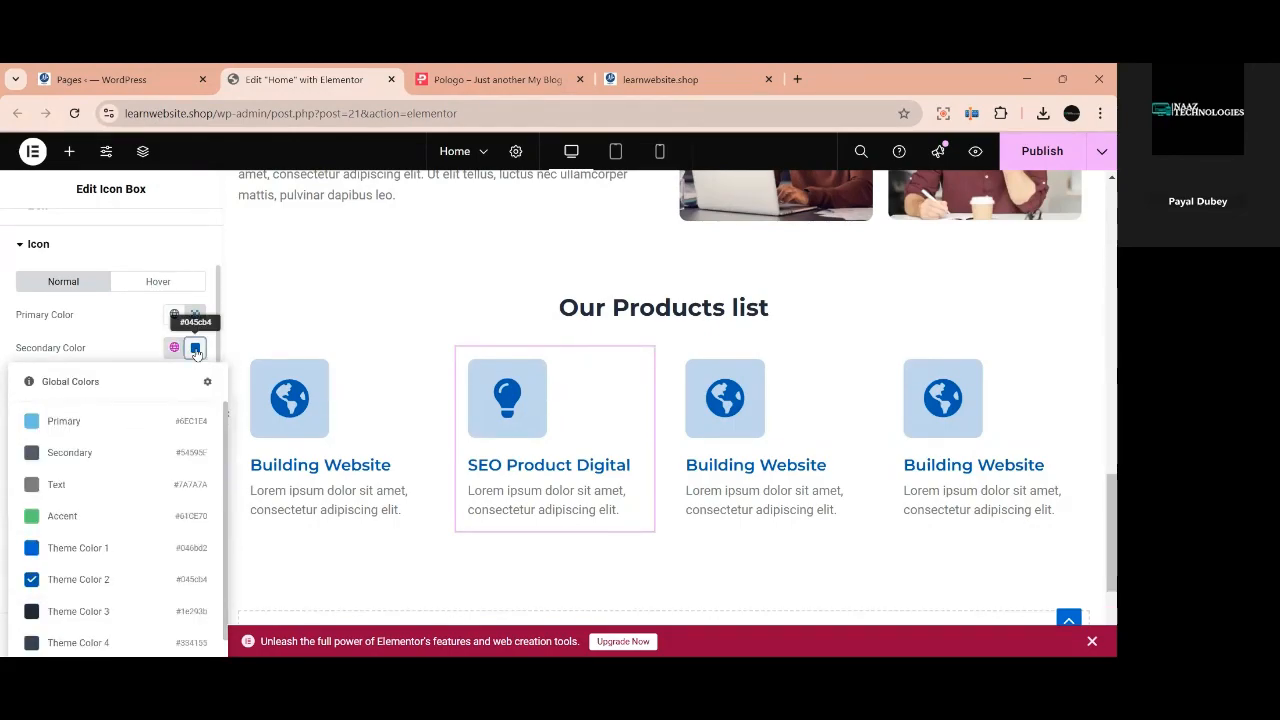
left_click(195, 348)
left_click_drag(106, 541, 101, 541)
left_click(283, 414)
left_click_drag(284, 412, 271, 414)
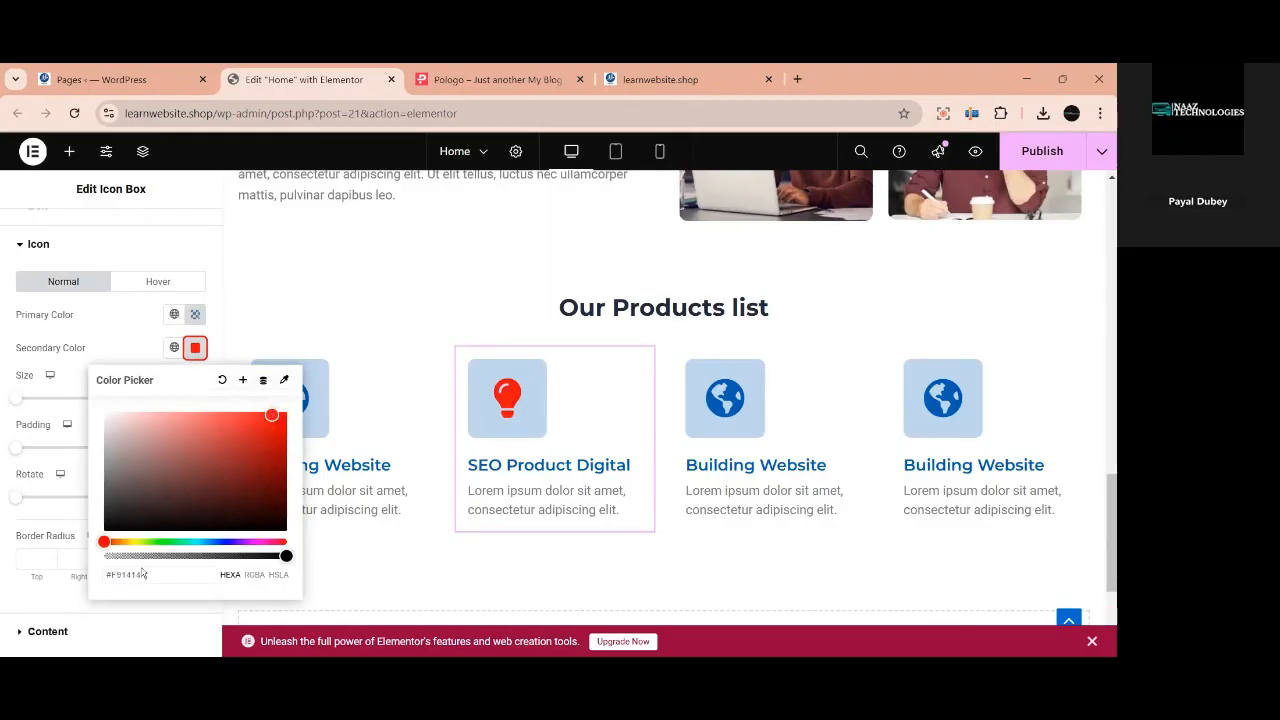
Reuse the icon's red as the SEO Product Digital box's primary color, at a low opacity of about #F914141C.
left_click_drag(140, 577, 93, 584)
key("ctrl+c")
left_click(138, 332)
left_click(195, 315)
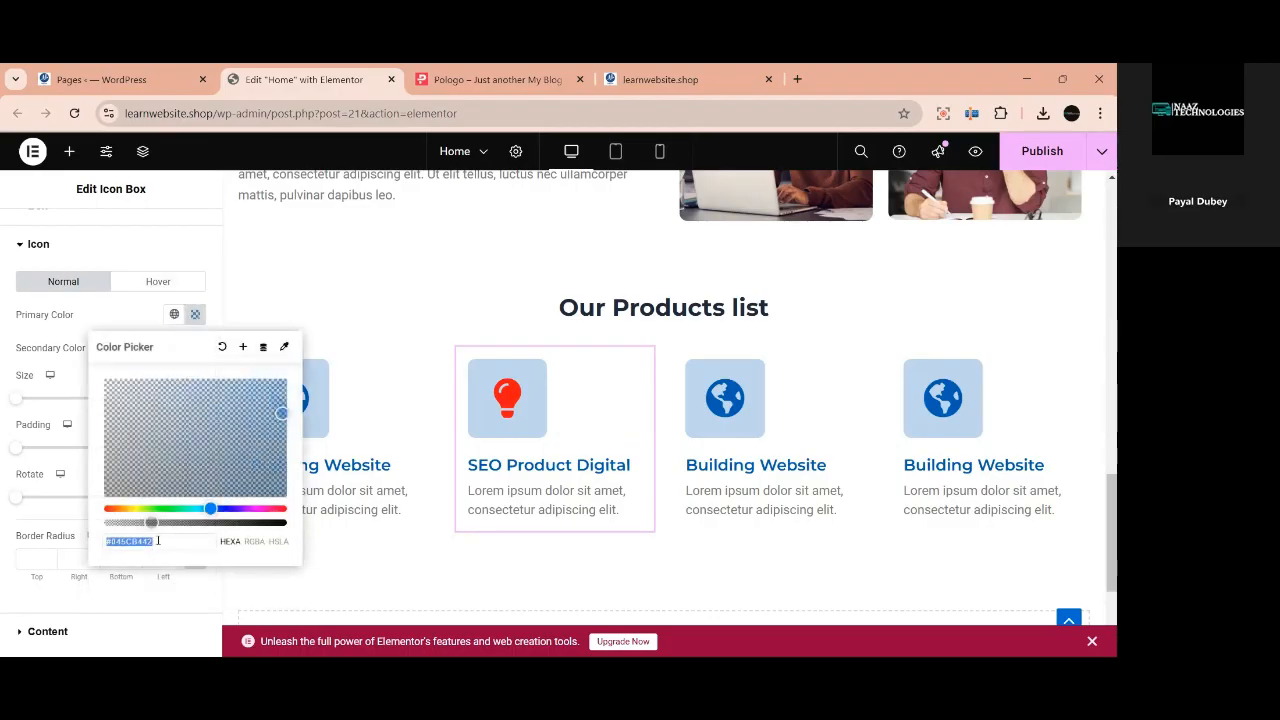
key("ctrl+v")
left_click_drag(142, 522, 120, 525)
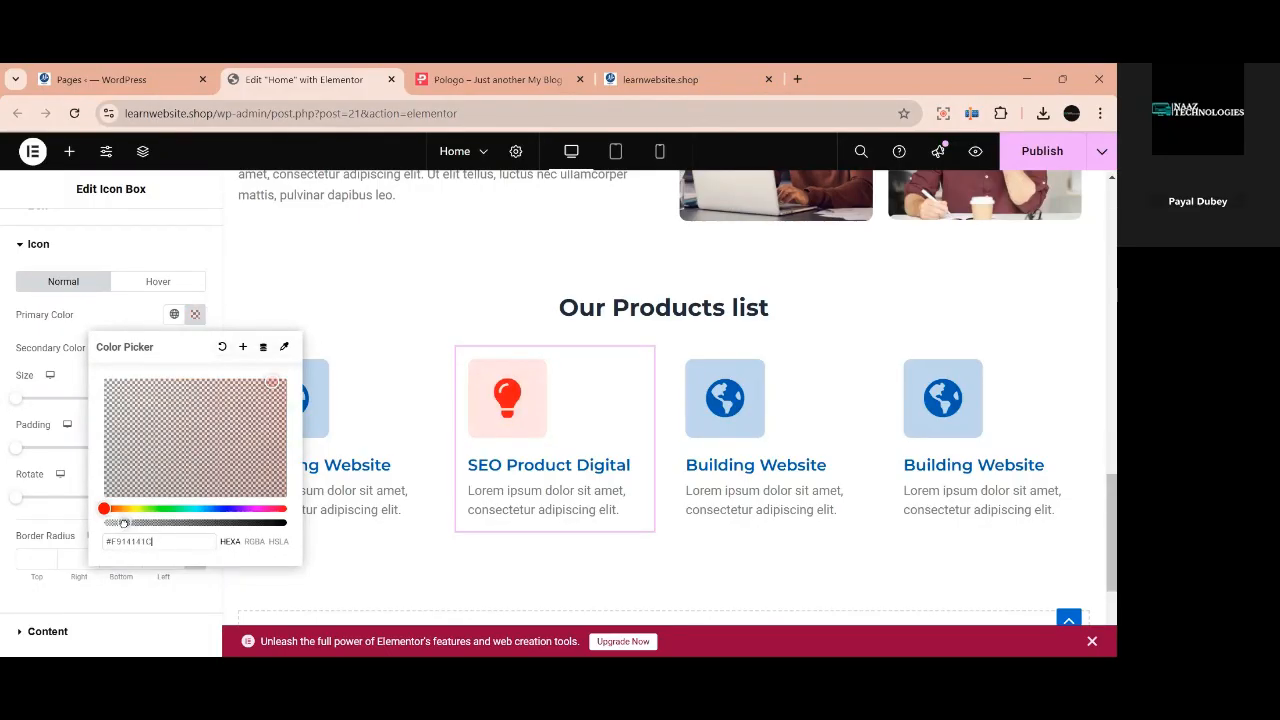
left_click(114, 323)
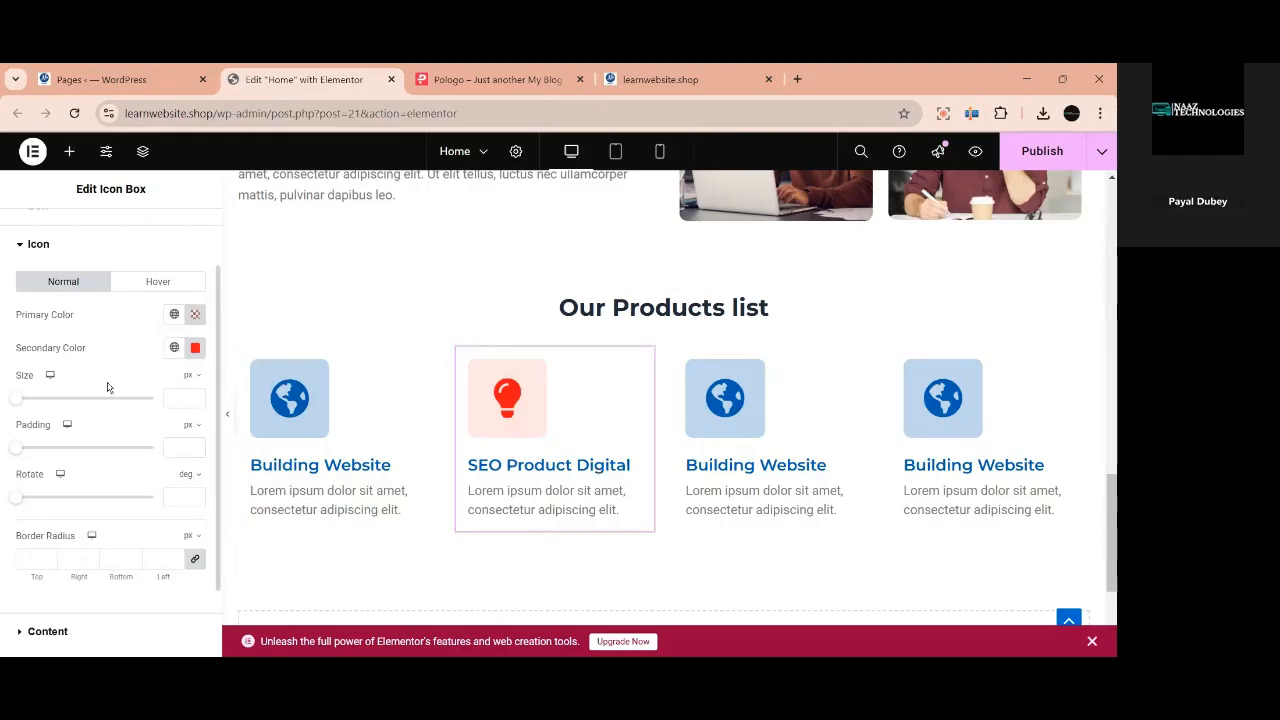
Set the SEO Product Digital box's title color to the same red, #F91414.
left_click(45, 632)
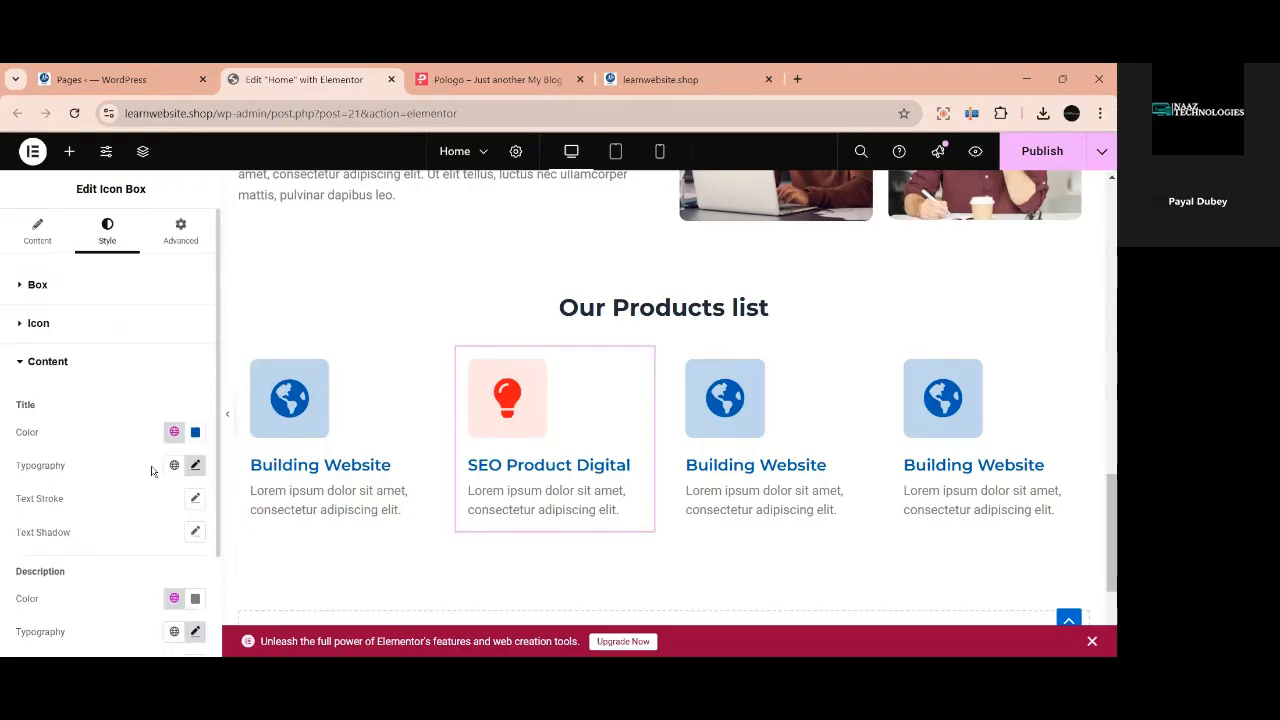
scroll(160, 480, "down", 2)
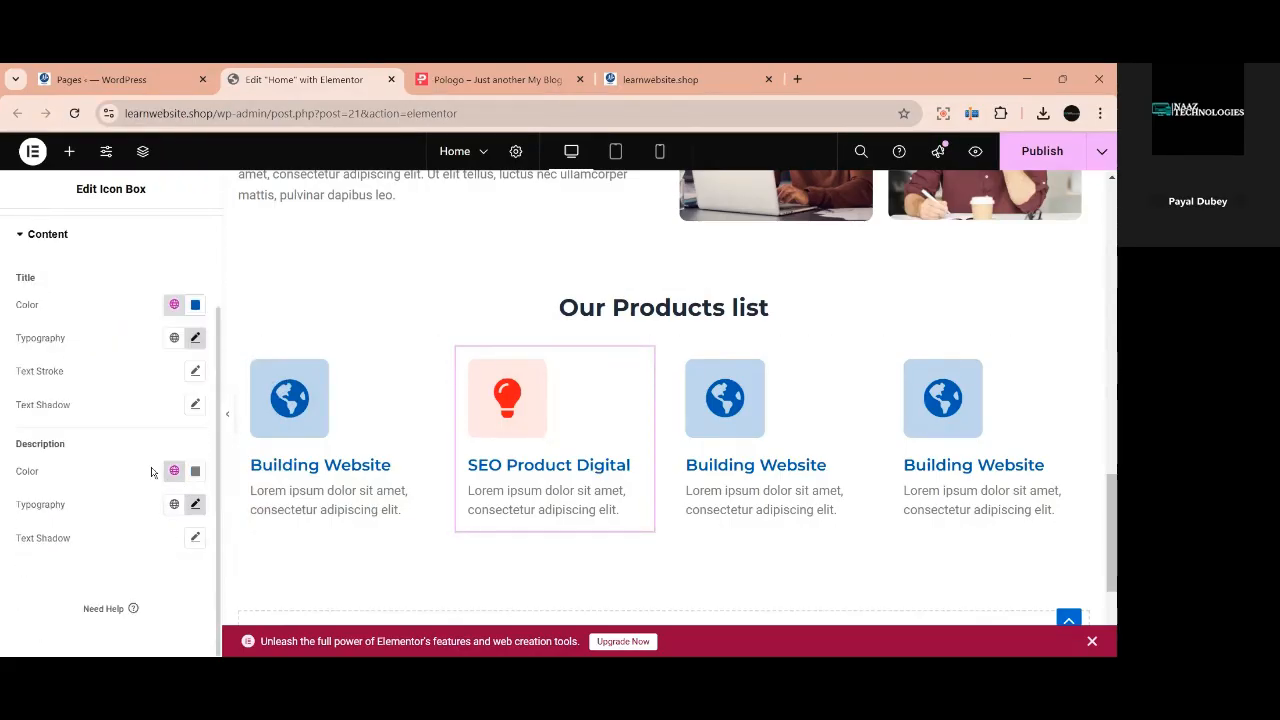
left_click(168, 308)
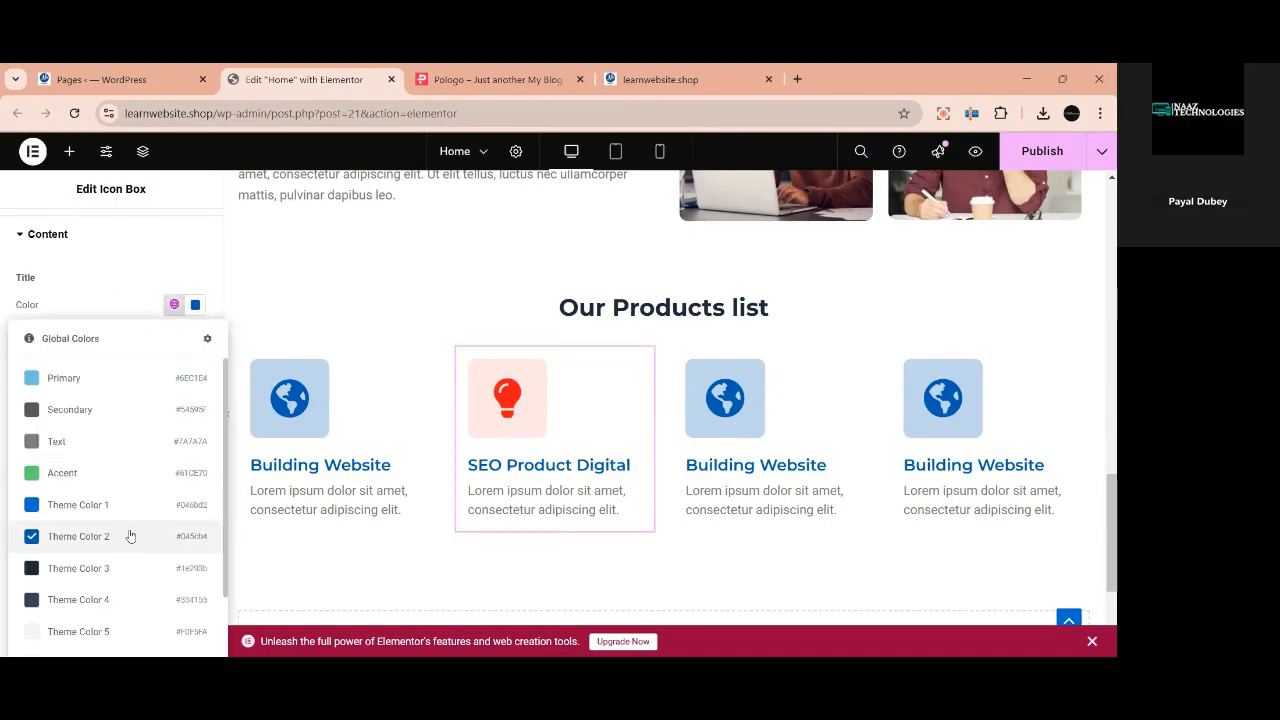
left_click(195, 304)
left_click_drag(146, 532, 98, 547)
key("ctrl+v")
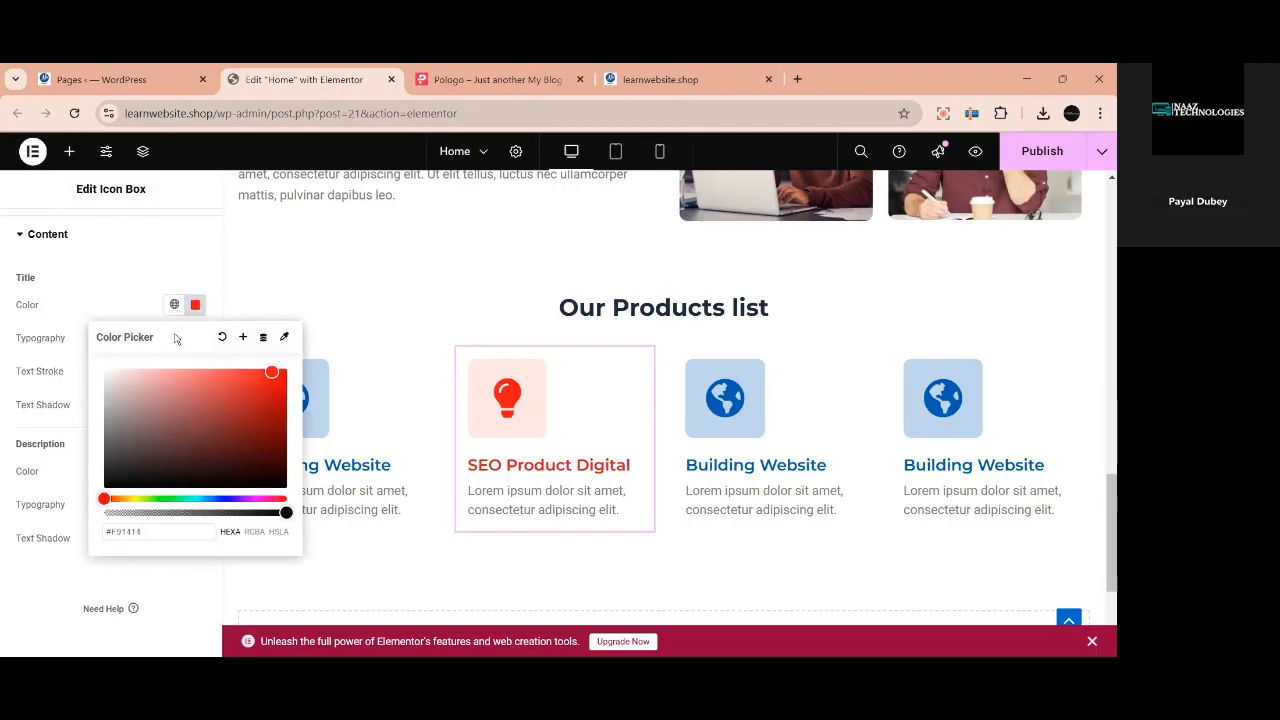
left_click(143, 298)
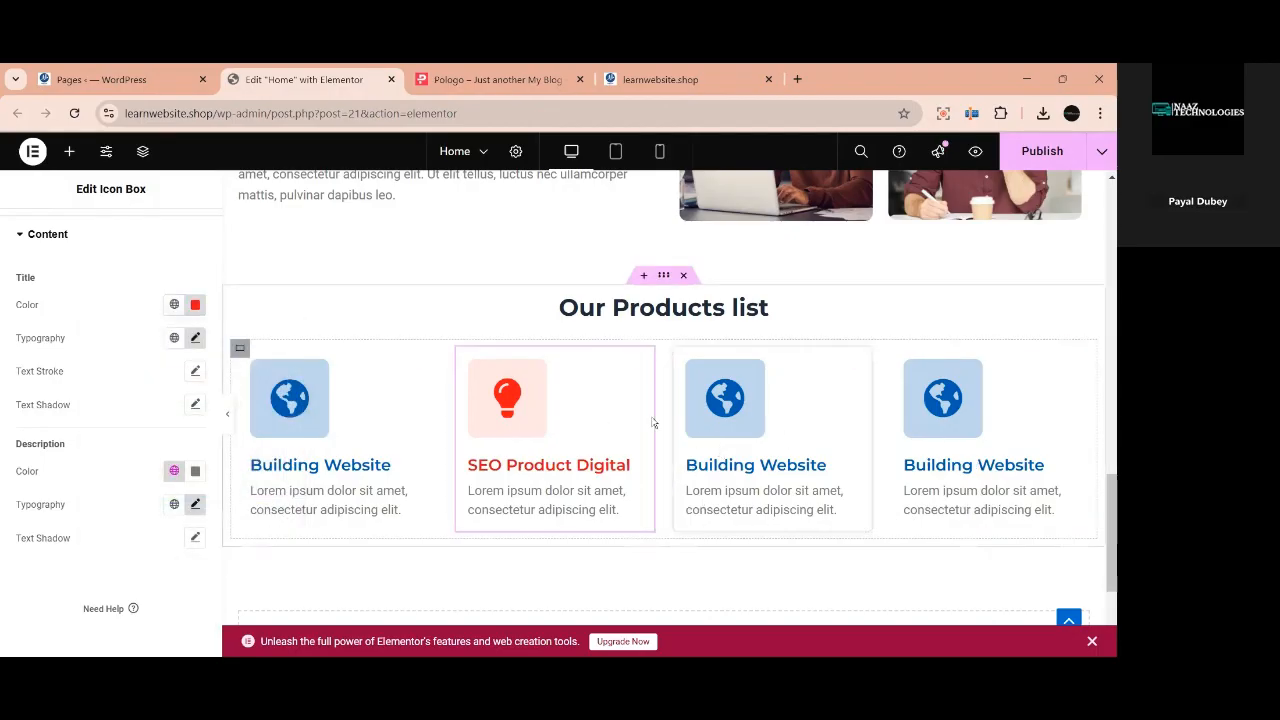
Replace the fourth Building Website icon box with a duplicate of the red SEO Product Digital box.
right_click(913, 445)
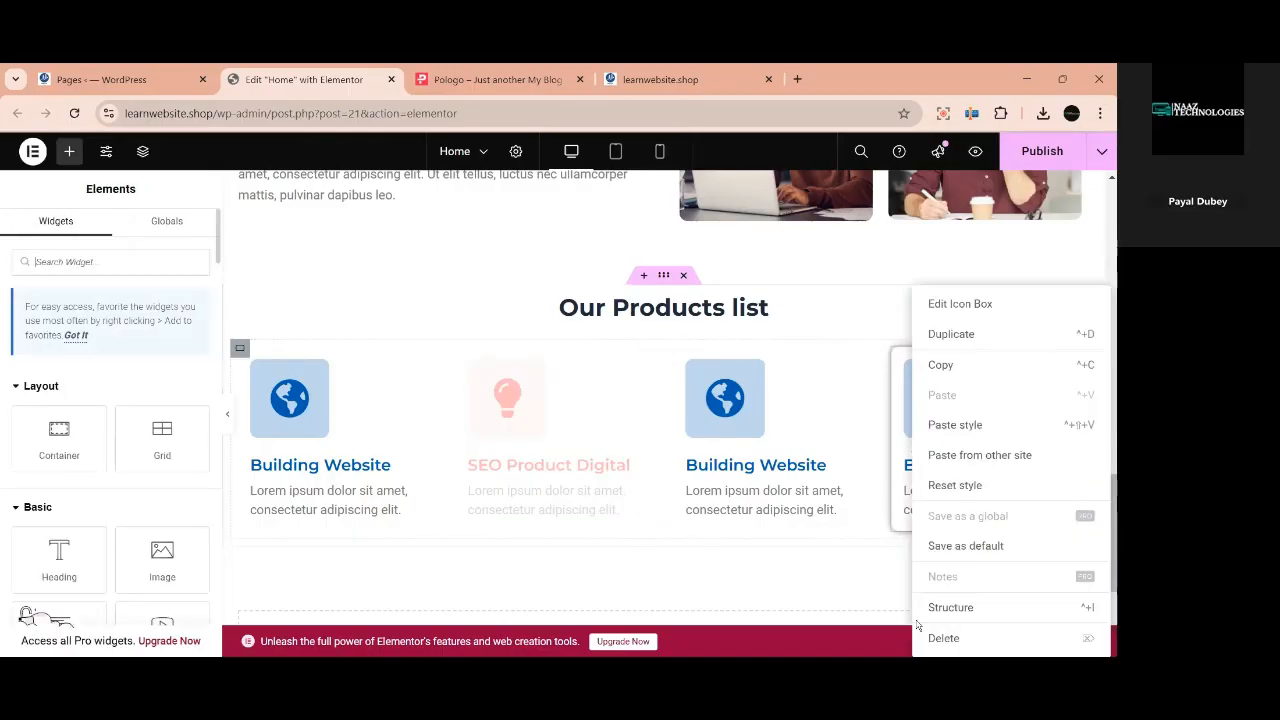
left_click(924, 640)
right_click(530, 395)
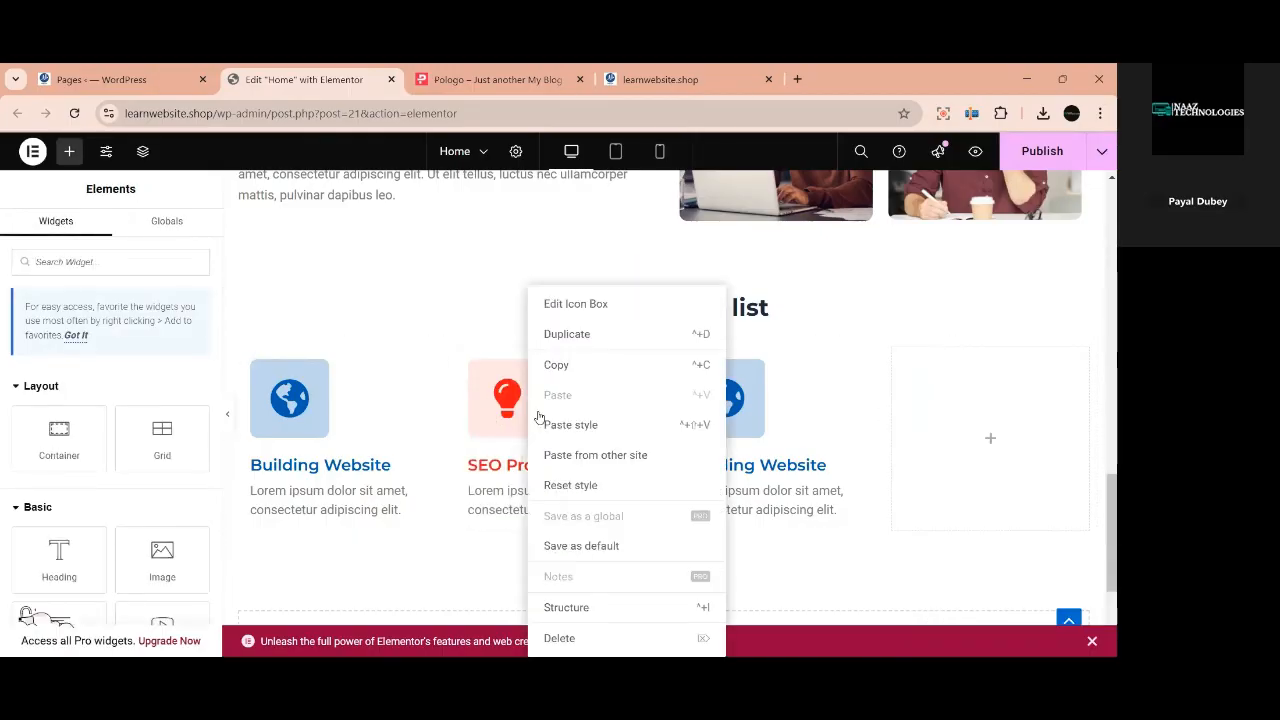
left_click(577, 336)
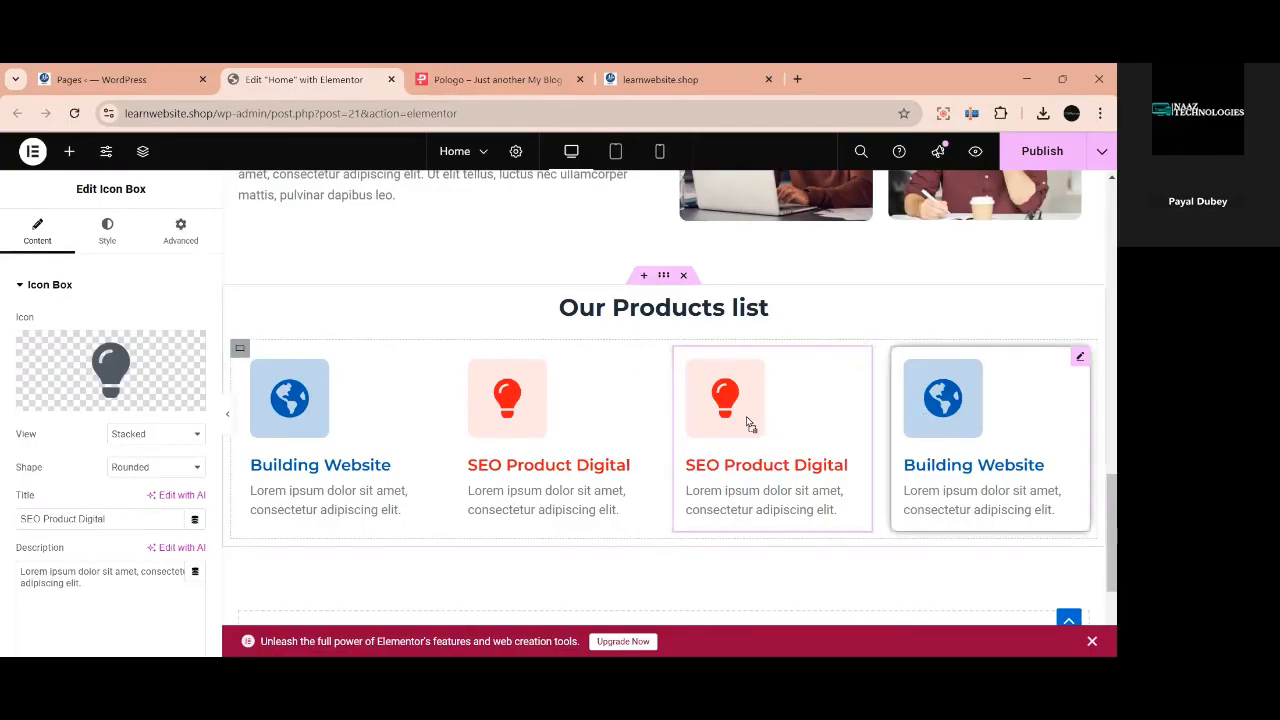
left_click_drag(747, 418, 743, 430)
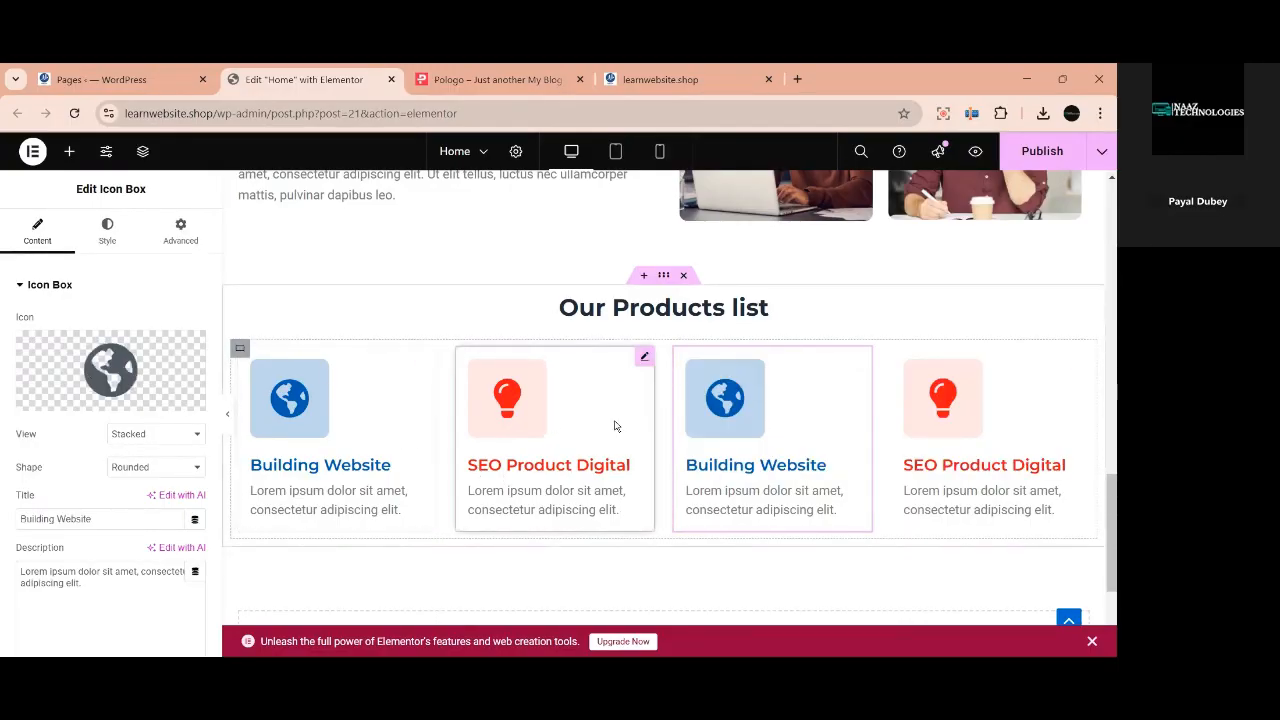
scroll(777, 562, "up", 2)
scroll(778, 562, "down", 2)
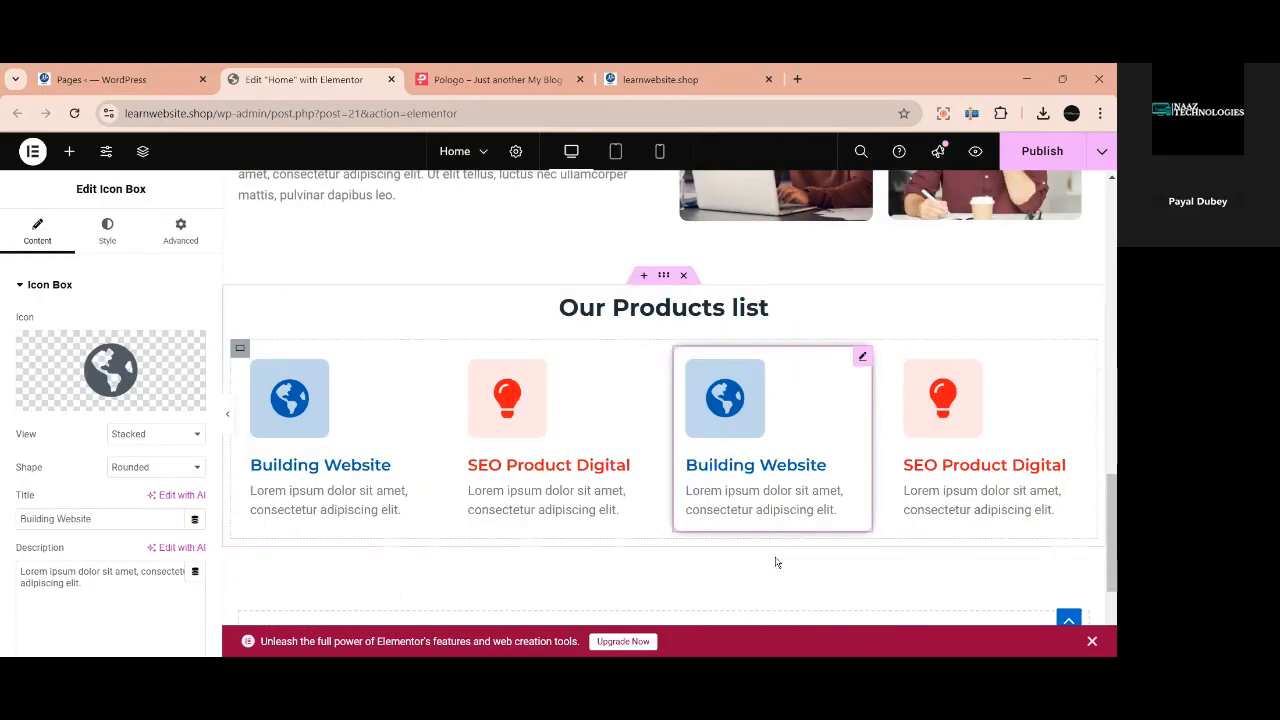
scroll(775, 562, "up", 5)
scroll(775, 562, "up", 4)
scroll(775, 562, "down", 8)
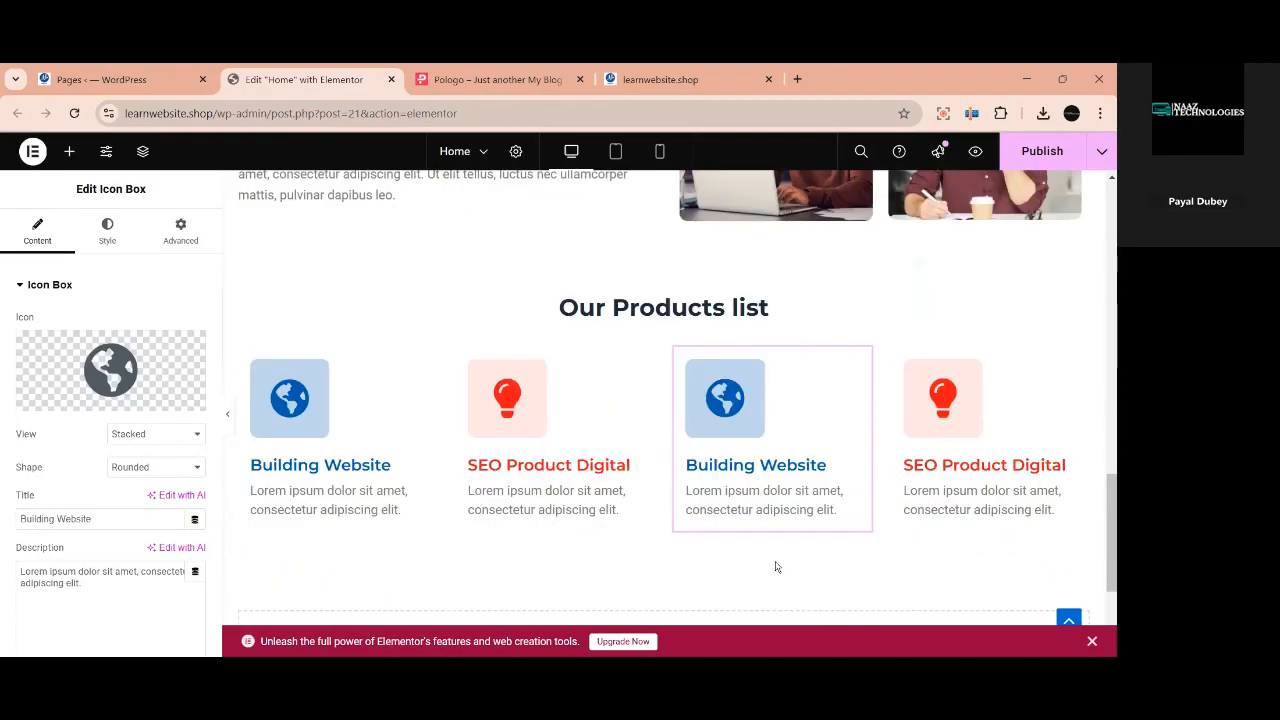
scroll(775, 567, "down", 2)
scroll(775, 567, "up", 1)
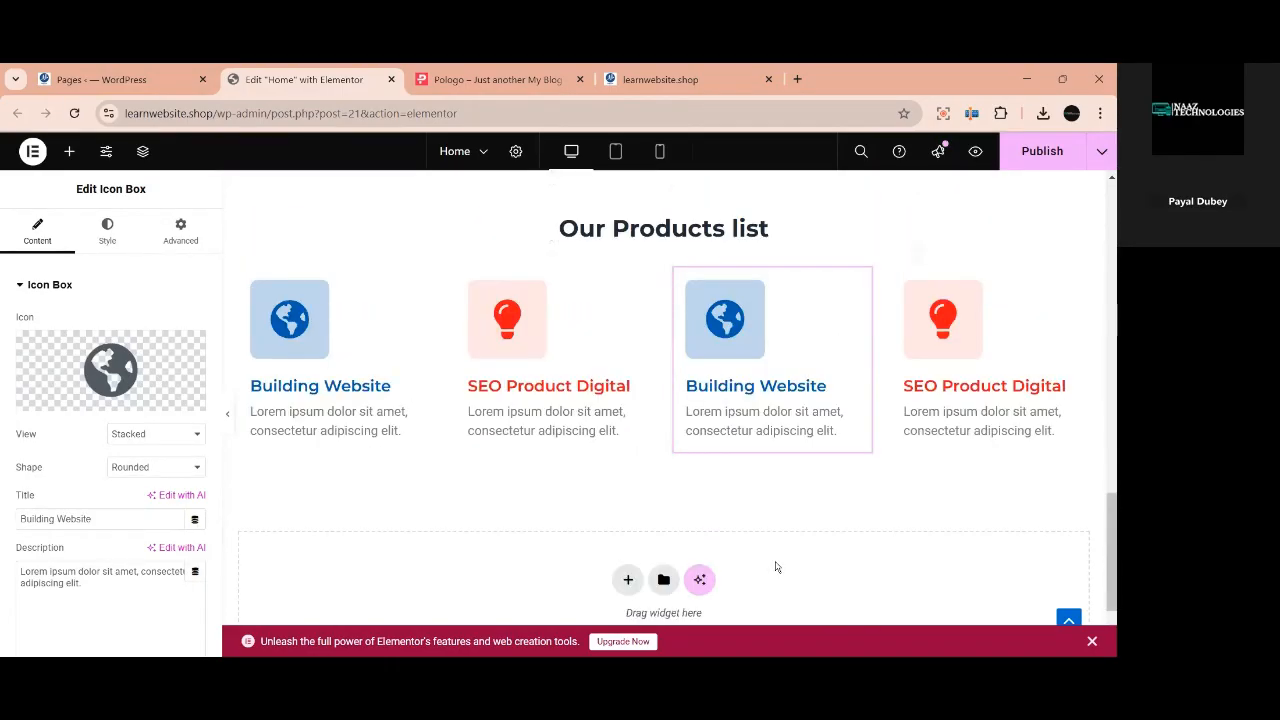
Retitle the third icon box Content Management, matching the third card on the Pologo site.
left_click(70, 518)
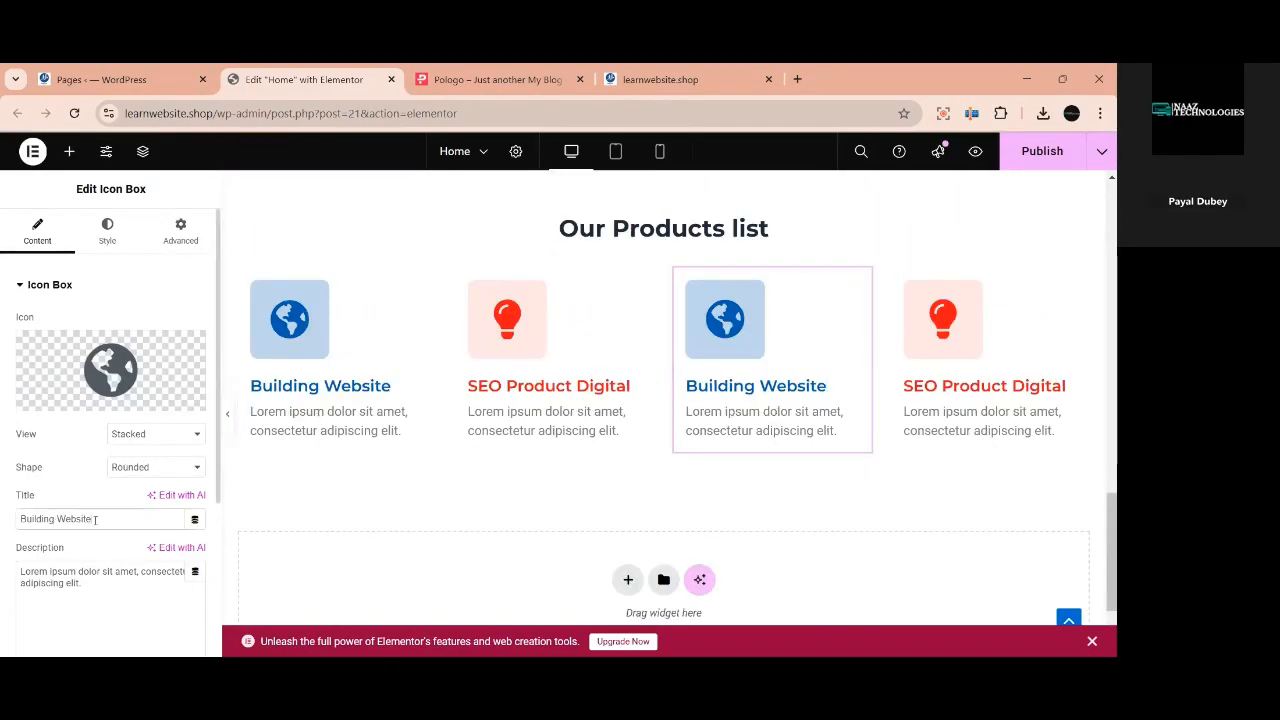
left_click(487, 79)
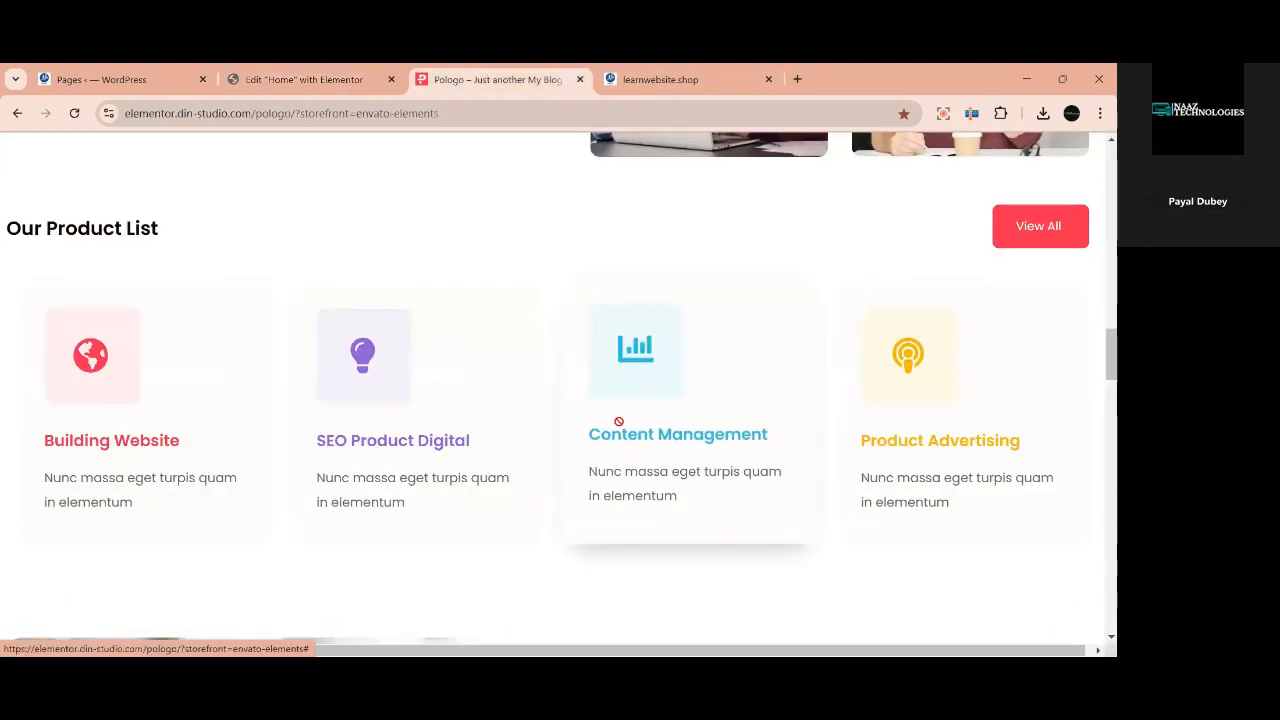
left_click(310, 82)
key("ctrl+a")
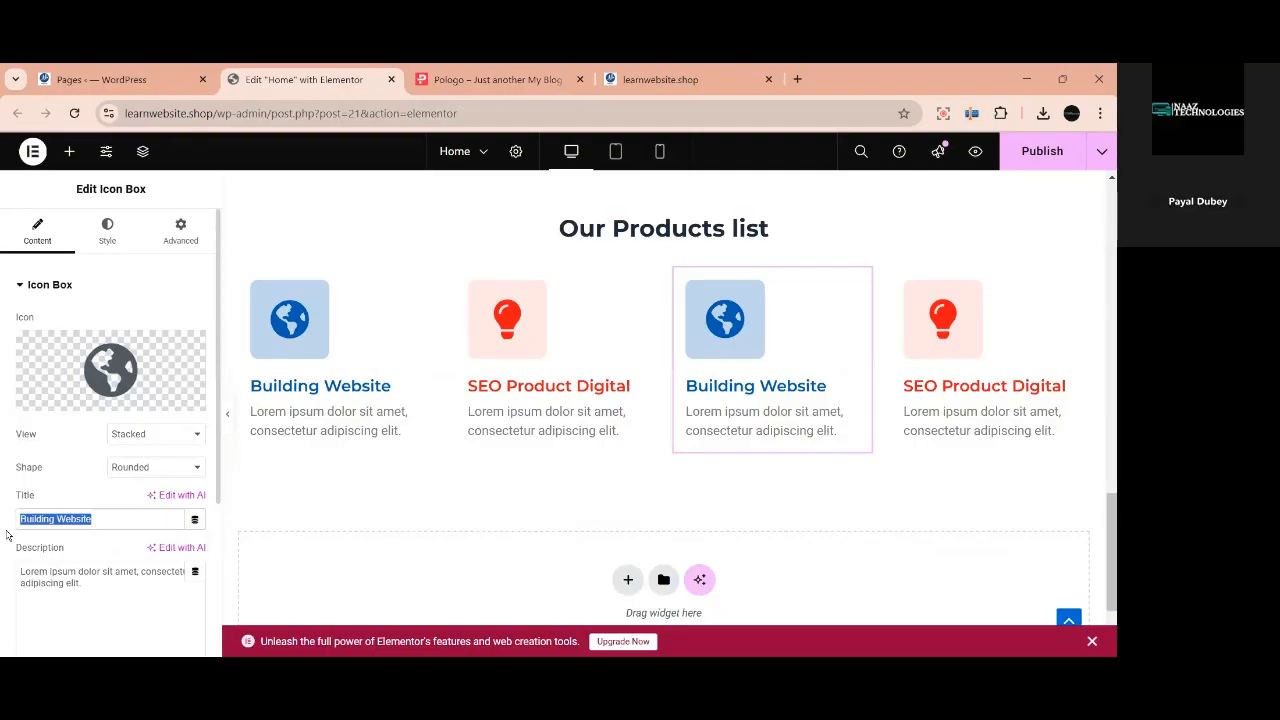
type("C")
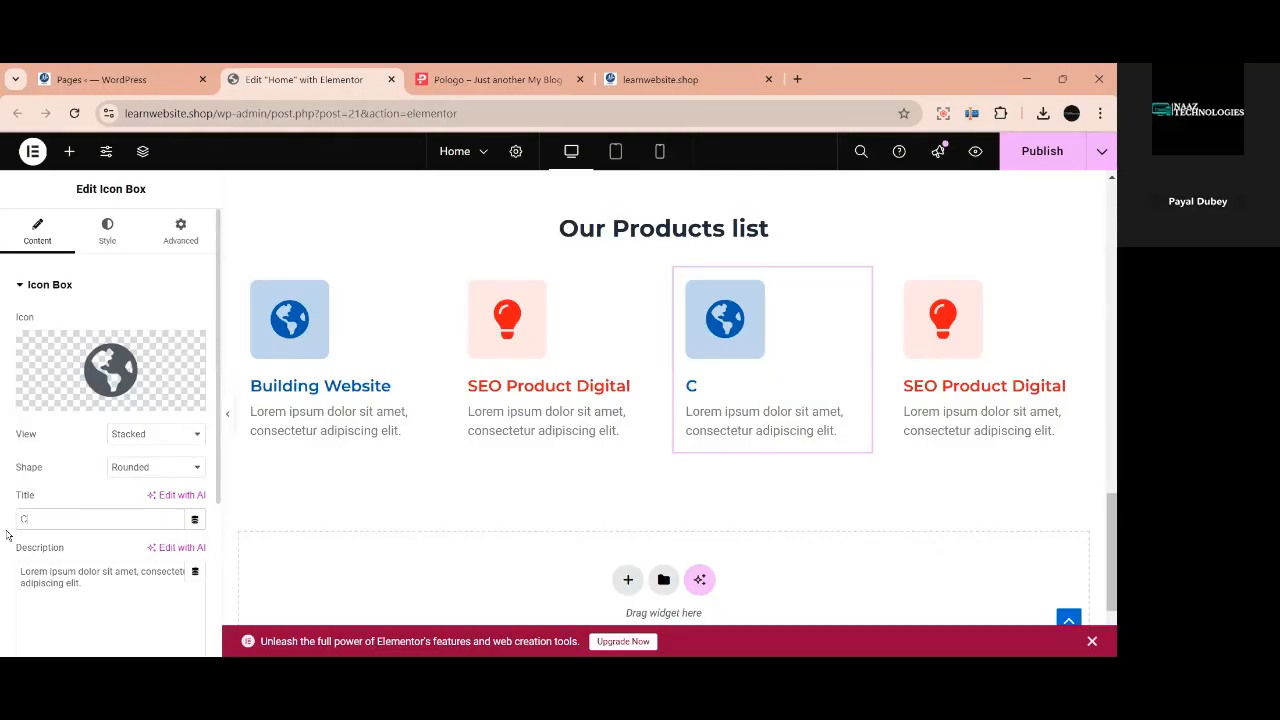
type("on6te")
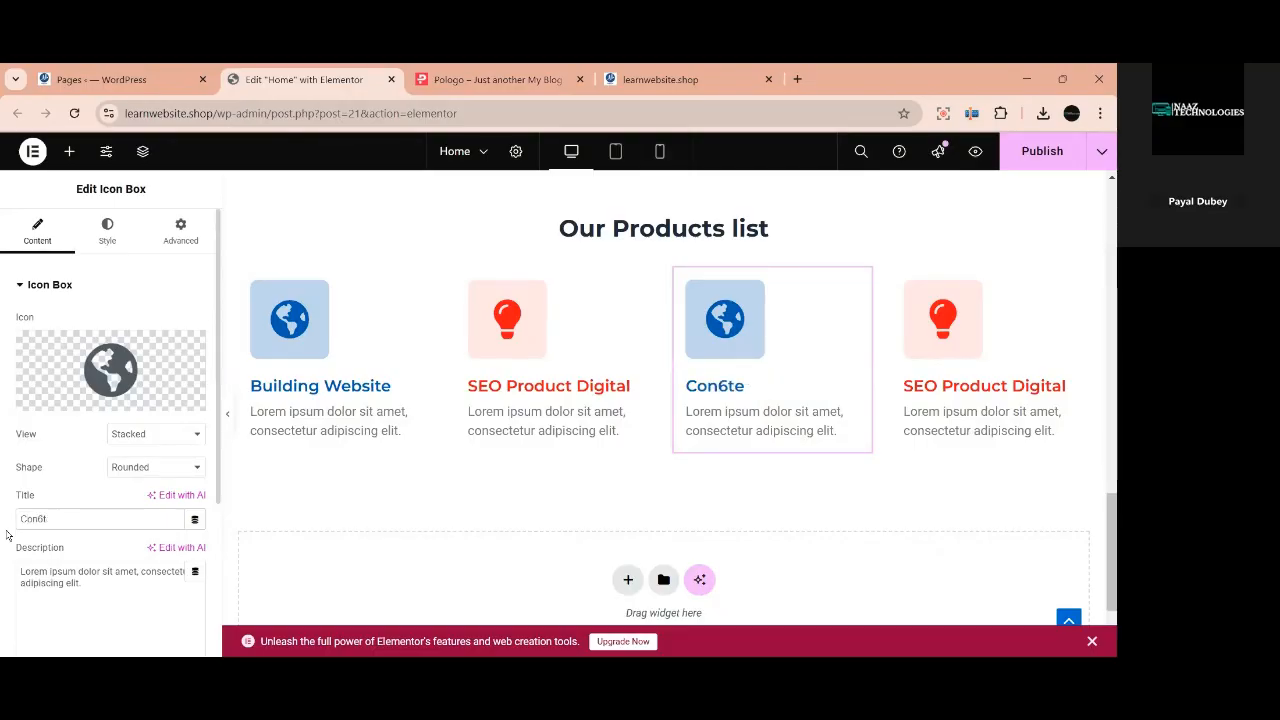
key("BackSpace")
type("tent Management")
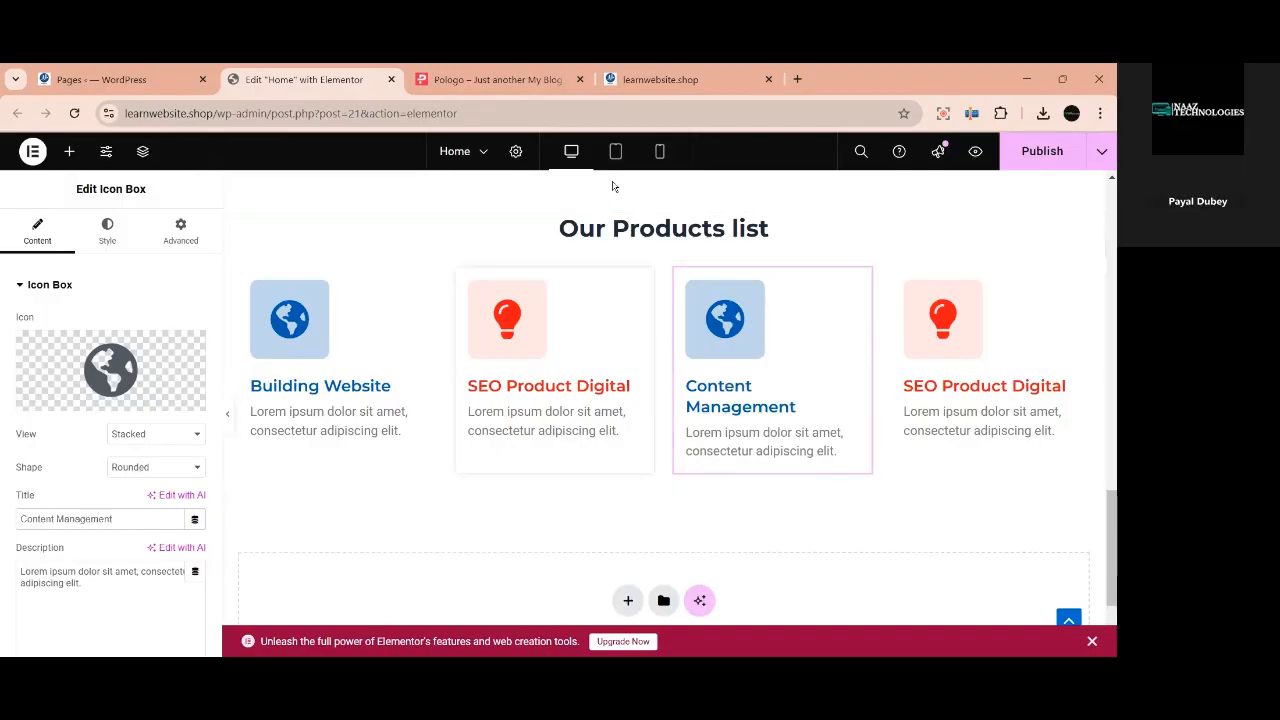
Select the fourth icon box and compare it with the product cards on the Pologo site.
left_click(497, 80)
left_click(312, 84)
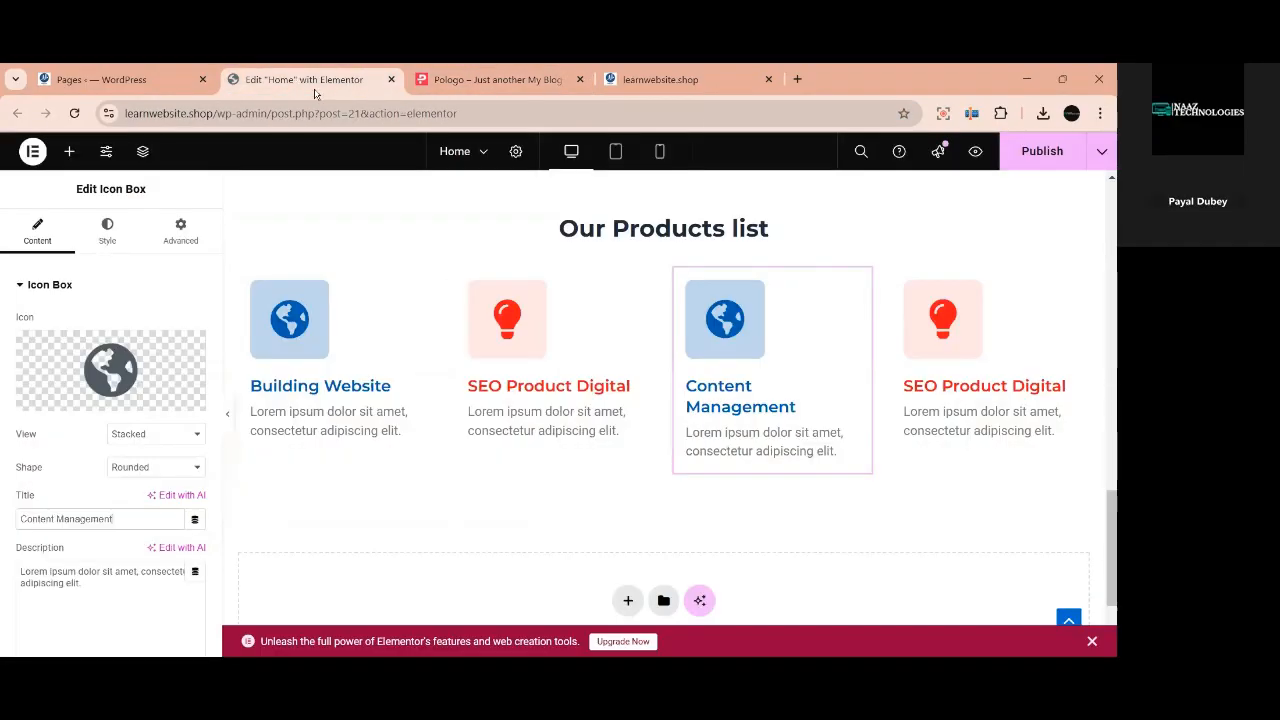
left_click(920, 354)
left_click(537, 78)
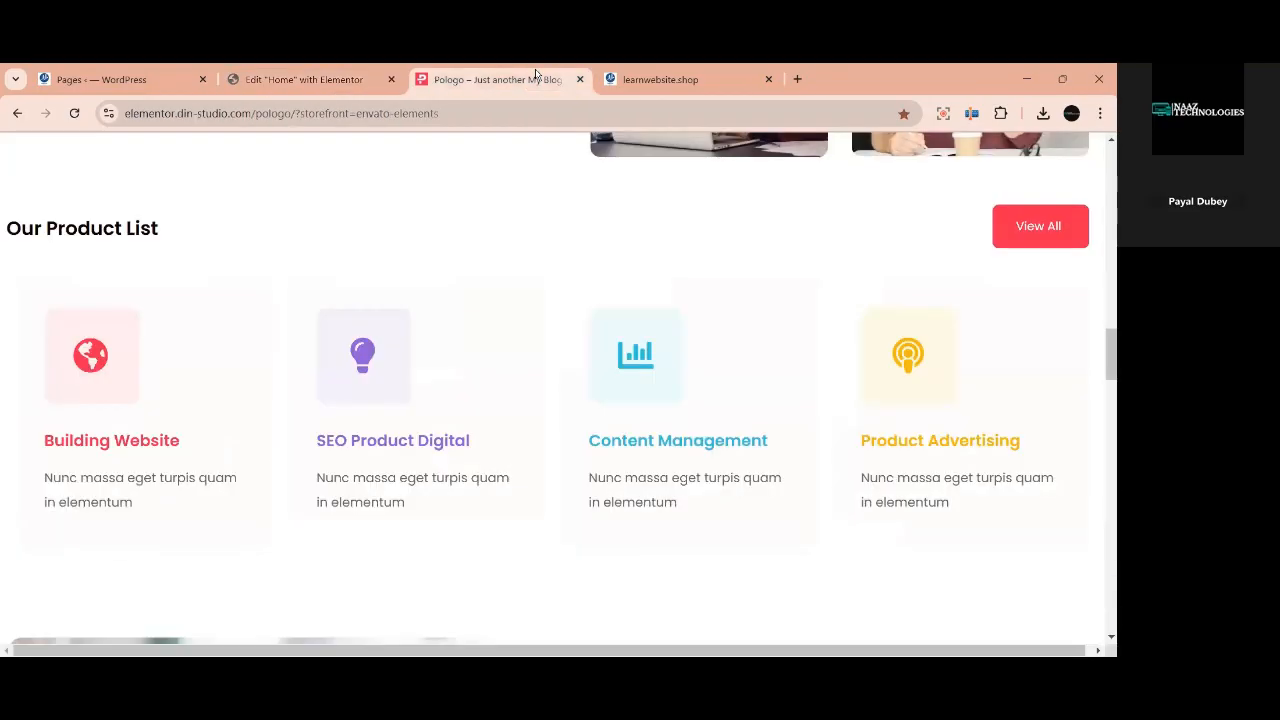
left_click(345, 79)
left_click(463, 78)
left_click(305, 79)
Open the icon library for the fourth icon box and browse it for a bar chart icon.
left_click(140, 381)
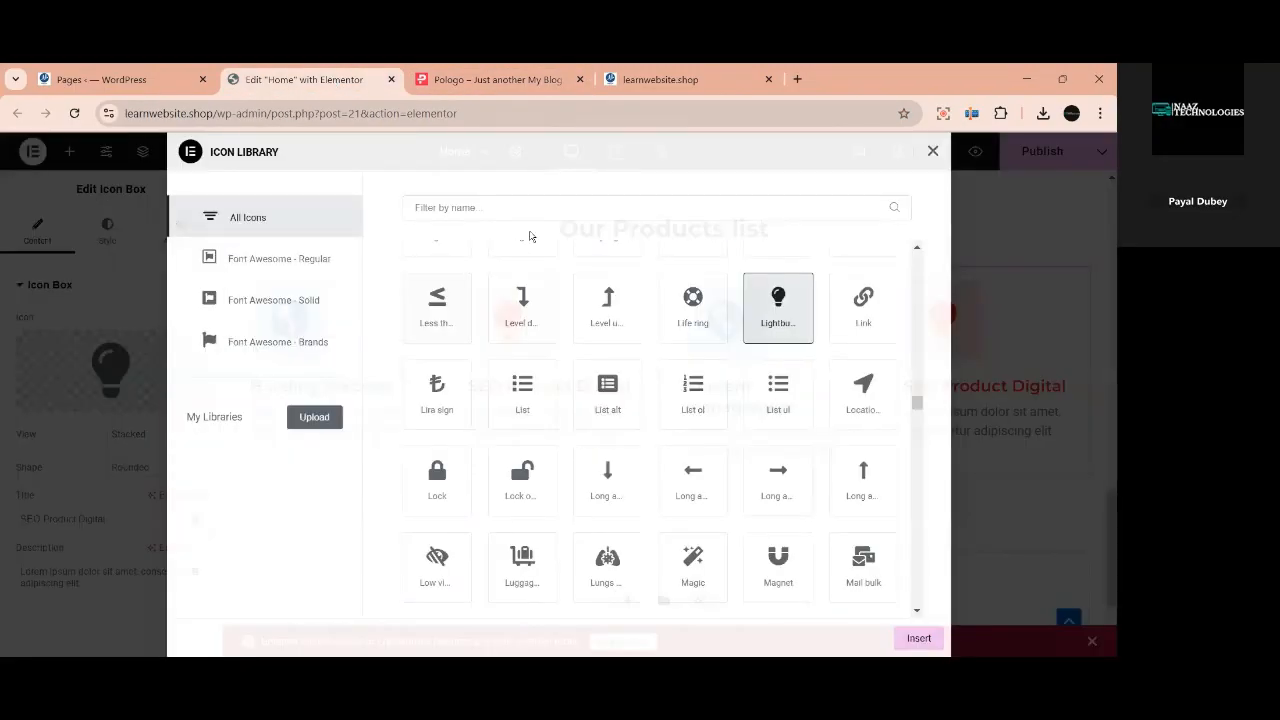
scroll(691, 463, "up", 3)
scroll(691, 463, "up", 2)
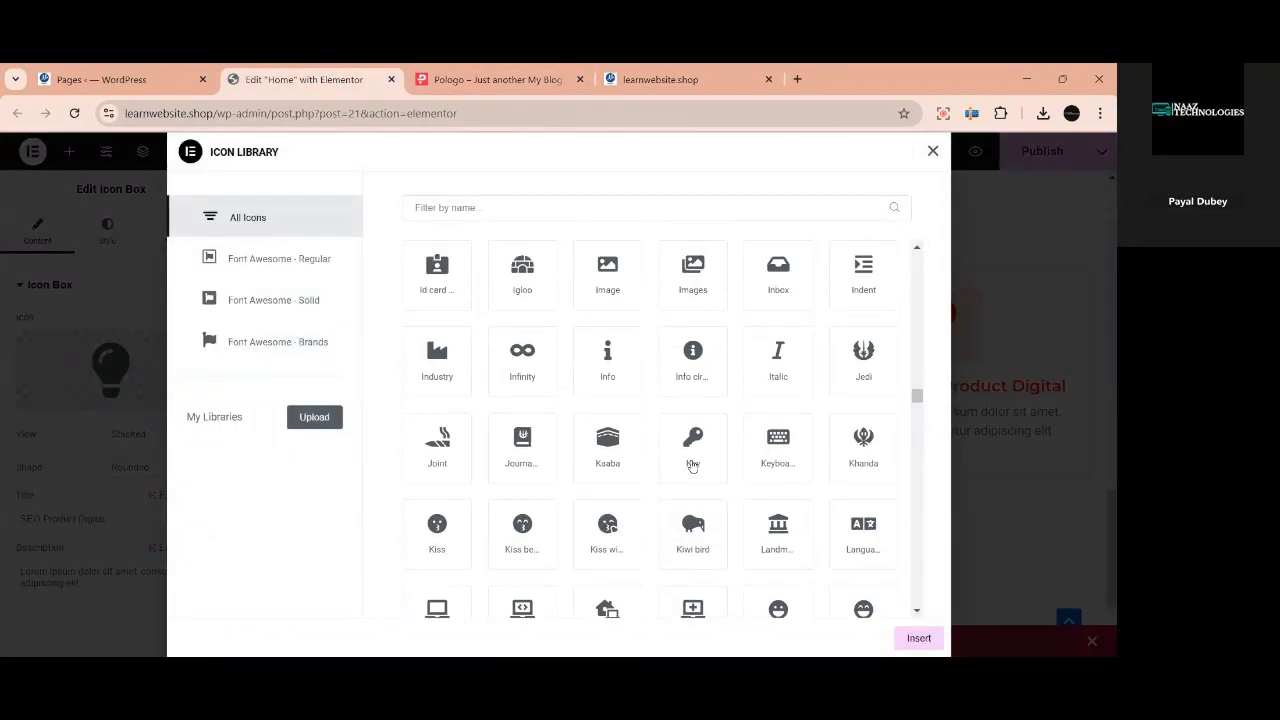
scroll(691, 463, "up", 8)
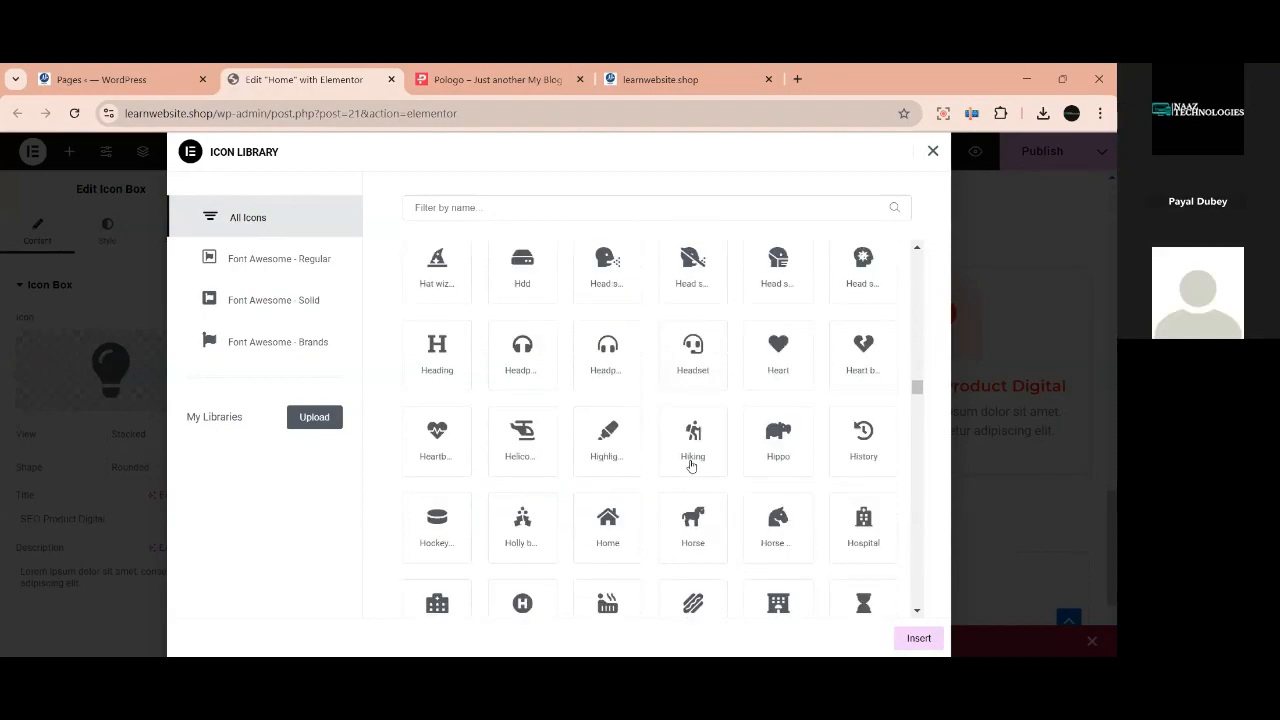
scroll(691, 463, "up", 10)
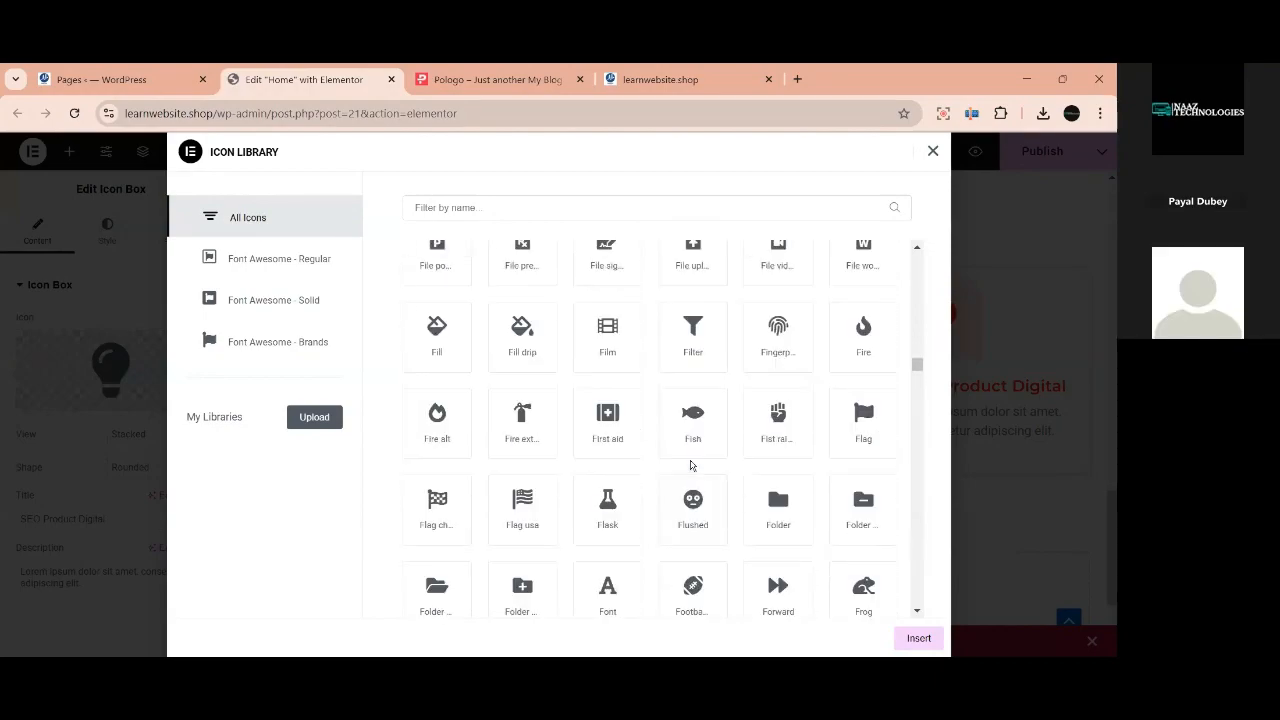
scroll(691, 467, "up", 10)
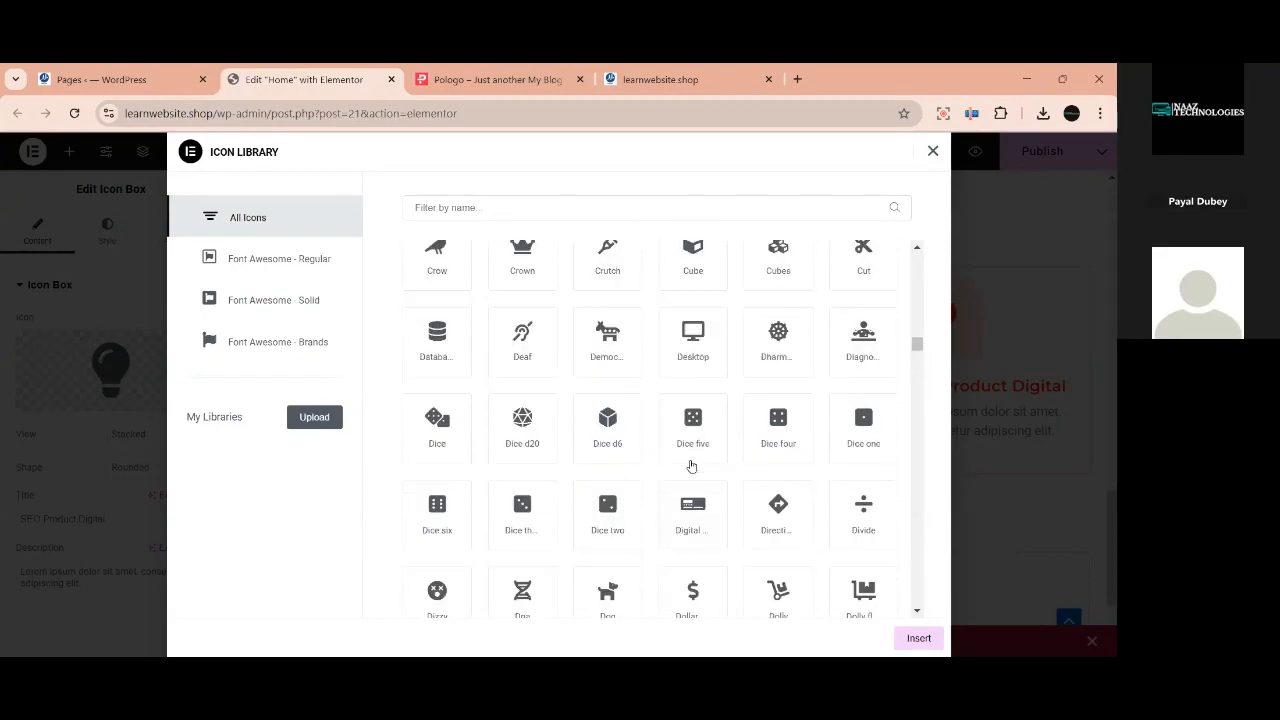
scroll(691, 467, "up", 10)
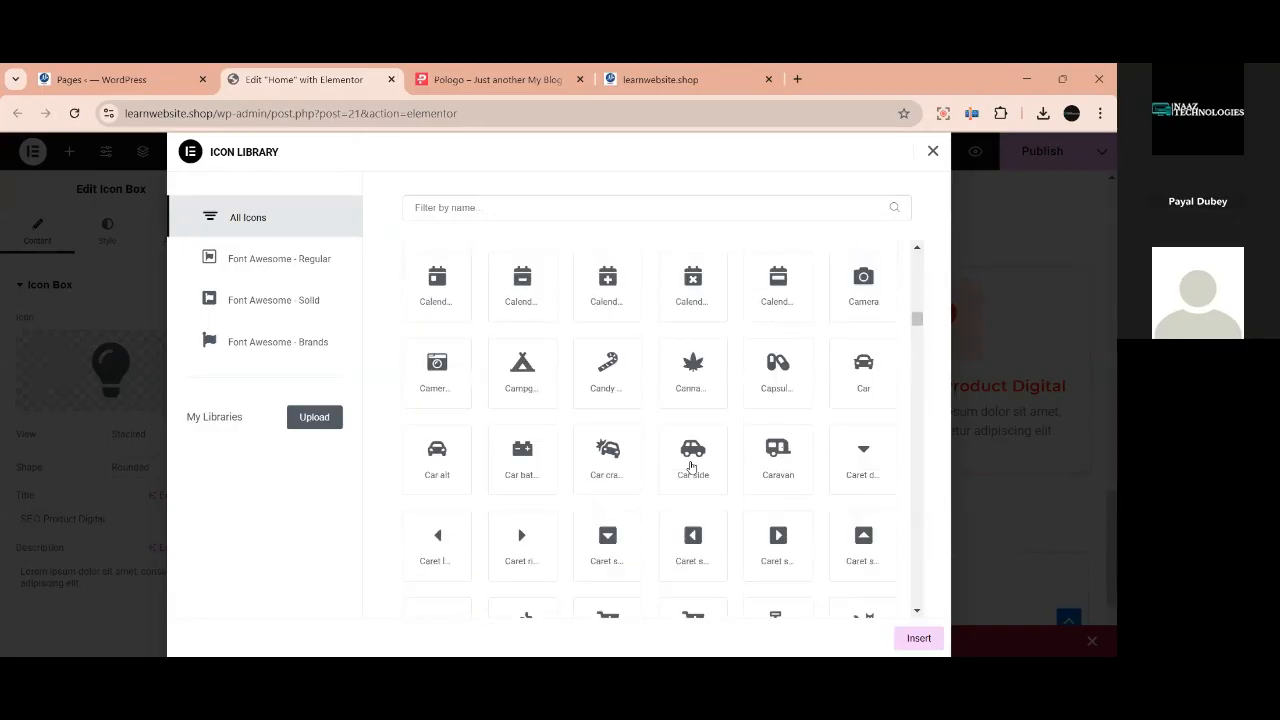
scroll(691, 467, "up", 5)
scroll(691, 467, "down", 5)
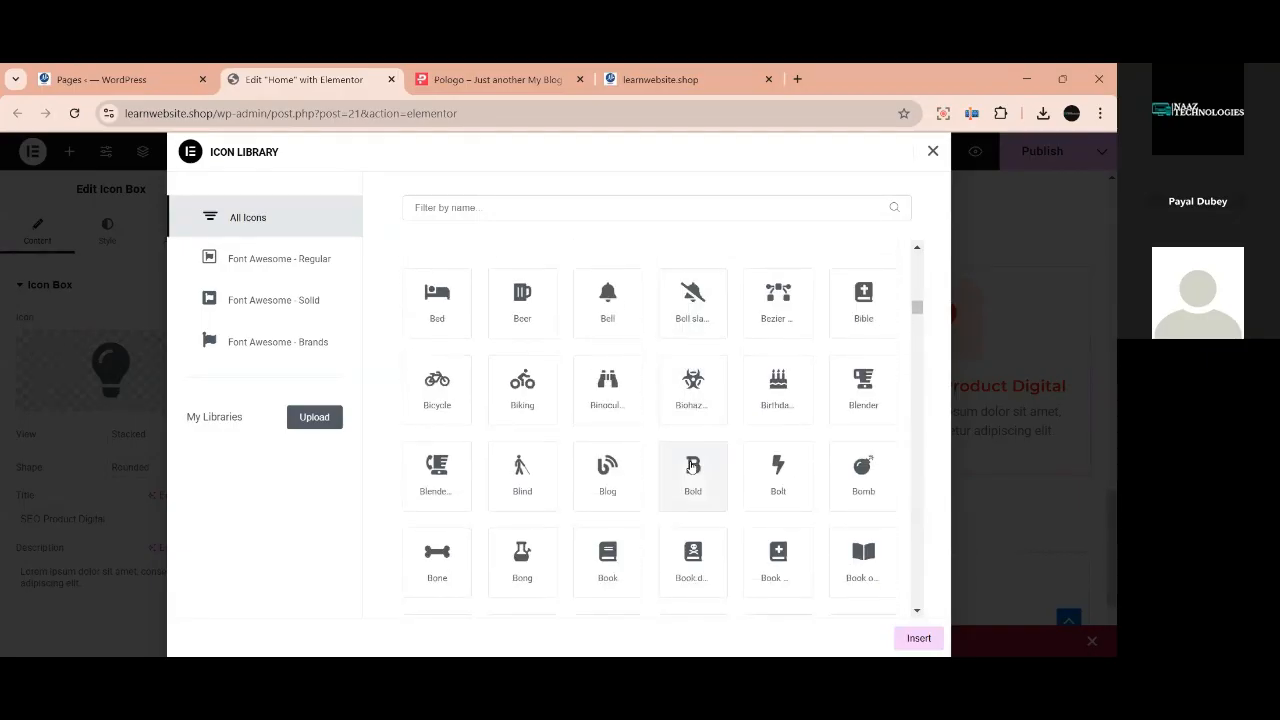
scroll(691, 467, "down", 2)
left_click(466, 214)
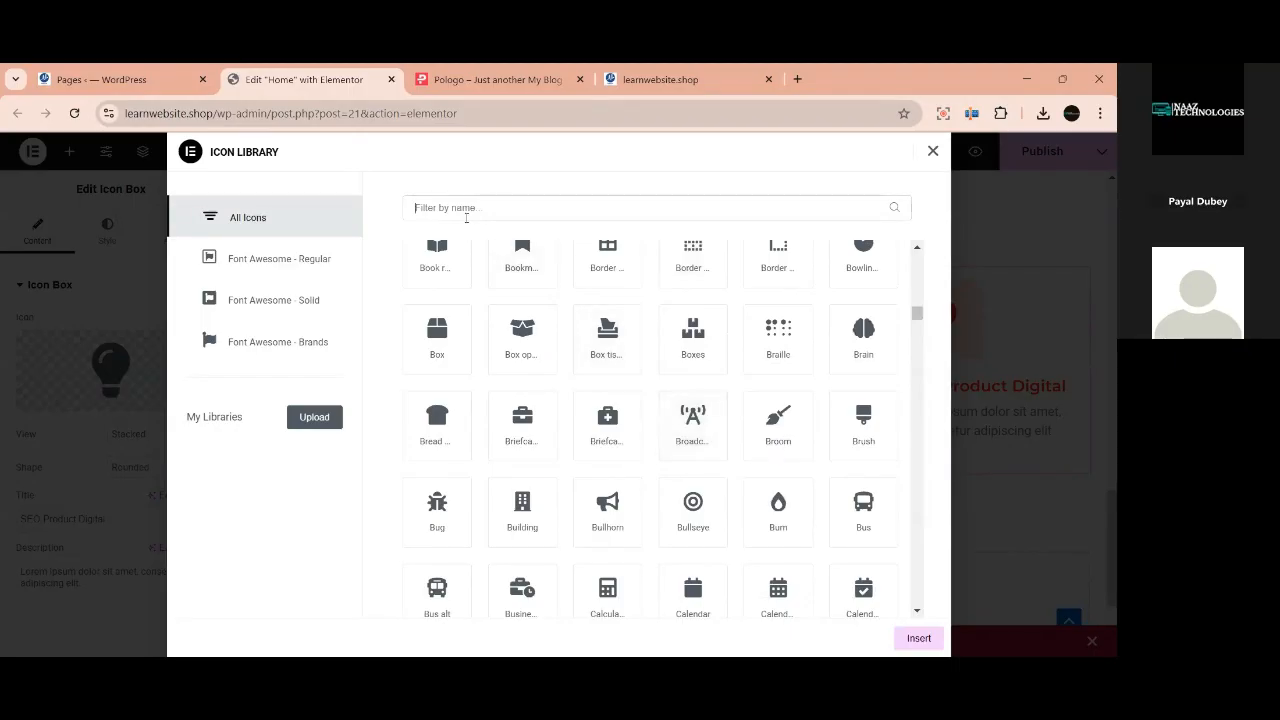
type("c")
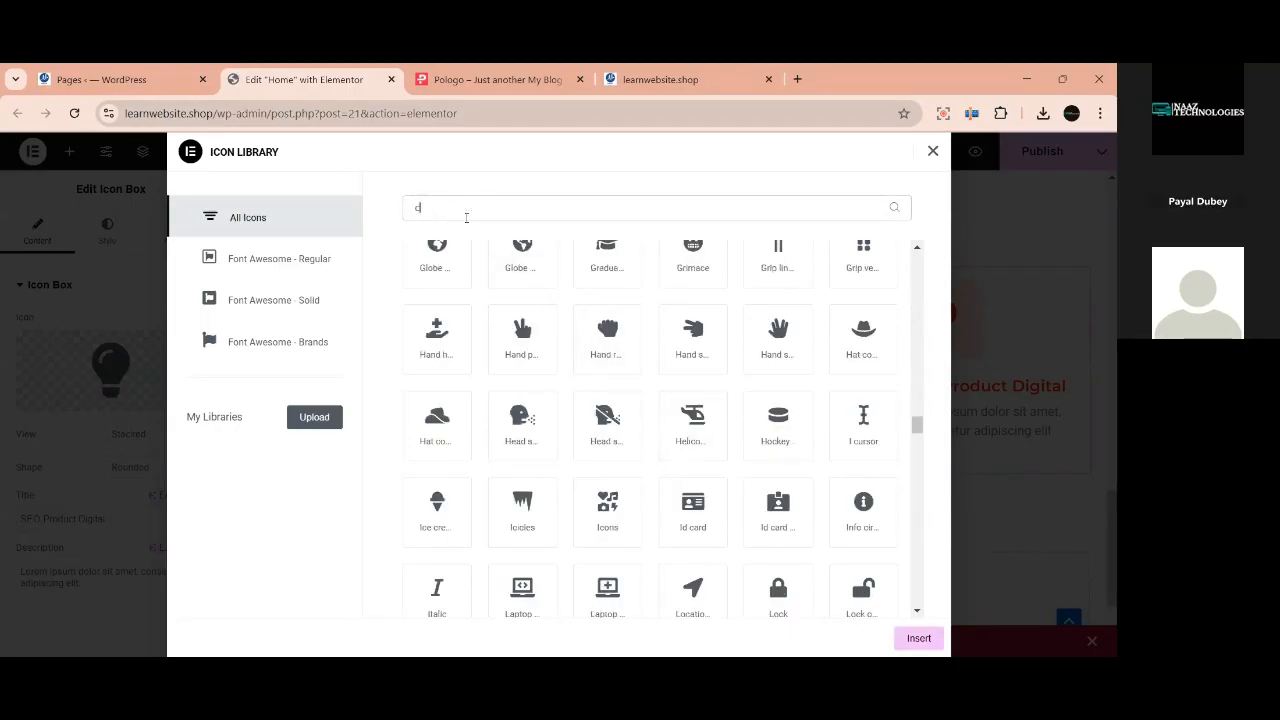
type("on")
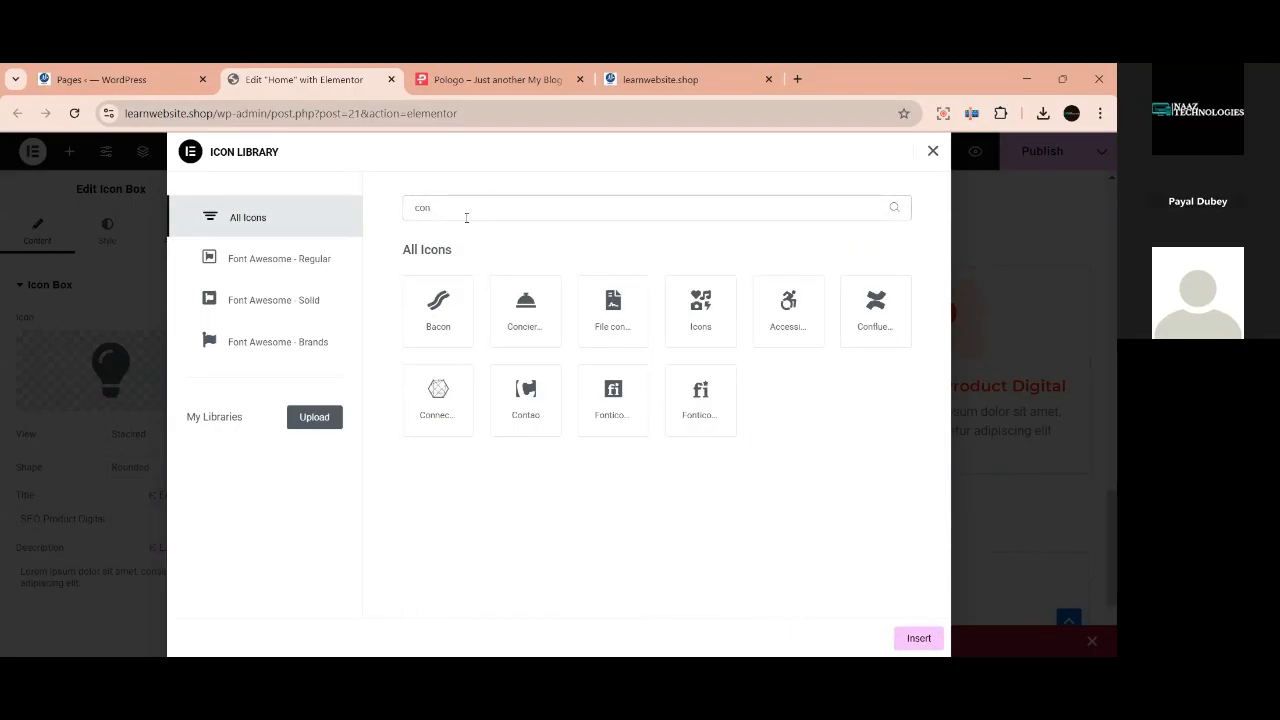
key("BackSpace")
key("BackSpace")
key("BackSpace")
Replace the fourth icon box's lightbulb with the outlined Chart bar icon from the library.
scroll(684, 380, "down", 3)
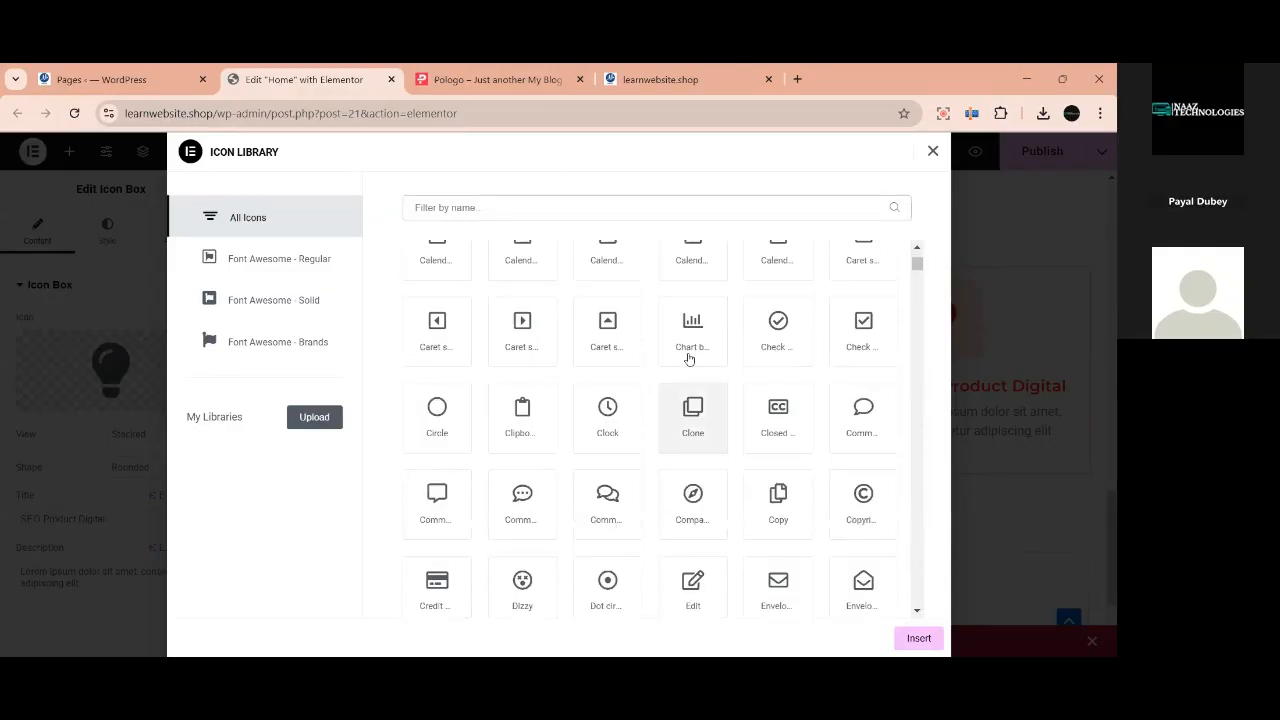
left_click(693, 328)
left_click(918, 638)
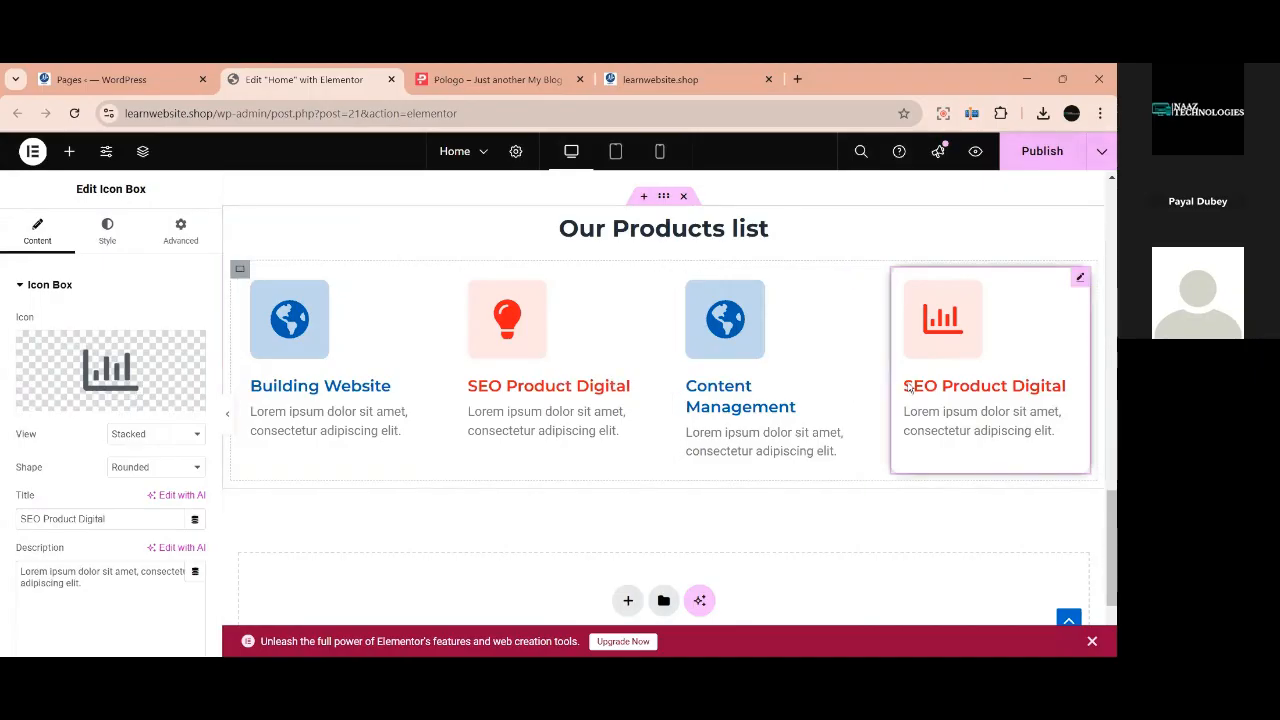
Replace the Content Management box's globe with the solid Chart bar icon, as on Pologo's third card.
left_click(712, 330)
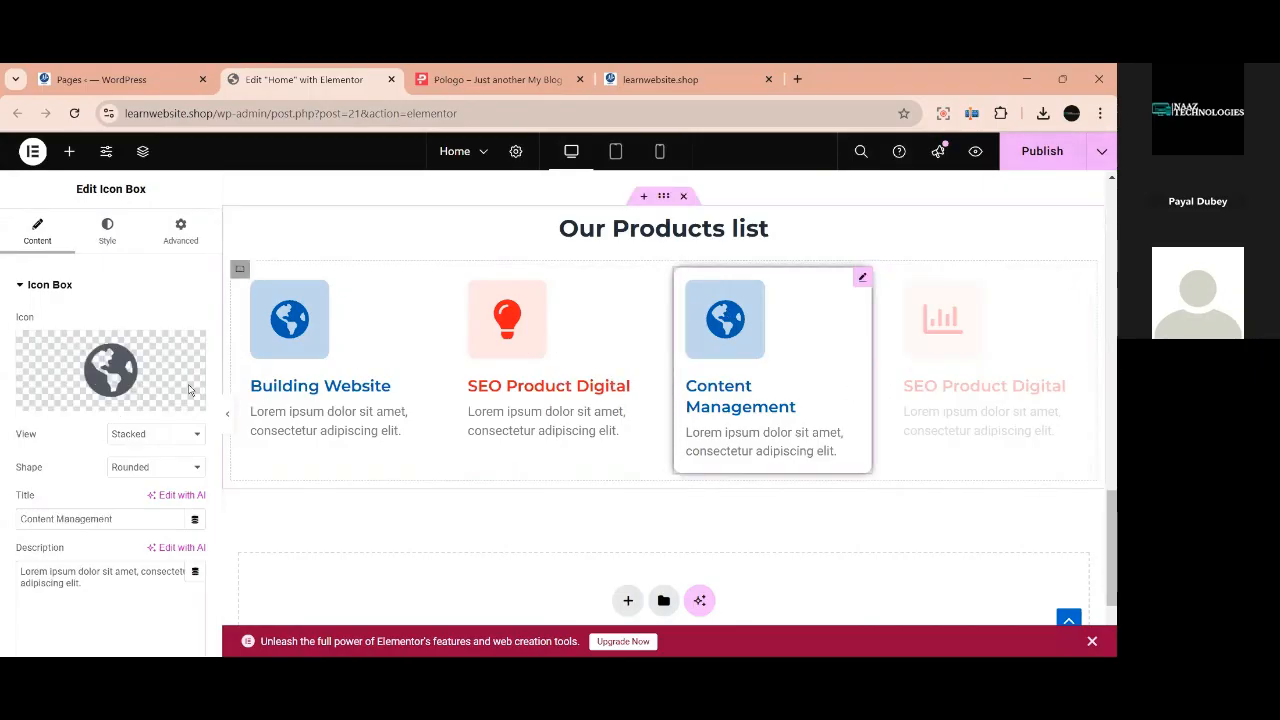
left_click(62, 399)
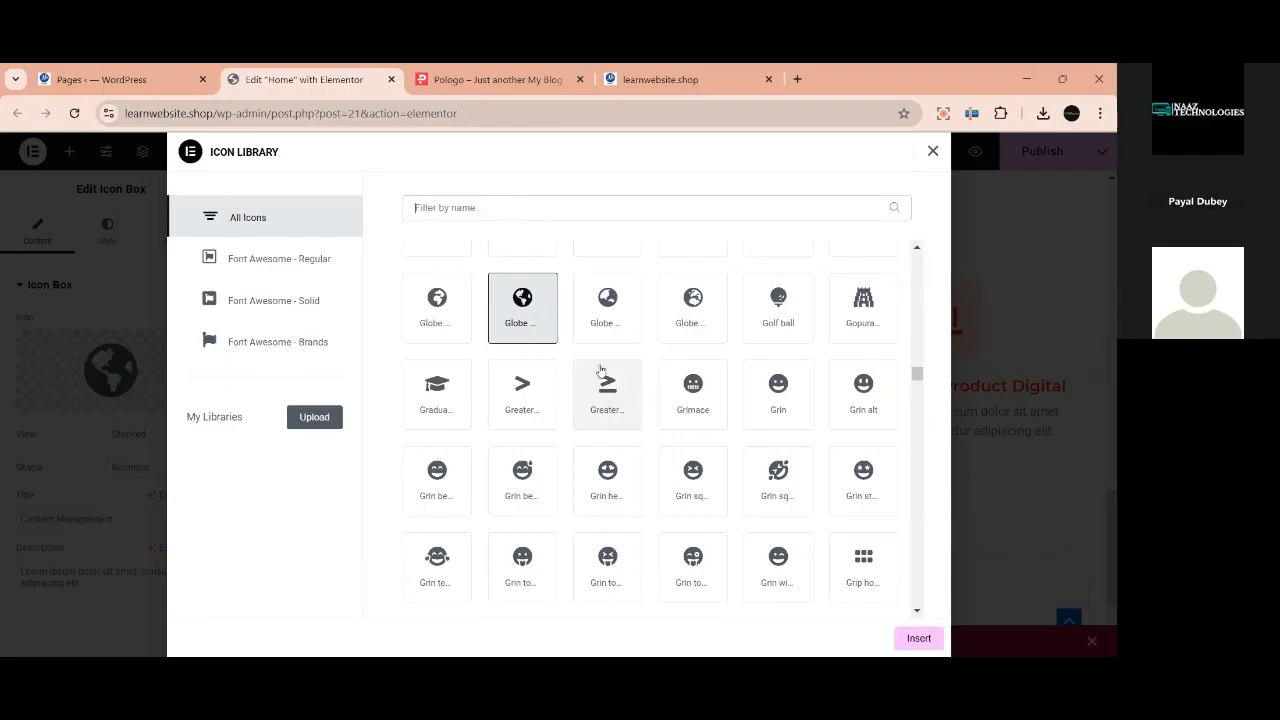
scroll(615, 385, "up", 10)
scroll(605, 375, "up", 10)
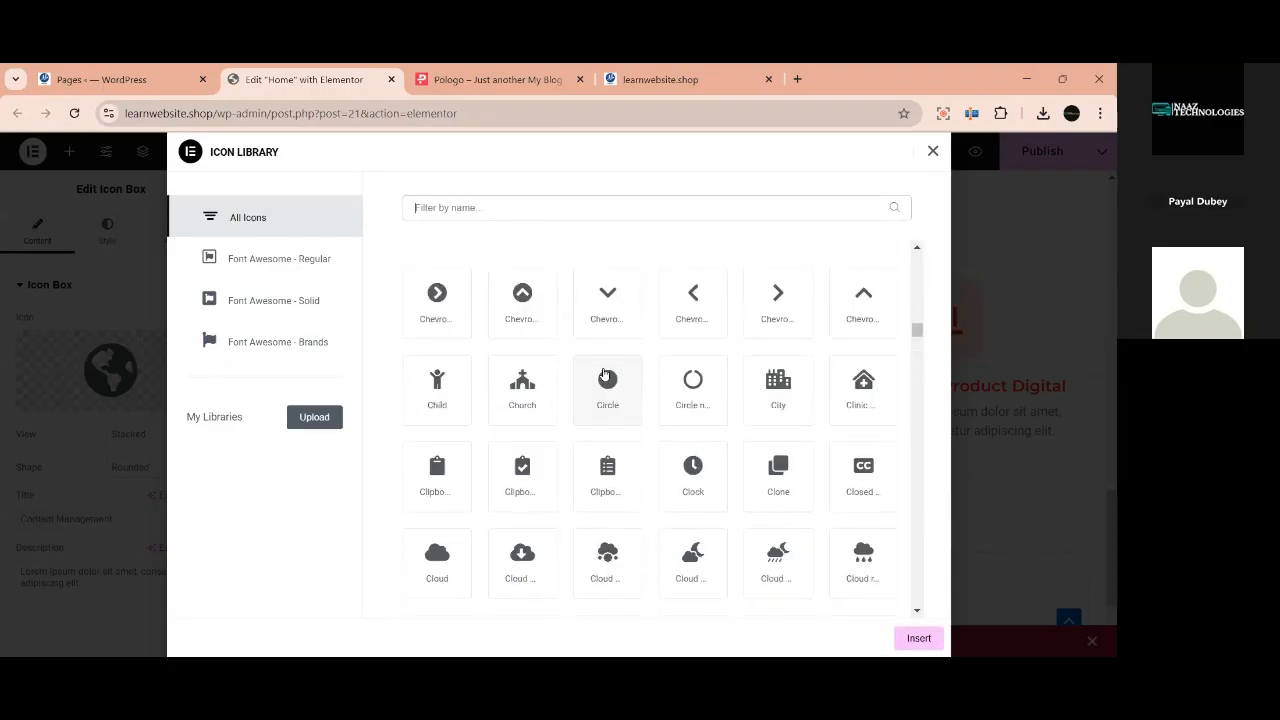
scroll(620, 420, "down", 8)
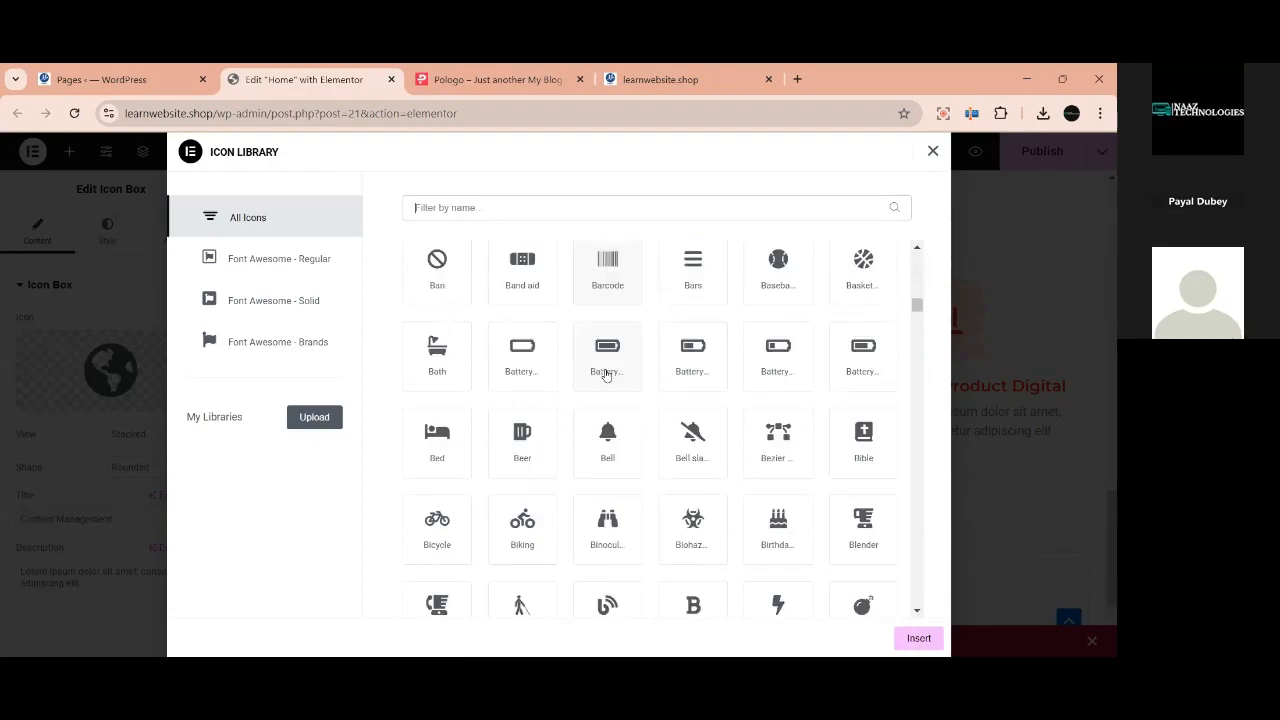
scroll(671, 489, "down", 6)
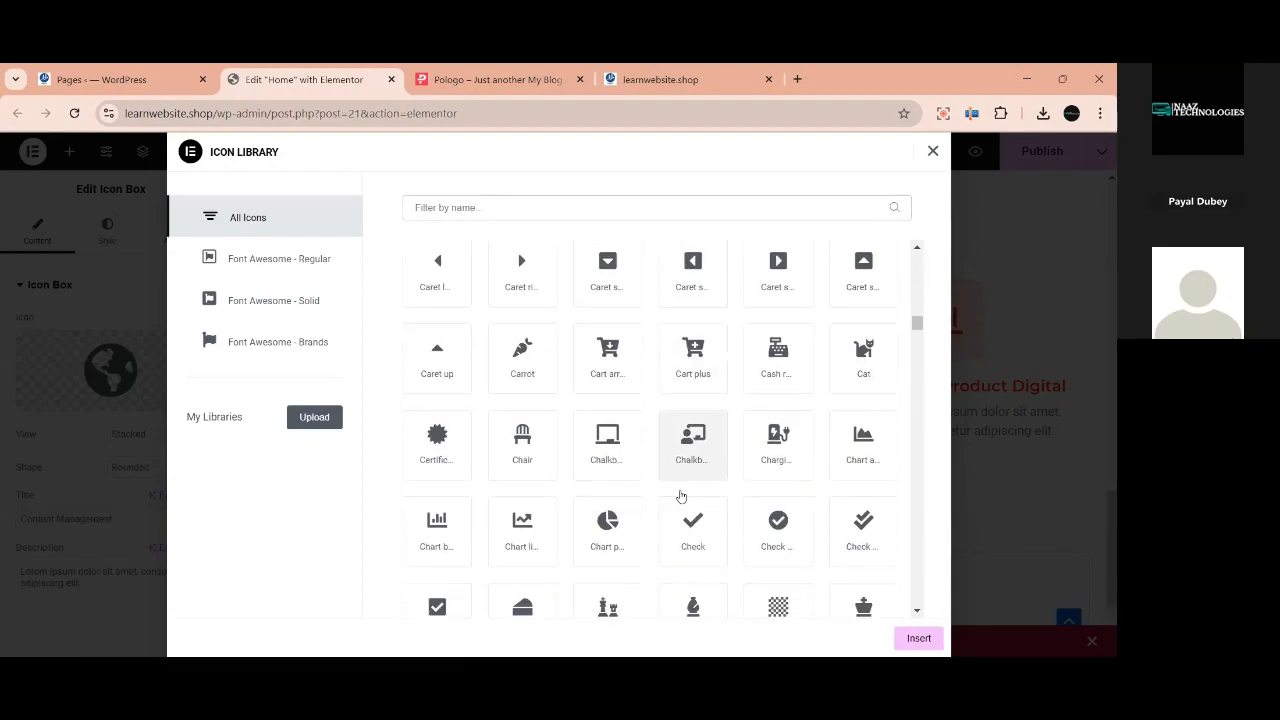
scroll(675, 490, "down", 2)
left_click(412, 422)
left_click(918, 638)
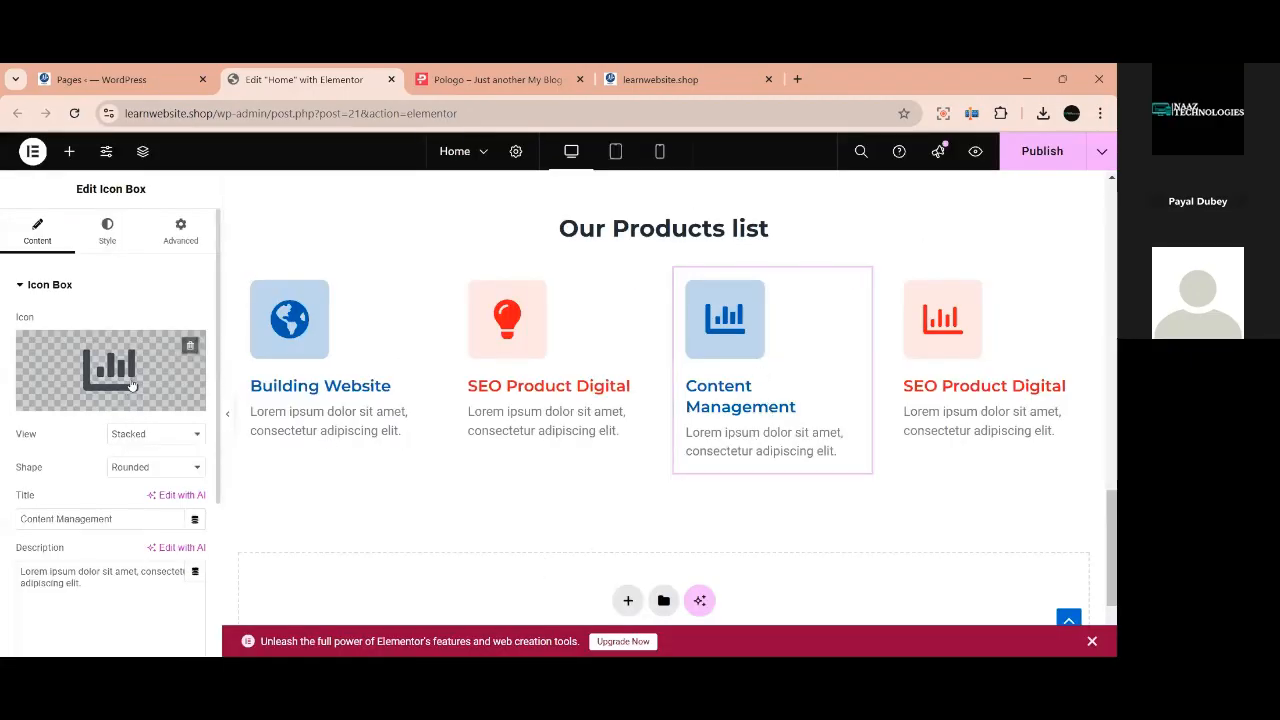
Retitle the fourth icon box Product Advertising, matching the fourth card on the Pologo site.
left_click(918, 338)
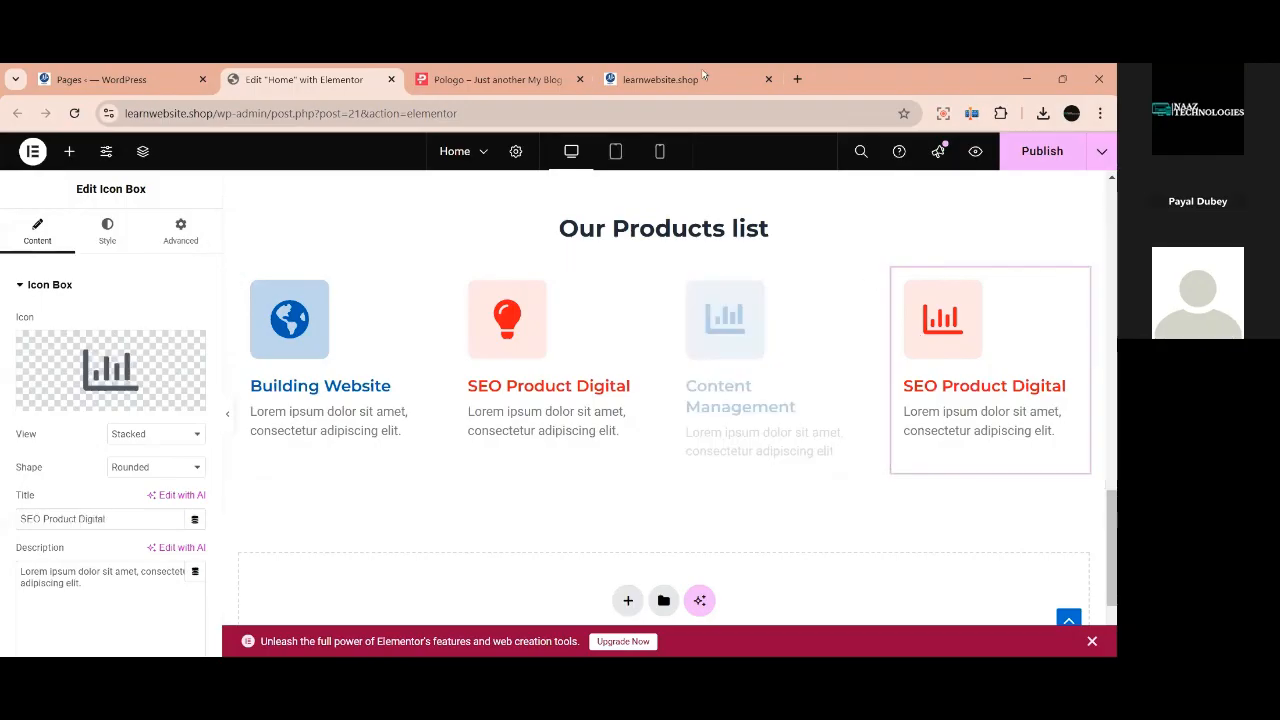
left_click(556, 82)
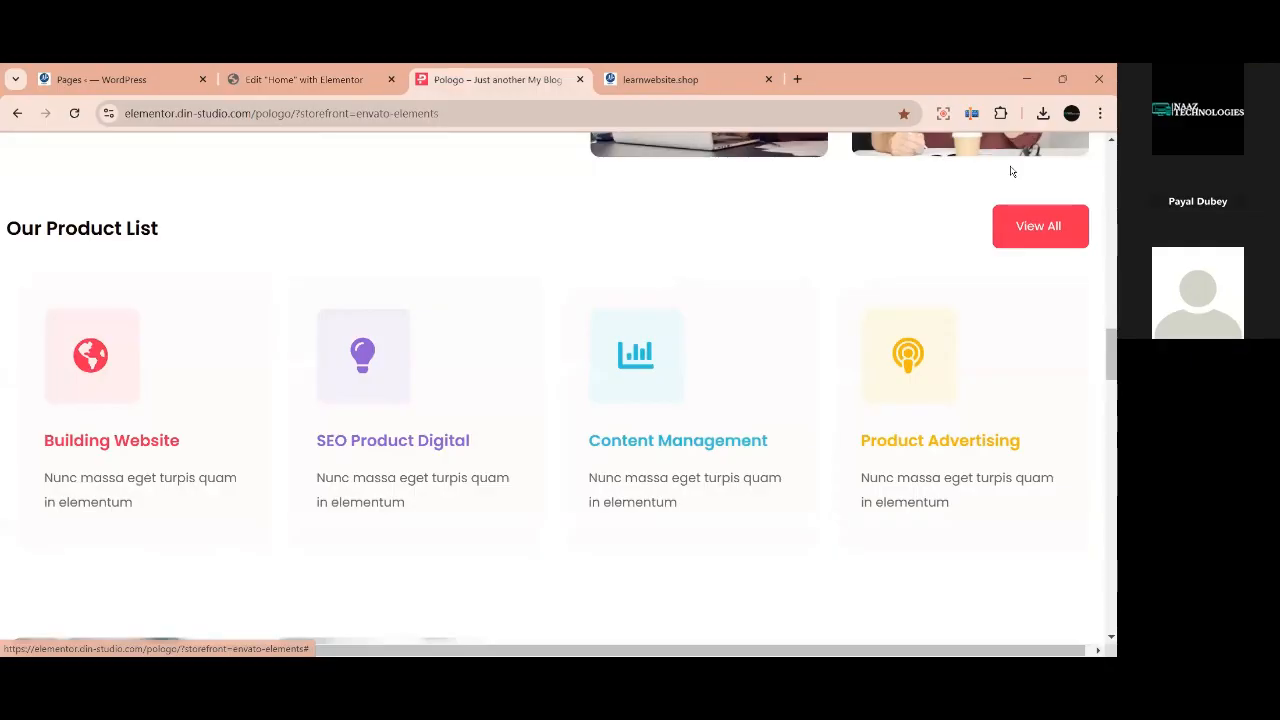
key("ctrl+shift+Tab")
triple_click(95, 519)
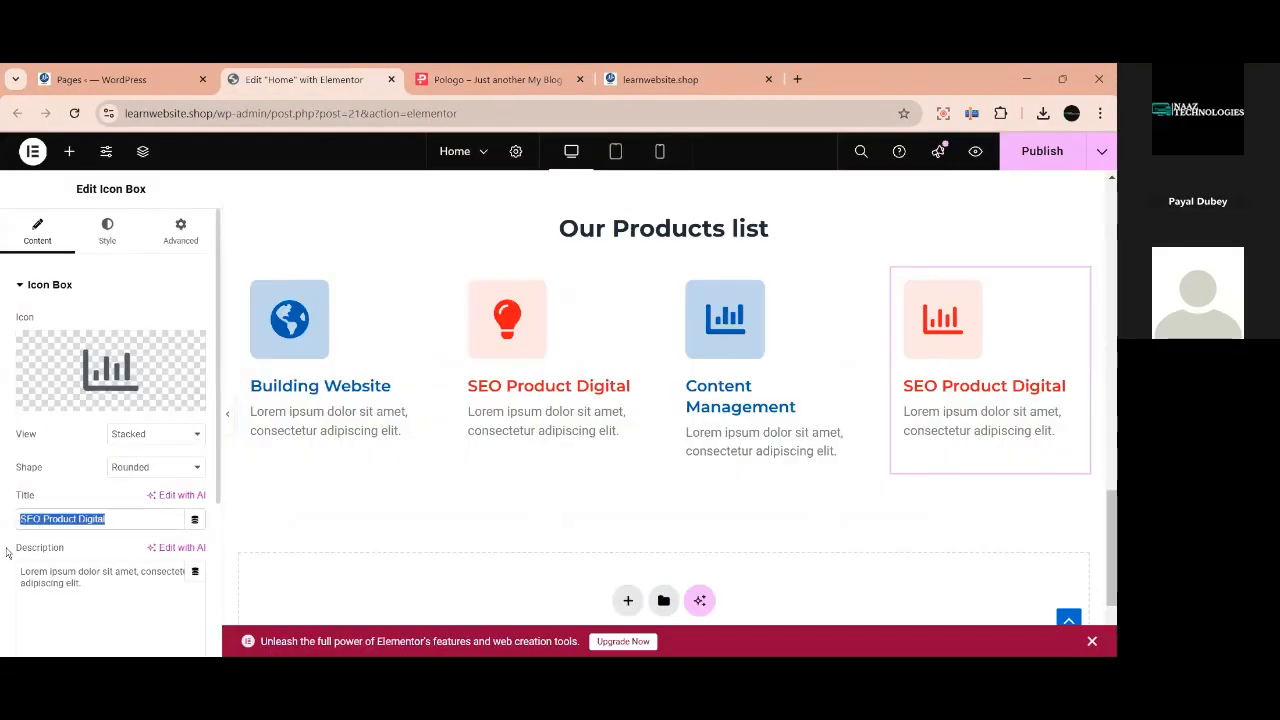
type("P")
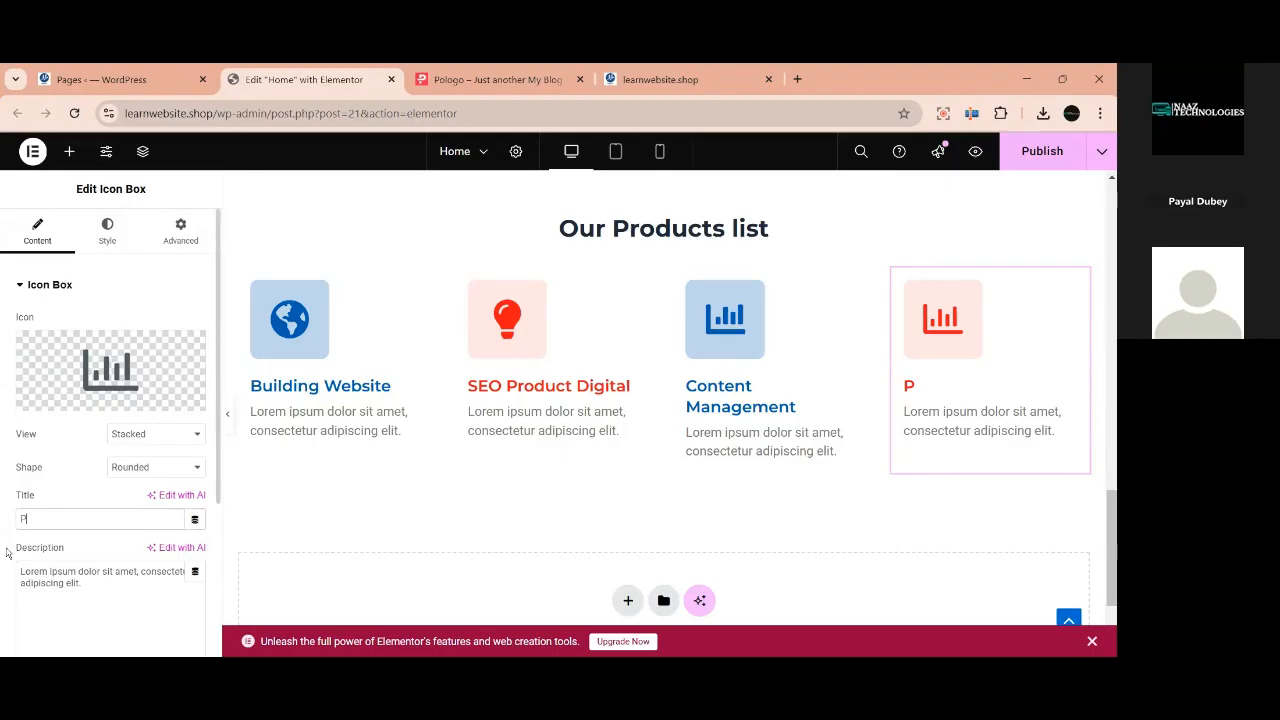
type("roduc")
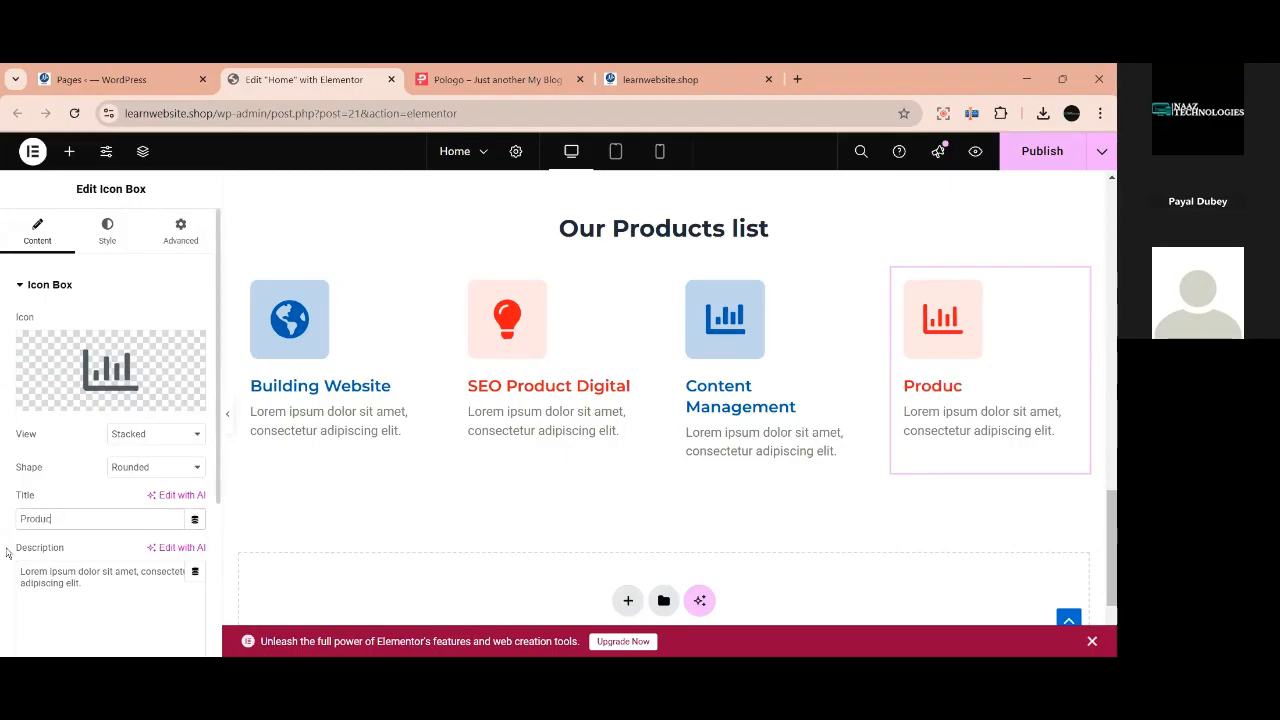
key("BackSpace")
type("ct Advertising")
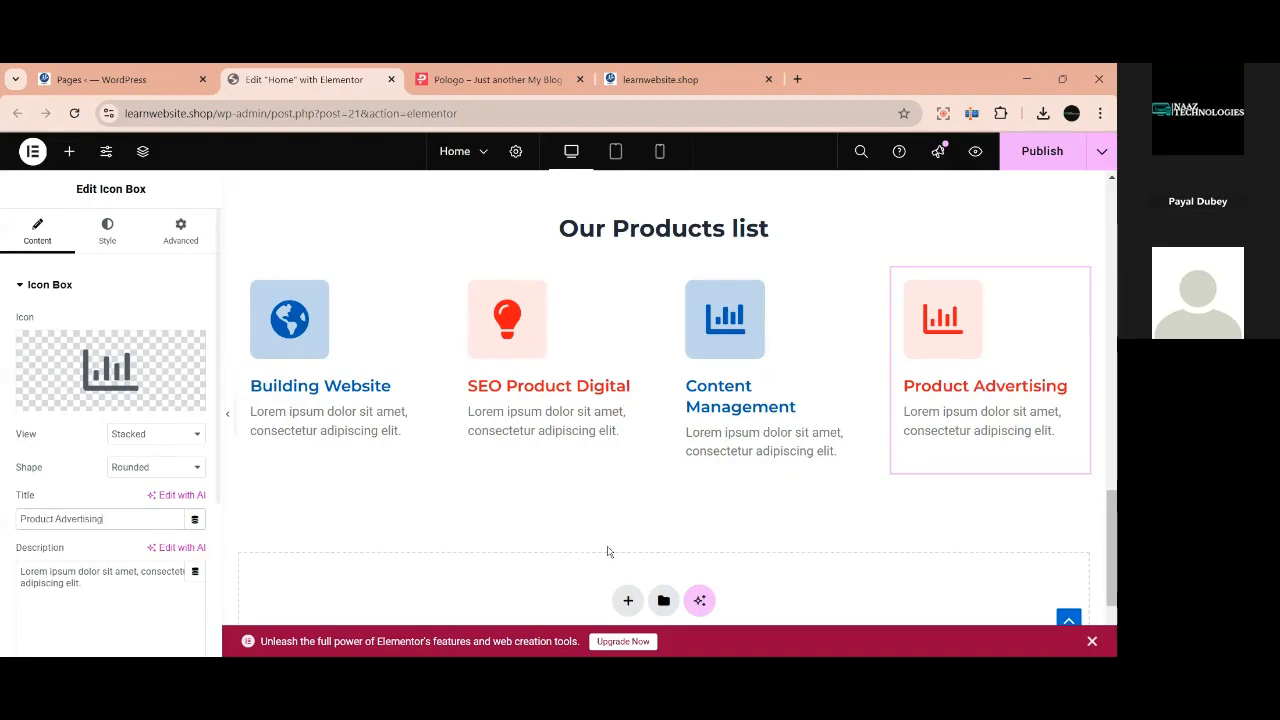
Open the icon library for the Product Advertising box and browse it for an icon like the one on Pologo's fourth card.
left_click(127, 385)
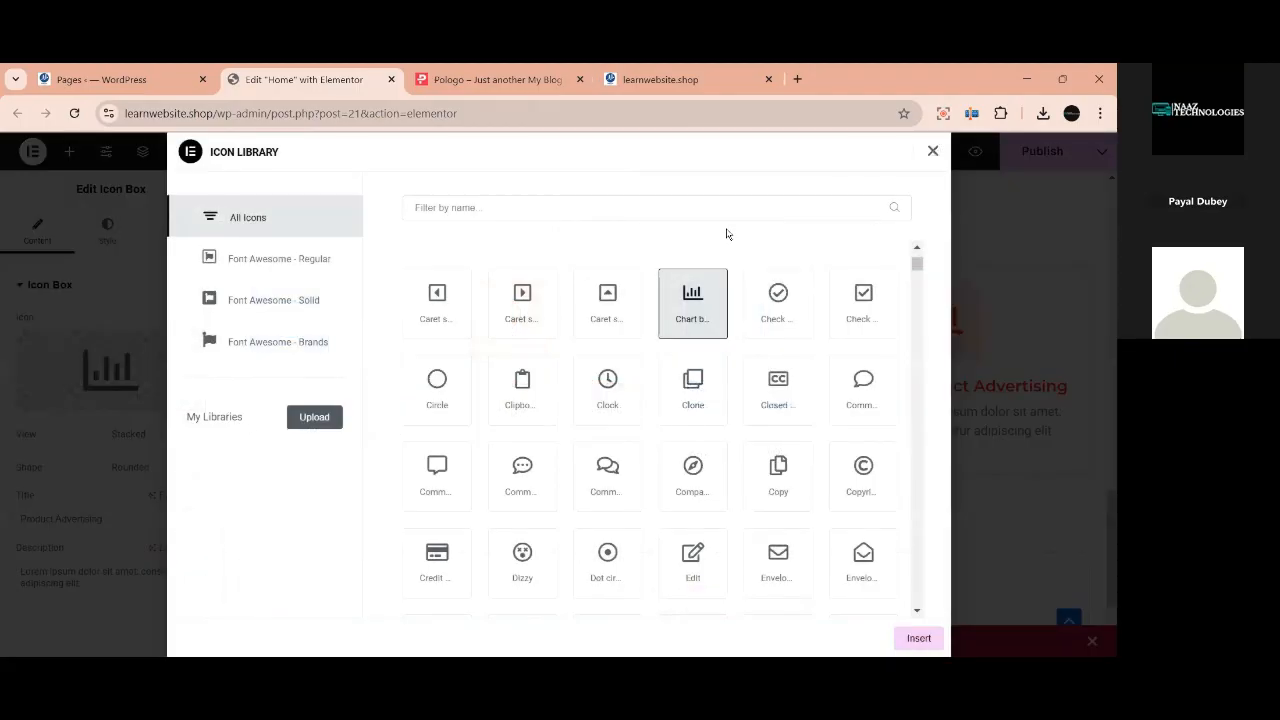
left_click(500, 80)
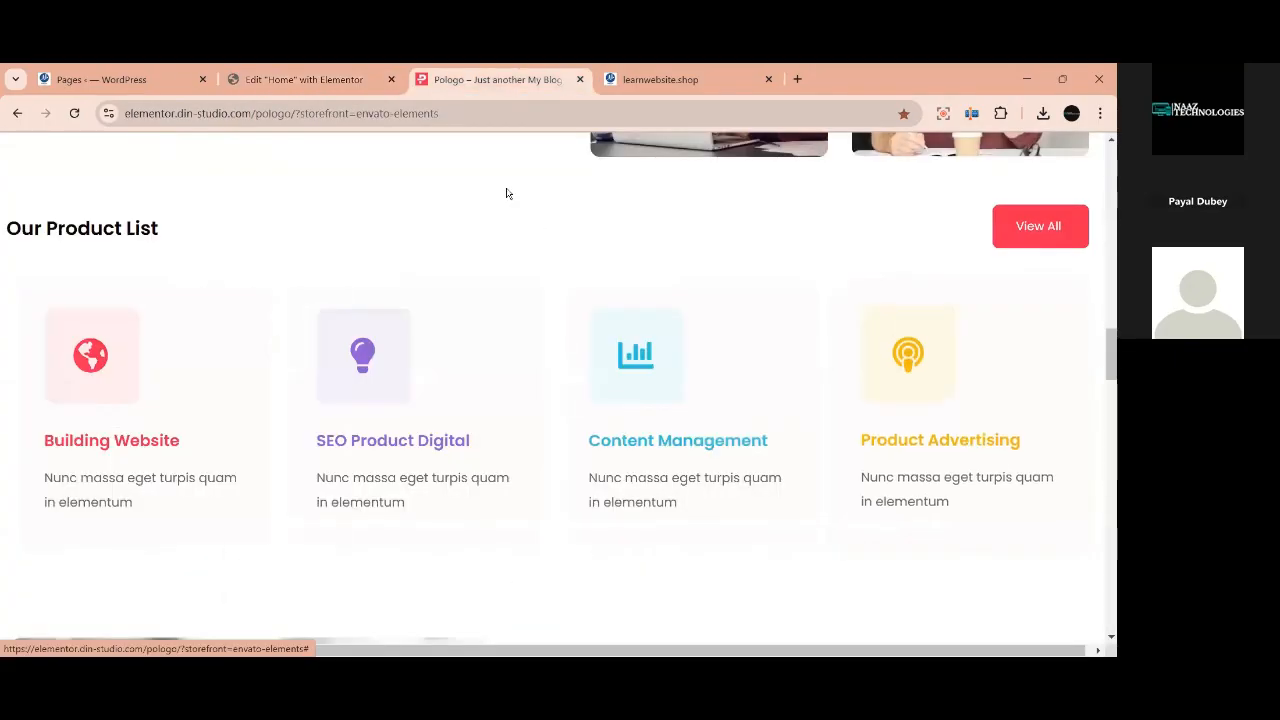
left_click(318, 88)
scroll(686, 451, "down", 2)
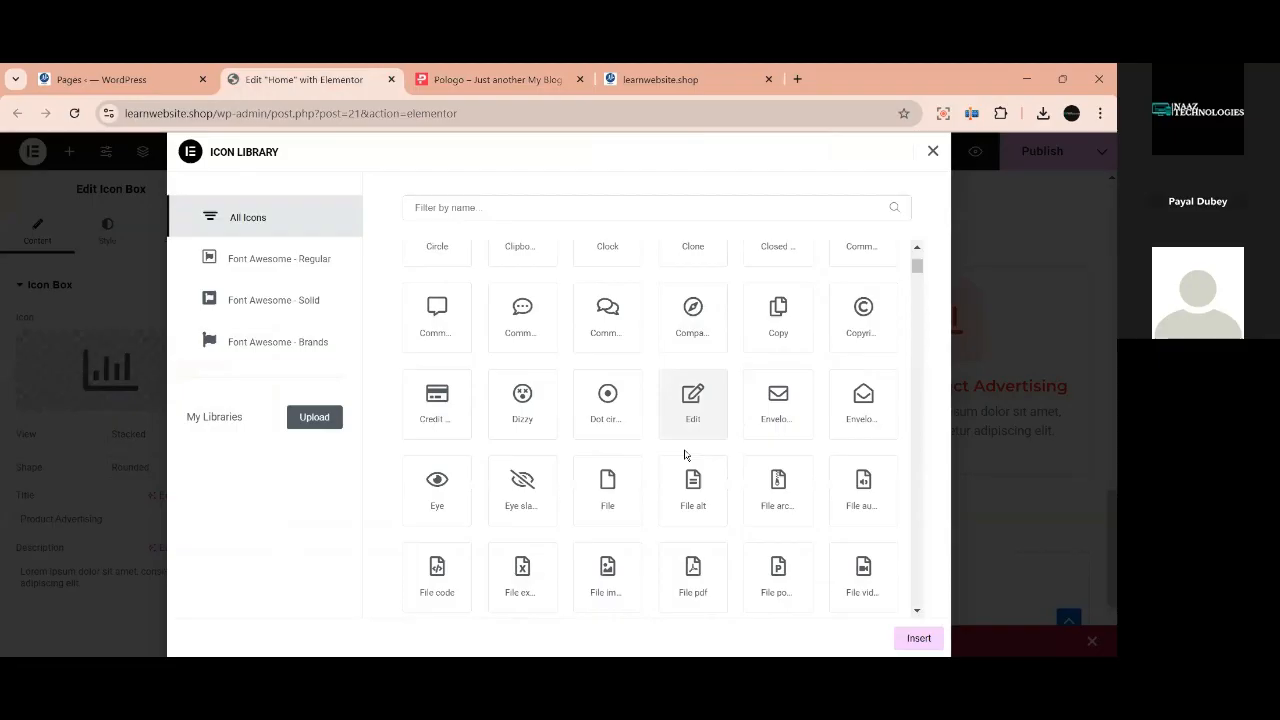
scroll(685, 455, "down", 4)
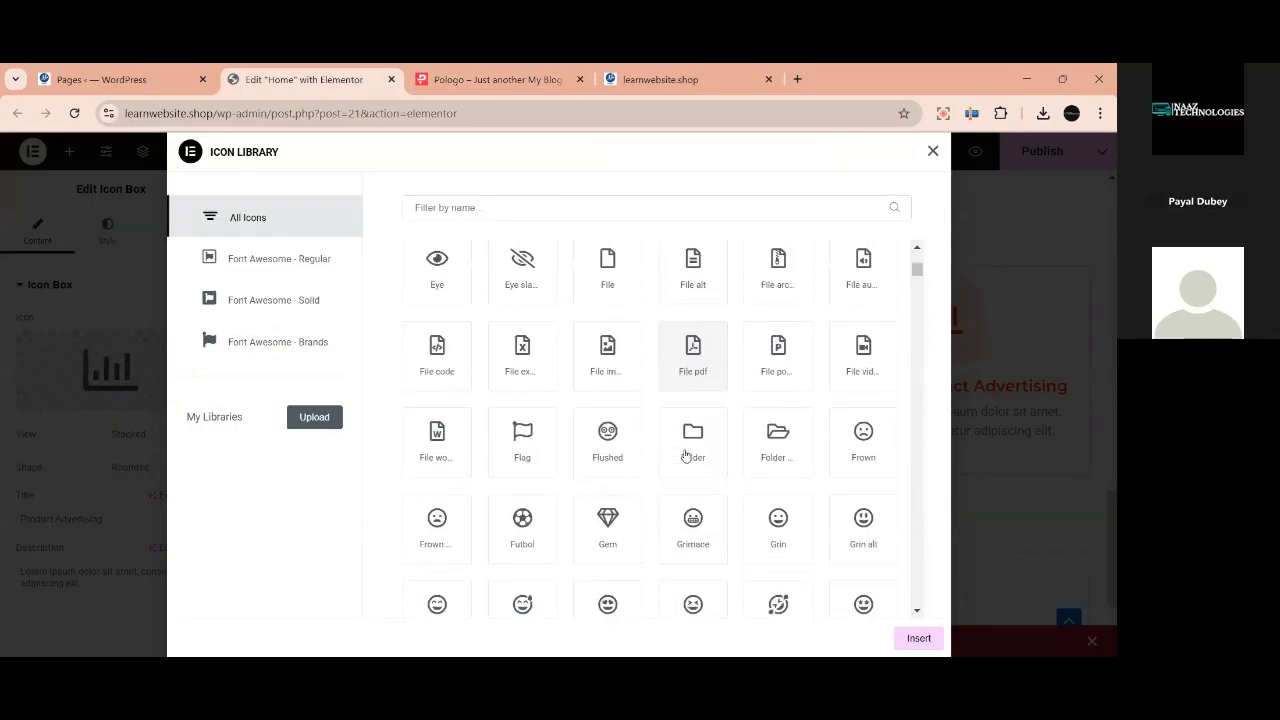
scroll(685, 455, "down", 3)
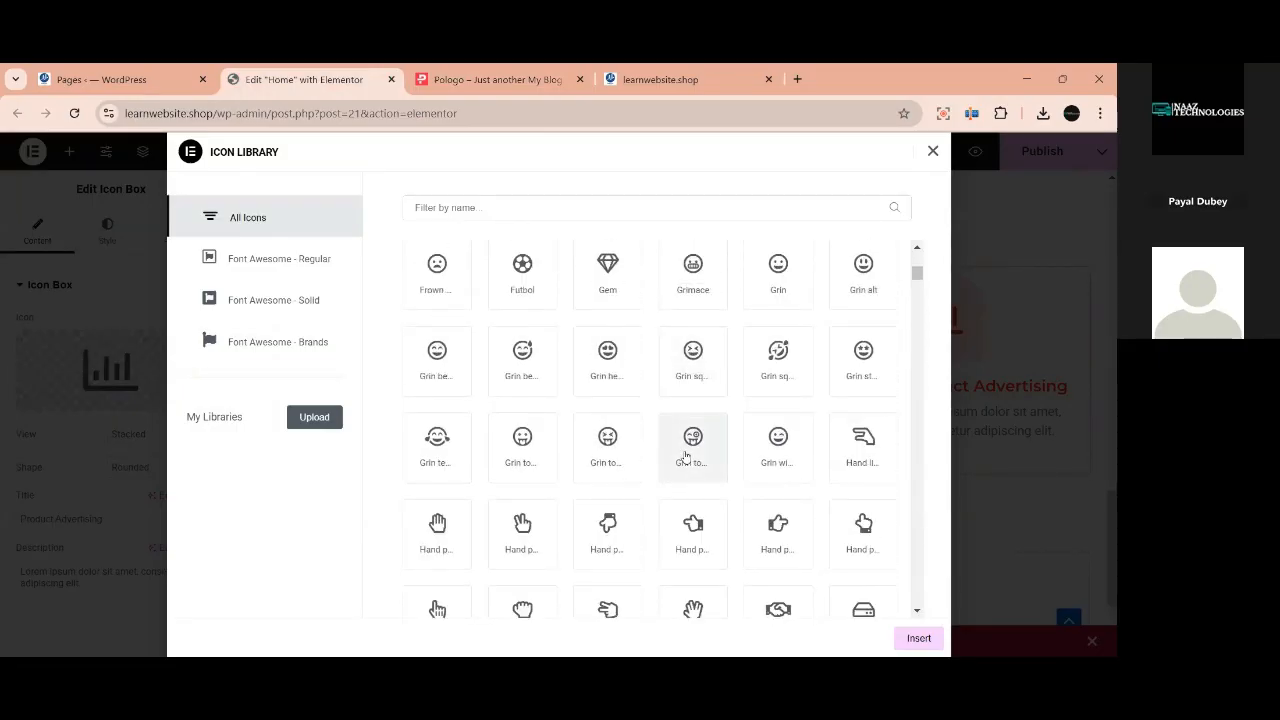
scroll(685, 457, "down", 4)
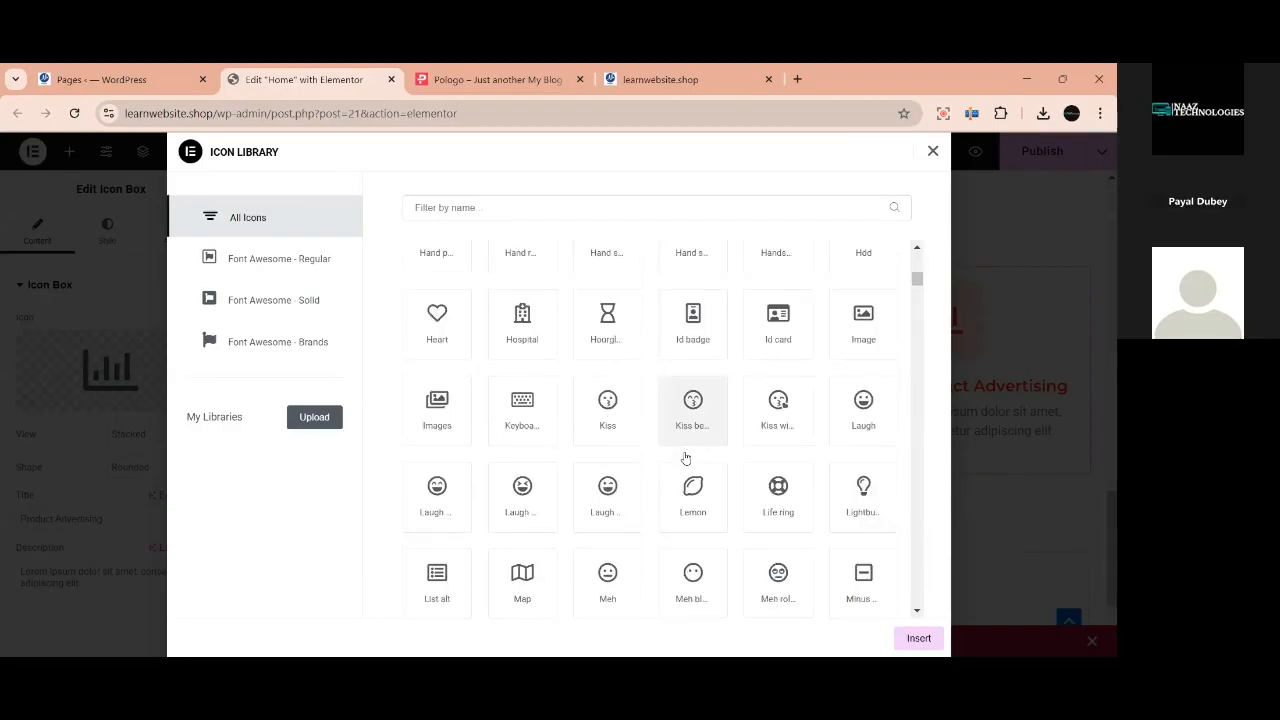
scroll(685, 457, "down", 1)
scroll(685, 457, "down", 2)
scroll(685, 457, "down", 3)
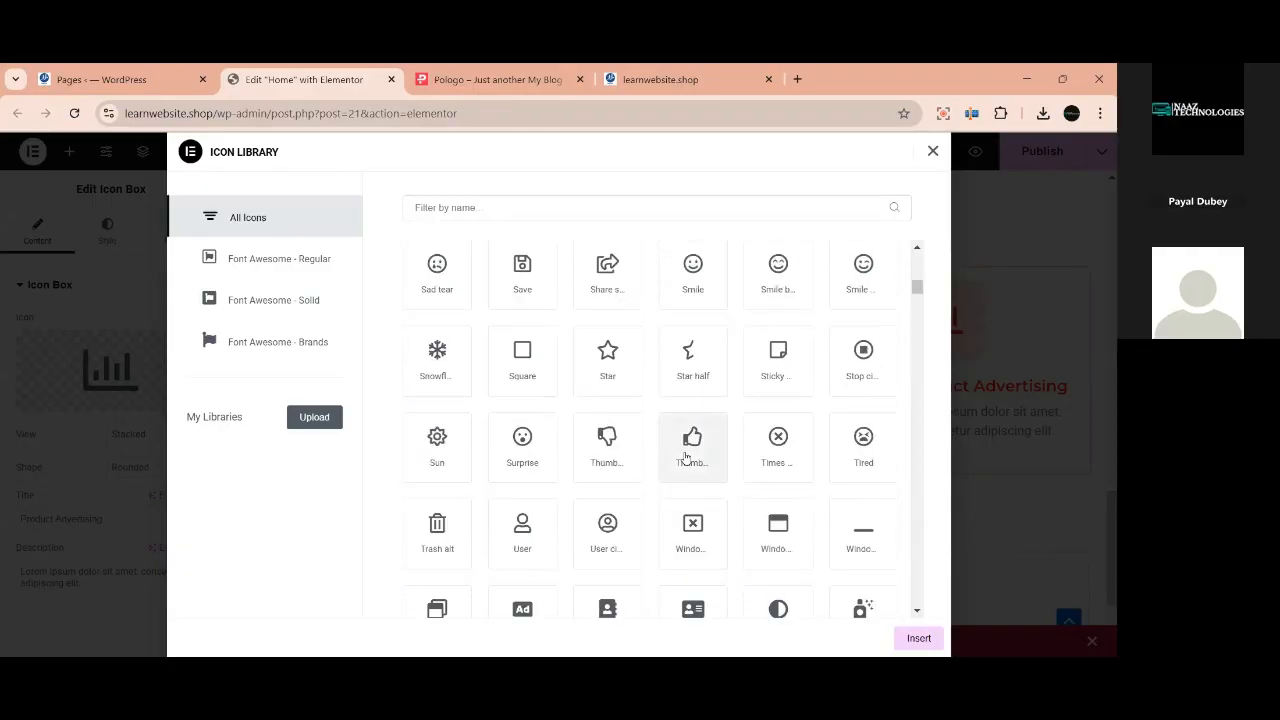
scroll(685, 457, "down", 4)
left_click(505, 198)
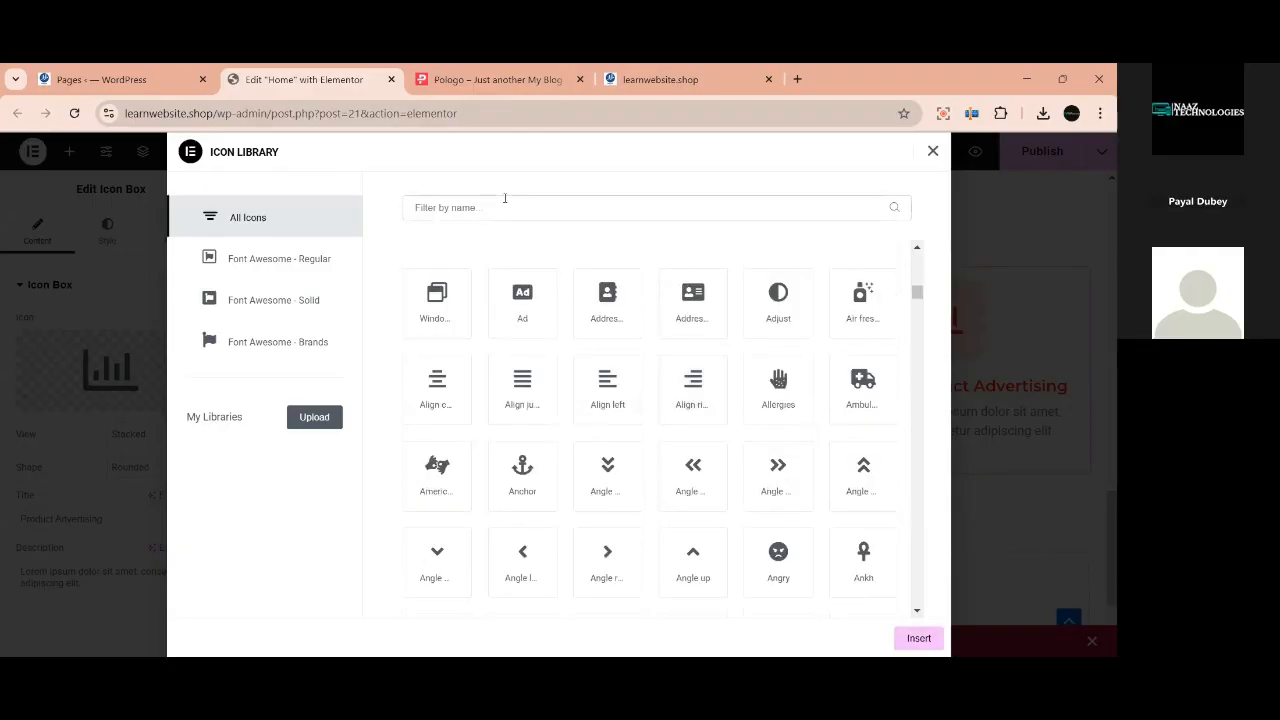
type("m")
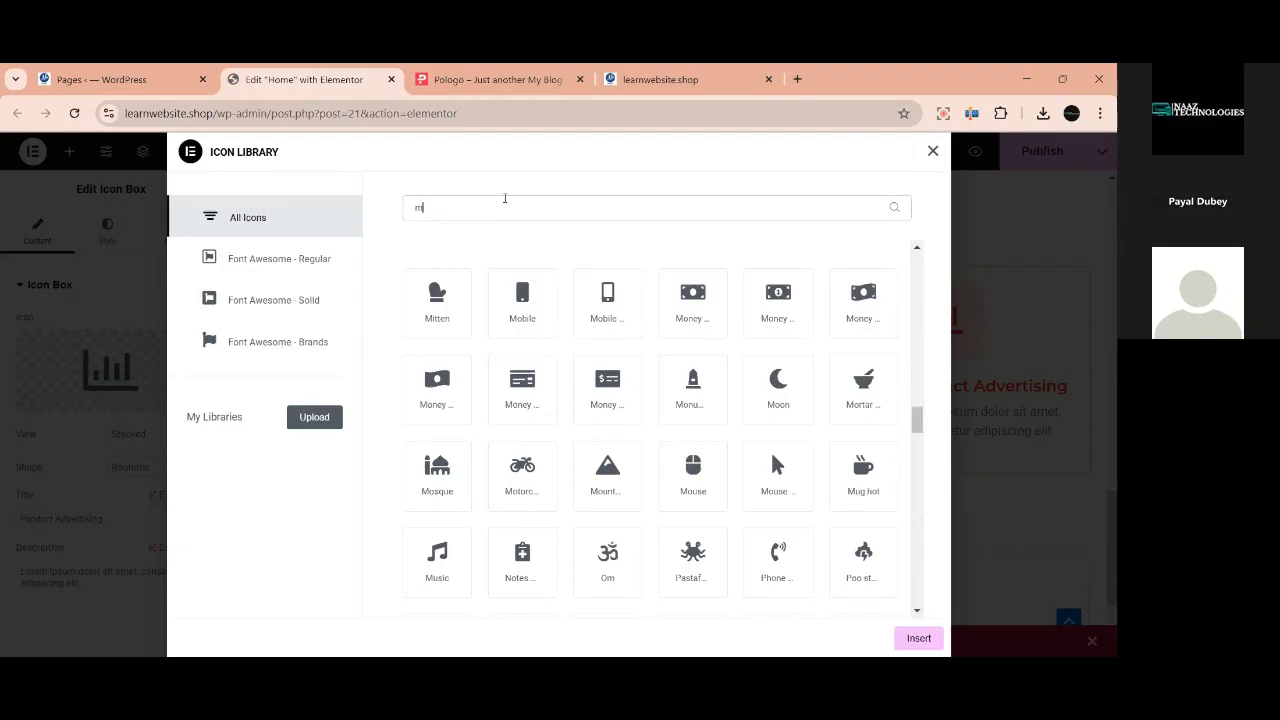
type("is")
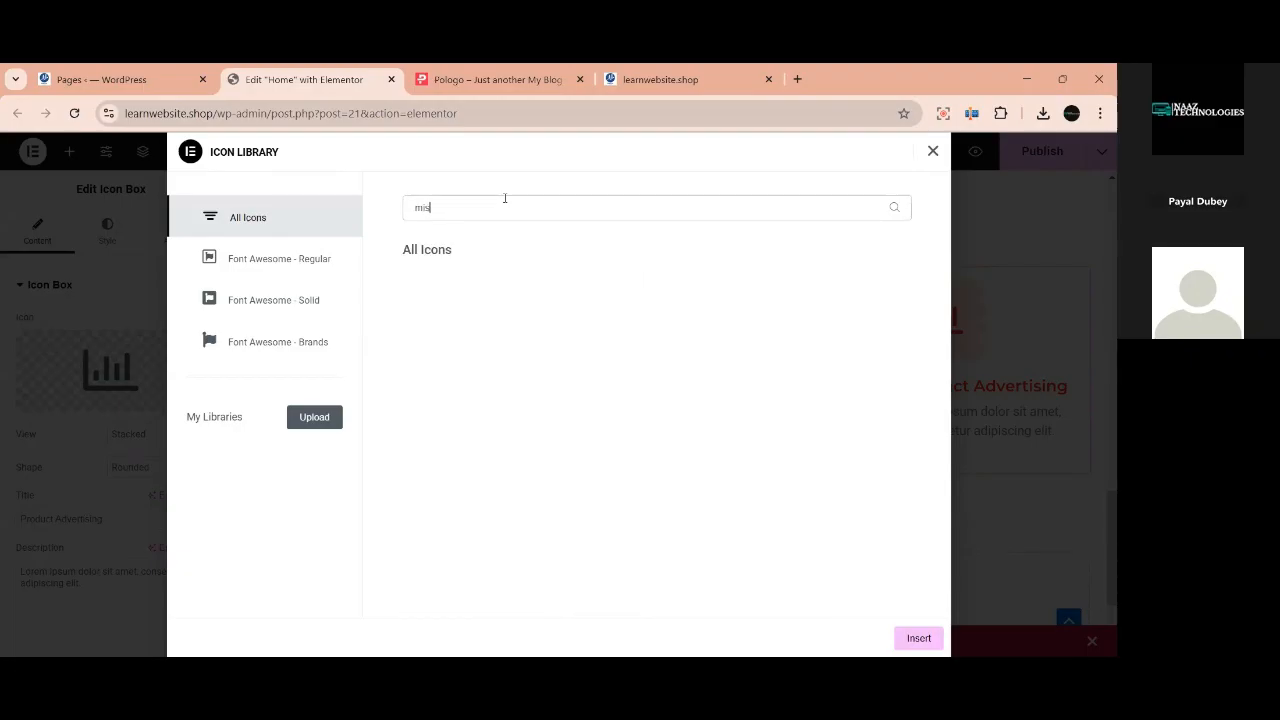
key("BackSpace")
key("BackSpace")
key("BackSpace")
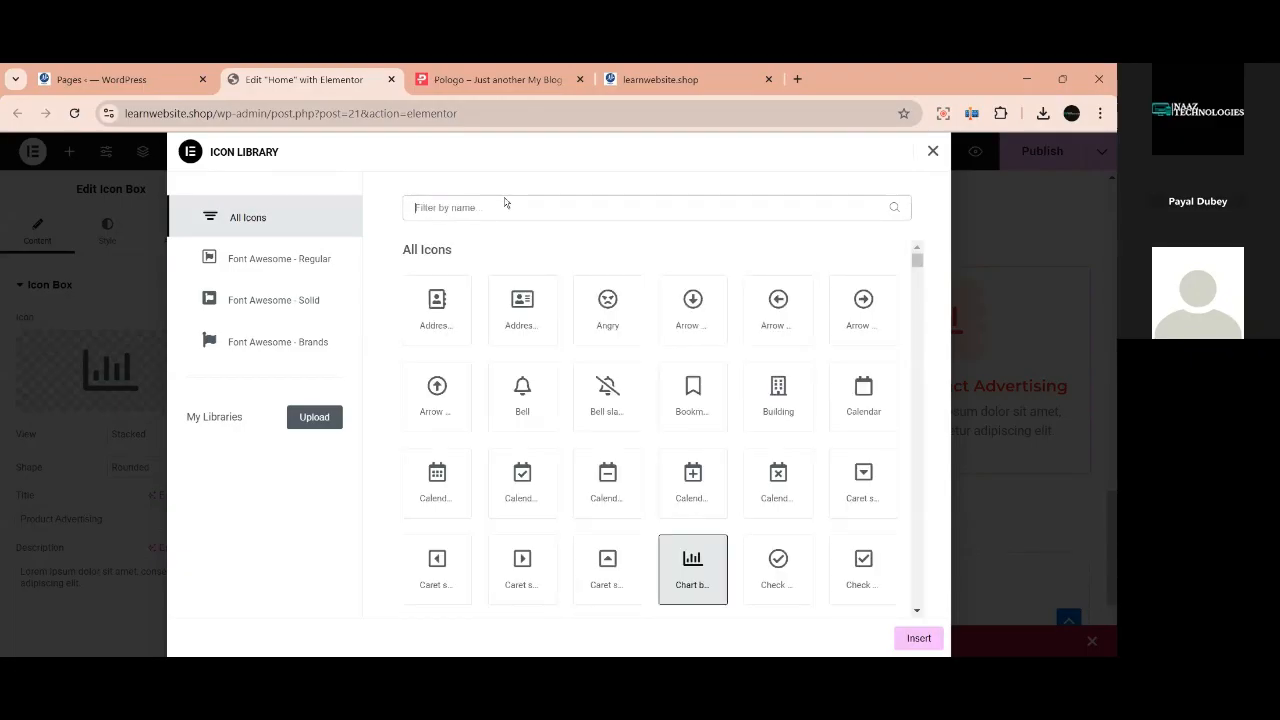
Search the icon library for arrow, look over the matches and clear the search.
type("a")
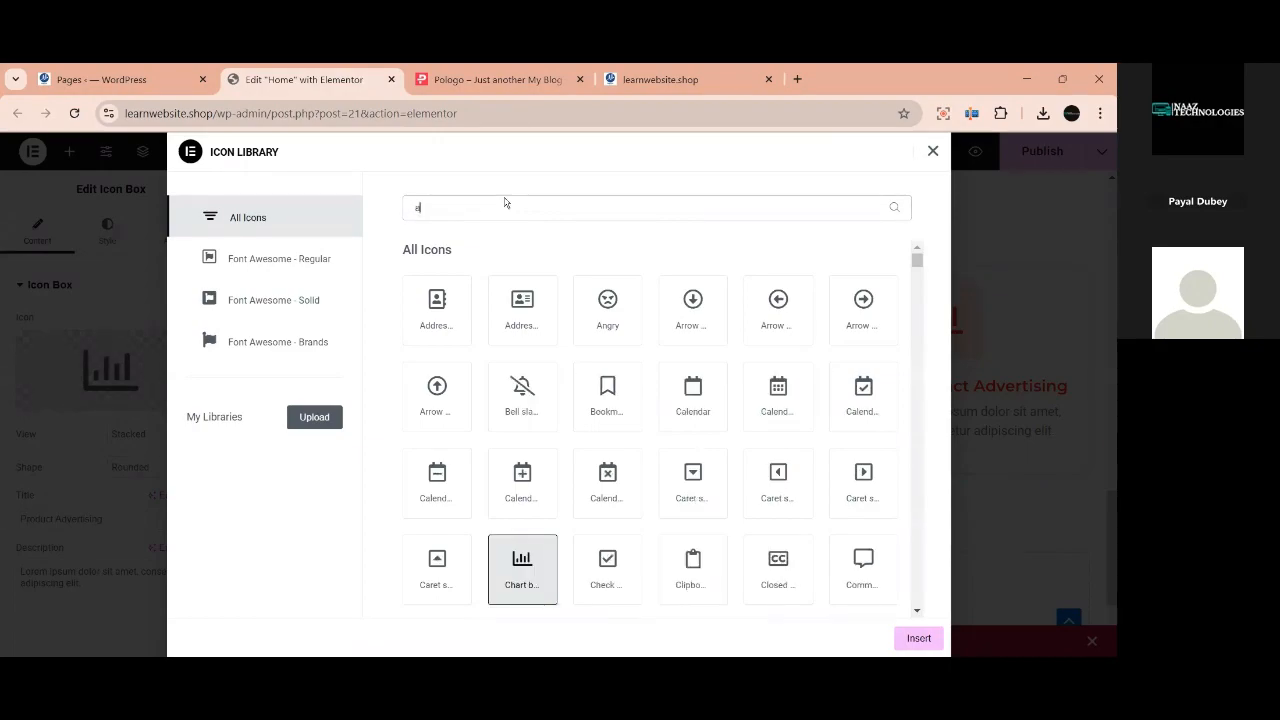
type("r")
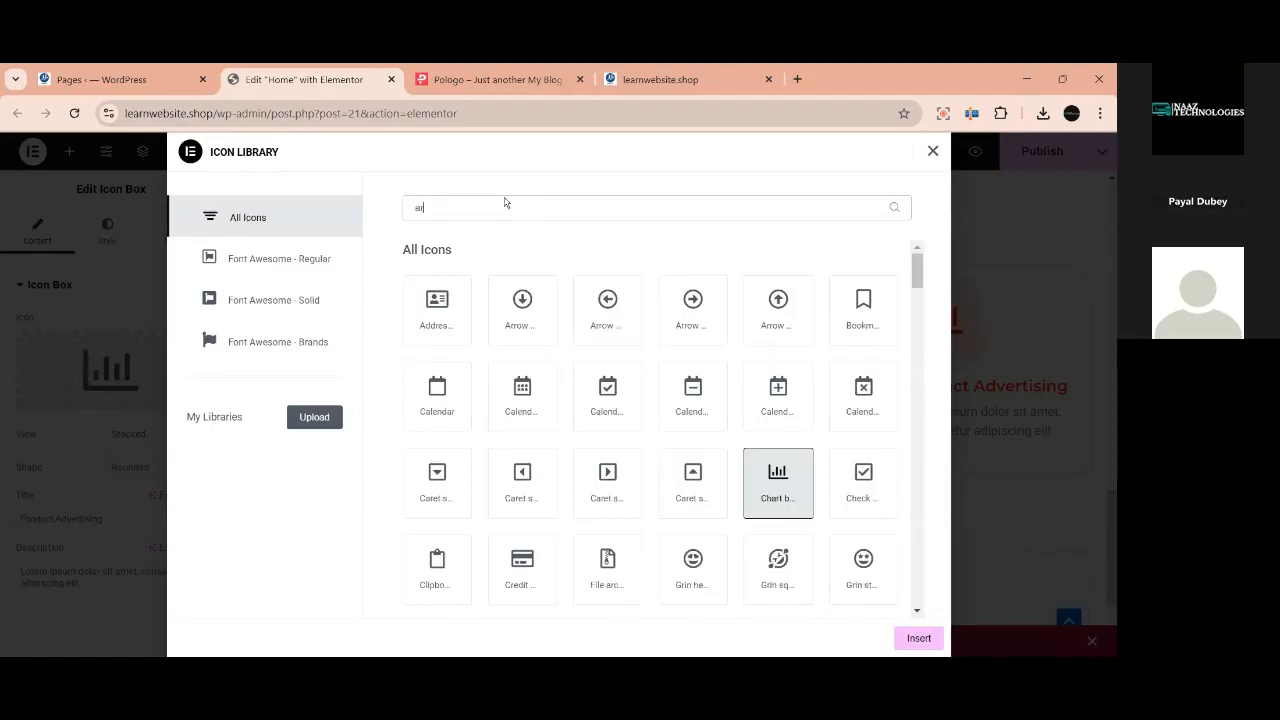
type("ro")
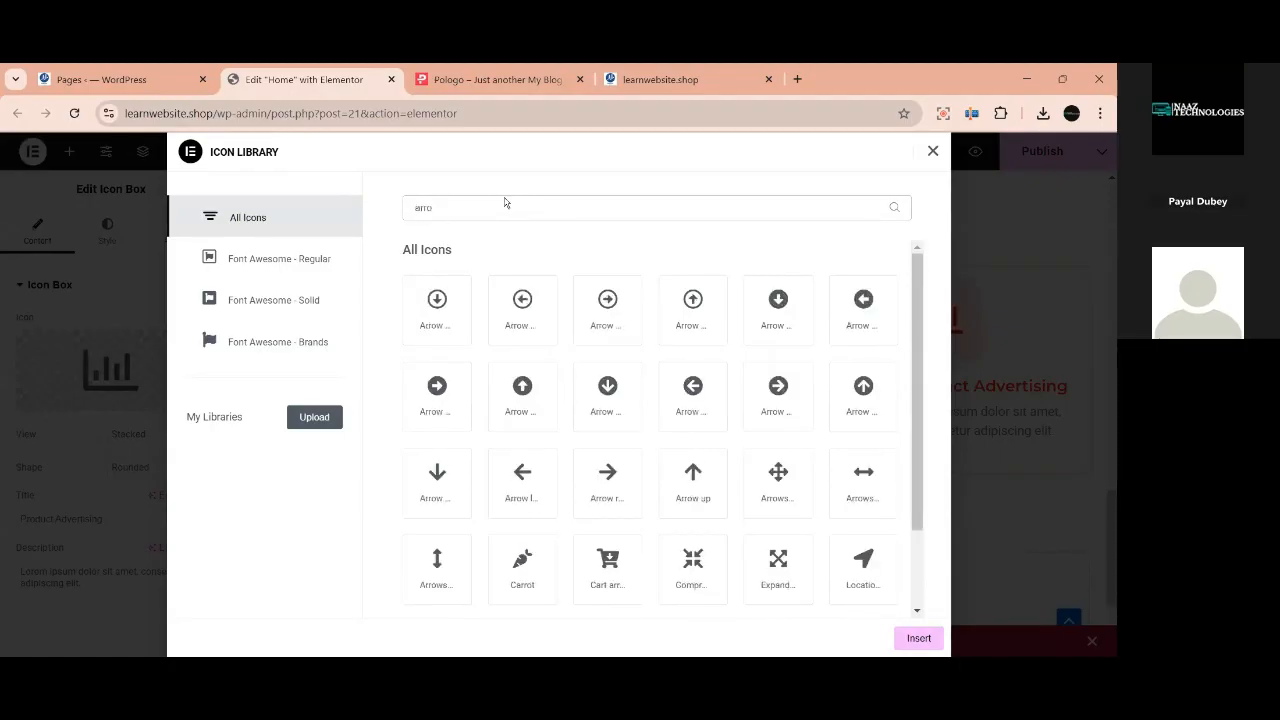
type("w")
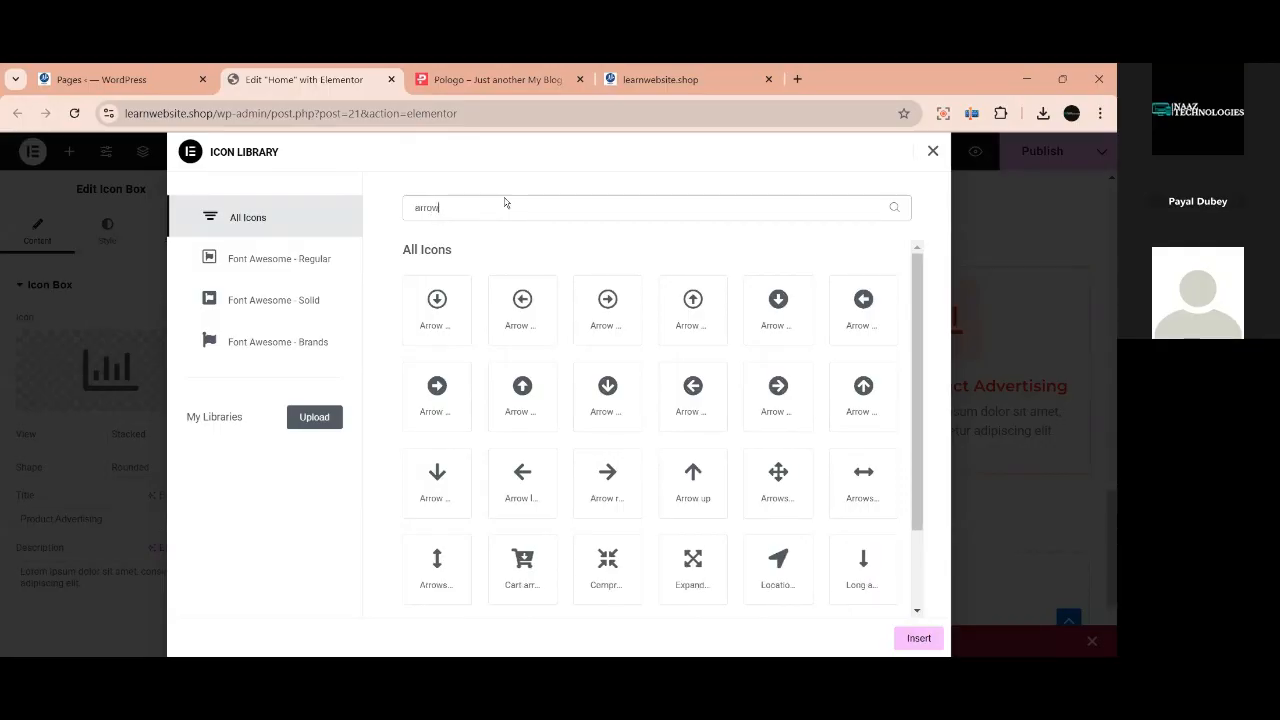
scroll(515, 408, "down", 2)
scroll(535, 432, "up", 2)
key("ctrl+a")
key("BackSpace")
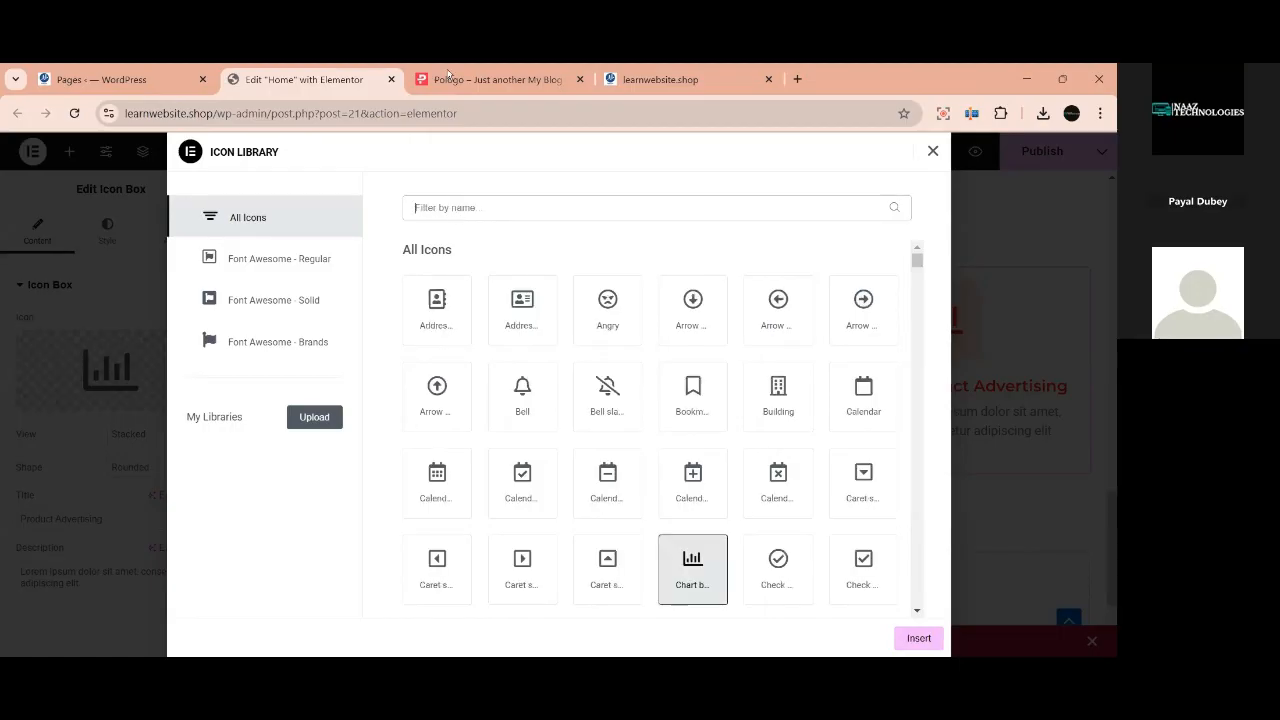
Recheck the Product Advertising icon on the Pologo site and compare it with the outlined icons in Elementor's icon library.
left_click(490, 79)
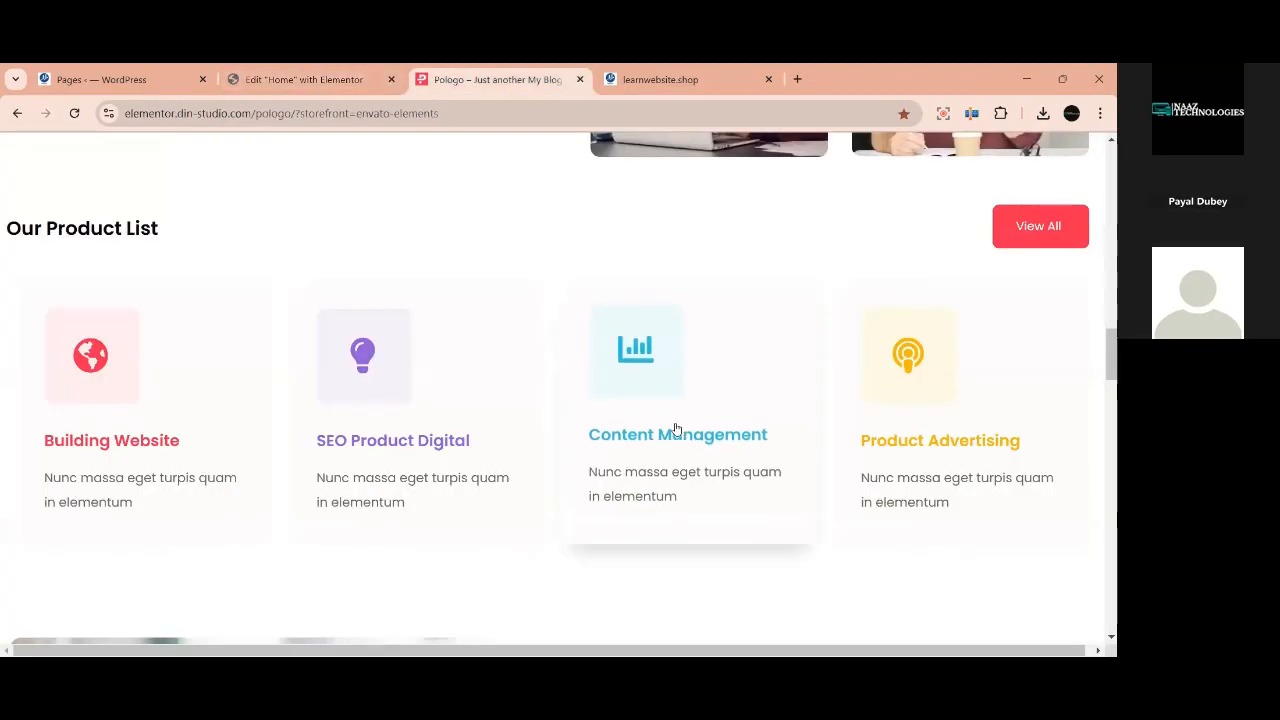
scroll(777, 514, "up", 4)
scroll(780, 513, "down", 2)
scroll(777, 514, "down", 1)
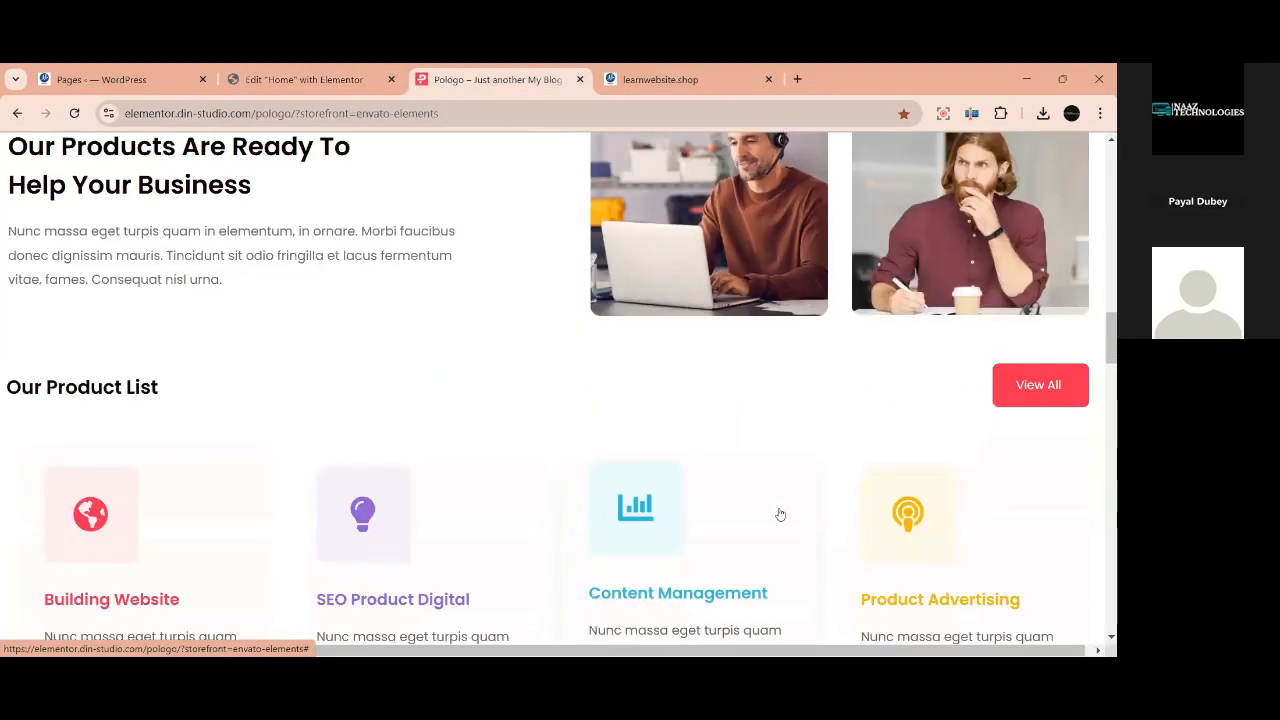
left_click(304, 79)
scroll(662, 429, "down", 4)
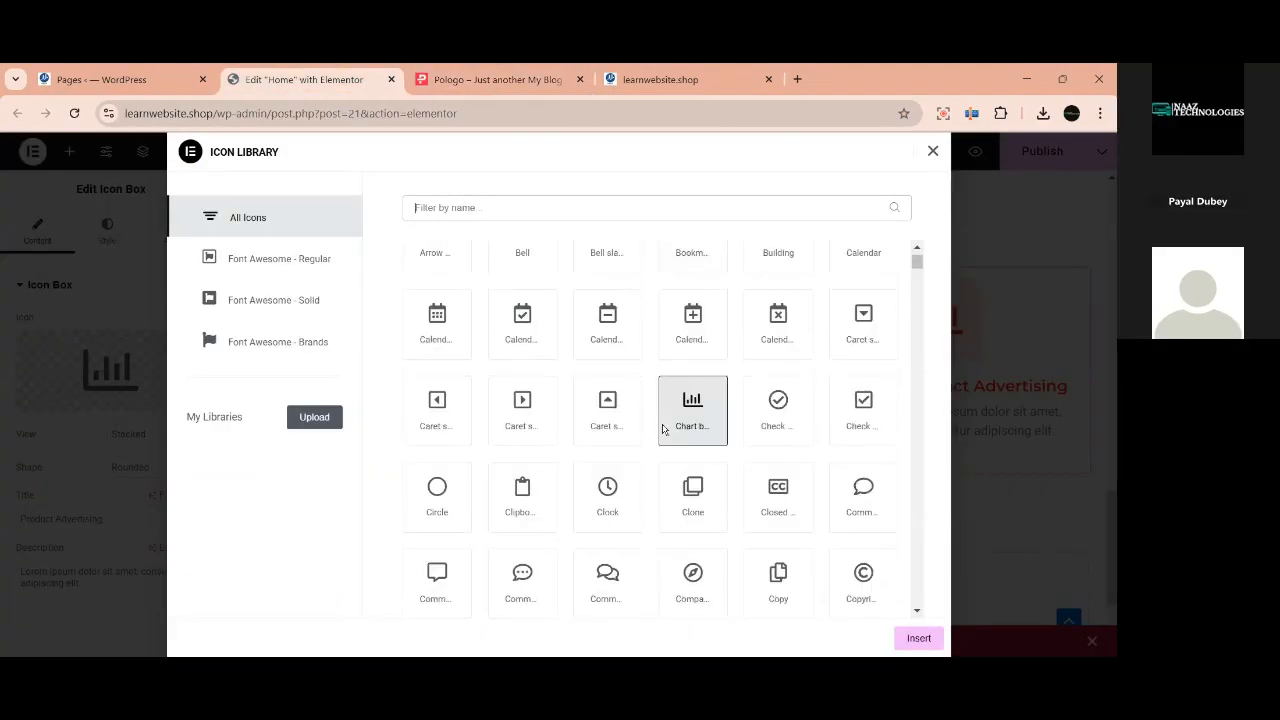
scroll(662, 429, "down", 5)
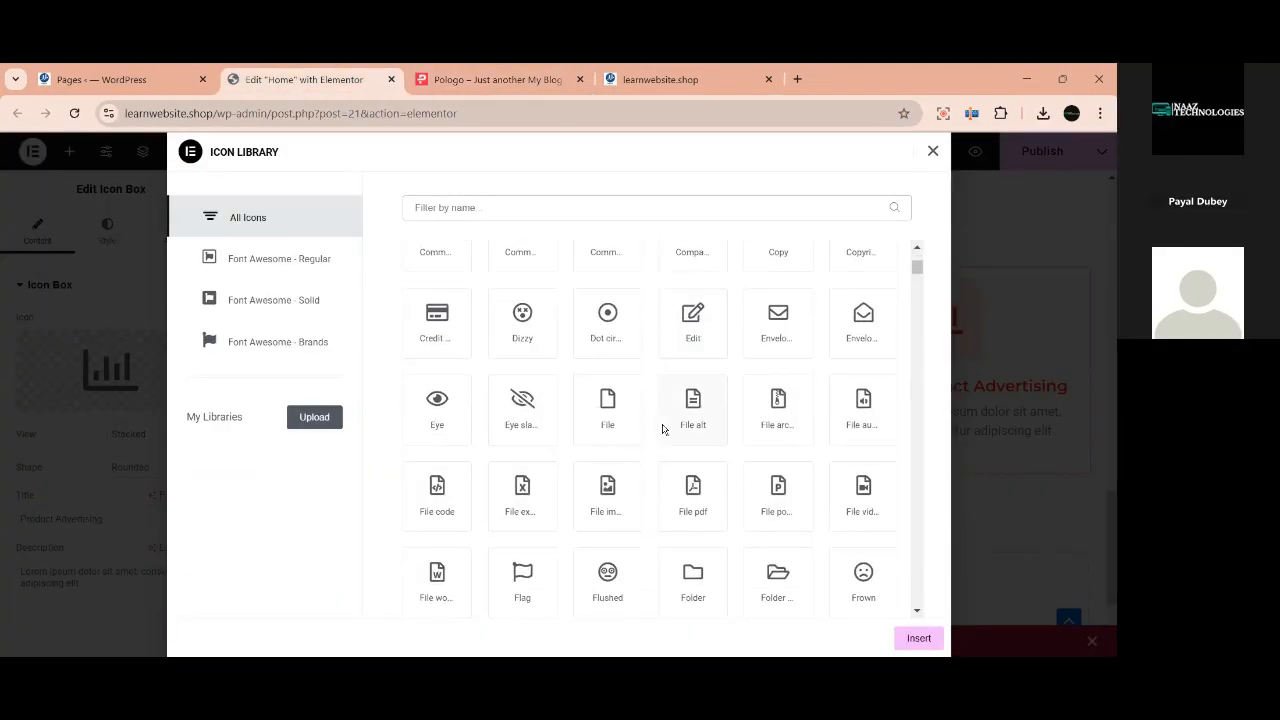
scroll(662, 429, "down", 4)
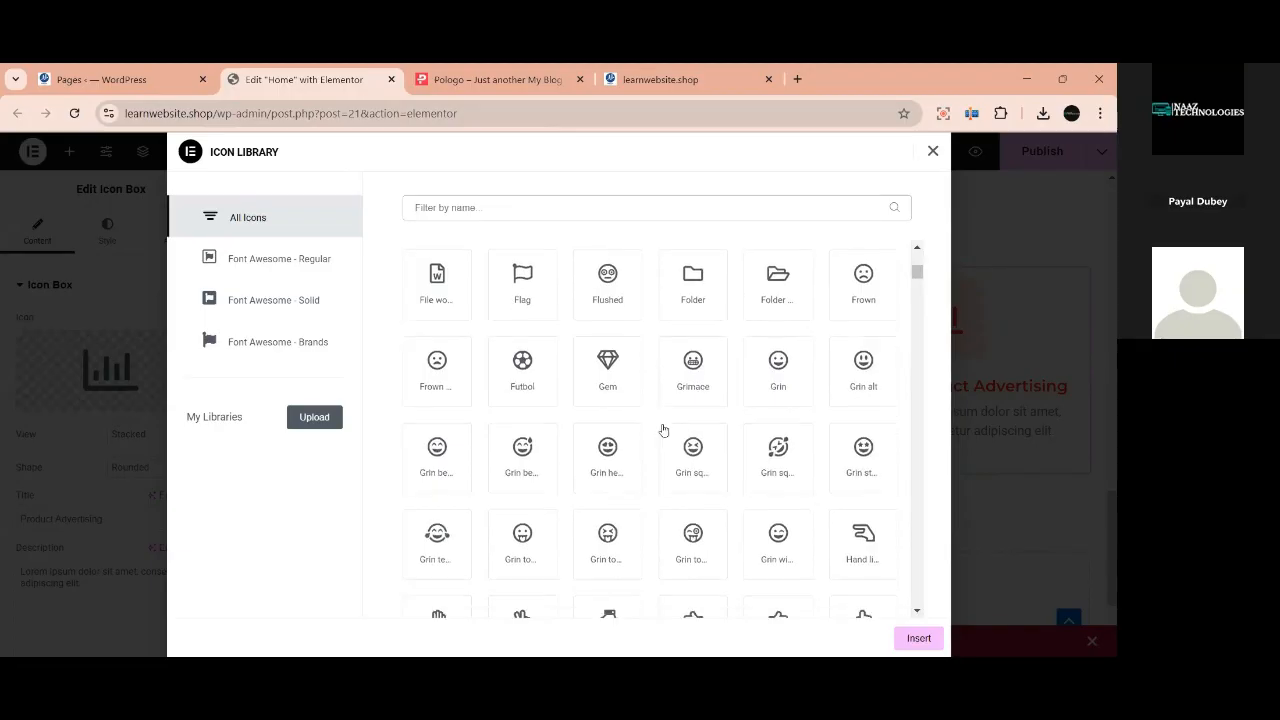
scroll(662, 429, "down", 4)
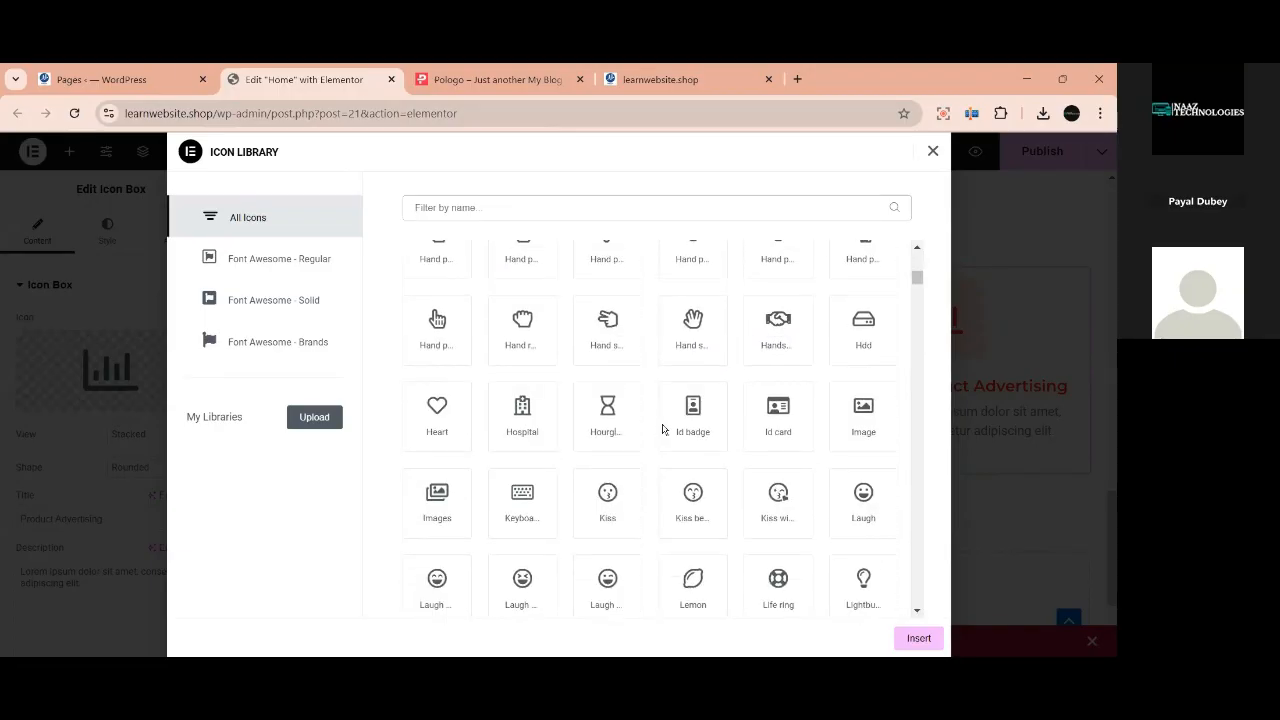
scroll(662, 429, "down", 2)
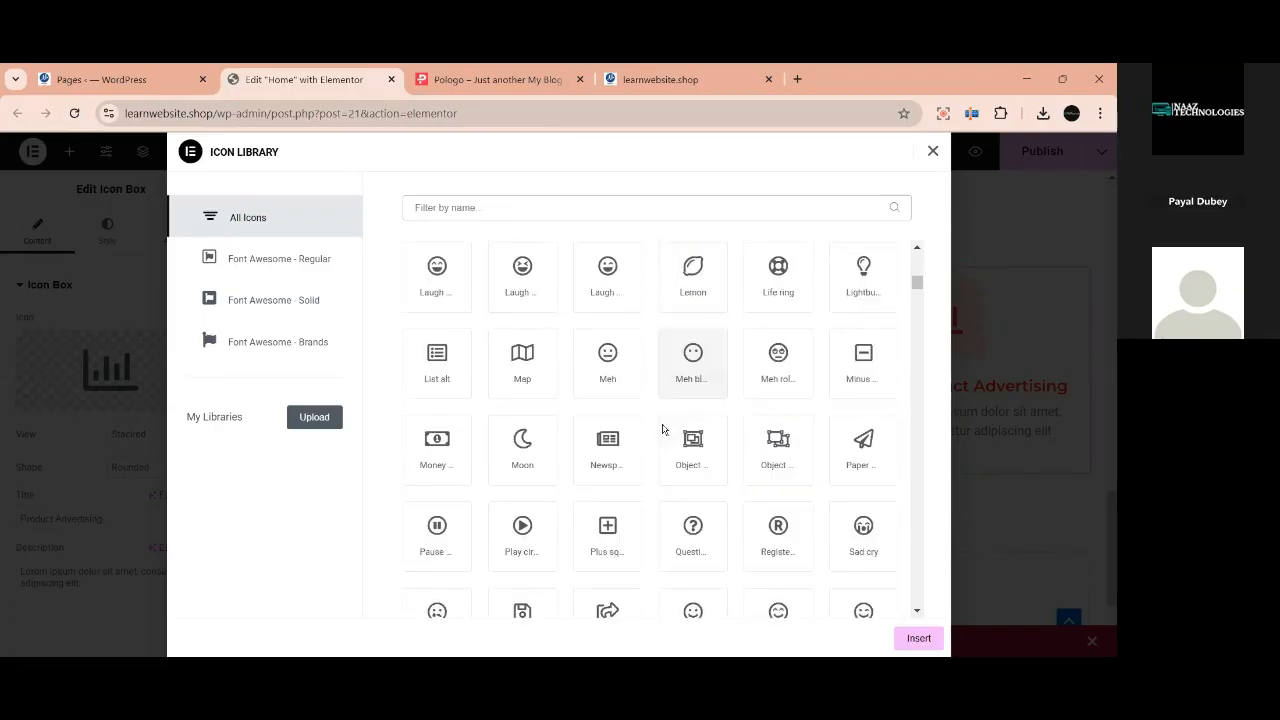
left_click(485, 79)
left_click(305, 79)
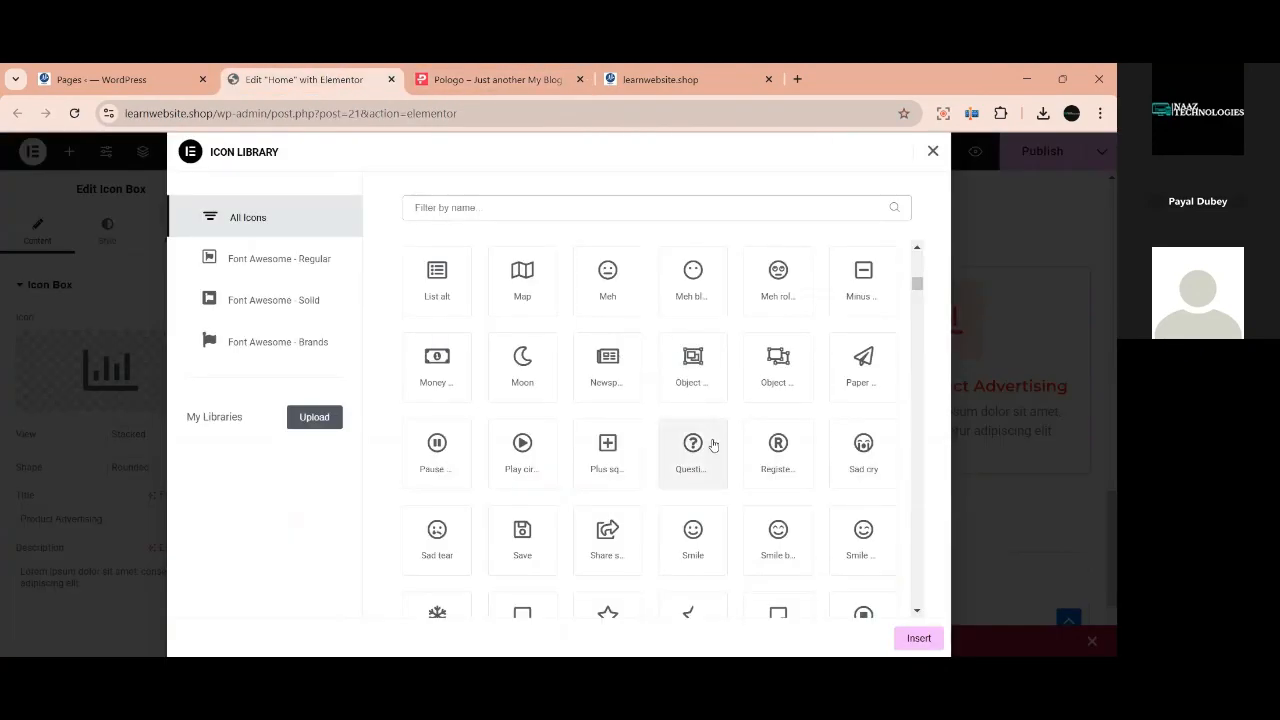
Browse the icon library from the outlined icons through the solid ones up to D for a Product Advertising icon.
scroll(712, 444, "down", 3)
scroll(712, 445, "down", 4)
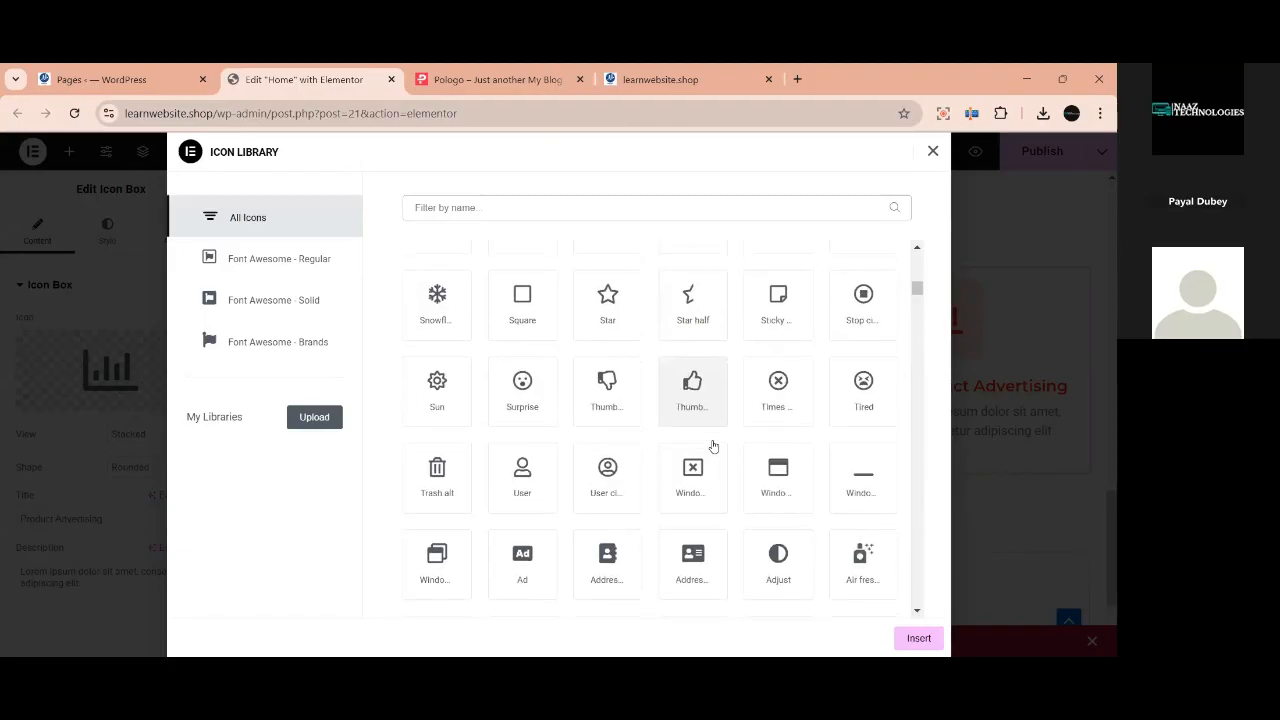
scroll(712, 446, "down", 6)
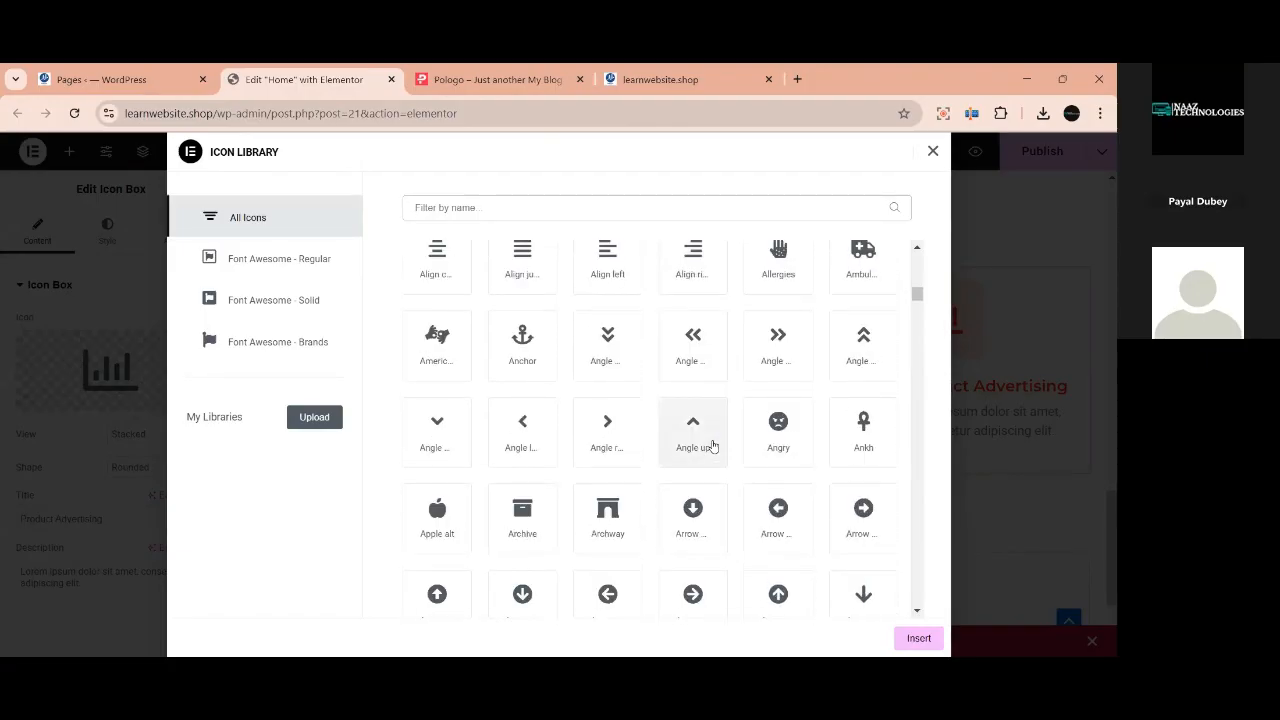
scroll(712, 446, "down", 1)
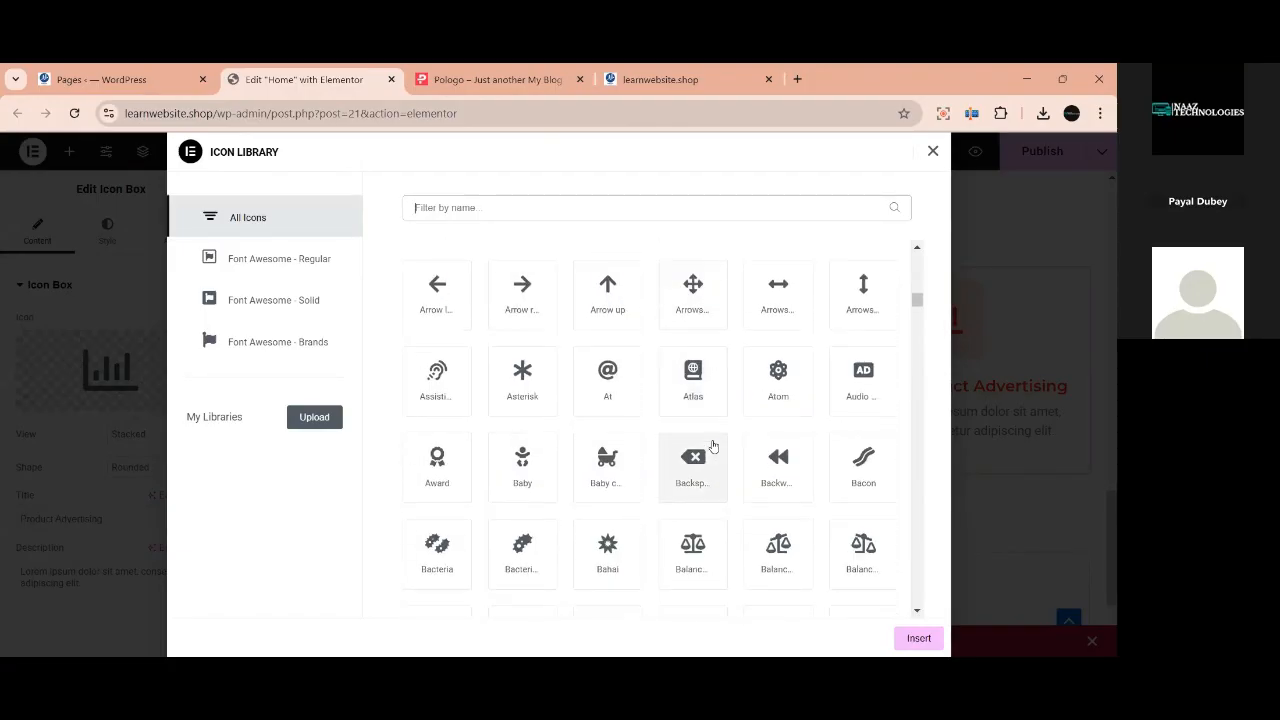
scroll(712, 446, "down", 5)
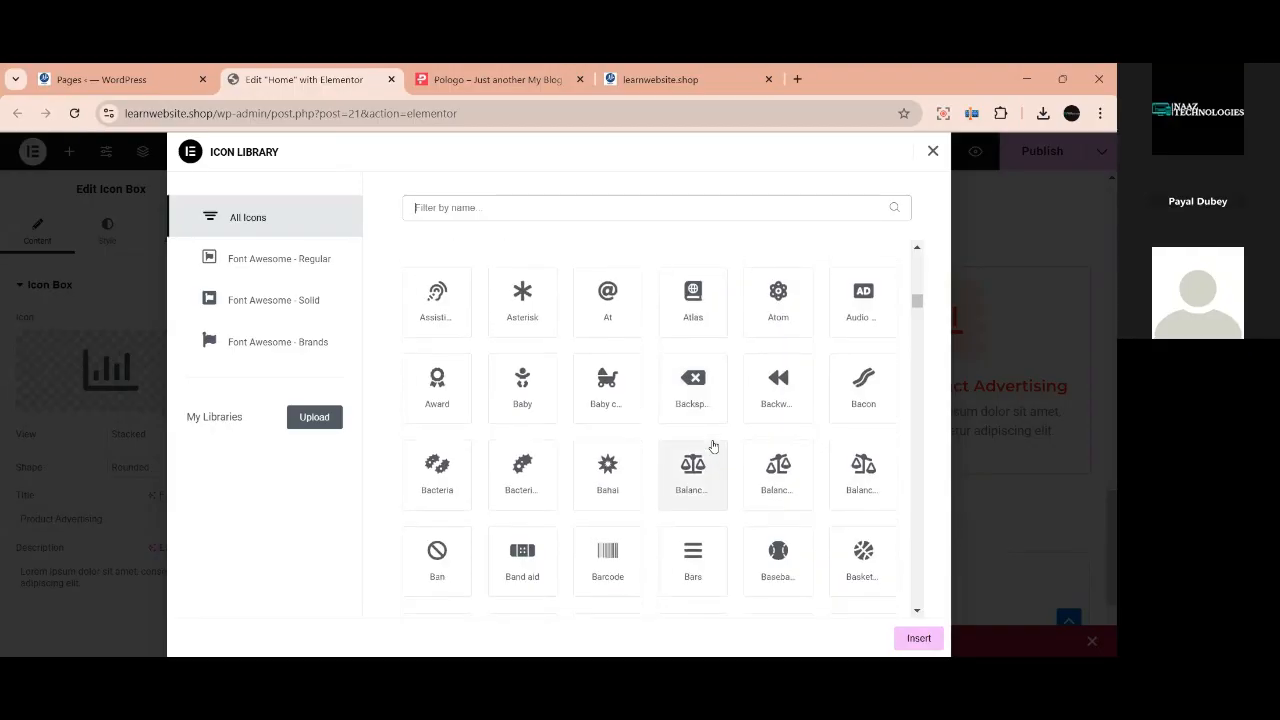
scroll(712, 446, "down", 10)
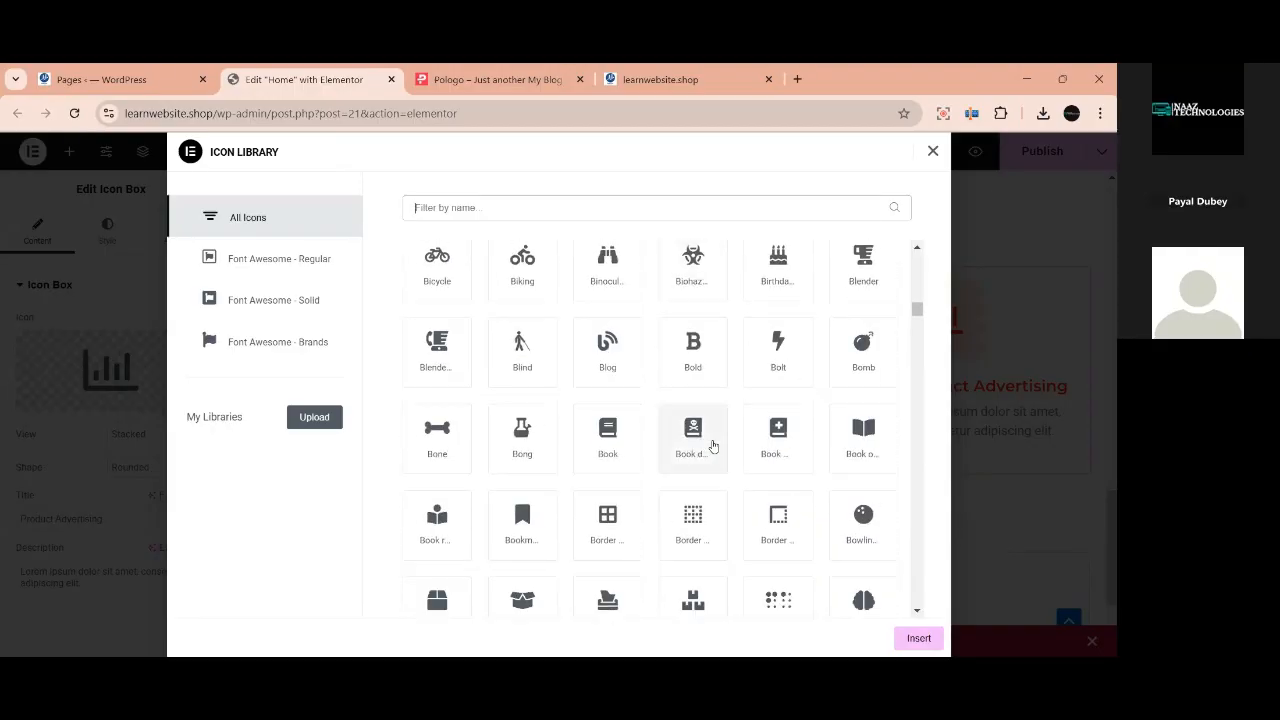
scroll(712, 446, "down", 8)
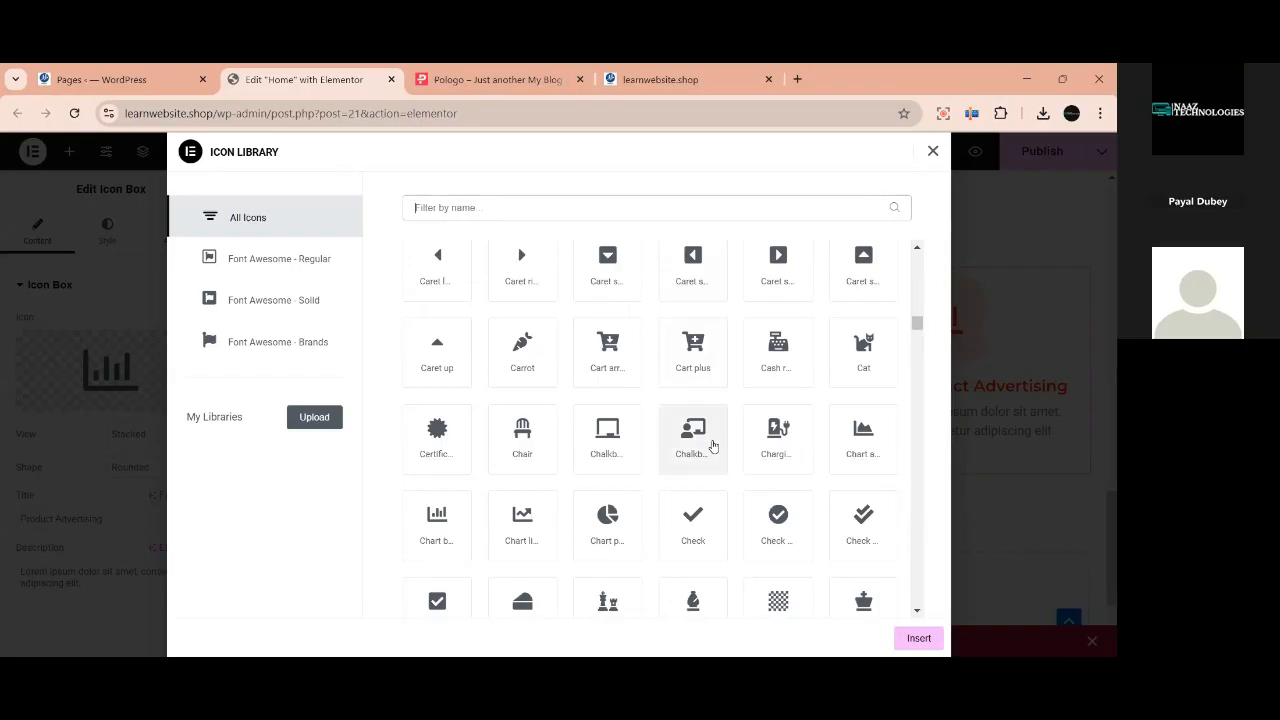
scroll(712, 446, "down", 4)
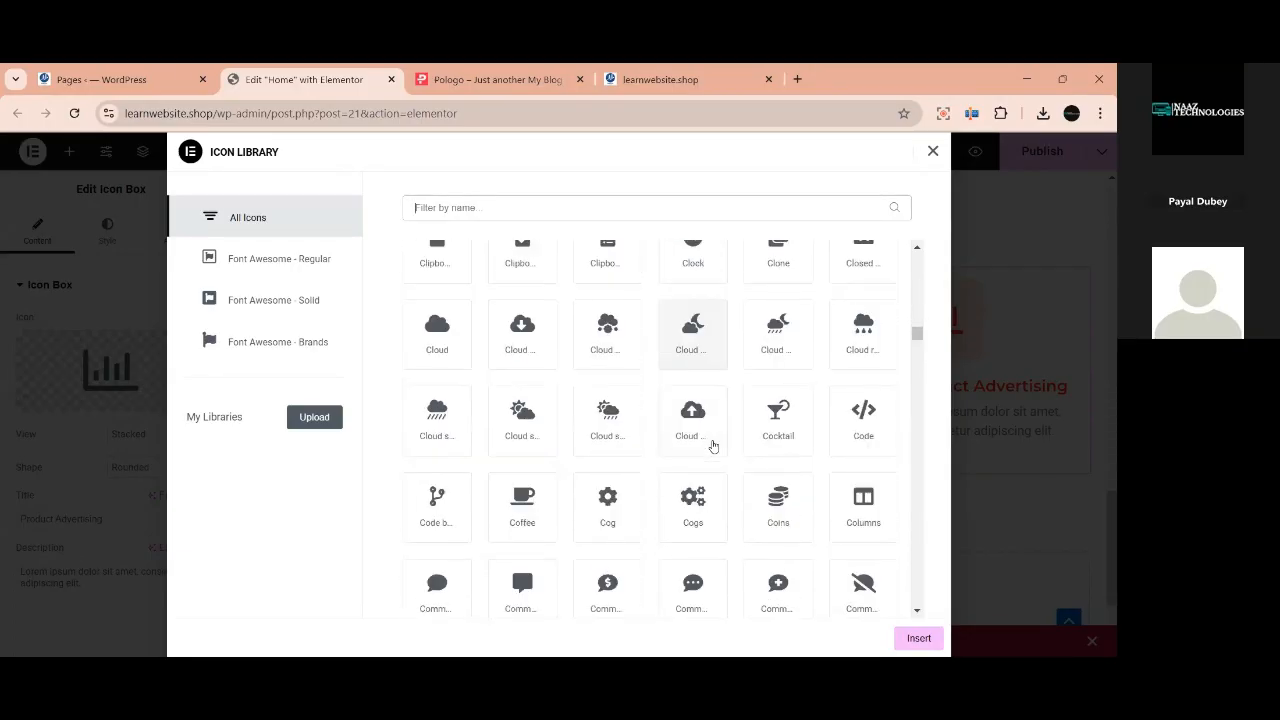
scroll(712, 446, "up", 3)
scroll(712, 446, "down", 7)
scroll(712, 446, "down", 1)
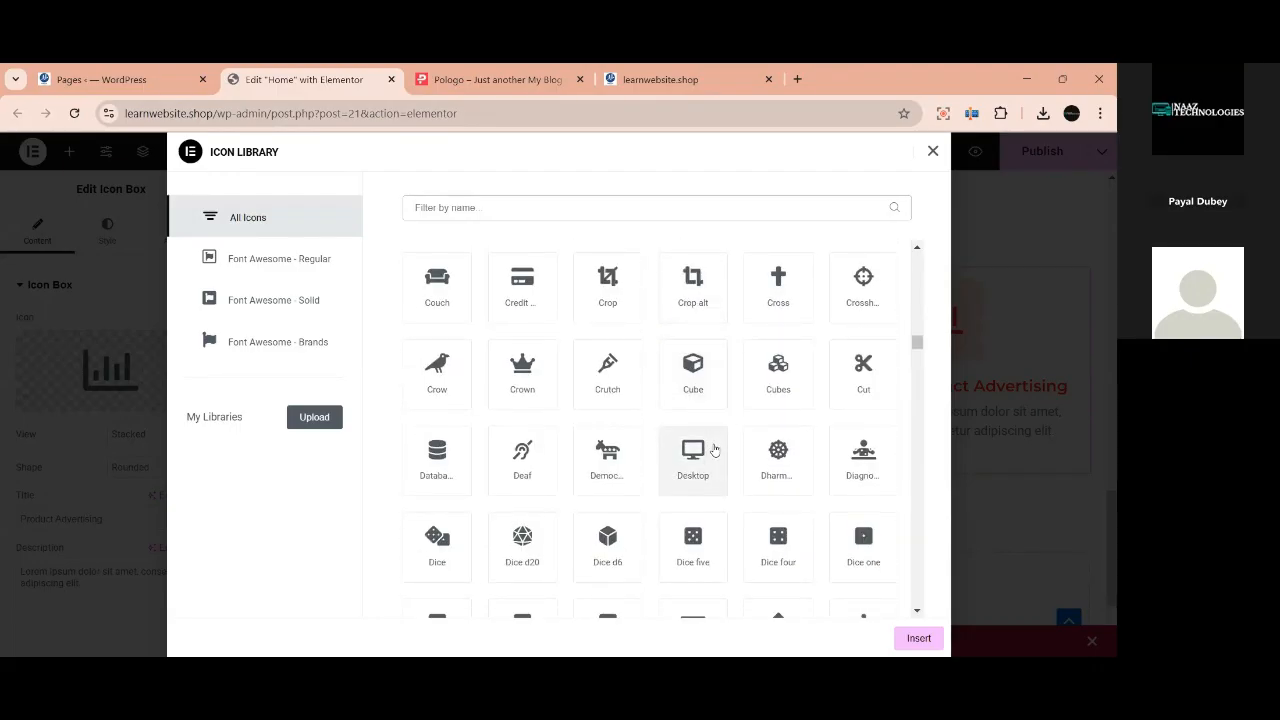
scroll(714, 451, "down", 2)
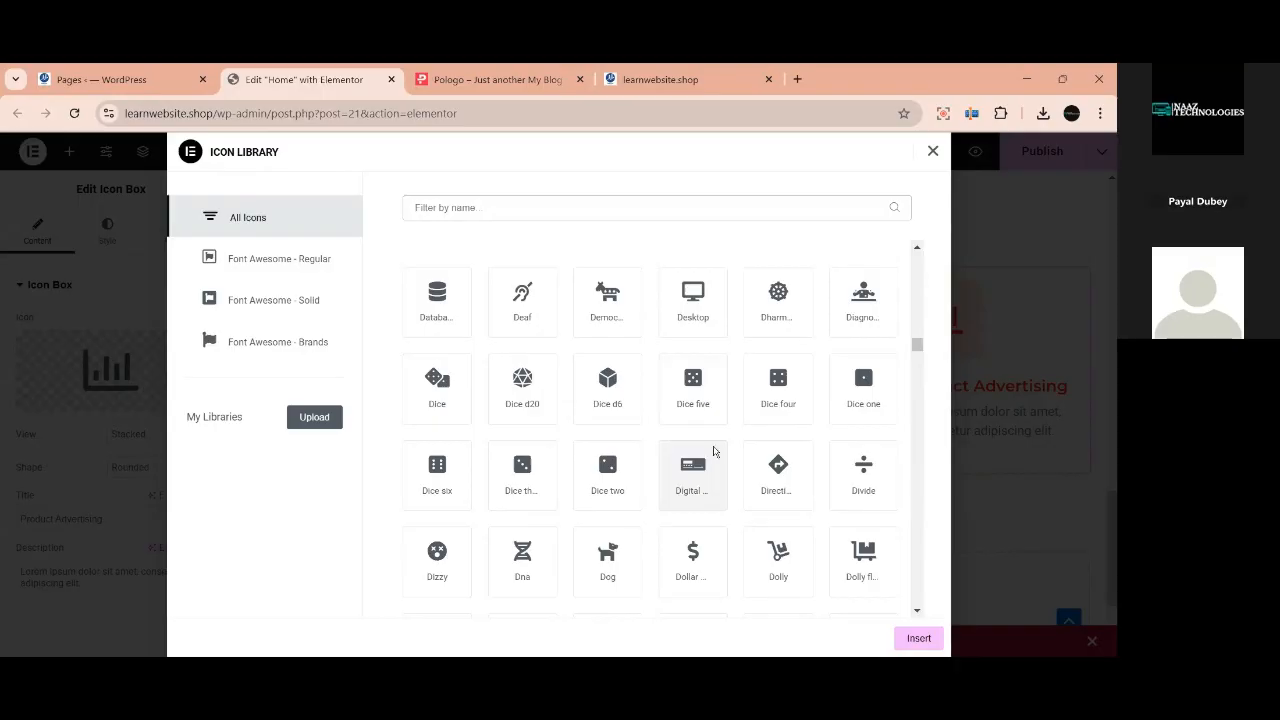
scroll(714, 452, "up", 1)
scroll(714, 451, "up", 1)
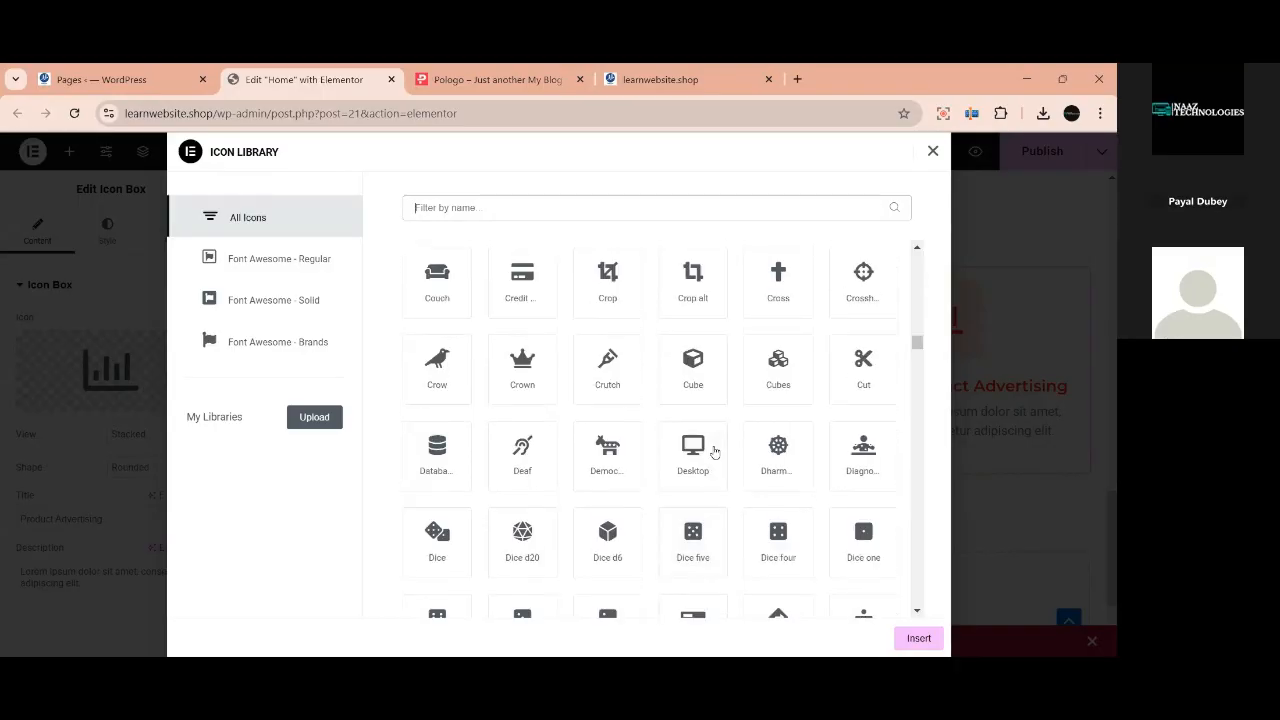
scroll(730, 455, "down", 2)
scroll(726, 470, "down", 4)
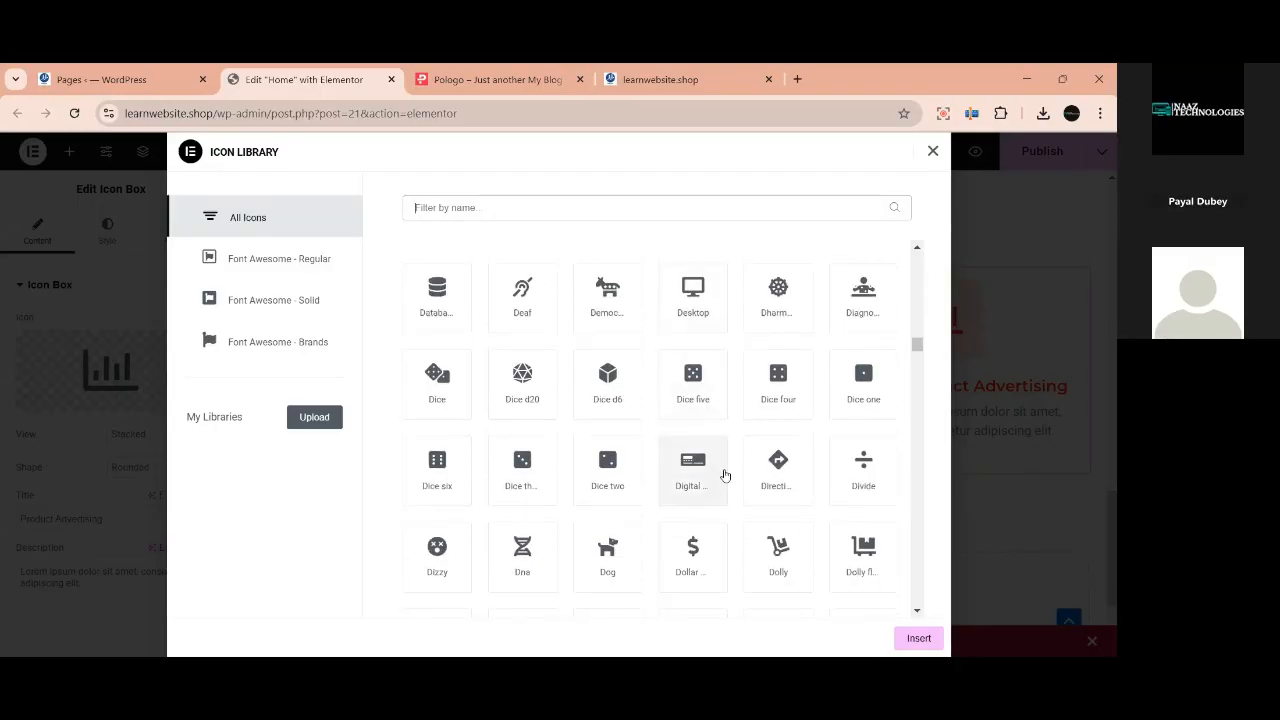
Search the icon library for adv, check the matches and clear the search.
left_click(495, 207)
type("a")
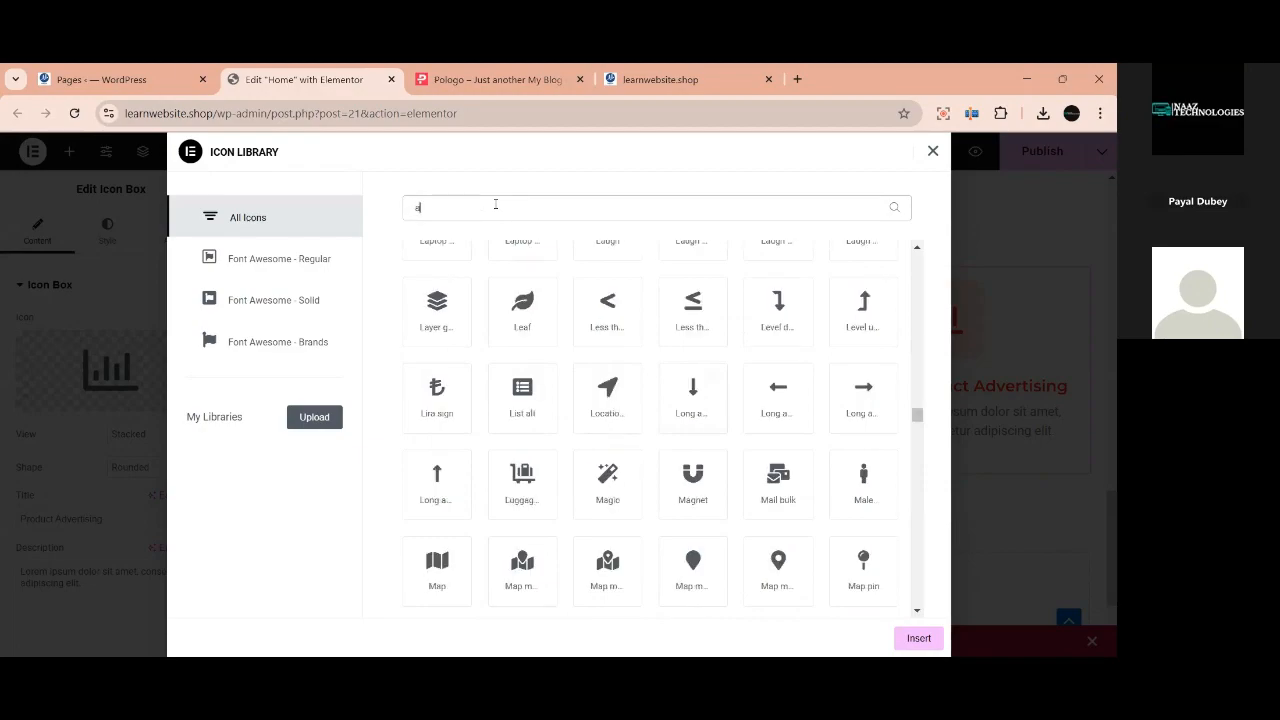
type("d")
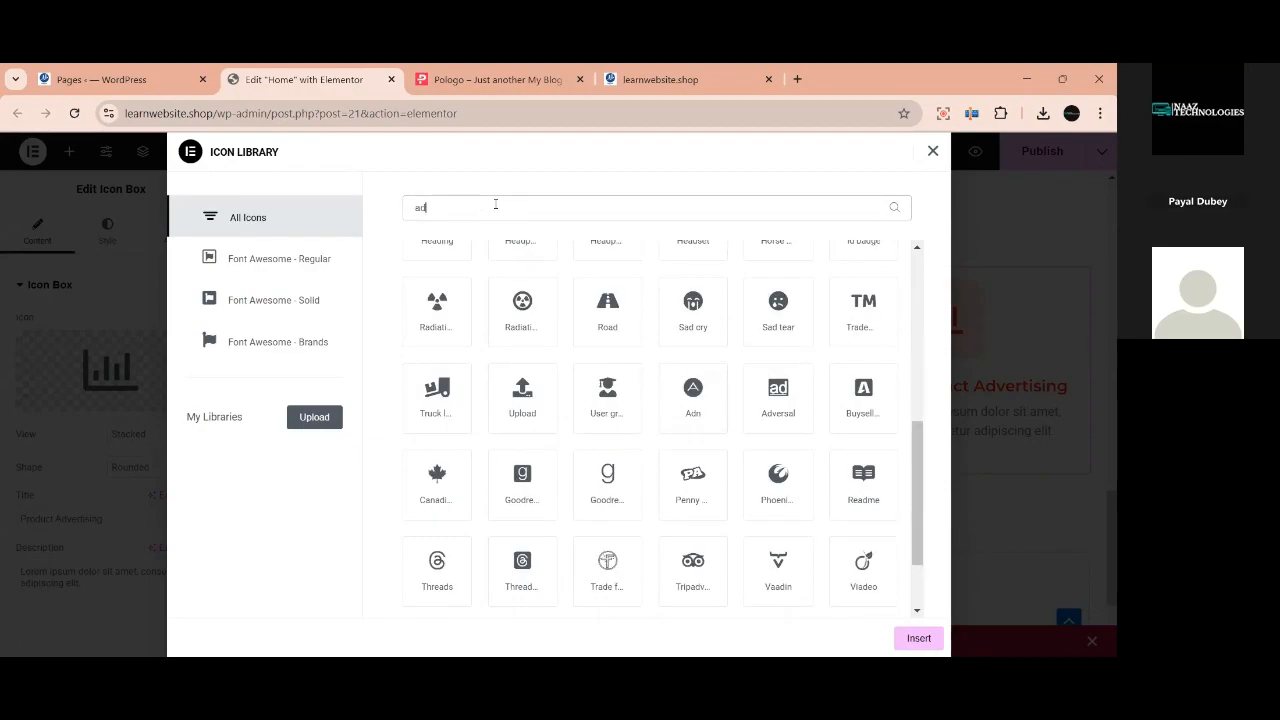
type("v")
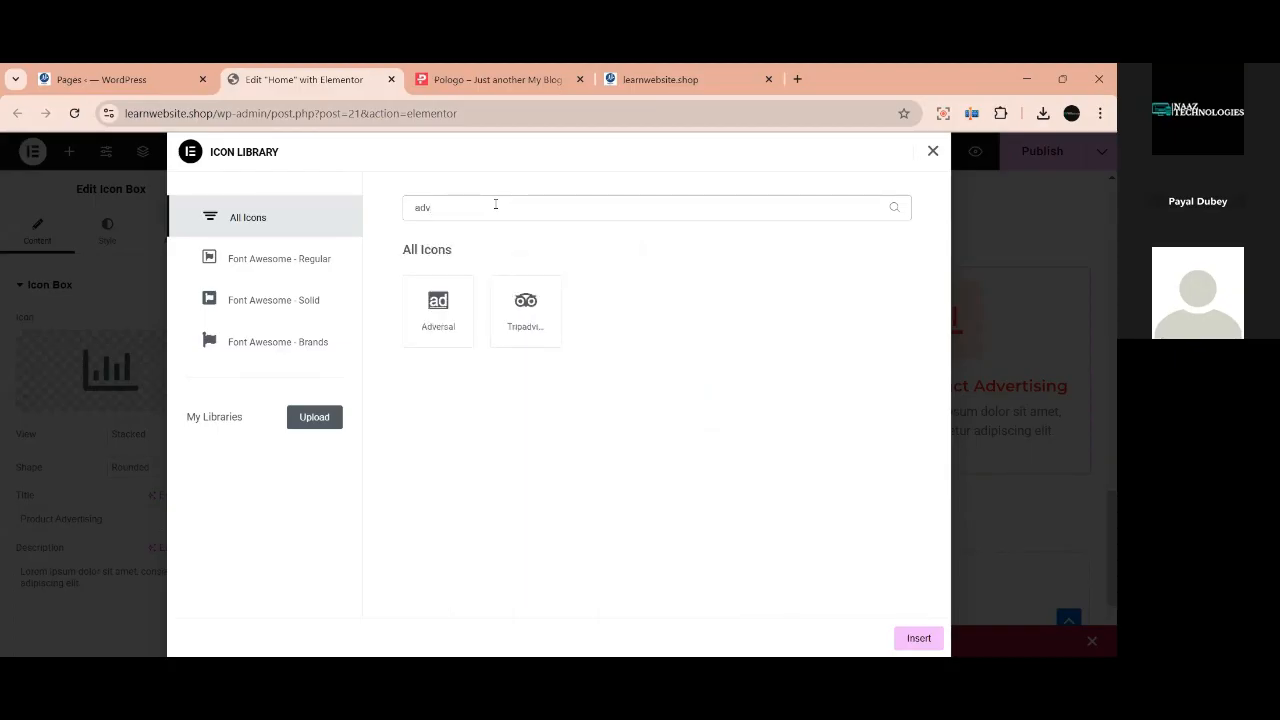
key("BackSpace")
key("BackSpace")
key("BackSpace")
Search the icon library for pro, look over the matching icons and clear the search.
type("p")
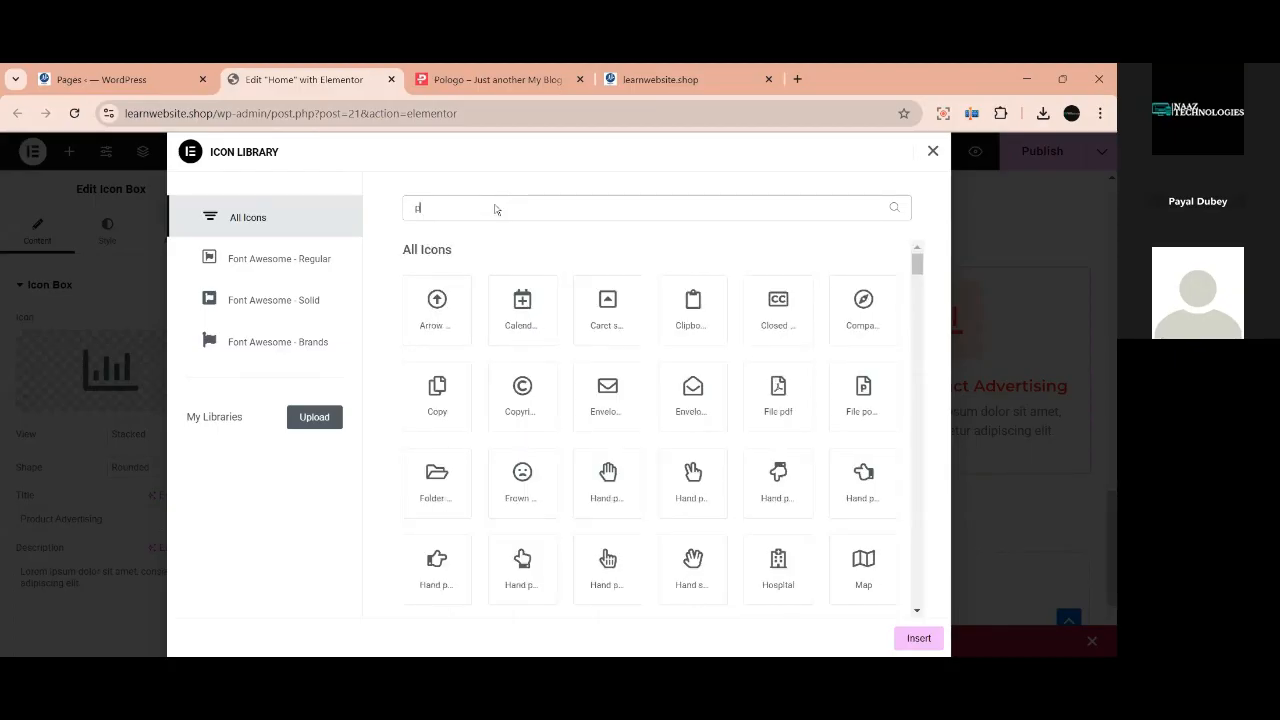
type("ro")
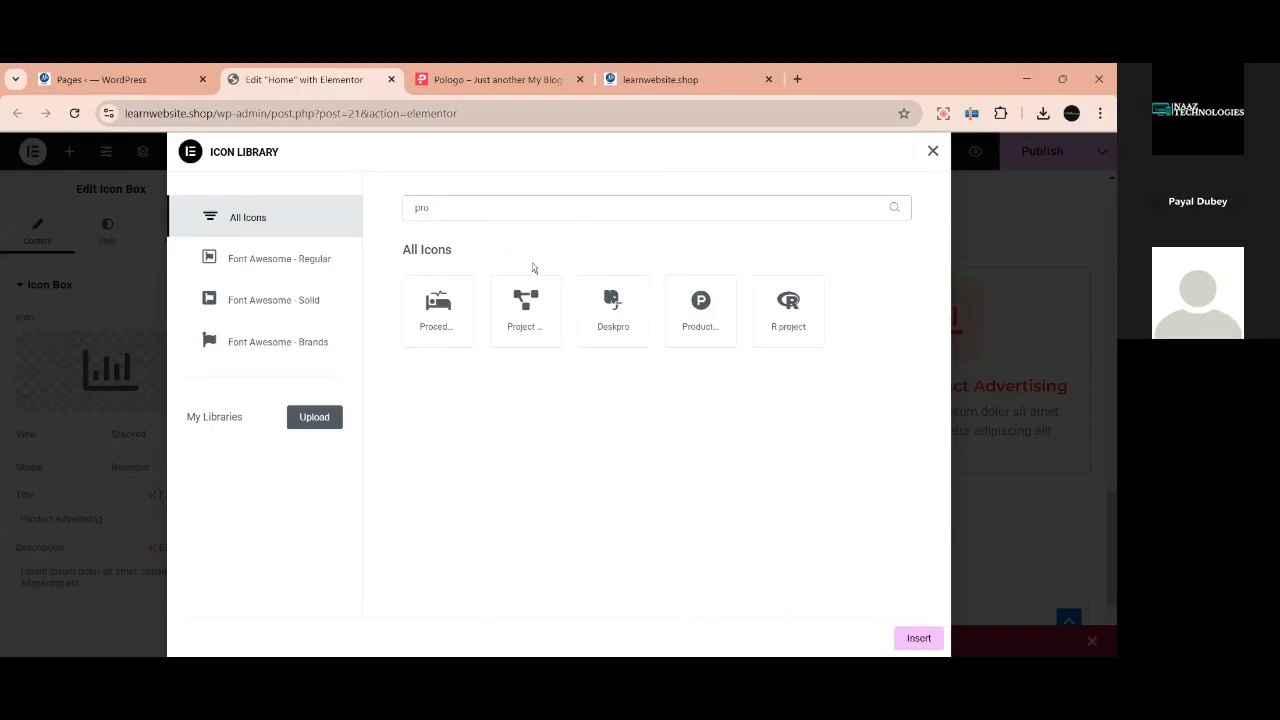
key("BackSpace")
key("BackSpace")
key("BackSpace")
Go through the full icon library again from its beginning, examining outlined and solid icons for one that suits Product Advertising.
scroll(670, 470, "down", 6)
scroll(670, 480, "down", 3)
scroll(670, 480, "up", 3)
scroll(670, 481, "up", 1)
scroll(670, 481, "down", 2)
scroll(670, 481, "down", 1)
scroll(670, 481, "down", 1)
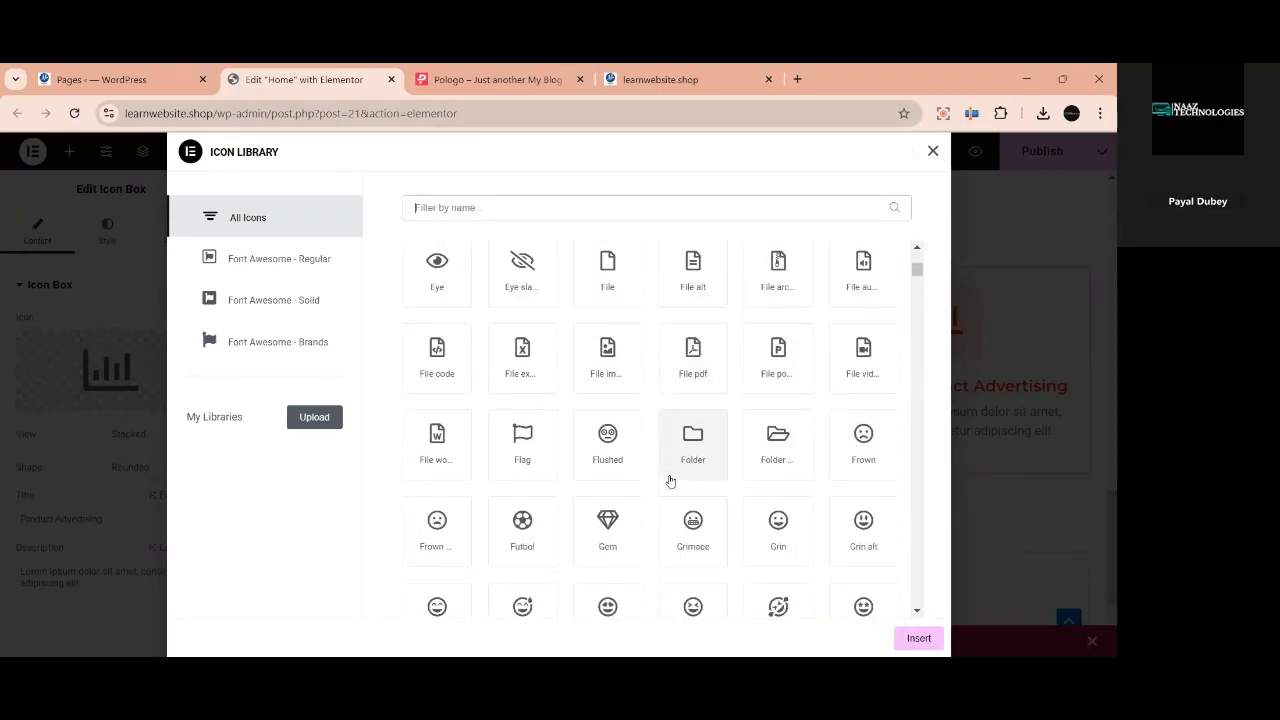
scroll(670, 481, "down", 2)
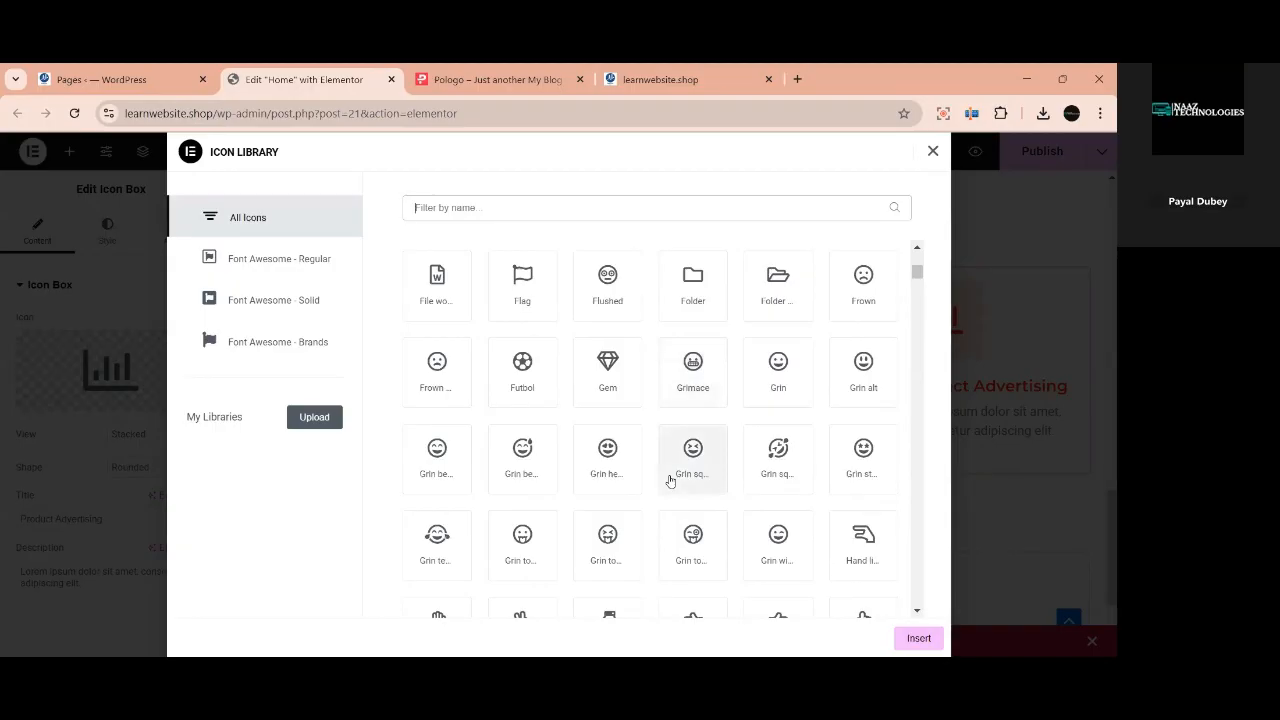
scroll(670, 481, "down", 4)
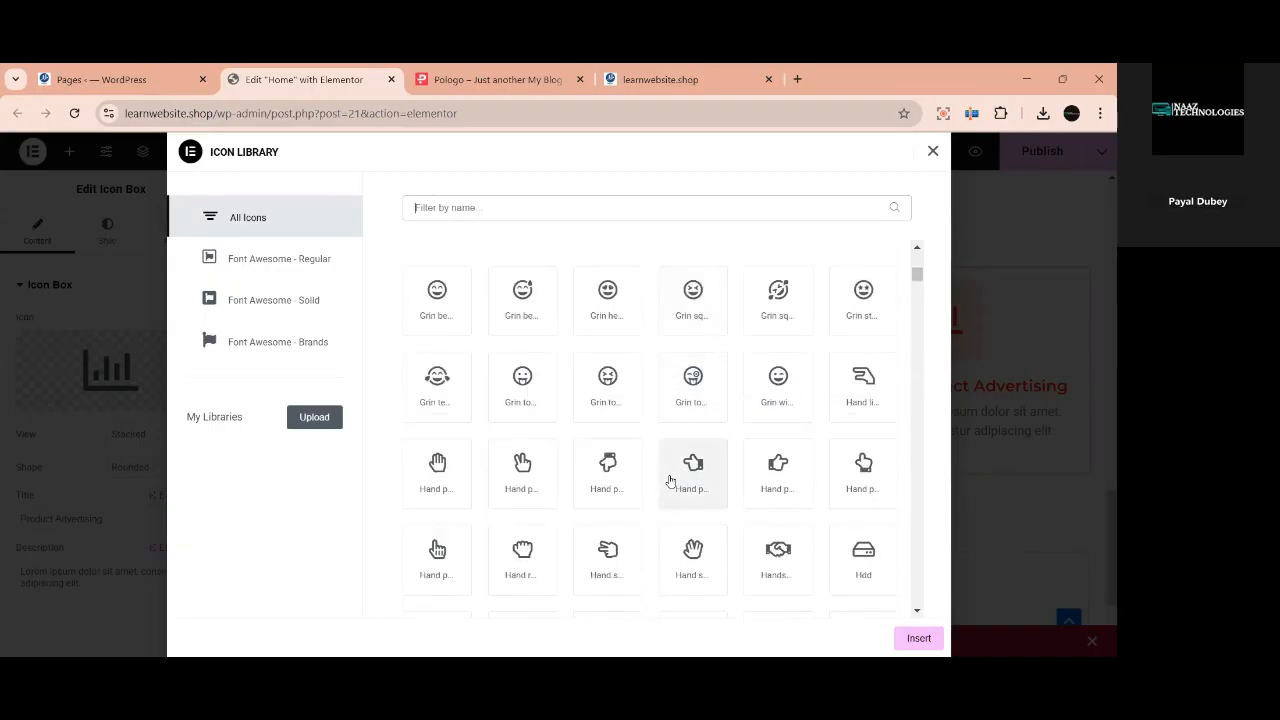
scroll(670, 481, "down", 1)
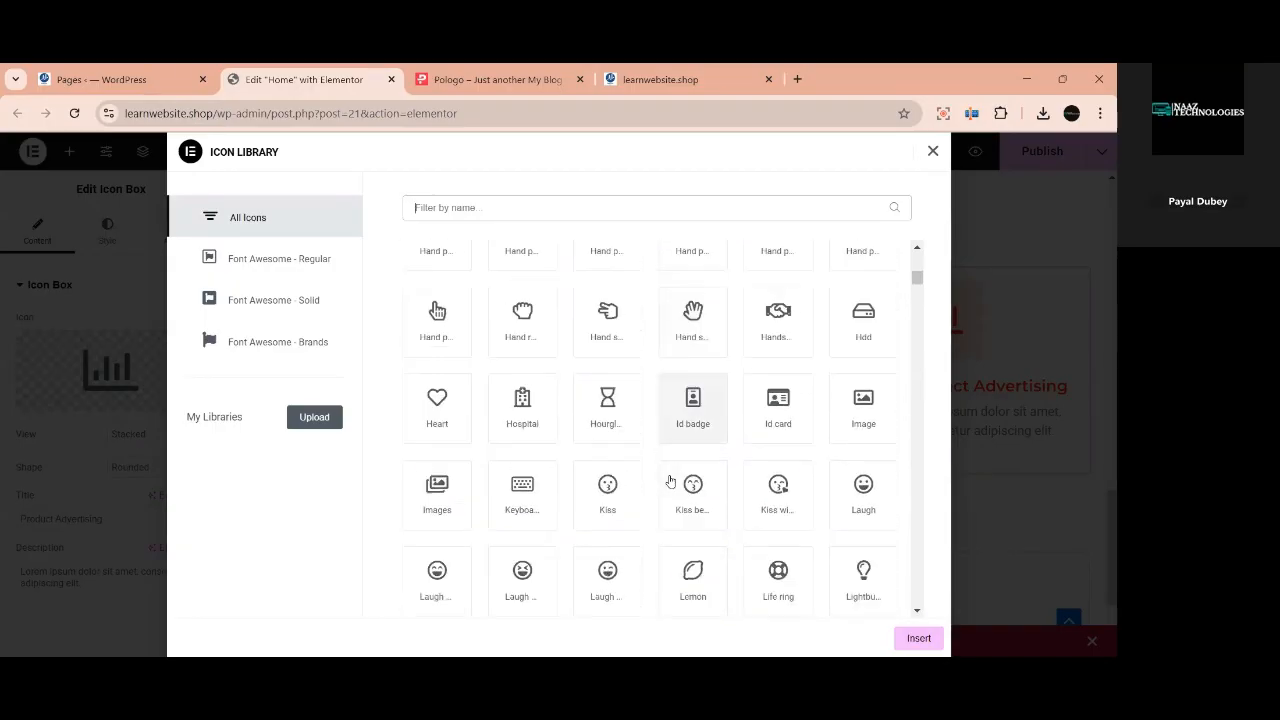
scroll(670, 481, "down", 3)
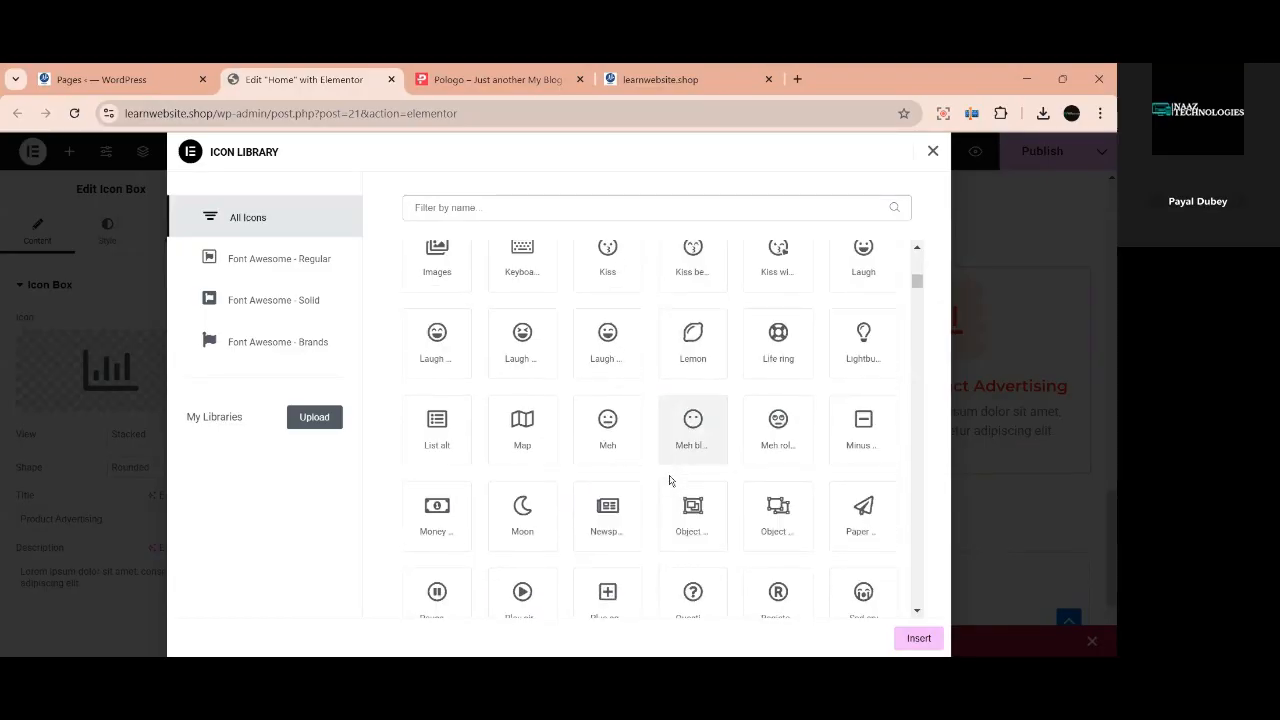
scroll(670, 483, "down", 4)
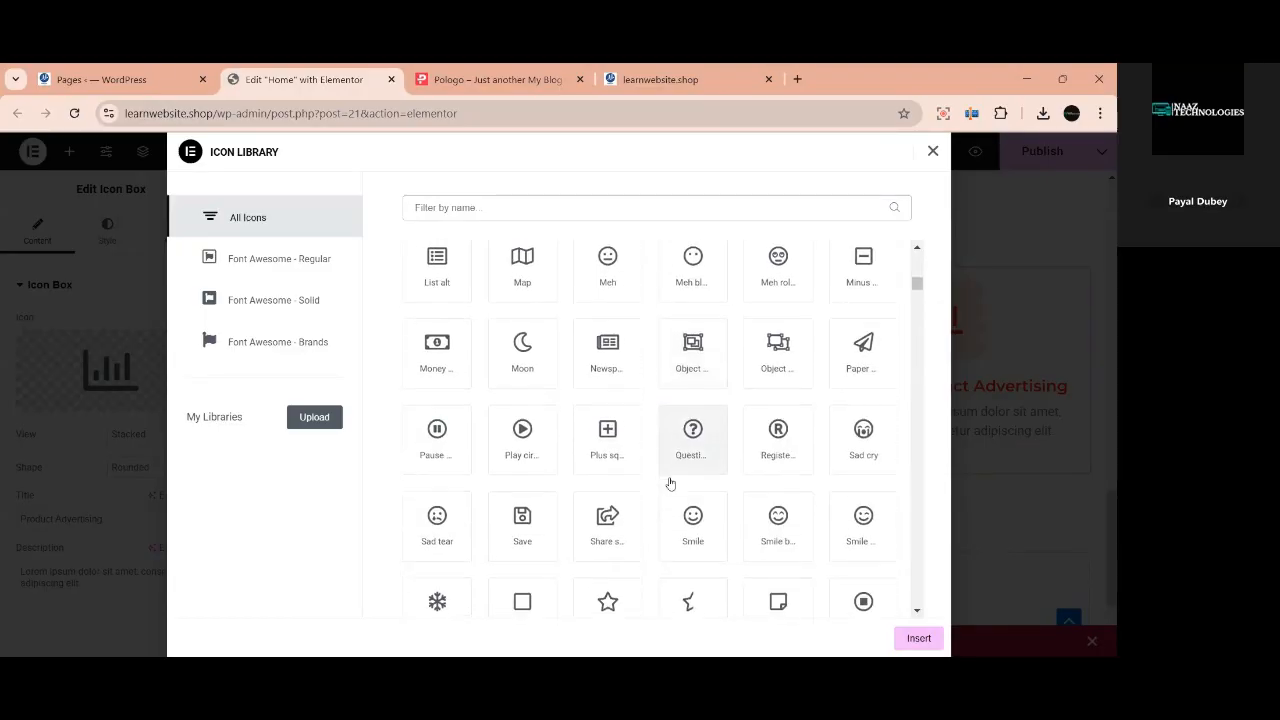
scroll(670, 483, "down", 2)
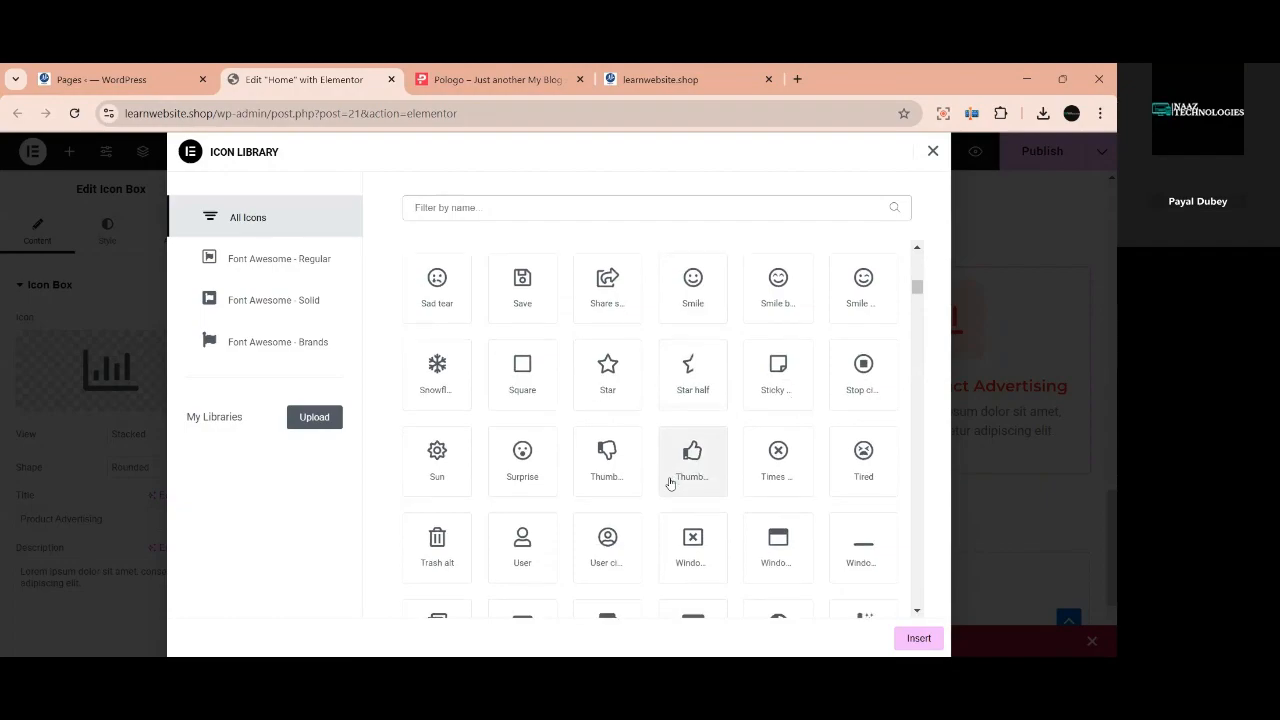
scroll(670, 483, "down", 4)
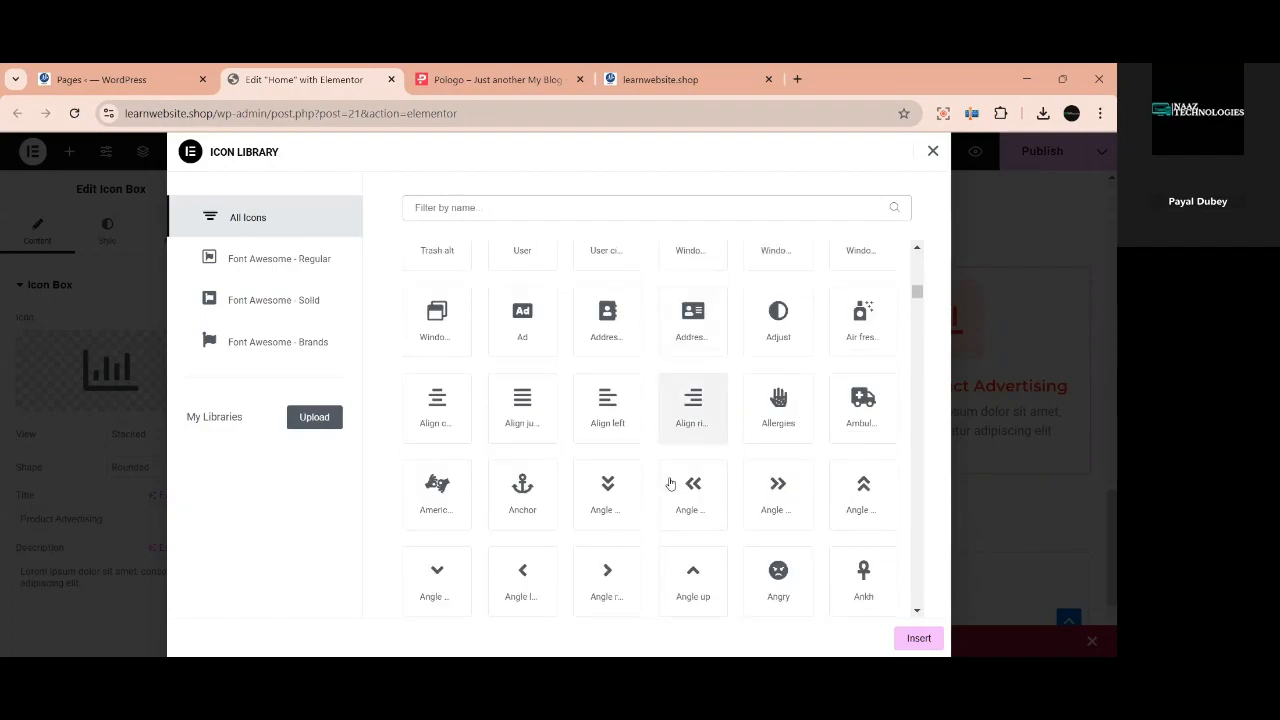
scroll(670, 483, "down", 4)
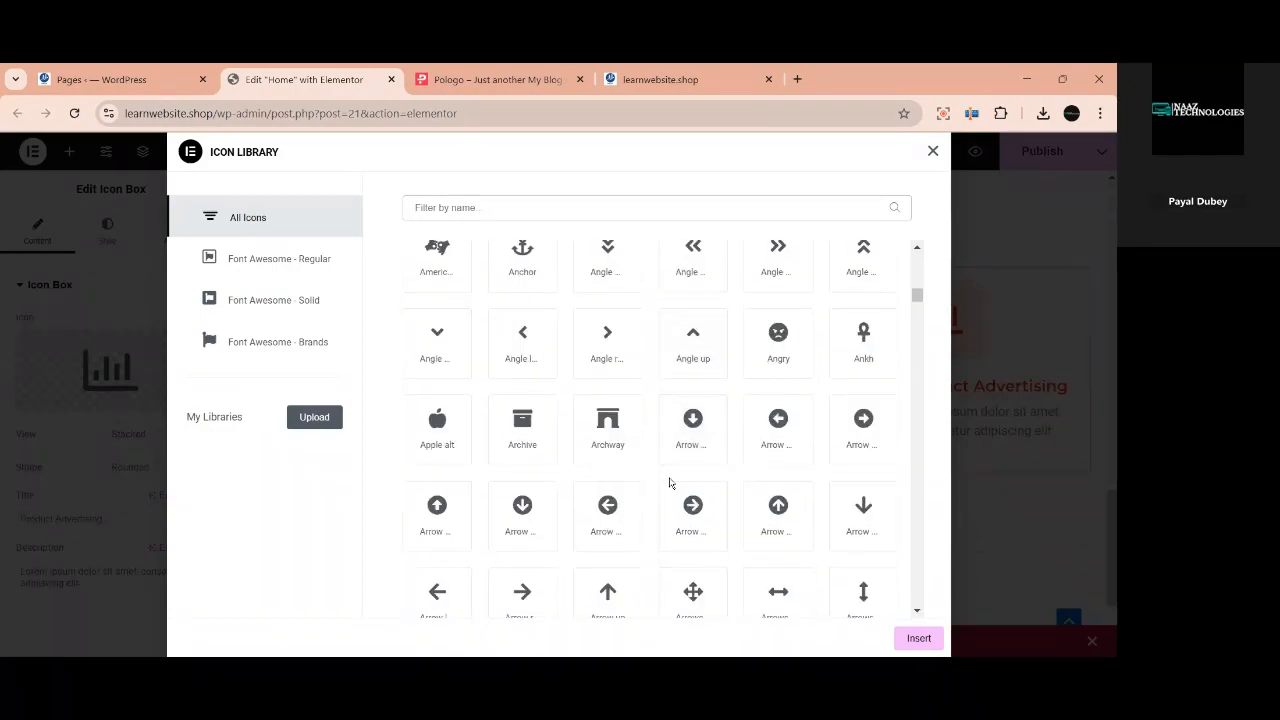
scroll(670, 483, "down", 2)
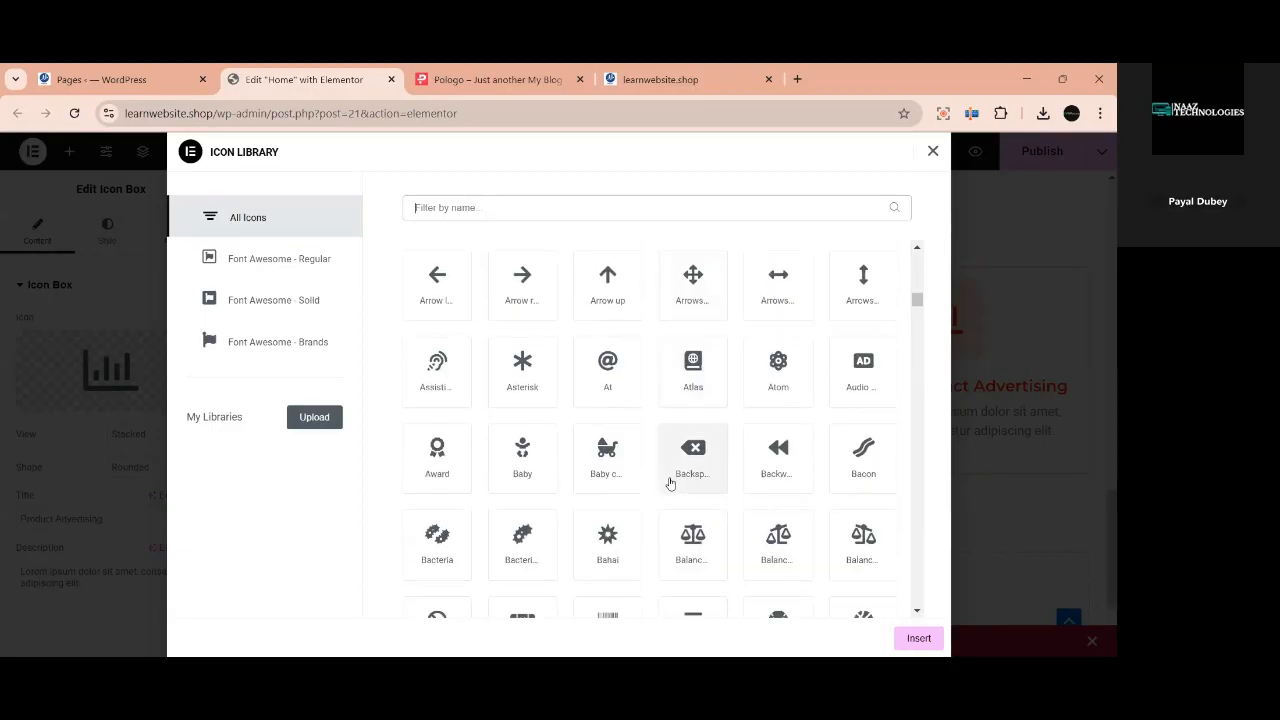
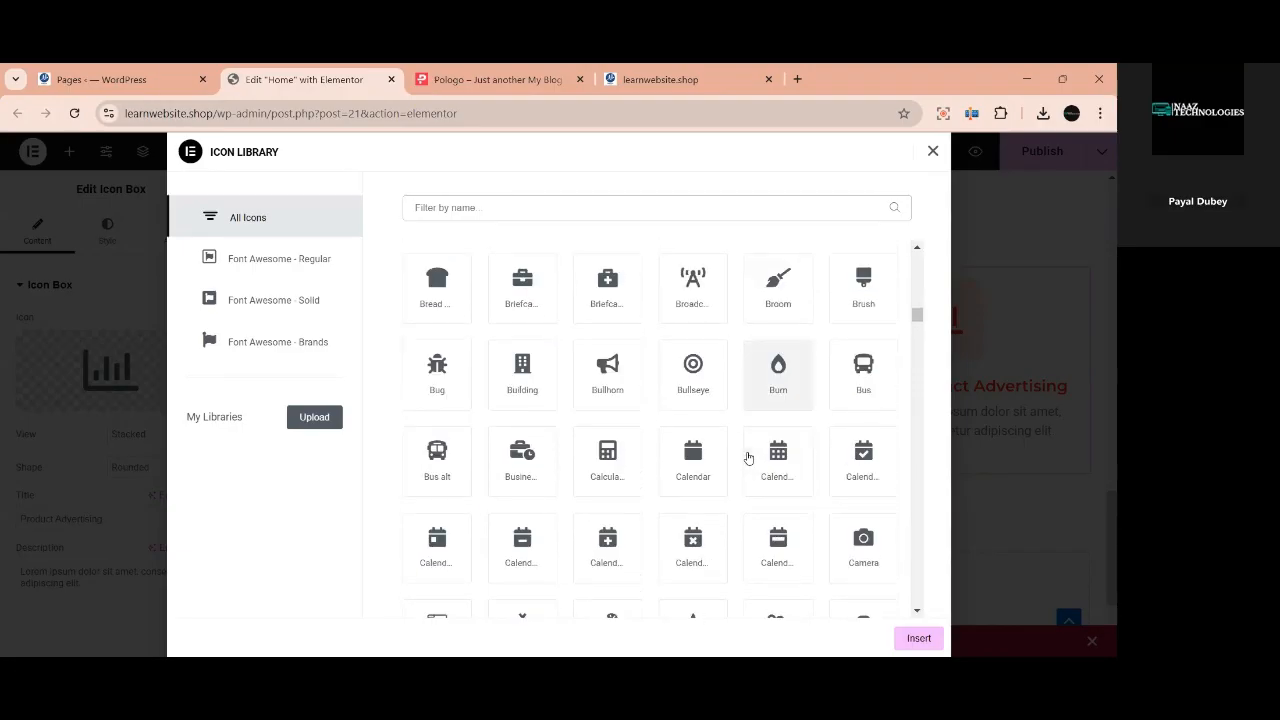
scroll(748, 457, "down", 3)
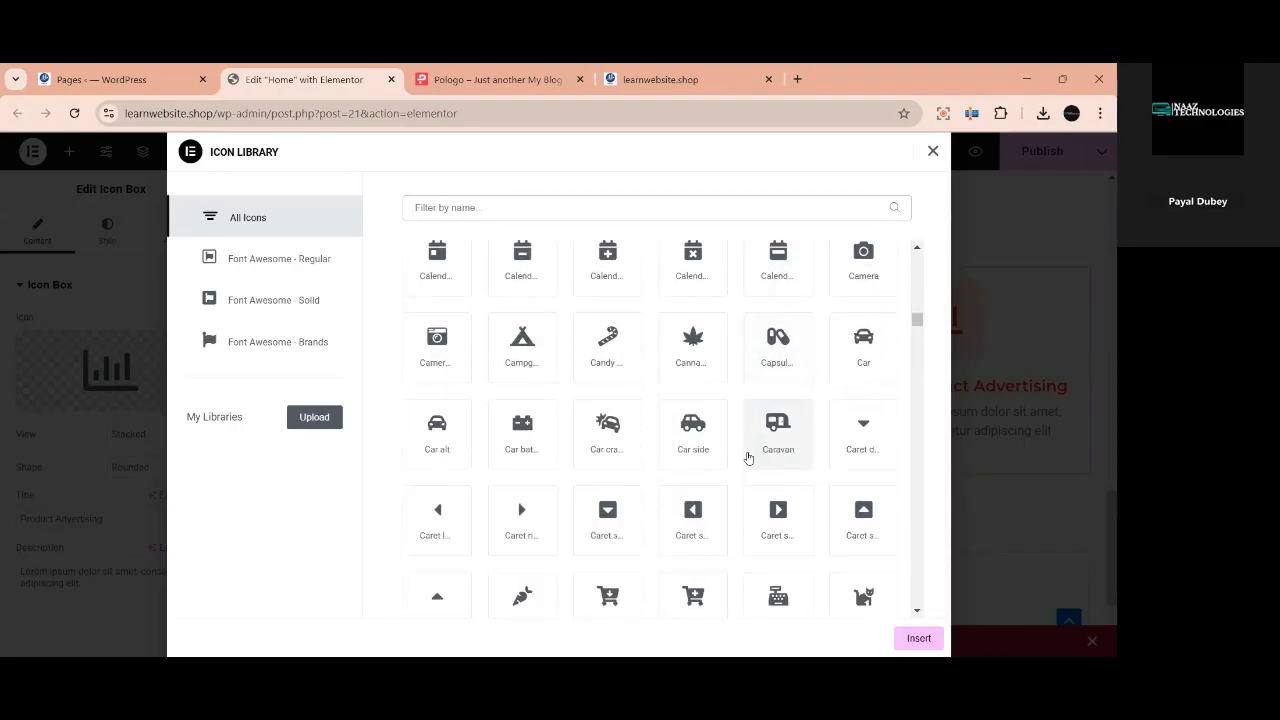
scroll(748, 457, "down", 4)
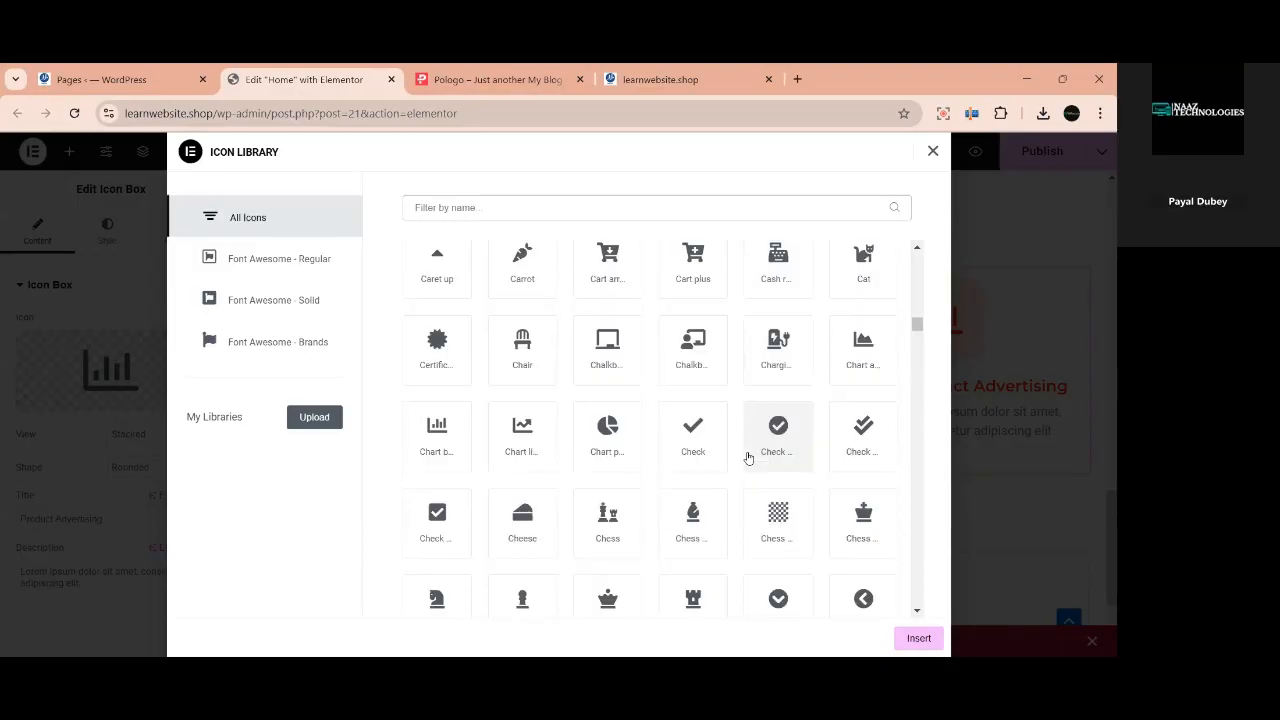
Replace the icon of the Product Advertising icon box with the wheel-shaped Dharmachakra icon from the icon library.
scroll(748, 457, "down", 4)
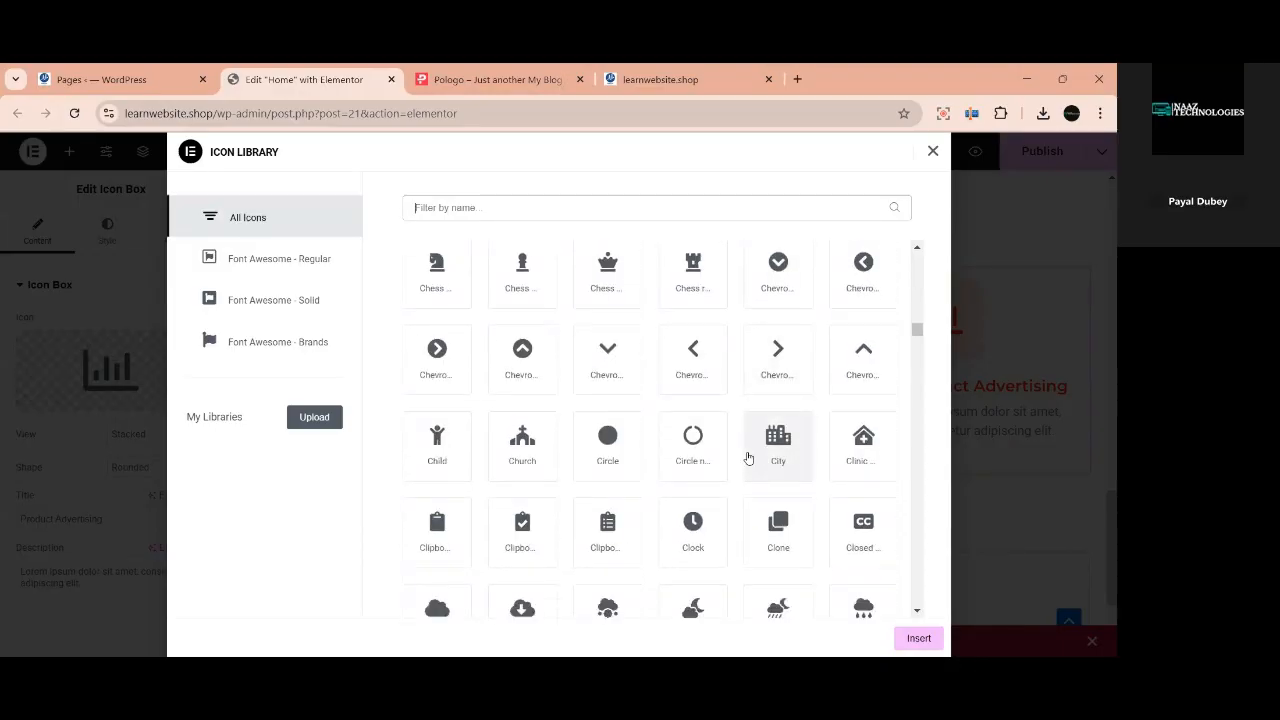
scroll(748, 457, "down", 4)
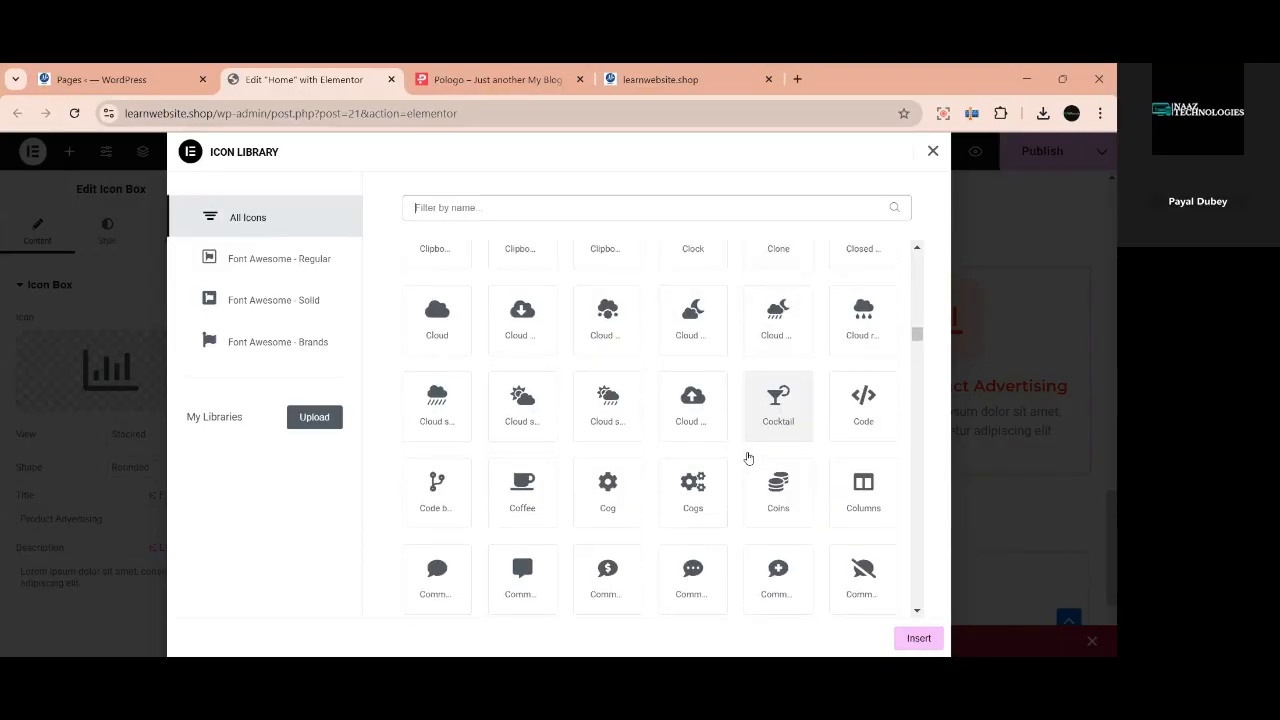
scroll(748, 457, "down", 4)
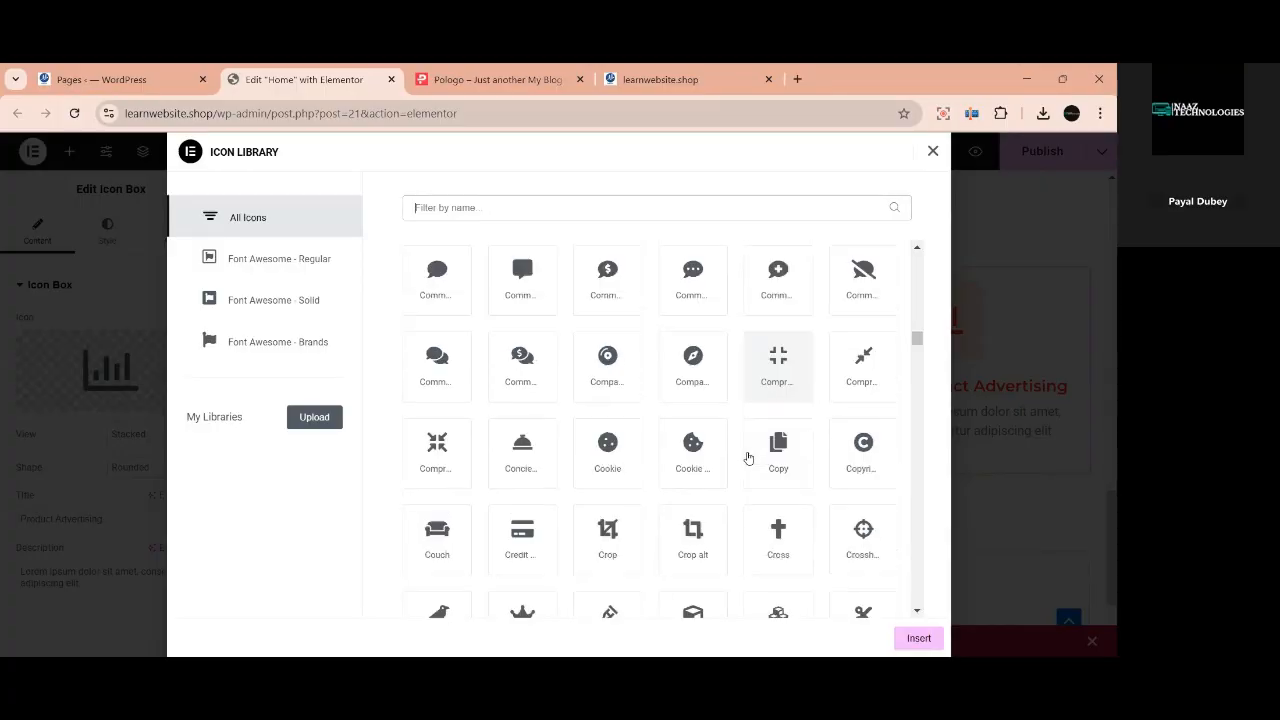
scroll(748, 457, "up", 1)
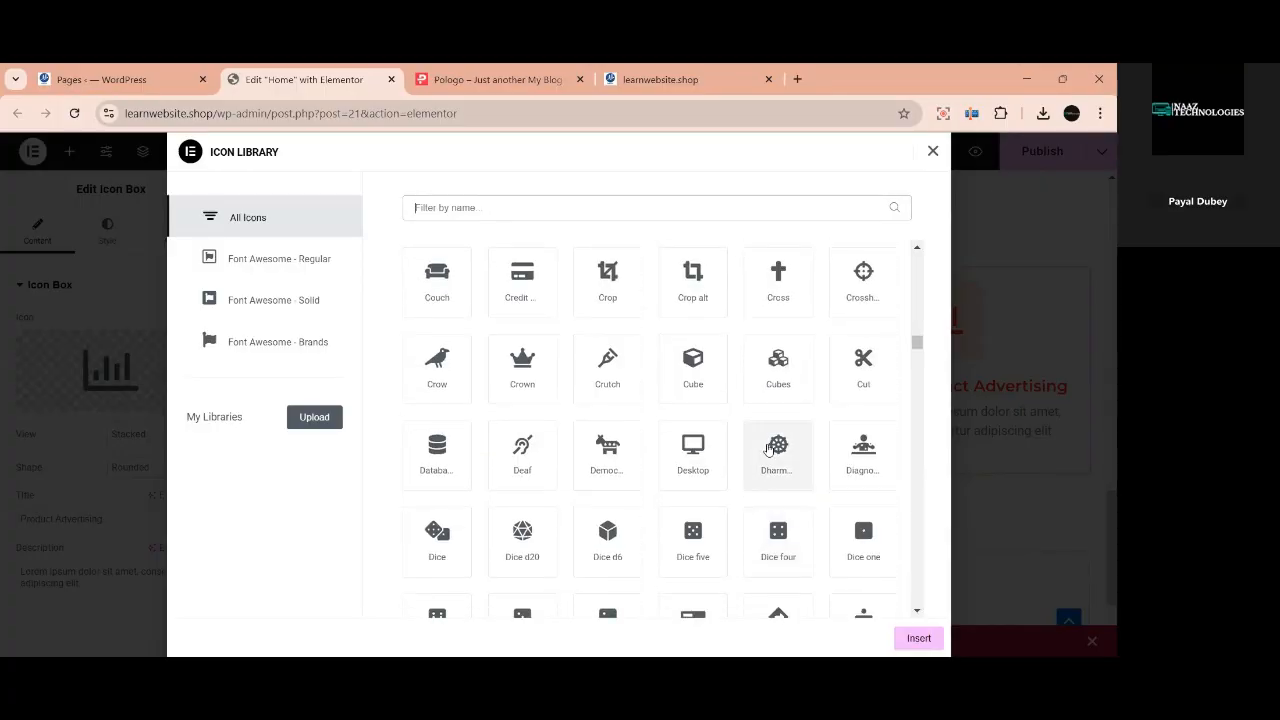
left_click(748, 457)
left_click(903, 636)
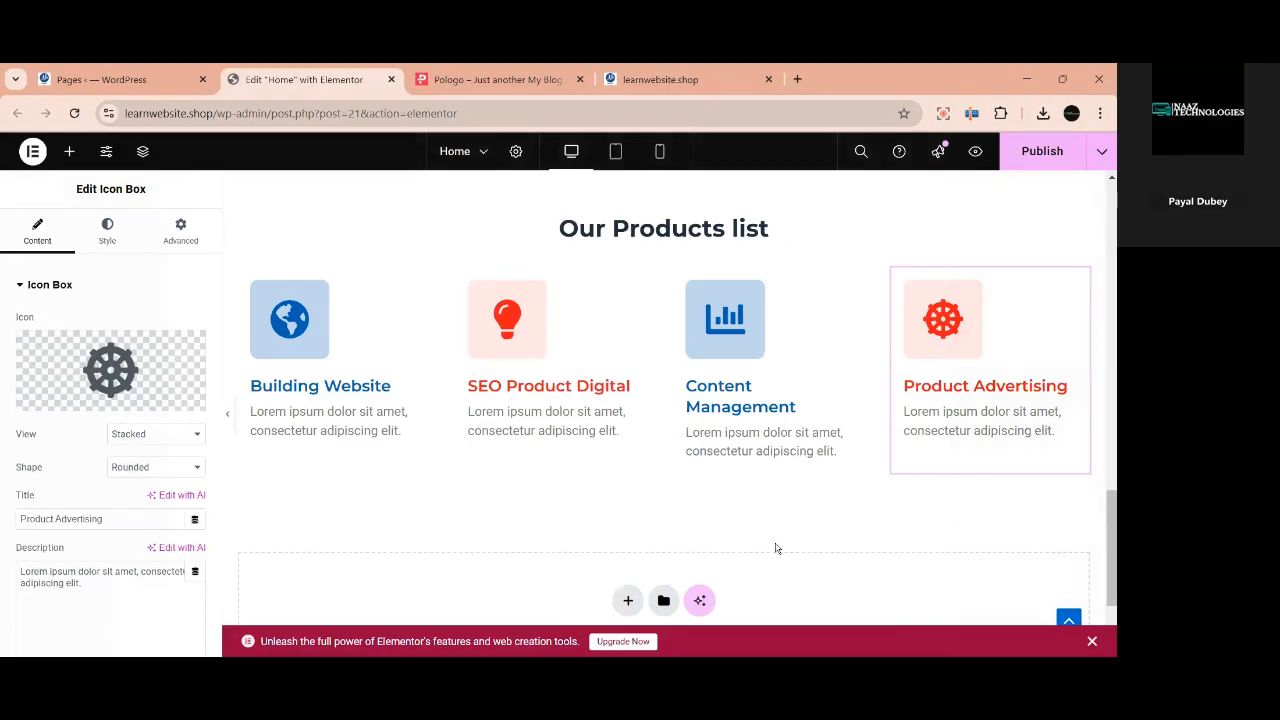
Check the four icon boxes in the Our Products list section and publish the Home page.
scroll(766, 566, "up", 2)
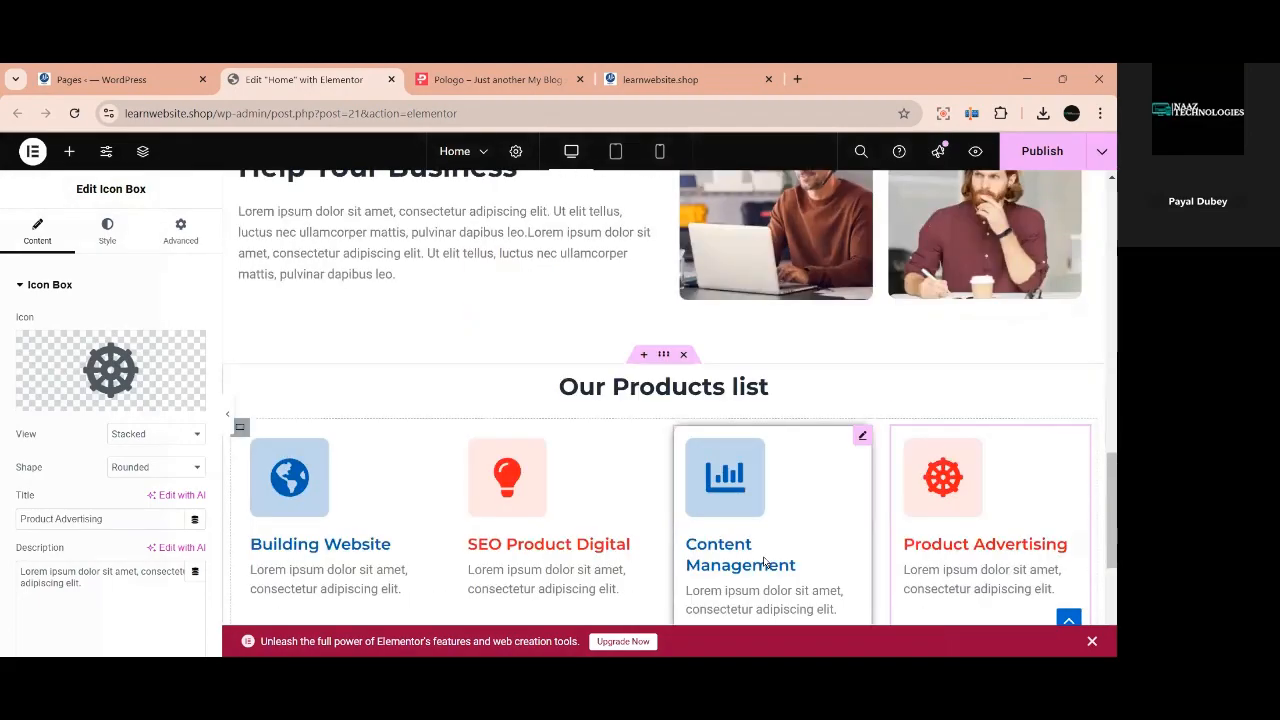
scroll(764, 563, "down", 1)
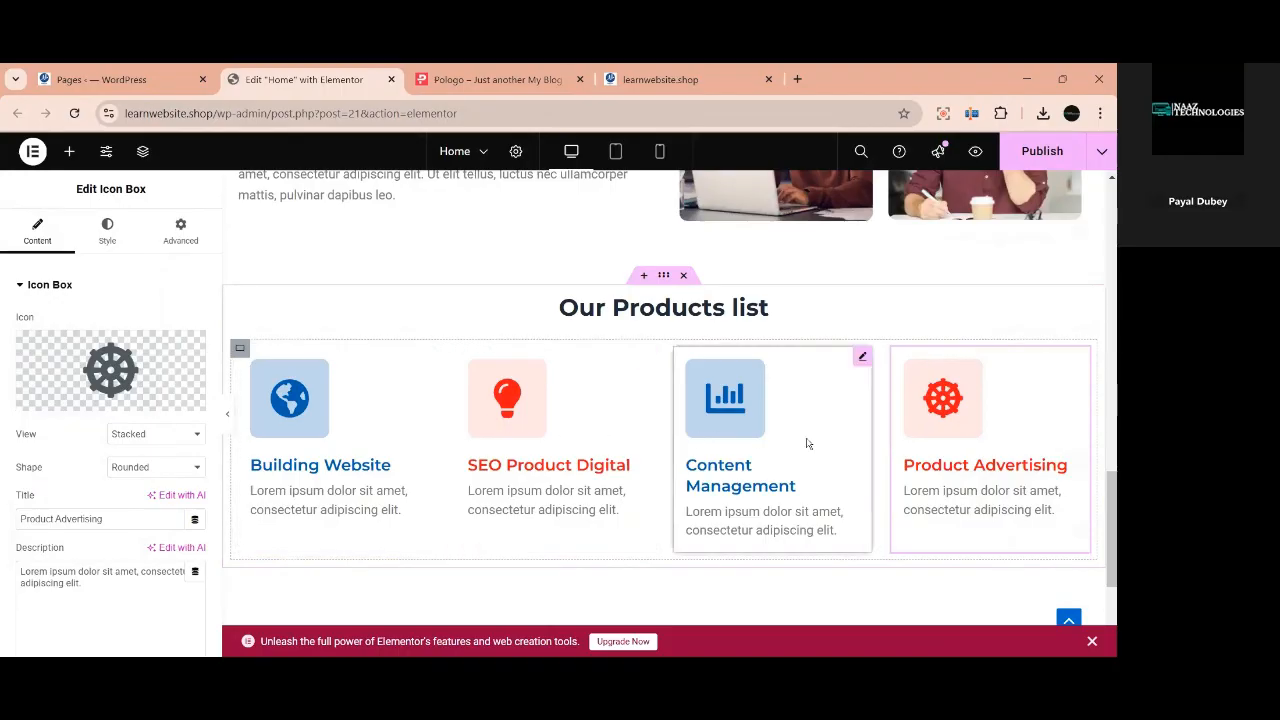
scroll(898, 370, "down", 2)
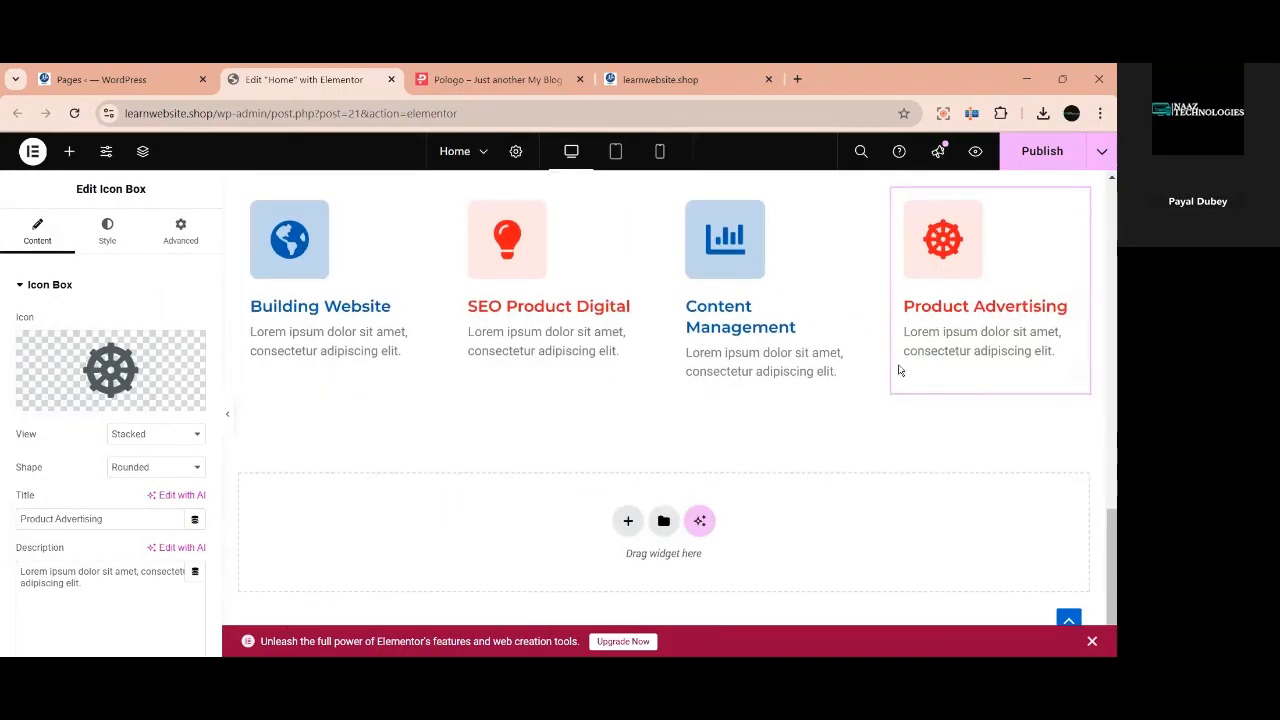
left_click(1052, 151)
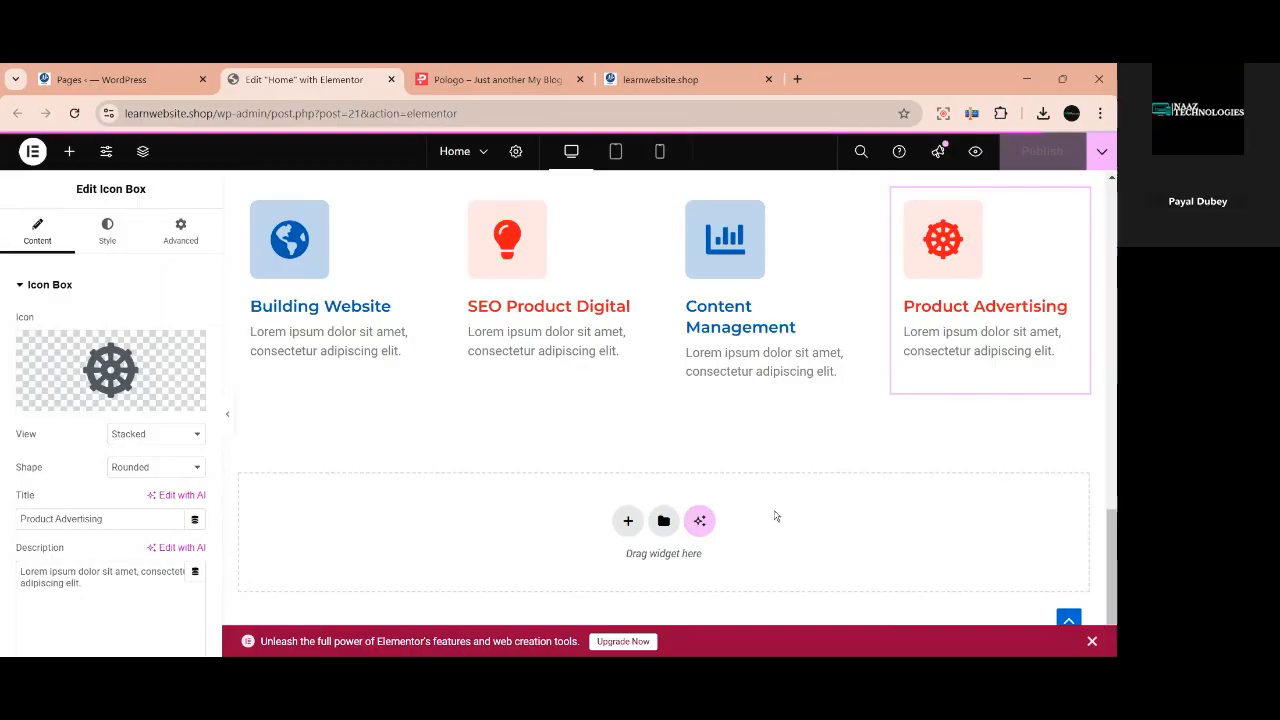
Review the live learnwebsite.shop home page from the hero section downwards.
left_click(650, 79)
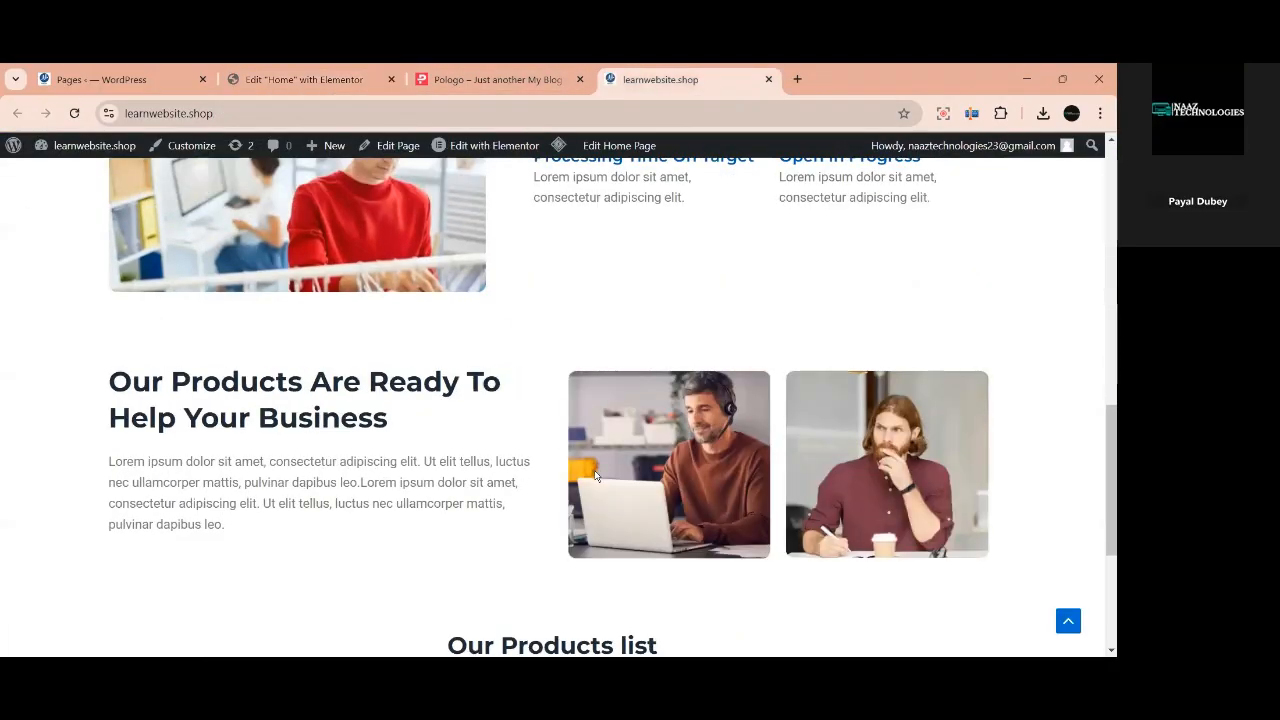
scroll(770, 497, "up", 15)
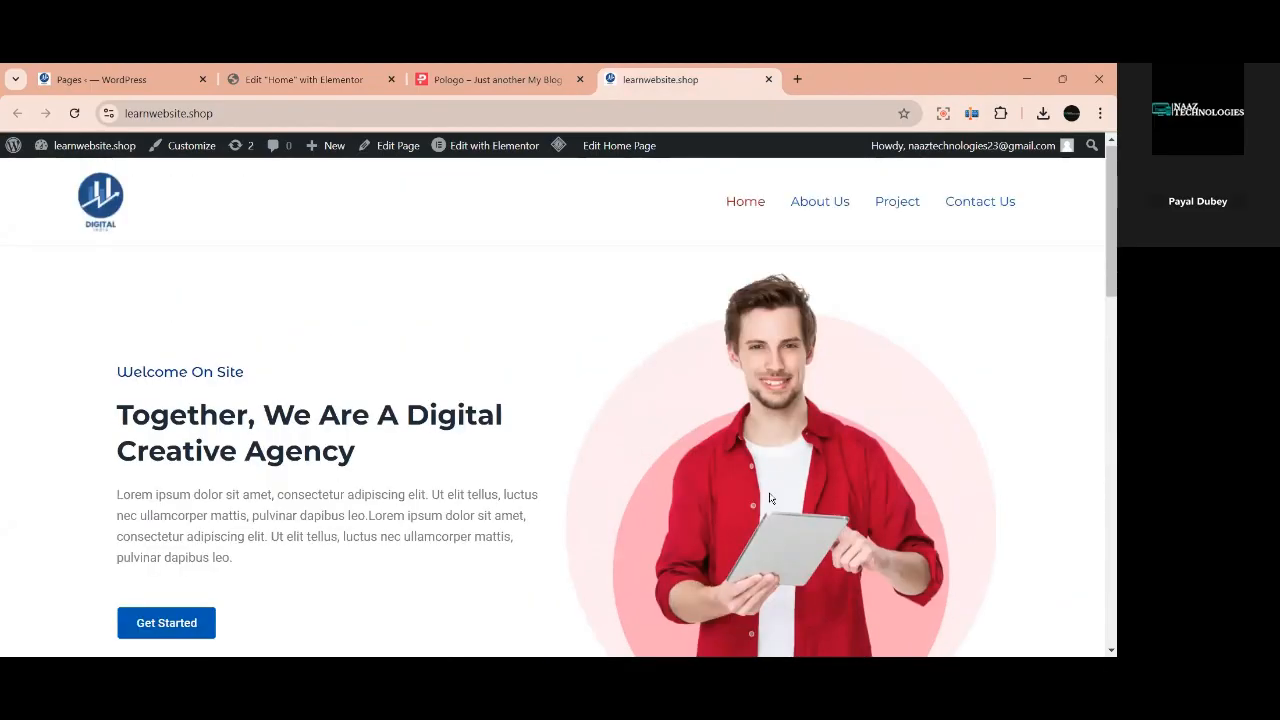
scroll(770, 500, "down", 7)
scroll(768, 504, "down", 5)
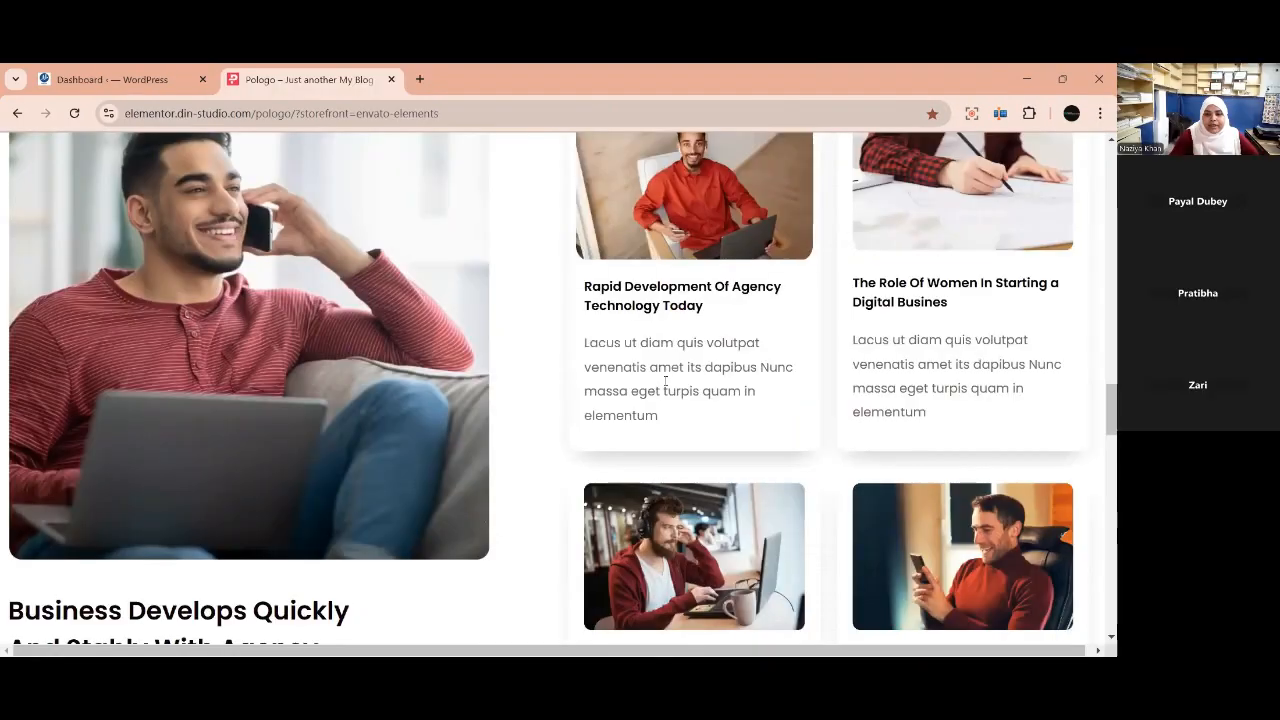
Open the live site from the WordPress dashboard in a separate tab and load its Home page in the Elementor editor.
scroll(660, 447, "up", 1)
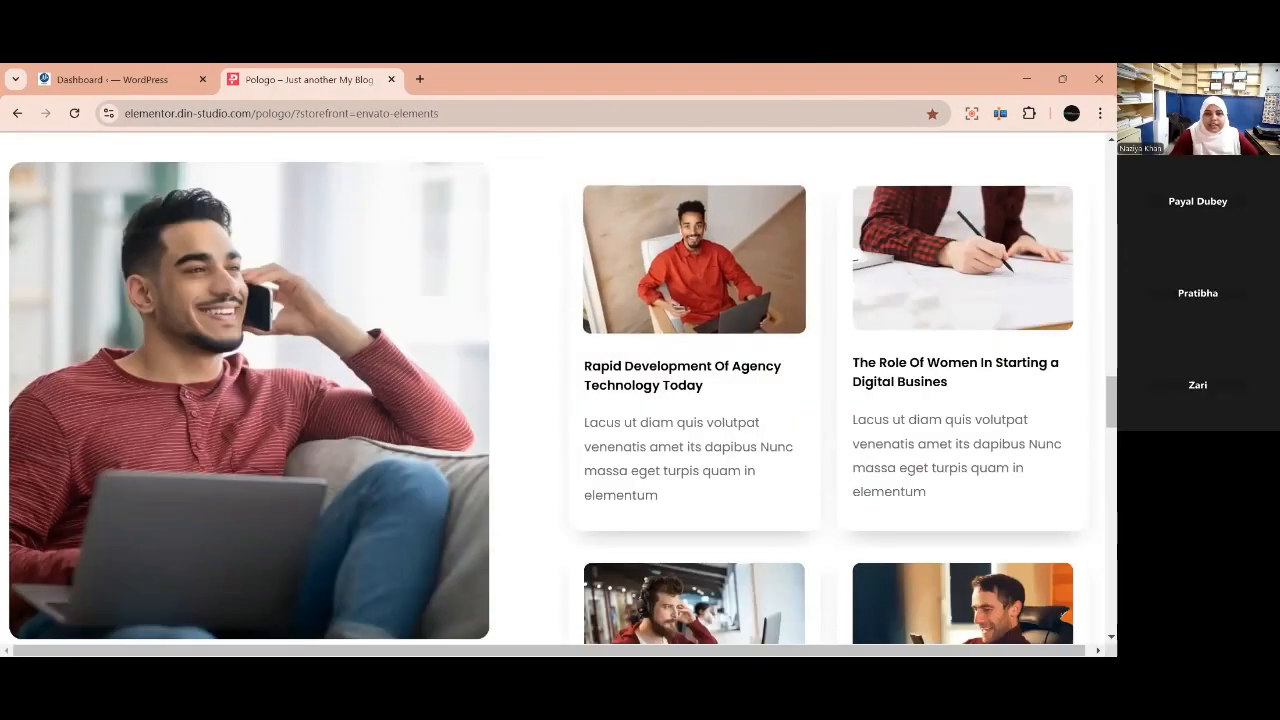
scroll(633, 404, "up", 1)
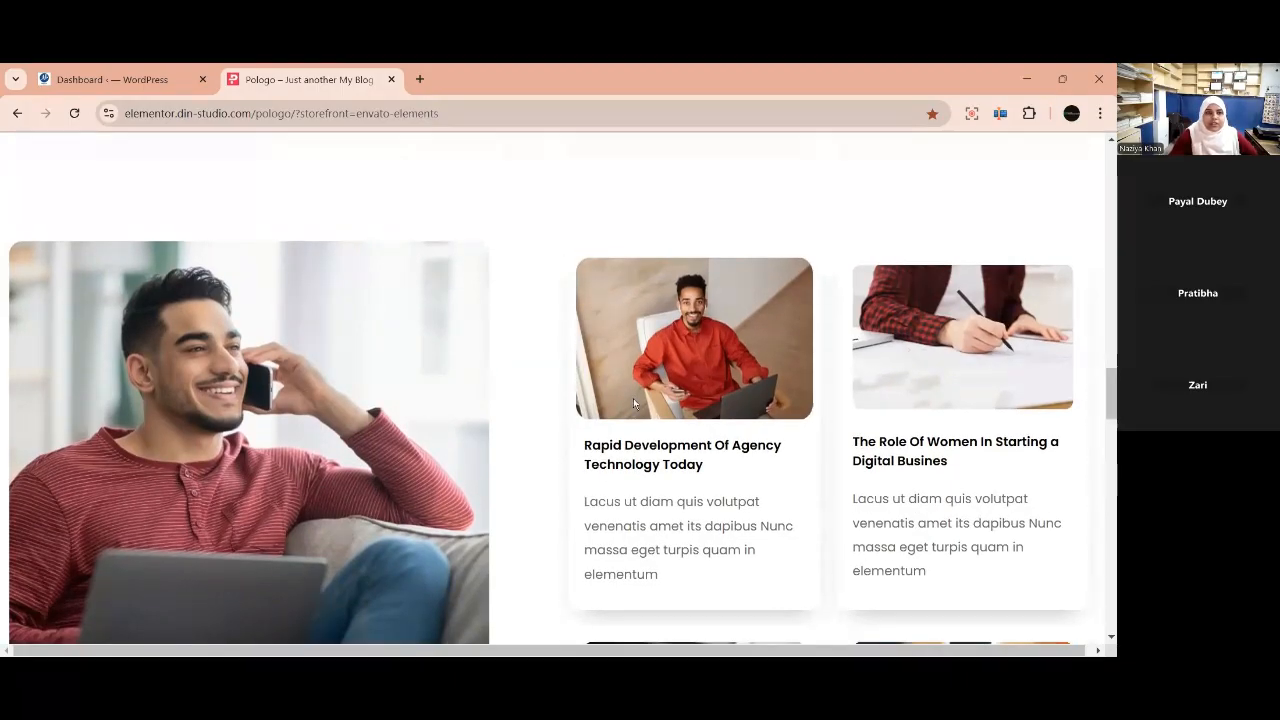
left_click(86, 78)
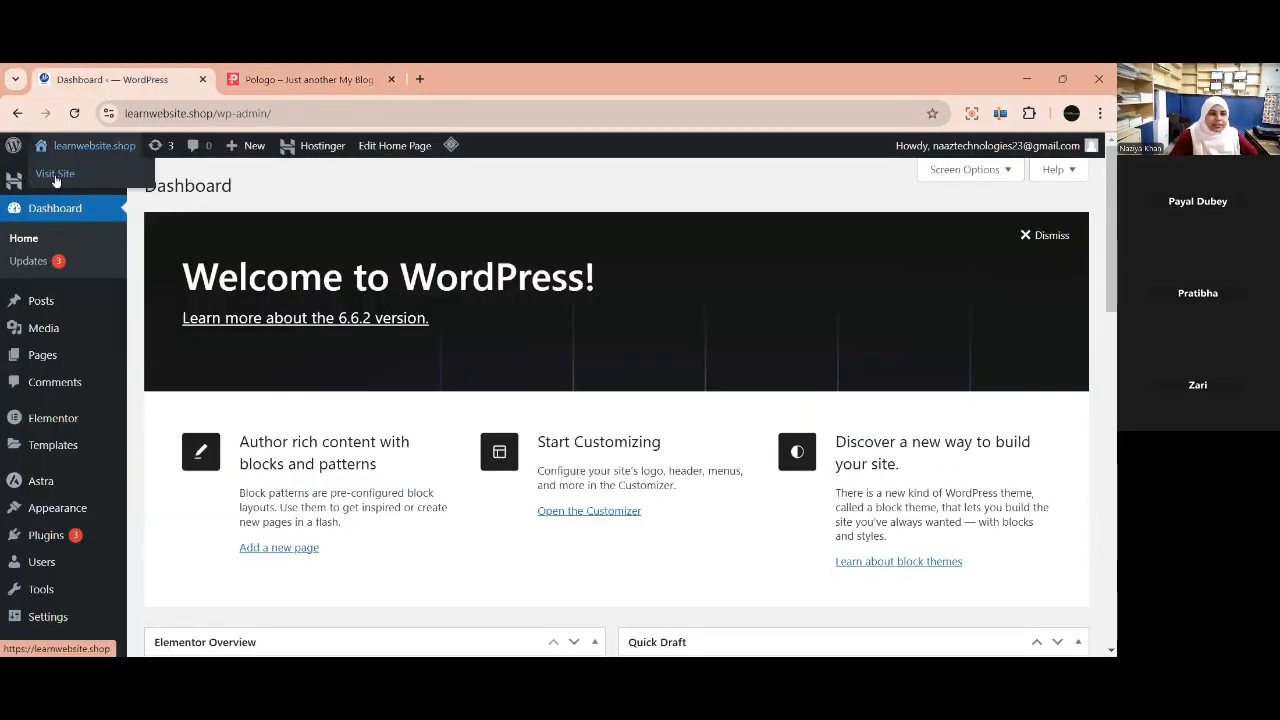
right_click(56, 174)
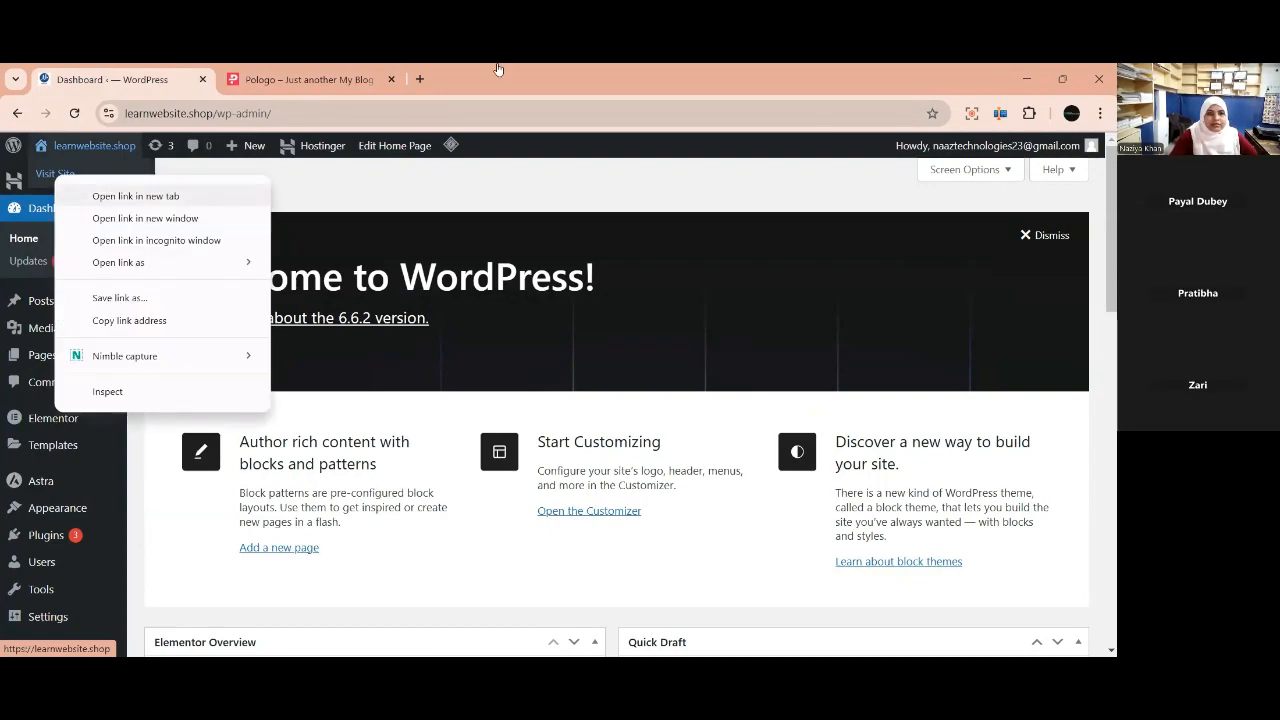
left_click(321, 84)
left_click(488, 146)
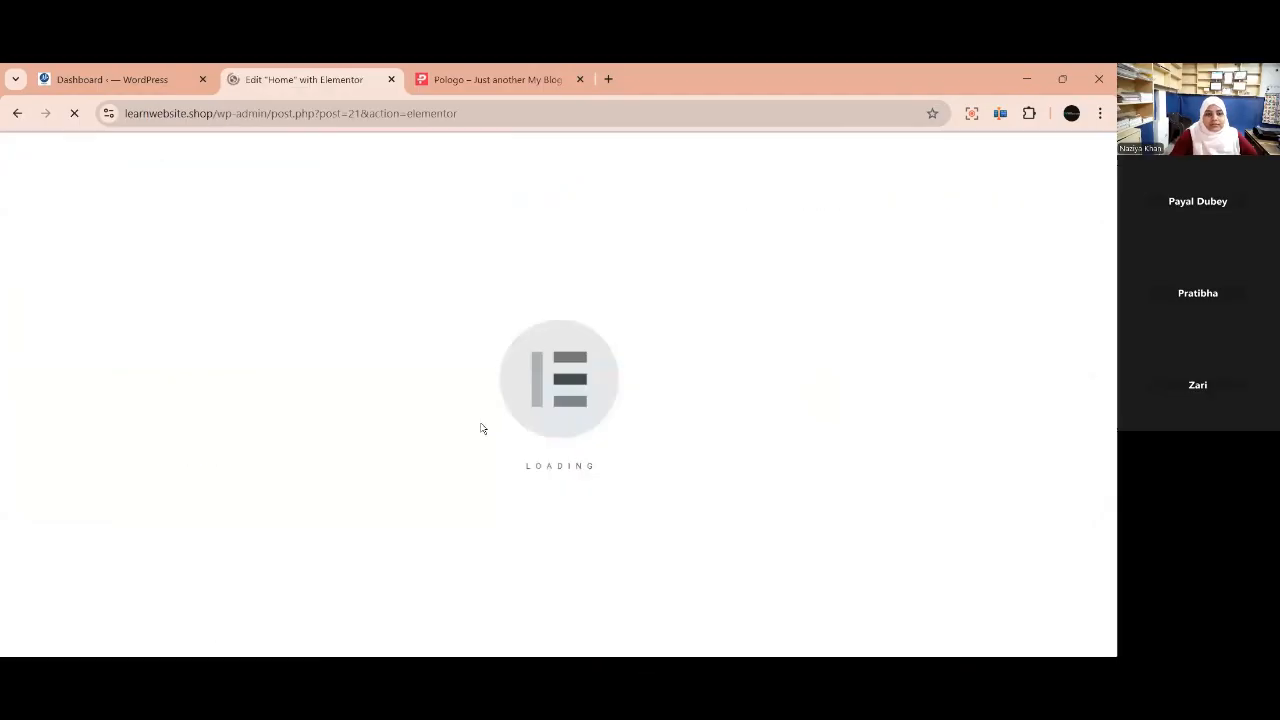
left_click(468, 75)
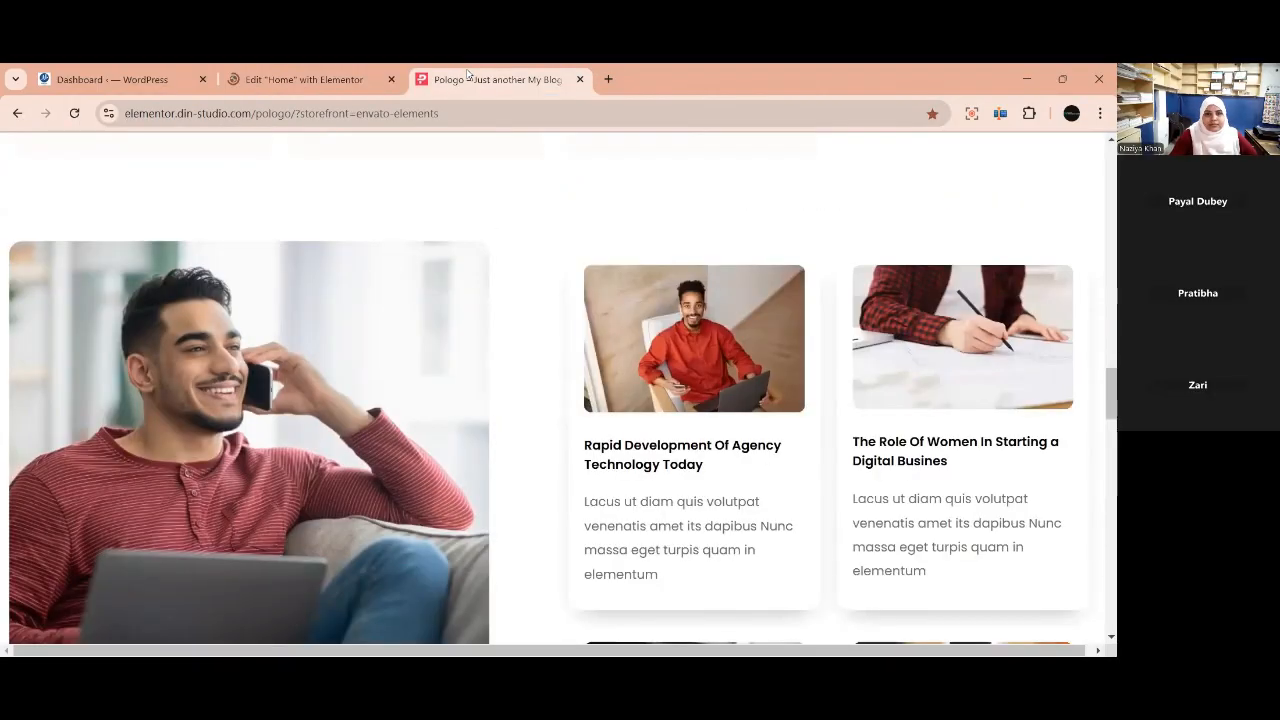
left_click(283, 76)
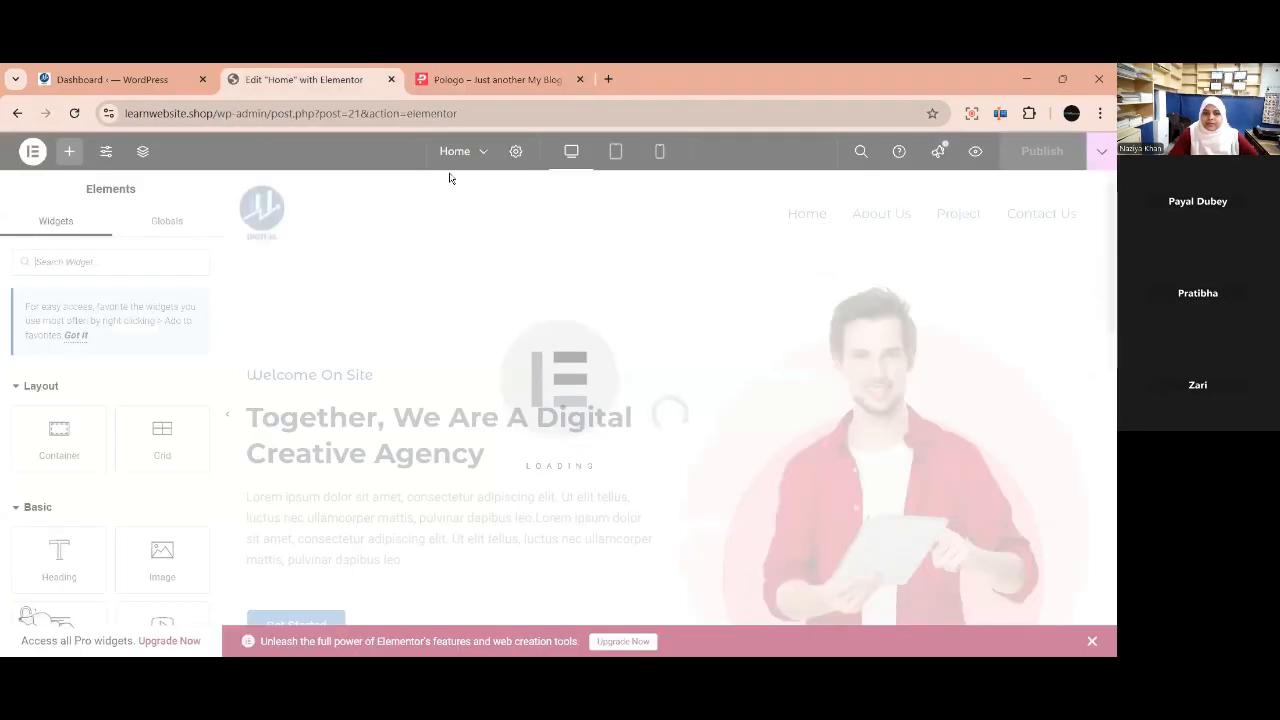
Examine the existing product sections of the Home page down to the empty area below Our Products list.
scroll(743, 497, "down", 4)
scroll(692, 482, "down", 5)
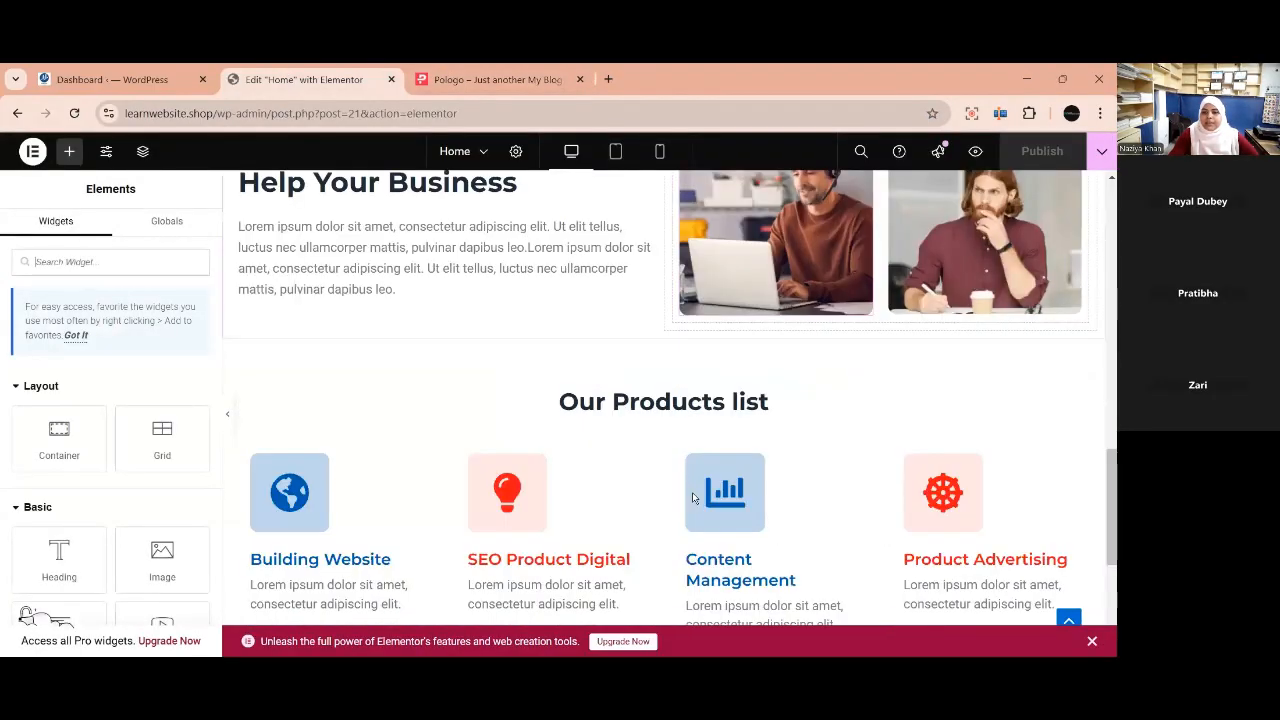
scroll(692, 487, "down", 3)
scroll(647, 333, "up", 3)
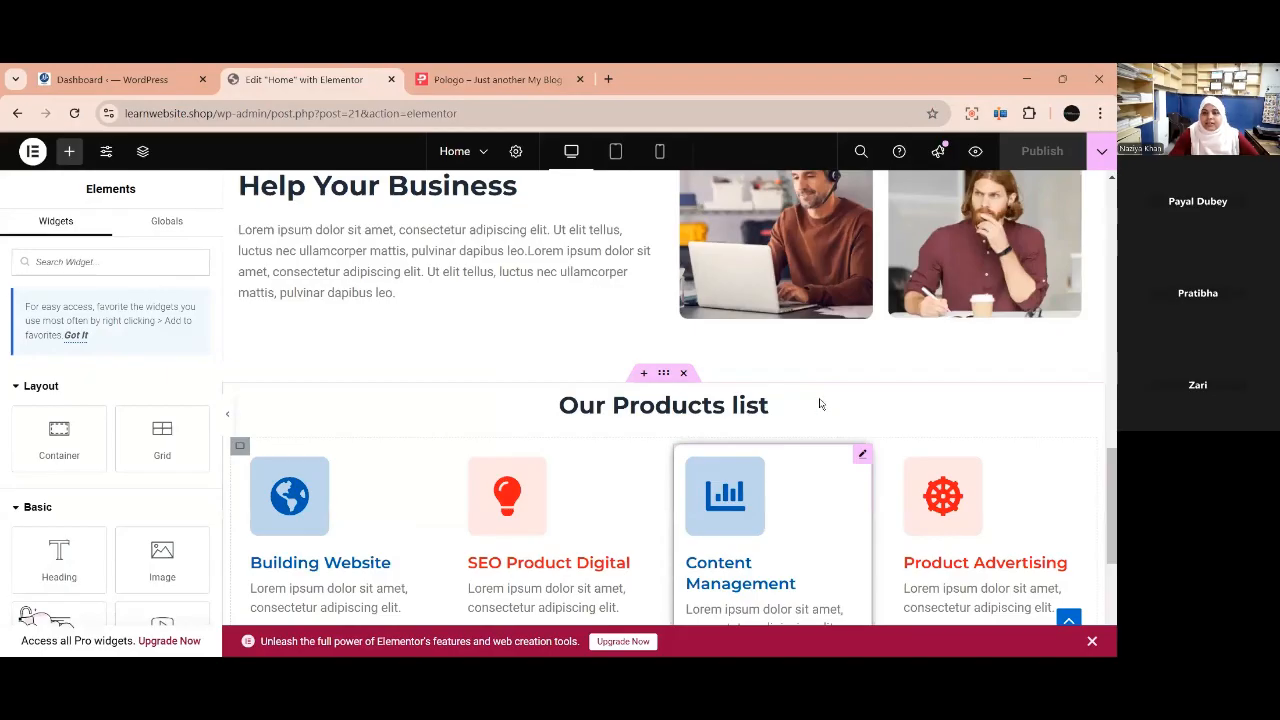
scroll(832, 522, "up", 3)
scroll(654, 436, "down", 1)
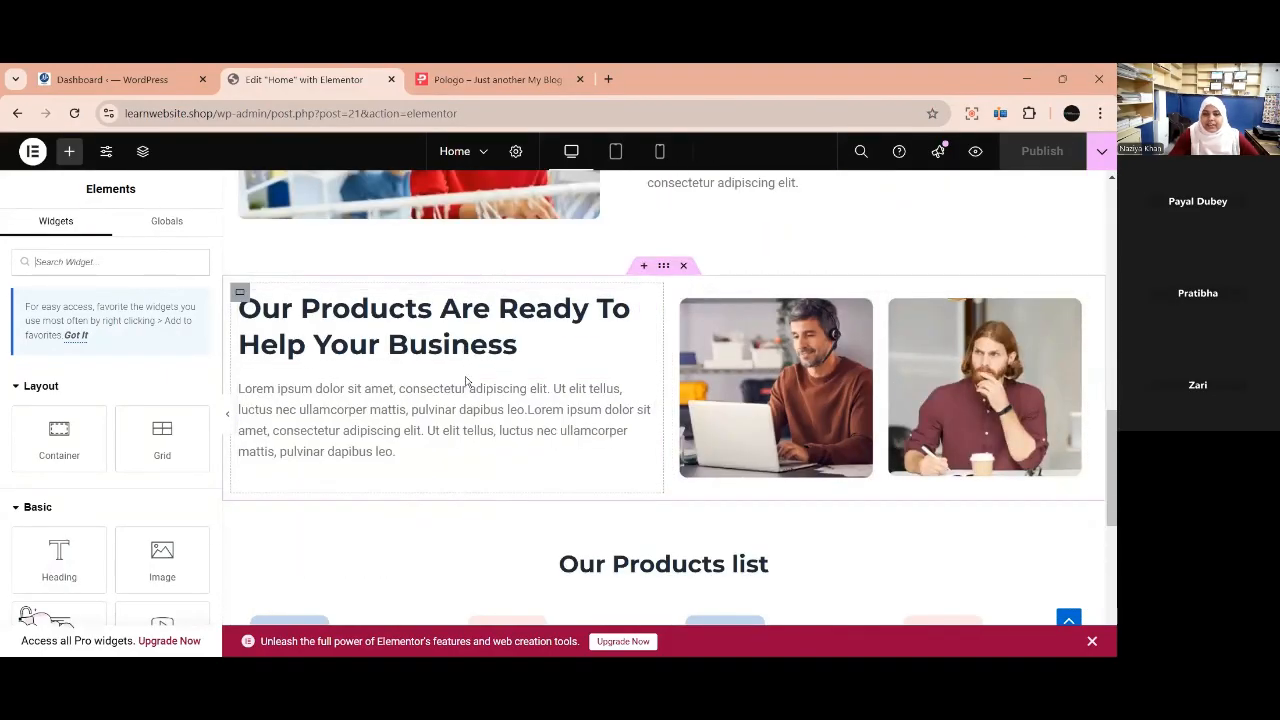
scroll(533, 415, "down", 1)
scroll(533, 415, "down", 3)
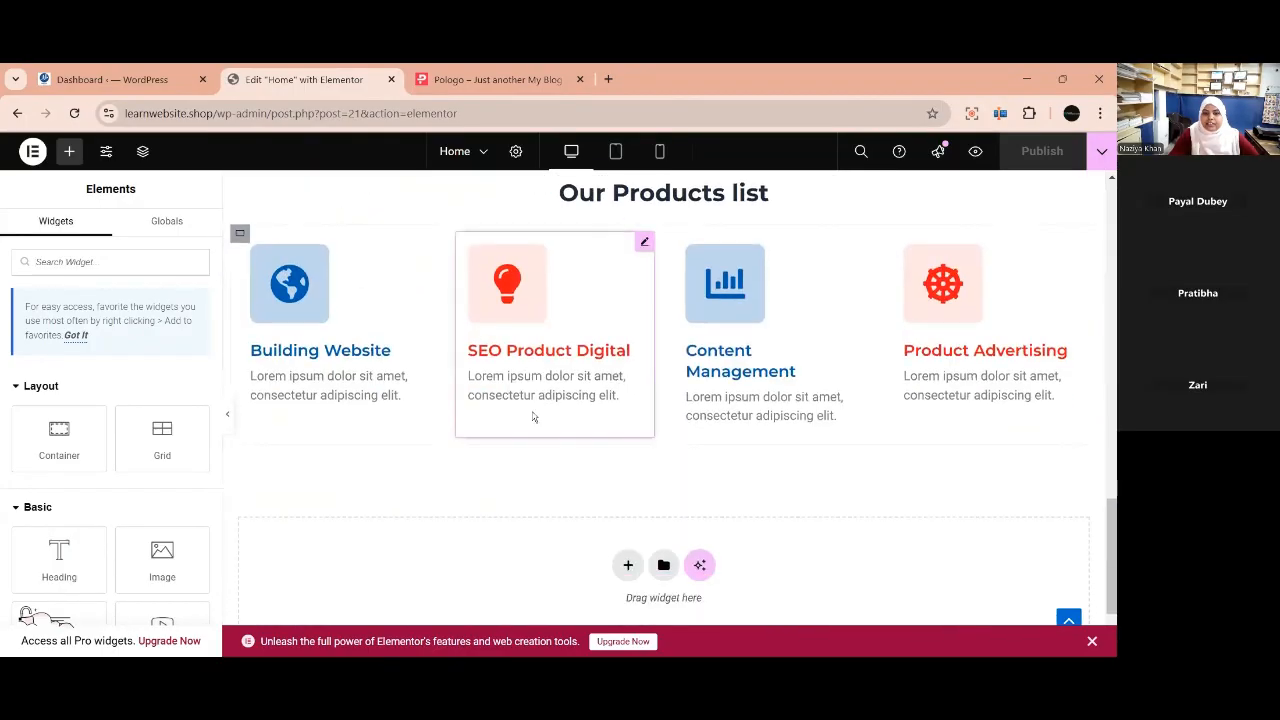
scroll(749, 357, "up", 1)
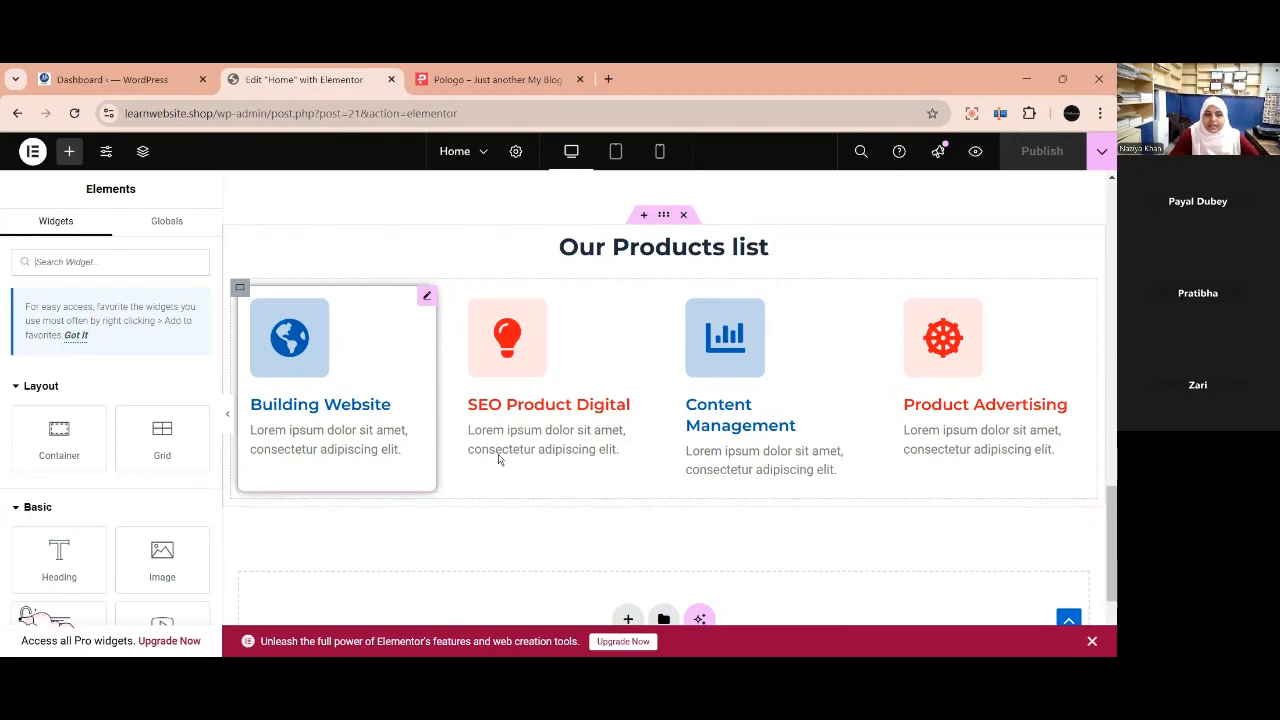
scroll(520, 450, "down", 3)
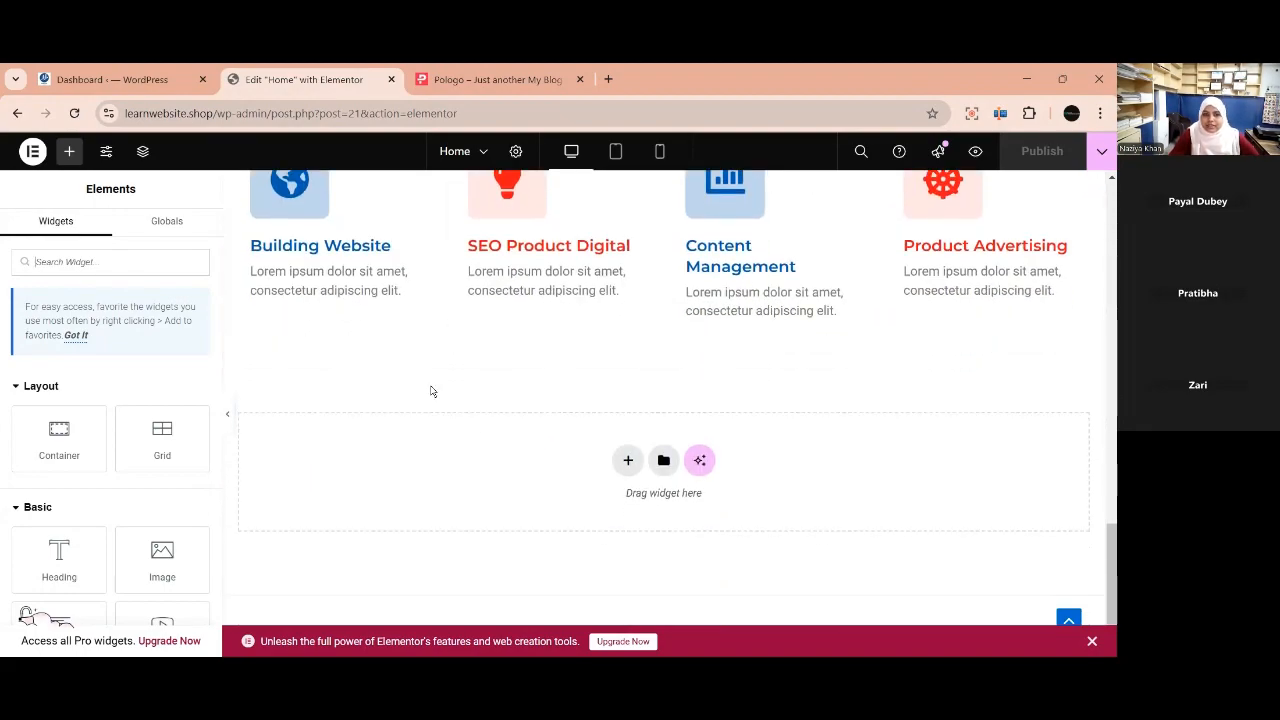
scroll(317, 371, "up", 3)
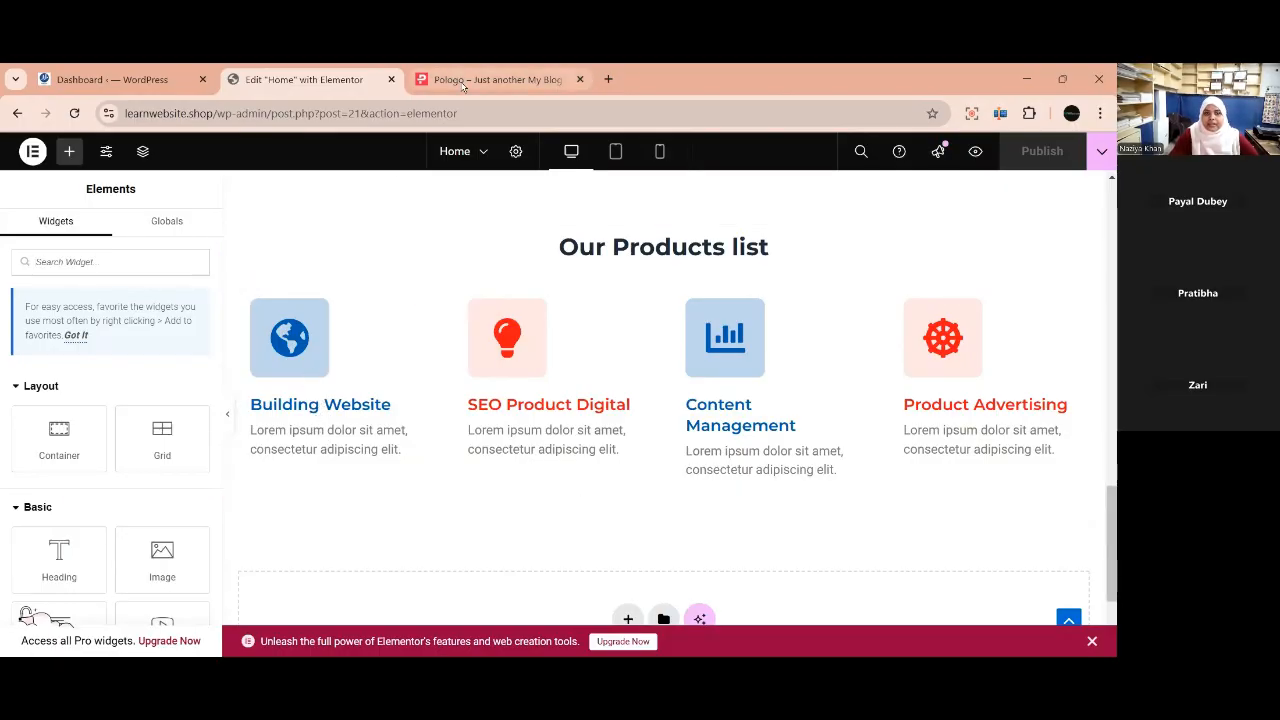
Examine the Pologo reference page's blog section, with its large featured article and the grid of four article cards.
left_click(497, 79)
scroll(540, 554, "down", 2)
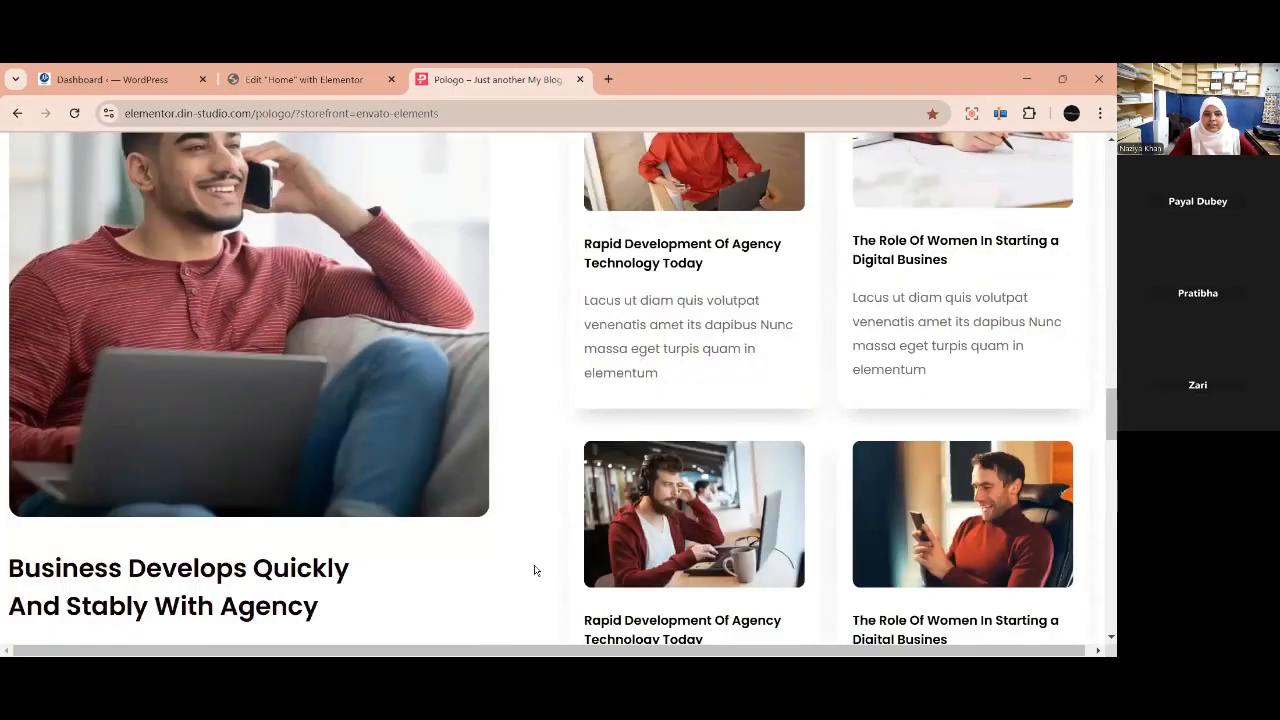
scroll(600, 505, "down", 1)
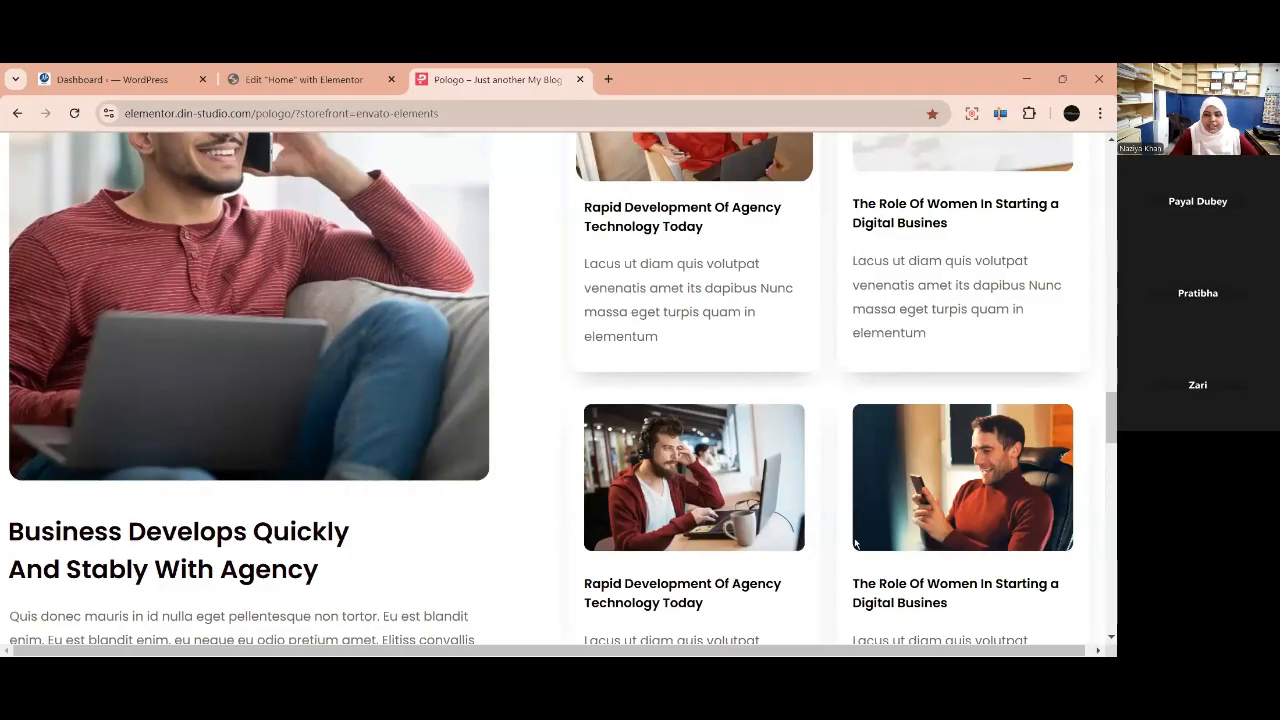
scroll(716, 366, "down", 2)
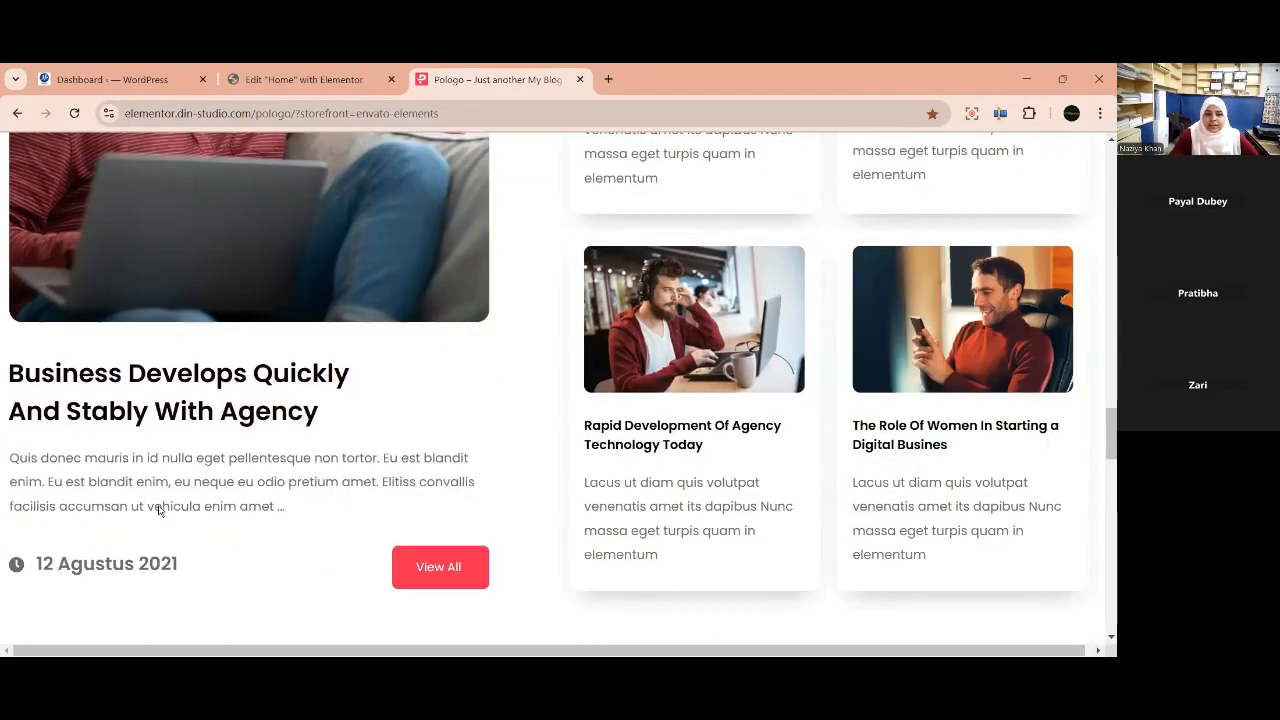
scroll(549, 291, "up", 3)
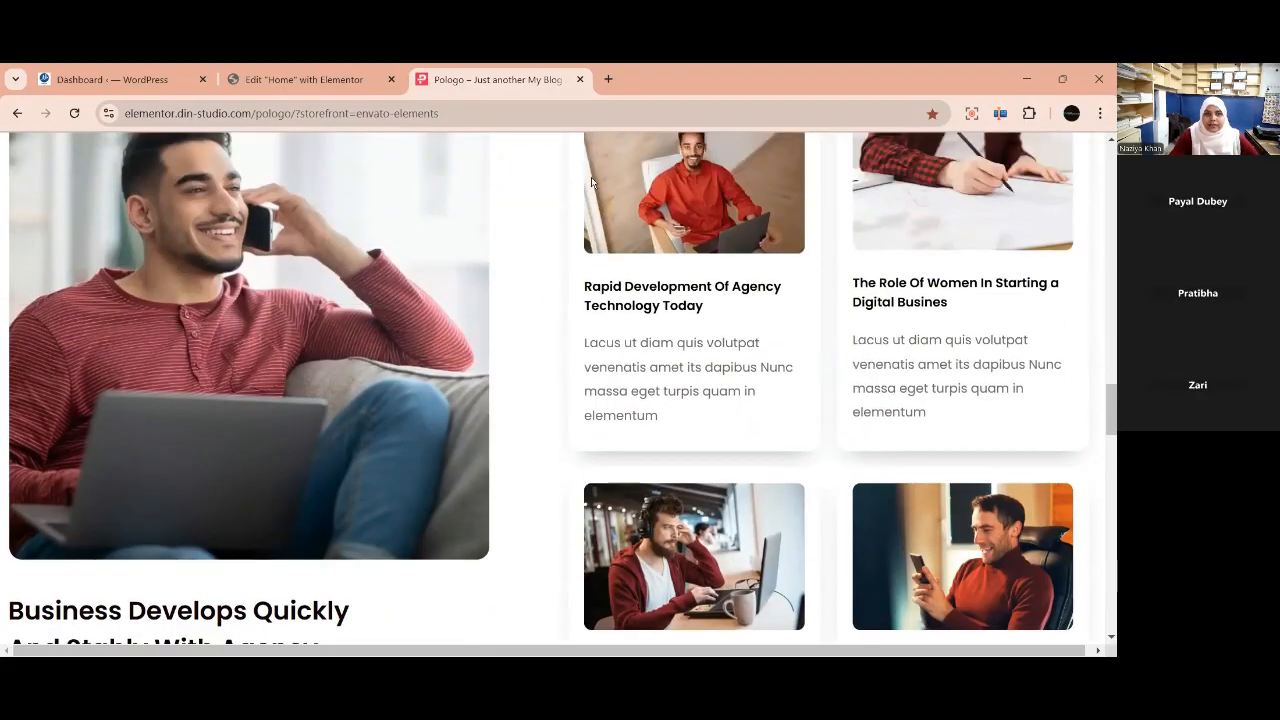
scroll(351, 441, "down", 3)
scroll(351, 441, "down", 2)
scroll(351, 443, "up", 6)
scroll(351, 443, "up", 1)
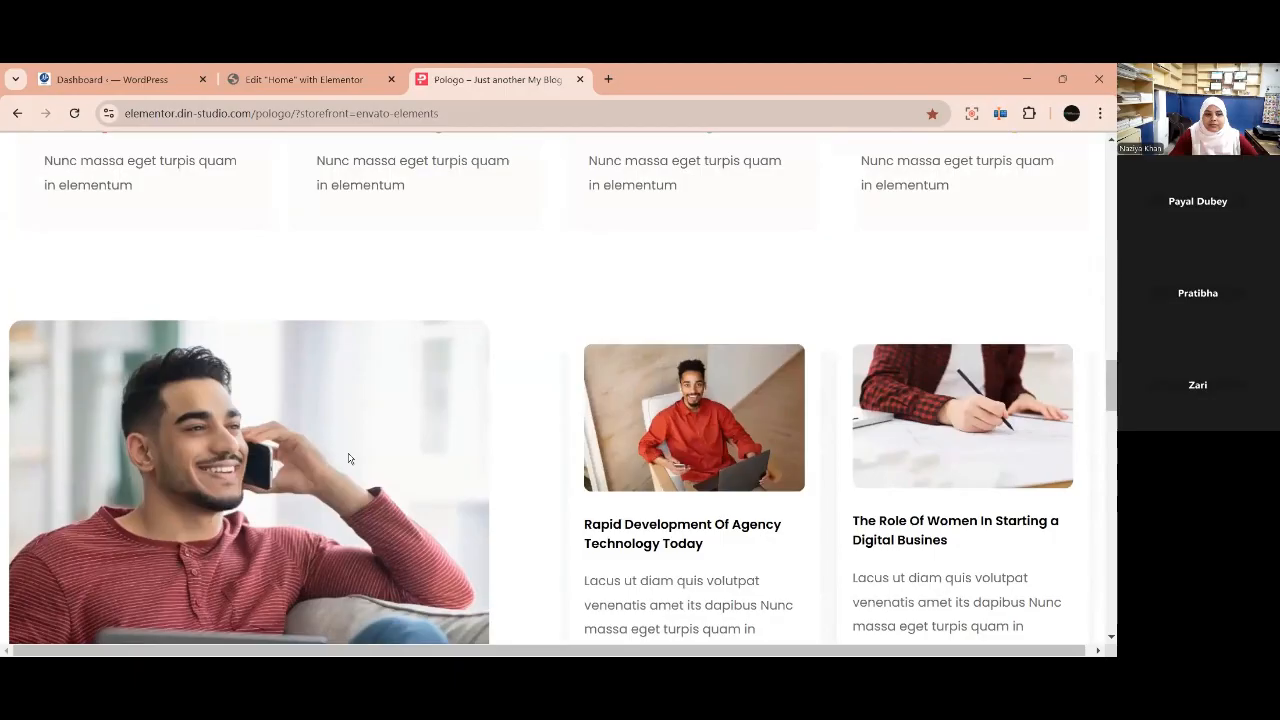
scroll(351, 450, "down", 2)
Add a flexbox container with two equal columns below the Our Products list section of the Home page.
left_click(304, 79)
scroll(597, 411, "down", 1)
scroll(597, 411, "up", 1)
scroll(595, 410, "down", 1)
scroll(595, 410, "down", 1)
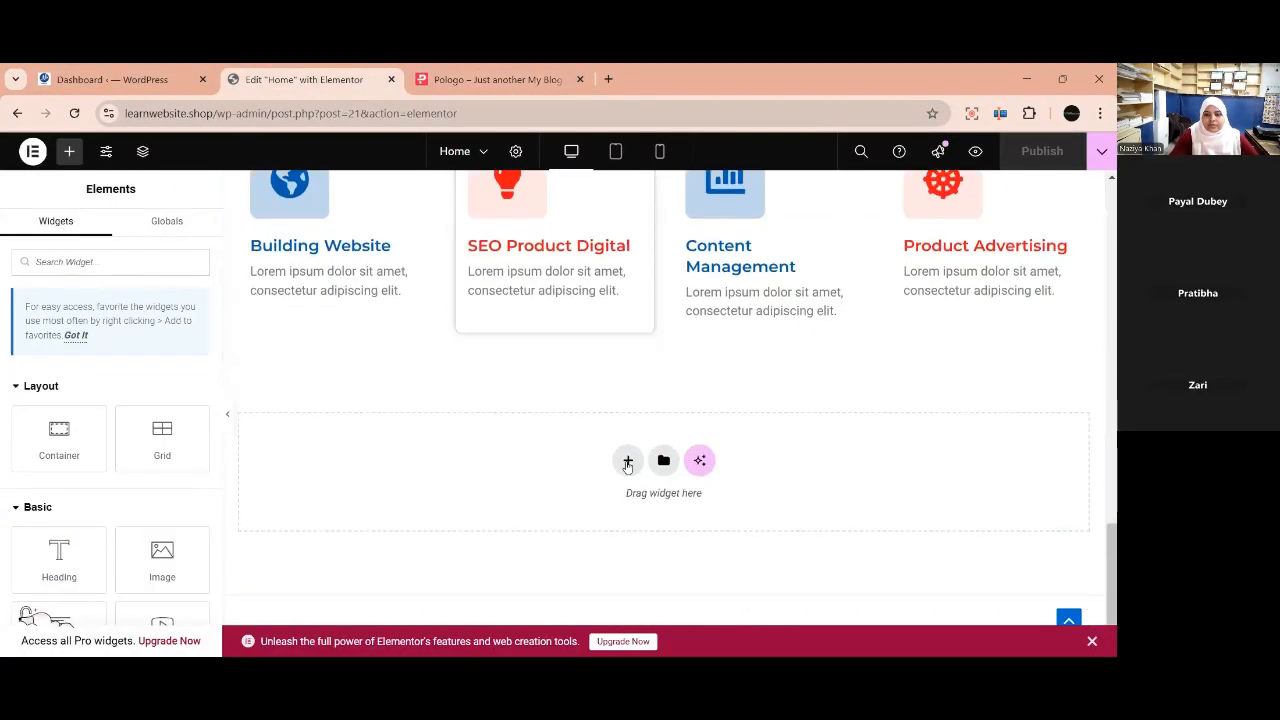
left_click(627, 456)
left_click(611, 508)
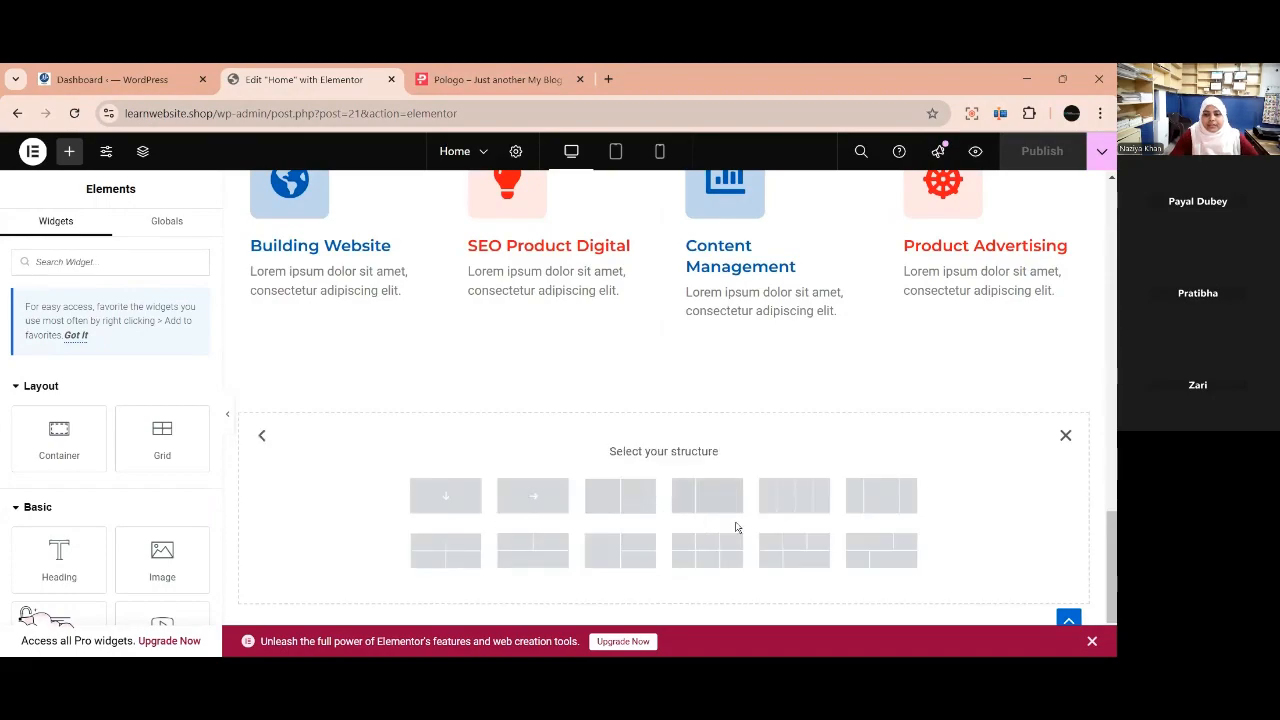
left_click(649, 505)
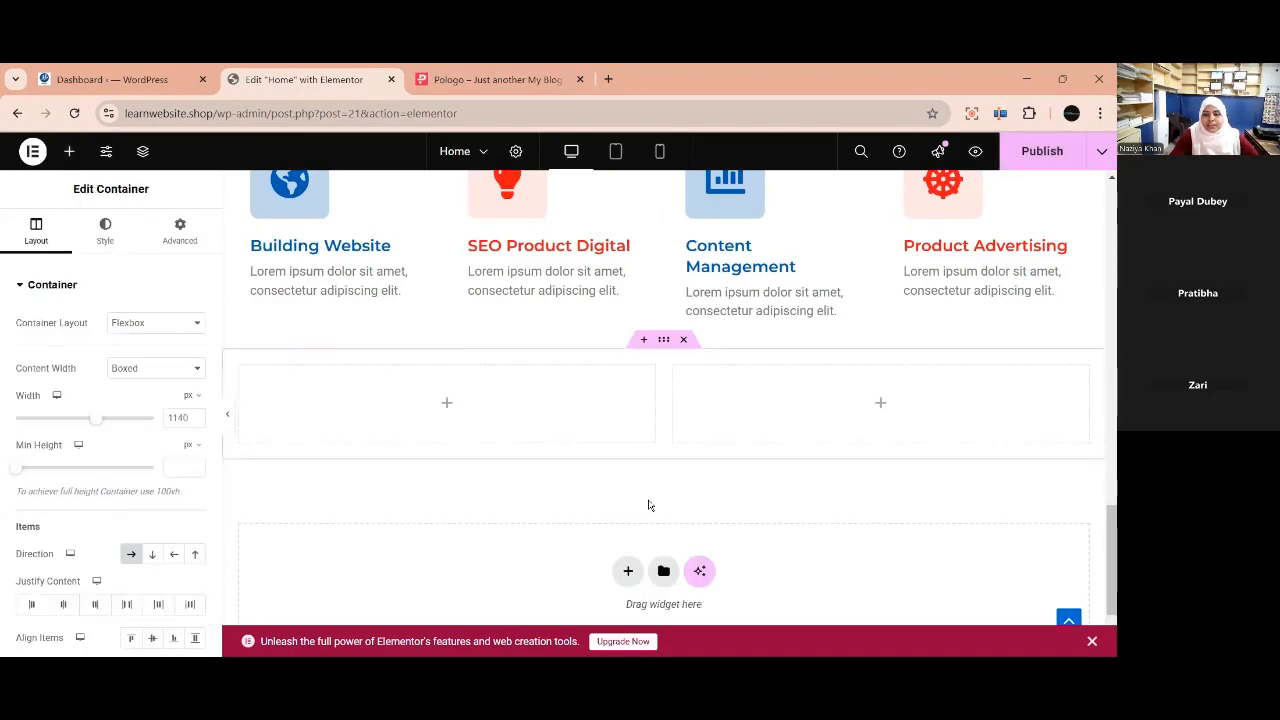
scroll(641, 477, "down", 1)
scroll(557, 454, "up", 1)
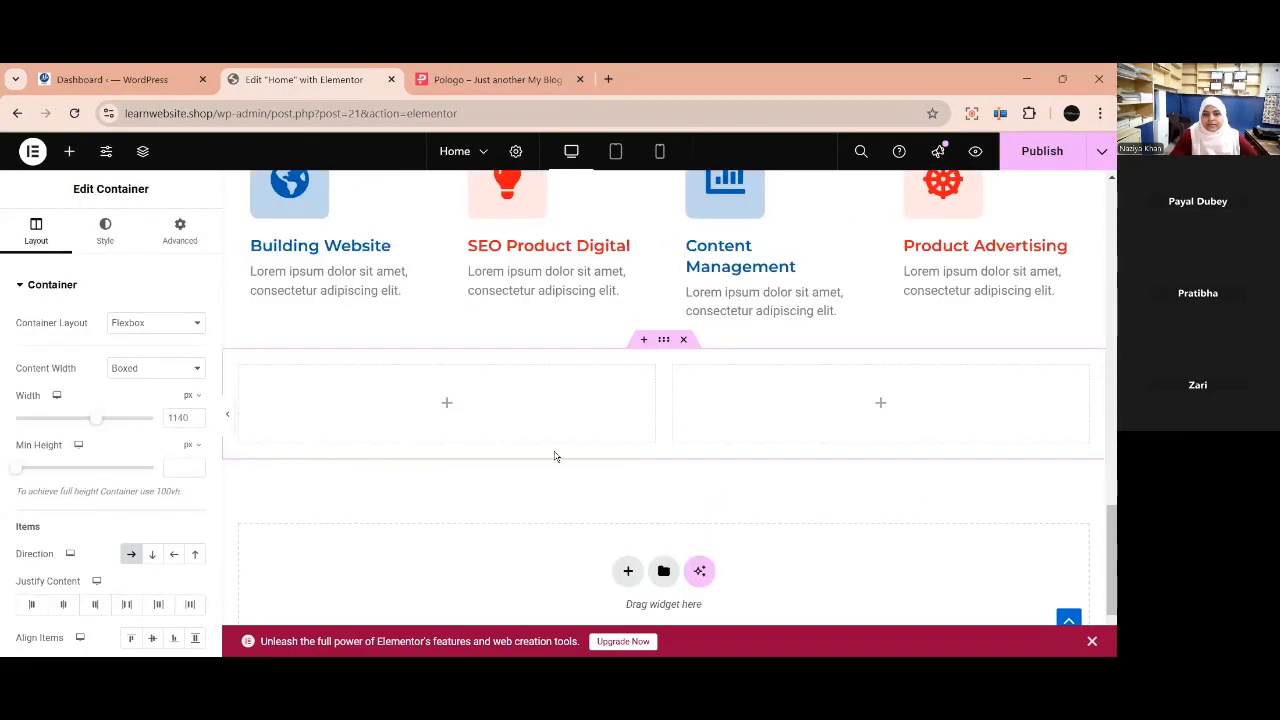
Add an Image Box widget to the left column of the new two-column container.
left_click(447, 406)
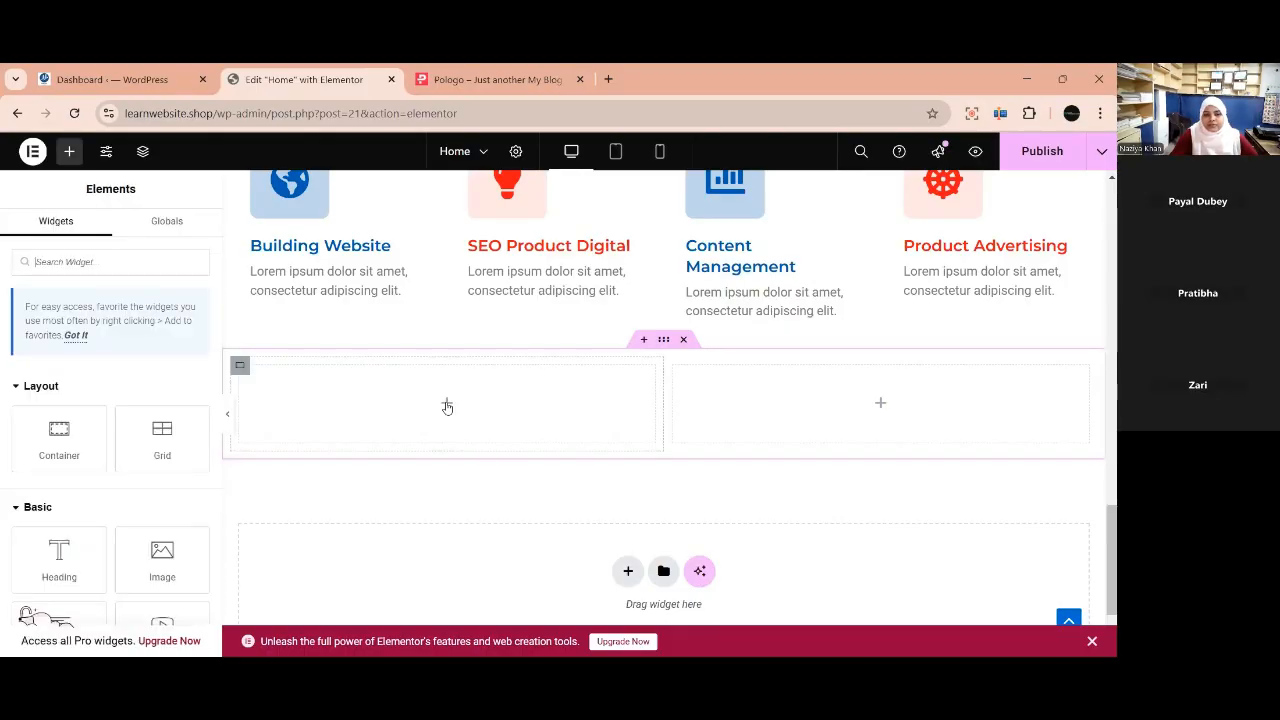
left_click(85, 252)
type("image")
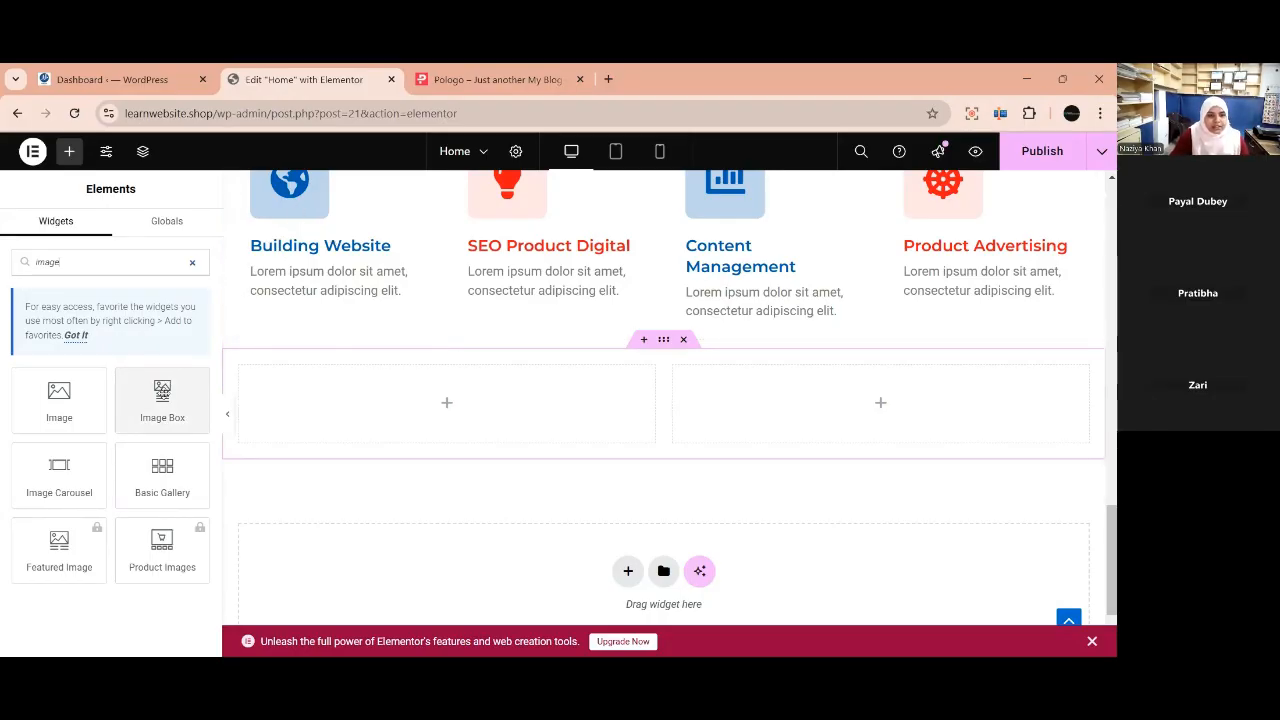
left_click_drag(162, 398, 437, 418)
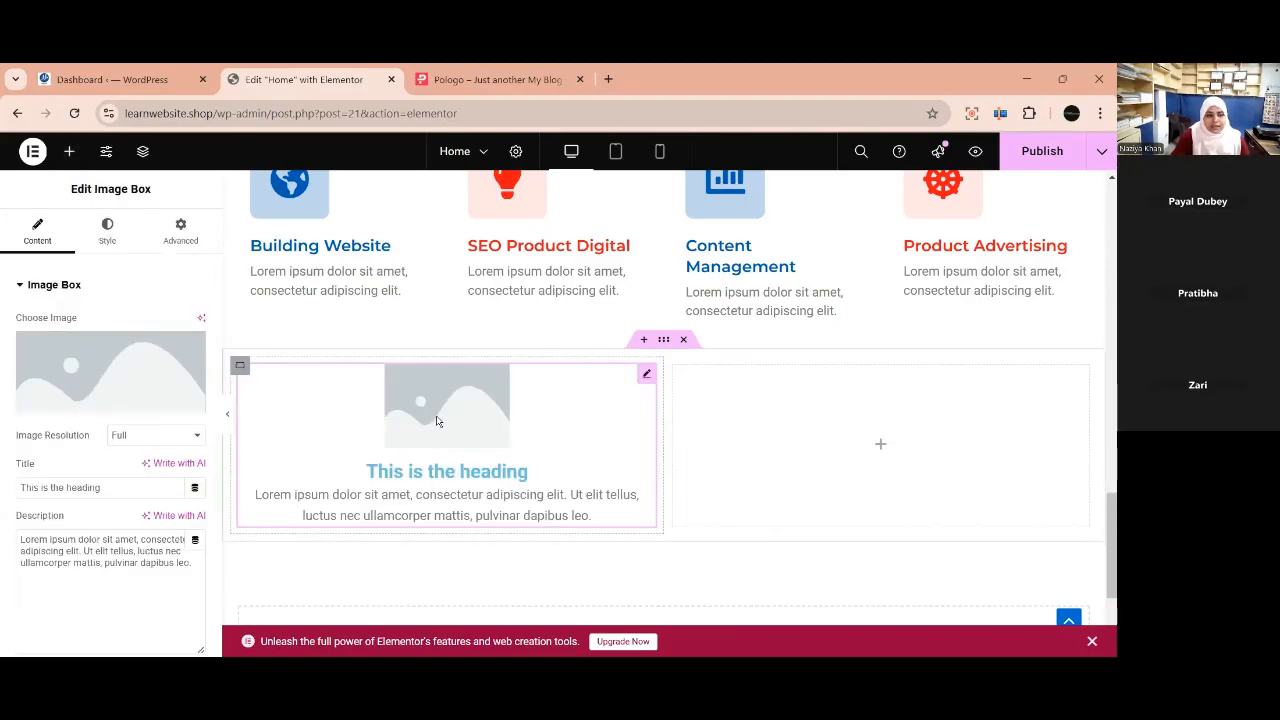
Save the Pologo reference page's large featured article image to the Downloads folder under its suggested name.
left_click(509, 79)
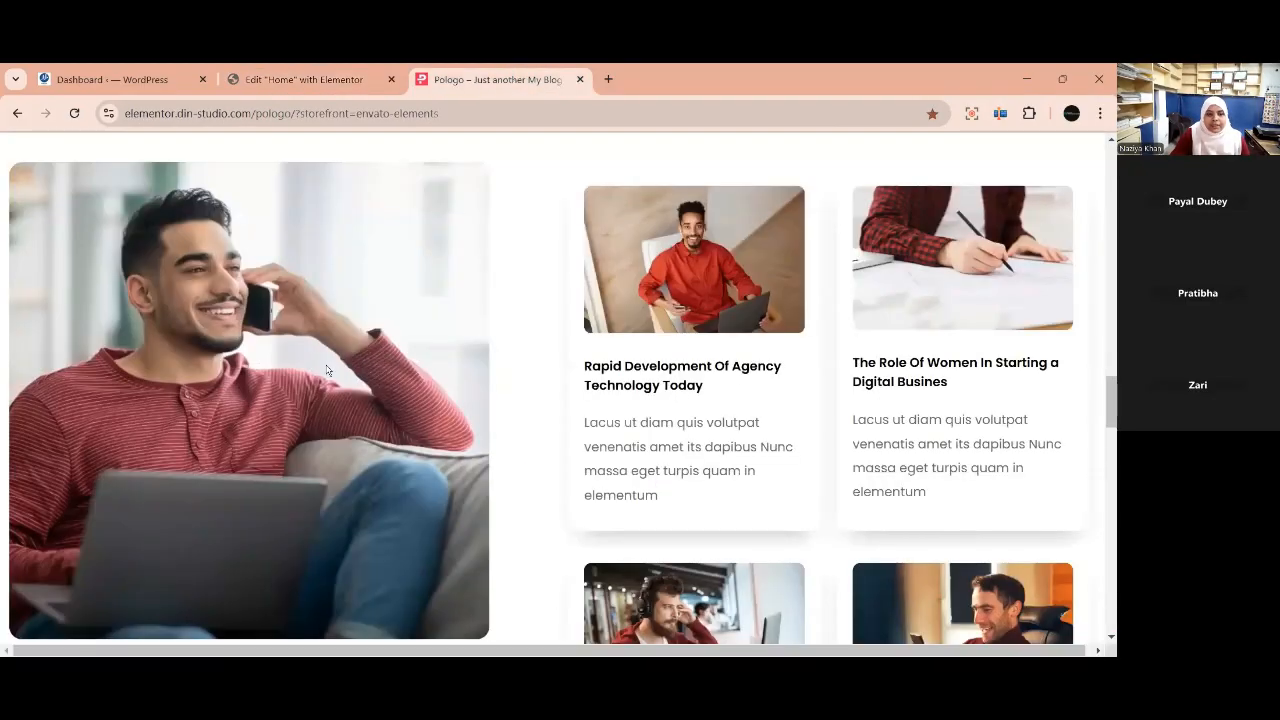
right_click(328, 369)
left_click(380, 418)
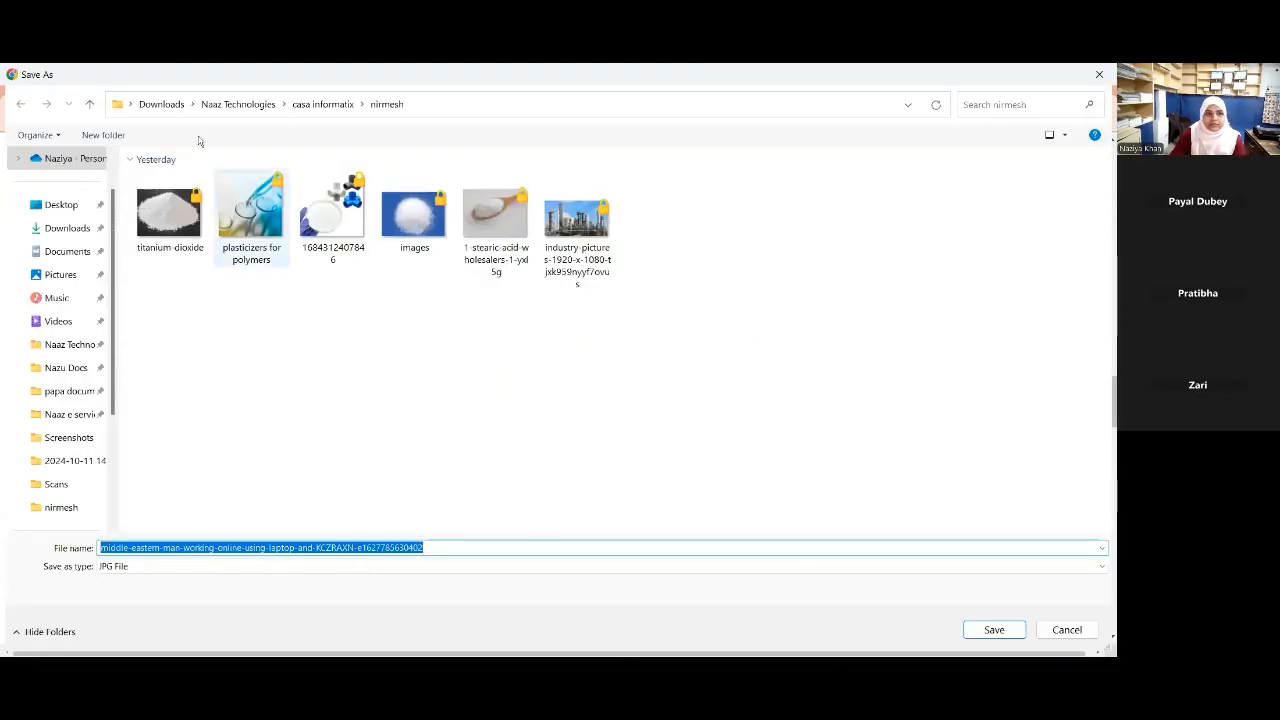
left_click(161, 104)
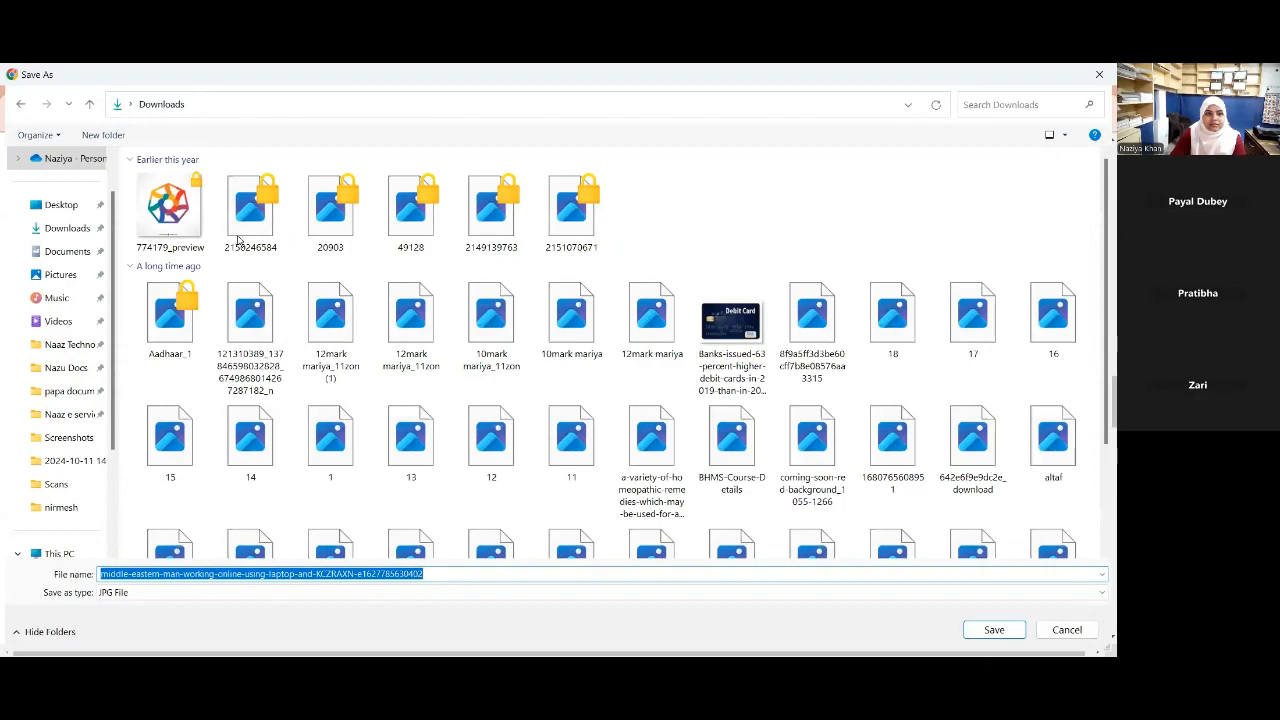
key("Return")
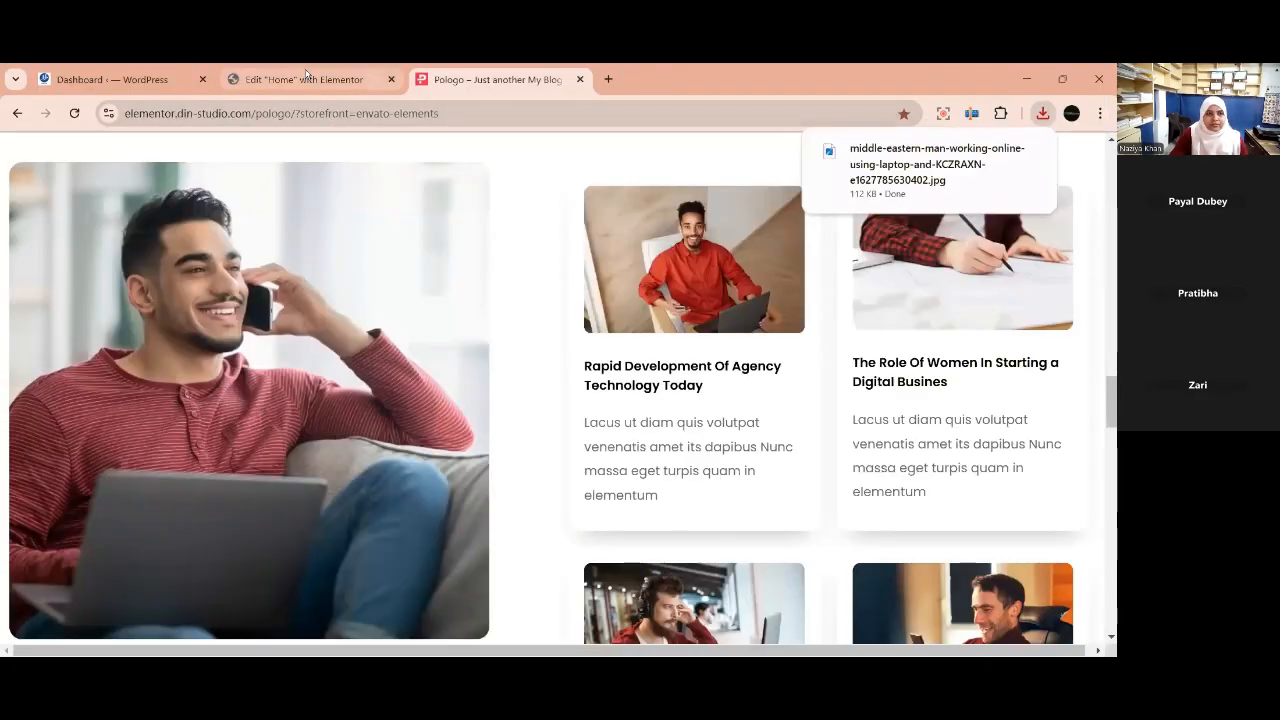
Save the images of the two upper article cards on the reference page to the Downloads folder.
right_click(661, 255)
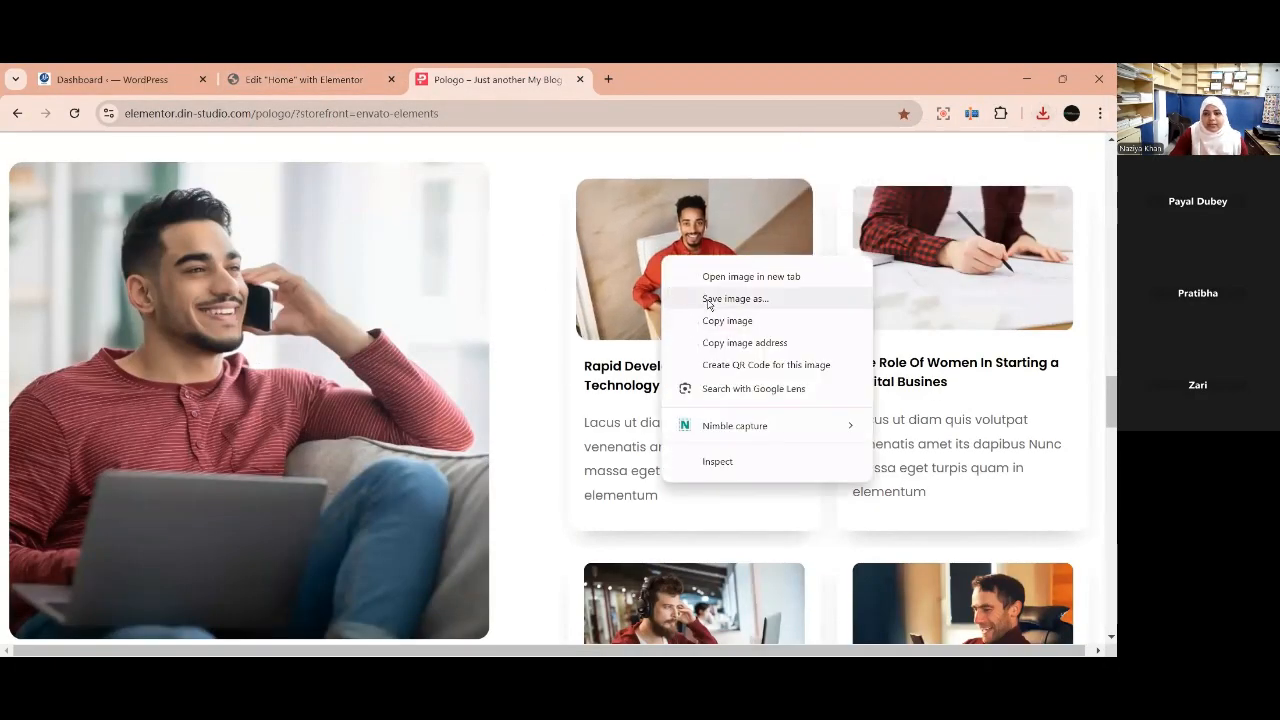
left_click(692, 321)
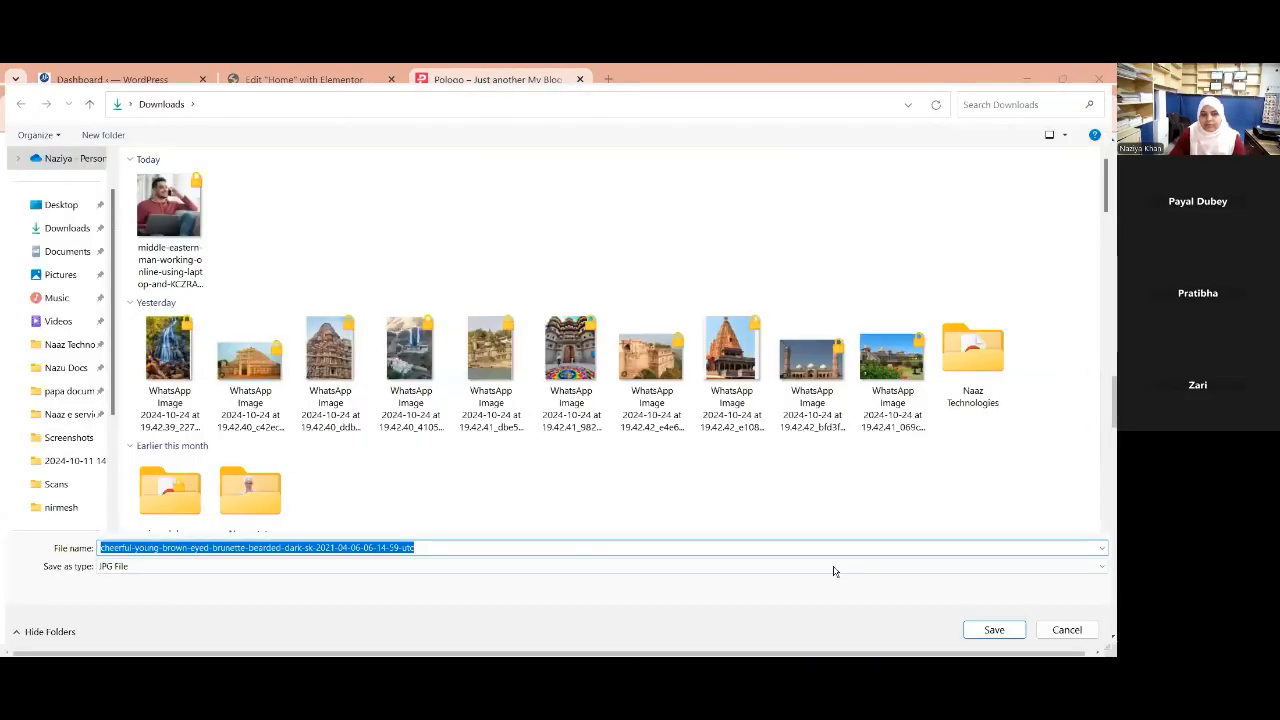
key("Return")
right_click(888, 300)
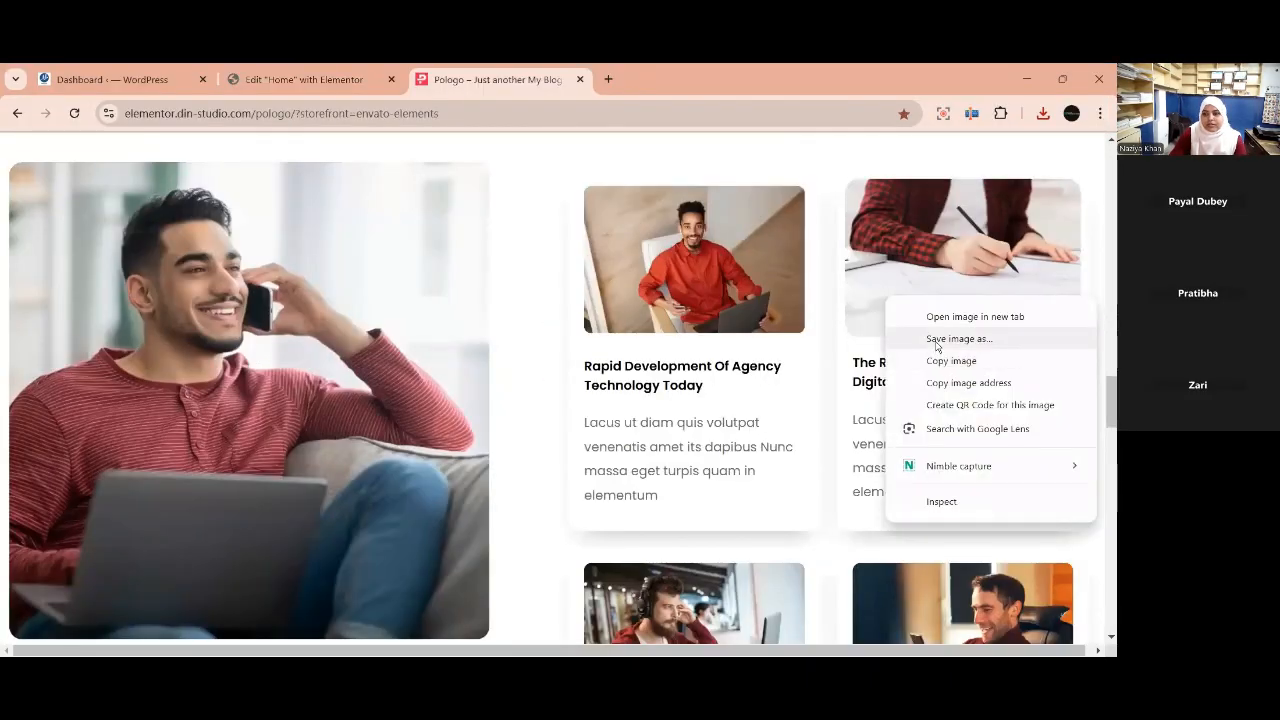
key("Return")
left_click(994, 630)
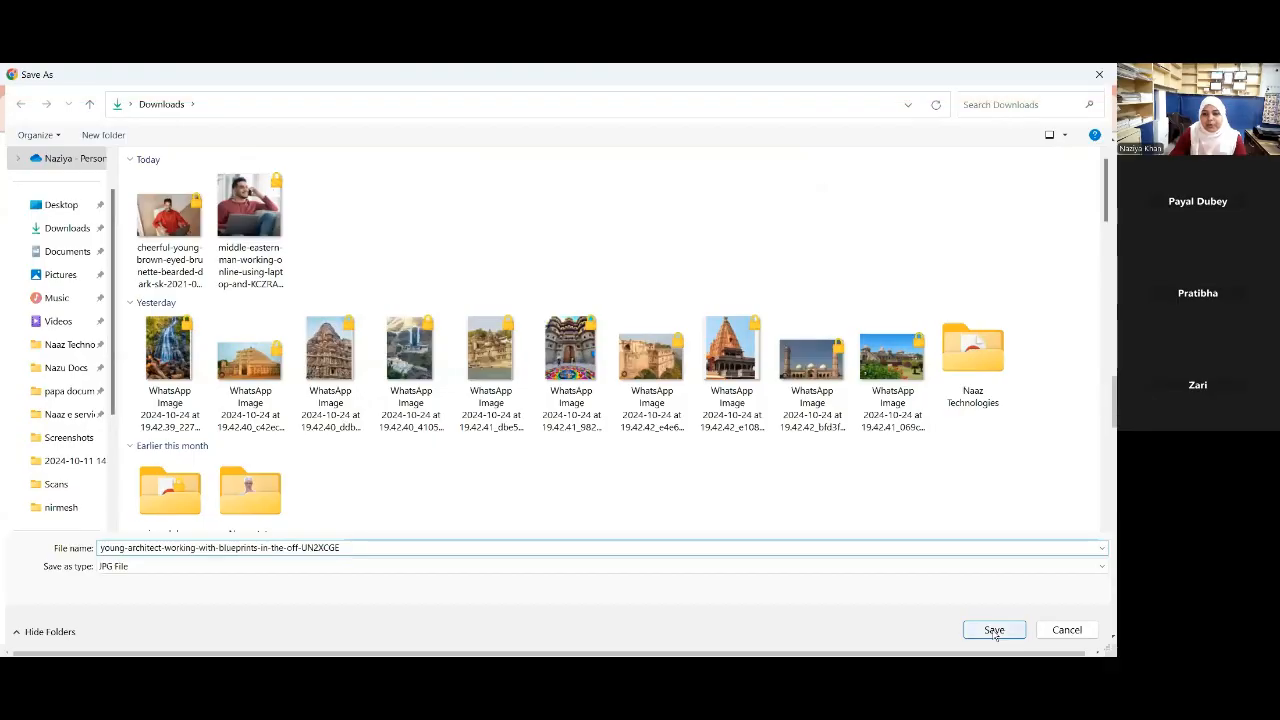
key("Return")
Save the images of the two lower article cards on the reference page to the Downloads folder.
right_click(692, 335)
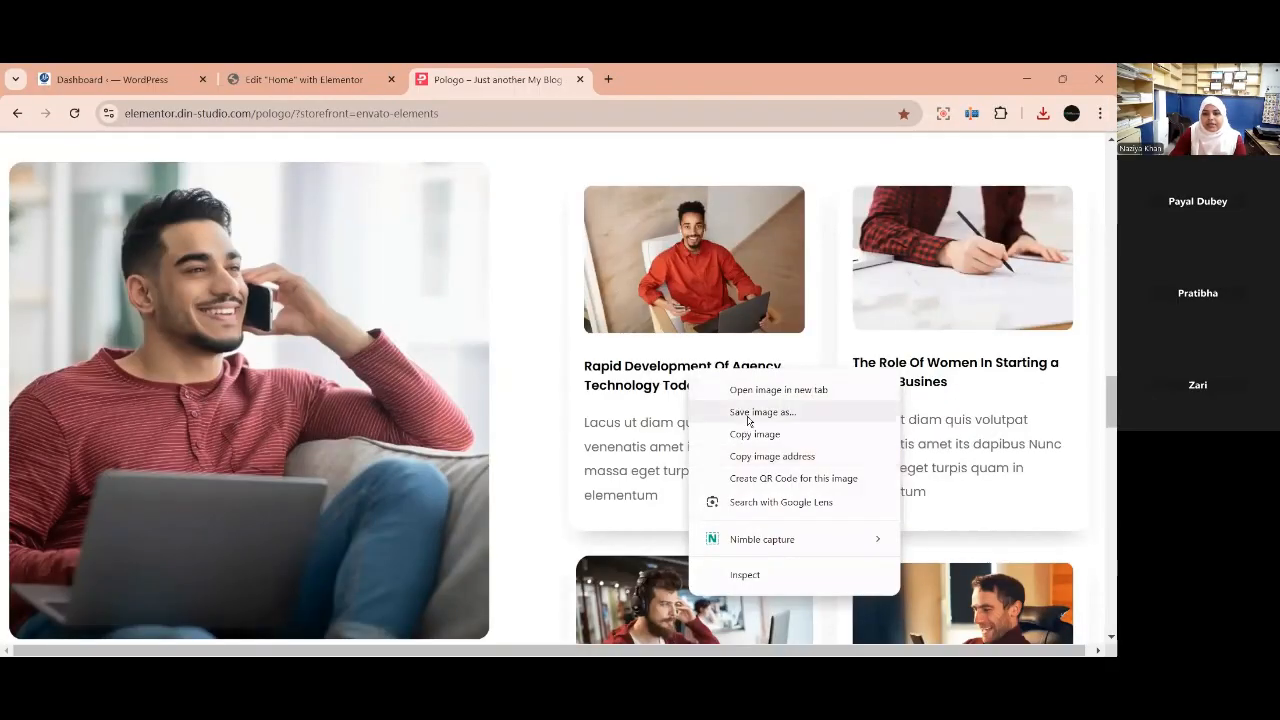
left_click(747, 414)
left_click(1000, 631)
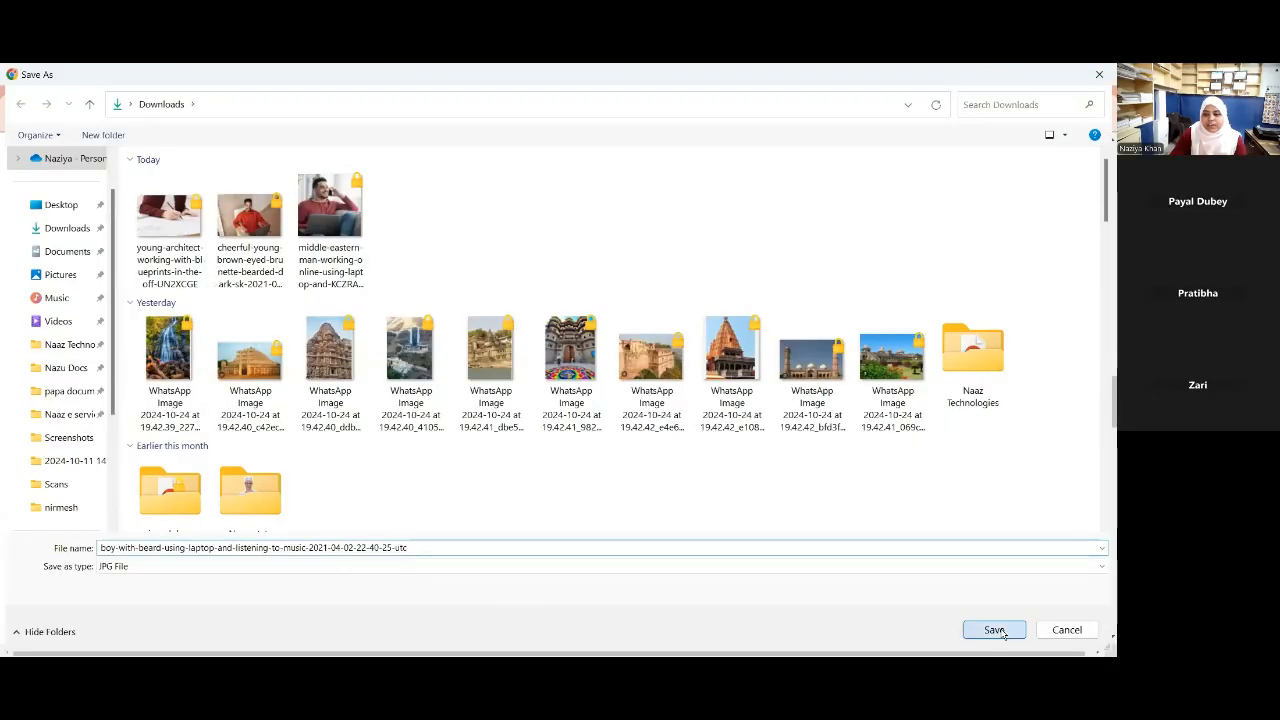
right_click(970, 612)
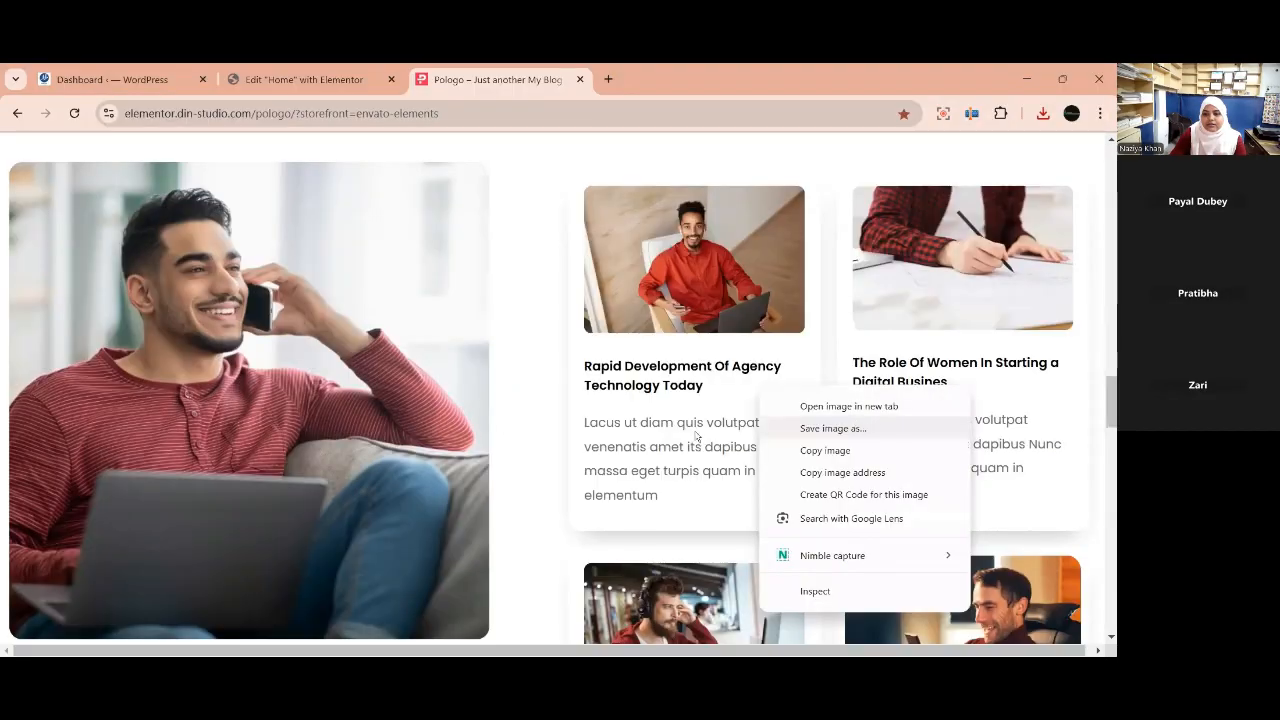
left_click(833, 428)
left_click(995, 631)
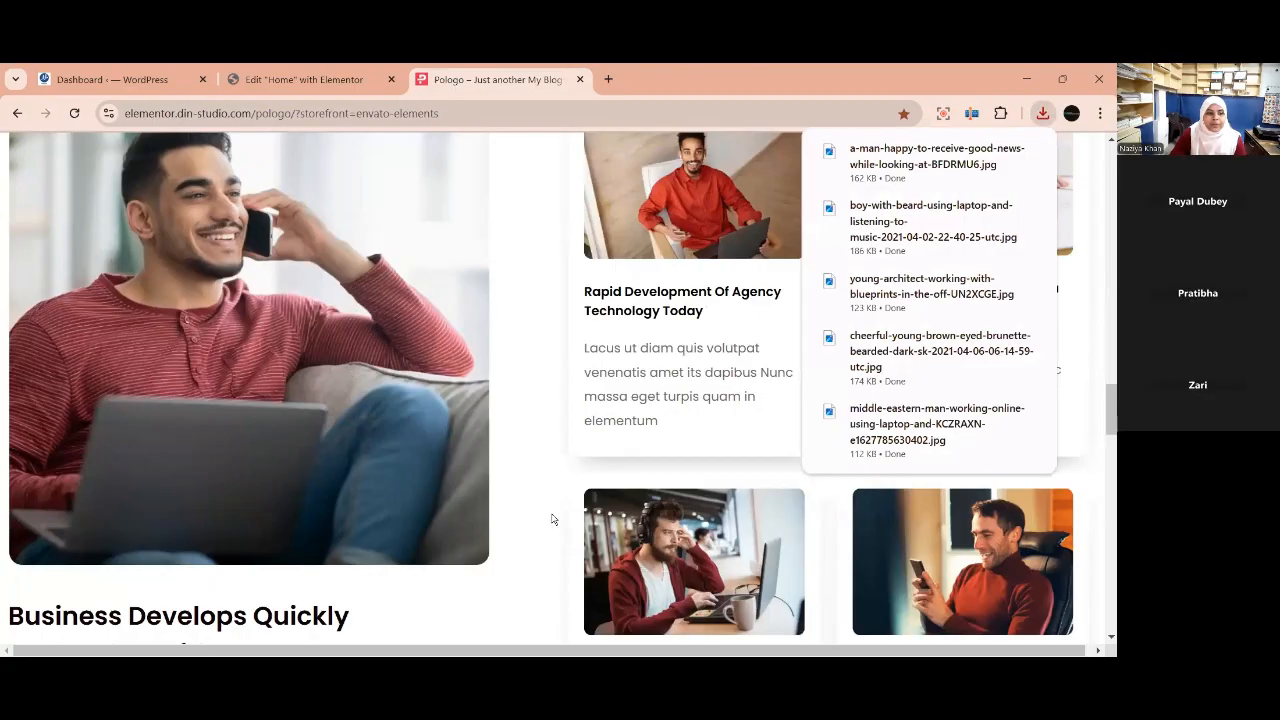
scroll(554, 519, "up", 5)
scroll(477, 335, "down", 5)
Upload the downloaded middle-eastern-man-working-online-using-laptop image to the Home page's media library and use it as the Image Box picture.
left_click(301, 76)
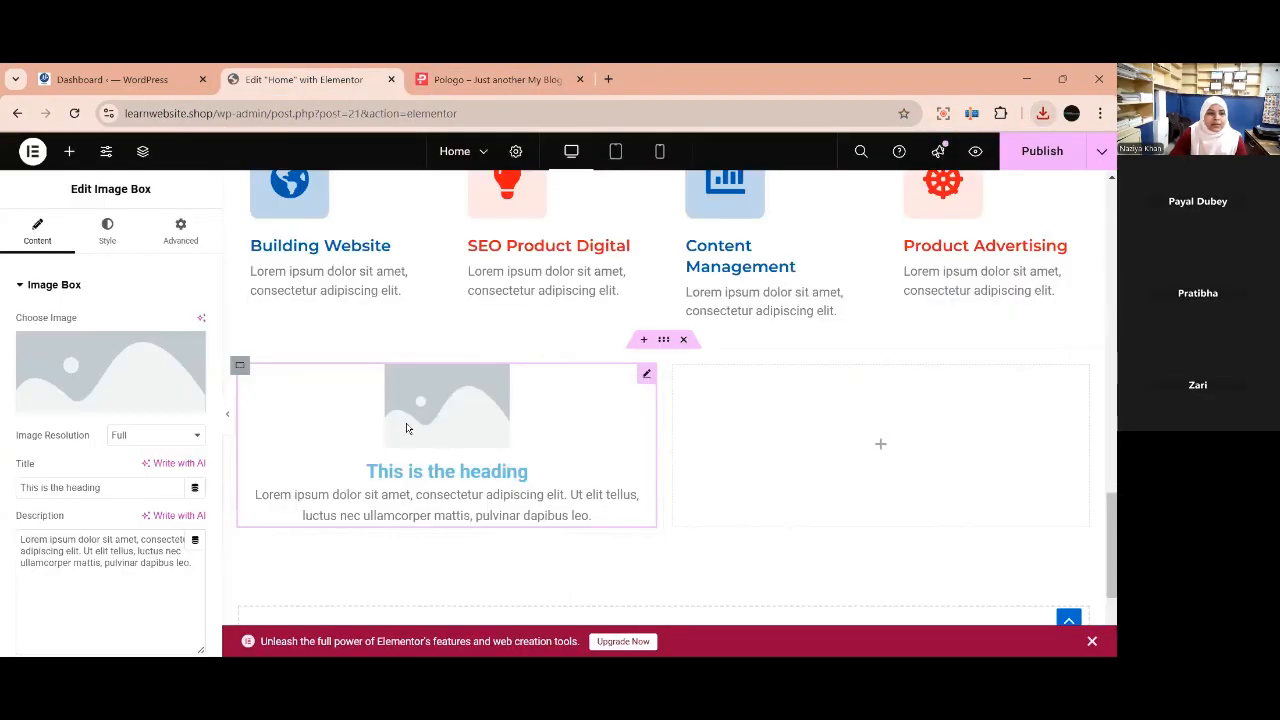
left_click(88, 365)
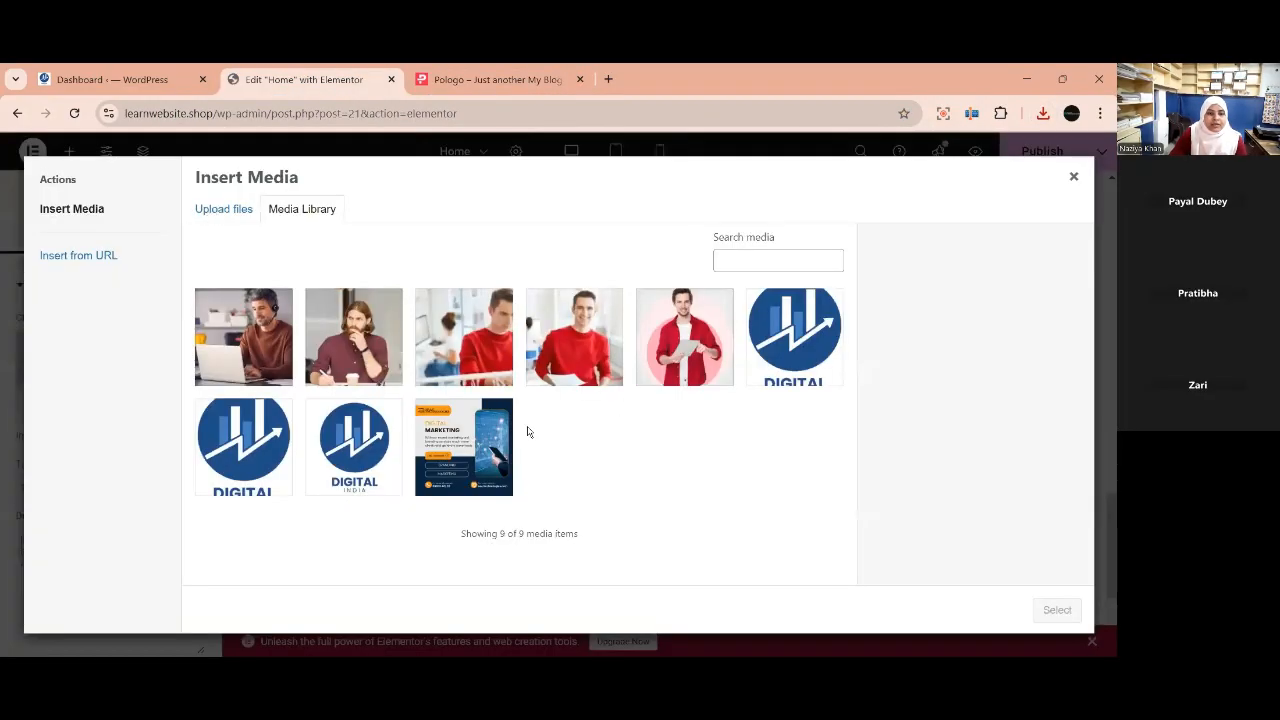
left_click(67, 228)
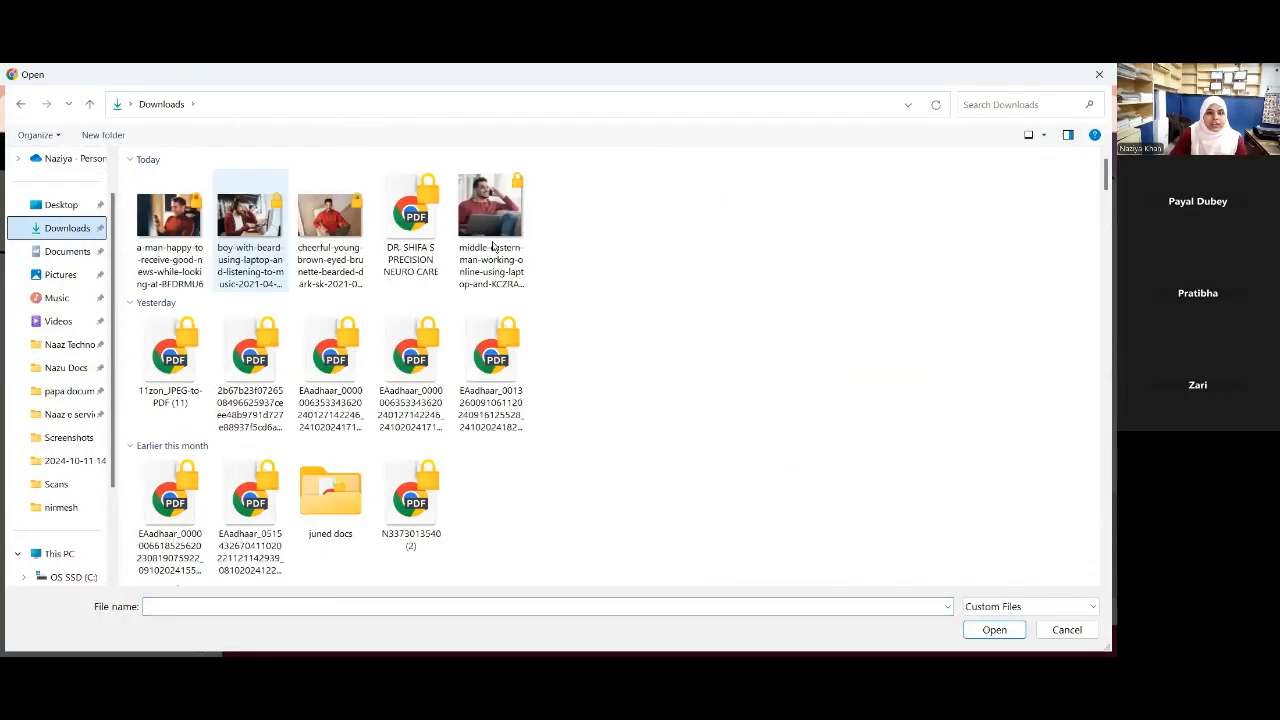
left_click(492, 246)
left_click(994, 630)
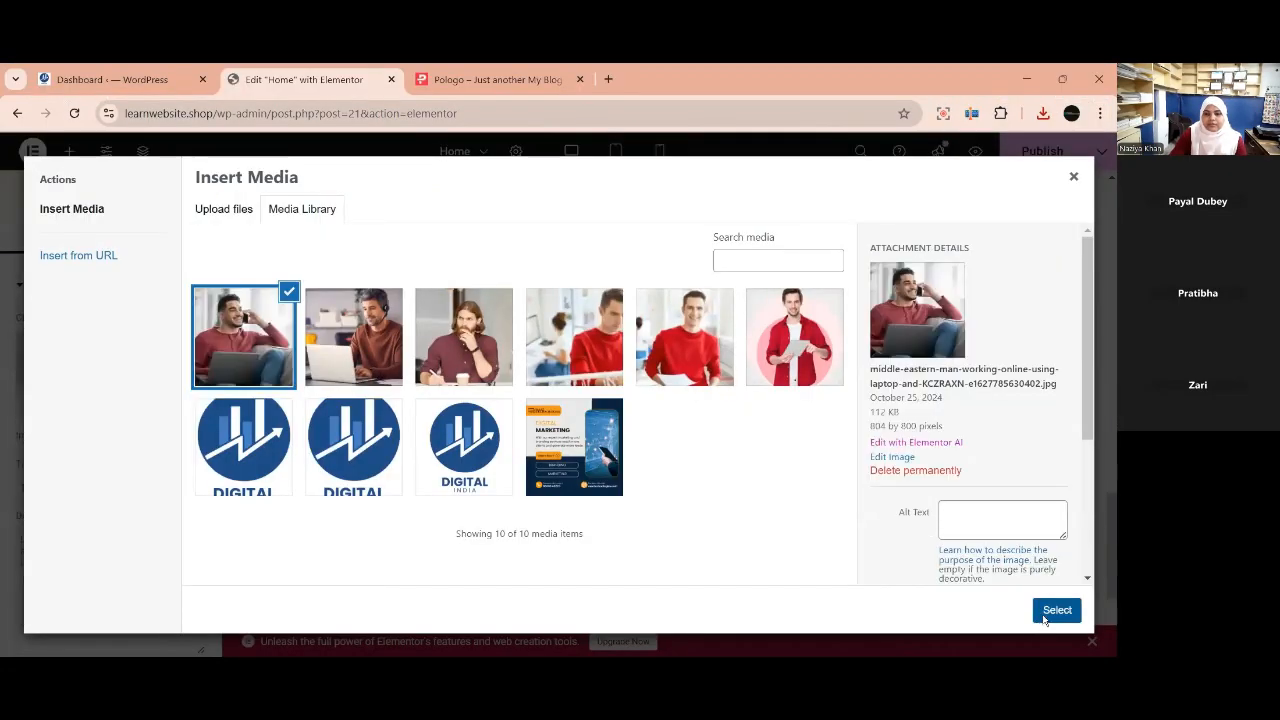
left_click(1052, 610)
scroll(370, 550, "down", 3)
scroll(374, 549, "up", 2)
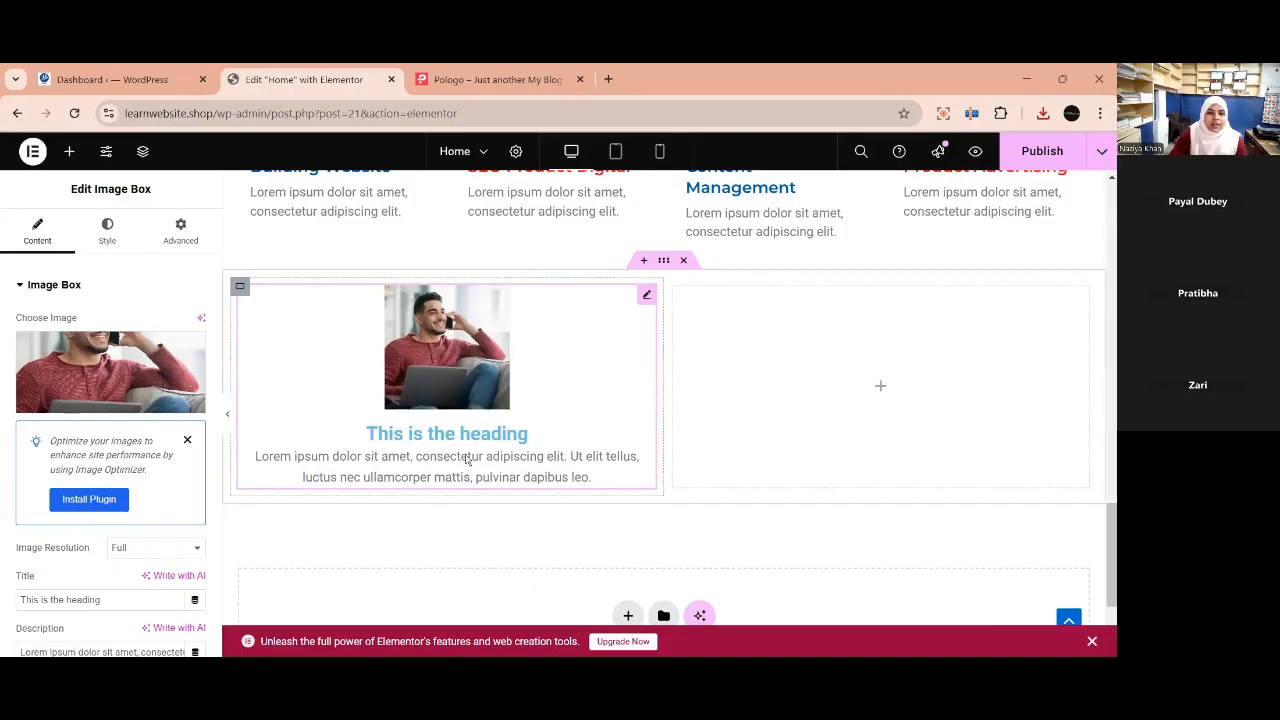
Copy the featured article's heading from the reference page and set the Image Box title to "Business Develops Quickly And Stably With Agency".
scroll(60, 450, "down", 2)
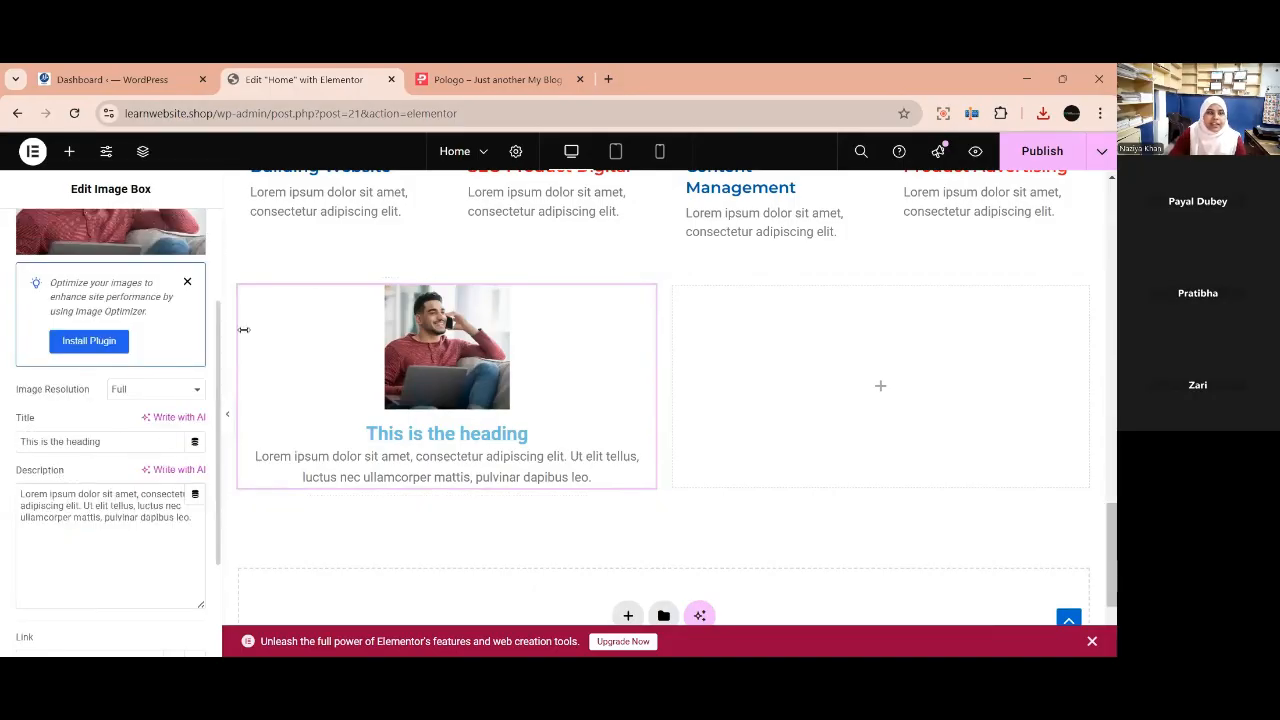
left_click(480, 79)
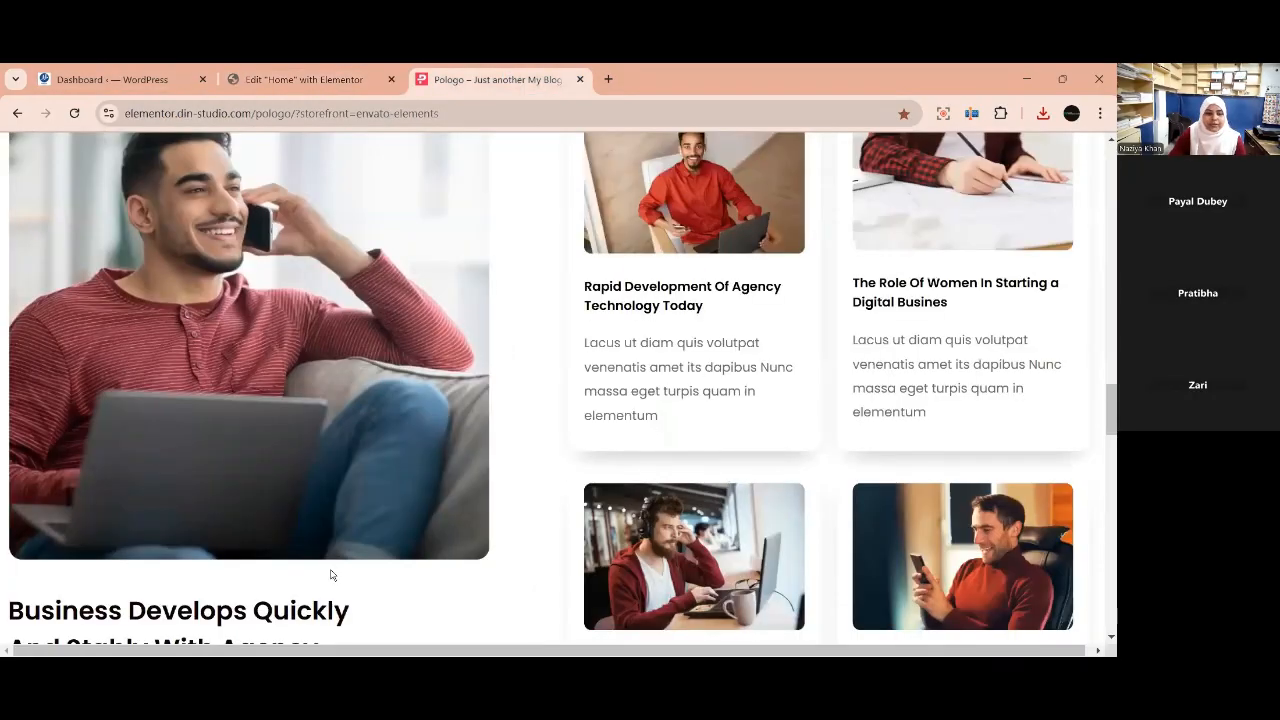
scroll(332, 575, "down", 2)
left_click_drag(322, 497, 6, 452)
key("ctrl+c")
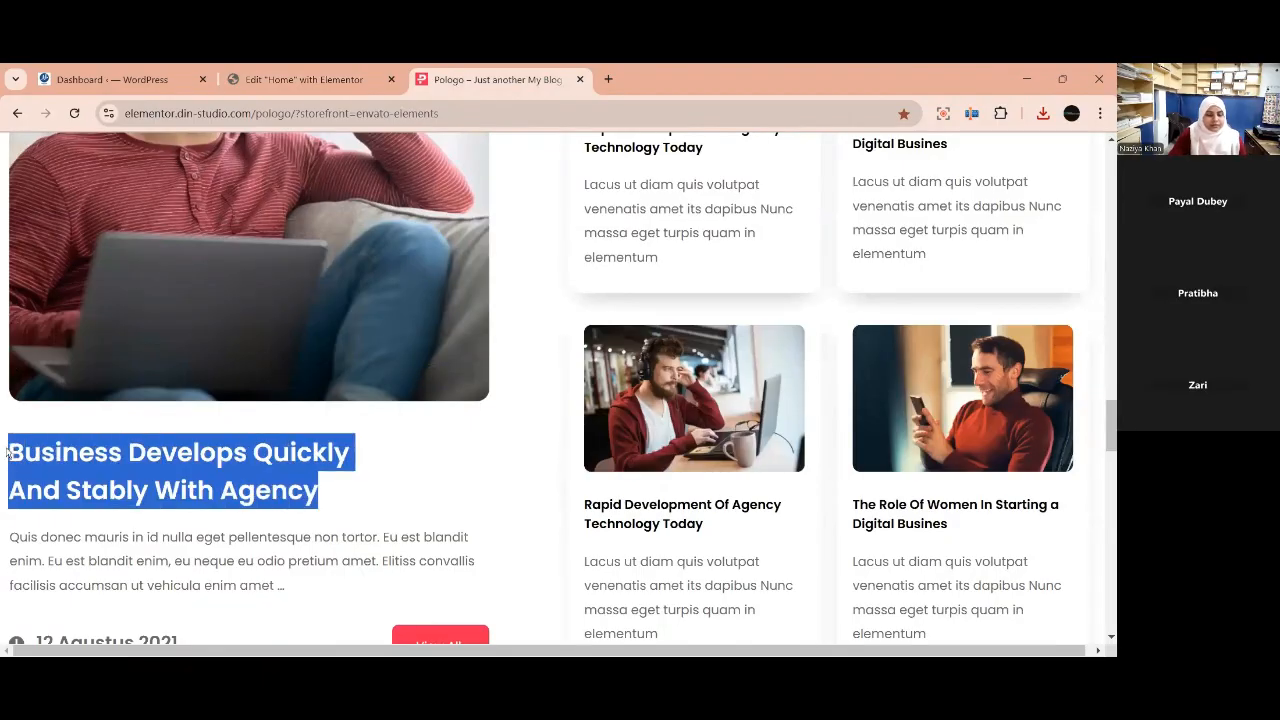
left_click(303, 79)
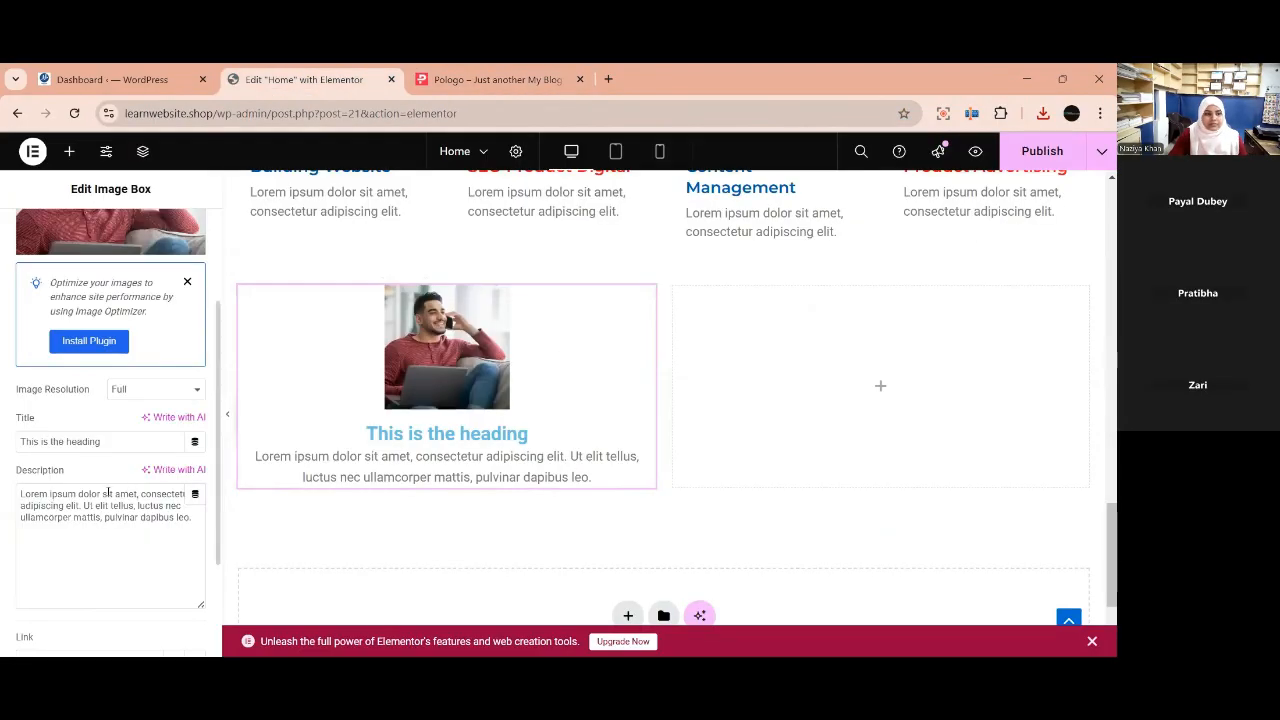
left_click_drag(94, 443, 7, 450)
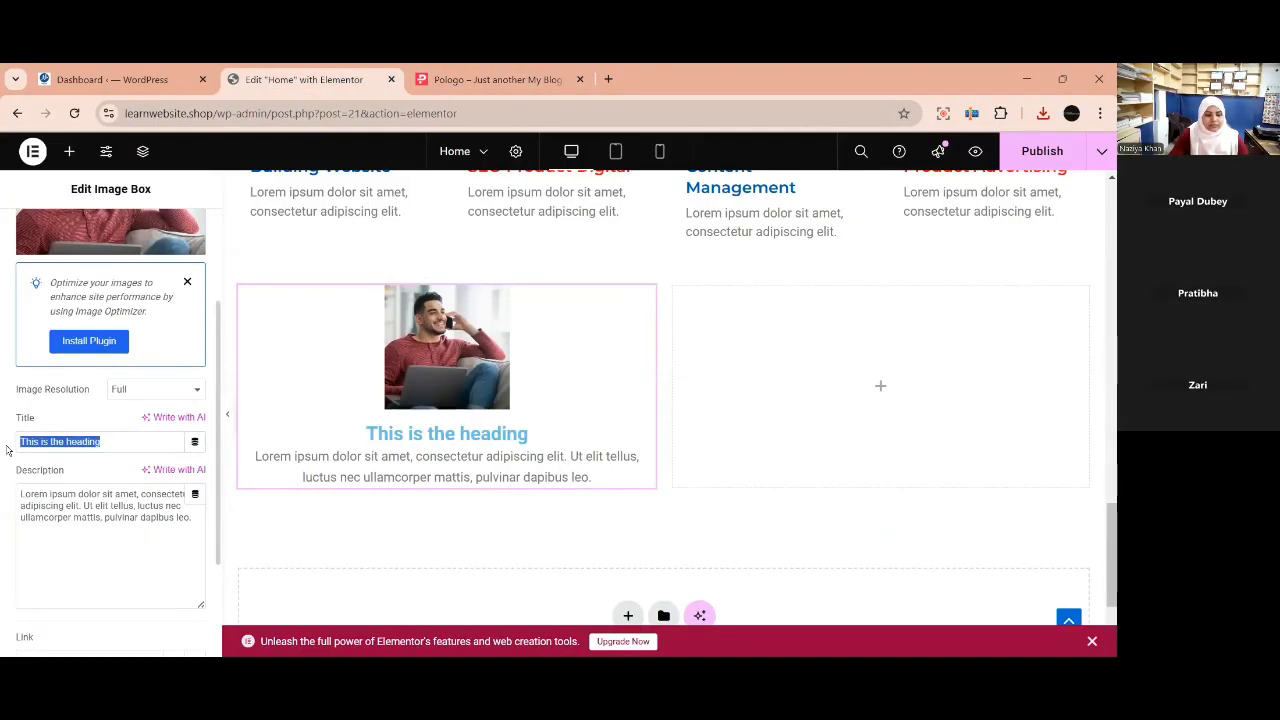
key("ctrl+v")
left_click(497, 79)
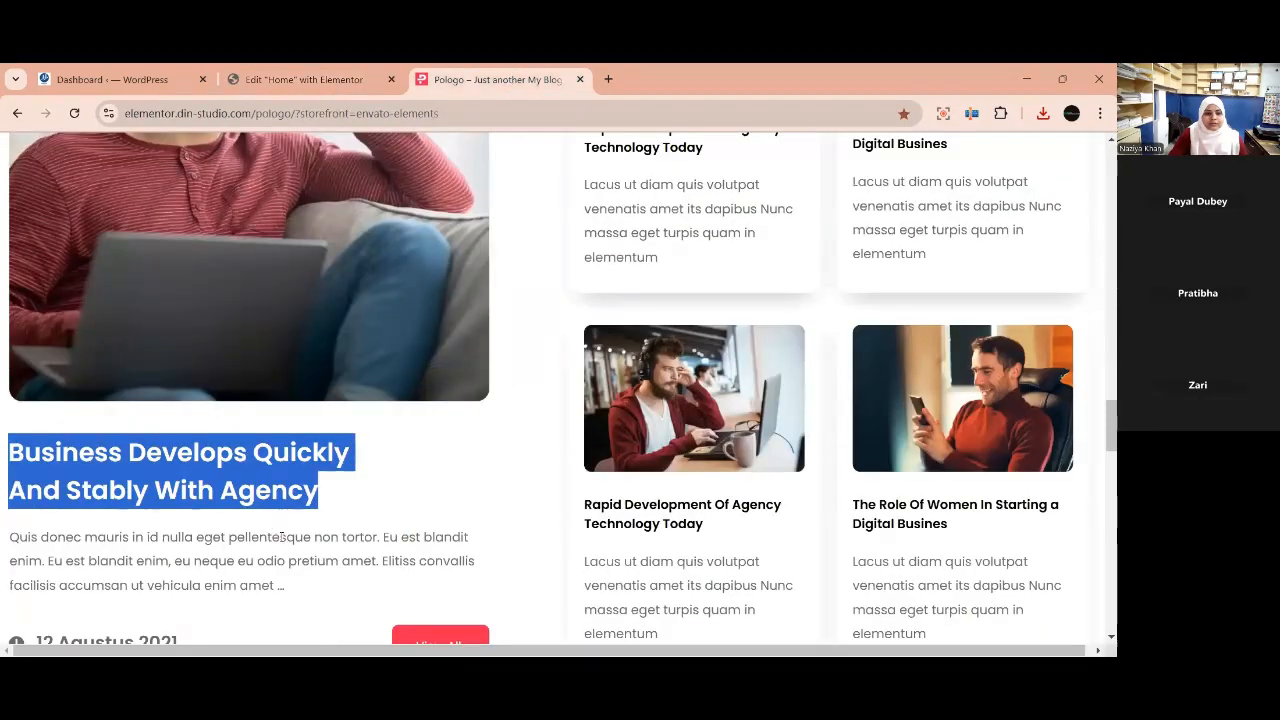
left_click(303, 79)
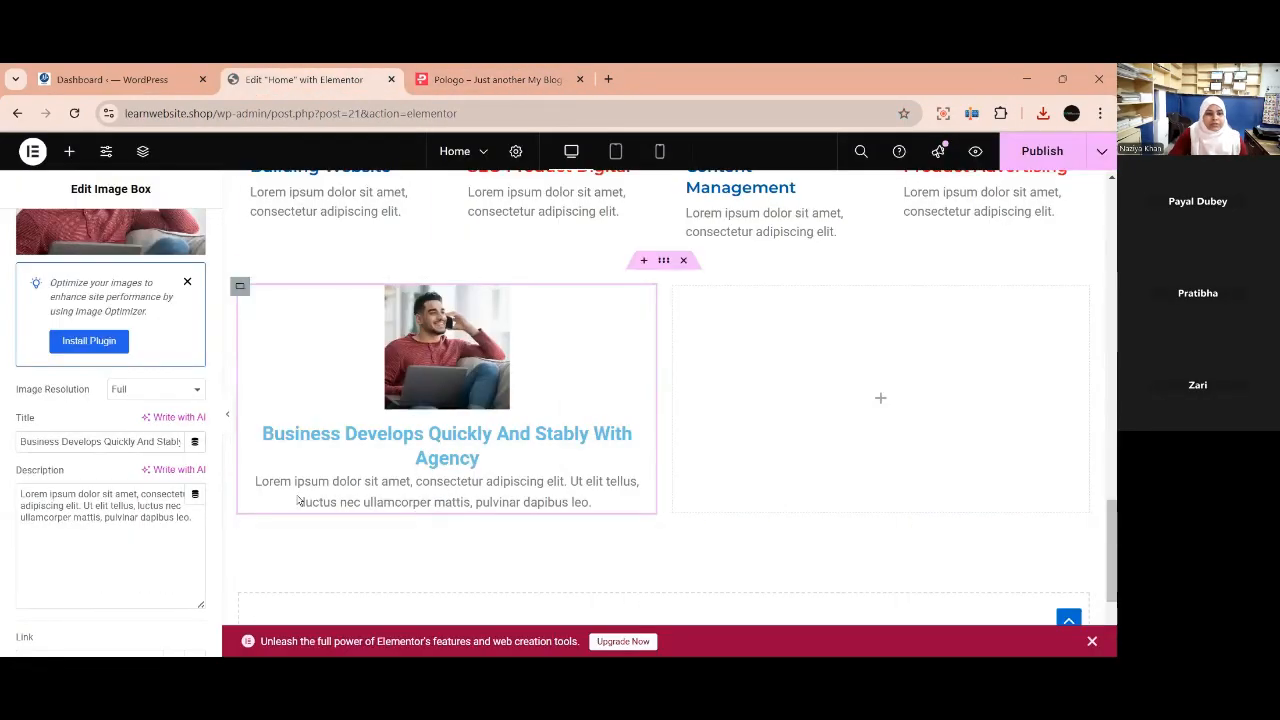
Align the Image Box content to the left.
scroll(163, 430, "up", 3)
scroll(145, 535, "down", 4)
scroll(142, 541, "up", 4)
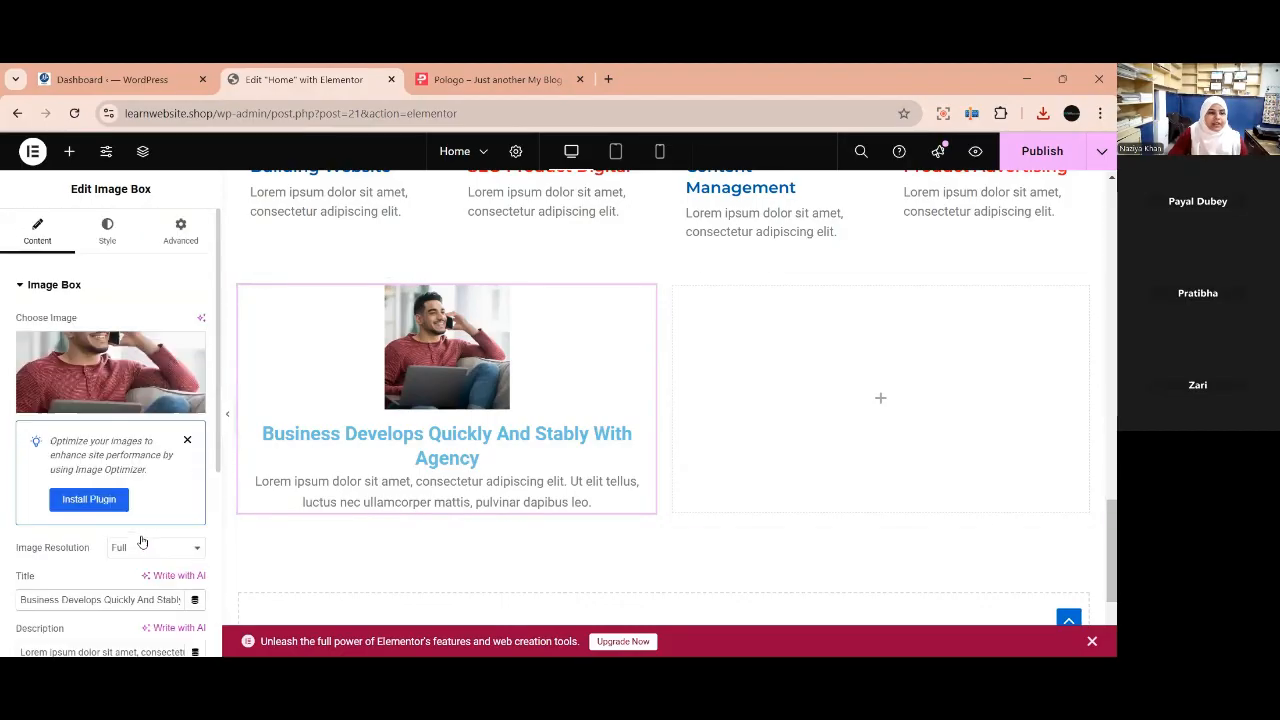
left_click(107, 230)
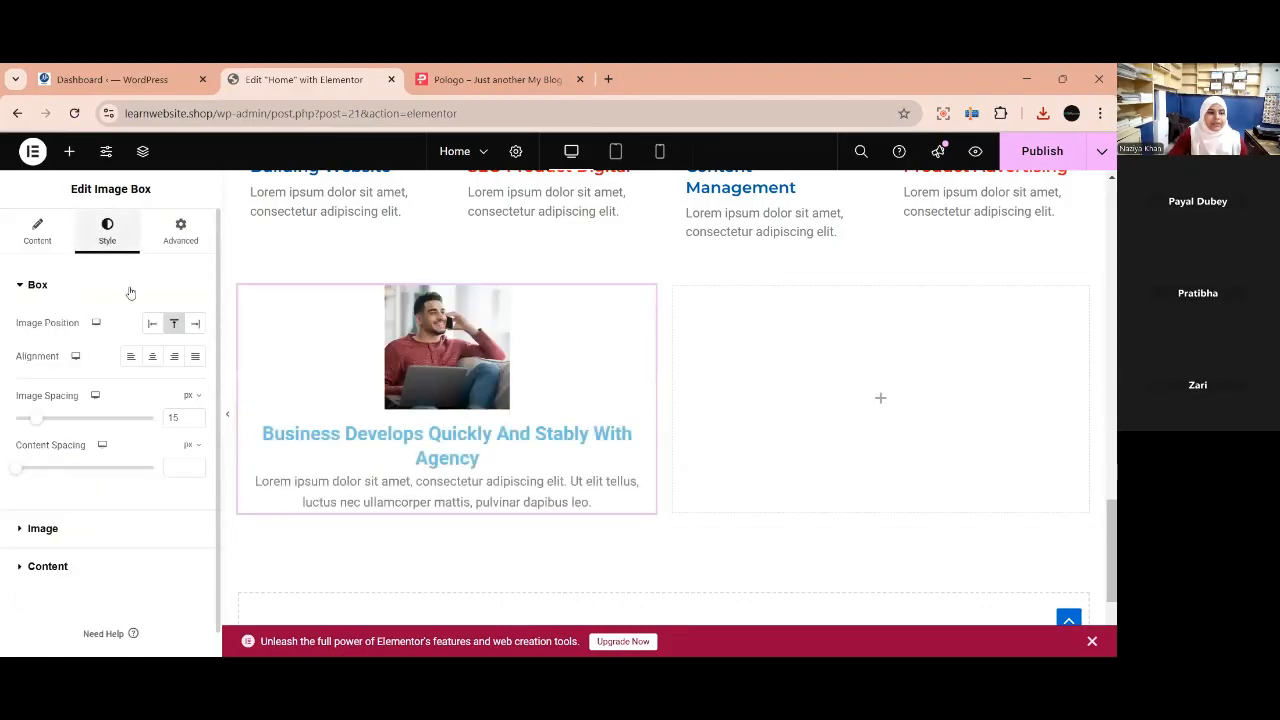
left_click(129, 357)
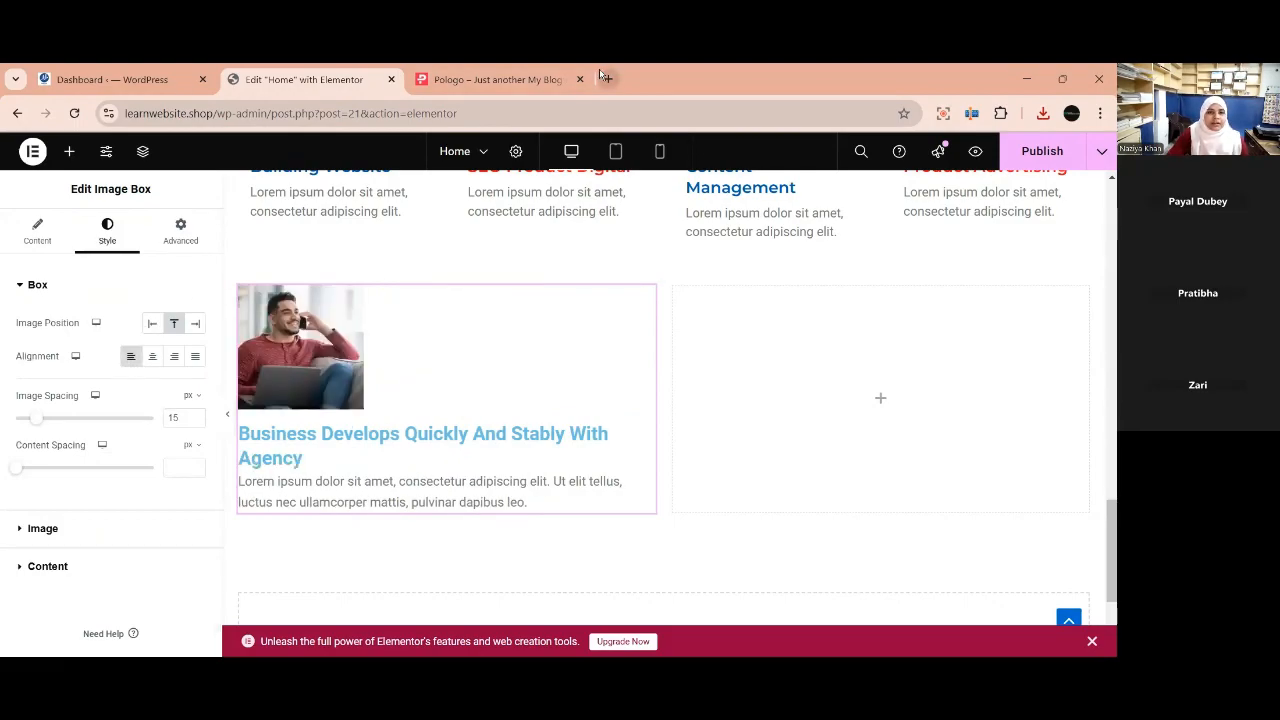
Compare with the reference page's featured article and set the Image Box's image width to 100%.
left_click(490, 79)
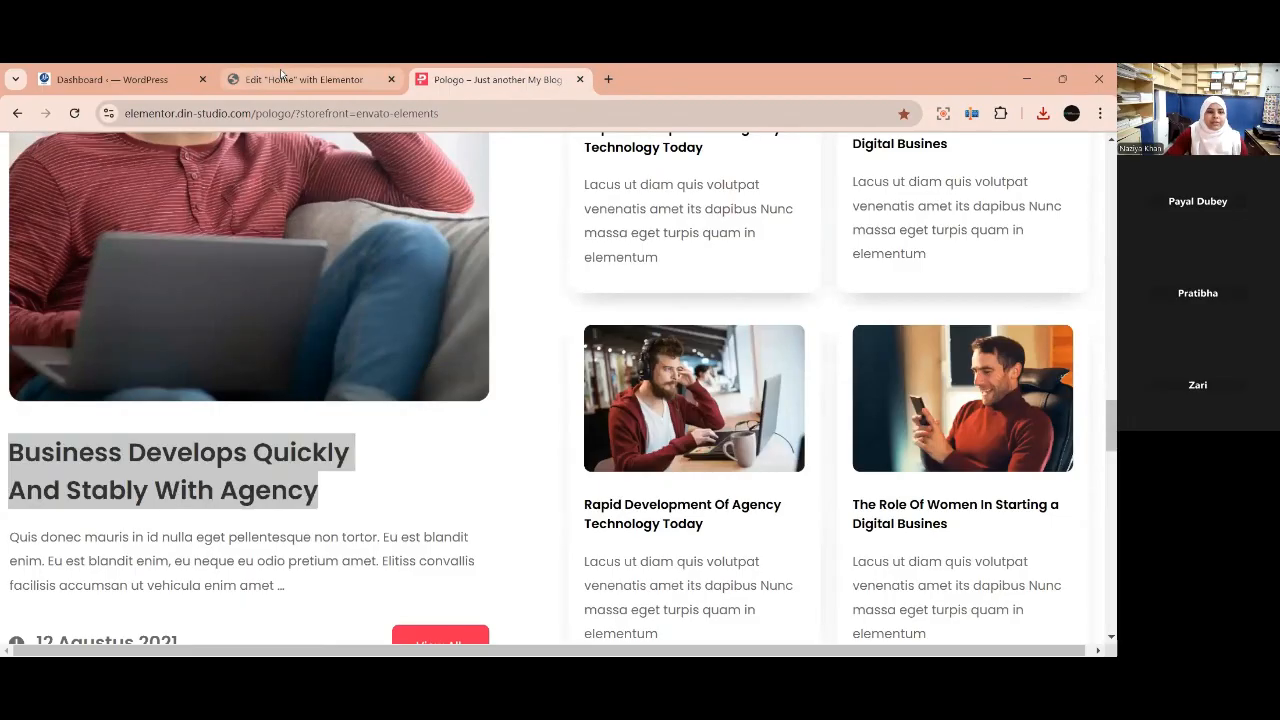
left_click(253, 78)
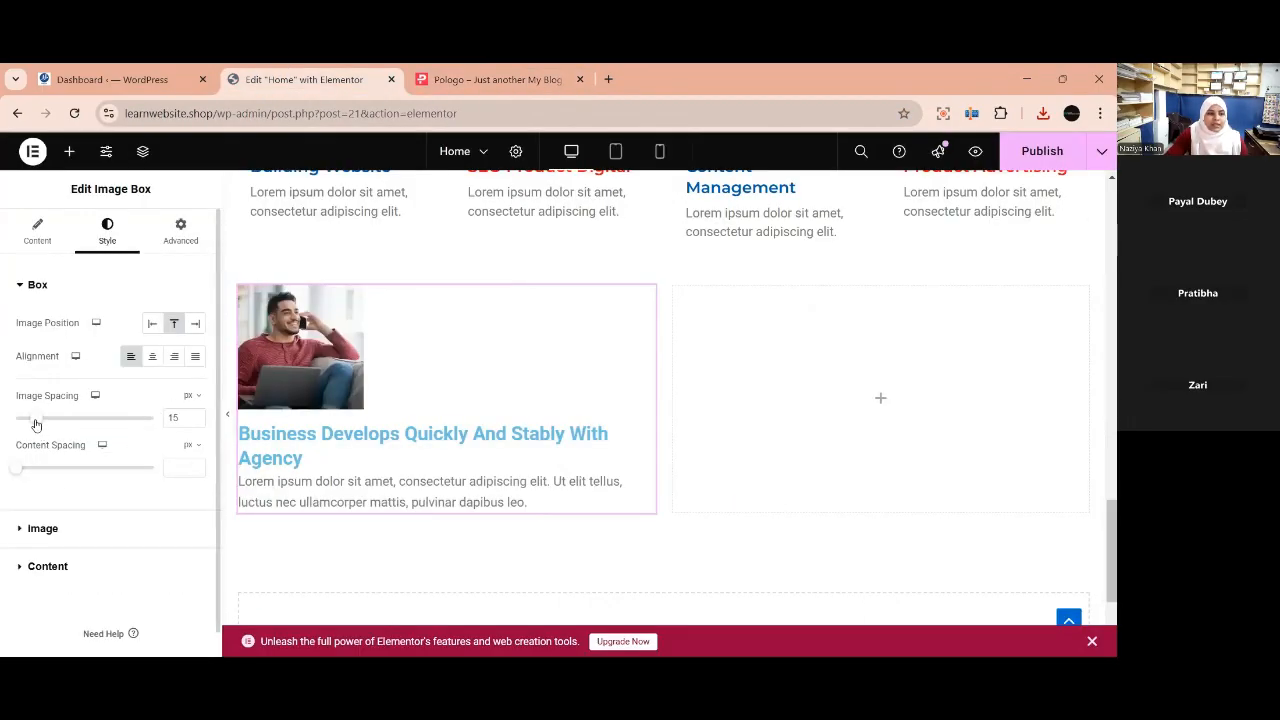
scroll(40, 471, "down", 1)
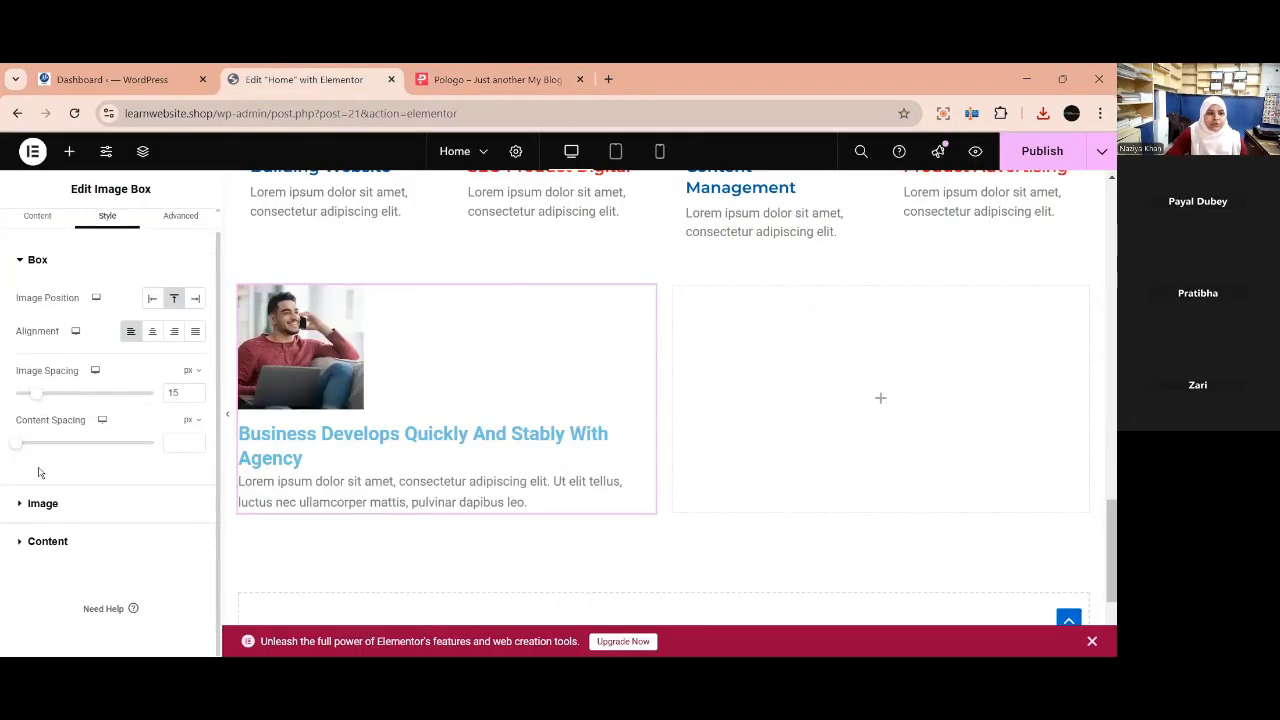
left_click(44, 504)
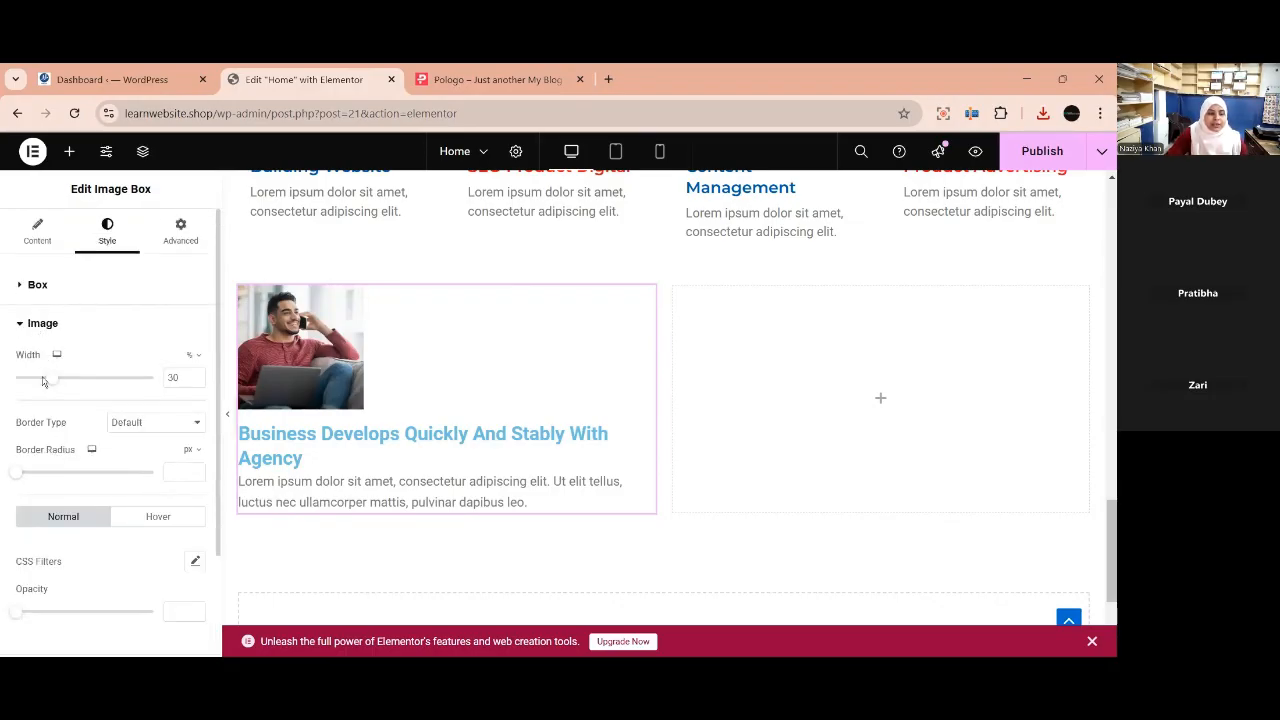
left_click_drag(49, 383, 157, 388)
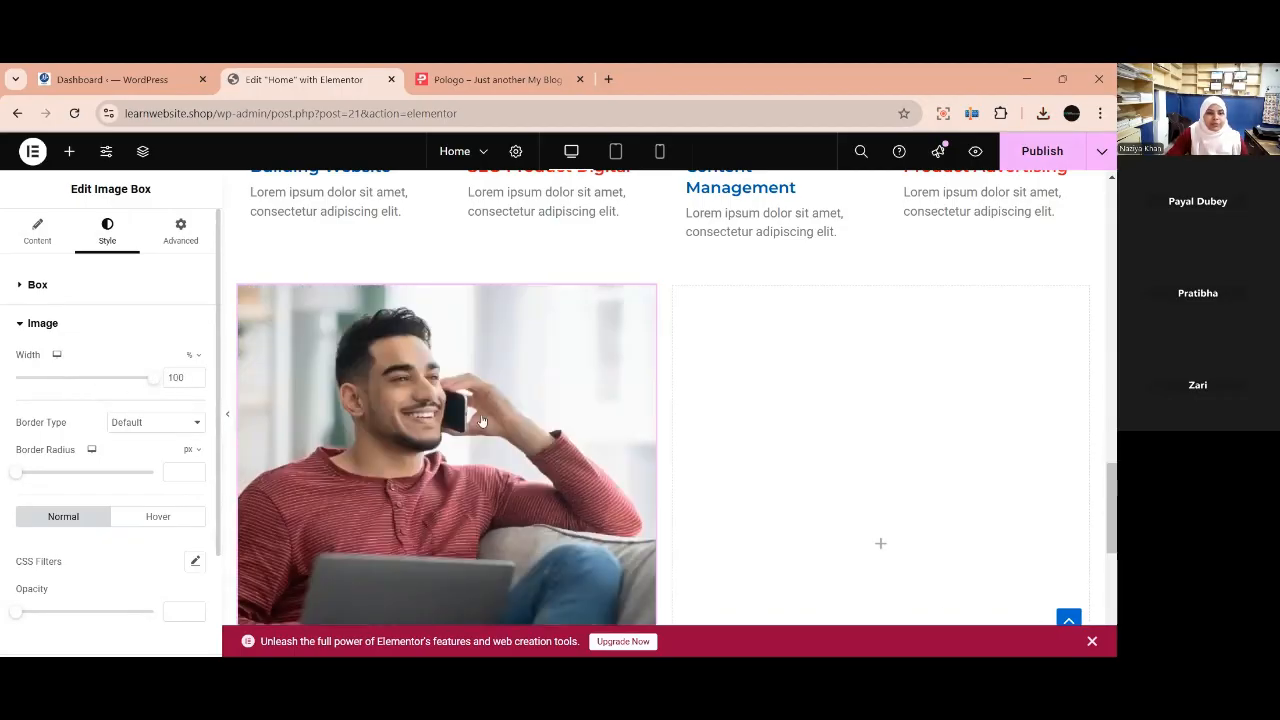
Compare the Image Box picture with the reference page's featured article and set the image's border radius to 10 px.
scroll(481, 421, "down", 5)
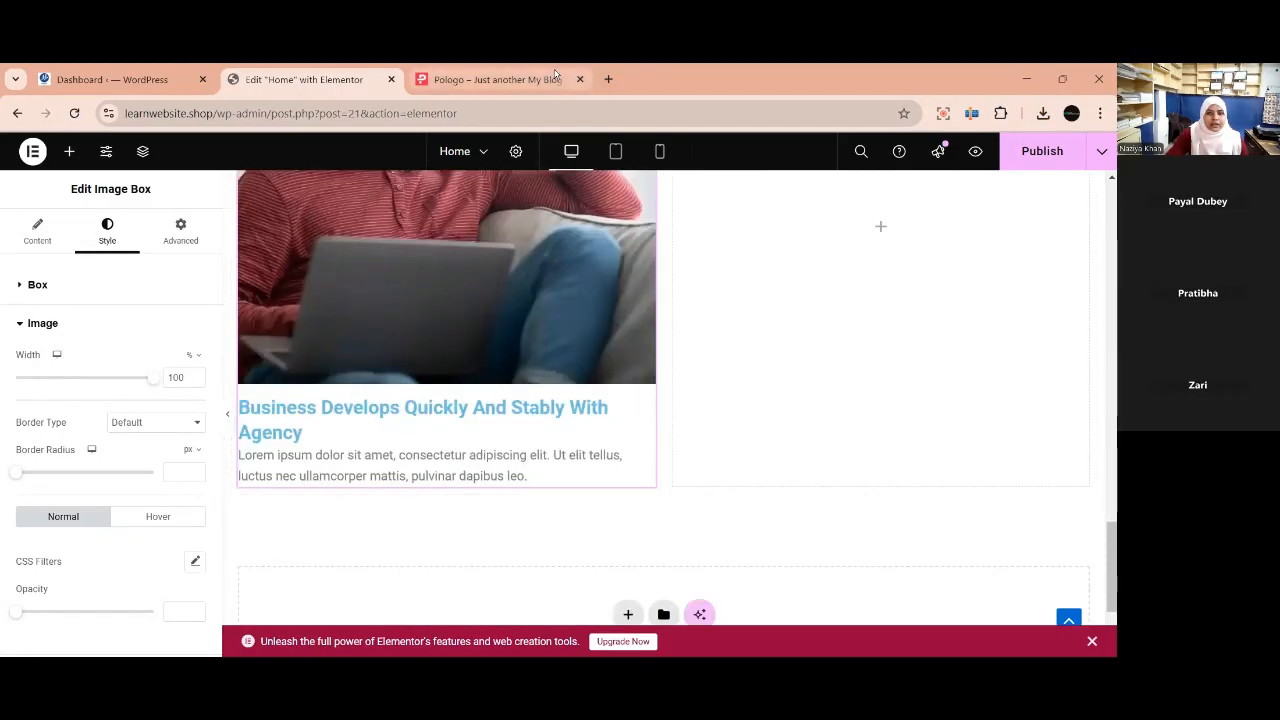
left_click(555, 75)
scroll(492, 377, "up", 1)
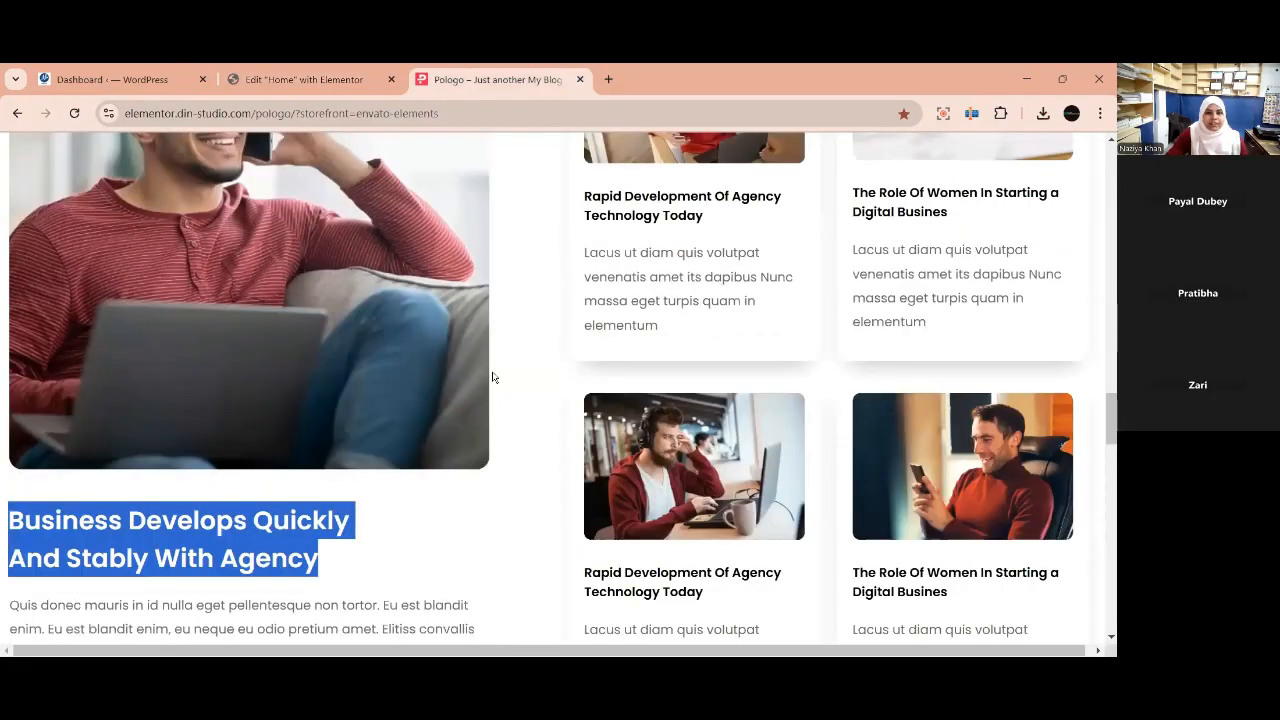
scroll(491, 372, "up", 4)
scroll(485, 360, "down", 6)
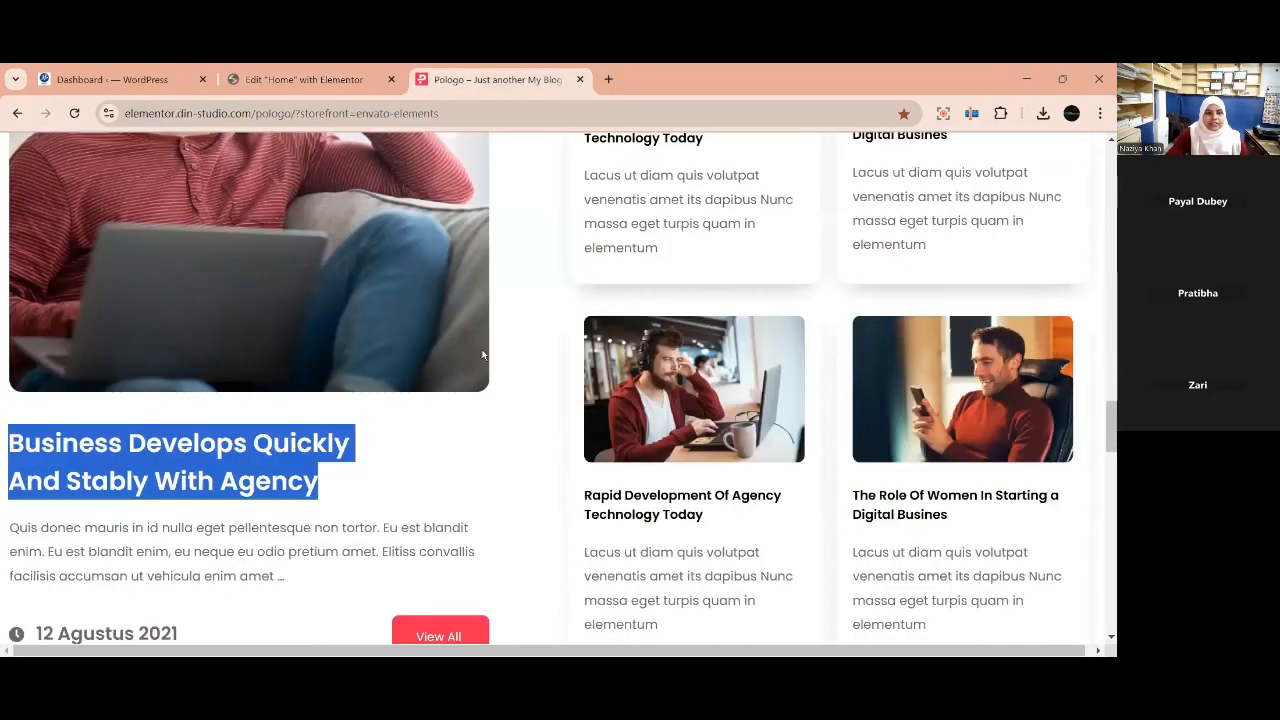
left_click(302, 79)
scroll(600, 435, "up", 2)
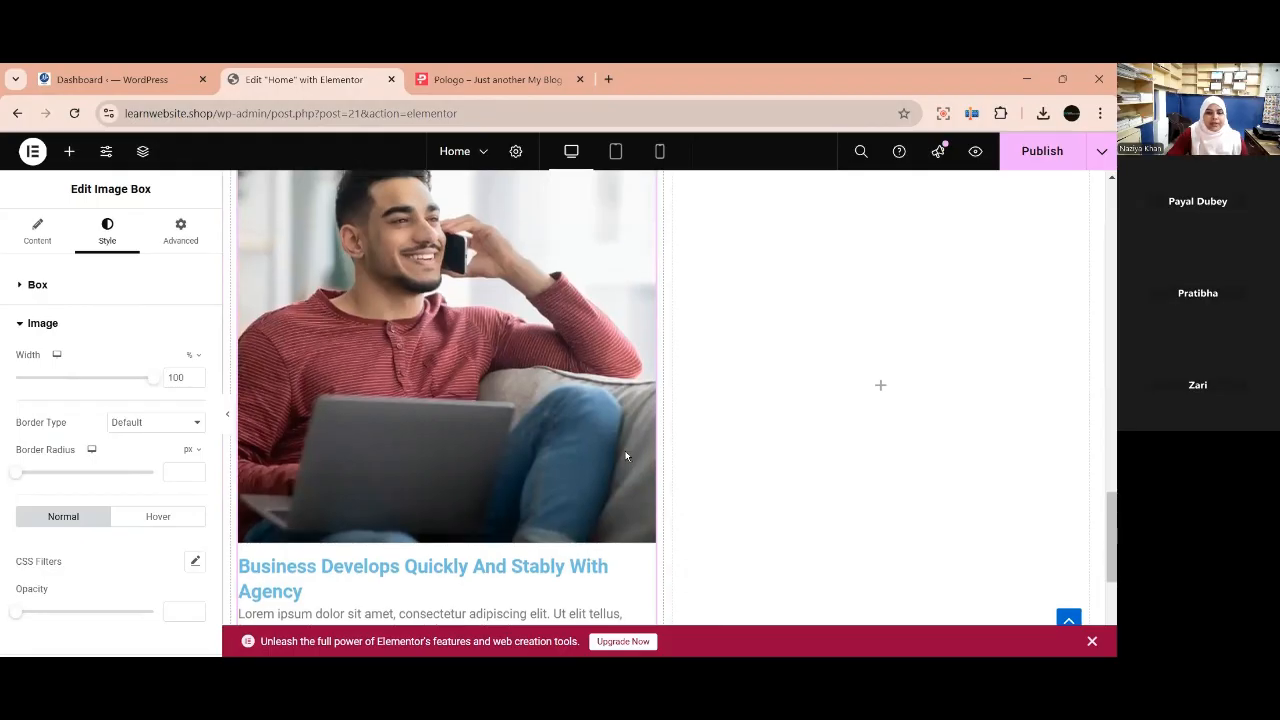
left_click(490, 79)
scroll(474, 360, "up", 3)
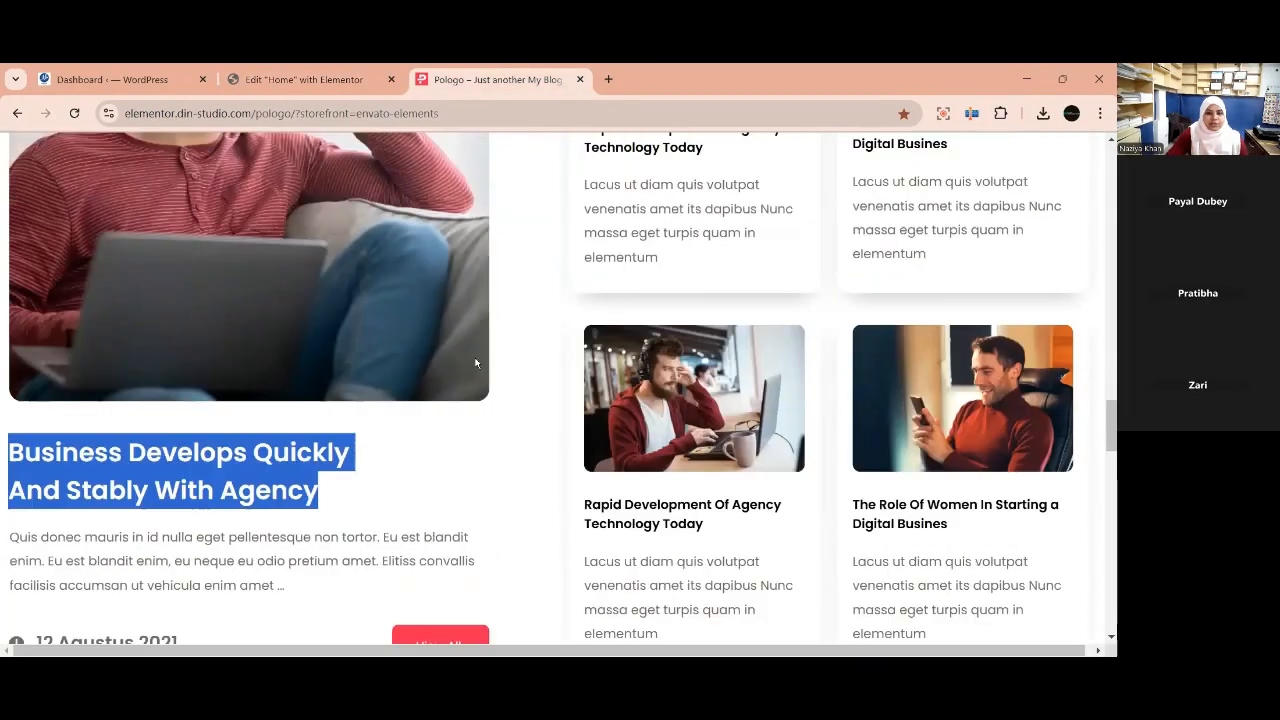
scroll(474, 360, "up", 2)
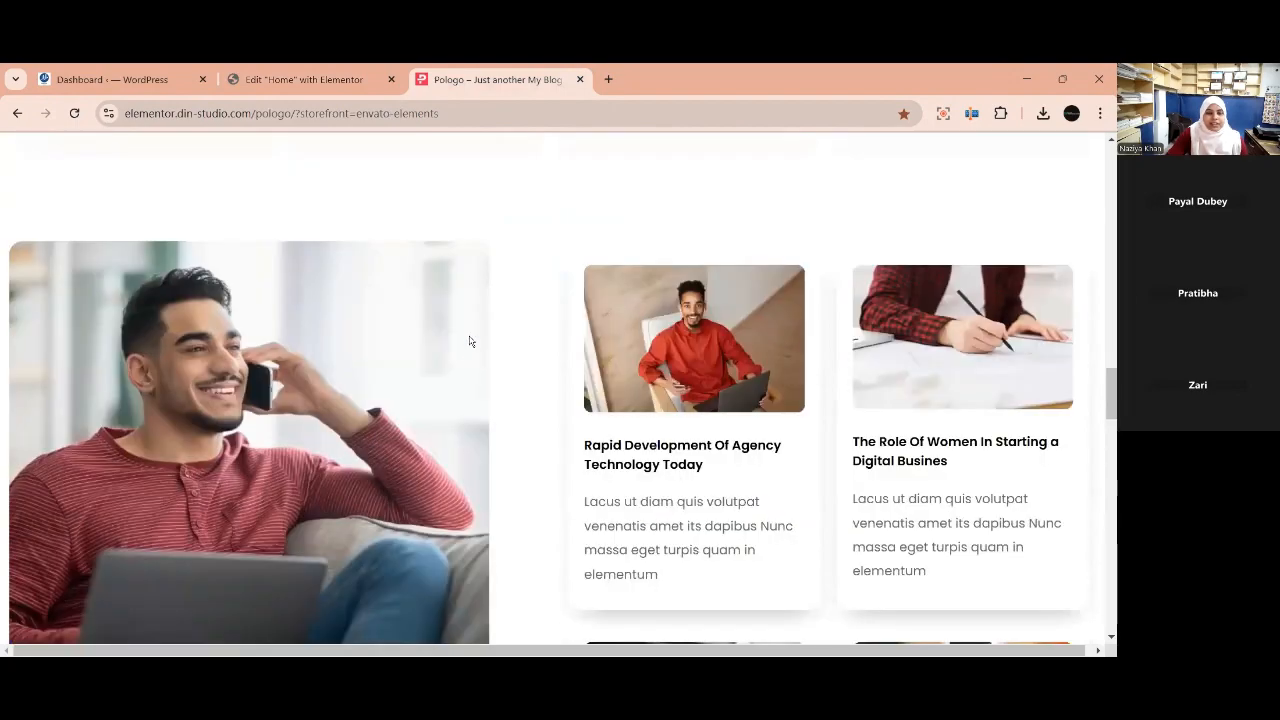
left_click(345, 80)
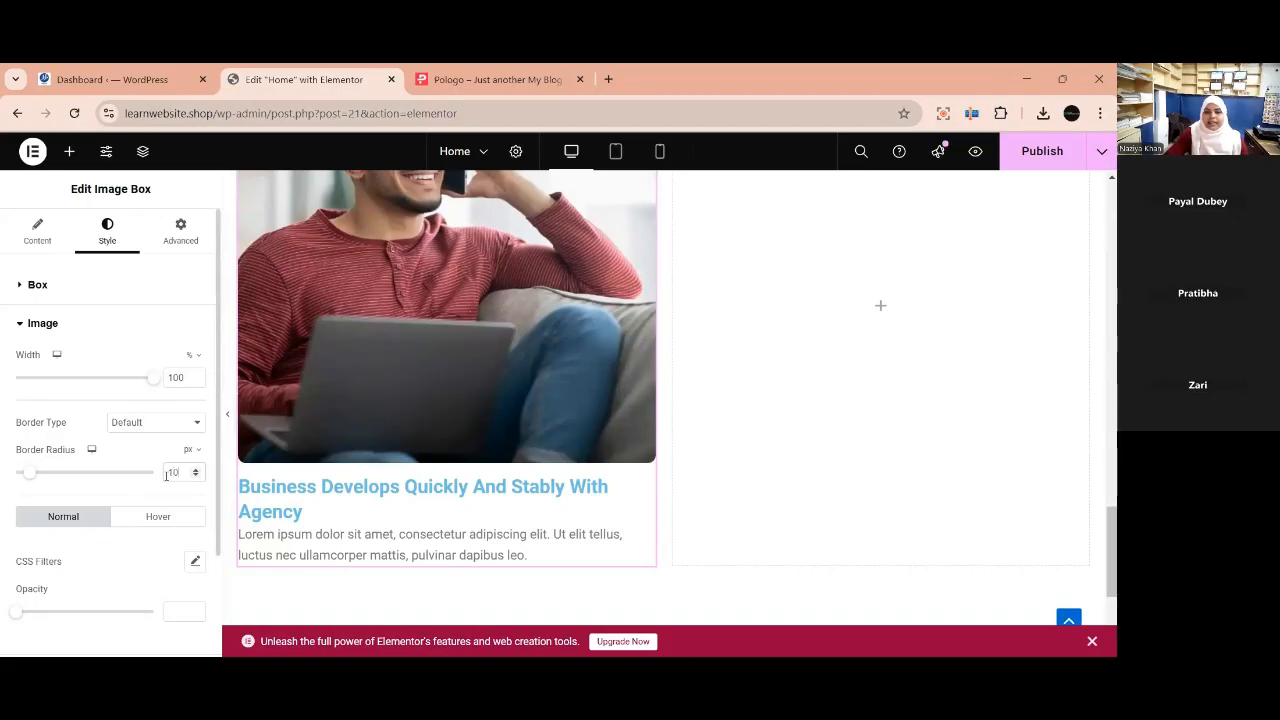
Compare the featured article's heading and description on the Pologo reference page with the Image Box text on the Home page.
left_click(497, 79)
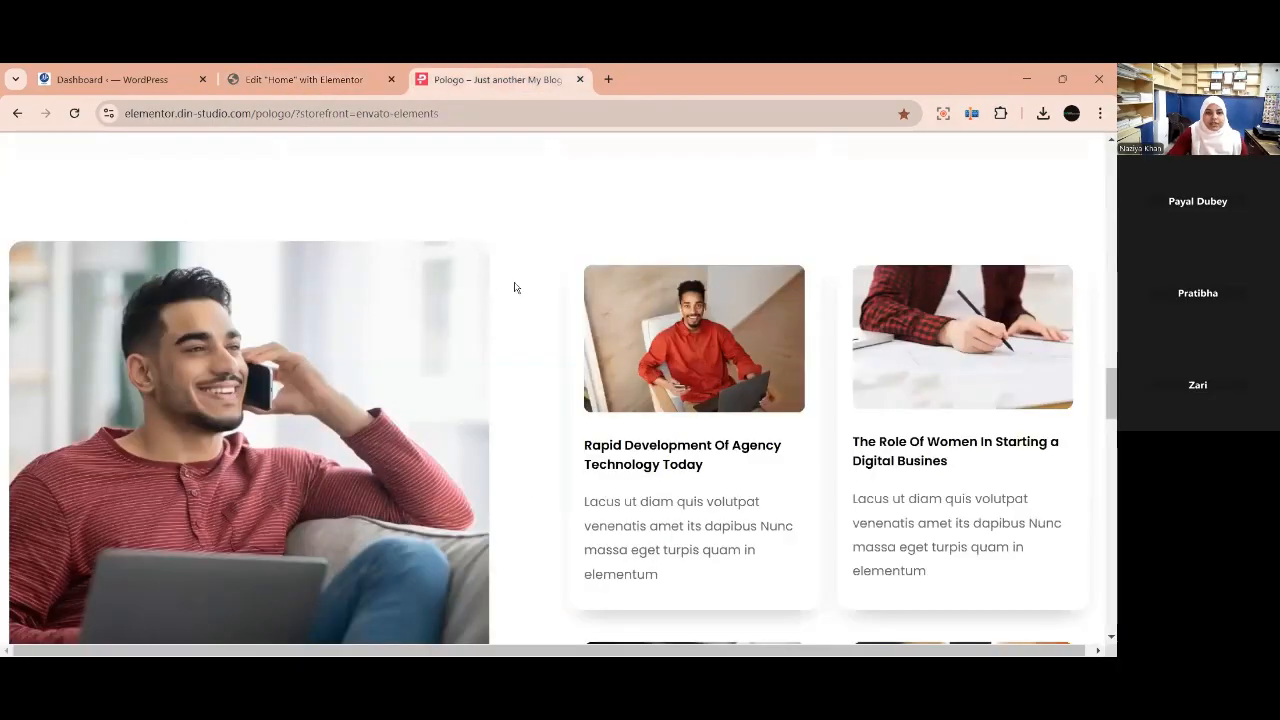
scroll(470, 472, "down", 3)
scroll(420, 430, "down", 2)
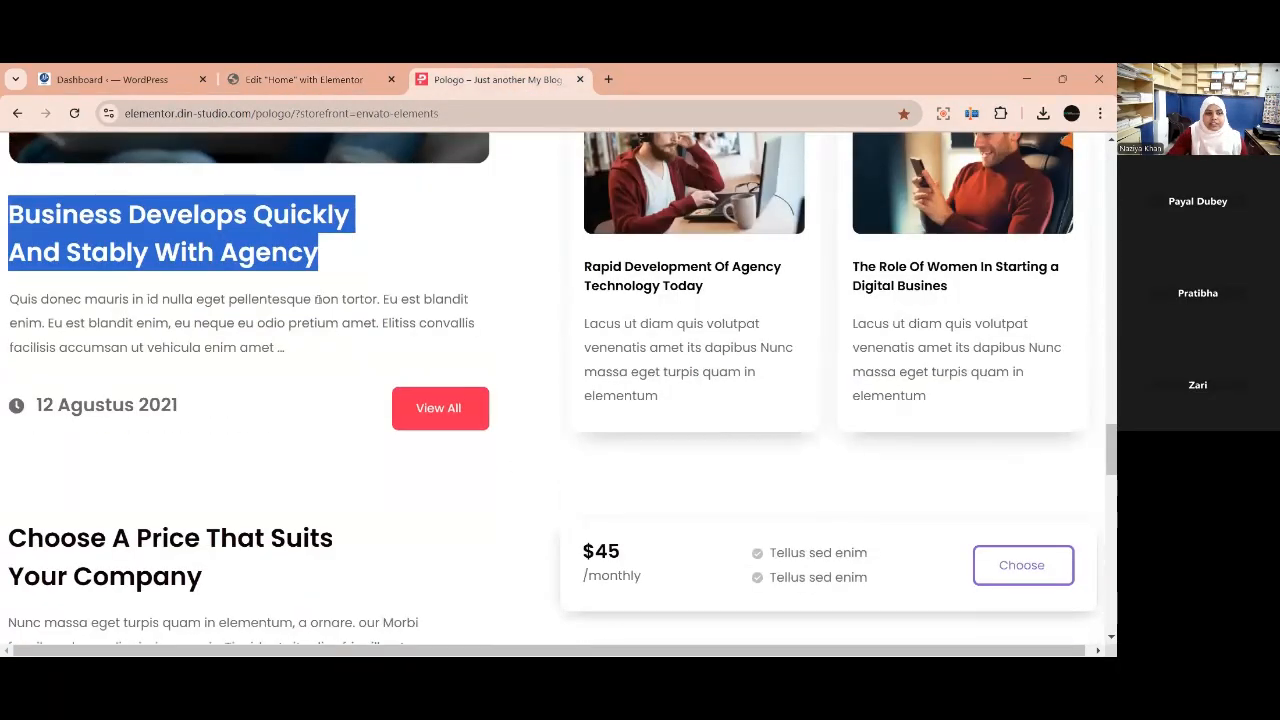
left_click(213, 278)
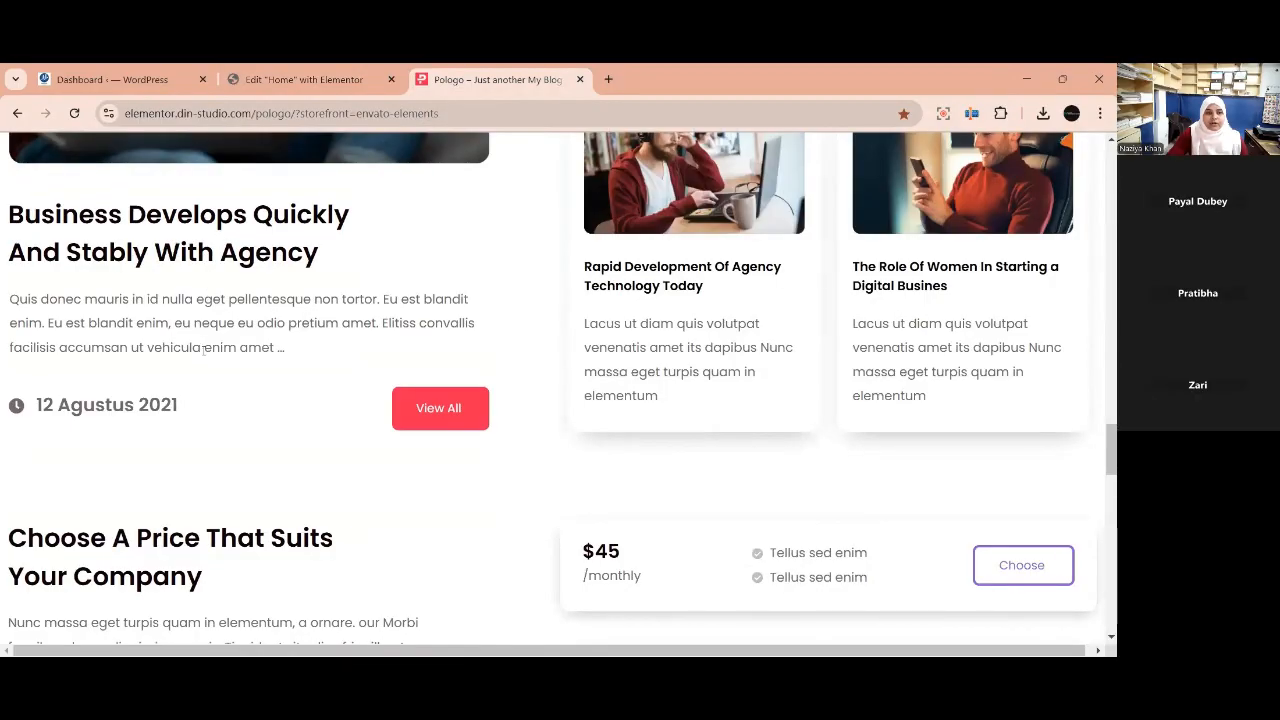
left_click(305, 79)
scroll(414, 363, "down", 3)
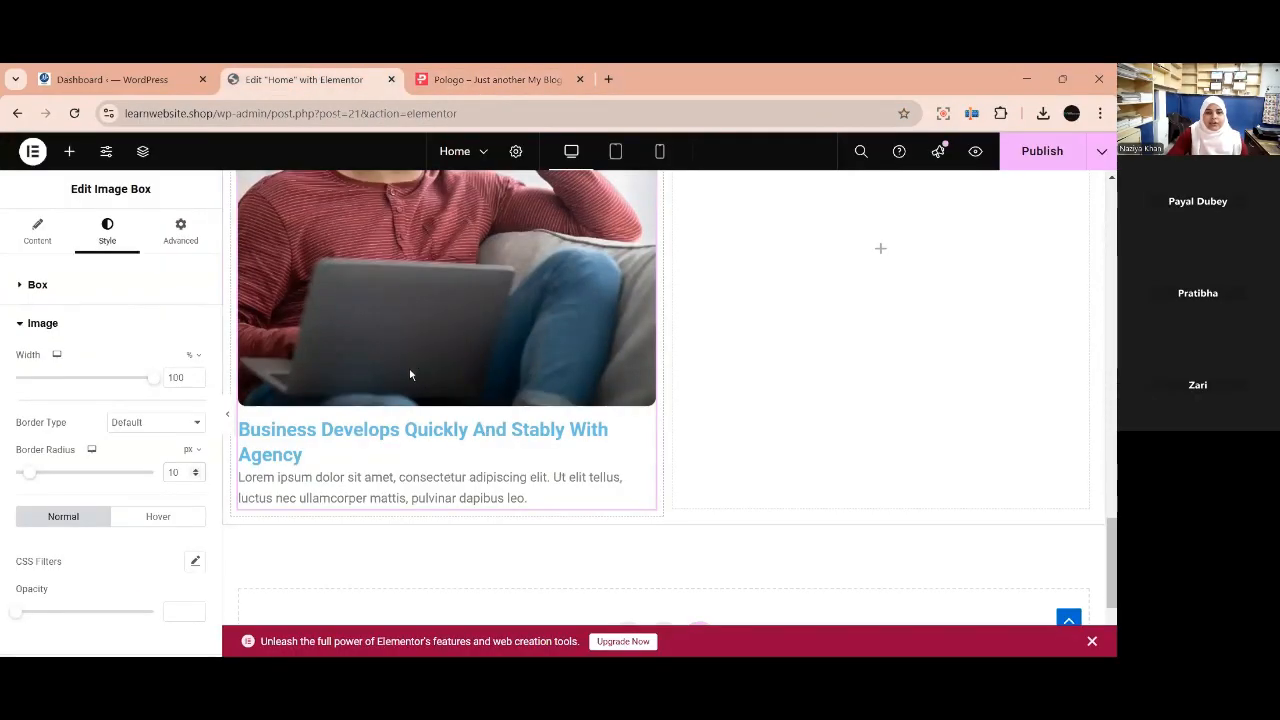
left_click(493, 79)
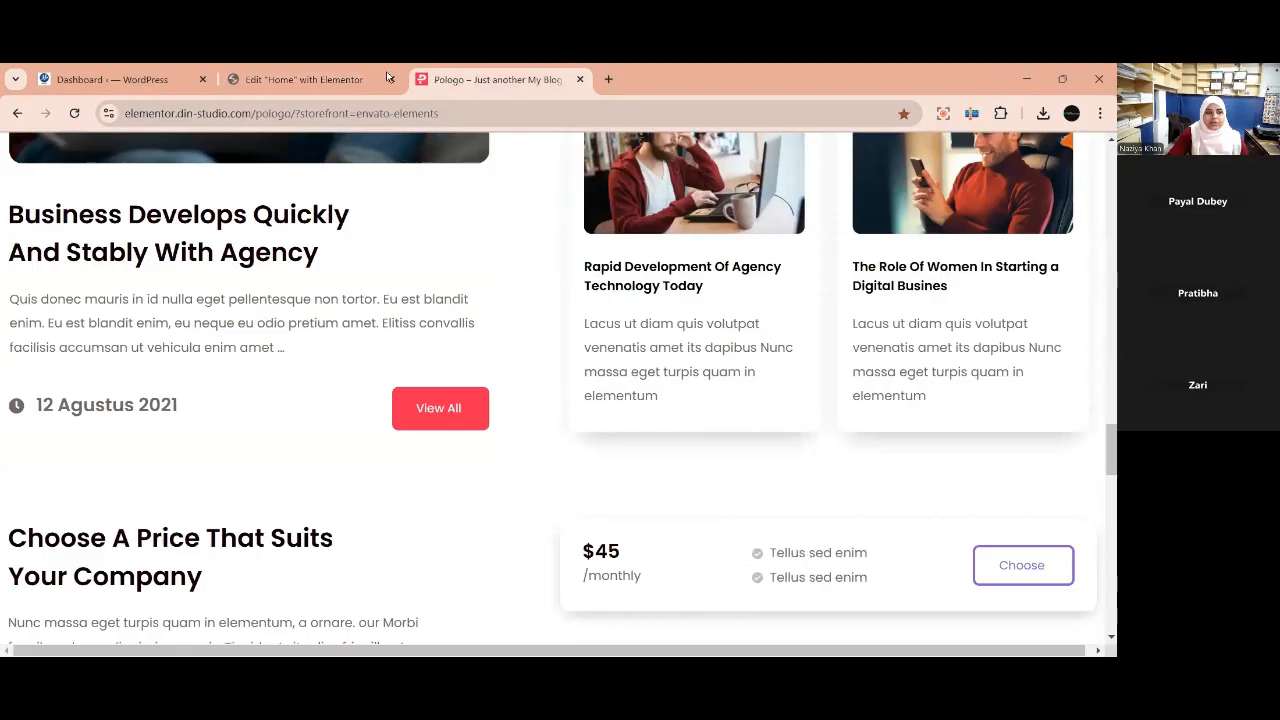
left_click(305, 79)
Check the typography settings of the "Our Products list" heading for font family, size and weight.
scroll(534, 434, "up", 5)
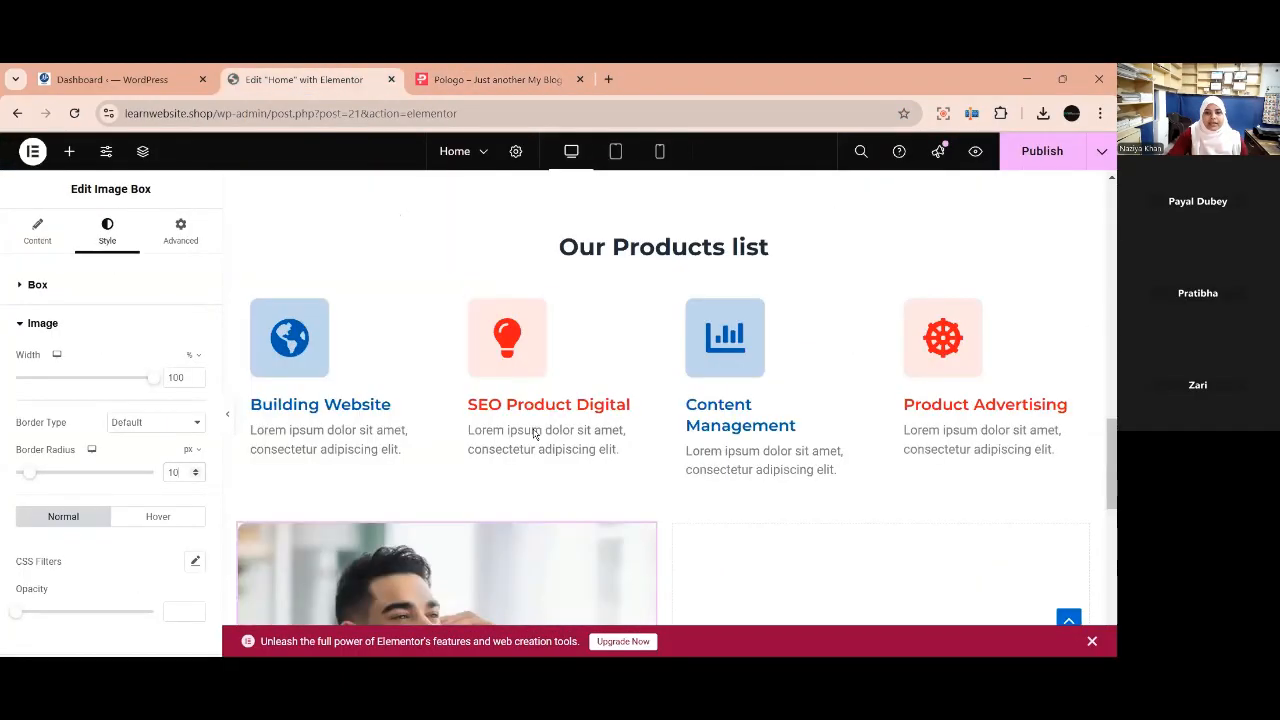
left_click(697, 243)
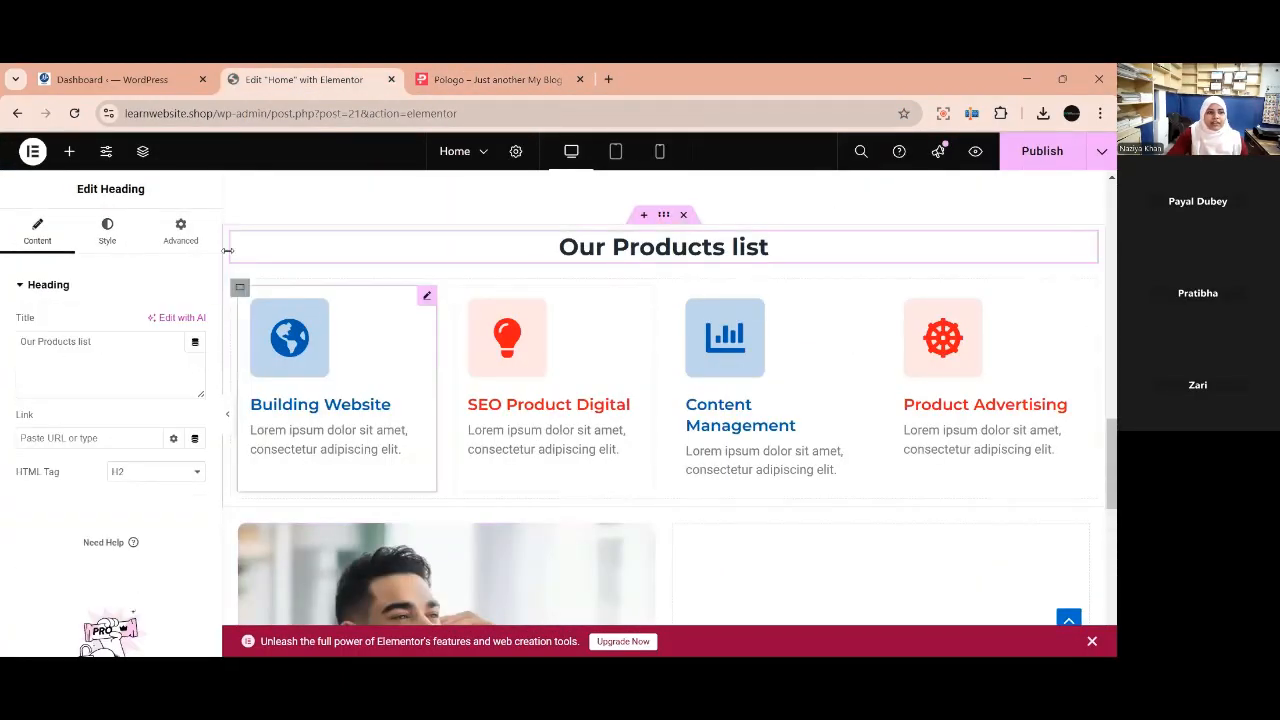
left_click(108, 235)
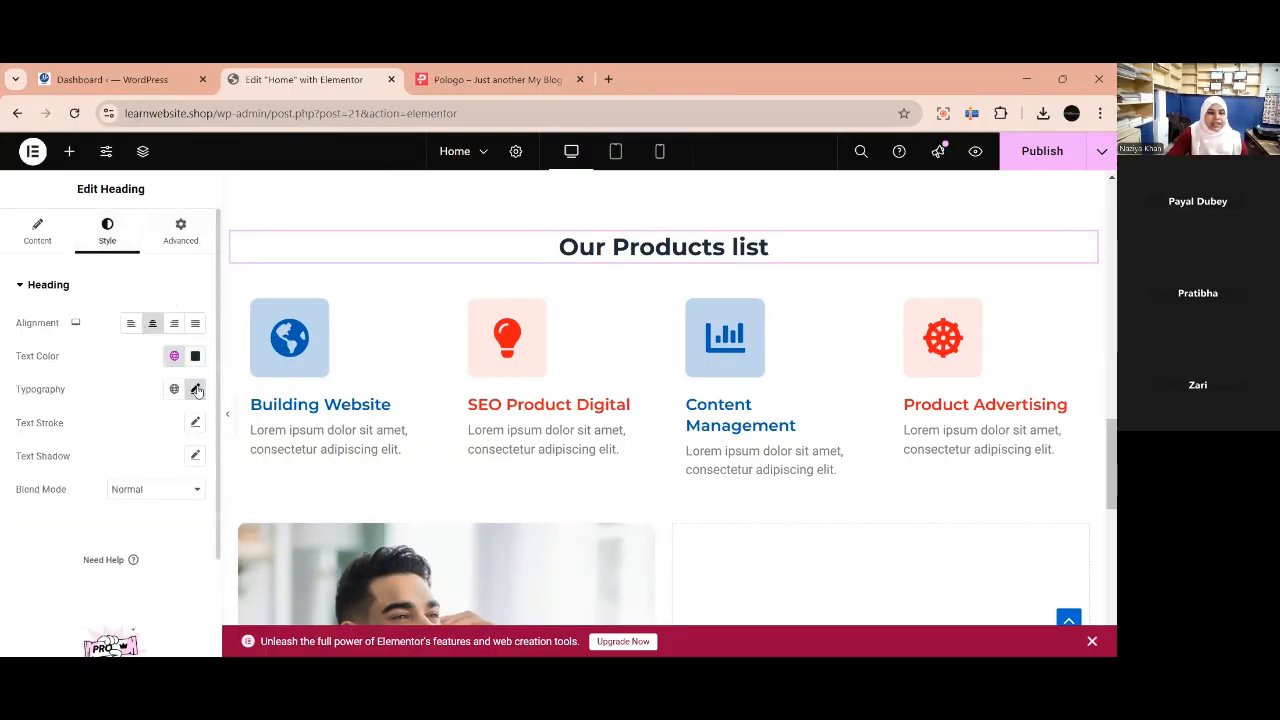
left_click(195, 389)
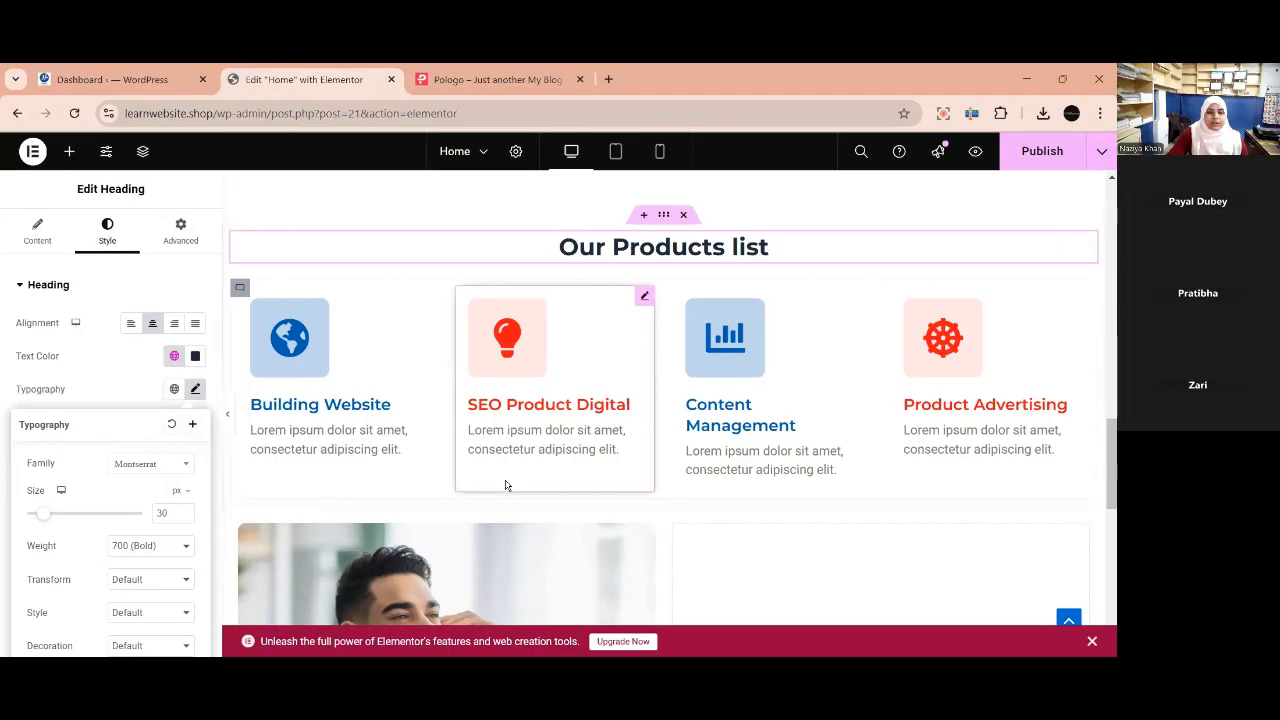
scroll(506, 483, "down", 6)
scroll(506, 480, "up", 3)
Set the Image Box title color to the global Theme Color 3.
left_click(508, 423)
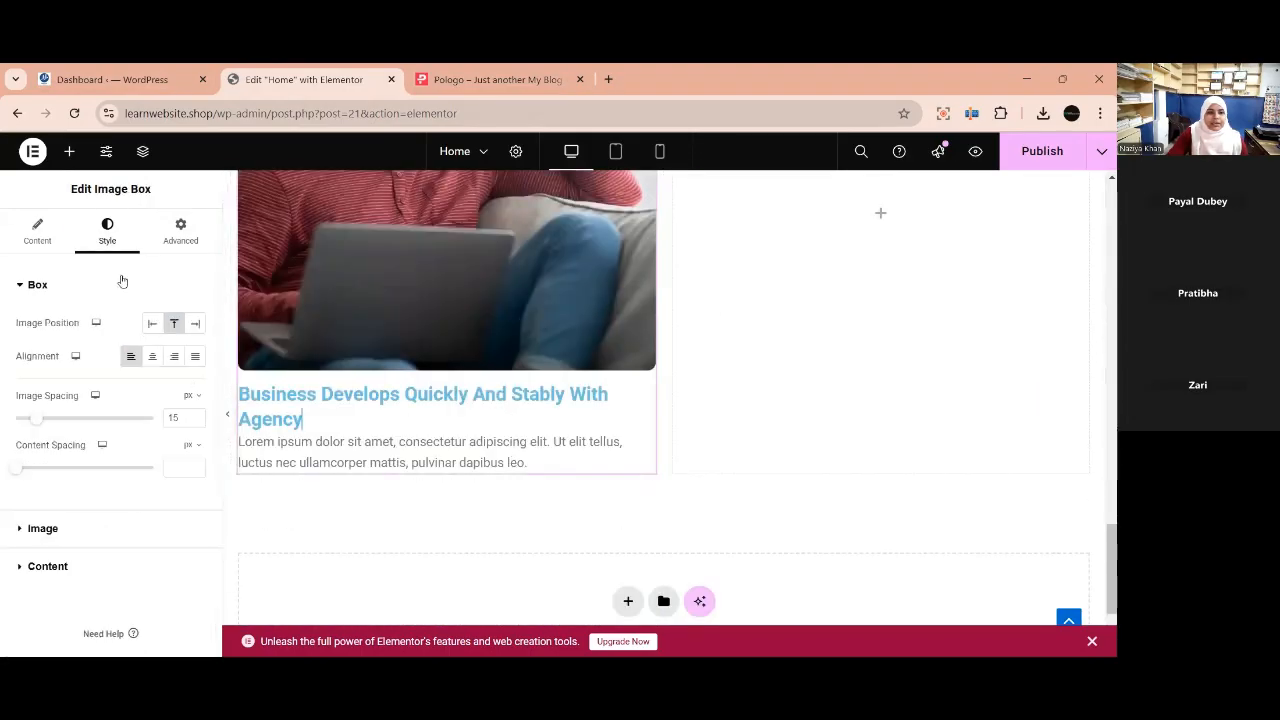
left_click(40, 566)
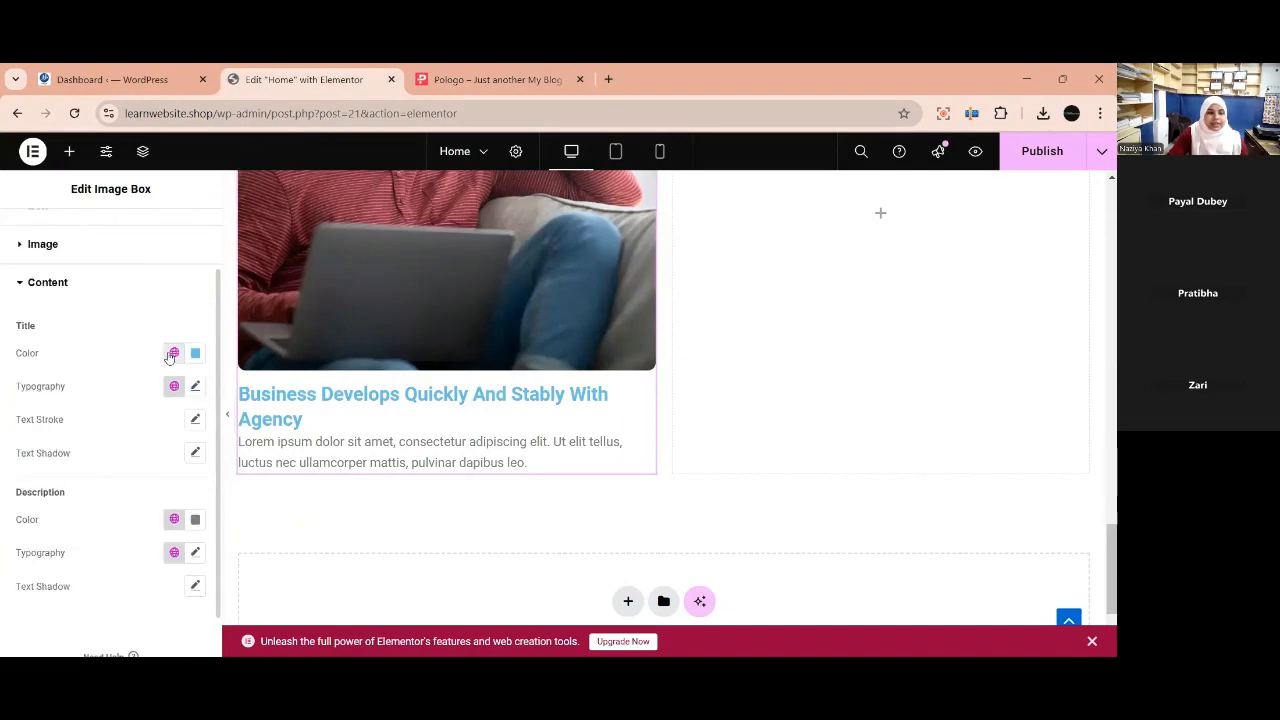
scroll(519, 429, "up", 5)
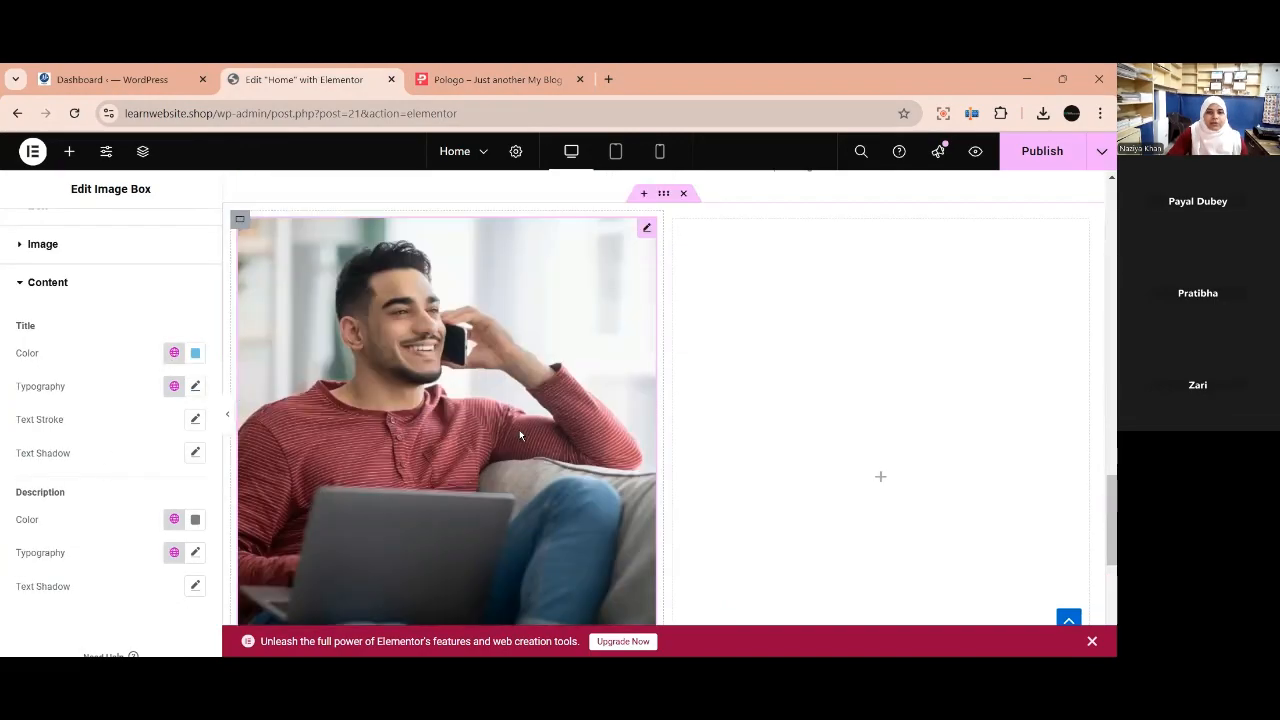
scroll(463, 457, "down", 2)
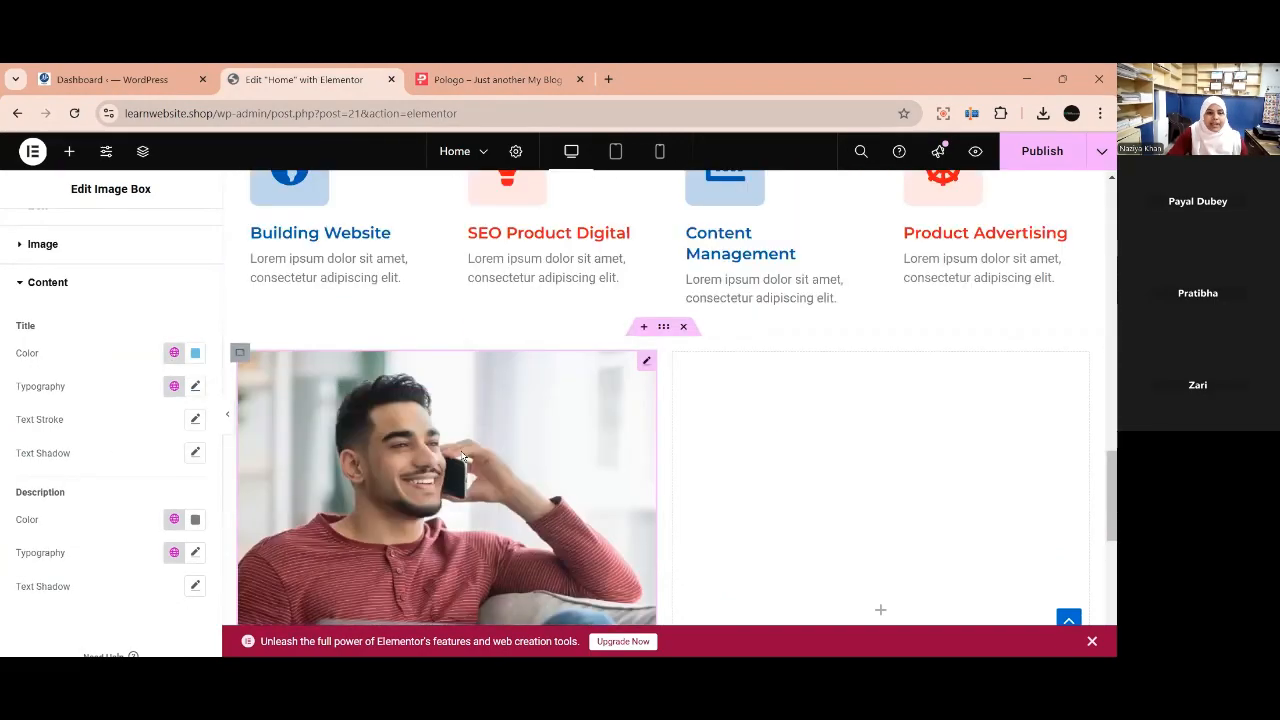
left_click(174, 352)
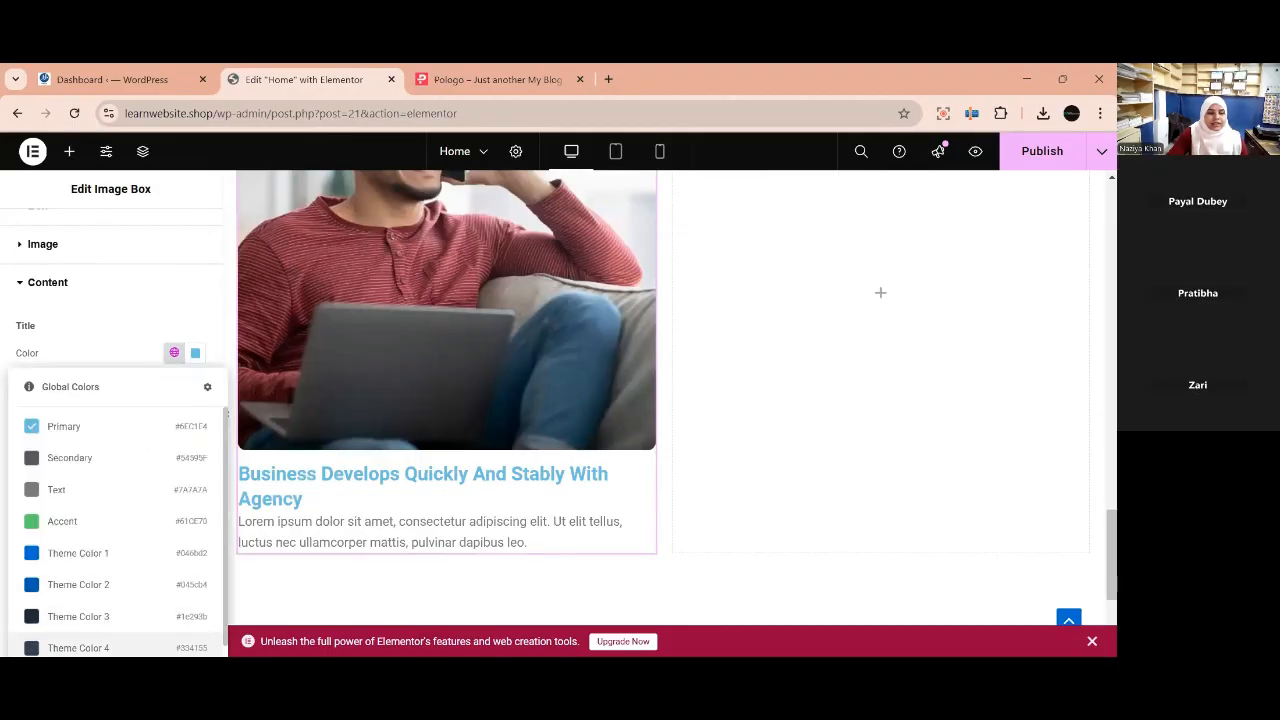
left_click(103, 616)
scroll(480, 535, "up", 8)
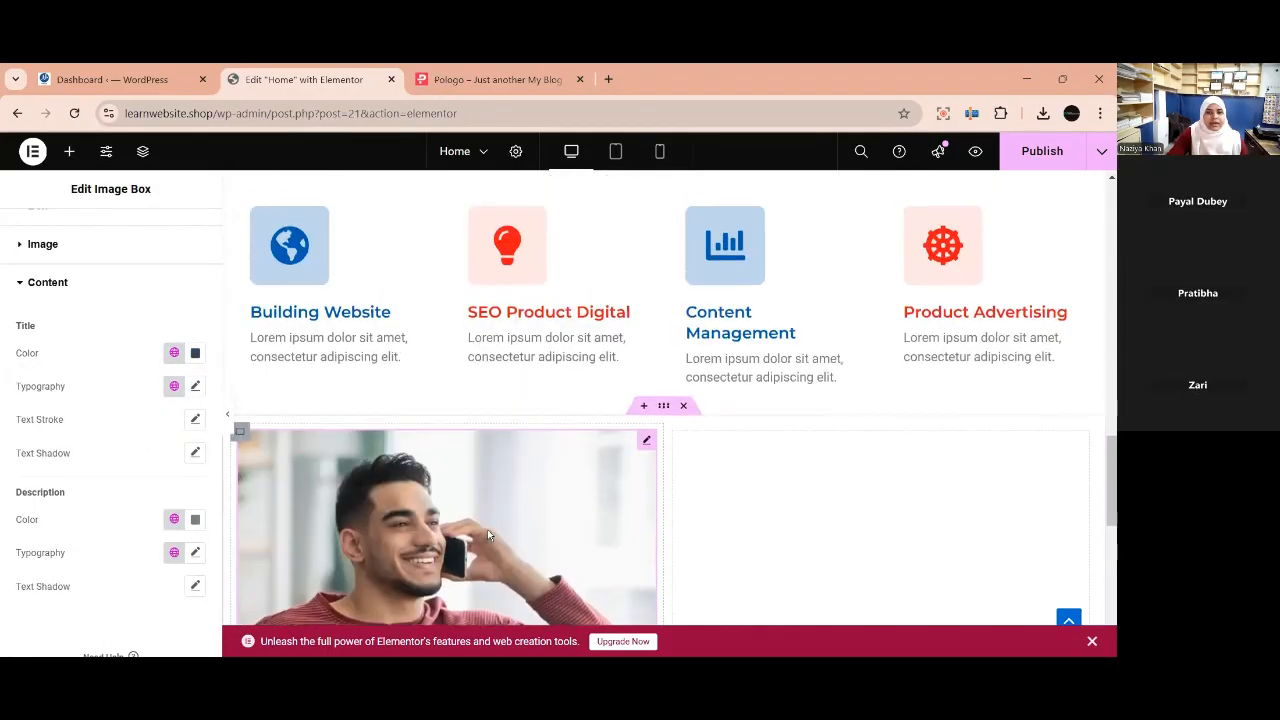
scroll(491, 535, "down", 8)
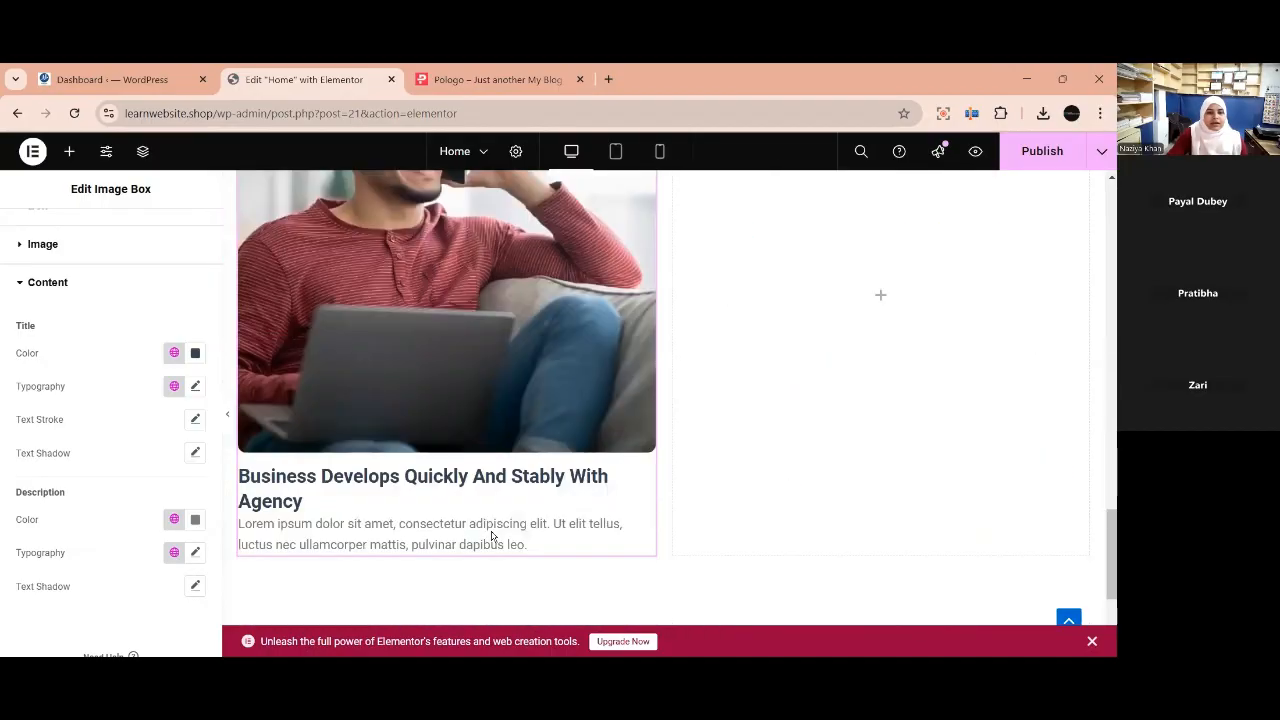
left_click(175, 355)
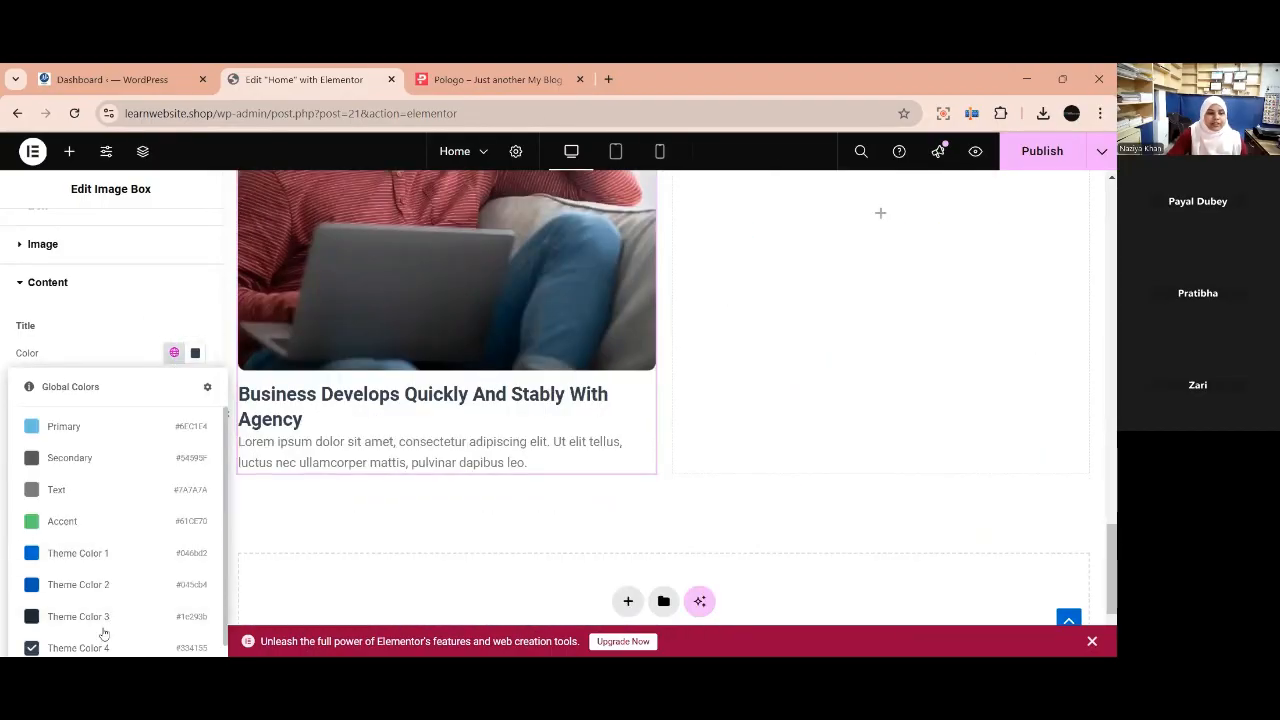
left_click(105, 619)
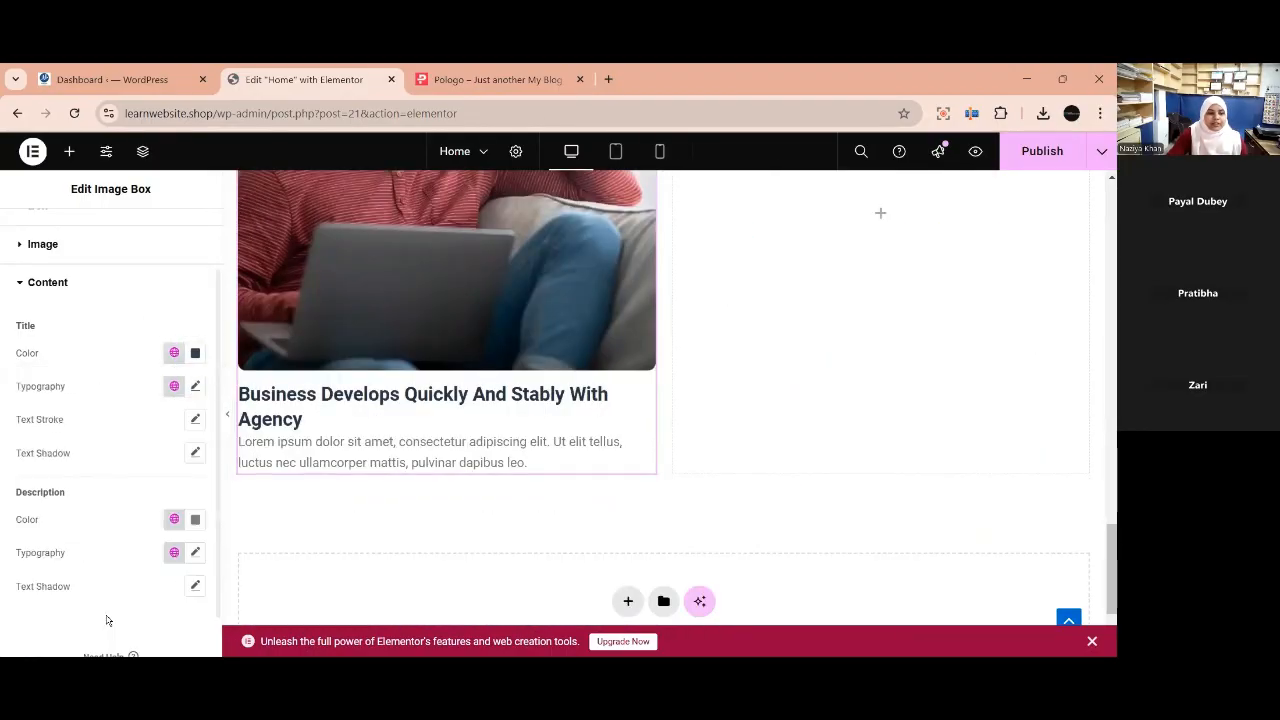
Set the Image Box title's typography to Montserrat at 30 px and check it against the headings of the other sections.
left_click(174, 386)
left_click(194, 390)
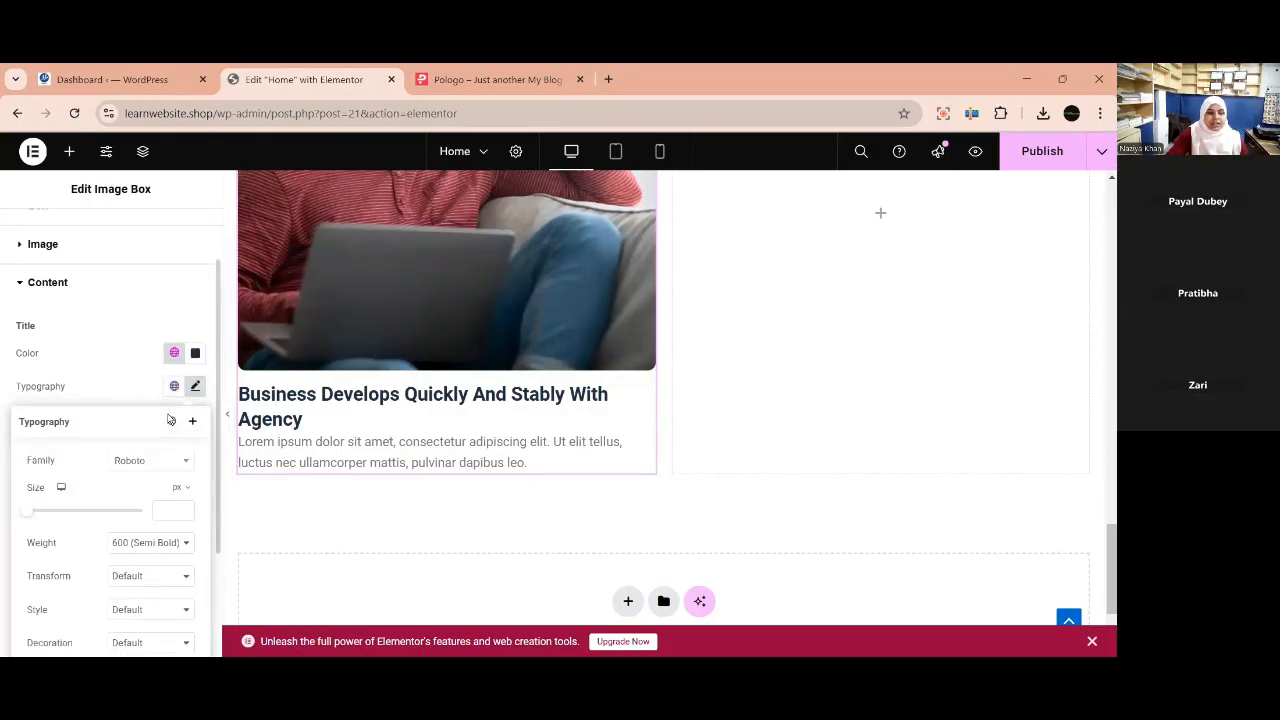
left_click(142, 460)
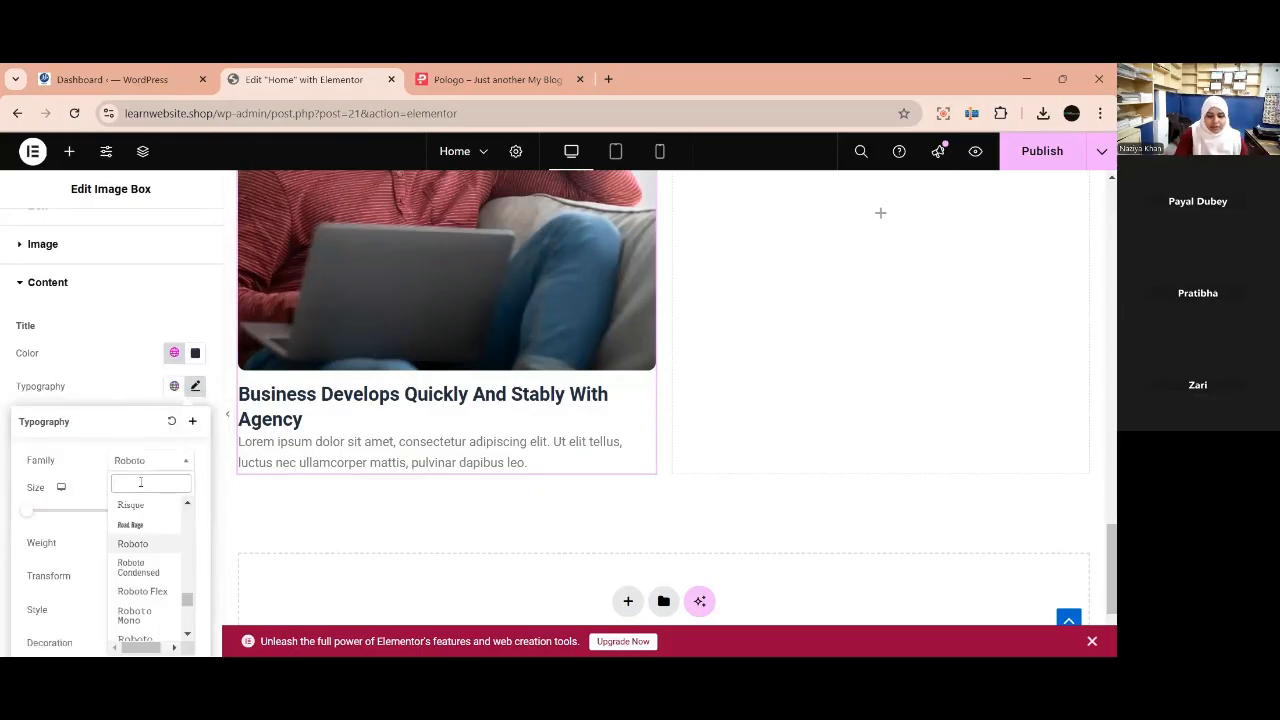
type("mon")
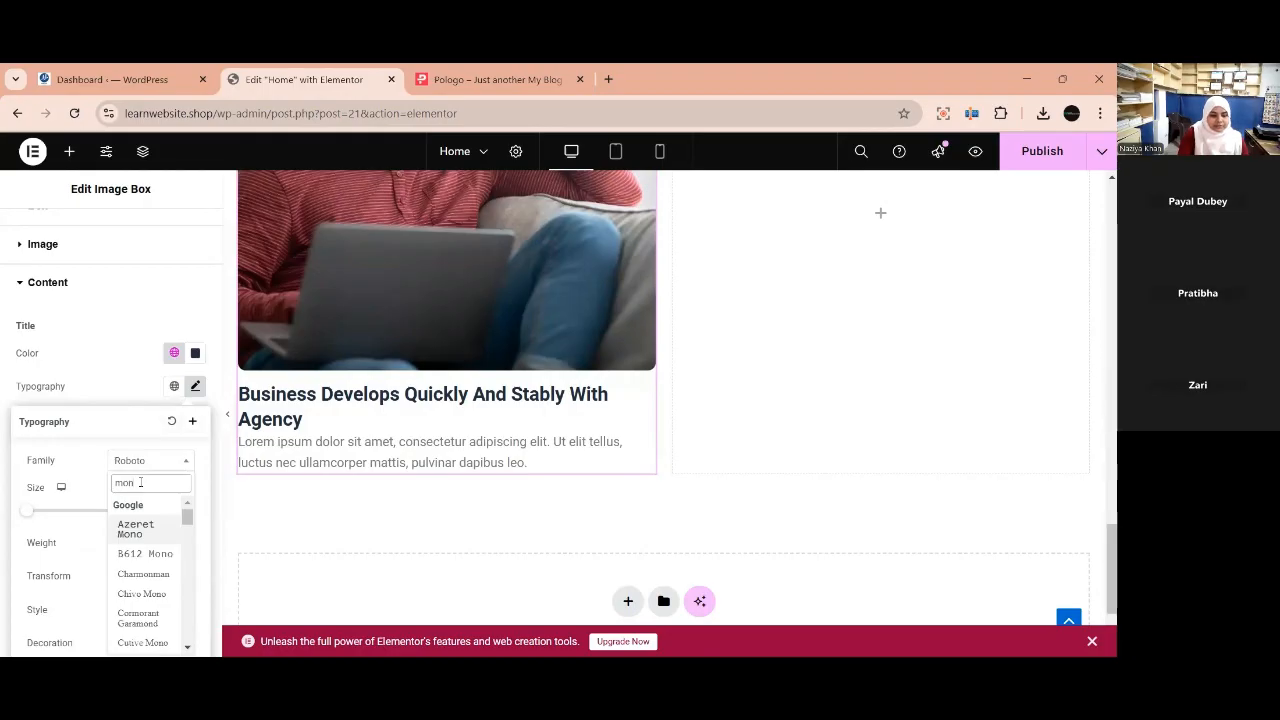
type("t")
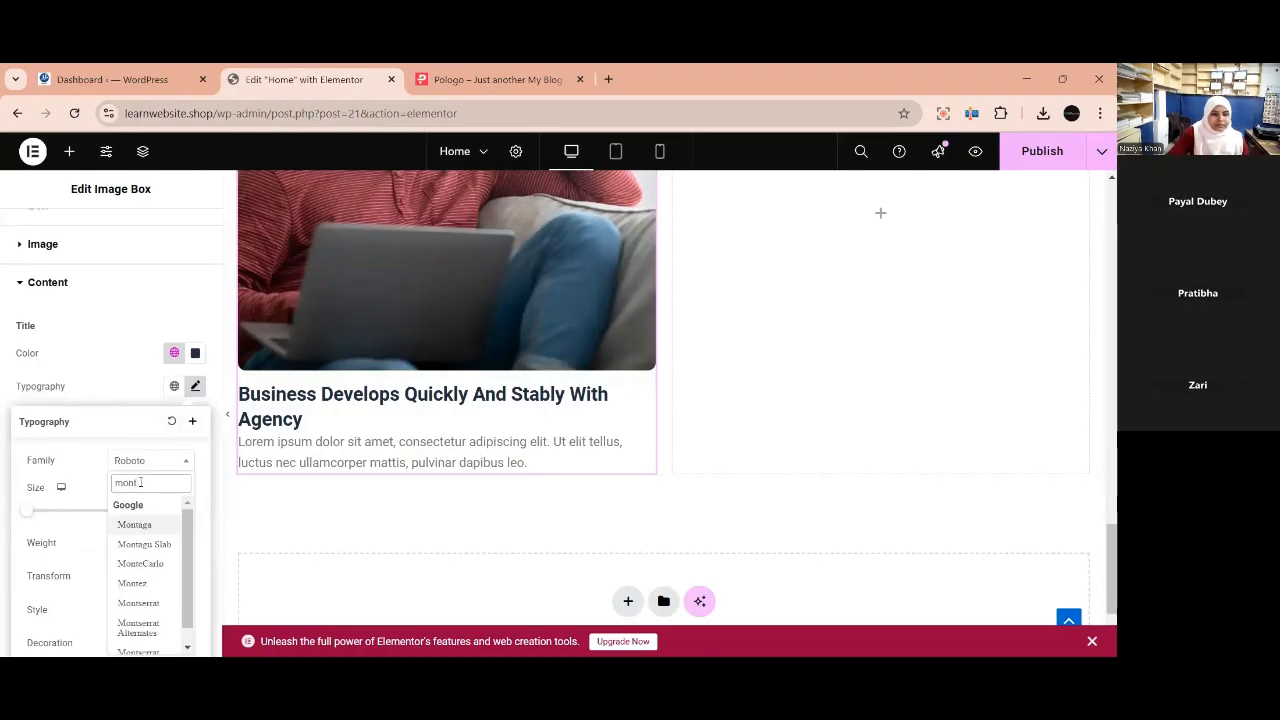
left_click(126, 604)
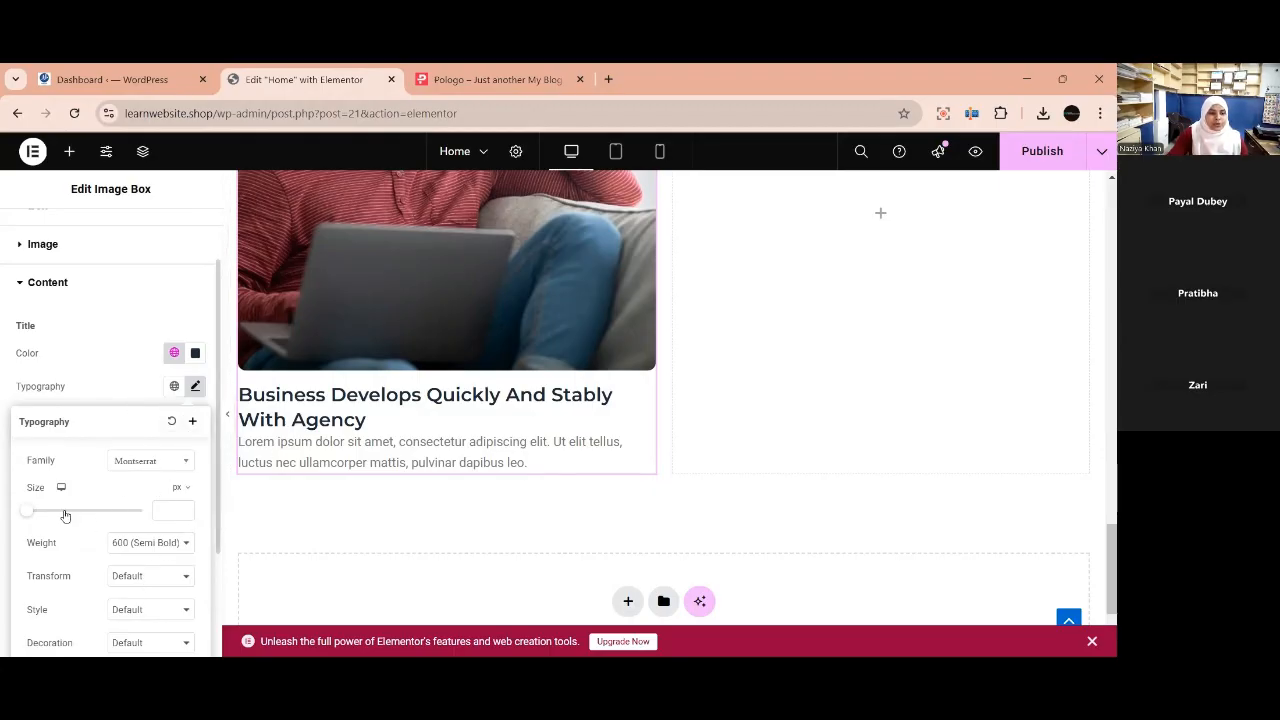
left_click(155, 510)
type("30")
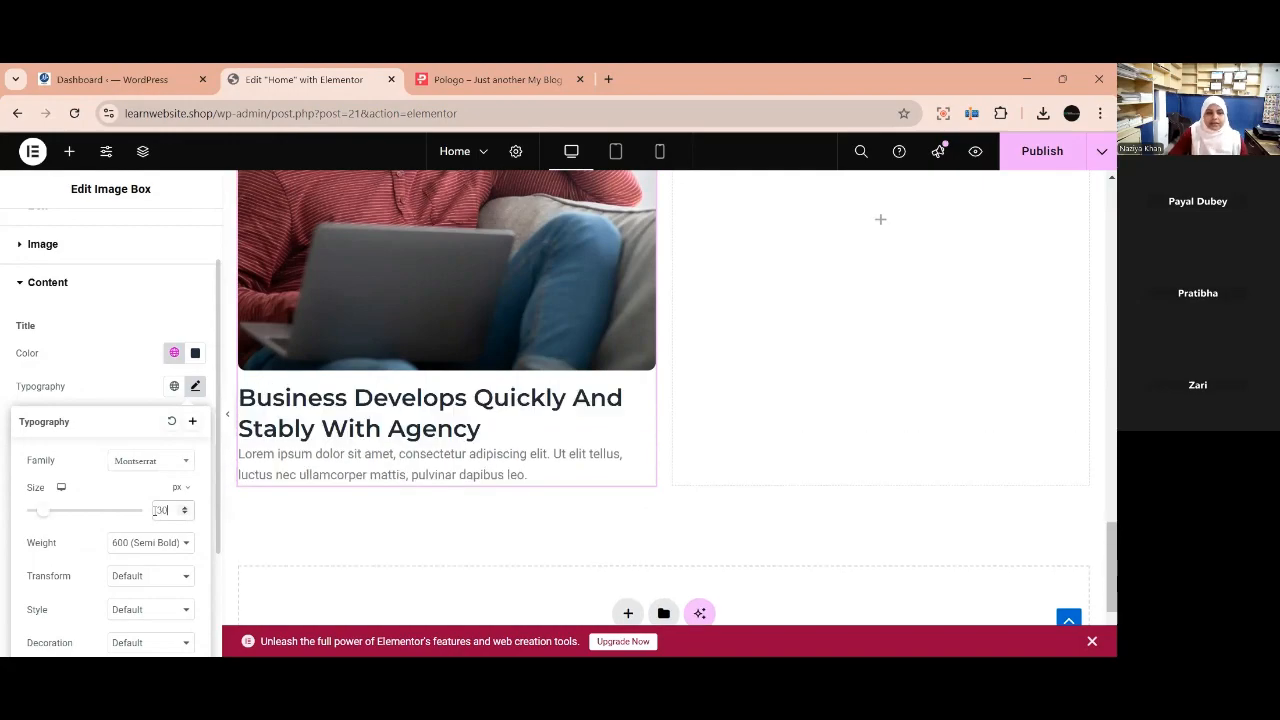
left_click(74, 365)
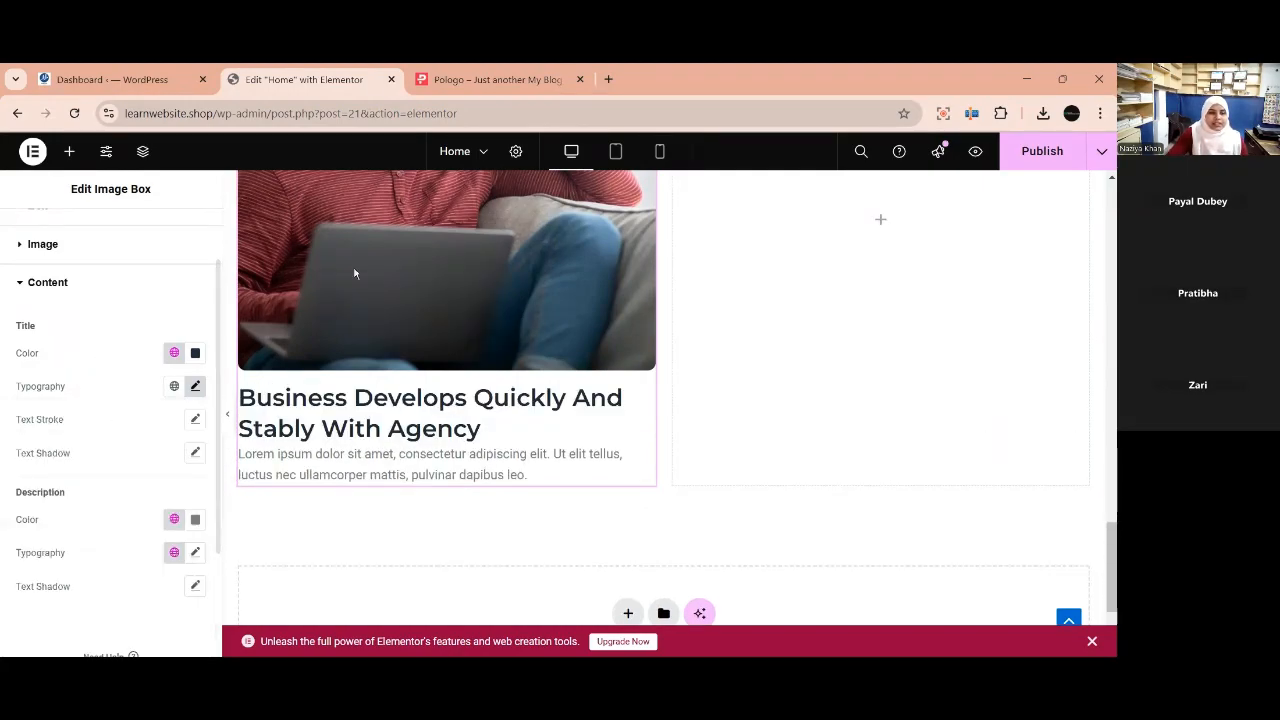
scroll(668, 404, "up", 15)
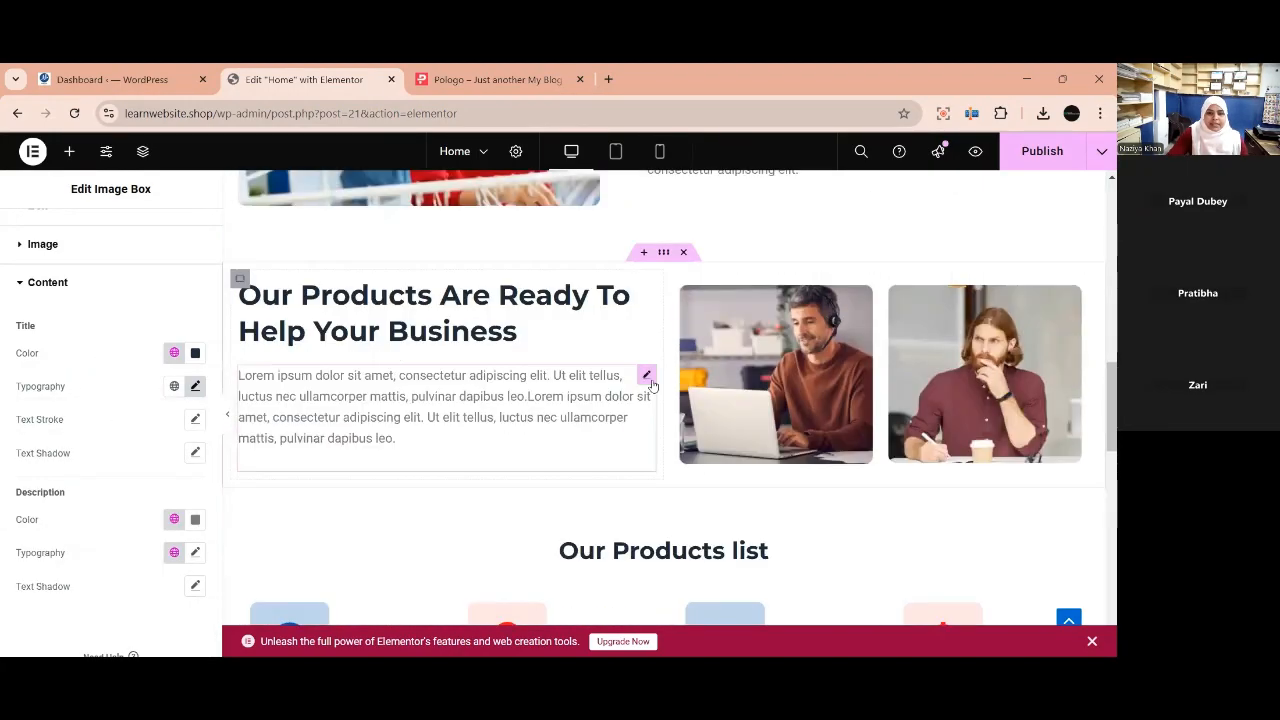
scroll(636, 440, "up", 3)
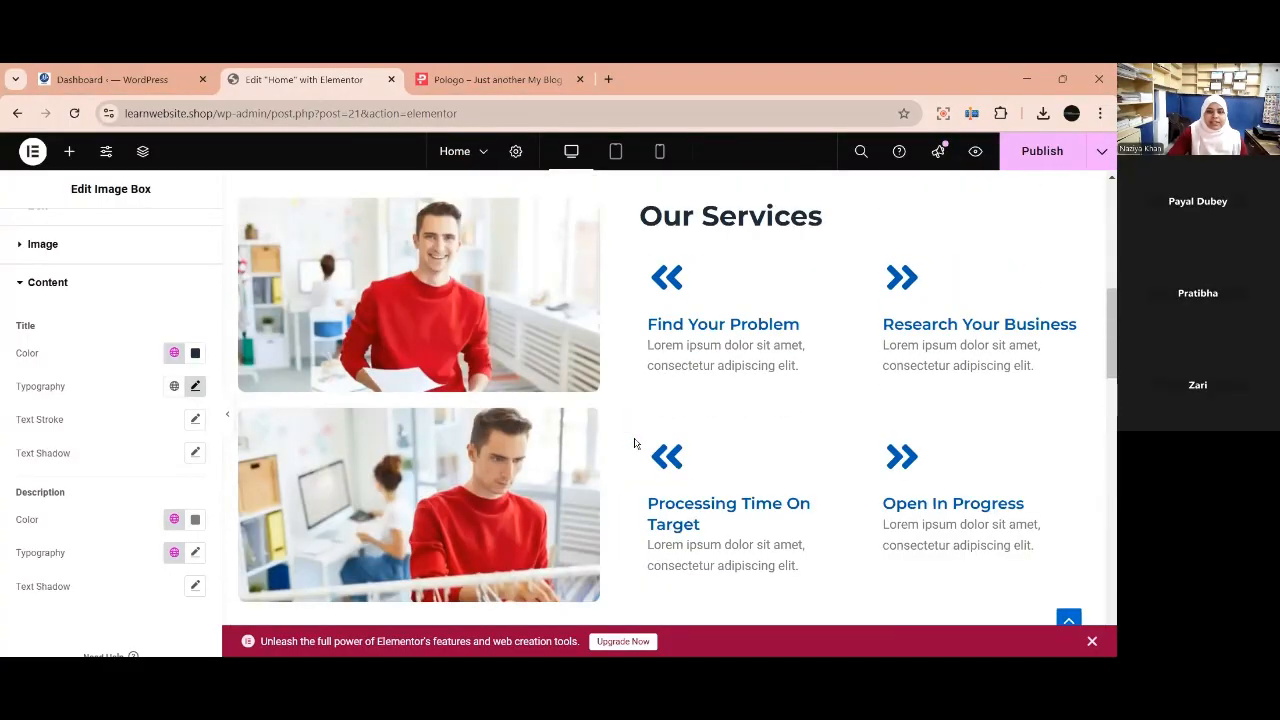
scroll(660, 420, "down", 7)
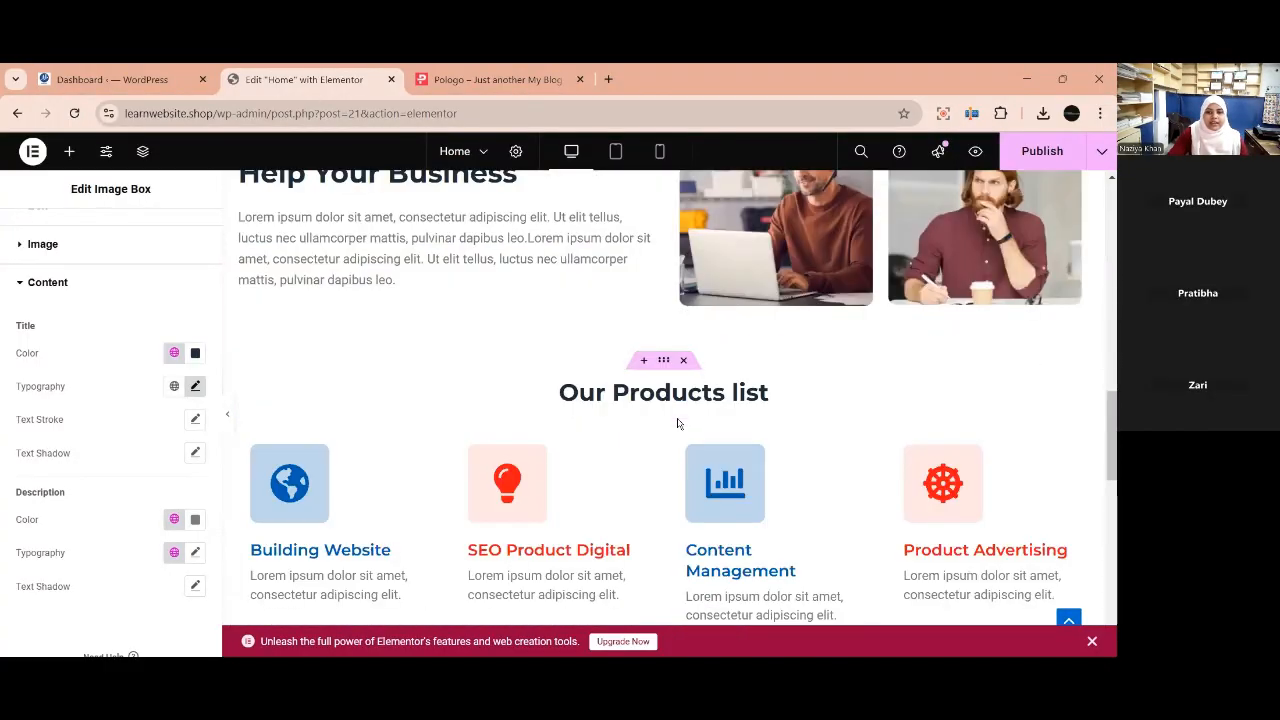
Set the featured article Image Box's image spacing and content spacing to 25 px each.
scroll(671, 440, "down", 8)
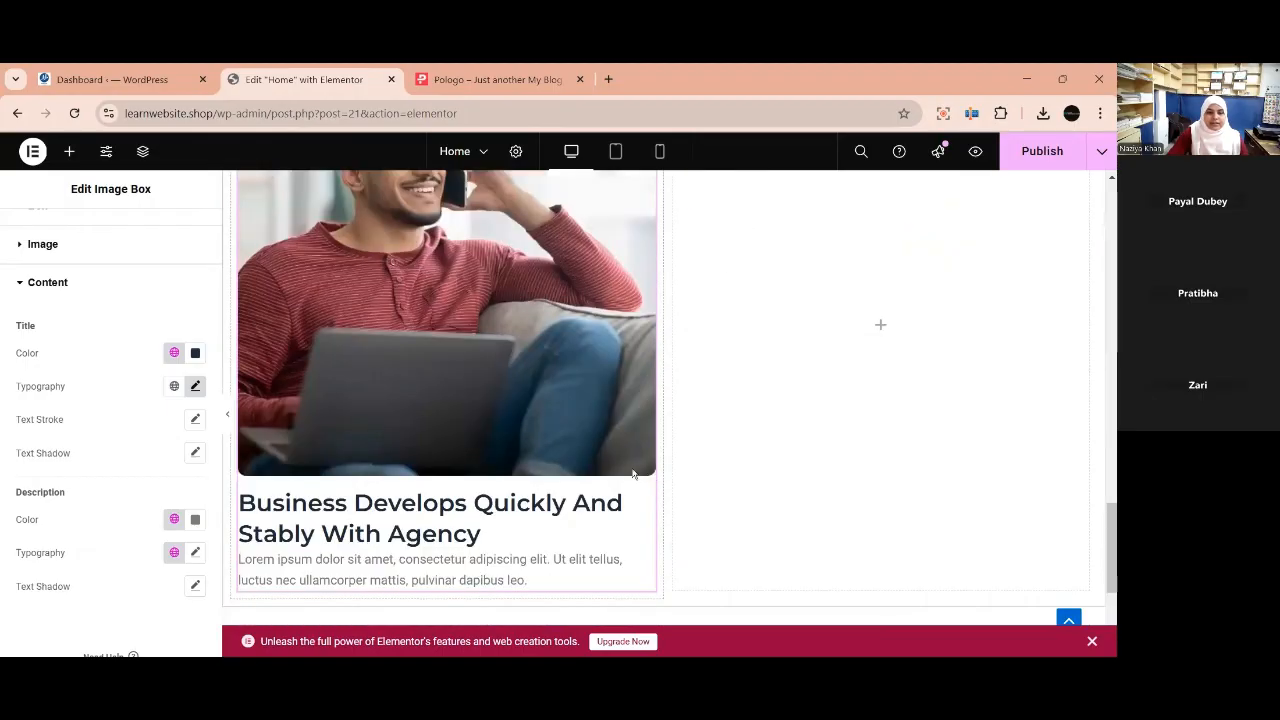
left_click(498, 79)
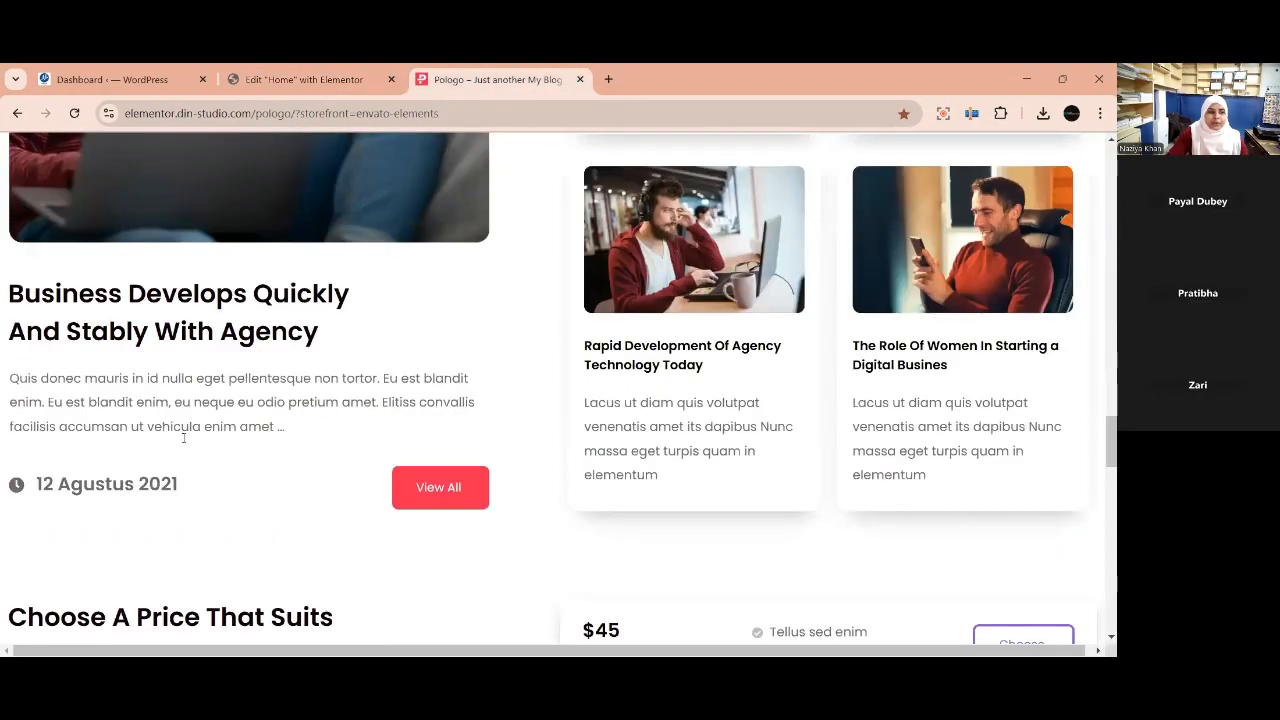
left_click(302, 79)
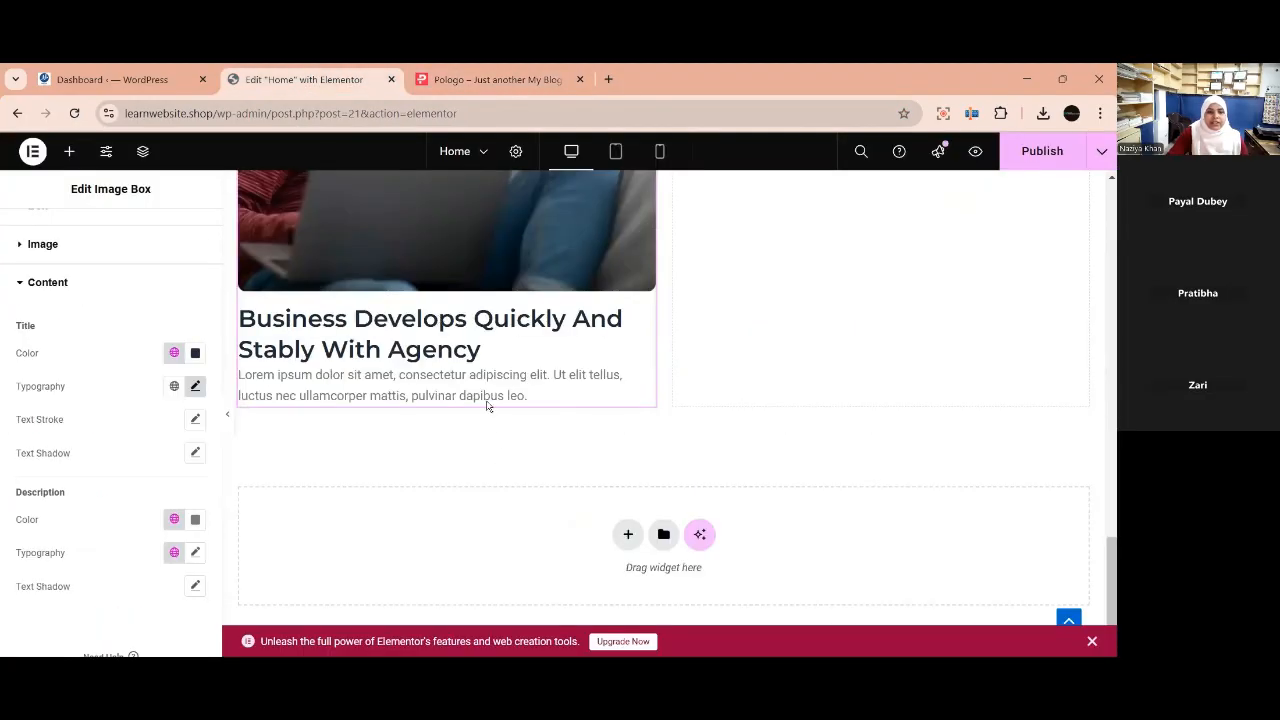
scroll(300, 451, "up", 1)
scroll(114, 356, "up", 1)
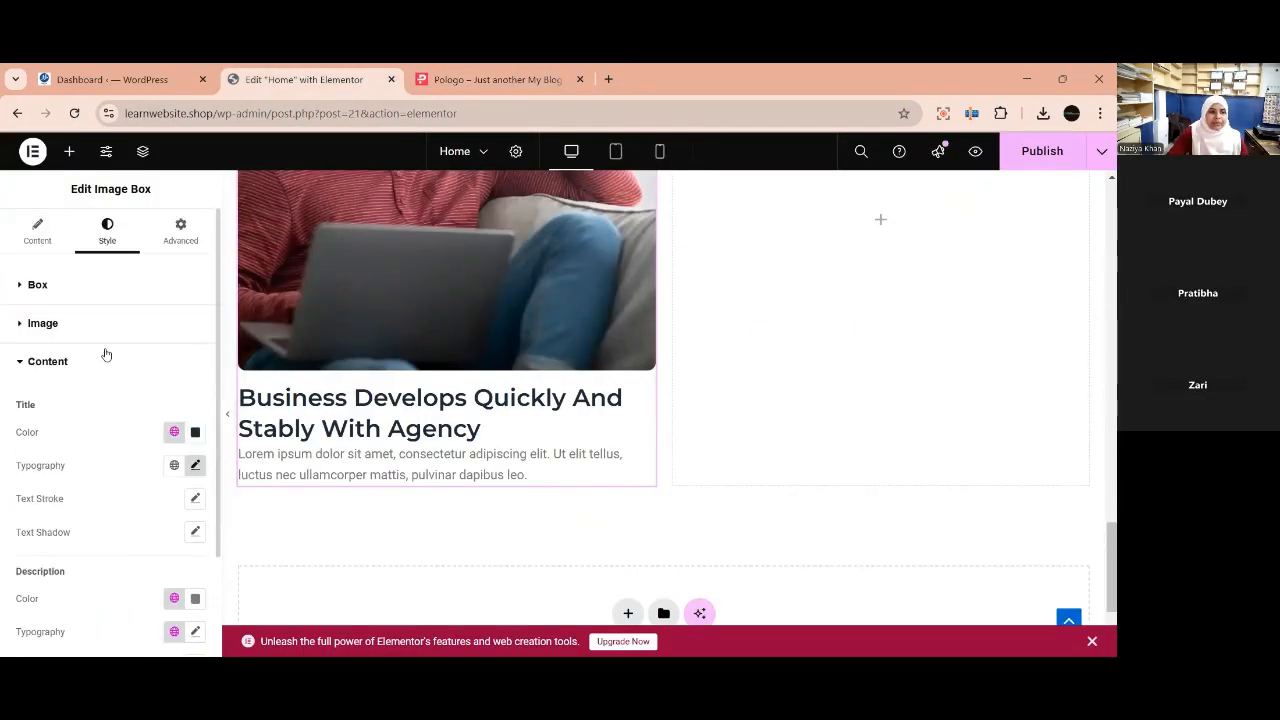
left_click(37, 232)
left_click(102, 228)
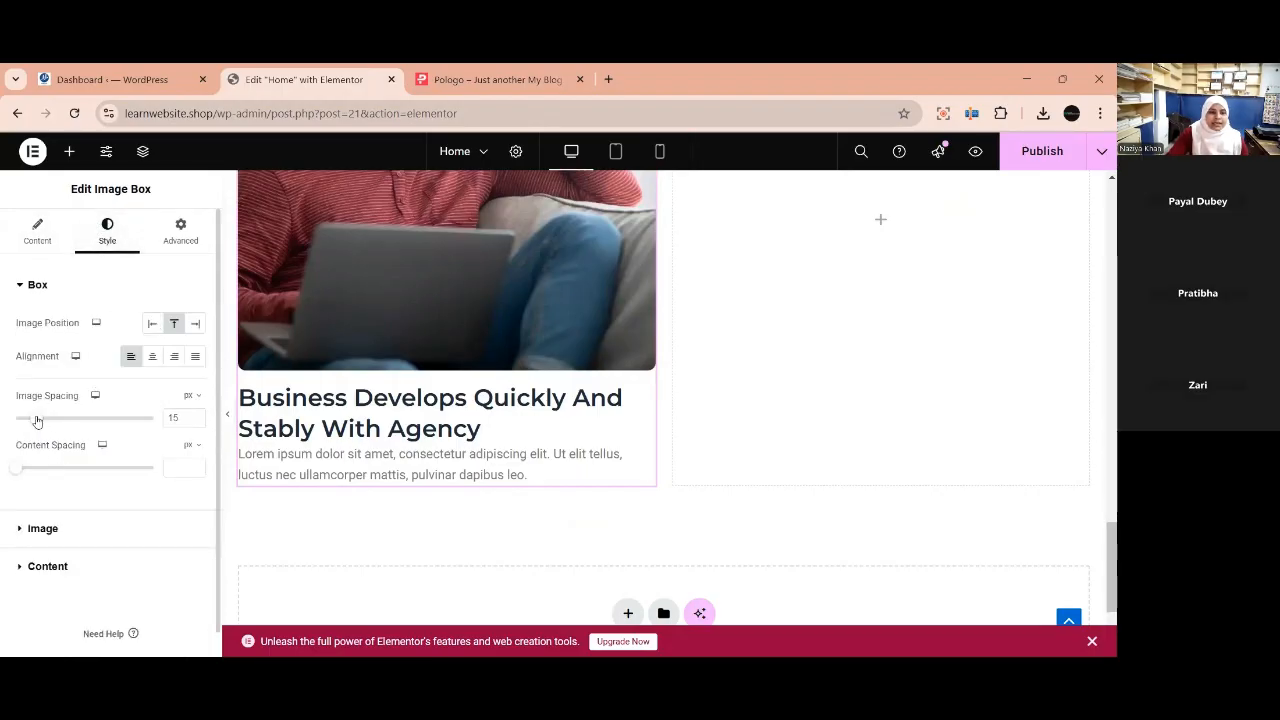
left_click_drag(37, 421, 52, 423)
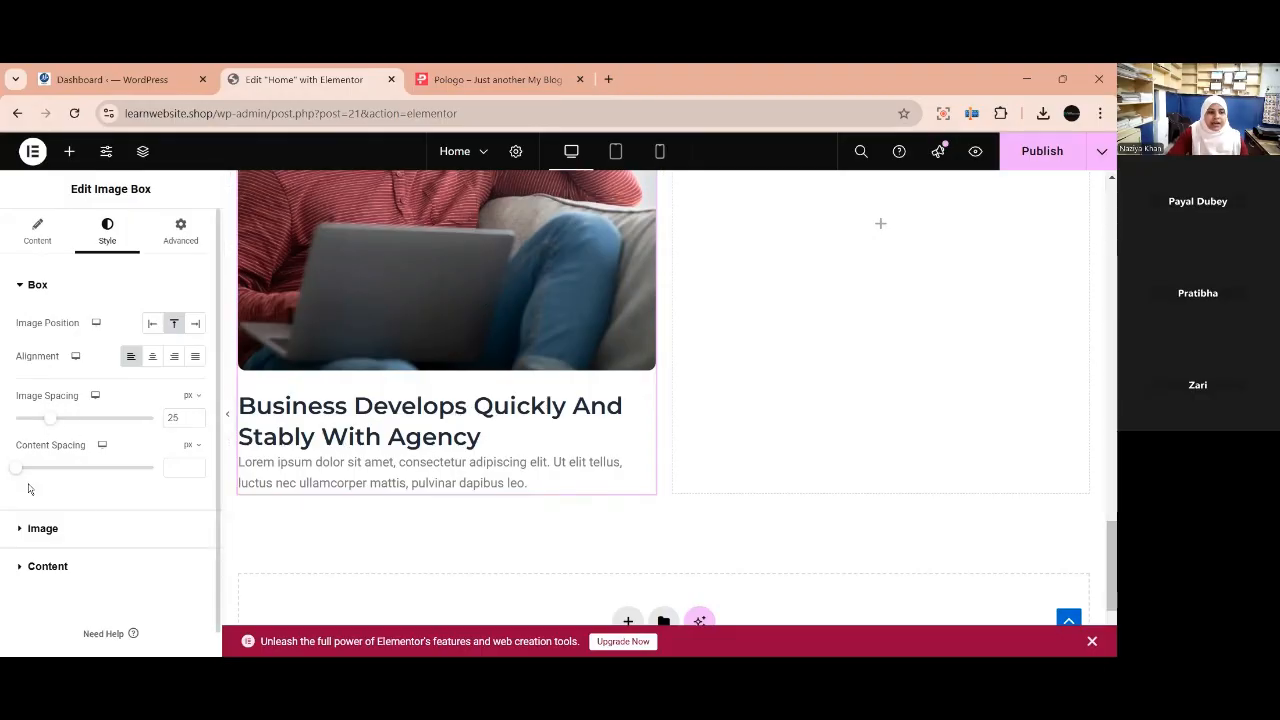
left_click_drag(16, 472, 50, 479)
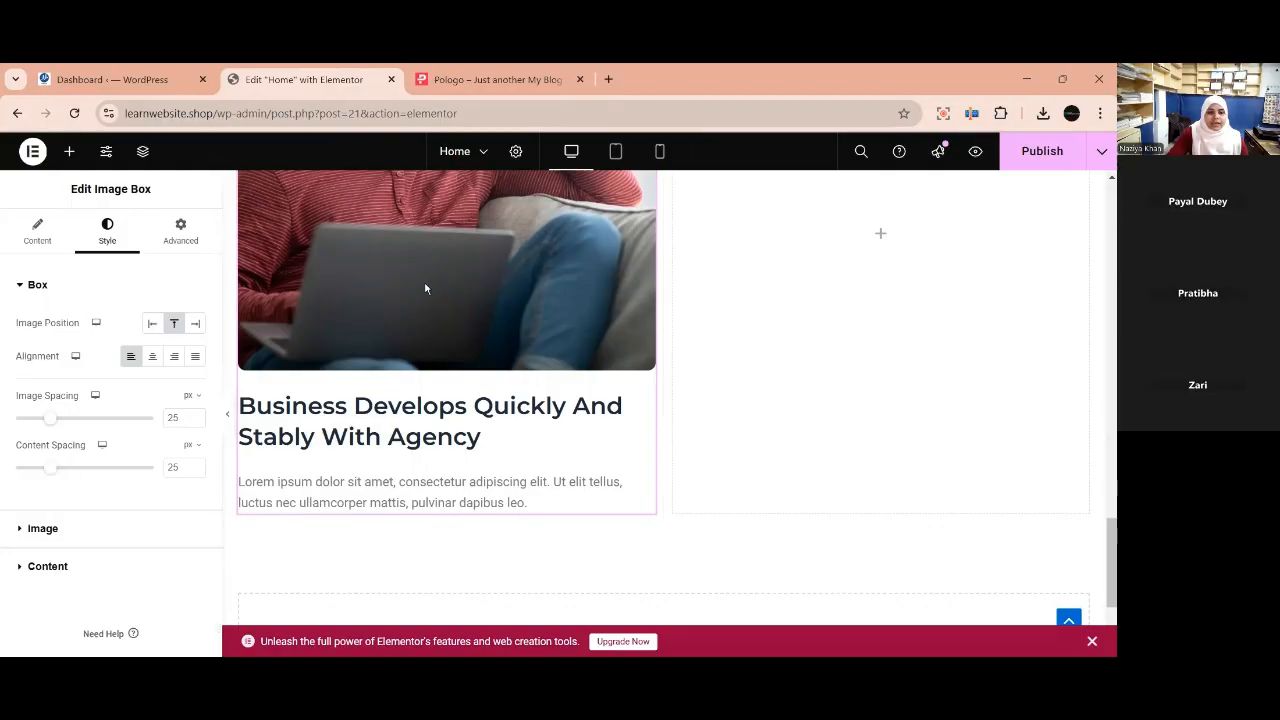
Compare the featured article's spacing with the Pologo reference page and review the Image Box's content settings.
scroll(550, 530, "down", 1)
left_click(480, 79)
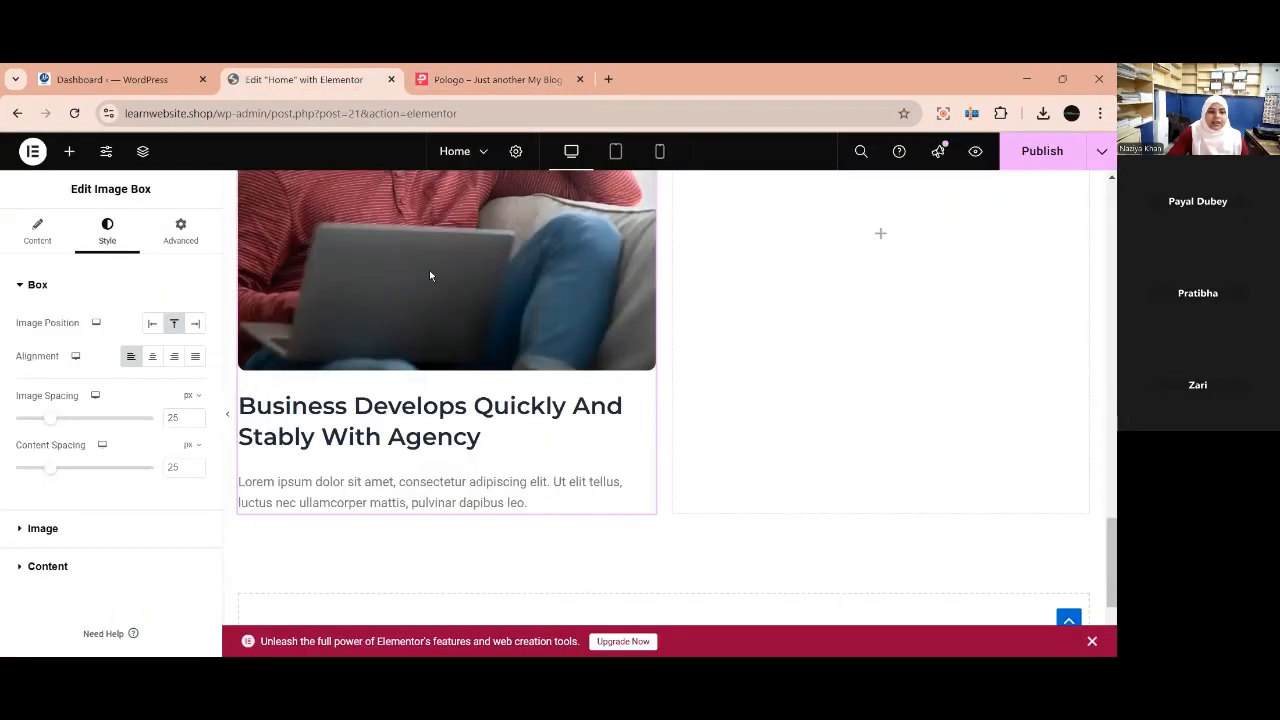
left_click(325, 79)
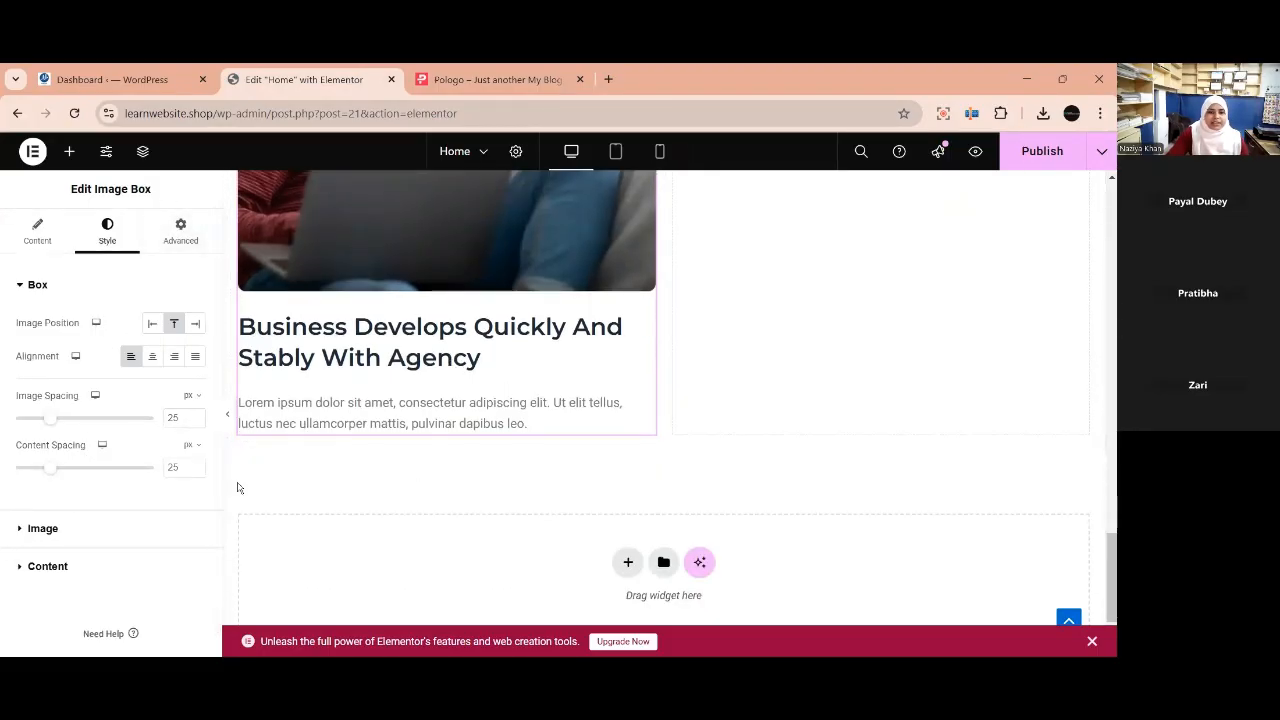
left_click(37, 231)
scroll(103, 482, "down", 4)
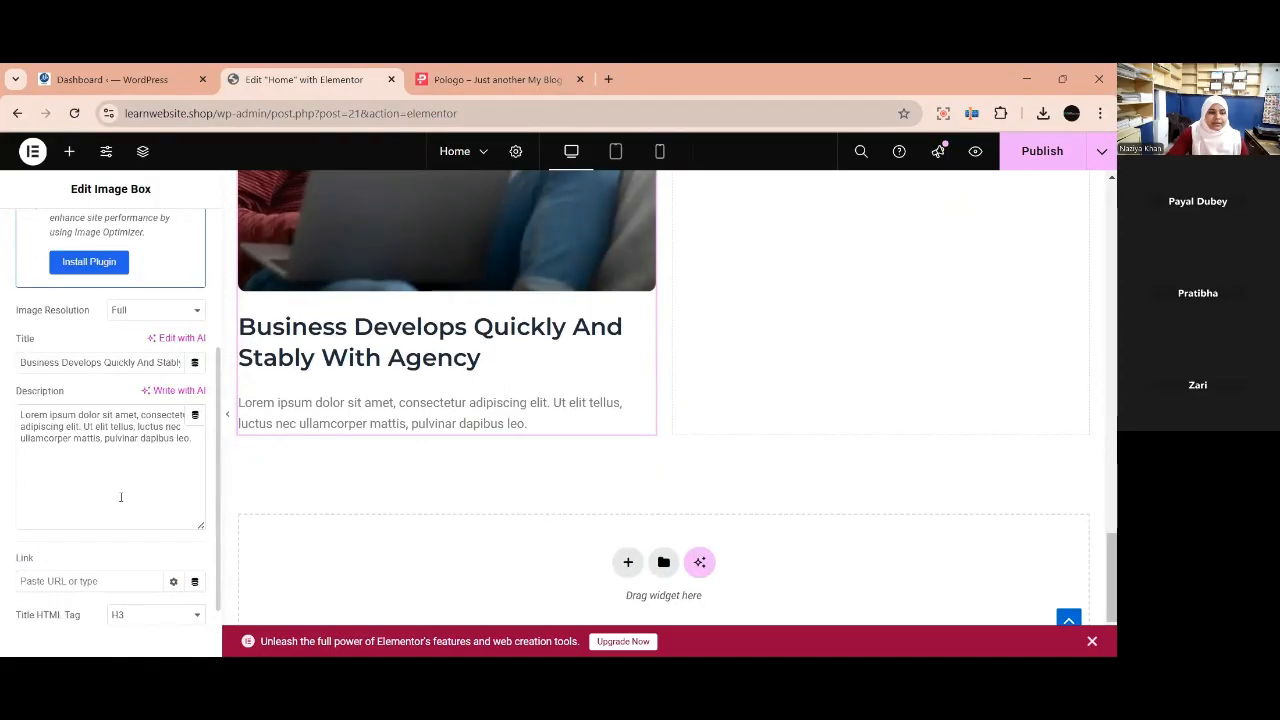
scroll(121, 560, "up", 5)
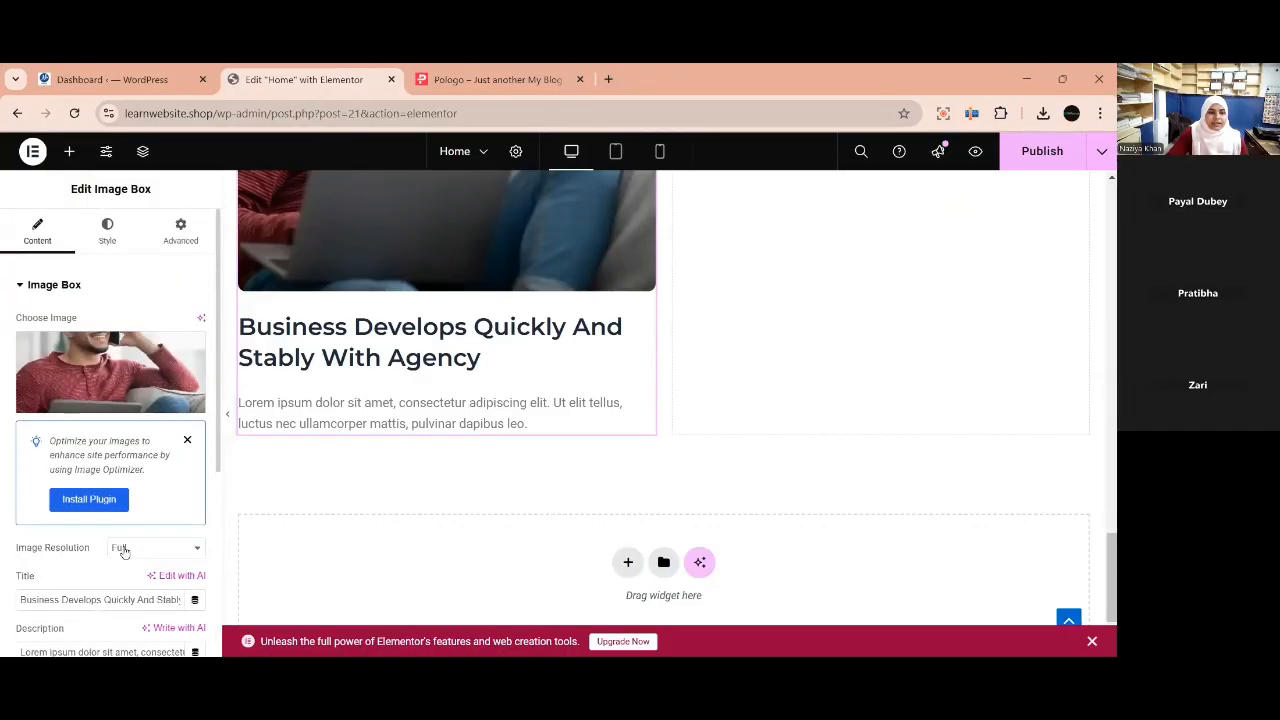
scroll(880, 271, "up", 3)
scroll(434, 474, "down", 3)
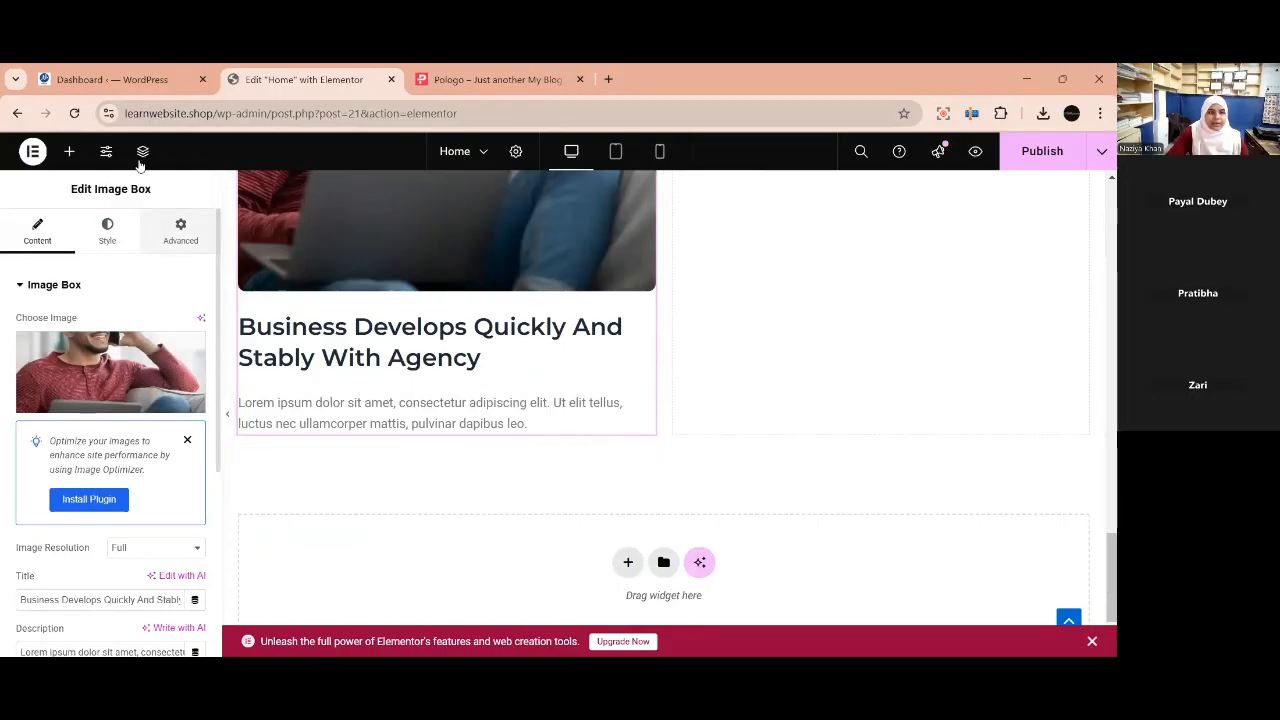
Copy the Get Started button from the "Digital Creative Agency" section and paste it below the featured article Image Box.
left_click(68, 152)
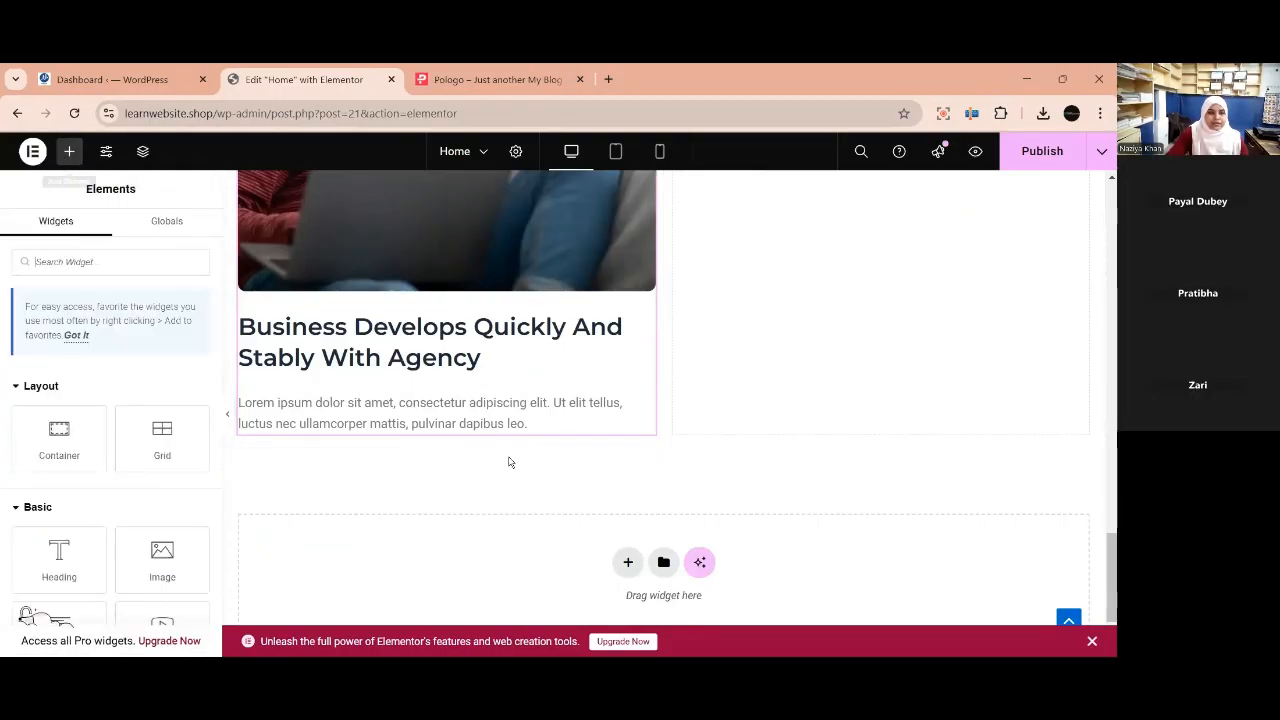
scroll(509, 460, "up", 5)
scroll(533, 465, "up", 5)
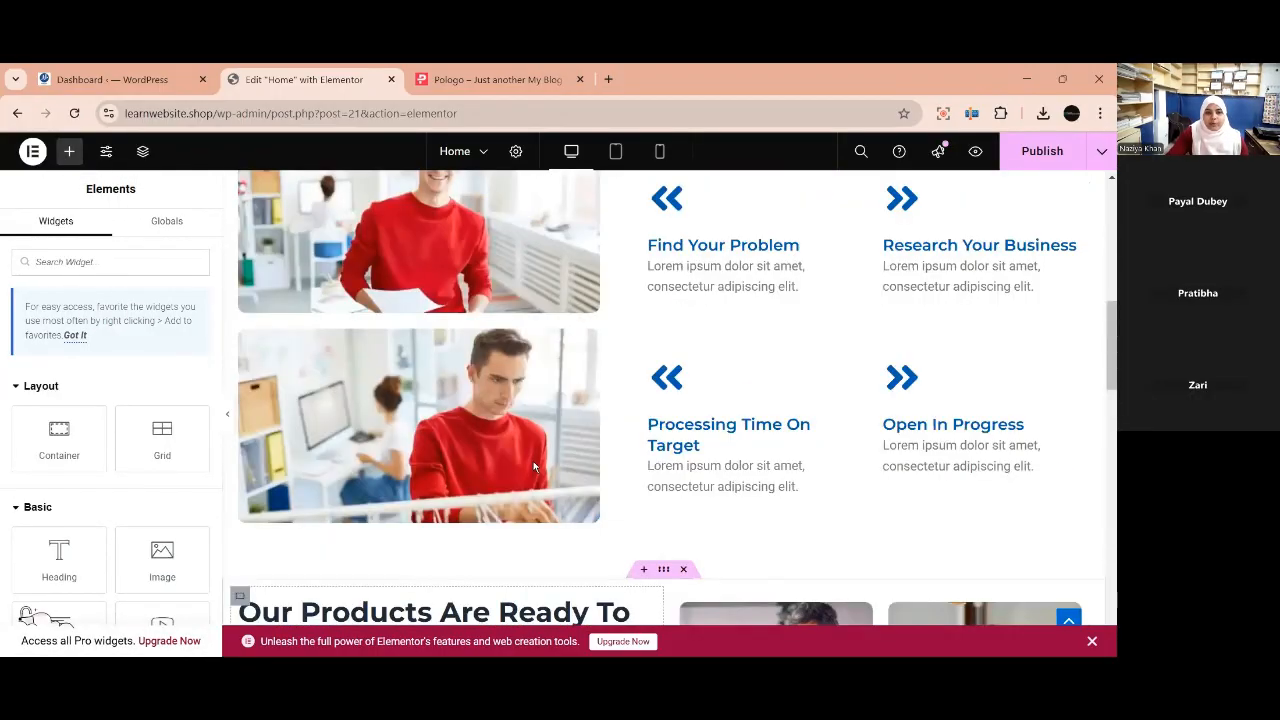
scroll(510, 470, "up", 5)
scroll(486, 505, "down", 2)
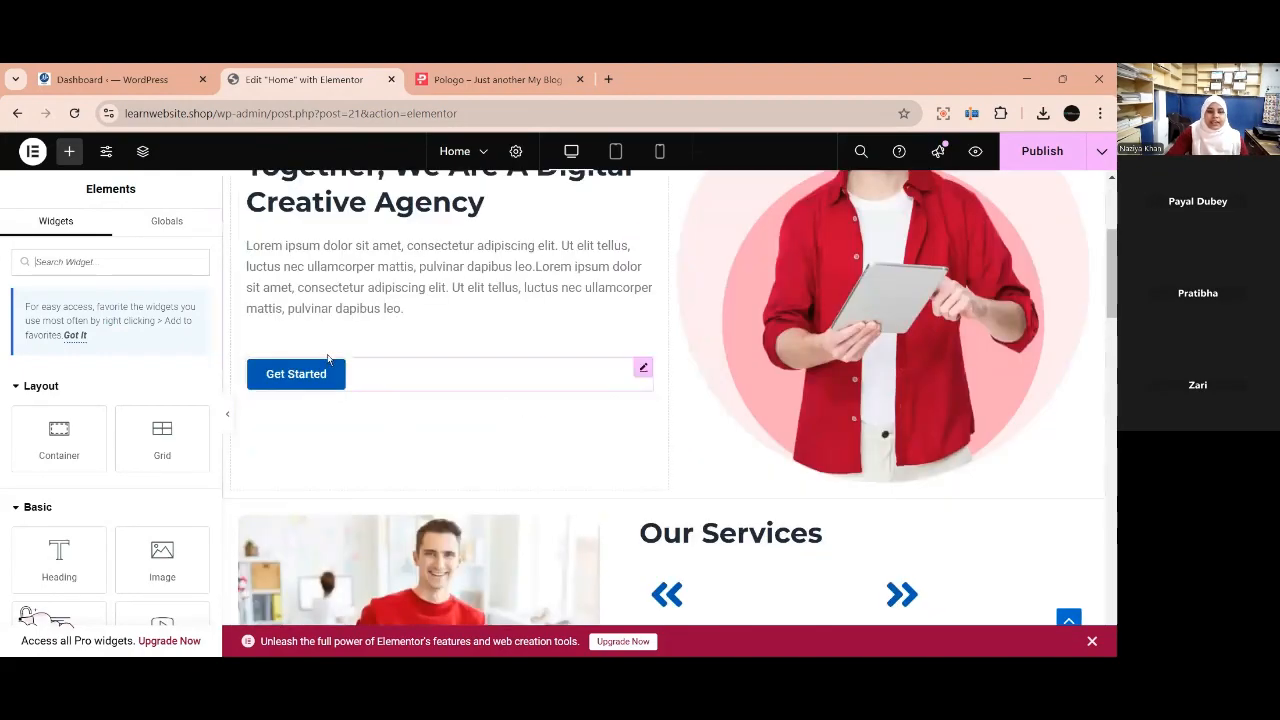
right_click(361, 374)
scroll(500, 451, "down", 3)
scroll(506, 494, "down", 4)
scroll(471, 434, "up", 1)
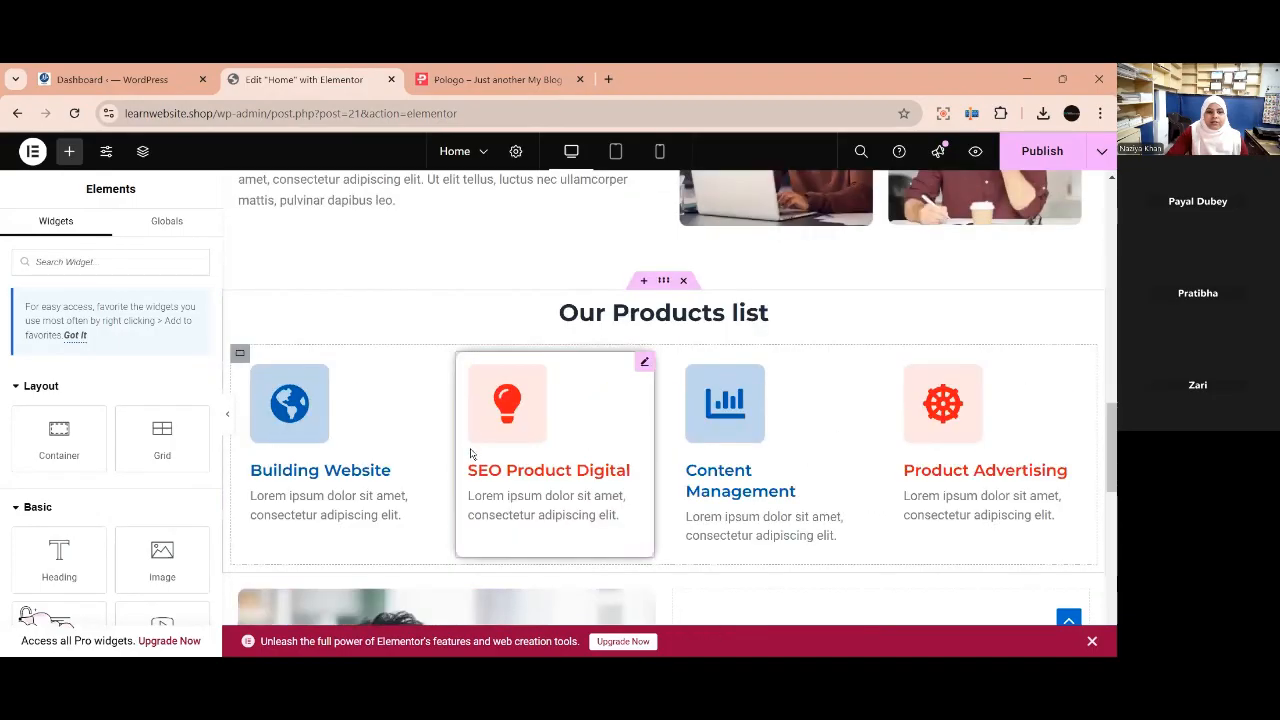
scroll(471, 440, "down", 8)
right_click(471, 440)
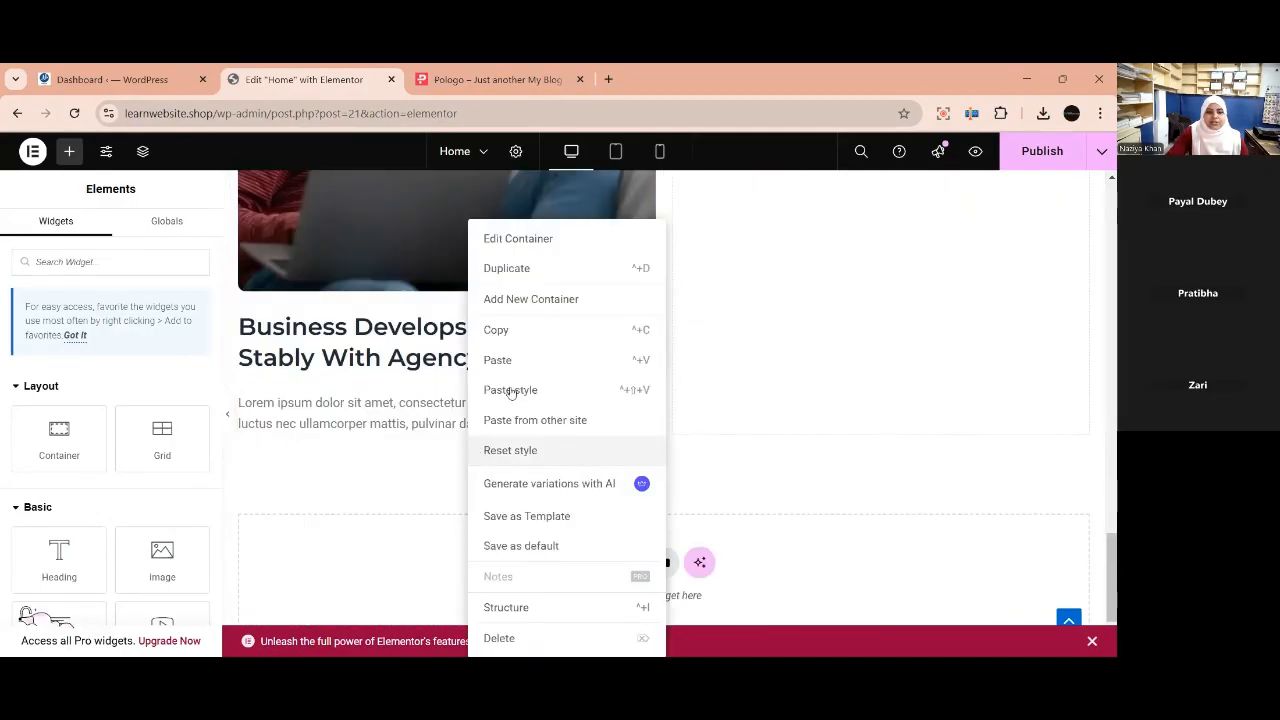
left_click(508, 361)
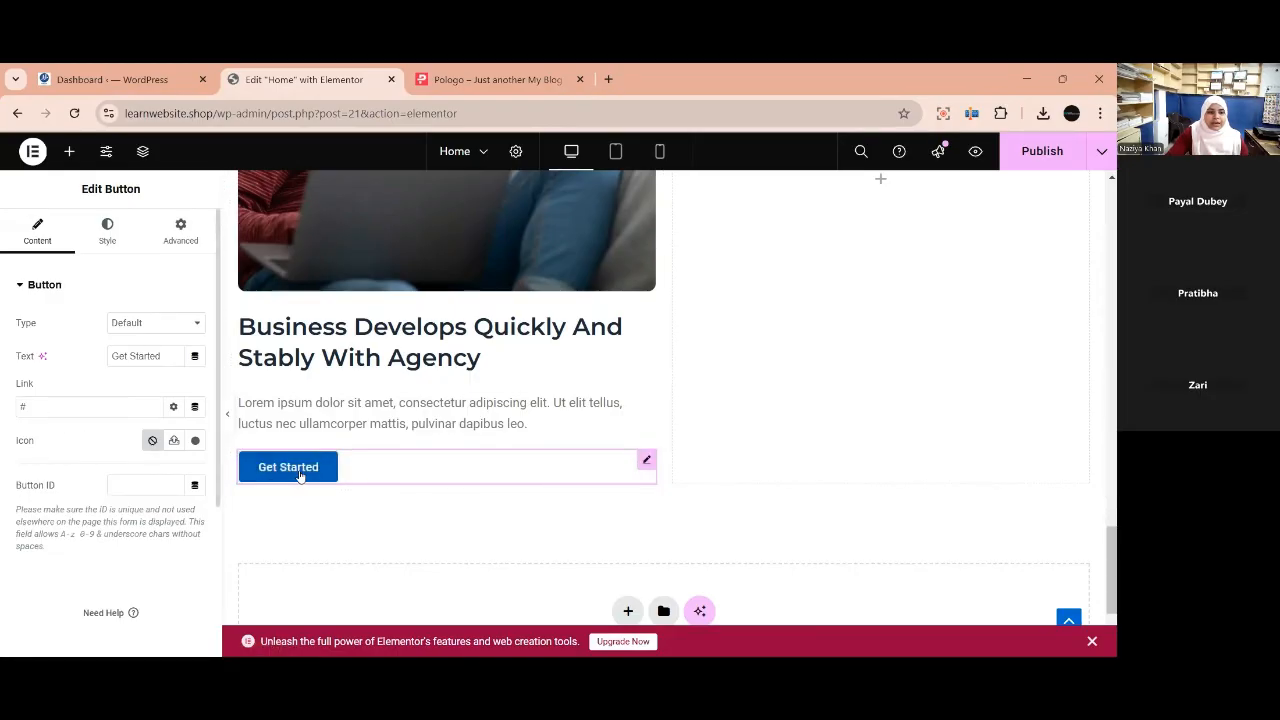
Change the pasted button's text to "View All".
left_click_drag(167, 355, 72, 366)
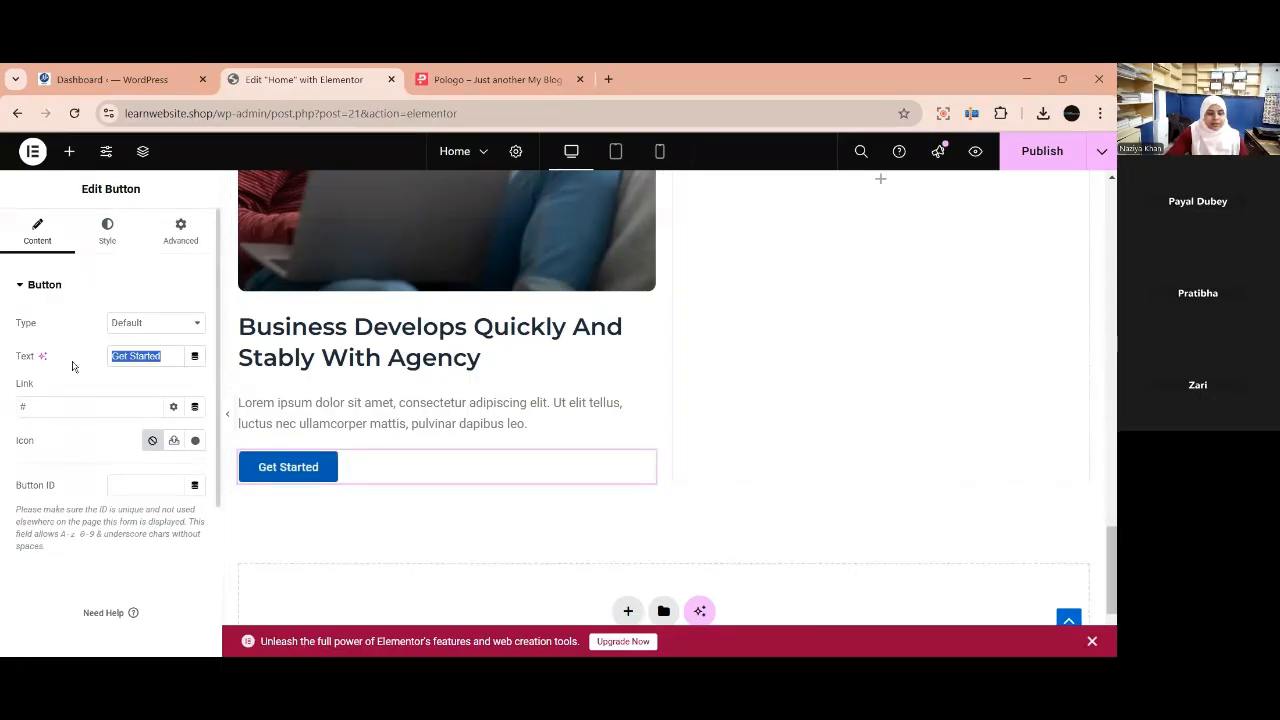
type("V")
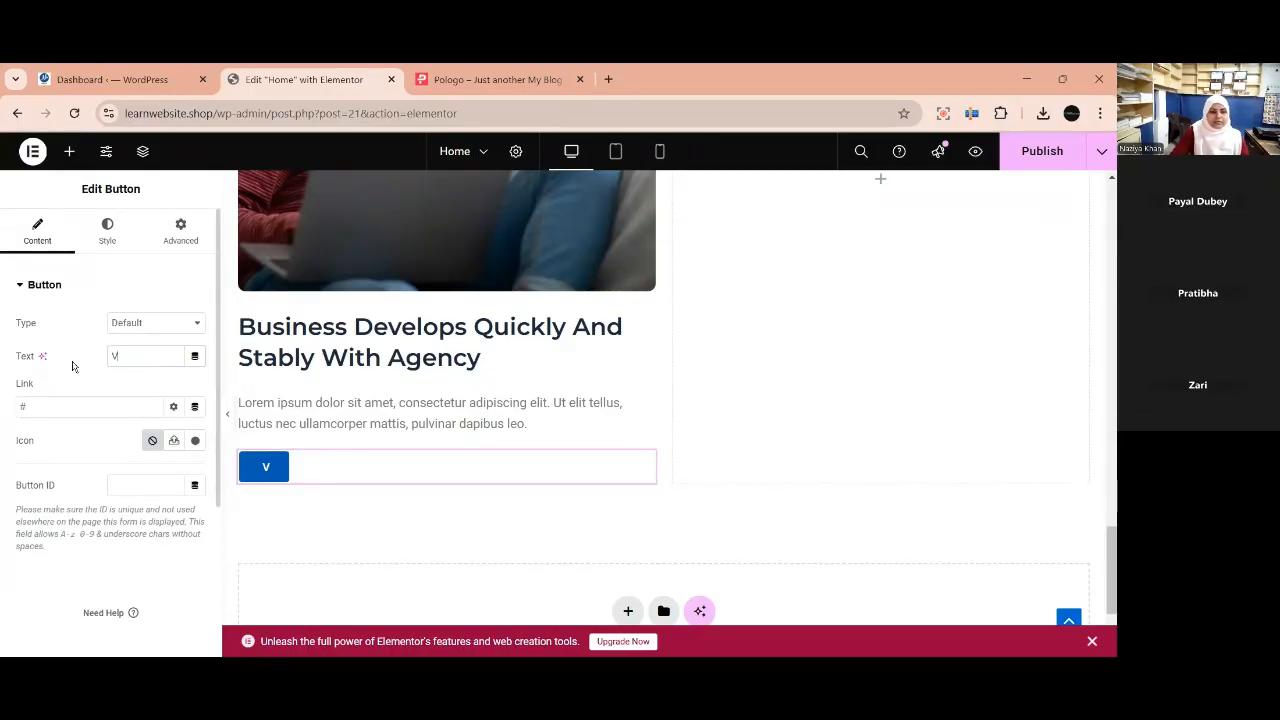
type("iew All")
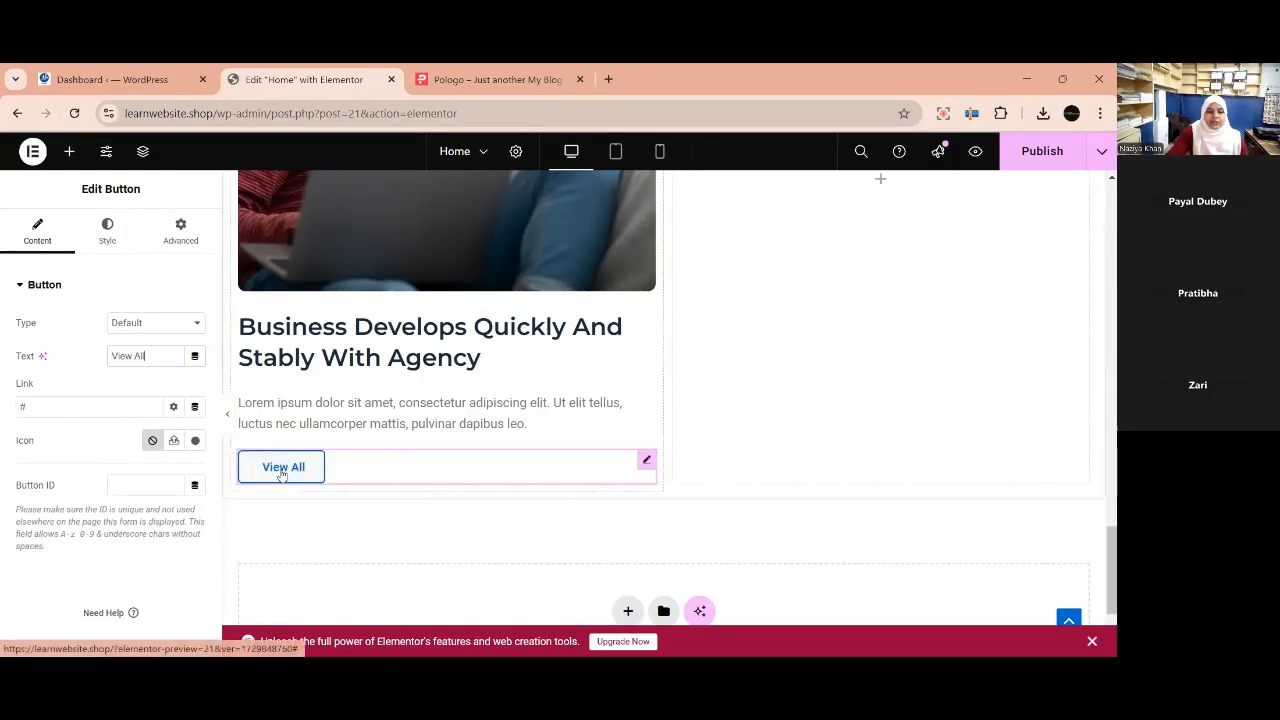
Compare the featured article column with the Pologo reference page and examine the layout of its smaller article cards.
scroll(543, 556, "up", 5)
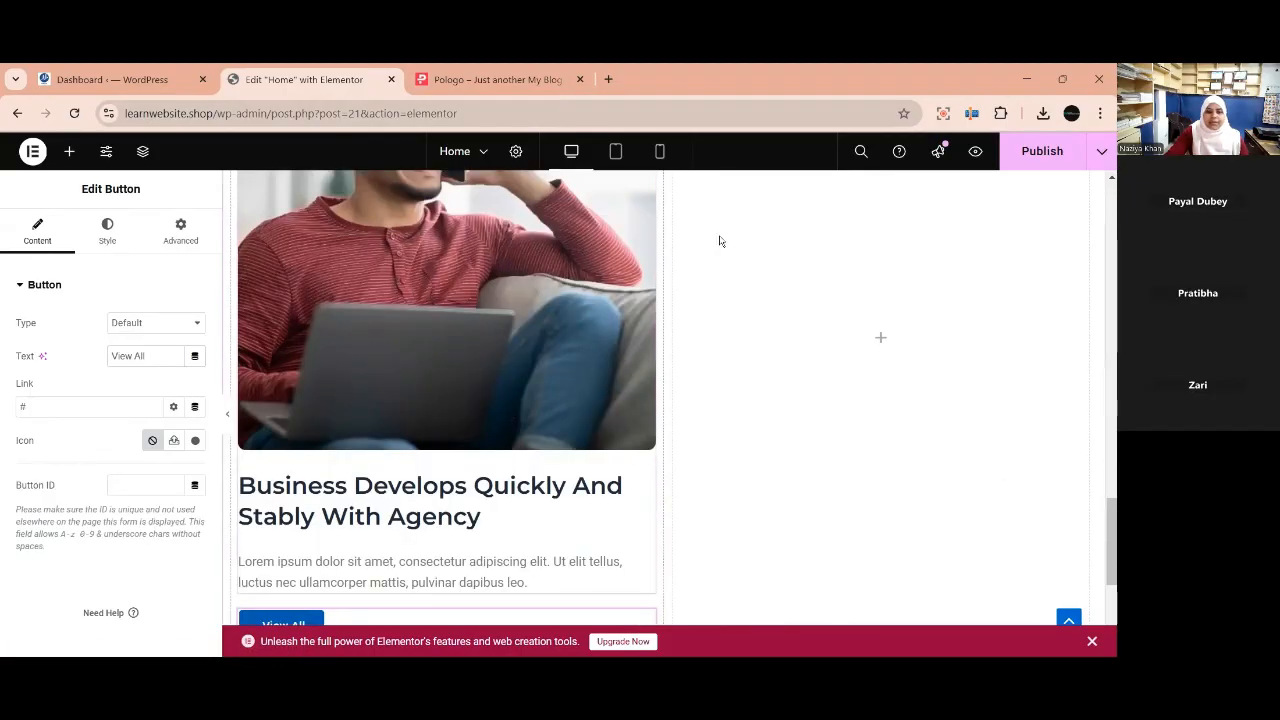
scroll(540, 560, "down", 3)
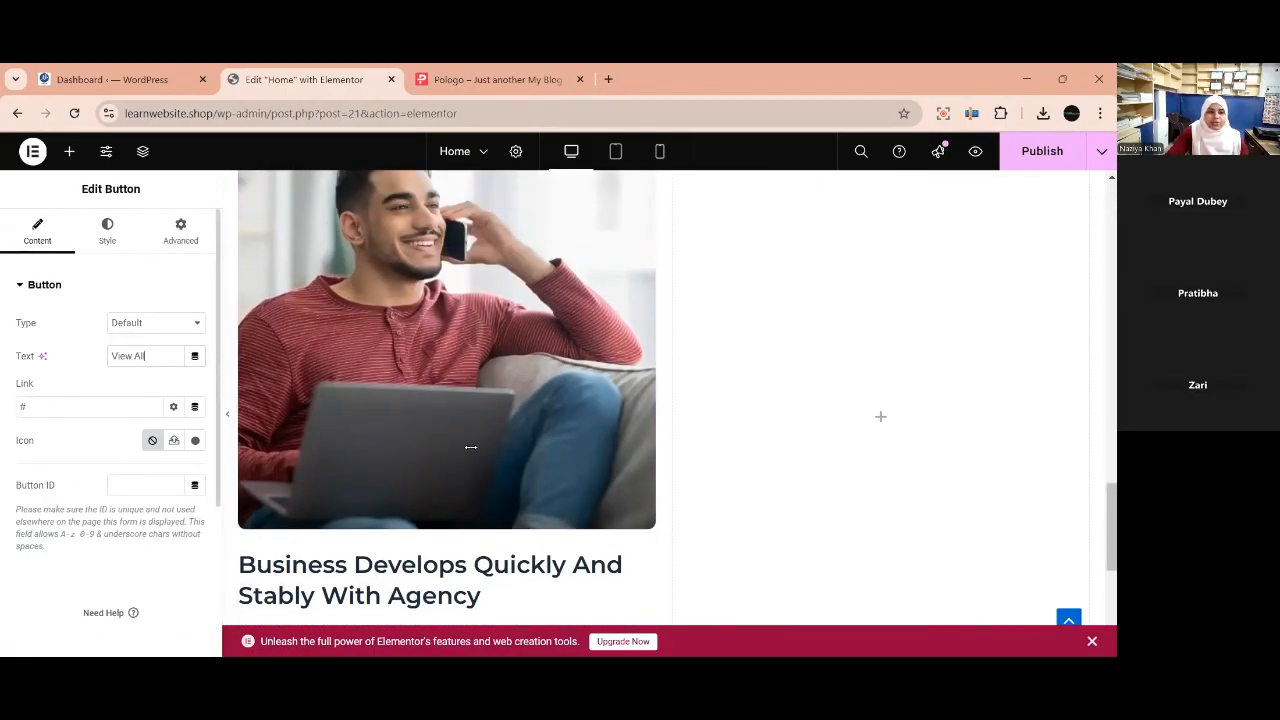
scroll(540, 520, "down", 2)
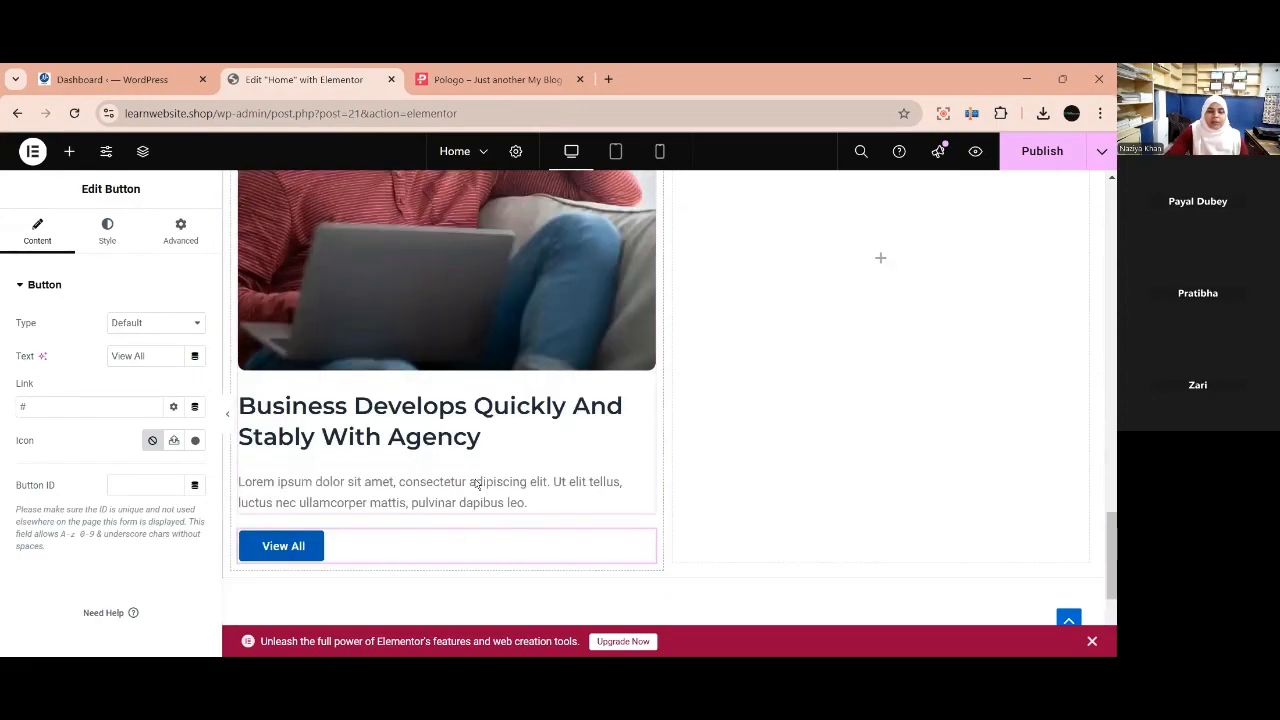
scroll(503, 543, "up", 5)
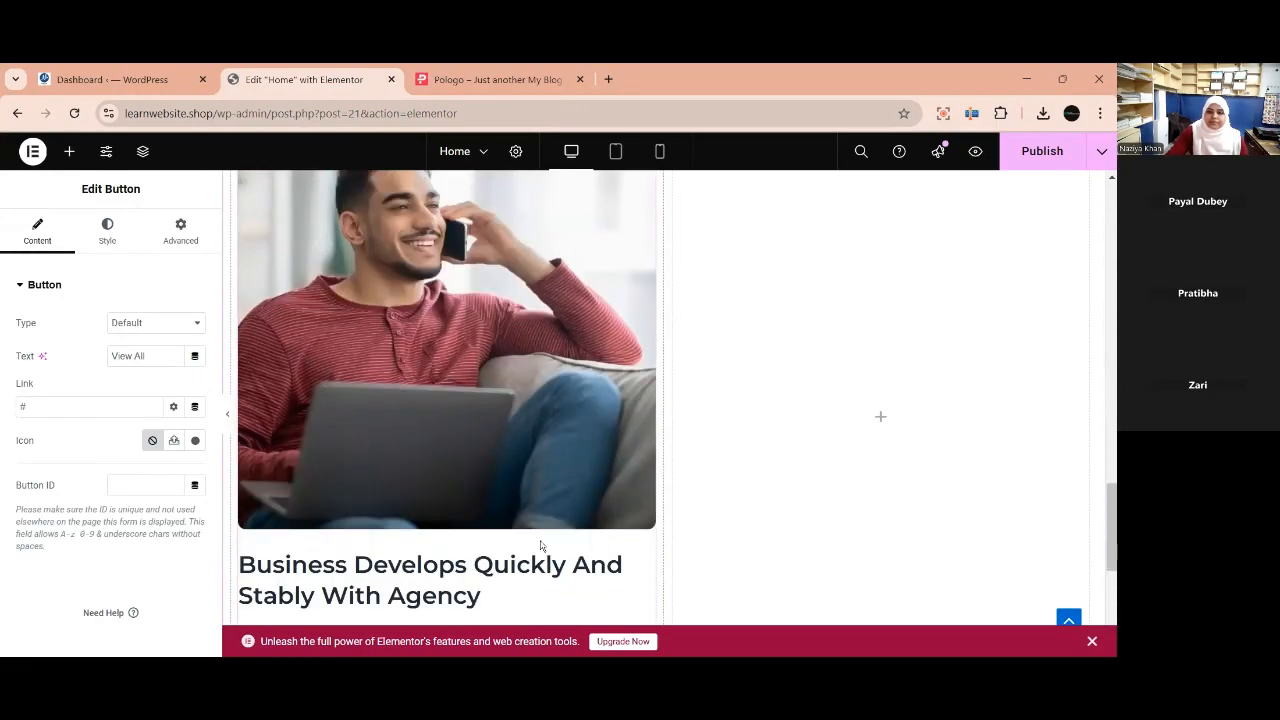
key("ctrl+Tab")
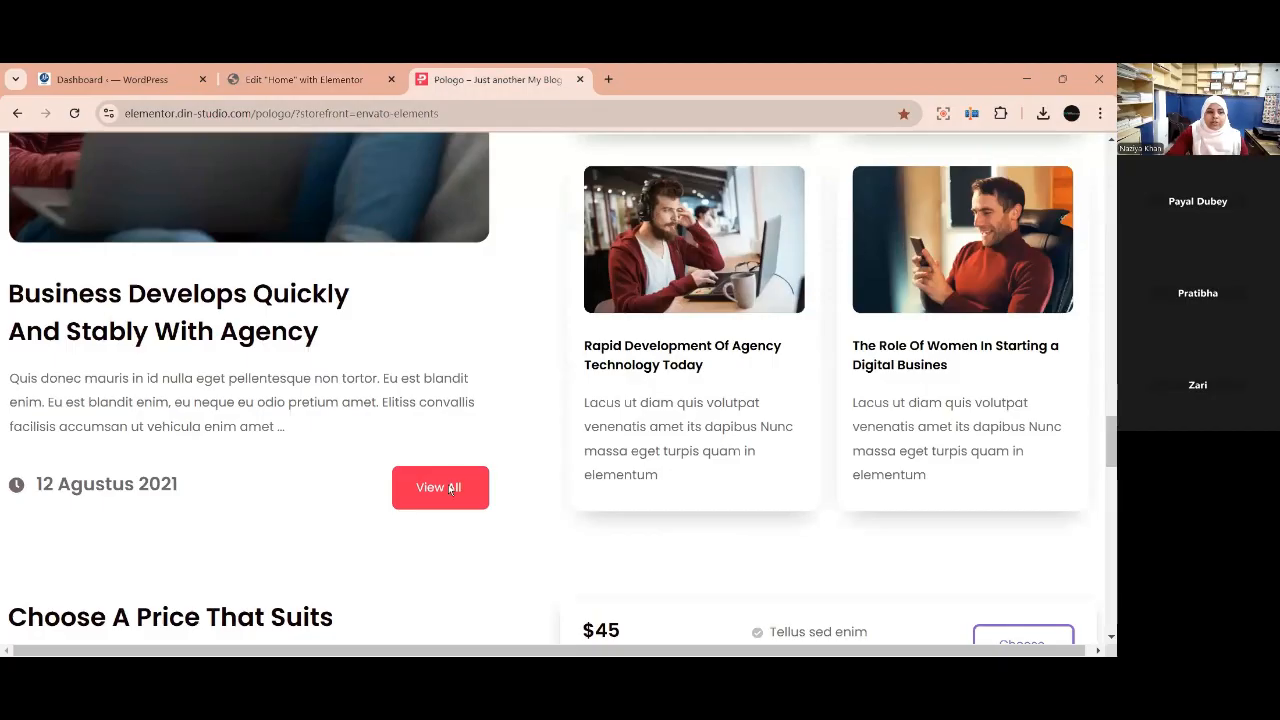
scroll(449, 490, "up", 1)
scroll(826, 309, "up", 3)
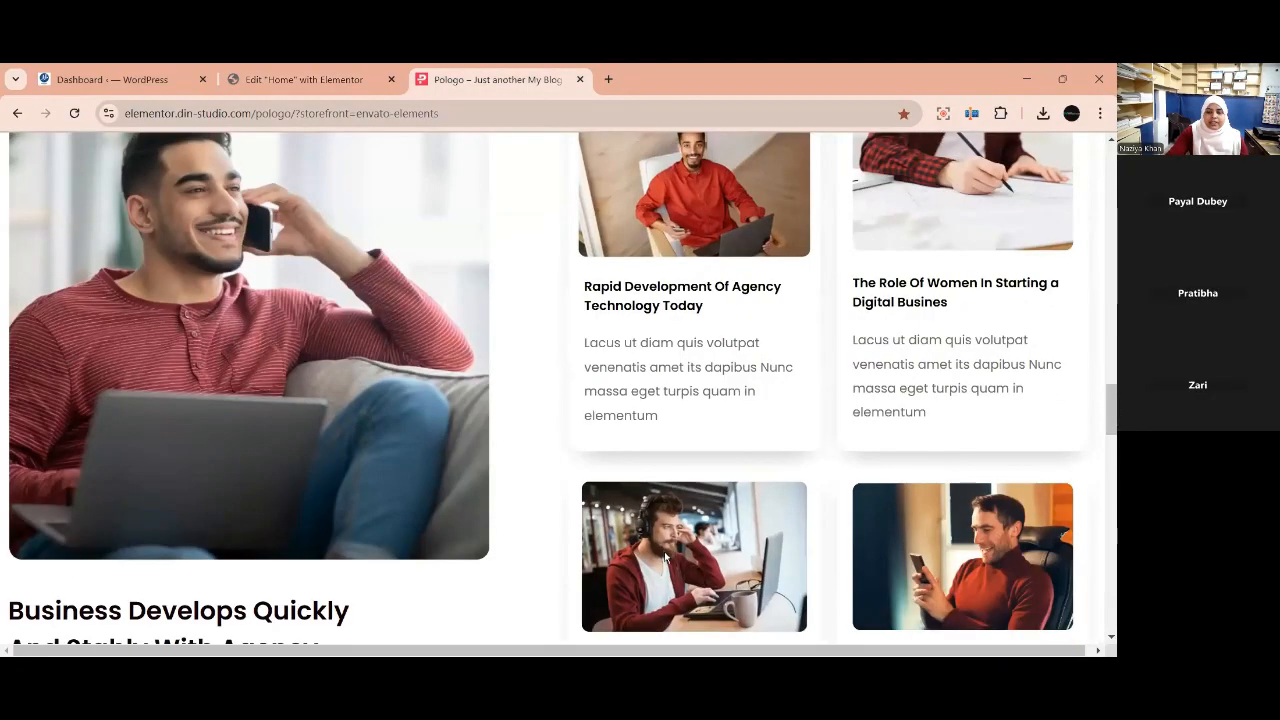
scroll(838, 452, "down", 2)
scroll(683, 515, "down", 3)
scroll(691, 523, "up", 3)
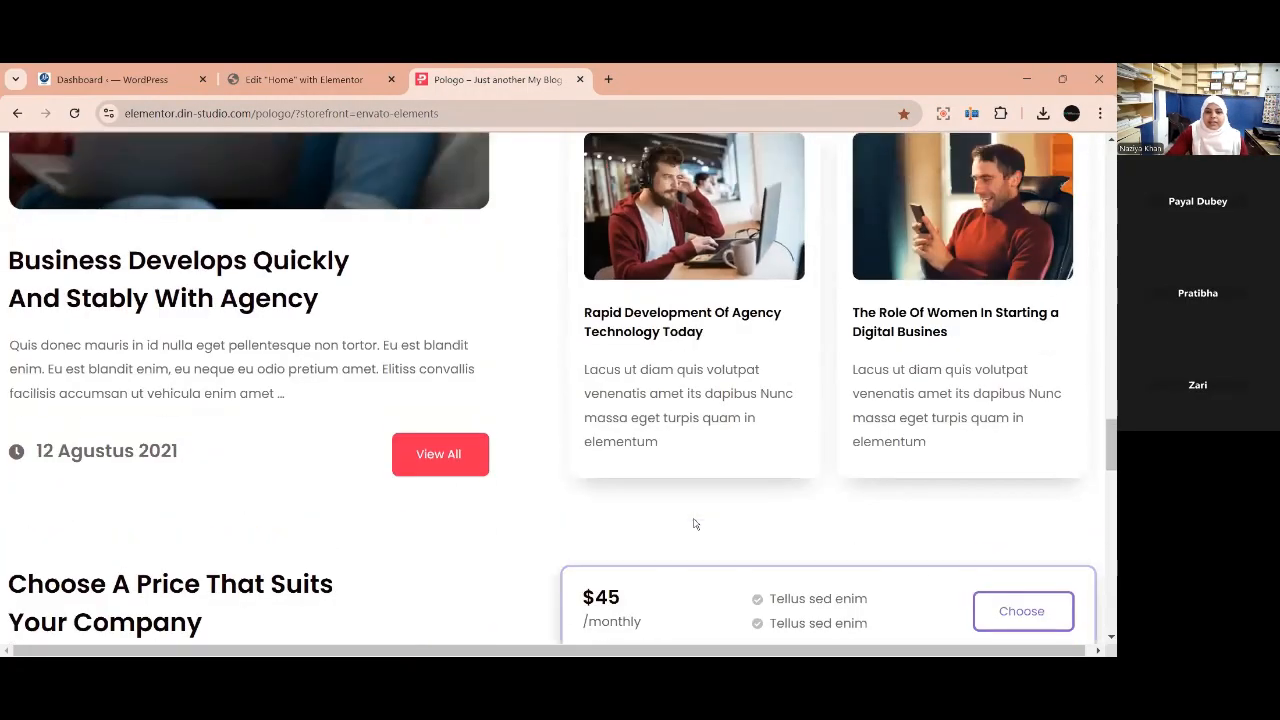
scroll(611, 398, "up", 1)
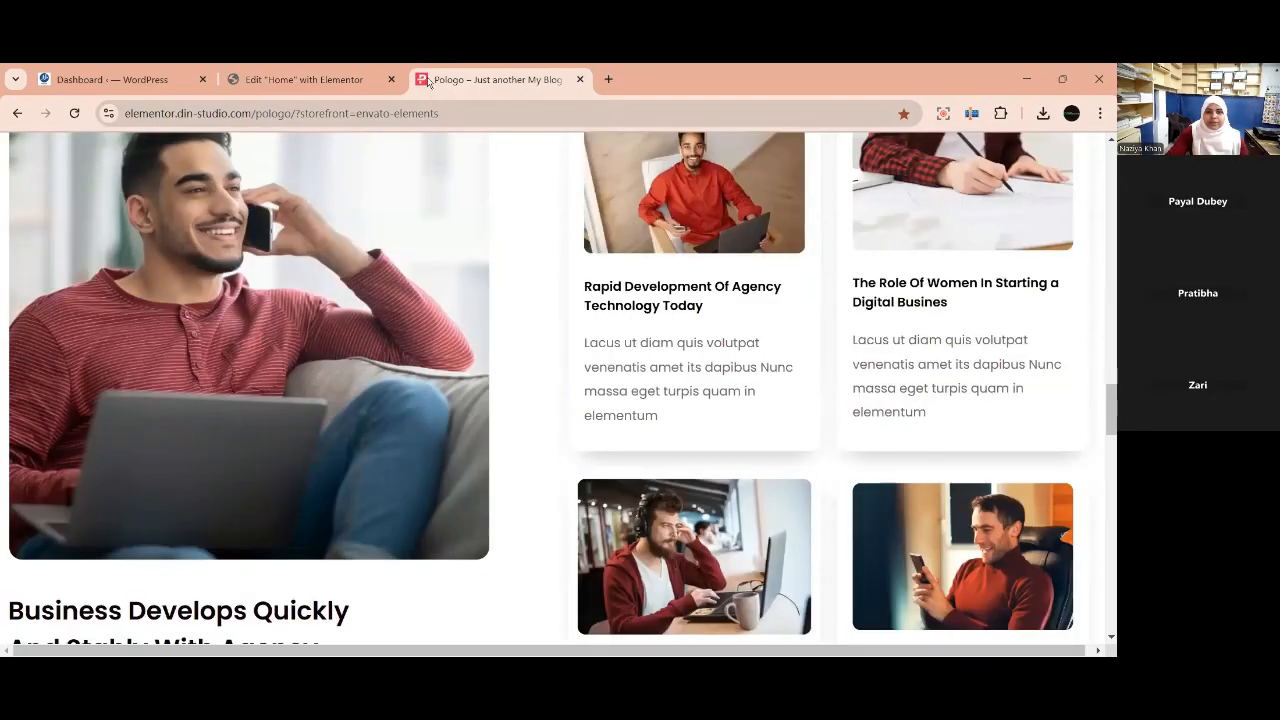
Add a Grid container to the empty column beside the featured article.
left_click(305, 79)
left_click(881, 578)
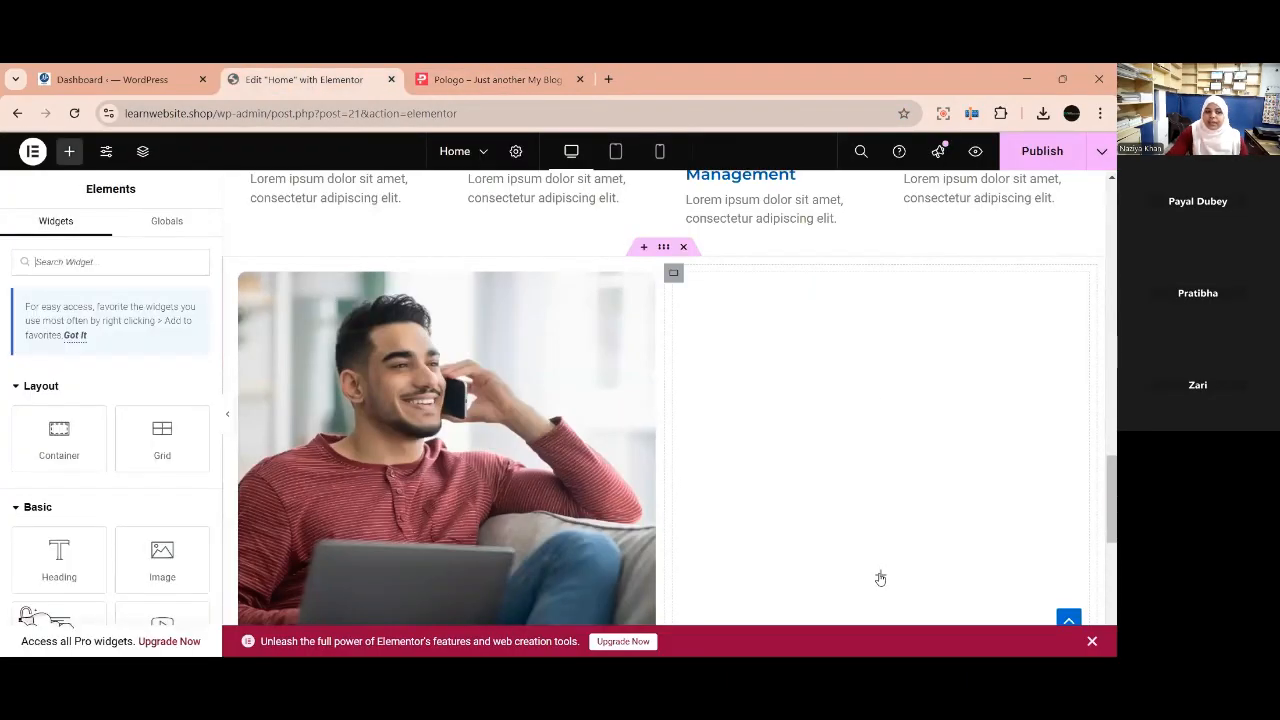
scroll(865, 562, "down", 1)
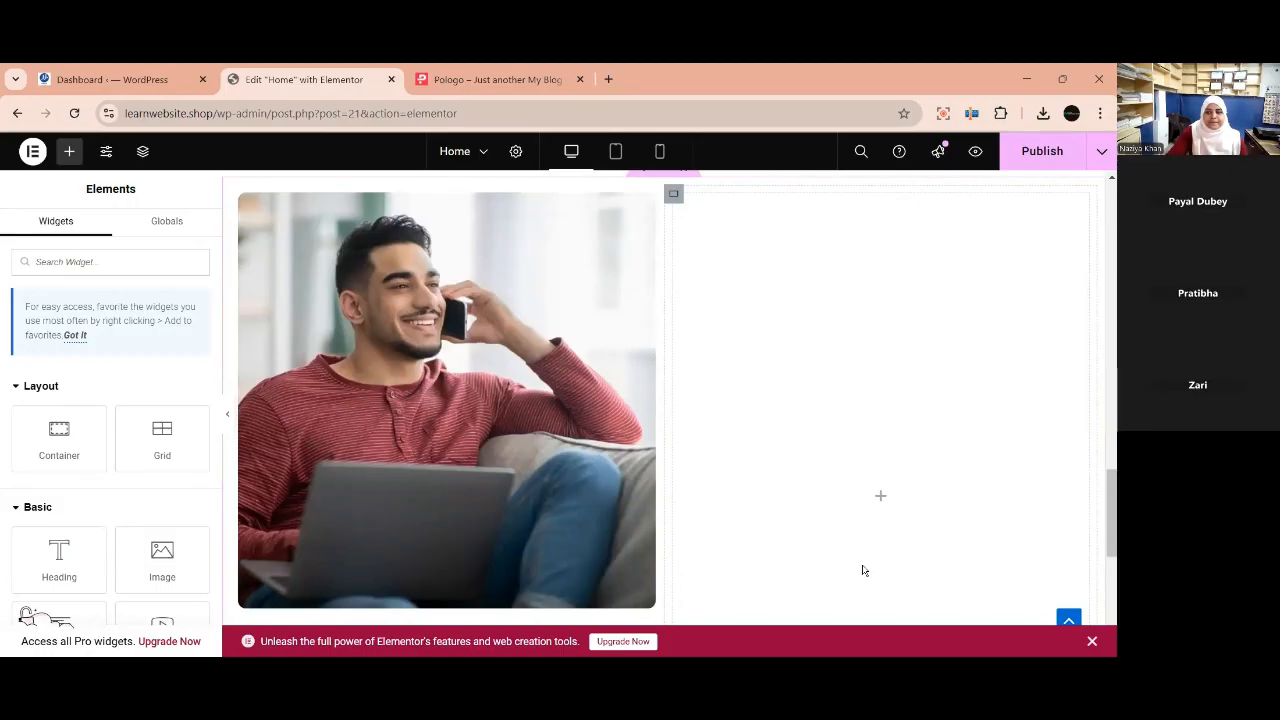
left_click_drag(162, 438, 757, 437)
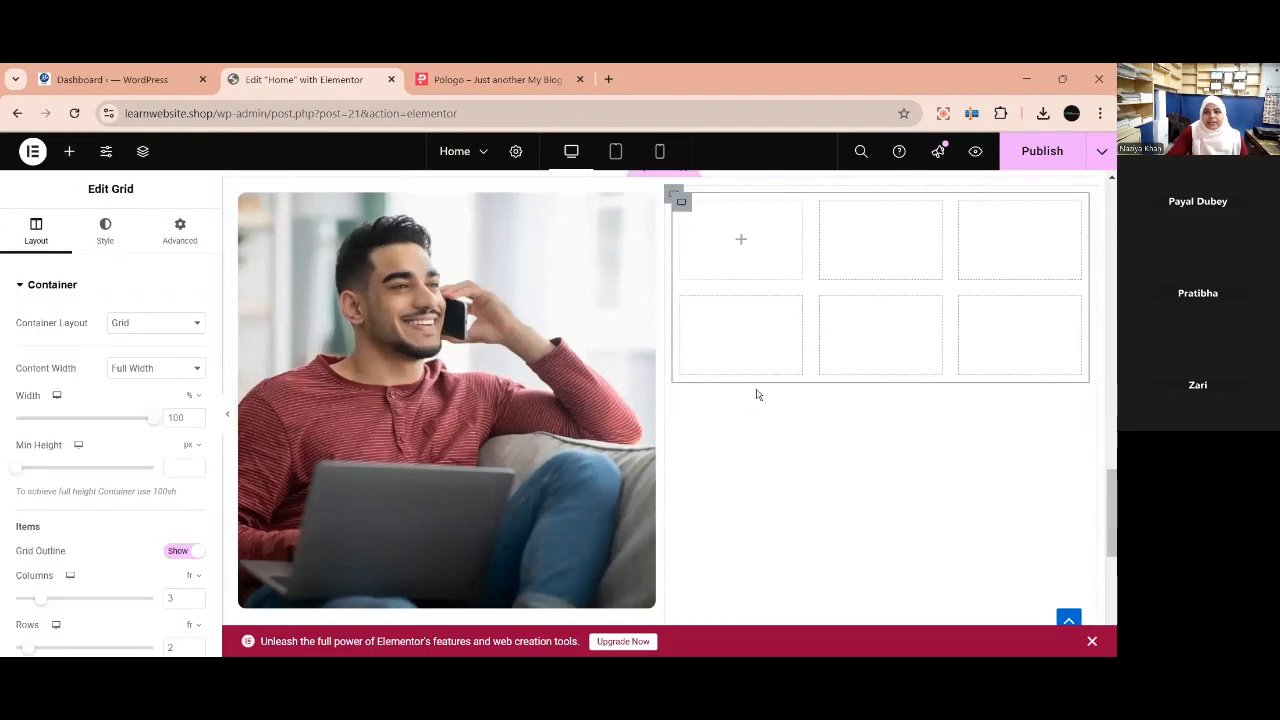
scroll(770, 420, "up", 3)
scroll(780, 430, "down", 3)
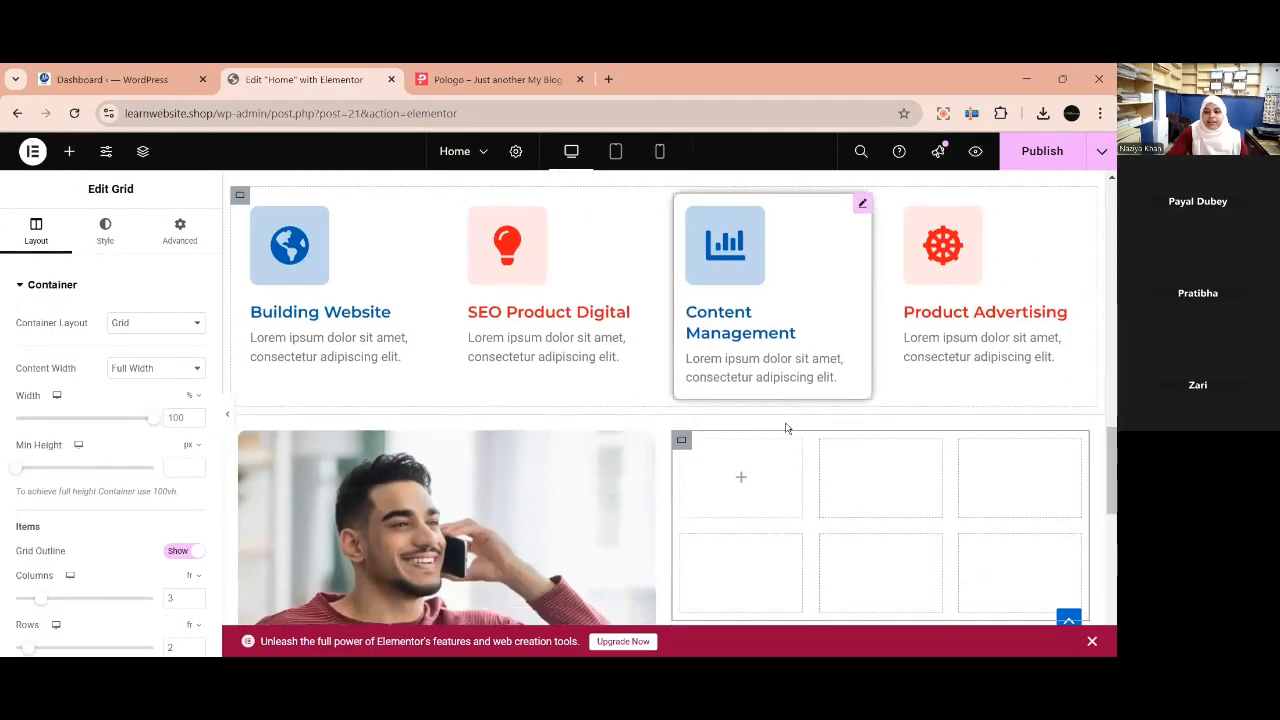
scroll(836, 496, "down", 2)
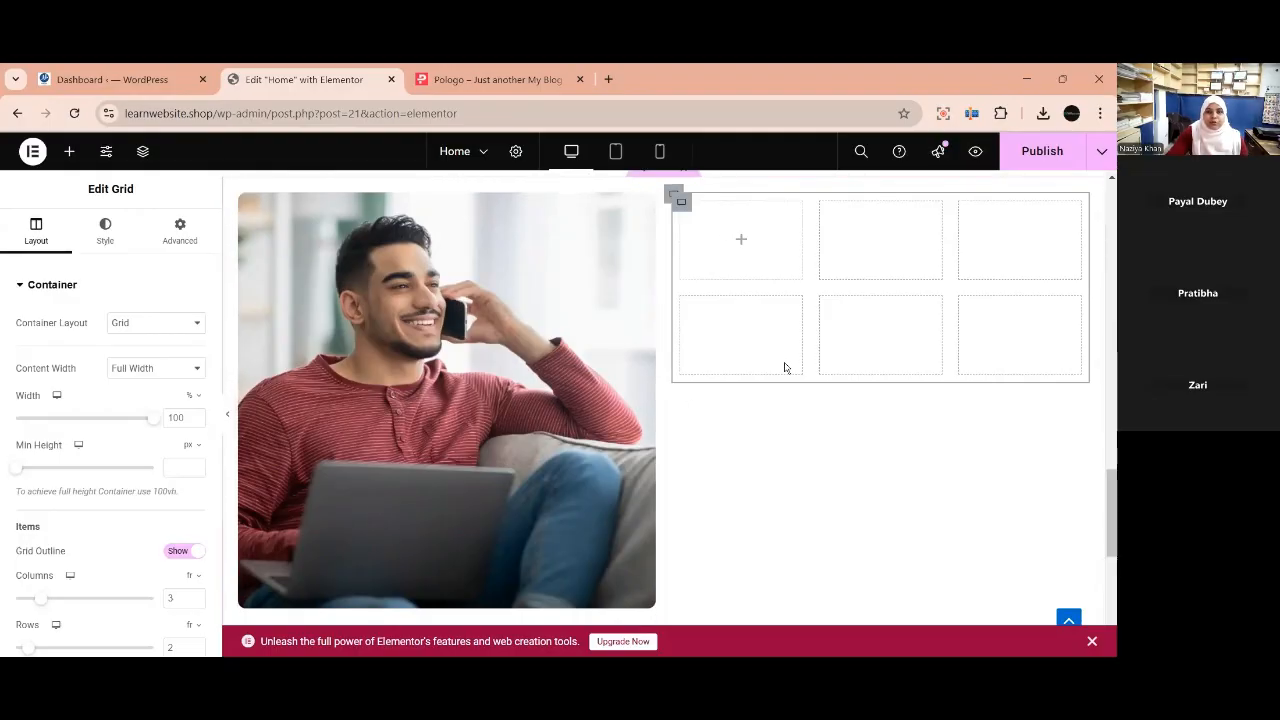
Set the grid beside the featured article to 2 columns and check it against the Pologo page's article cards.
left_click(494, 79)
left_click(304, 79)
scroll(182, 467, "down", 2)
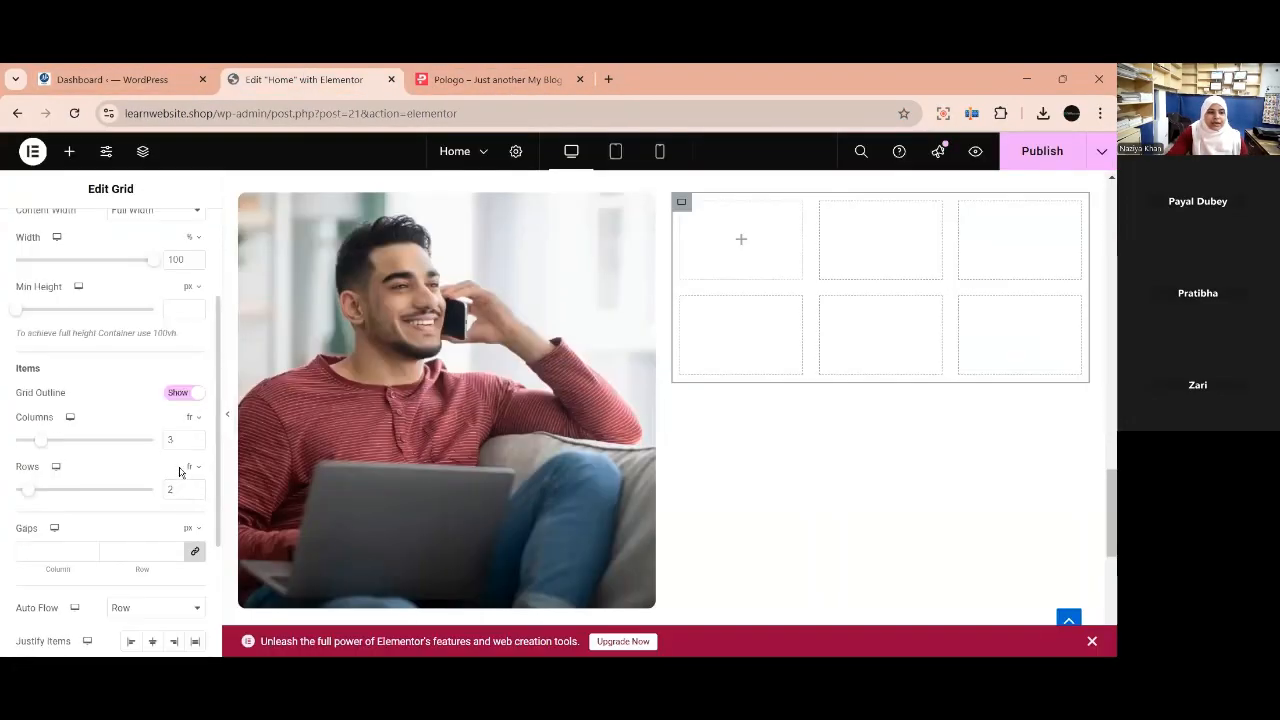
type("2")
scroll(832, 512, "up", 2)
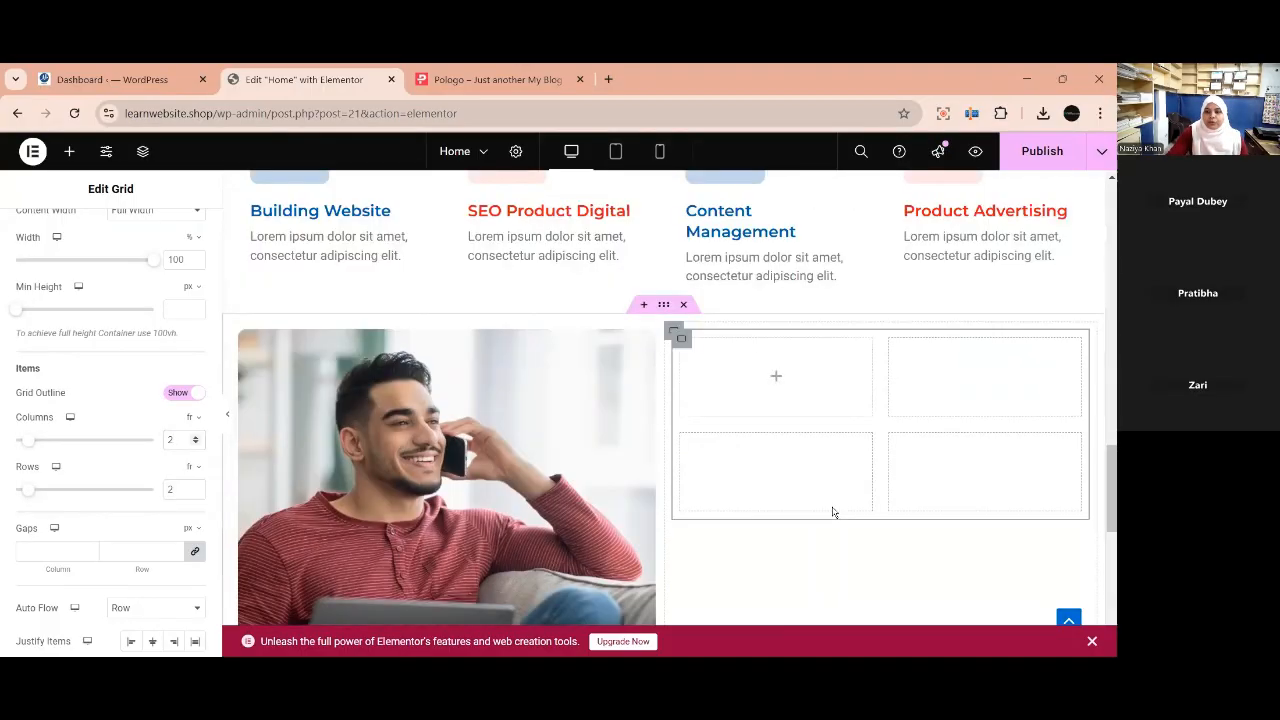
scroll(831, 516, "down", 1)
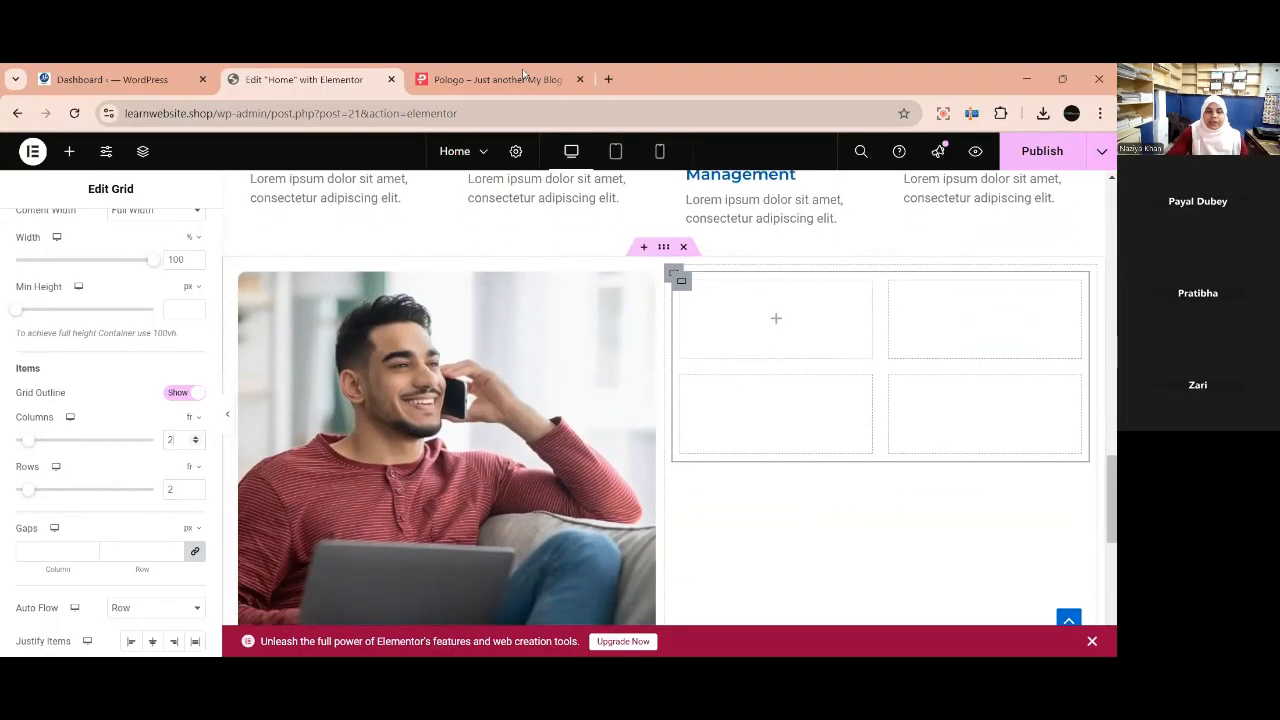
key("ctrl+Tab")
scroll(230, 525, "down", 1)
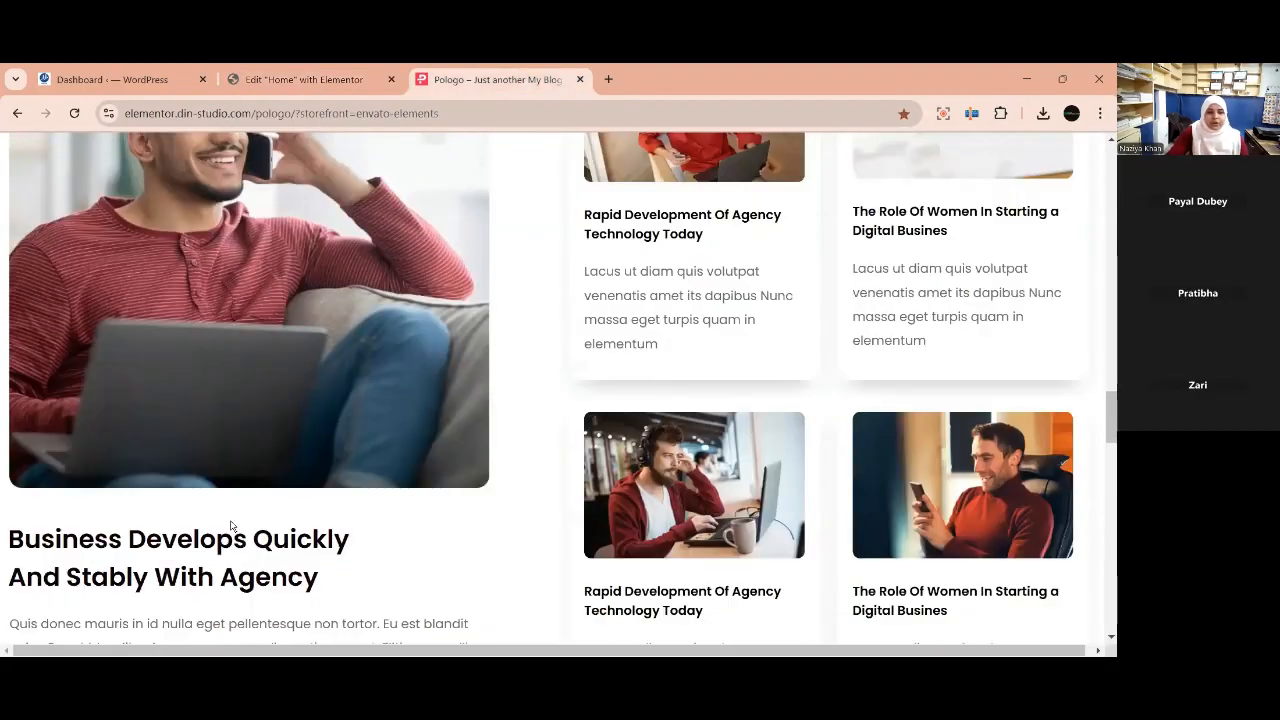
scroll(732, 553, "down", 2)
scroll(732, 553, "down", 1)
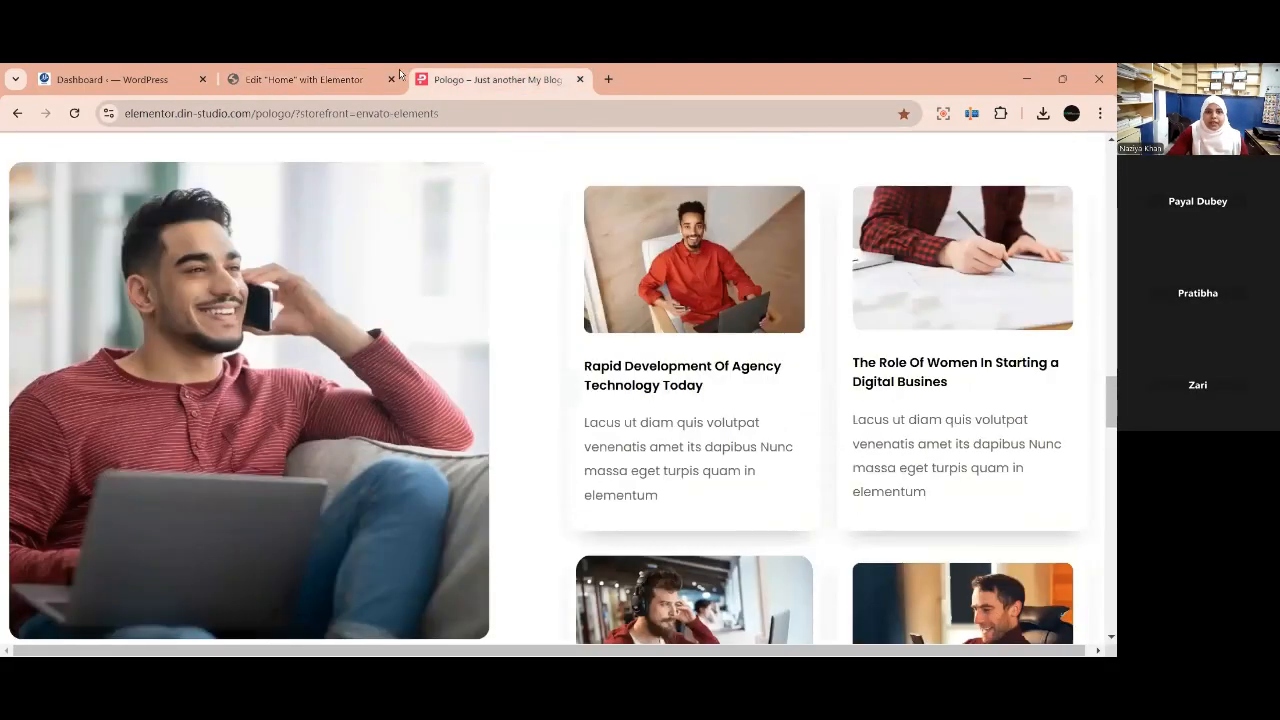
Copy the featured article's Image Box and paste it into the first cell of the grid.
key("ctrl+shift+Tab")
scroll(575, 497, "down", 2)
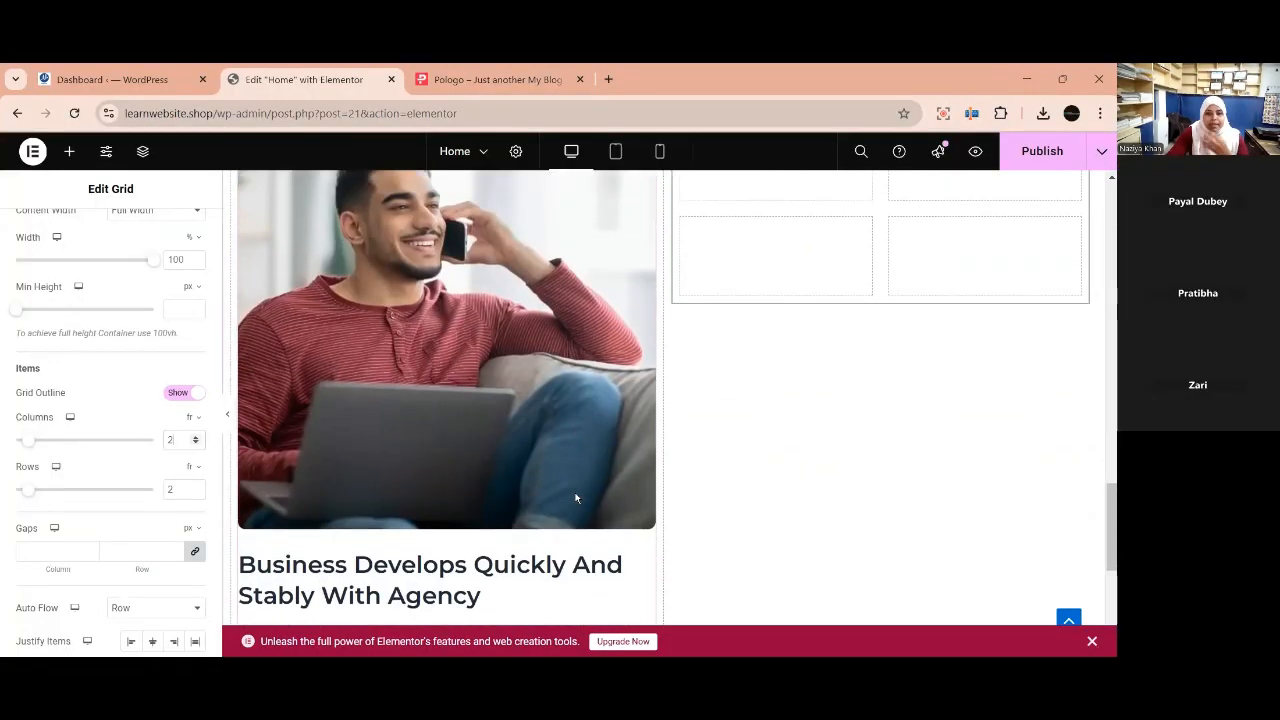
scroll(531, 447, "up", 2)
right_click(519, 386)
key("Escape")
right_click(772, 322)
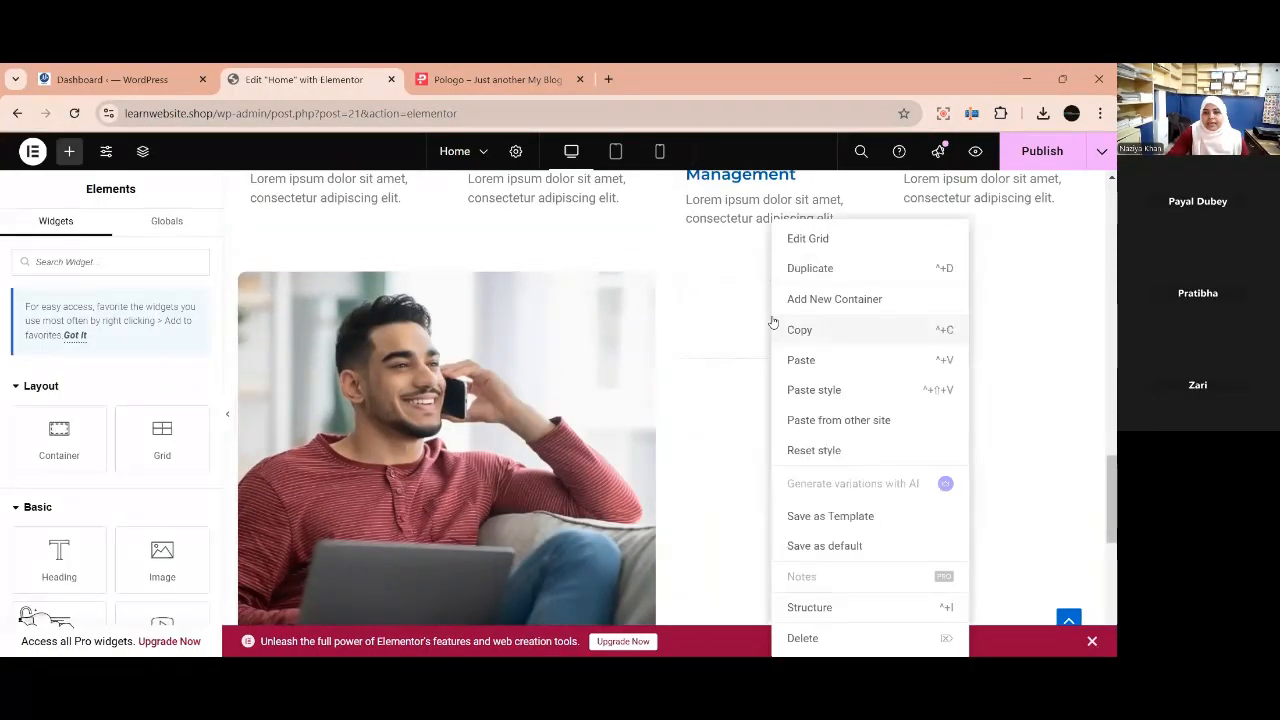
left_click(818, 360)
scroll(800, 388, "down", 3)
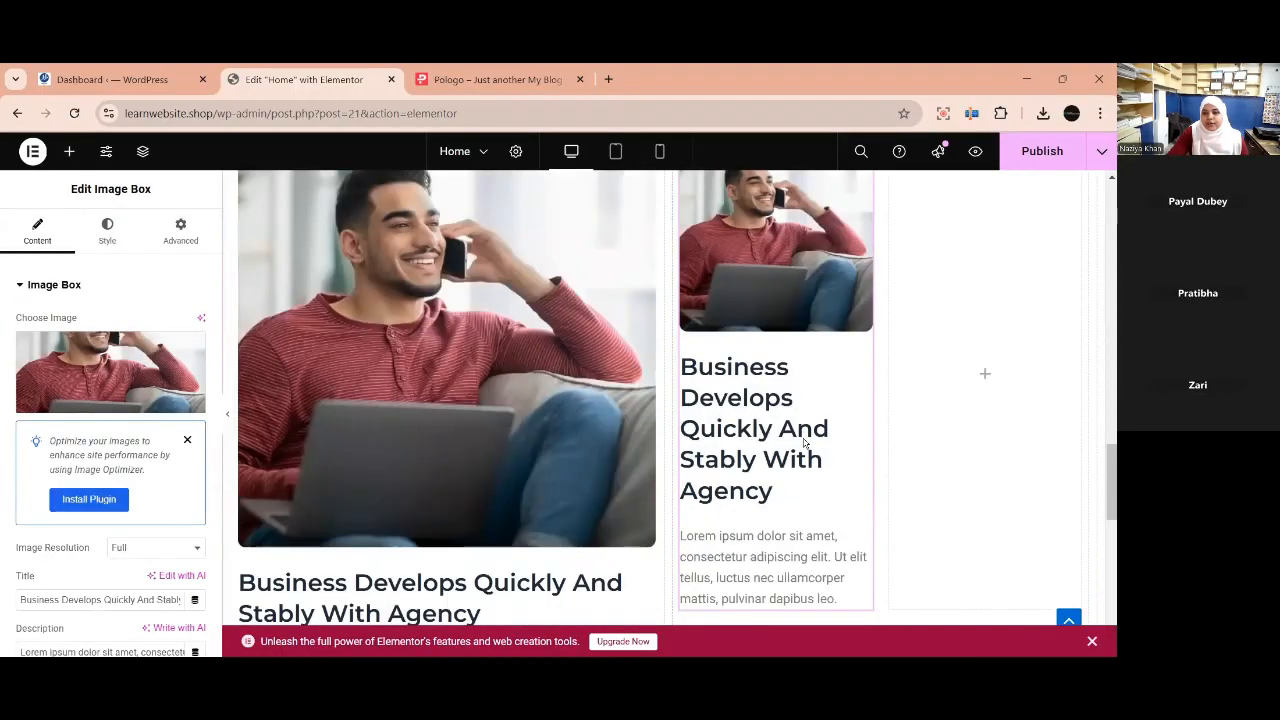
scroll(810, 455, "up", 3)
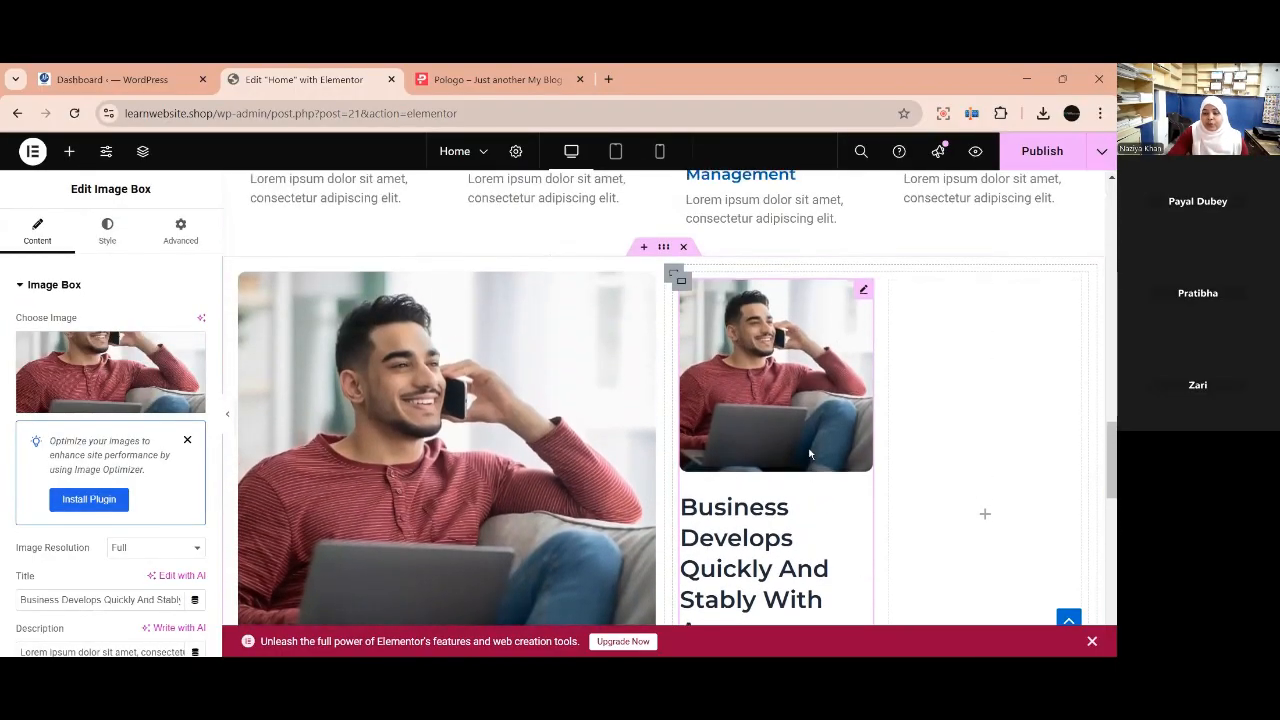
scroll(810, 455, "down", 2)
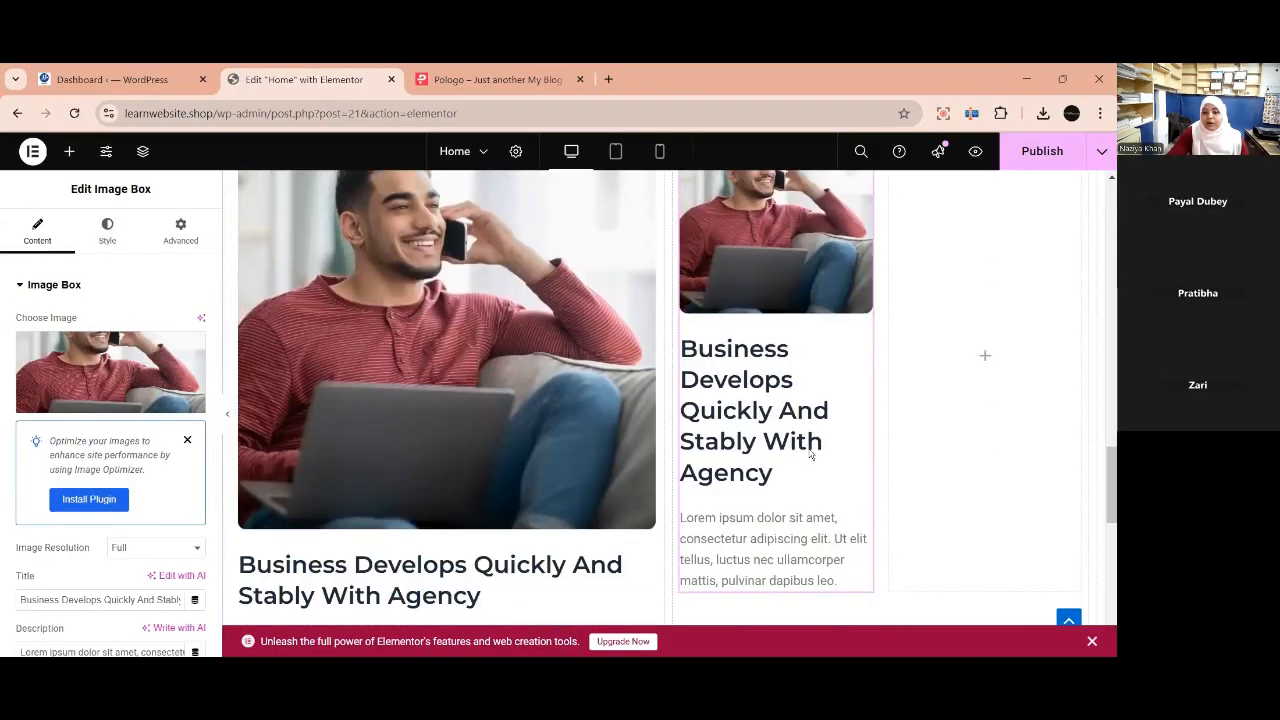
Set the title font size of the pasted Image Box to 18 px.
left_click(507, 79)
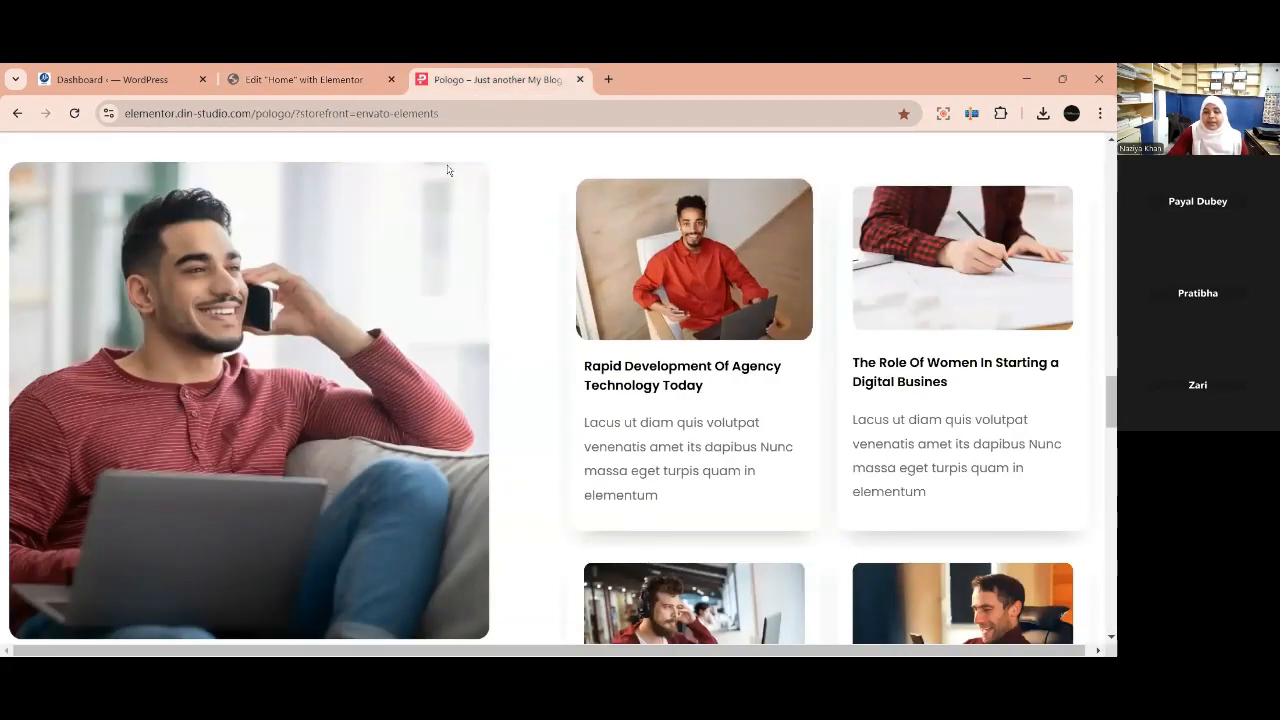
left_click(300, 79)
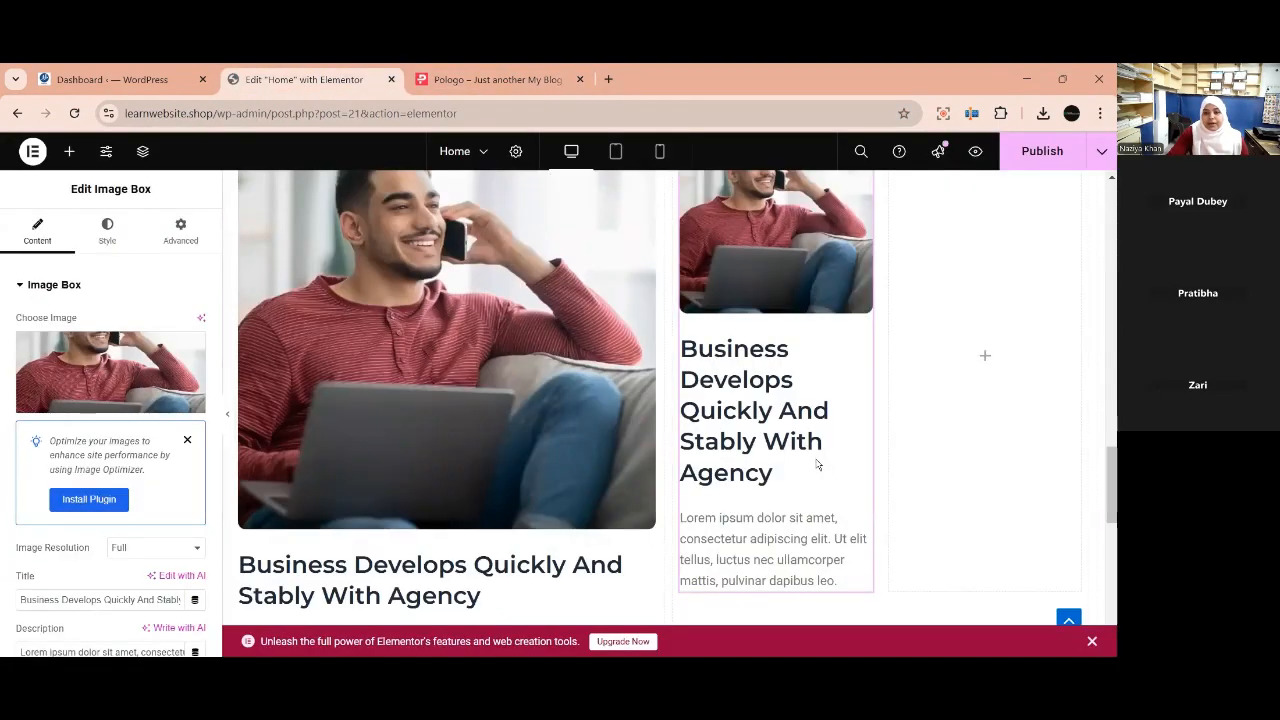
left_click(108, 236)
scroll(167, 435, "down", 1)
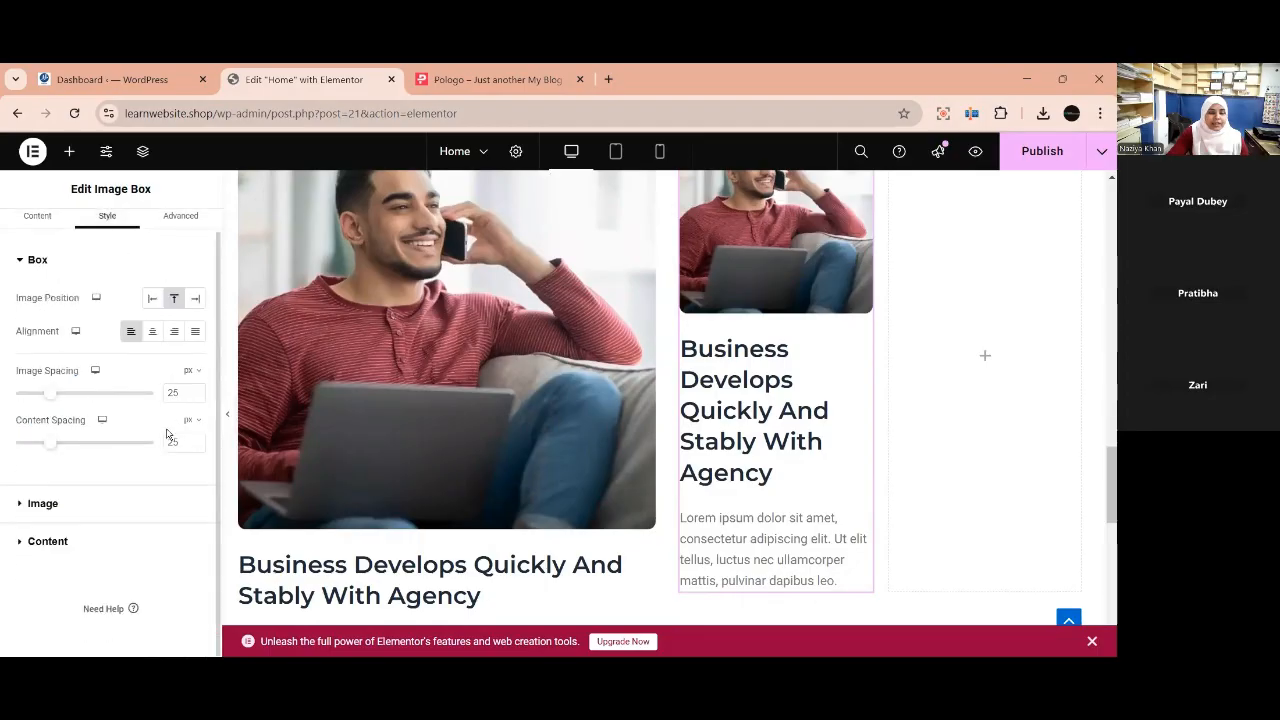
left_click(45, 503)
scroll(139, 485, "down", 2)
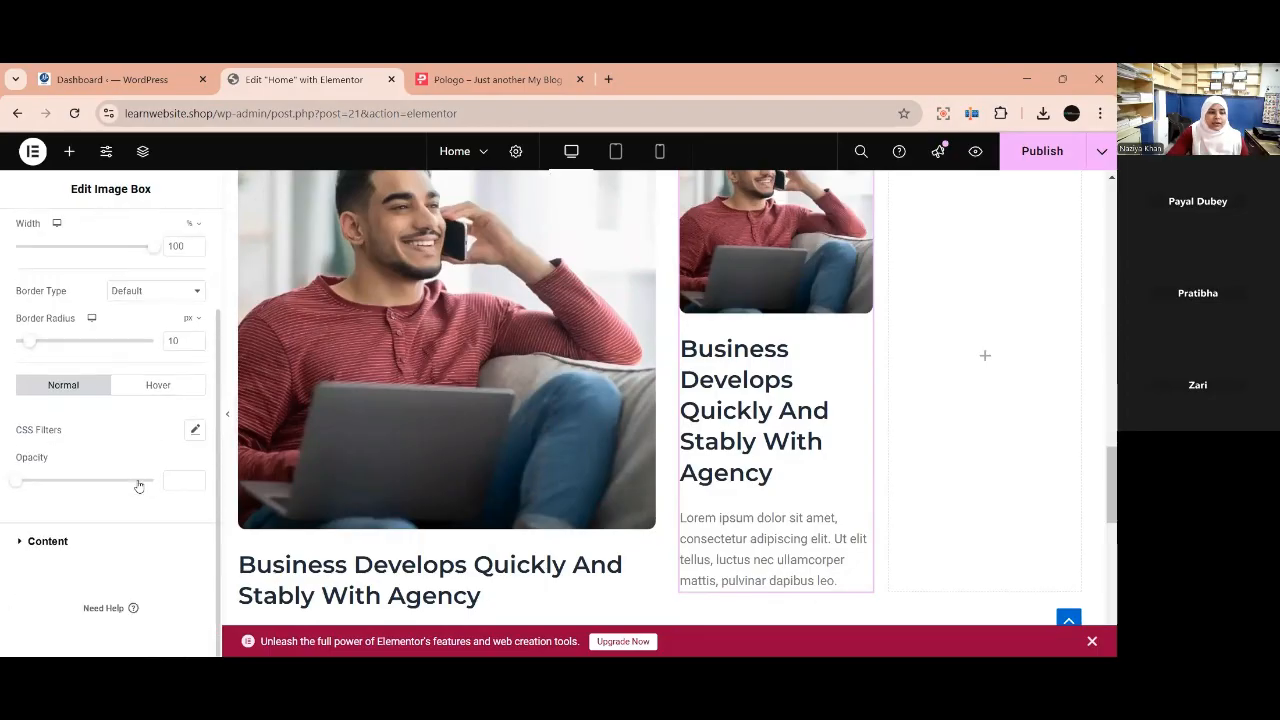
left_click(40, 542)
scroll(193, 507, "down", 2)
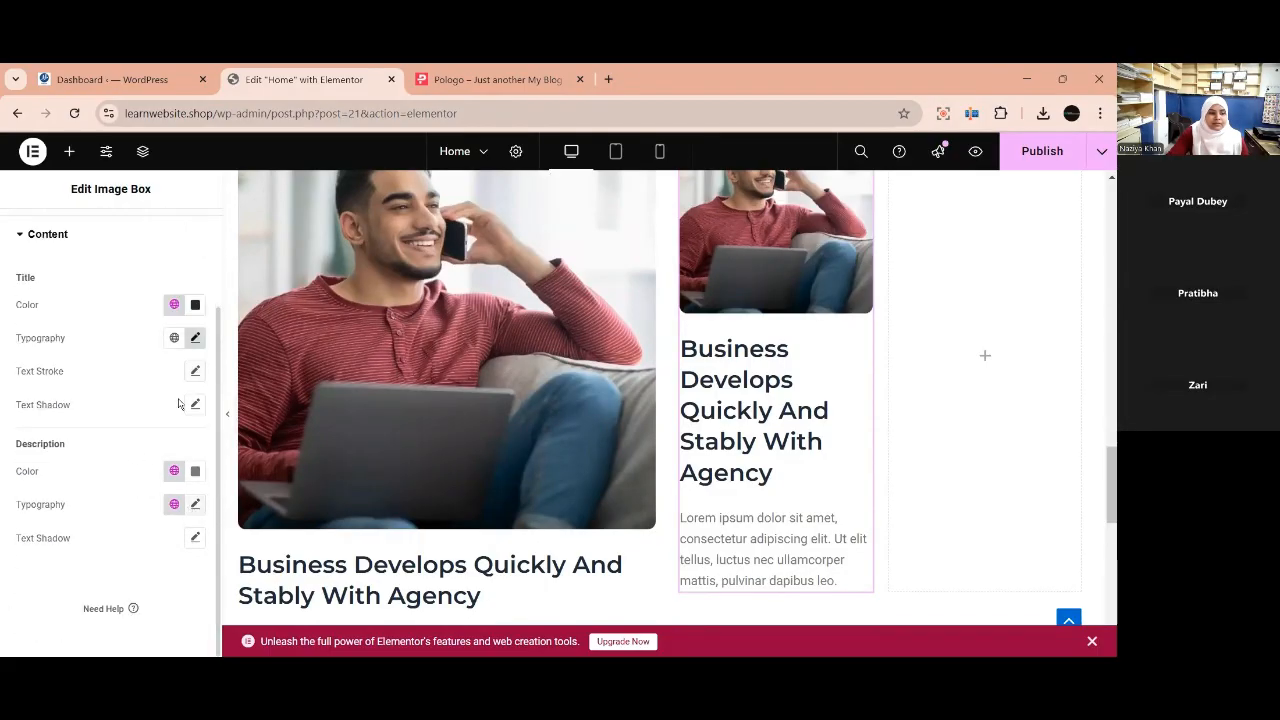
left_click(195, 337)
left_click_drag(45, 464, 38, 465)
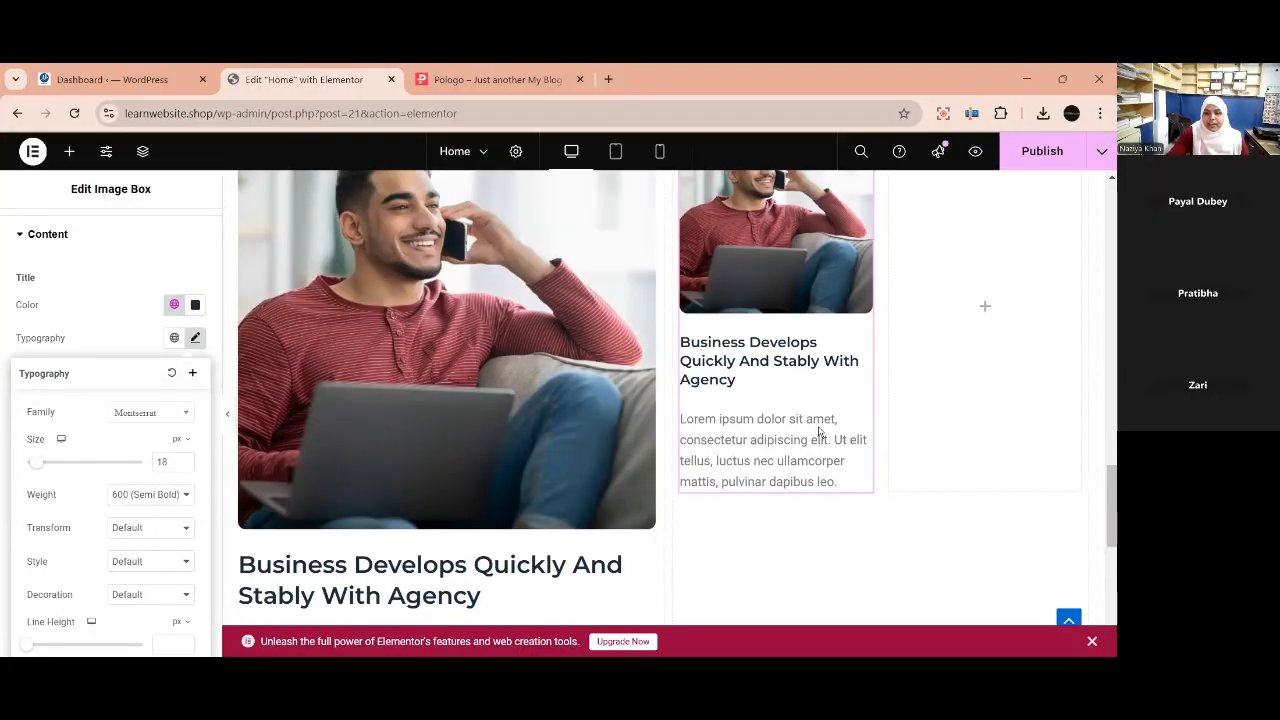
left_click(74, 325)
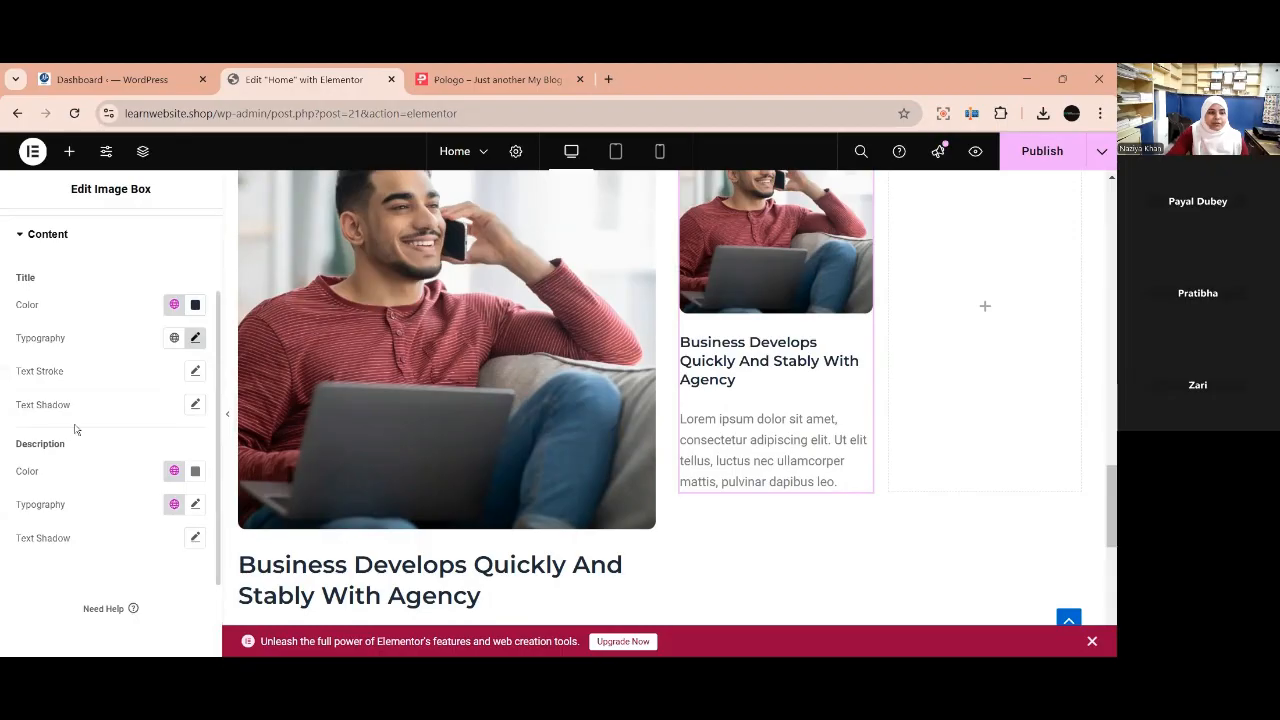
Set both the image spacing and the content spacing of the small card's Image Box to 15 px.
scroll(63, 244, "up", 2)
left_click(30, 290)
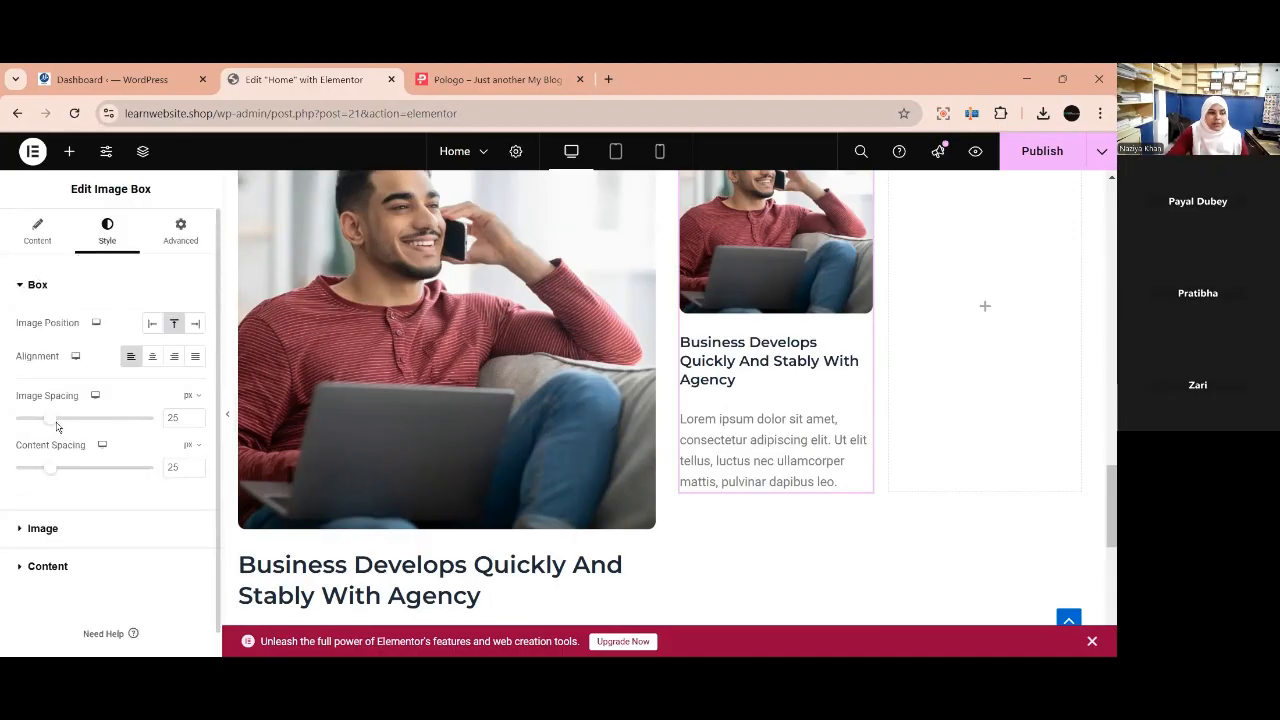
left_click_drag(188, 420, 151, 426)
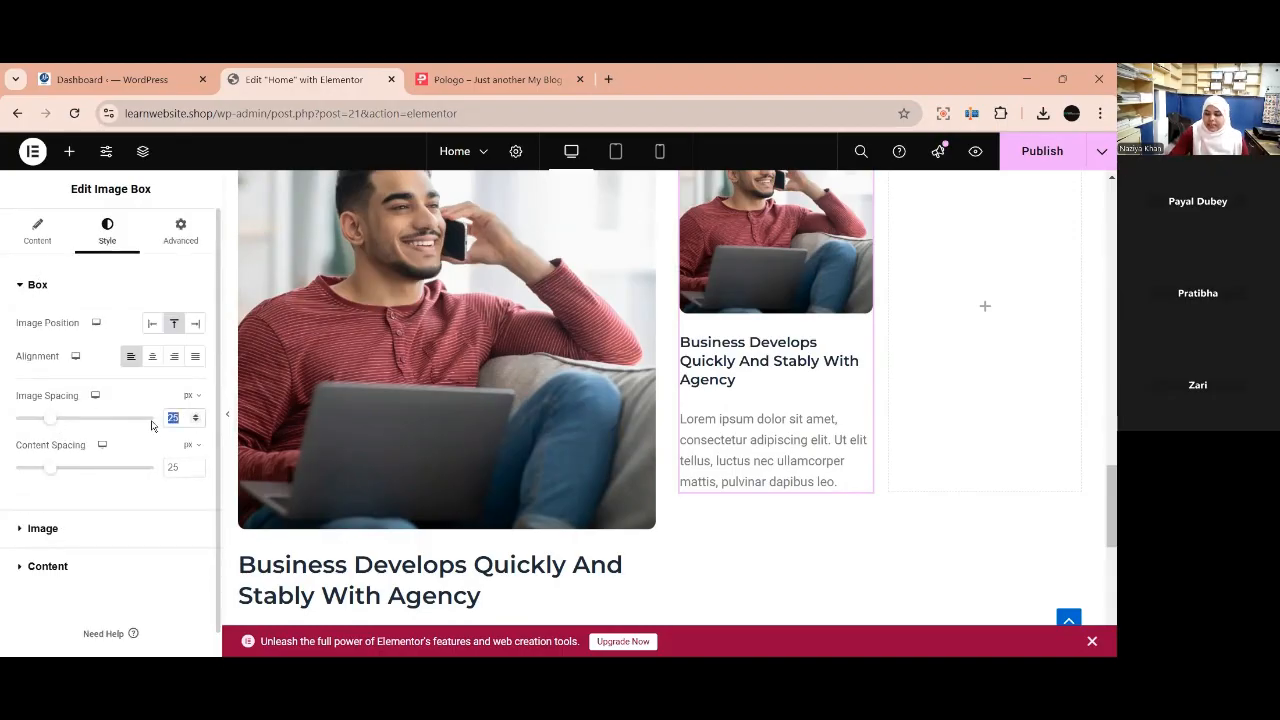
type("15")
left_click_drag(180, 466, 165, 472)
type("15")
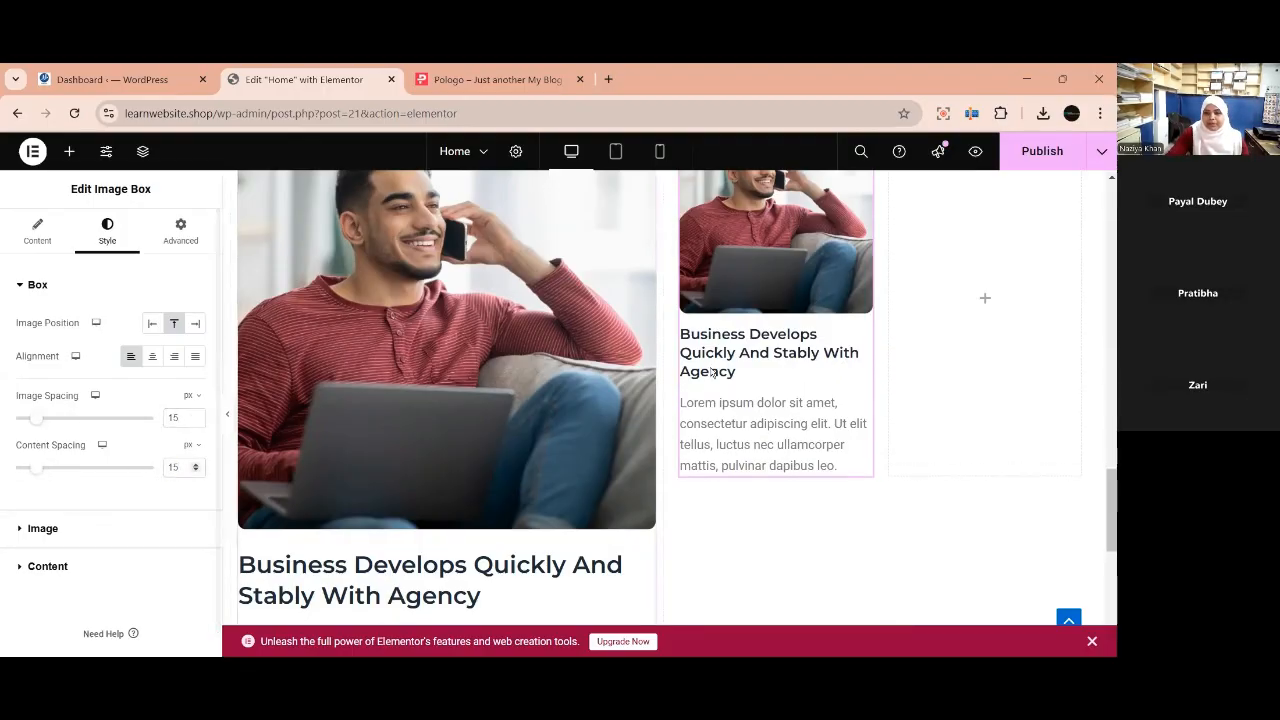
scroll(806, 449, "down", 1)
scroll(741, 334, "up", 1)
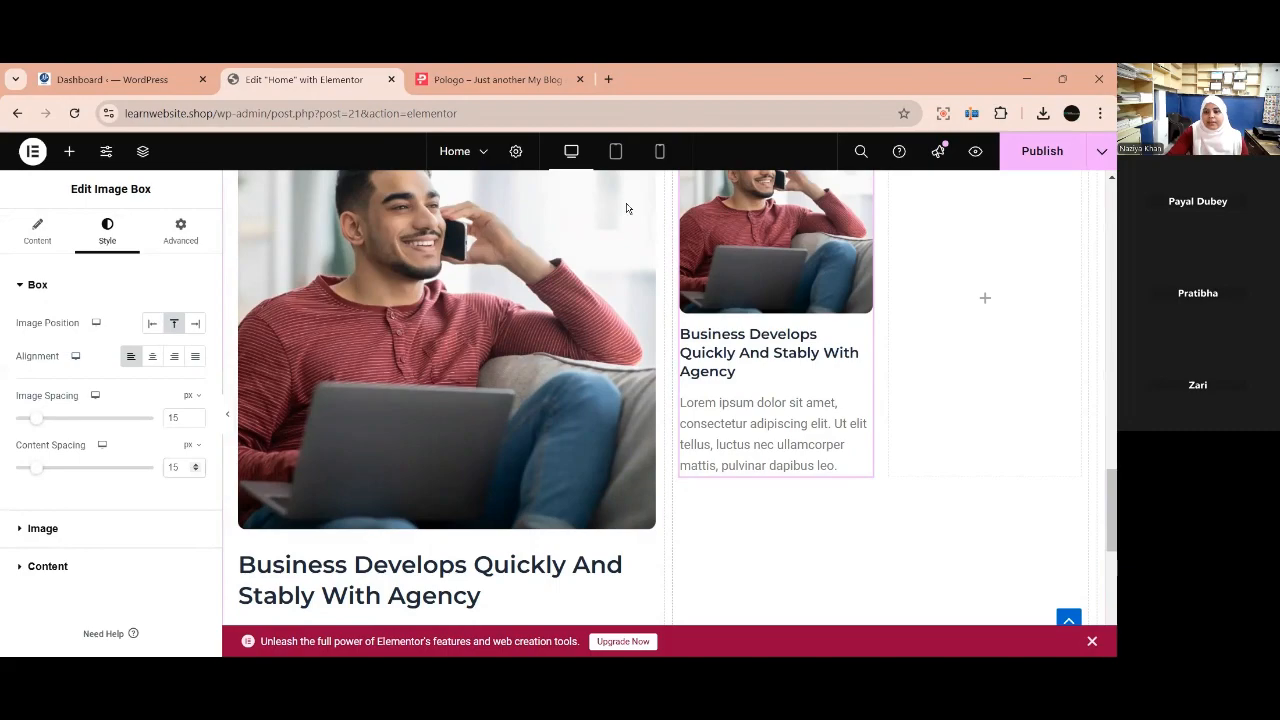
Copy the heading "Rapid Development Of Agency Technology Today" from the Pologo page and use it as the small card's title.
key("ctrl+Tab")
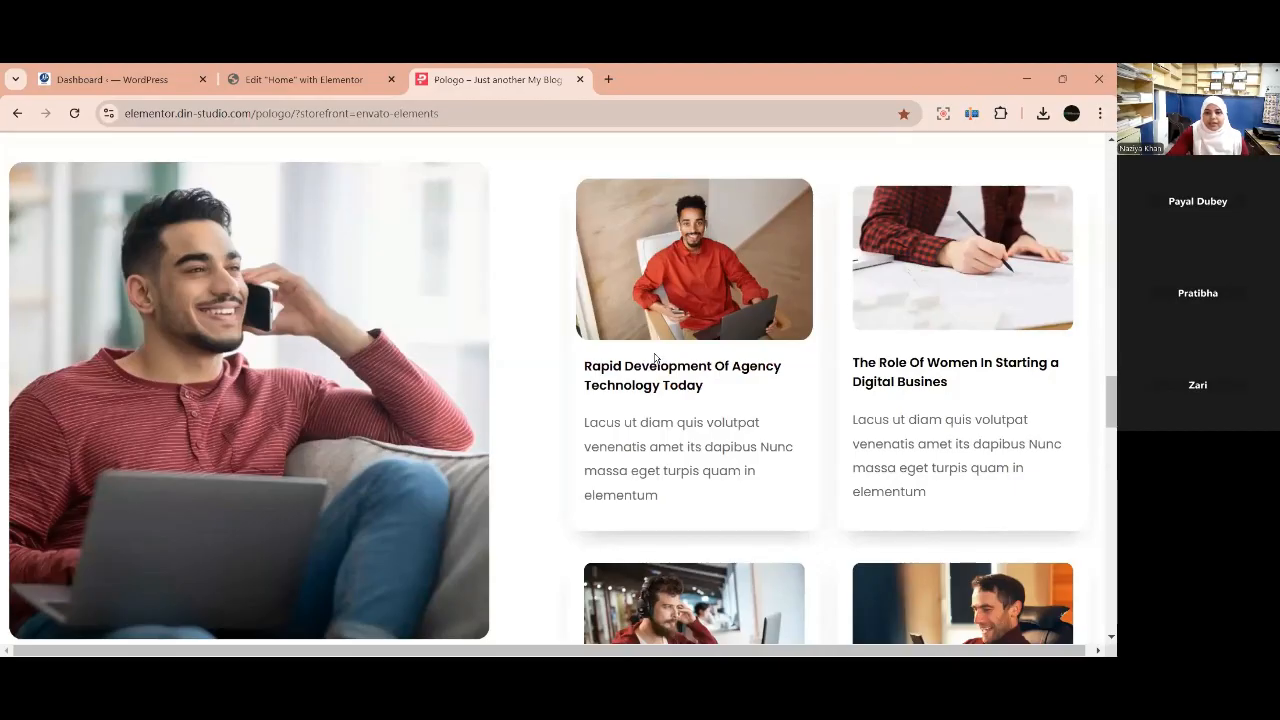
left_click(281, 73)
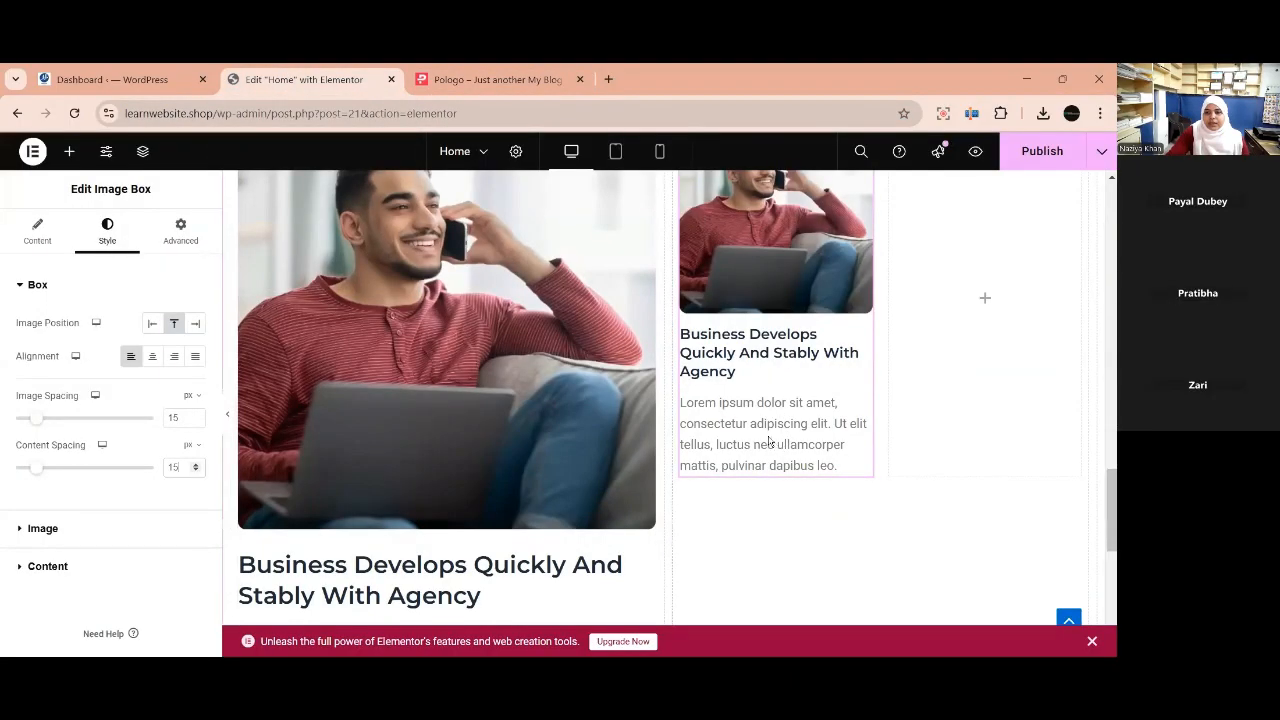
left_click(515, 76)
left_click_drag(704, 382, 580, 370)
key("ctrl+c")
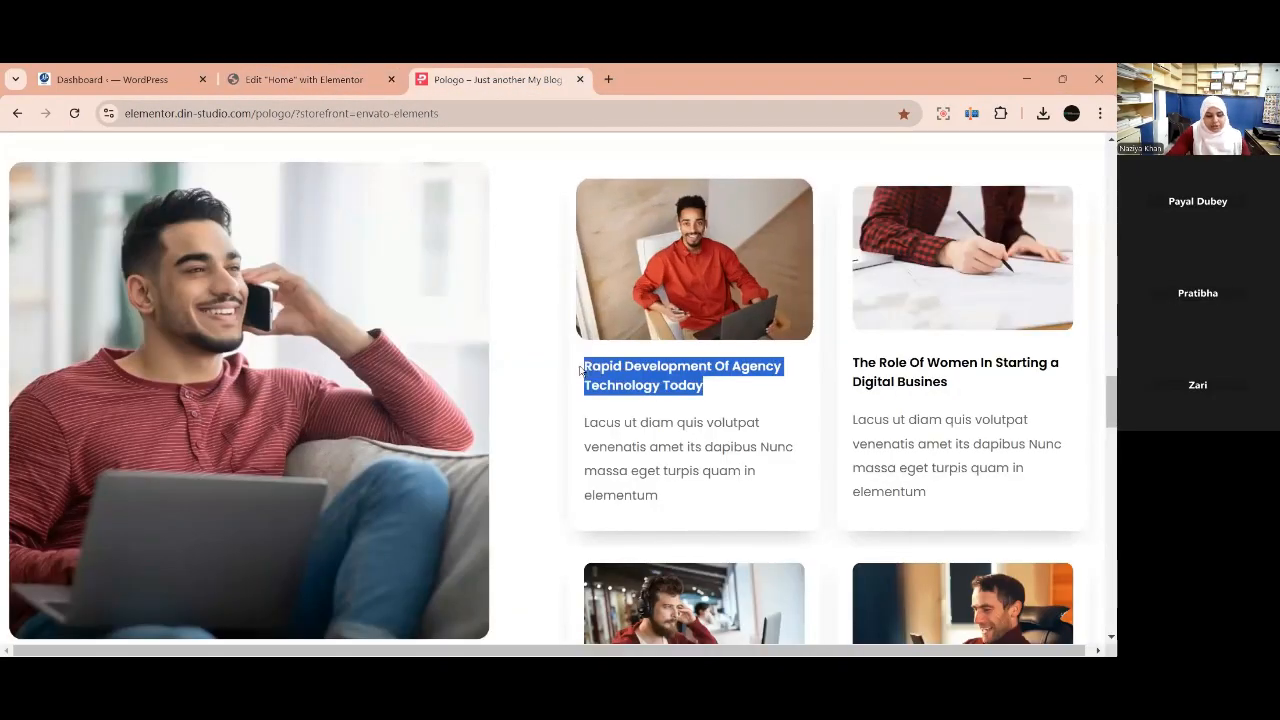
left_click(300, 79)
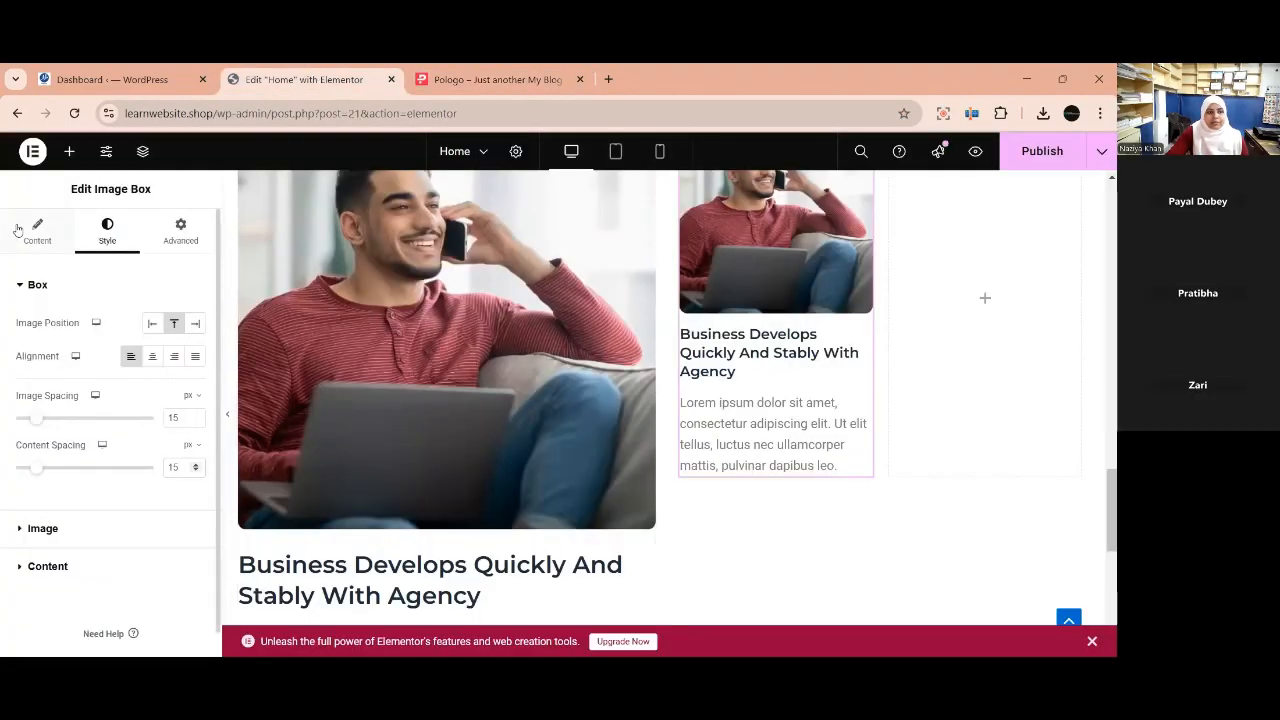
triple_click(124, 599)
key("ctrl+v")
Replace the small card's image by uploading the cheerful-young-brown-eyed-brunette-bearded-dark-sk picture from Downloads.
left_click(110, 392)
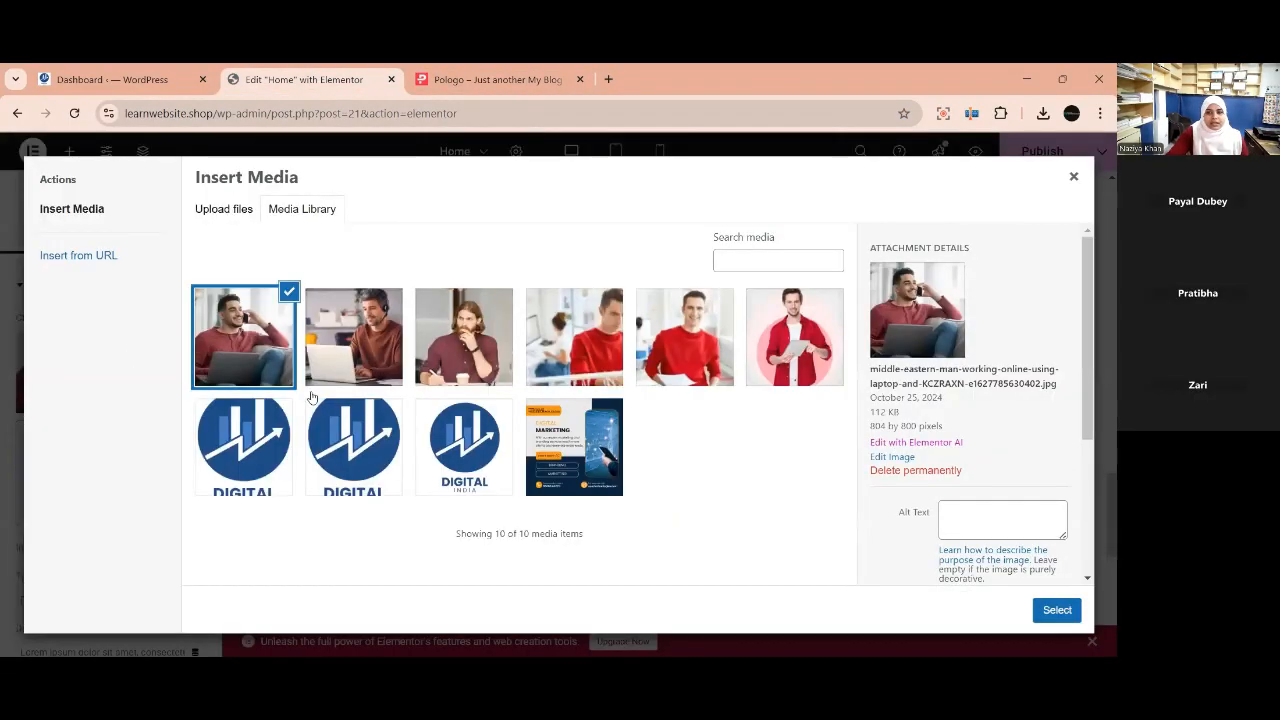
left_click(213, 212)
left_click(613, 412)
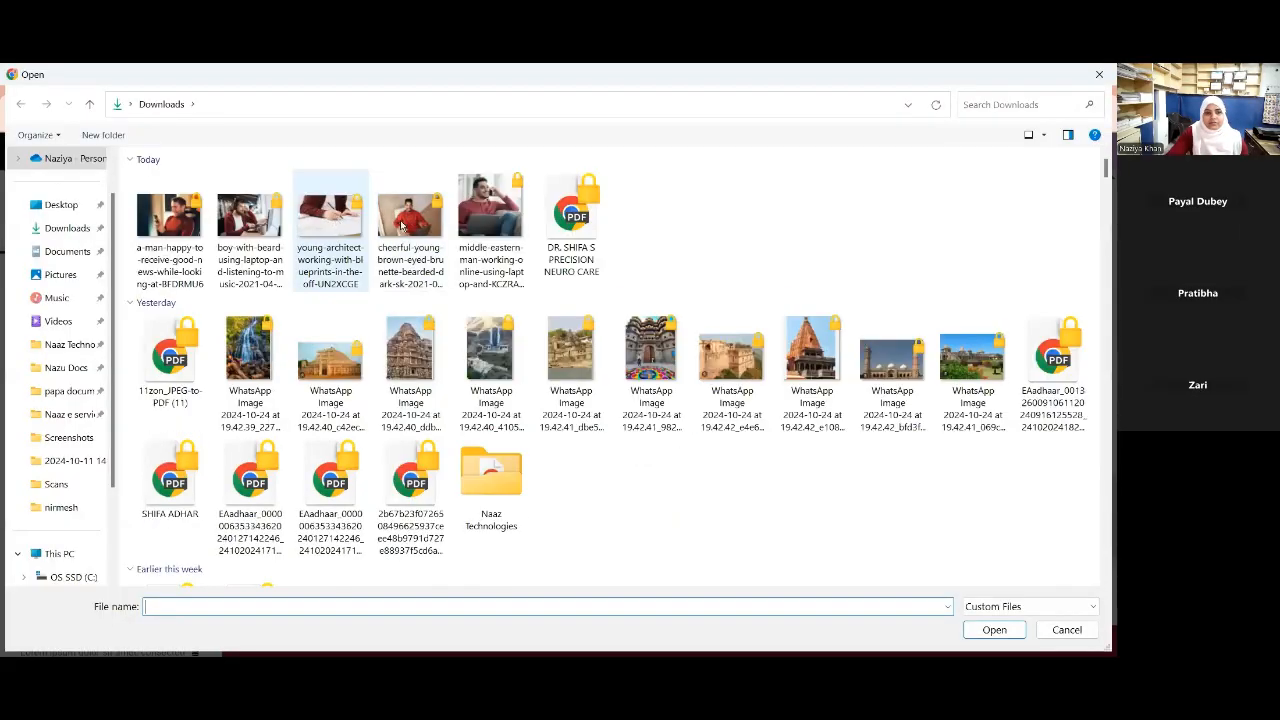
left_click(410, 225)
left_click(968, 632)
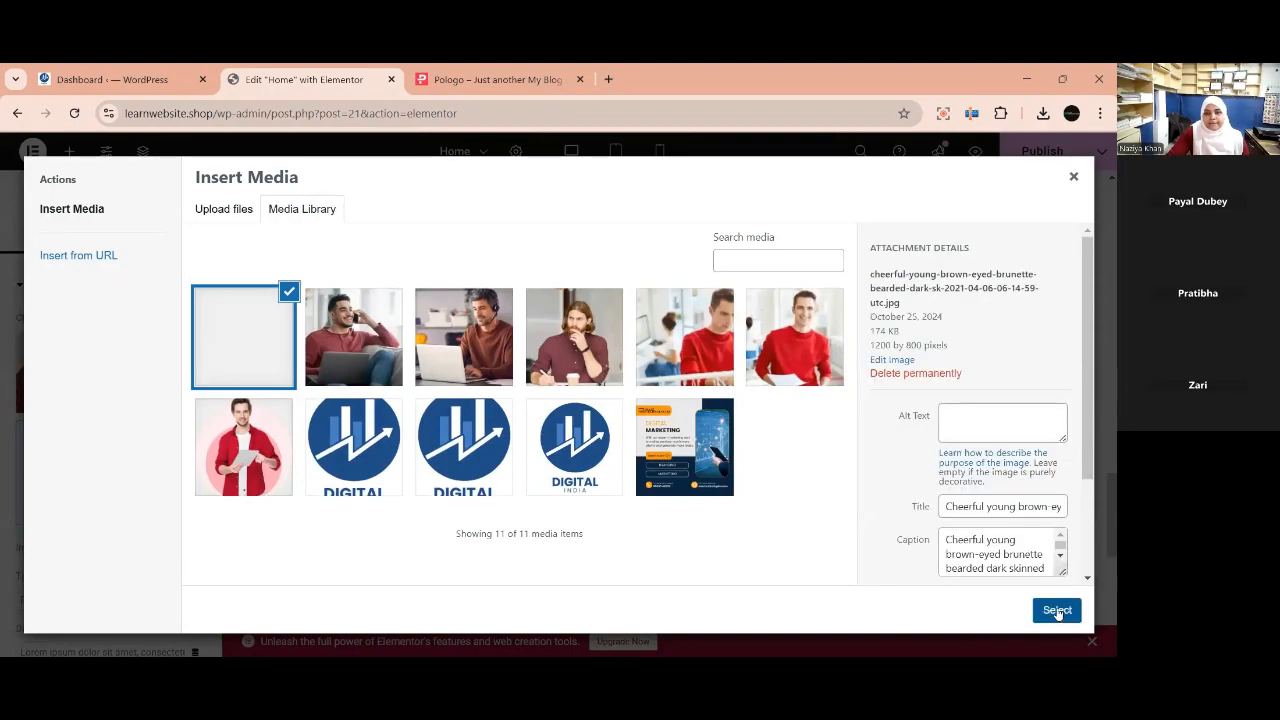
left_click(1057, 611)
scroll(812, 537, "up", 1)
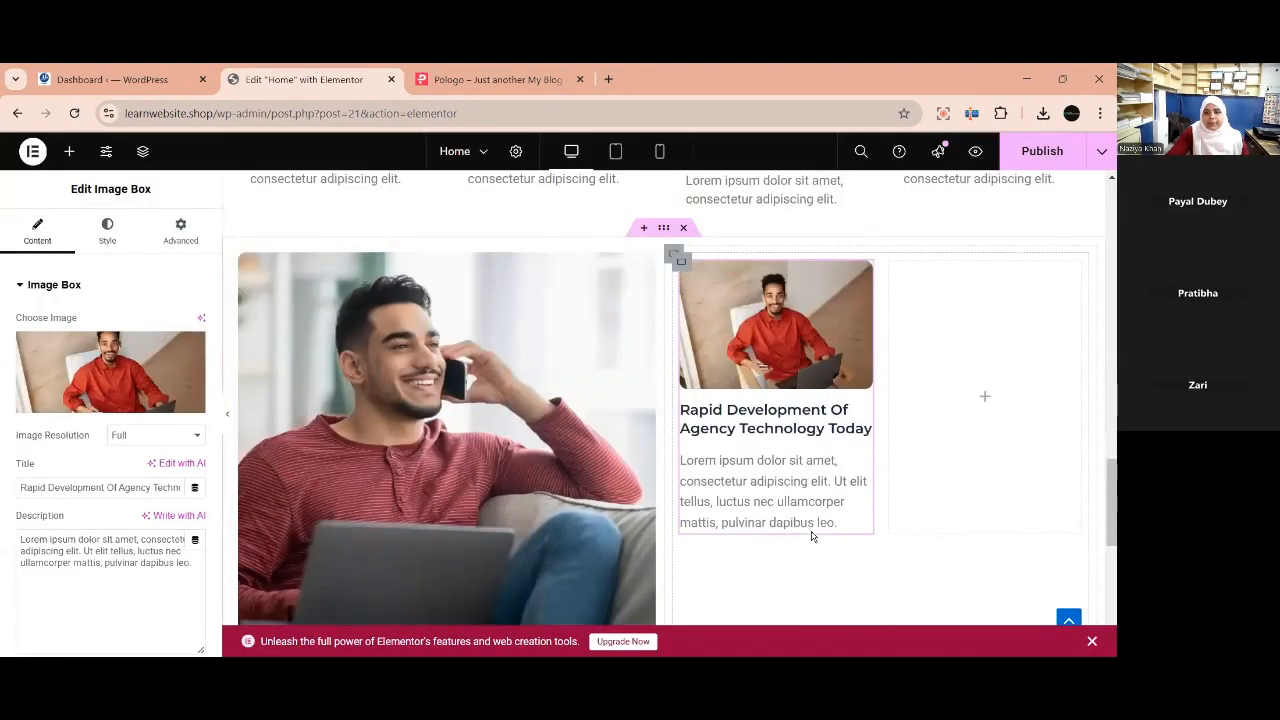
Compare the small article card's styling with the Pologo page's cards and the product cards in the "Our Products list" section.
left_click(500, 80)
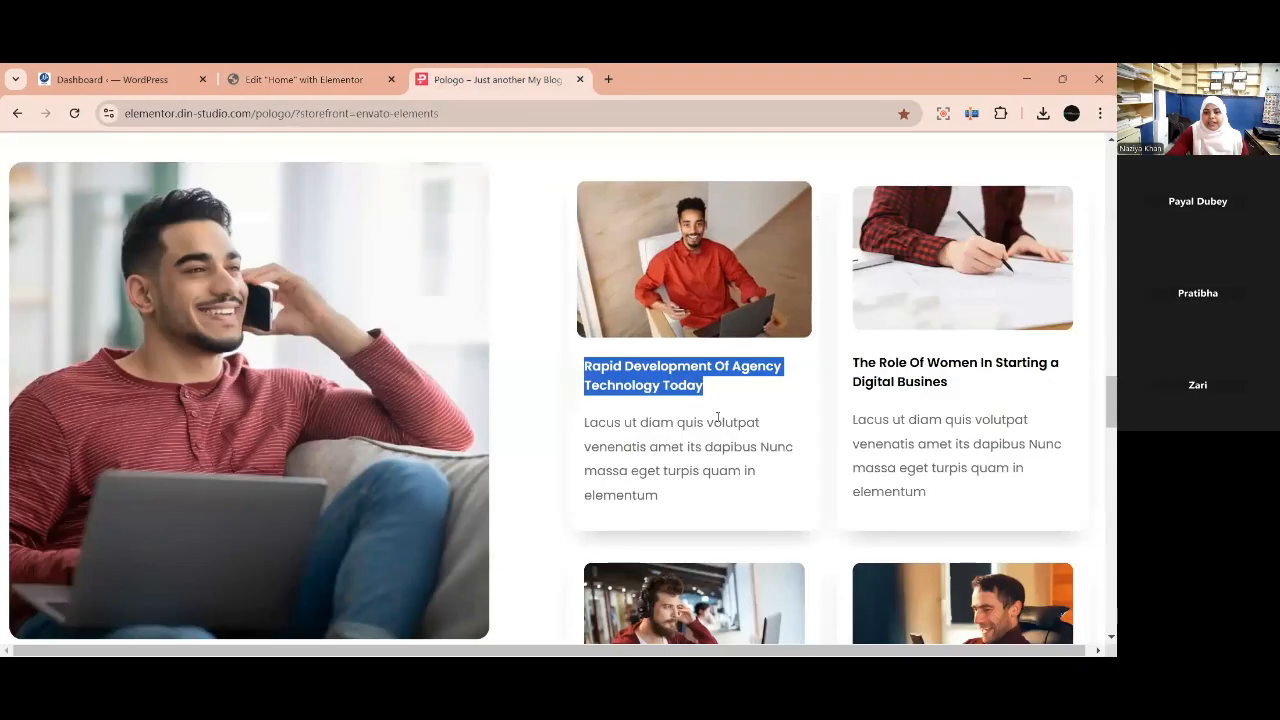
left_click(718, 418)
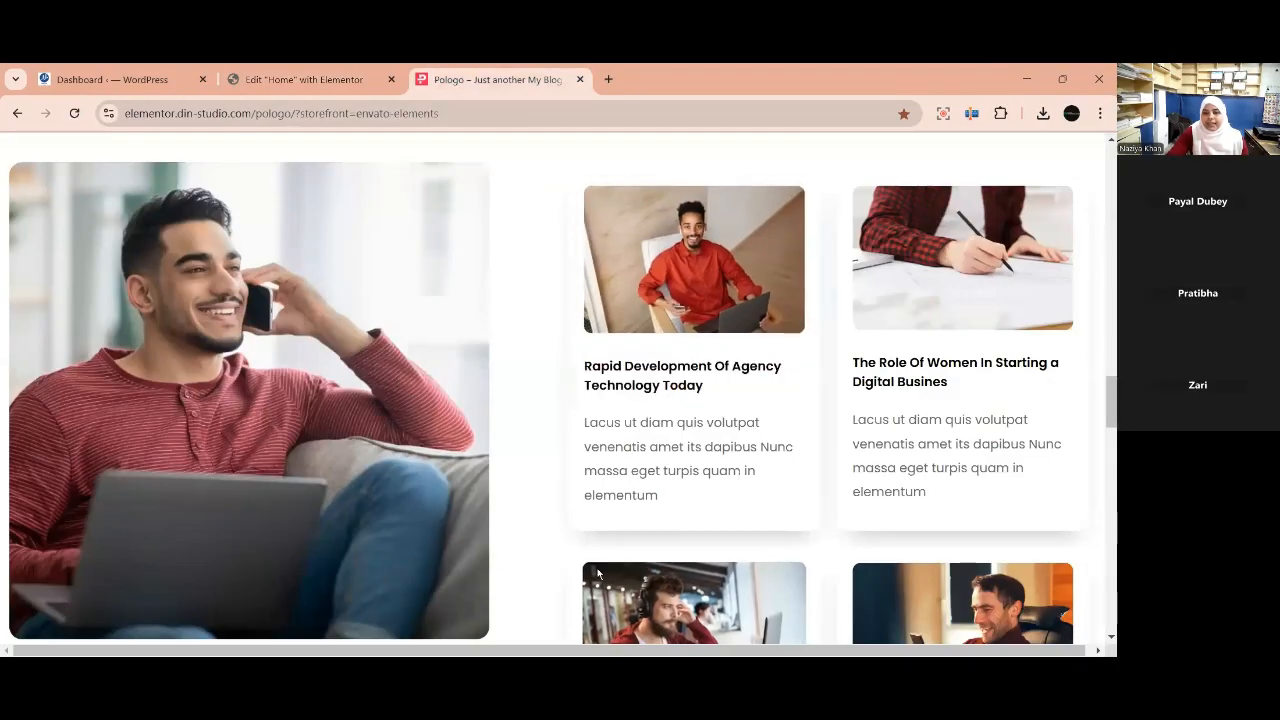
scroll(843, 450, "up", 1)
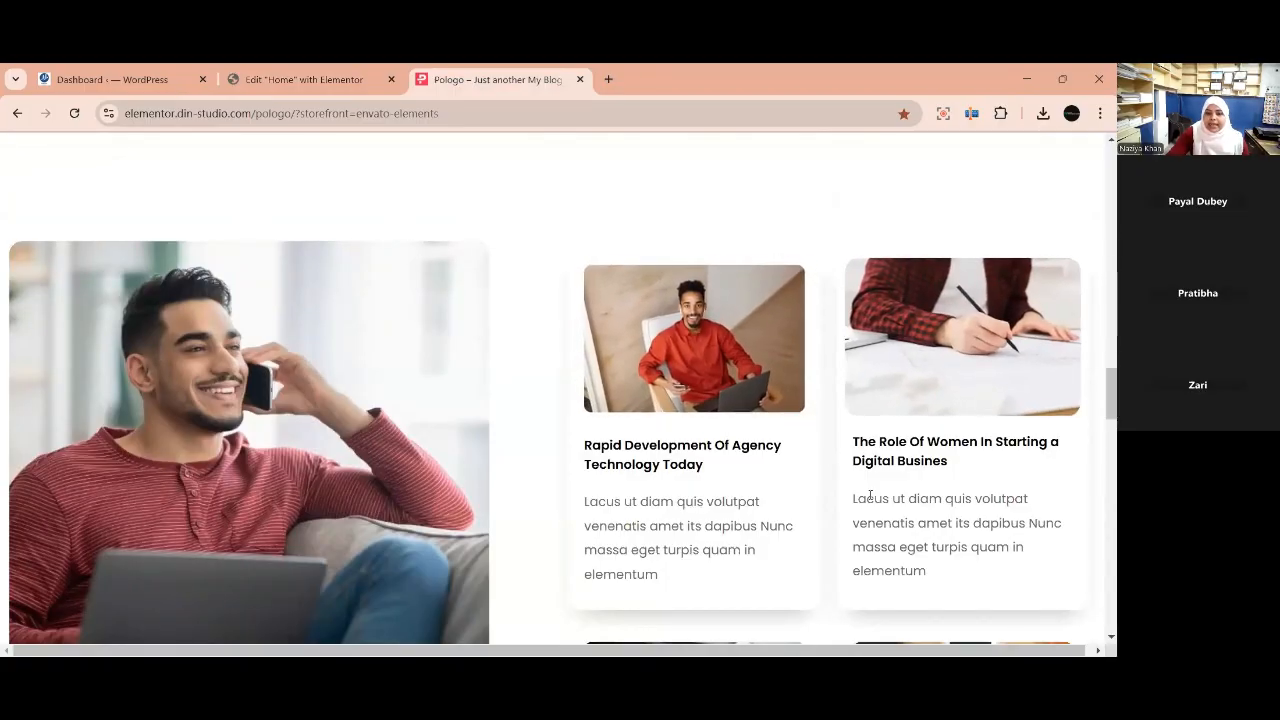
scroll(871, 493, "down", 1)
key("ctrl+shift+Tab")
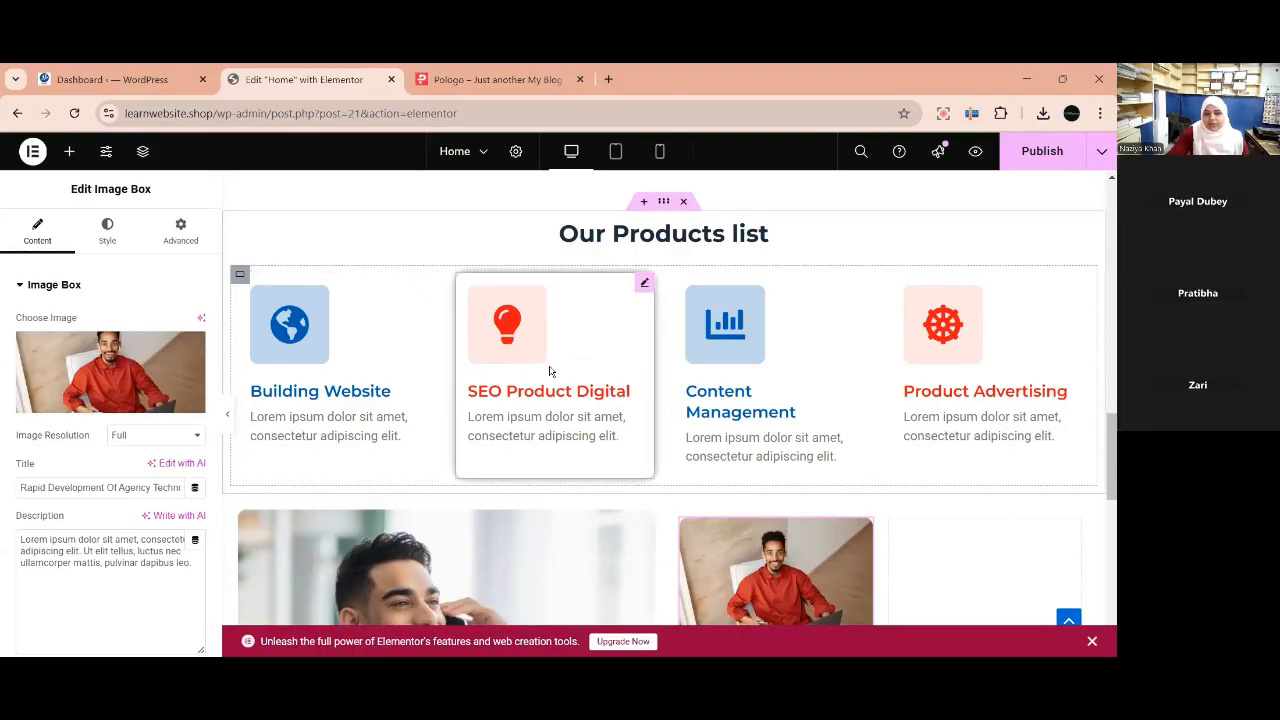
scroll(466, 406, "down", 1)
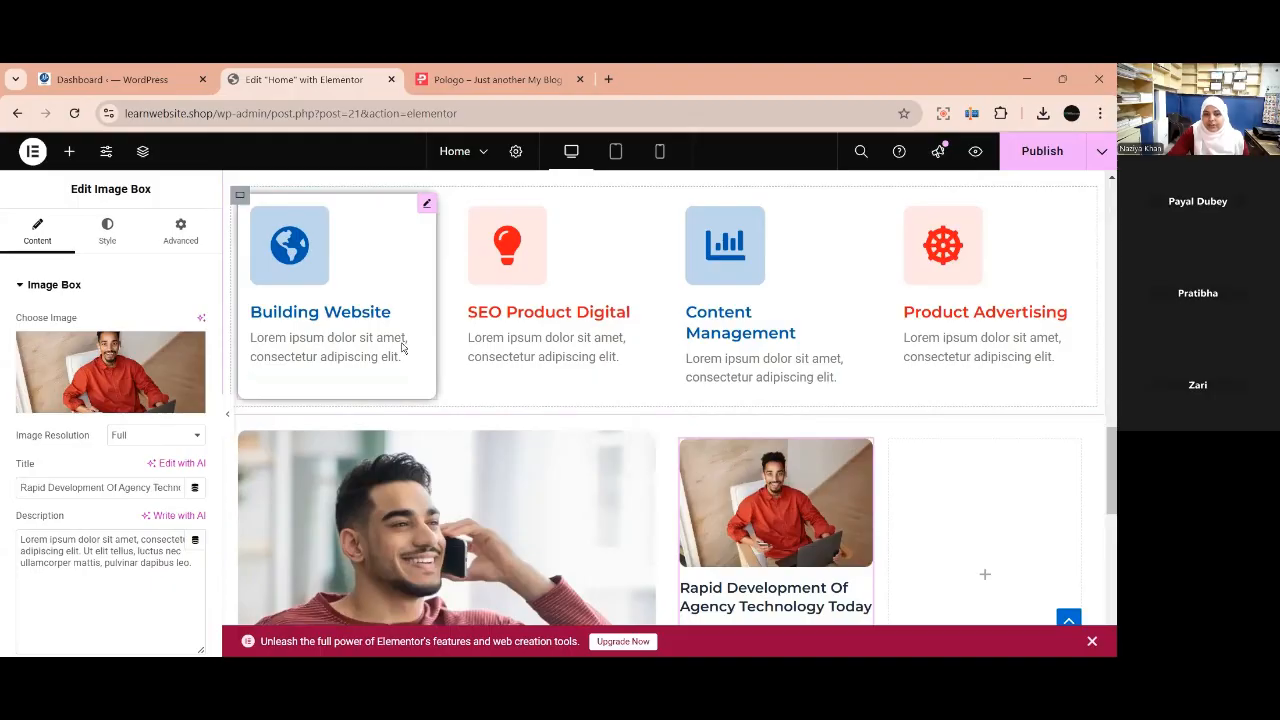
scroll(730, 458, "down", 2)
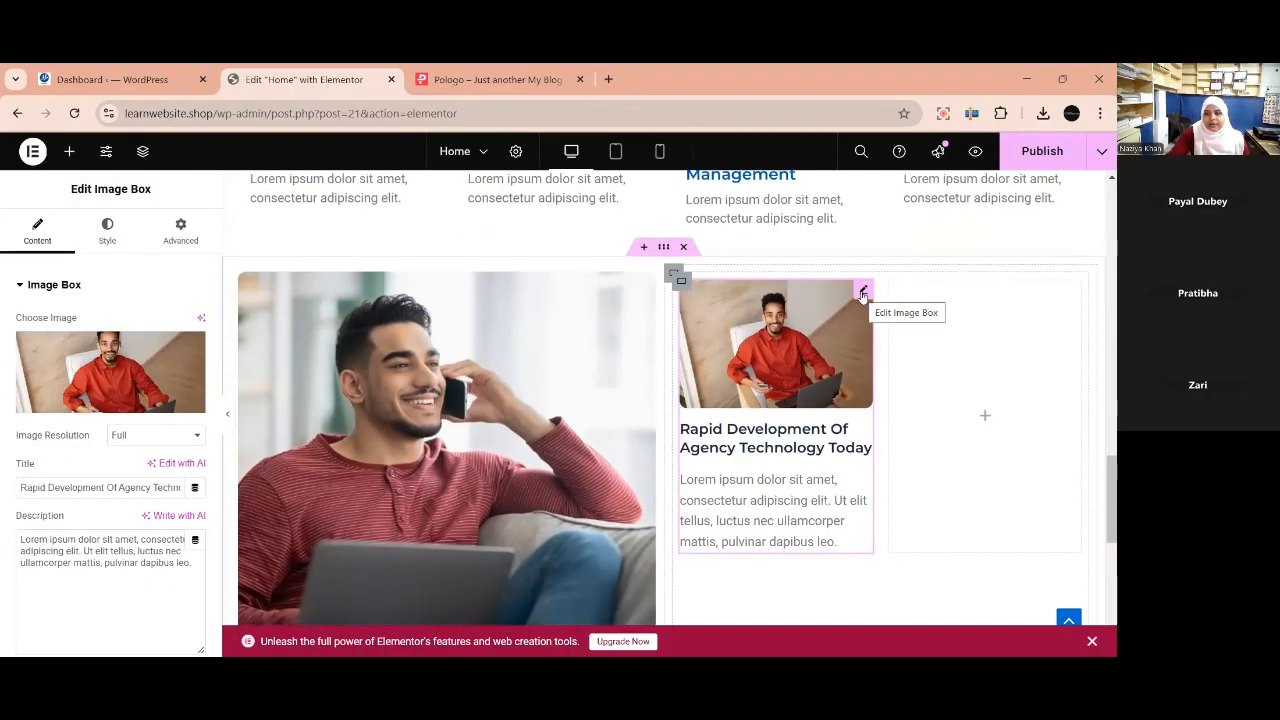
Add a box shadow to the small article card's Image Box and compare it with the Pologo page's cards.
left_click(862, 292)
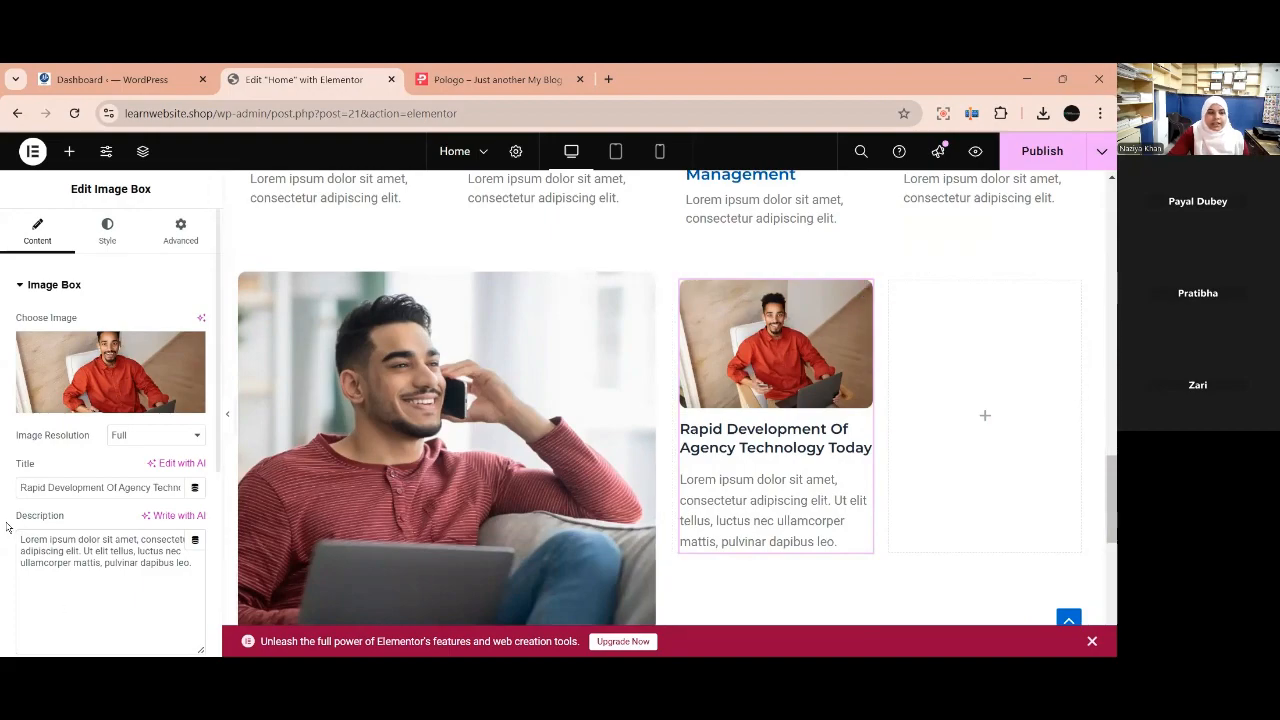
left_click(180, 230)
scroll(120, 497, "down", 10)
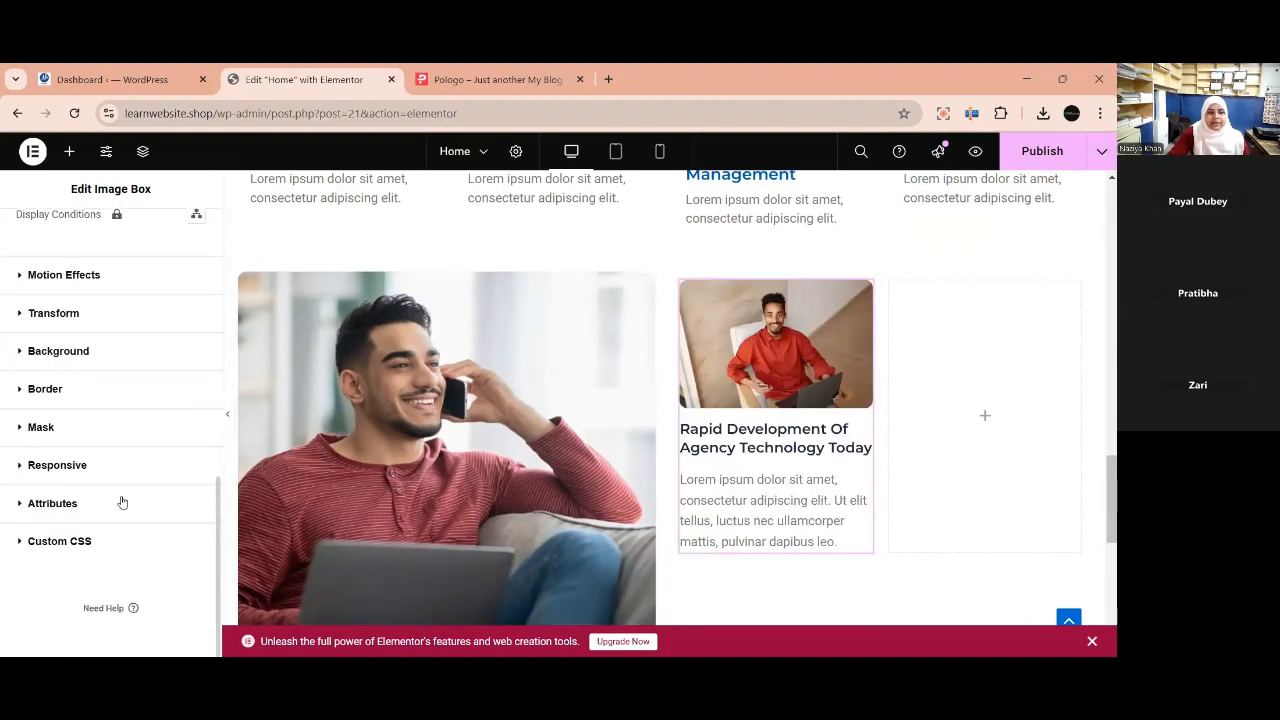
left_click(43, 389)
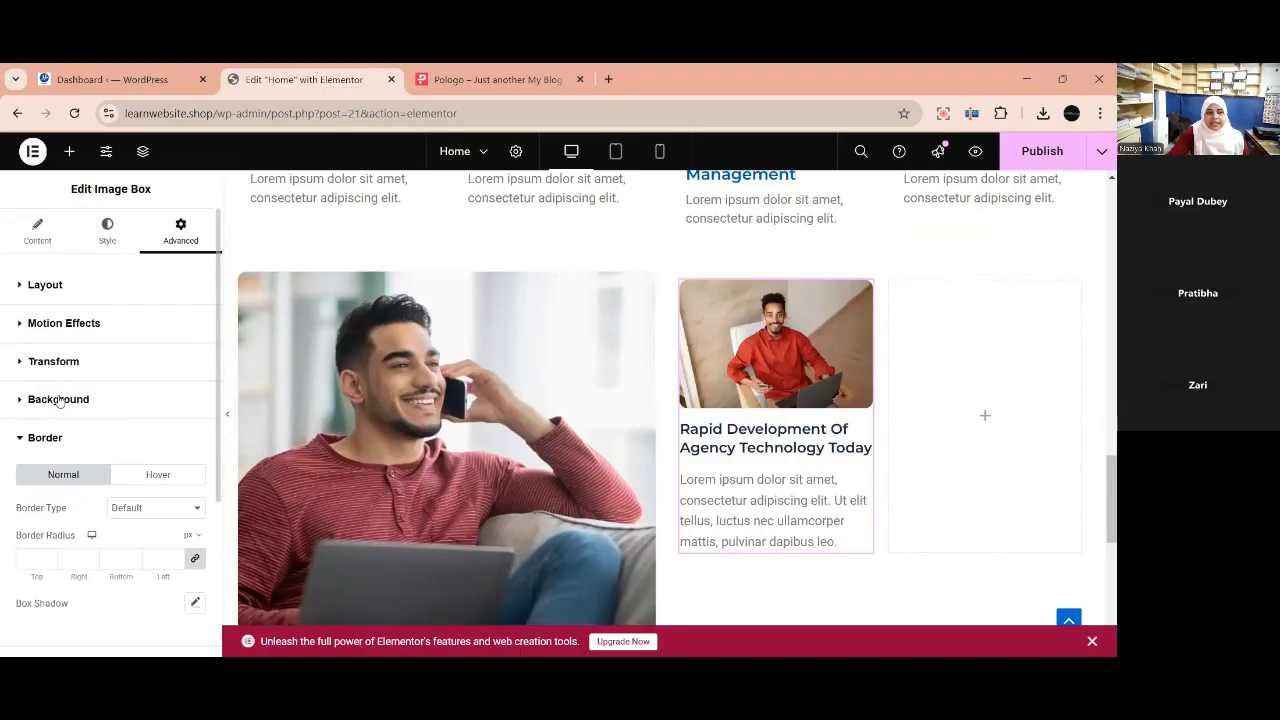
scroll(120, 505, "down", 3)
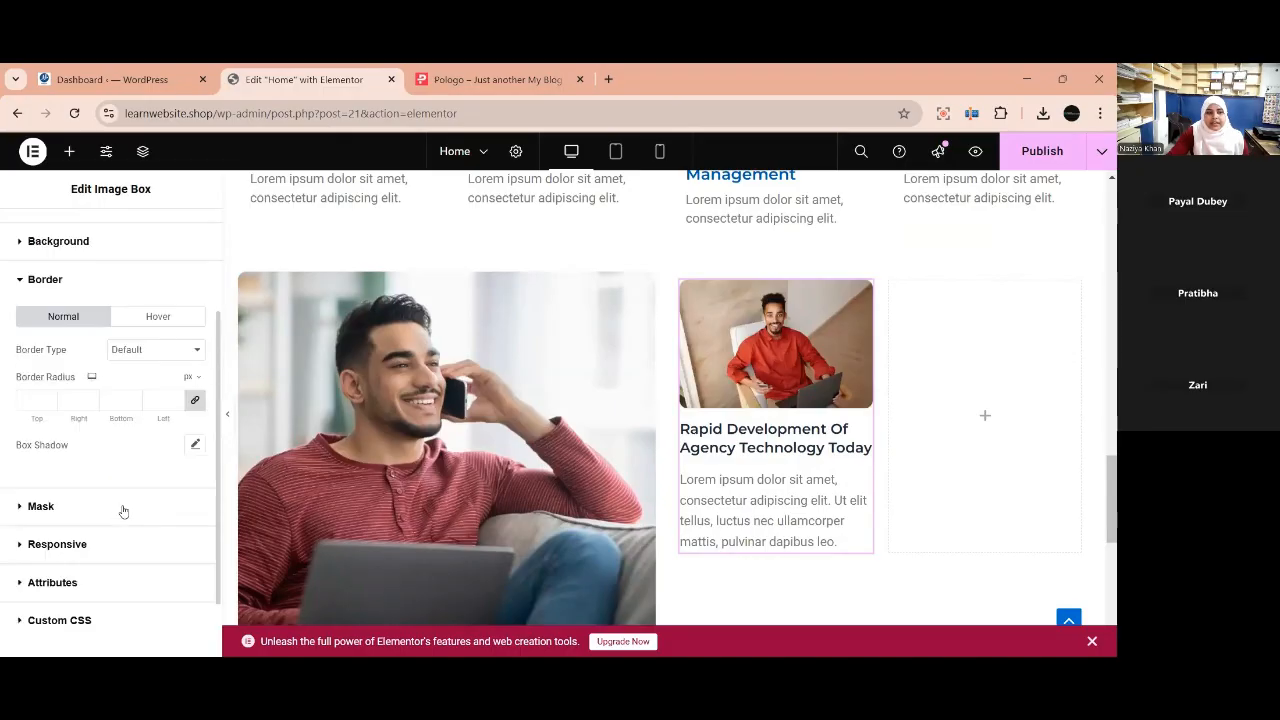
left_click(189, 448)
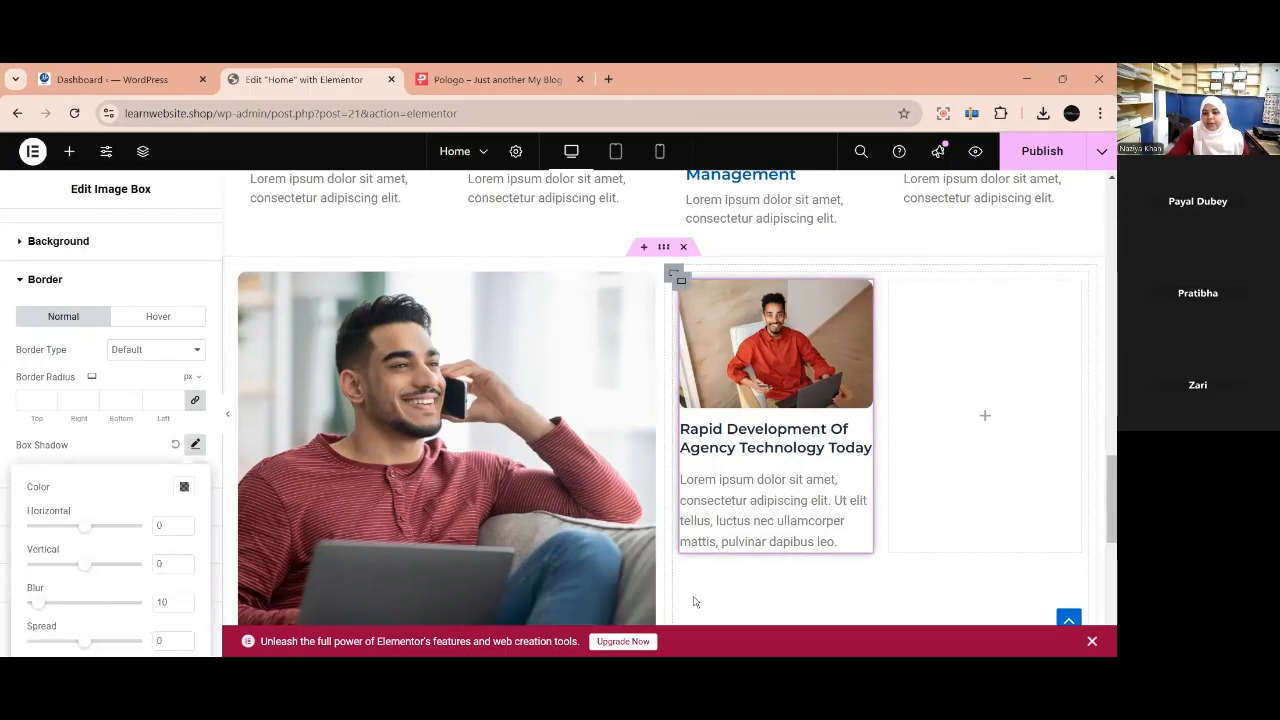
left_click(500, 79)
scroll(727, 538, "down", 5)
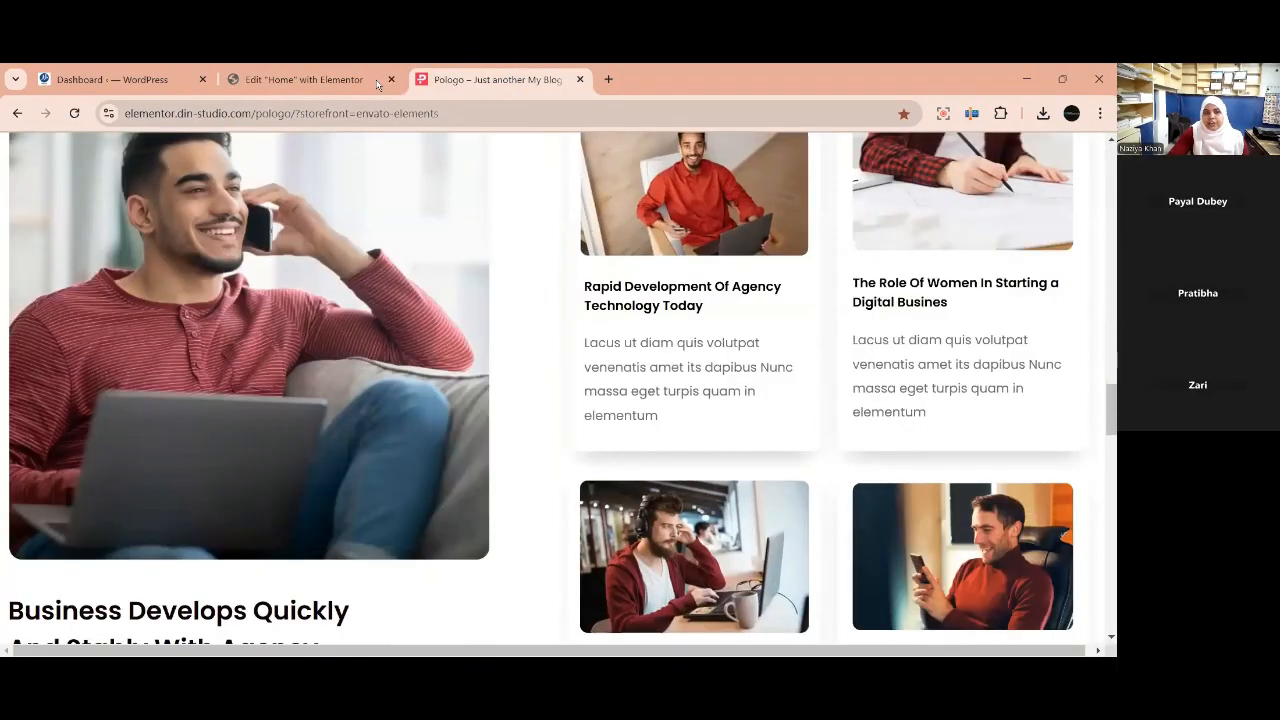
left_click(304, 79)
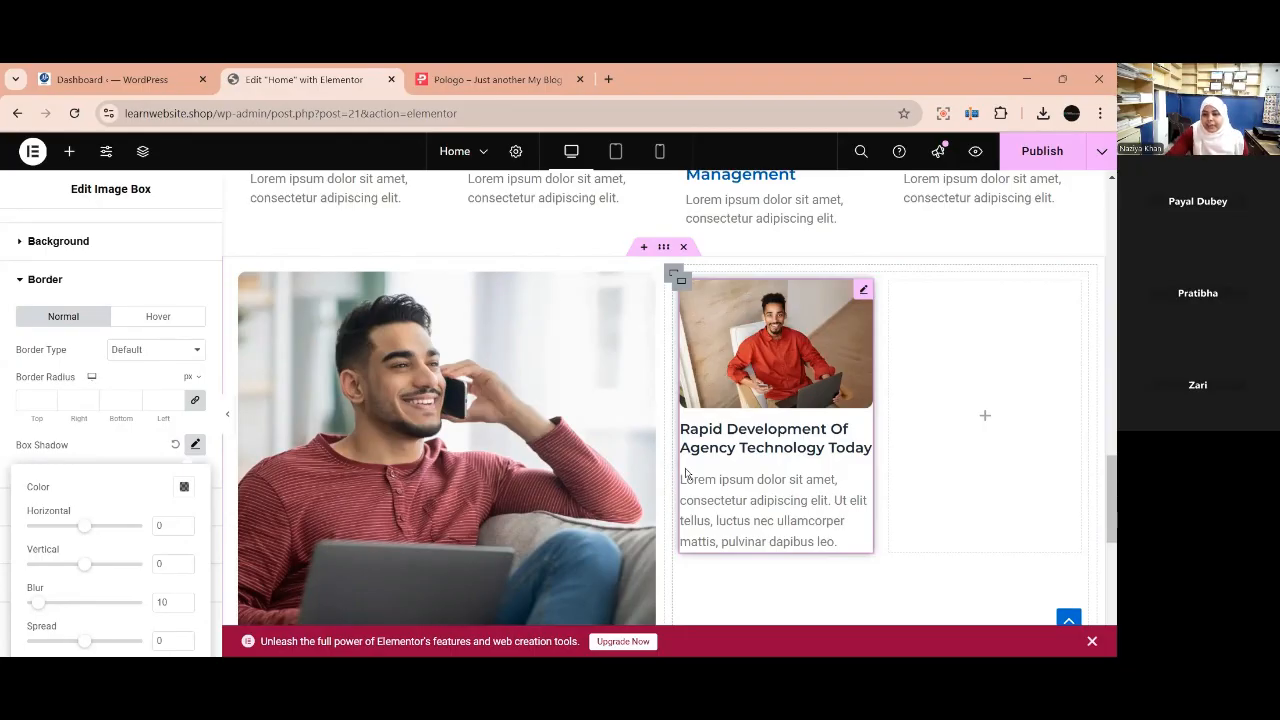
Set the small article card's Image Box padding to 10 px on all sides.
left_click(113, 445)
scroll(110, 460, "up", 2)
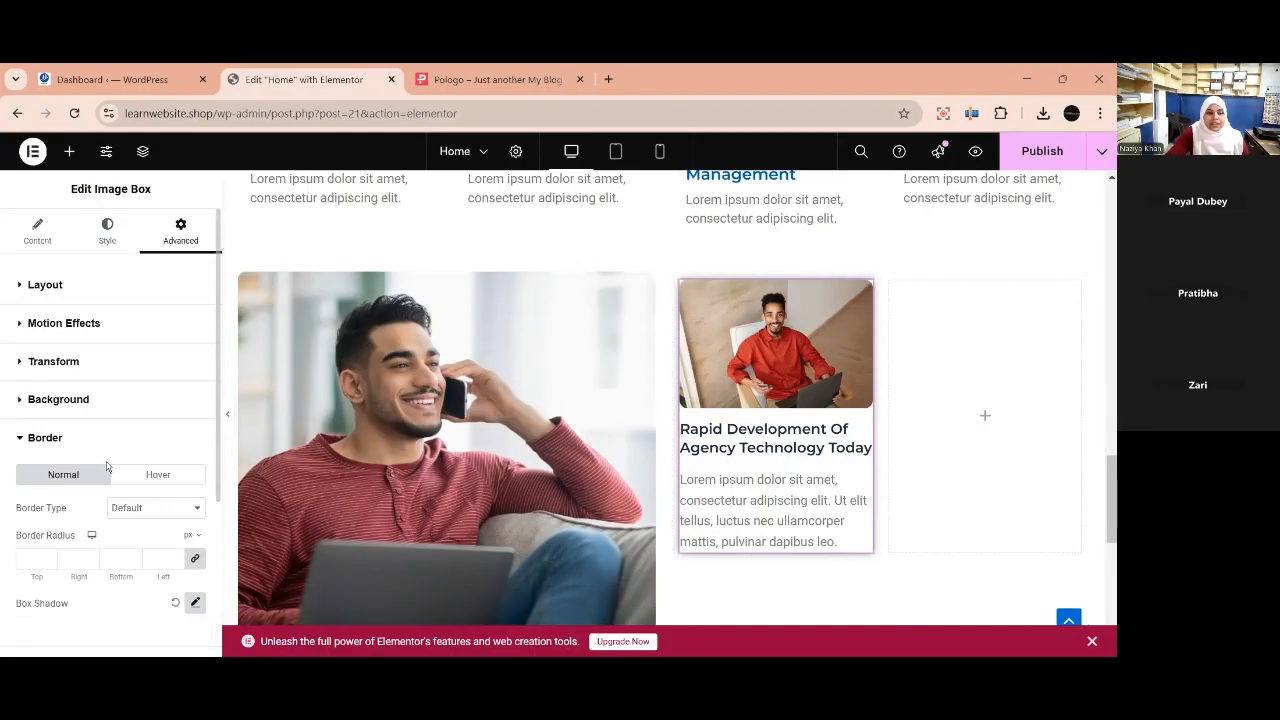
left_click(45, 228)
scroll(135, 448, "down", 3)
scroll(135, 448, "up", 4)
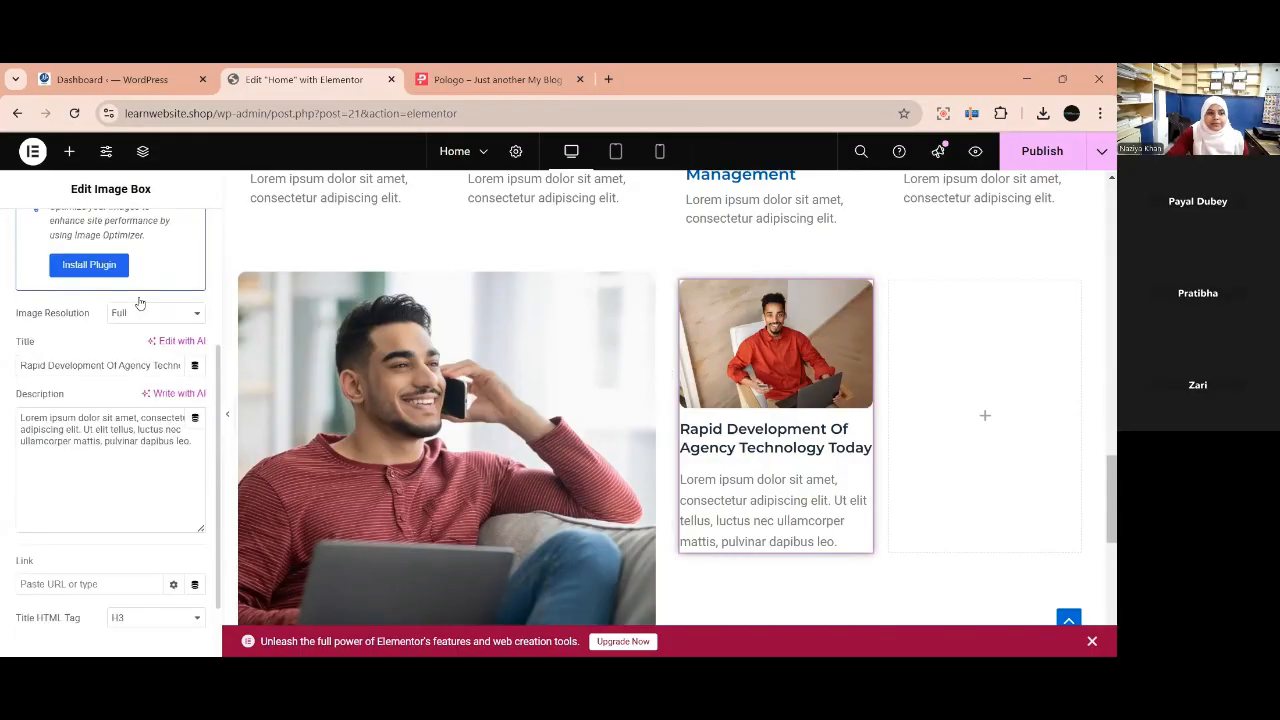
left_click(181, 230)
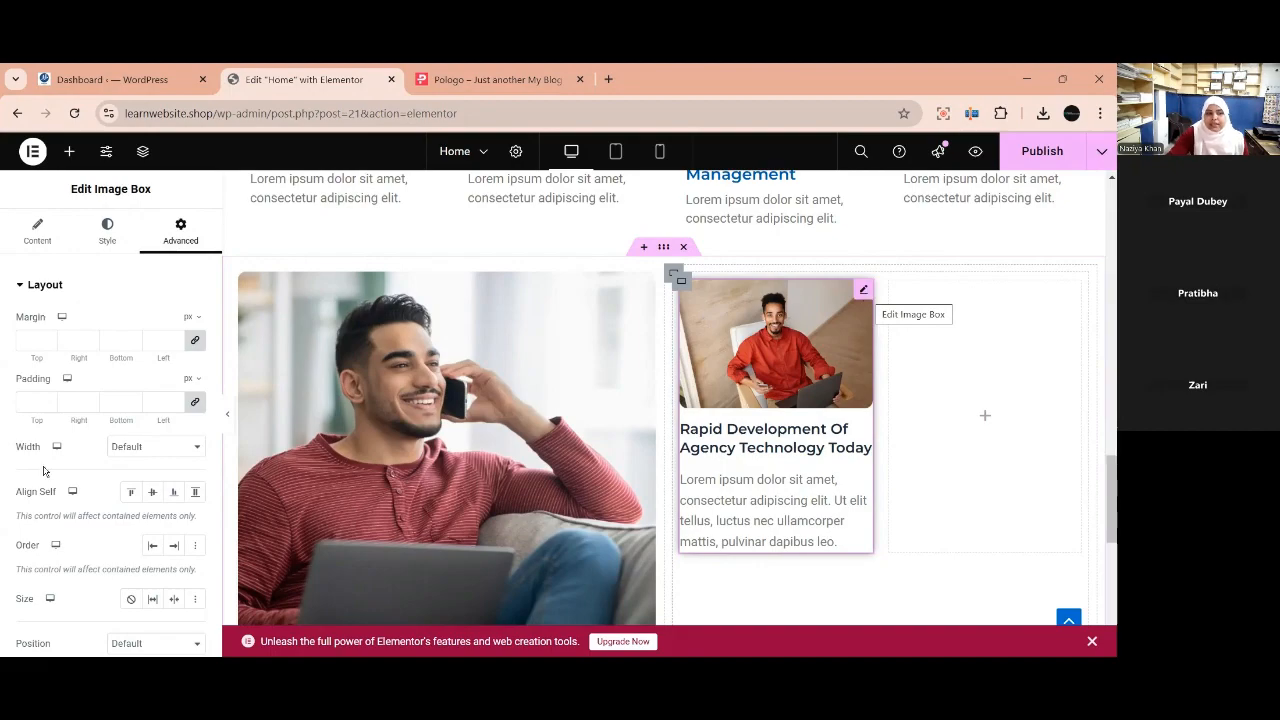
left_click(164, 402)
type("10")
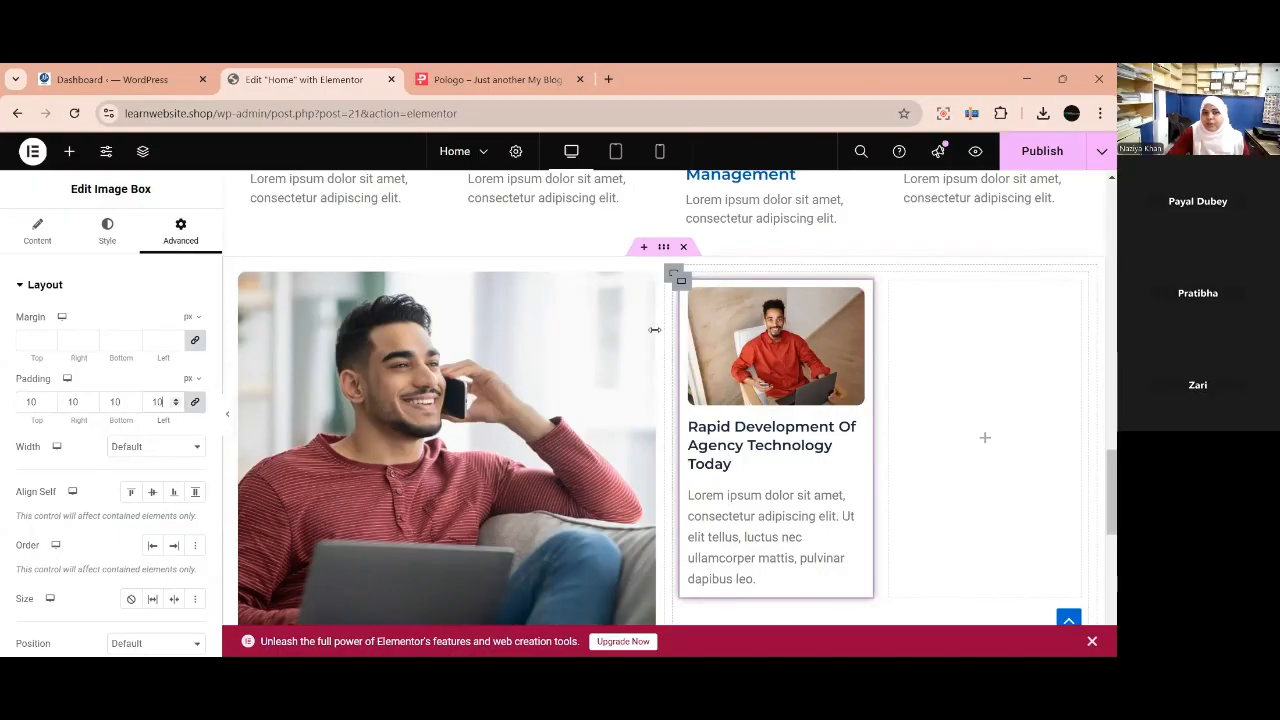
Check the card corners on the Pologo page and set the small card's border radius to 10 px on all corners.
left_click(498, 79)
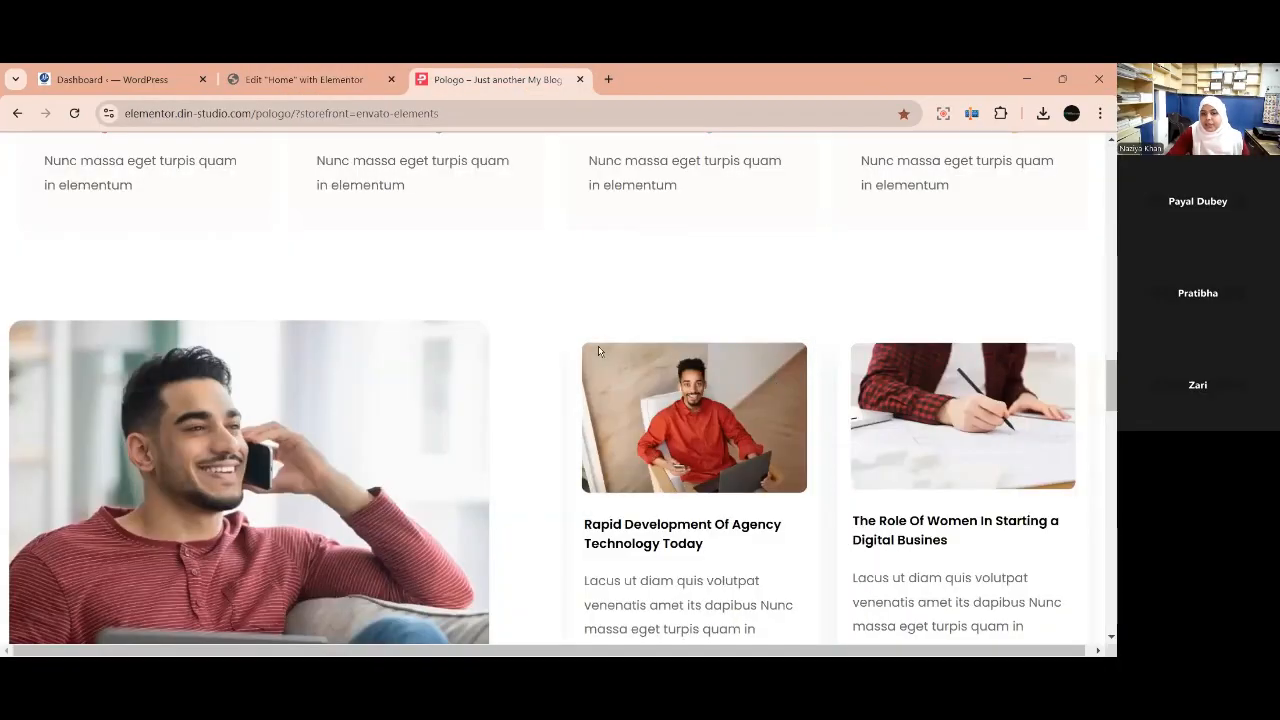
scroll(586, 481, "down", 1)
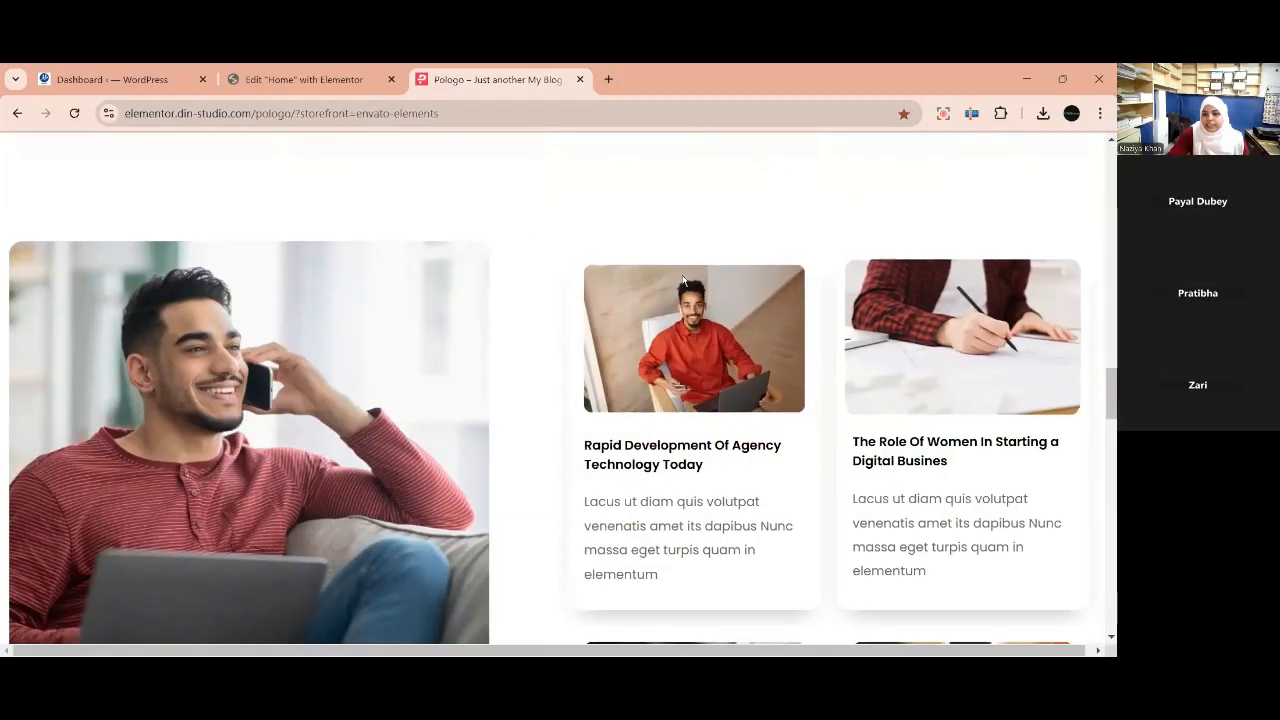
left_click(305, 79)
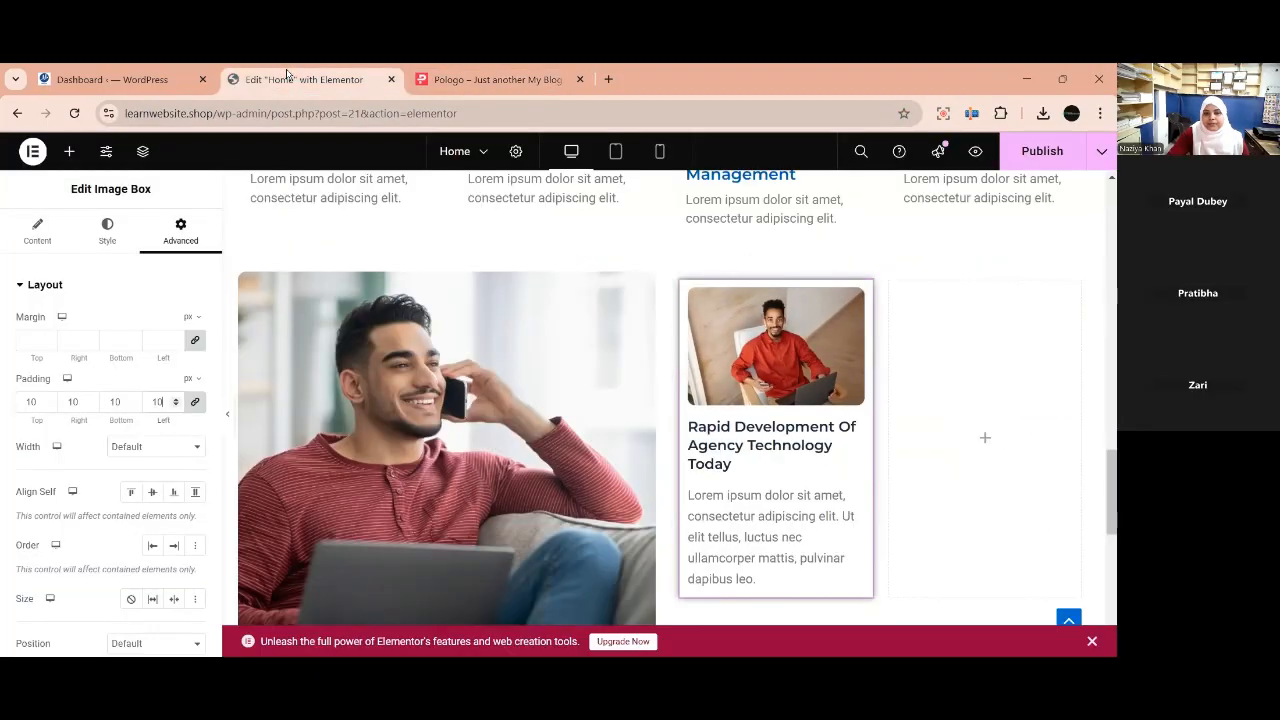
scroll(716, 484, "down", 2)
scroll(734, 478, "up", 1)
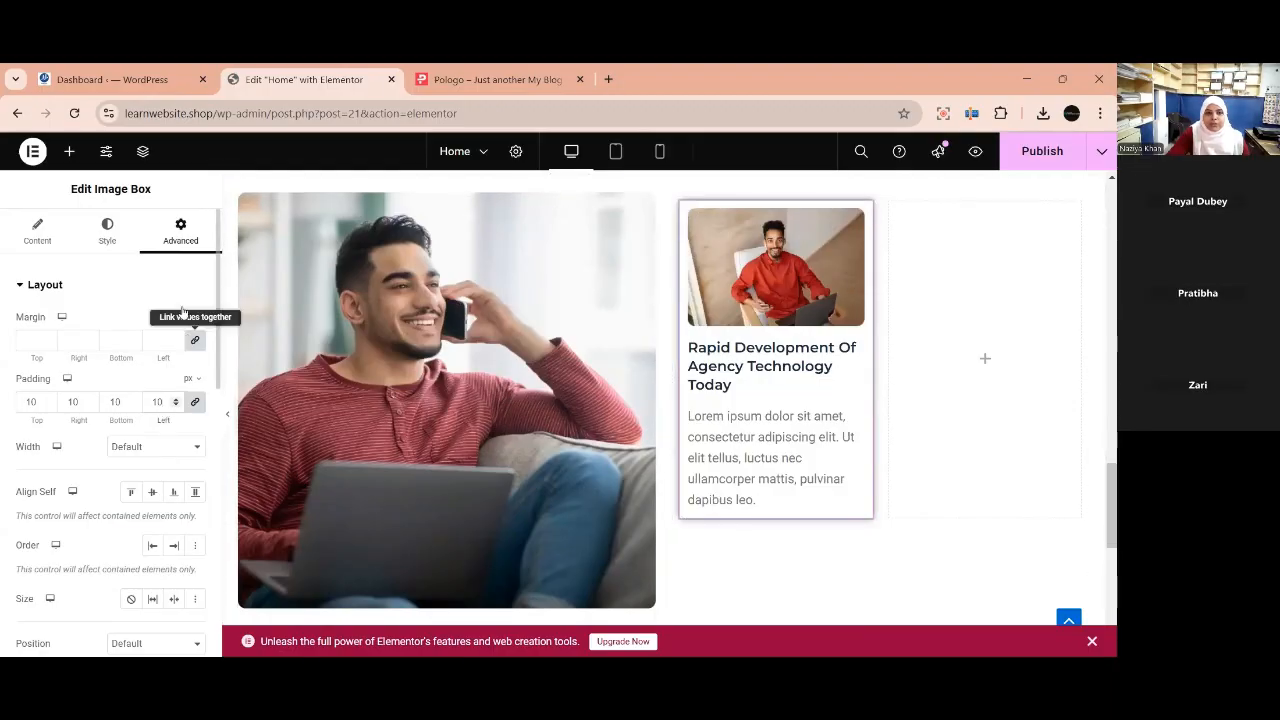
scroll(128, 430, "down", 6)
scroll(128, 486, "down", 2)
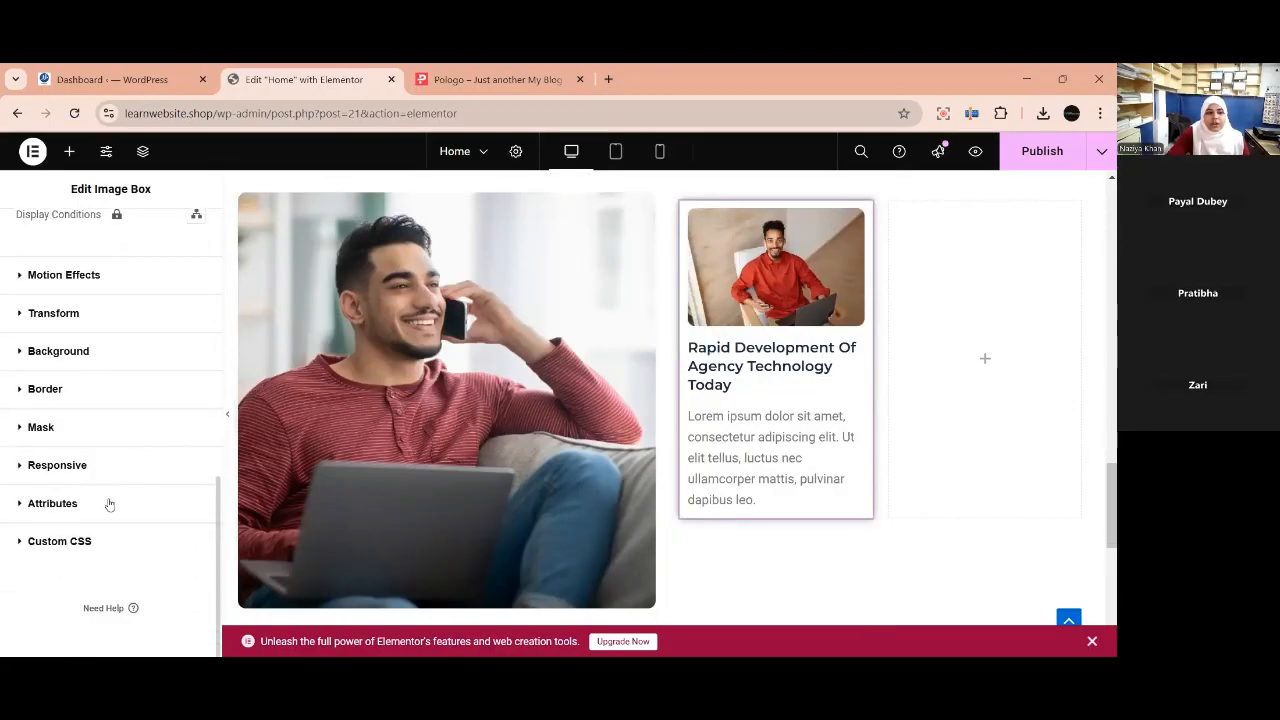
left_click(40, 390)
scroll(151, 455, "down", 1)
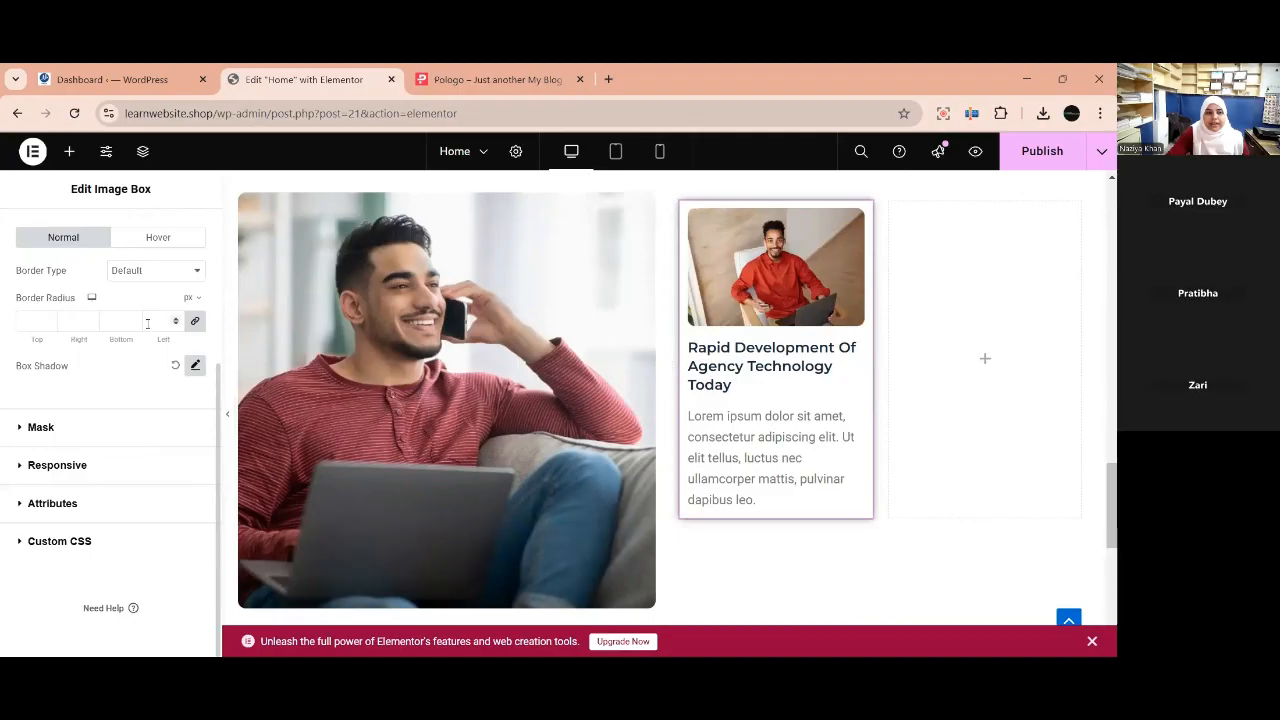
left_click(147, 322)
type("10")
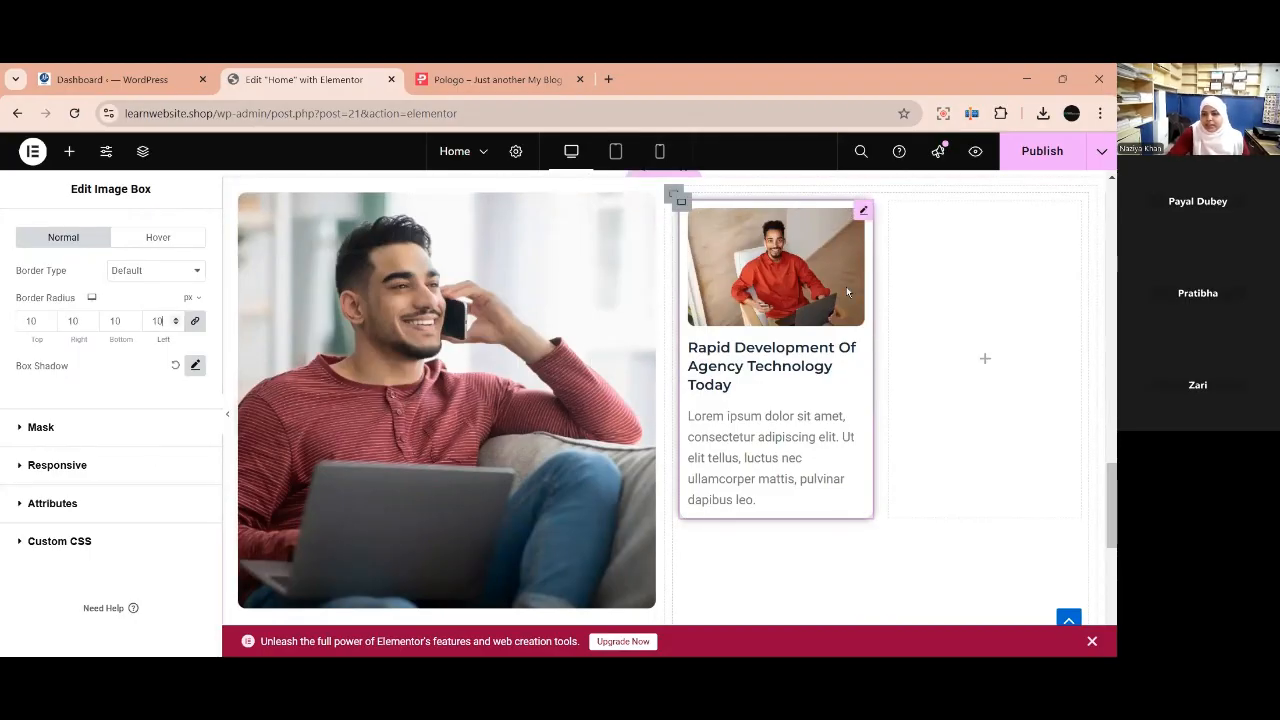
Soften the small card's box shadow by setting its blur to 5 and lowering the shadow color's opacity.
left_click(195, 366)
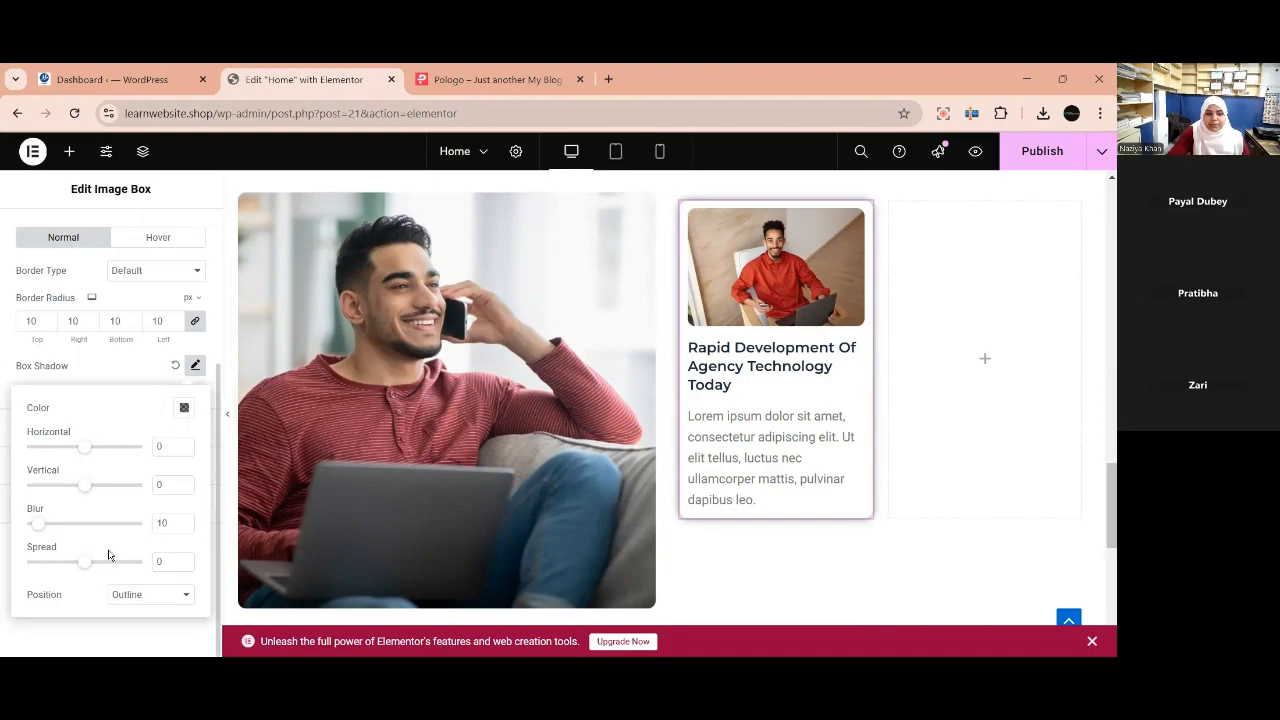
left_click(184, 528)
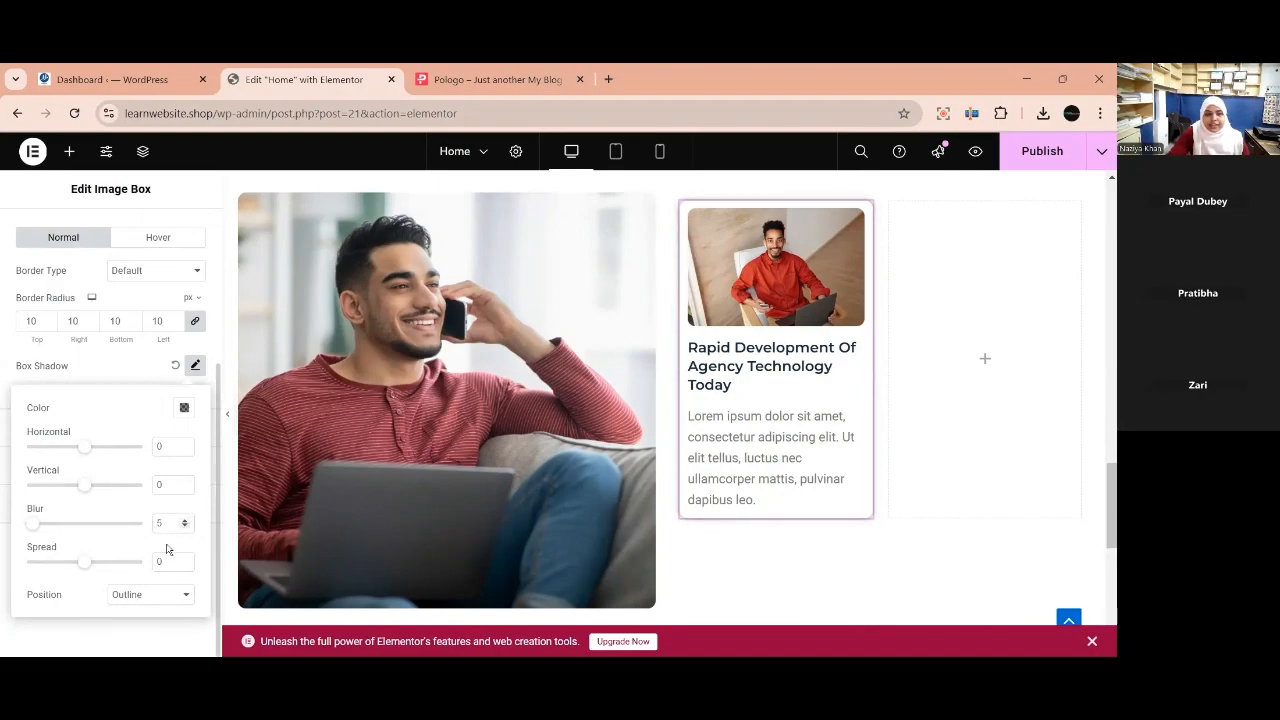
left_click_drag(84, 568, 83, 565)
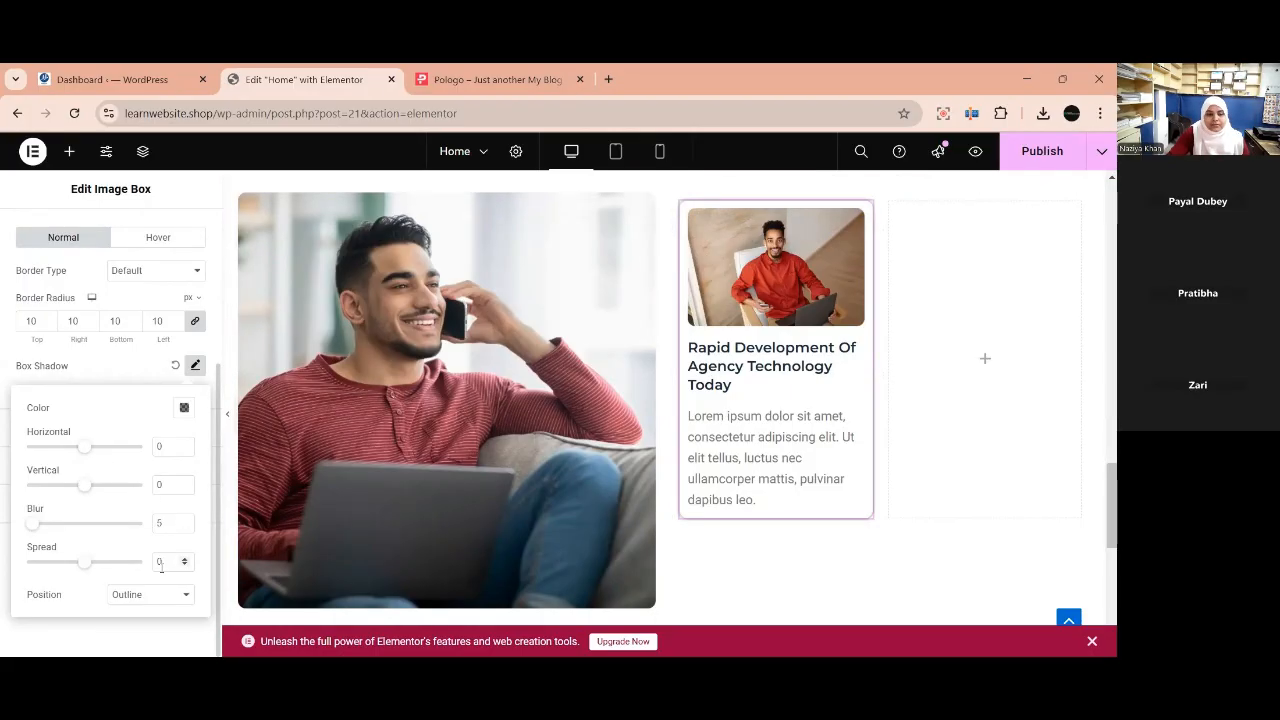
scroll(160, 560, "up", 3)
scroll(166, 508, "down", 3)
scroll(162, 514, "up", 3)
scroll(162, 518, "down", 3)
left_click(185, 406)
left_click(164, 347)
left_click(72, 387)
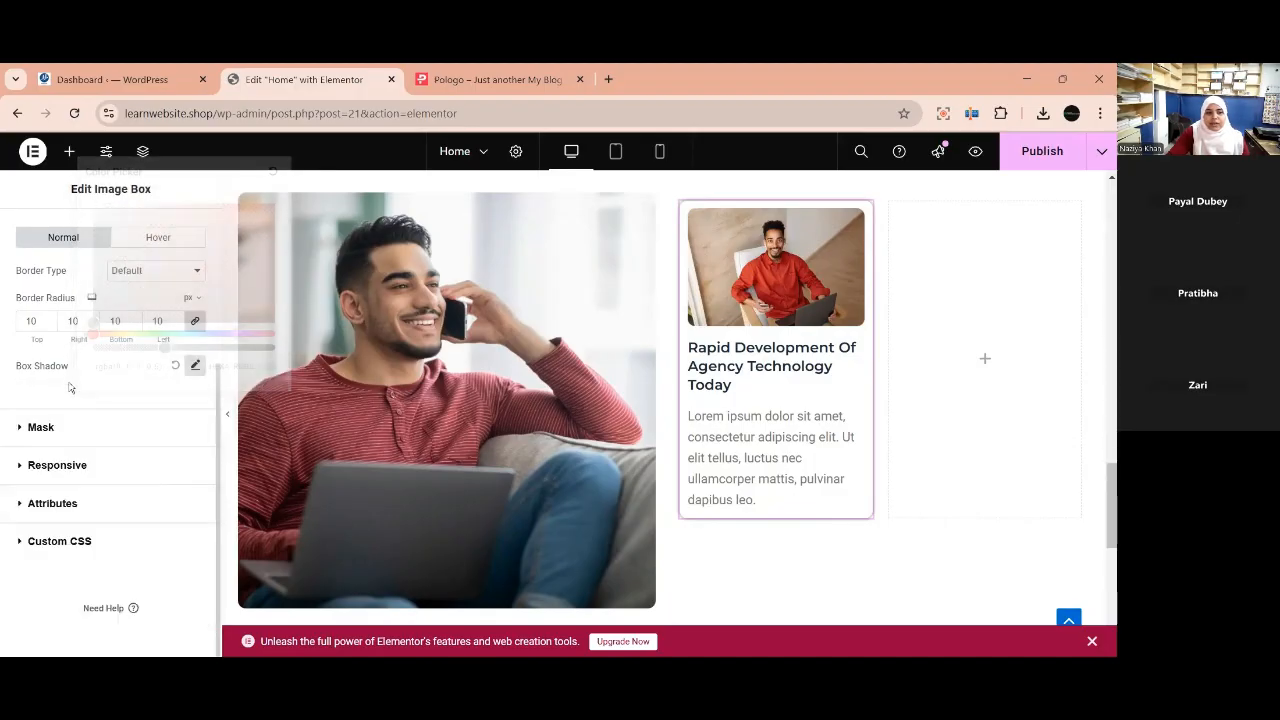
Copy the finished small article card and paste it into the empty second cell of the grid's first row.
scroll(143, 560, "up", 3)
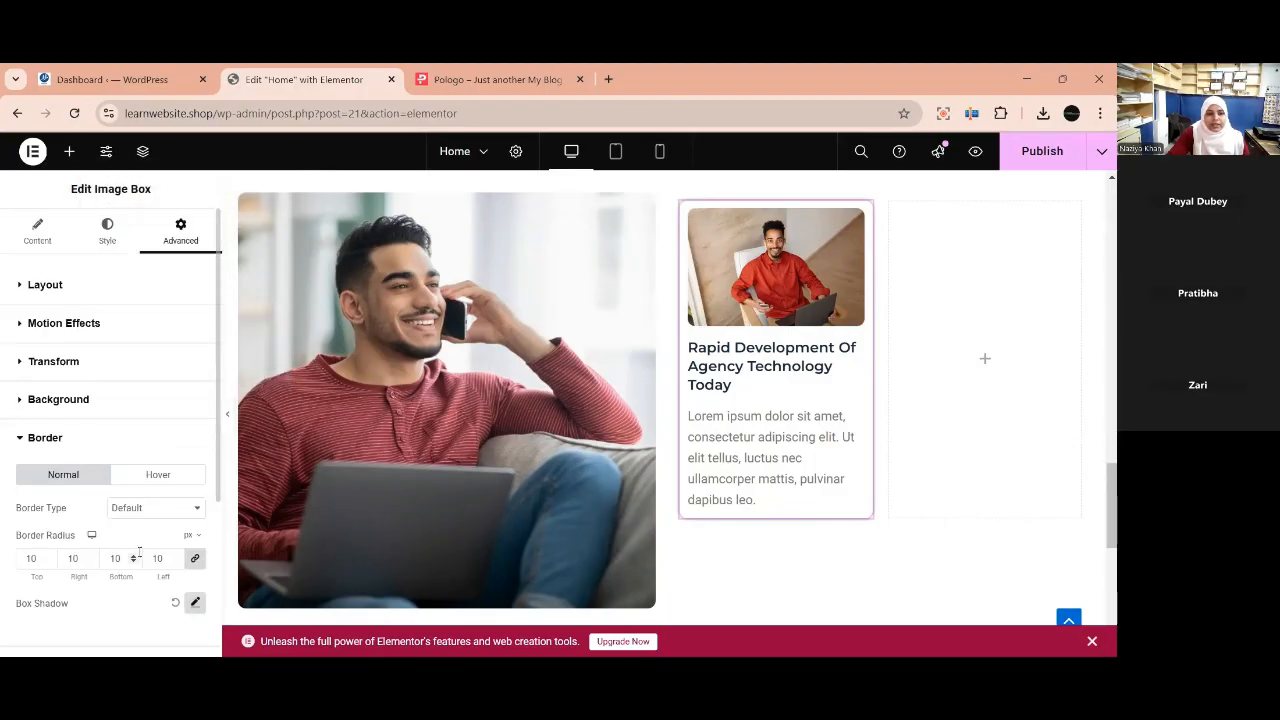
scroll(870, 300, "up", 2)
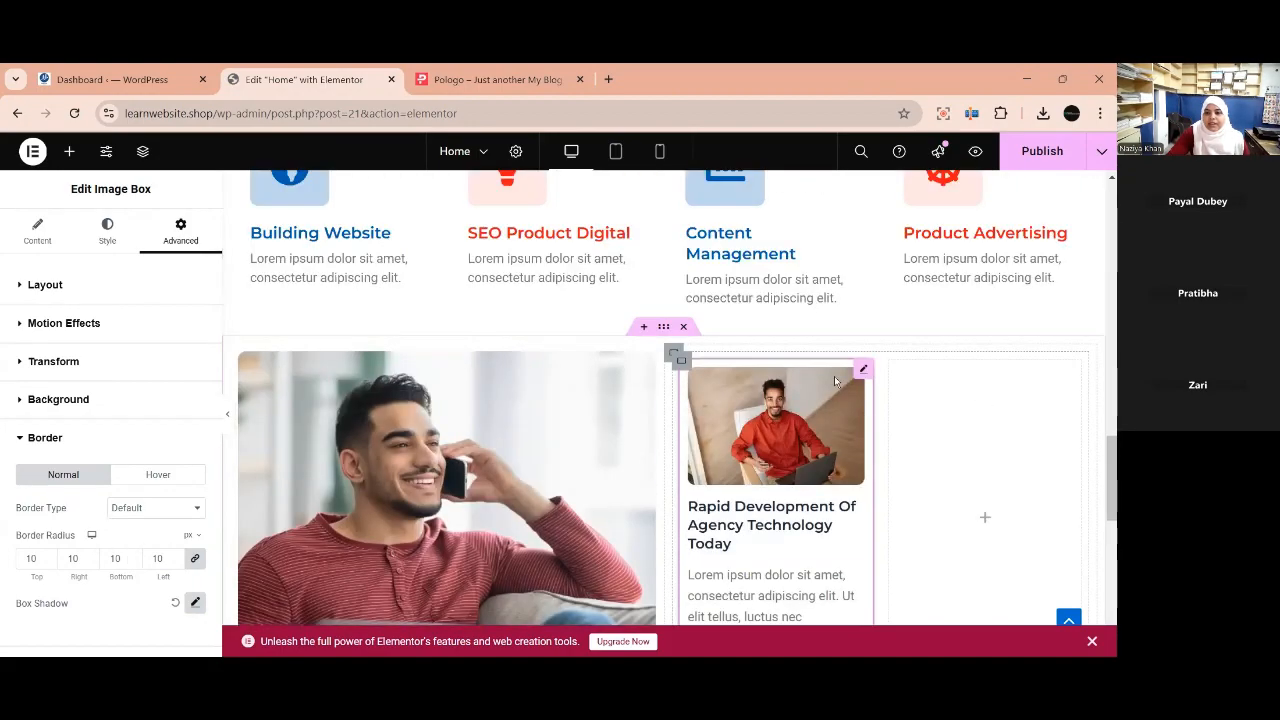
right_click(868, 365)
left_click(905, 368)
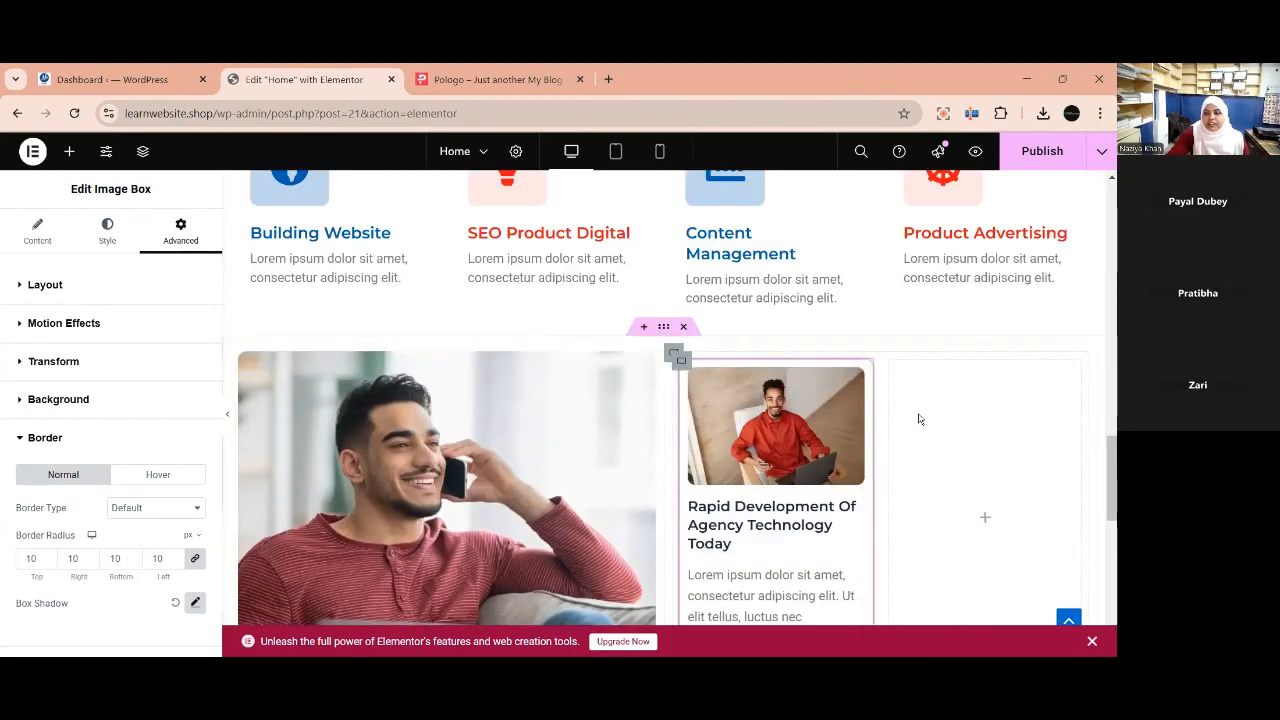
right_click(920, 421)
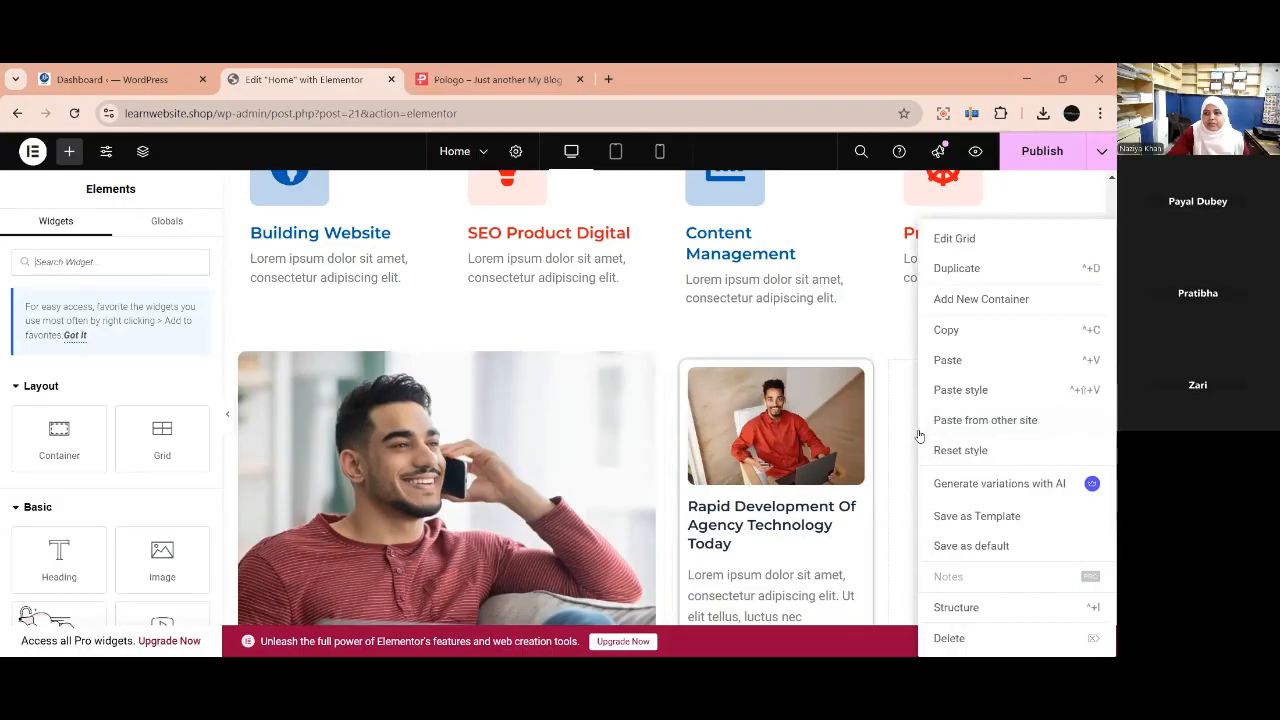
left_click(947, 360)
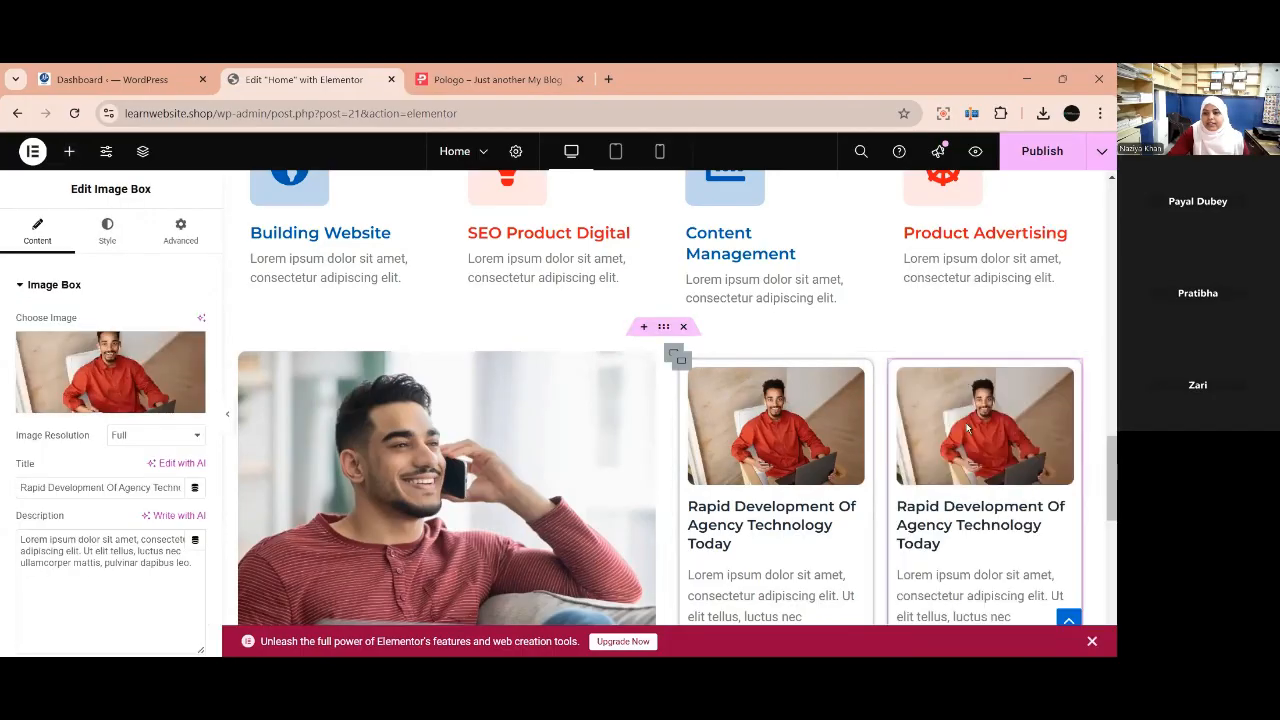
Paste the copied article card into both empty cells of the grid's second row.
scroll(849, 419, "down", 4)
right_click(849, 419)
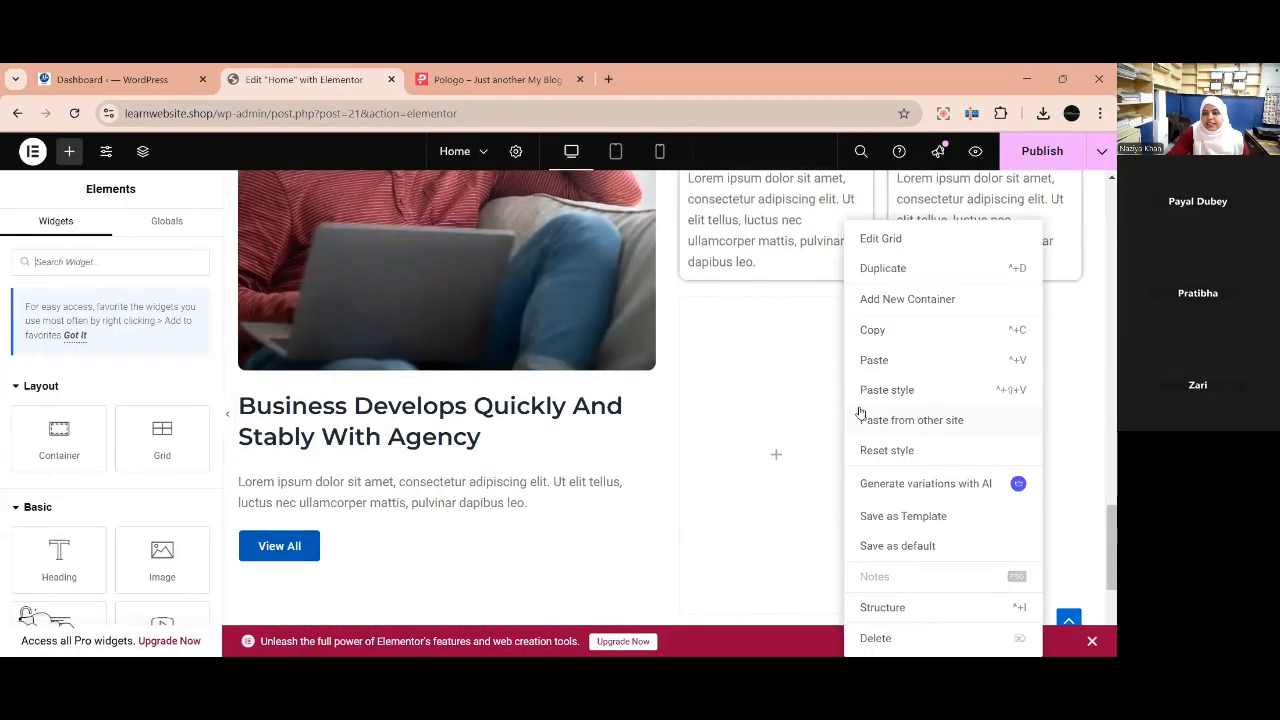
left_click(894, 362)
right_click(960, 381)
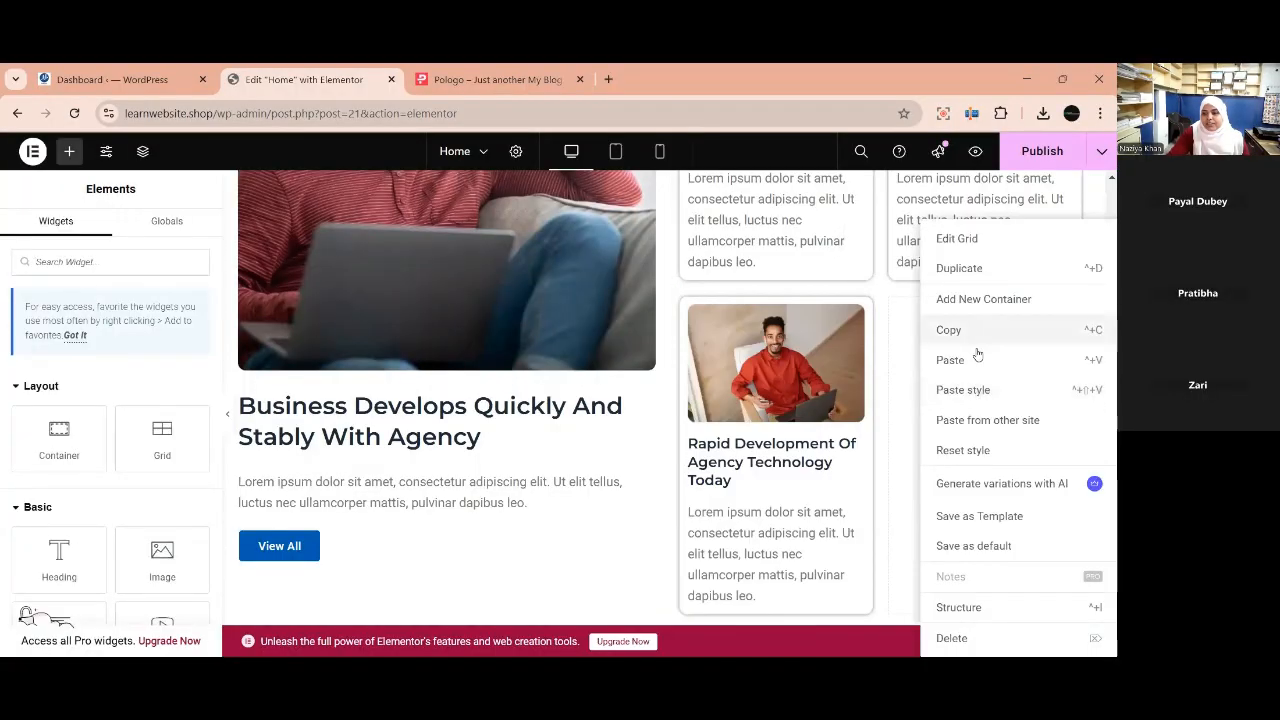
left_click(974, 356)
scroll(925, 395, "up", 3)
scroll(925, 395, "down", 2)
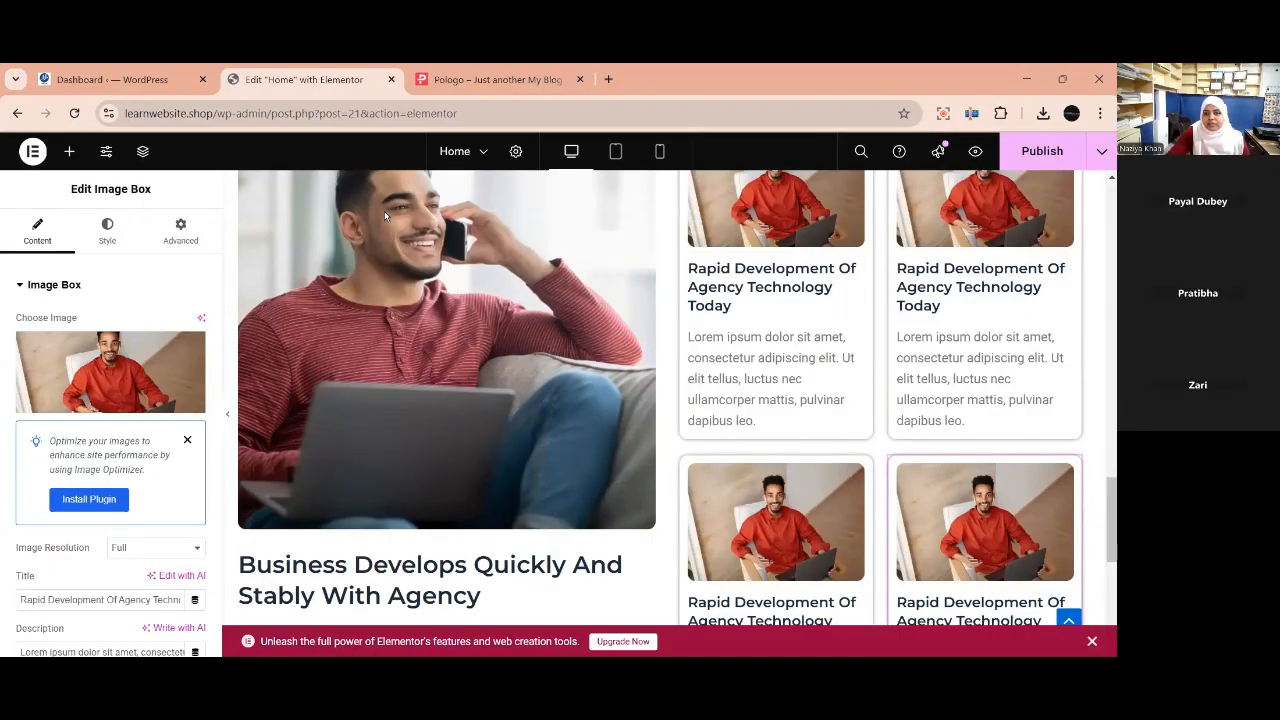
scroll(930, 257, "up", 2)
scroll(808, 323, "down", 1)
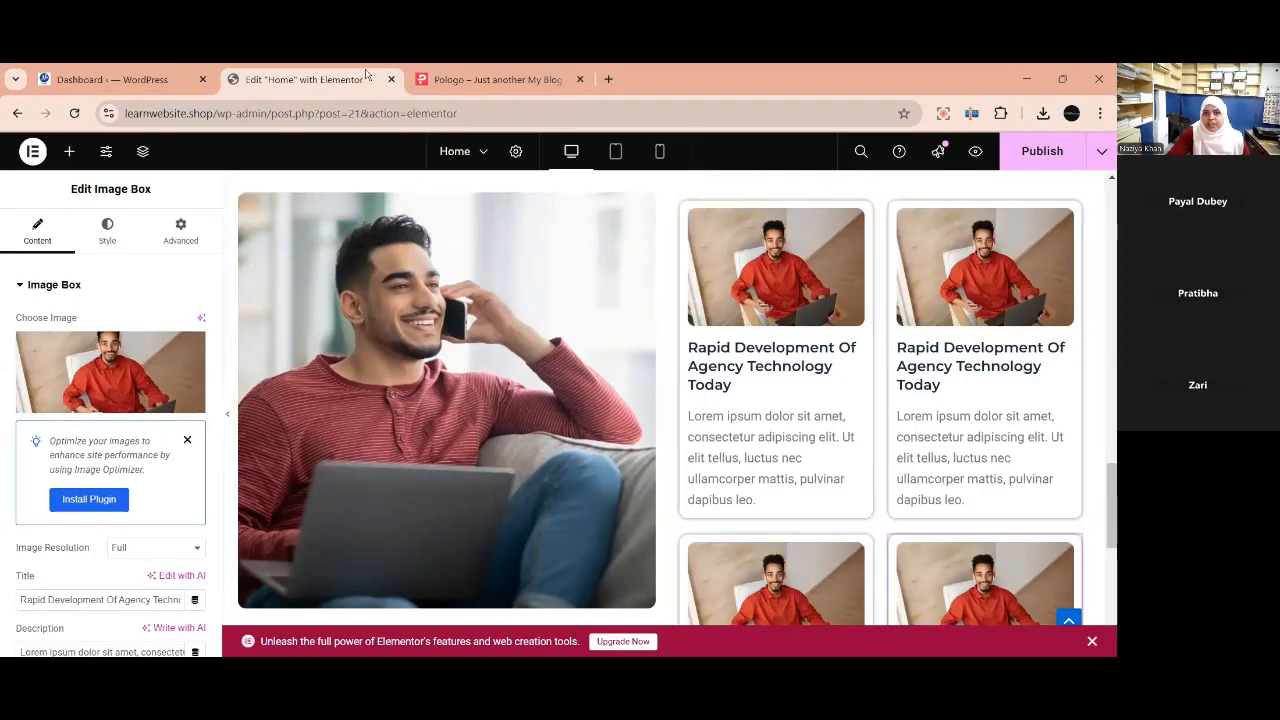
Copy the title "The Role Of Women In Starting a Digital Busines" from the Pologo page's second article card and return to the Elementor editor.
left_click(480, 79)
scroll(1018, 433, "down", 4)
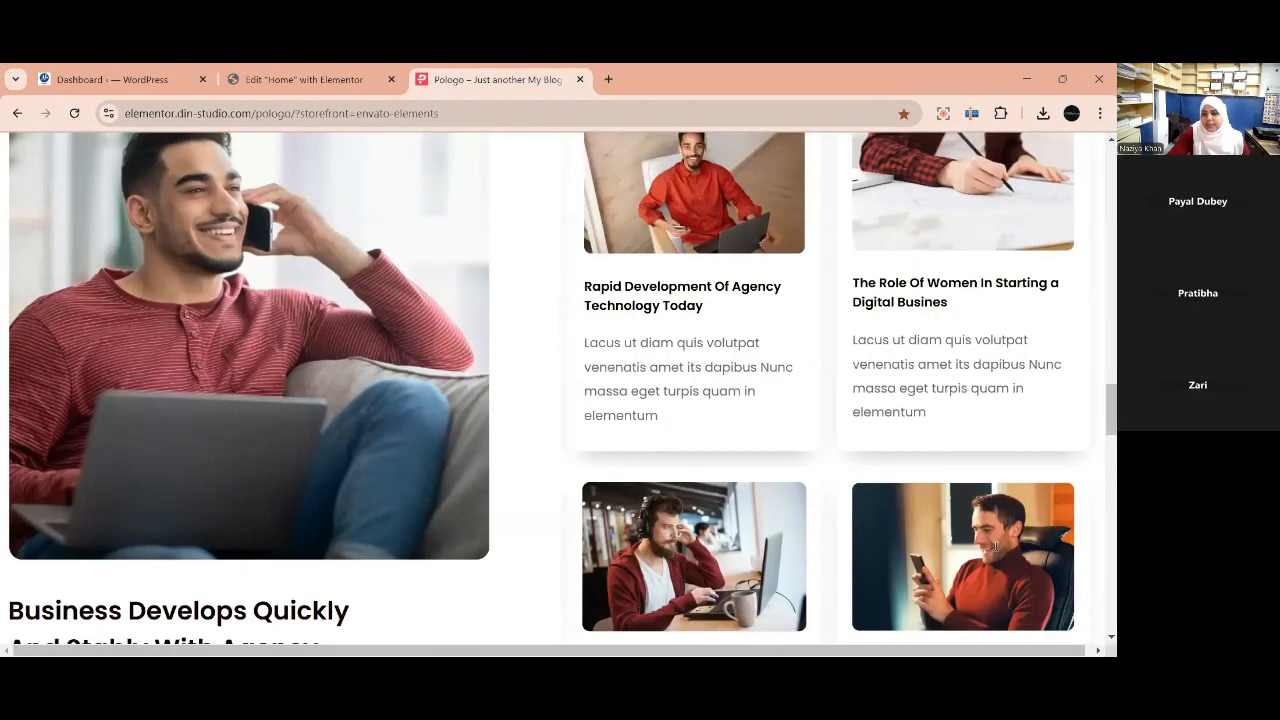
scroll(965, 396, "up", 3)
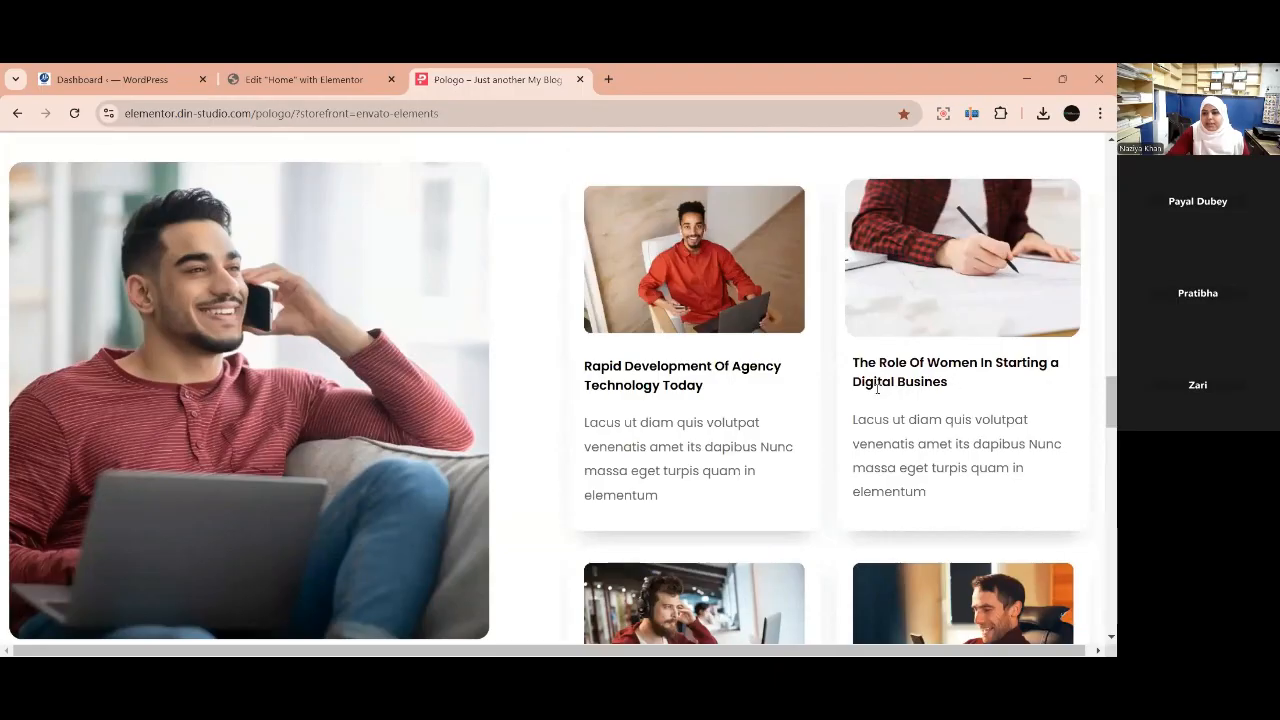
left_click_drag(948, 382, 843, 373)
key("ctrl+c")
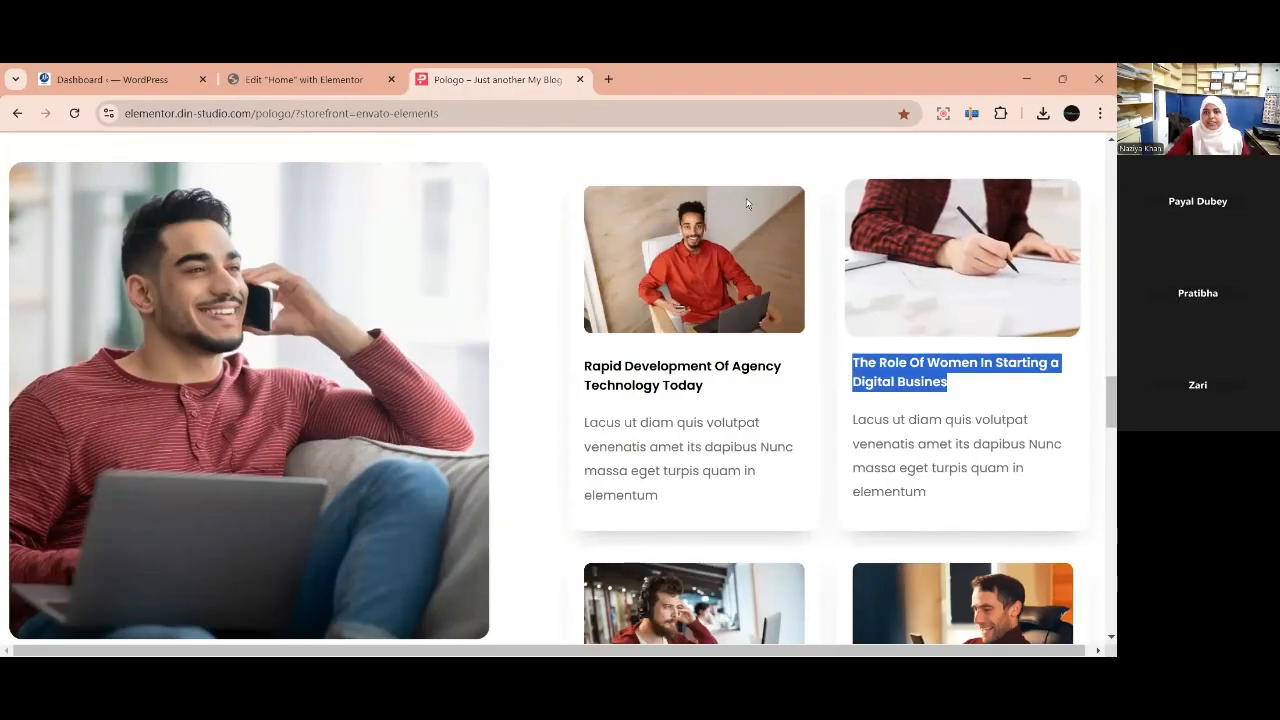
key("ctrl+shift+Tab")
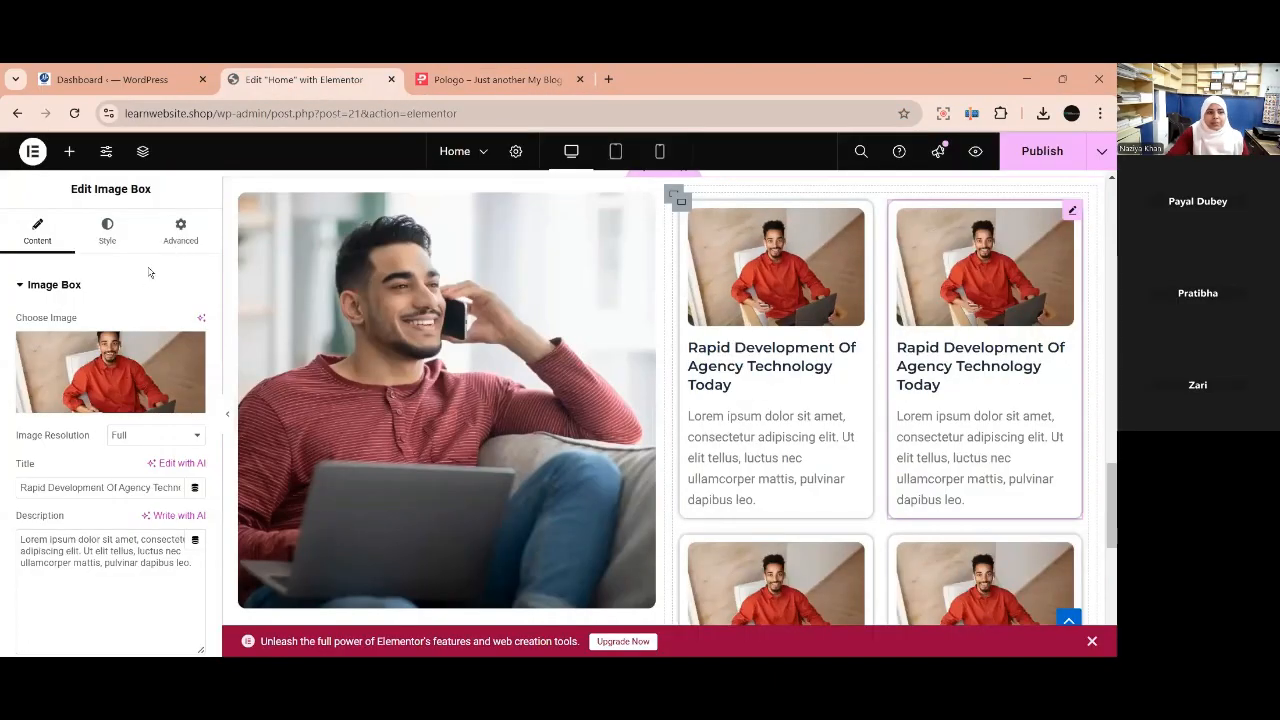
Upload the young-architect, boy-with-beard and a-man-happy photos from Downloads and use the young-architect photo as the first row's second card image.
left_click(127, 396)
left_click(233, 206)
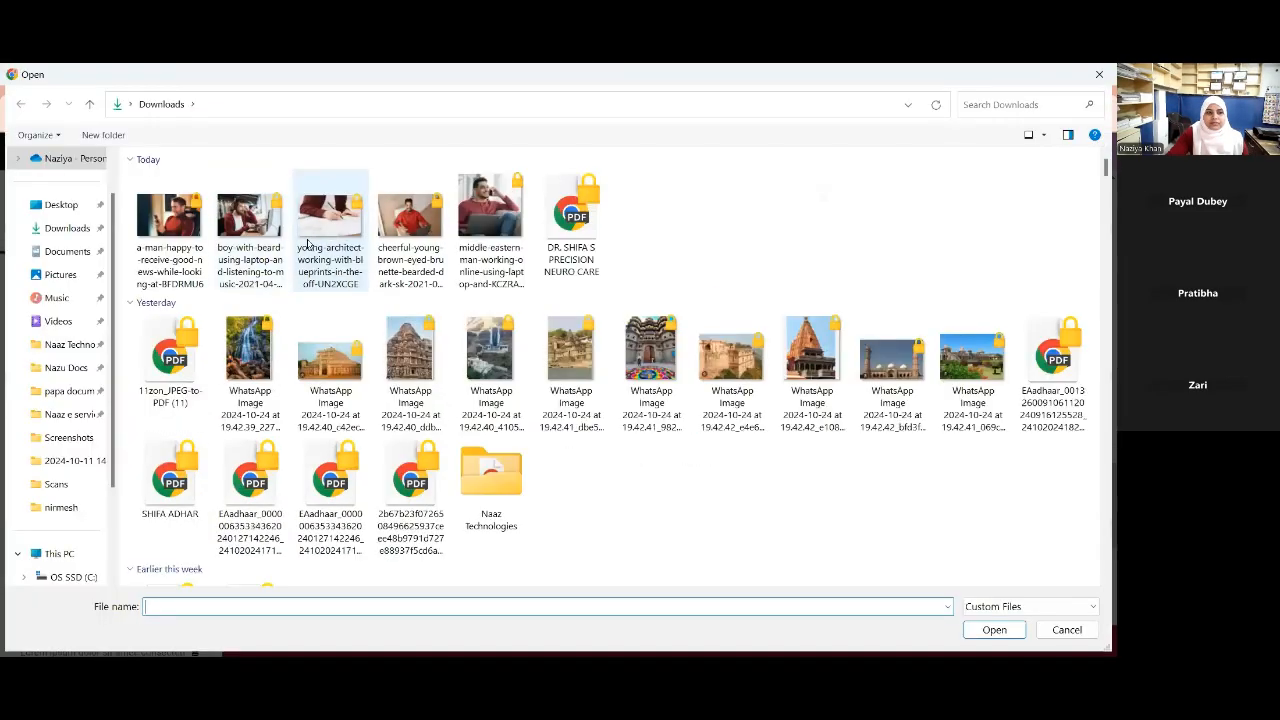
left_click(330, 230)
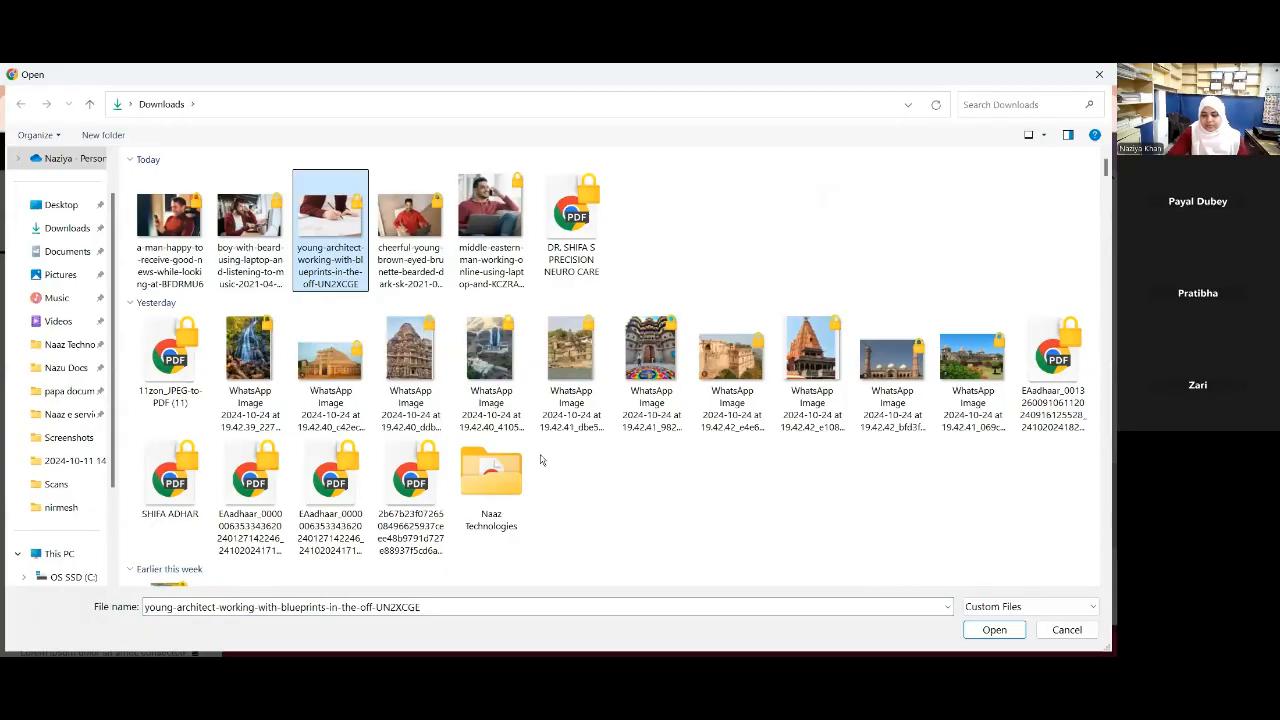
key("shift+Left")
key("shift+Left")
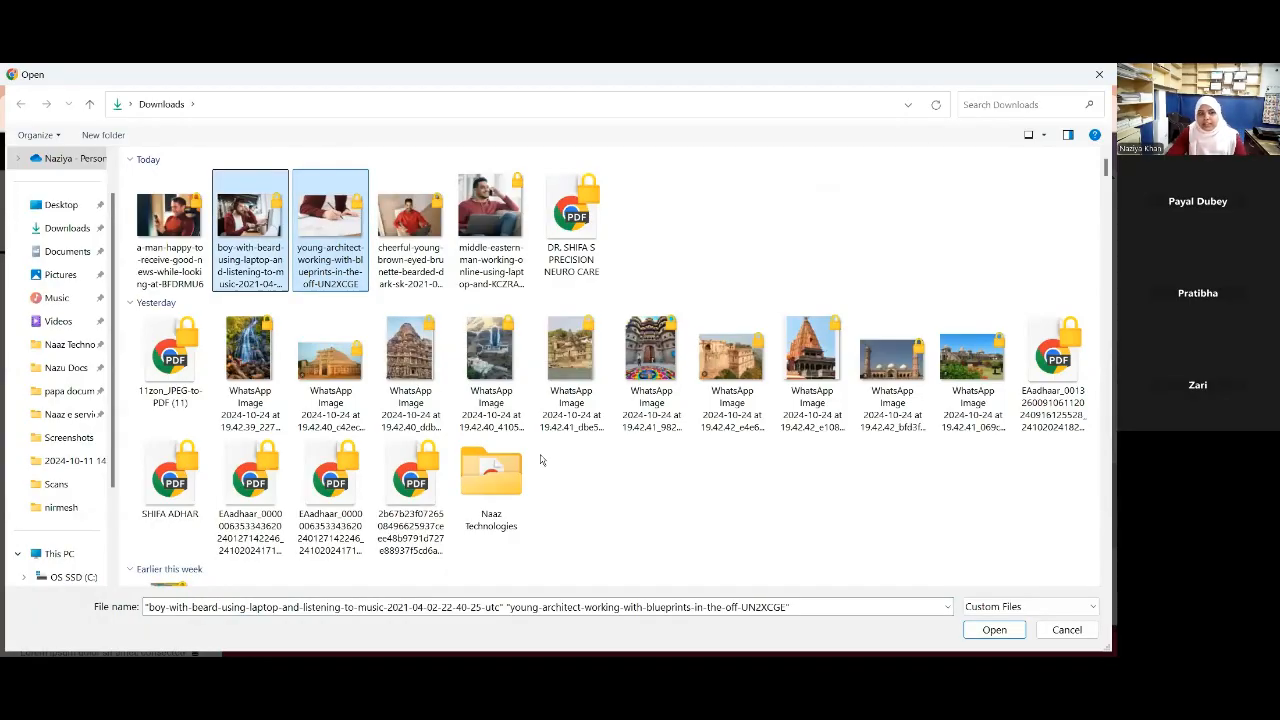
key("Return")
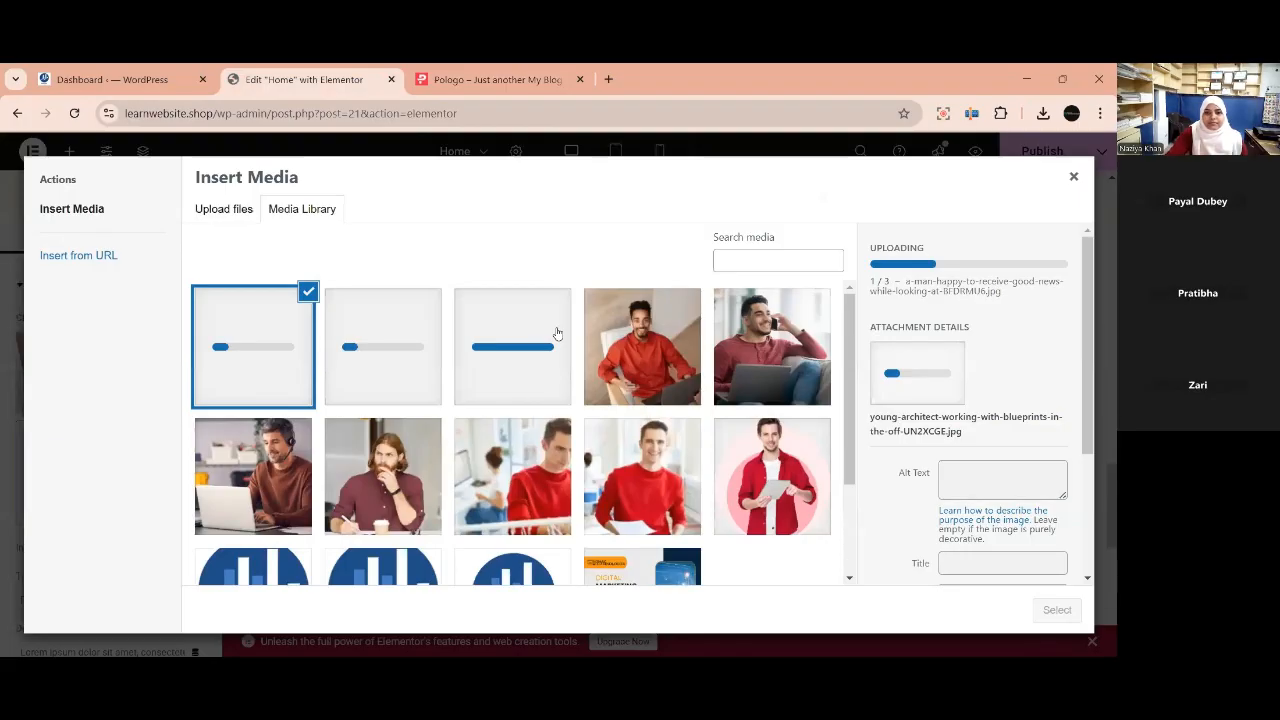
left_click(516, 392)
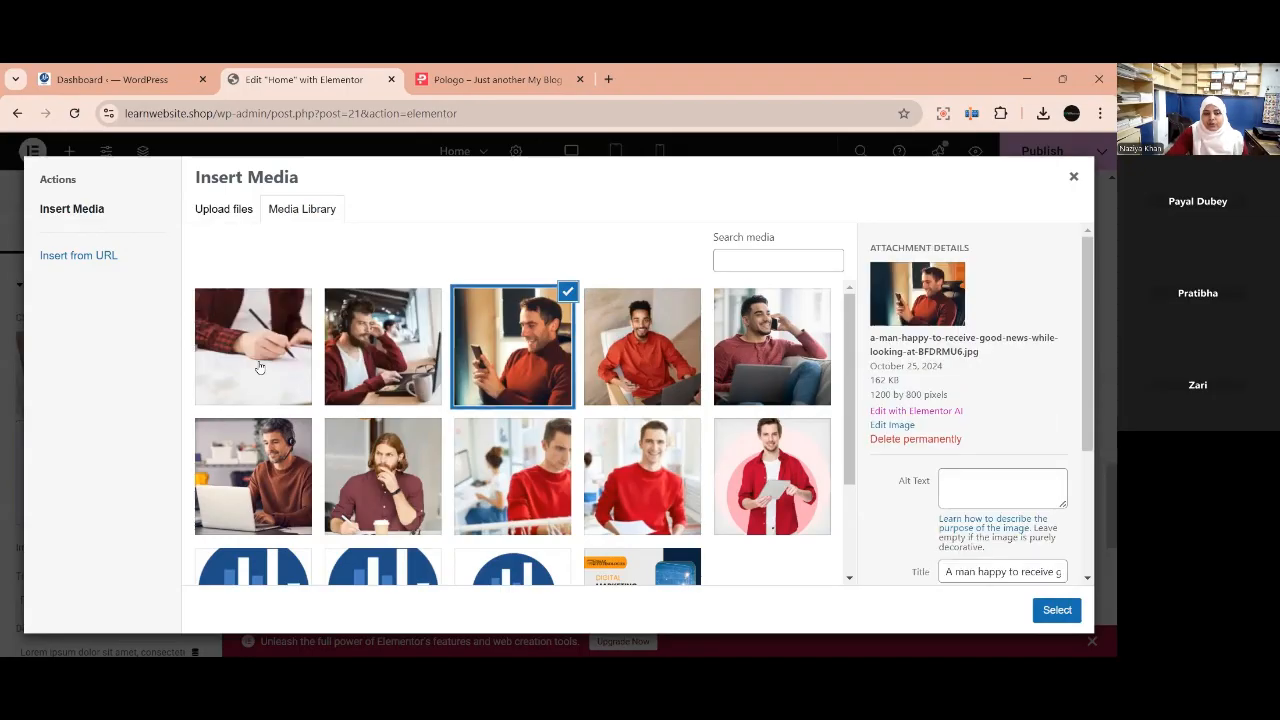
left_click(1052, 606)
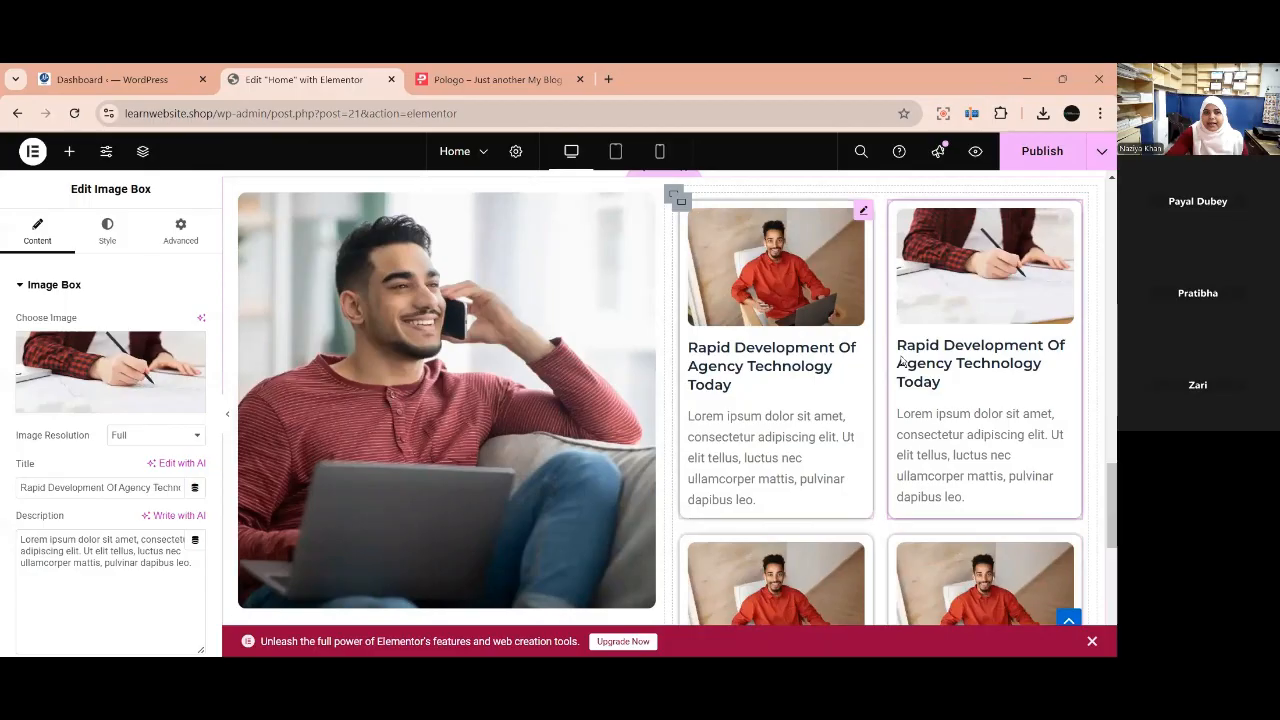
Replace the title of the first row's second card with the copied "The Role Of Women In Starting a Digital Busines".
key("ctrl+Tab")
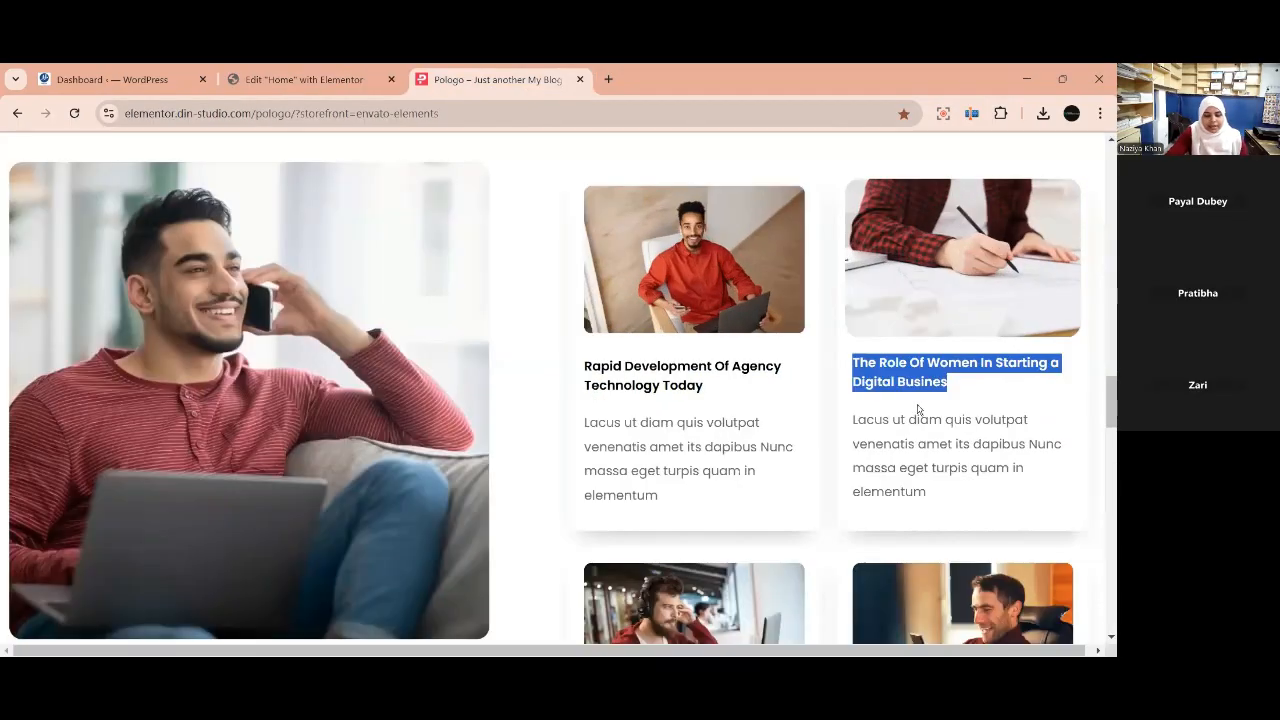
left_click(318, 78)
triple_click(26, 487)
key("ctrl+v")
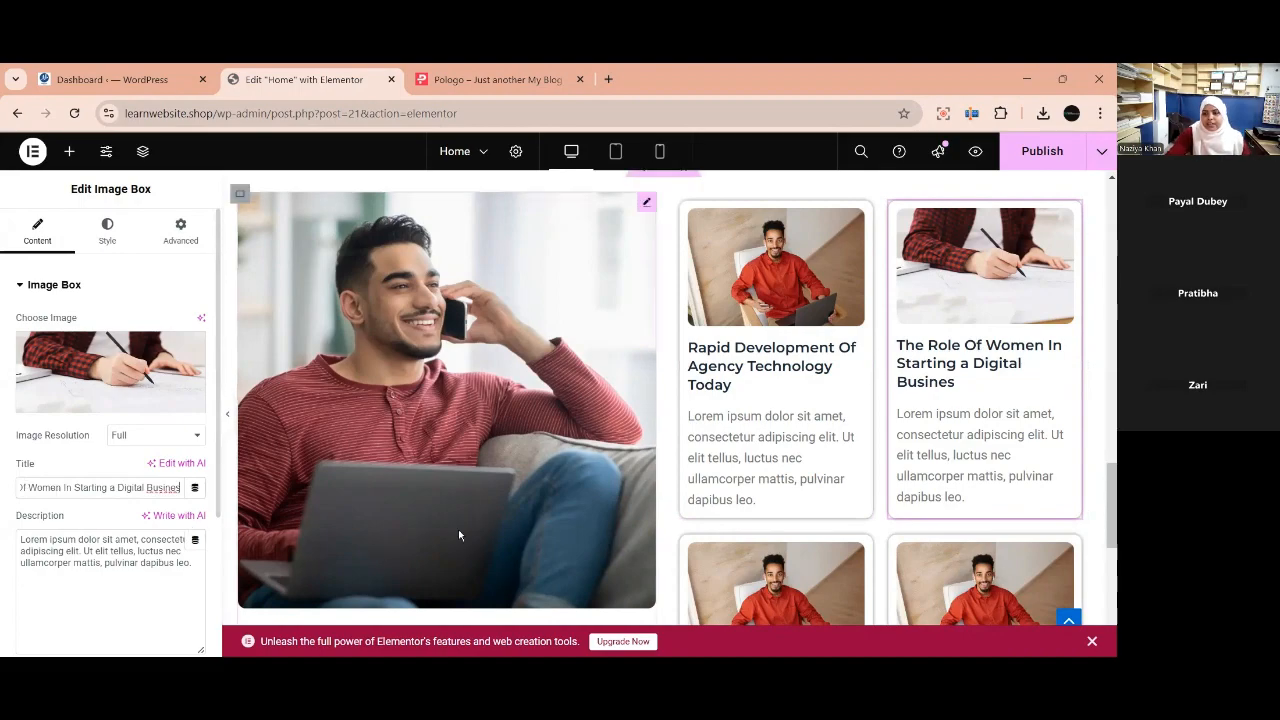
Change the image of the second row's first card to the uploaded photo of the bearded man with headphones at a laptop.
scroll(957, 541, "down", 3)
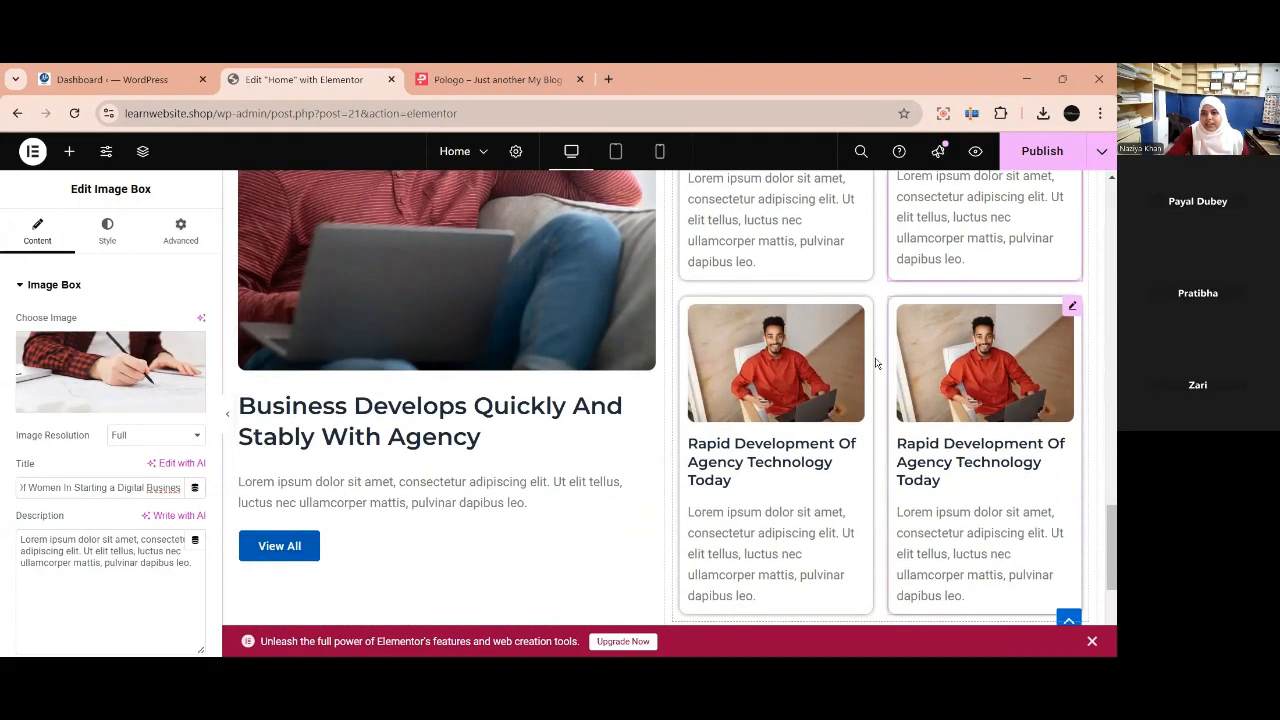
left_click(775, 460)
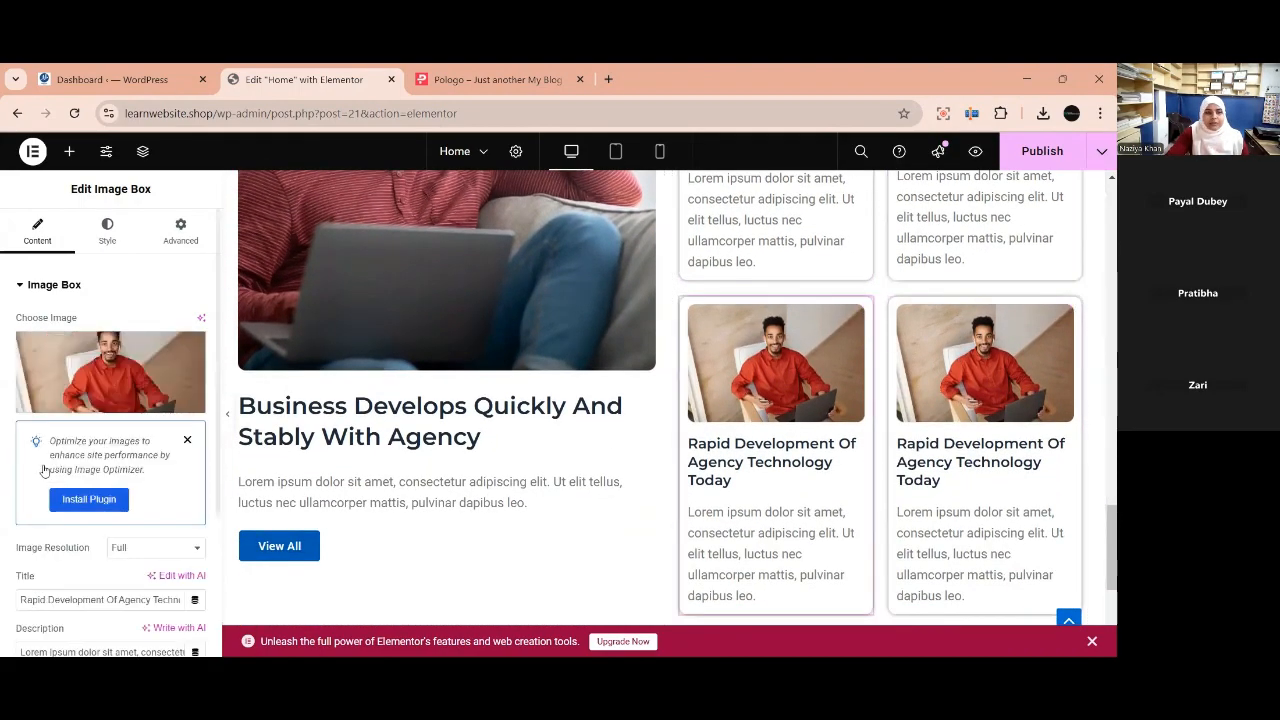
left_click(75, 355)
left_click(490, 79)
left_click(314, 79)
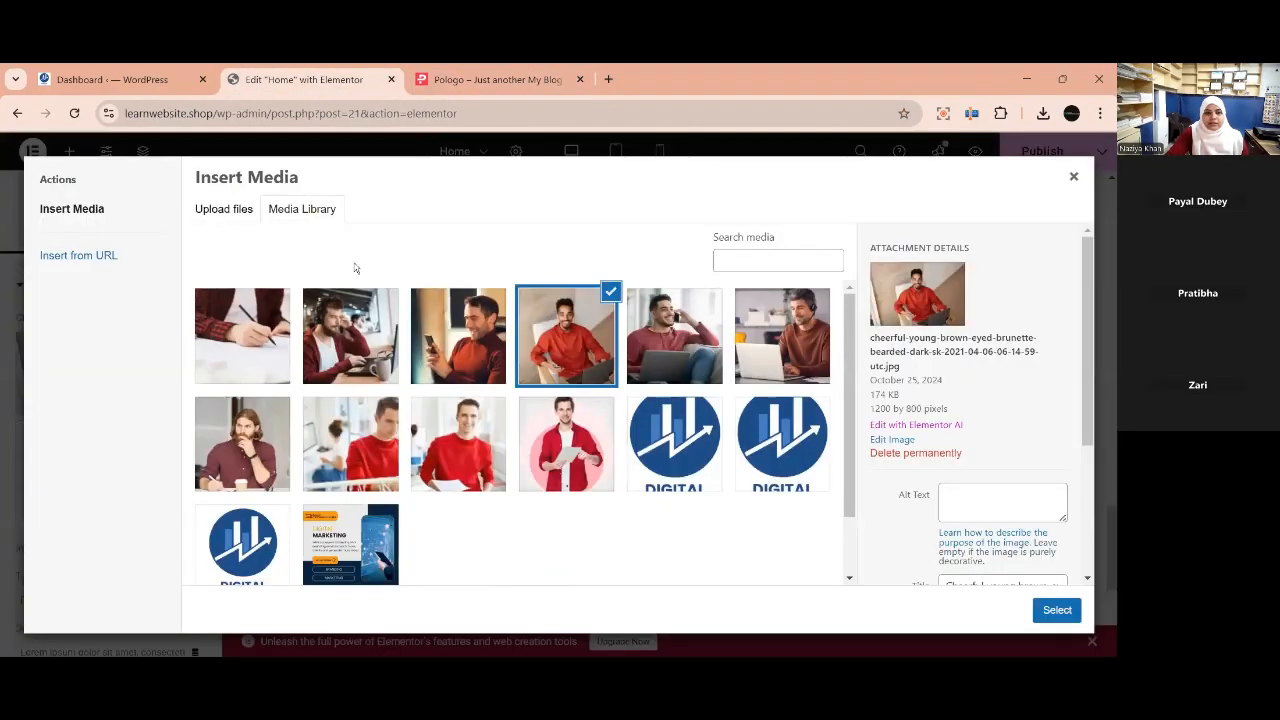
left_click(350, 335)
left_click(1057, 610)
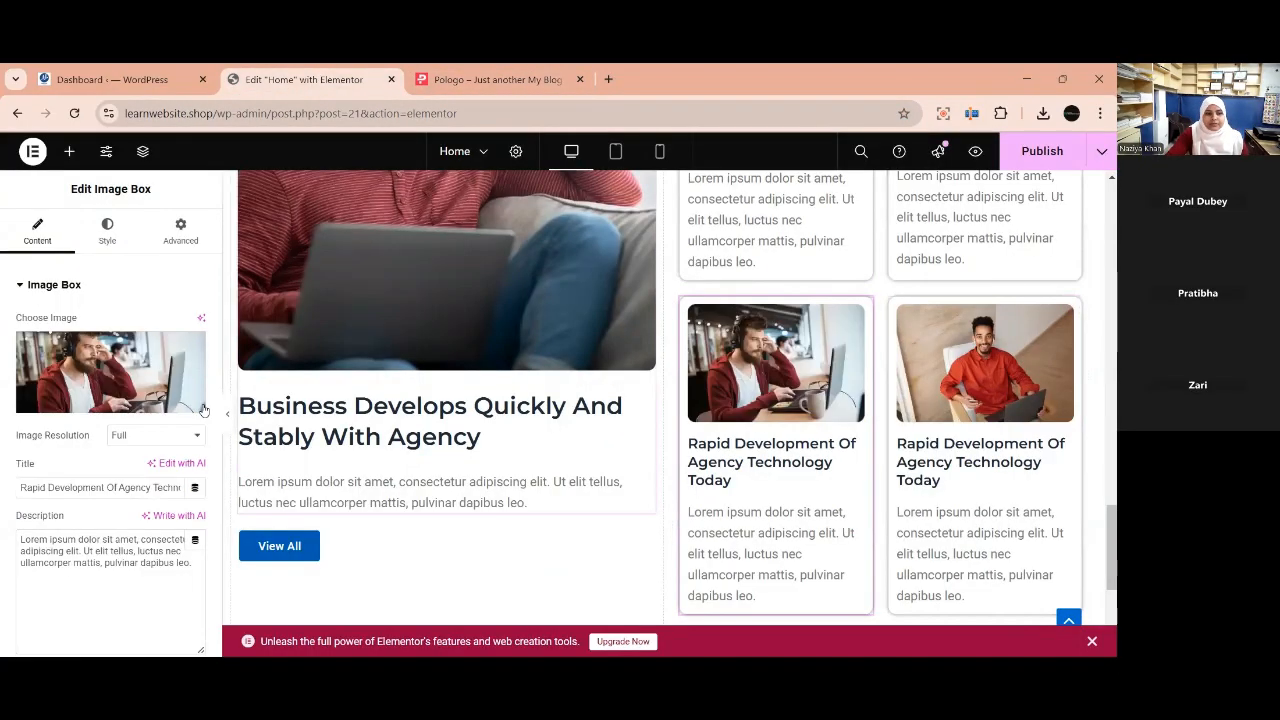
Copy "Rapid Development Of Agency Technology Today" from the matching Pologo card and paste it as the title of the second row's first card.
key("ctrl+Tab")
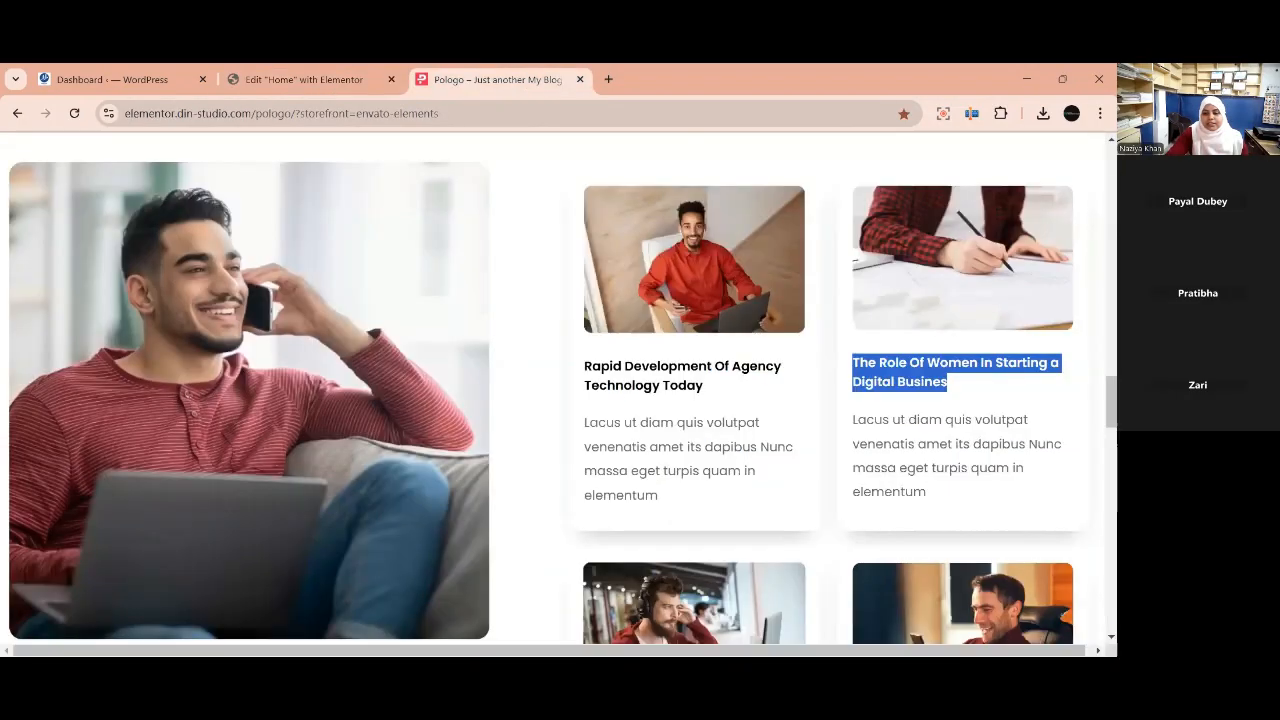
scroll(783, 612, "down", 3)
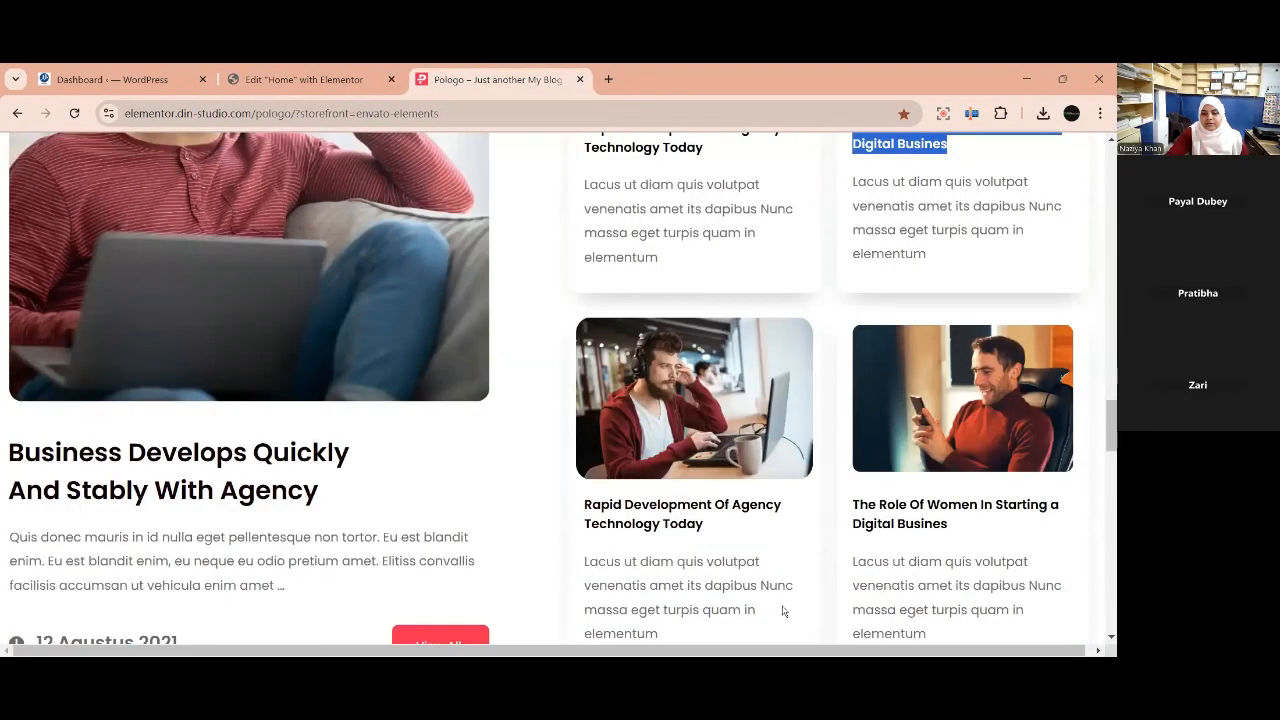
scroll(740, 610, "up", 1)
left_click_drag(705, 612, 586, 586)
key("ctrl+c")
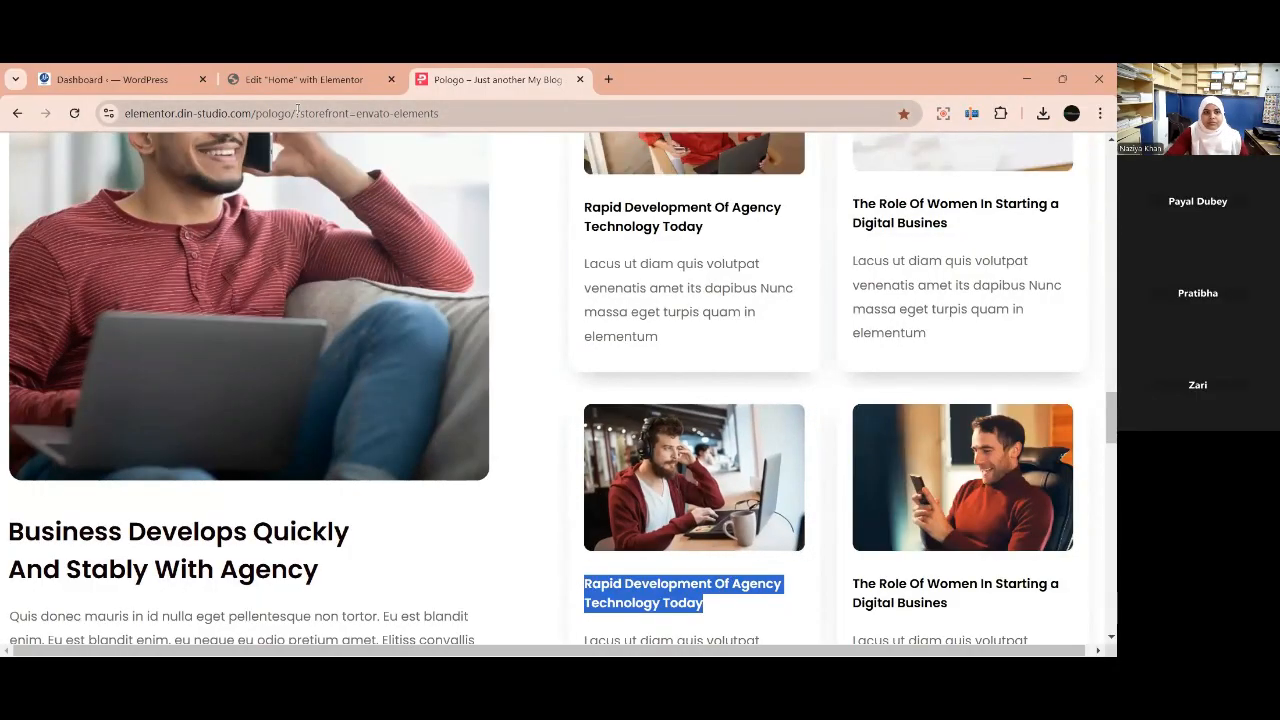
left_click(304, 79)
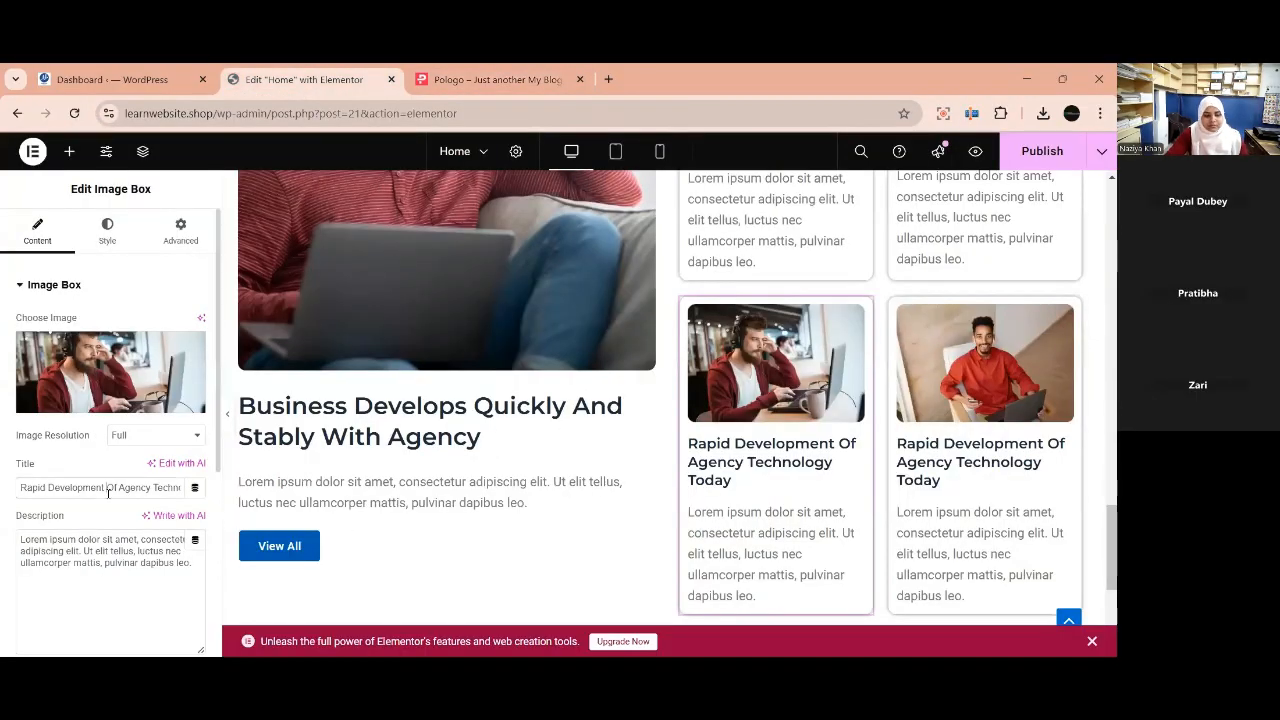
key("ctrl+a")
key("ctrl+v")
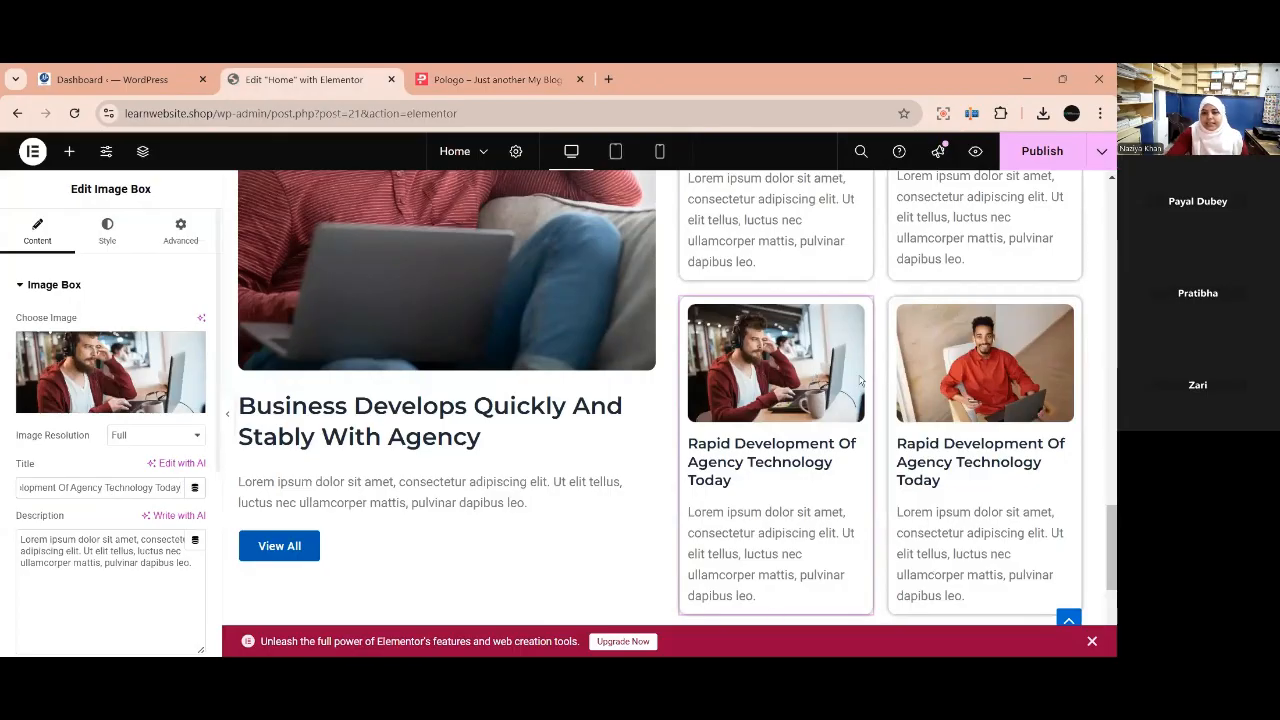
Change the image of the second row's second card to the a-man-happy-to-receive-good-news photo from the media library.
left_click(1040, 420)
left_click(490, 79)
left_click(332, 79)
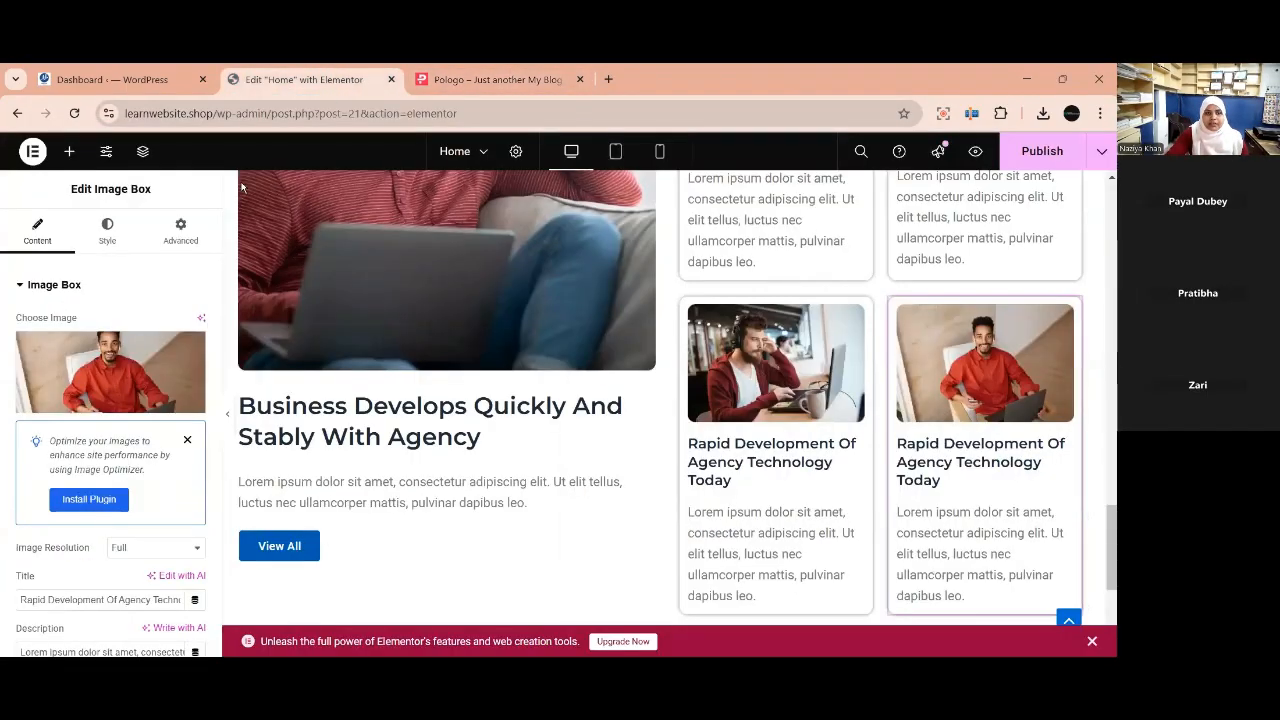
left_click(519, 344)
left_click(458, 336)
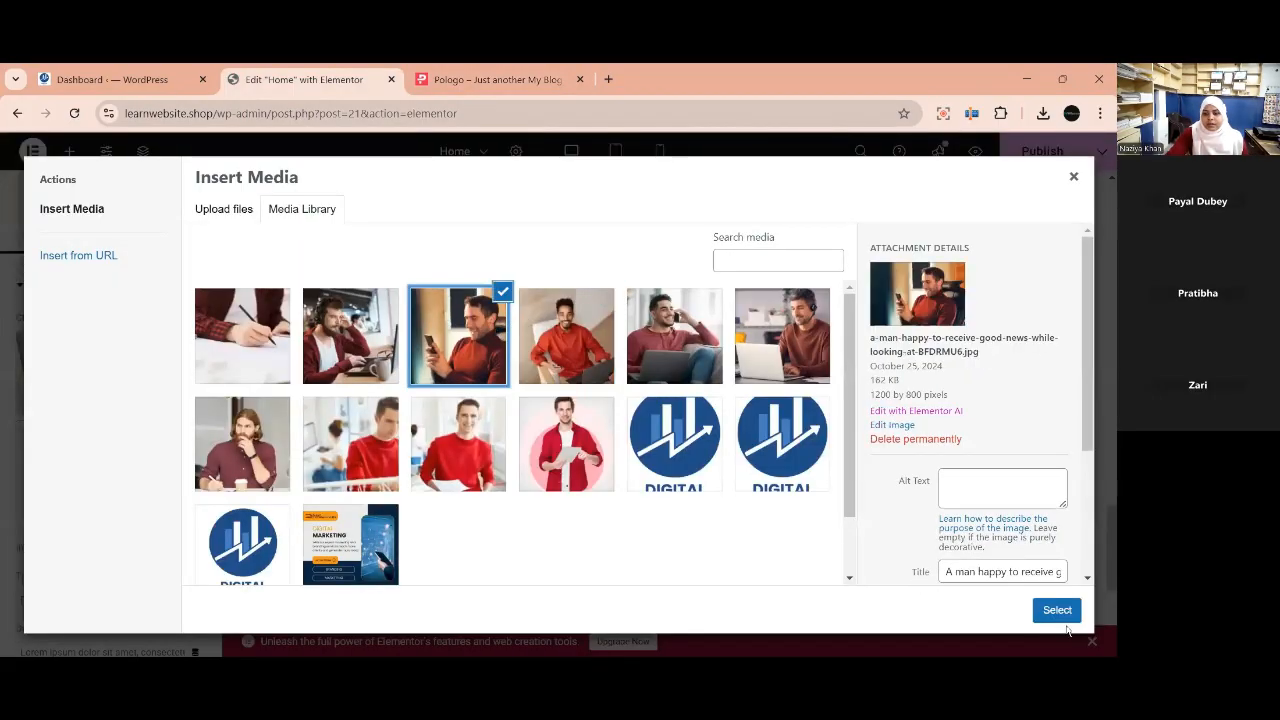
left_click(1057, 610)
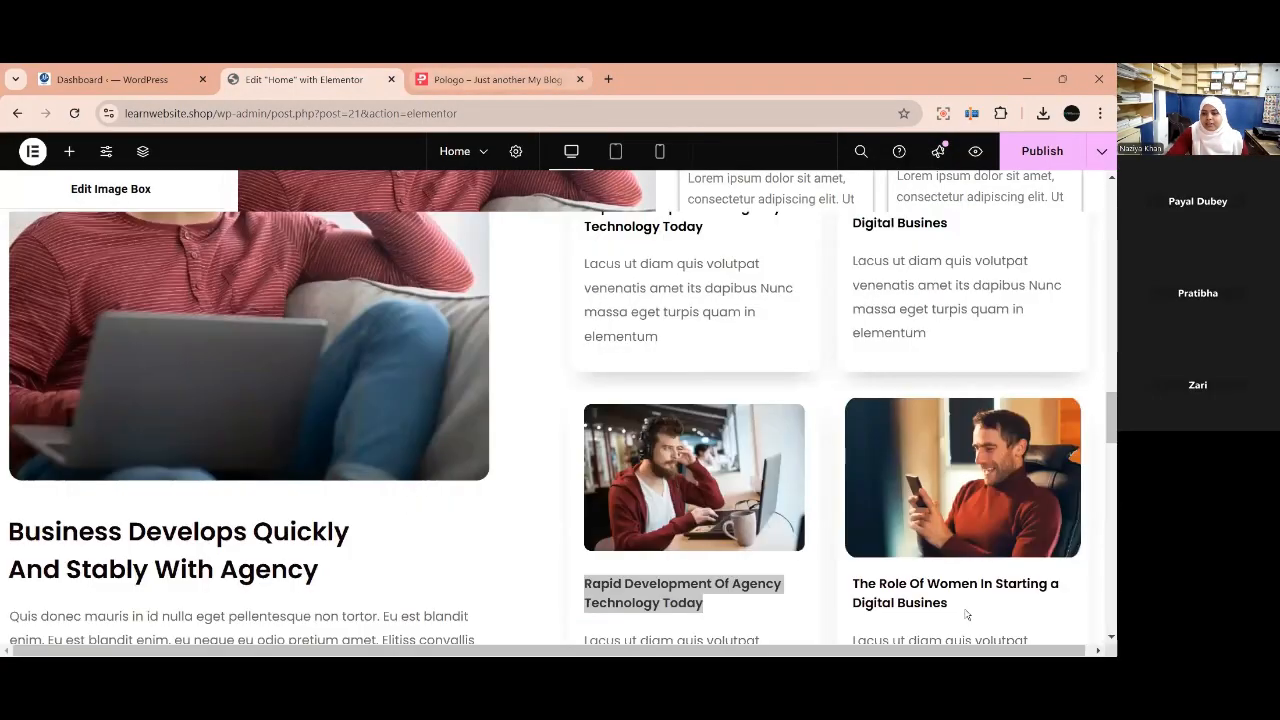
Copy the Pologo title "The Role Of Women In Starting a Digital Busines" into the second row's second card and publish the page.
left_click_drag(949, 605, 853, 583)
key("ctrl+c")
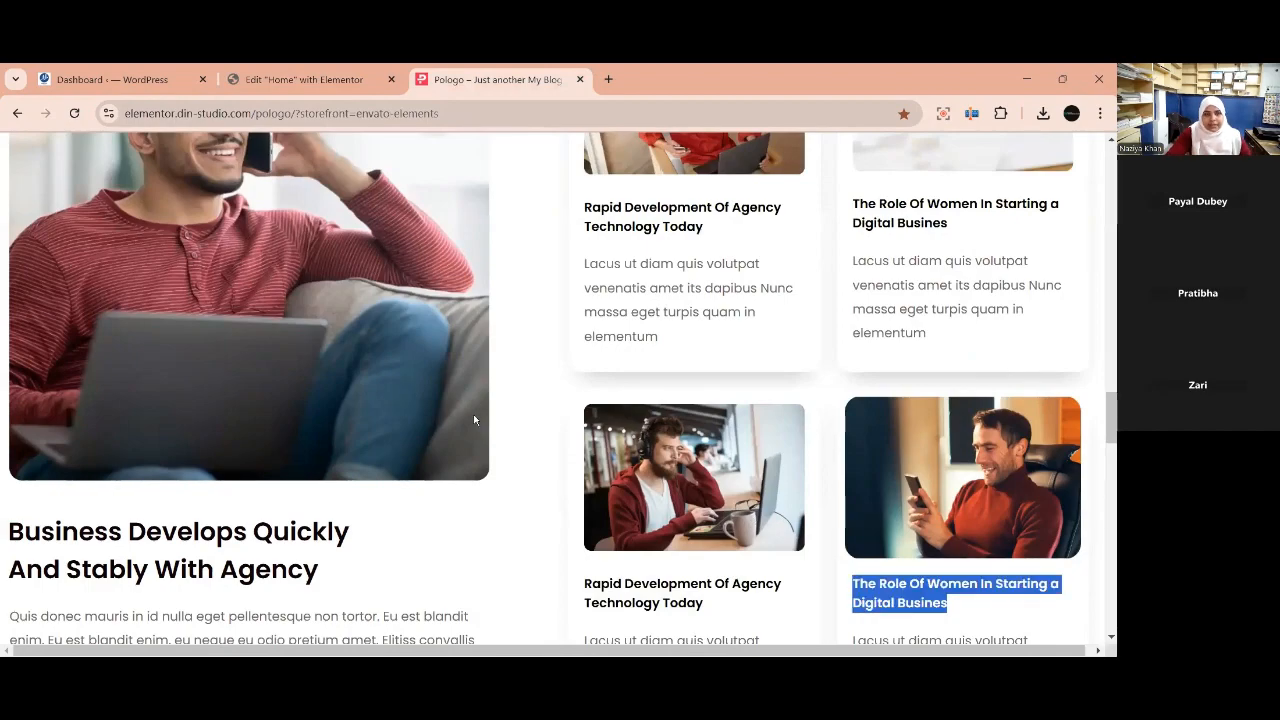
left_click(325, 82)
key("ctrl+v")
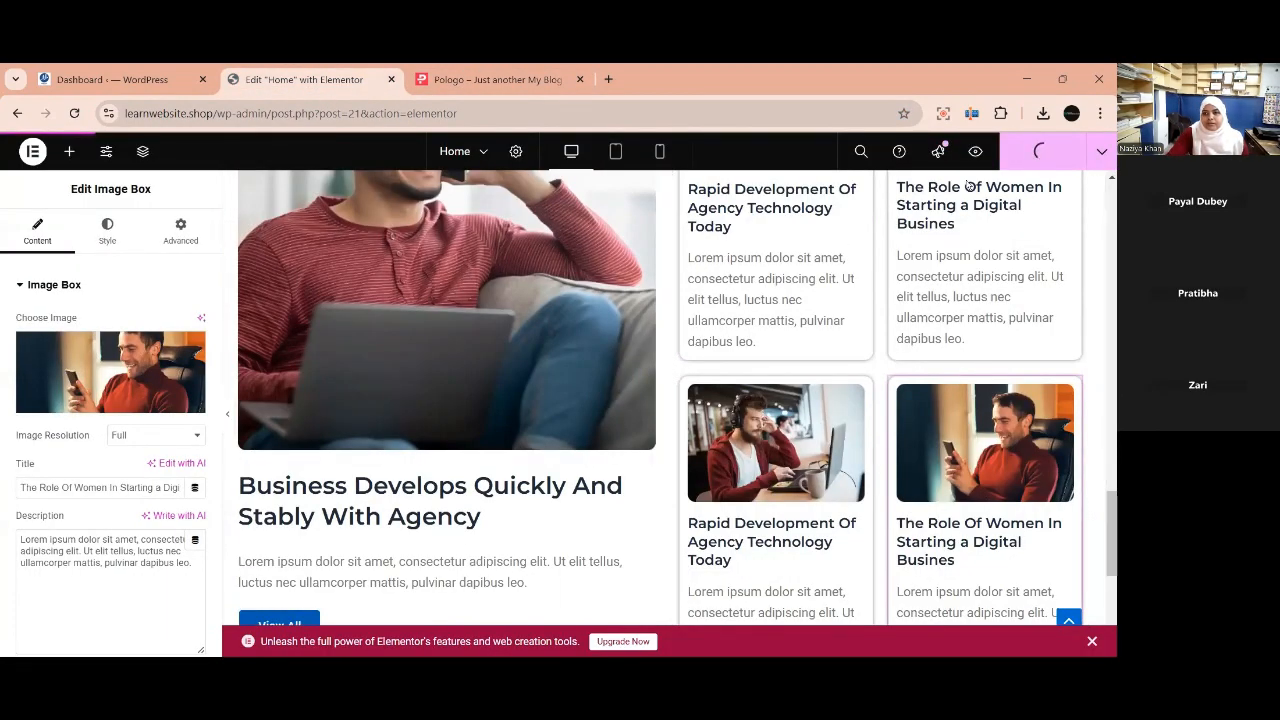
Open the live learnwebsite.shop site in a new browser tab from the WordPress dashboard.
left_click(110, 79)
mouse_move(70, 150)
right_click(57, 178)
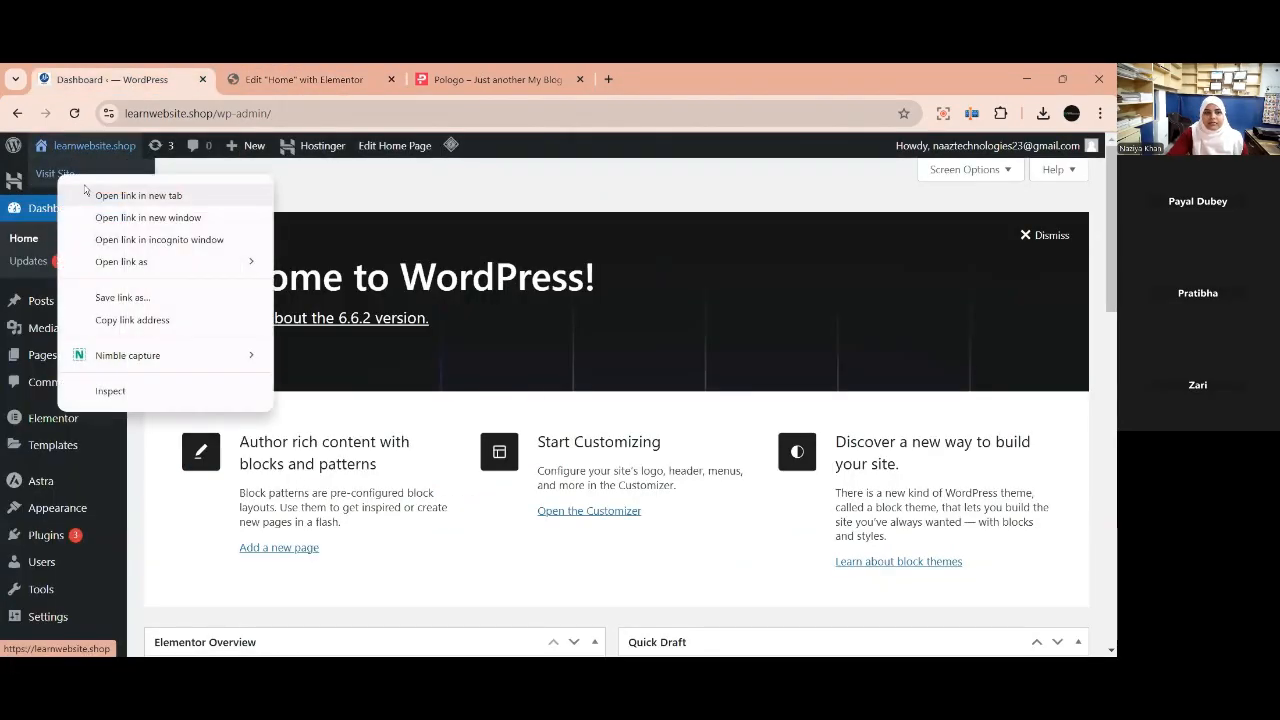
left_click(120, 190)
left_click(338, 75)
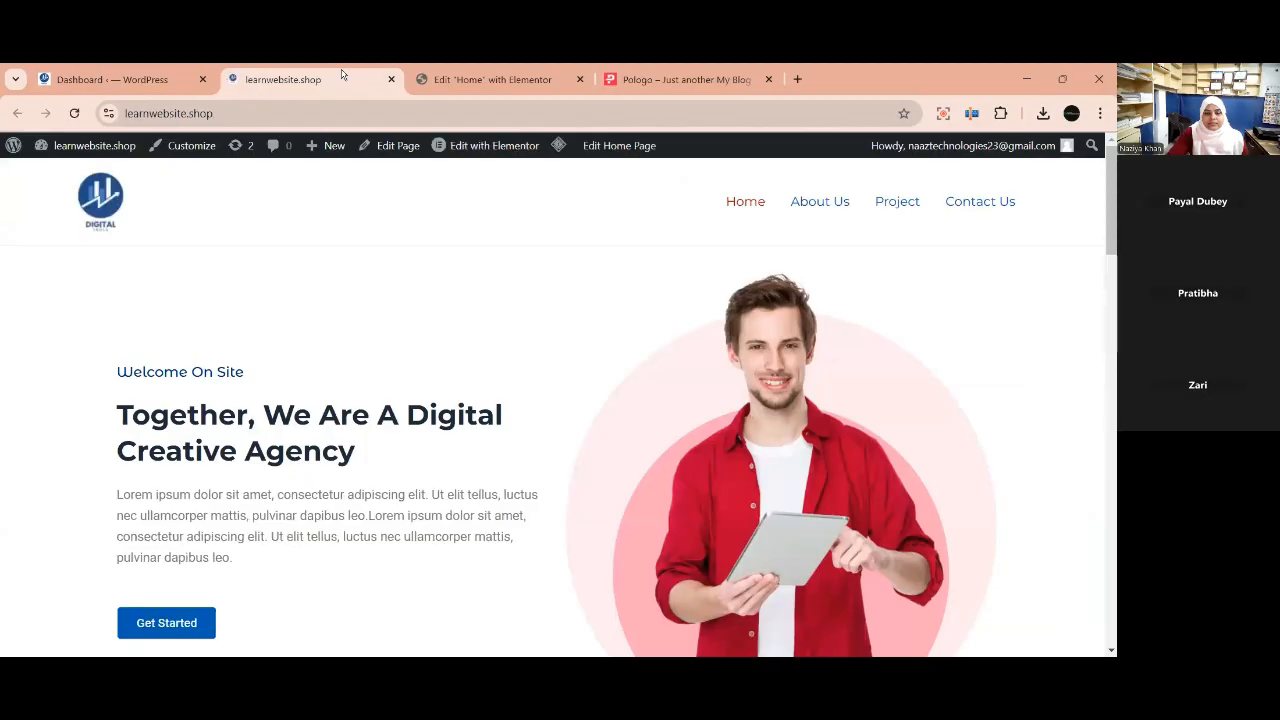
Review the published Home page down to the article cards and compare that section with the Pologo reference page.
scroll(621, 503, "down", 6)
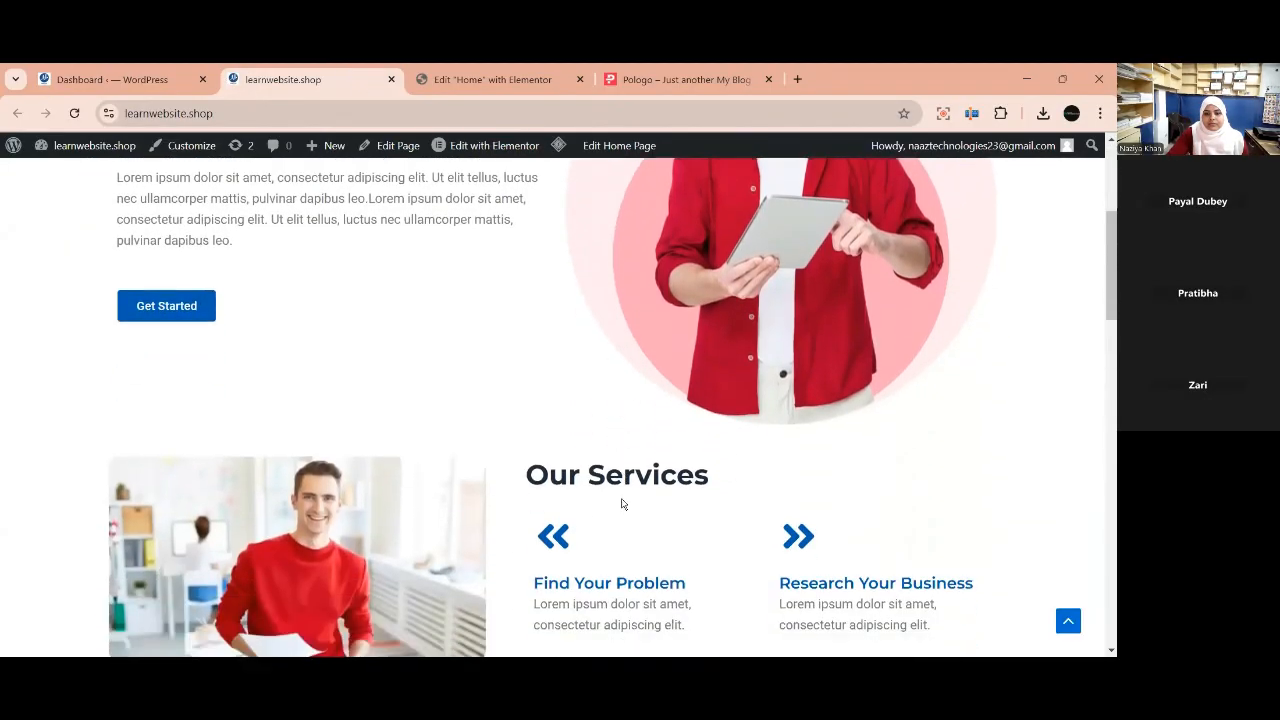
scroll(621, 500, "down", 6)
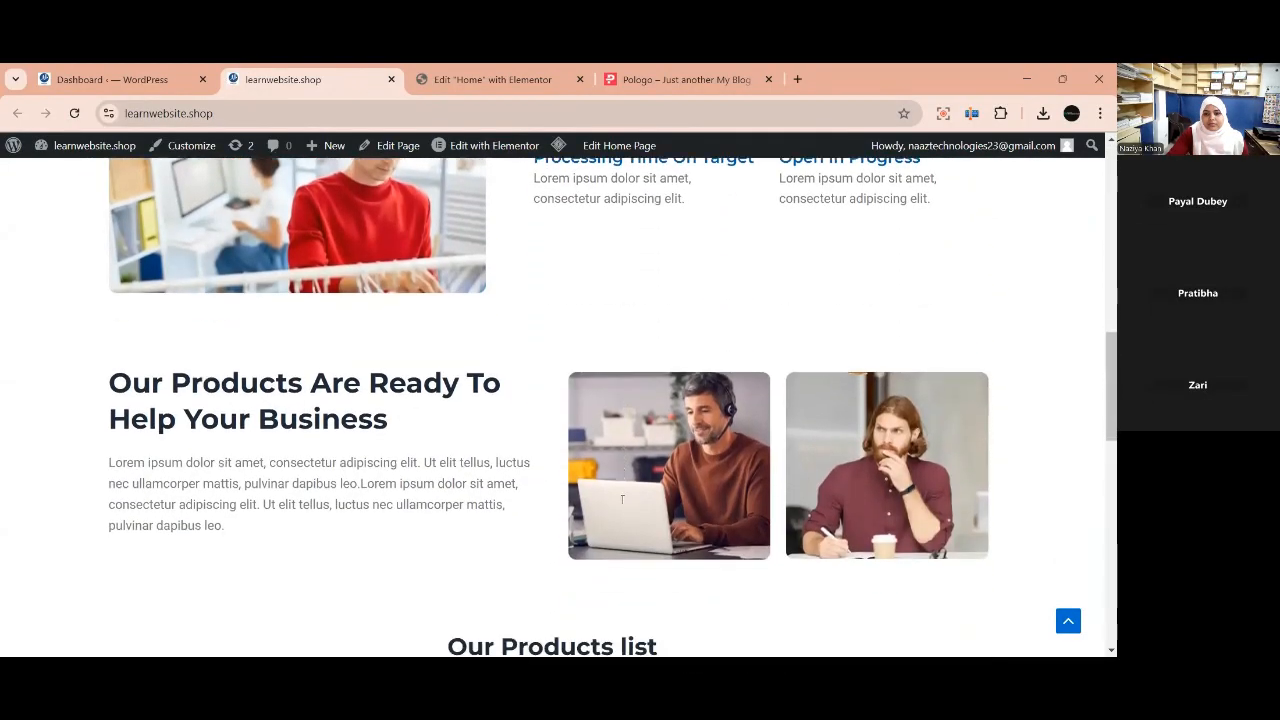
scroll(648, 500, "down", 6)
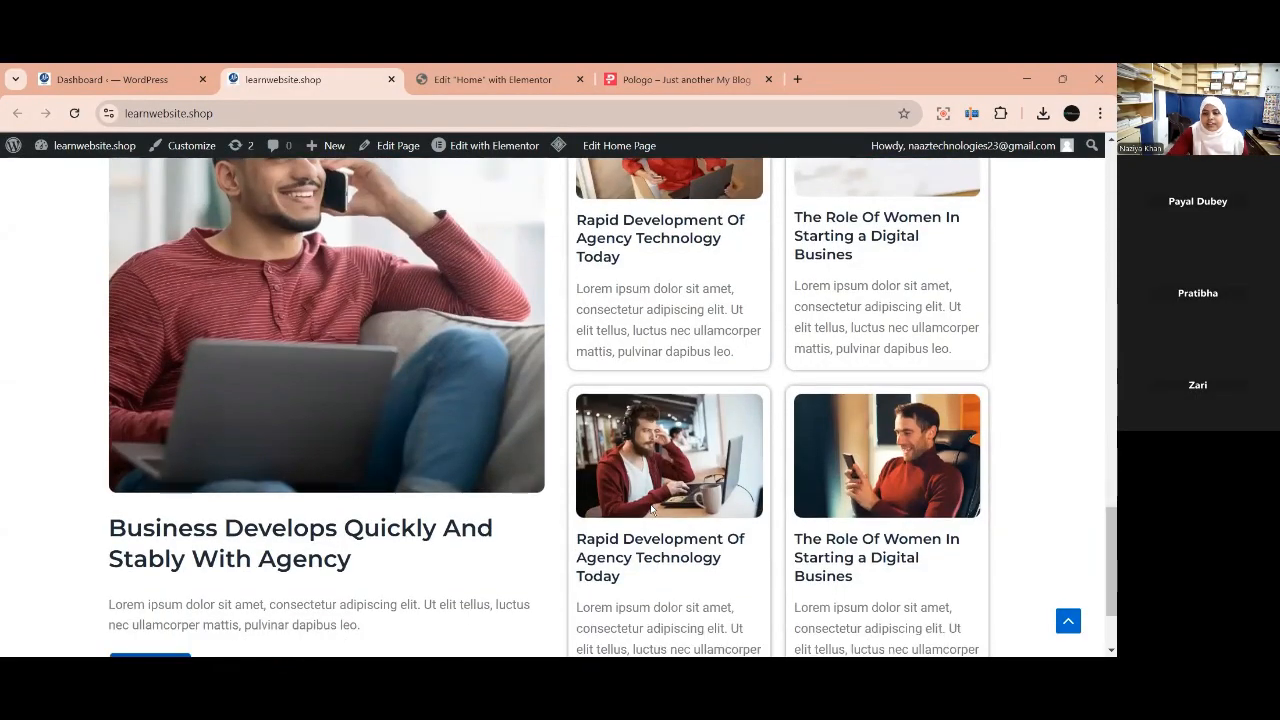
scroll(650, 509, "down", 2)
scroll(656, 511, "up", 3)
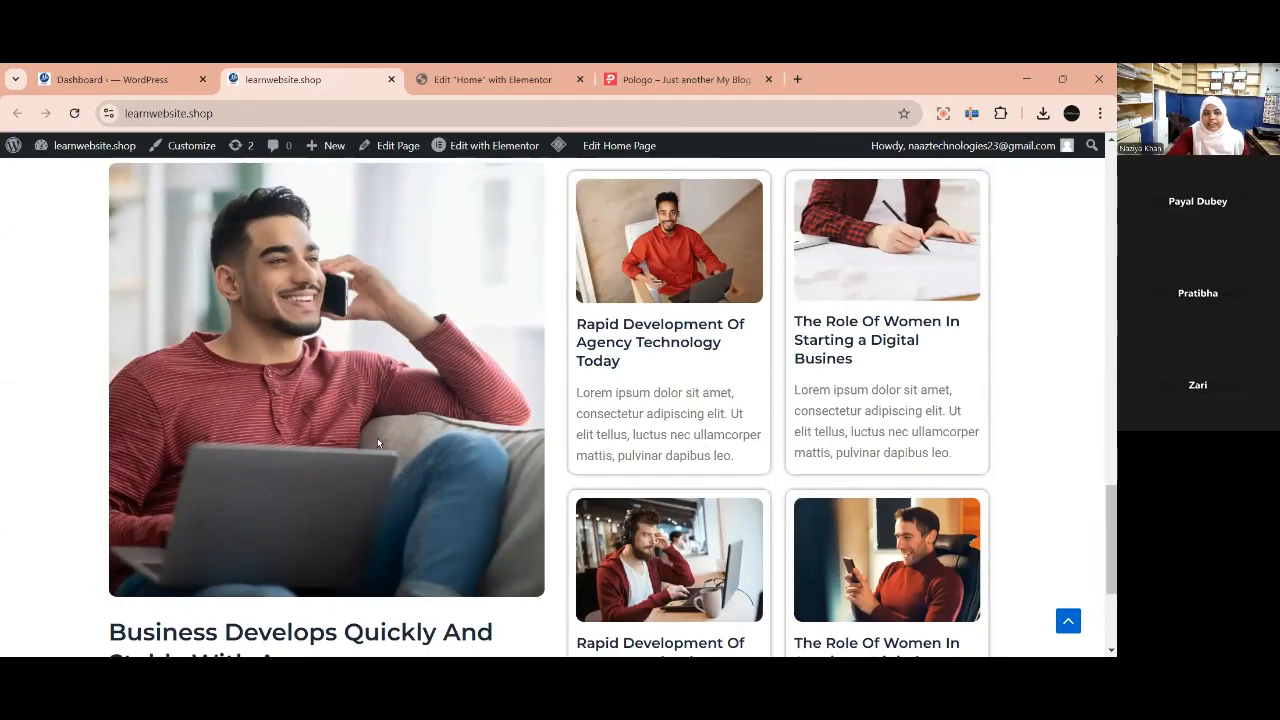
scroll(378, 443, "up", 1)
scroll(400, 350, "down", 2)
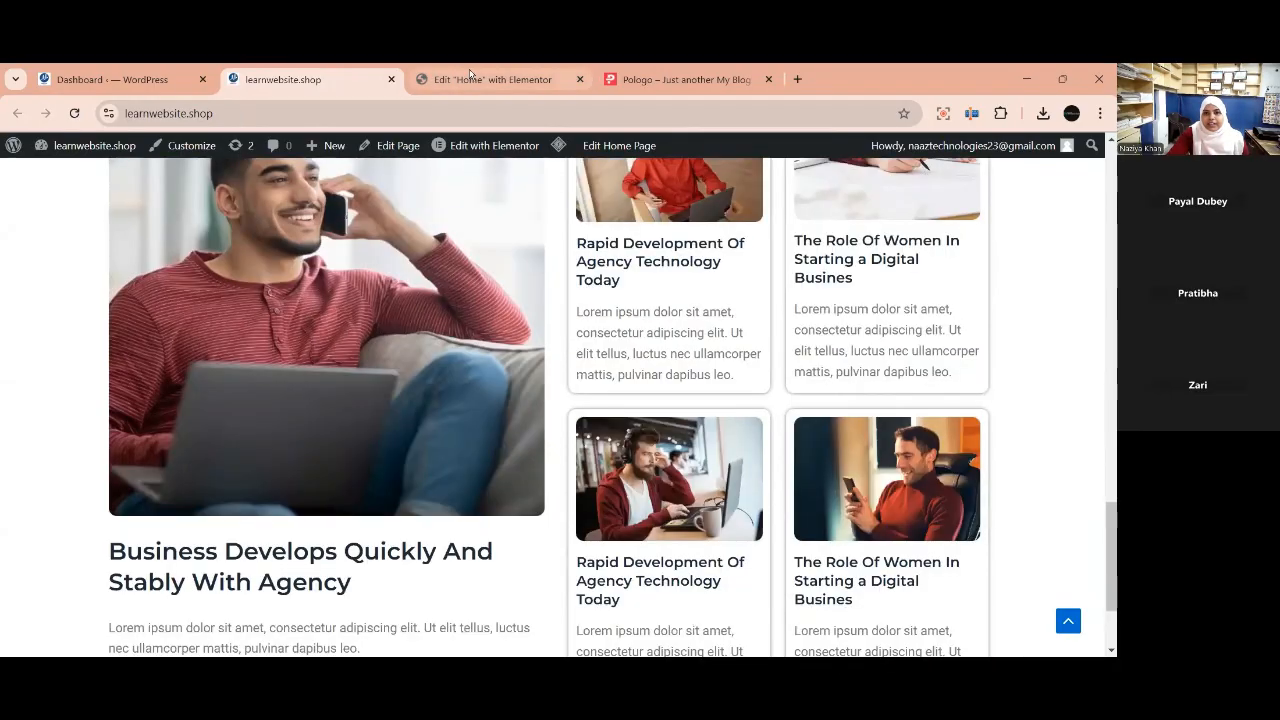
left_click(669, 74)
scroll(566, 334, "down", 1)
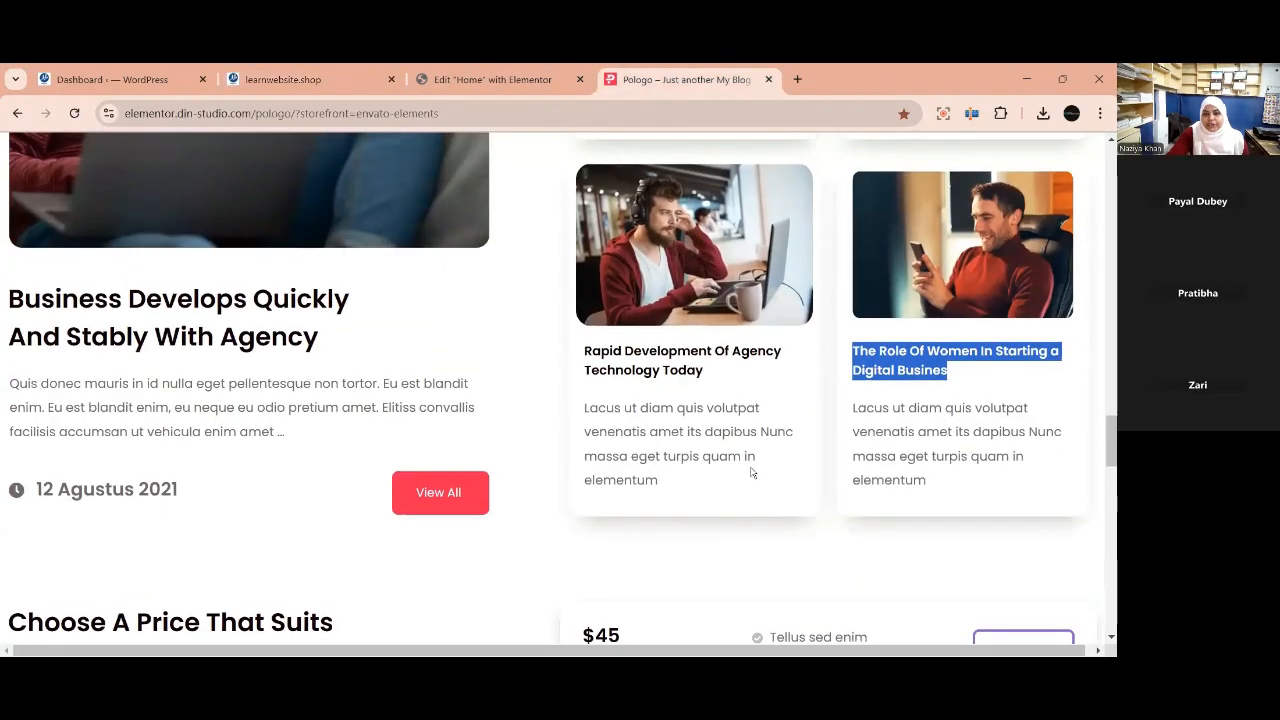
scroll(751, 471, "up", 3)
scroll(751, 471, "up", 3)
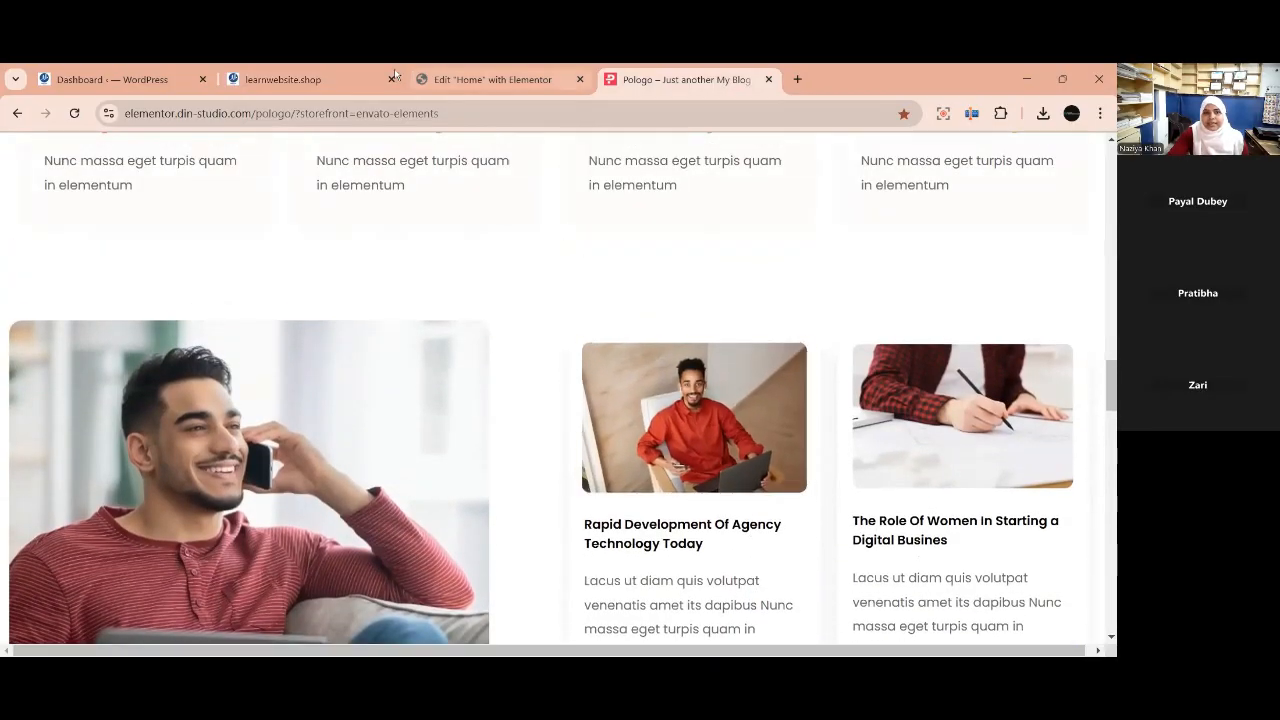
In the Home page editor, lower the shadow colour opacity of the first row's first card and try a spread of 1 before resetting it to 0.
left_click(492, 79)
scroll(751, 561, "up", 4)
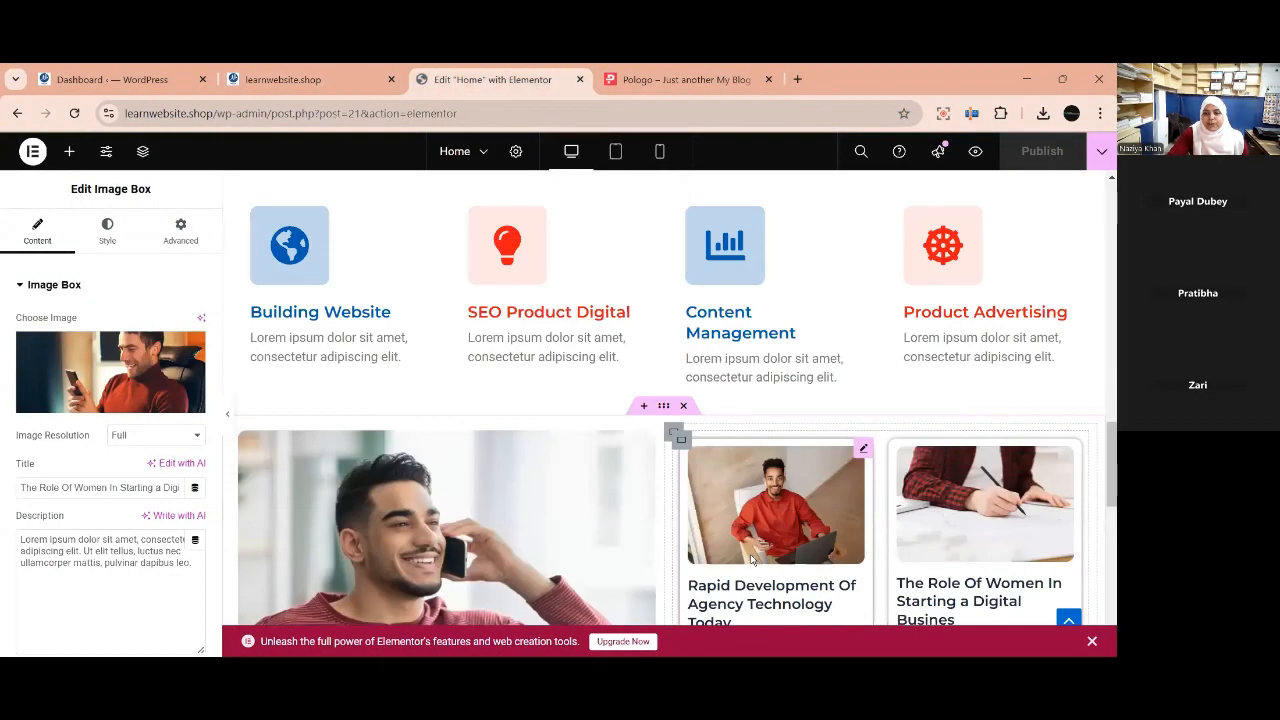
scroll(772, 458, "down", 1)
scroll(772, 458, "down", 1)
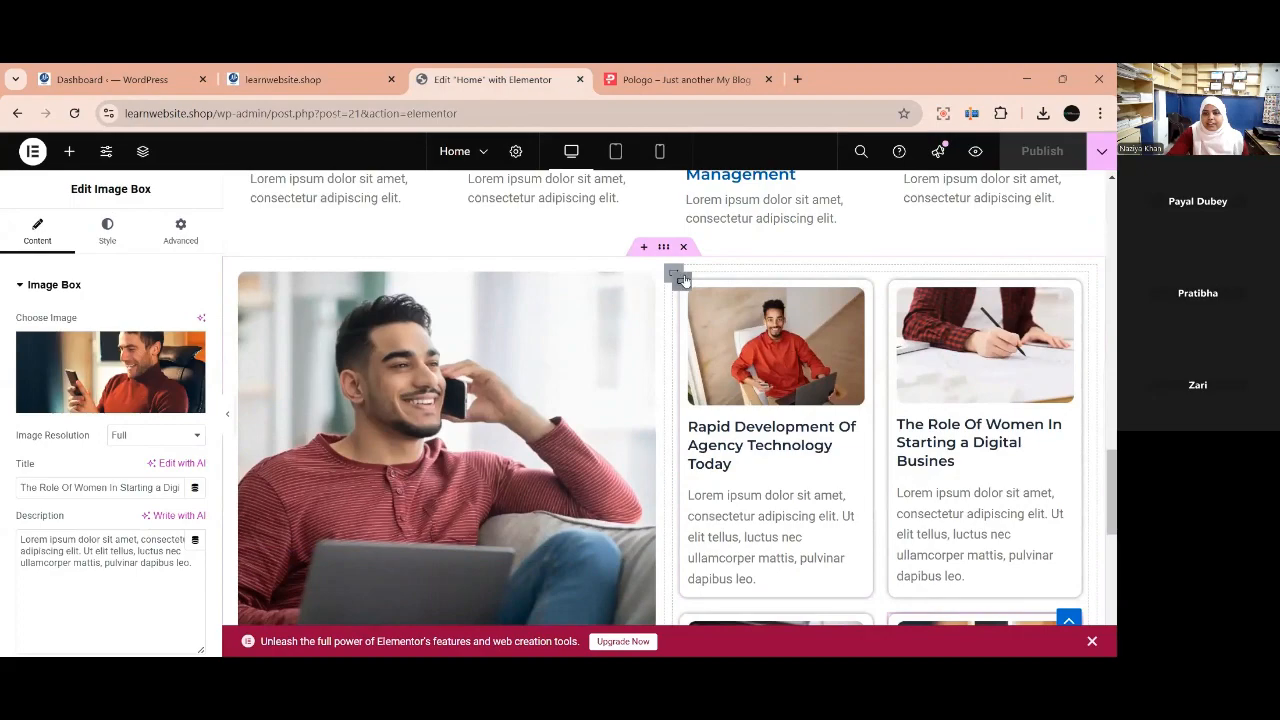
left_click(683, 283)
left_click(183, 238)
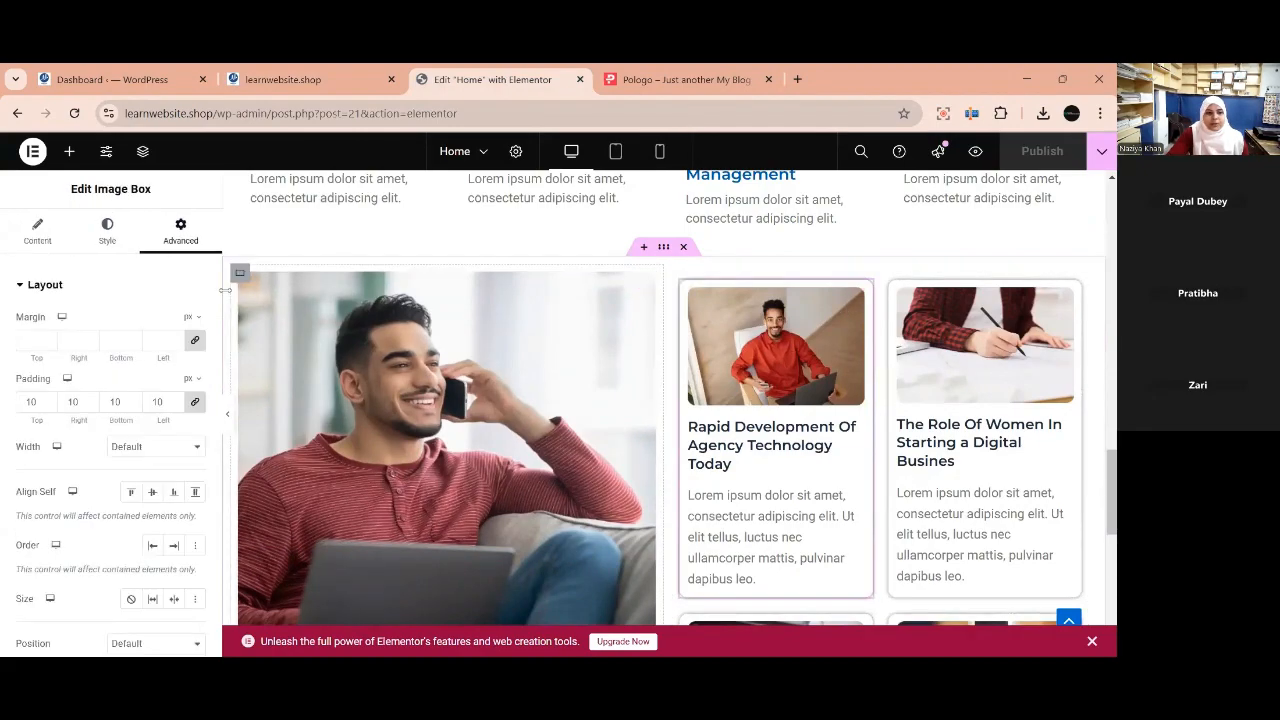
scroll(117, 507, "down", 10)
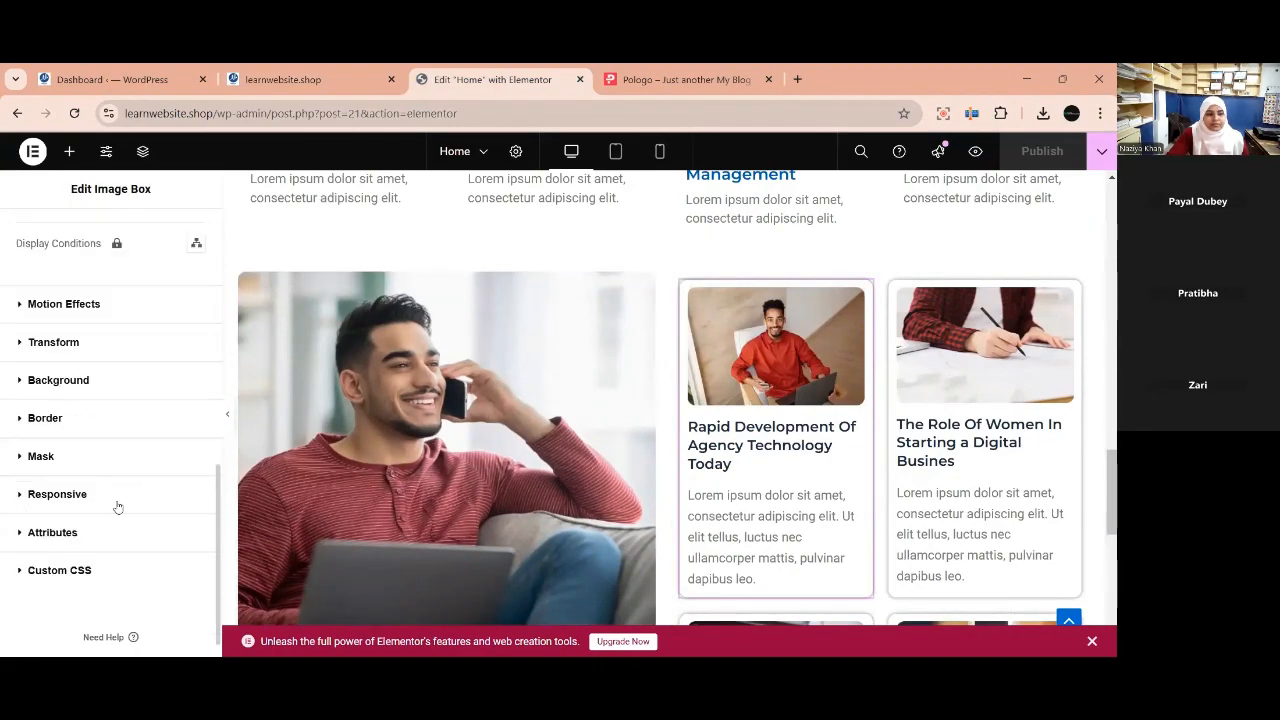
left_click(46, 420)
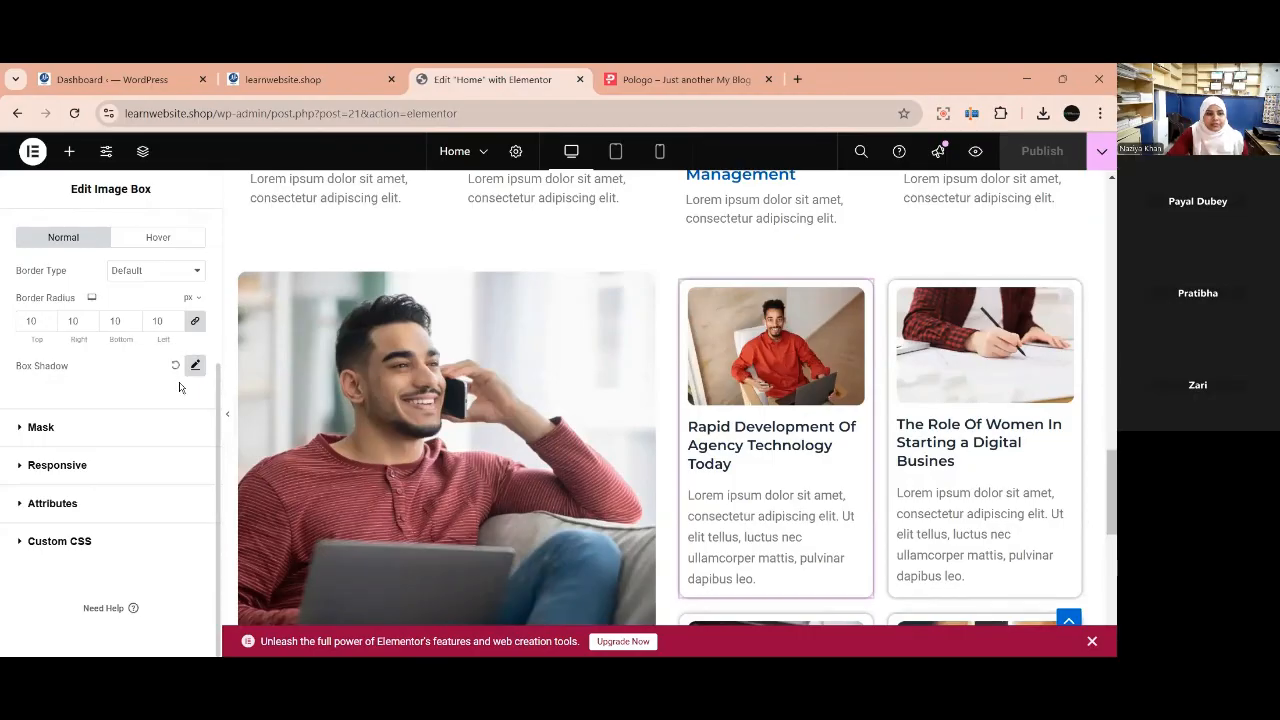
left_click(195, 366)
left_click(184, 409)
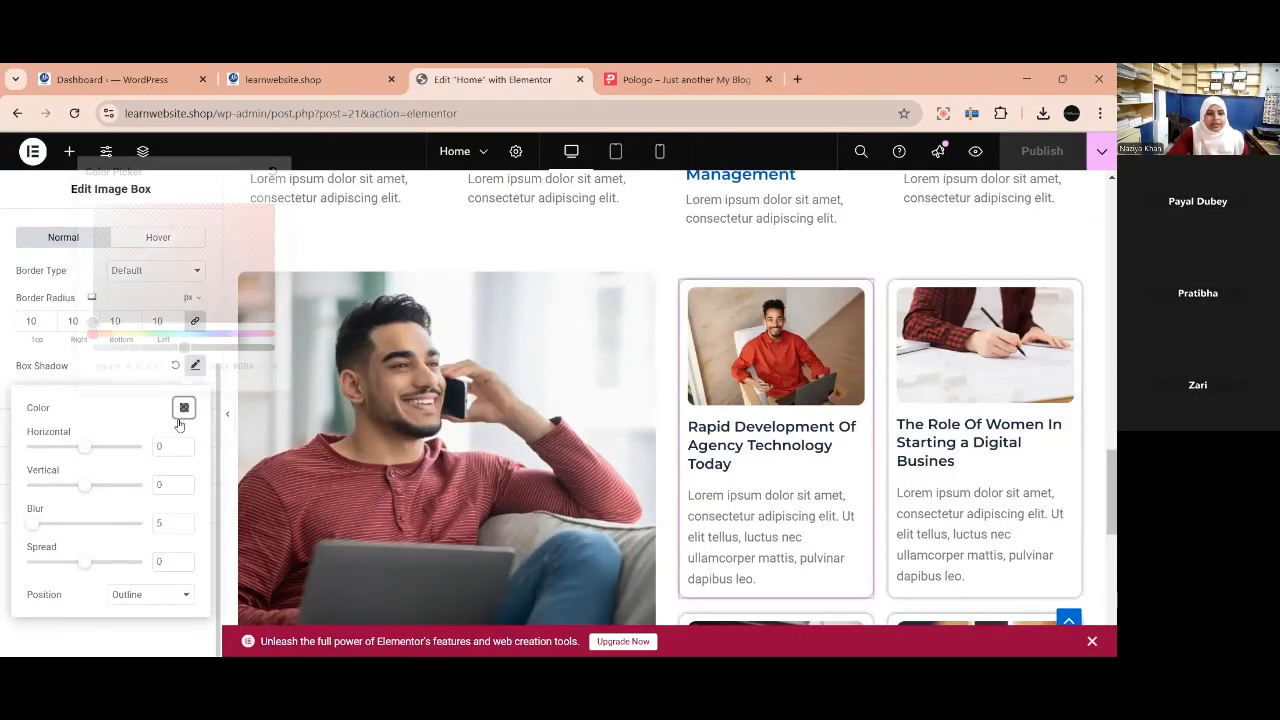
left_click(119, 347)
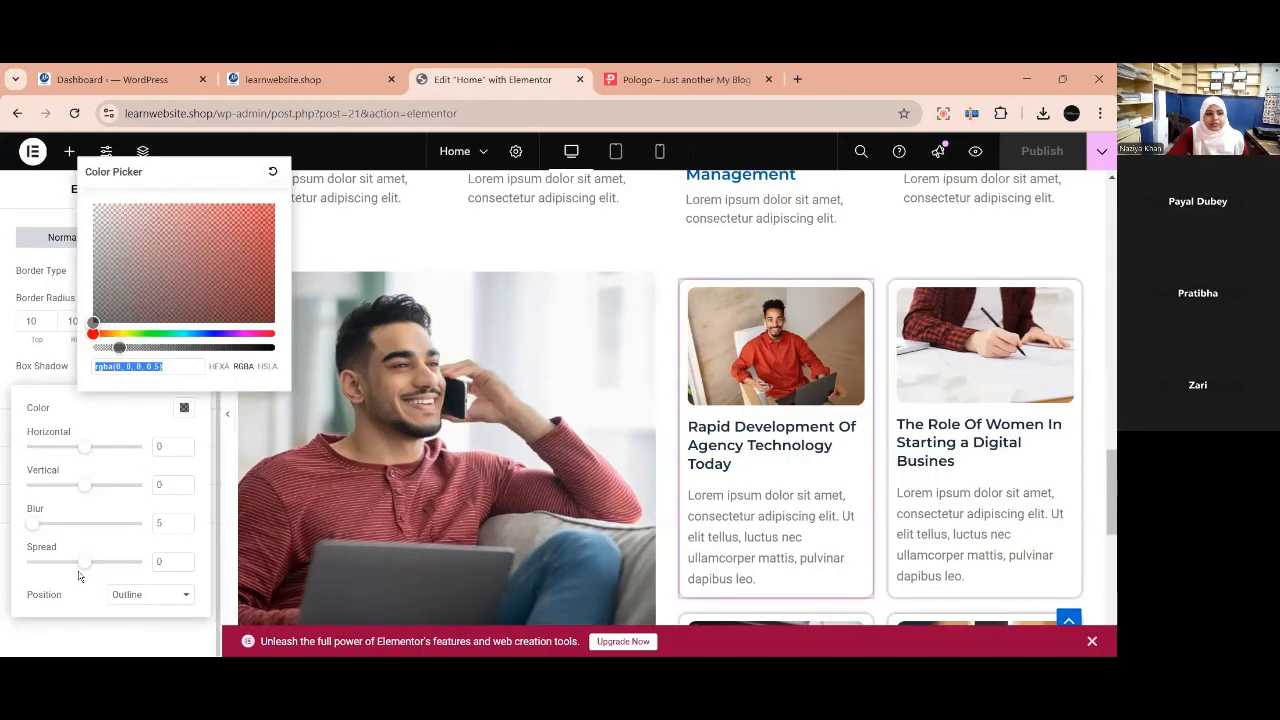
mouse_move(84, 562)
left_mouse_down()
mouse_move(63, 567)
mouse_move(83, 566)
left_mouse_up()
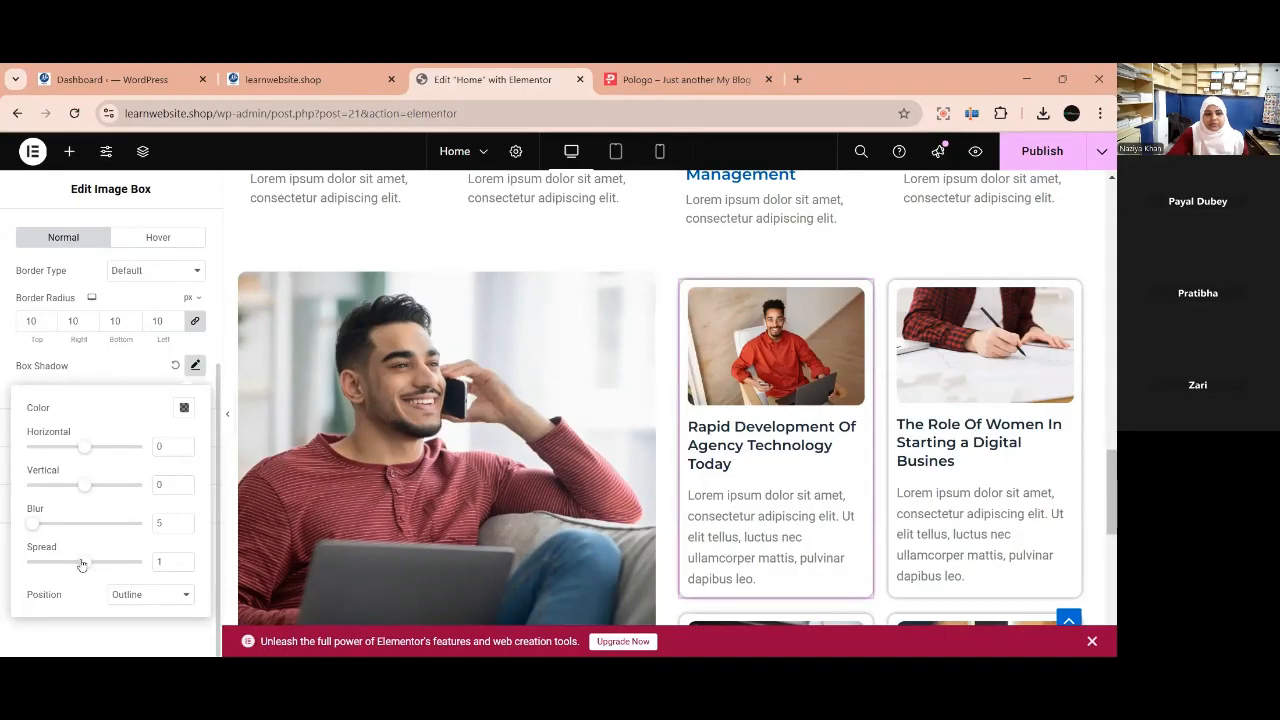
left_click(185, 566)
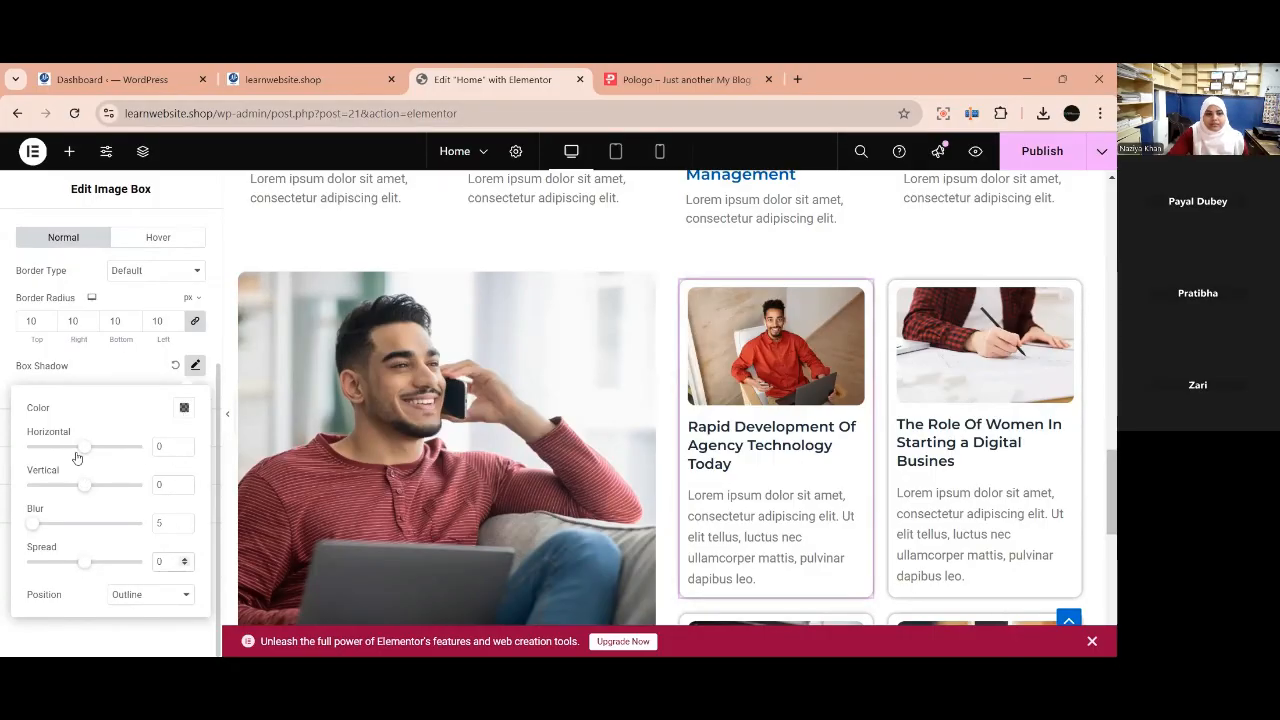
Set the first row's first card to border type None and reduce its box shadow blur to 2.
left_click(185, 528)
left_click(185, 528)
left_click(185, 528)
left_click(185, 528)
left_click(185, 528)
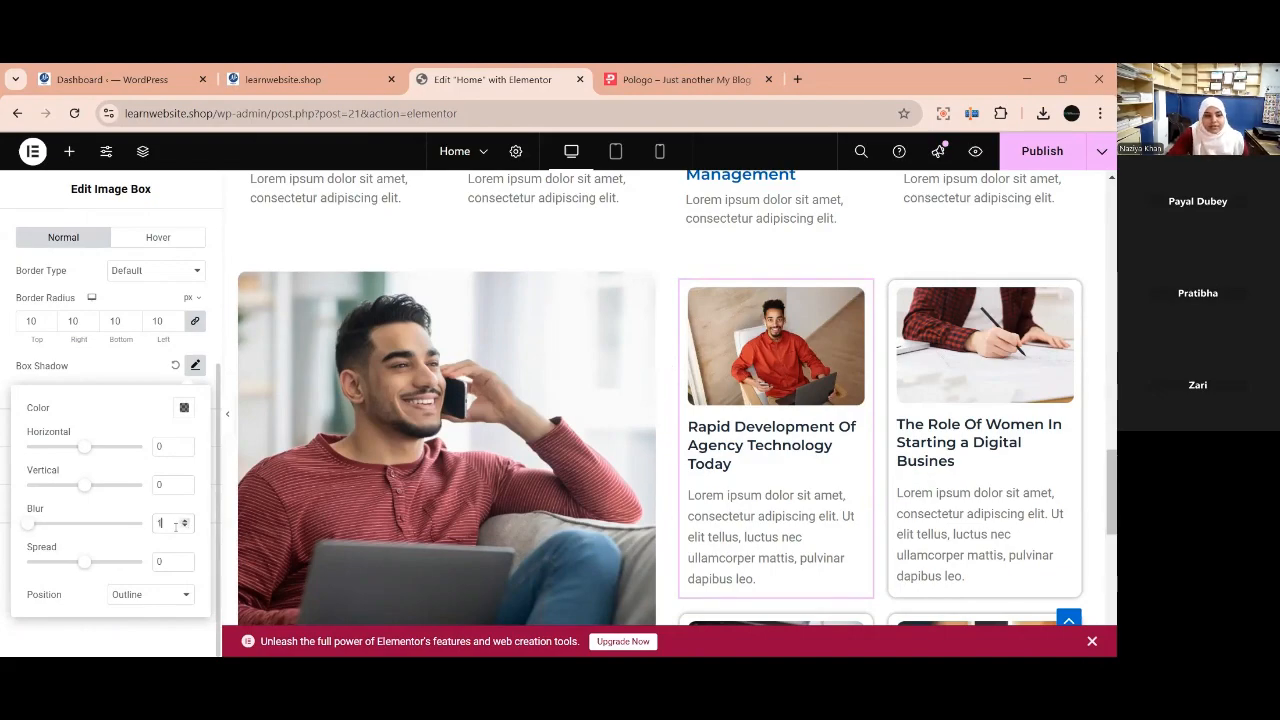
left_click(144, 301)
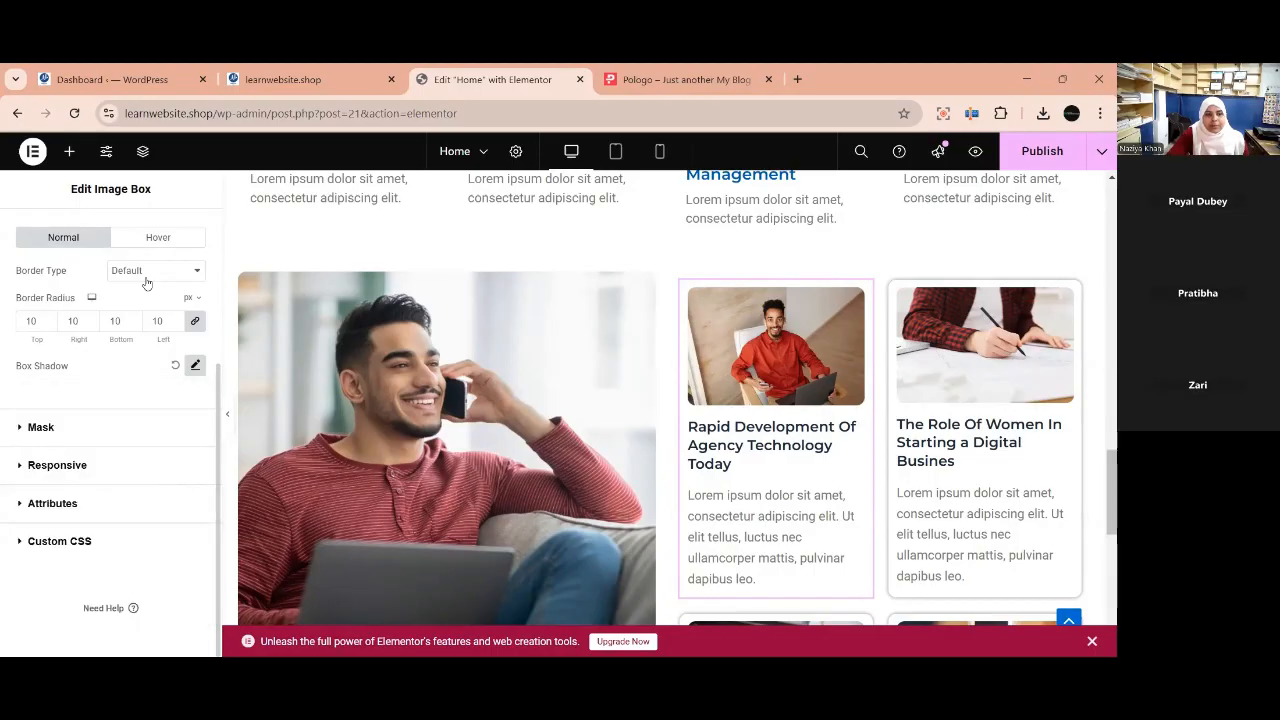
left_click(146, 284)
left_click(134, 305)
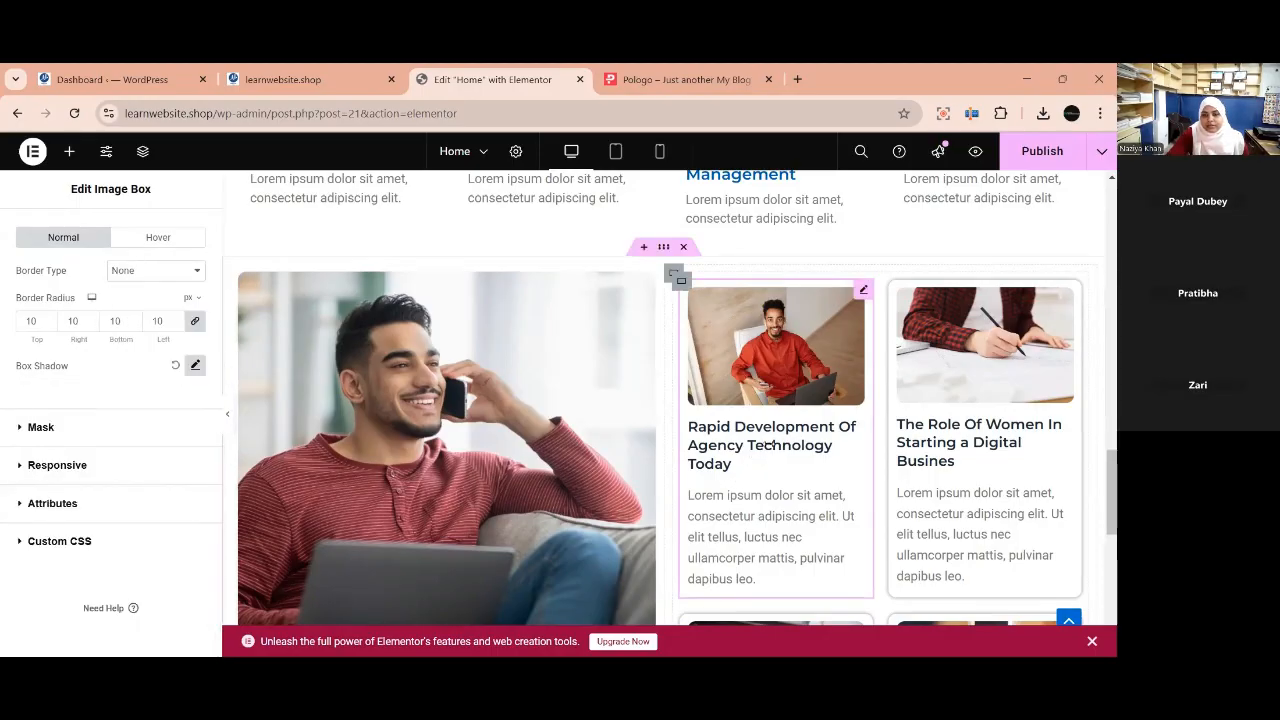
left_click(194, 367)
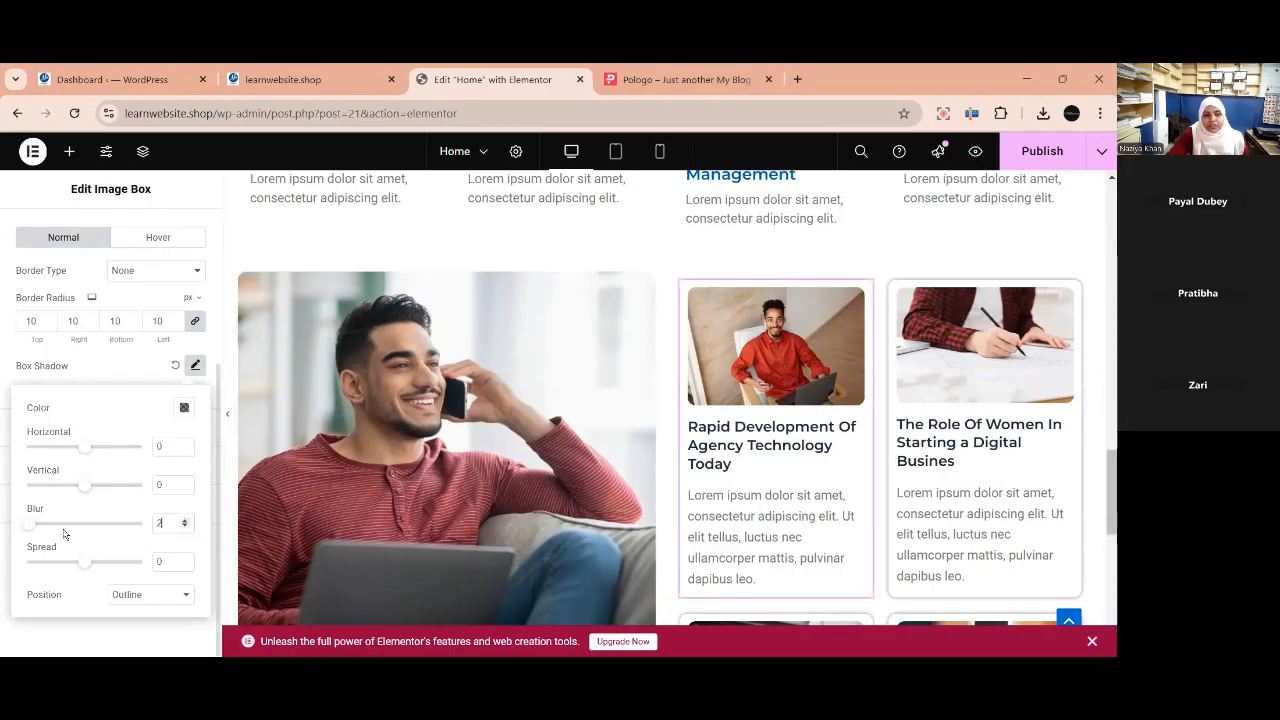
left_click(145, 384)
Set the box shadow blur of the first row's second card to 2.
left_click(888, 330)
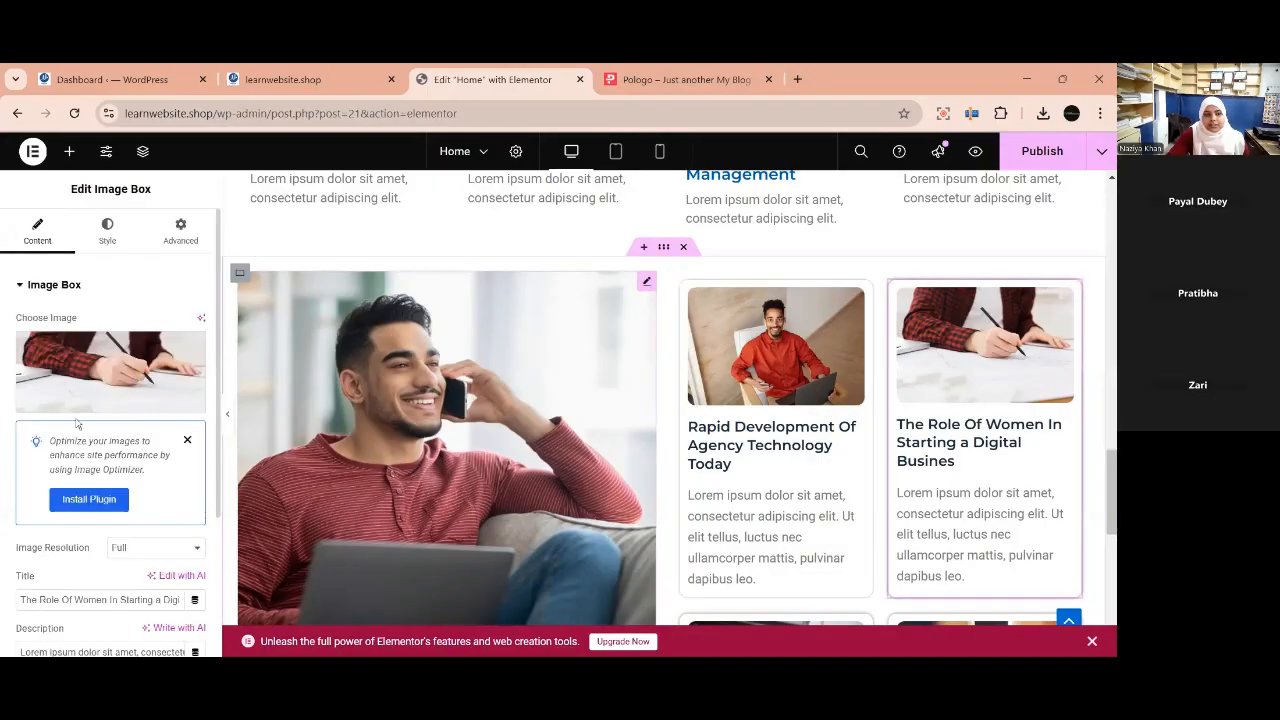
left_click(107, 230)
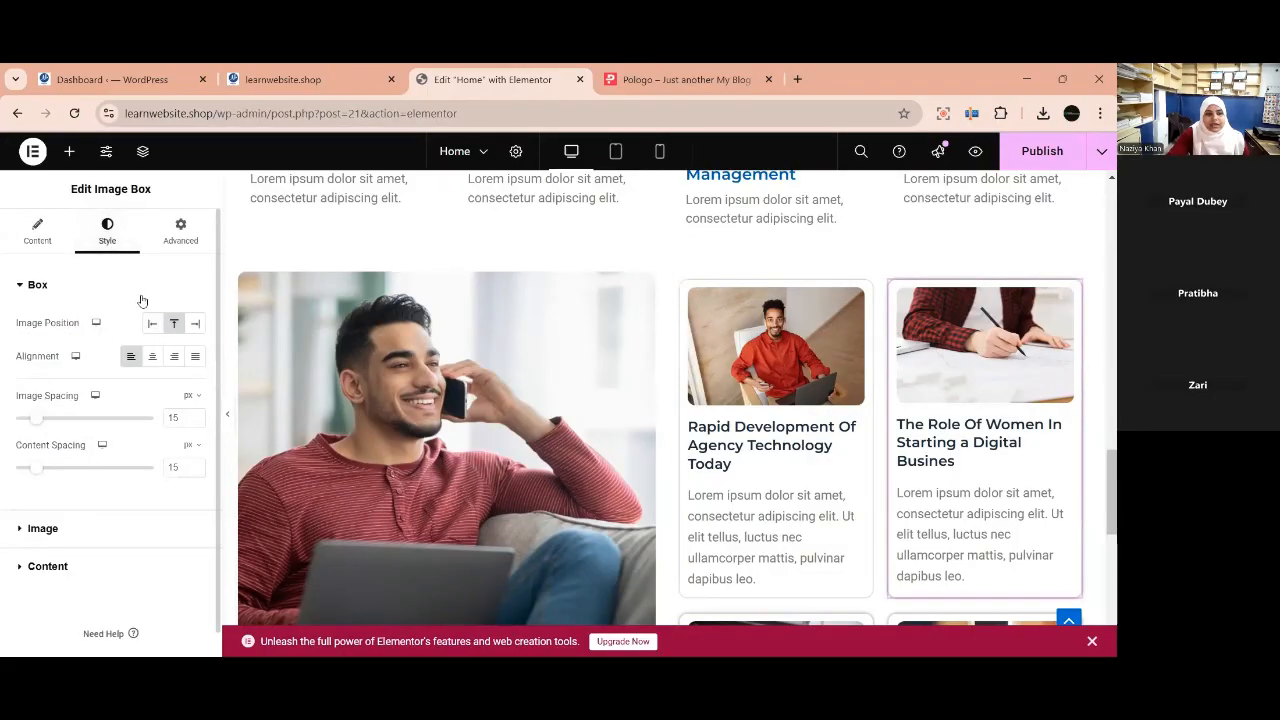
left_click(172, 236)
scroll(110, 480, "down", 10)
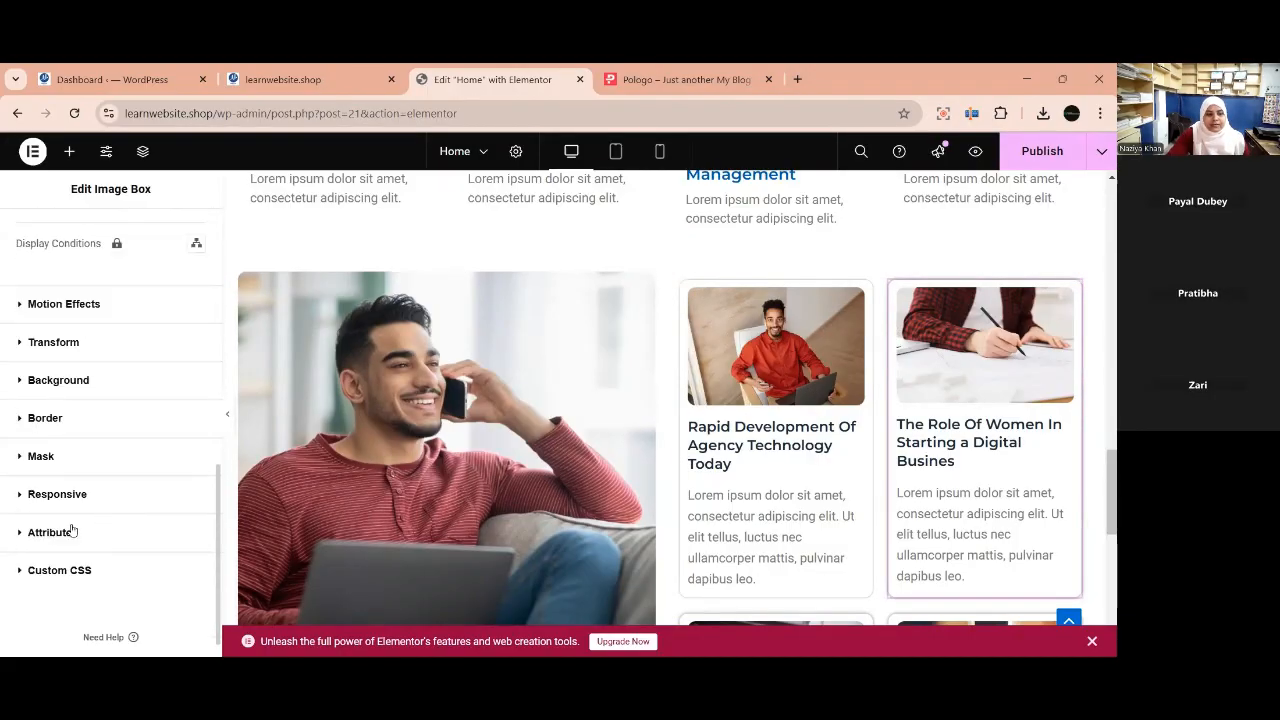
left_click(41, 456)
left_click(42, 438)
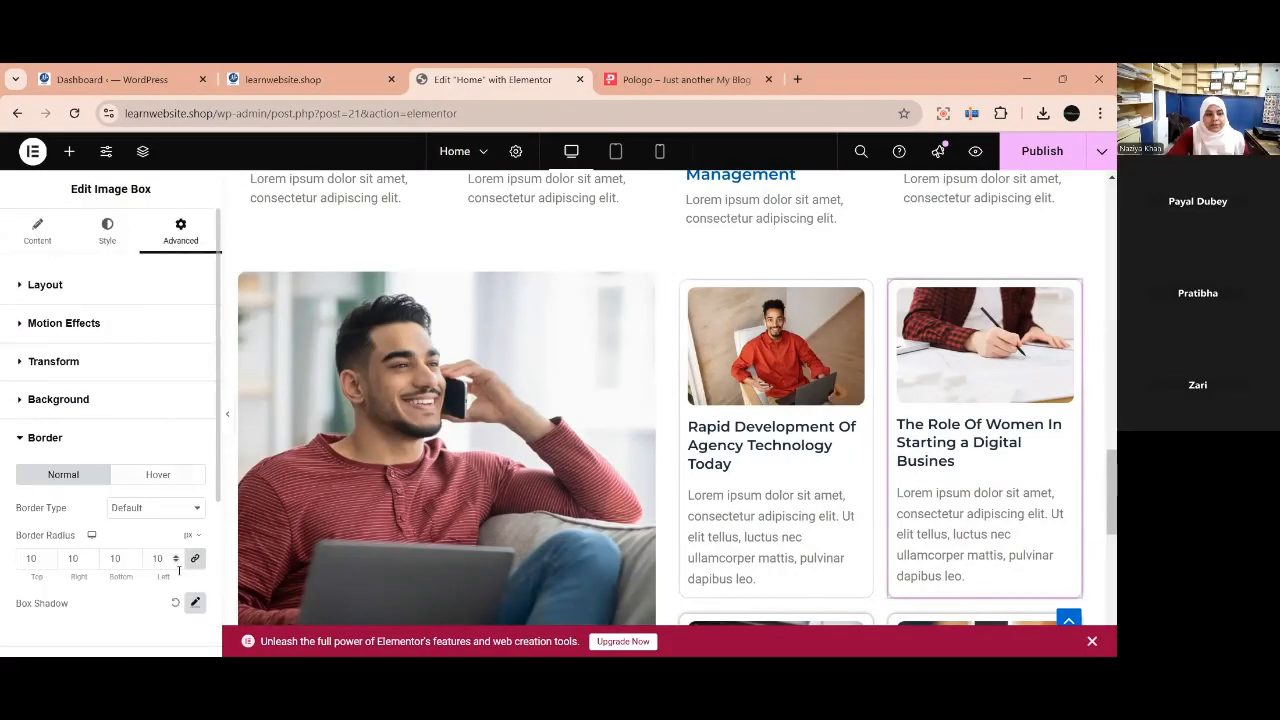
left_click(195, 446)
scroll(171, 615, "down", 1)
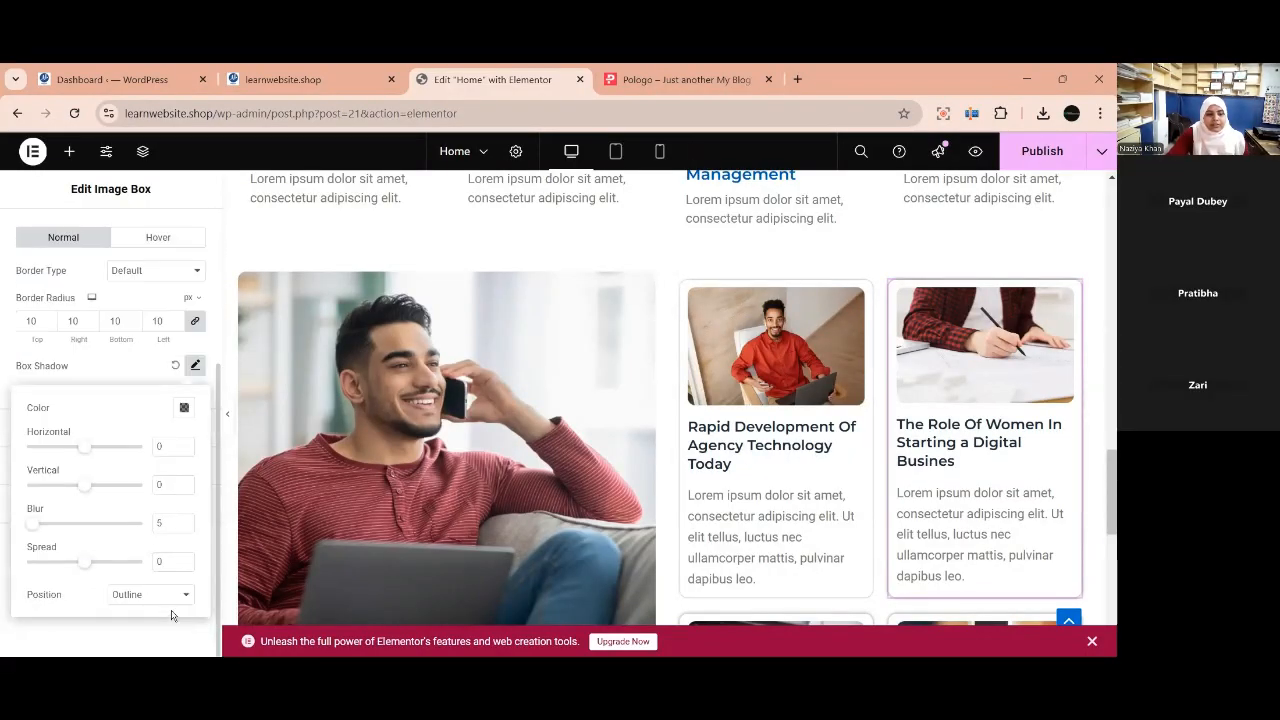
type("2")
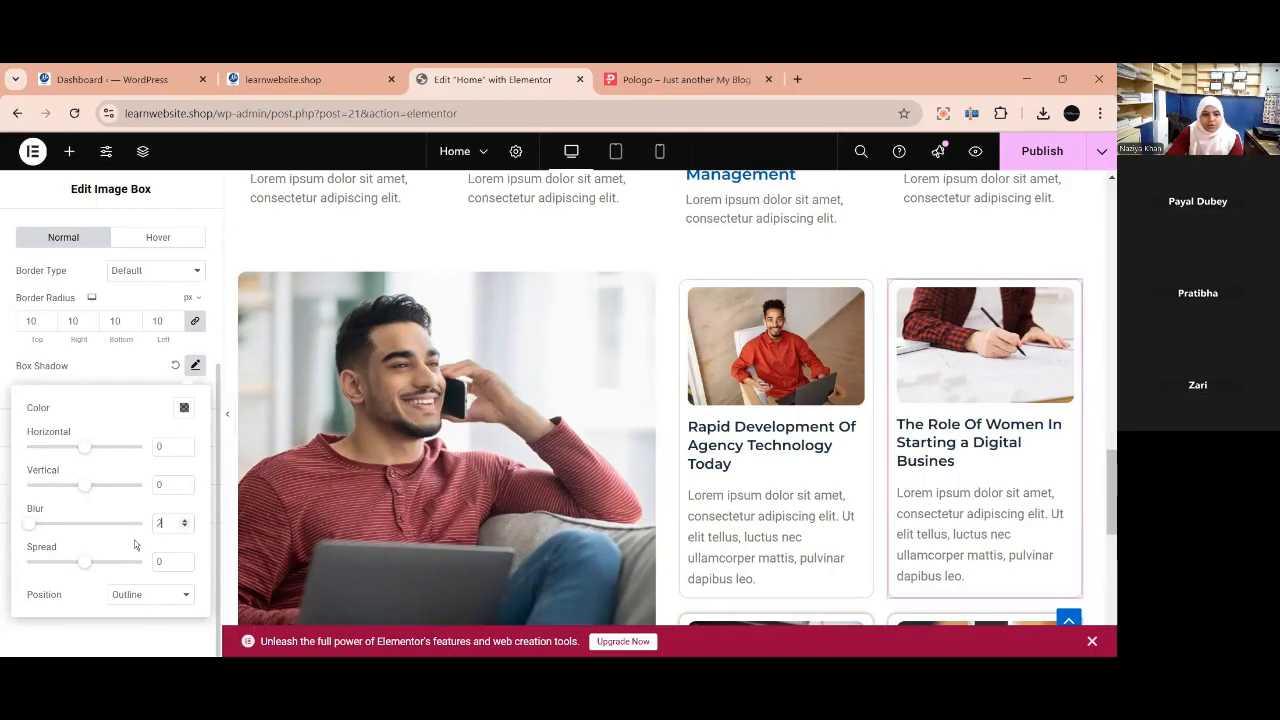
left_click(135, 368)
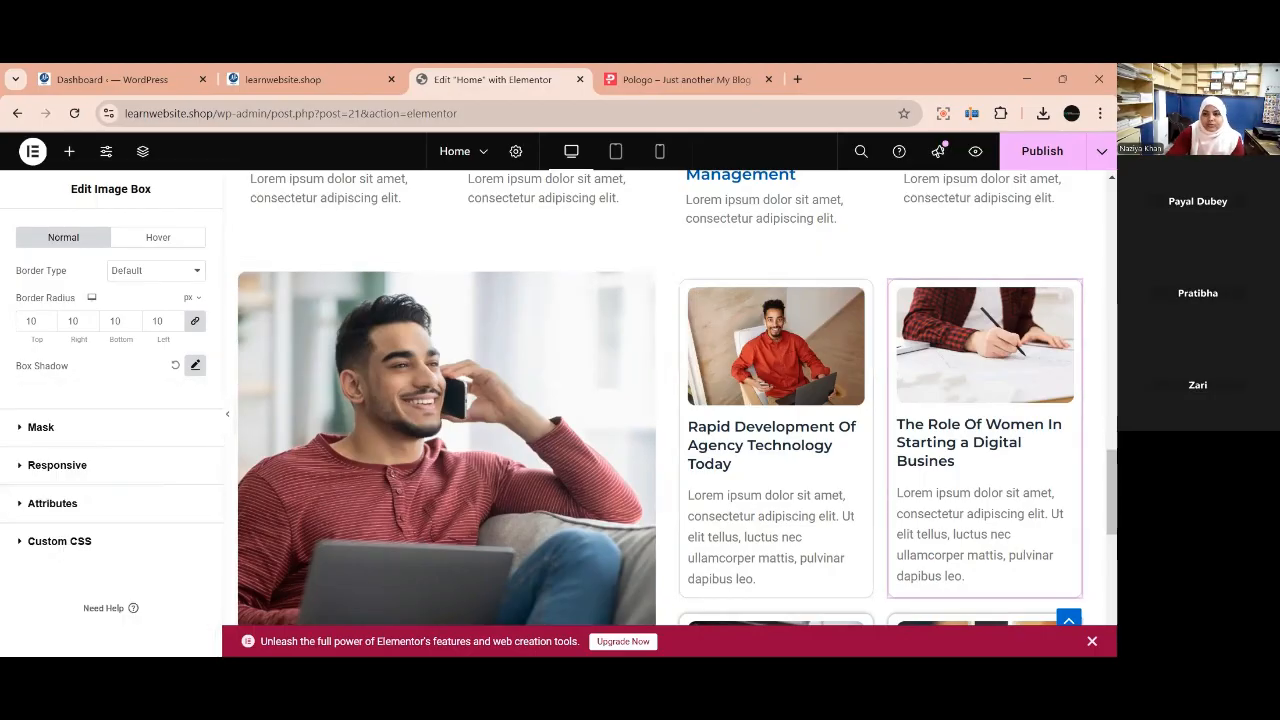
Reduce the box shadow blur of the second row's first card to 2.
scroll(828, 425, "down", 3)
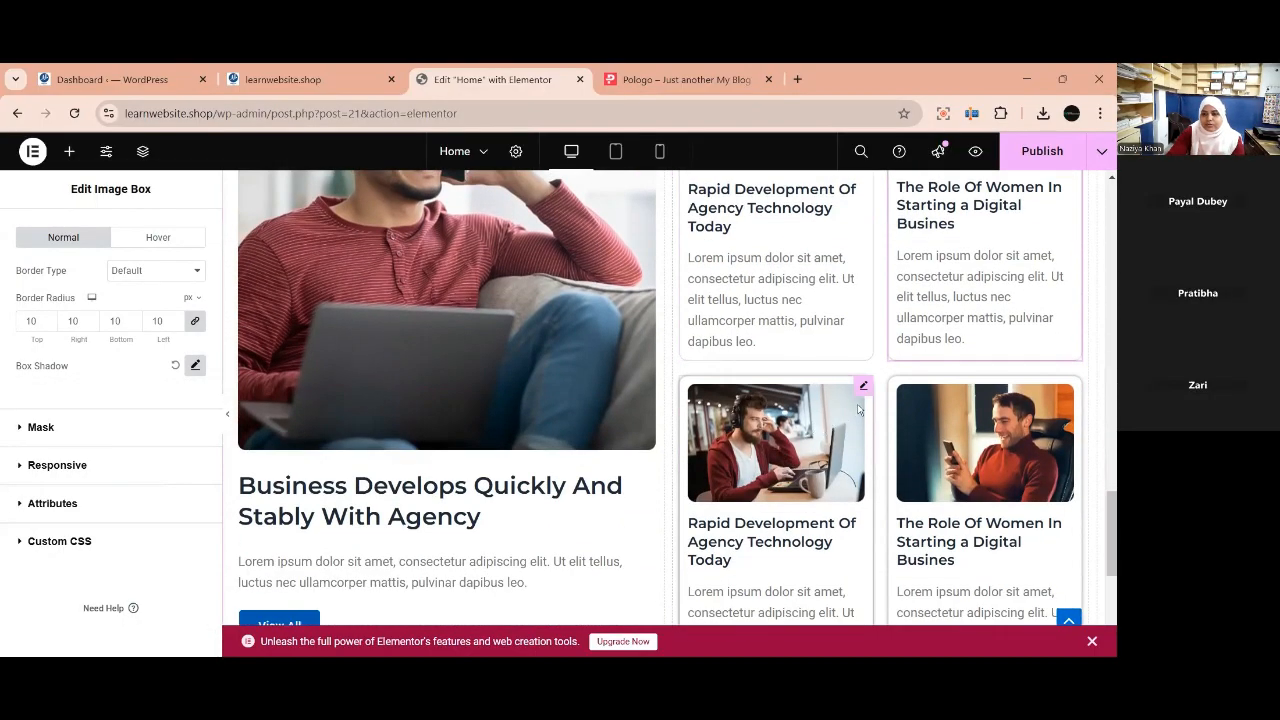
left_click(863, 385)
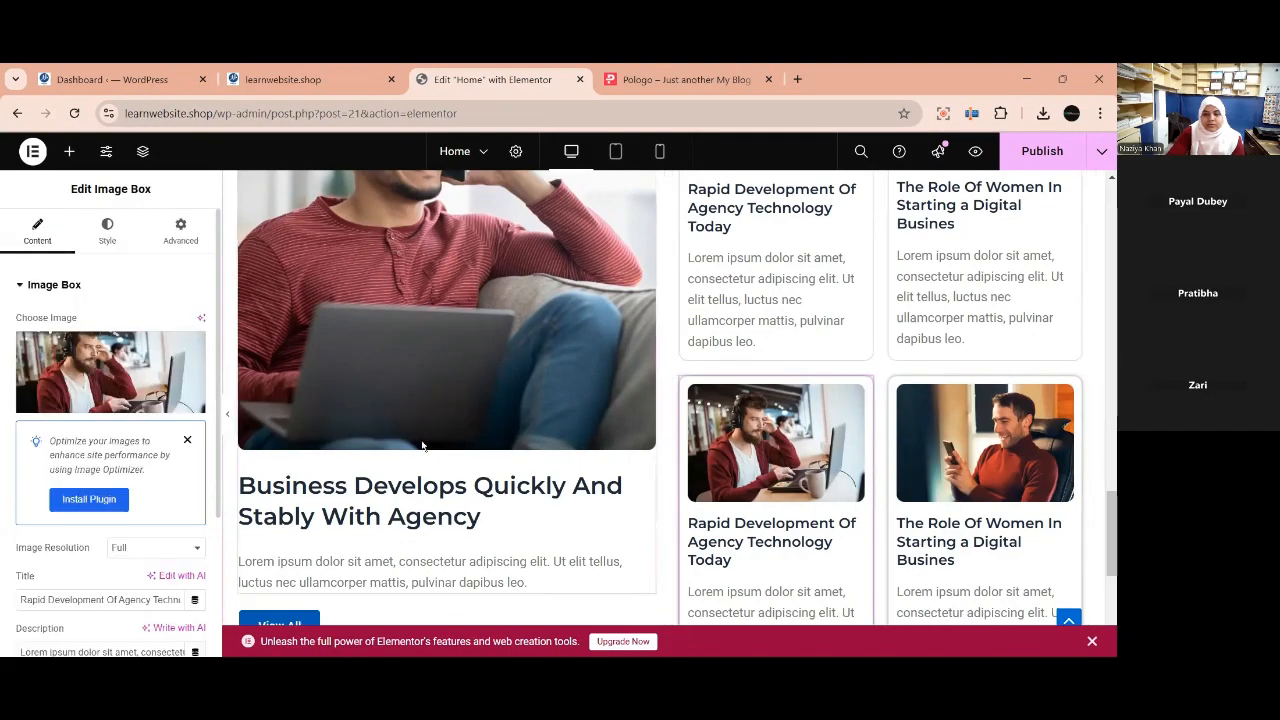
left_click(180, 230)
scroll(130, 400, "down", 10)
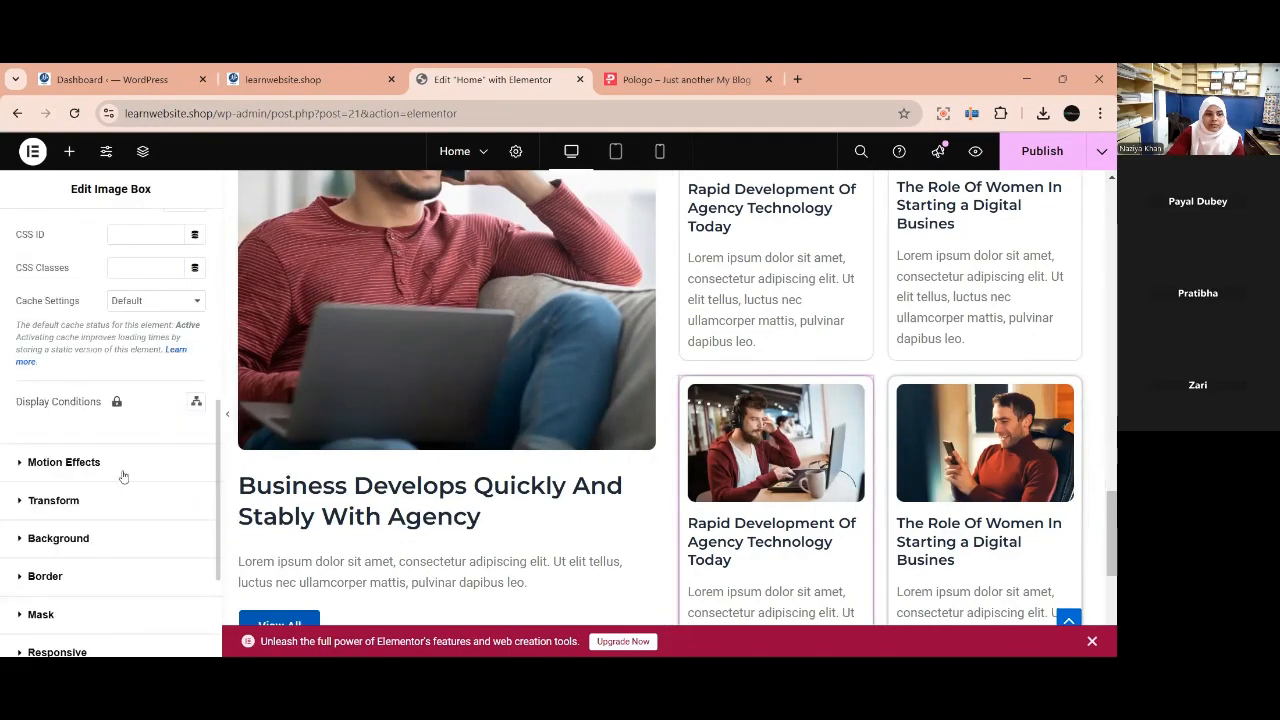
left_click(40, 388)
scroll(168, 487, "down", 3)
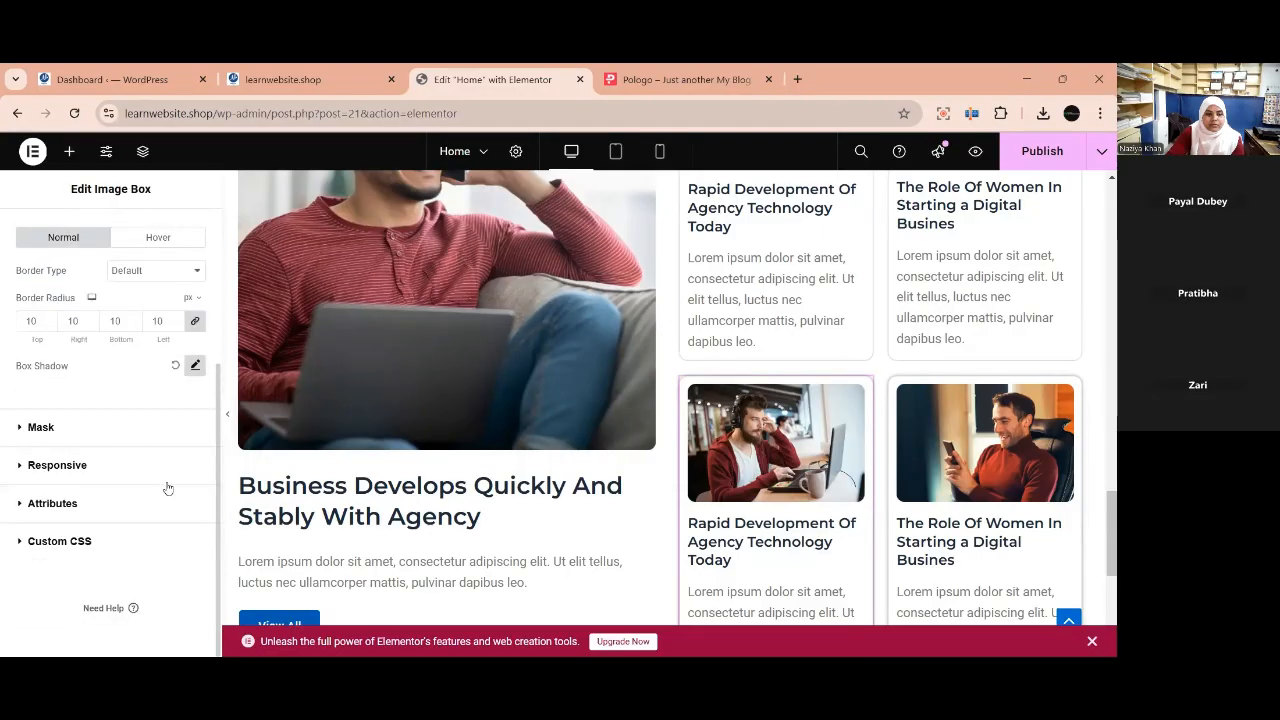
left_click(195, 367)
left_click(184, 527)
left_click(184, 527)
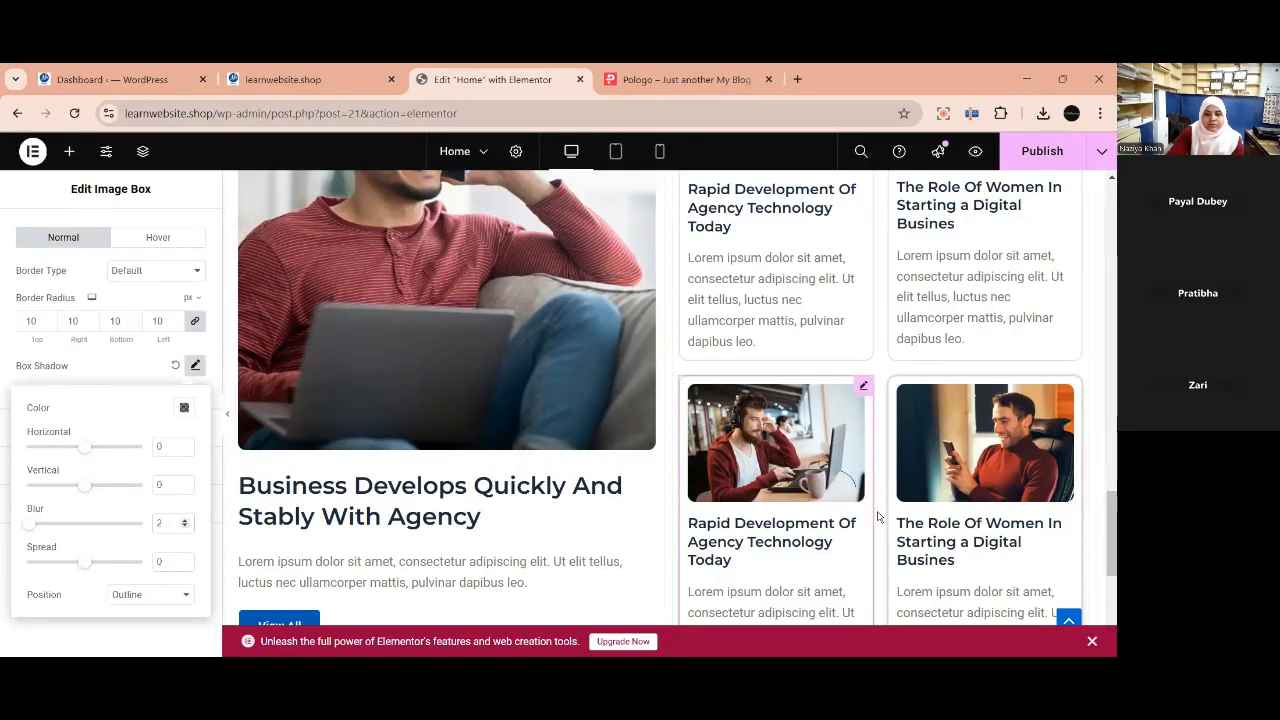
Set the box shadow blur of the second row's second card to 2.
left_click(943, 605)
left_click(186, 238)
scroll(137, 480, "down", 4)
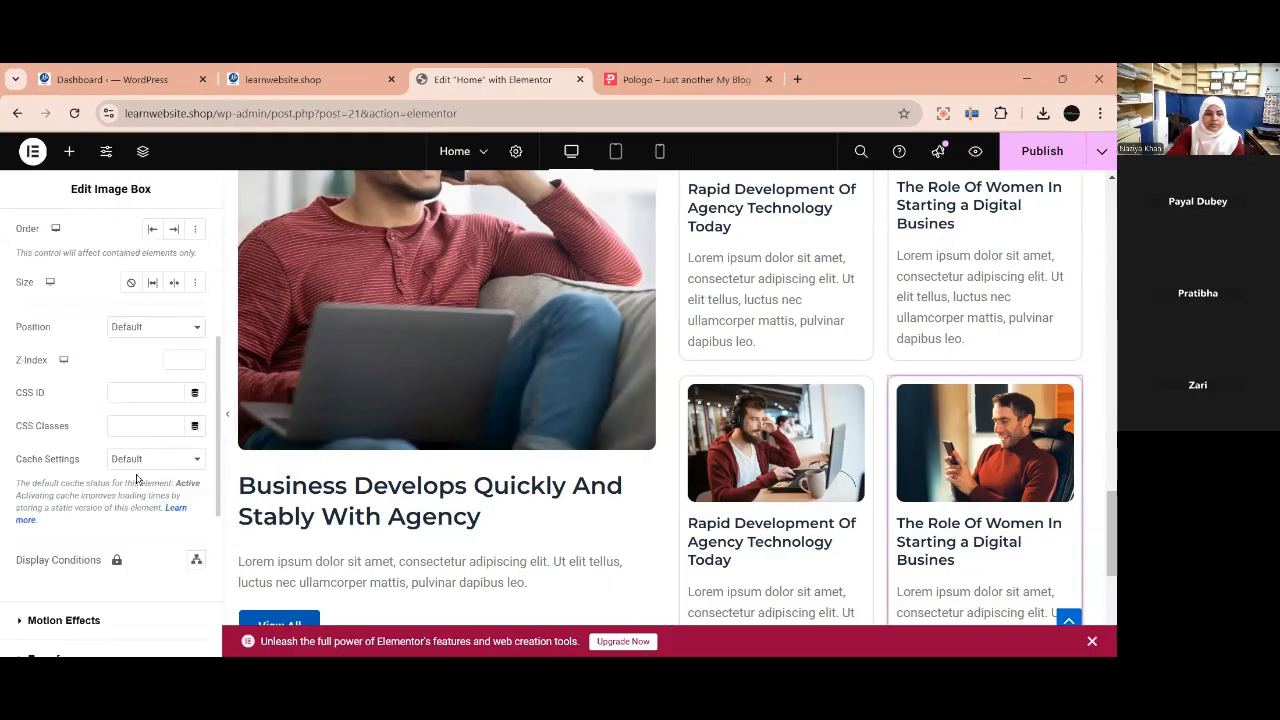
scroll(137, 480, "down", 3)
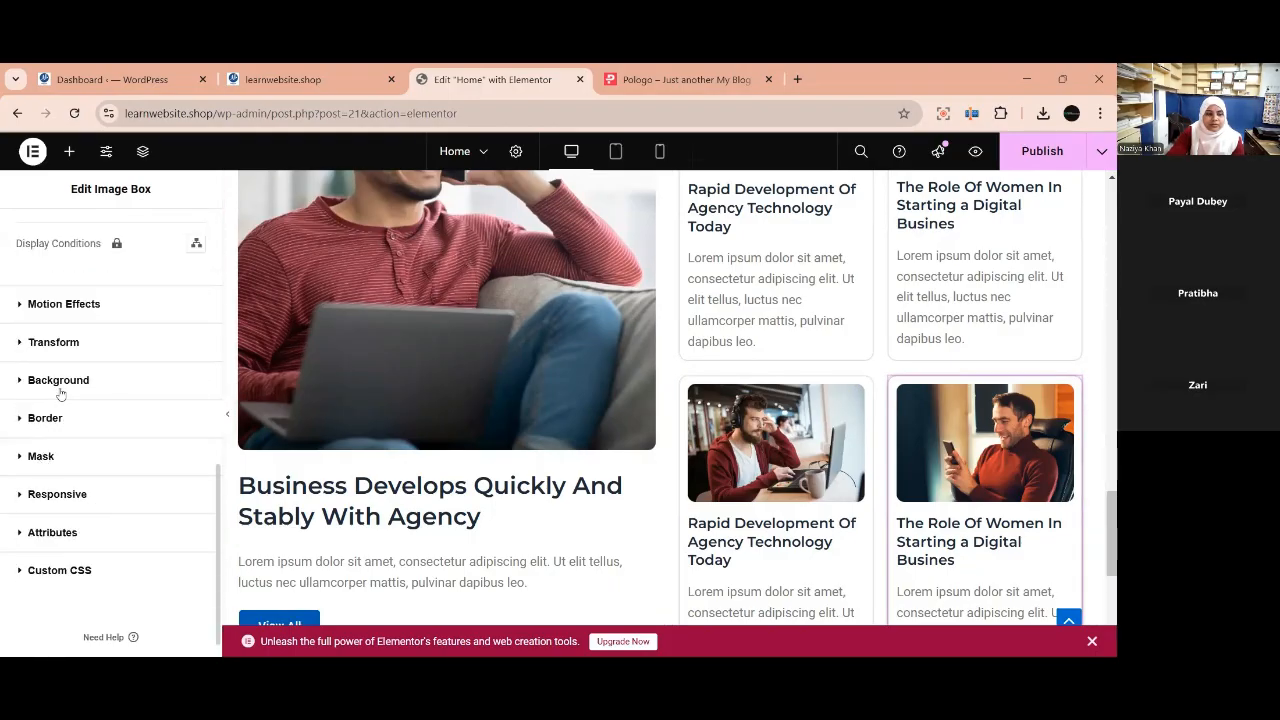
left_click(72, 420)
left_click(195, 365)
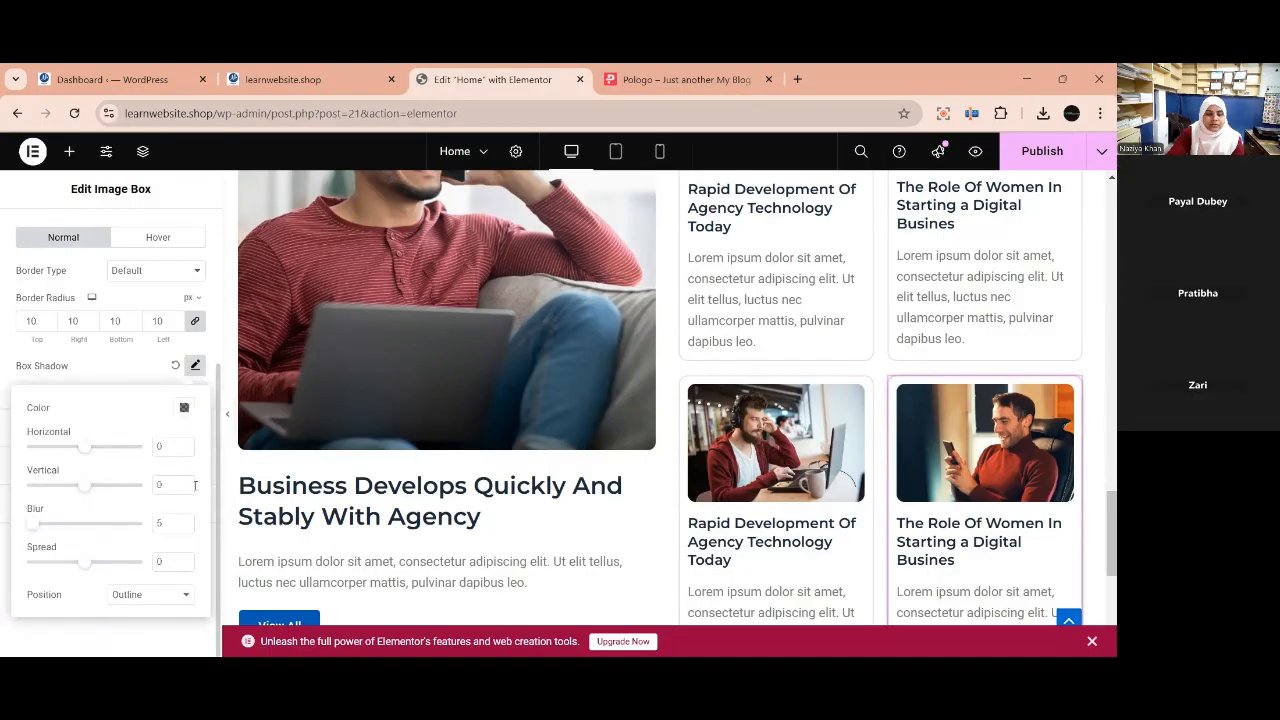
type("3")
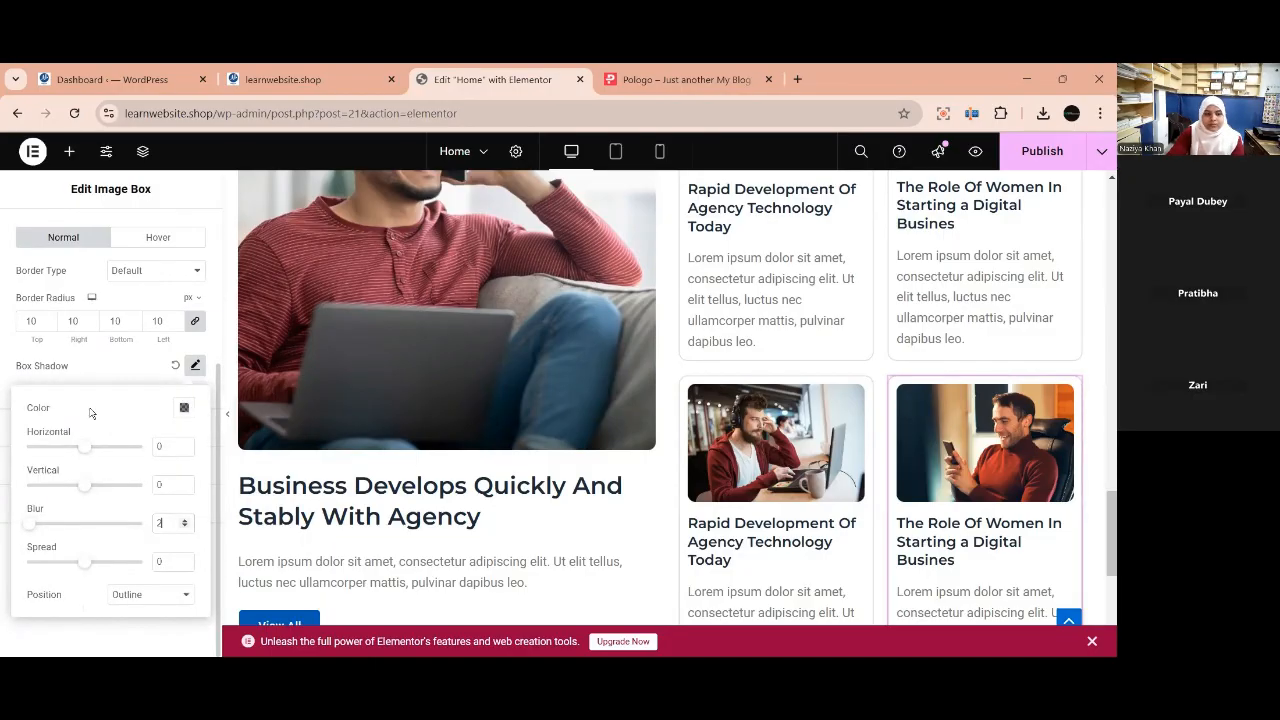
left_click(87, 371)
Set the column gap of the container holding the large photo and blog cards to 20 px, and switch to the Pologo reference page.
scroll(551, 510, "up", 4)
scroll(551, 500, "down", 3)
scroll(550, 502, "down", 2)
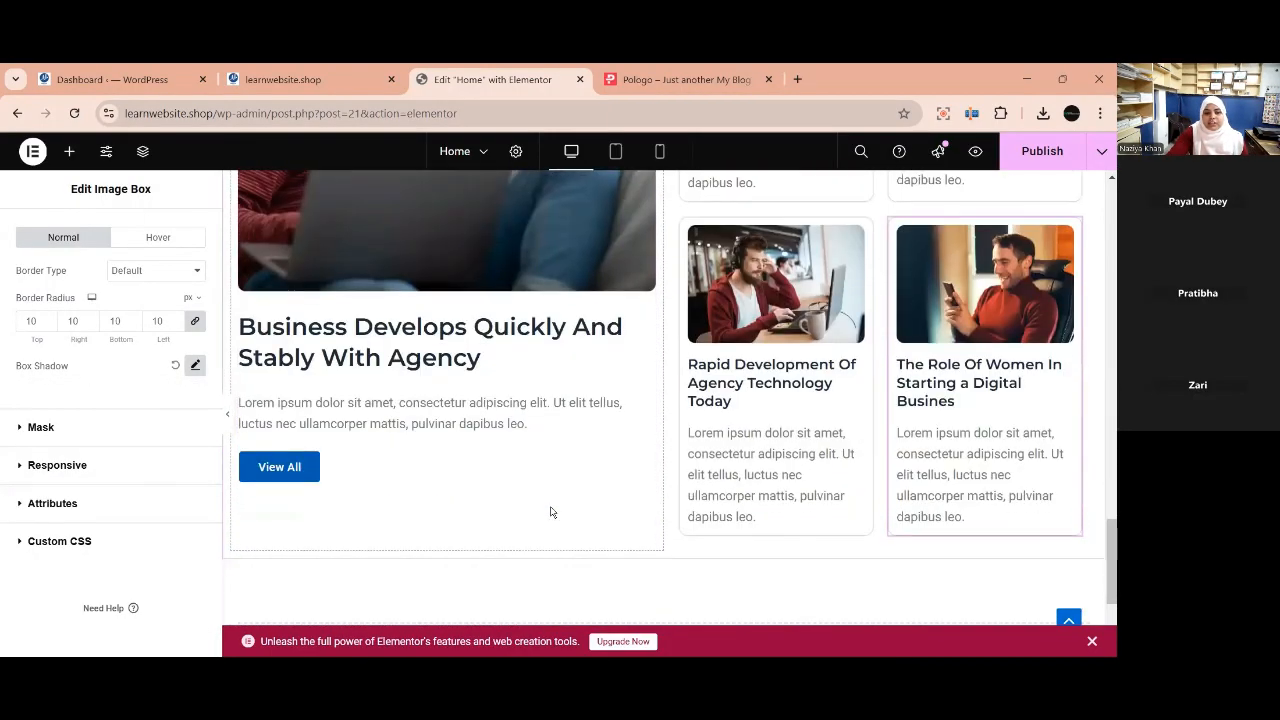
scroll(551, 510, "up", 6)
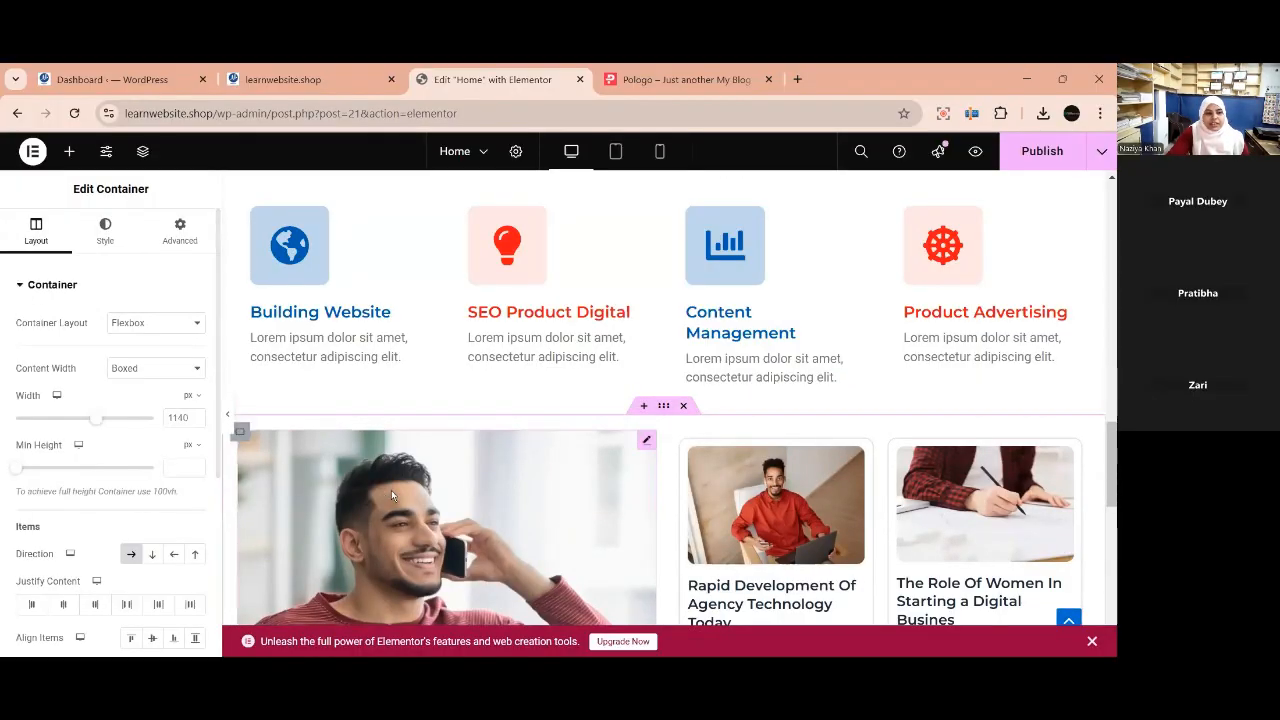
scroll(200, 536, "down", 3)
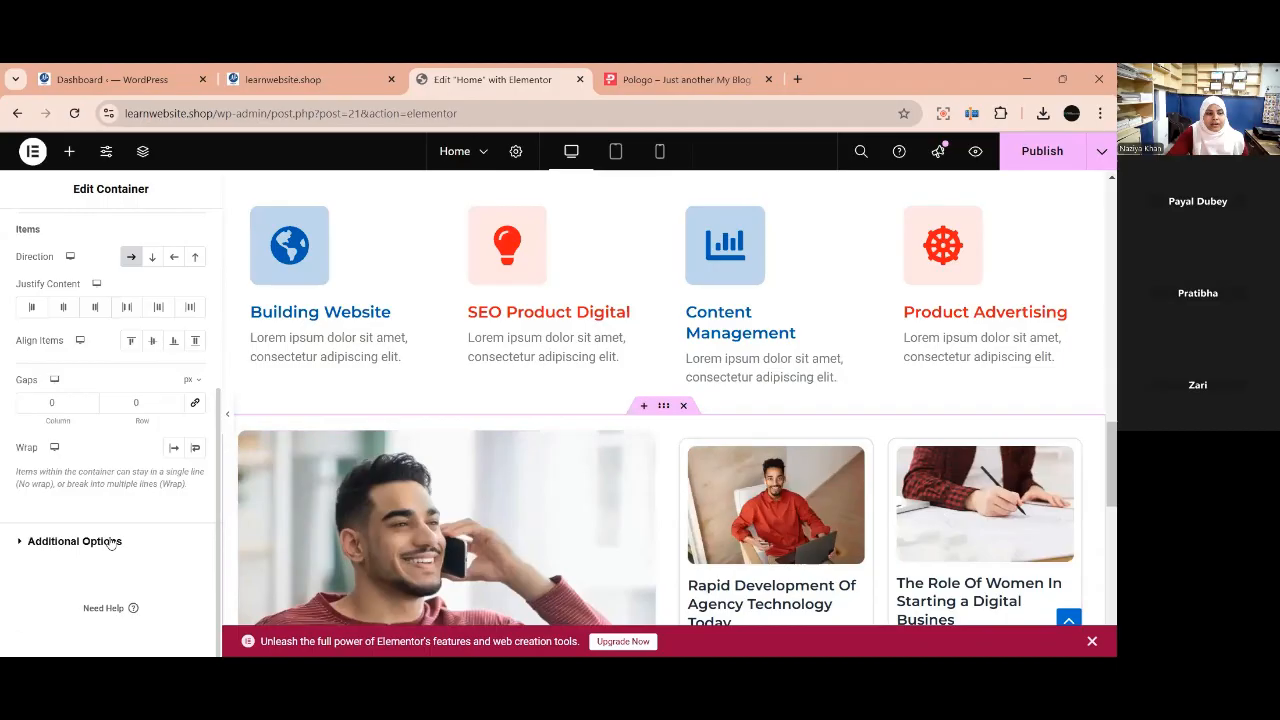
left_click(57, 403)
type("20")
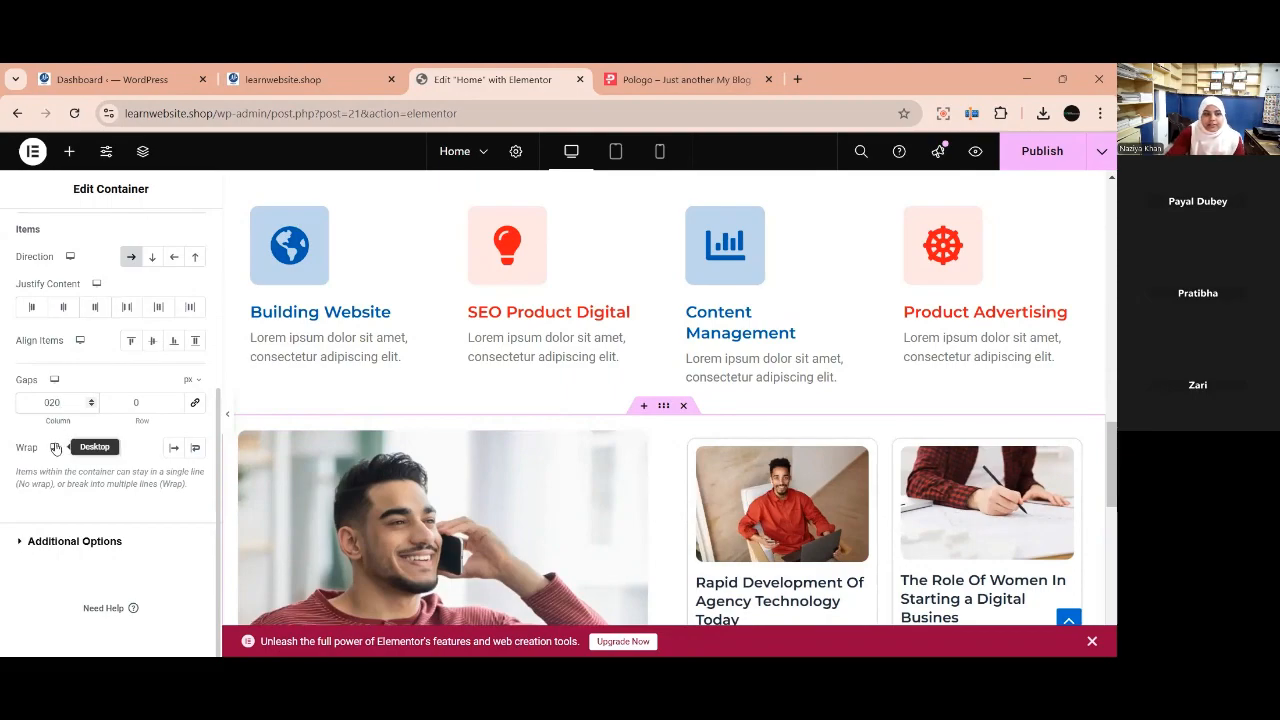
scroll(660, 595, "down", 5)
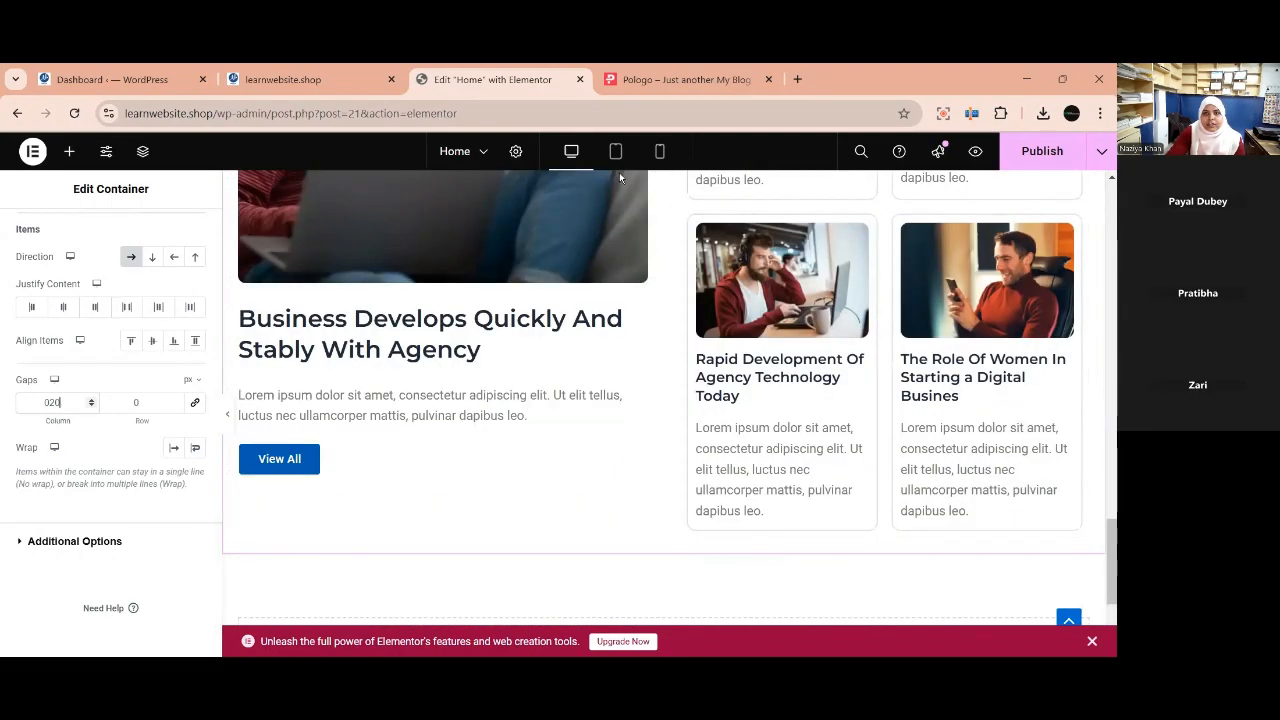
key("ctrl+Tab")
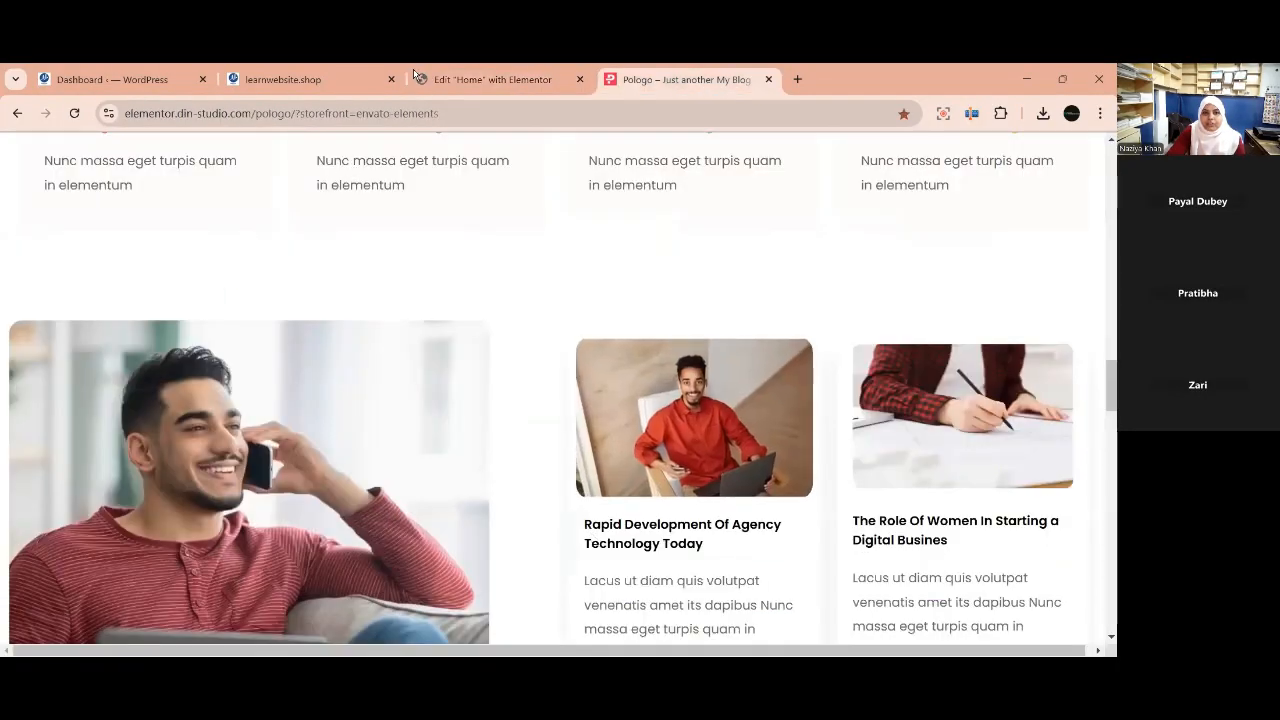
Switch back to the Elementor editor and publish the Home page with its new container gap.
left_click(444, 76)
scroll(660, 445, "up", 5)
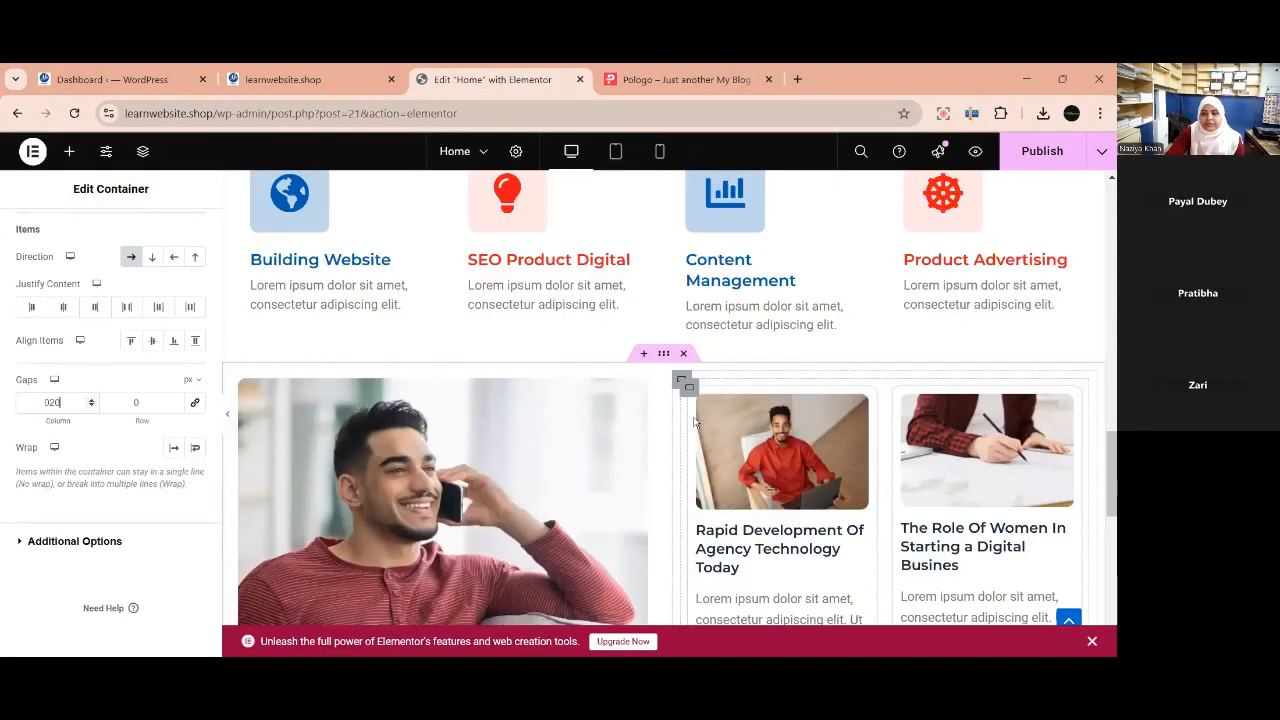
key("ctrl+s")
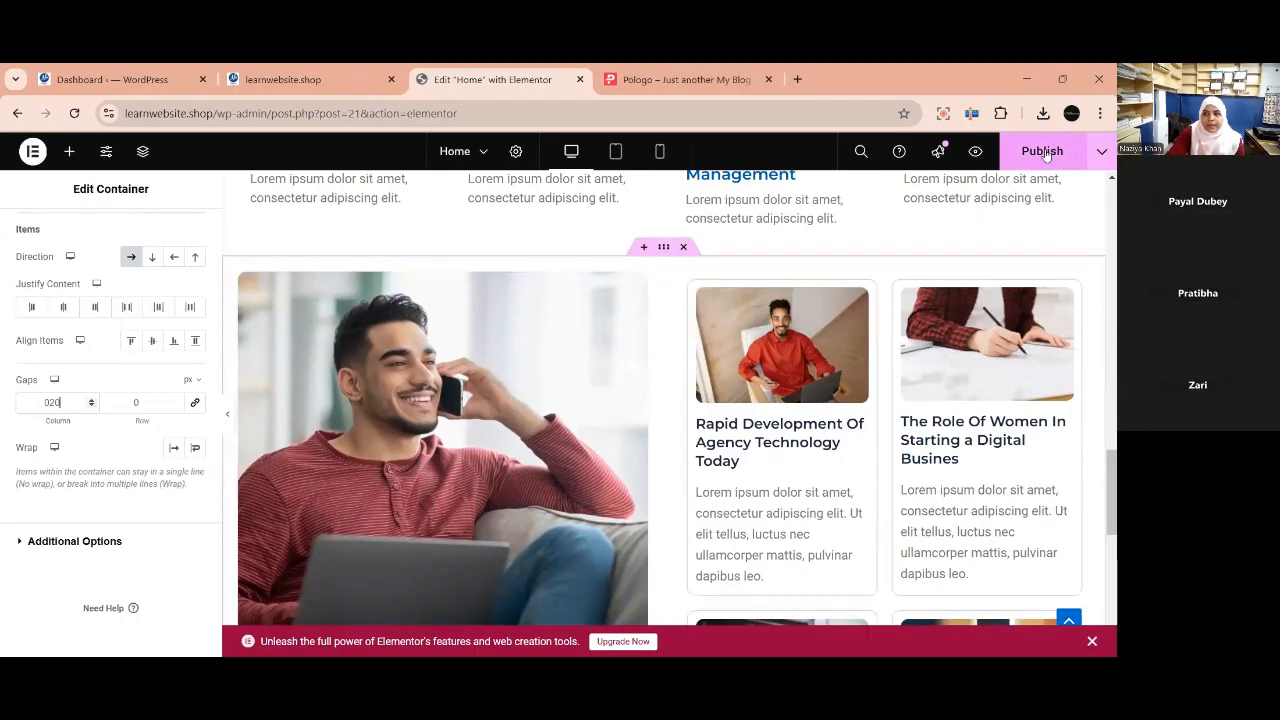
scroll(146, 444, "up", 3)
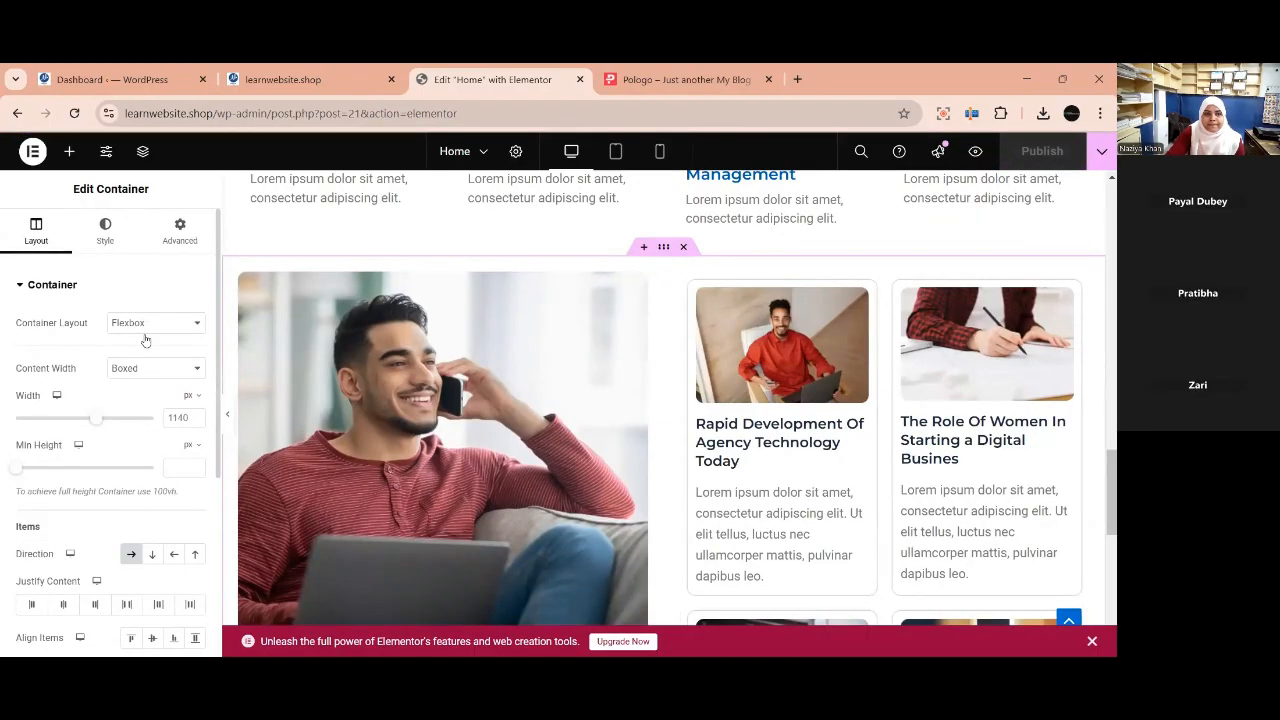
Reload the live learnwebsite.shop page and examine the layout of the large photo and the four blog cards.
left_click(290, 79)
key("F5")
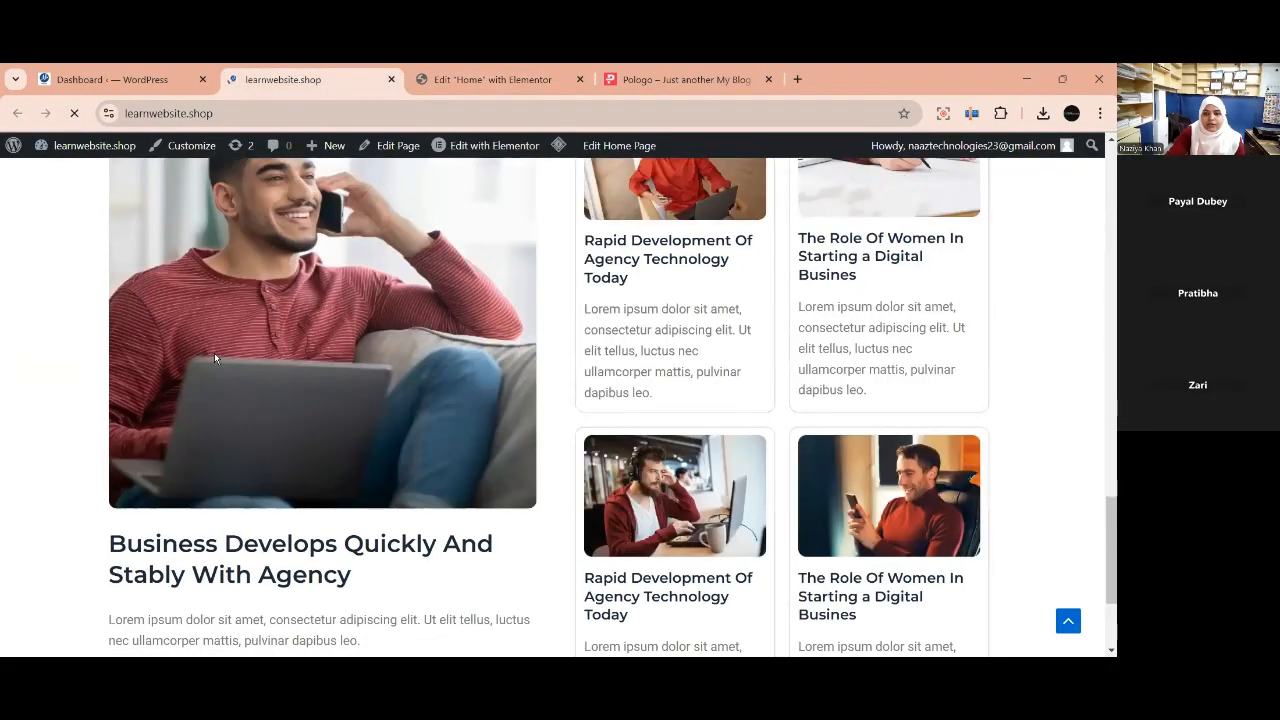
scroll(785, 562, "down", 1)
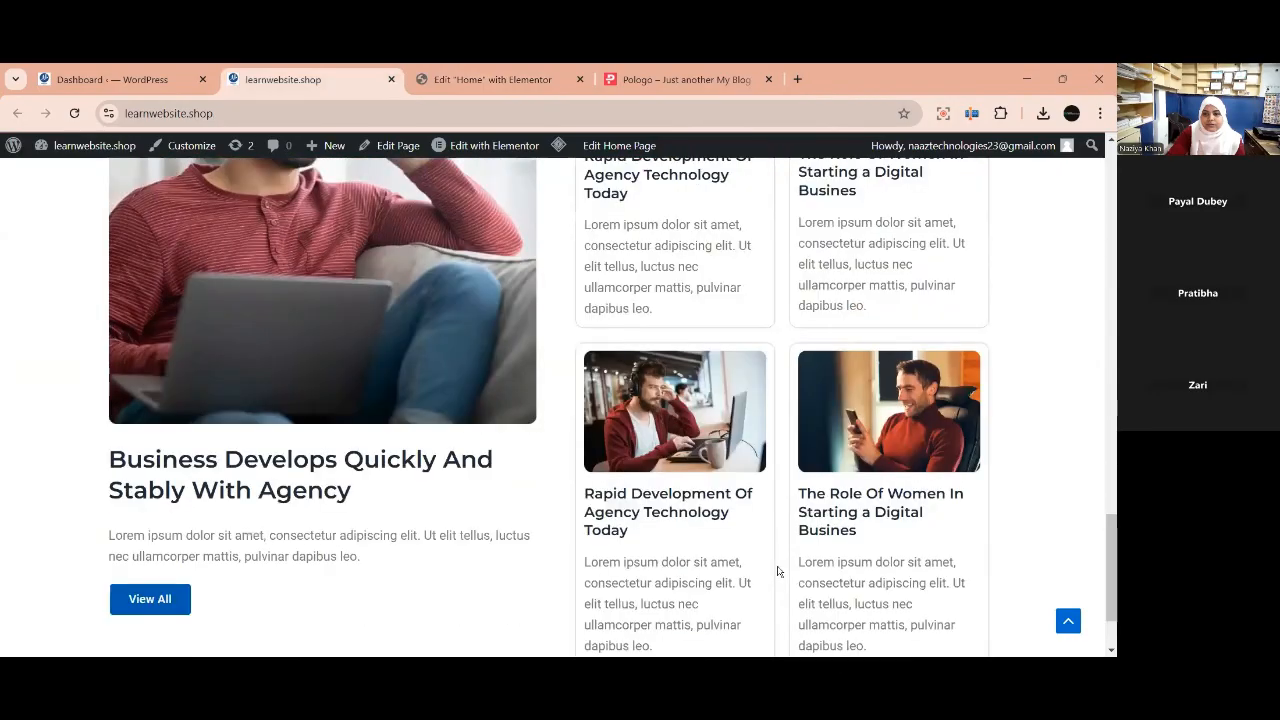
scroll(778, 571, "up", 3)
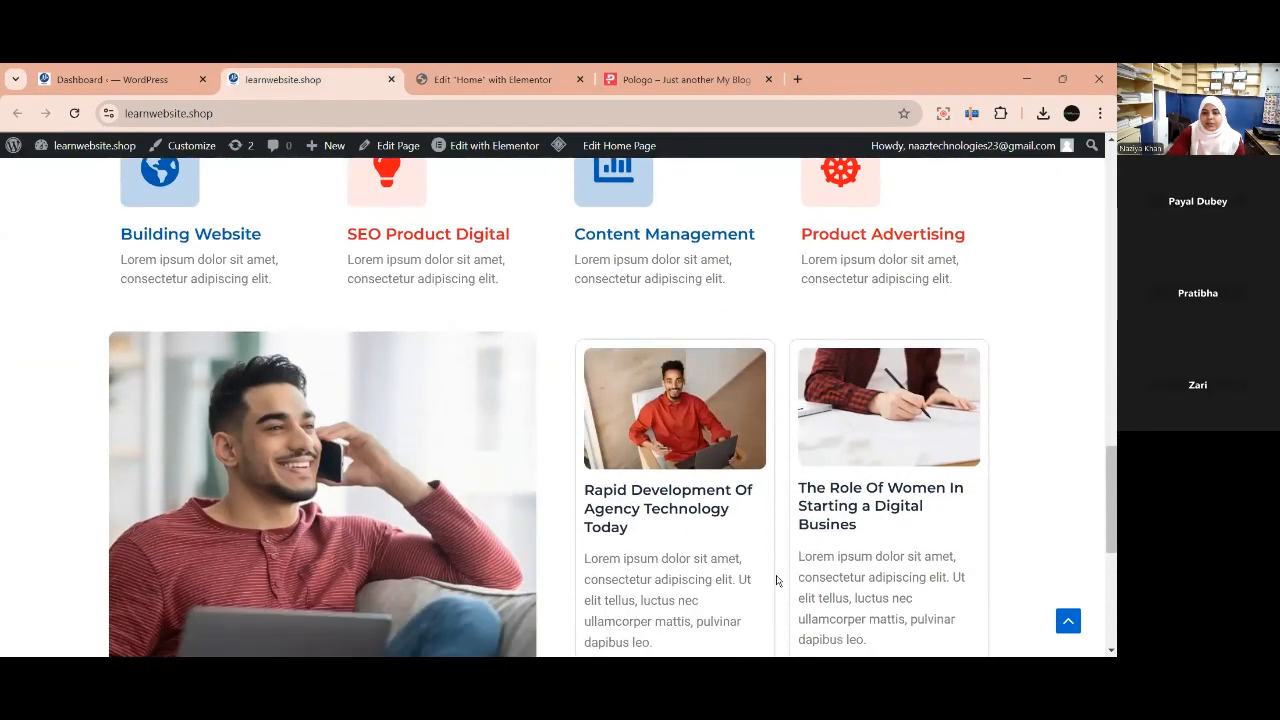
scroll(776, 580, "down", 4)
scroll(775, 584, "down", 1)
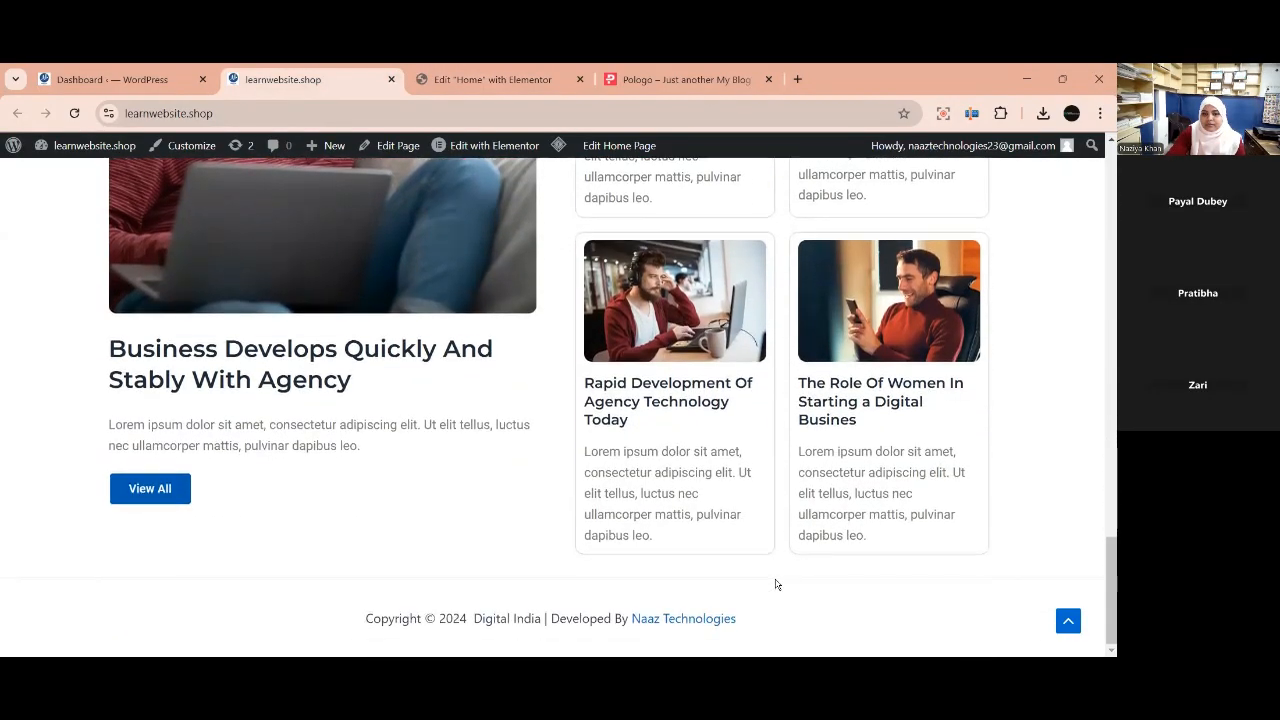
scroll(776, 584, "up", 3)
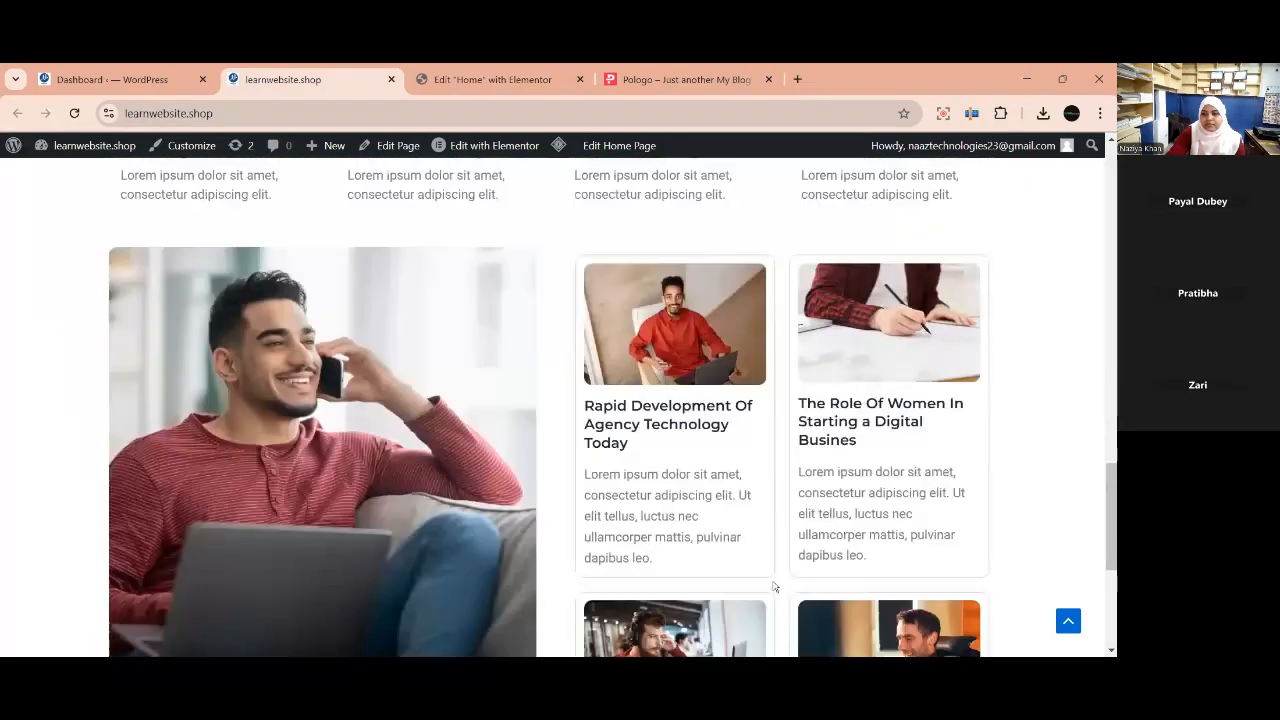
scroll(774, 587, "down", 3)
scroll(773, 587, "up", 4)
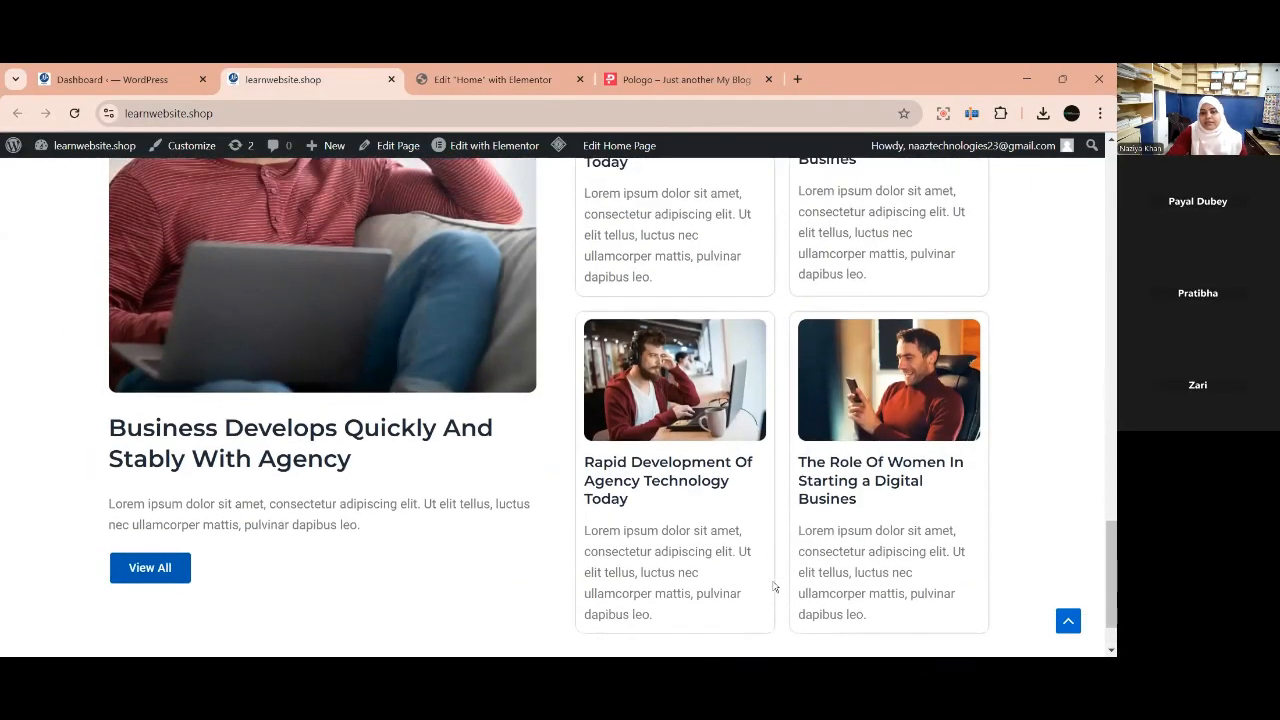
scroll(773, 587, "down", 1)
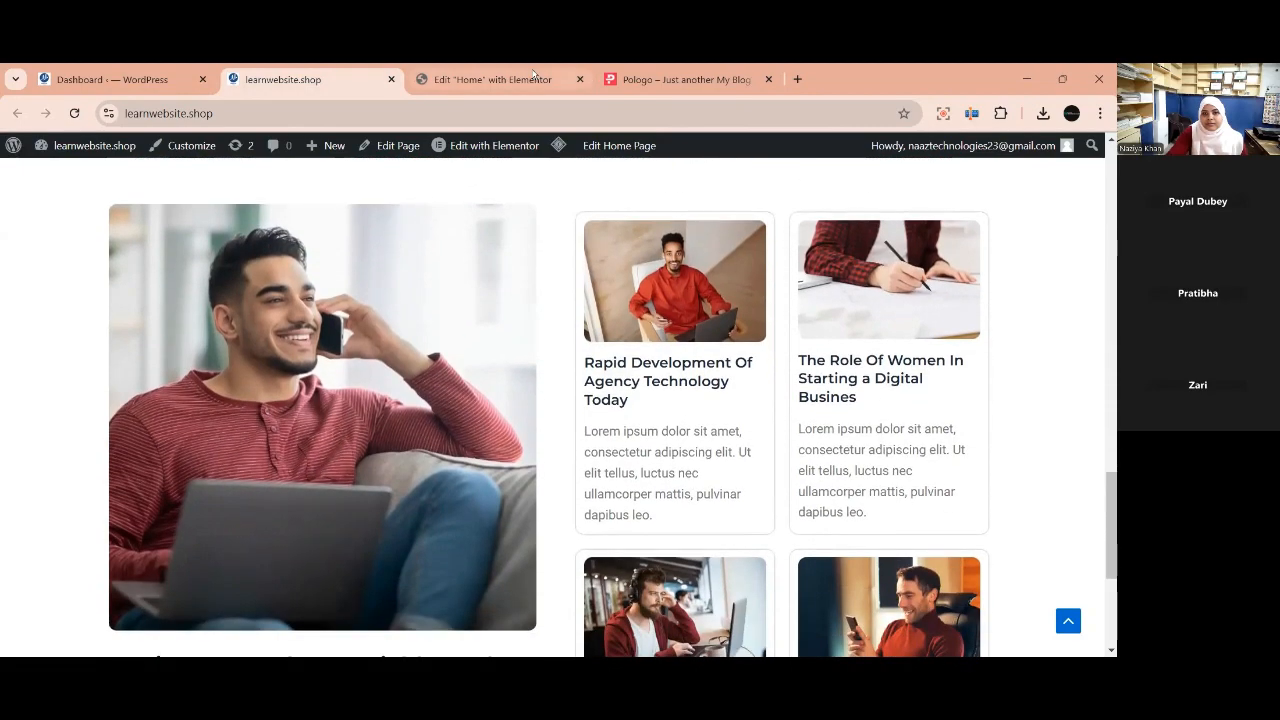
Compare the blog card section on the Pologo reference page with the same section in the Elementor editor.
left_click(655, 79)
scroll(683, 373, "down", 3)
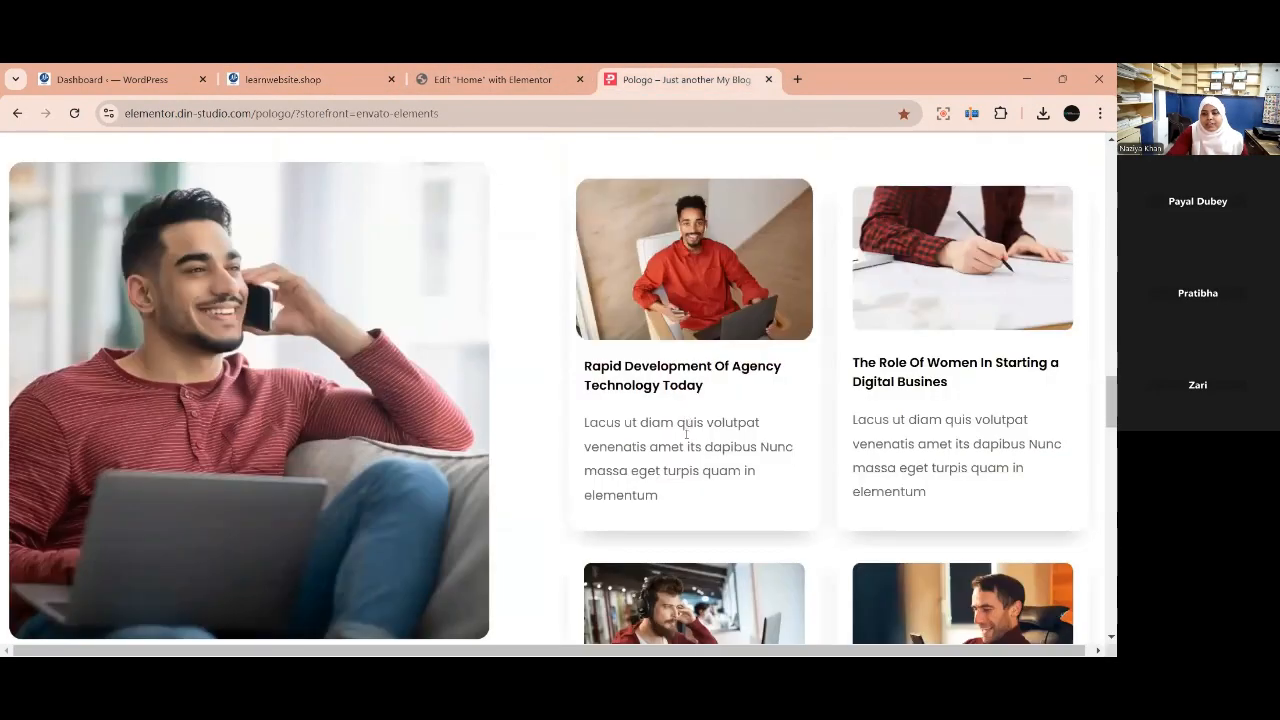
left_click(513, 74)
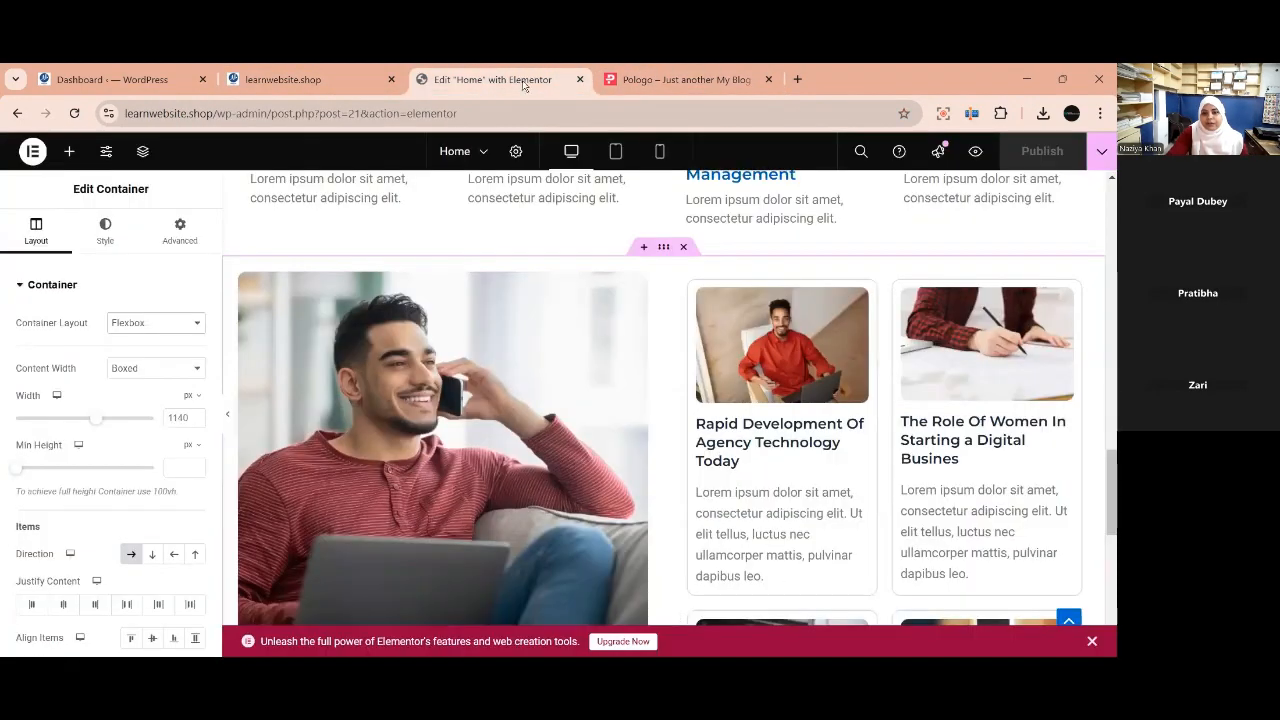
scroll(720, 547, "down", 3)
scroll(720, 553, "up", 5)
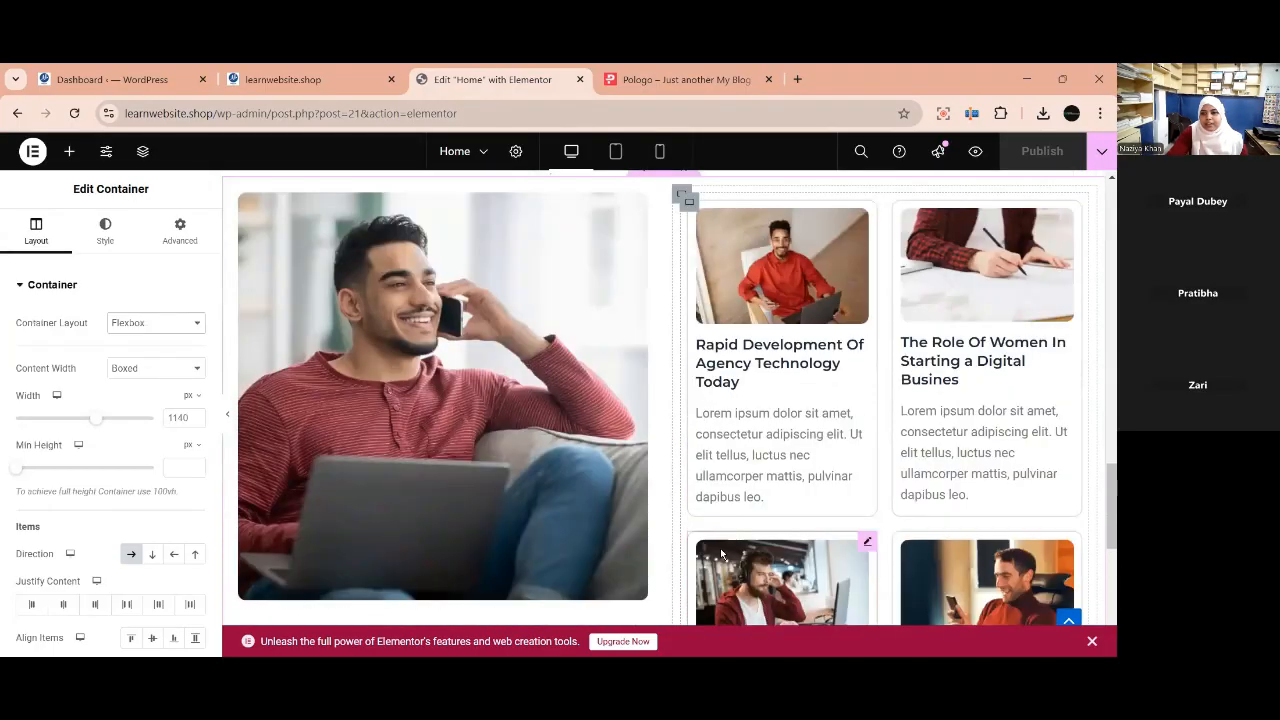
scroll(720, 553, "down", 1)
scroll(720, 553, "down", 4)
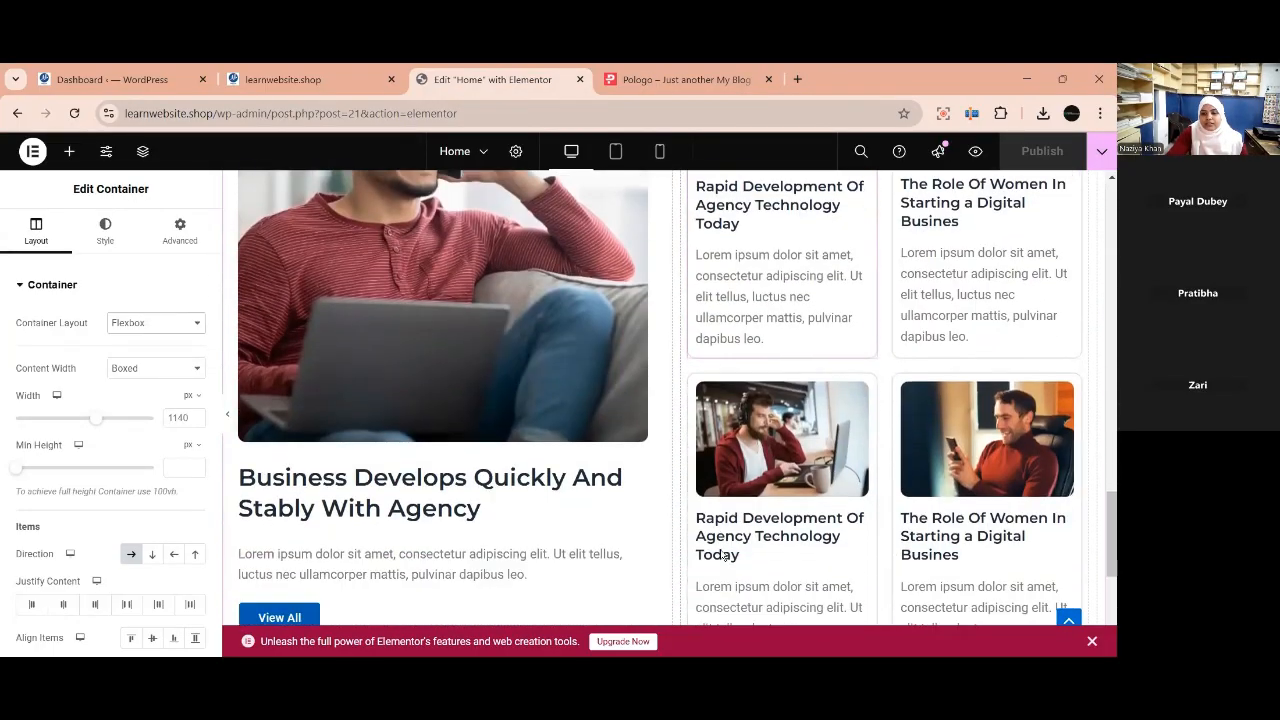
scroll(720, 553, "up", 4)
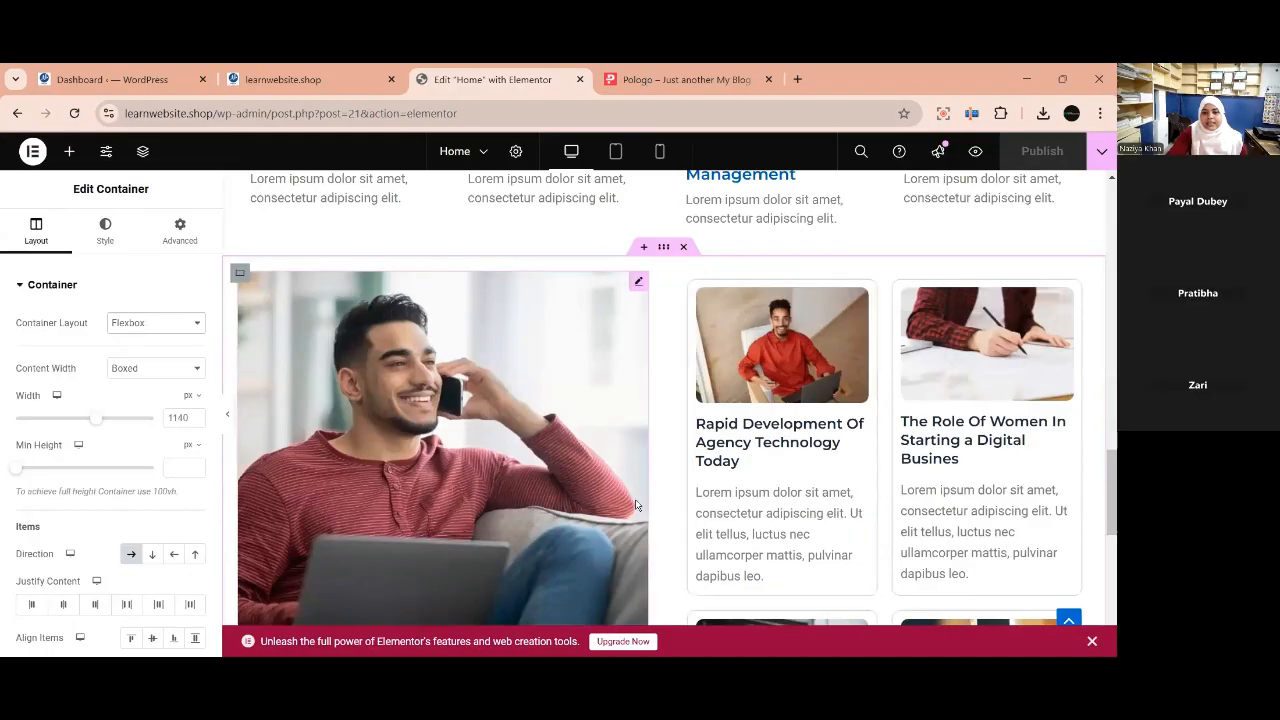
Review the remaining sections of the Pologo reference page and advance the testimonial carousel under Feelings Of The Clients.
left_click(647, 80)
scroll(634, 512, "down", 2)
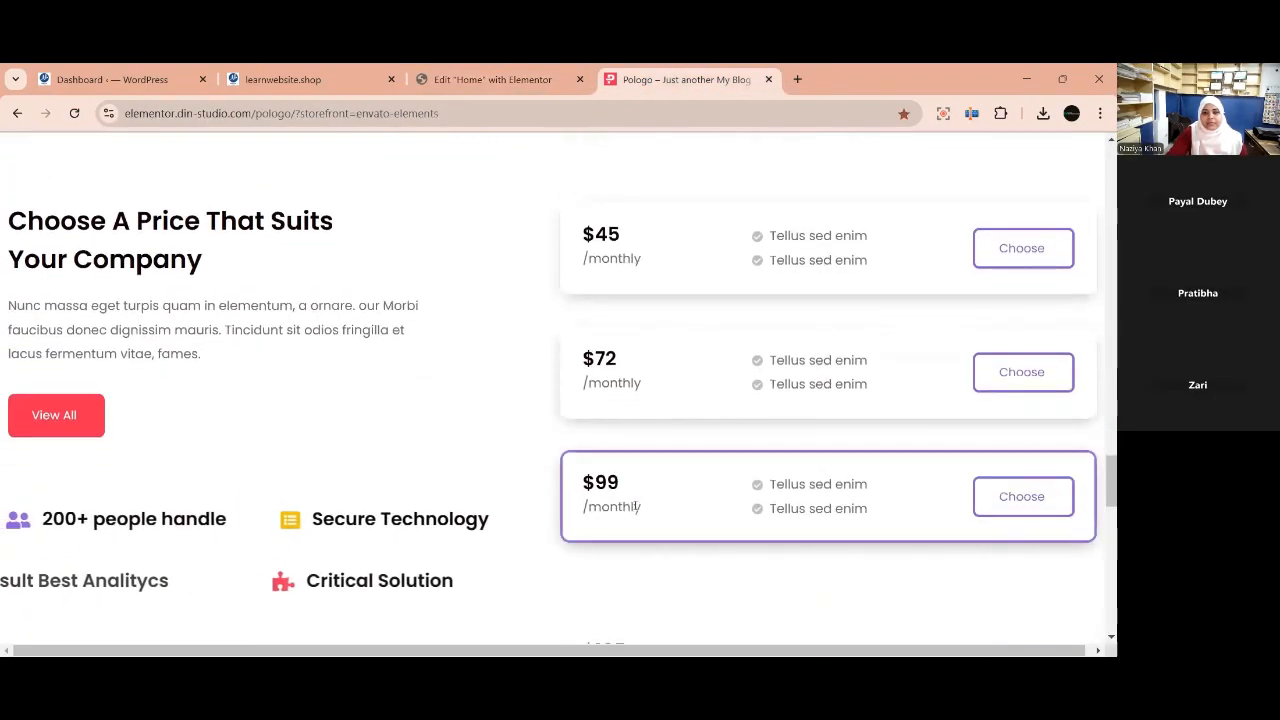
scroll(600, 507, "down", 5)
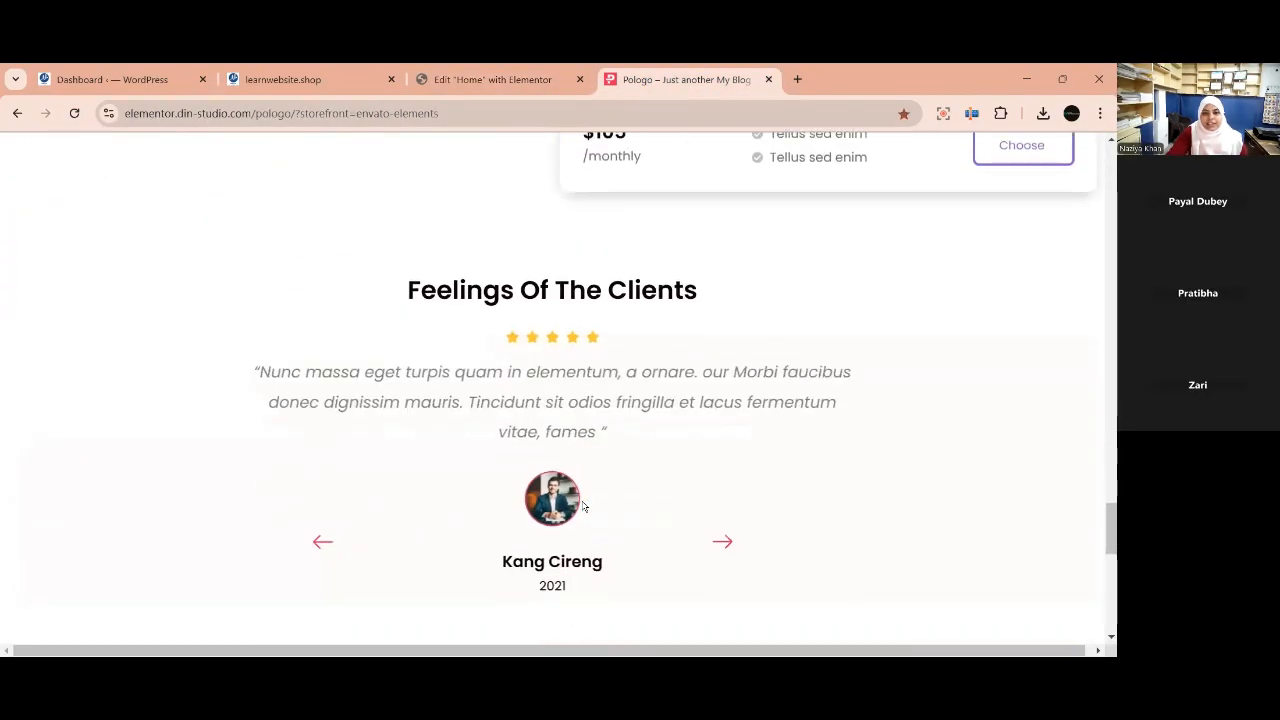
scroll(621, 340, "up", 4)
scroll(594, 457, "down", 5)
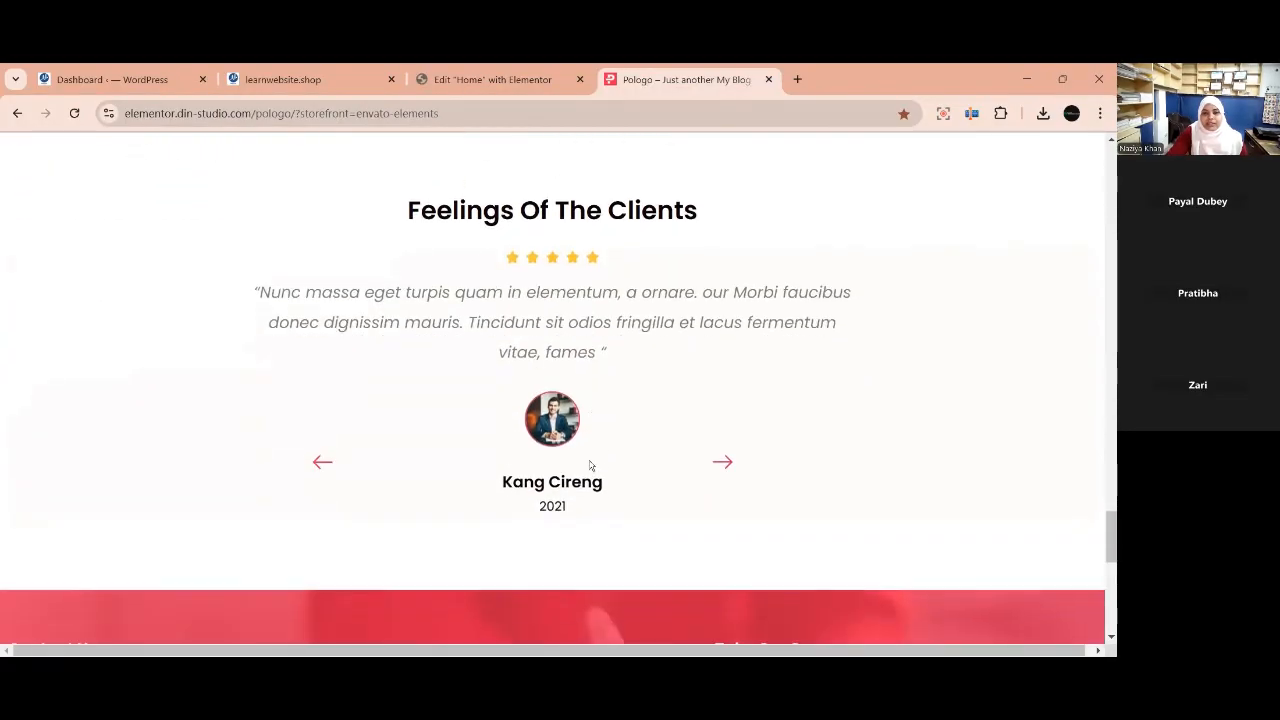
scroll(566, 470, "down", 6)
scroll(566, 477, "up", 6)
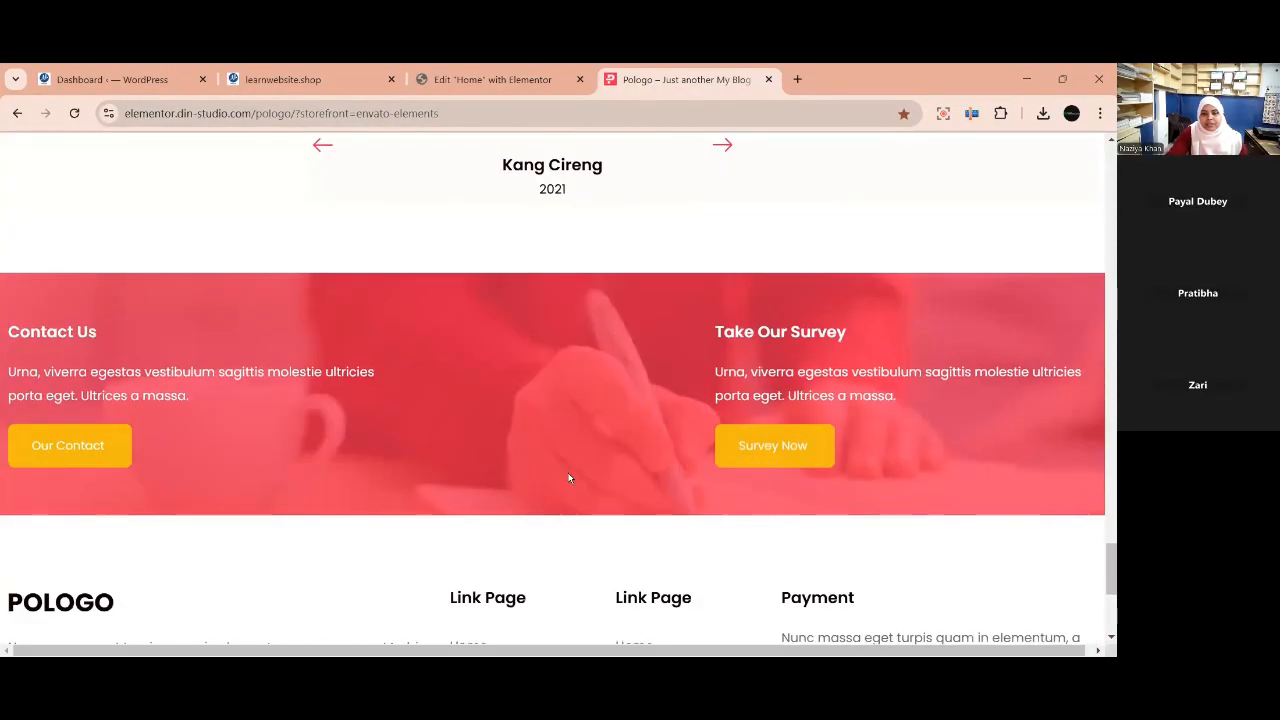
scroll(570, 479, "up", 1)
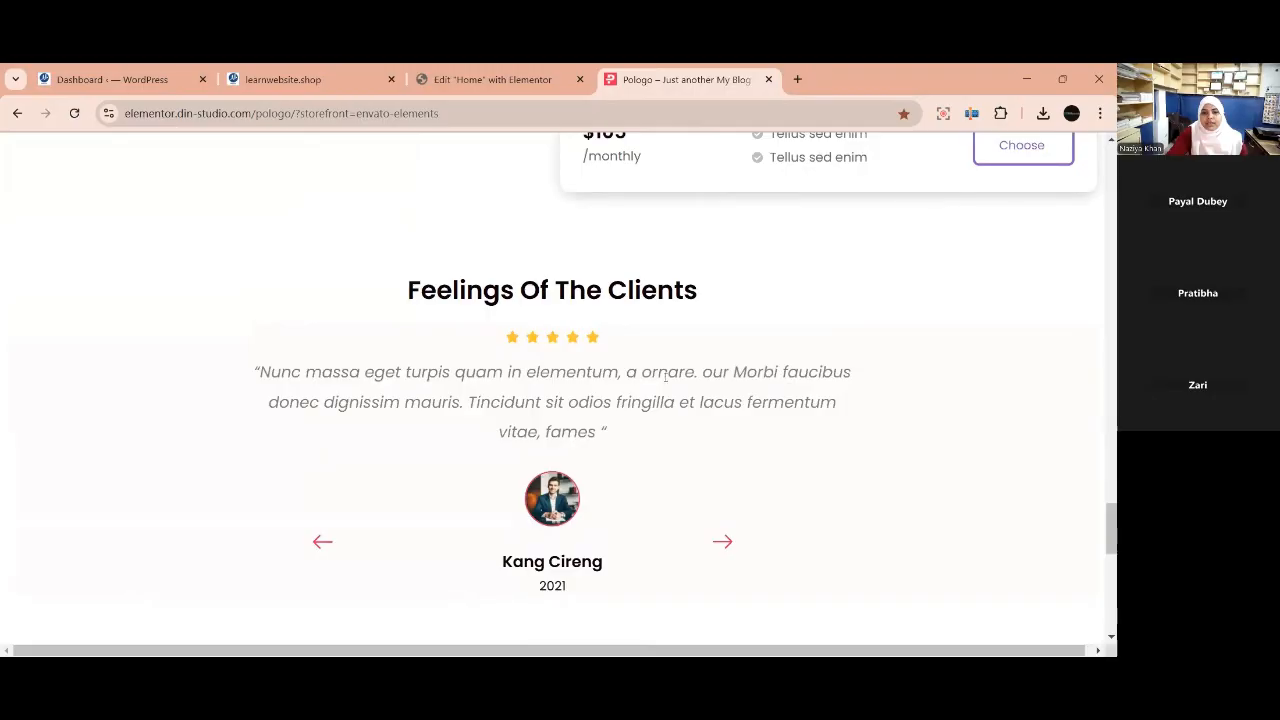
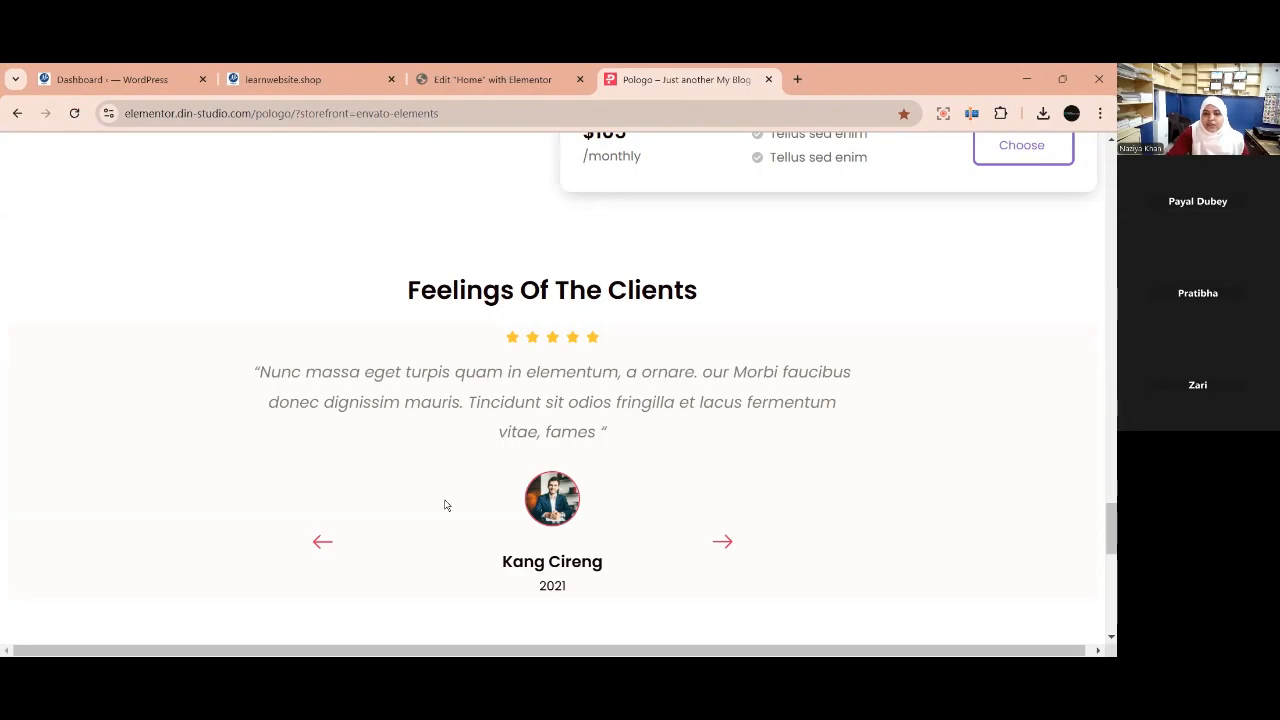
left_click(720, 543)
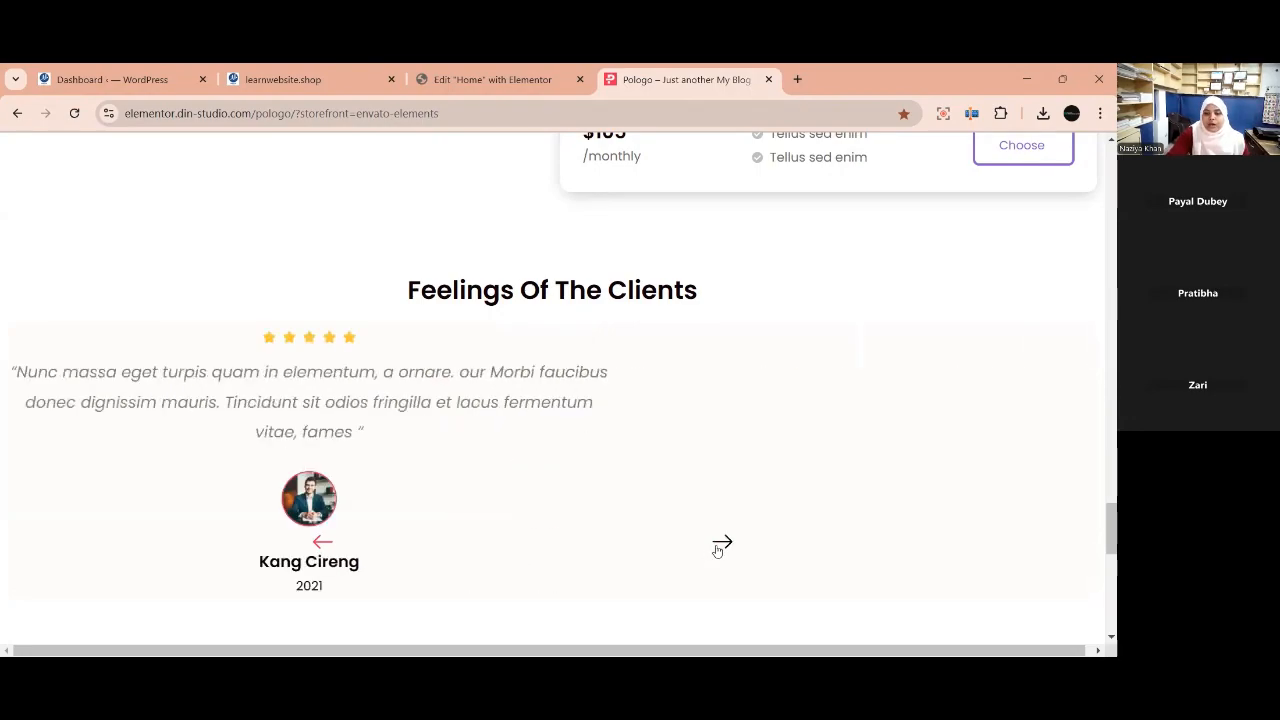
left_click(720, 543)
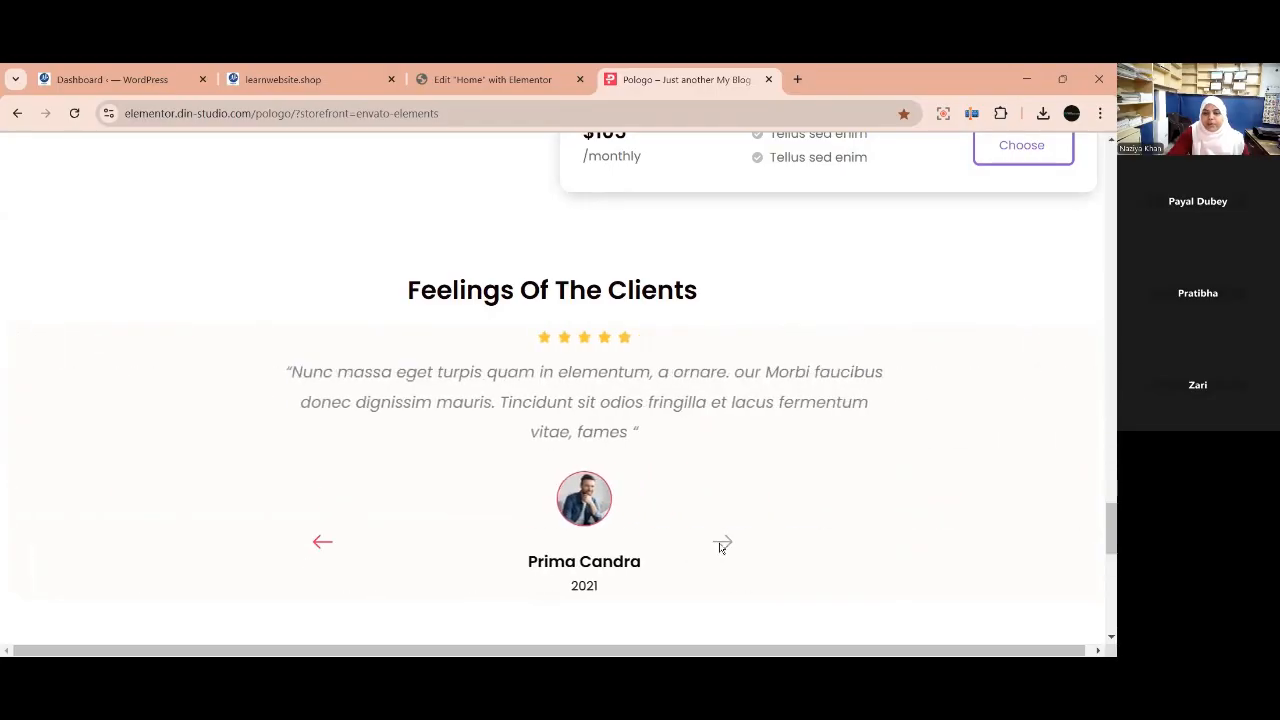
In the Elementor editor, add a new single-column container below the blog section and open the widget list for it.
left_click(514, 77)
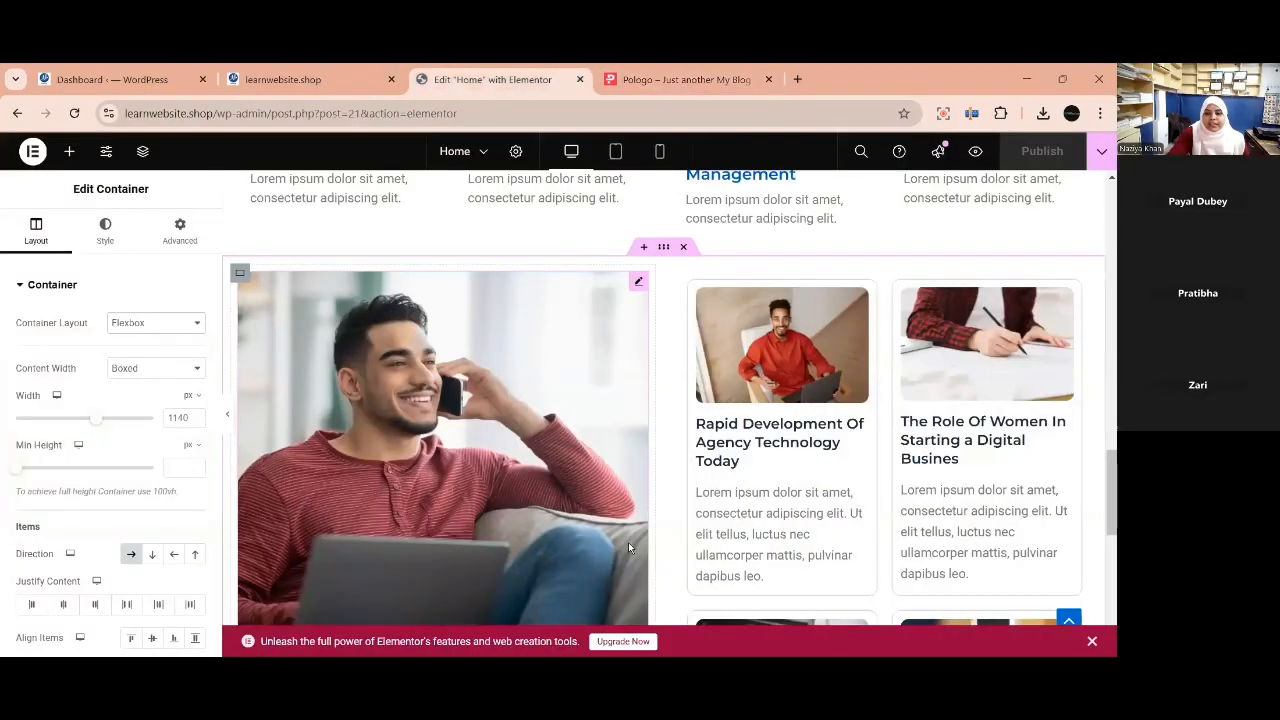
scroll(628, 542, "down", 5)
scroll(632, 550, "down", 1)
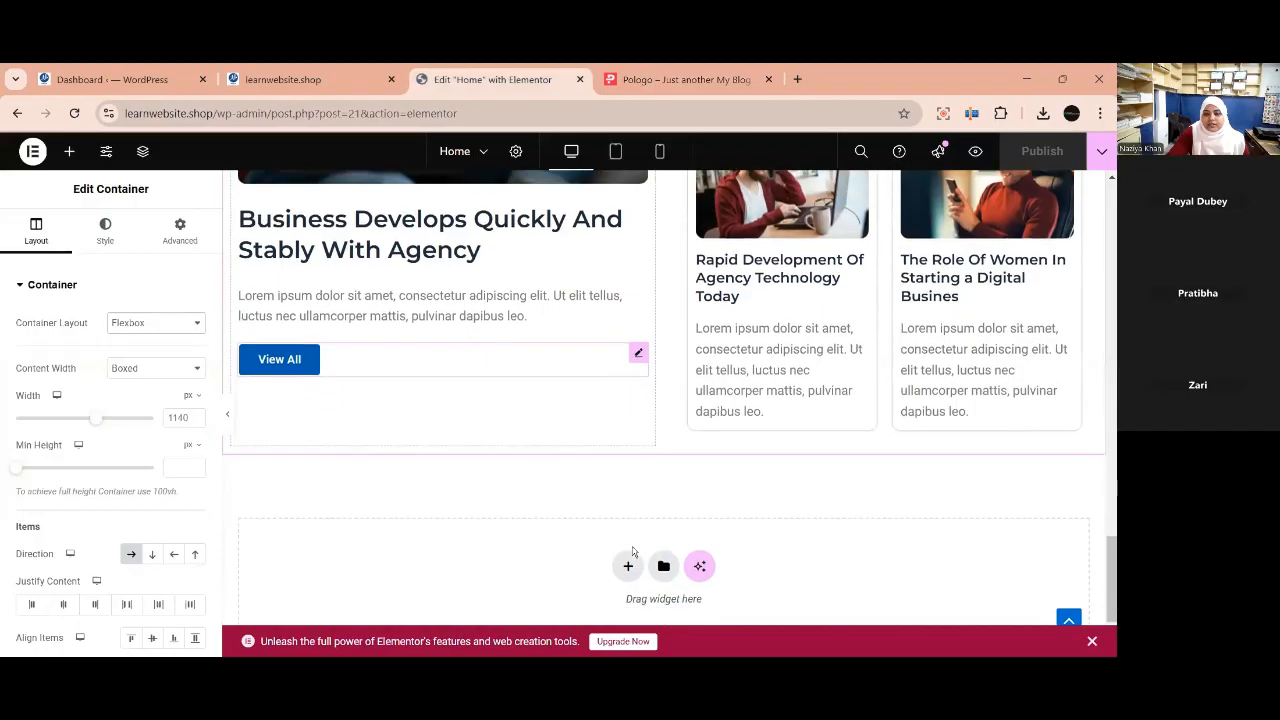
left_click(628, 443)
left_click(604, 477)
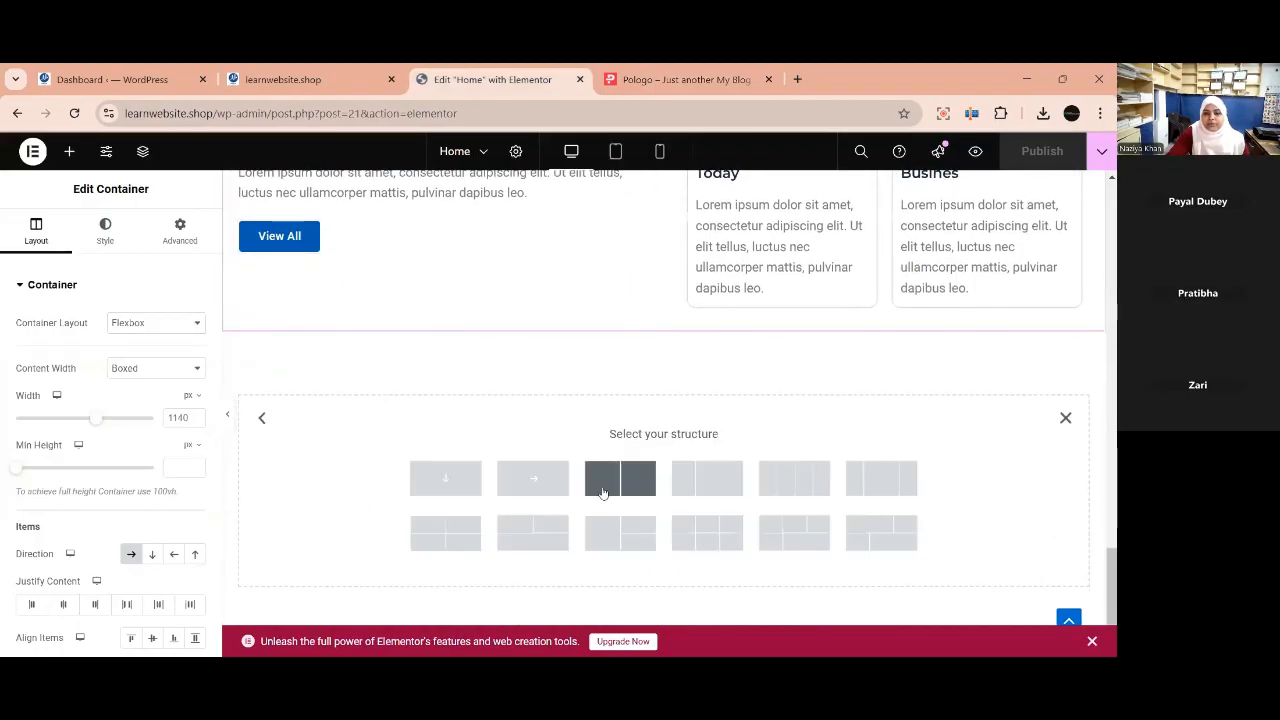
left_click(636, 77)
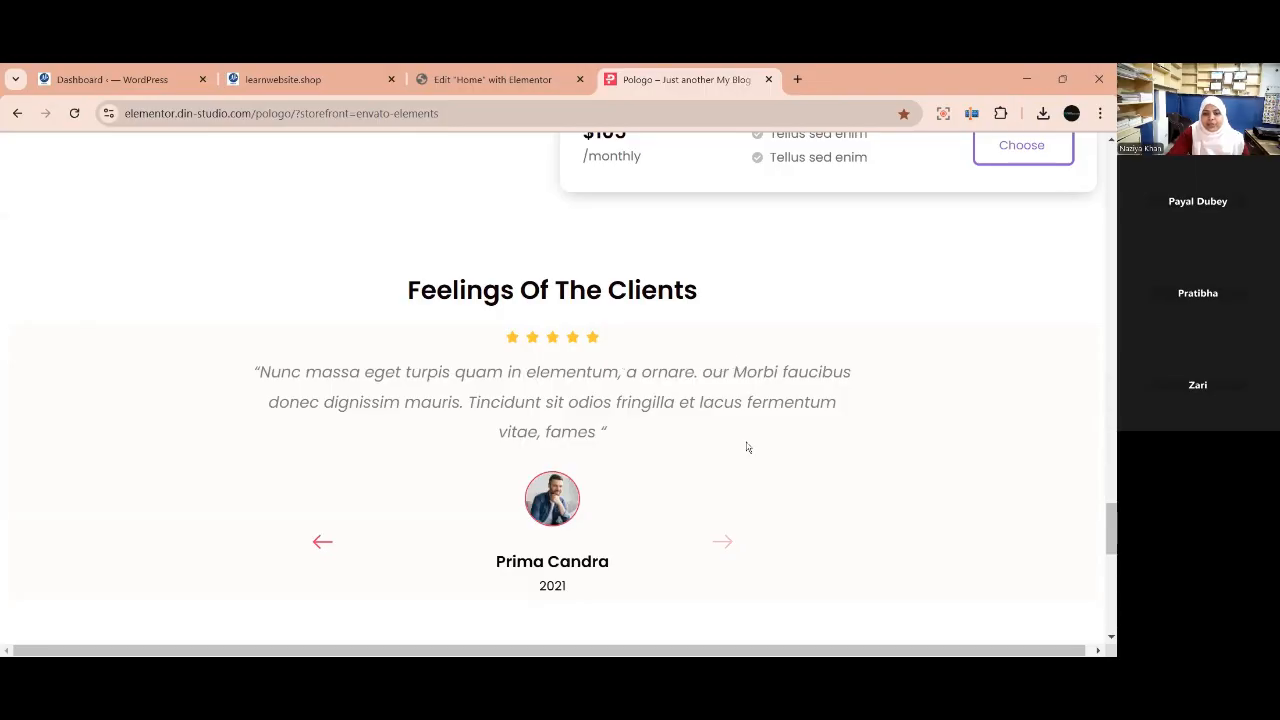
left_click(492, 74)
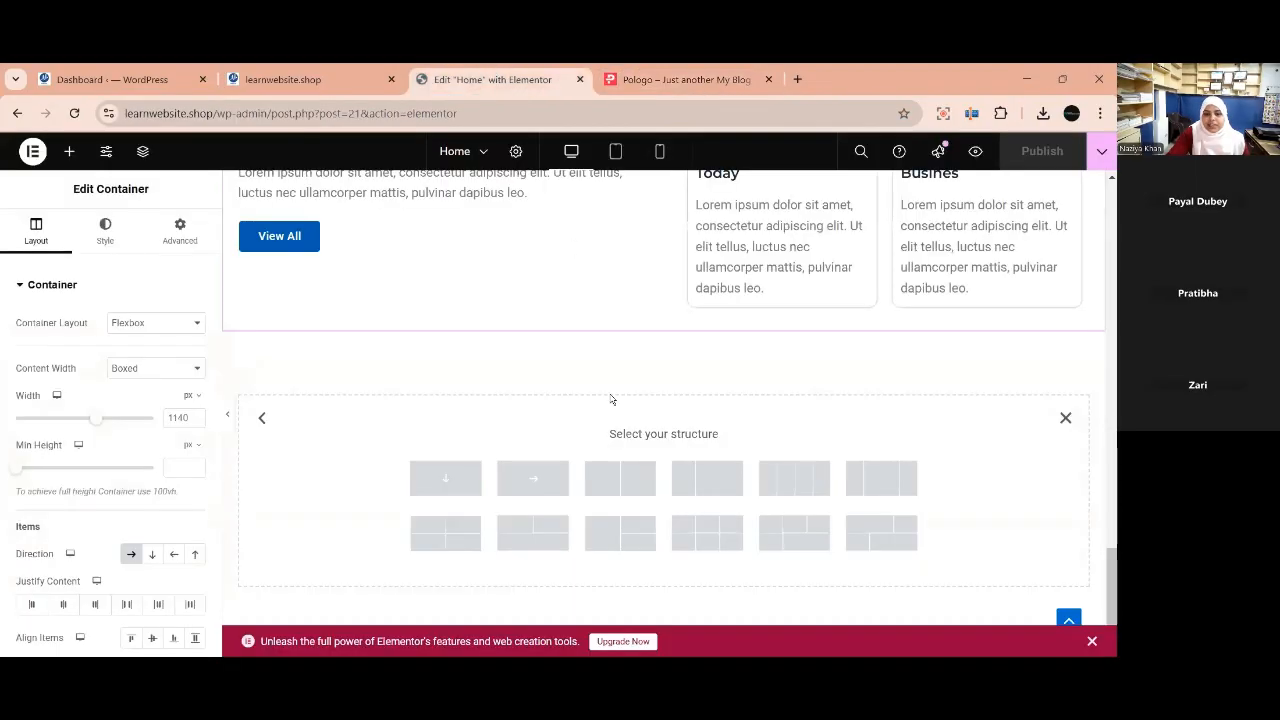
left_click(447, 481)
left_click(661, 378)
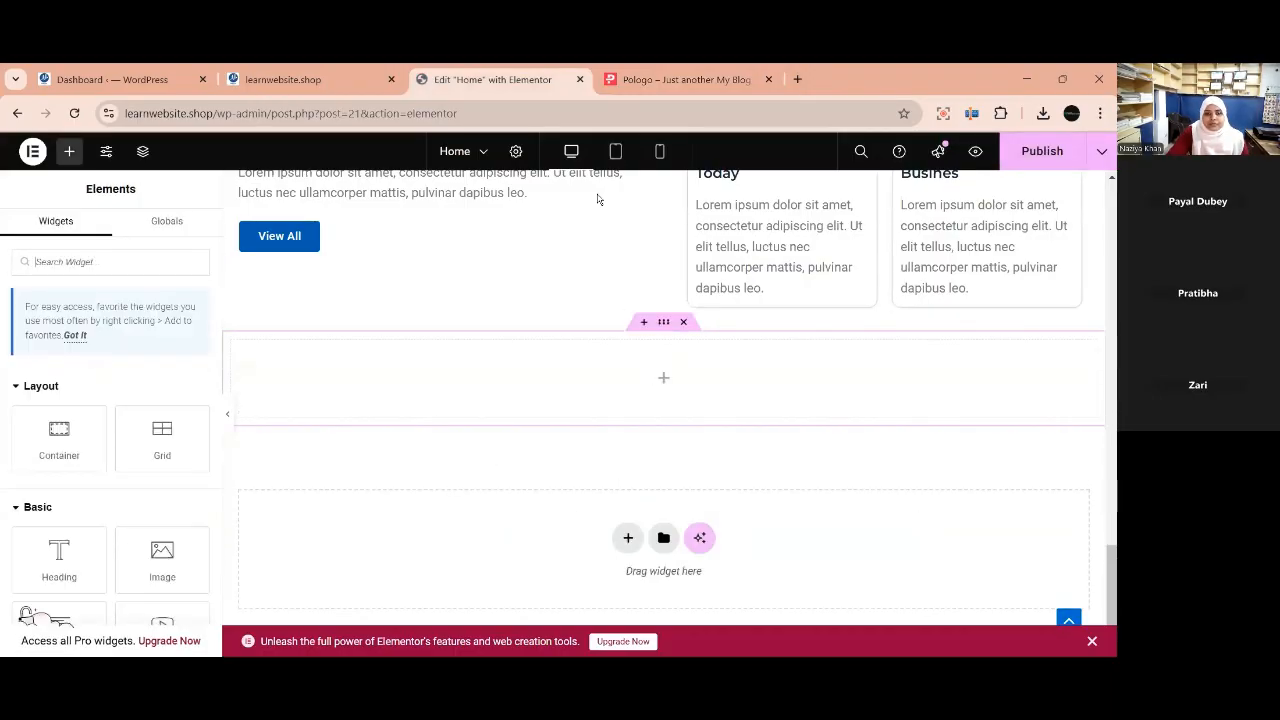
Copy the heading text "Feelings Of The Clients" from the Pologo reference page.
key("ctrl+Tab")
left_click_drag(714, 303, 408, 302)
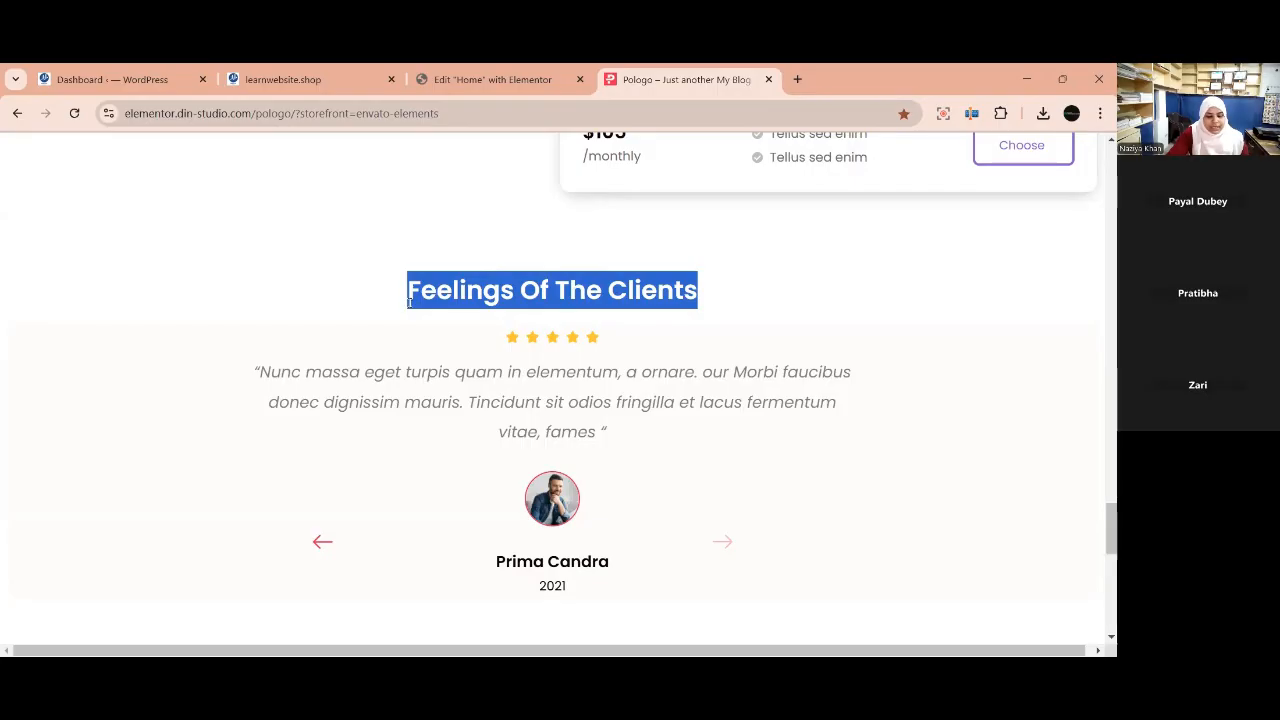
Copy the "Our Products list" heading in the Elementor editor and paste it into the new empty container below the blog section.
left_click(458, 79)
scroll(590, 456, "up", 5)
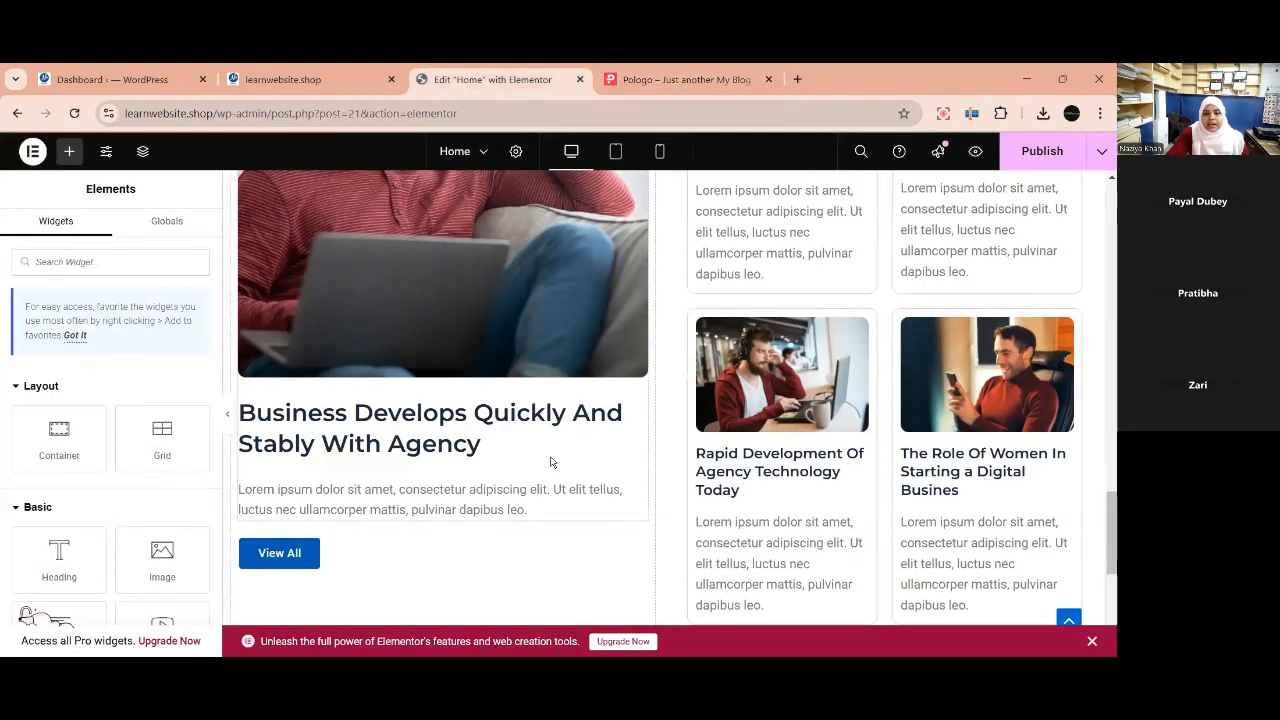
scroll(551, 458, "up", 8)
scroll(624, 568, "down", 1)
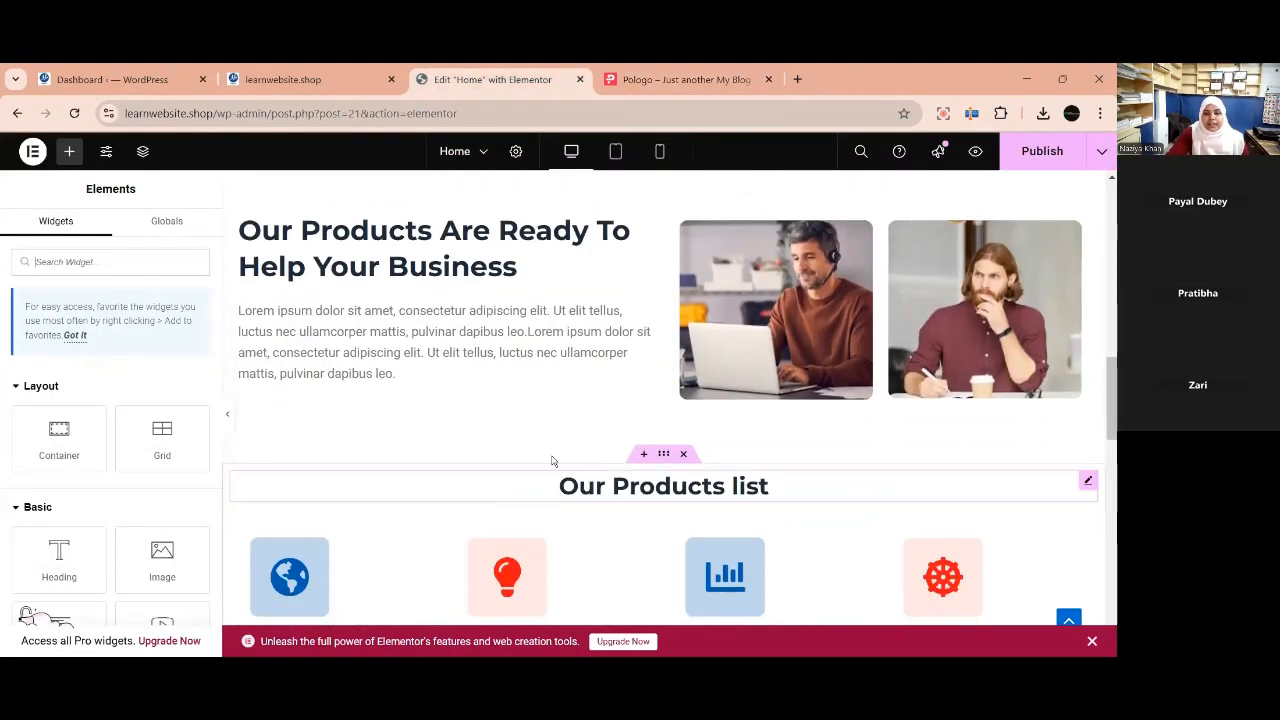
right_click(679, 487)
left_click(714, 360)
scroll(706, 421, "down", 4)
scroll(706, 421, "down", 7)
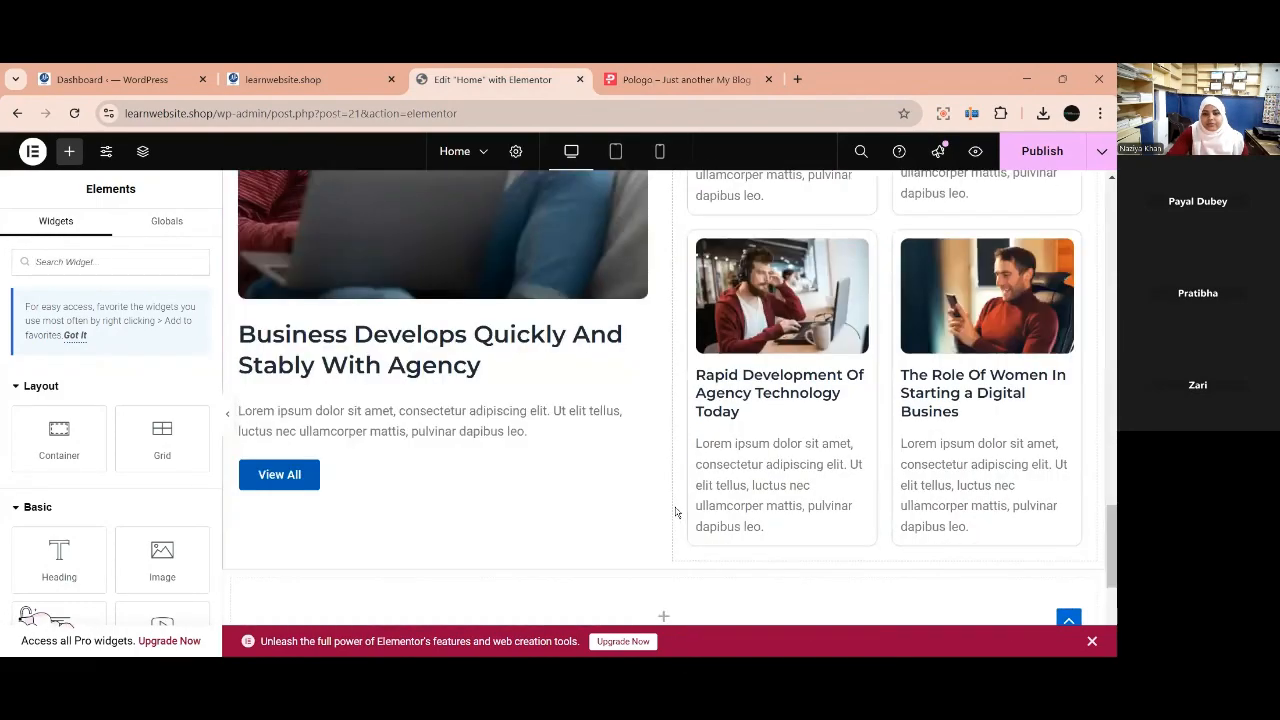
right_click(548, 285)
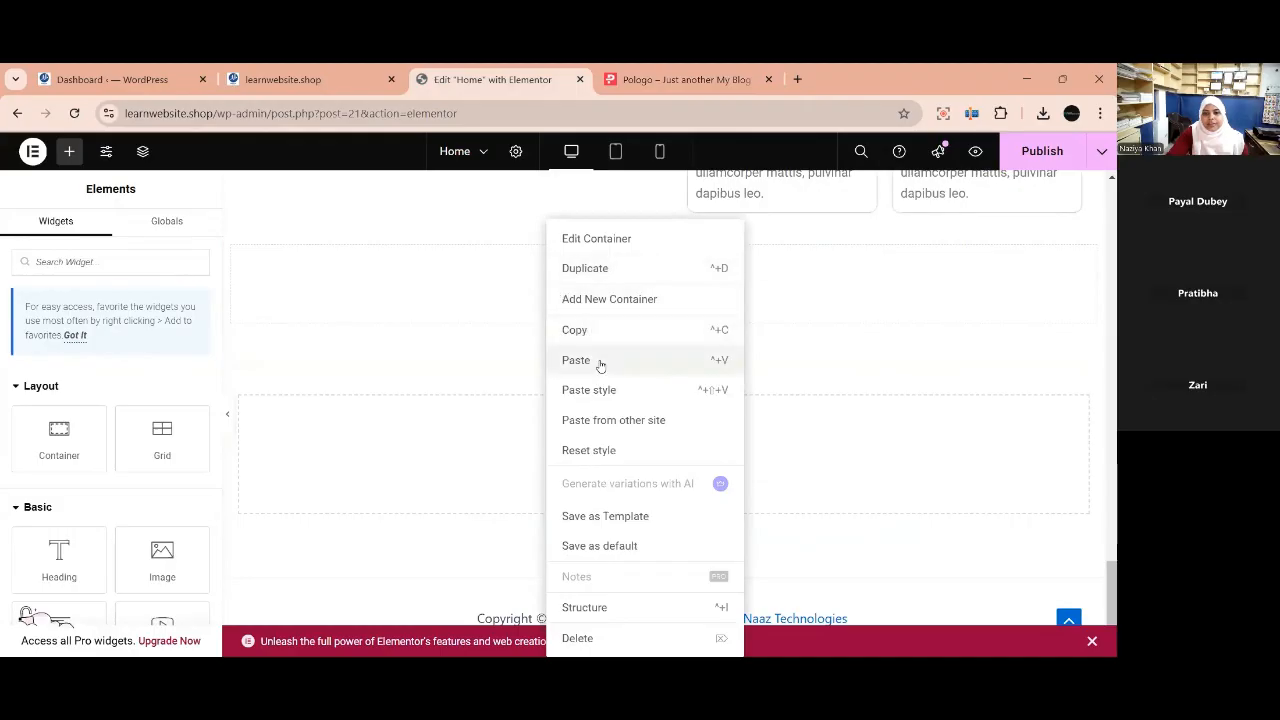
left_click(598, 361)
Clear the title text of the heading pasted into the new container below the blog section.
left_click_drag(92, 341, 12, 345)
key("ctrl+v")
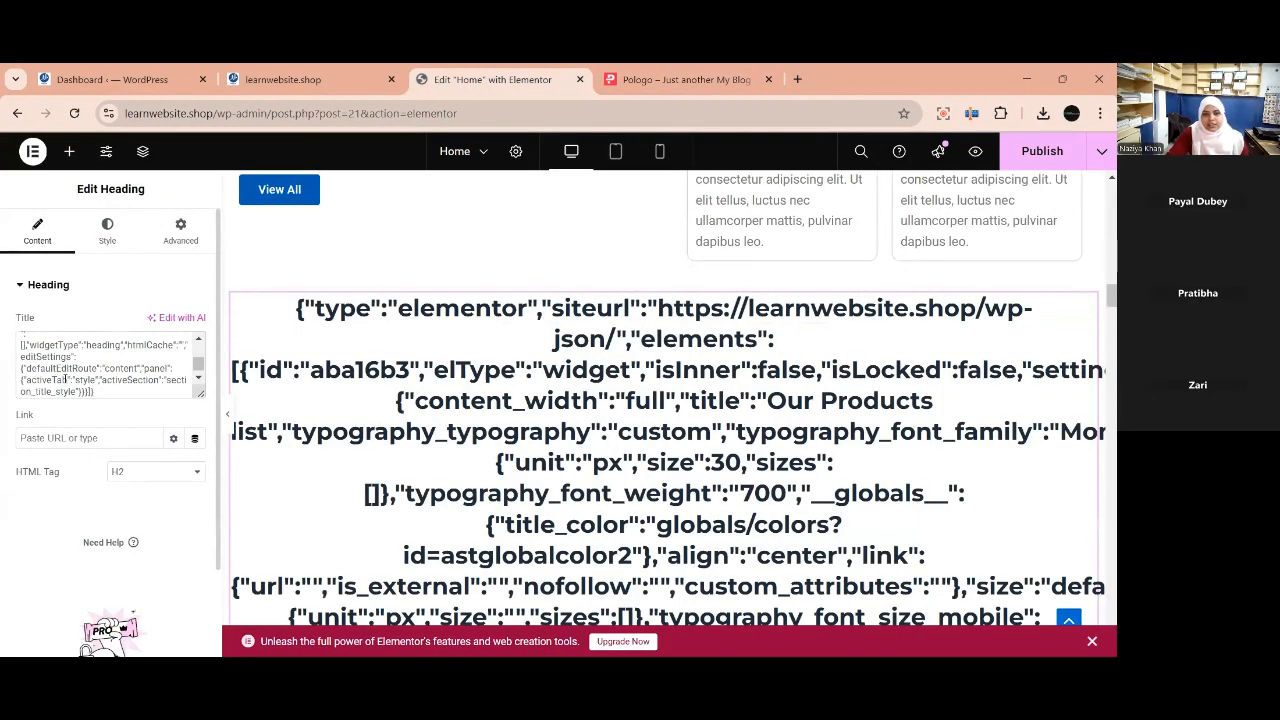
key("ctrl+a")
key("BackSpace")
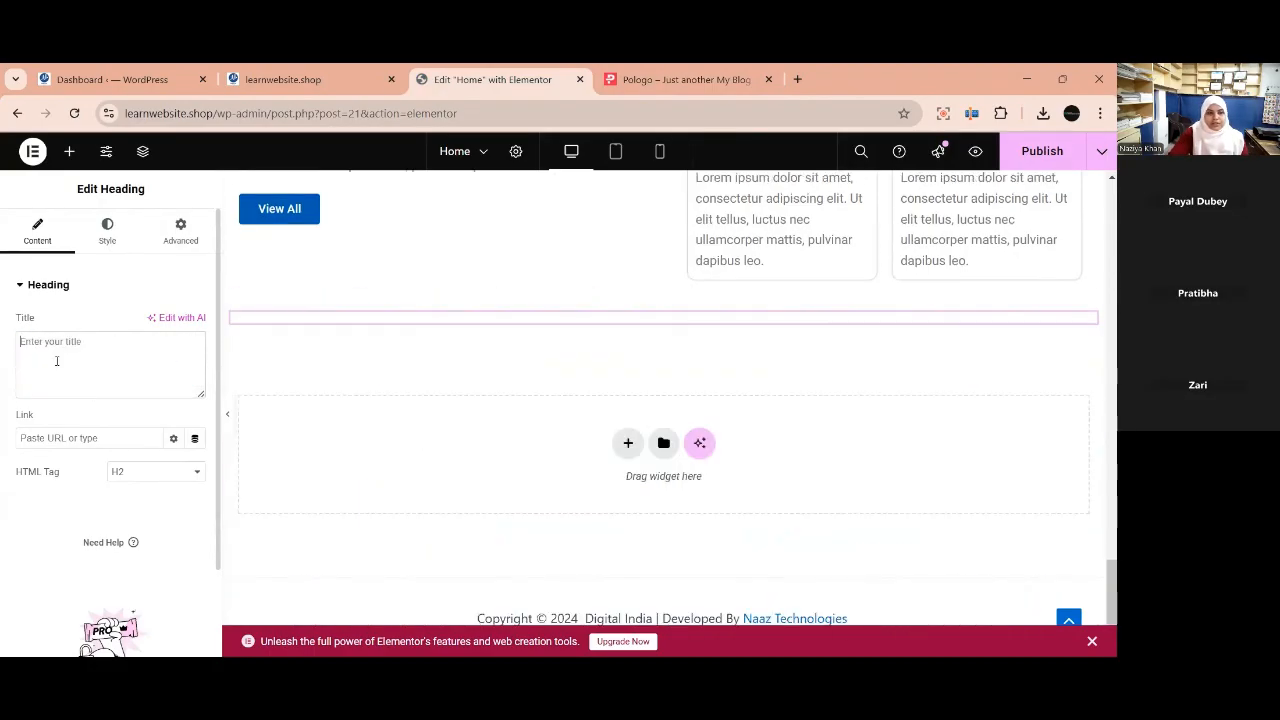
Copy "Feelings Of The Clients" from the Pologo reference page and paste it as the heading's title in the Elementor editor.
left_click(680, 79)
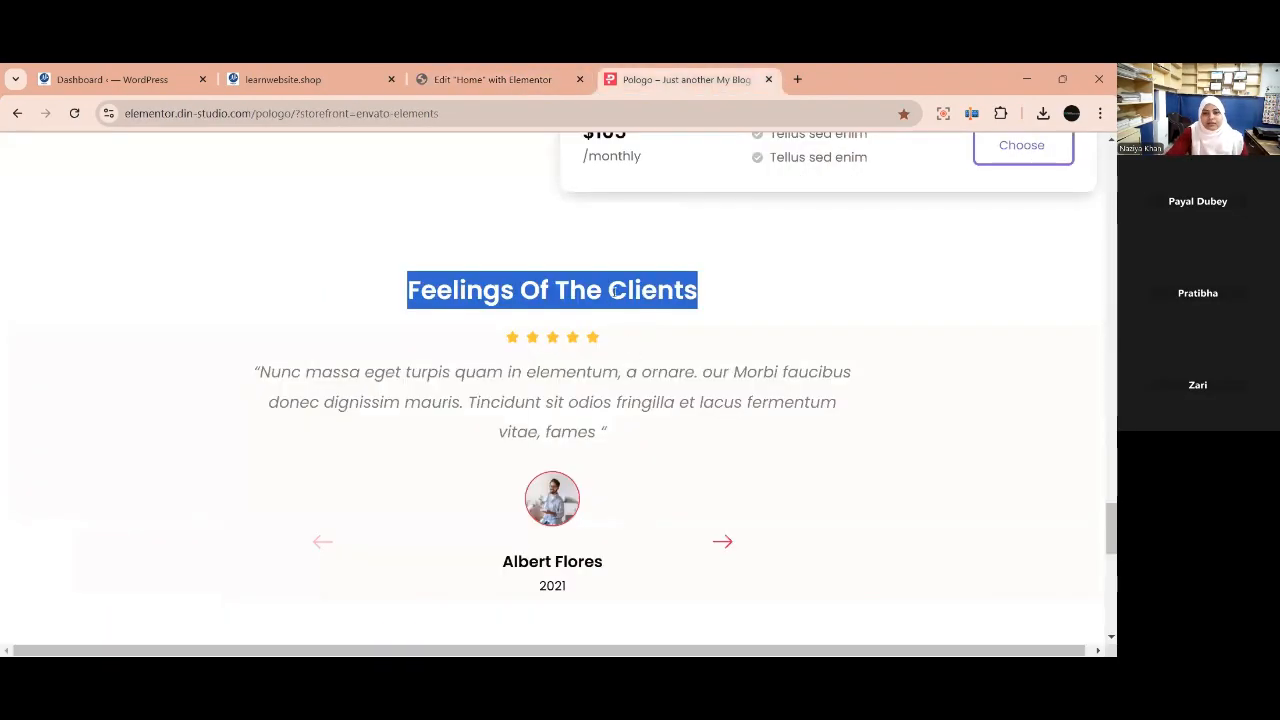
triple_click(617, 291)
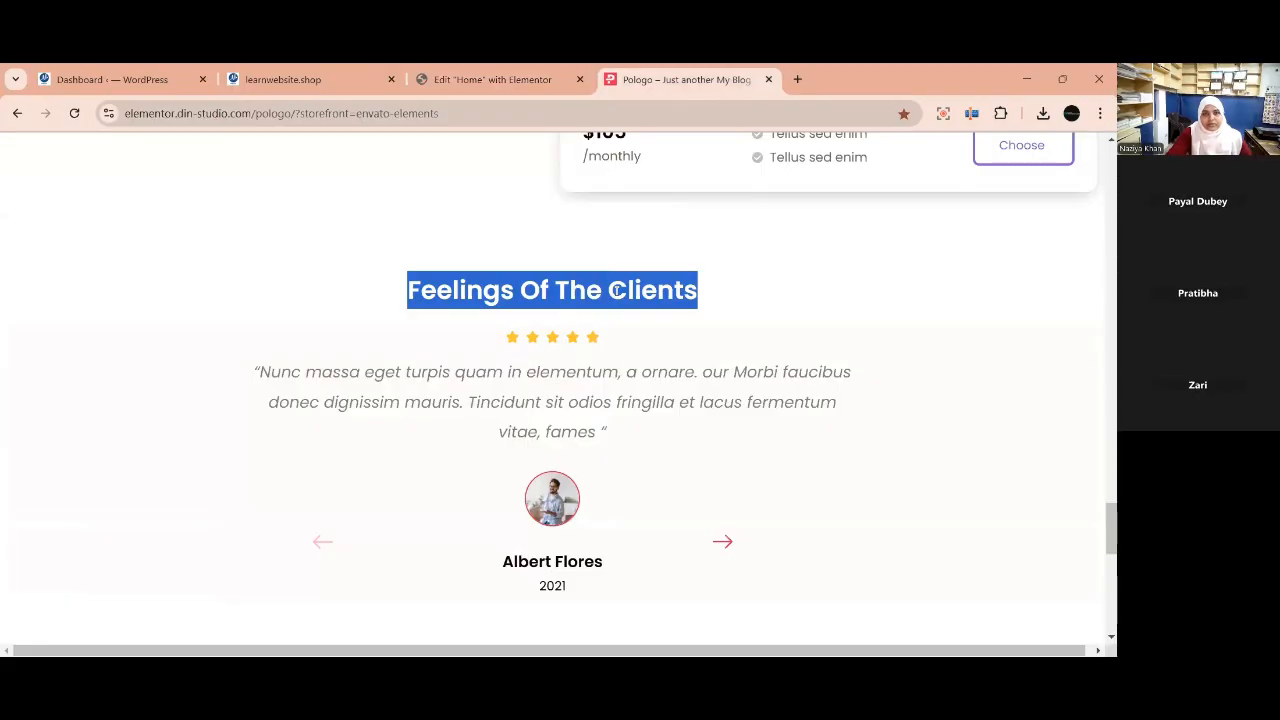
left_click(506, 75)
key("ctrl+v")
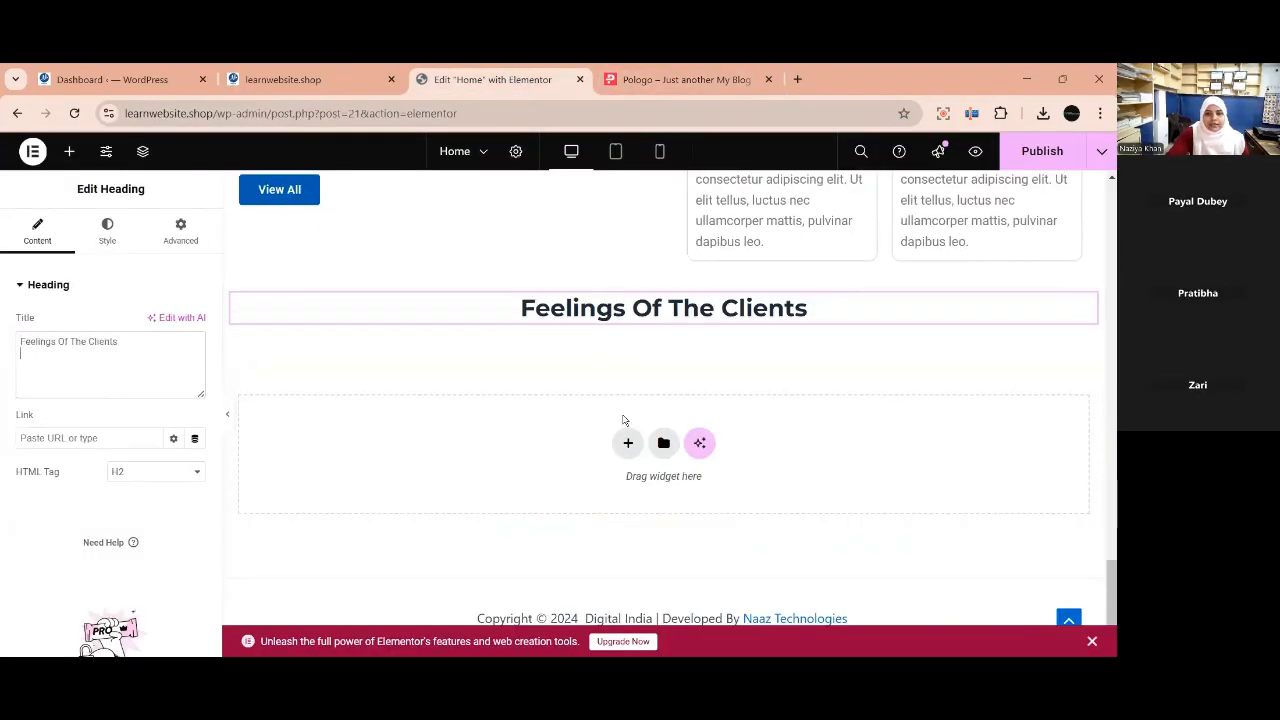
Unlink the margins of the container holding the Feelings Of The Clients heading and set its top and bottom margins to 50 px.
scroll(605, 445, "up", 1)
left_click(620, 370)
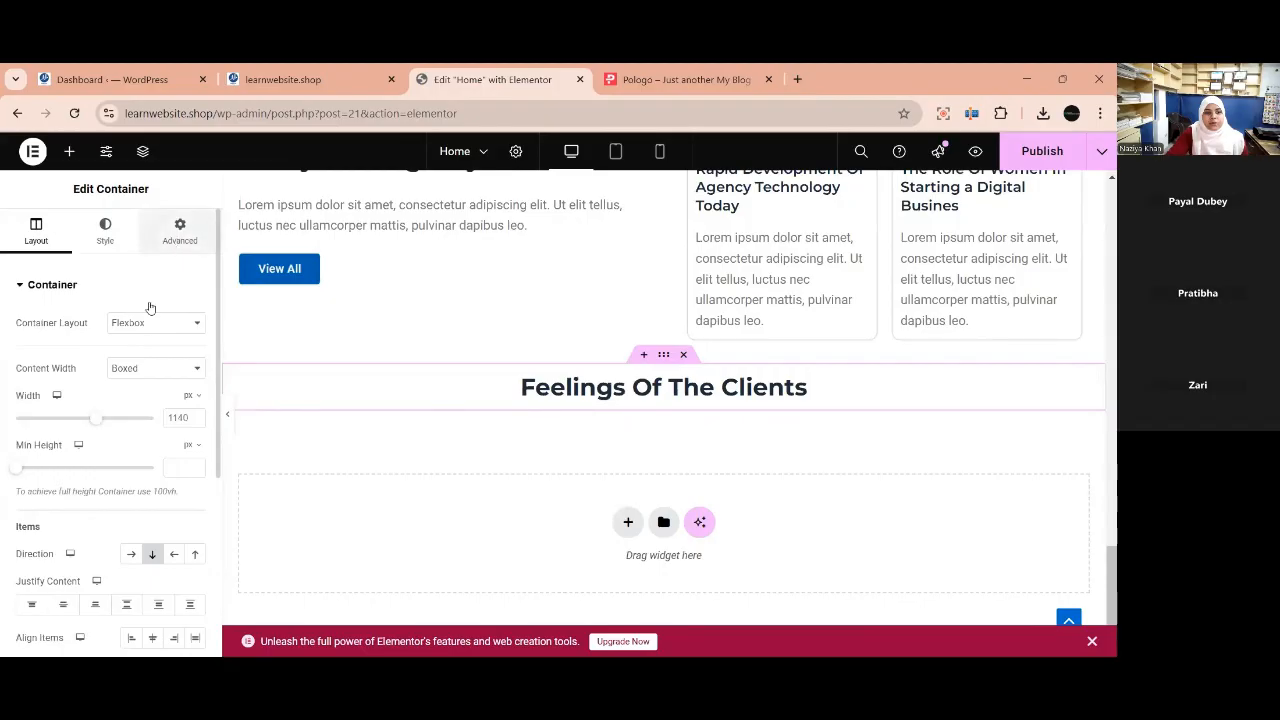
left_click(180, 230)
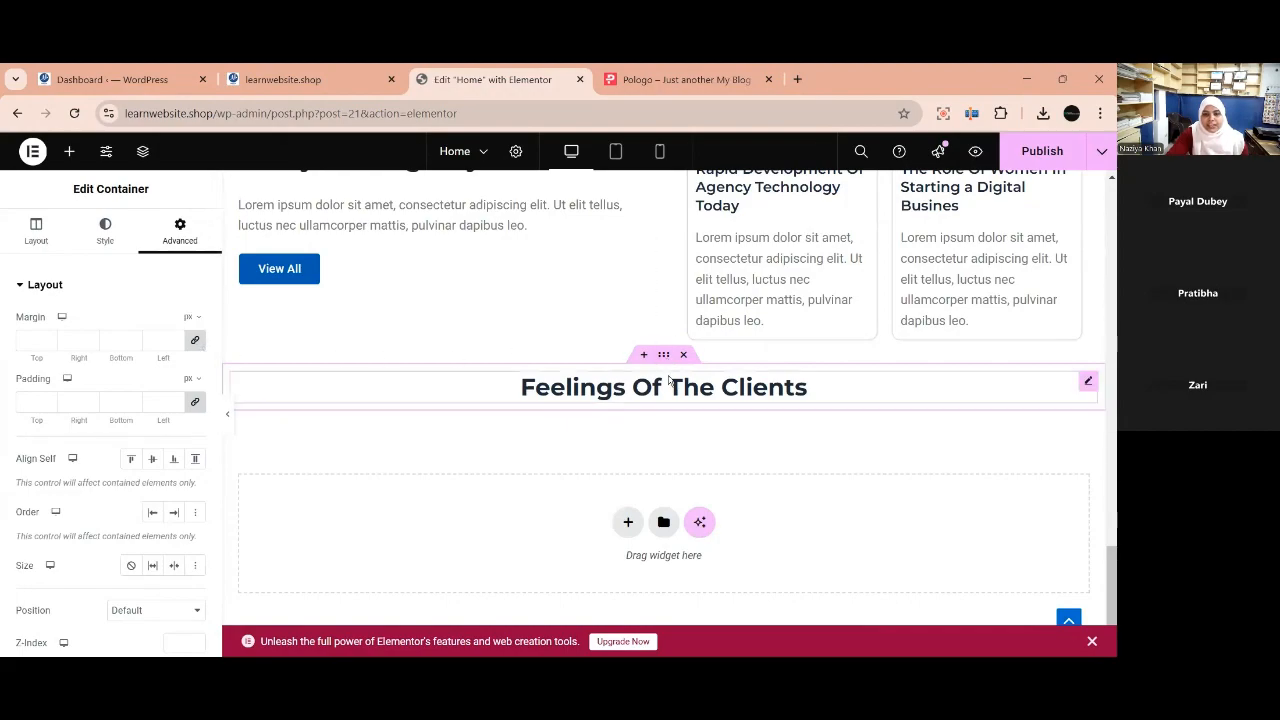
left_click(194, 343)
left_click(24, 340)
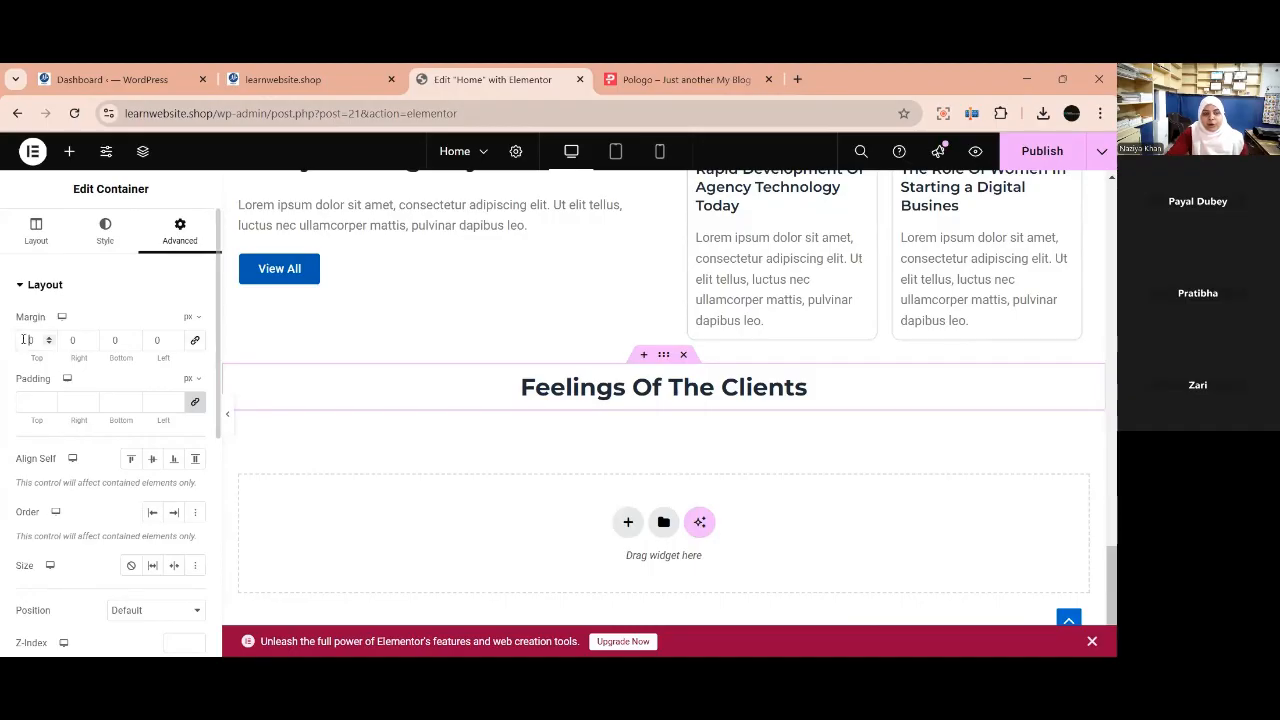
type("40")
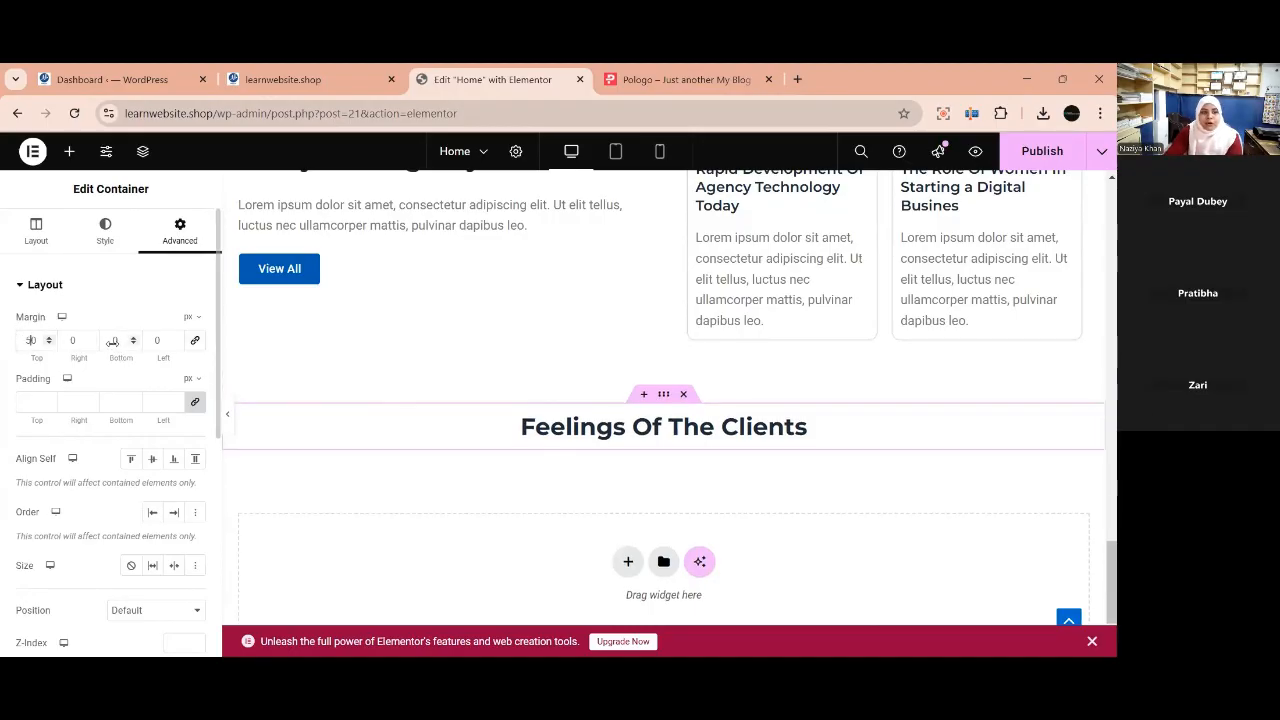
scroll(485, 488, "down", 1)
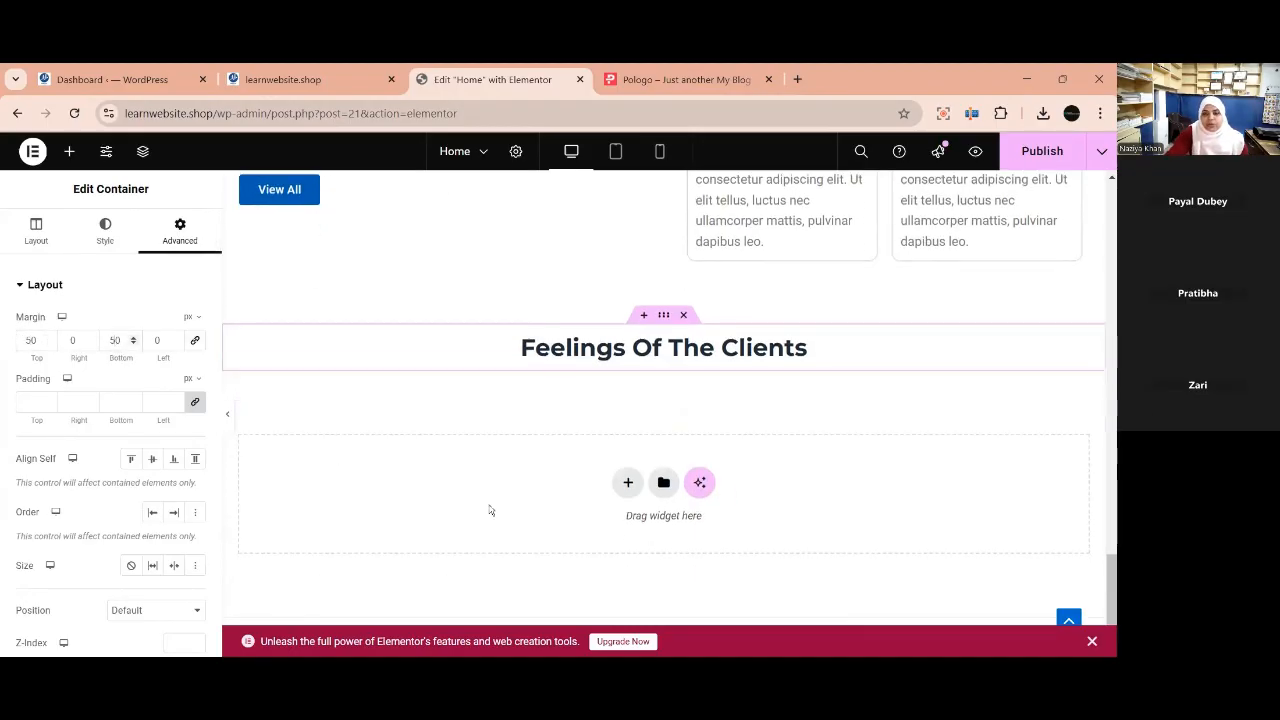
scroll(497, 507, "down", 1)
scroll(543, 500, "up", 5)
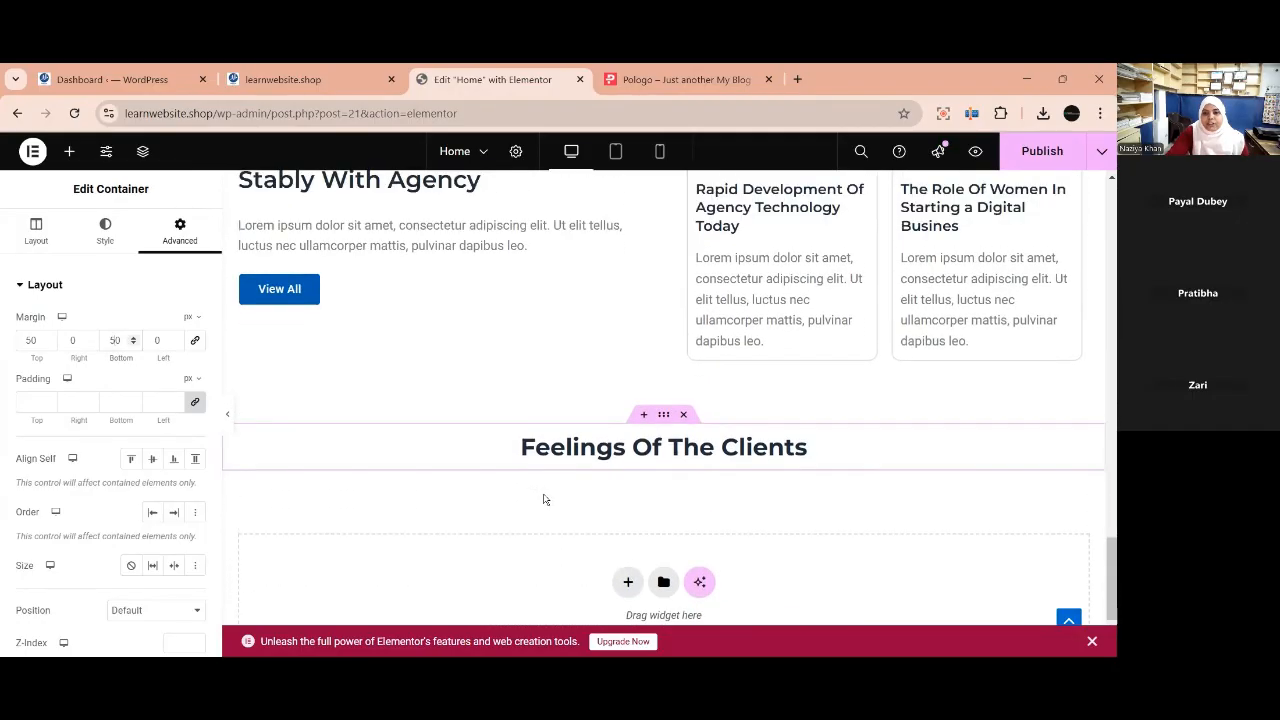
scroll(544, 500, "down", 5)
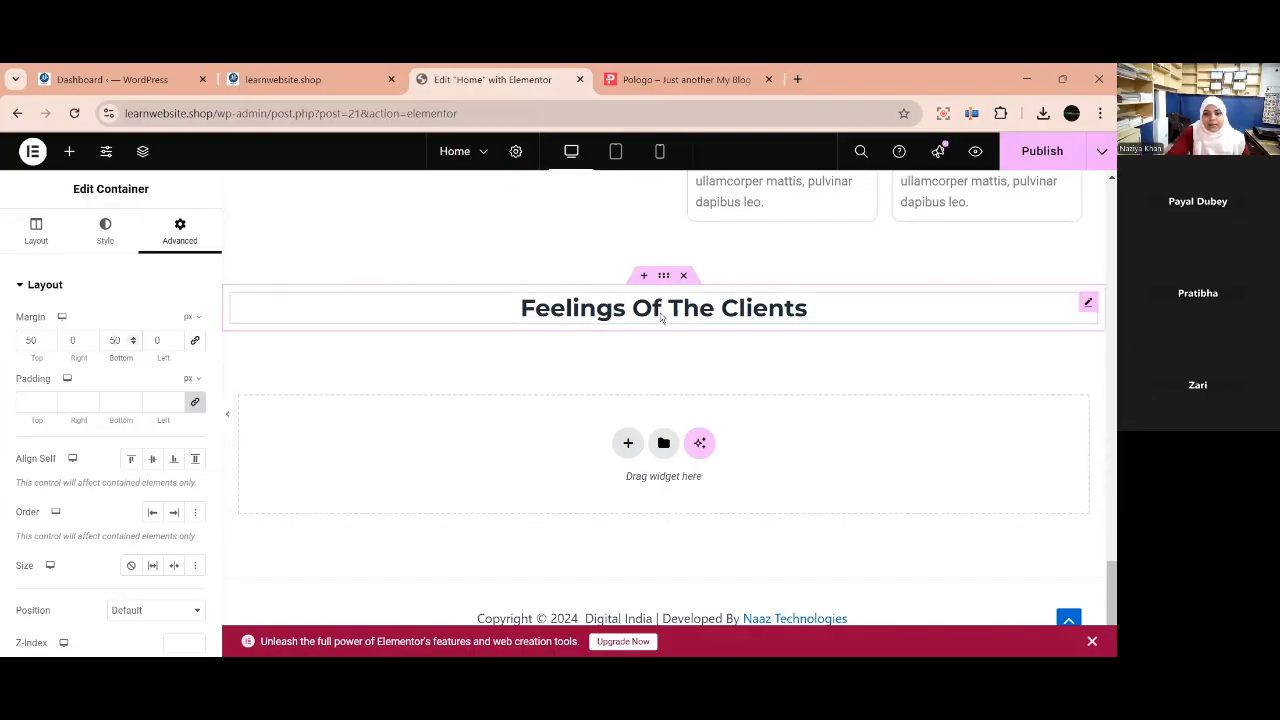
Search the widgets for "testimonial", check the reference carousel, and place a Testimonial widget under the Feelings Of The Clients heading.
left_click(69, 151)
type("testimonial")
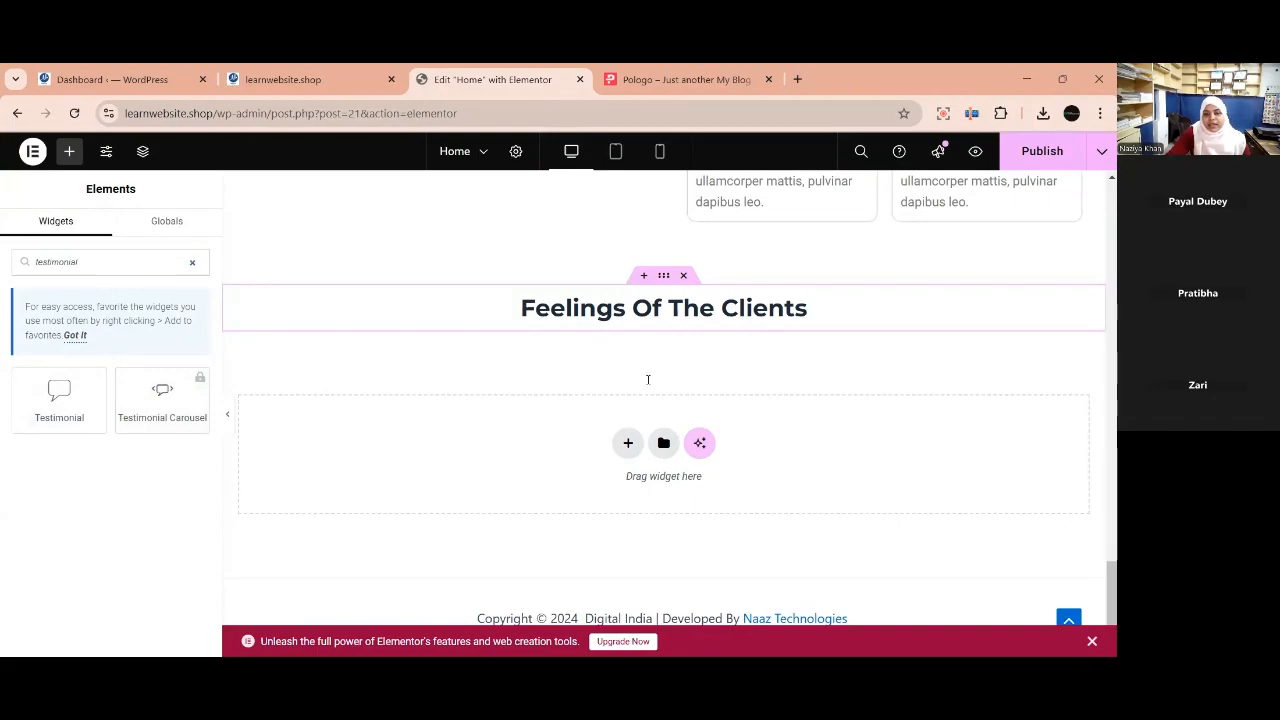
key("ctrl+Tab")
left_click(723, 541)
left_click(726, 543)
key("ctrl+shift+Tab")
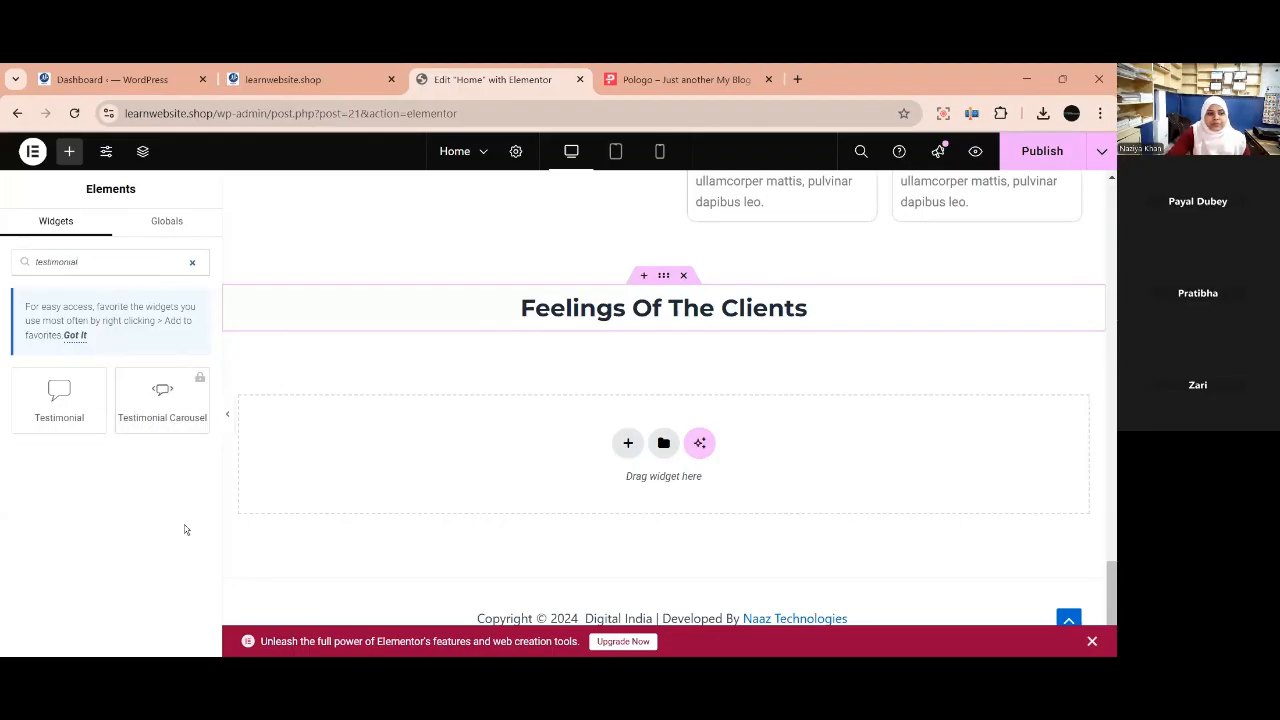
left_click_drag(76, 402, 662, 488)
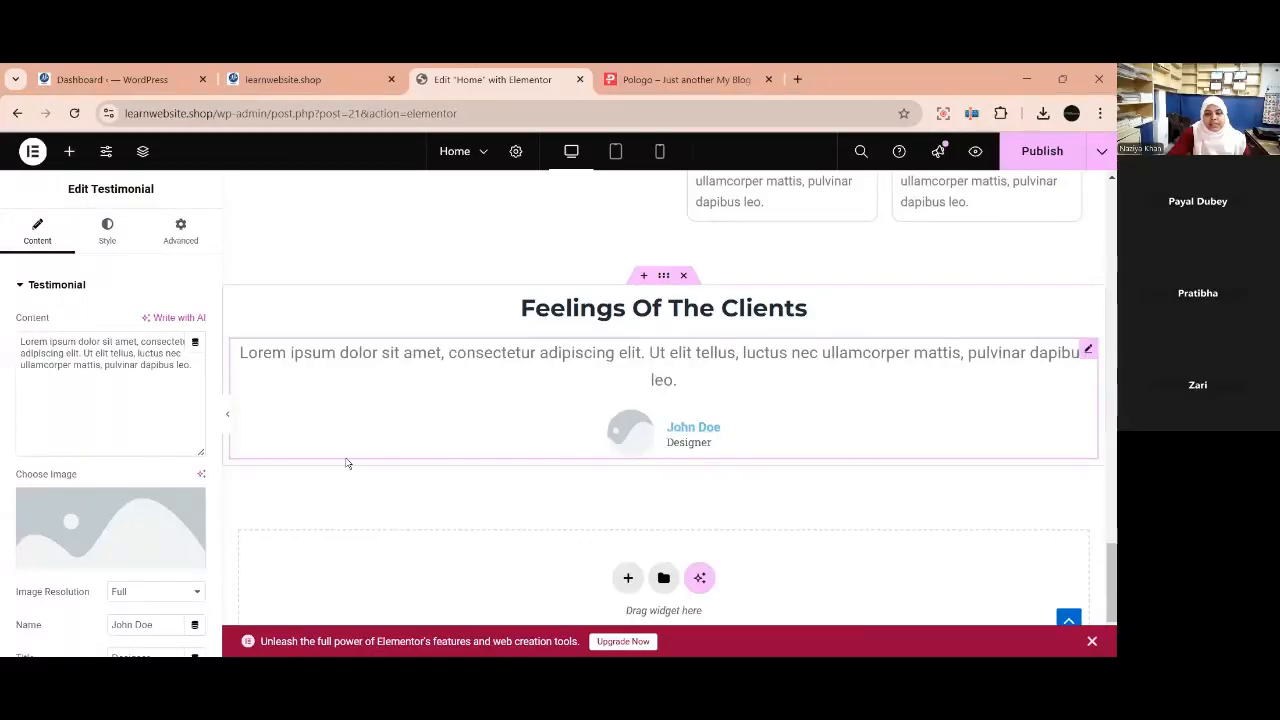
Review the Testimonial widget's content settings and compare them with the client testimonial on the Pologo reference page.
scroll(69, 504, "down", 4)
scroll(69, 504, "up", 5)
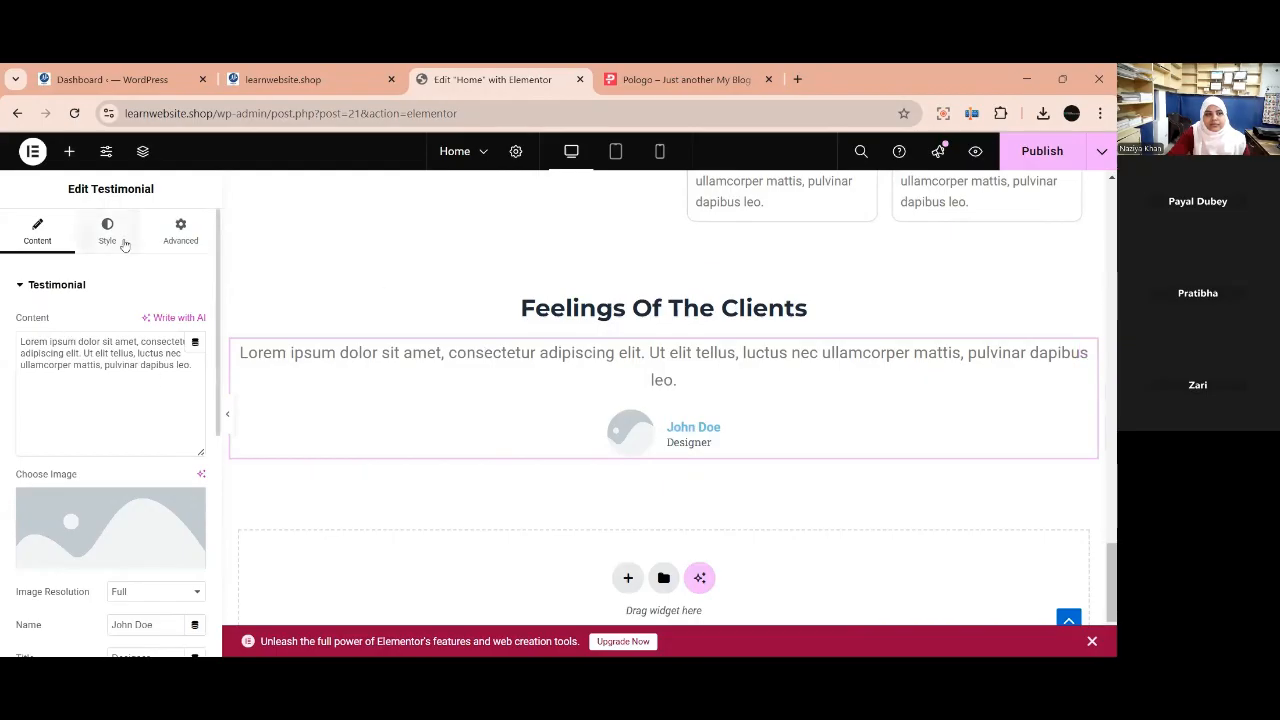
scroll(640, 477, "up", 1)
scroll(580, 463, "down", 2)
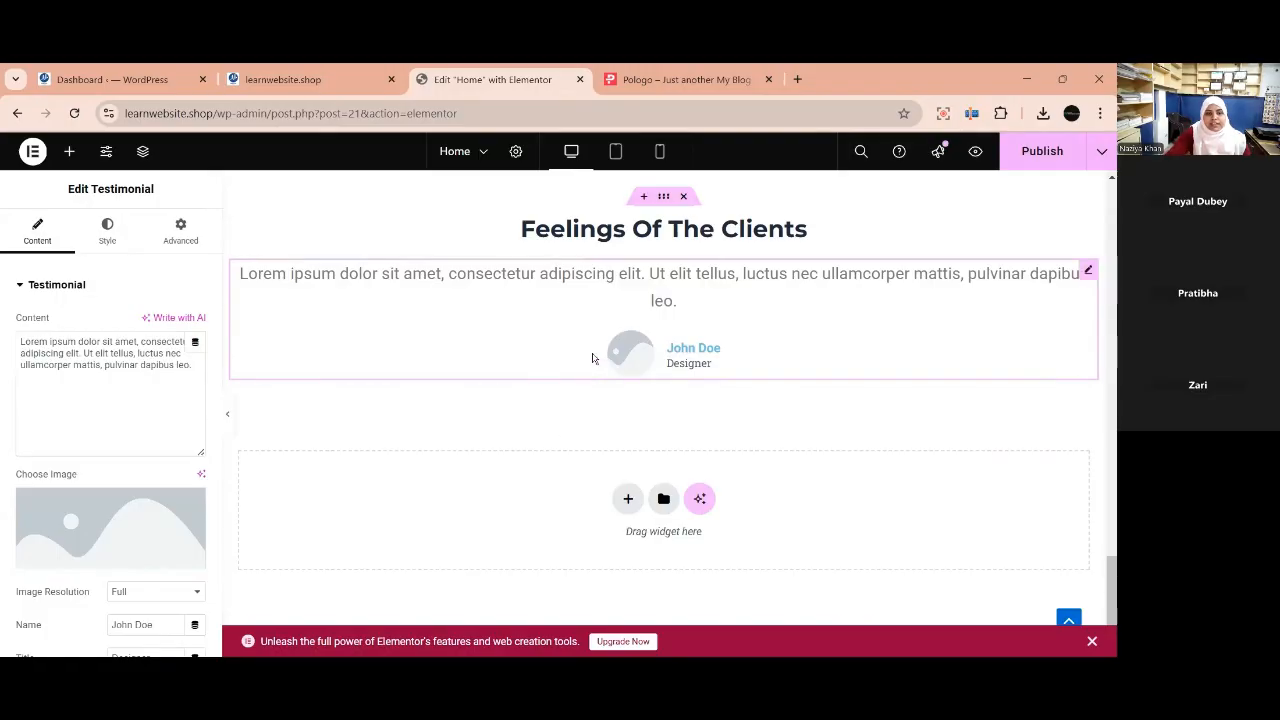
scroll(128, 582, "down", 3)
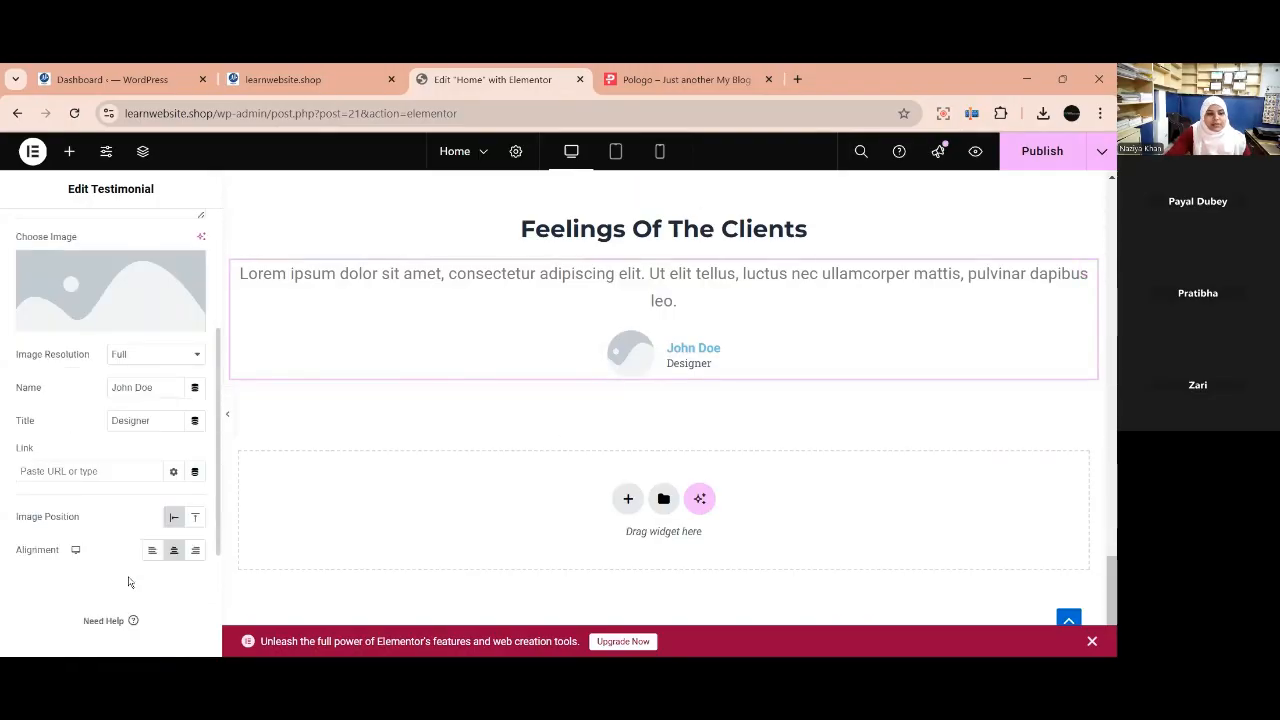
left_click(627, 77)
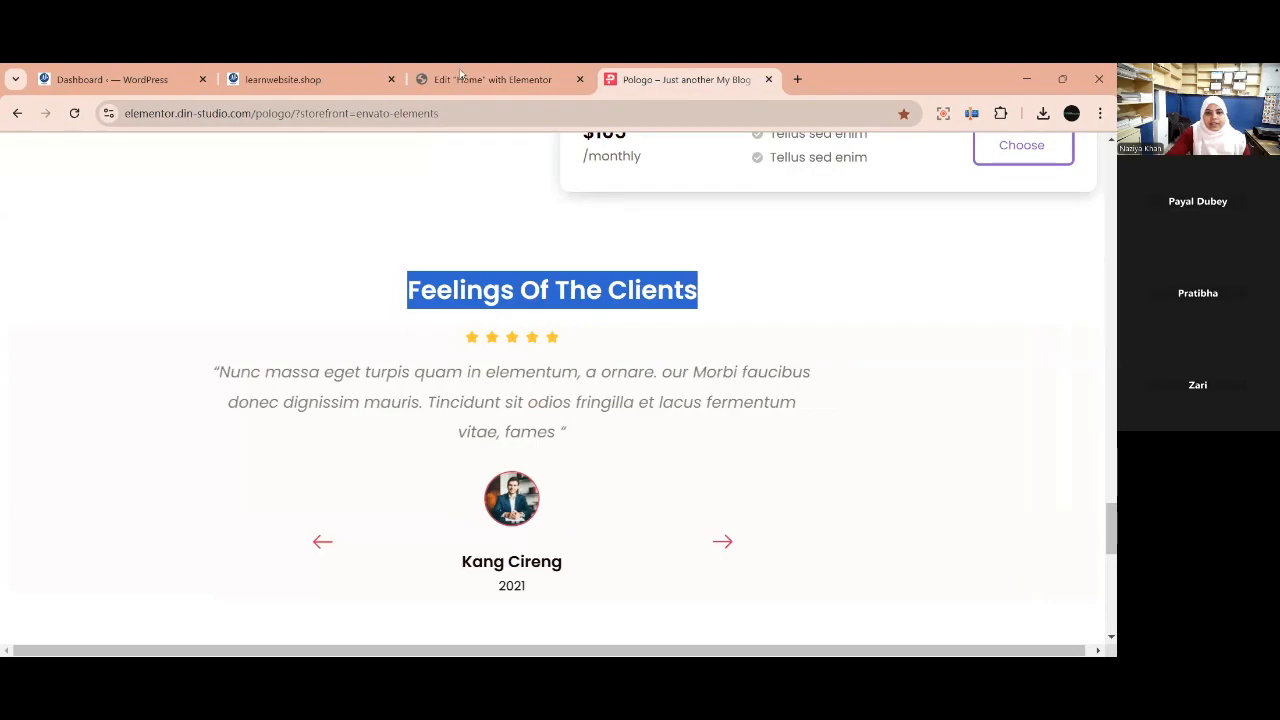
left_click(460, 79)
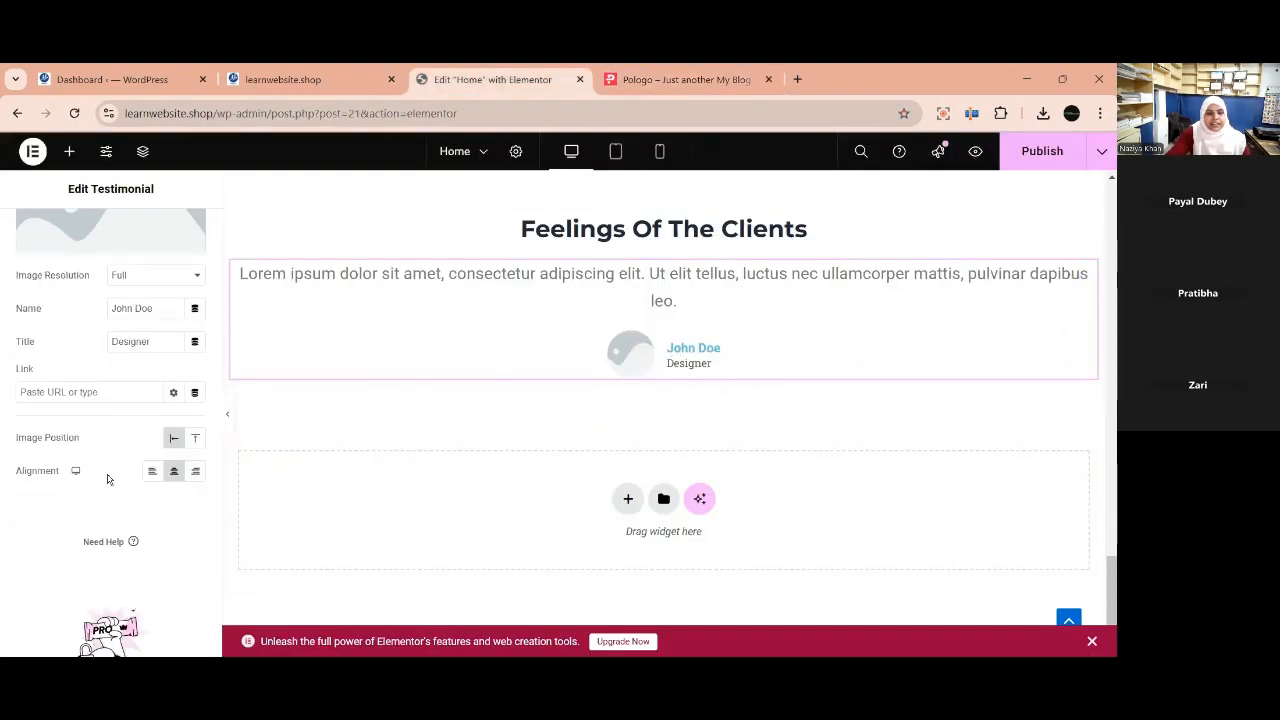
Set the testimonial's image to the media library photo of the smiling man in a red shirt with a laptop.
scroll(89, 394, "up", 2)
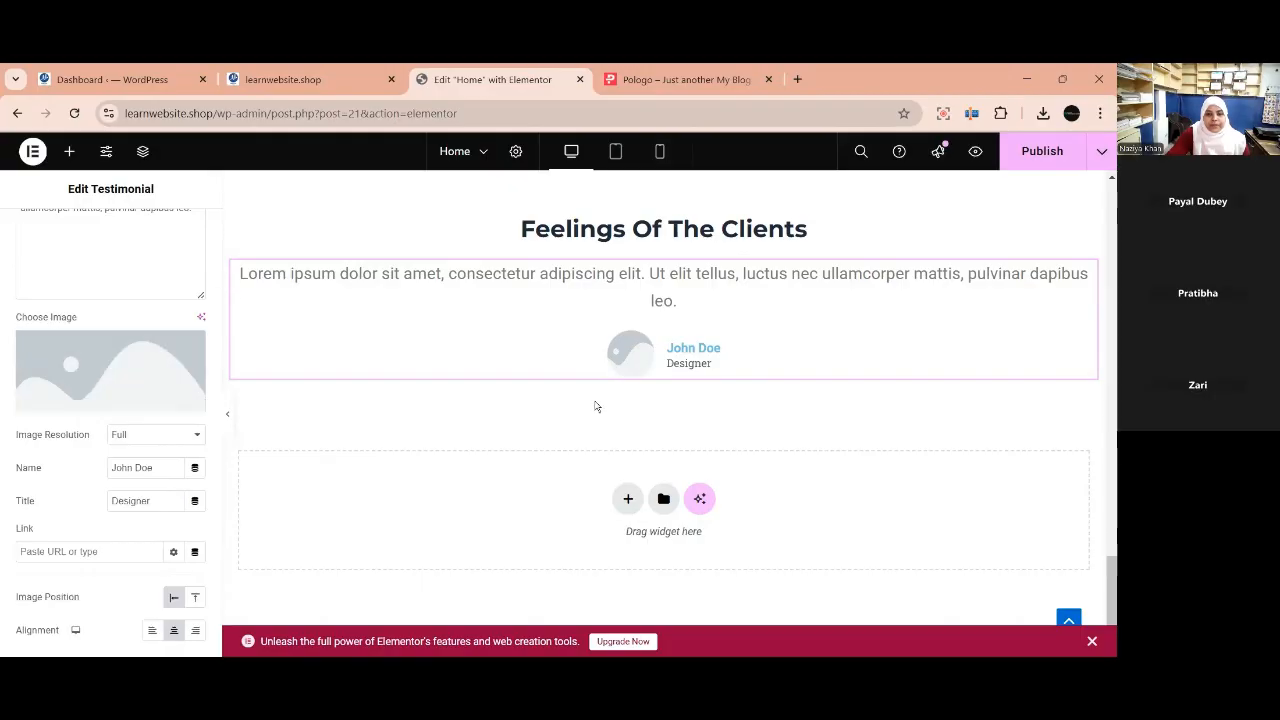
left_click(152, 365)
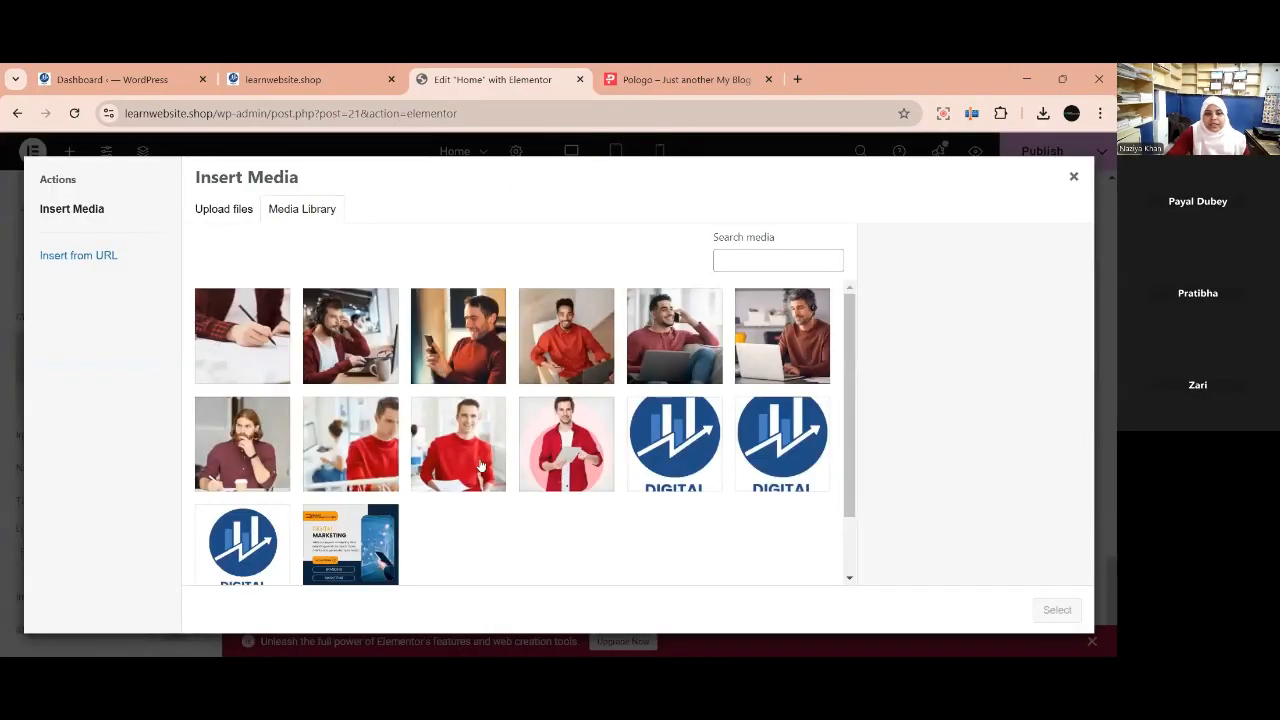
left_click(565, 345)
left_click(1045, 608)
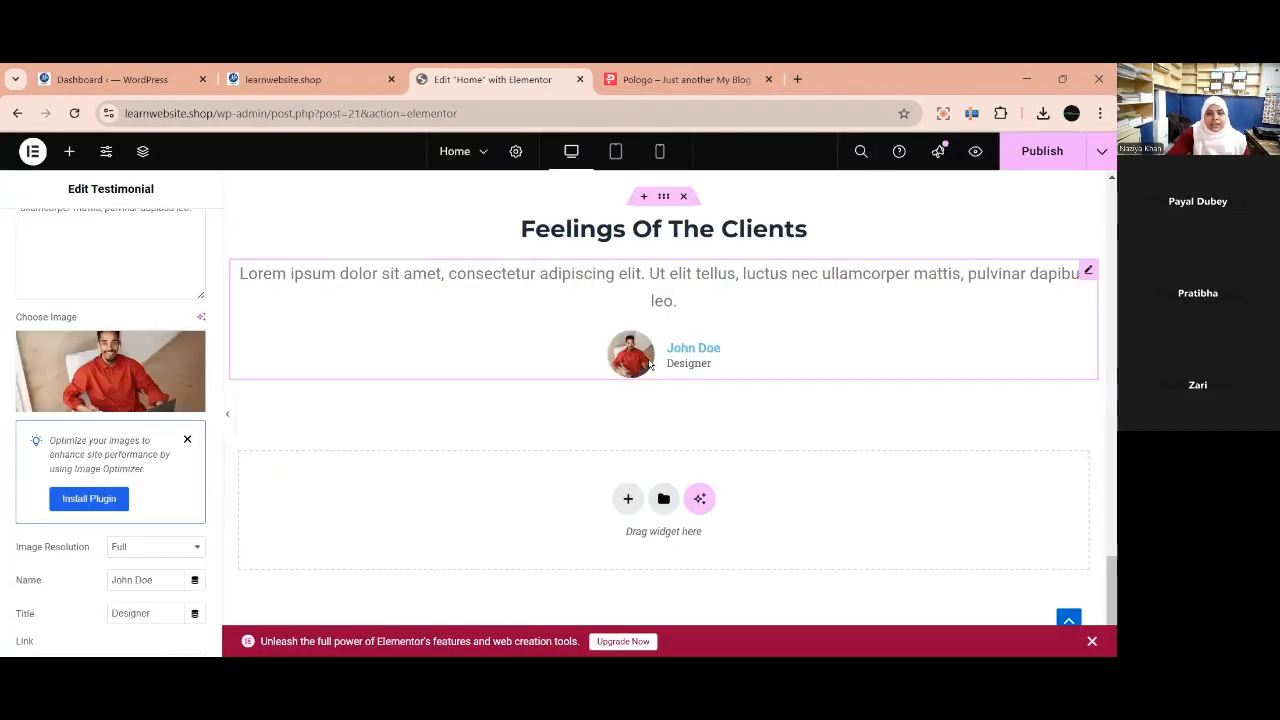
scroll(627, 465, "up", 1)
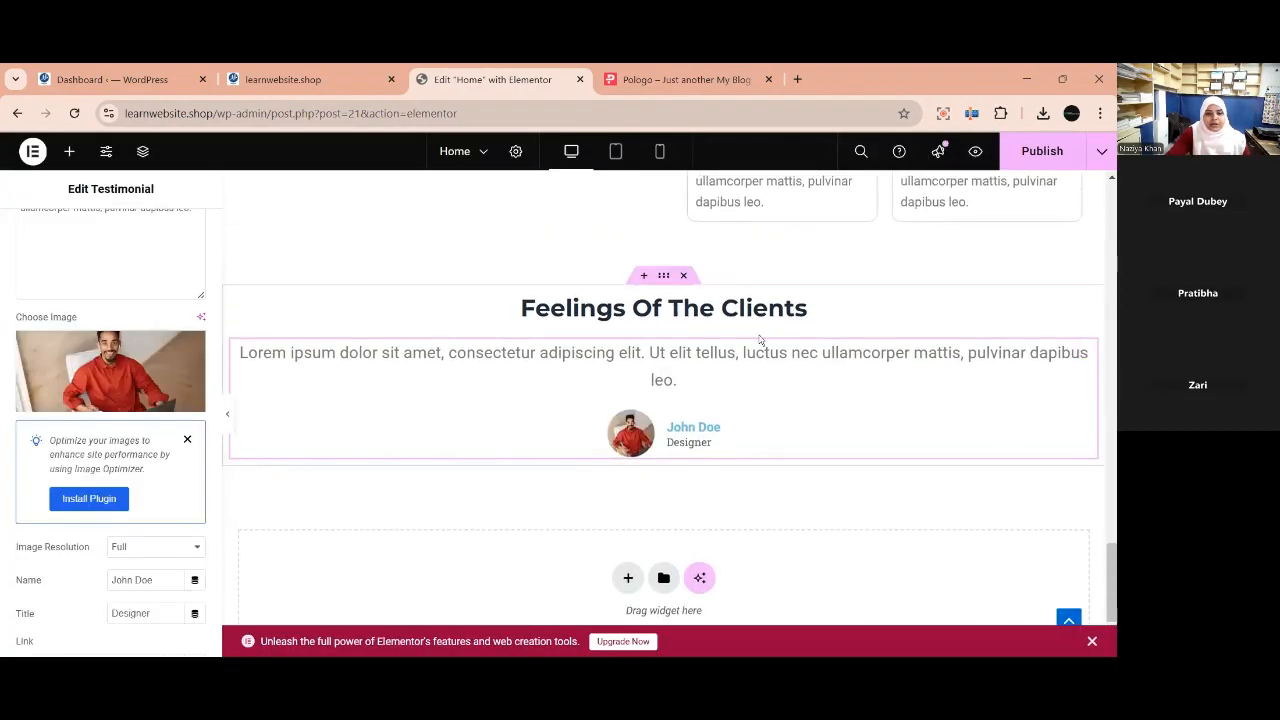
scroll(110, 500, "down", 2)
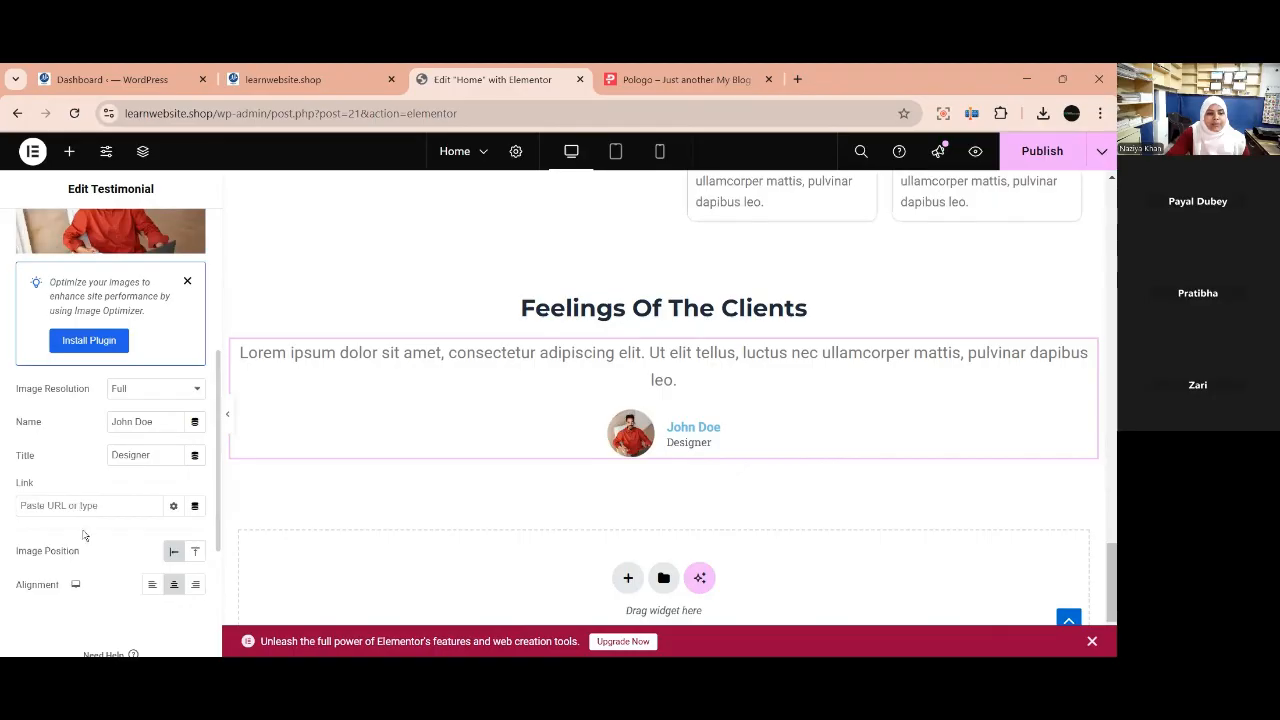
scroll(105, 578, "up", 2)
scroll(105, 500, "down", 3)
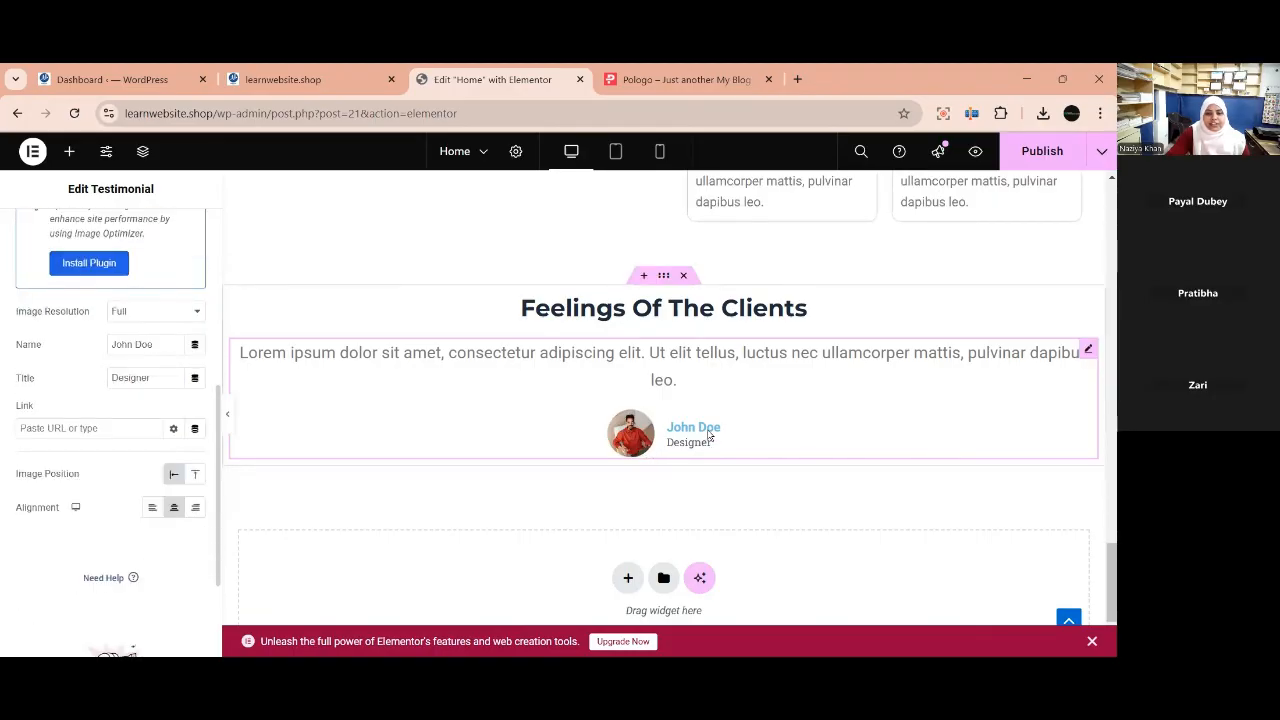
scroll(75, 558, "down", 1)
scroll(77, 560, "up", 6)
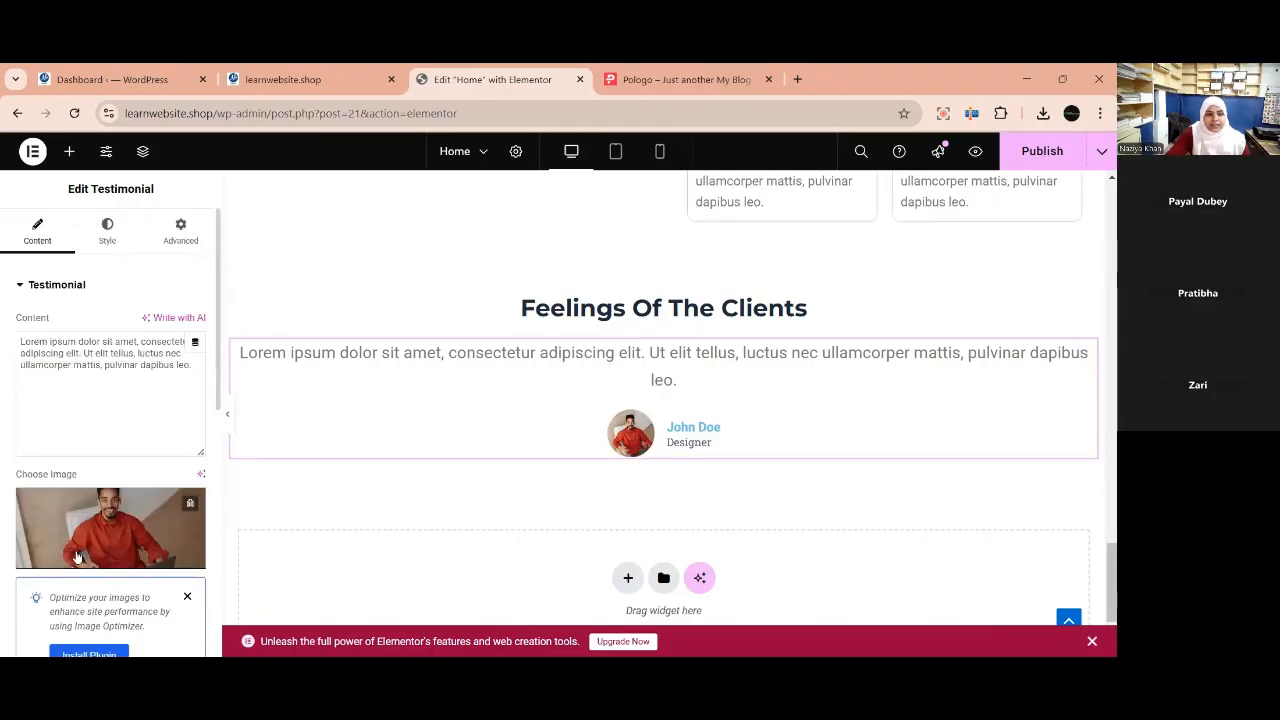
In the testimonial's style settings, set the title's text color to the global Theme Color 3.
left_click(107, 230)
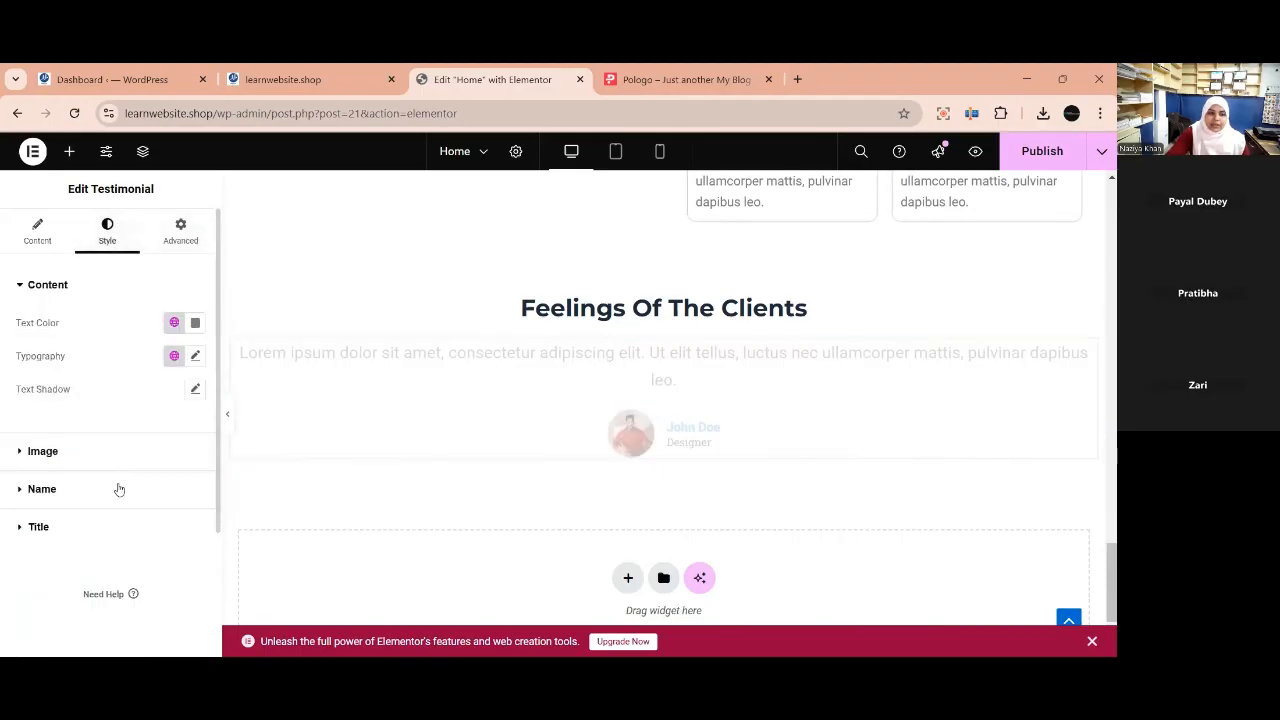
left_click(169, 328)
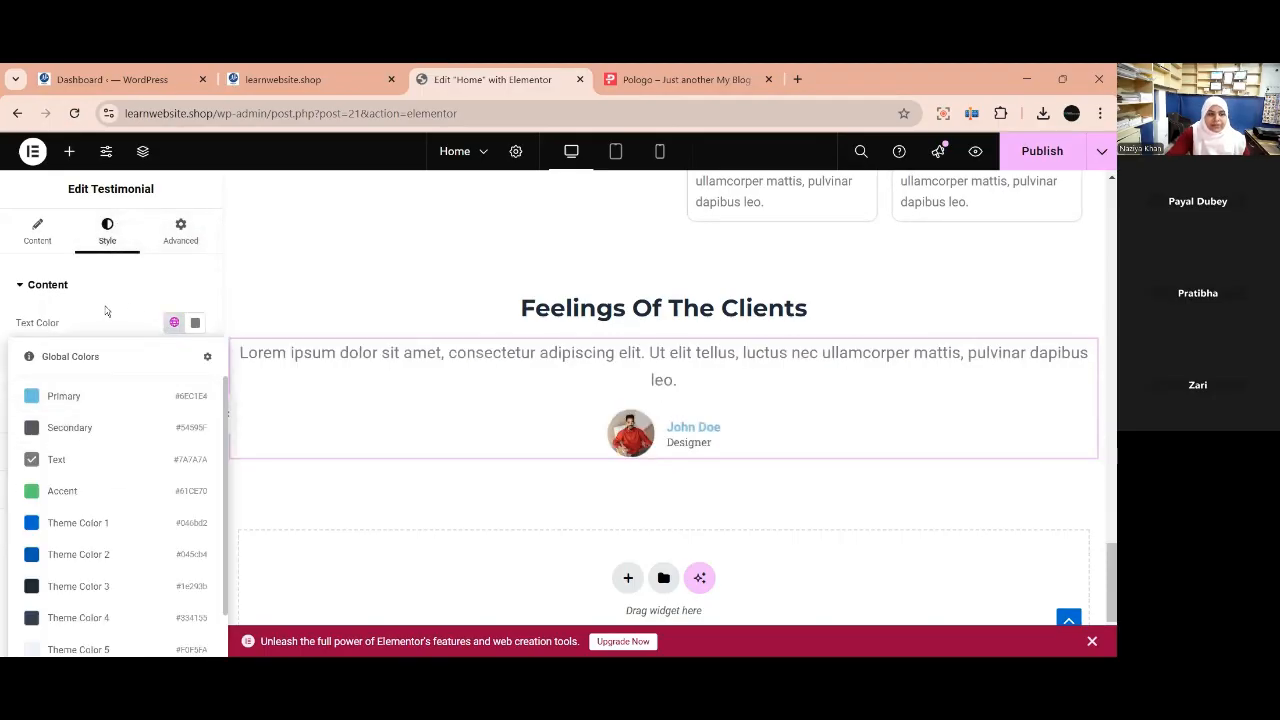
left_click(78, 287)
left_click(40, 399)
left_click(174, 436)
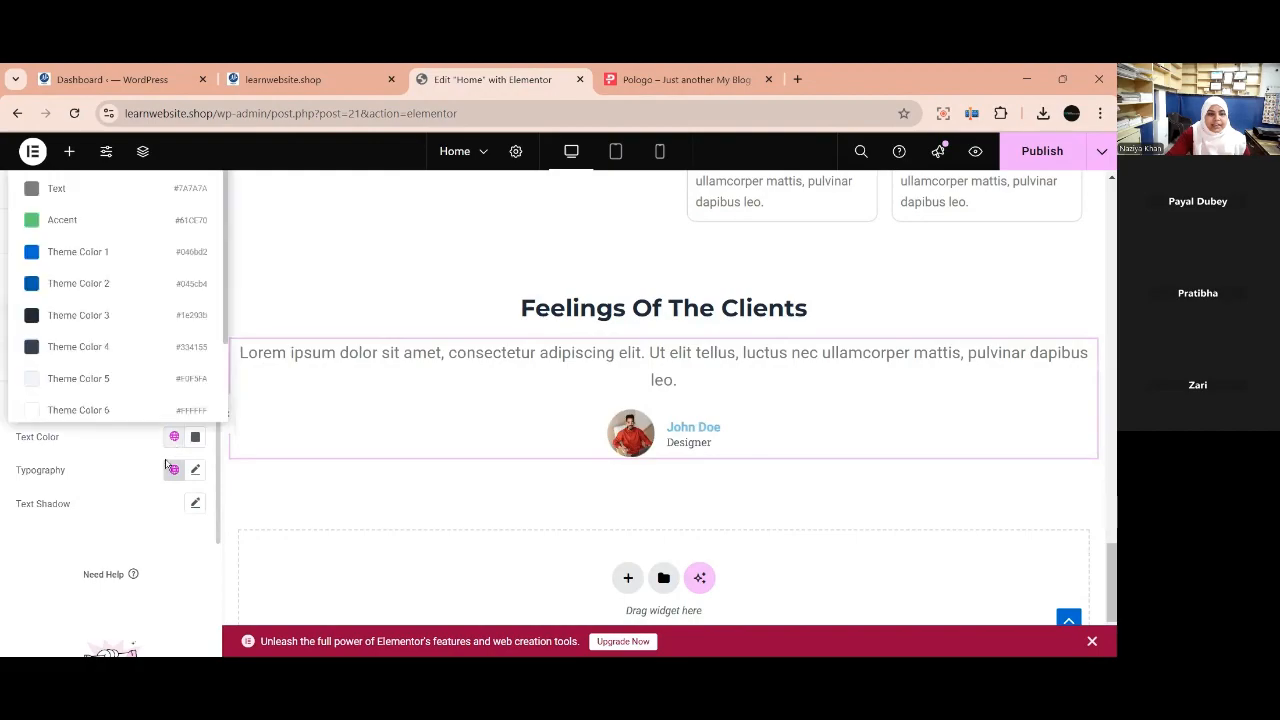
left_click(118, 283)
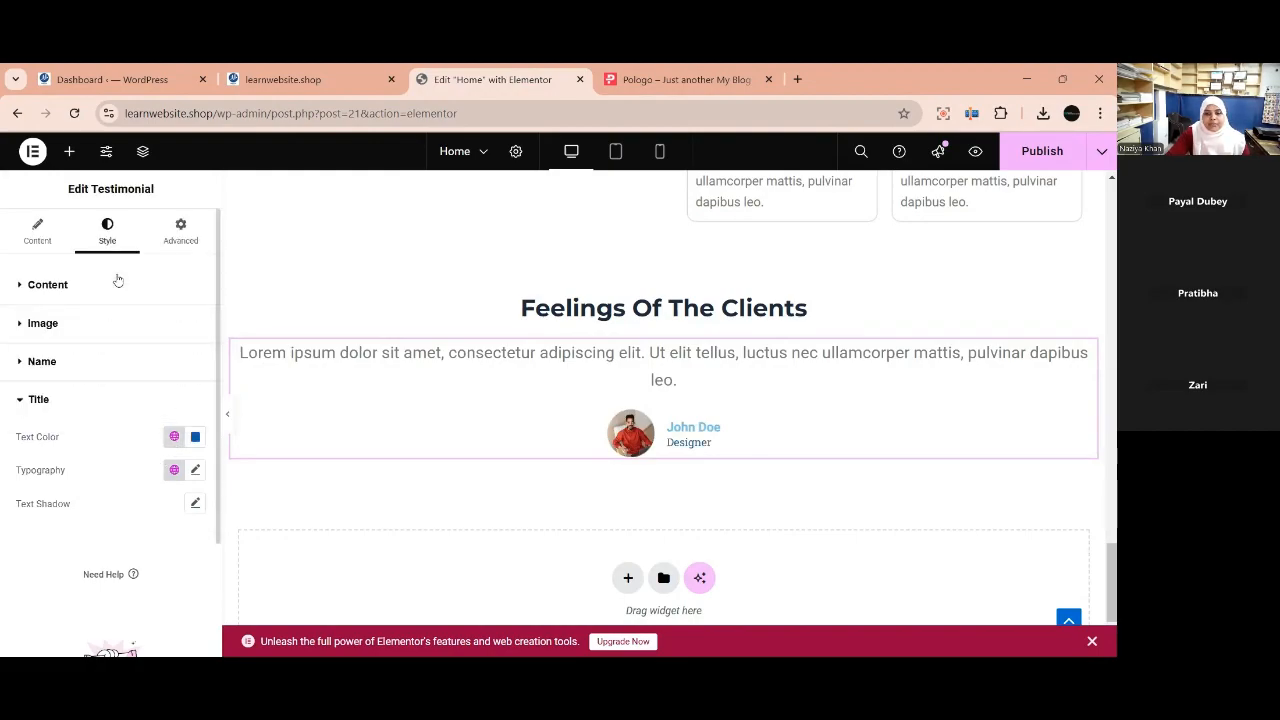
left_click(174, 437)
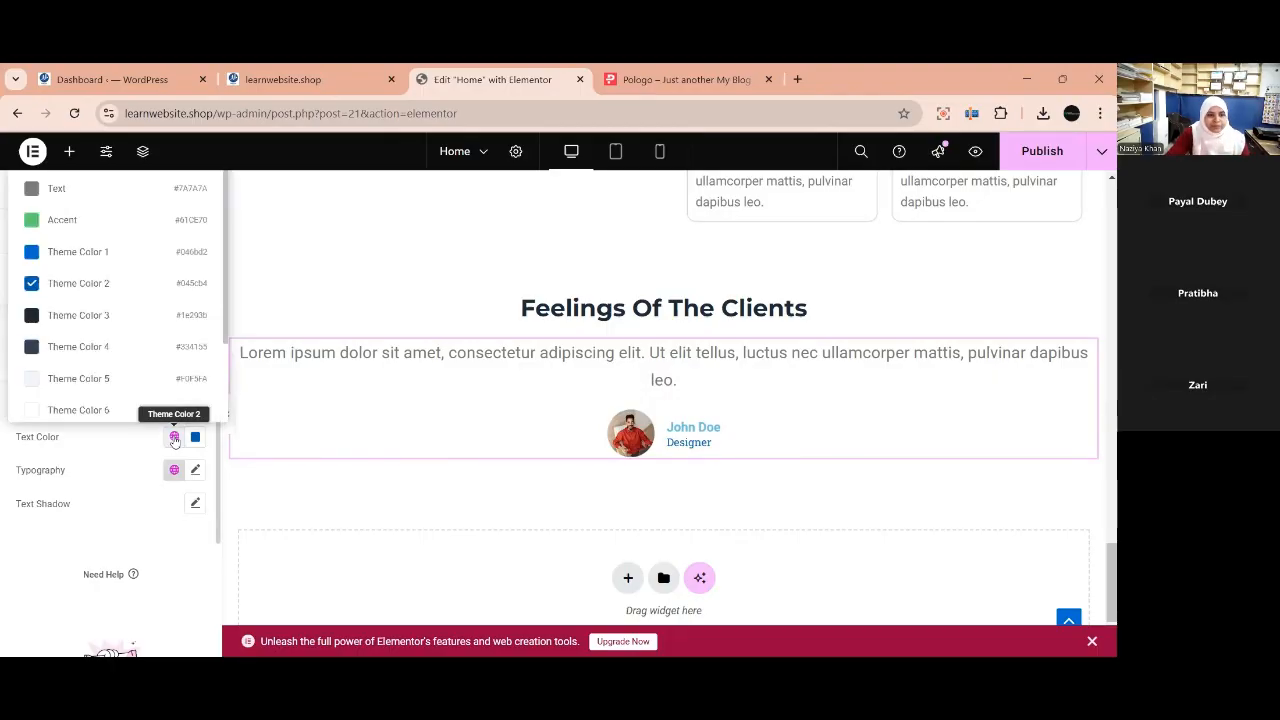
left_click(108, 321)
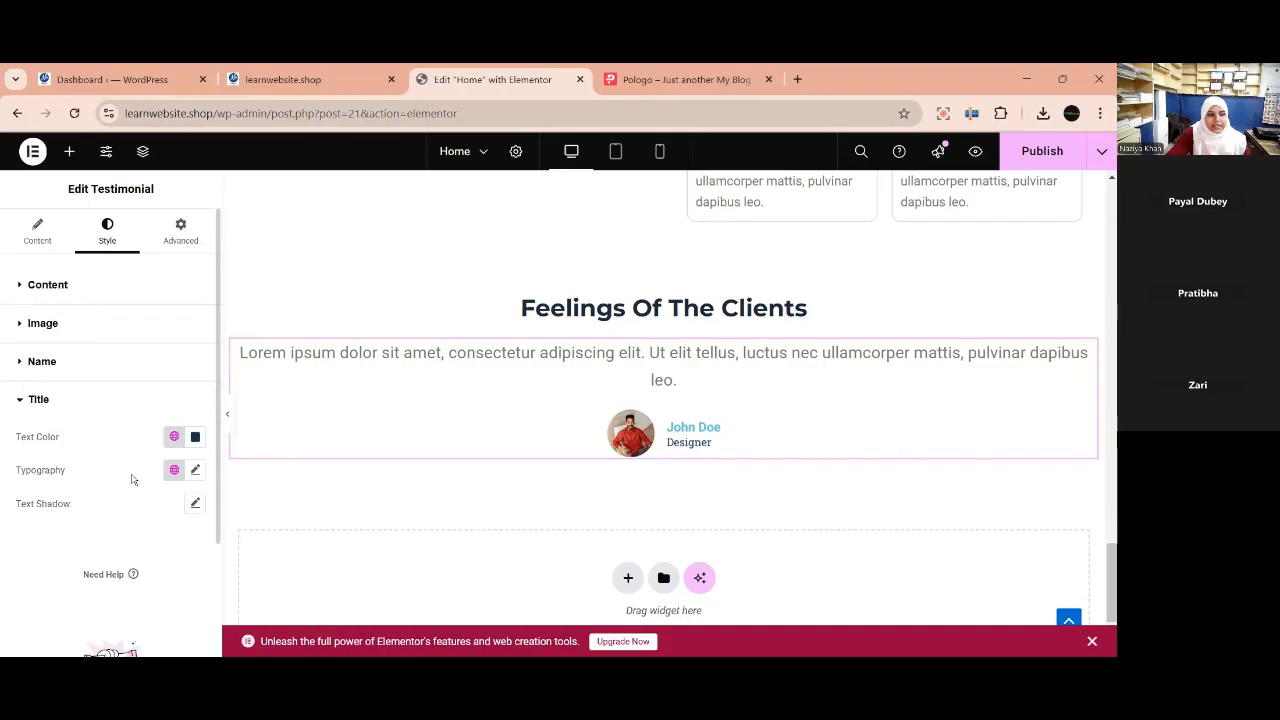
Set the text color of the testimonial's name to the global Theme Color 2.
left_click(40, 364)
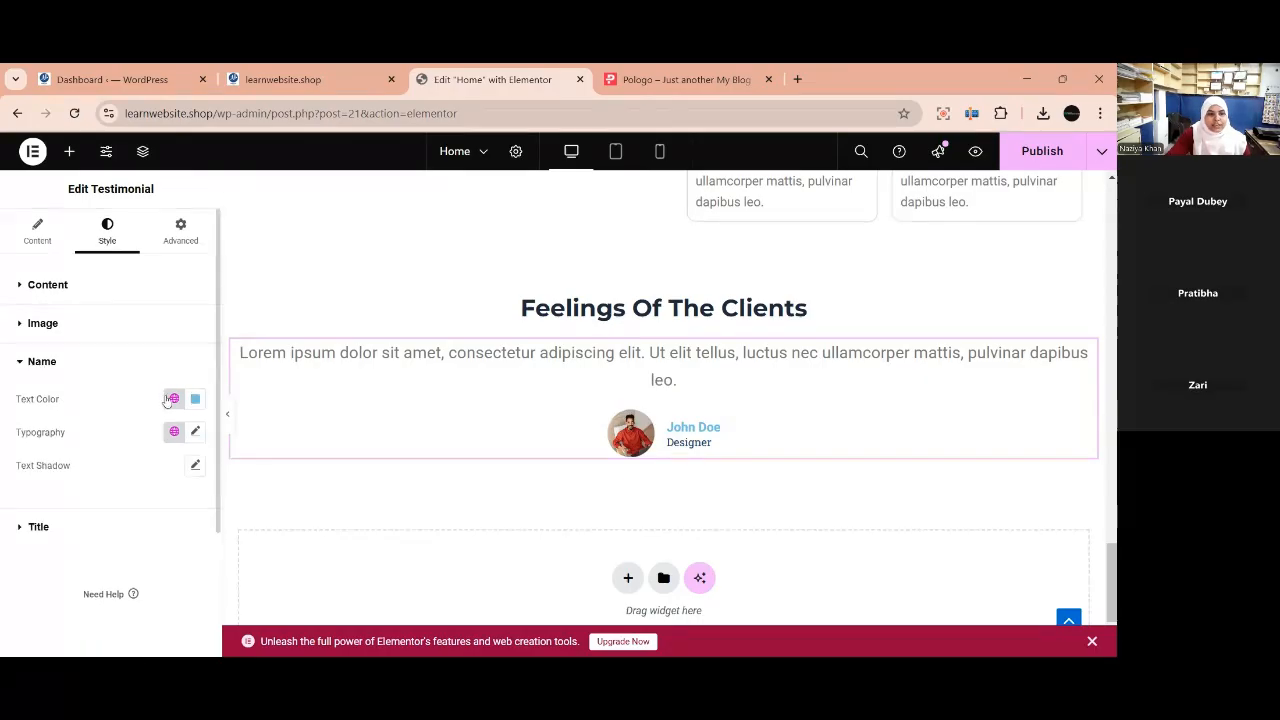
left_click(168, 399)
left_click(94, 249)
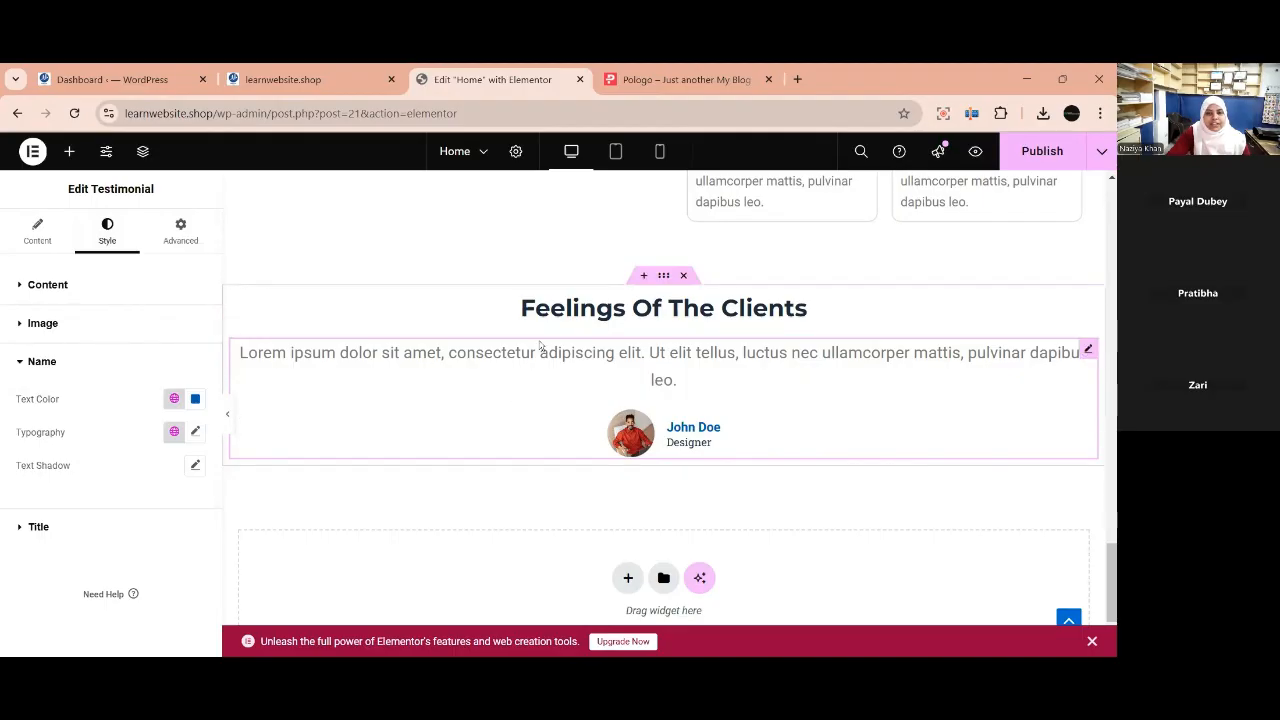
Unlink the padding sides of the "Feelings Of The Clients" container and set its padding to 20 px top and bottom, 50 px right and left.
left_click(667, 76)
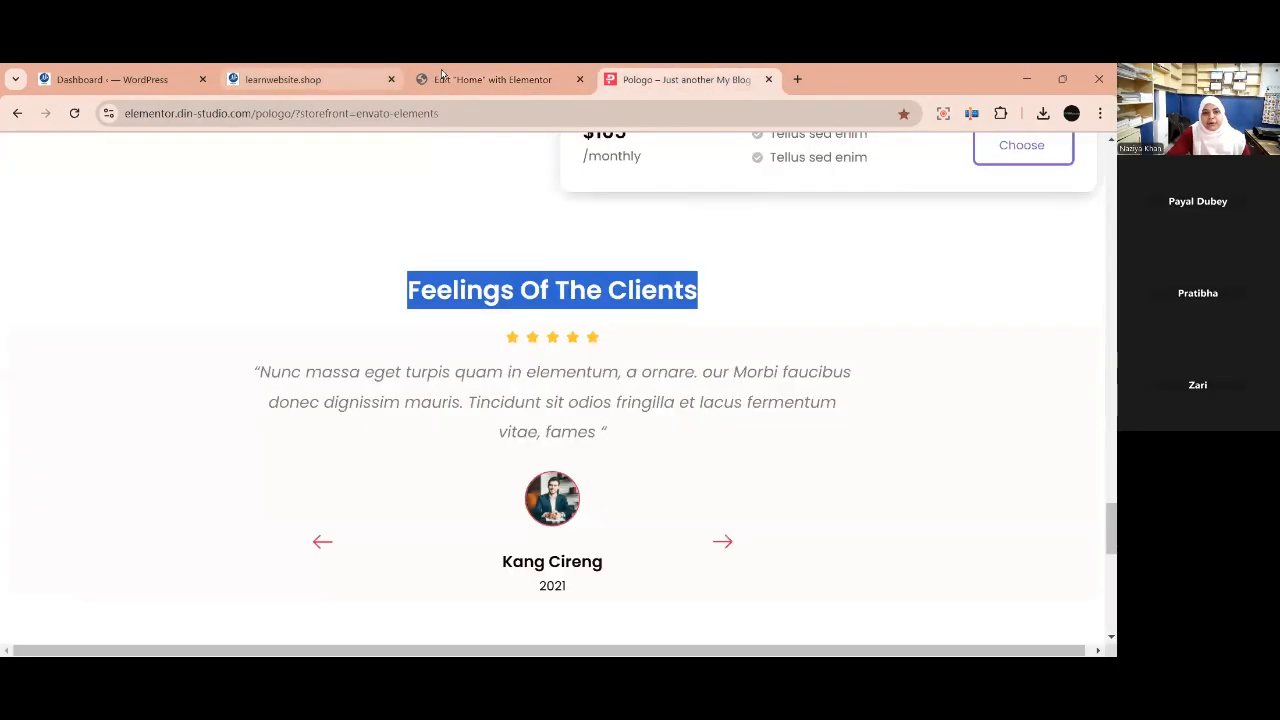
left_click(490, 79)
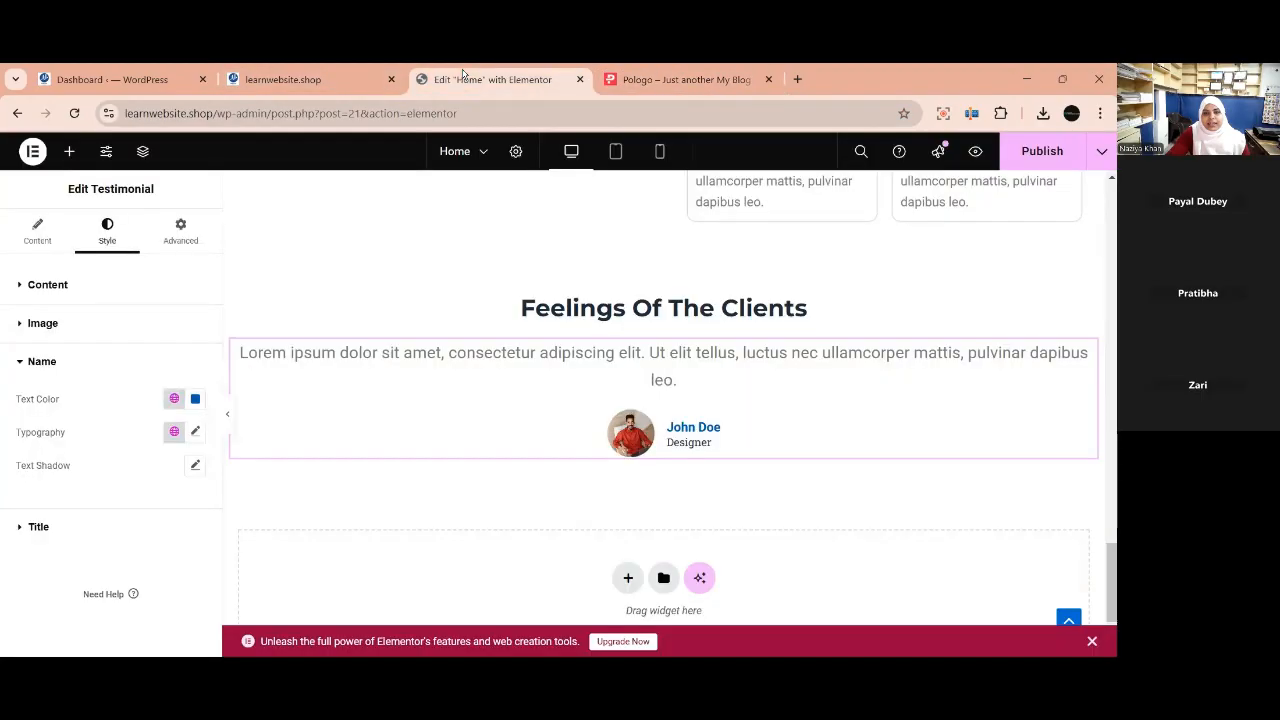
left_click(689, 354)
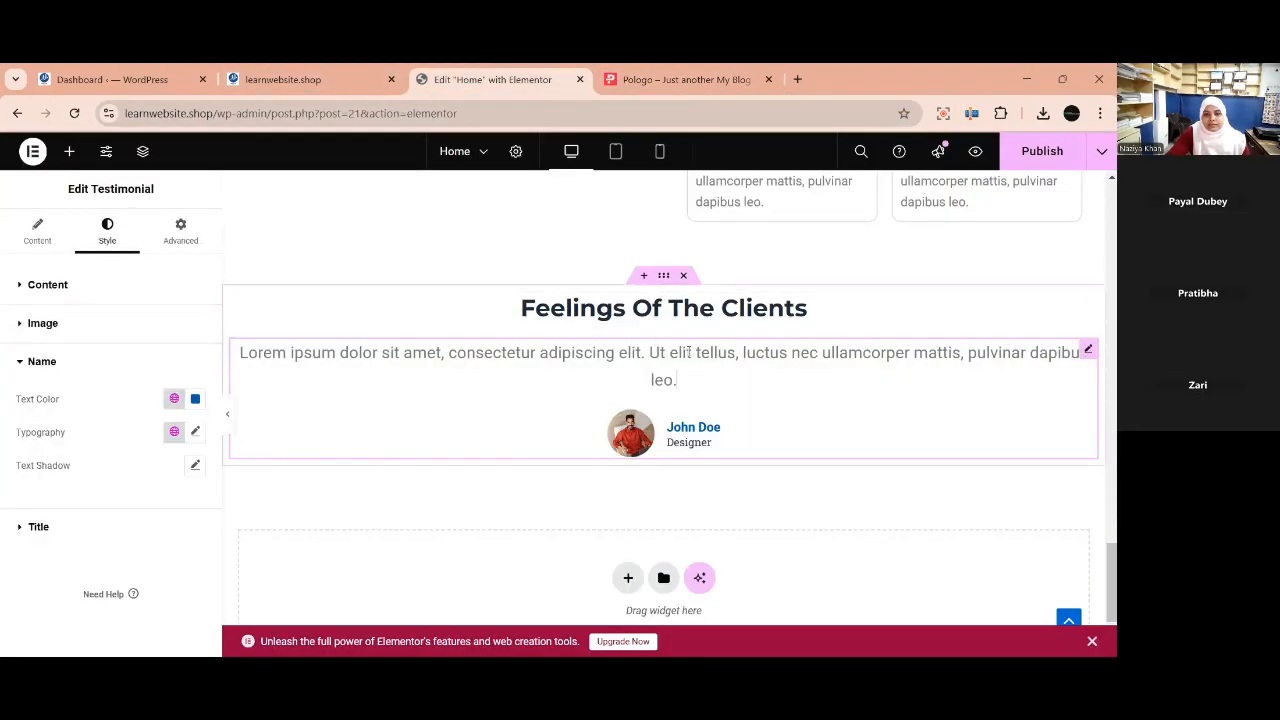
left_click(663, 275)
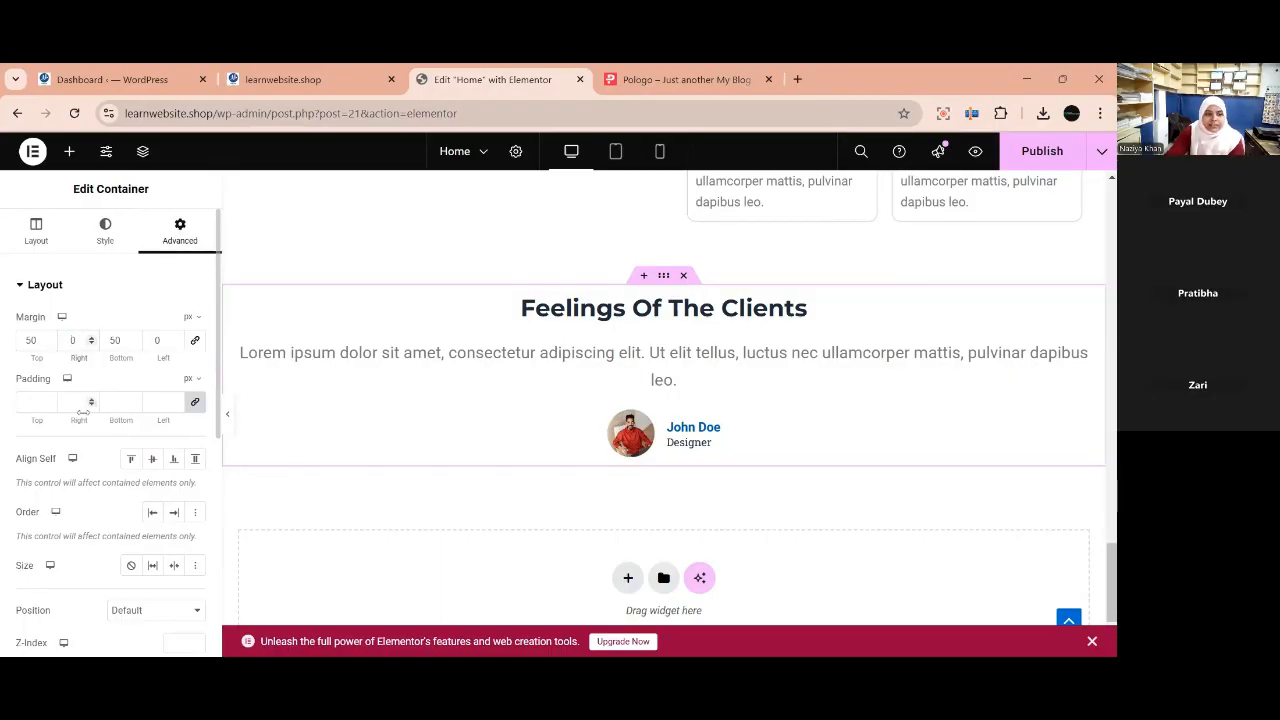
left_click(195, 403)
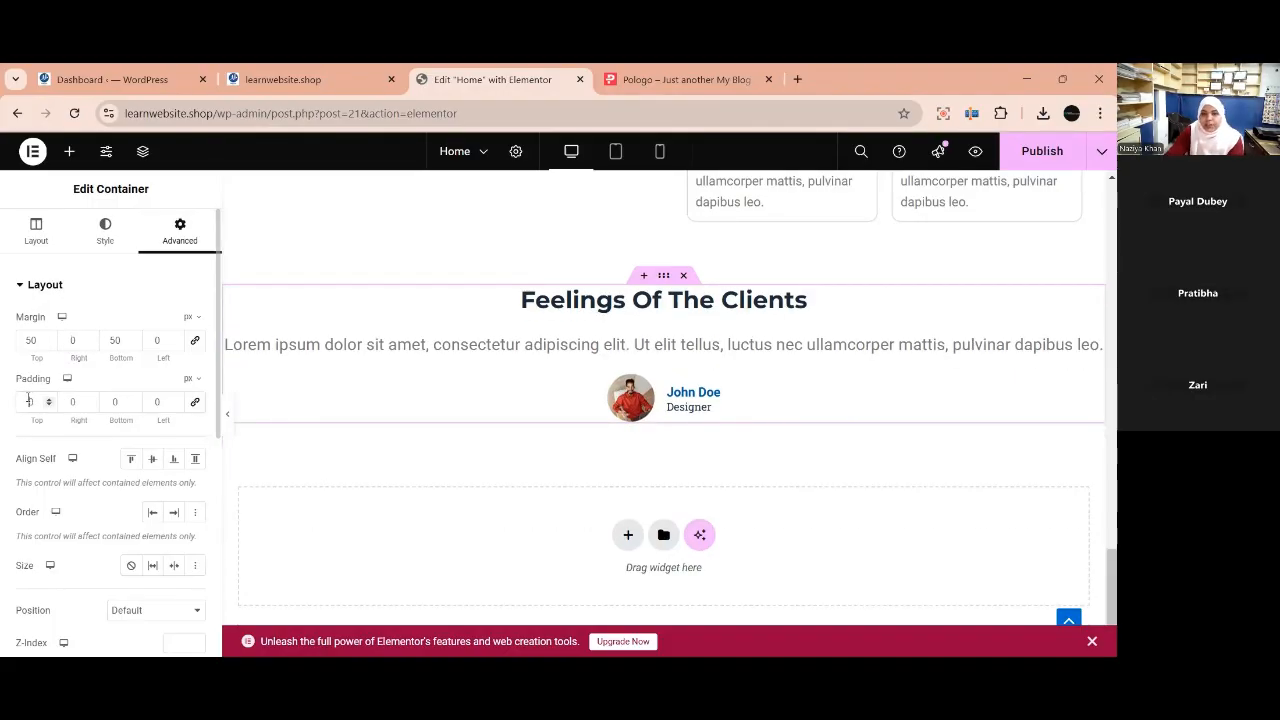
type("2")
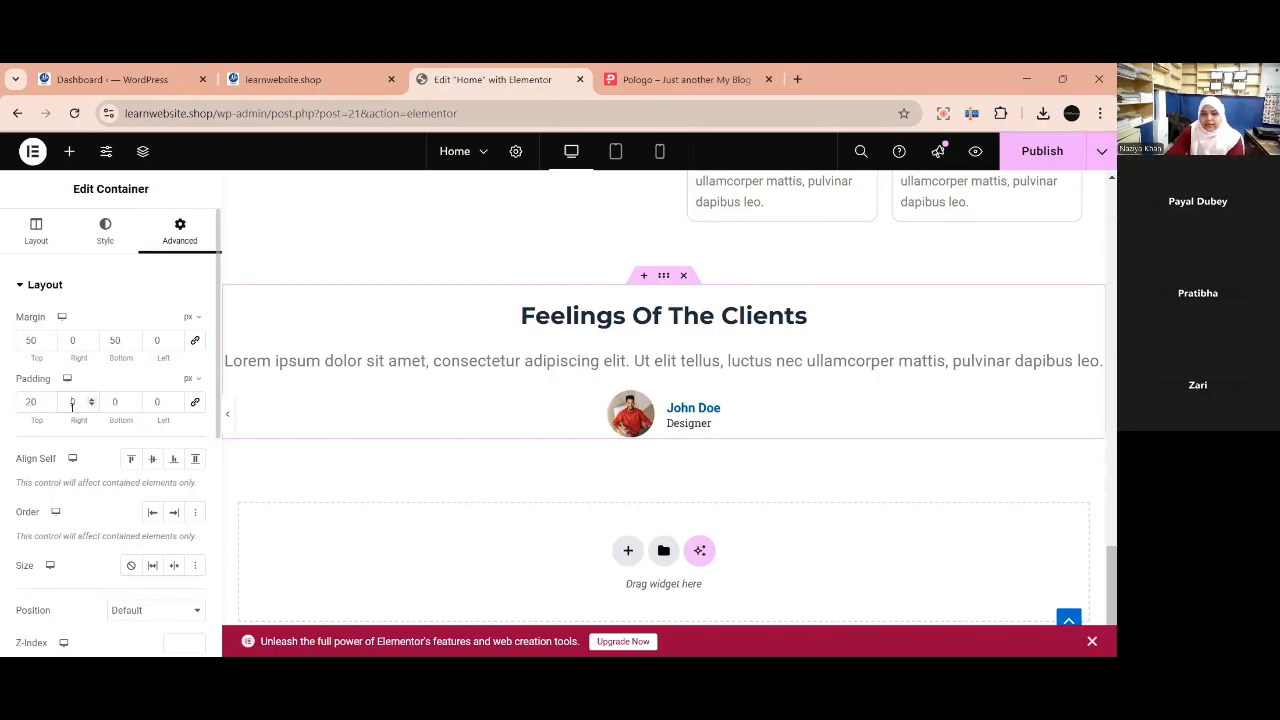
left_click(72, 406)
type("5")
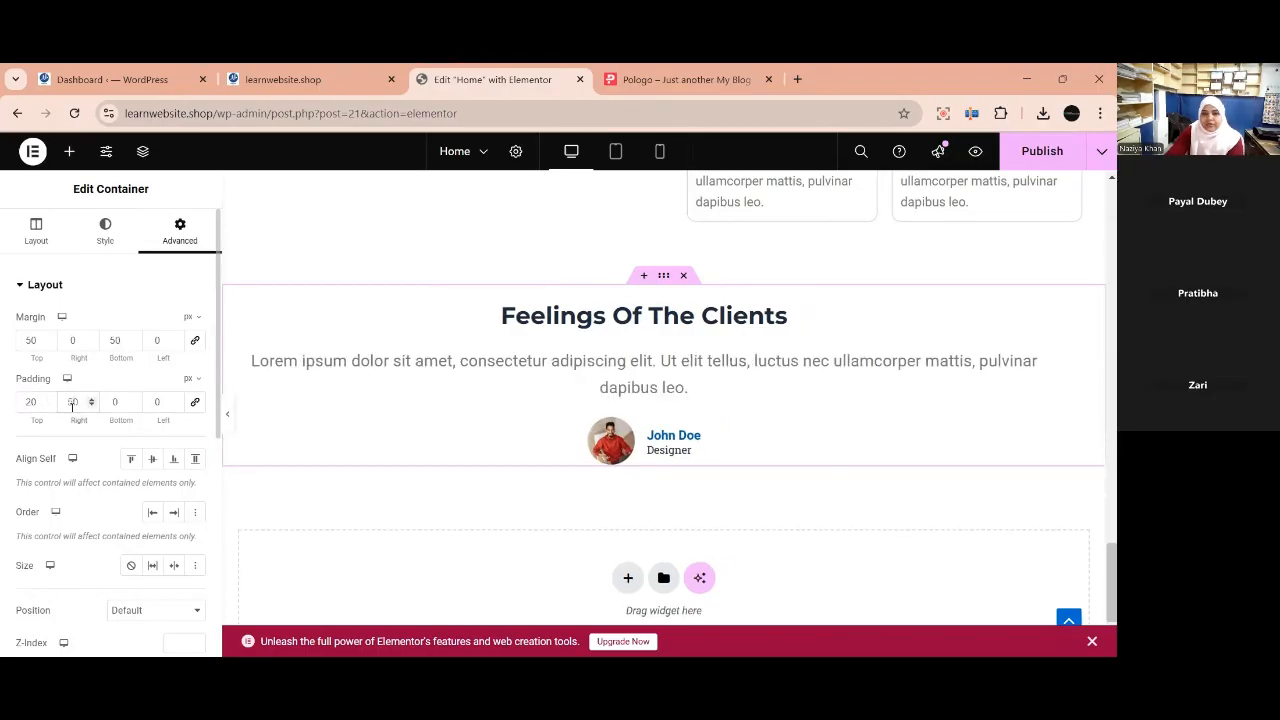
left_click(154, 401)
type("50")
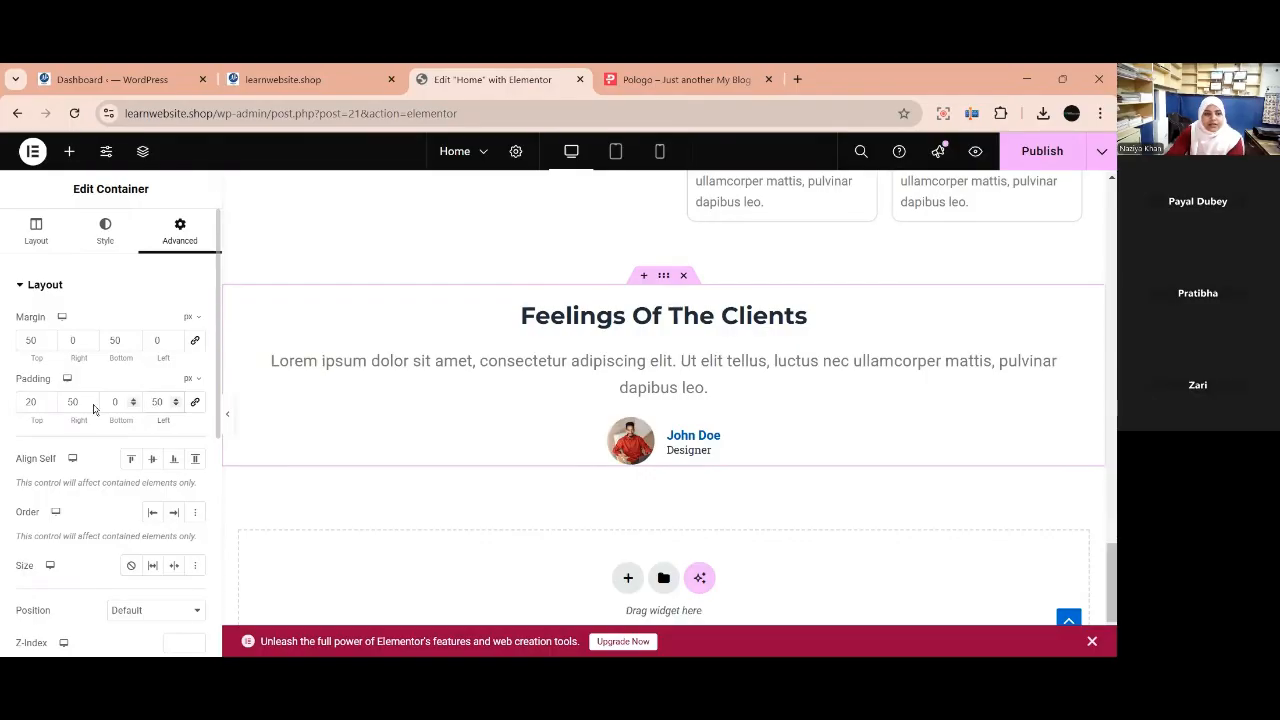
left_click(107, 401)
type("2")
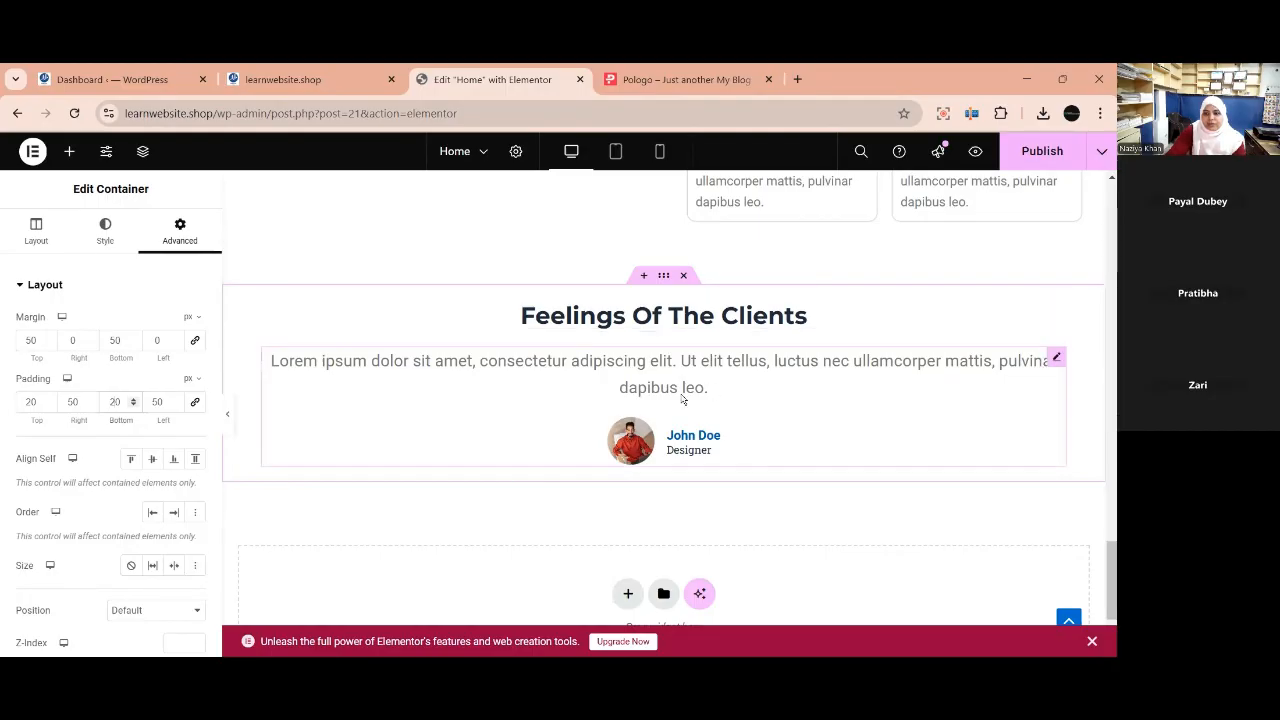
Compare the section with the Pologo reference, publish the page, and check the testimonial on the reloaded live site.
left_click(645, 79)
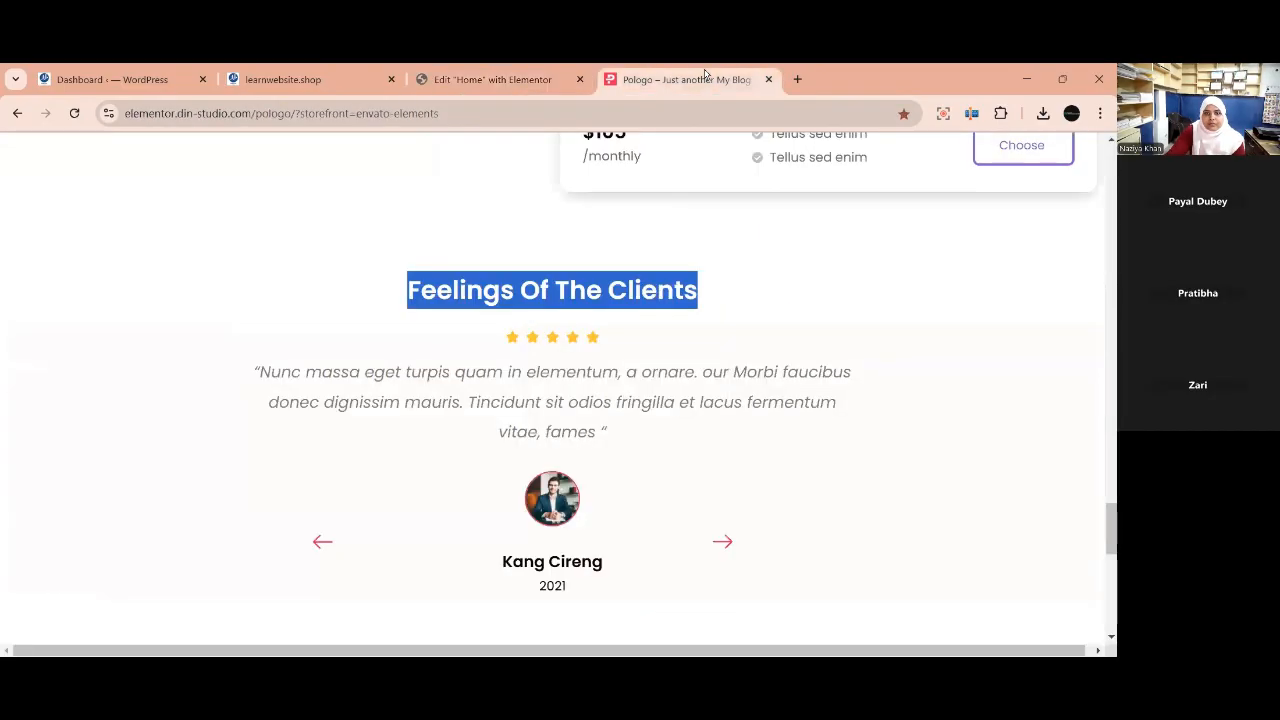
left_click(578, 75)
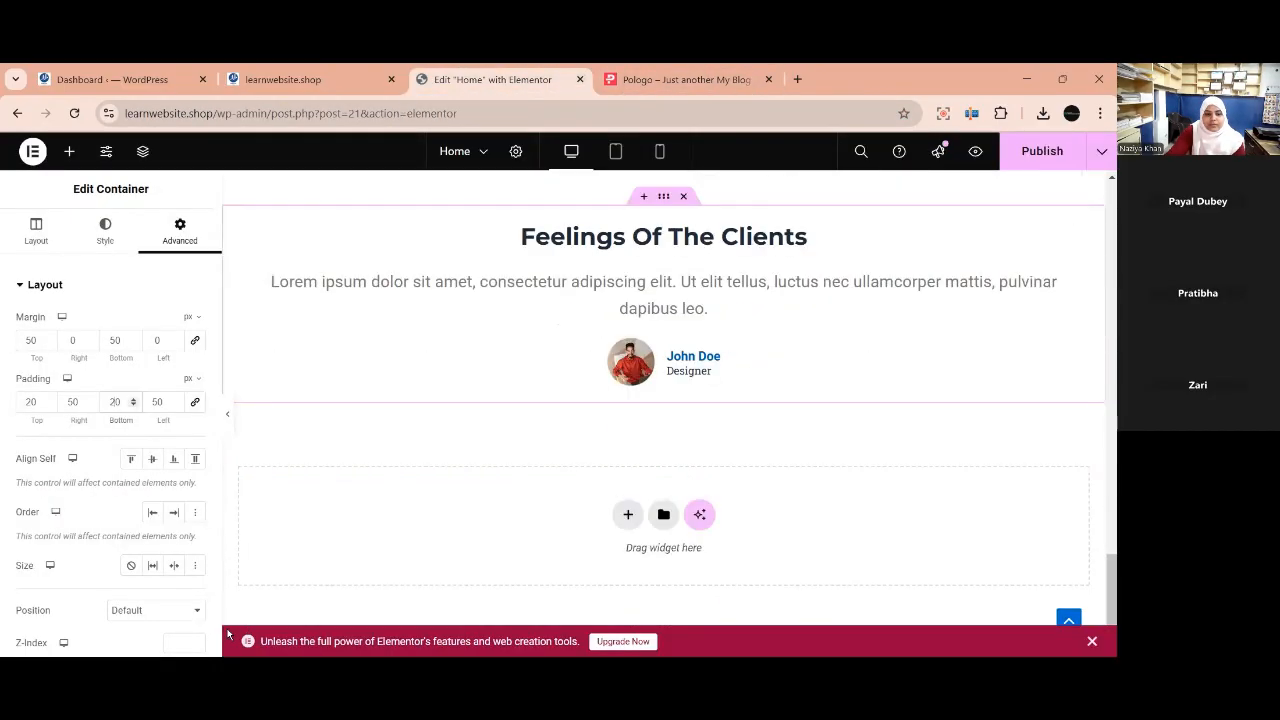
left_click(1040, 150)
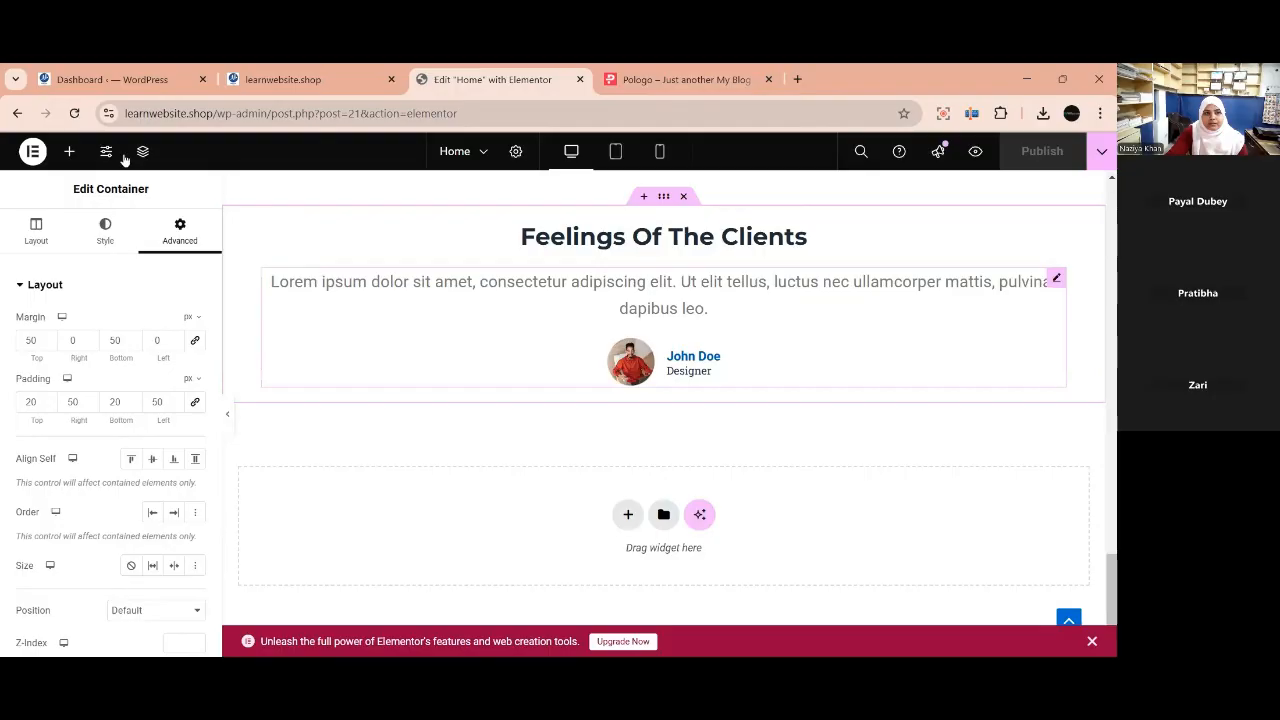
left_click(283, 80)
left_click(74, 115)
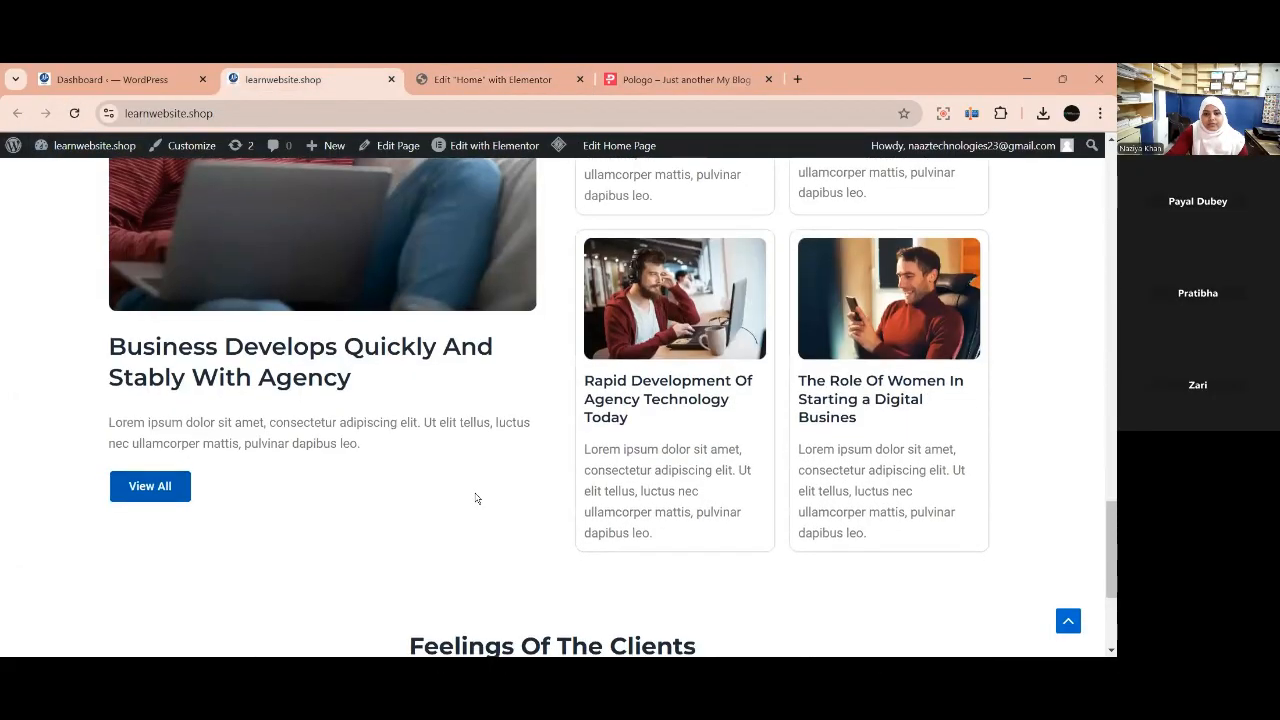
scroll(476, 497, "down", 3)
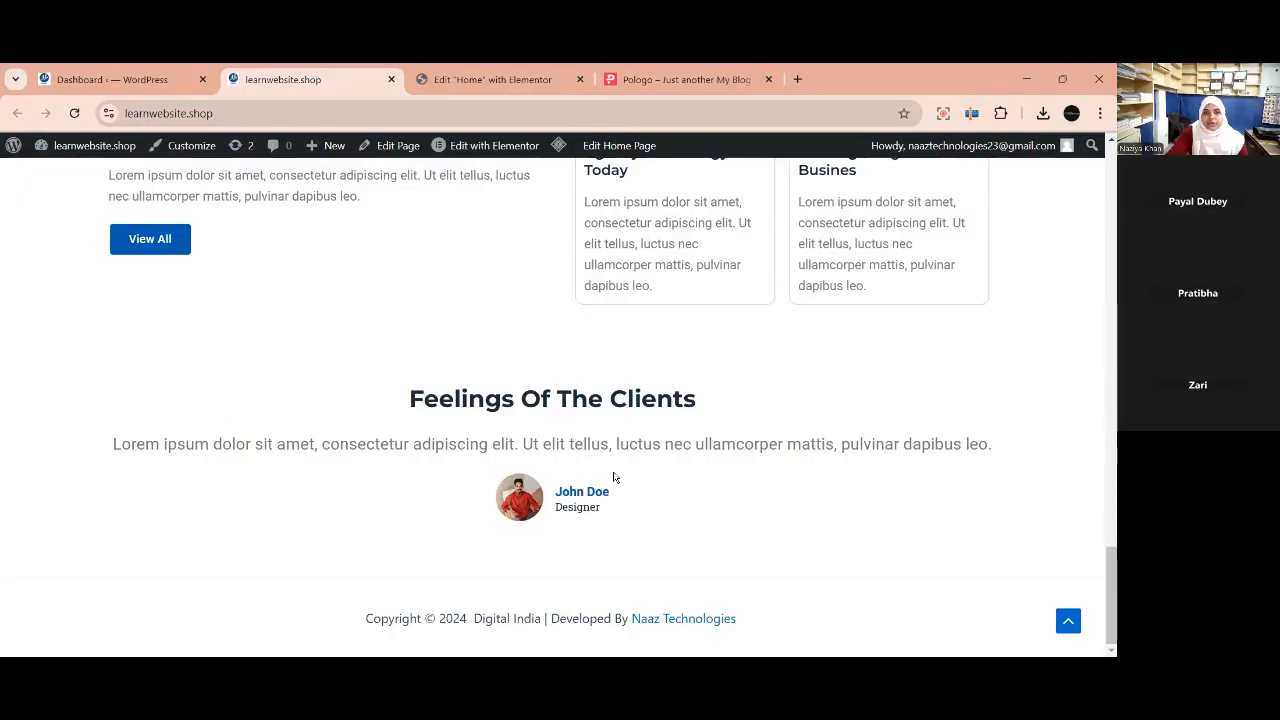
key("ctrl+Tab")
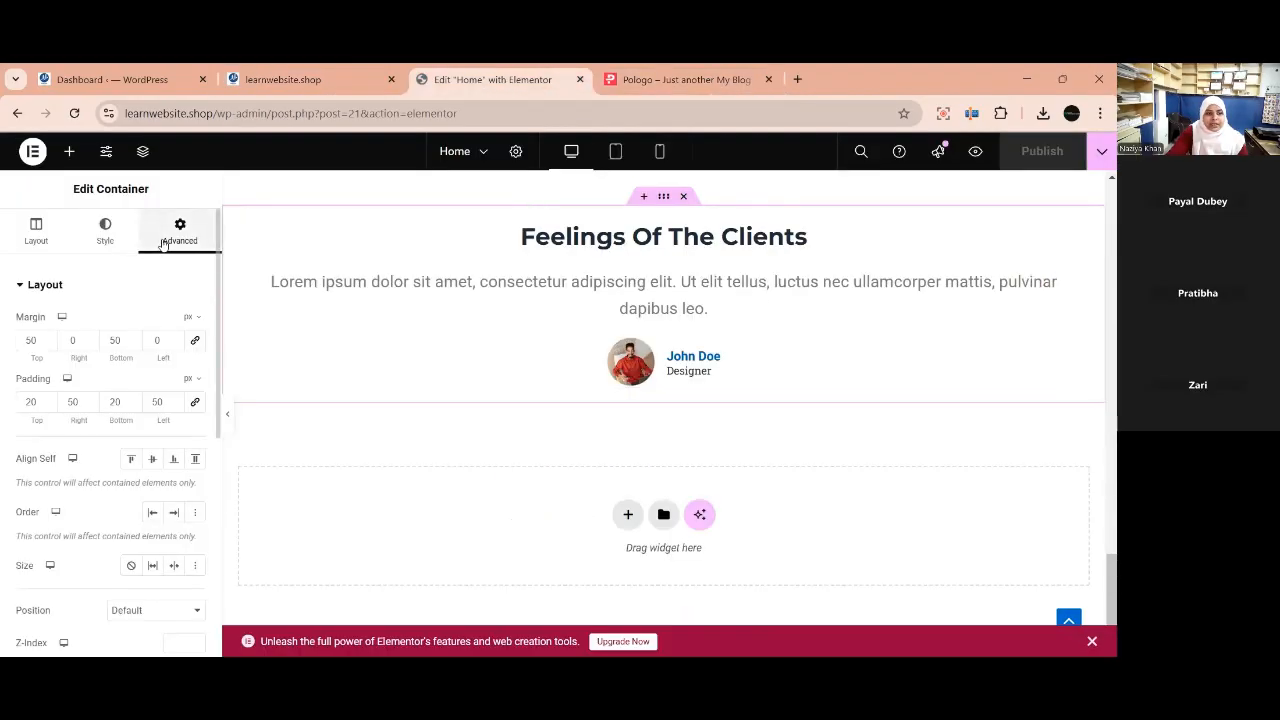
Try a uniform padding of 50 px on all sides of the testimonial under "Feelings Of The Clients".
left_click(105, 235)
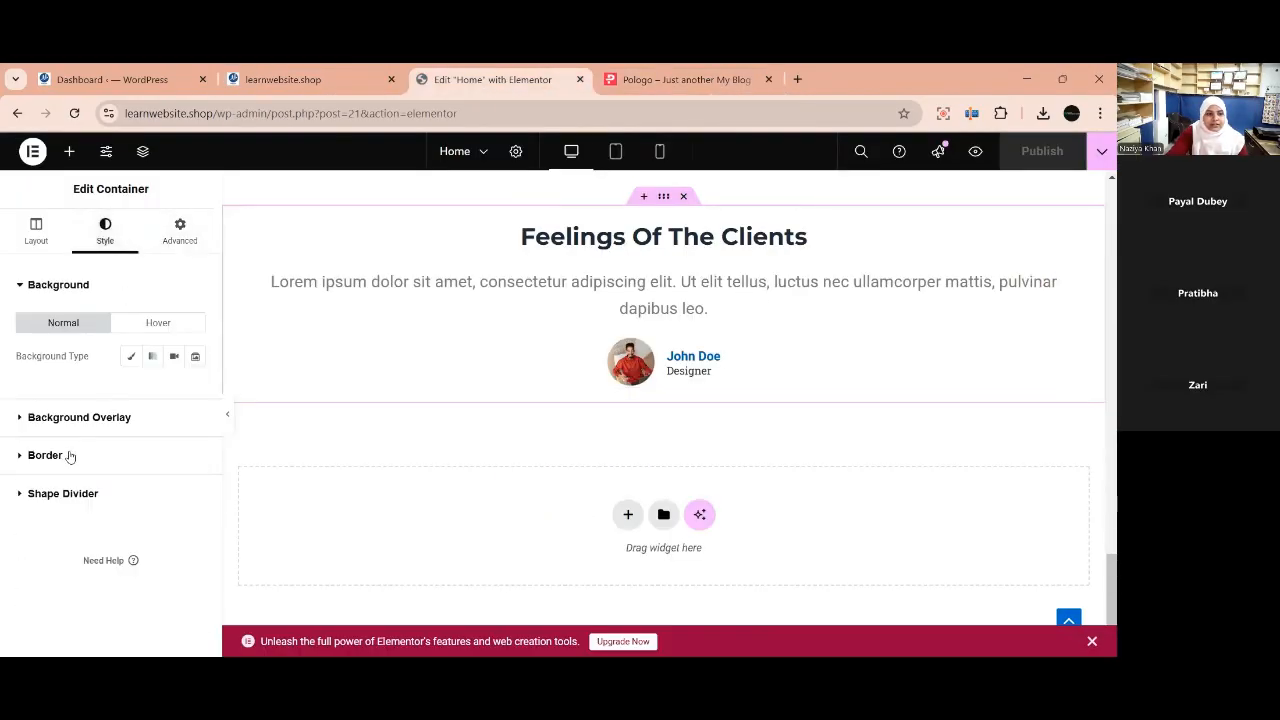
left_click(703, 294)
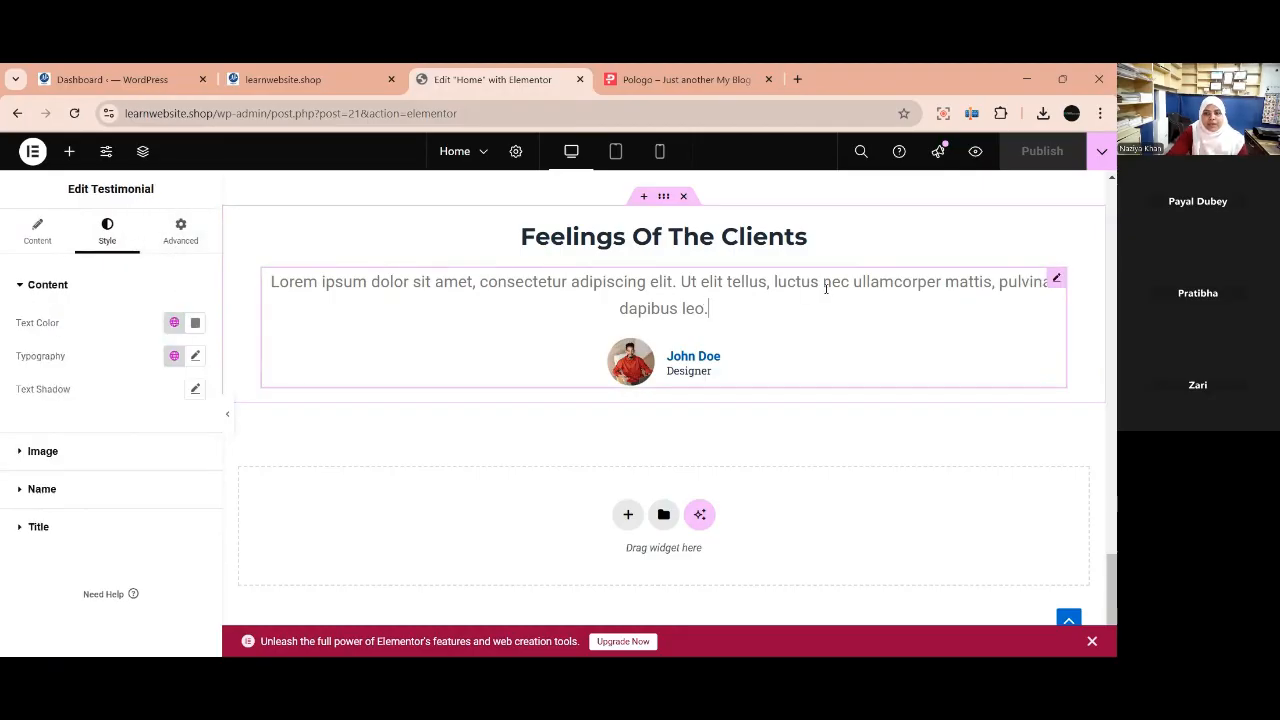
left_click(184, 234)
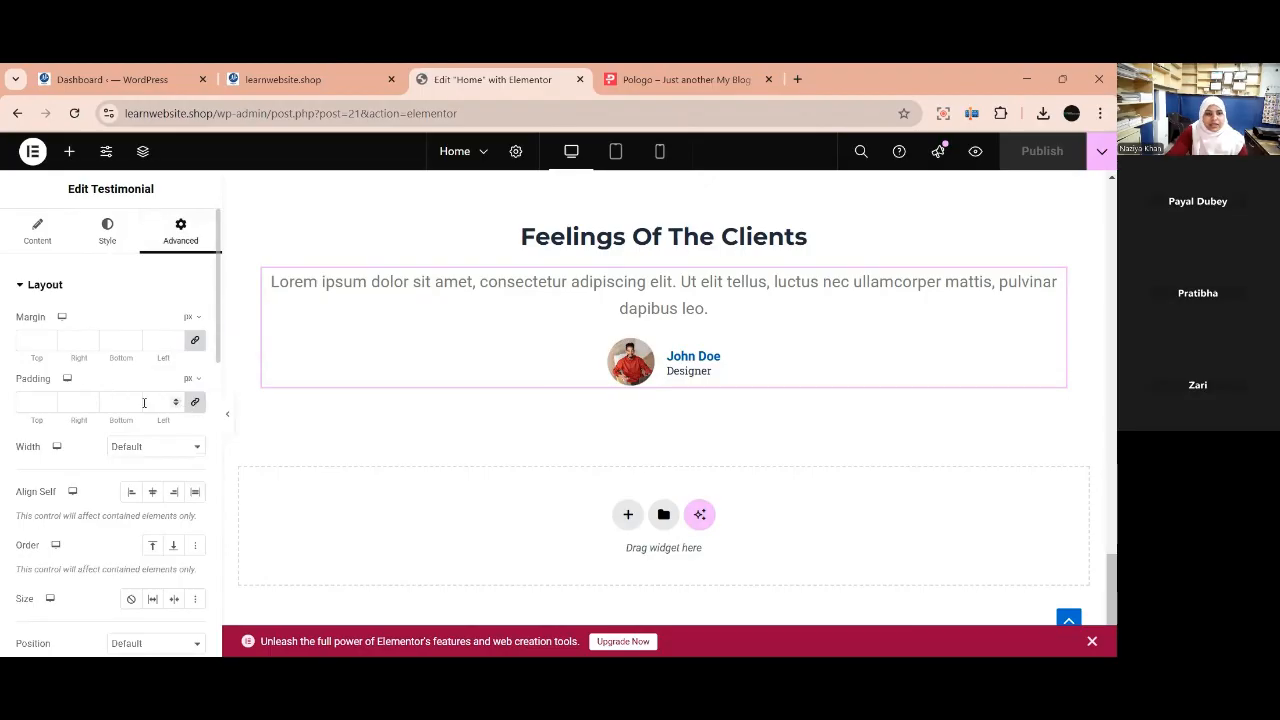
left_click(157, 401)
type("50")
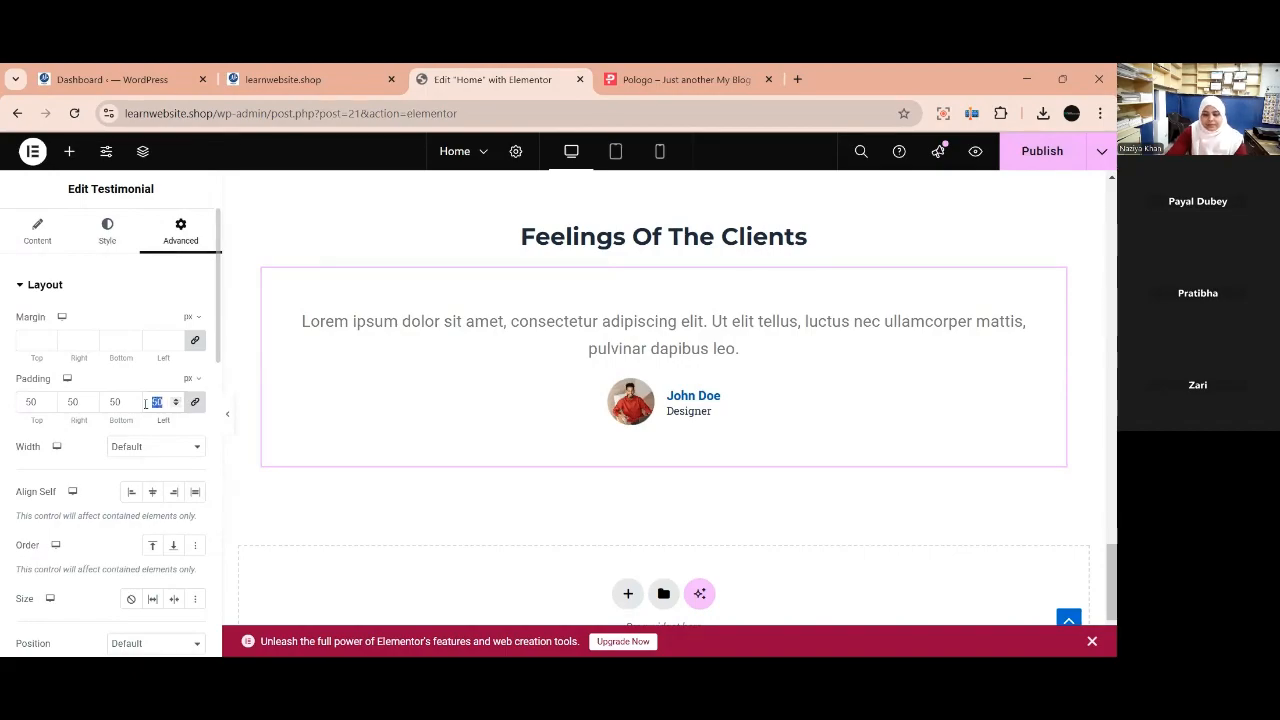
key("BackSpace")
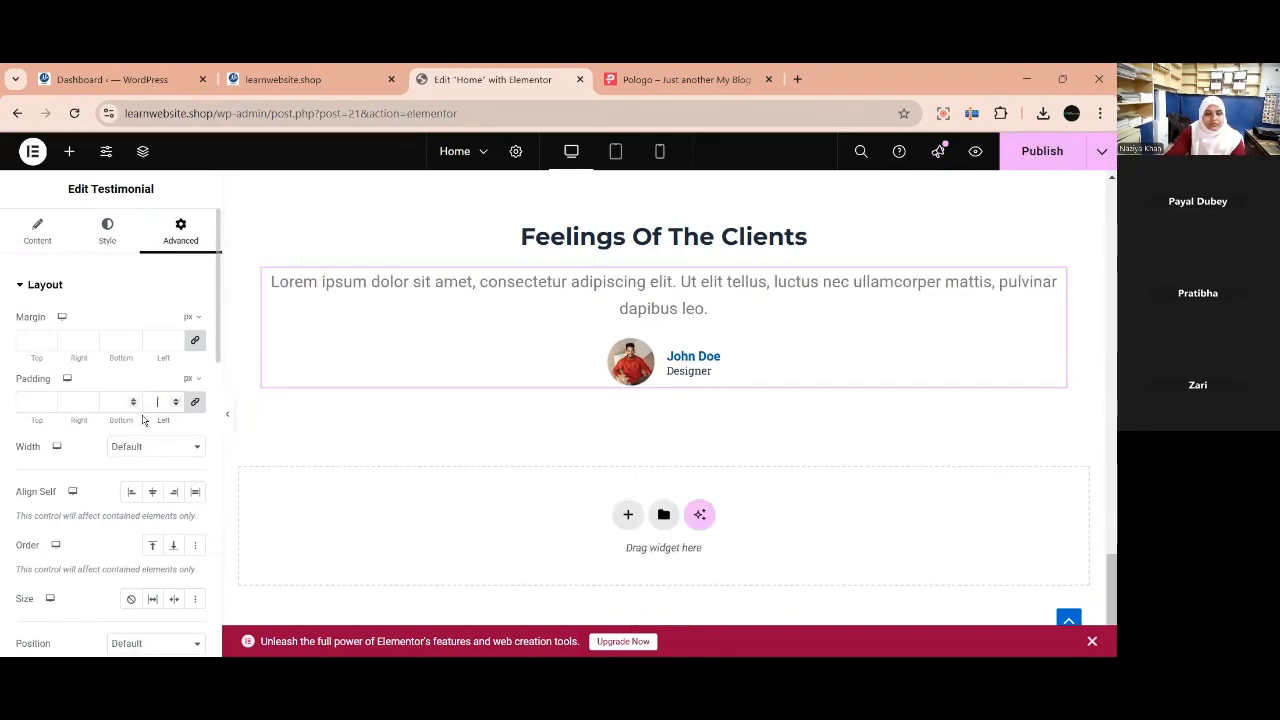
Unlink the testimonial's padding sides and set only the right and left padding to 50 px.
left_click(195, 401)
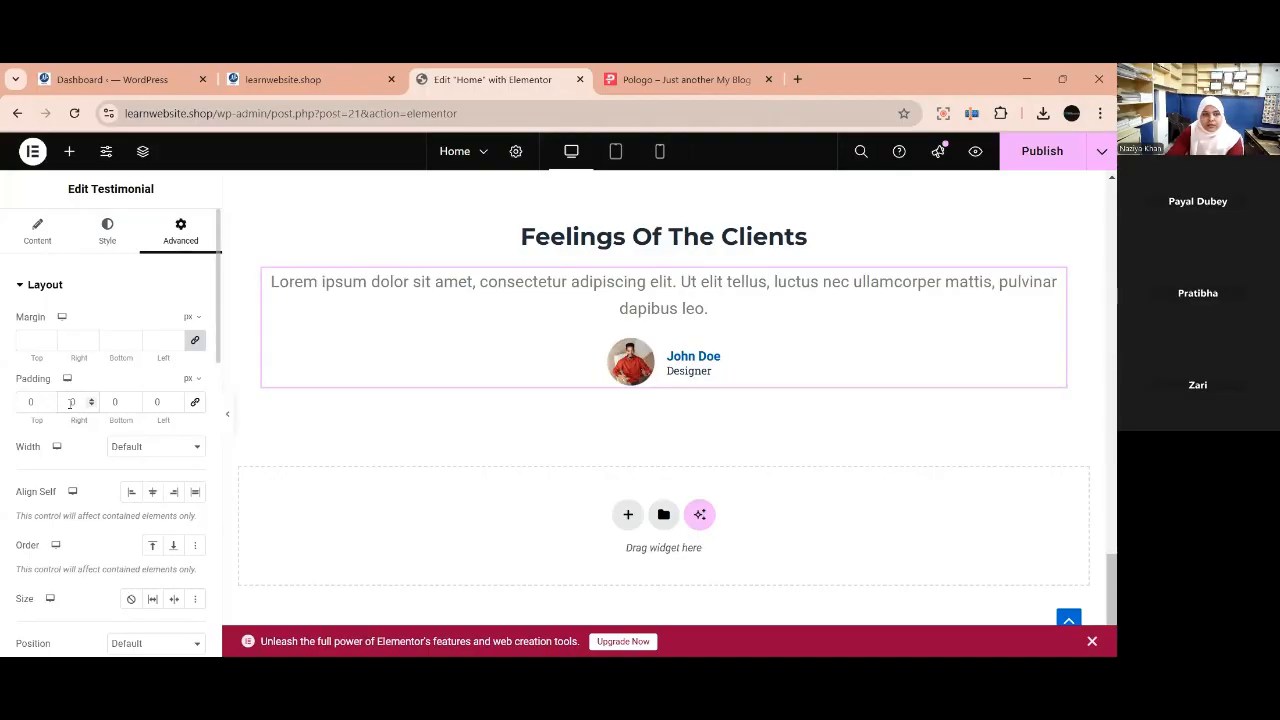
left_click(71, 401)
type("50")
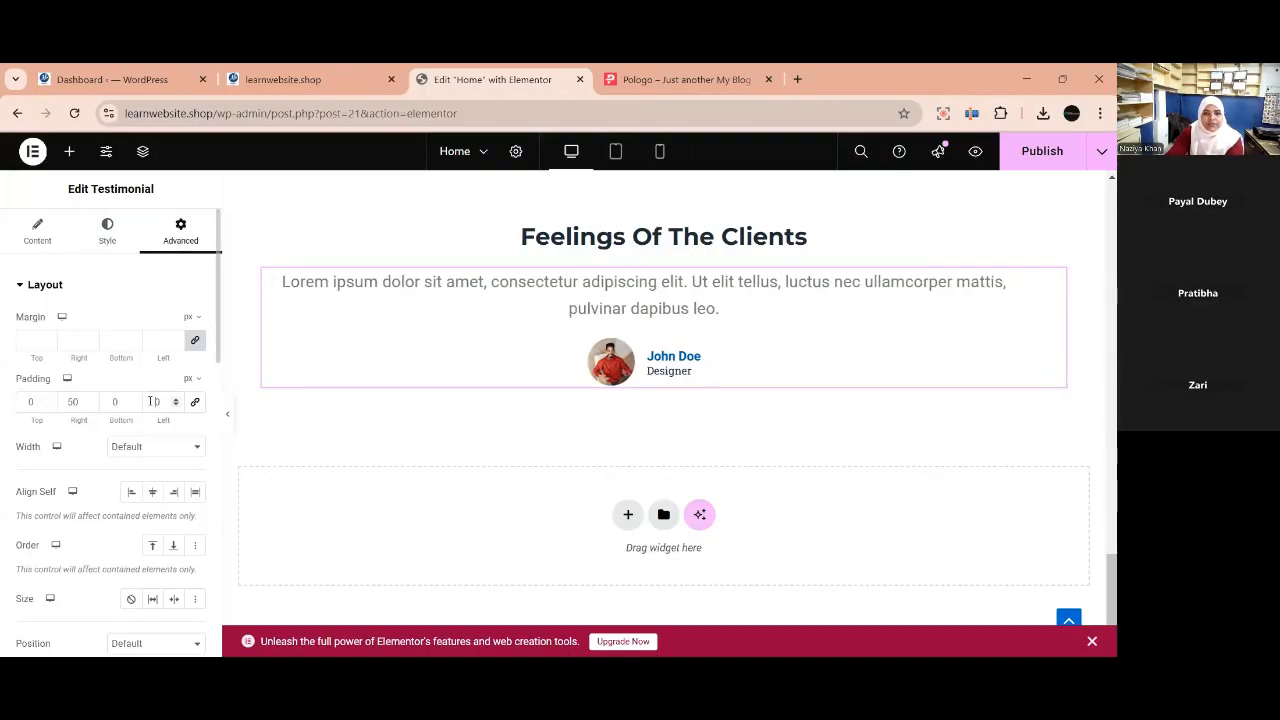
type("50")
Increase the testimonial's right and left padding to 100 px each.
left_click_drag(80, 402, 29, 420)
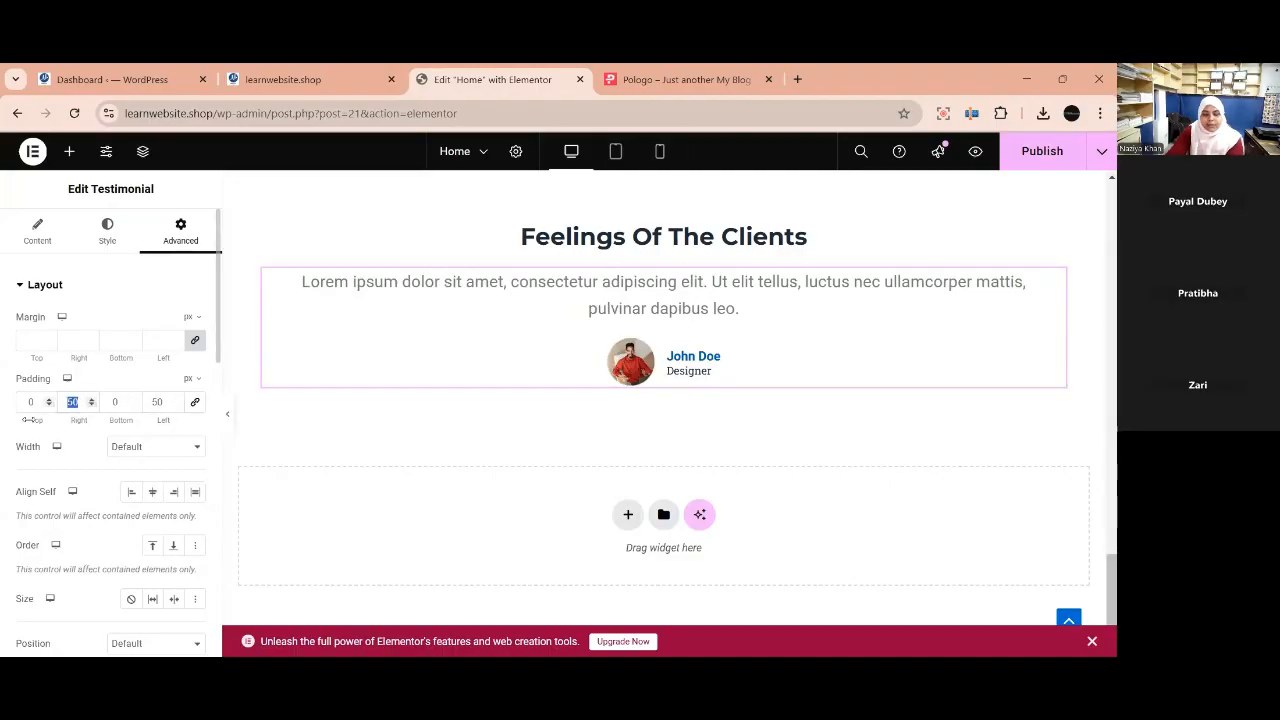
type("100")
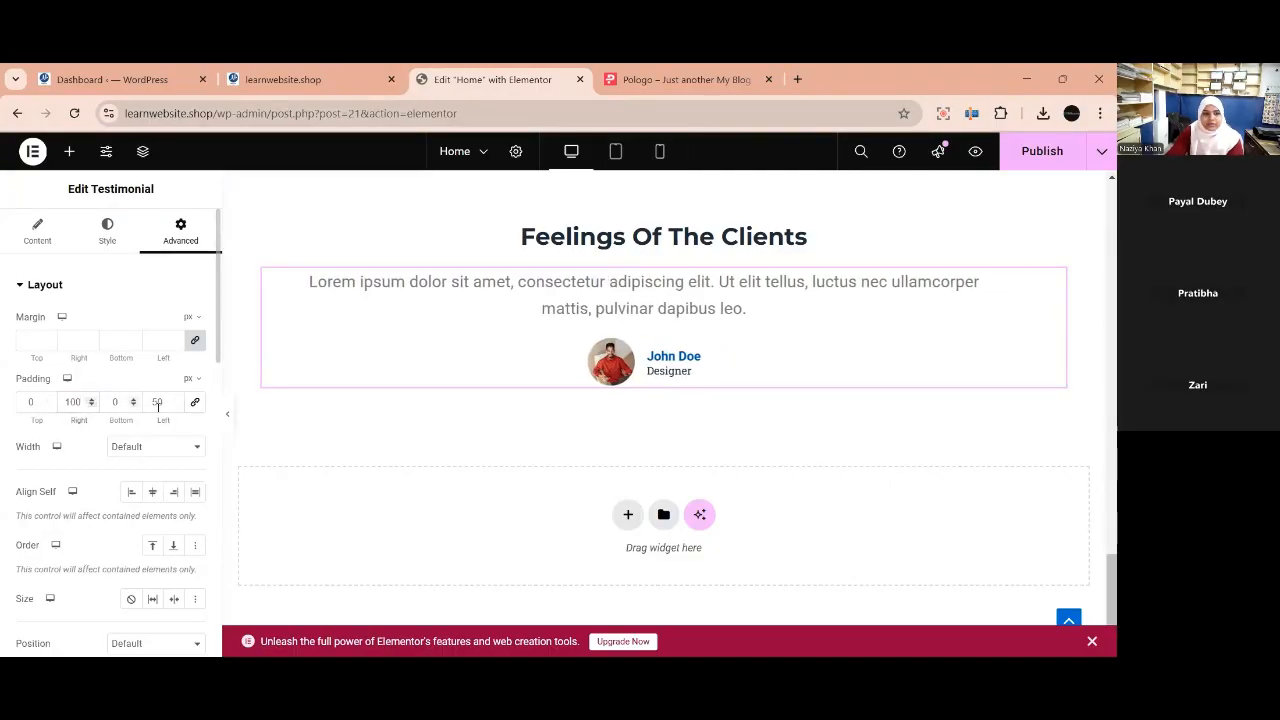
left_click_drag(160, 405, 146, 405)
type("1000")
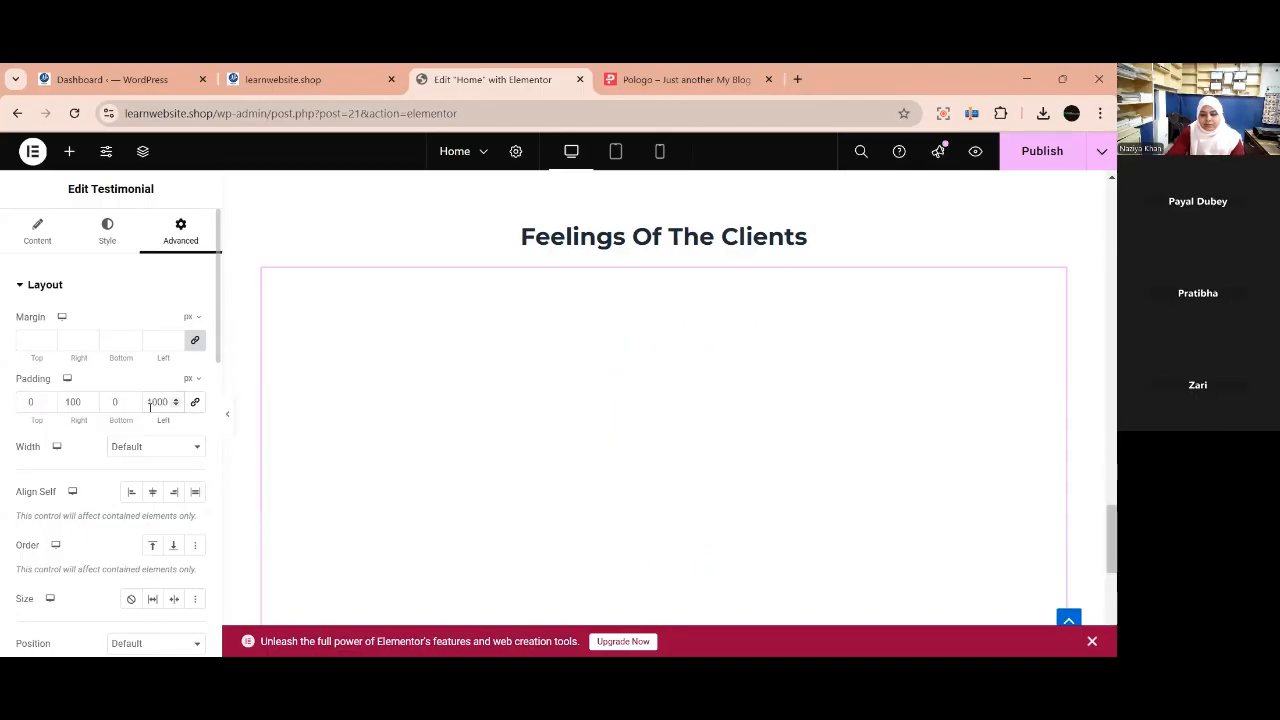
key("BackSpace")
scroll(733, 480, "up", 2)
scroll(733, 480, "down", 3)
scroll(733, 480, "up", 1)
scroll(733, 480, "up", 1)
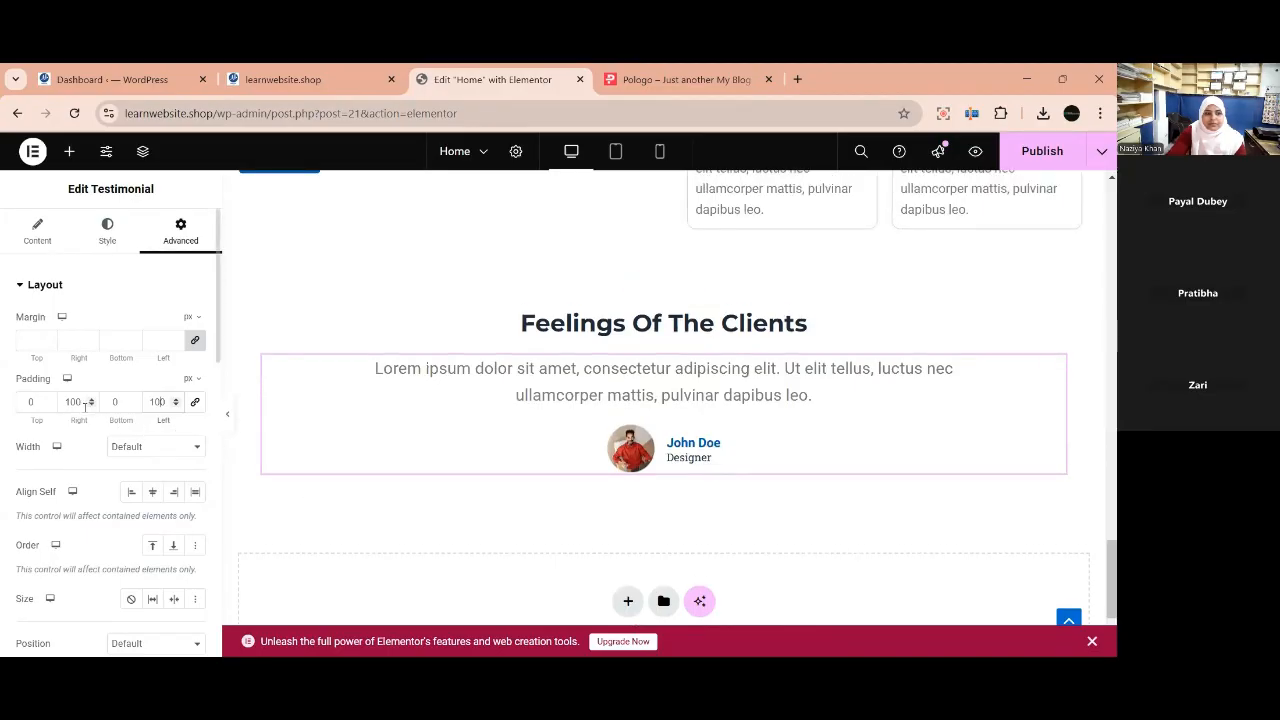
Set the testimonial's top and bottom padding to 10 px each.
type("1")
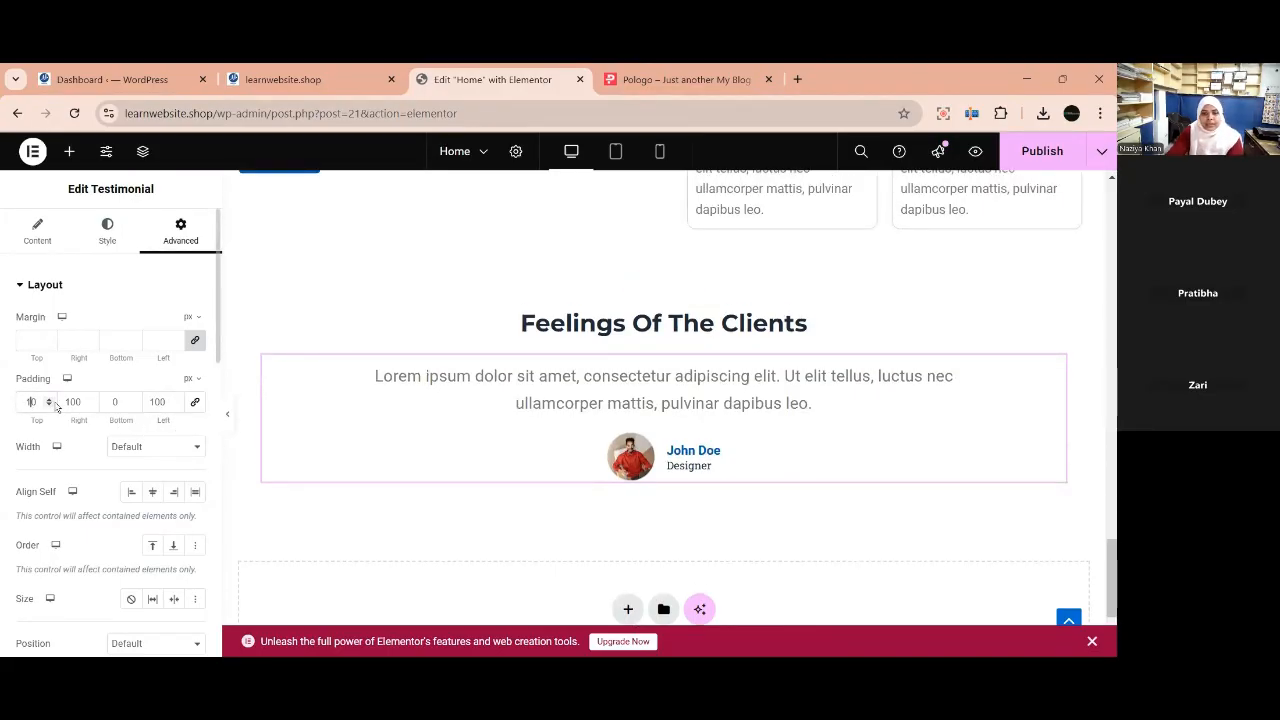
left_click(114, 403)
type("1")
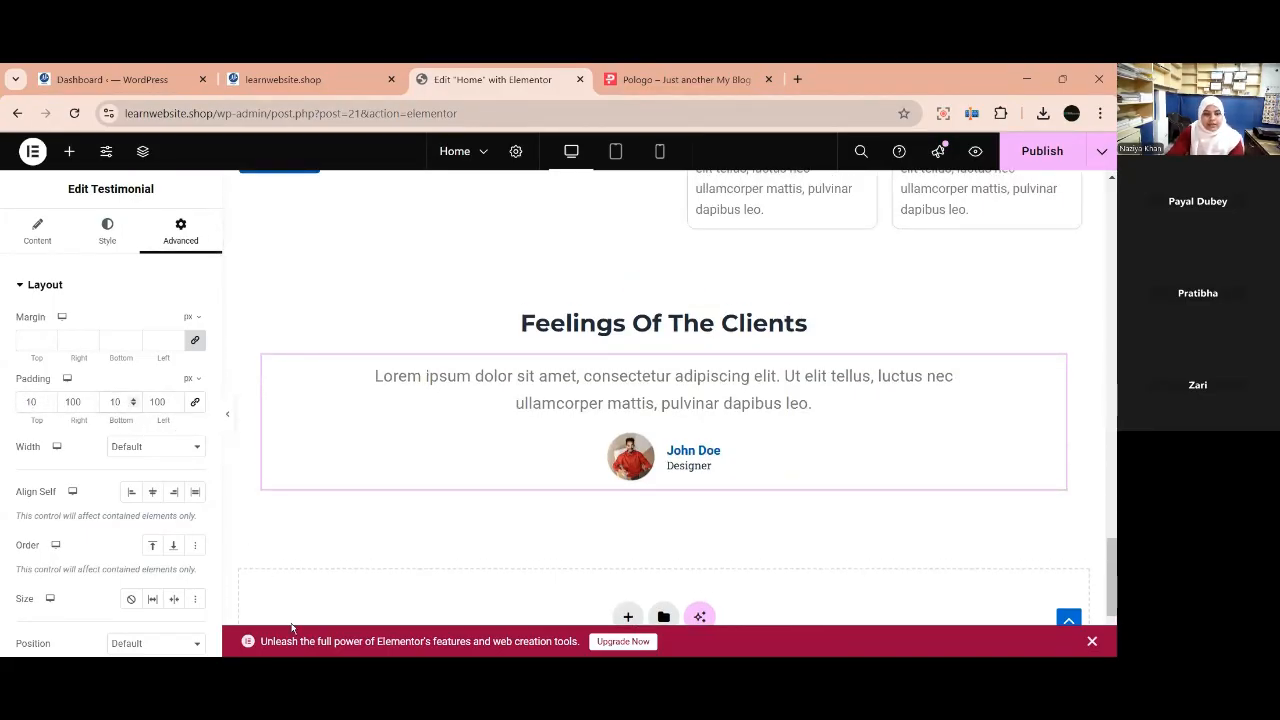
Publish the updated page and review the "Feelings Of The Clients" section on the reloaded live site.
left_click(1014, 166)
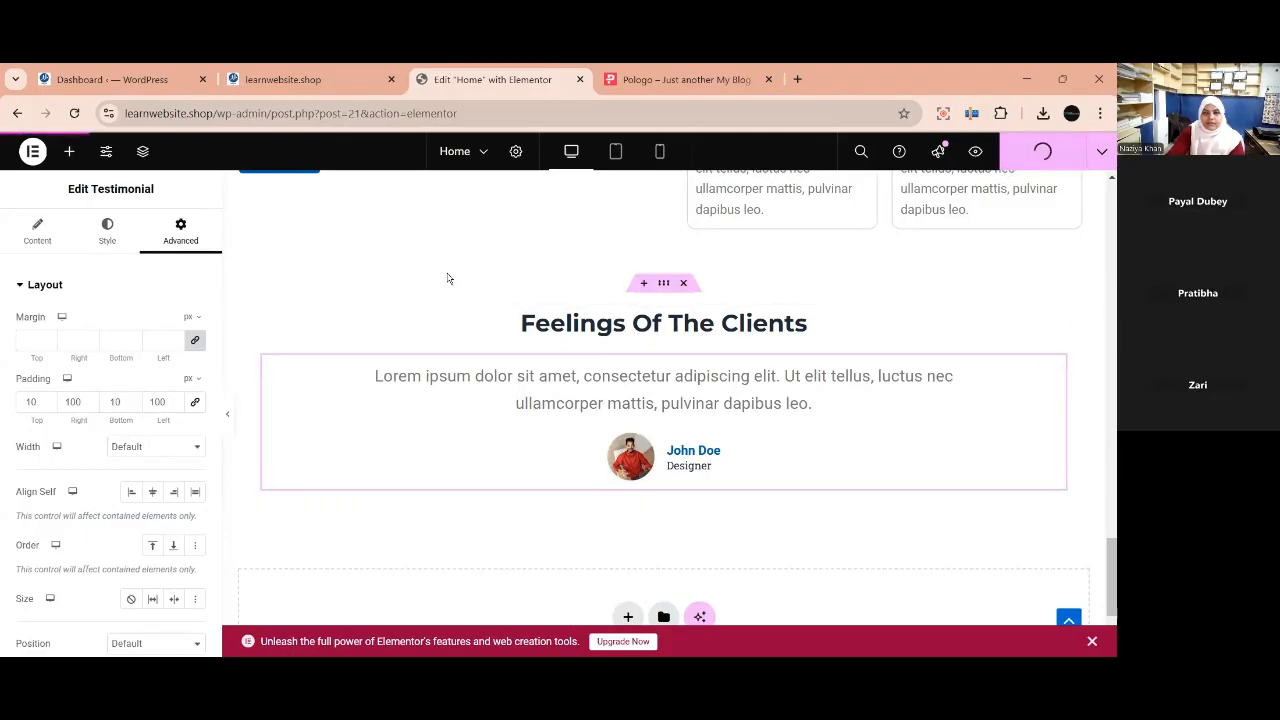
left_click(354, 70)
key("F5")
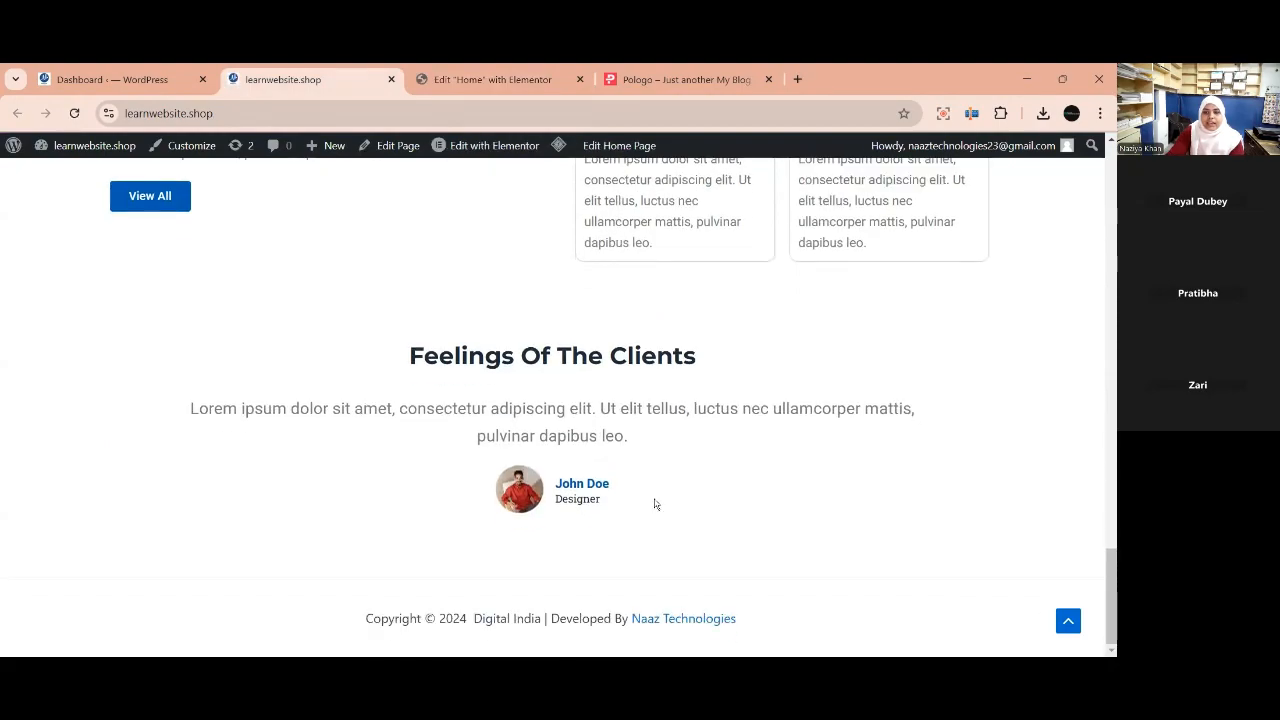
scroll(655, 504, "up", 4)
scroll(654, 503, "down", 4)
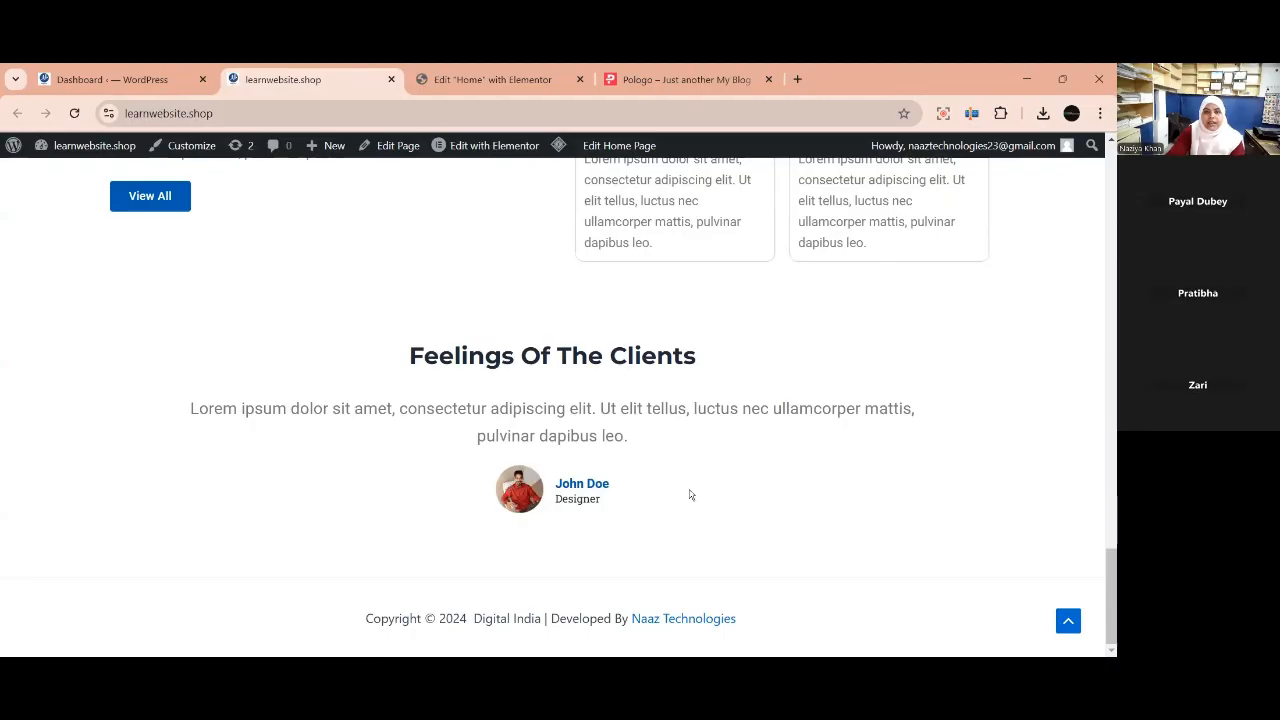
Advance the testimonial carousel on the Pologo reference page and compare it with the testimonial in the Home page editor.
left_click(686, 80)
left_click(727, 549)
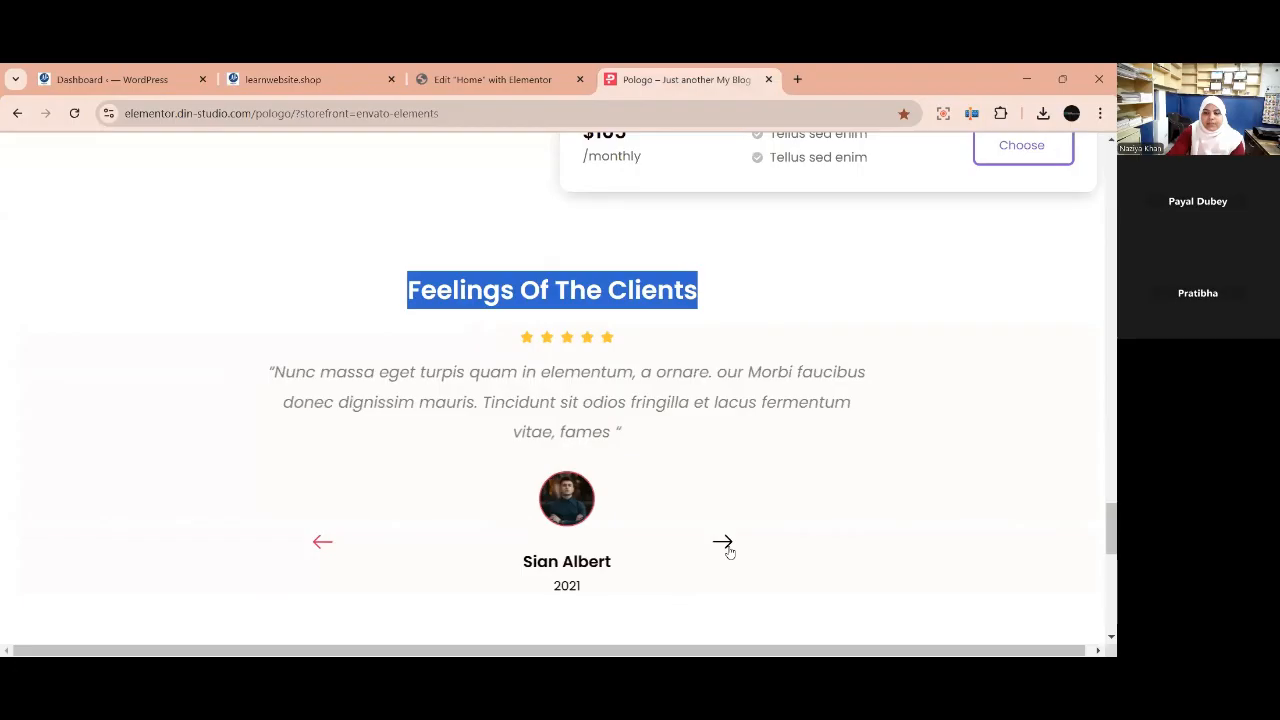
left_click(490, 79)
scroll(670, 467, "down", 1)
scroll(670, 467, "up", 2)
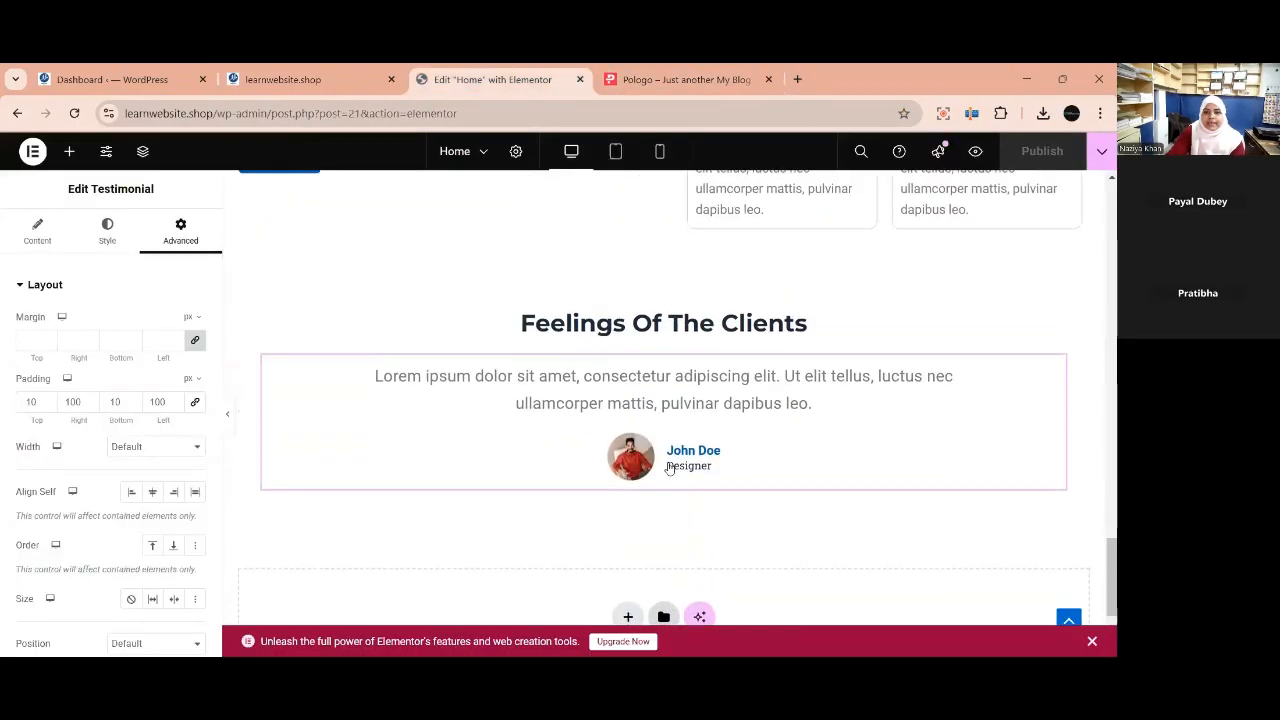
left_click(686, 79)
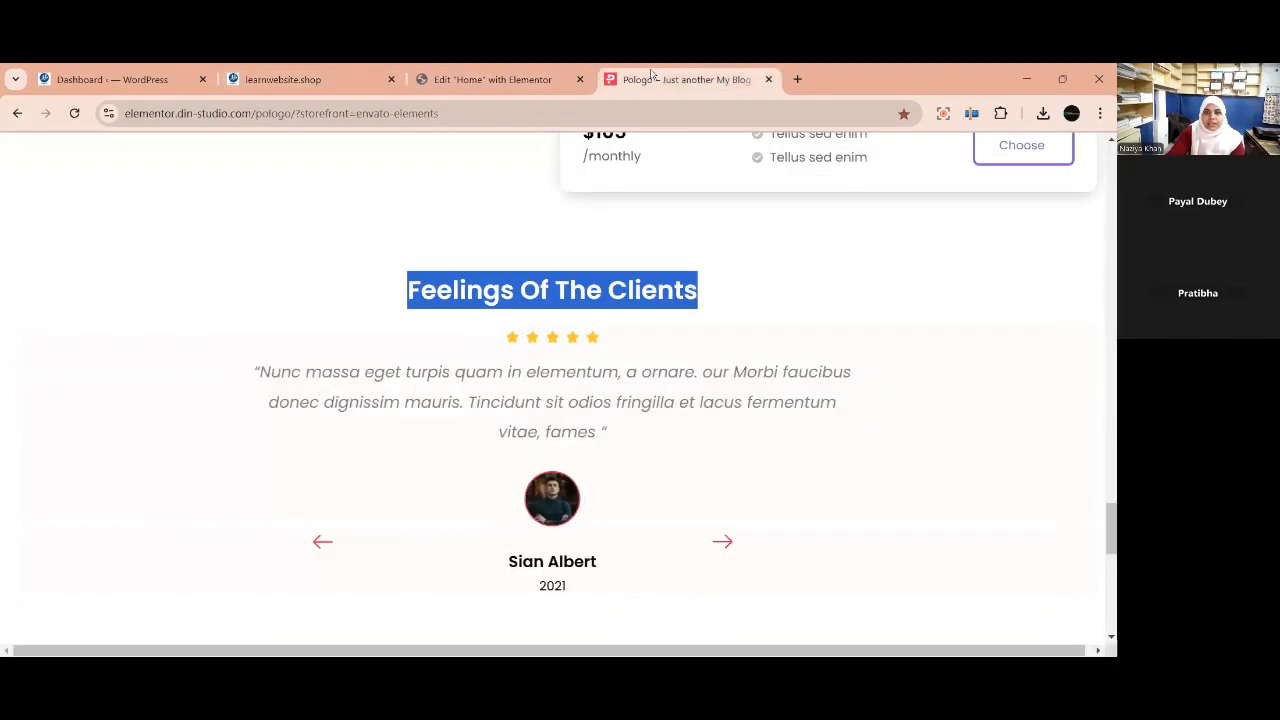
scroll(723, 537, "down", 3)
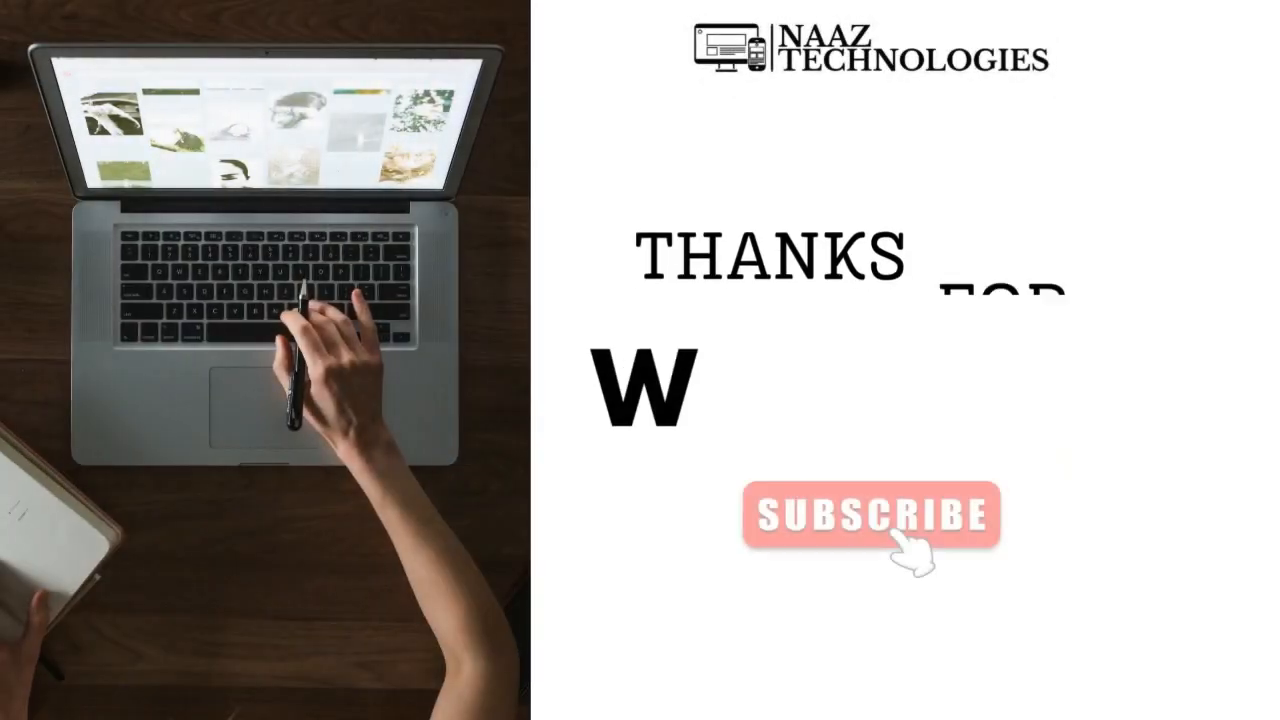